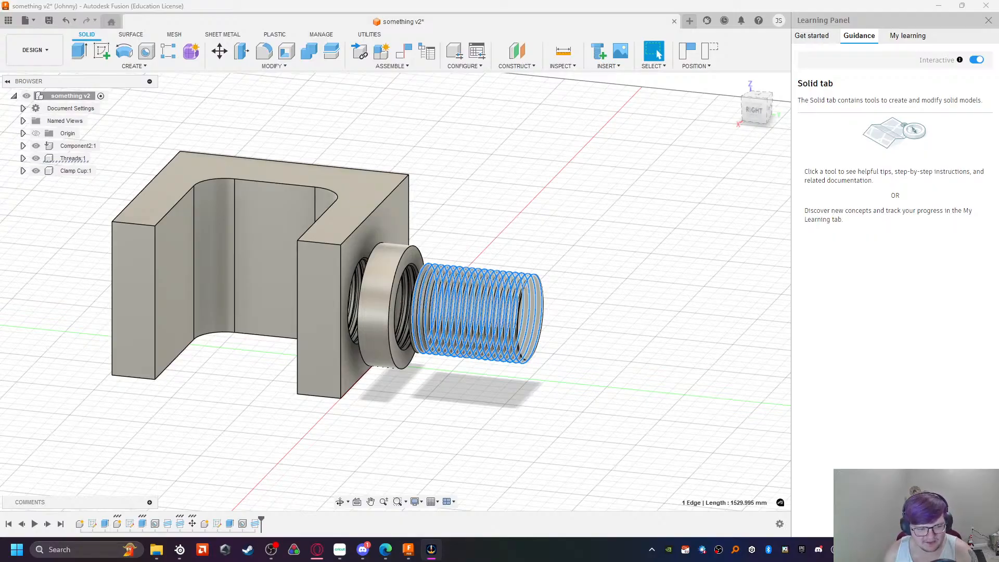
Step: Examine the C-shaped clamp body, ring and threaded rod from several angles, including the threaded hole in the arm
left_click(263, 151)
left_click(272, 196)
left_click(385, 297)
left_click(512, 336)
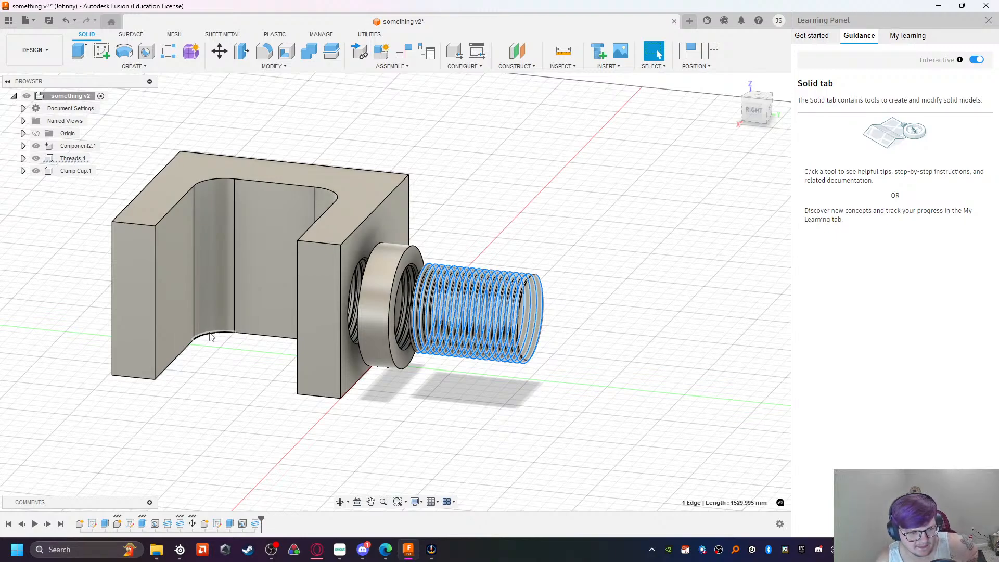
left_click(276, 314)
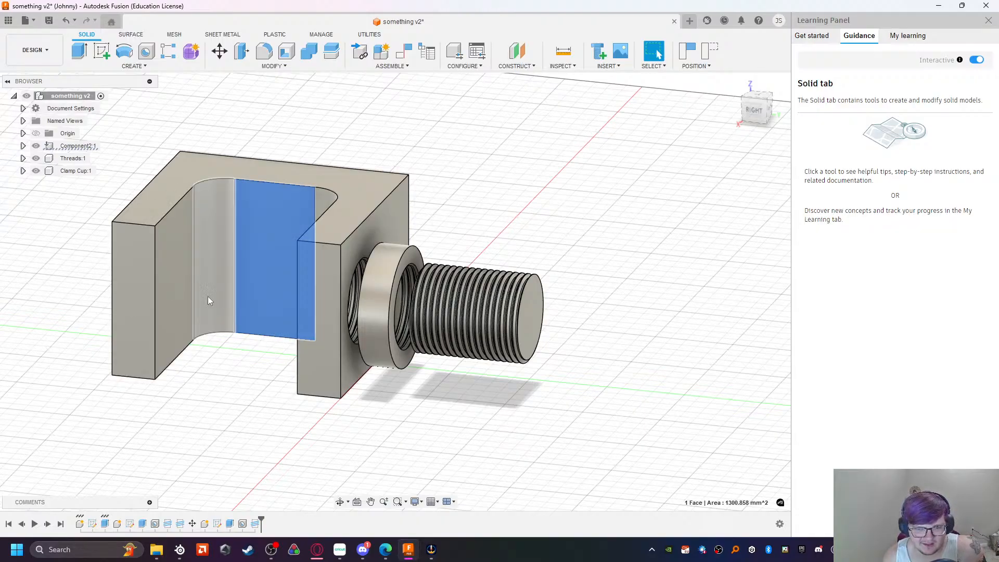
left_click(192, 404)
middle_click_drag(192, 403, 296, 415)
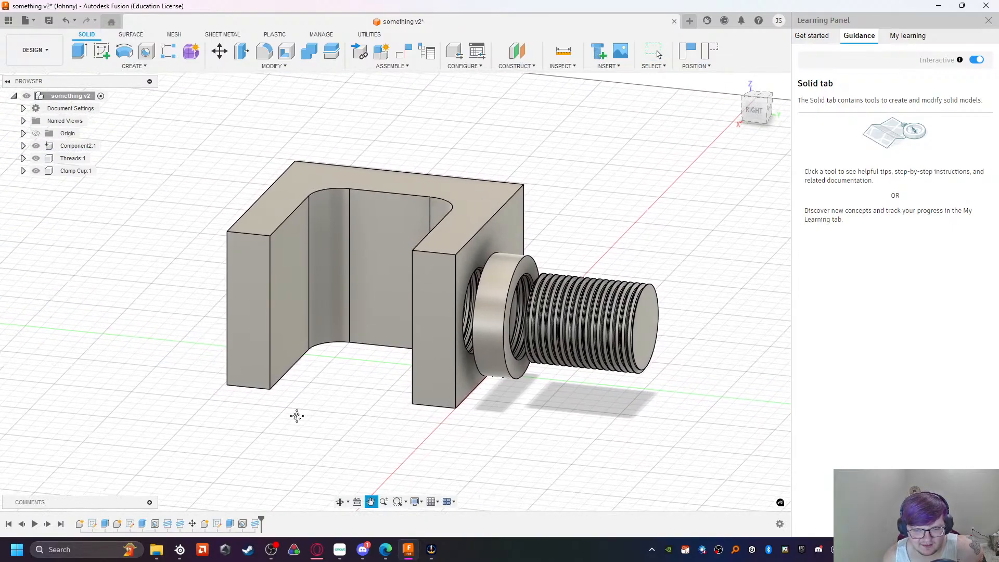
left_click(339, 502)
left_click_drag(336, 478, 323, 297)
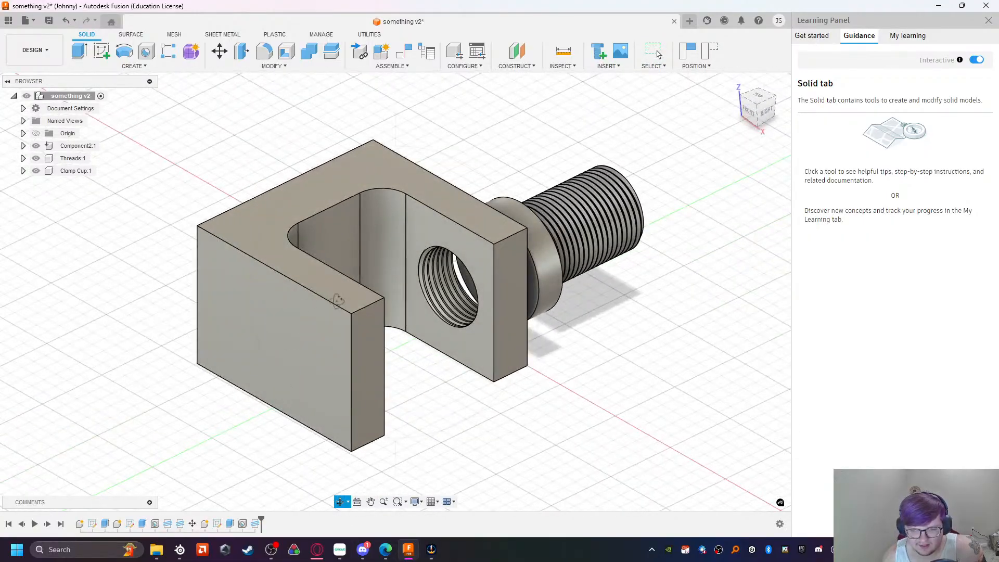
left_click_drag(441, 401, 398, 383)
middle_click_drag(745, 337, 539, 306)
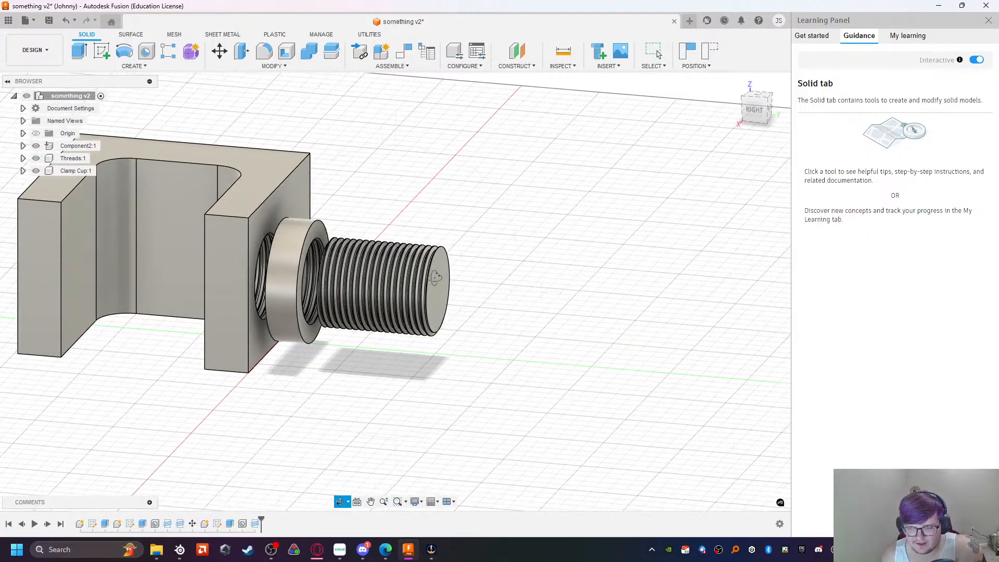
left_click_drag(323, 356, 386, 345)
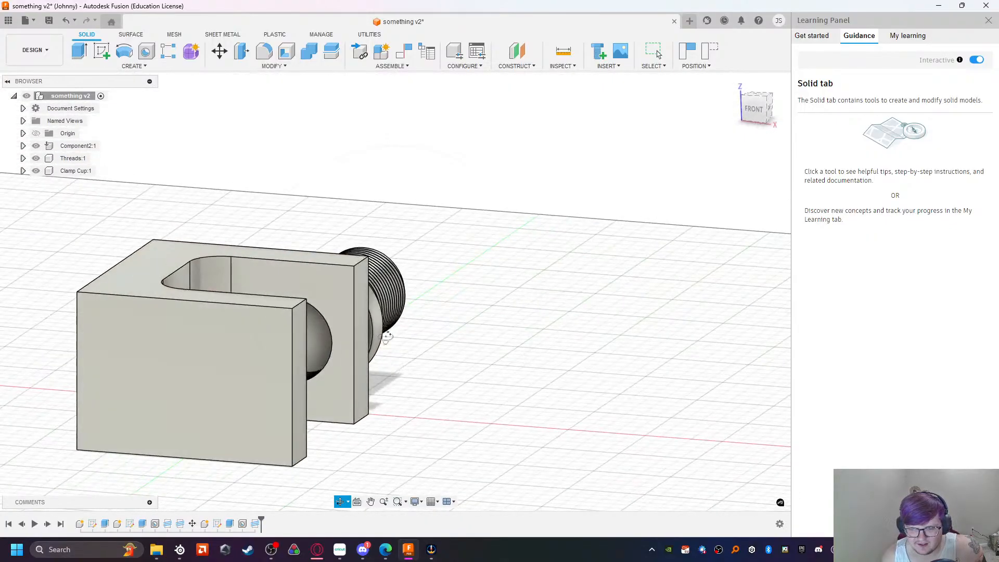
left_click_drag(411, 378, 366, 379)
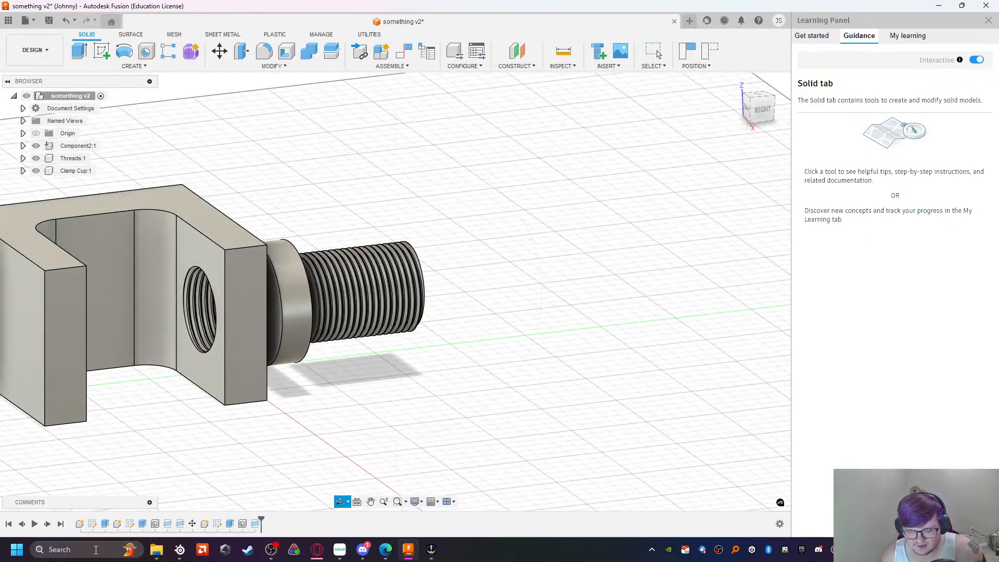
Step: Open Visual Studio Code, look up the noted thread size, and switch back to Autodesk Fusion
left_click(17, 550)
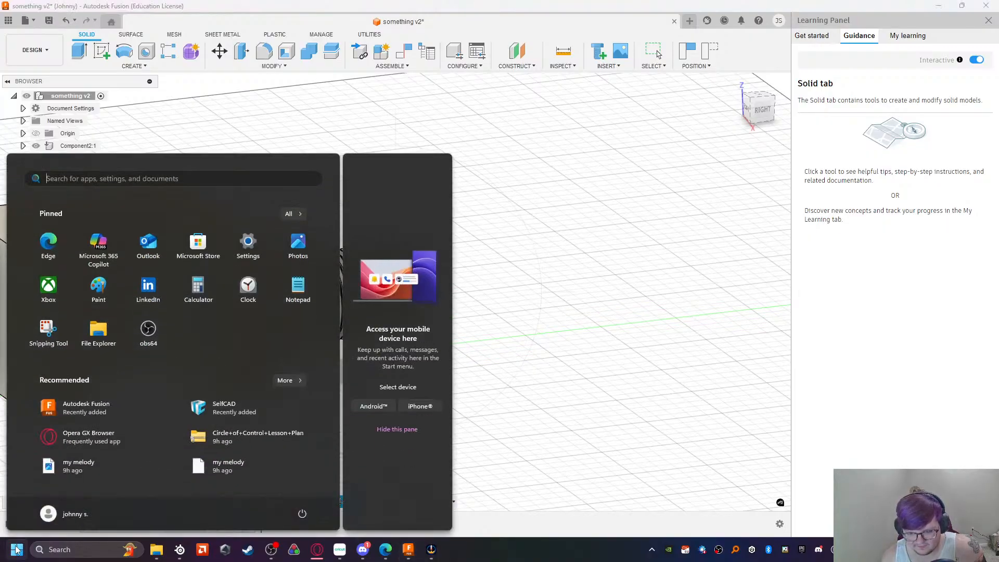
type("vi")
key("Return")
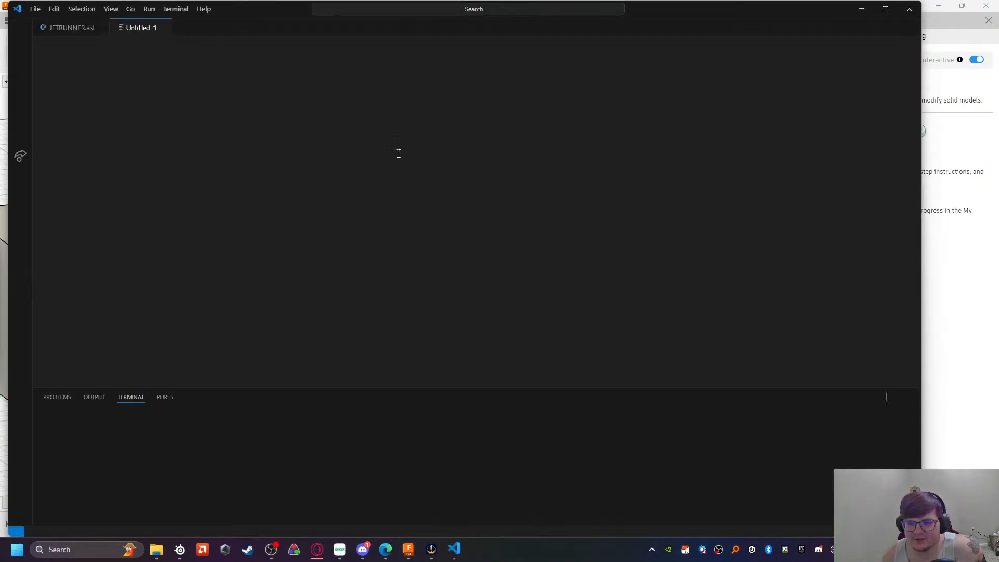
left_click_drag(76, 42, 69, 61)
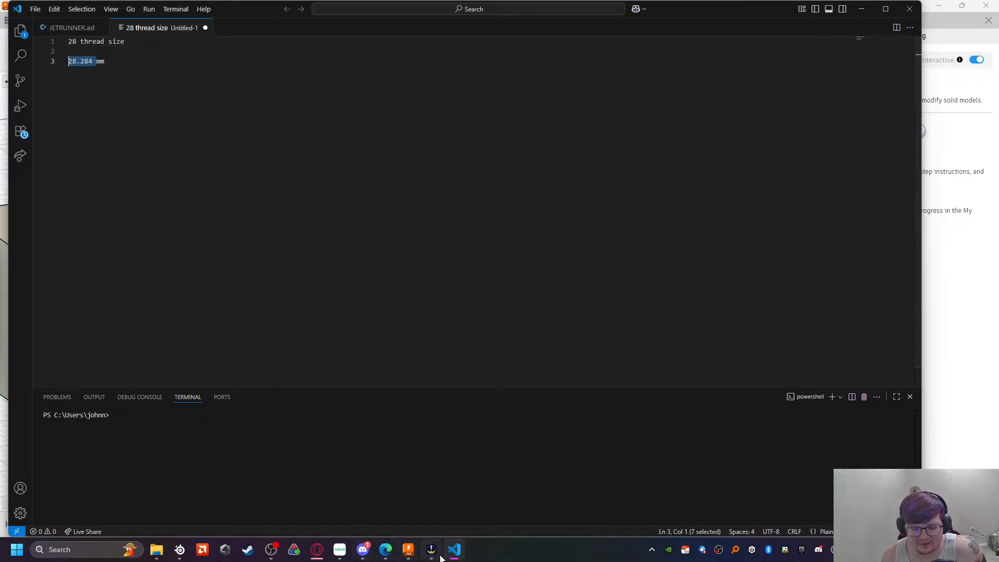
left_click(409, 549)
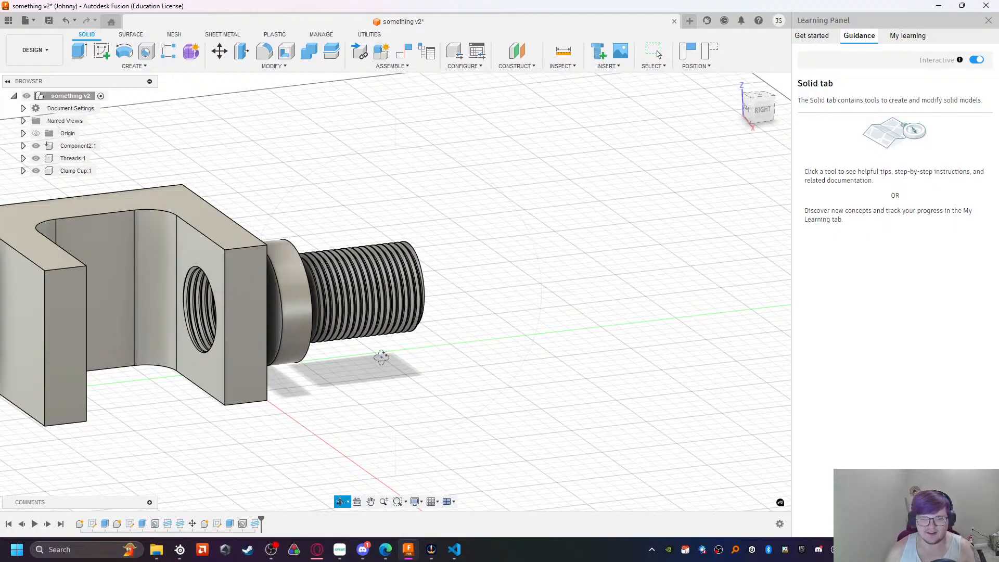
Step: Activate the clamp body component Component2:1 and expand its sketches and bodies in the model tree
middle_click_drag(383, 358, 555, 312)
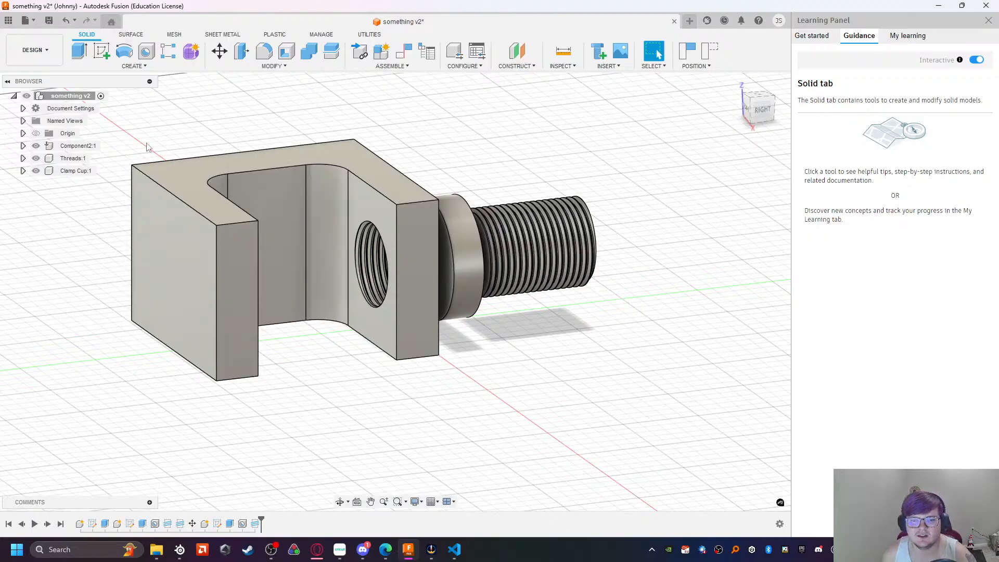
left_click(78, 145)
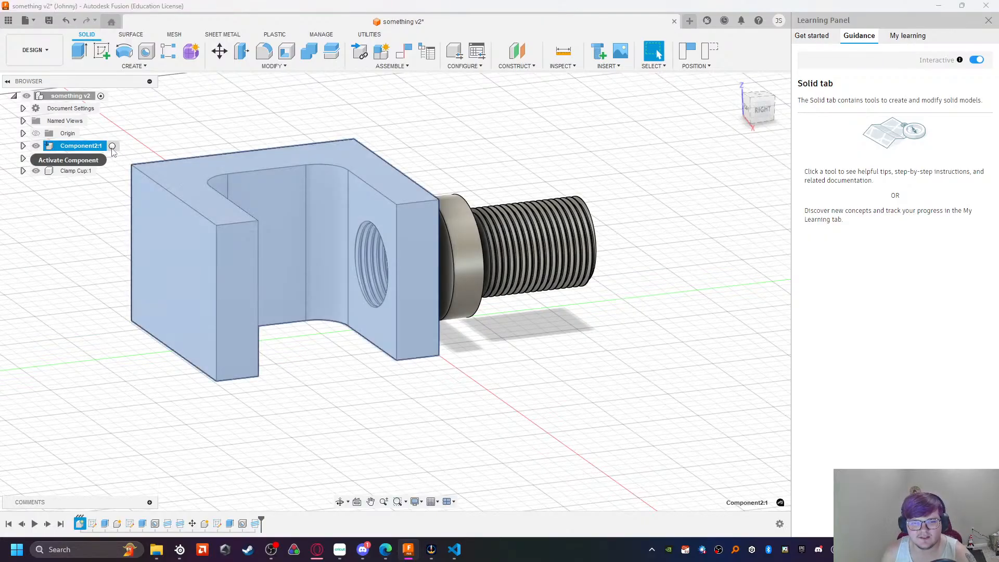
left_click(111, 146)
left_click(22, 145)
left_click(32, 183)
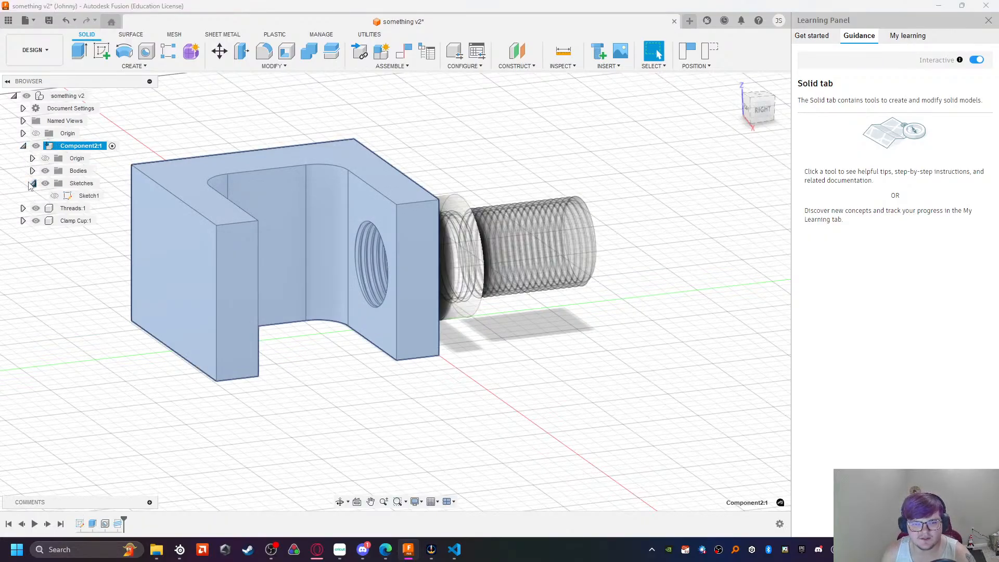
left_click(67, 197)
left_click(54, 196)
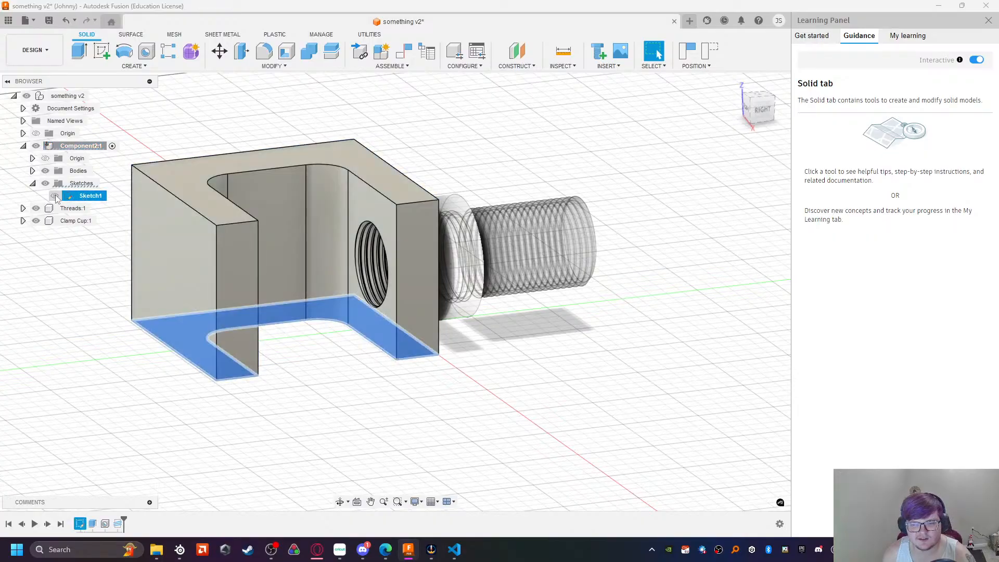
left_click(32, 170)
left_click(81, 184)
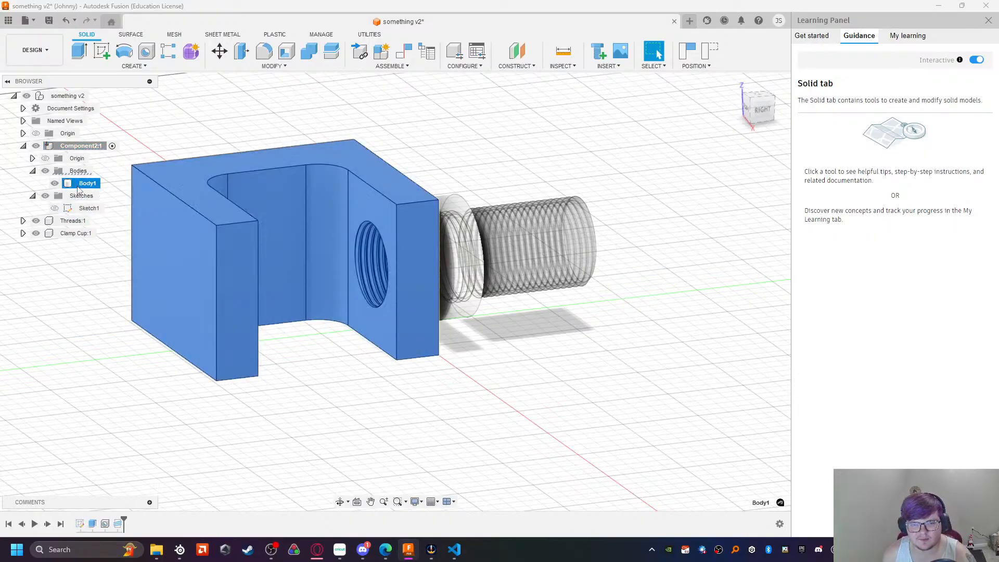
key("Delete")
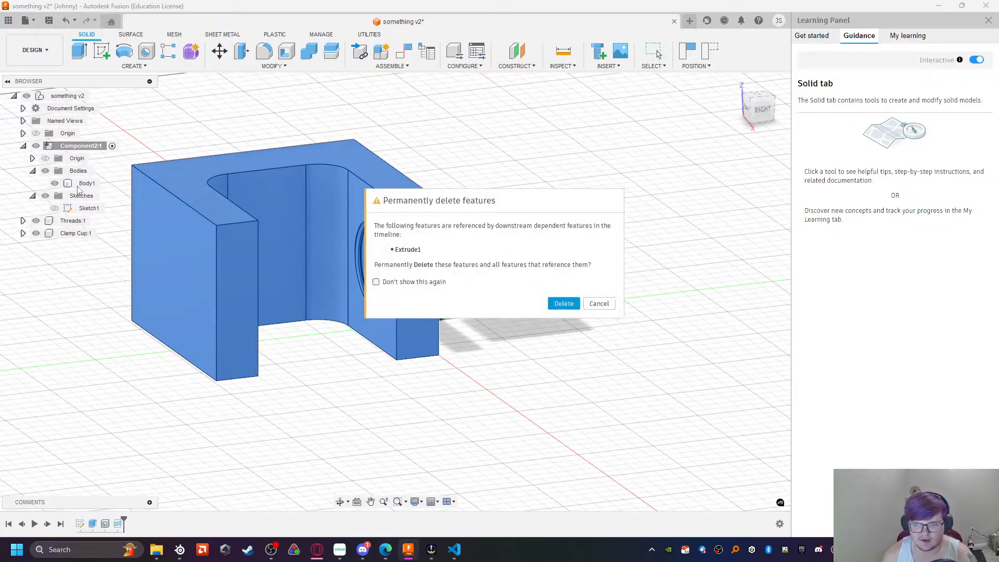
left_click(599, 304)
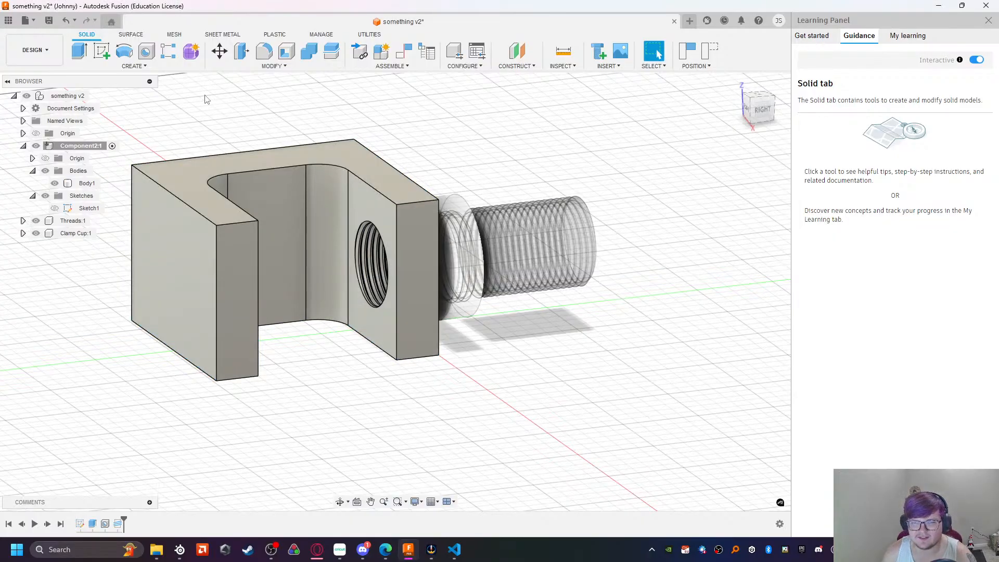
Step: Try to sketch a line from the threaded arm's outer corner on the horizontal origin plane, and discard the empty sketch
key("l")
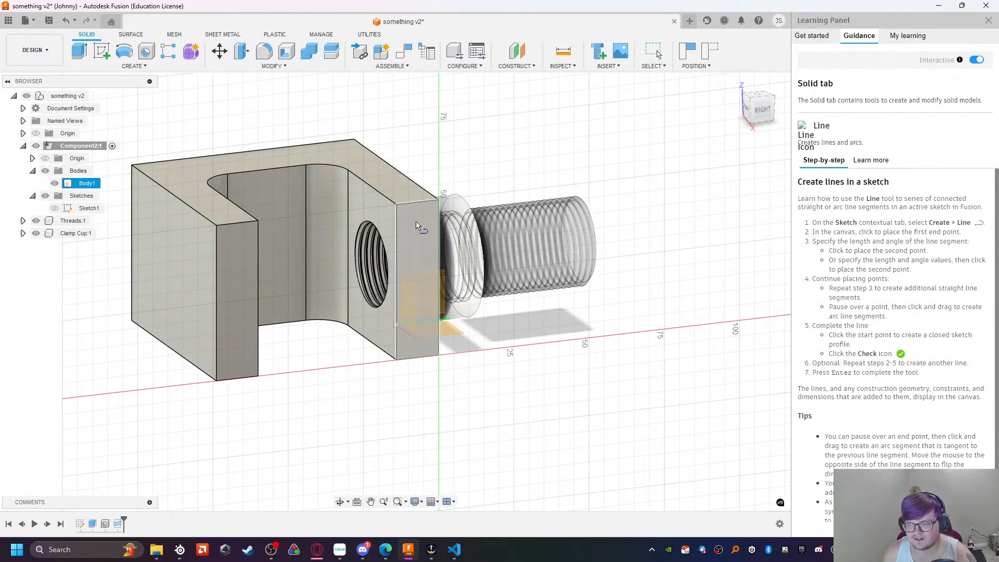
left_click(349, 352)
left_click(573, 290)
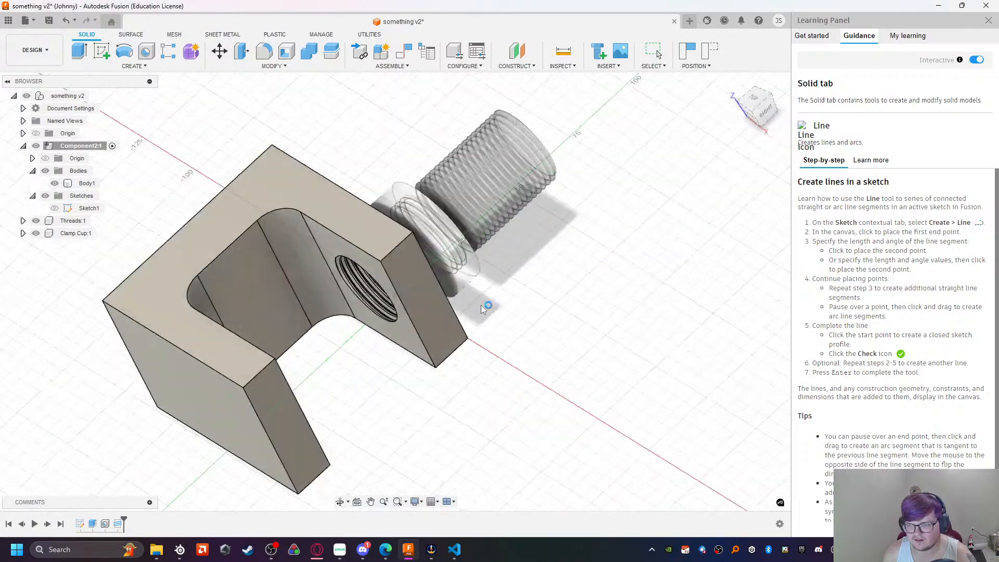
left_click(509, 292)
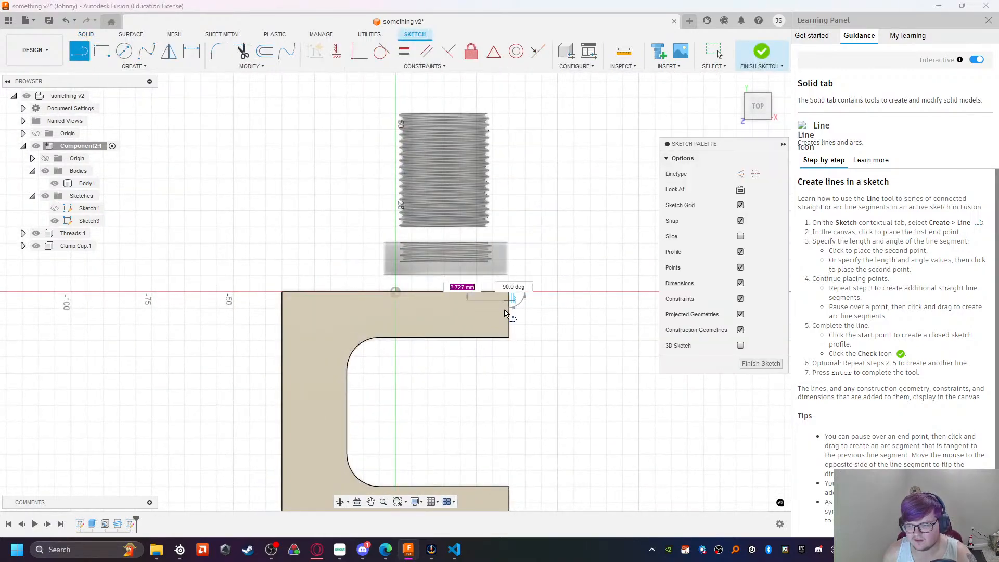
key("Escape")
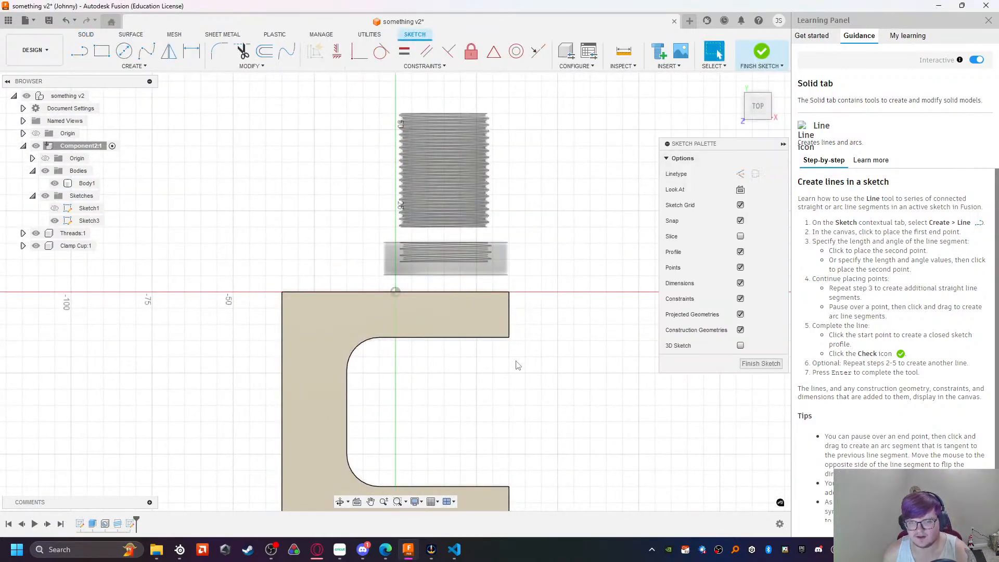
left_click(749, 364)
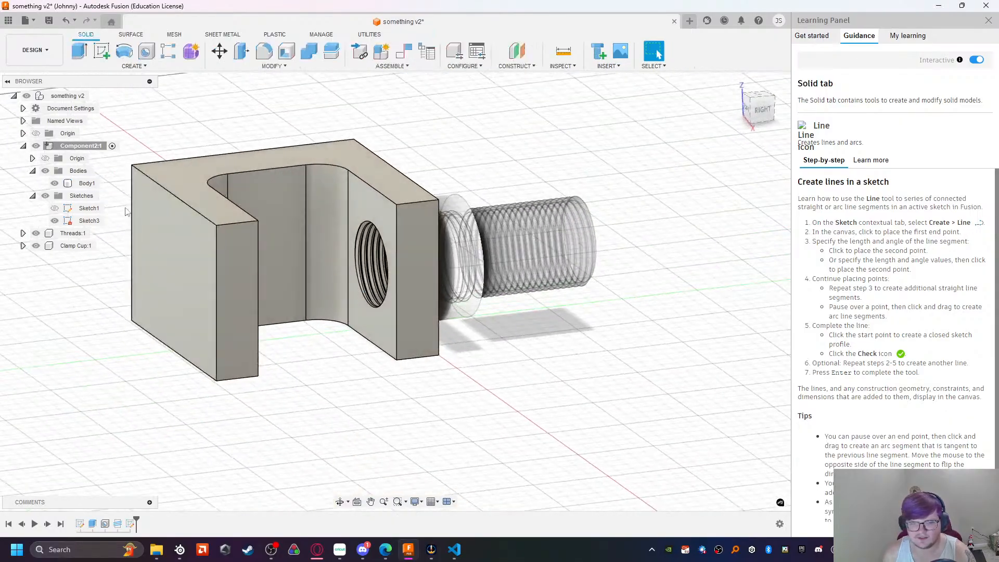
left_click(97, 223)
double_click(96, 221)
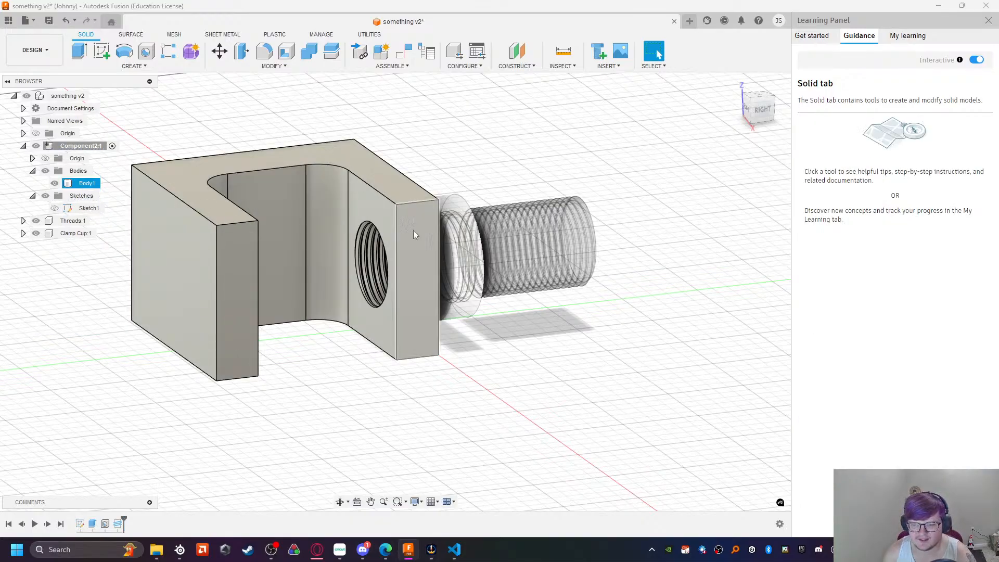
left_click(264, 50)
left_click(393, 196)
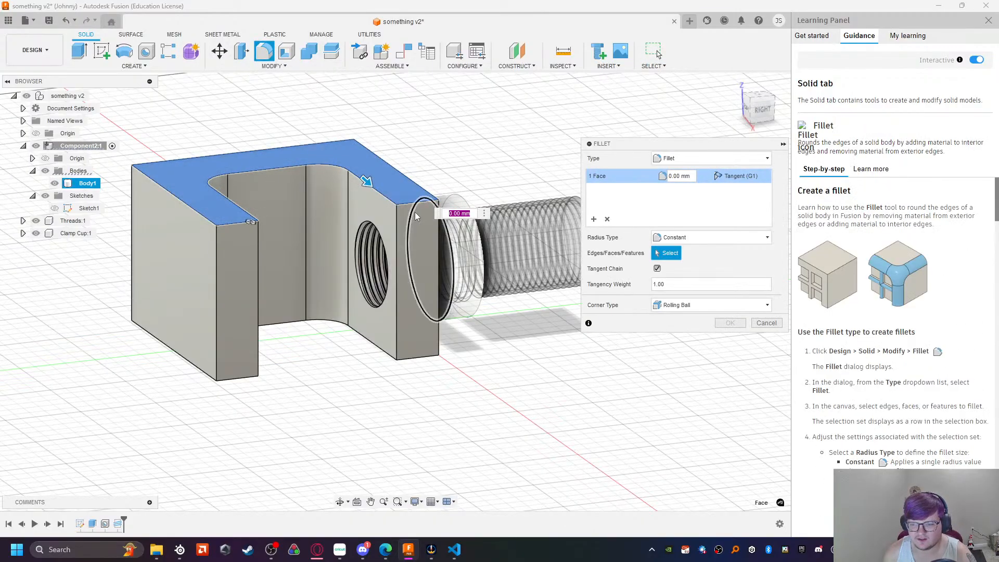
left_click(405, 213)
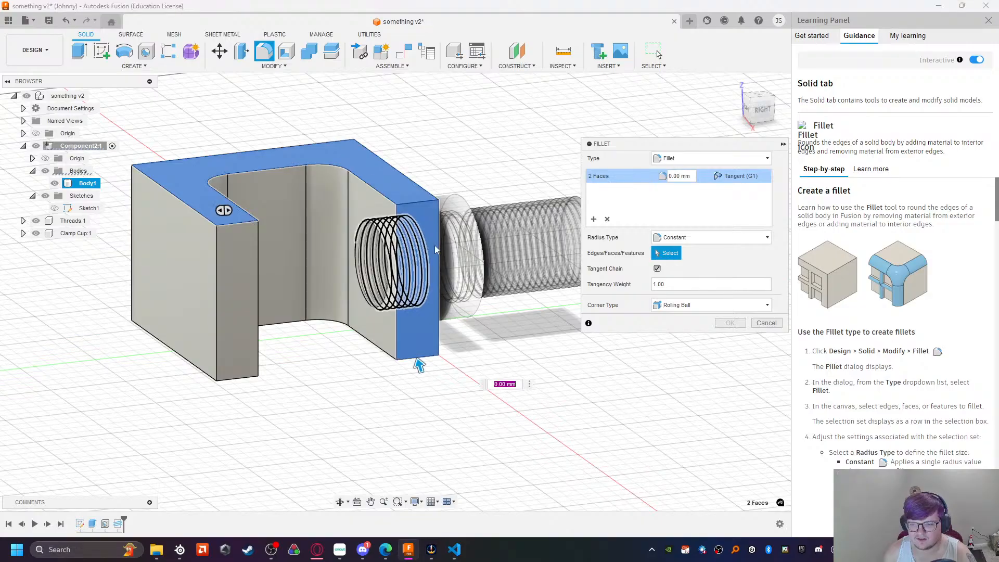
key("Escape")
left_click(411, 203)
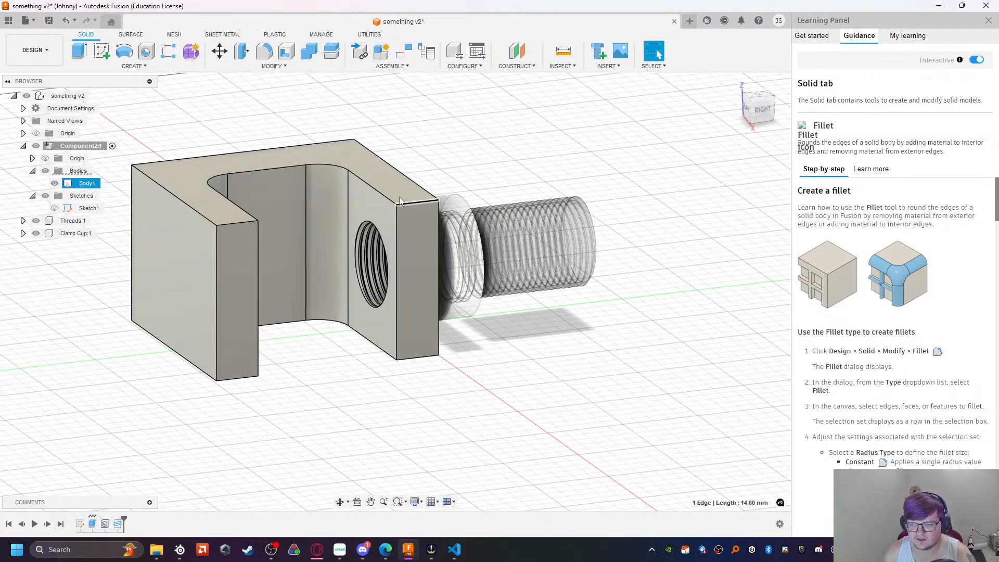
left_click(264, 52)
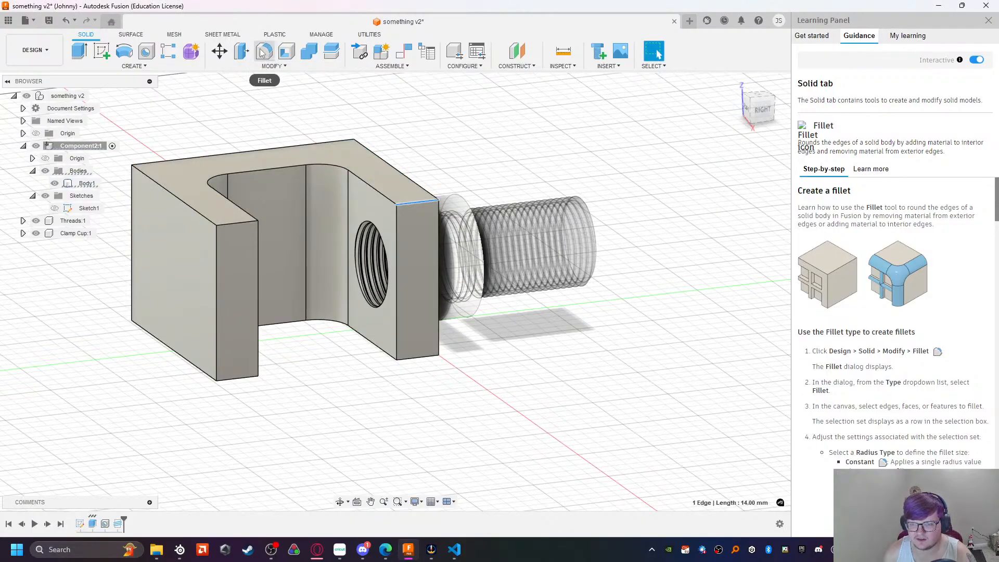
left_click(414, 202)
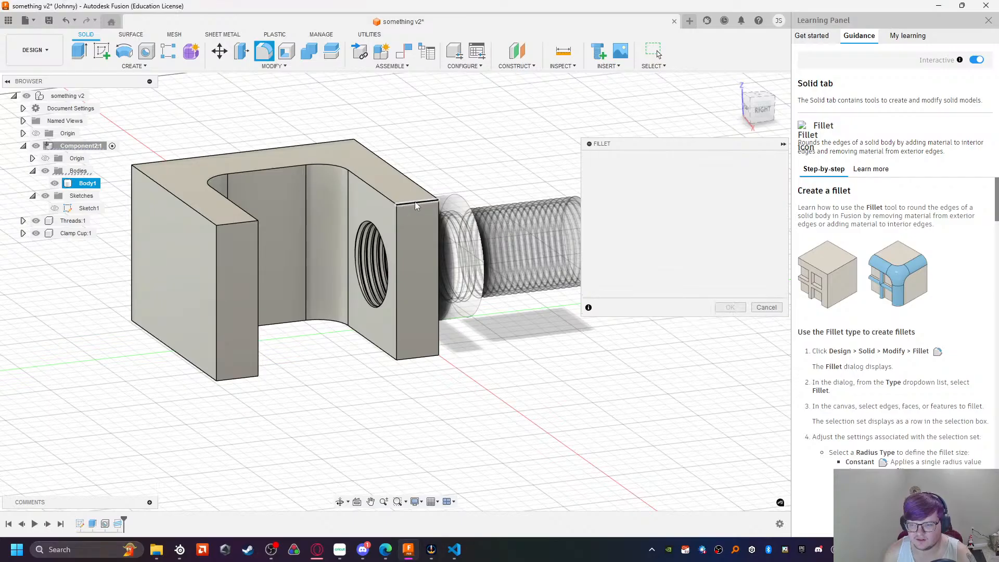
left_click(414, 201)
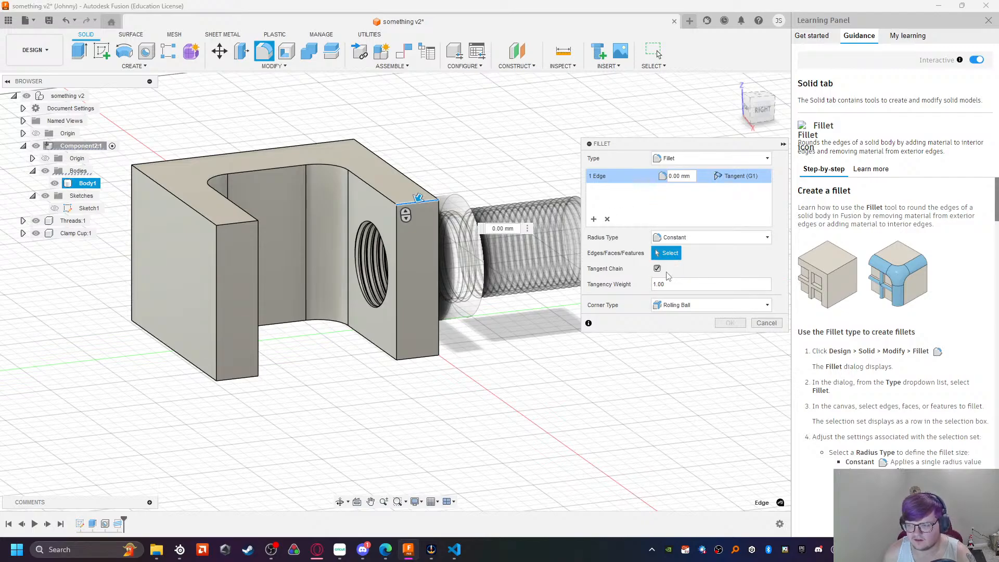
scroll(416, 211, "up", 5)
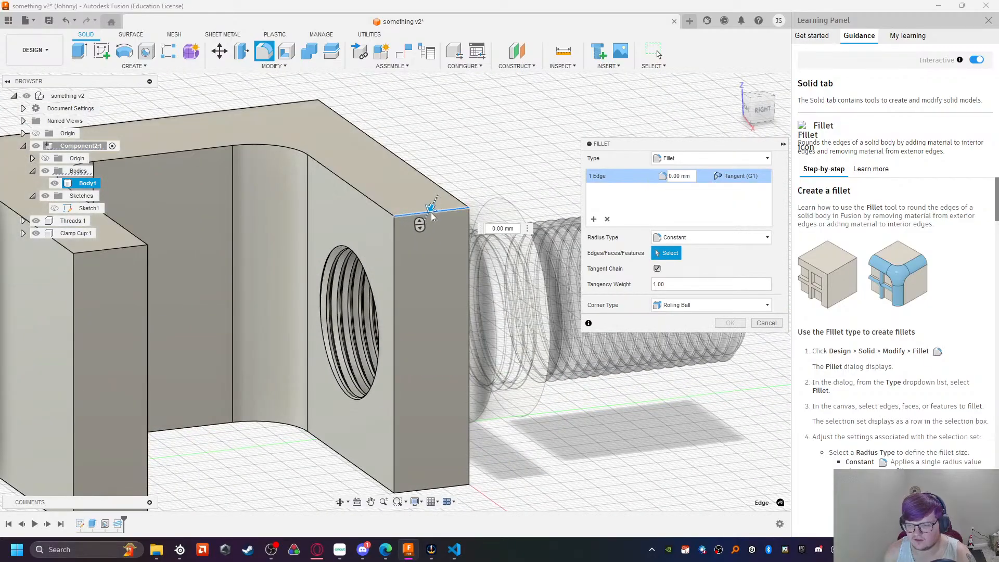
left_click(399, 217)
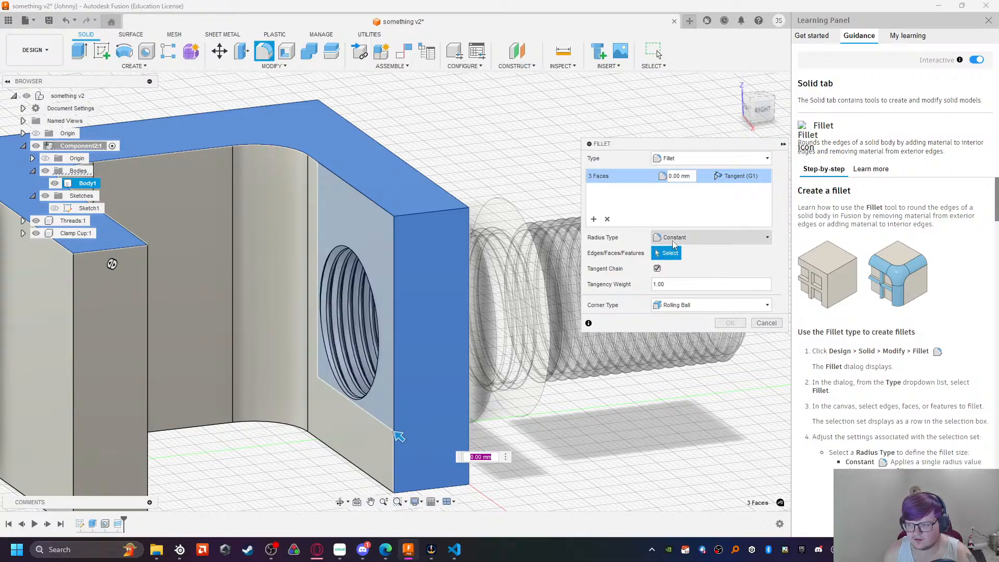
key("Escape")
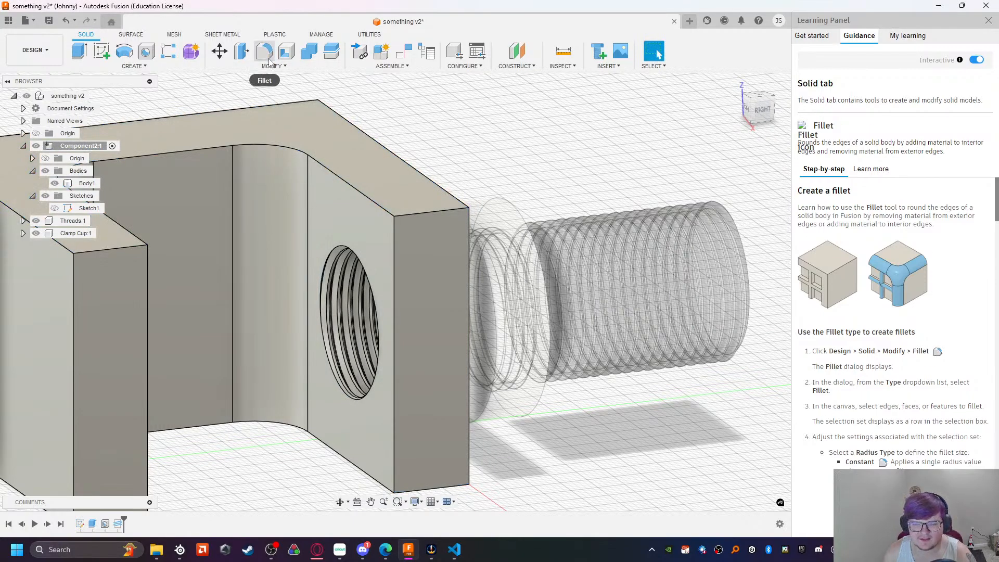
Step: Start a fillet on the clamp body's top face and both arm end faces, with the corner type set to Setback
left_click(274, 67)
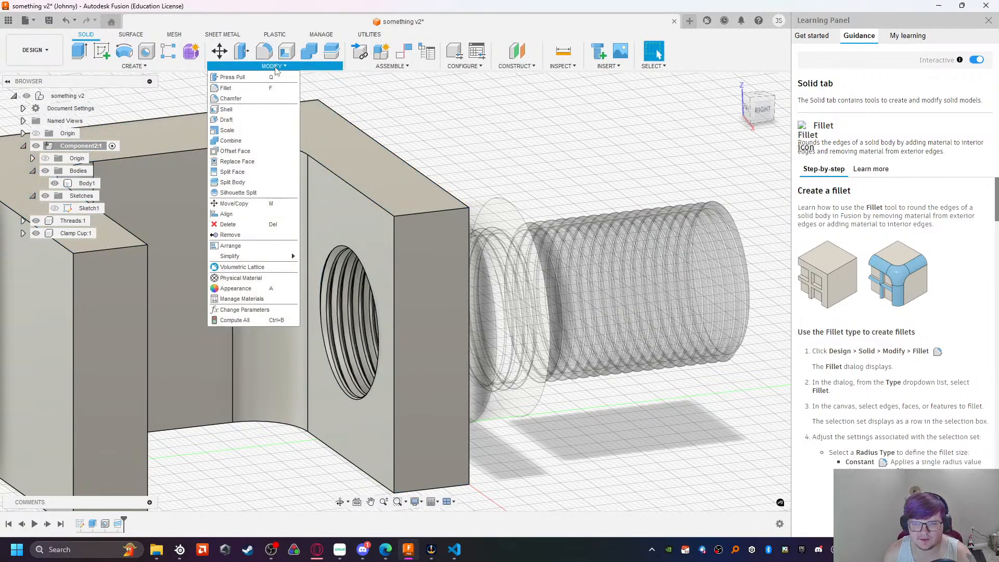
left_click(250, 89)
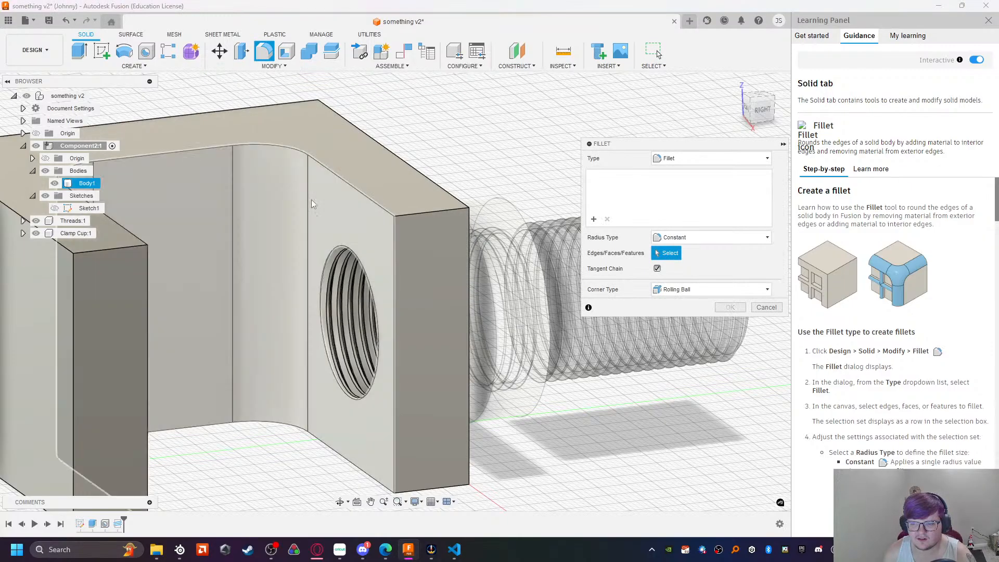
left_click(410, 205)
left_click(429, 230)
left_click(119, 267)
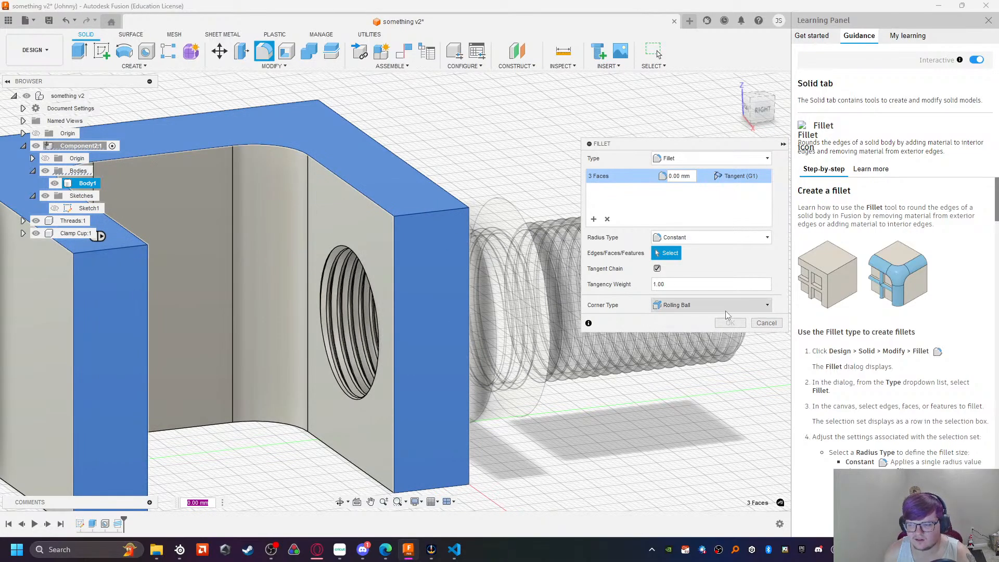
left_click(721, 310)
left_click(721, 310)
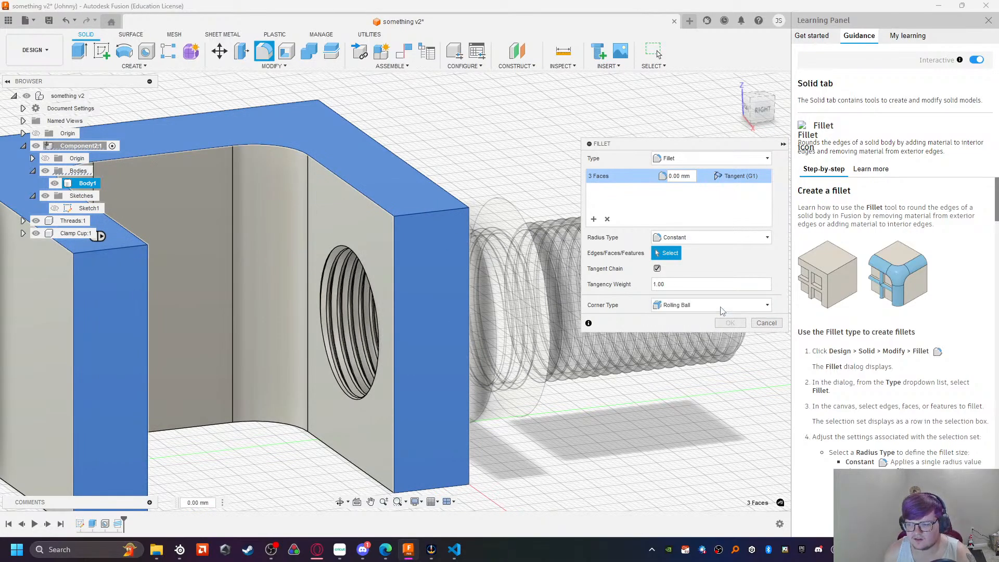
left_click(721, 310)
left_click(720, 311)
left_click(704, 304)
left_click(675, 329)
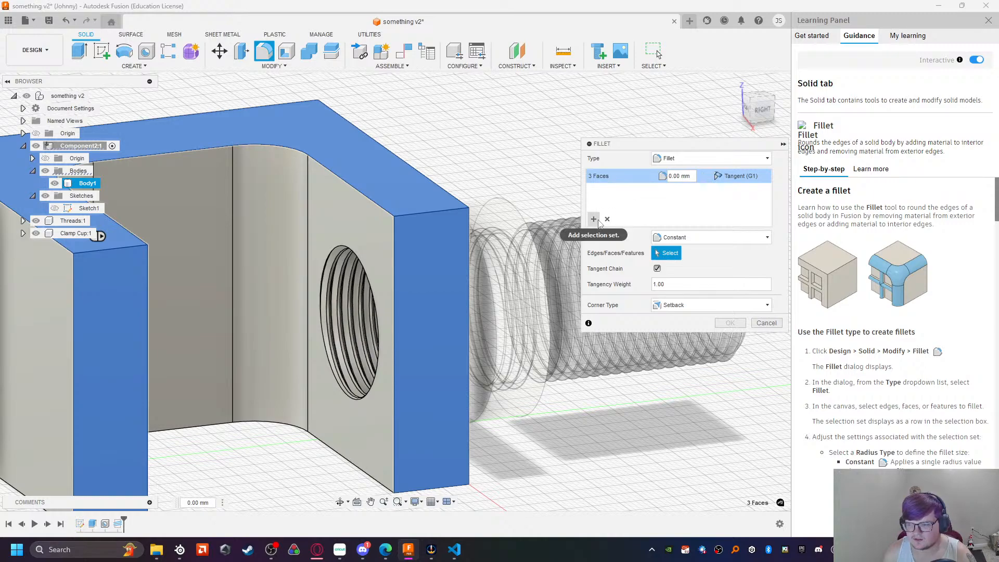
Step: Try a 10 mm fillet radius with Rolling Ball corners, and switch the corner type back to Setback
type("10")
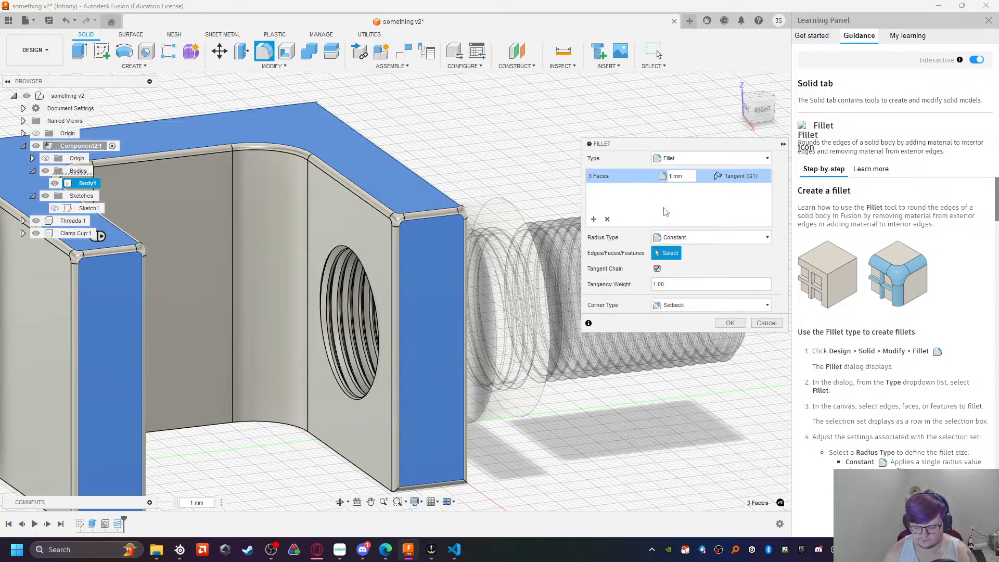
left_click(689, 305)
left_click(694, 319)
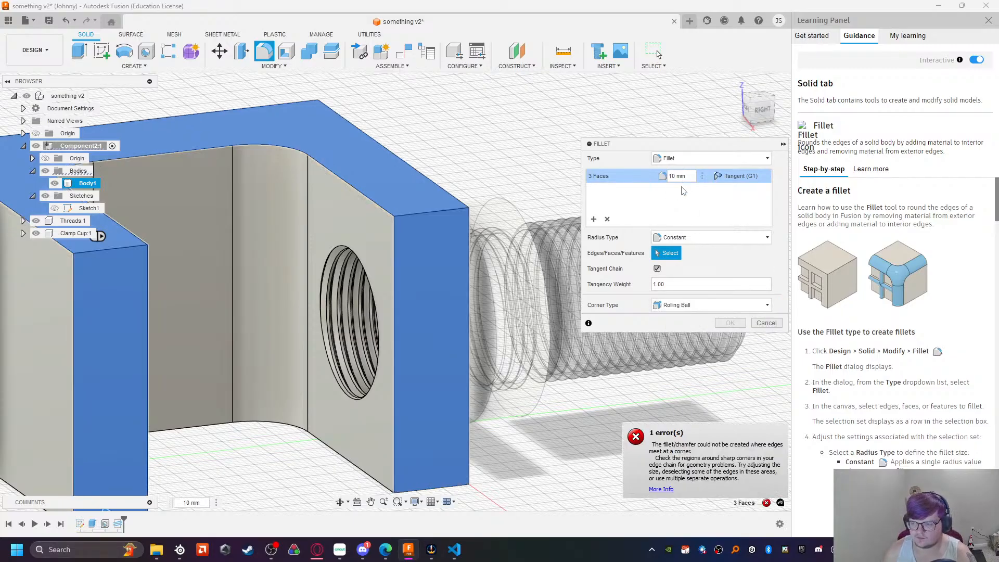
left_click(692, 303)
left_click(683, 324)
Step: Set the fillet radius to 1 mm, compare Rolling Ball with Setback corners, and choose Setback
left_click(676, 176)
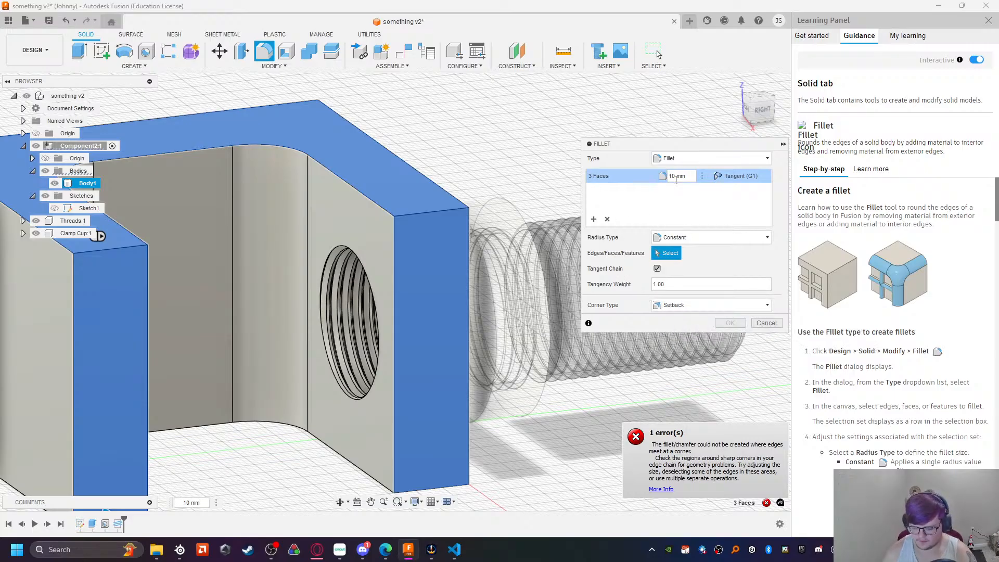
left_click(686, 305)
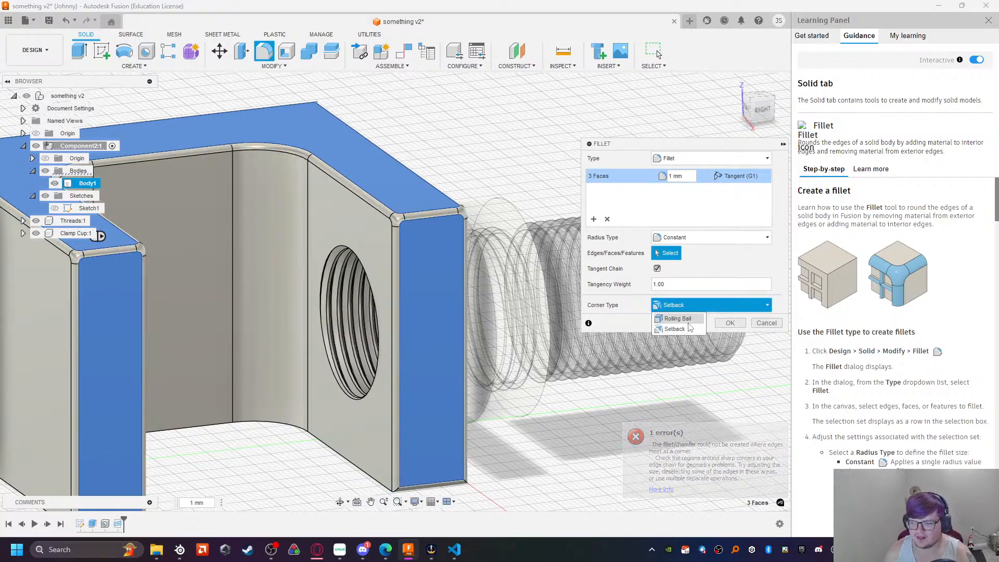
left_click(688, 319)
left_click(687, 308)
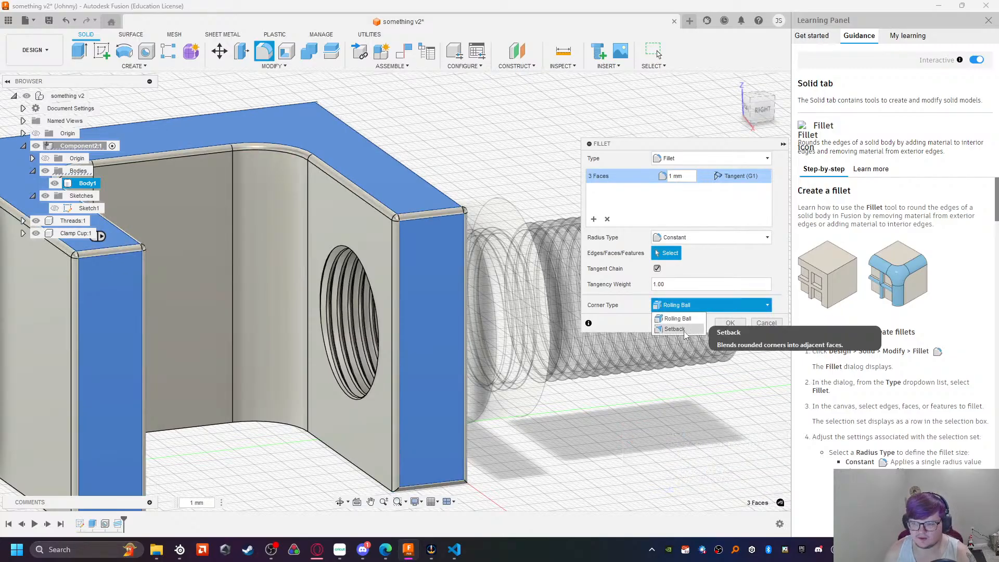
left_click(683, 330)
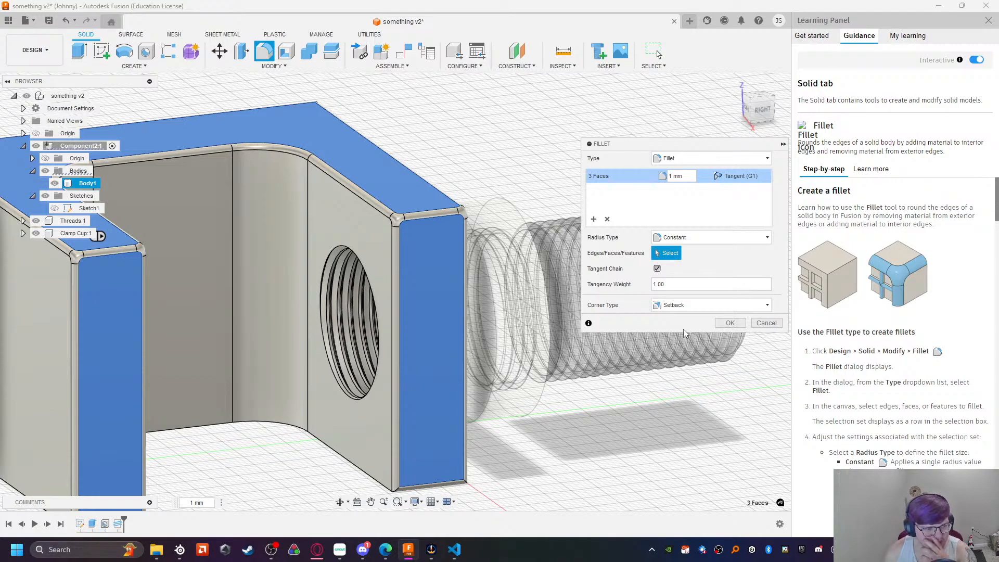
Step: Inspect the fillet preview from the front, try a 4 mm radius, check the underside, and cancel the fillet
middle_click_drag(301, 469, 298, 422)
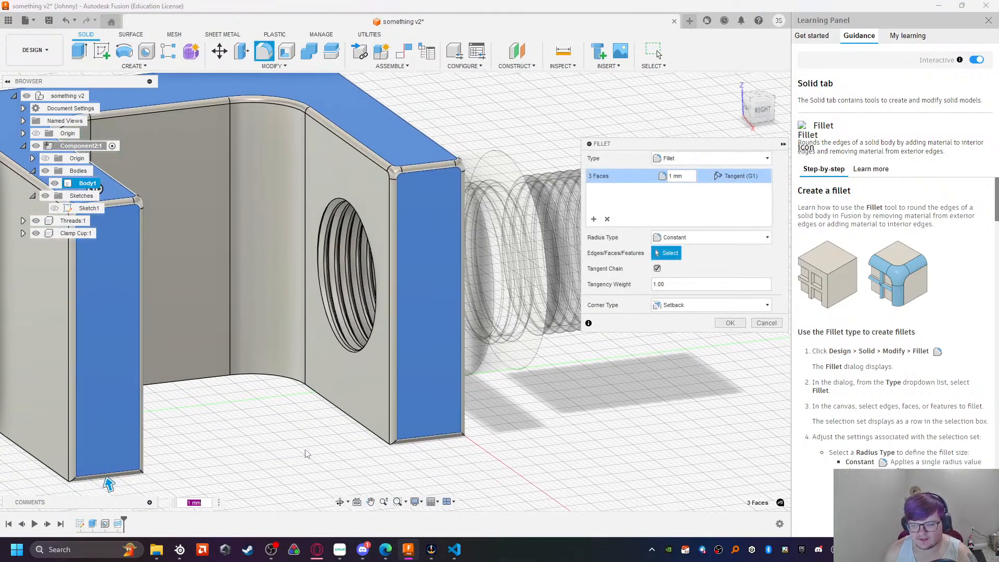
left_click(339, 502)
left_click_drag(340, 469, 374, 454)
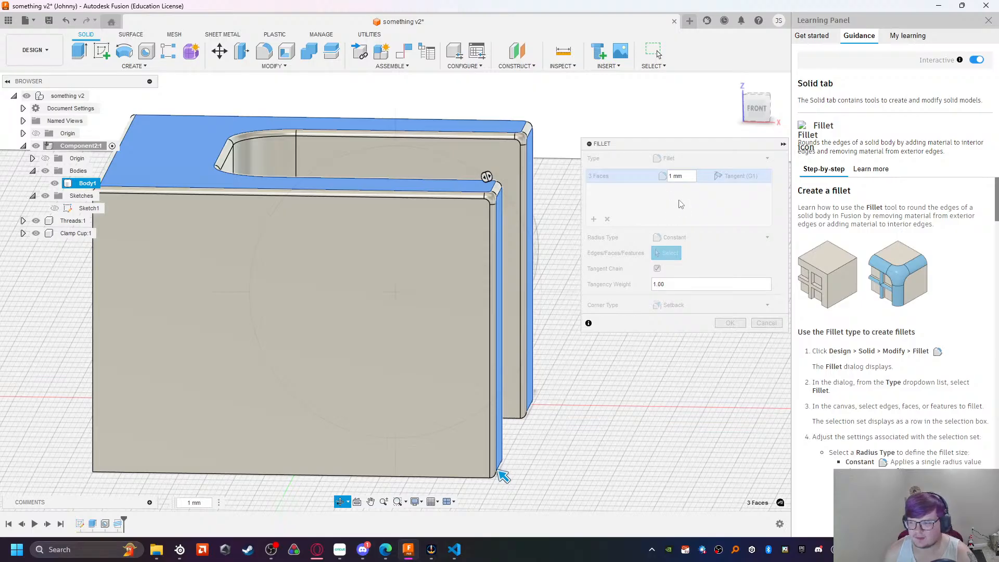
key("Escape")
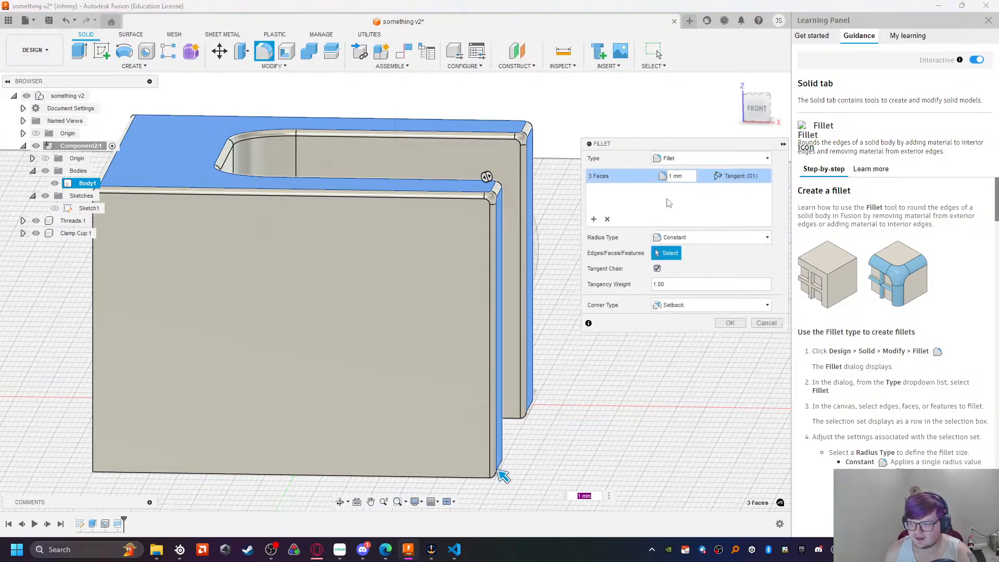
left_click(669, 176)
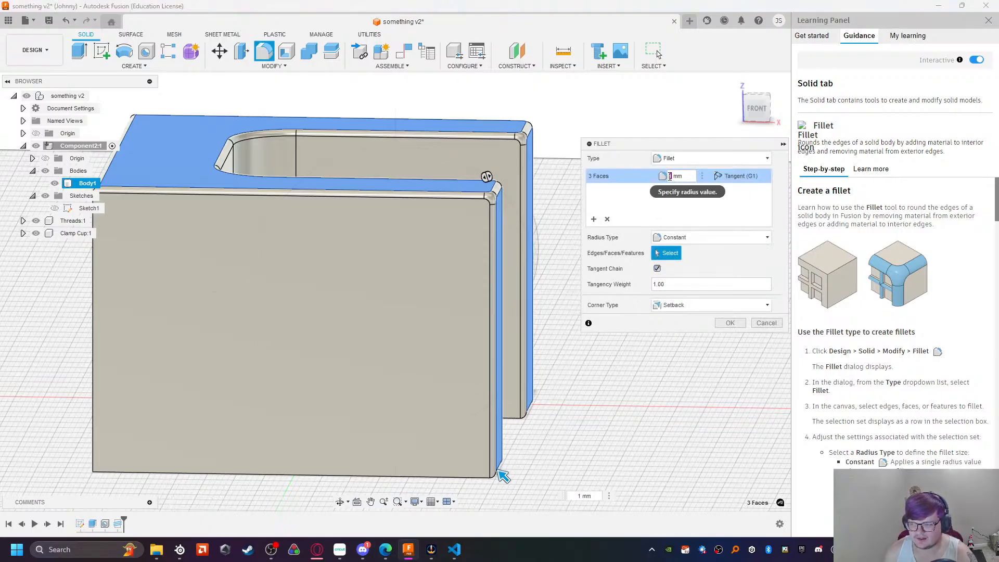
type("4")
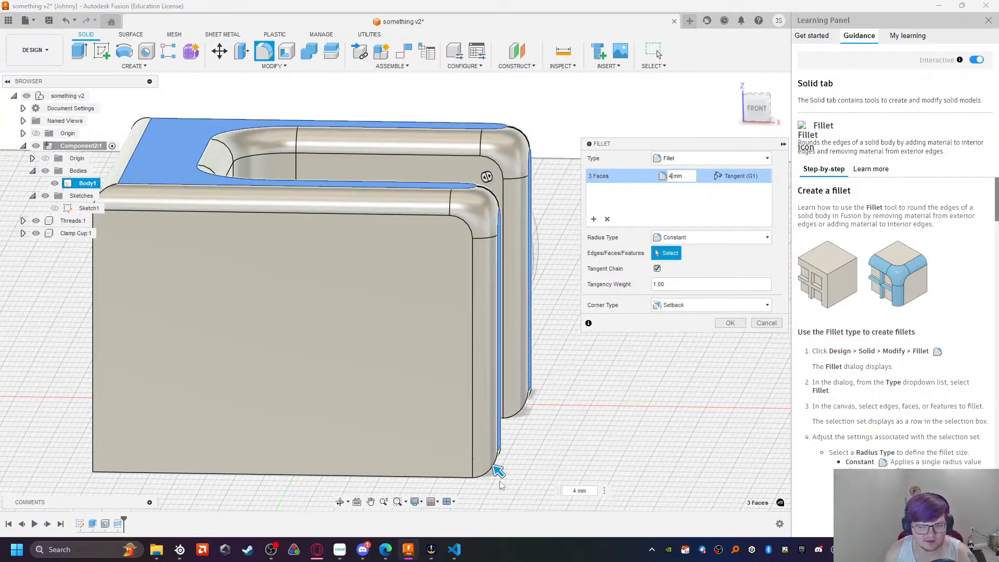
left_click(339, 501)
left_click_drag(416, 453, 561, 429)
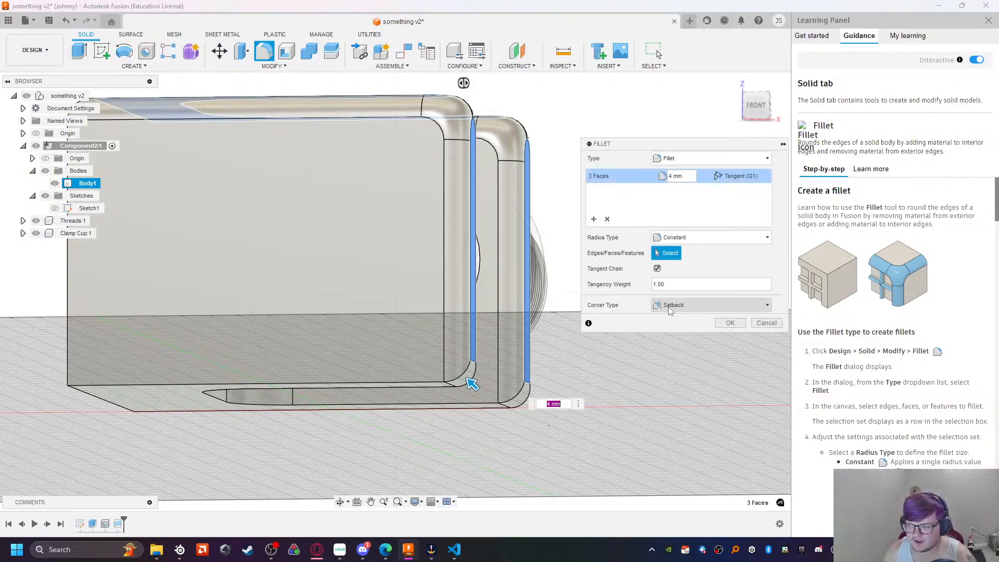
key("Escape")
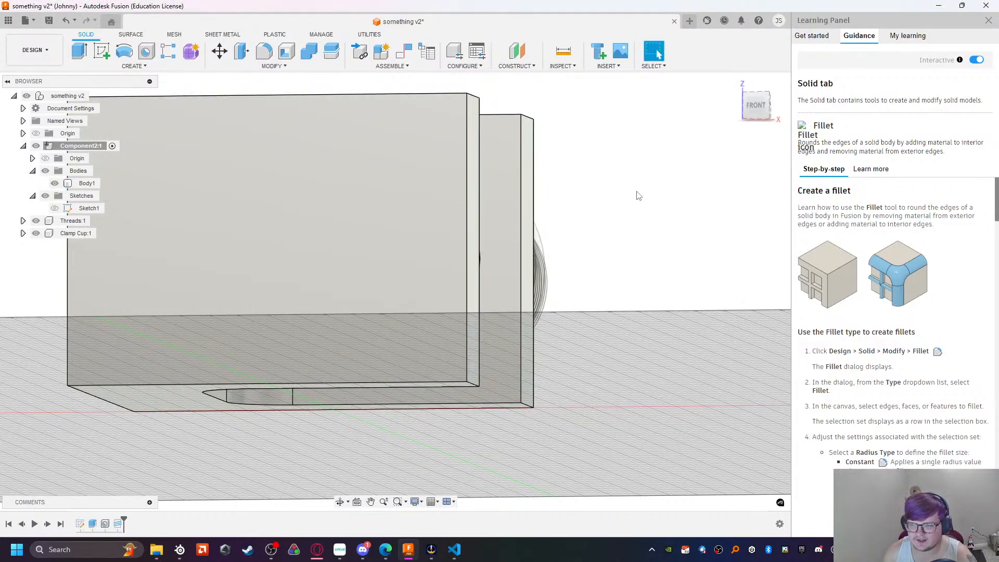
Step: Try to extrude the outer side face of the unthreaded arm inward as a cut
middle_click_drag(608, 231, 591, 252)
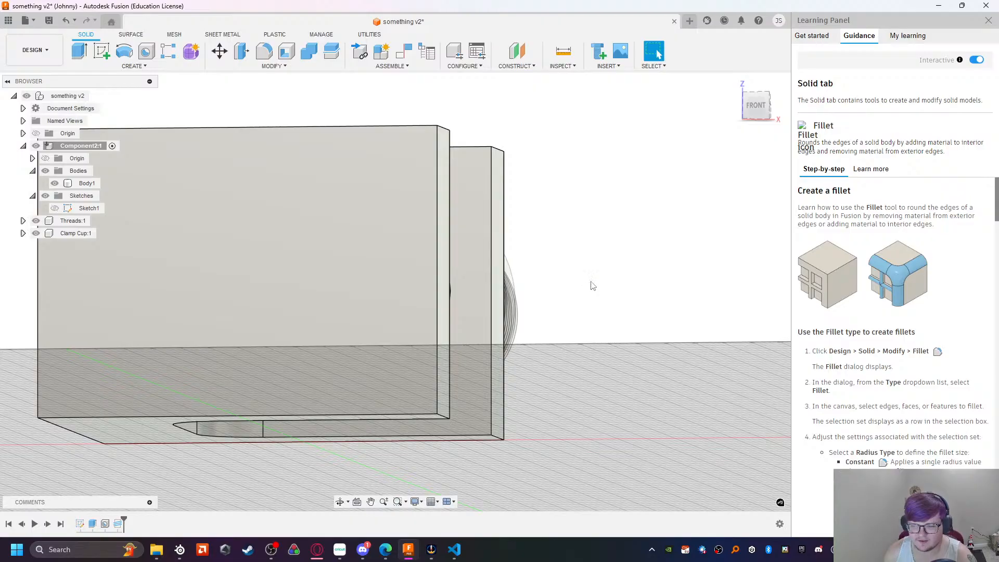
middle_click_drag(600, 289, 471, 333, "shift")
middle_click_drag(470, 333, 456, 343)
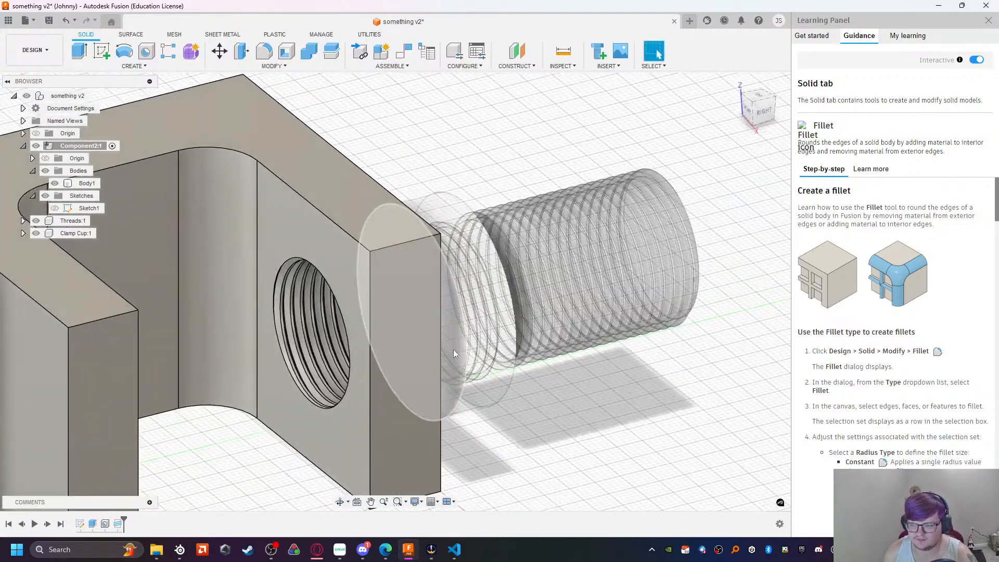
scroll(468, 349, "up", 2)
scroll(551, 410, "down", 5)
middle_click_drag(576, 402, 670, 350)
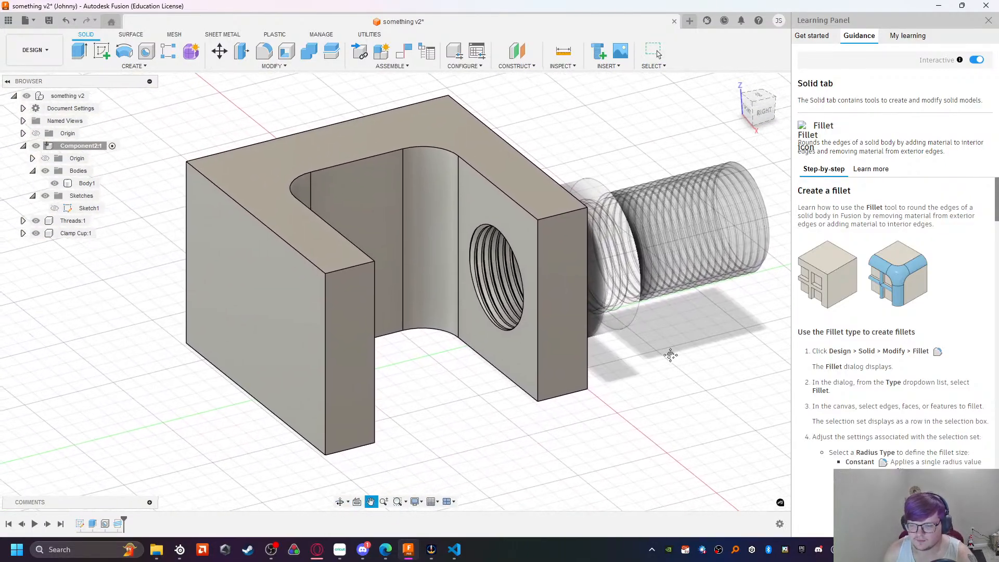
mouse_move(498, 420)
middle_mouse_down("shift")
mouse_move(466, 413)
mouse_move(503, 414)
middle_mouse_up("shift")
left_click(261, 314)
left_click(80, 50)
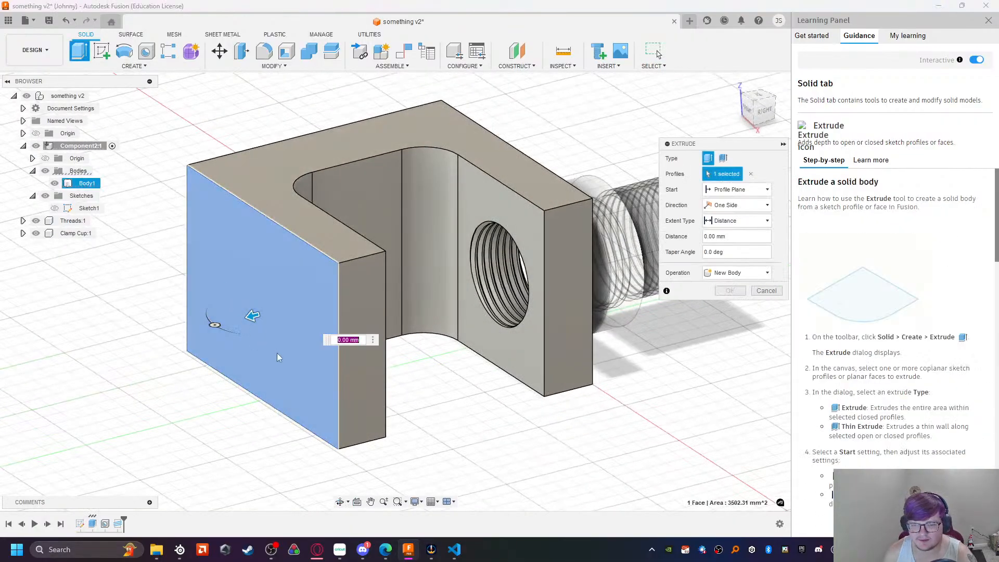
left_click_drag(226, 323, 280, 349)
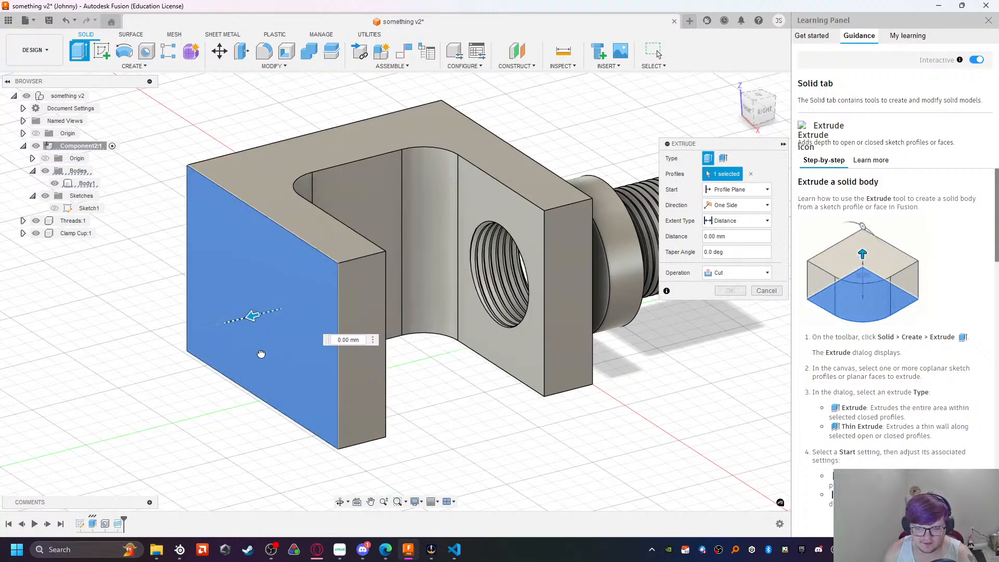
Step: Check the size notes in Visual Studio Code, switch back to Autodesk Fusion, and cancel the extrusion
left_click(454, 549)
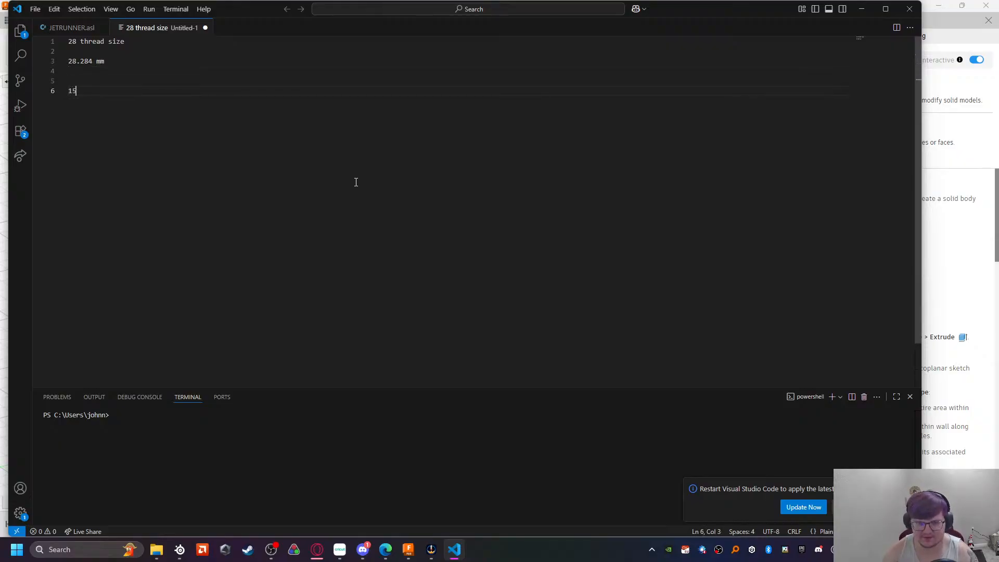
left_click(408, 549)
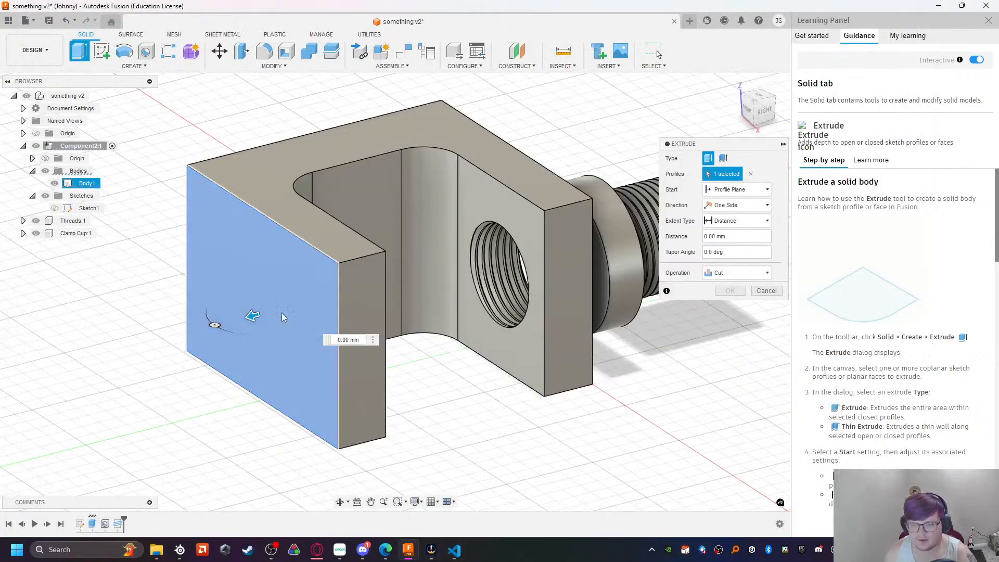
middle_click_drag(612, 366, 374, 393)
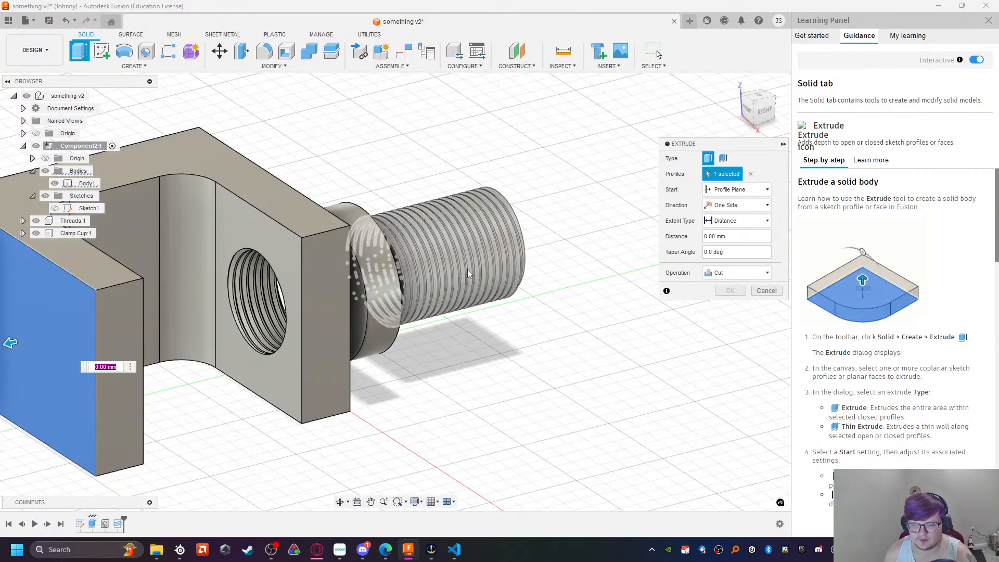
key("Escape")
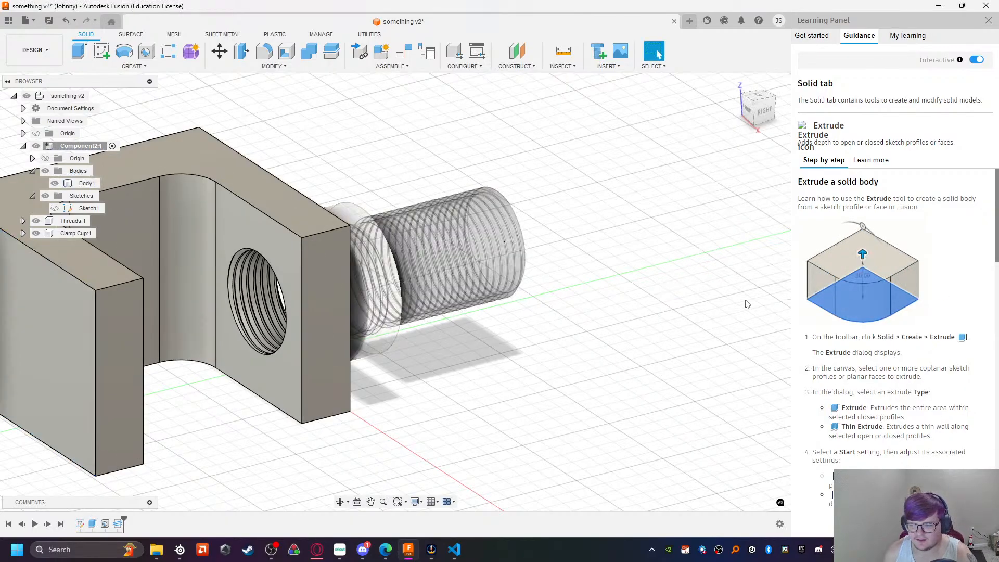
Step: Move the clamp cup from outside the threaded arm into the opening between the clamp's two arms
middle_click_drag(487, 402, 437, 405, "shift")
middle_click_drag(153, 374, 296, 374)
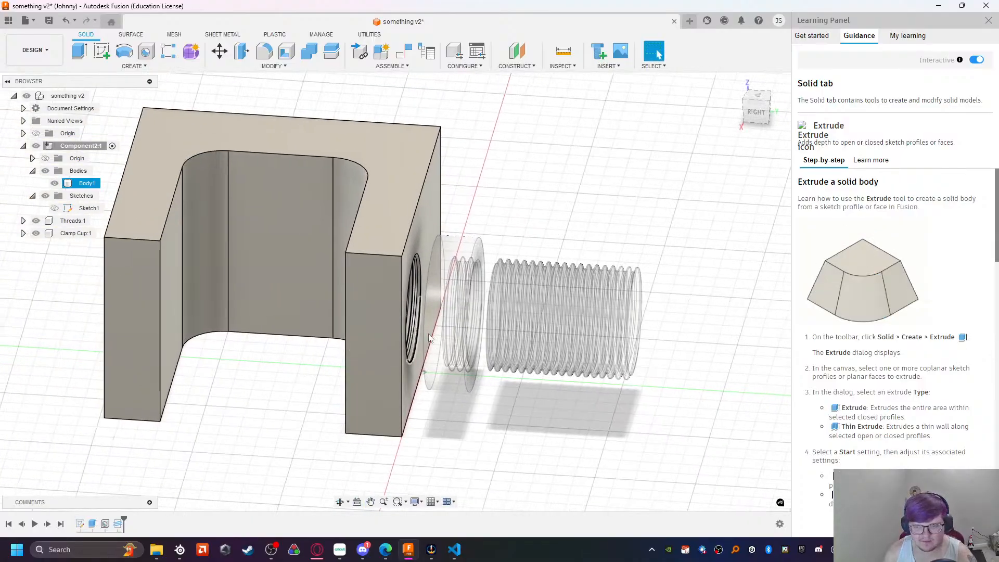
left_click_drag(436, 322, 234, 325)
middle_click_drag(235, 325, 366, 155, "shift")
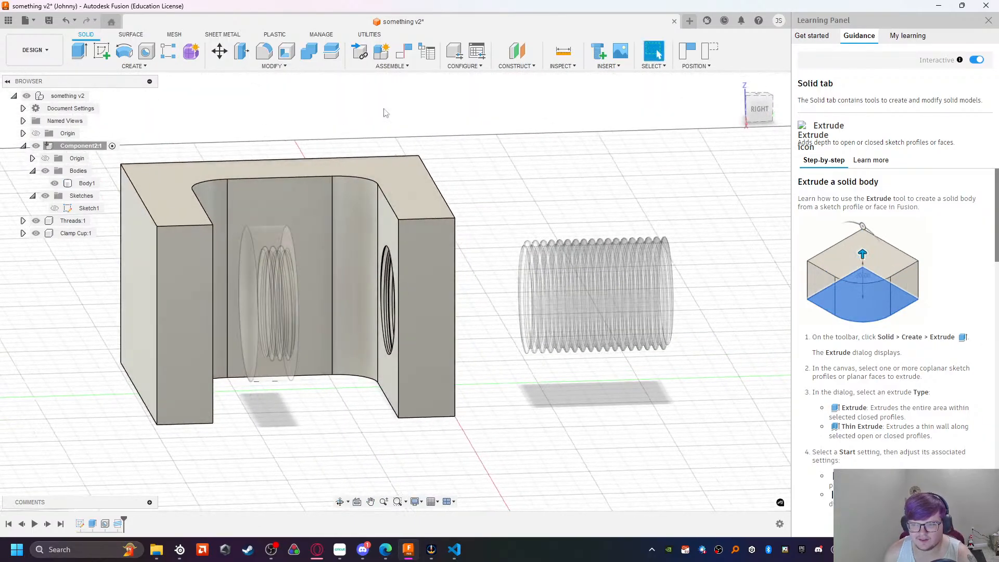
Step: Align the clamp cup's flat outer face with the inner face of the unthreaded arm using Align
left_click(391, 67)
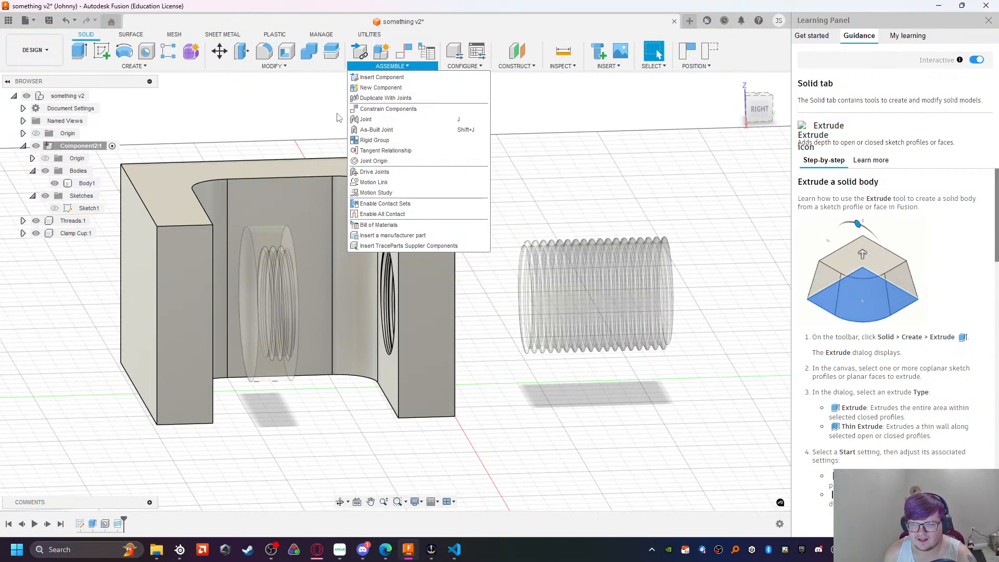
left_click(249, 315)
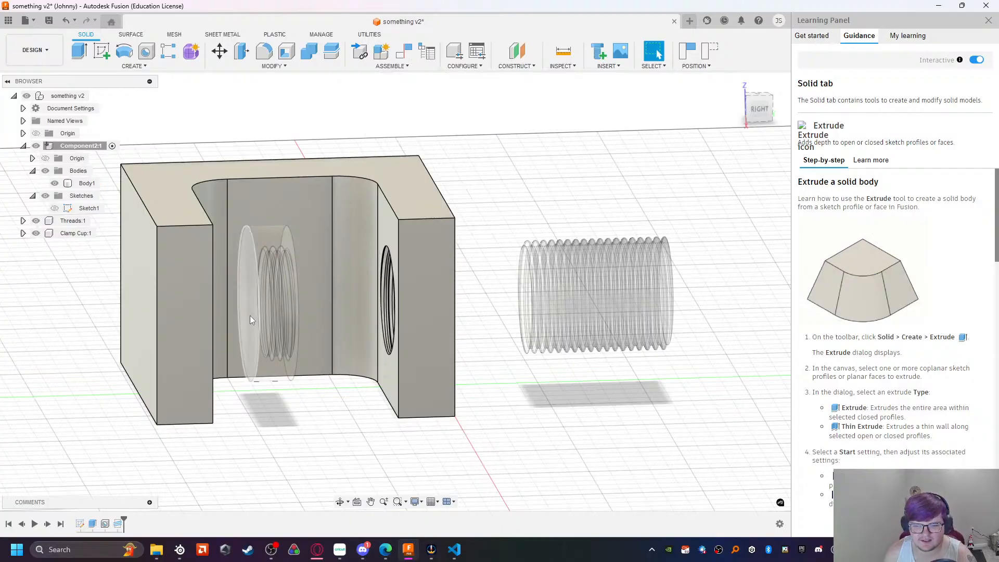
left_click(250, 315)
middle_click_drag(282, 421, 189, 254, "shift")
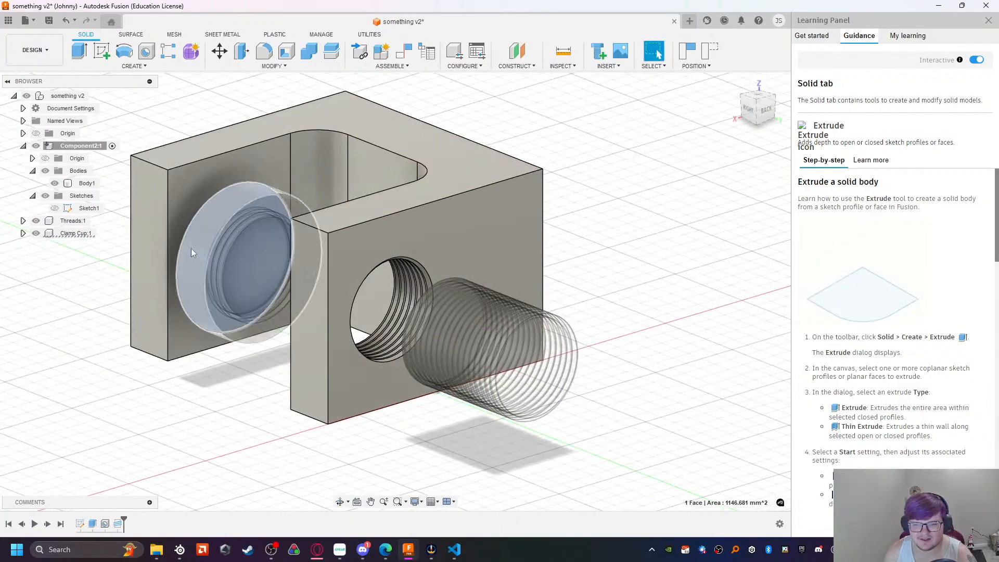
left_click(183, 213, "shift")
middle_click_drag(183, 213, 276, 383, "shift")
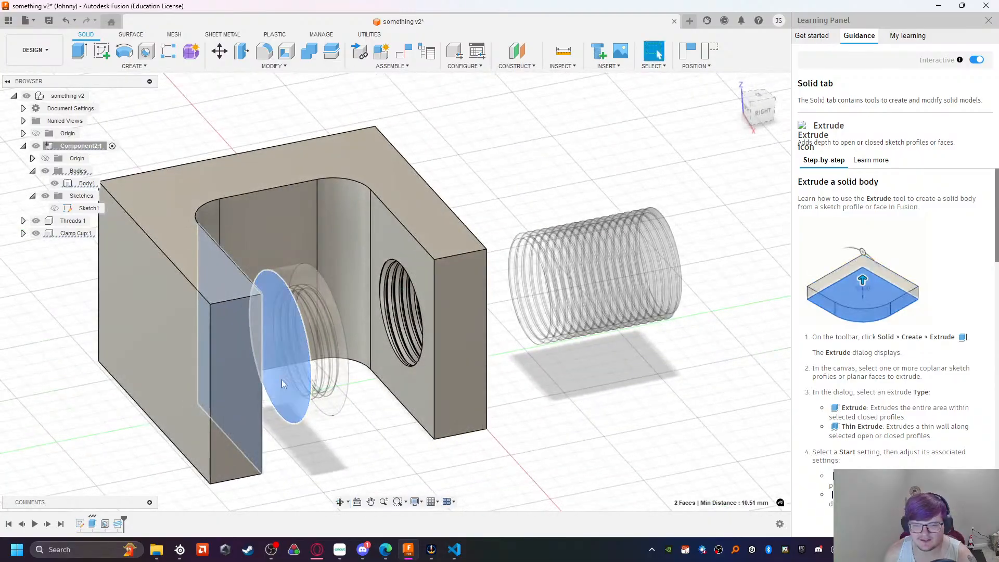
right_click(286, 372)
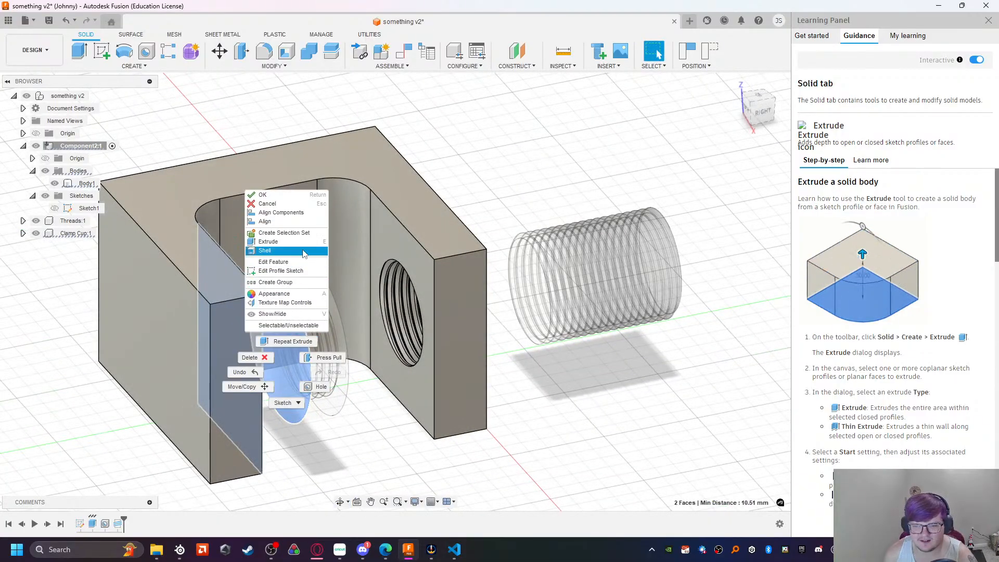
left_click(306, 222)
middle_click_drag(345, 428, 283, 431, "shift")
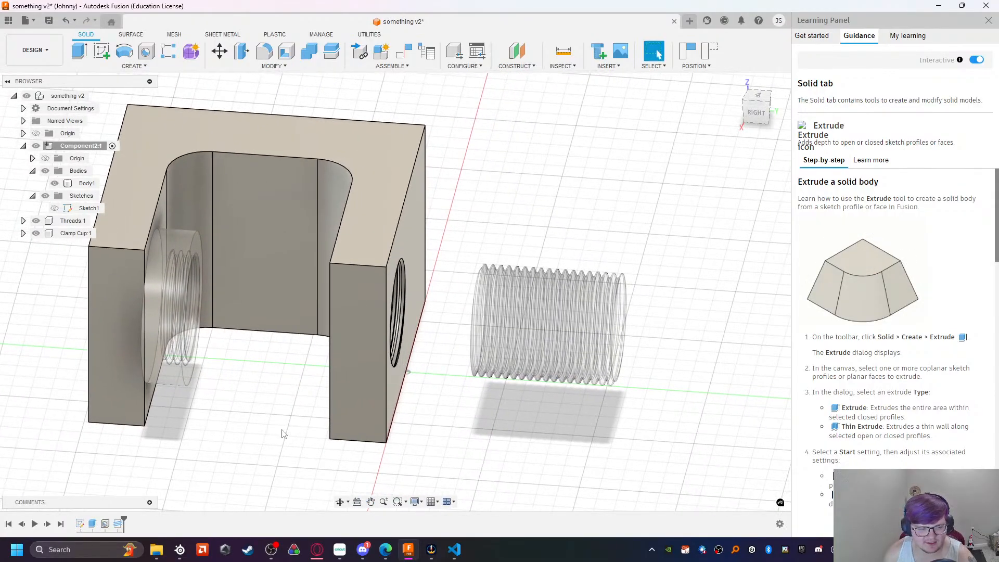
Step: Try to move the threaded rod 76 mm along its axis into the opening between the clamp's arms
left_click(510, 351)
left_click(219, 51)
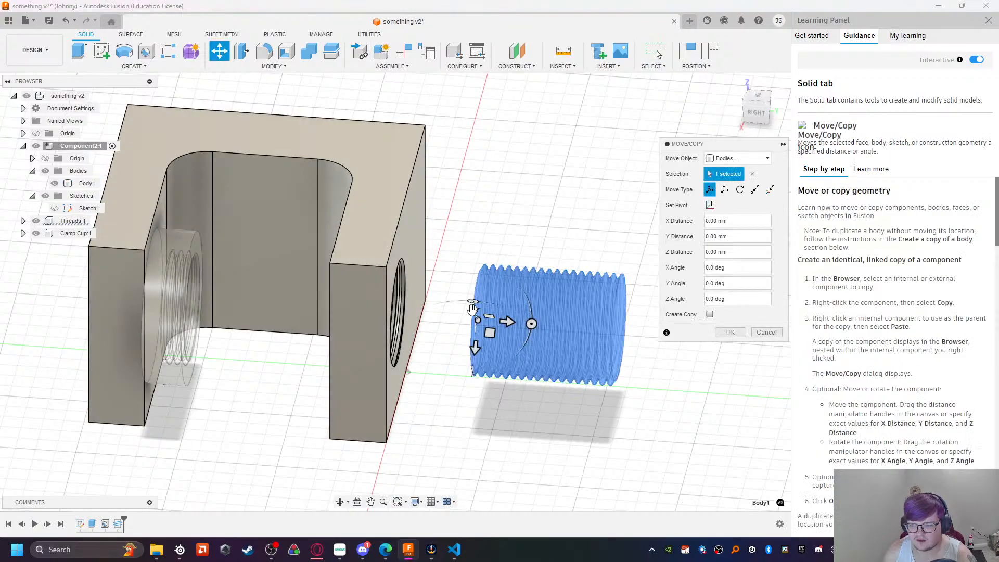
left_click_drag(507, 321, 200, 290)
mouse_move(174, 367)
middle_mouse_down("shift")
mouse_move(219, 359)
mouse_move(186, 380)
middle_mouse_up("shift")
scroll(186, 380, "up", 3)
scroll(186, 379, "up", 3)
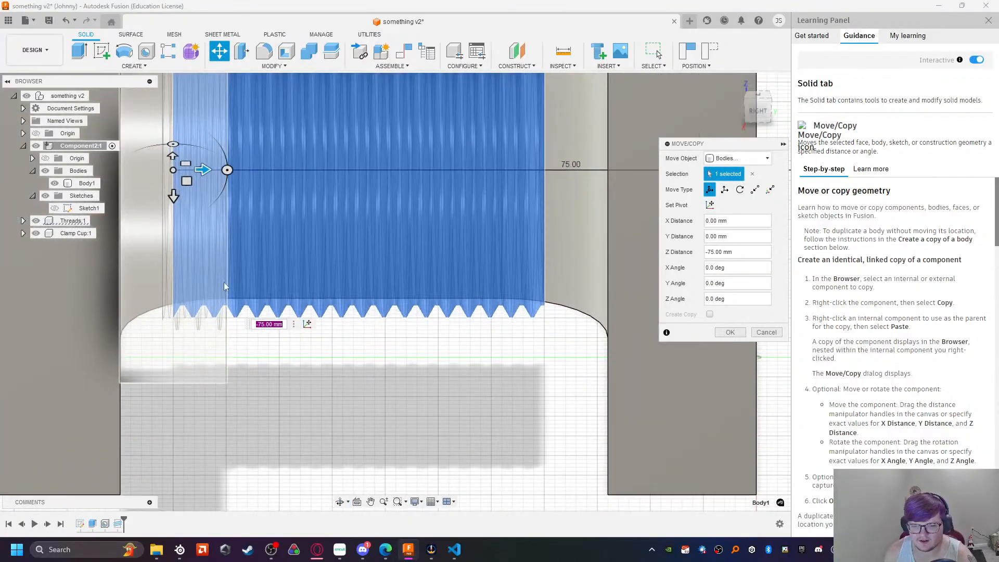
left_click_drag(219, 168, 194, 167)
scroll(268, 326, "down", 5)
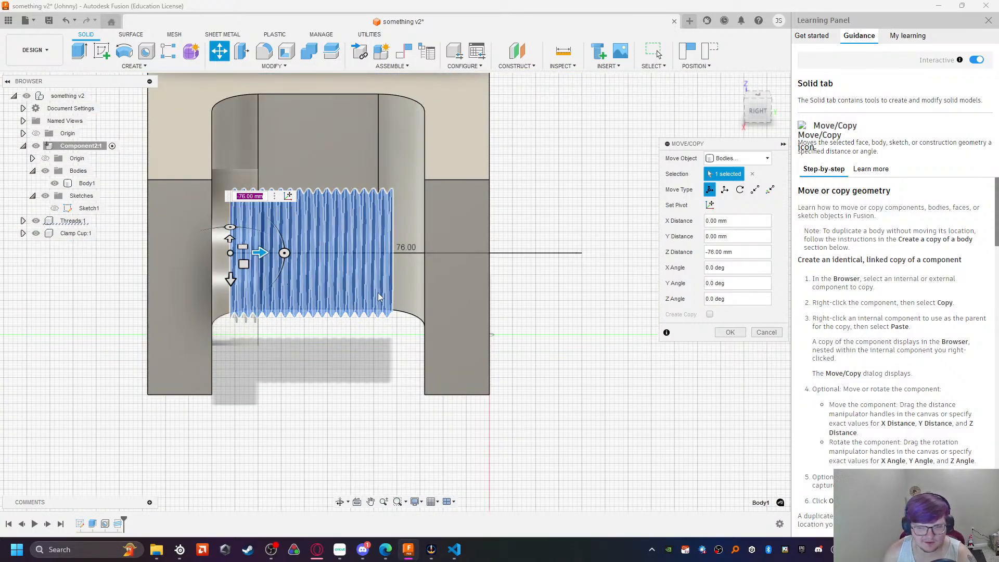
key("ctrl+z")
key("Escape")
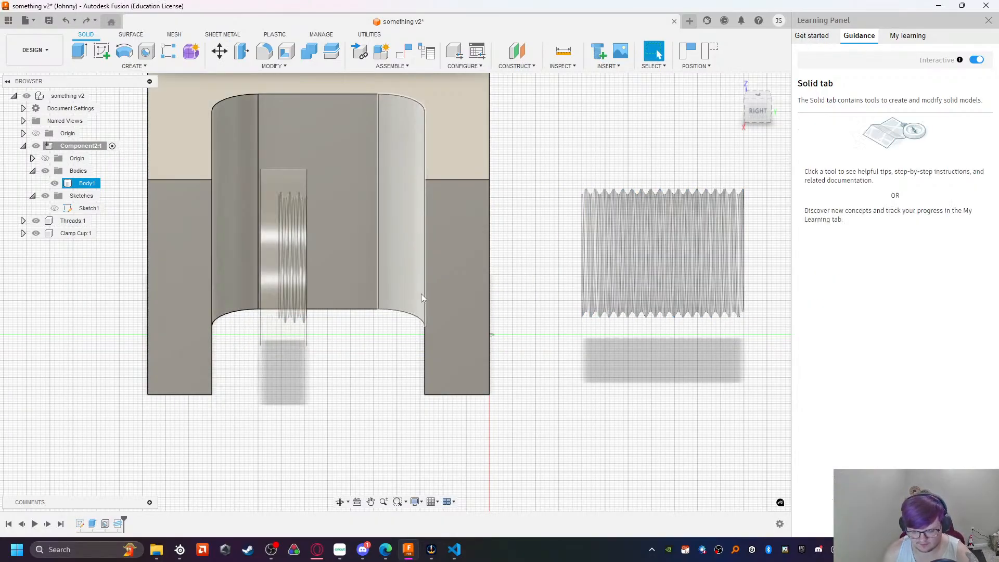
Step: Move the threaded rod by -76 mm along Z so its inner end sits inside the clamp cup
left_click(582, 289)
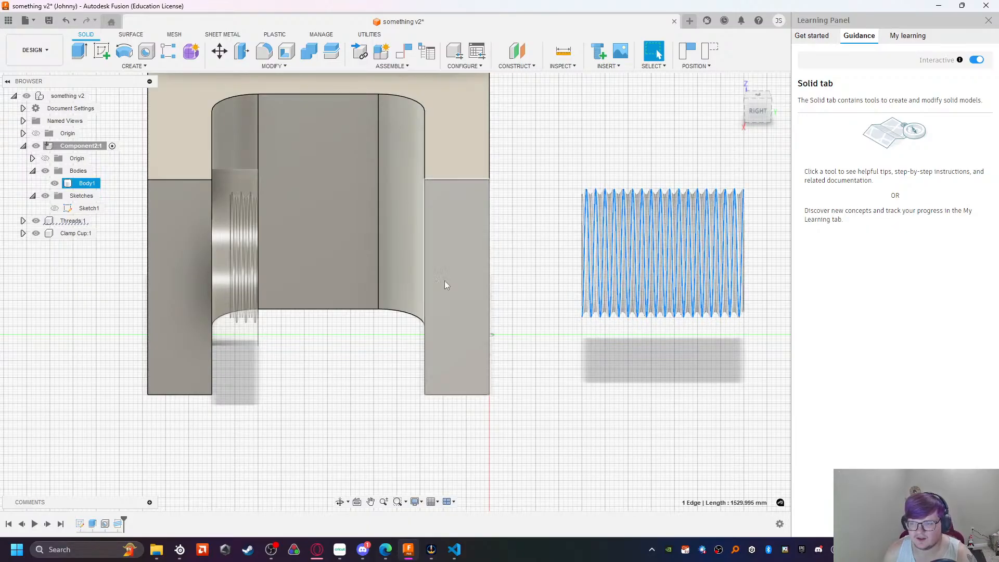
right_click(612, 251)
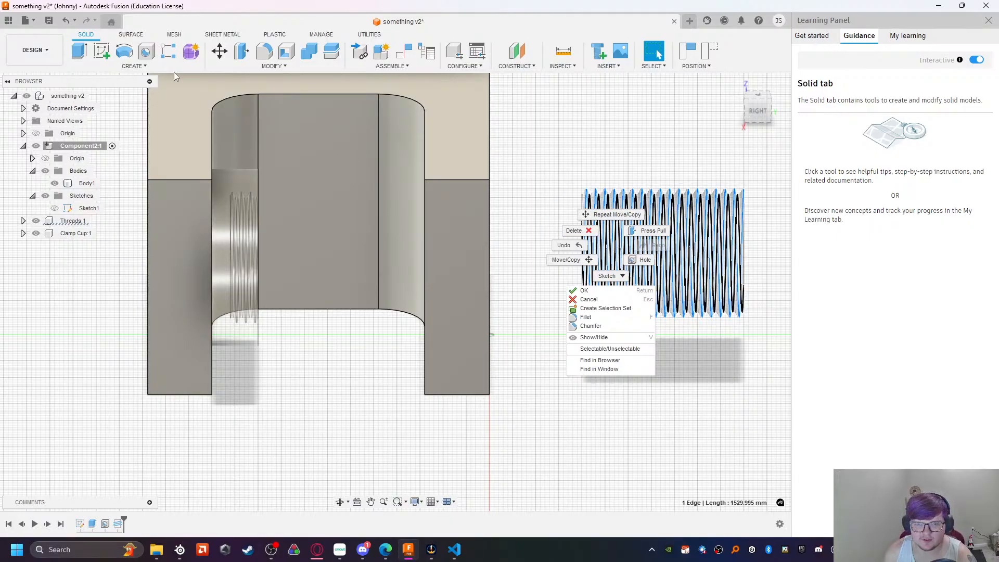
left_click(219, 58)
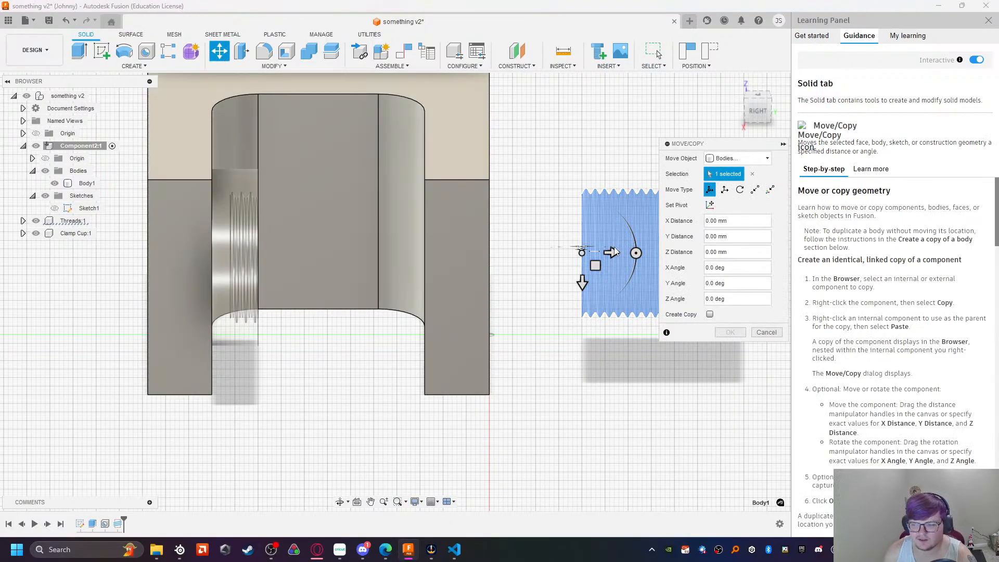
left_click_drag(614, 252, 260, 252)
middle_click_drag(475, 343, 628, 332, "shift")
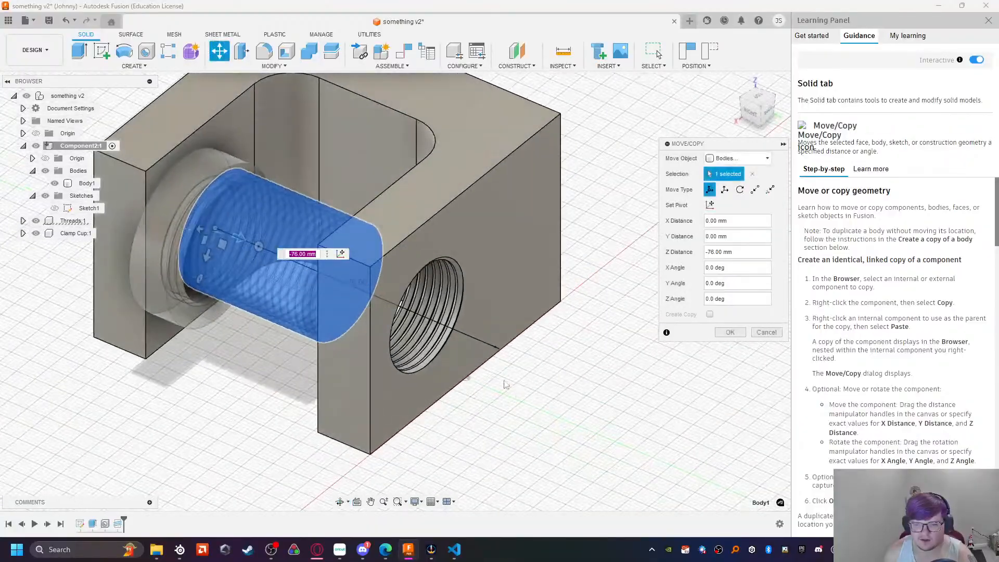
key("Escape")
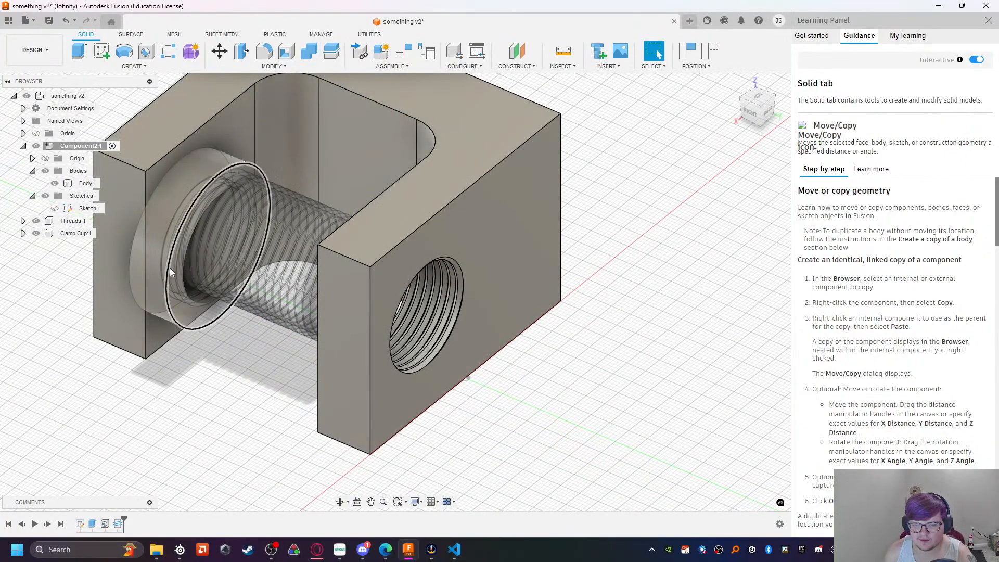
left_click(172, 267)
left_click(223, 61)
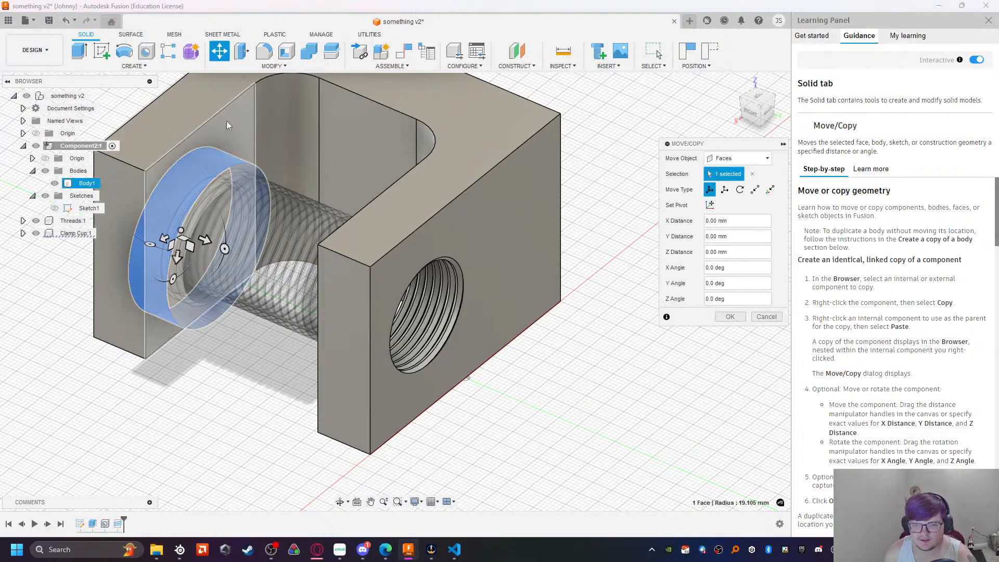
middle_click_drag(398, 398, 299, 350)
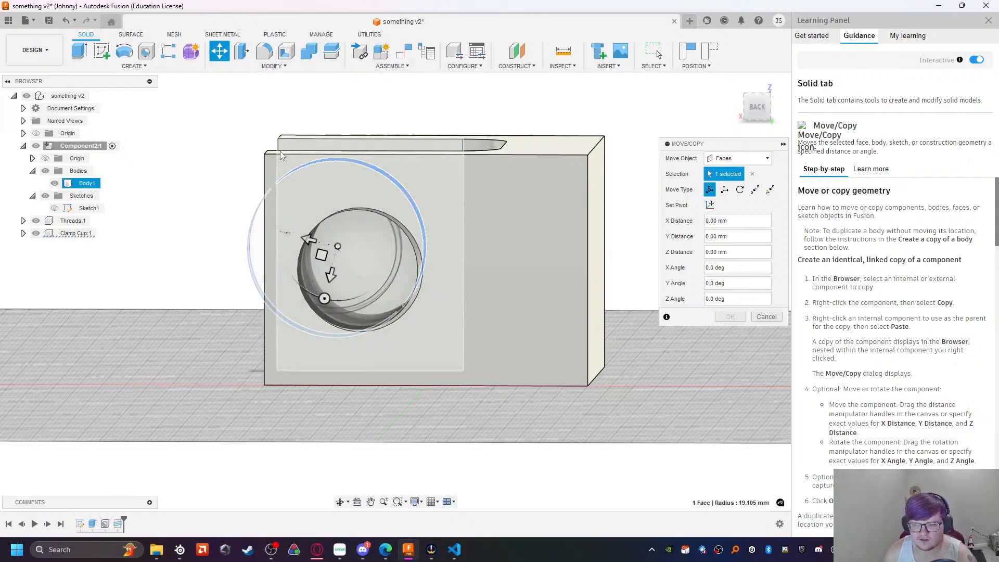
key("Escape")
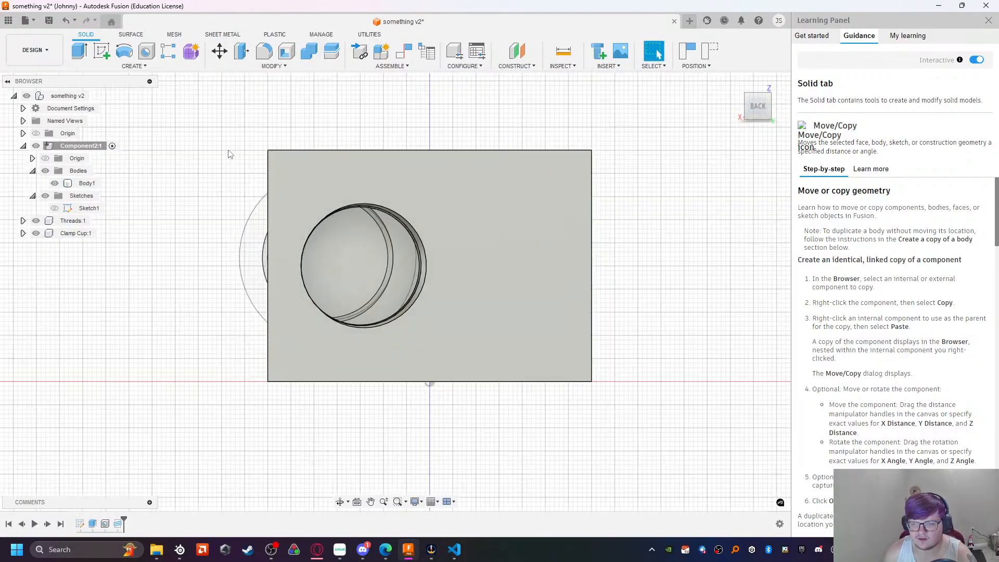
Step: Move the clamp cup body 7 mm along X and slightly downward to centre it on the threaded rod
left_click(219, 50)
left_click(332, 224)
left_click_drag(352, 256, 390, 259)
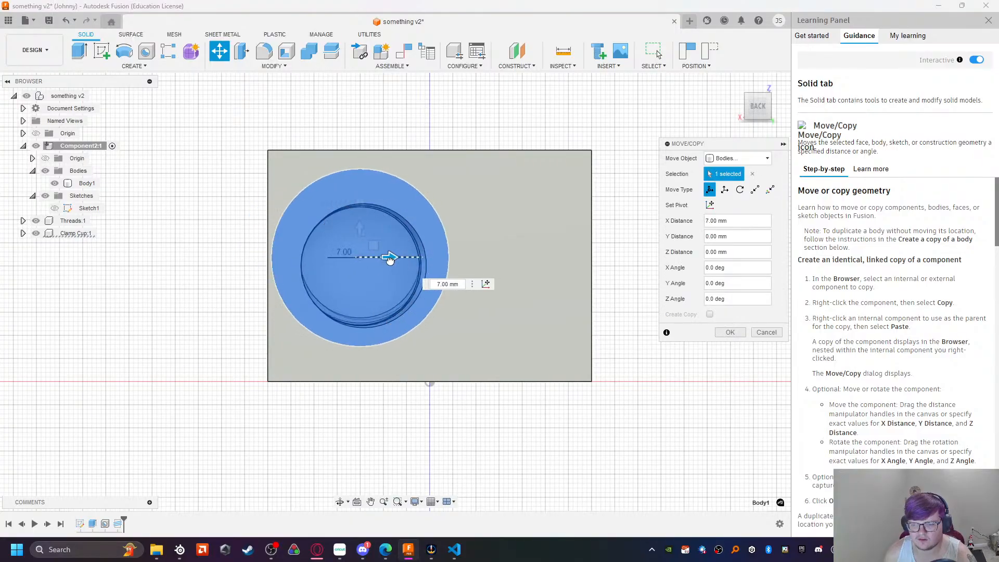
left_click_drag(357, 227, 391, 264)
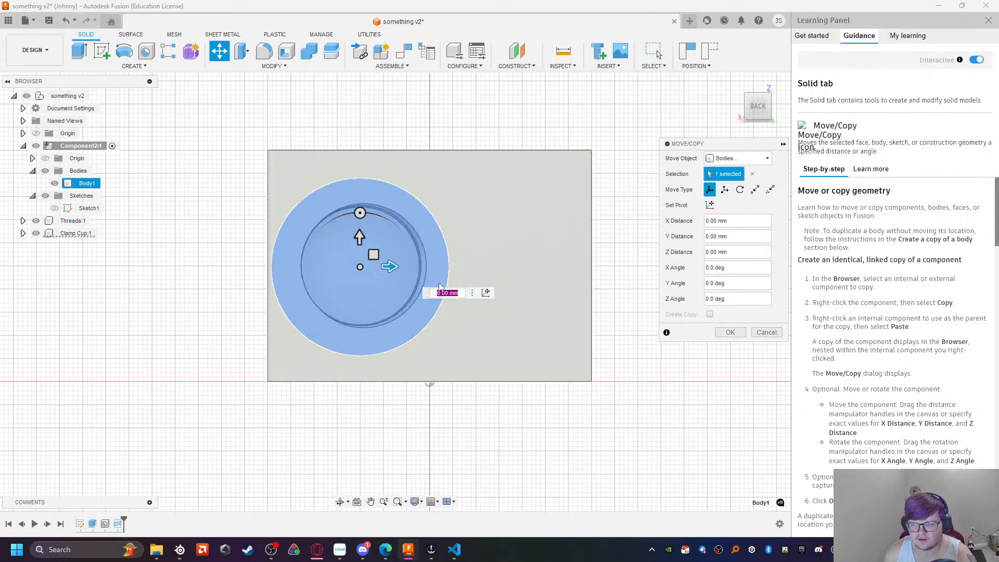
left_click(728, 331)
middle_click_drag(285, 350, 352, 326, "shift")
Step: Try to extrude the threaded rod's outer end face 41 mm through the threaded arm as a cut
left_click(404, 311)
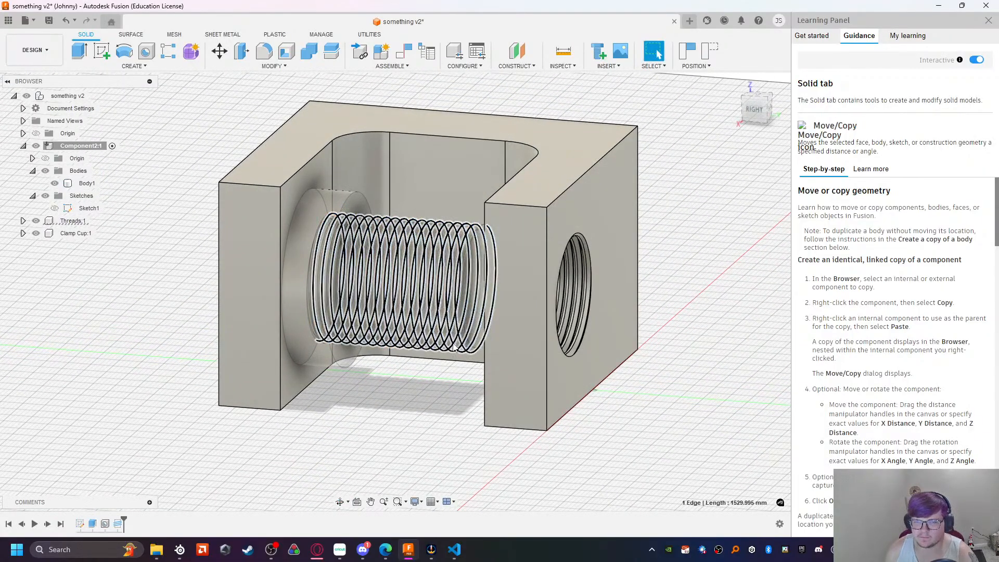
middle_click_drag(609, 406, 512, 419)
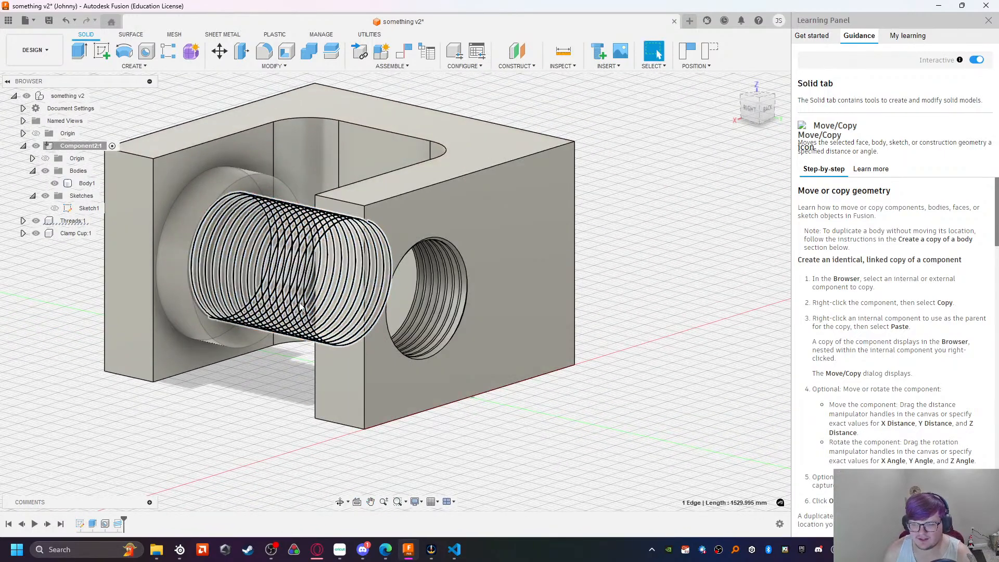
middle_click_drag(449, 352, 417, 388, "shift")
left_click(274, 269)
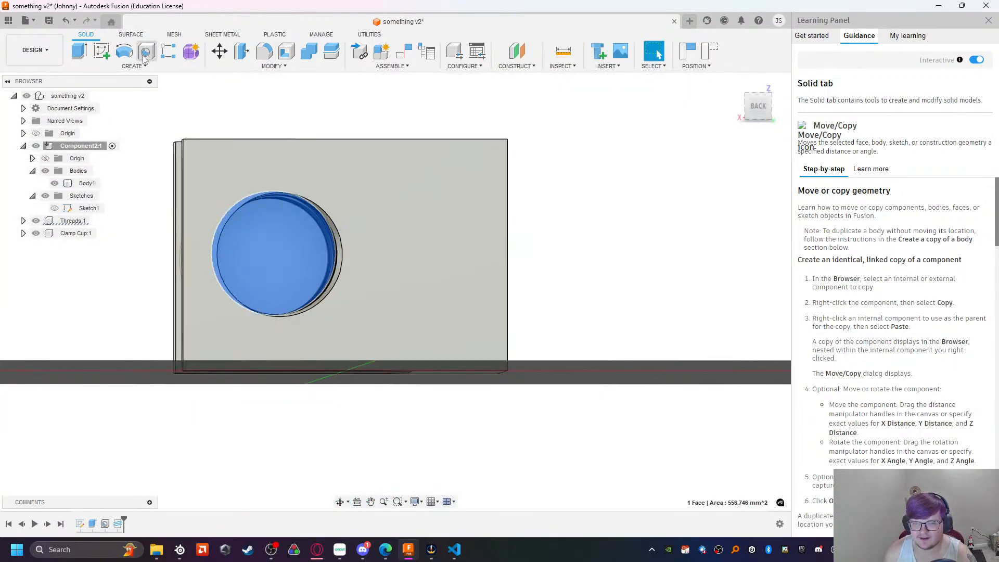
left_click(78, 55)
left_click(569, 292)
middle_click_drag(381, 412, 470, 441, "shift")
left_click_drag(419, 298, 609, 309)
middle_click_drag(591, 332, 560, 334, "shift")
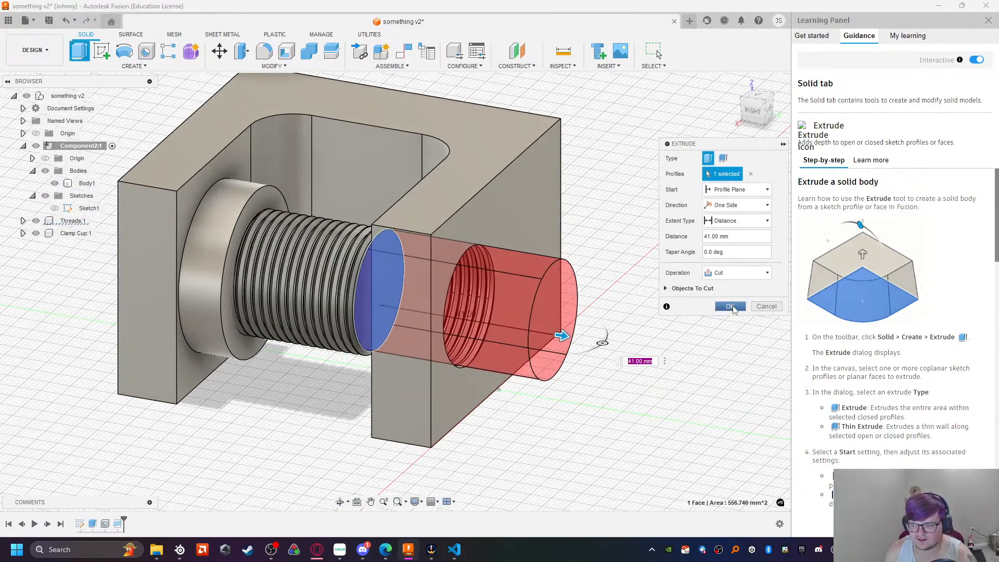
left_click(730, 307)
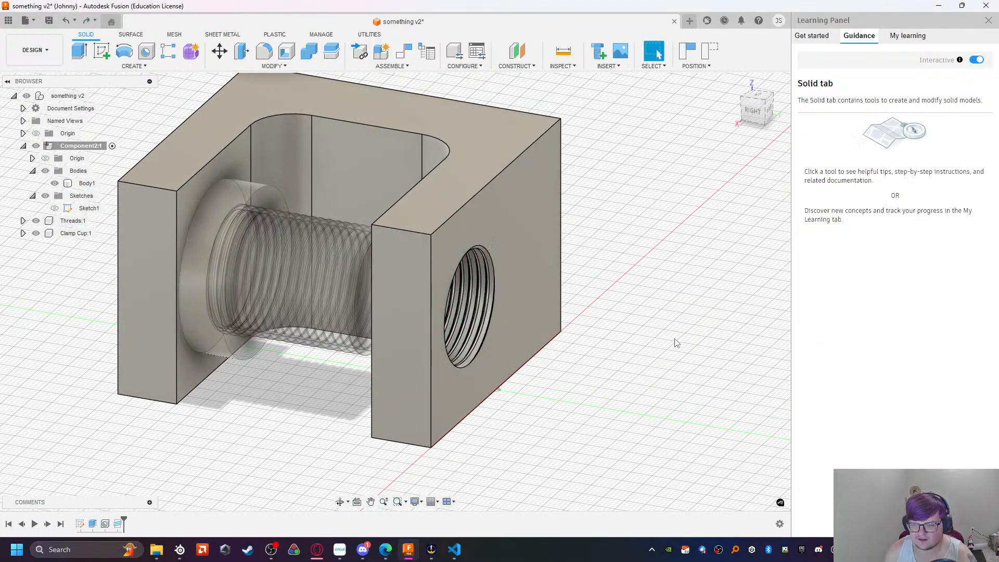
Step: Try to extrude the rod's outer end face 5 mm toward the threaded arm as a new body
middle_click_drag(597, 408, 318, 299, "shift")
left_click(319, 298)
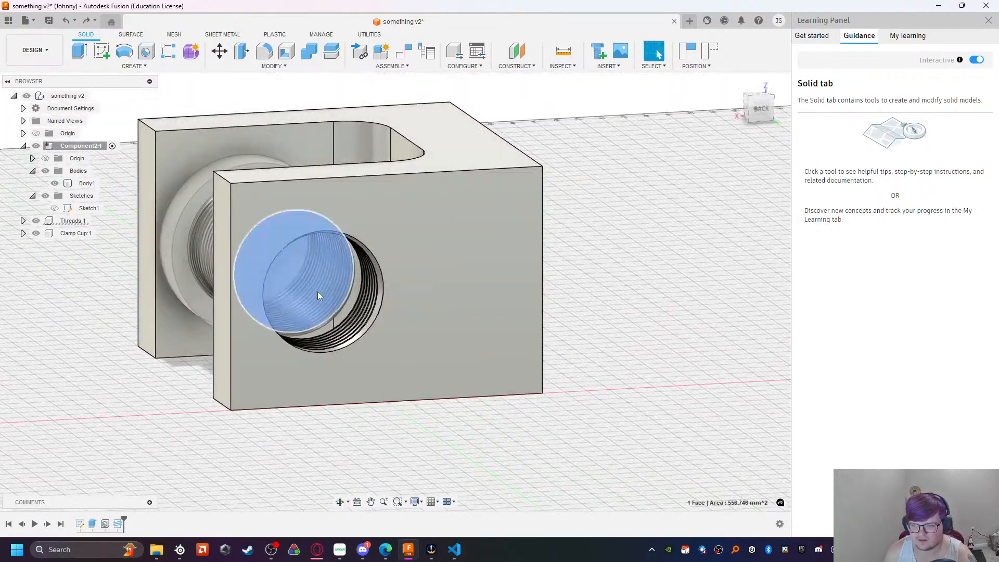
left_click(85, 56)
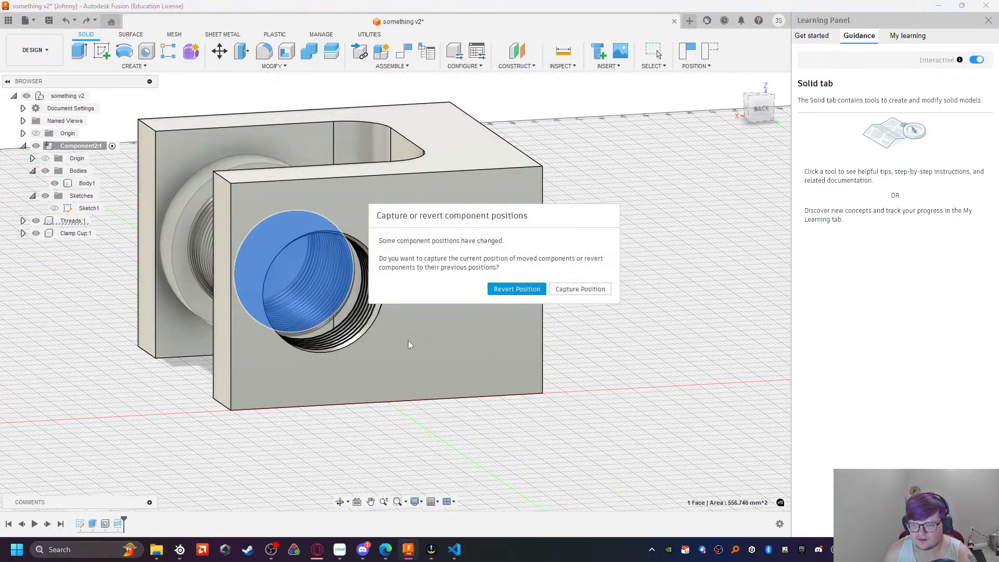
left_click(516, 289)
middle_click_drag(441, 445, 523, 465, "shift")
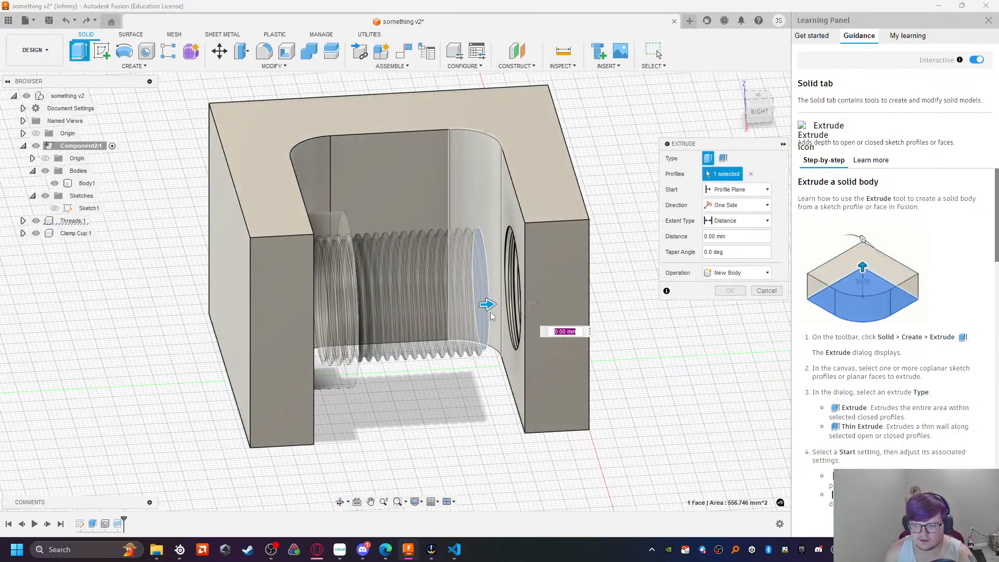
left_click_drag(488, 305, 514, 300)
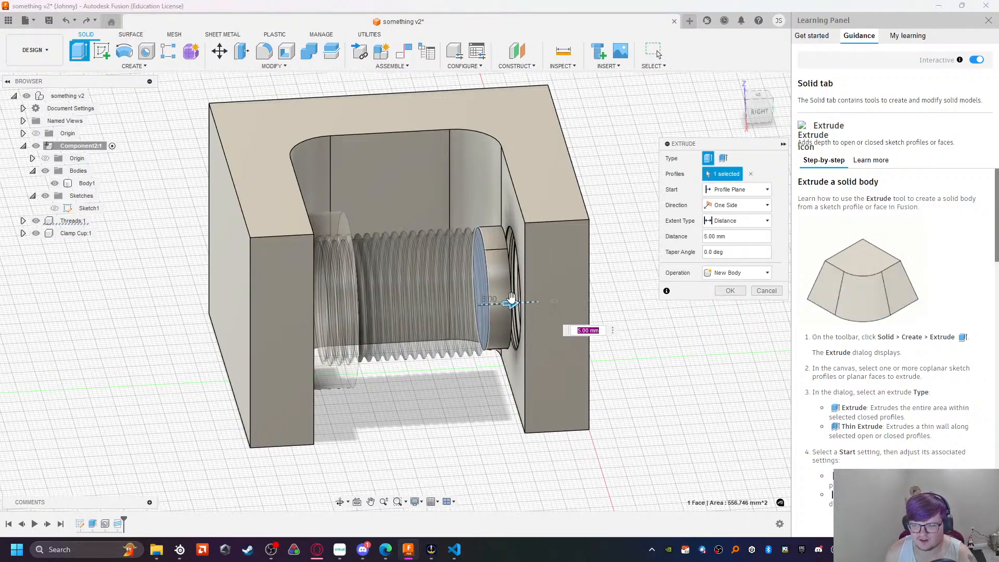
key("Escape")
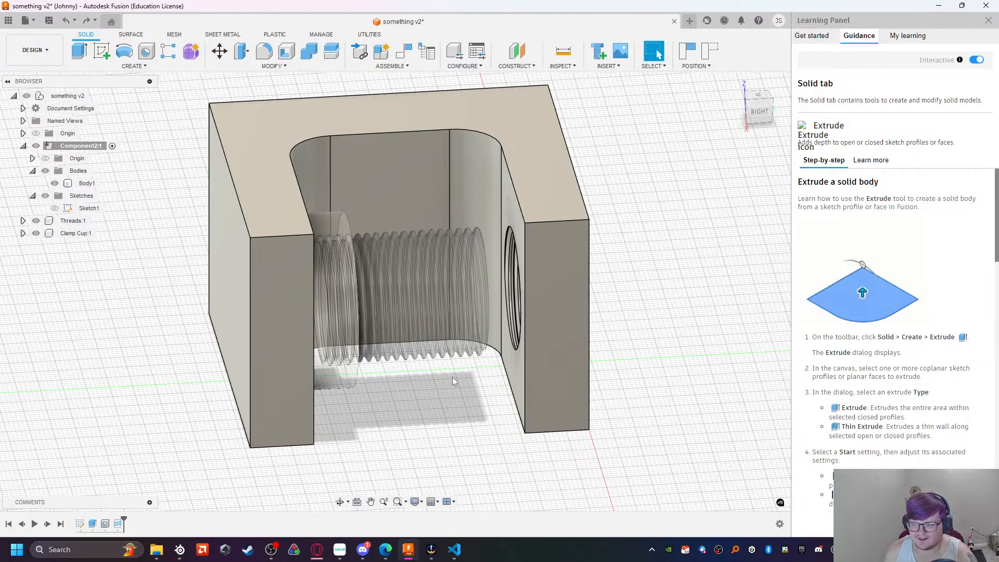
Step: Try to move the threaded rod along its axis toward the threaded arm
left_click(445, 319)
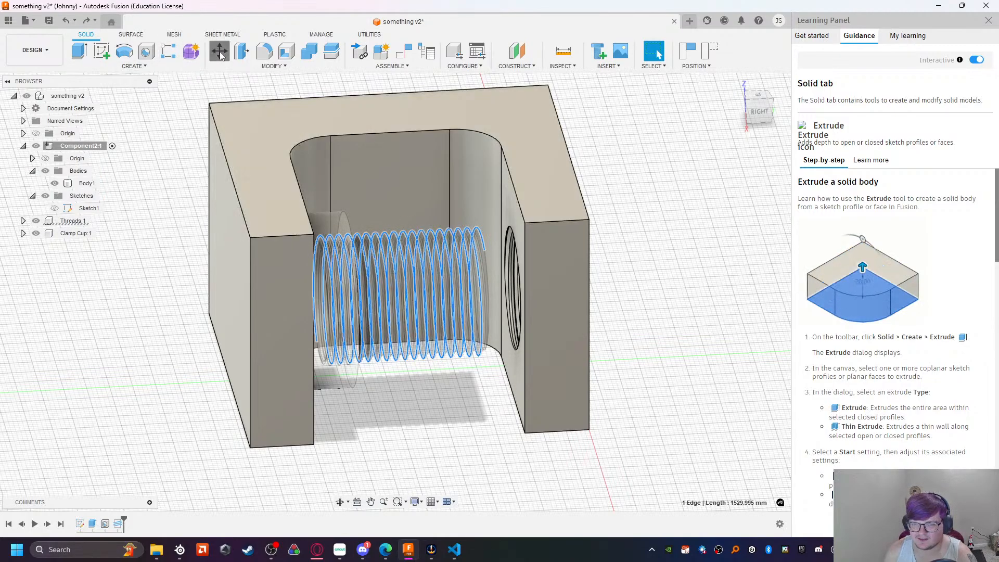
left_click(220, 55)
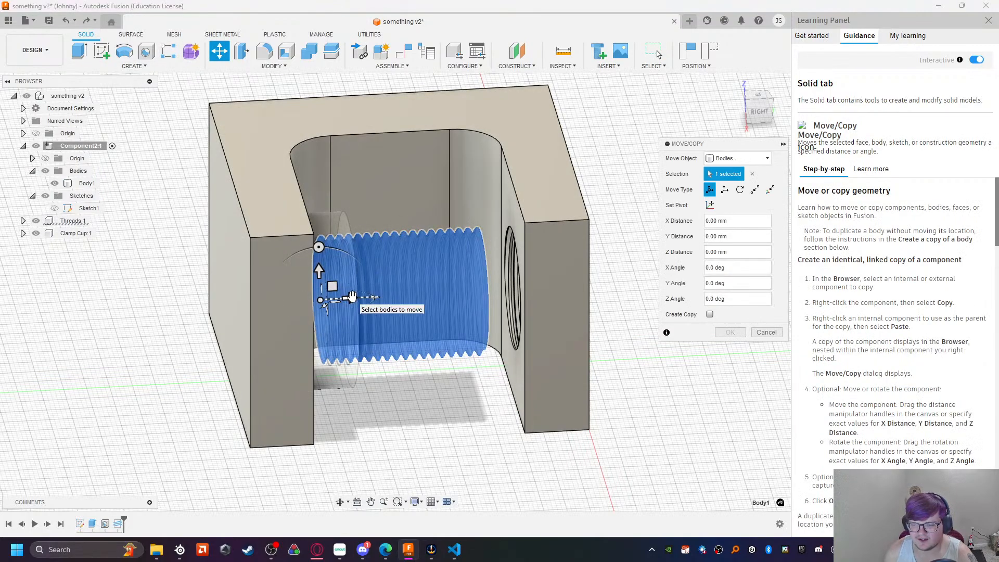
left_click_drag(351, 298, 380, 308)
key("Return")
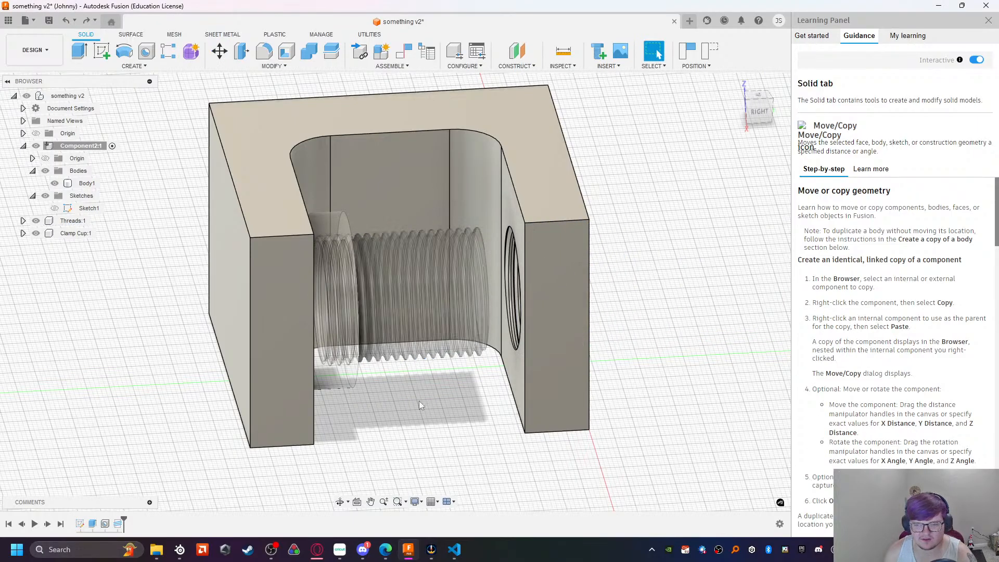
Step: Try to extrude the clamp cup's ring-shaped face -10 mm toward the unthreaded arm as a join
middle_click_drag(426, 430, 270, 239, "shift")
left_click(269, 236)
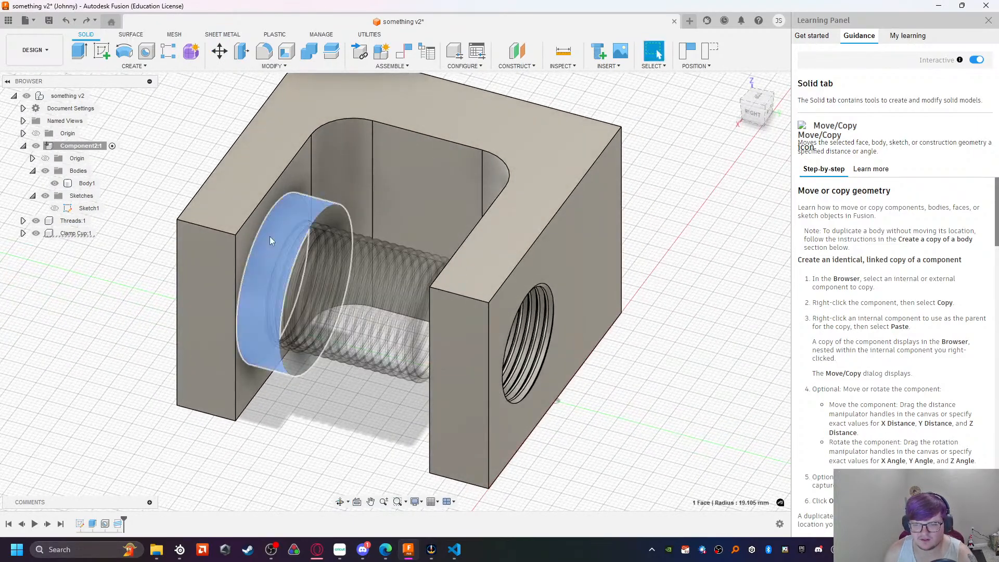
left_click(292, 276)
left_click(290, 277)
left_click(336, 225)
left_click(77, 51)
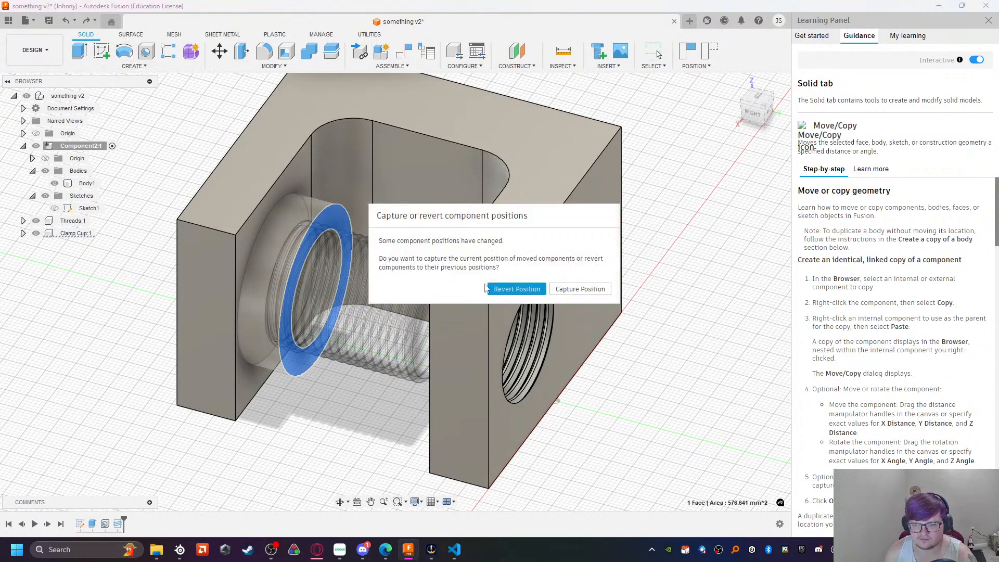
left_click(572, 292)
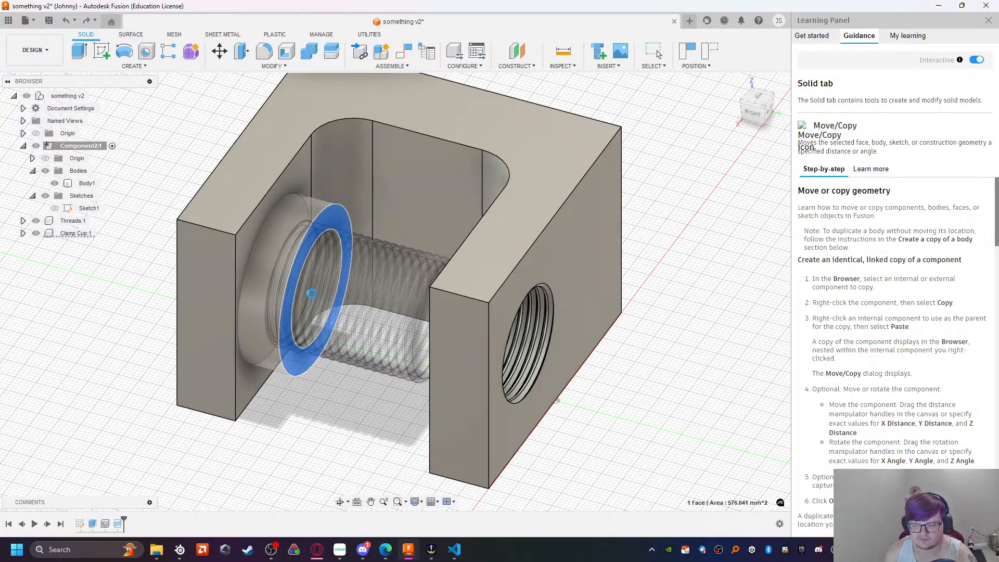
left_click_drag(343, 222, 301, 212)
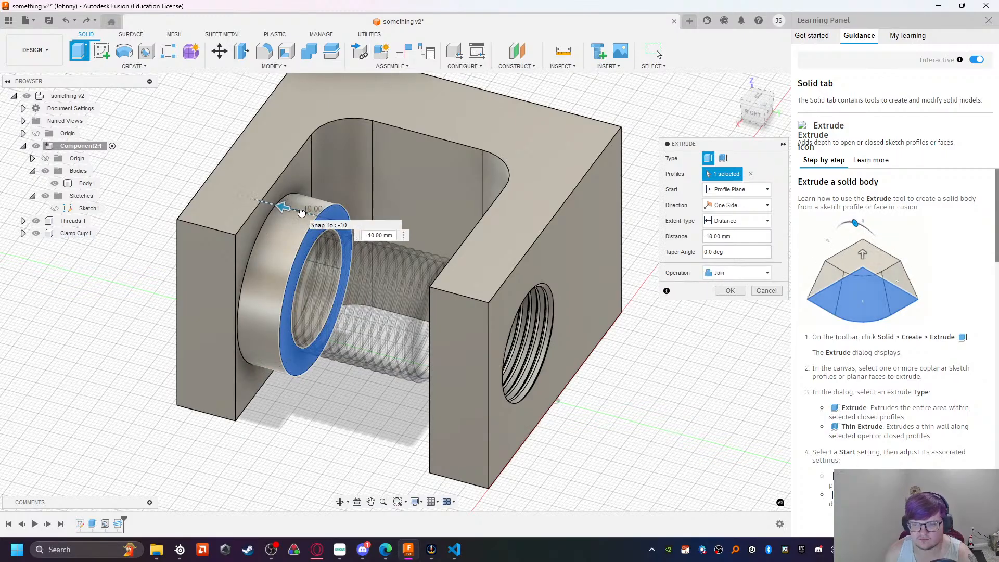
key("Return")
Step: Add the notes "15 width of top support" and "cap is 10 inches" in Visual Studio Code, and return to Autodesk Fusion
left_click(454, 551)
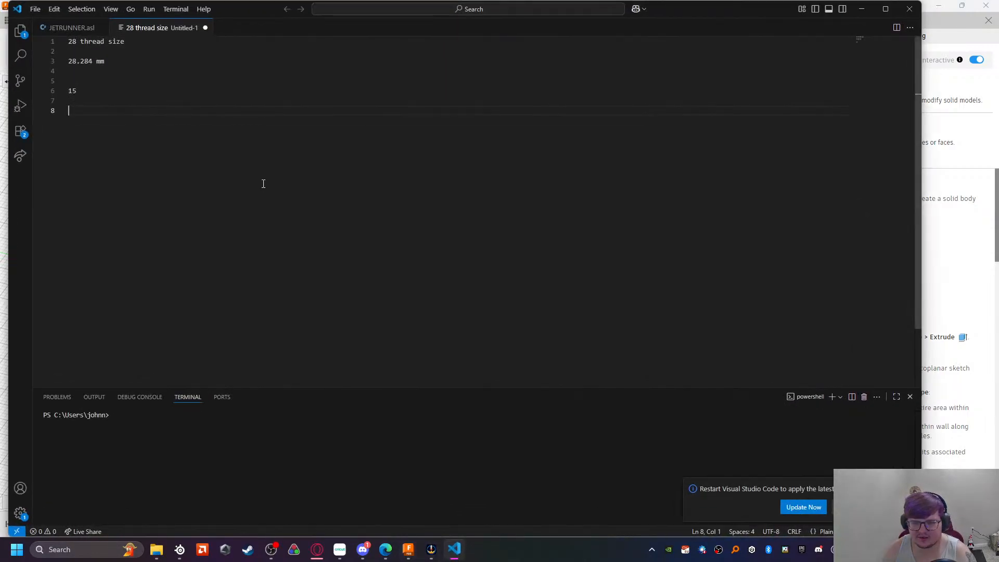
type("cap is 10 inche")
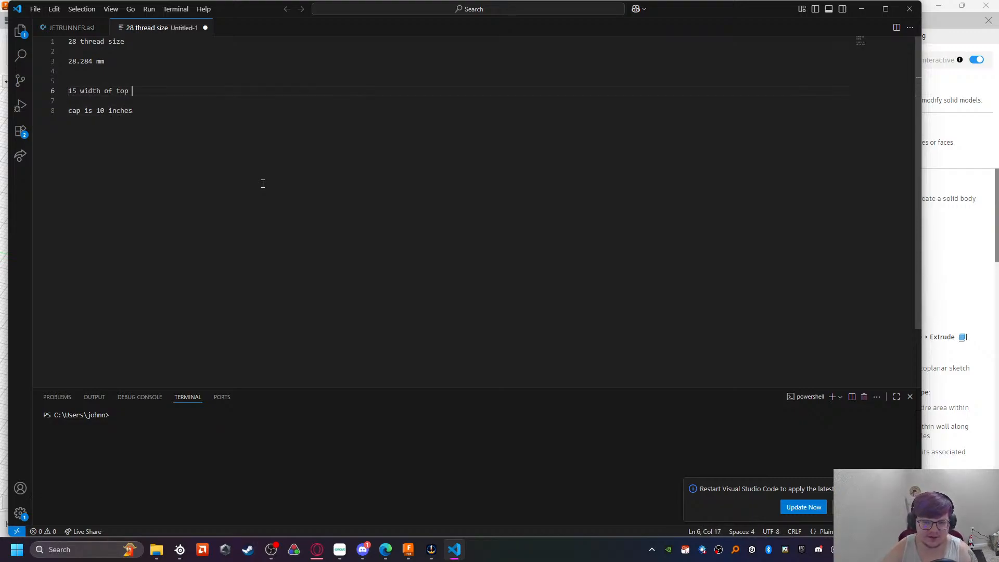
type("support")
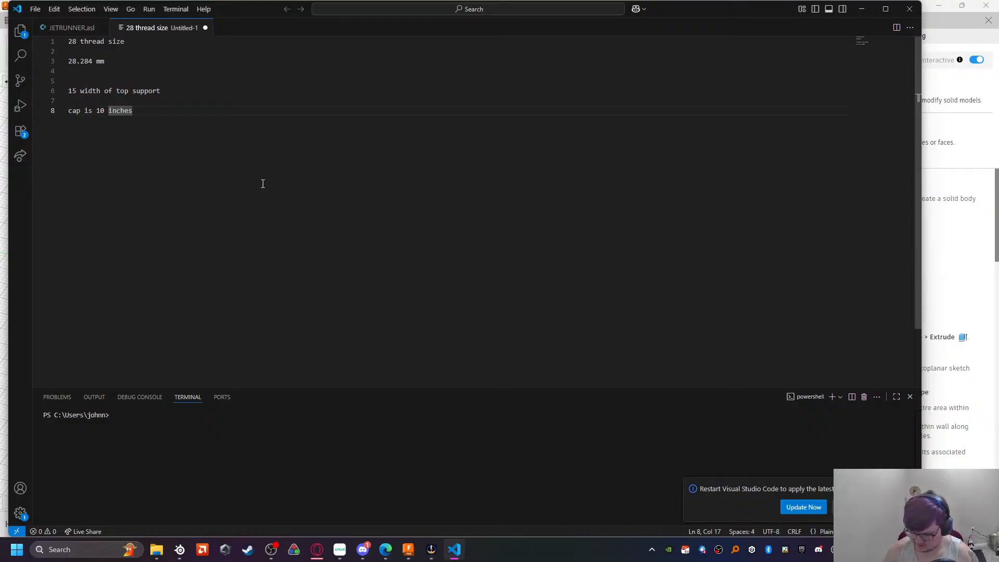
left_click(456, 549)
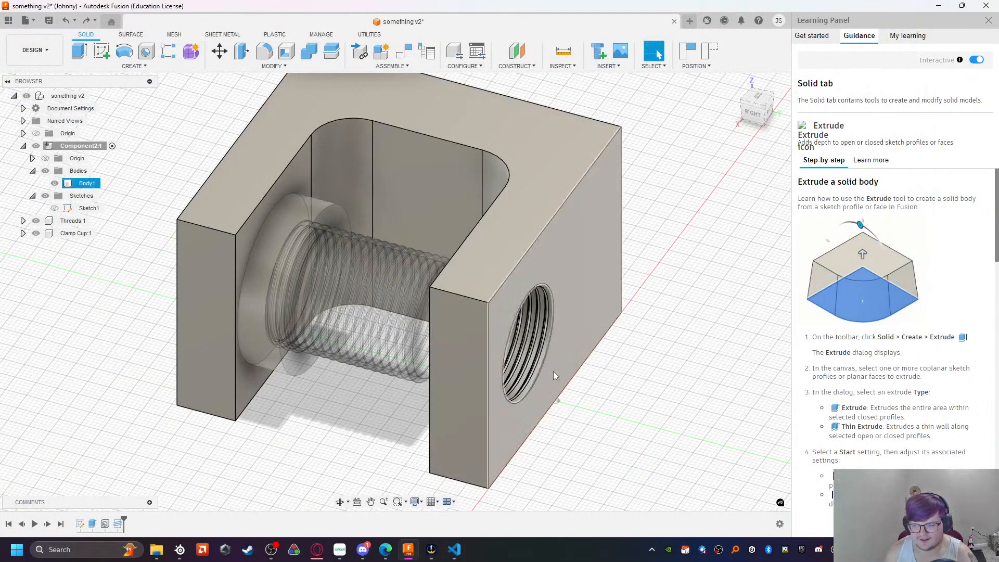
Step: Try to move the threaded rod's outer end face 5 mm toward the threaded arm
middle_click_drag(572, 439, 605, 439, "shift")
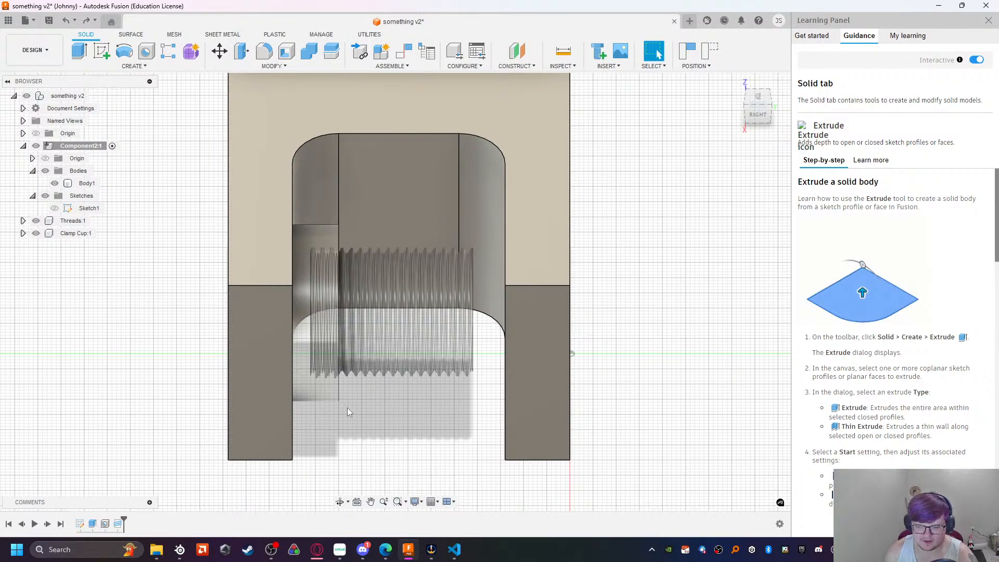
left_click(409, 278)
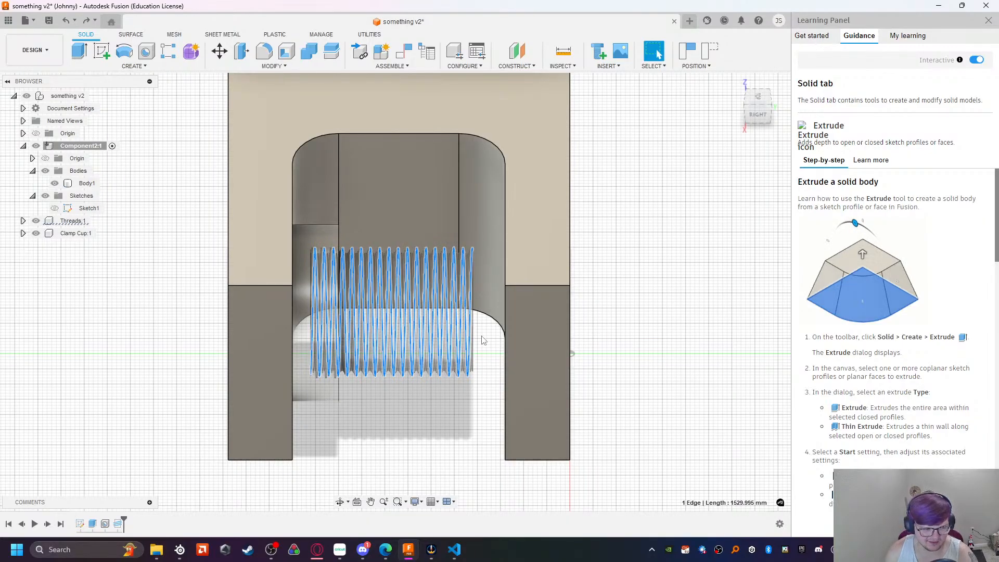
left_click(419, 323)
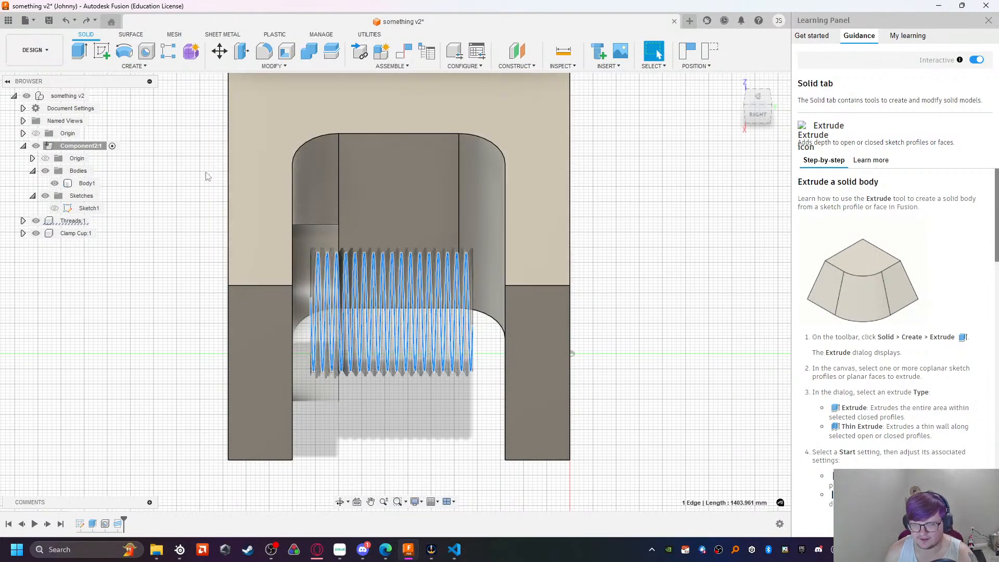
middle_click_drag(635, 359, 459, 311, "shift")
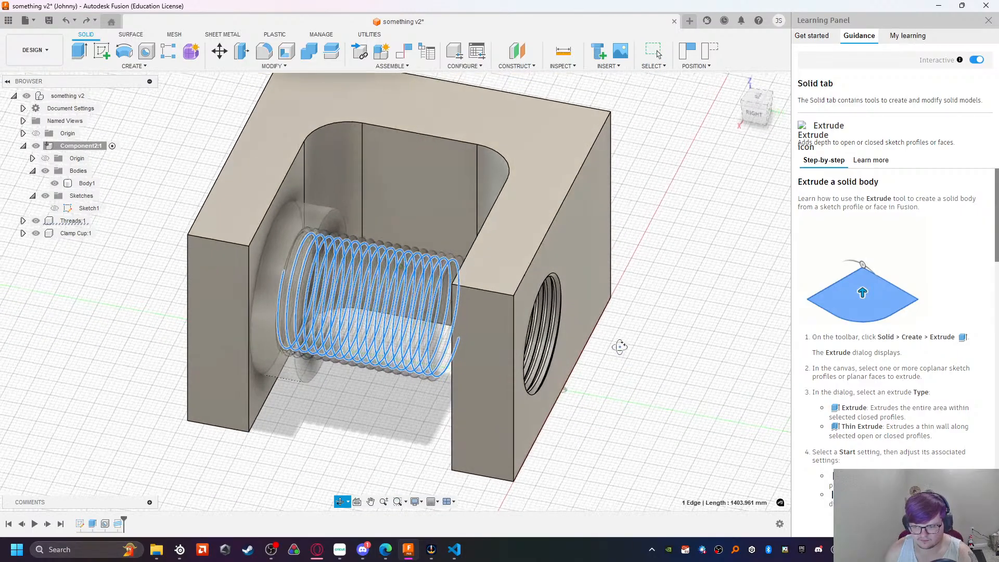
left_click(439, 314)
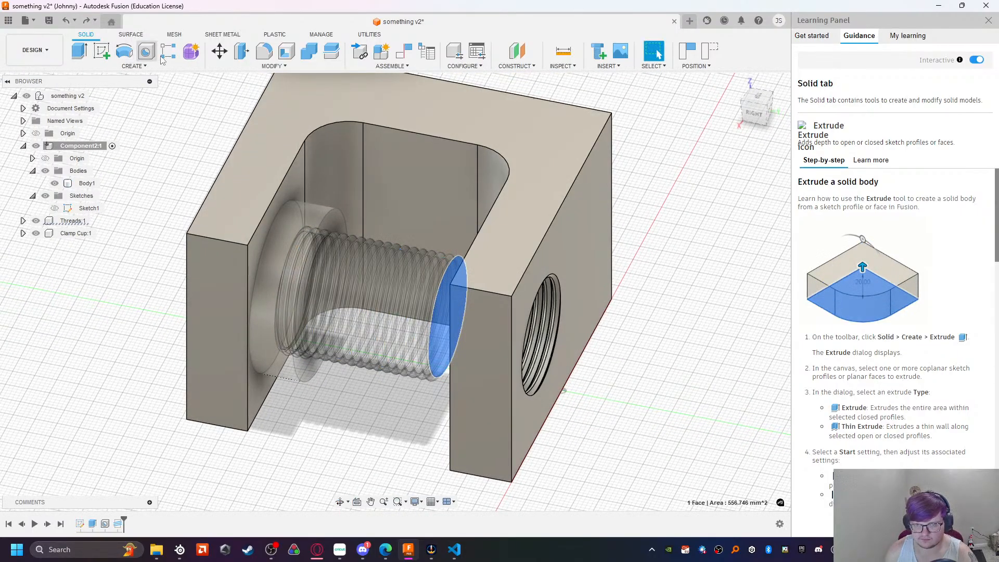
left_click(219, 52)
left_click_drag(465, 318, 561, 330)
key("Return")
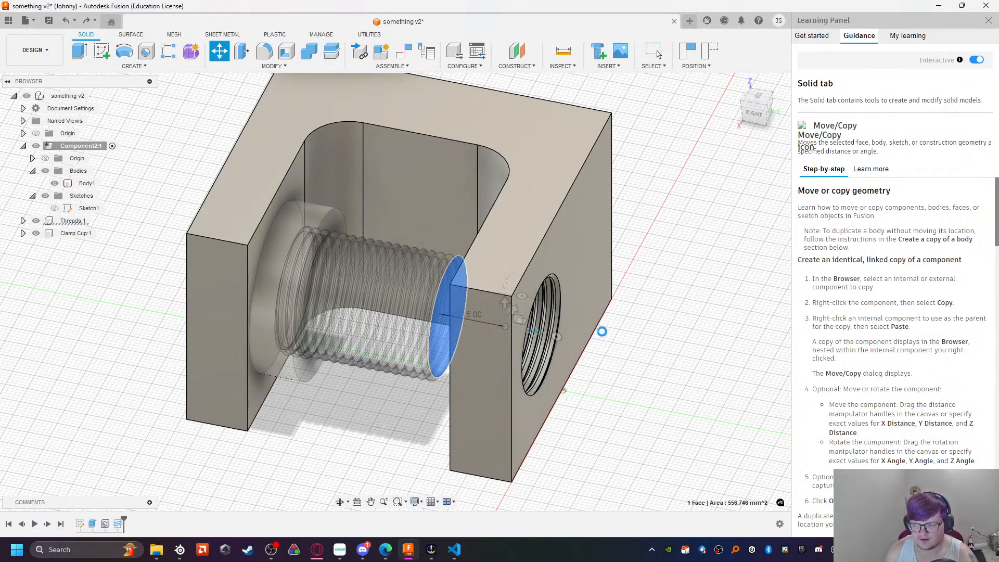
Step: Try to move the rod's outer end face together with its thread face along the rod's axis
left_click(439, 327)
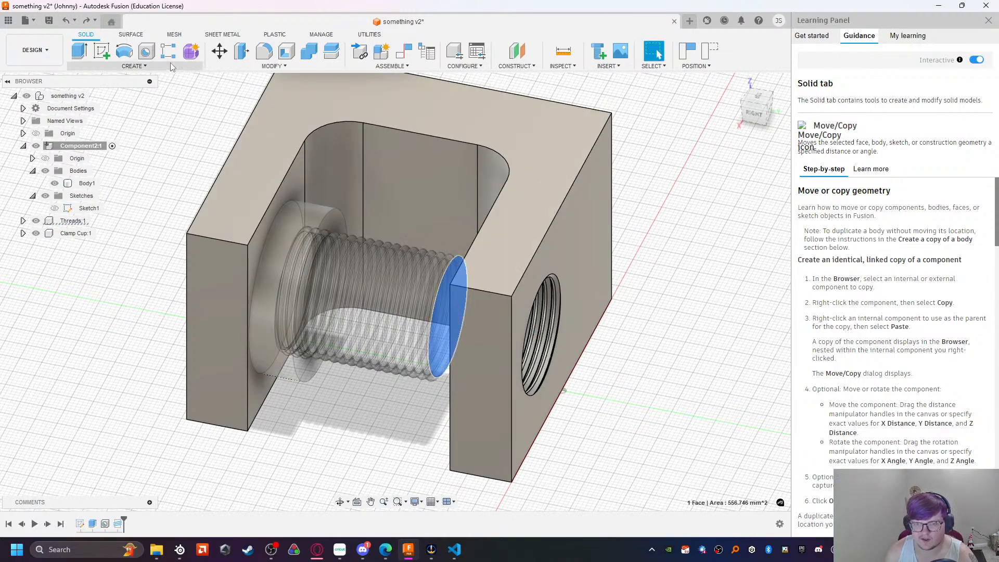
left_click(218, 52)
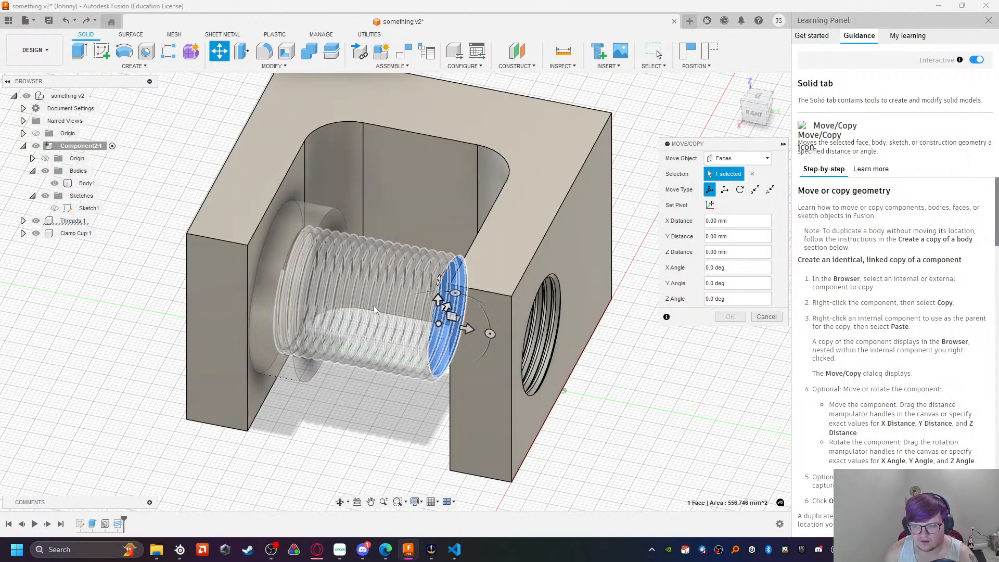
left_click(440, 320)
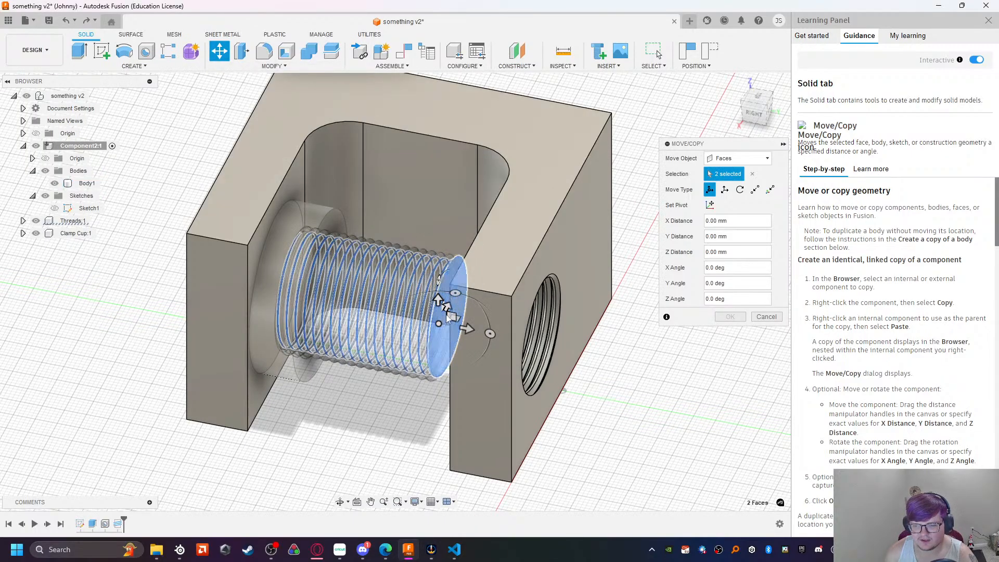
left_click_drag(464, 327, 497, 334)
key("Escape")
Step: Move the threaded rod along its axis out of the clamp, past the threaded arm
left_click(464, 275)
left_click(226, 58)
left_click(338, 281)
left_click_drag(328, 300, 641, 359)
middle_click_drag(416, 377, 463, 393, "shift")
middle_click_drag(463, 392, 237, 350)
key("Return")
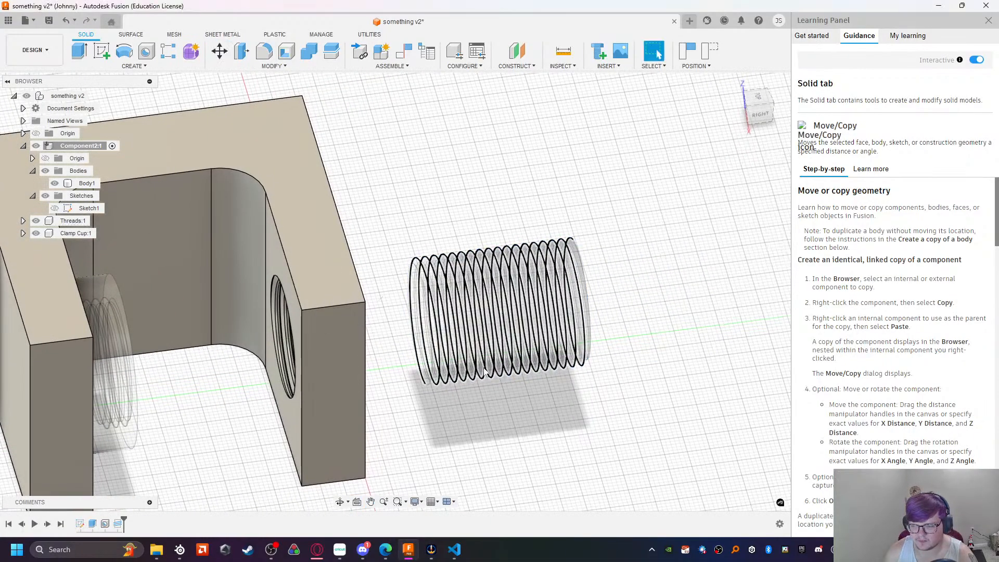
Step: Gauge the rod's length by moving its inner end face -35 mm in Z to the opposite end
left_click(415, 330)
key("m")
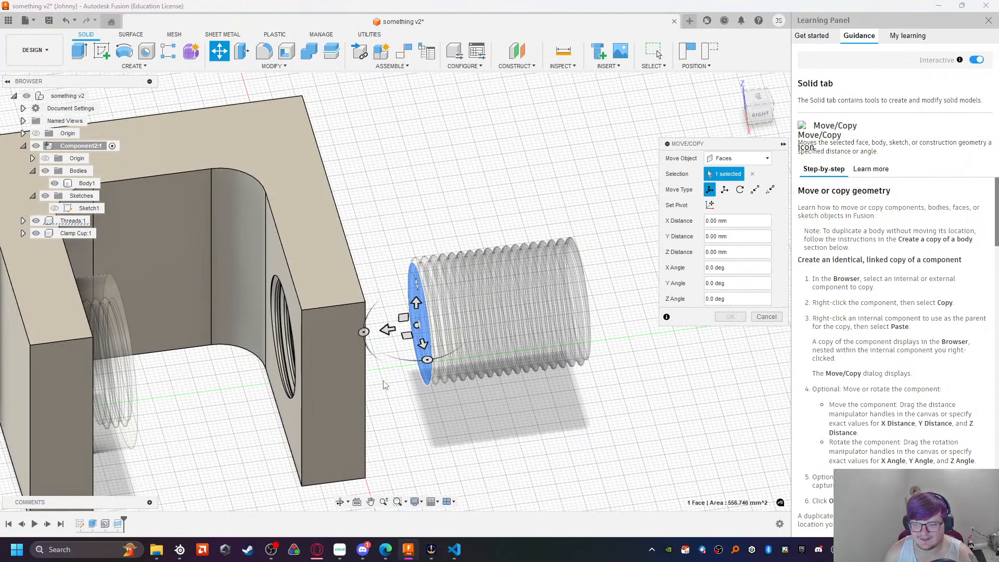
left_click_drag(386, 329, 546, 309)
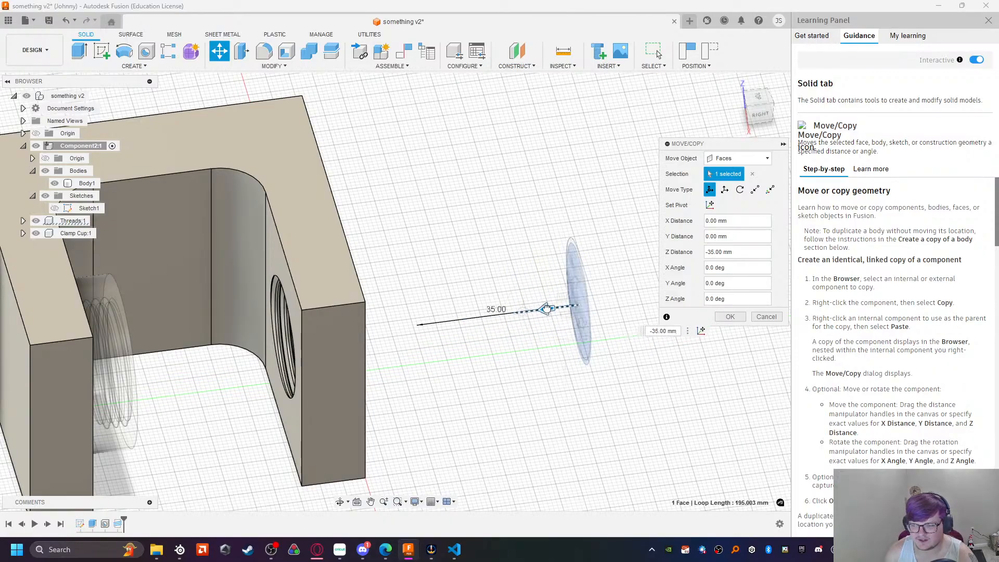
key("Return")
Step: Add the note "35 mm screw" in Visual Studio Code, and return to Autodesk Fusion
left_click(454, 549)
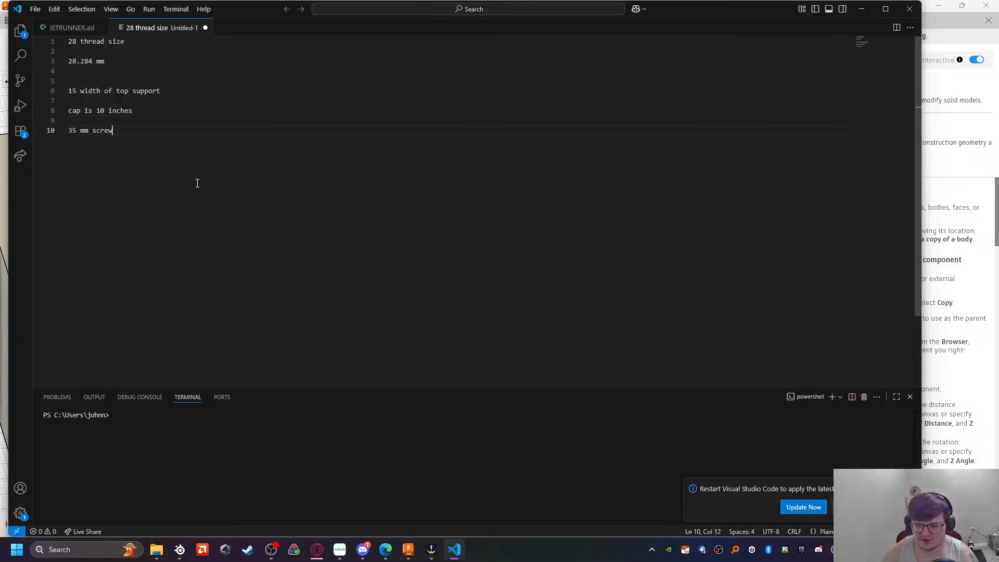
left_click(454, 550)
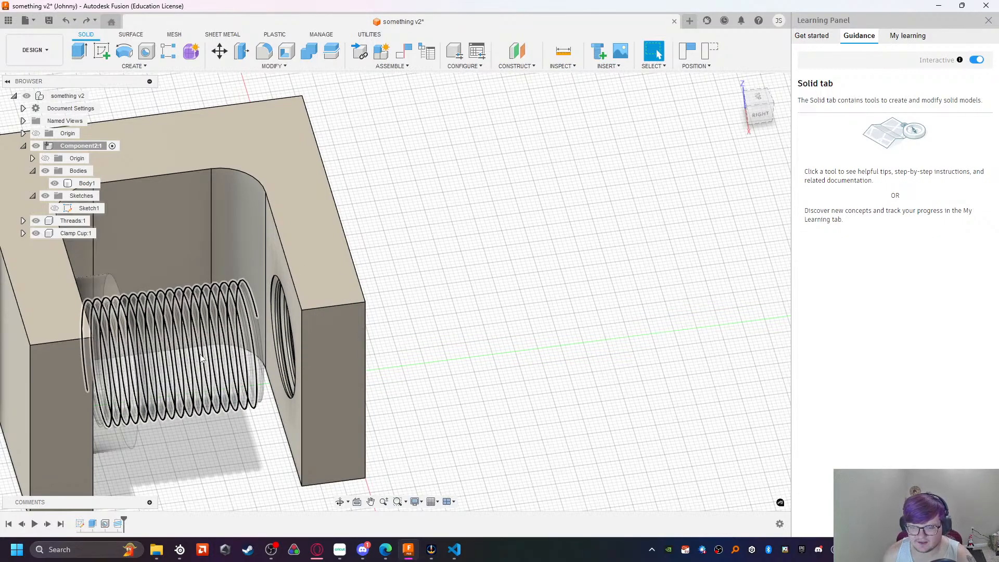
Step: Try to move the clamp cup's cylindrical face 51 mm in Z toward the threaded arm
middle_click_drag(491, 405, 471, 393, "shift")
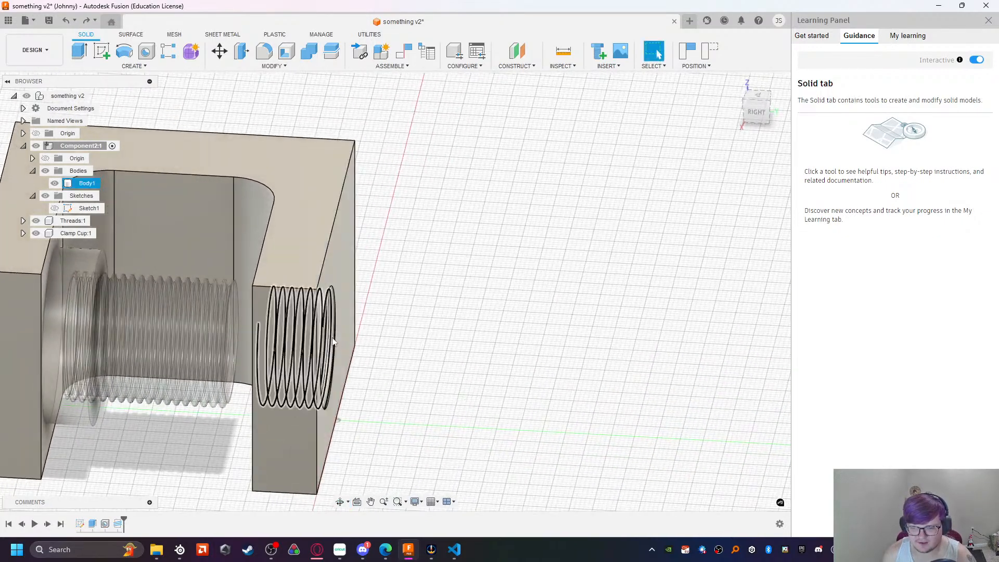
left_click(64, 330)
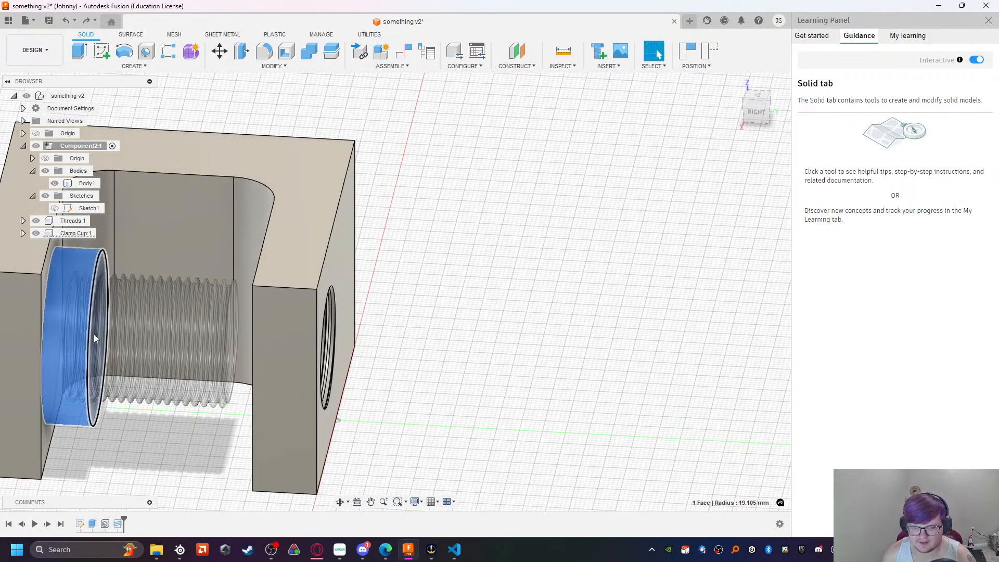
left_click(218, 57)
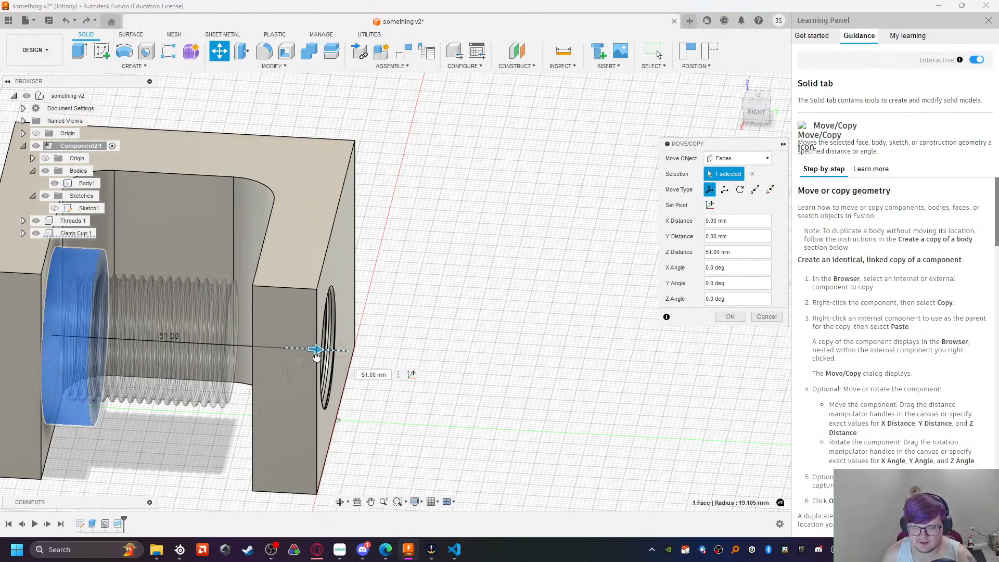
key("Escape")
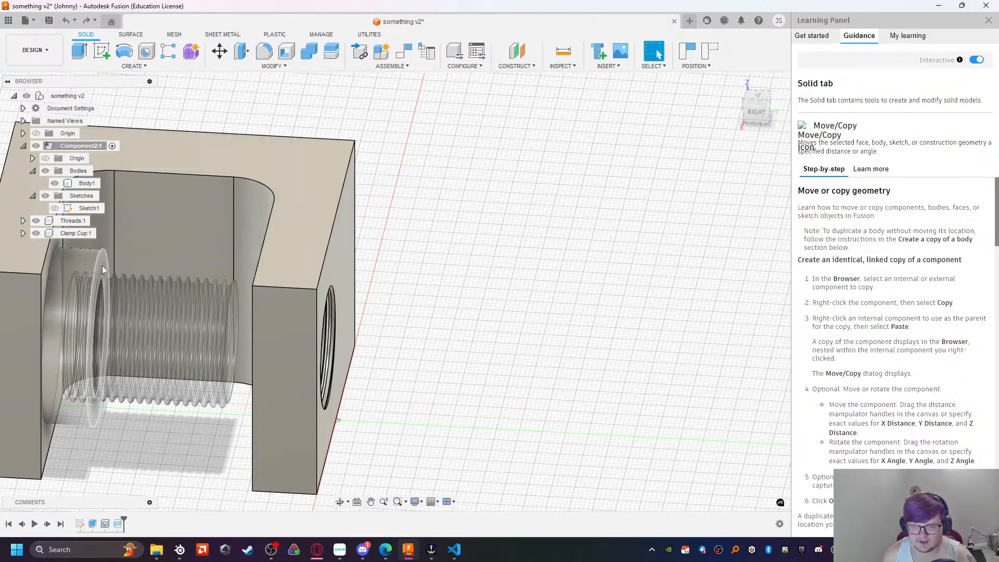
Step: Try to align the clamp cup's ring-shaped face with the threaded arm's outer face using Align Components
left_click(102, 265)
left_click(329, 270)
right_click(329, 269)
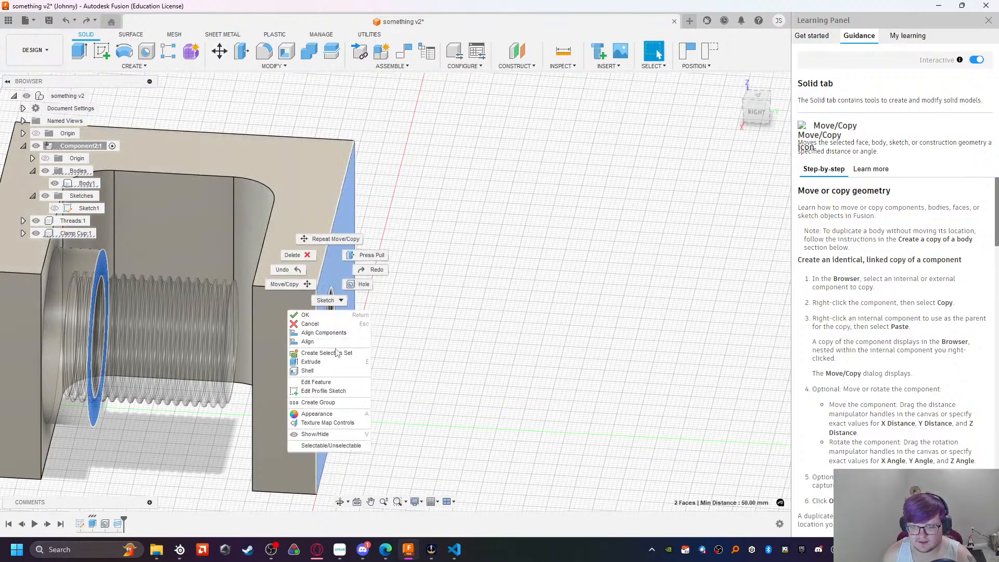
left_click(336, 335)
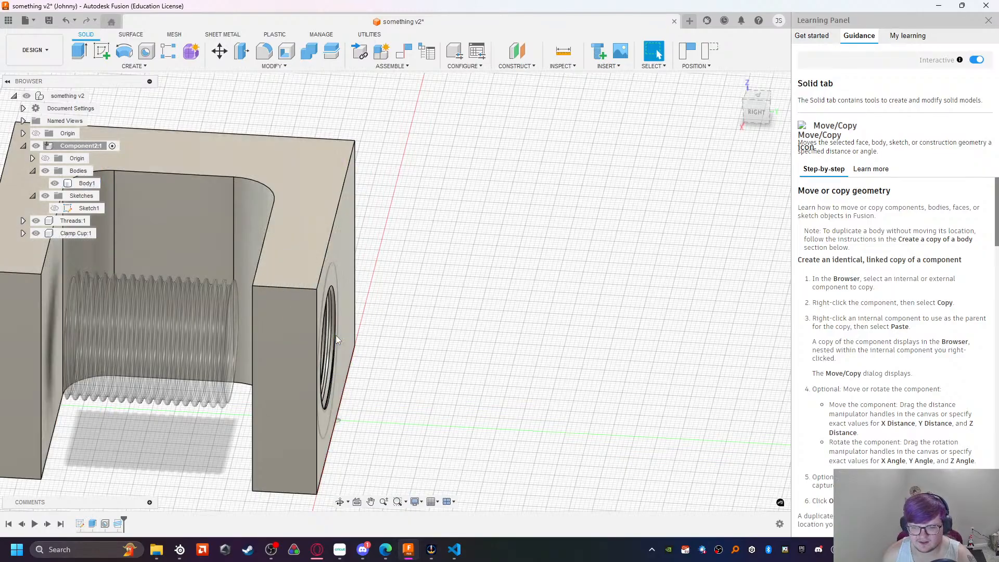
middle_click_drag(359, 403, 383, 407, "shift")
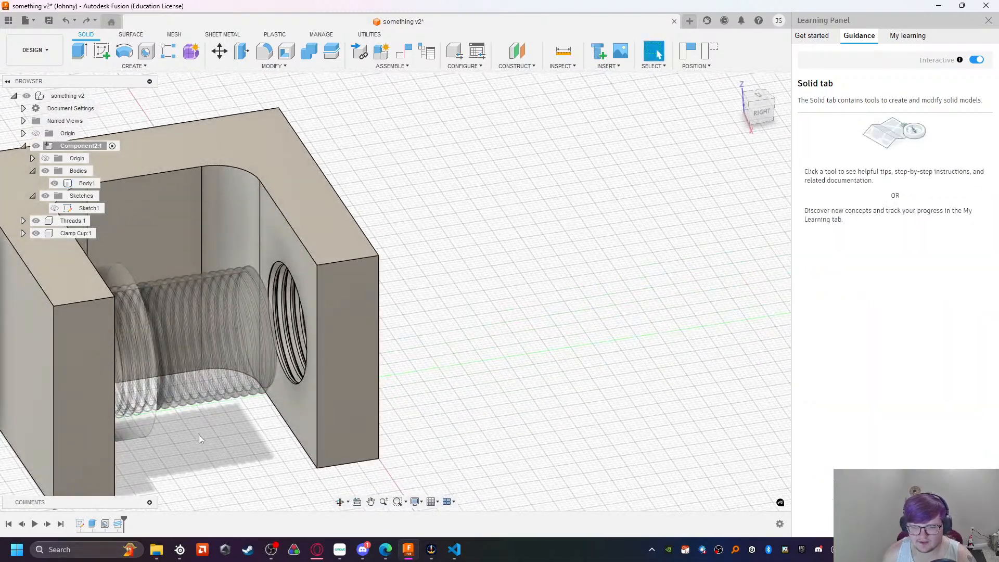
middle_click_drag(207, 433, 164, 432, "shift")
left_click(83, 373)
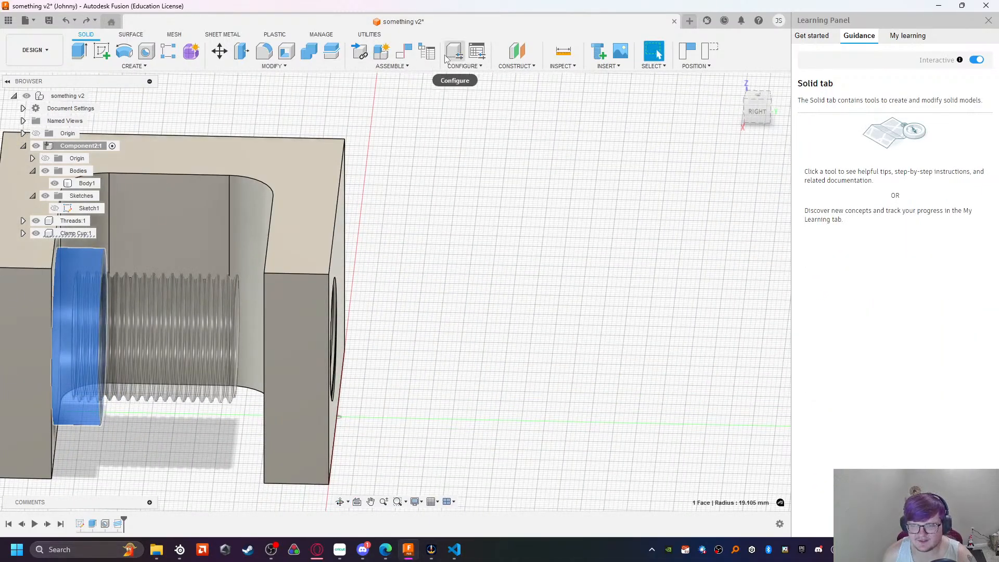
left_click(220, 54)
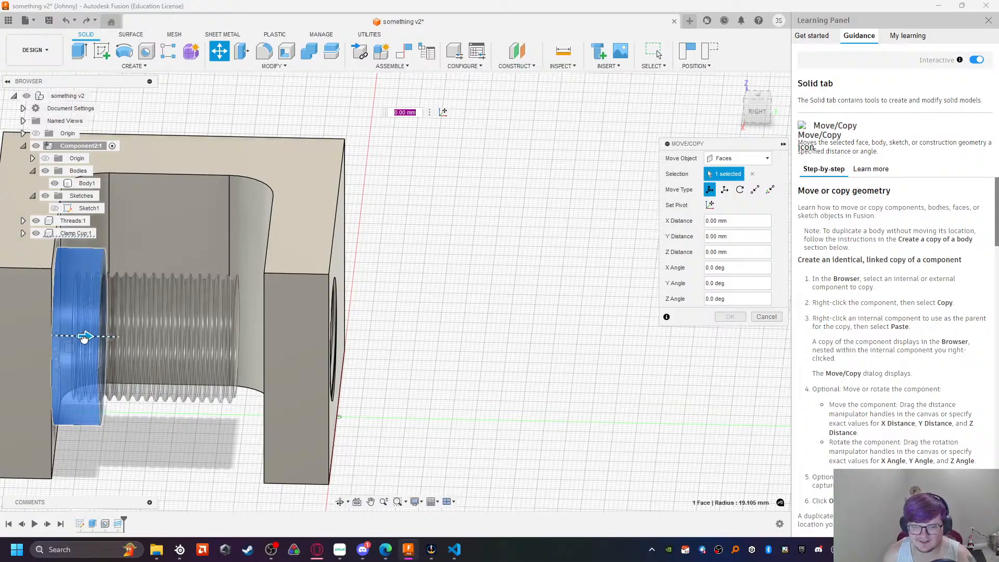
key("Escape")
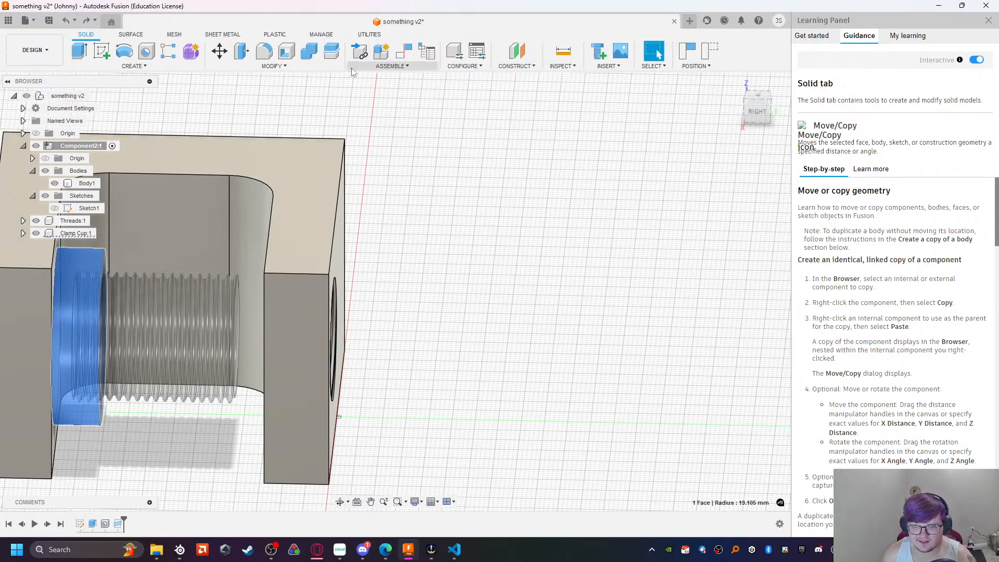
left_click(222, 55)
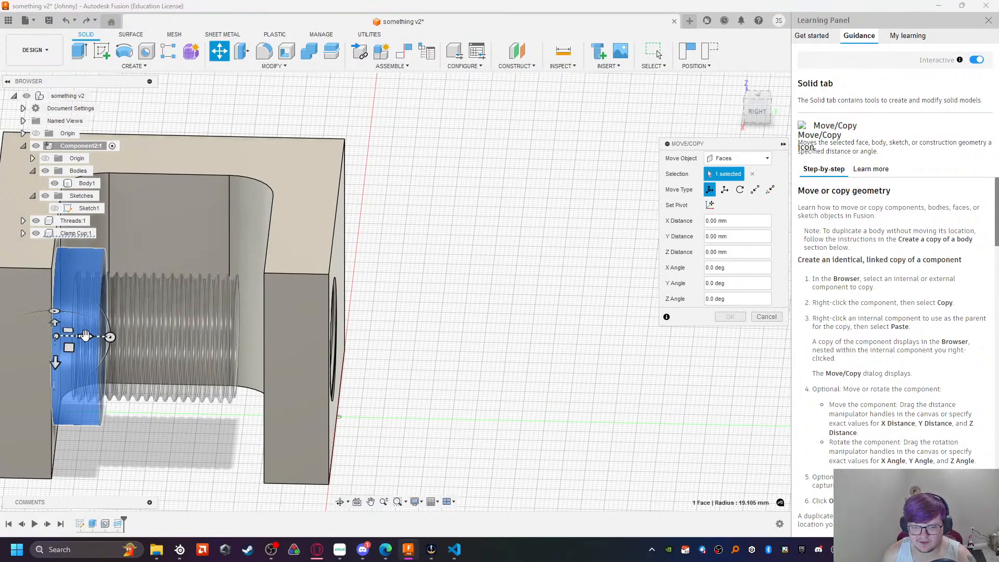
key("Escape")
Step: Try to move the clamp cup's ring-shaped face 12 mm in Z toward the threaded arm
middle_click_drag(468, 387, 395, 404)
left_click(55, 261)
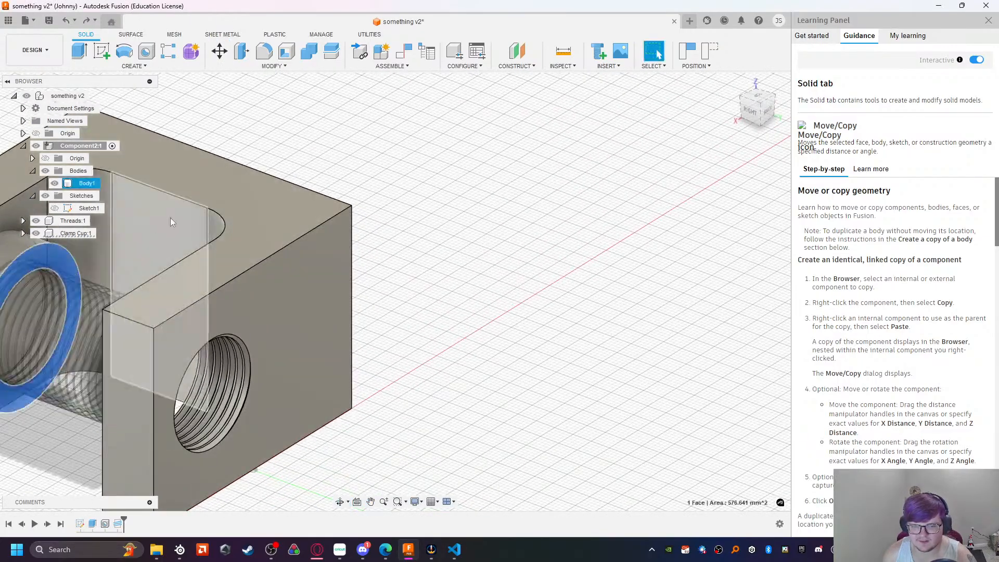
left_click(219, 53)
middle_click_drag(154, 295, 315, 329, "shift")
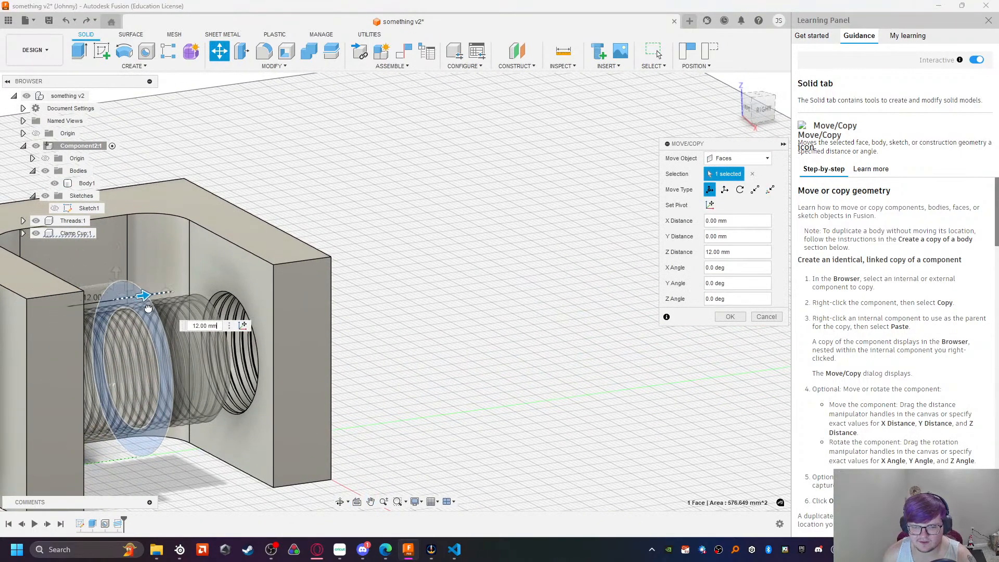
key("Escape")
Step: Activate the Clamp Cup component and try to move it 92 mm in Y, out past the threaded arm
left_click(80, 146)
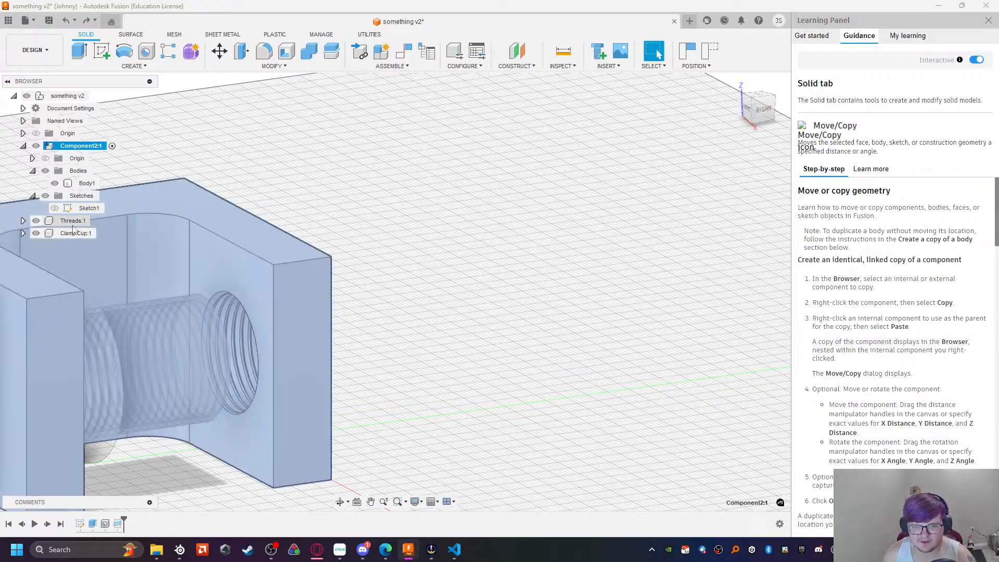
left_click(78, 222)
left_click(76, 233)
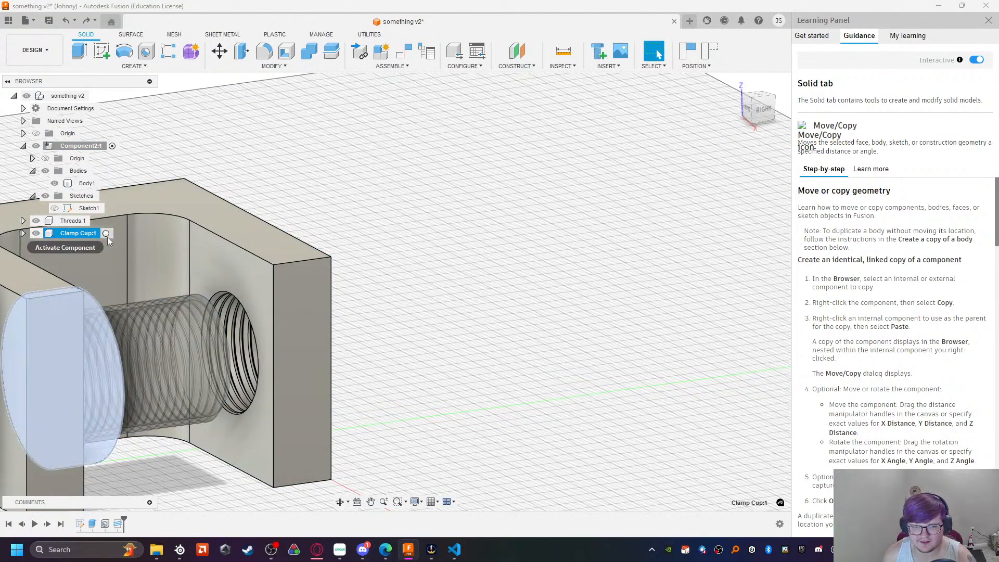
left_click(218, 55)
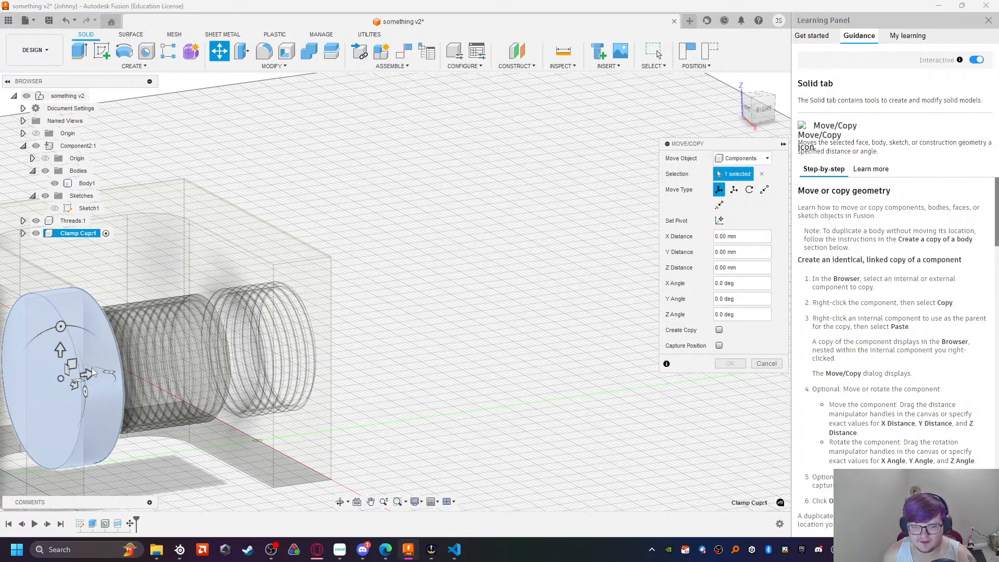
left_click_drag(89, 375, 525, 396)
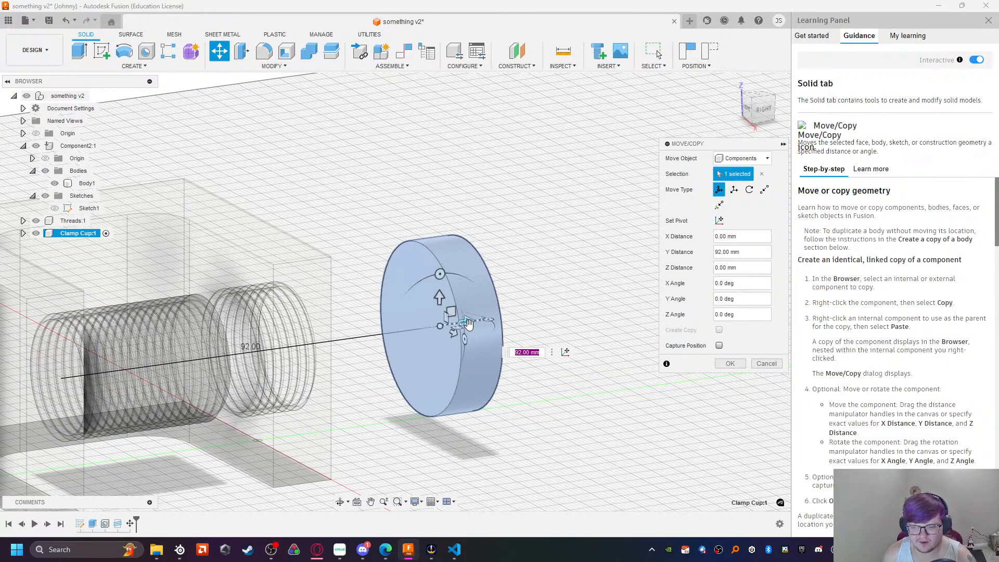
key("Escape")
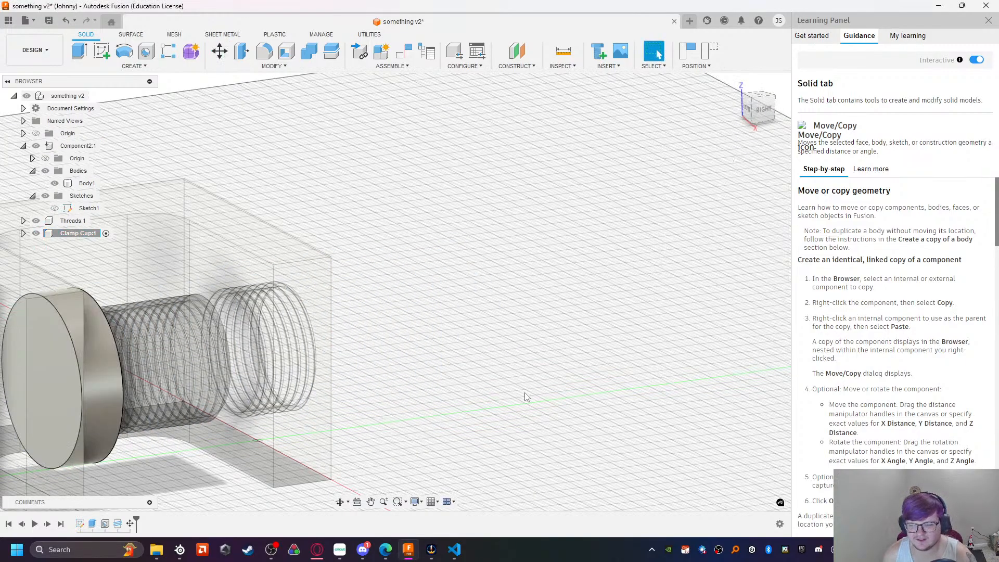
left_click(96, 357)
left_click(220, 61)
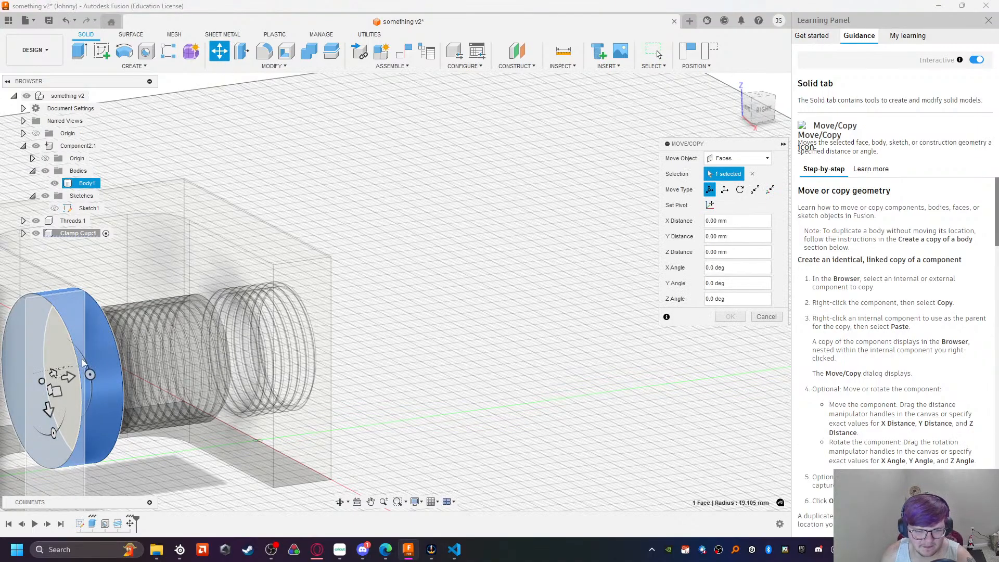
key("Escape")
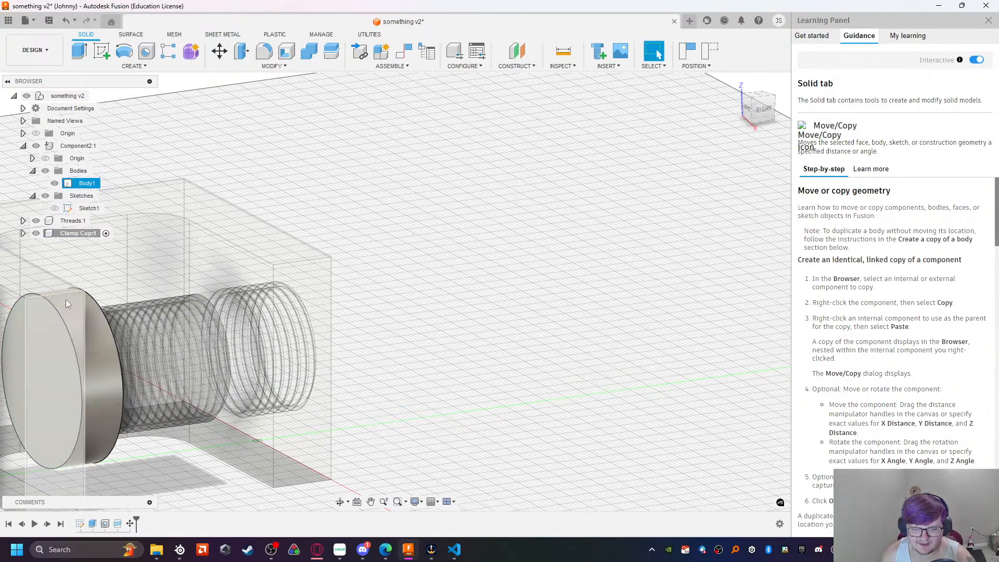
Step: Move the Clamp Cup component 88 mm in Y, out past the threaded arm, and reactivate the top-level something v2 assembly
left_click(78, 233)
left_click(220, 52)
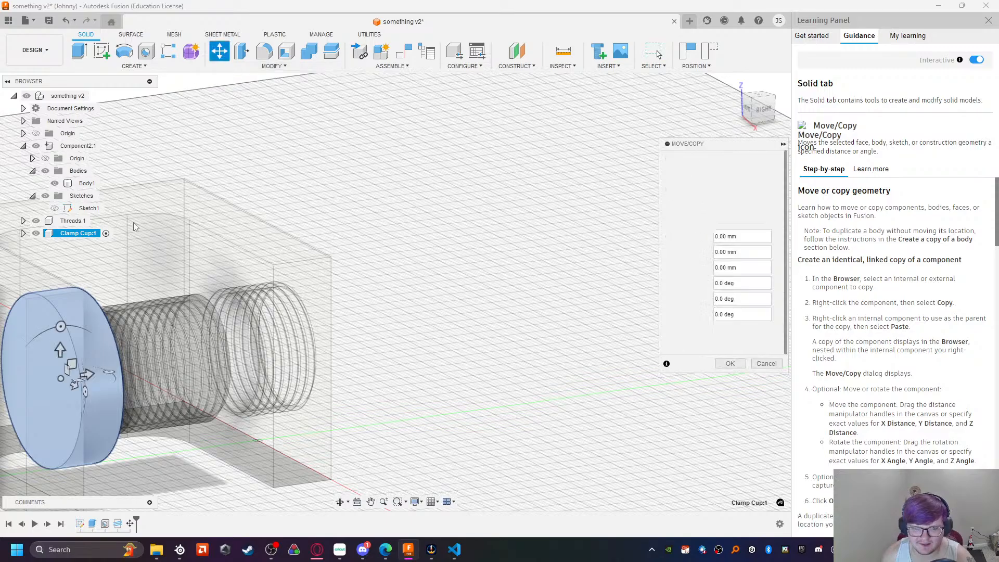
left_click_drag(90, 376, 451, 334)
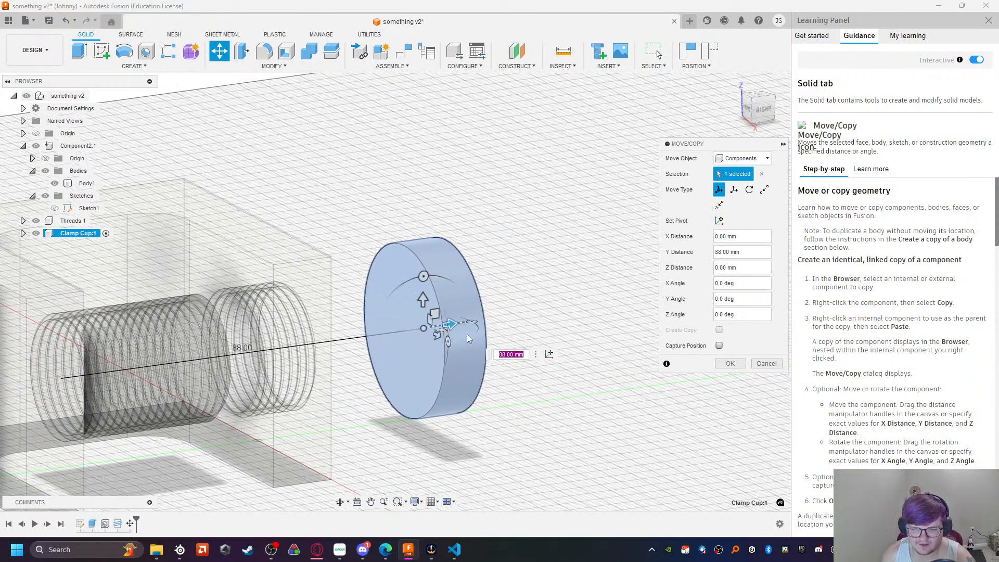
left_click(728, 363)
middle_click_drag(405, 234, 394, 216, "shift")
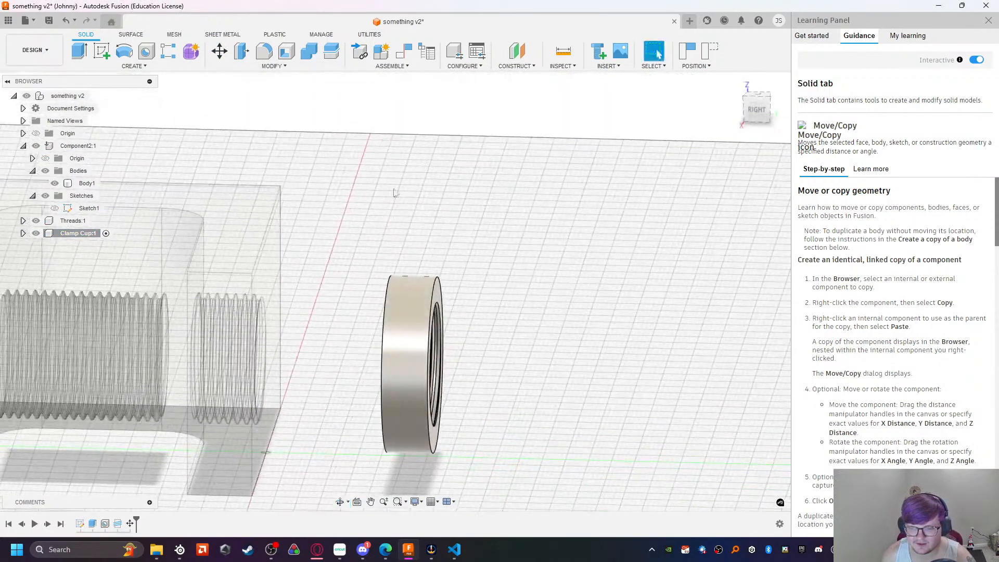
middle_click_drag(352, 404, 401, 352, "shift")
left_click(402, 352)
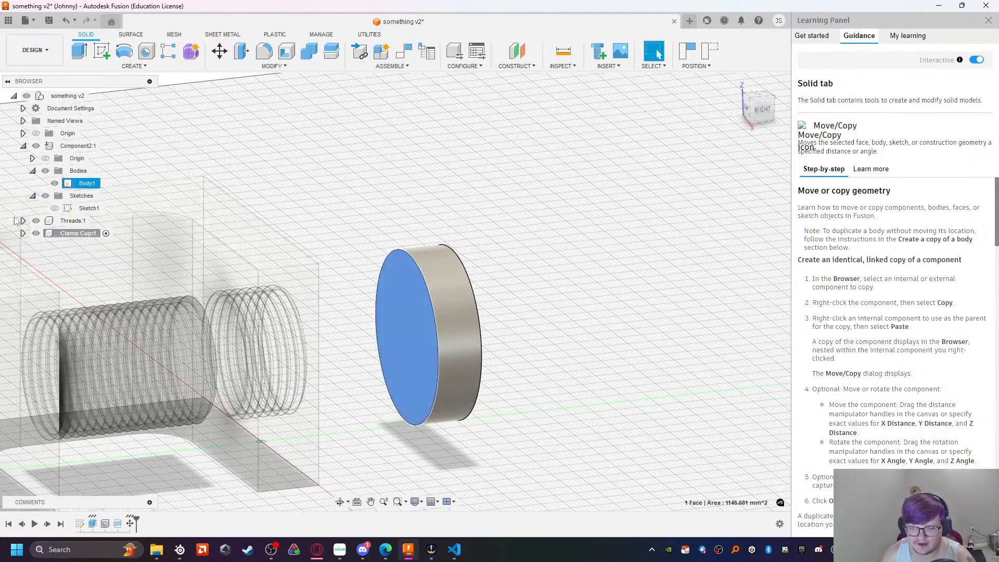
left_click(95, 97)
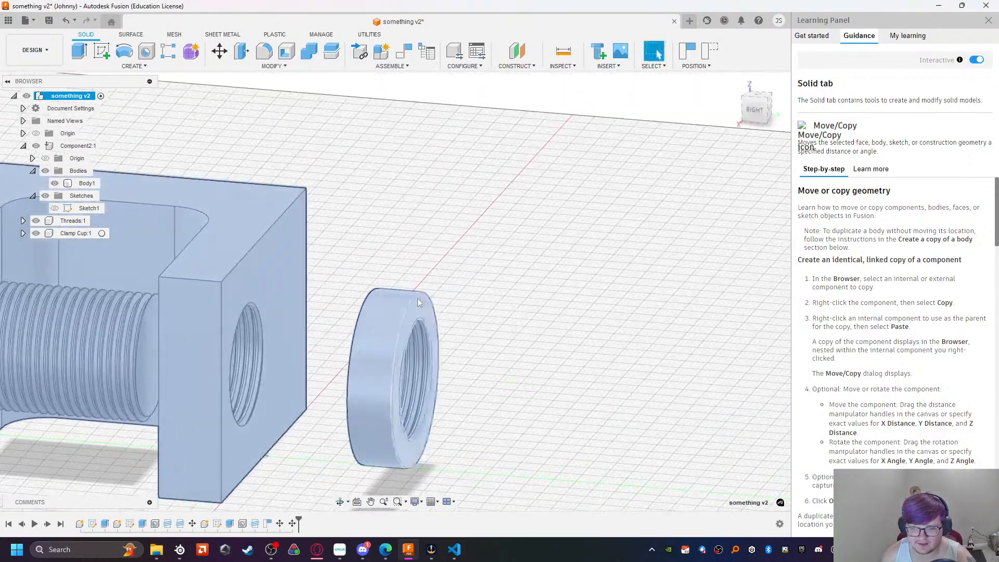
Step: Try to align the threaded arm's outer face with the clamp cup's closed face using Align Components
left_click(360, 239)
left_click(277, 313)
middle_click_drag(312, 416, 402, 357, "shift")
left_click(402, 357, "ctrl")
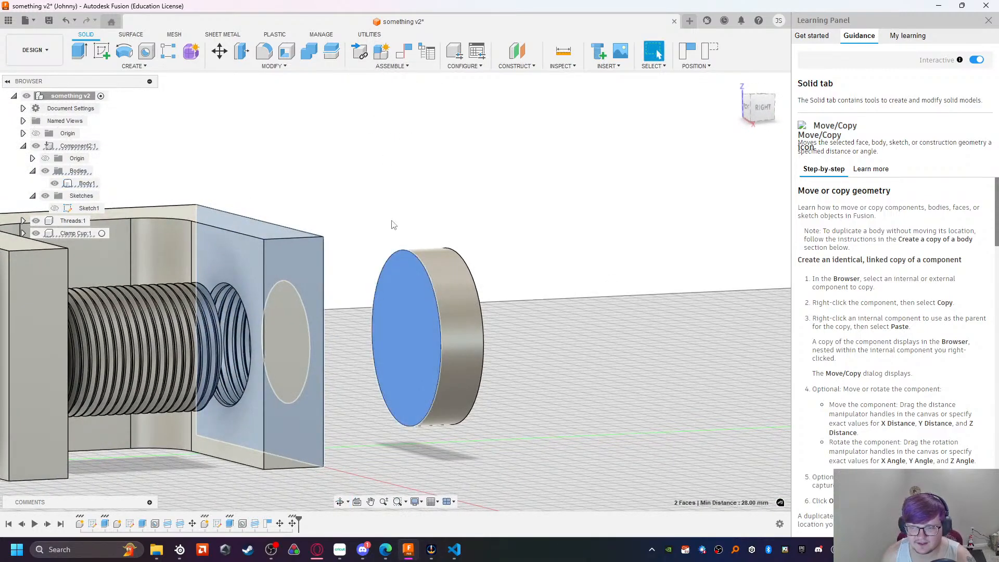
right_click(409, 339)
left_click(408, 407)
Step: Align the clamp cup to the threaded arm with Align Components, picking the cup's closed face before the arm's outer face
left_click(384, 334)
middle_click_drag(519, 349, 484, 360, "shift")
left_click(284, 294, "ctrl")
right_click(286, 295)
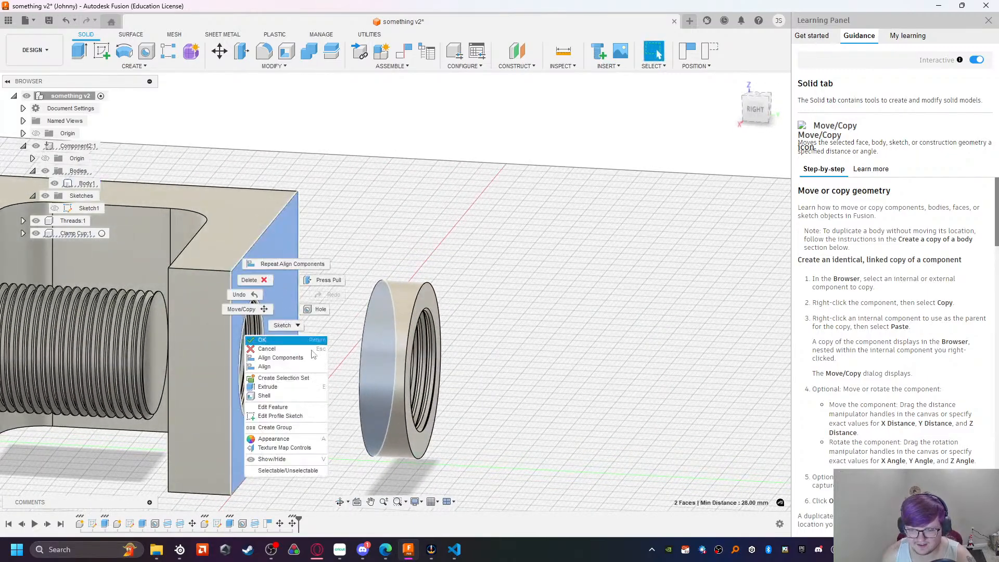
left_click(298, 359)
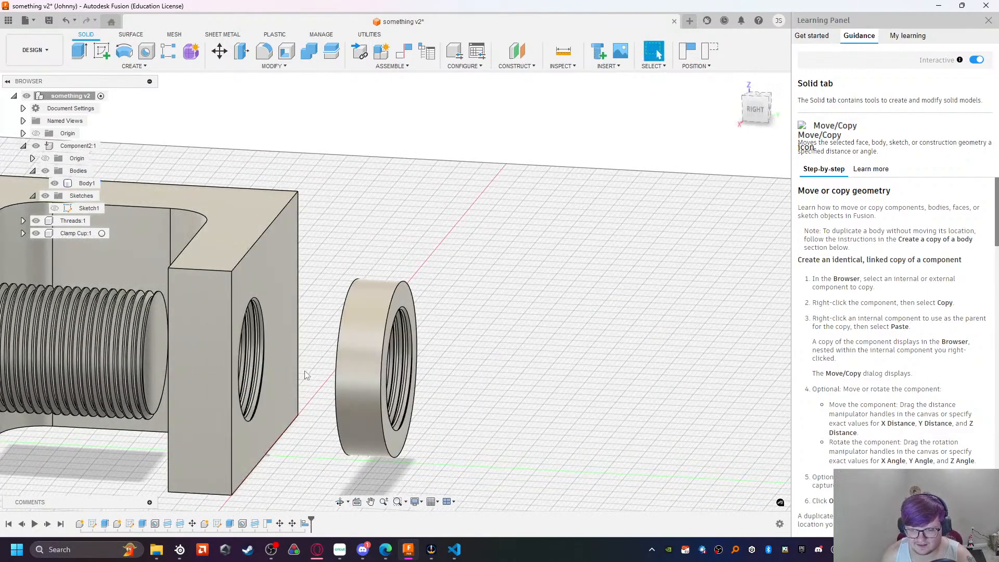
middle_click_drag(459, 415, 412, 377, "shift")
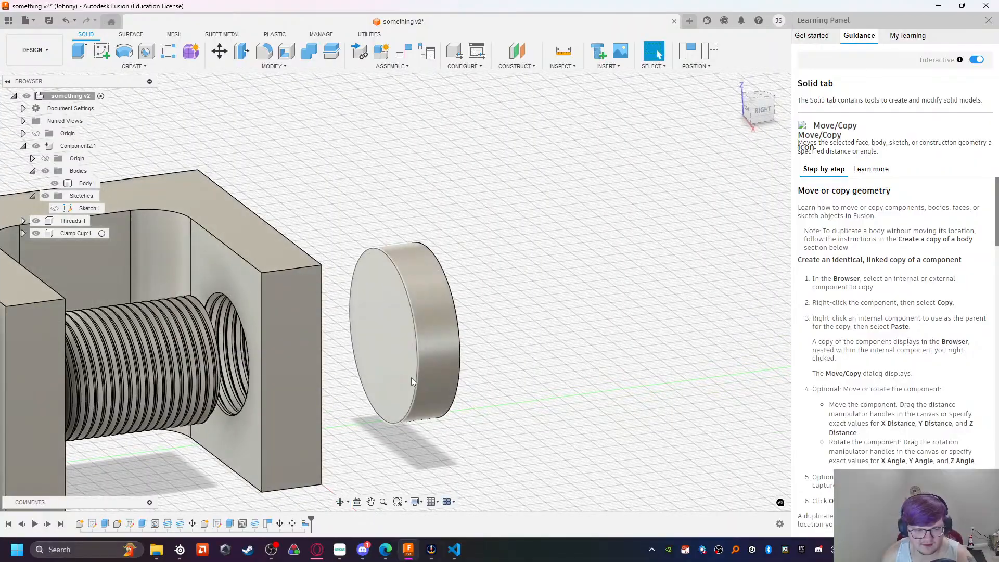
Step: Seat the clamp cup's closed face flush against the threaded arm's outer face with another Align Components operation
left_click(408, 359)
middle_click_drag(530, 392, 393, 413, "shift")
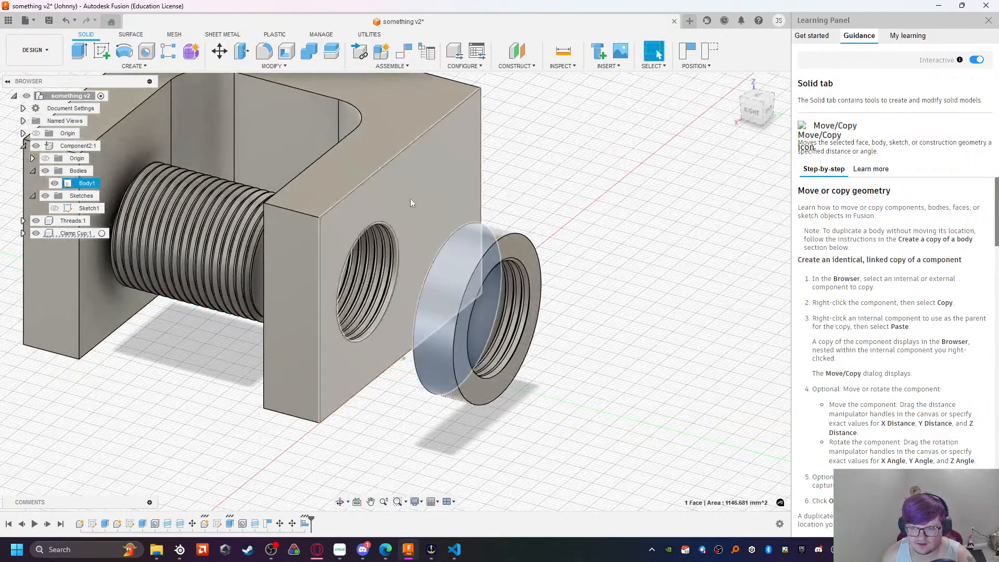
left_click(410, 198, "shift")
right_click(410, 198)
left_click(411, 261)
middle_click_drag(416, 260, 490, 384, "shift")
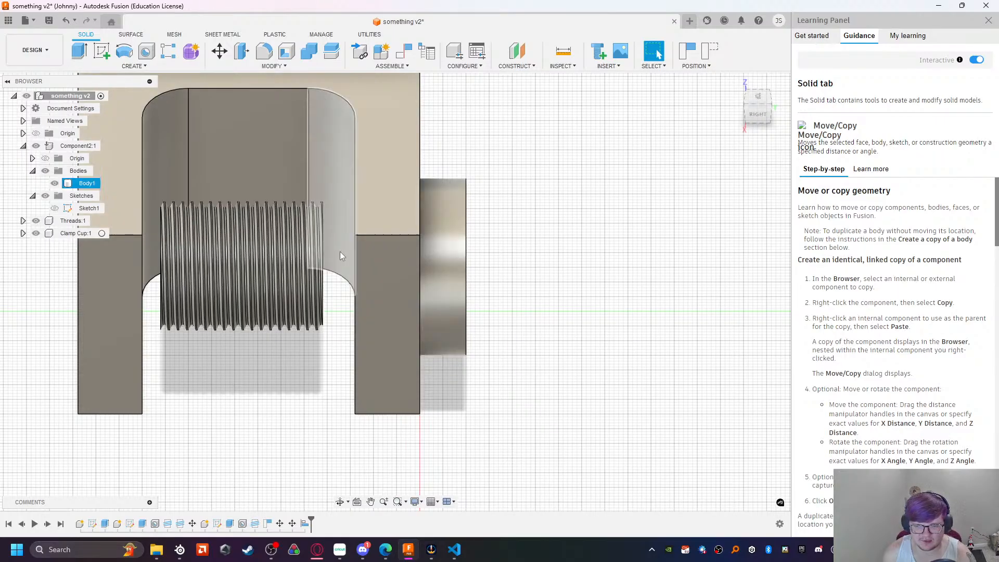
Step: Try to move the threaded rod's end face 22 mm in Z so it reaches through the arm into the clamp cup
middle_click_drag(339, 256, 282, 305, "shift")
left_click(286, 298)
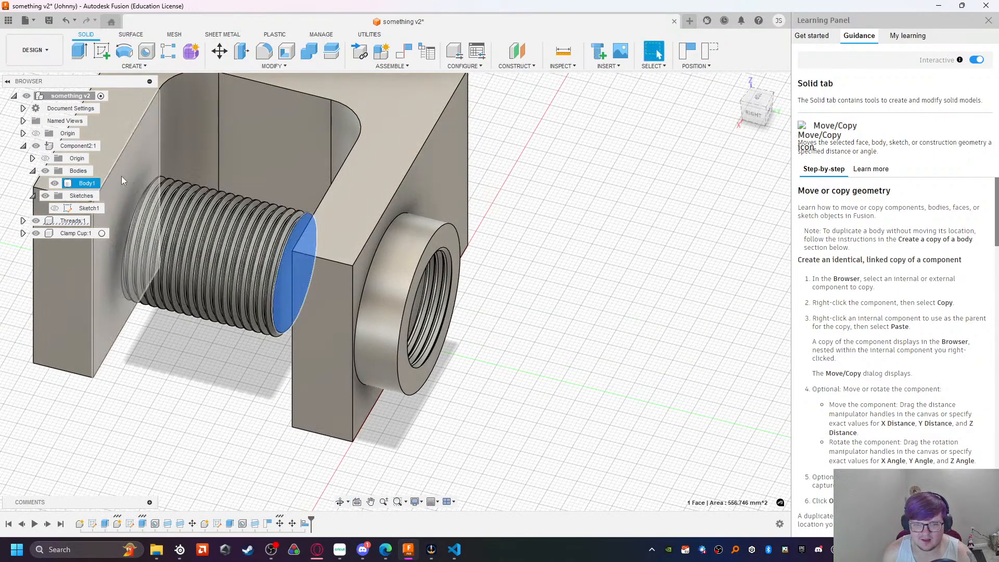
left_click(220, 52)
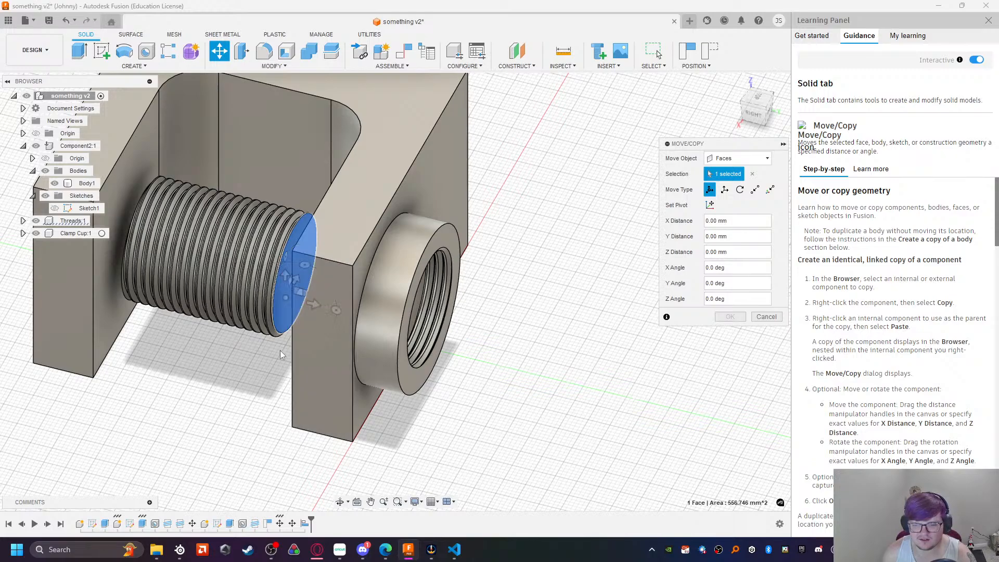
middle_click_drag(279, 348, 347, 294, "shift")
left_click_drag(356, 294, 448, 305)
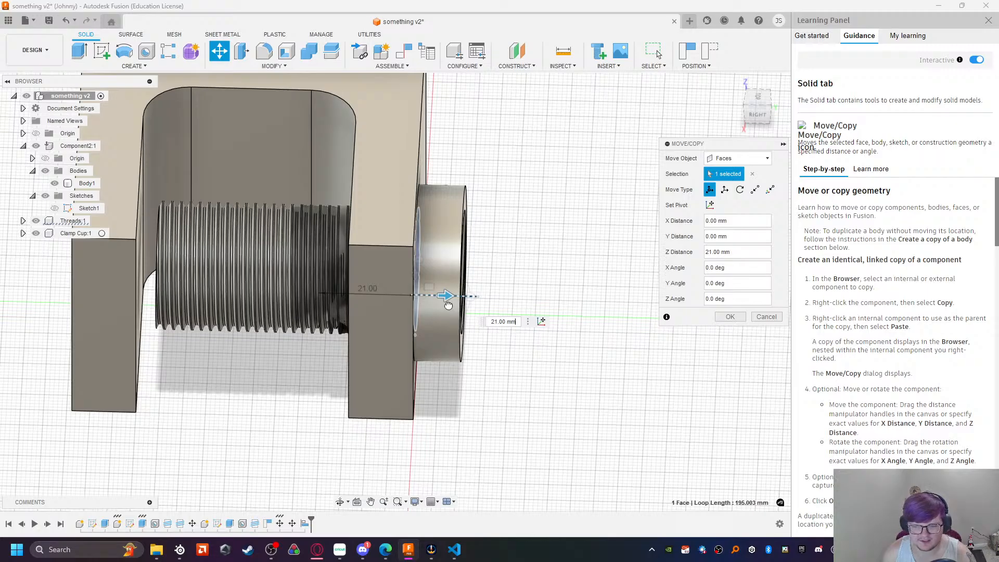
left_click(758, 112)
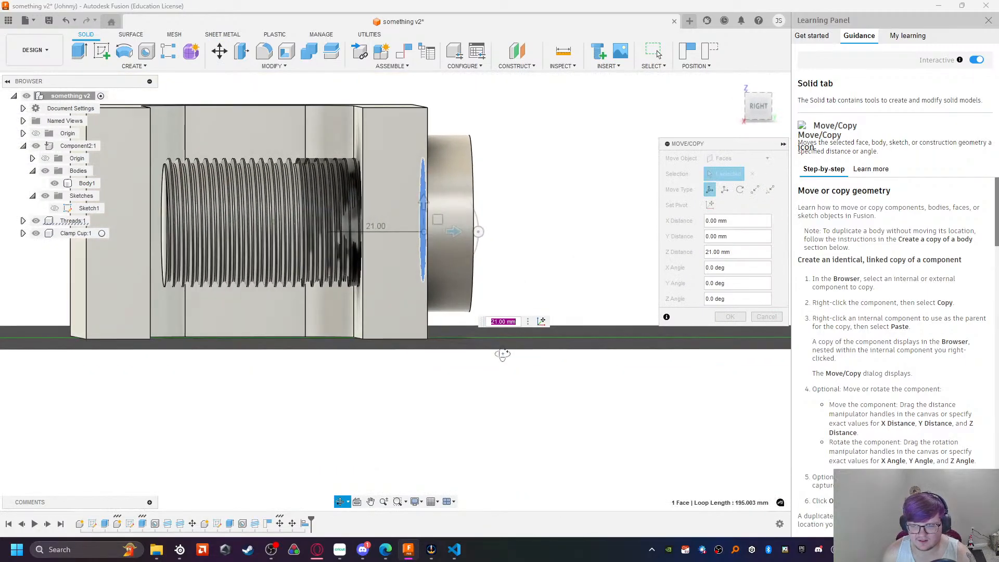
left_click(767, 106)
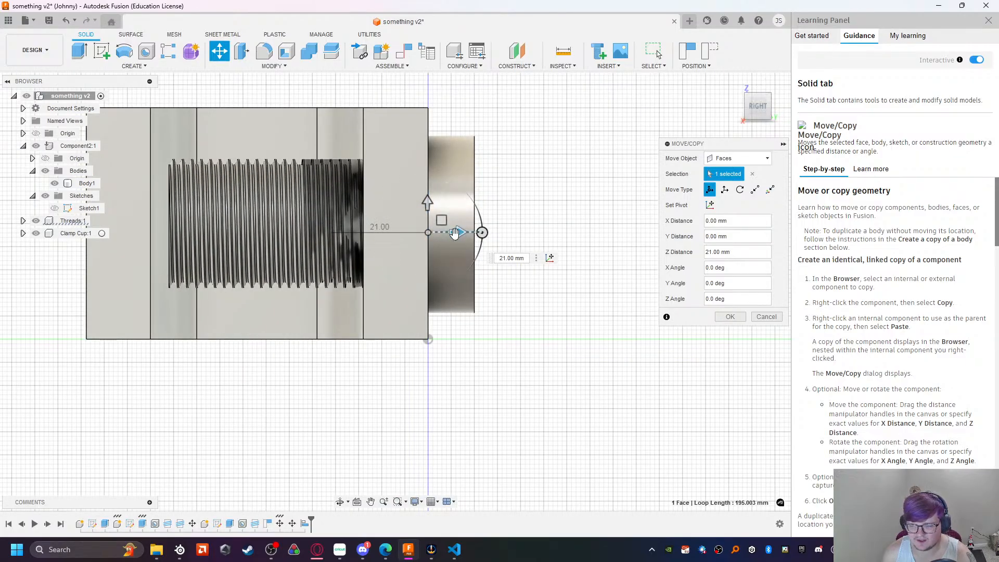
left_click_drag(455, 233, 460, 232)
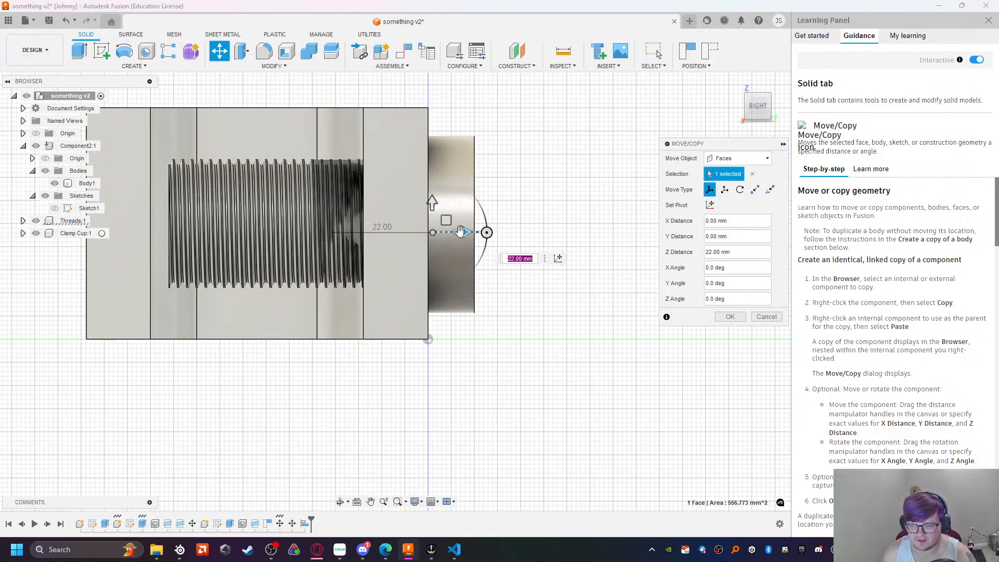
Step: Record "35 mm screw +22 = 57 mm" in the Visual Studio Code notes, return to Fusion and leave the face move
left_click(454, 553)
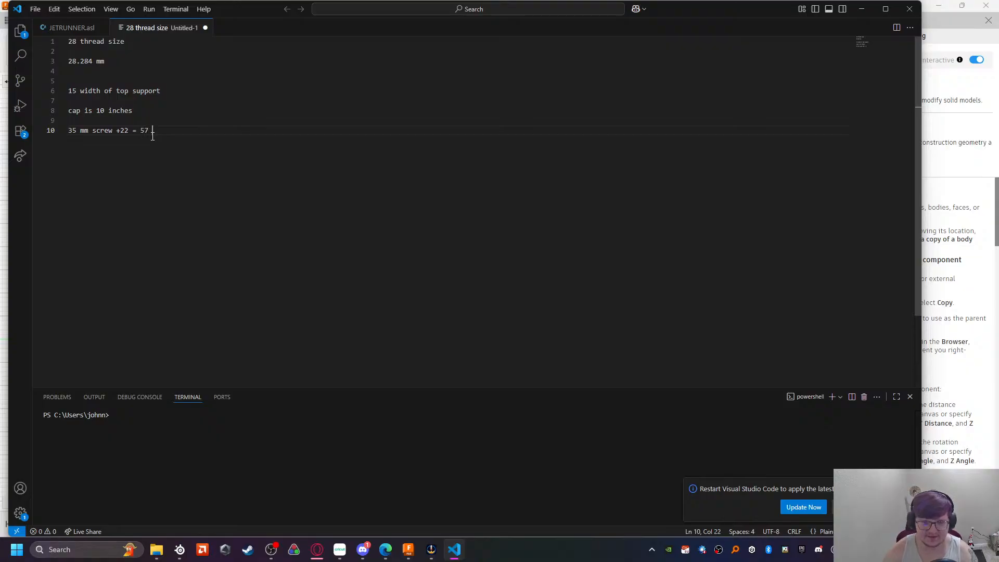
left_click(458, 557)
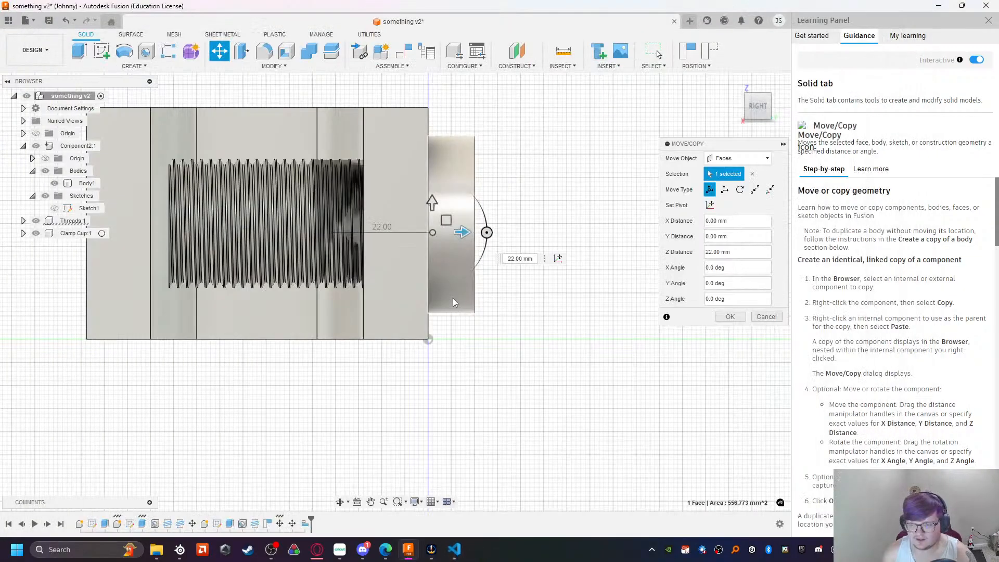
key("Return")
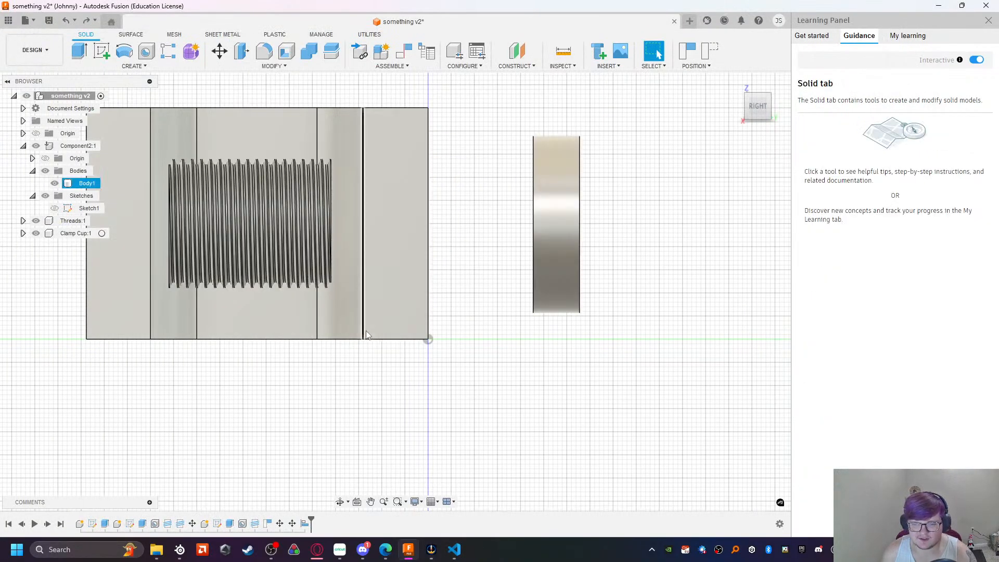
Step: Move the threaded rod body 132 mm in Z, out of the clamp frame and past the clamp cup
middle_click_drag(345, 335, 299, 270, "shift")
left_click(299, 270)
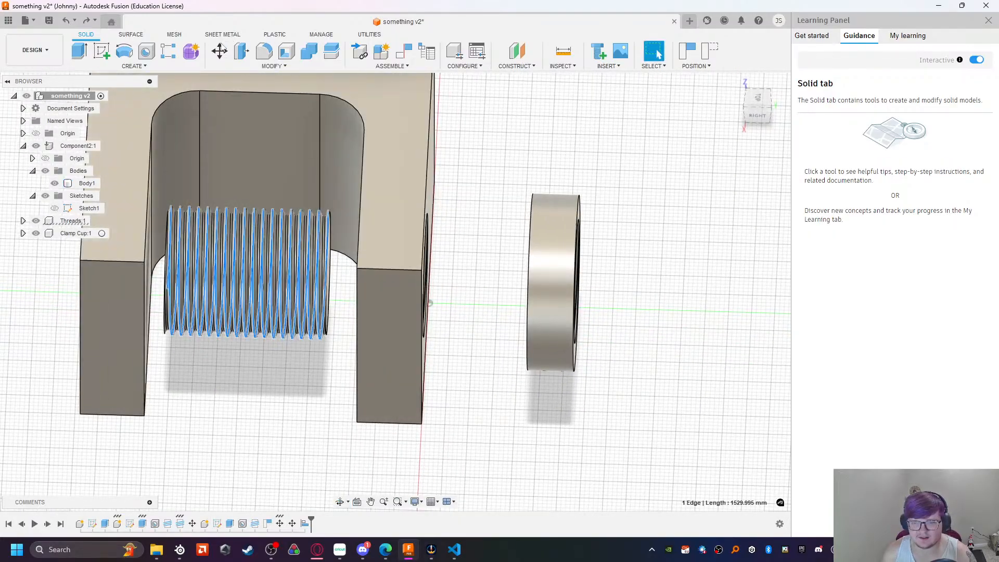
key("m")
left_click_drag(199, 269, 644, 284)
middle_click_drag(499, 346, 355, 328, "shift")
middle_click_drag(479, 260, 204, 216)
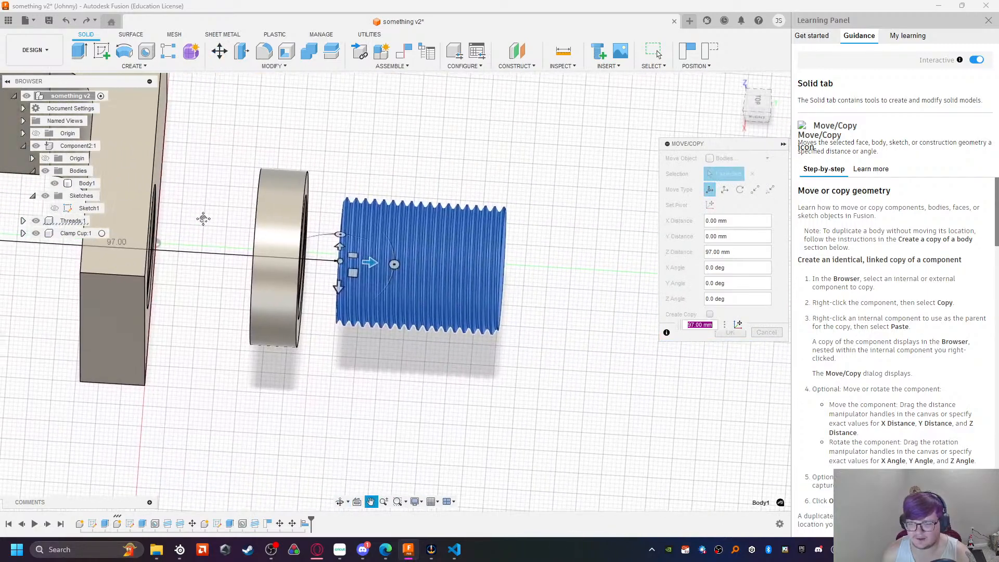
left_click(448, 559)
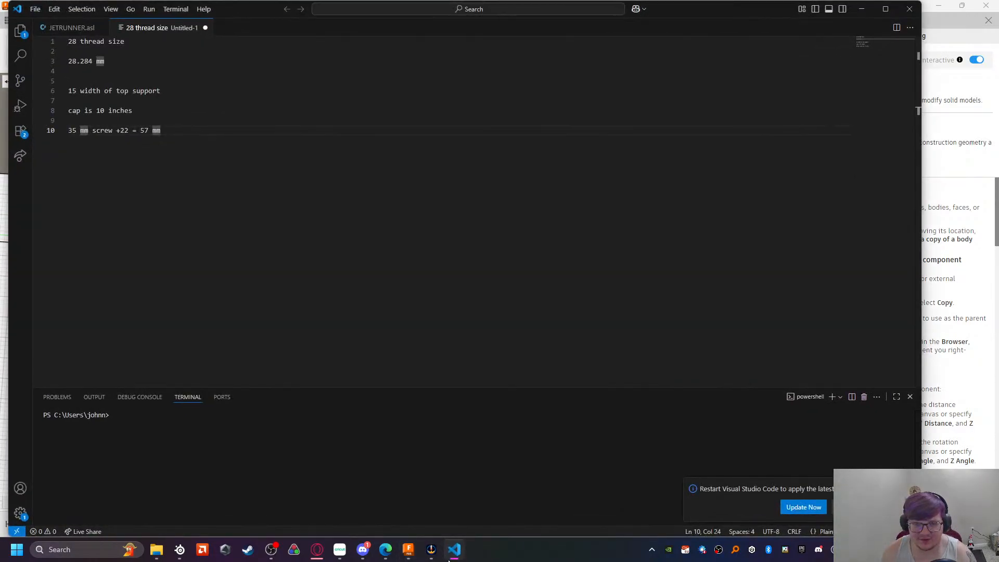
left_click(448, 560)
middle_click_drag(486, 422, 439, 401, "shift")
left_click_drag(443, 212, 533, 298)
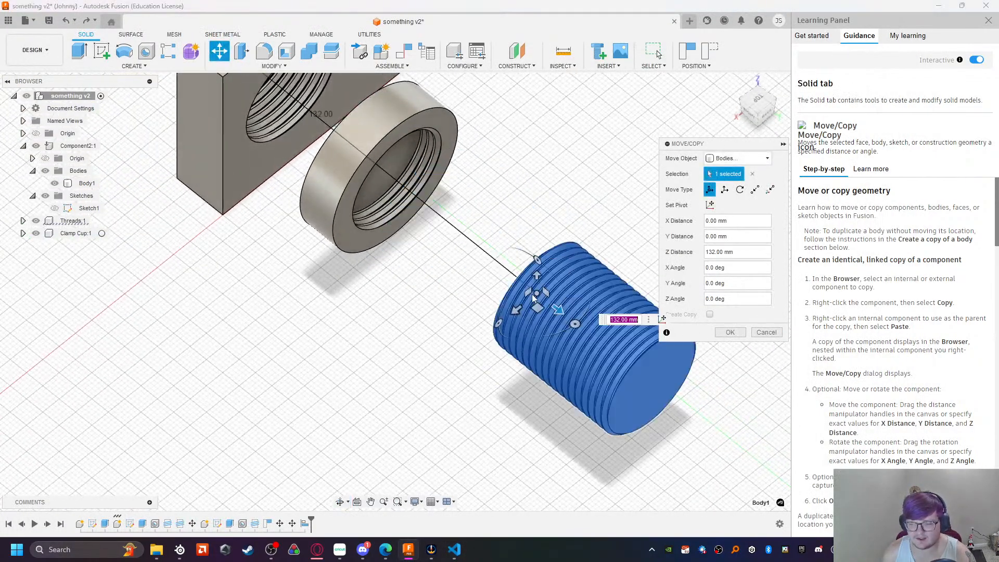
middle_click_drag(533, 298, 318, 252, "shift")
left_click(730, 333)
mouse_move(530, 328)
middle_mouse_down("shift")
mouse_move(515, 271)
mouse_move(529, 308)
middle_mouse_up("shift")
left_click(529, 308)
middle_click_drag(322, 252, 292, 187, "shift")
left_click(219, 51)
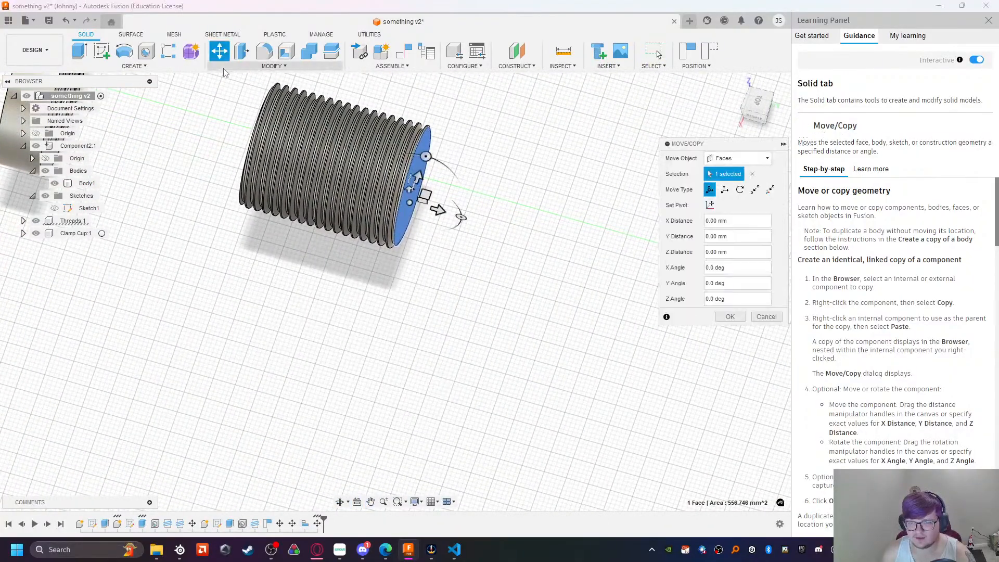
Step: Capture the moved component positions and extrude the threaded rod's outer end face 22 mm with the Join operation
left_click(81, 56)
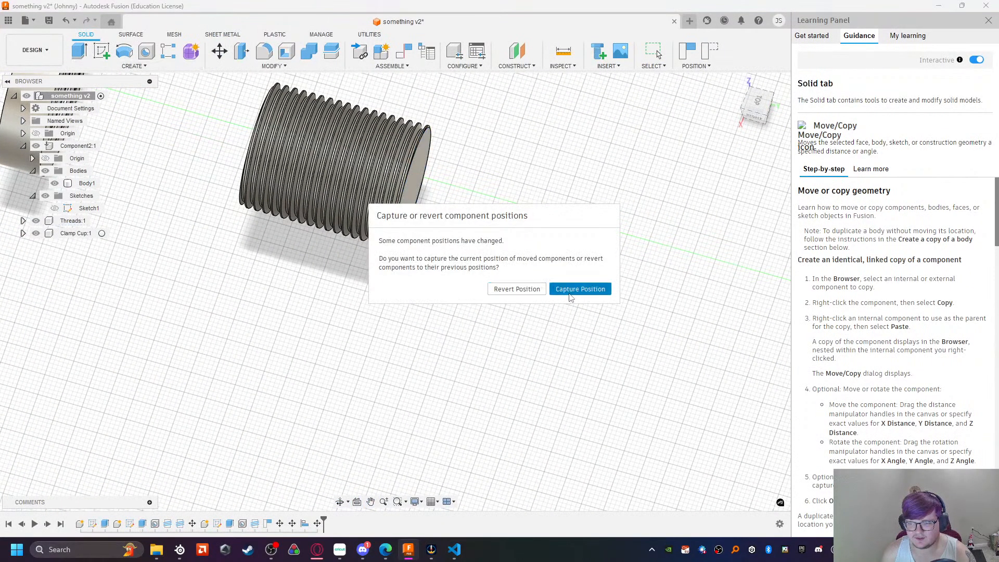
left_click(571, 290)
left_click(414, 211)
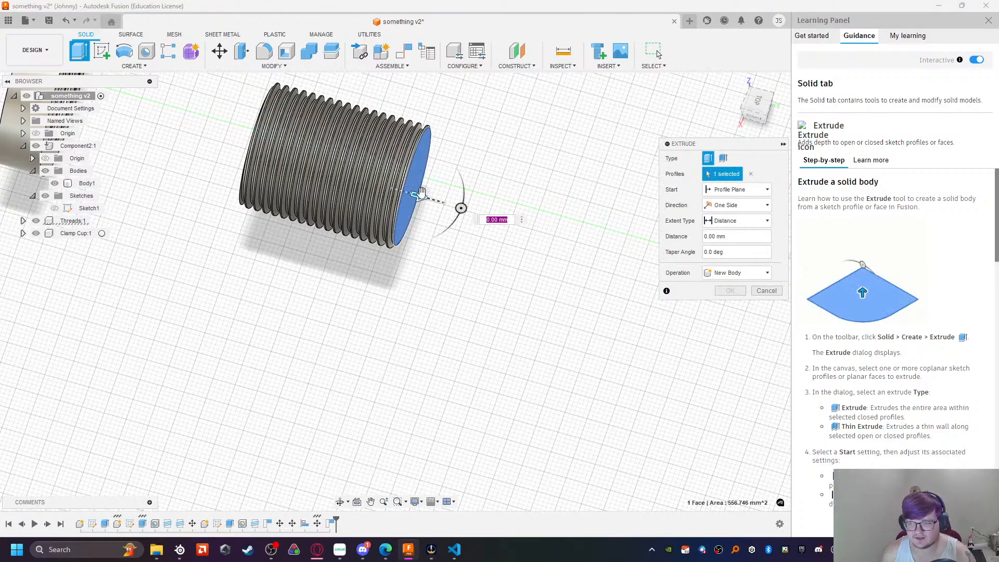
left_click(454, 551)
left_click(454, 551)
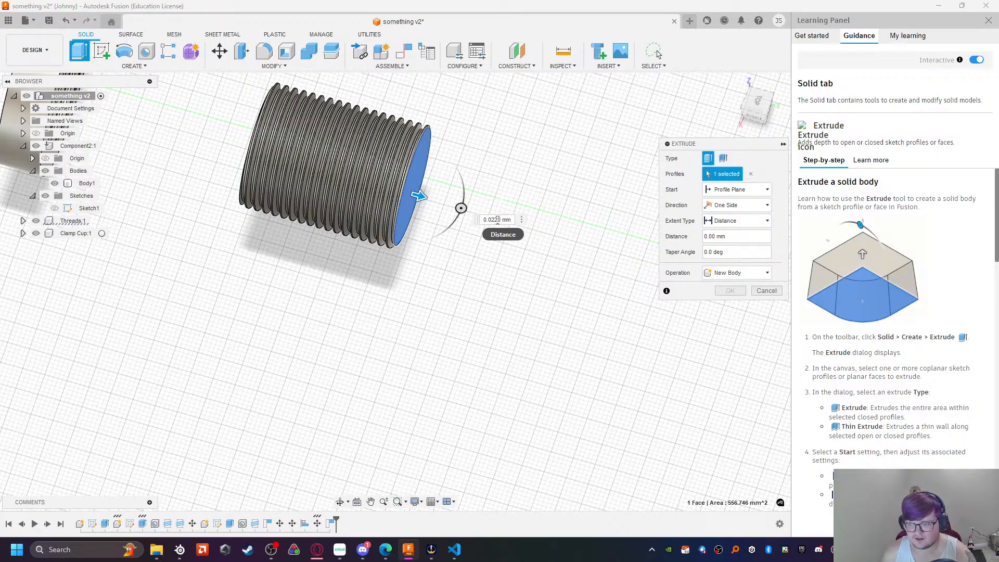
key("Return")
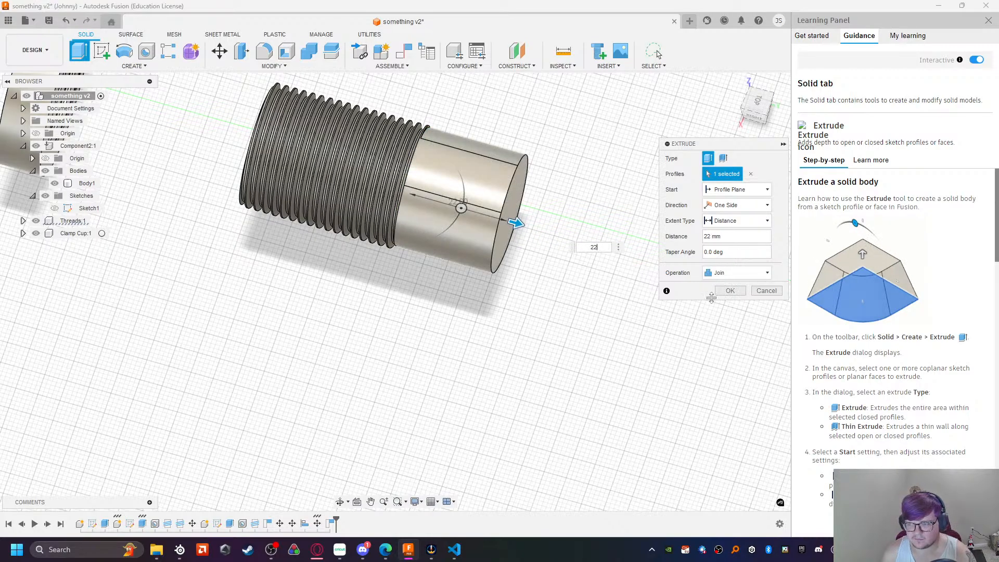
left_click(726, 290)
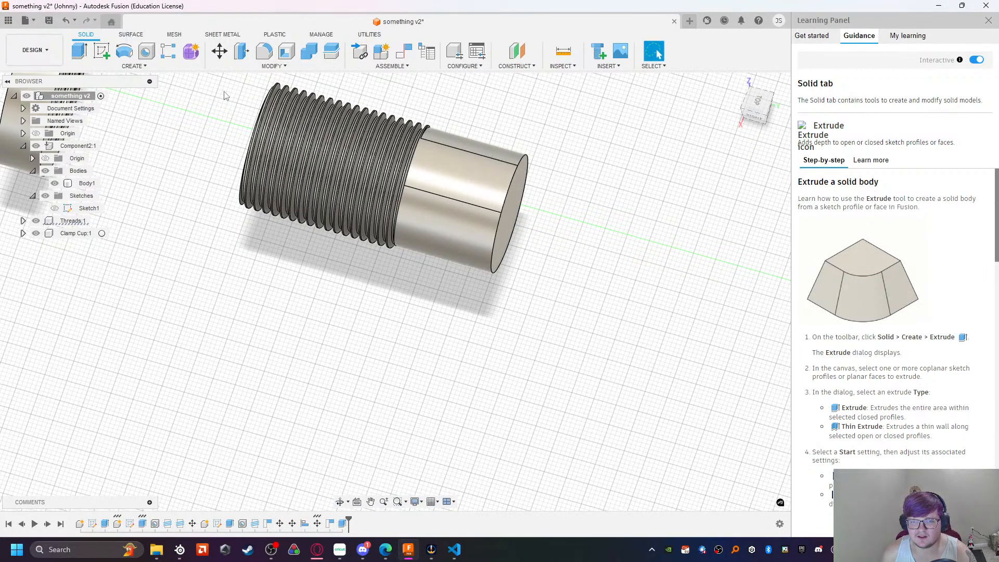
Step: Try to add a modeled, full-length, right-hand M28x2 ISO Metric thread of class 6g to the rod's smooth extruded section
left_click(138, 65)
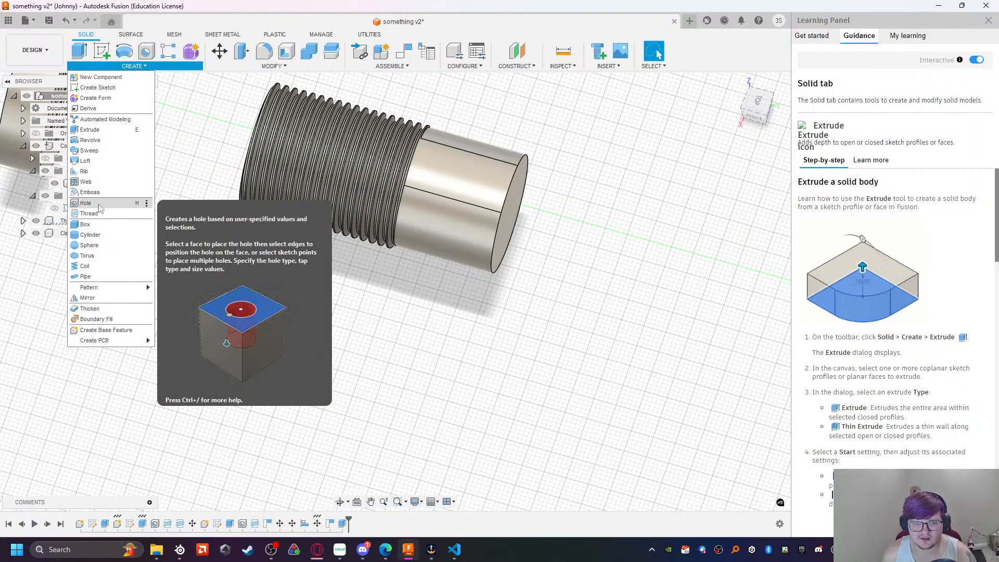
left_click(94, 214)
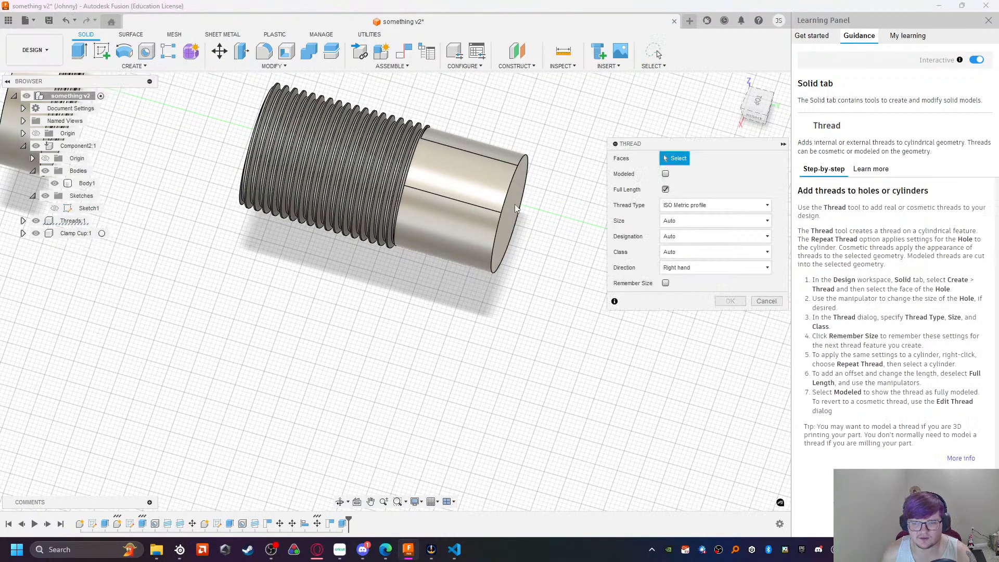
left_click(458, 210)
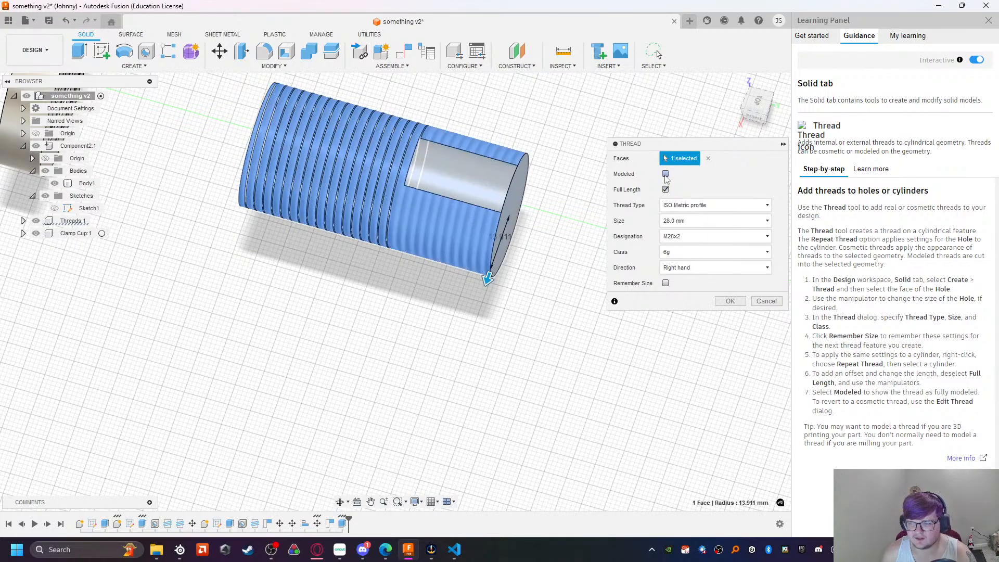
left_click(666, 174)
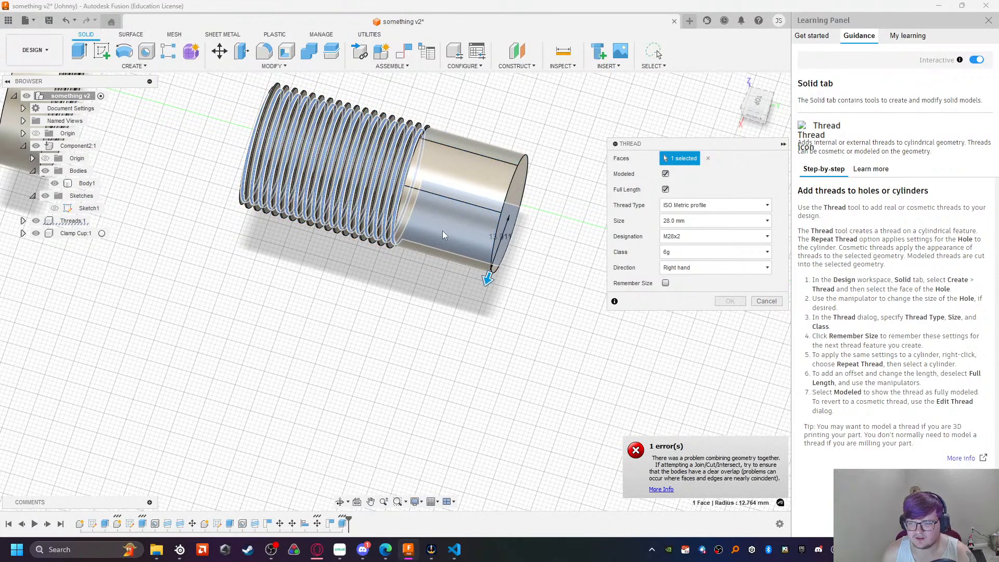
left_click(766, 301)
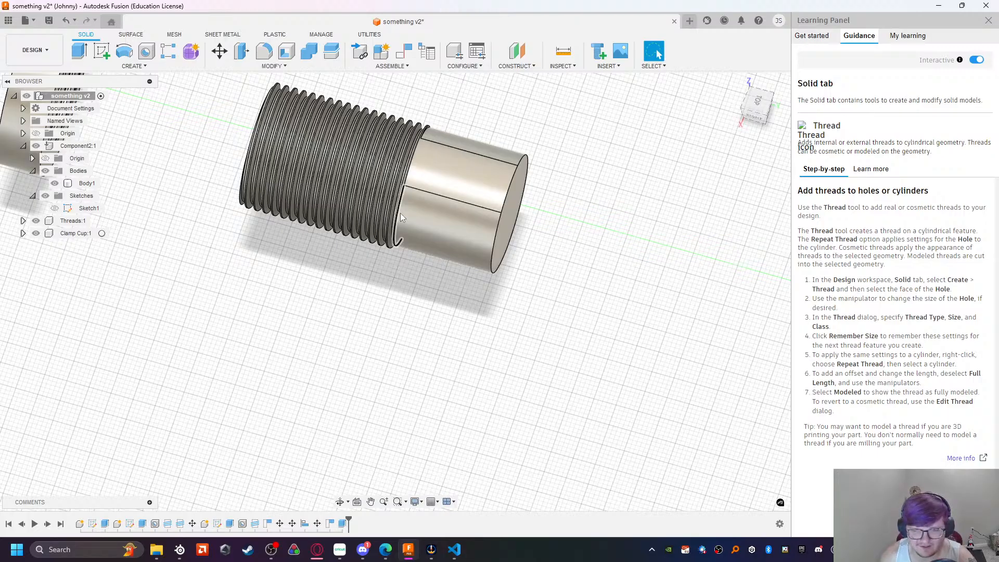
Step: Activate the Threads component and select the sketch inside it
mouse_move(503, 273)
middle_mouse_down("shift")
mouse_move(470, 240)
mouse_move(489, 228)
mouse_move(489, 264)
middle_mouse_up("shift")
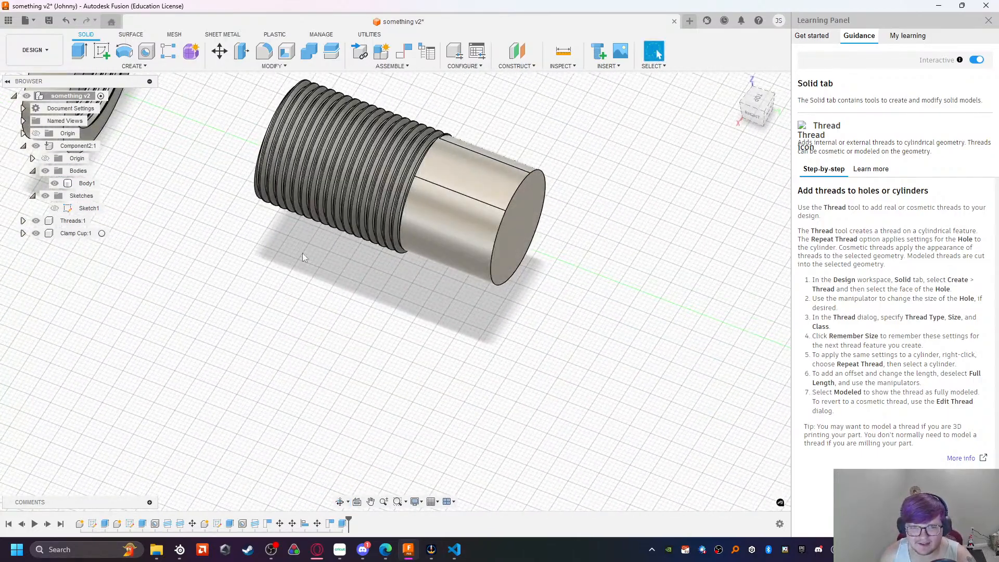
middle_click_drag(295, 255, 298, 249, "shift")
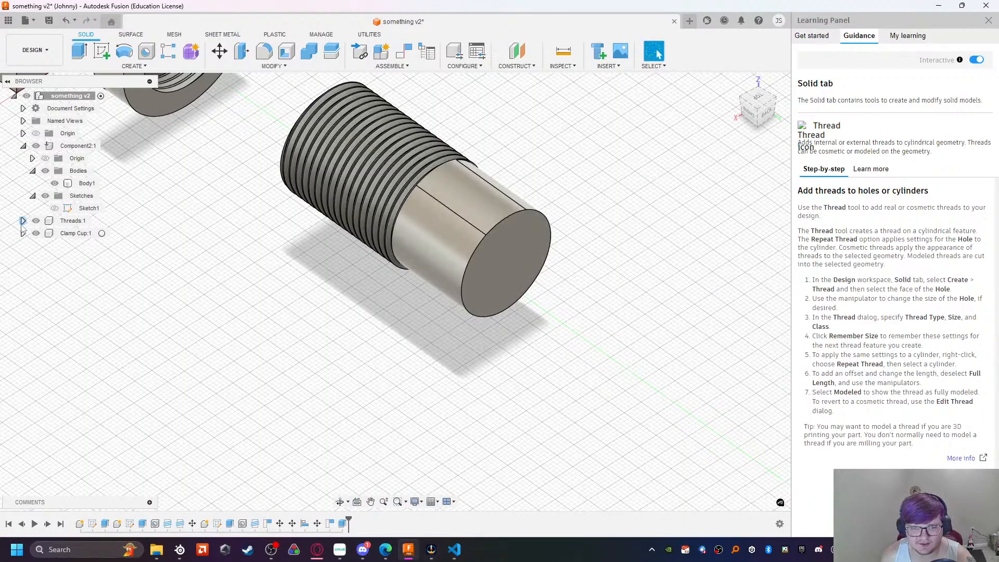
double_click(65, 221)
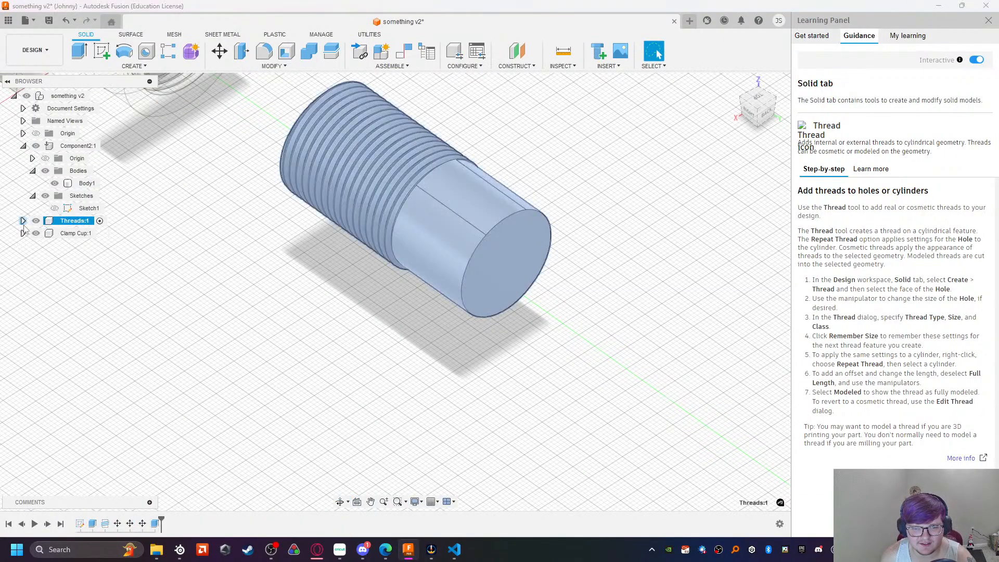
left_click(32, 257)
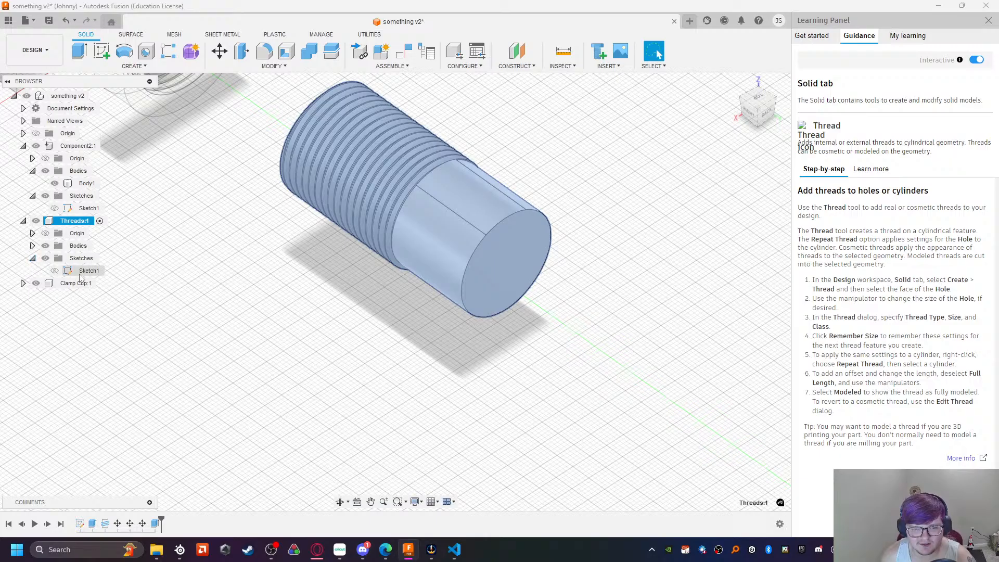
left_click(83, 273)
scroll(191, 218, "down", 5)
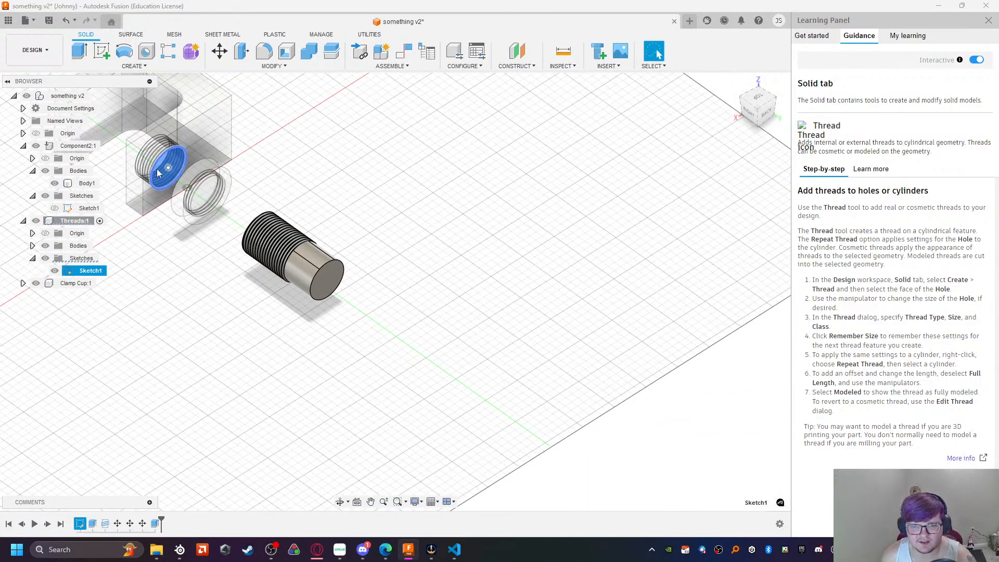
left_click(163, 172)
key("m")
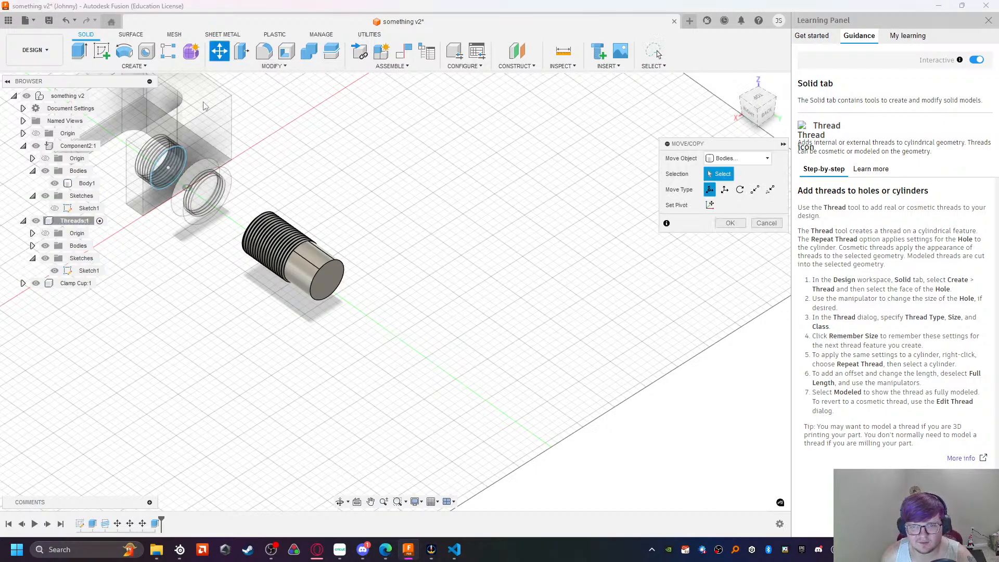
left_click(169, 171)
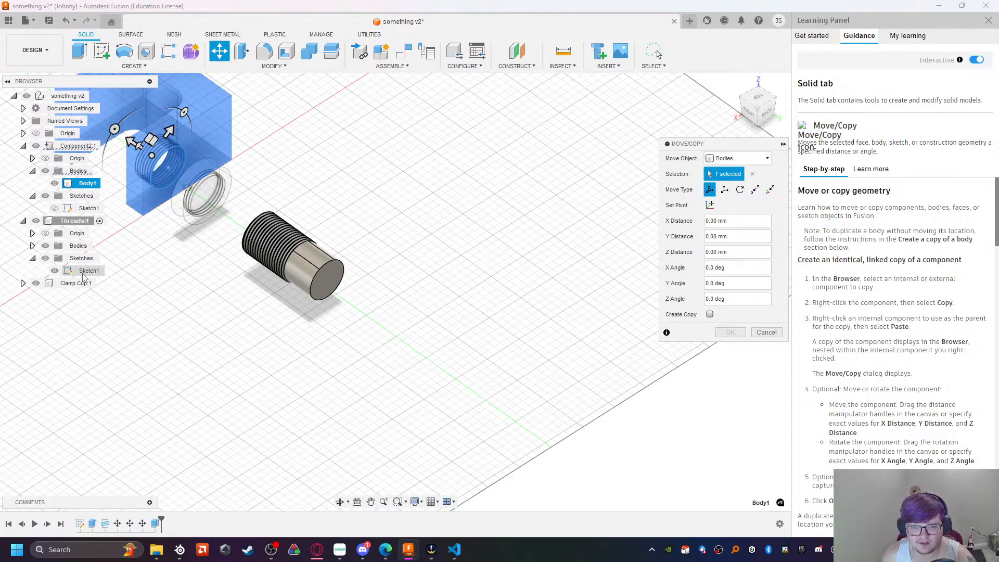
Step: Extrude the circle of the Threads component's sketch by 57 mm, the screw length recorded in the notes, as a new body
left_click(54, 271)
left_click(79, 51)
left_click(171, 173)
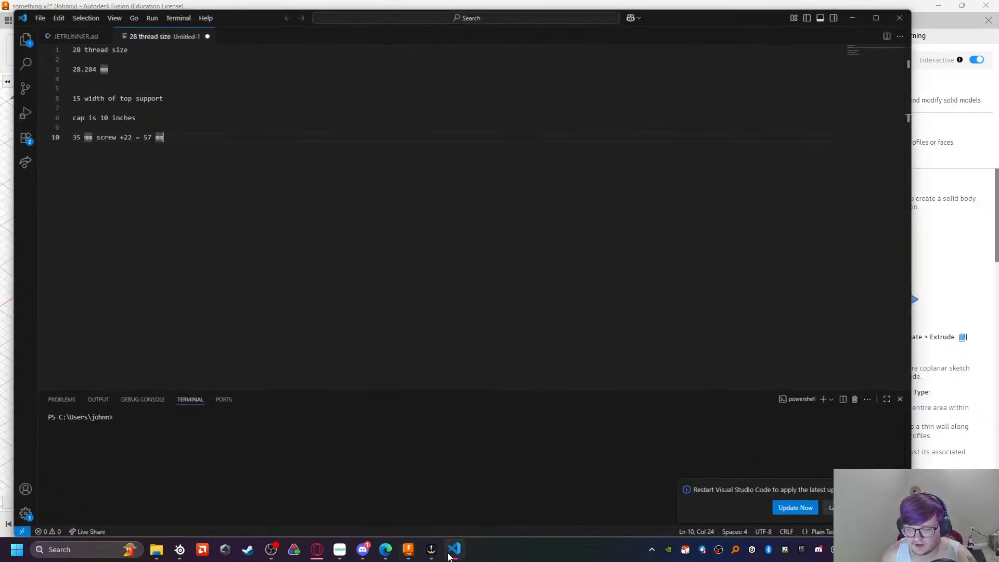
left_click(451, 551)
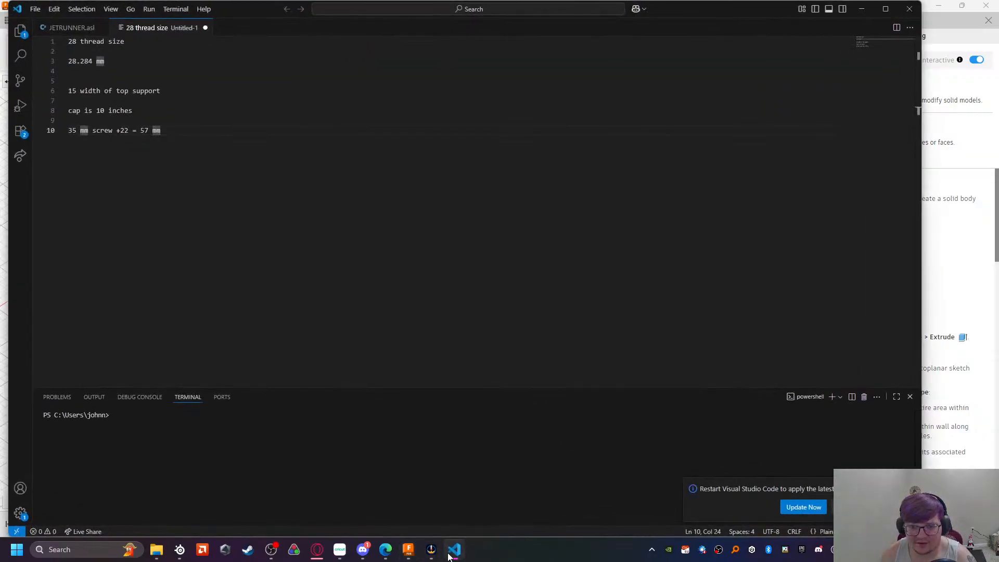
left_click(452, 552)
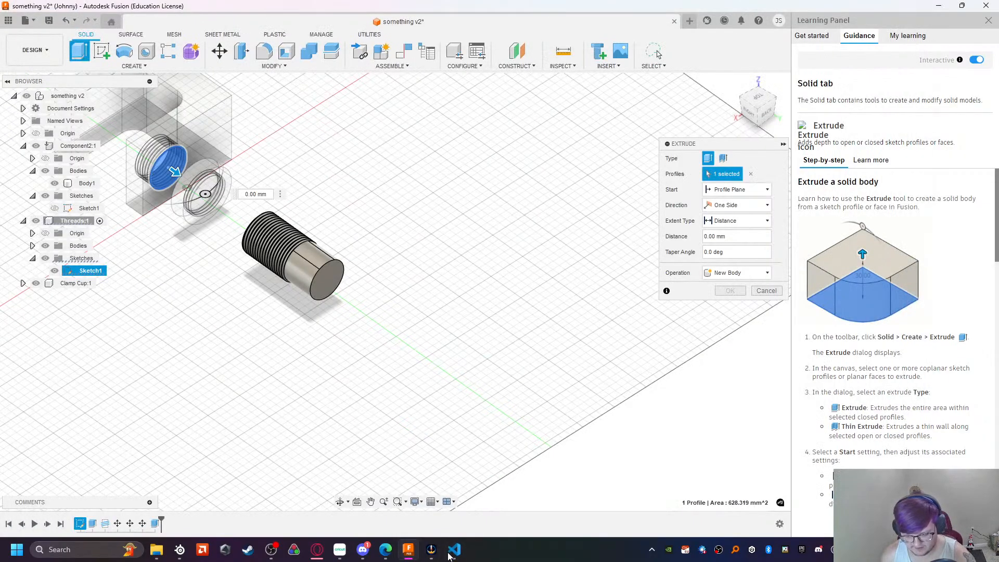
type("6")
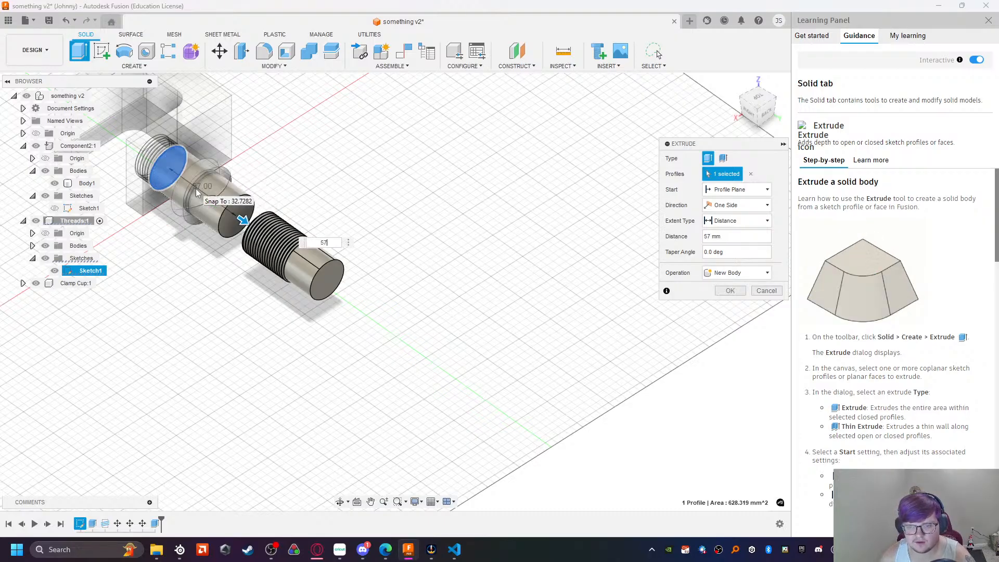
key("Return")
left_click(221, 202)
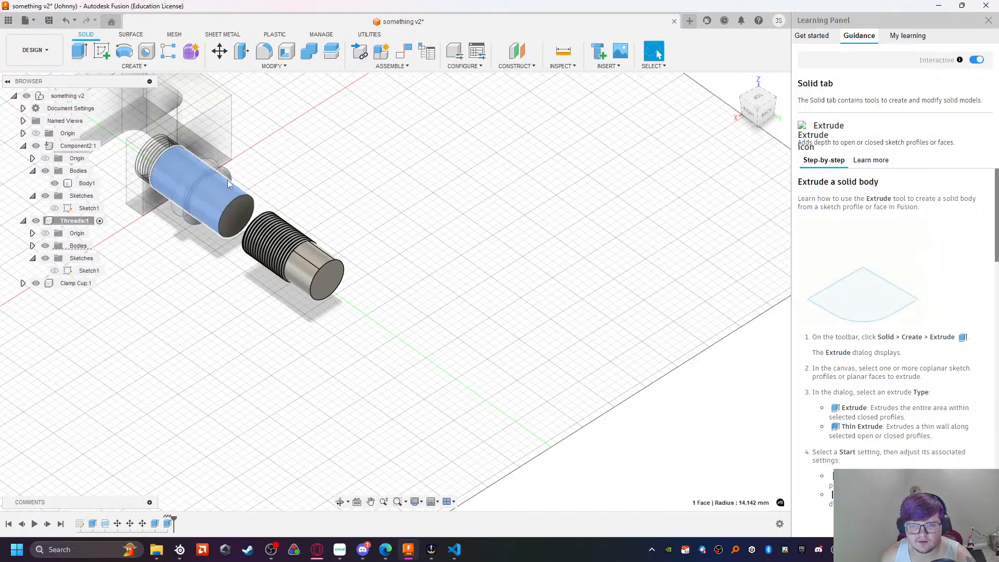
left_click(220, 50)
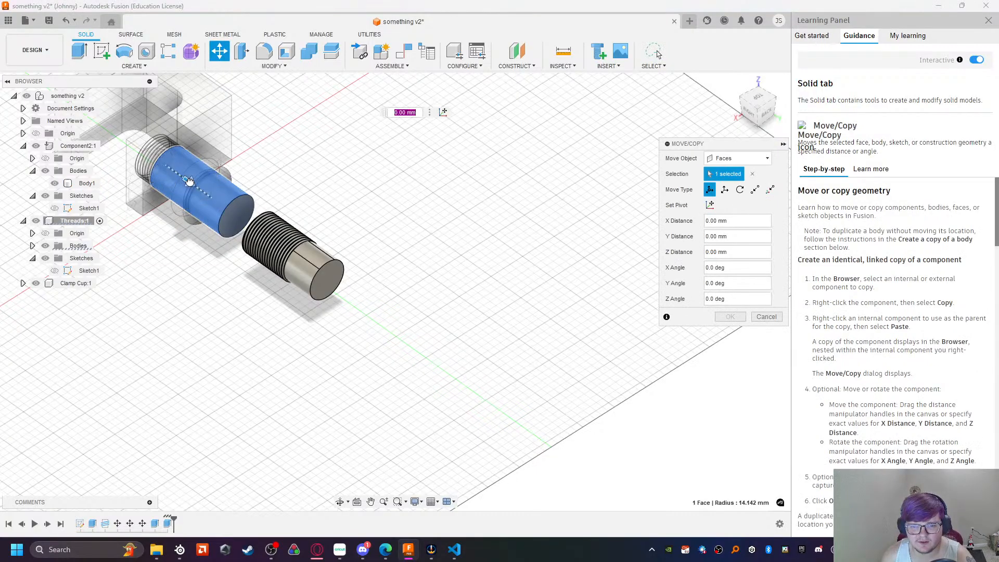
key("Return")
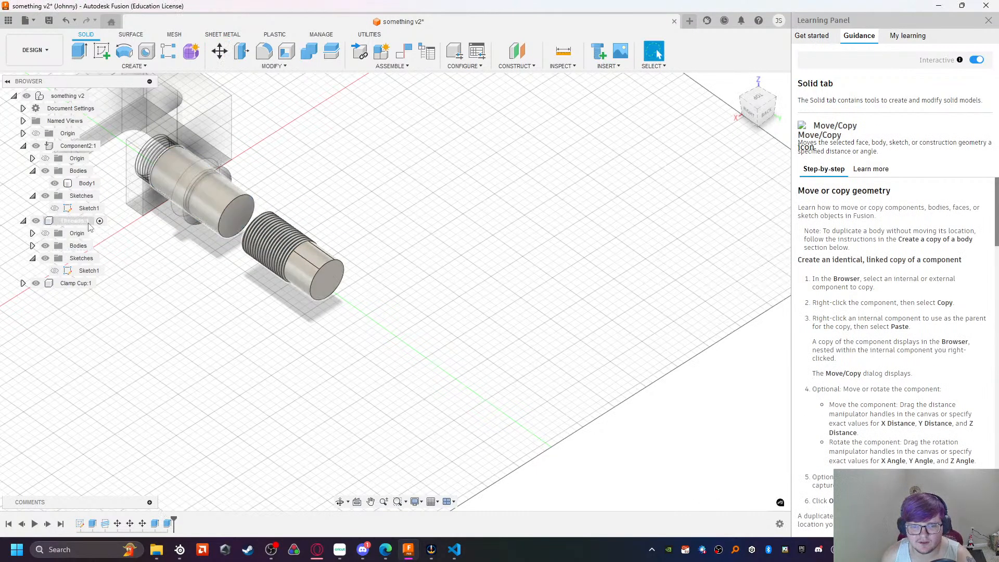
Step: Move the new smooth cylinder body 85 mm in Y, out of the clamp frame and past the clamp cup
left_click(32, 245)
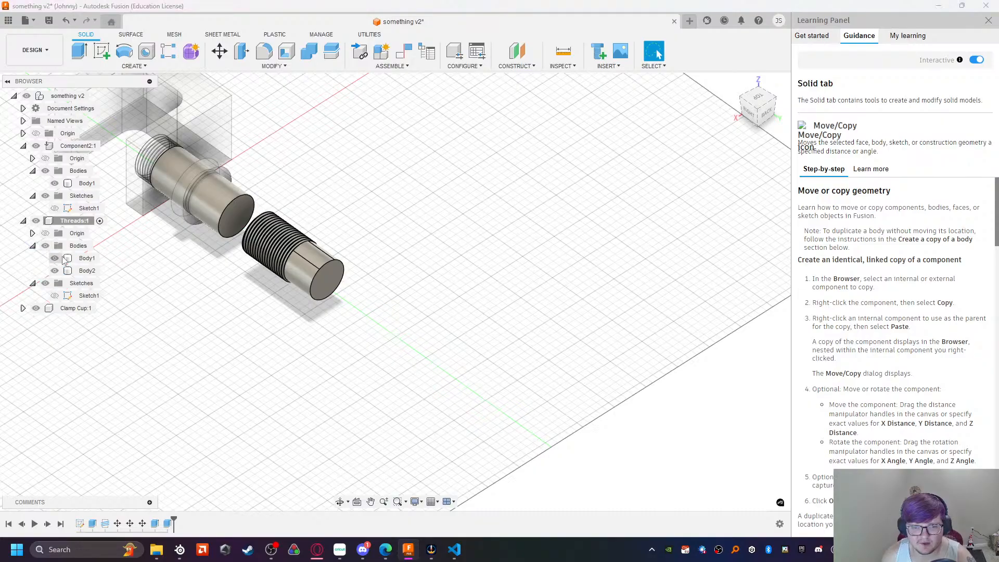
left_click(87, 270)
left_click(220, 50)
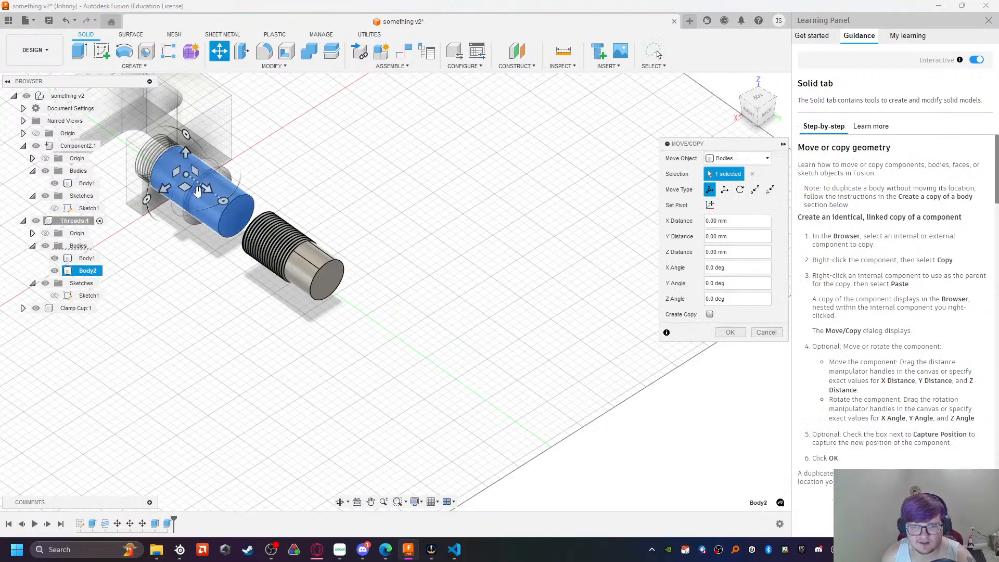
left_click_drag(207, 189, 288, 265)
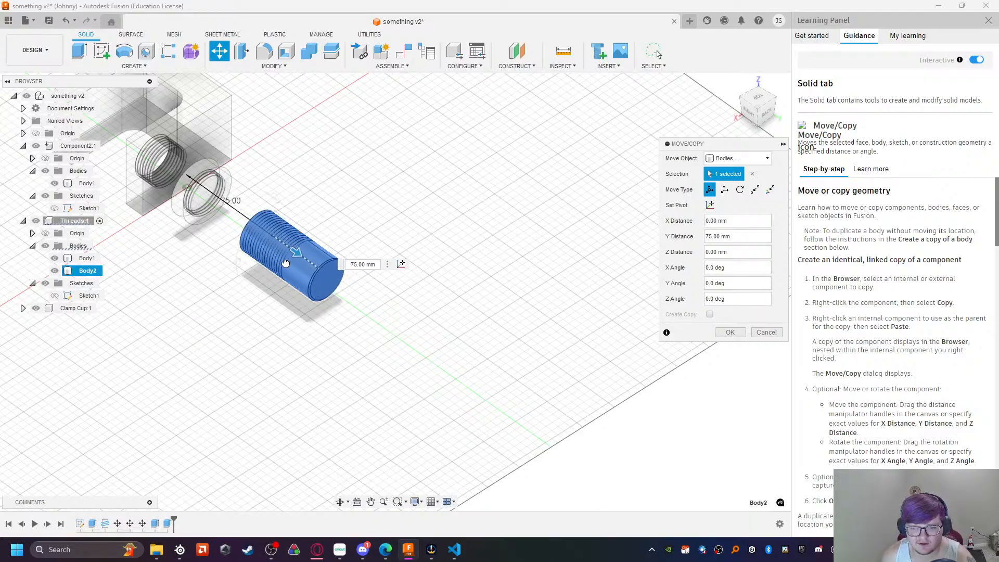
middle_click_drag(329, 346, 370, 346, "shift")
scroll(336, 179, "up", 3)
scroll(337, 181, "up", 6)
middle_click_drag(555, 413, 595, 428, "shift")
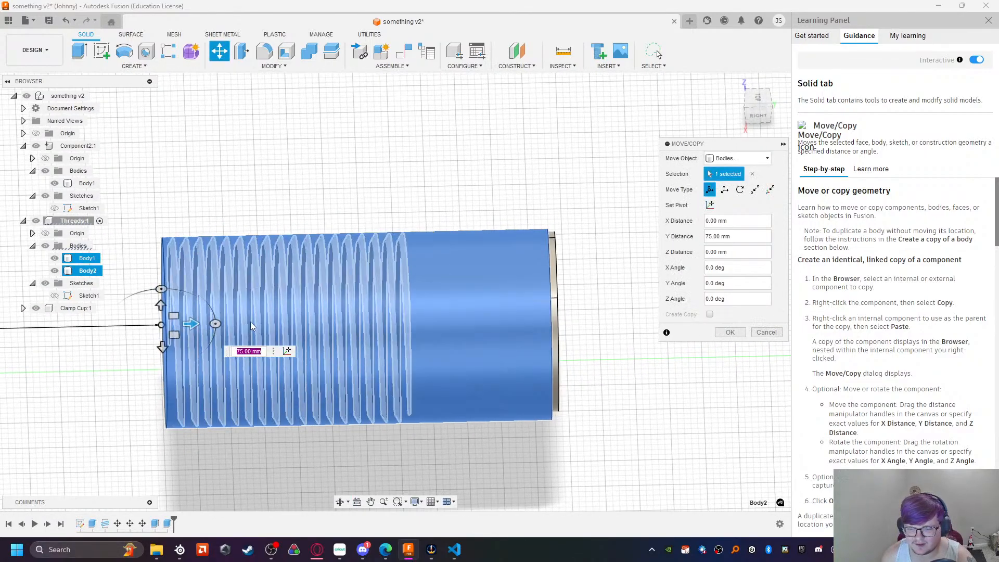
left_click_drag(192, 324, 259, 336)
scroll(206, 346, "down", 2)
scroll(206, 345, "down", 3)
middle_click_drag(250, 372, 310, 399, "shift")
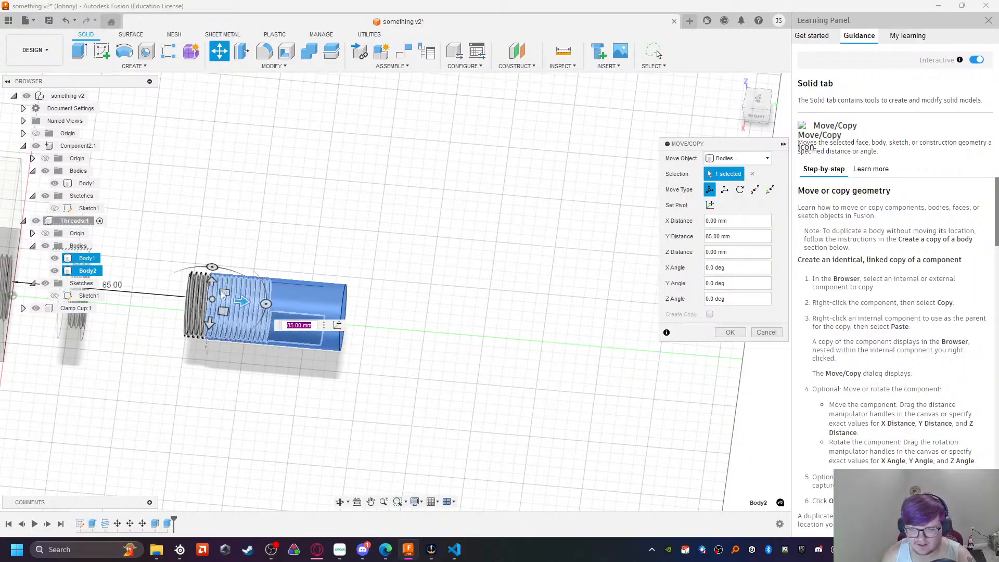
left_click(731, 332)
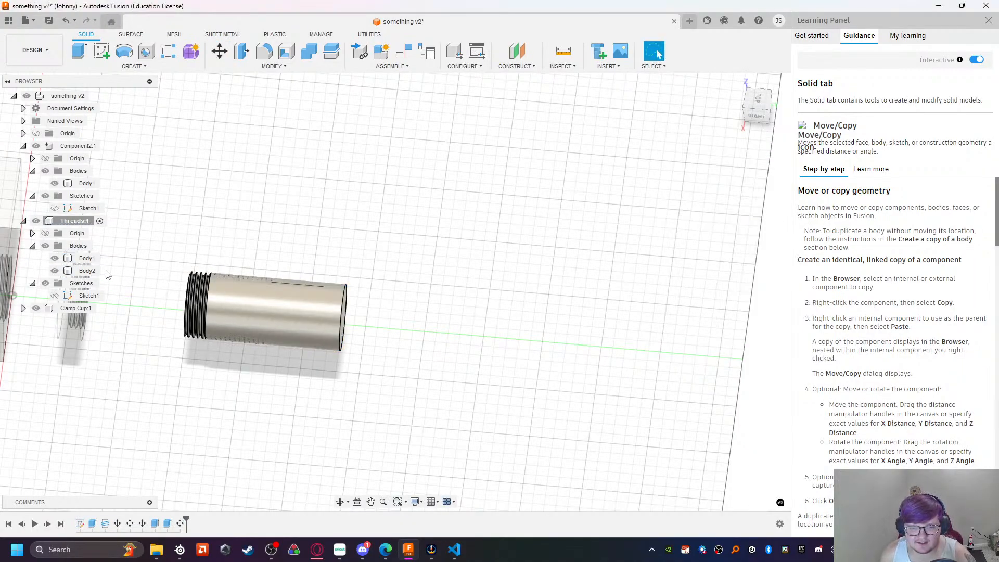
Step: Delete the old threaded rod body and the leftover extrusion body from the Threads component
left_click(80, 260)
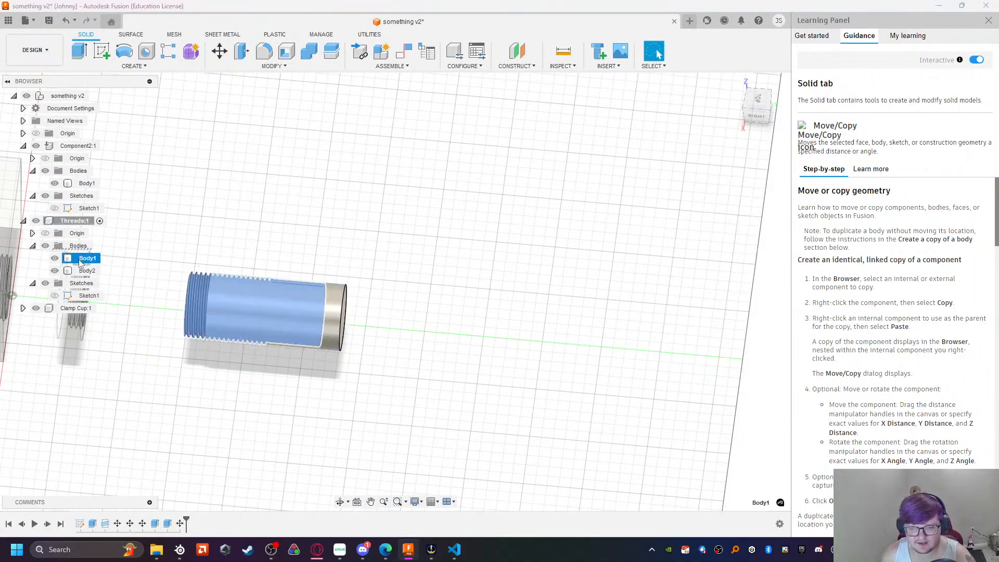
key("Delete")
key("Return")
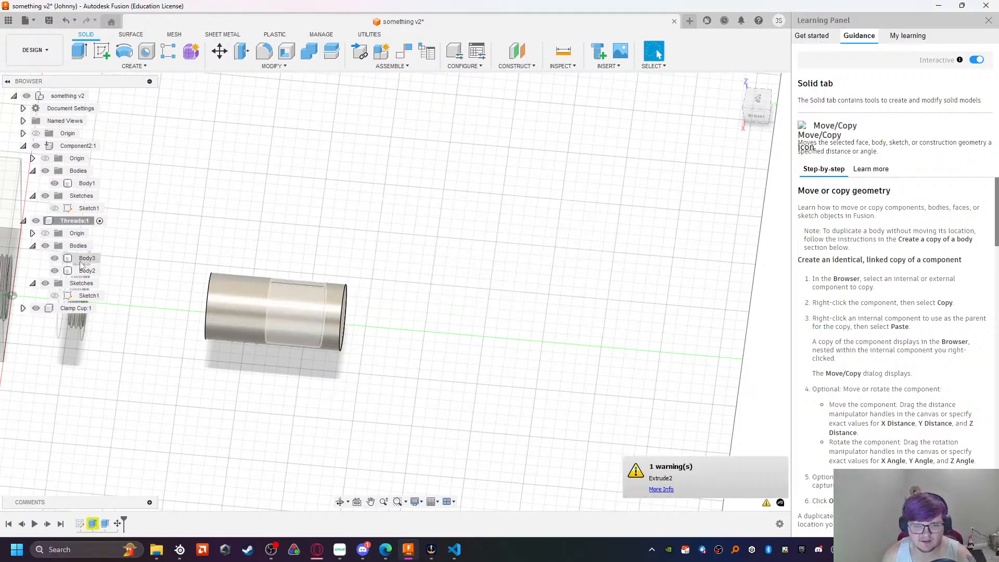
left_click(82, 259)
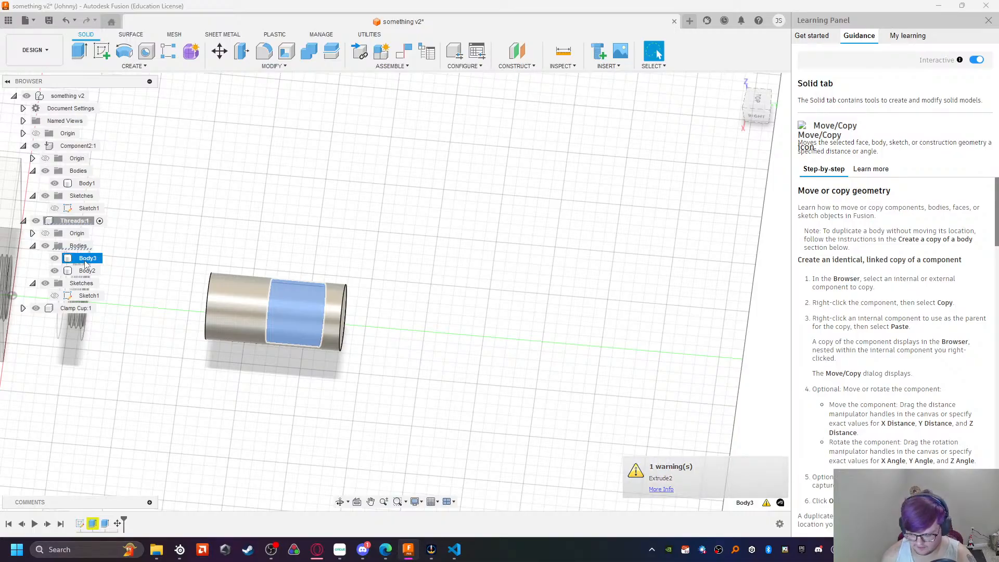
key("Delete")
Step: Add a modeled, full-length, right-hand M28x2 ISO Metric thread of class 6g to the smooth cylinder
left_click(85, 260)
mouse_move(292, 410)
middle_mouse_down("shift")
mouse_move(239, 395)
mouse_move(288, 409)
middle_mouse_up("shift")
middle_click_drag(156, 336, 319, 385)
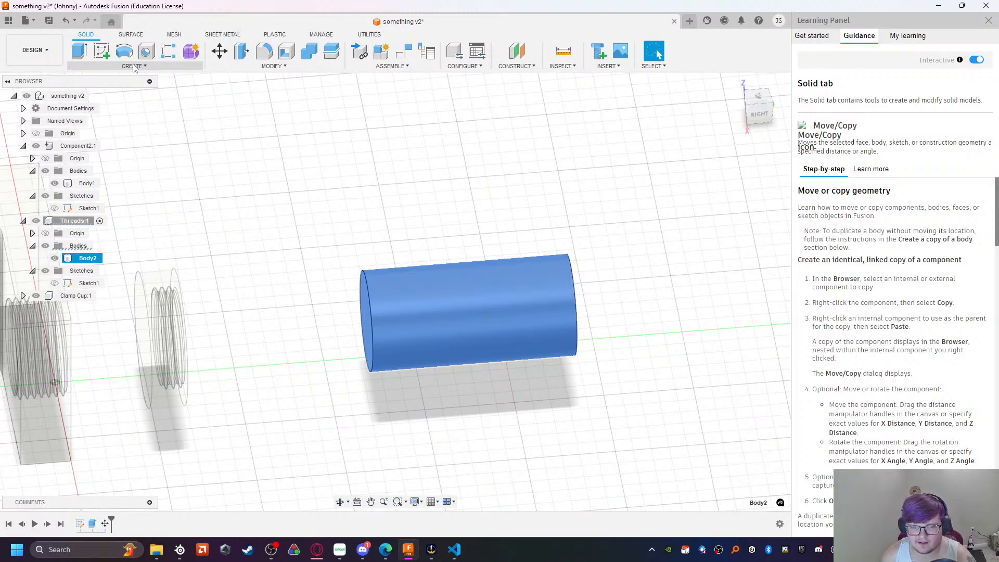
right_click(84, 256)
left_click(112, 445)
left_click(133, 62)
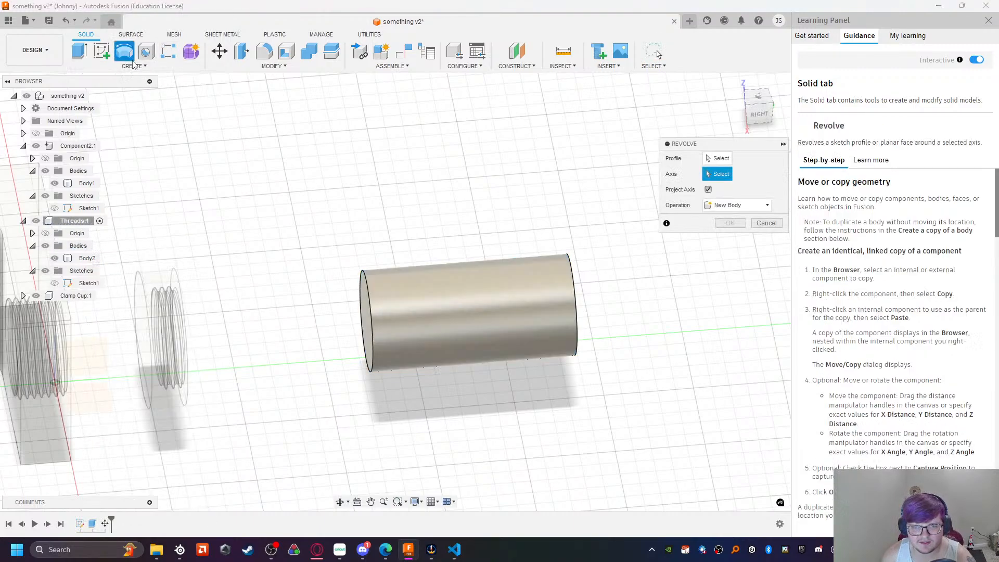
left_click(133, 68)
key("Escape")
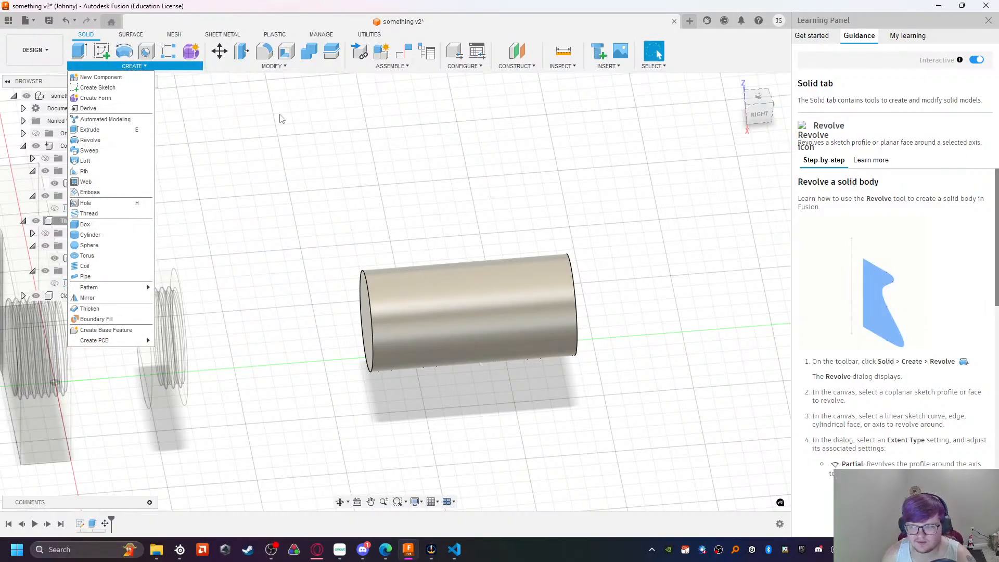
left_click(89, 213)
left_click(437, 332)
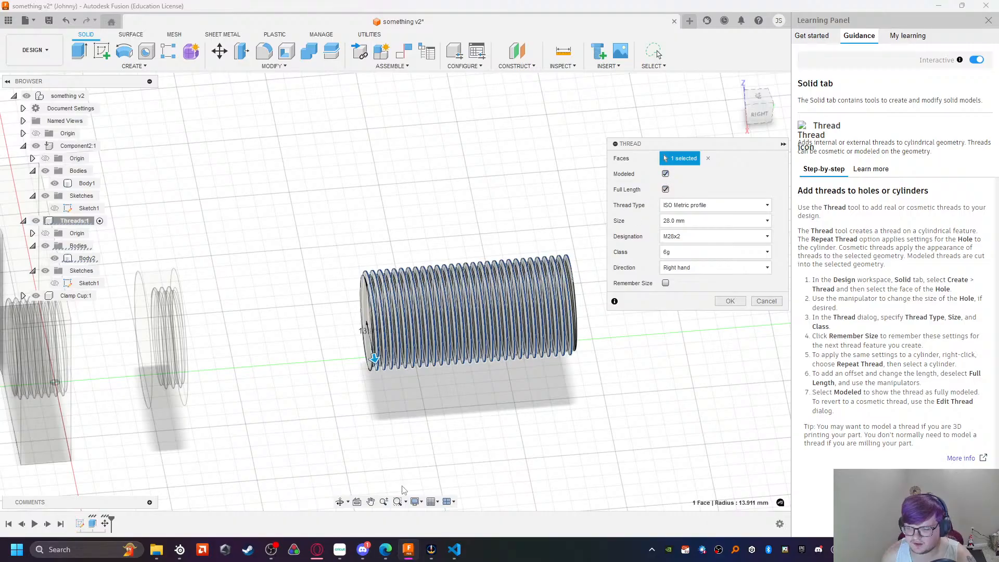
left_click(453, 550)
left_click(452, 550)
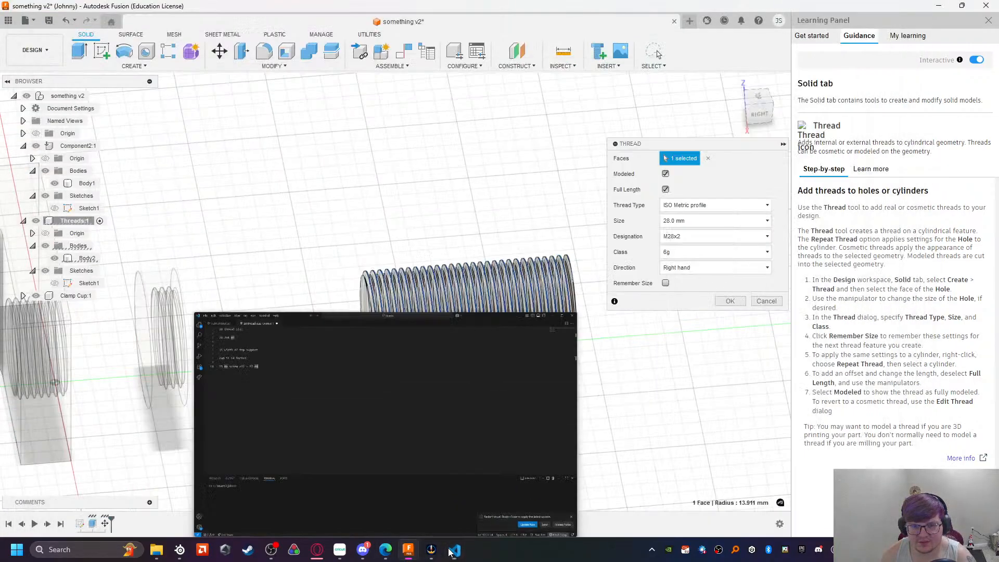
left_click(722, 302)
Step: Activate the Clamp Cup component and move it 60 mm in Y onto the end of the threaded rod
middle_click_drag(581, 393, 551, 386, "shift")
middle_click_drag(319, 334, 349, 343, "shift")
left_click(210, 326)
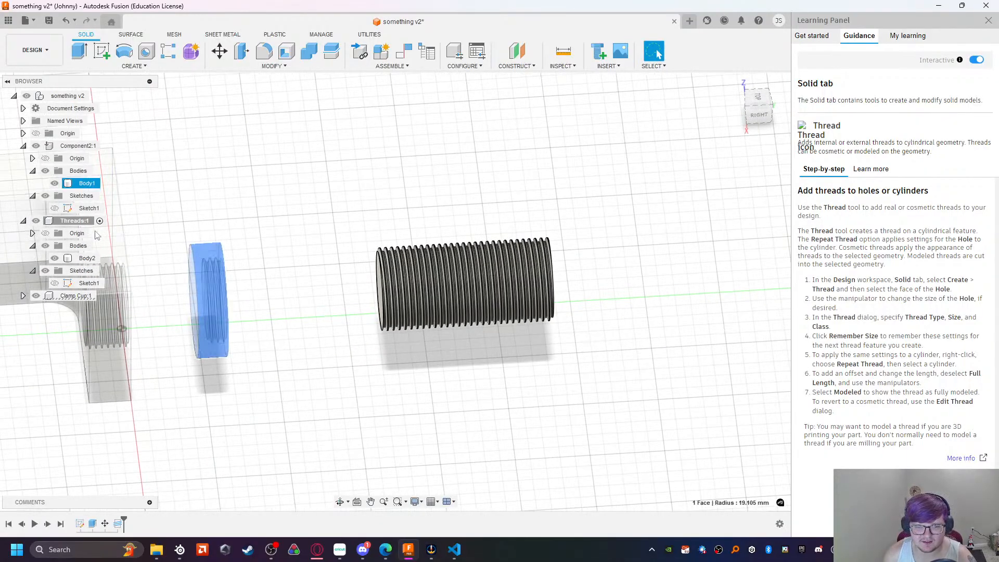
left_click(81, 296)
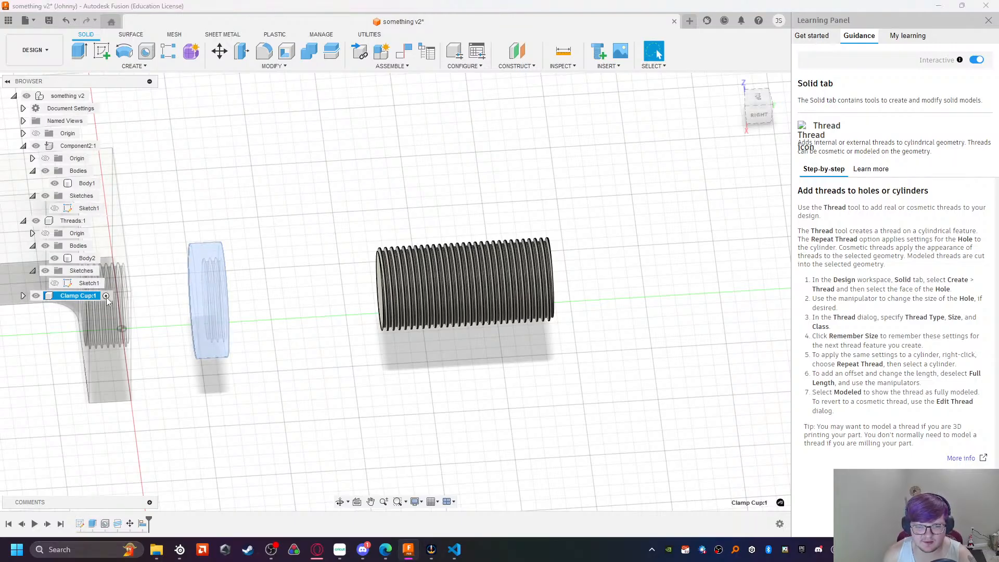
left_click(106, 296)
left_click(223, 55)
left_click_drag(261, 292, 419, 318)
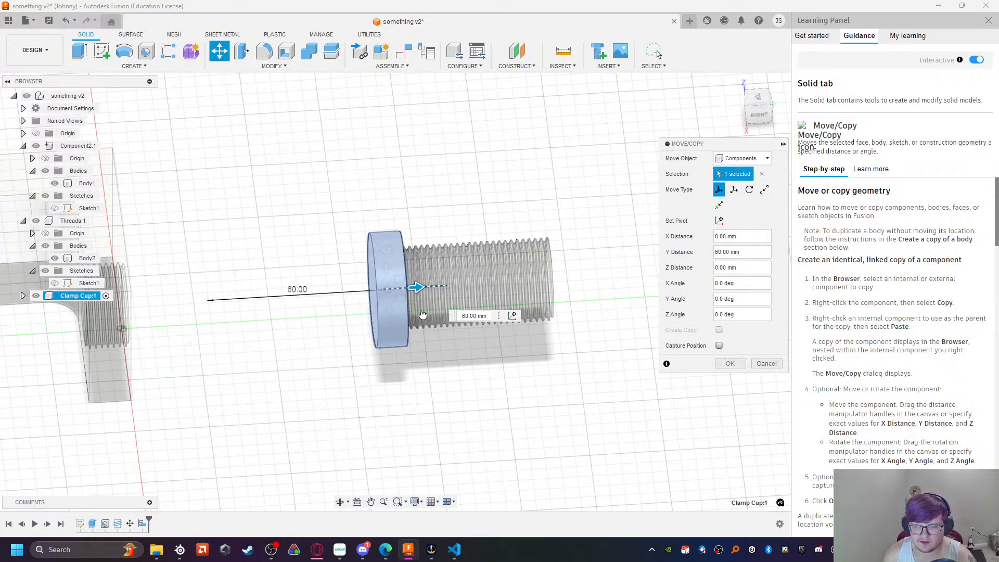
left_click(730, 363)
Step: Undo the clamp cup's move and activation, keeping the thread on the rod
scroll(461, 385, "up", 6)
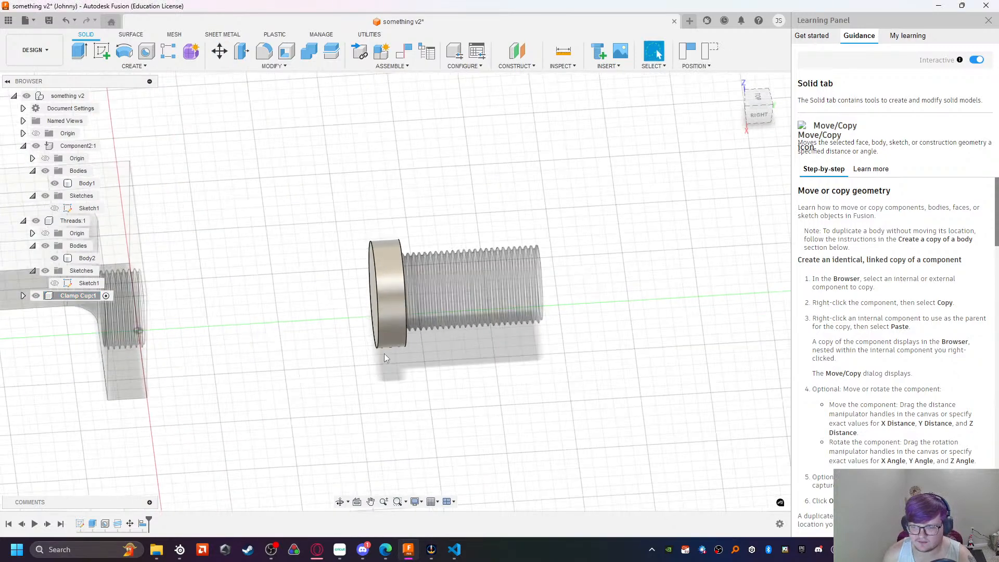
mouse_move(461, 385)
middle_mouse_down("shift")
mouse_move(426, 377)
mouse_move(470, 387)
middle_mouse_up("shift")
left_click(398, 304)
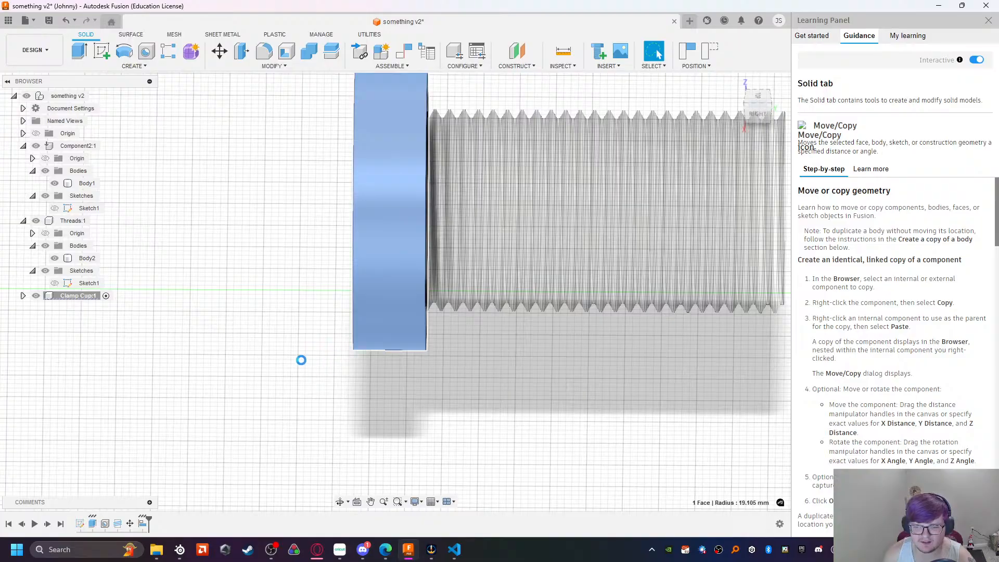
key("ctrl+z")
key("ctrl+z")
key("ctrl+z")
scroll(307, 357, "down", 2)
scroll(307, 359, "up", 3)
scroll(309, 357, "down", 5)
key("ctrl+y")
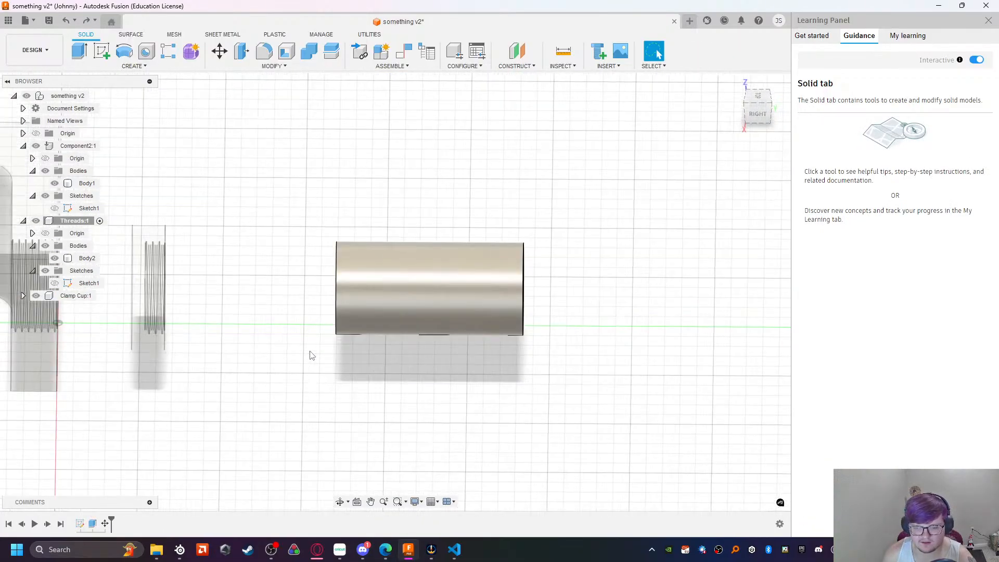
Step: Align the inner face of the clamp cup with the near end face of the threaded rod
middle_click_drag(234, 341, 168, 302, "shift")
left_click(174, 301)
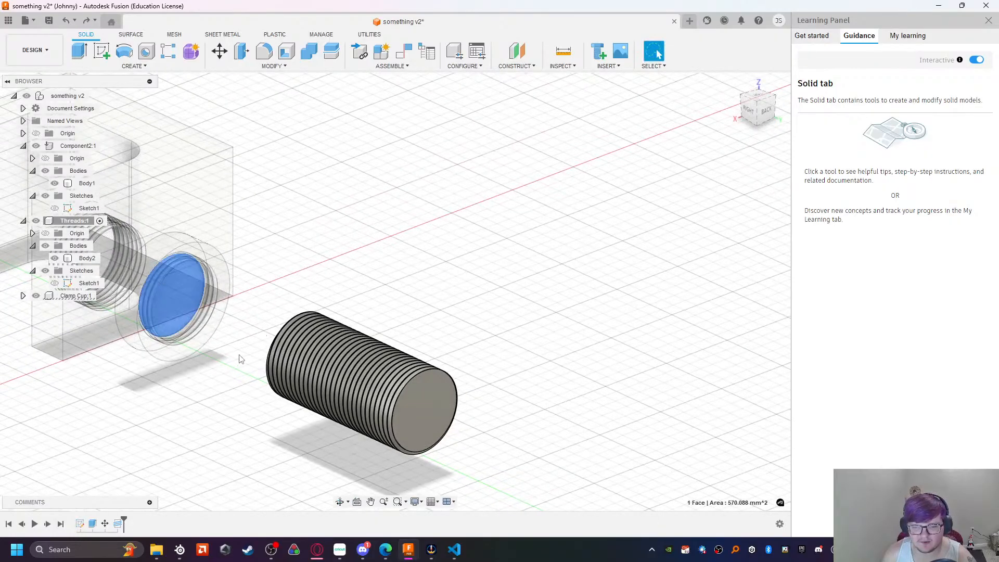
middle_click_drag(242, 359, 357, 330, "shift")
left_click(395, 291, "ctrl")
right_click(396, 292)
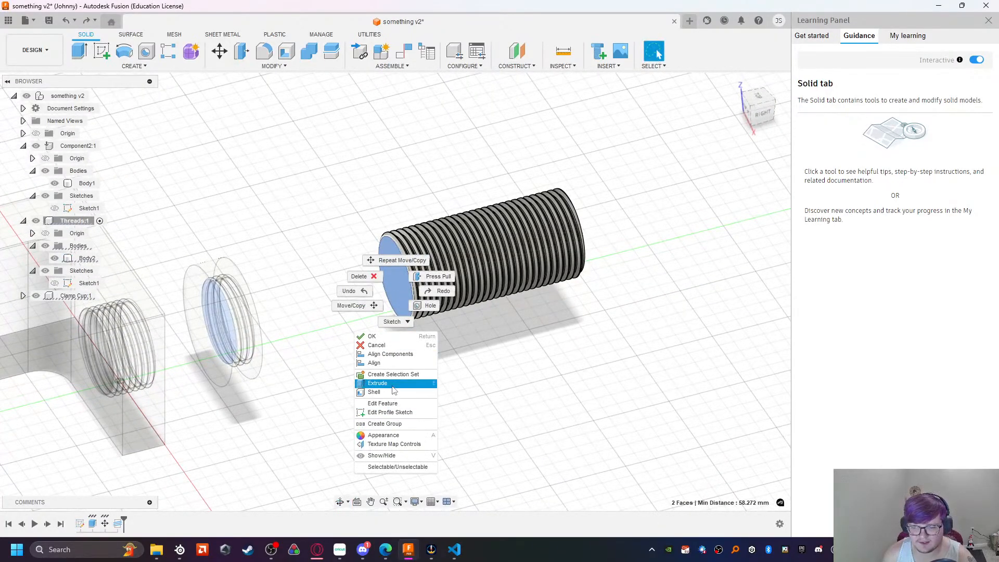
left_click(393, 362)
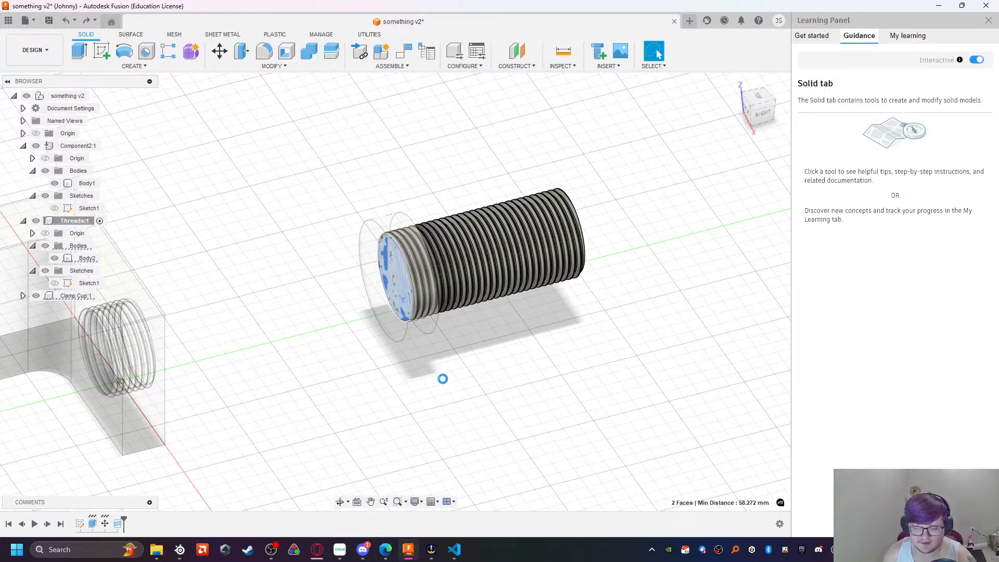
middle_click_drag(319, 354, 391, 309, "shift")
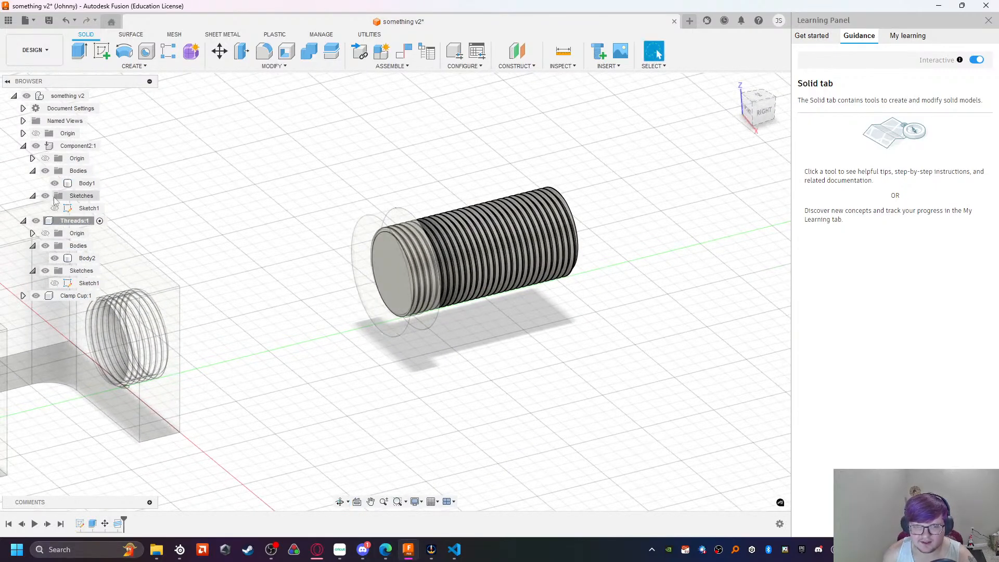
Step: Activate the top-level assembly and align the clamp cup's closed outer face with the inner face of the frame's unthreaded jaw
left_click(100, 96)
middle_click_drag(391, 366, 381, 310, "shift")
left_click(382, 307)
mouse_move(327, 390)
middle_mouse_down("shift")
mouse_move(217, 290)
mouse_move(167, 312)
mouse_move(334, 307)
middle_mouse_up("shift")
left_click(98, 208)
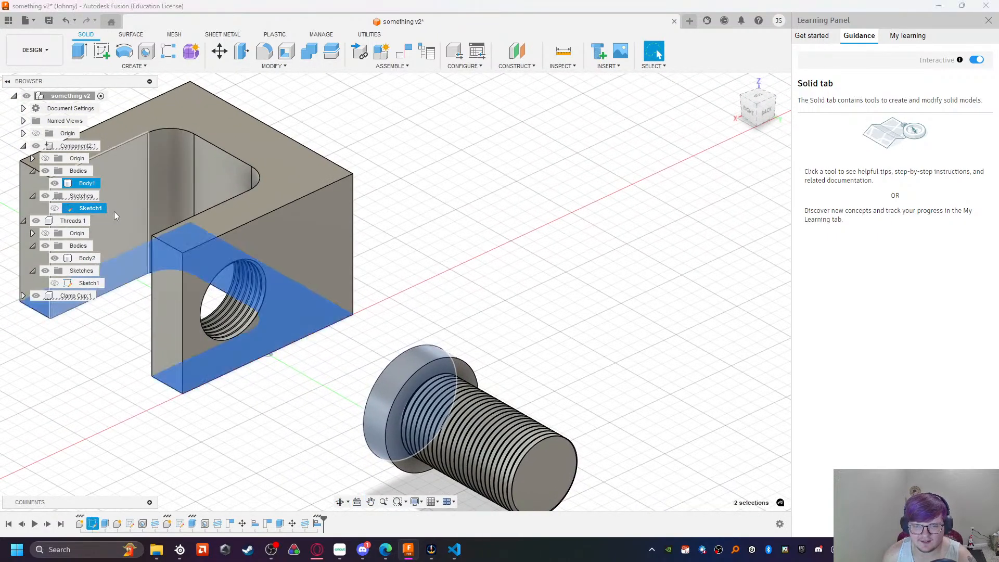
left_click(252, 403)
middle_click_drag(306, 433, 415, 422, "shift")
left_click(459, 308)
mouse_move(472, 396)
middle_mouse_down()
mouse_move(330, 430)
mouse_move(161, 345)
mouse_move(252, 376)
mouse_move(218, 342)
mouse_move(358, 351)
middle_mouse_up()
left_click(142, 243, "ctrl")
right_click(141, 242)
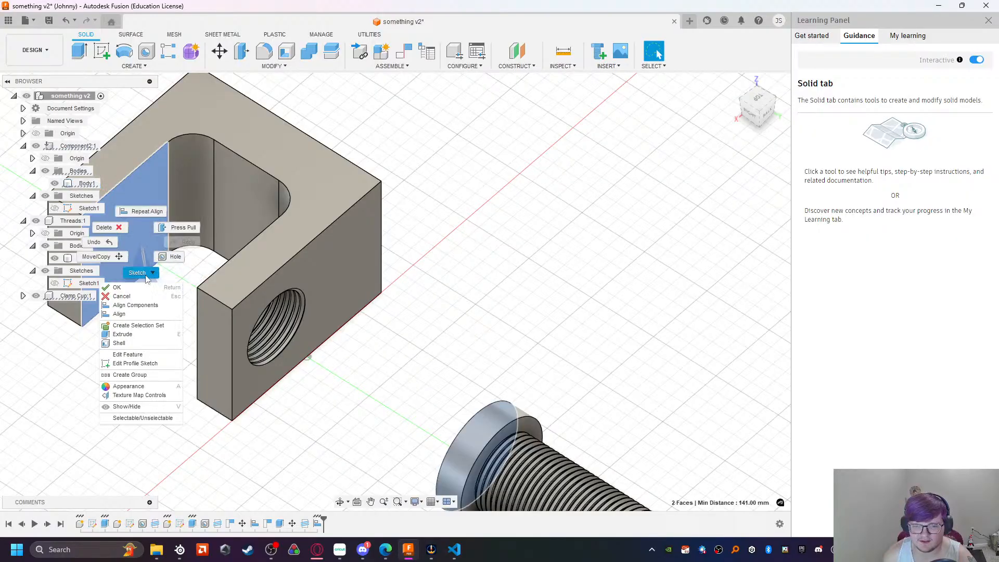
left_click(127, 316)
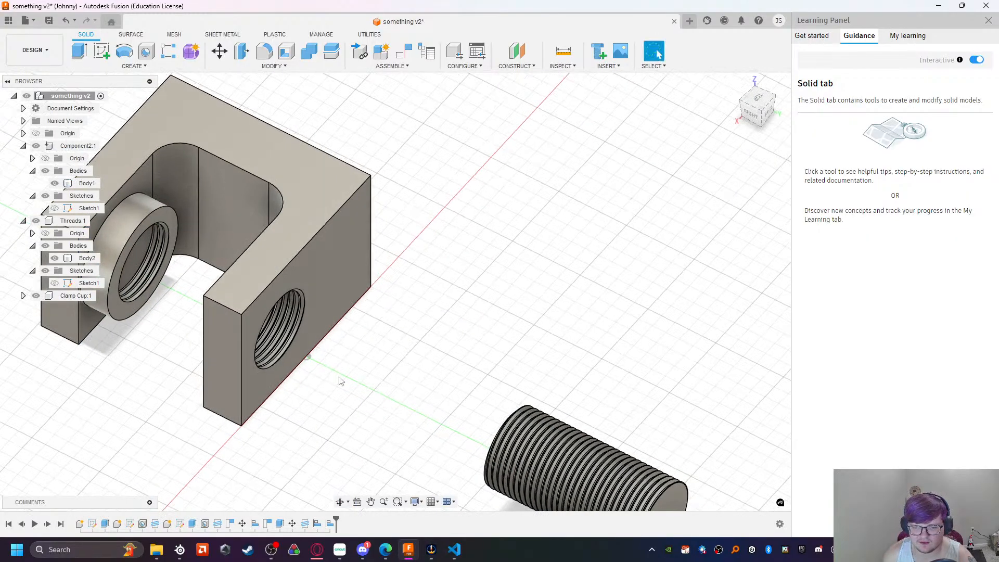
Step: Try to align the rod and cup by picking the cup's inner face before the rod's end face, and undo it
left_click(136, 264)
middle_click_drag(135, 264, 529, 243, "shift")
left_click(531, 221, "ctrl")
right_click(532, 221)
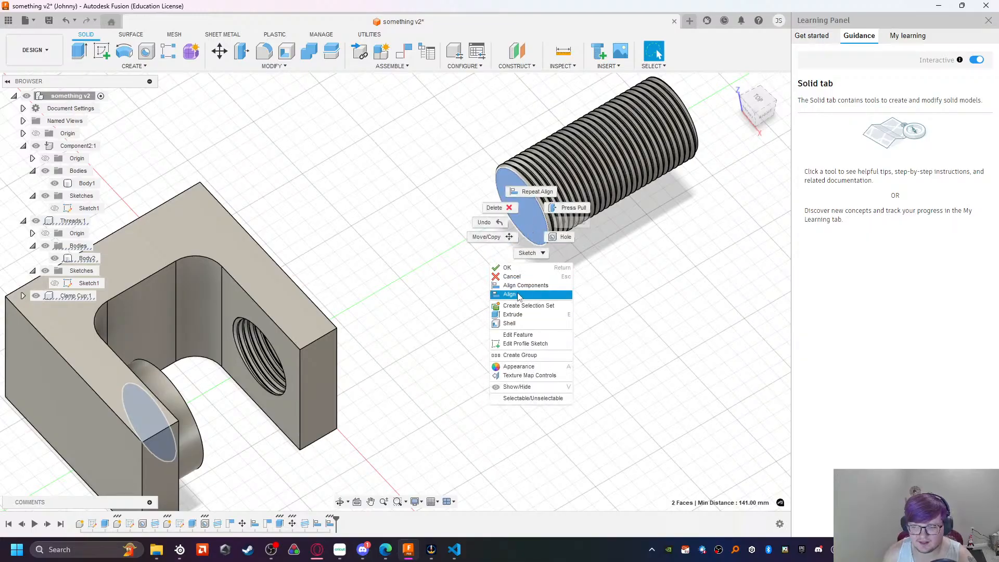
left_click(518, 296)
key("ctrl+z")
Step: Align the threaded rod's near end face with the inner face of the clamp cup, picking the rod first
left_click(534, 231)
middle_click_drag(534, 227, 236, 161, "shift")
middle_click_drag(198, 130, 269, 265, "shift")
left_click(225, 217, "ctrl")
right_click(226, 217)
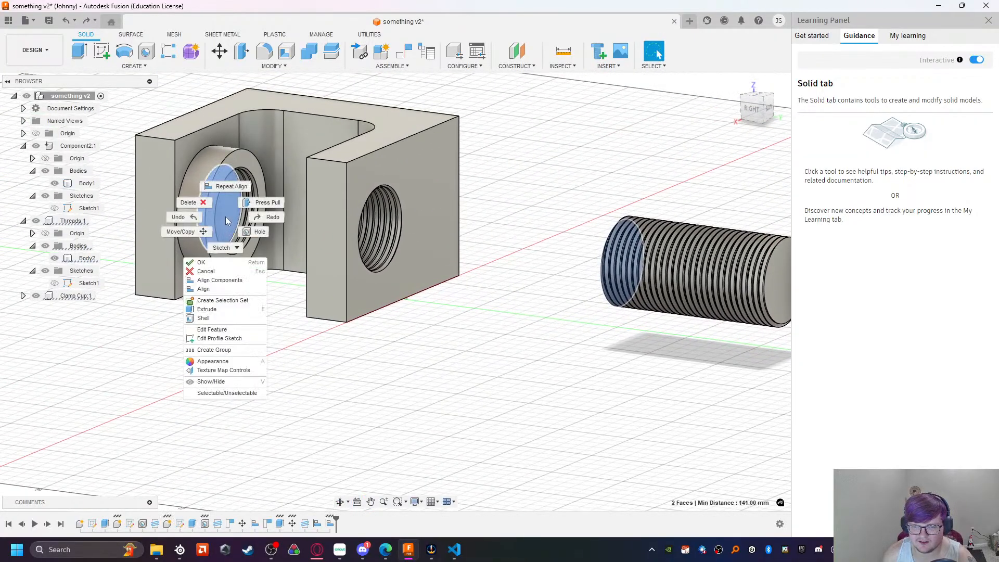
left_click(217, 288)
middle_click_drag(263, 321, 294, 339, "shift")
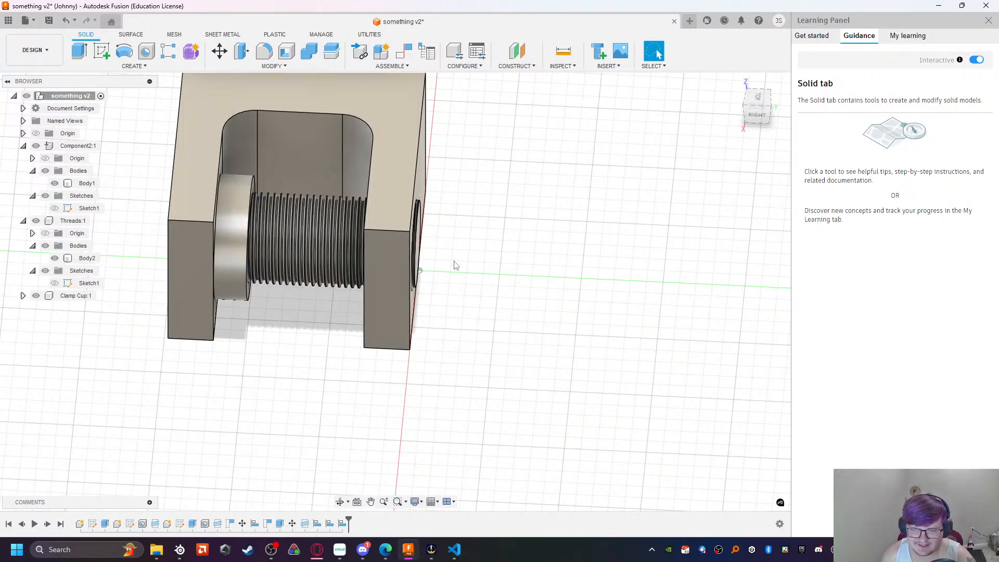
Step: Inspect the seated rod's length and check the screw-length calculation in the Visual Studio Code notes
left_click(418, 276)
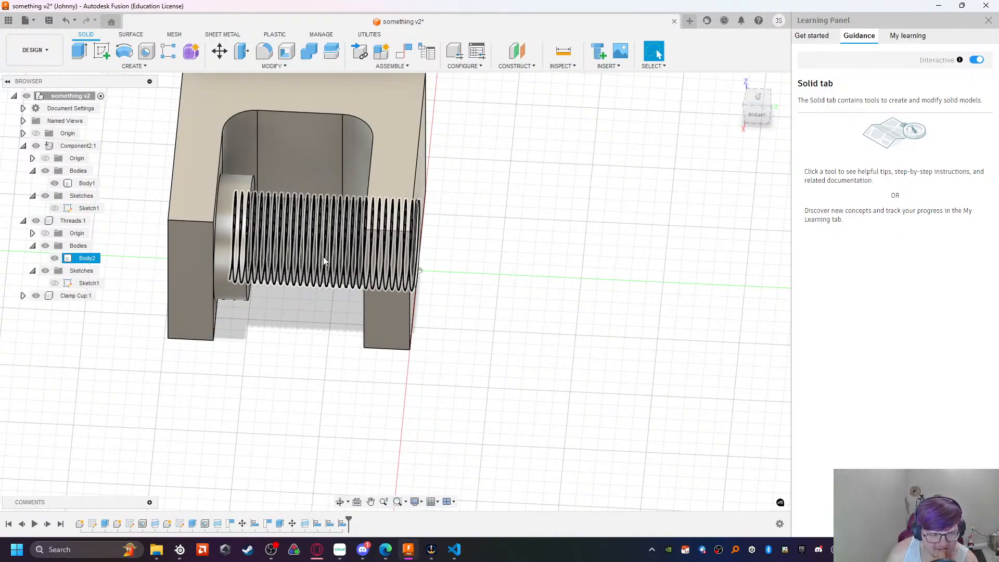
left_click(329, 279)
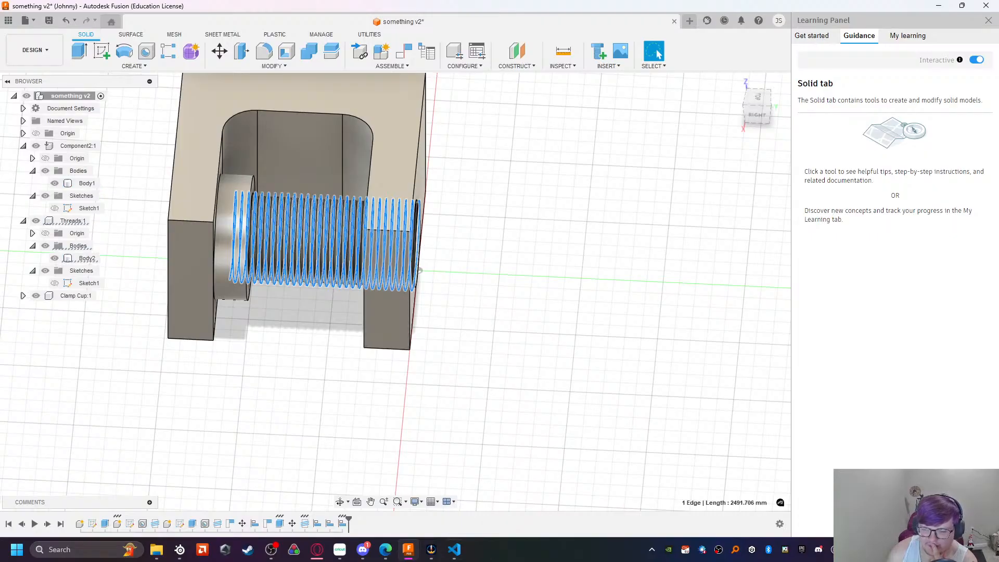
left_click(454, 548)
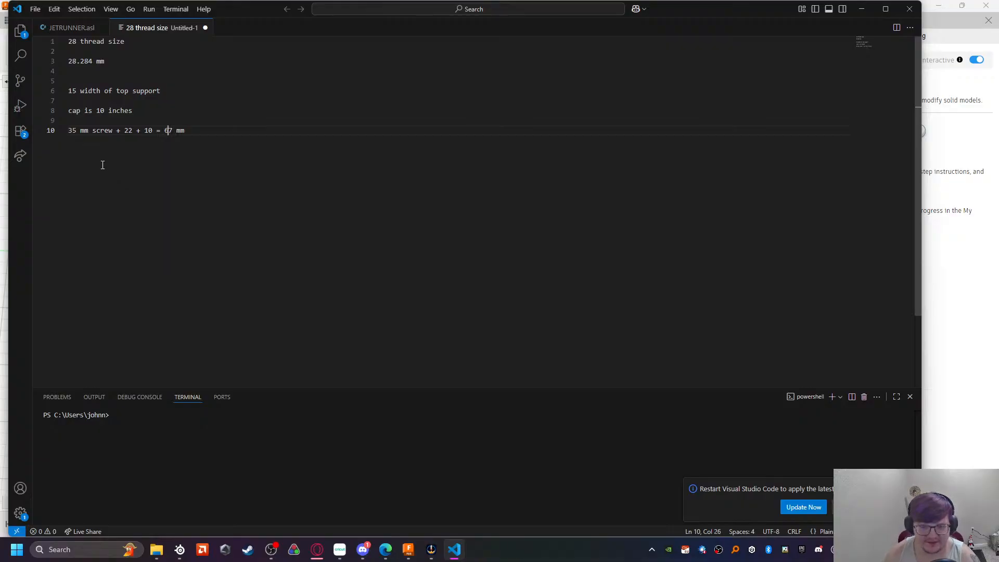
left_click(454, 548)
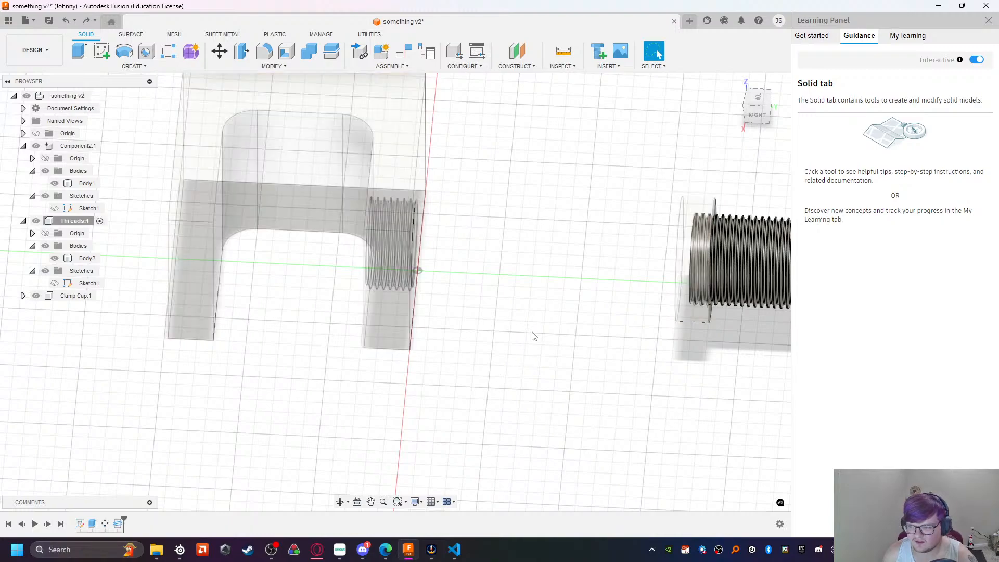
Step: Undo the alignments and the rod's thread, and extrude the smooth cylinder's far end face by 10 mm
middle_click_drag(592, 299, 498, 342)
left_click(542, 271)
key("e")
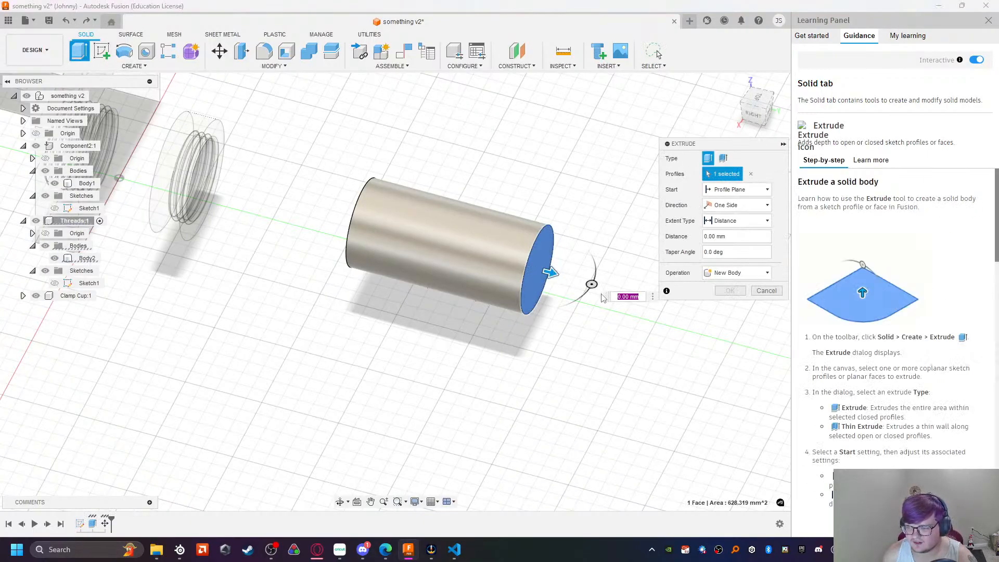
type("10")
key("Return")
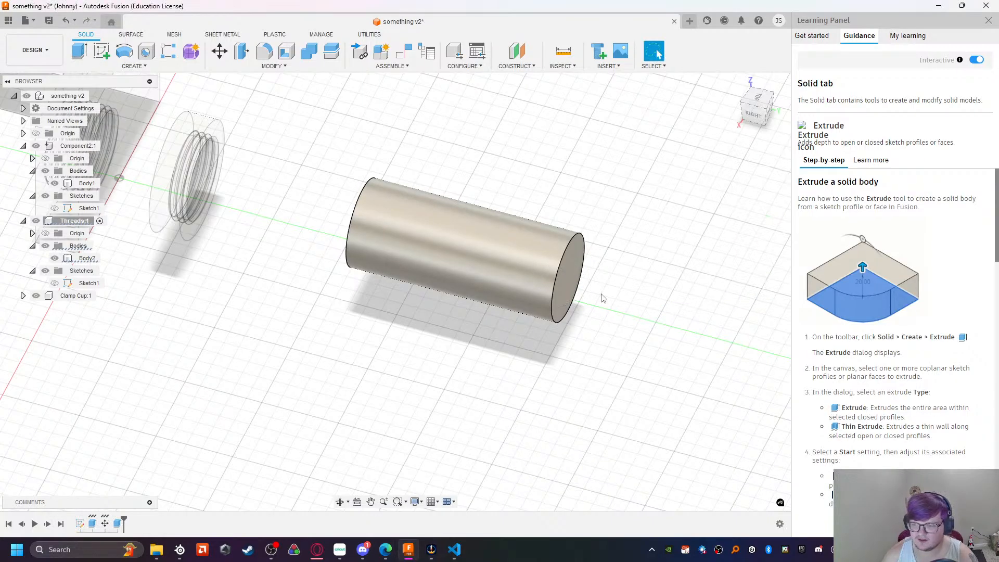
Step: Add a modeled, full-length, right-hand M28x2 ISO Metric thread of class 6g to the lengthened cylinder
left_click(439, 217)
left_click(134, 65)
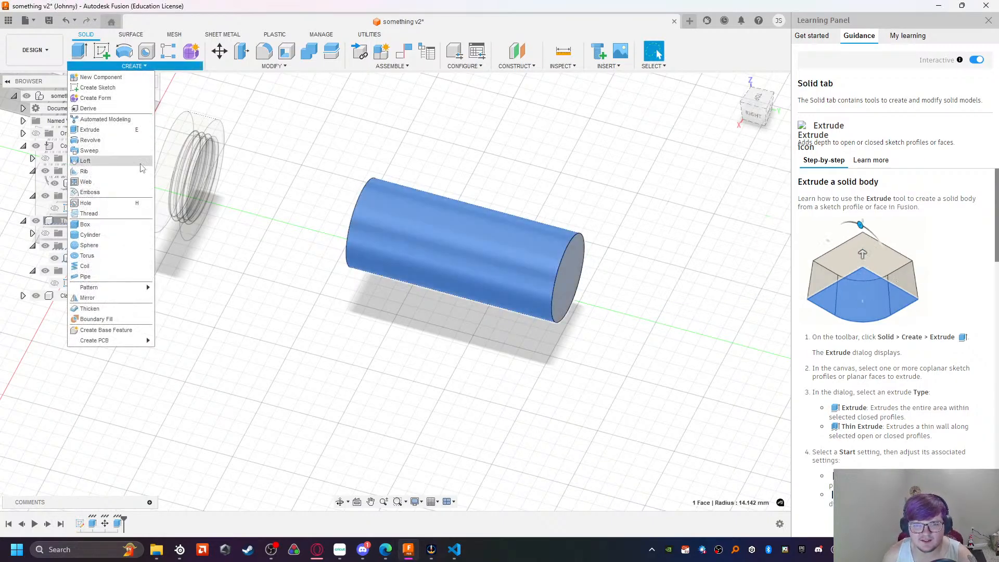
left_click(99, 213)
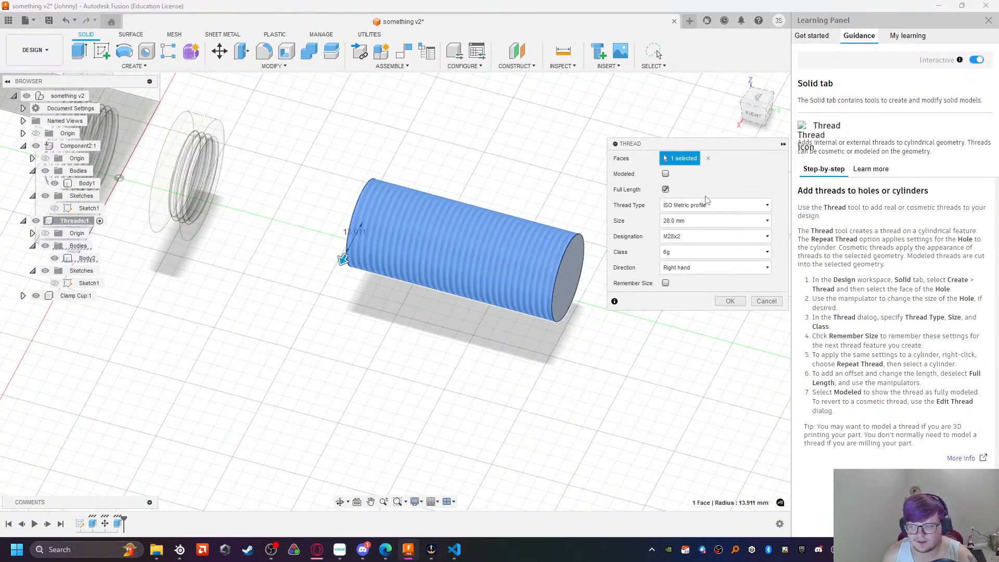
left_click(666, 175)
left_click(743, 300)
middle_click_drag(448, 307, 621, 301, "shift")
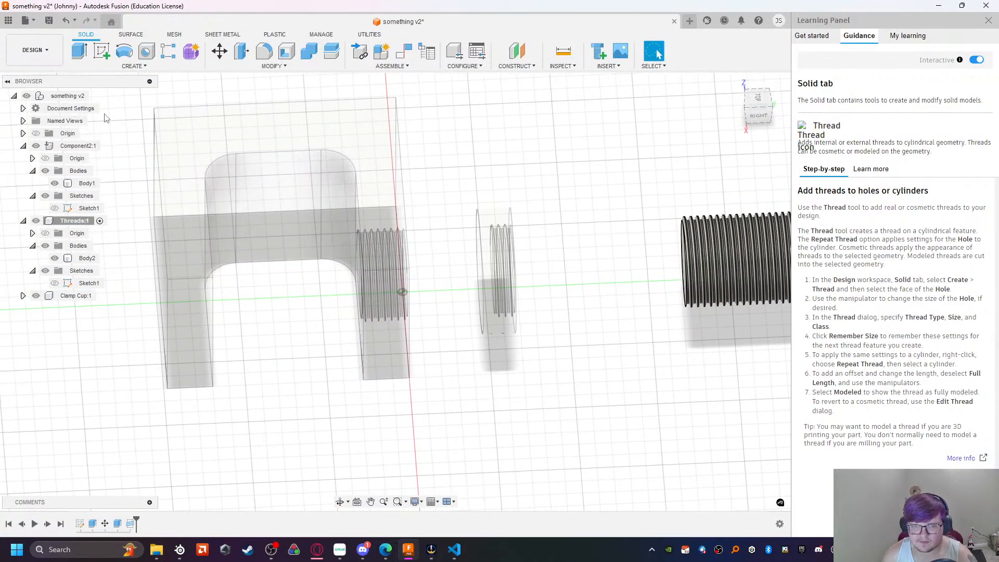
Step: Activate the top-level assembly and align the cup's closed outer face with the inner face of the unthreaded jaw
left_click(100, 96)
middle_click_drag(416, 351, 503, 310, "shift")
left_click(503, 291)
middle_click_drag(518, 367, 377, 318, "shift")
left_click(326, 226)
right_click(326, 226)
left_click(327, 295)
Step: Align the lengthened rod's near end face with the clamp cup's inner face so it passes through the threaded jaw
middle_click_drag(626, 330, 457, 281, "shift")
left_click(660, 255)
middle_click_drag(644, 258, 264, 158, "shift")
left_click(265, 159, "ctrl")
right_click(266, 161)
left_click(253, 235)
middle_click_drag(395, 308, 484, 344, "shift")
Step: Try to move the clamp cup's cylindrical outer face 90 mm in Z, and undo it
left_click(261, 214)
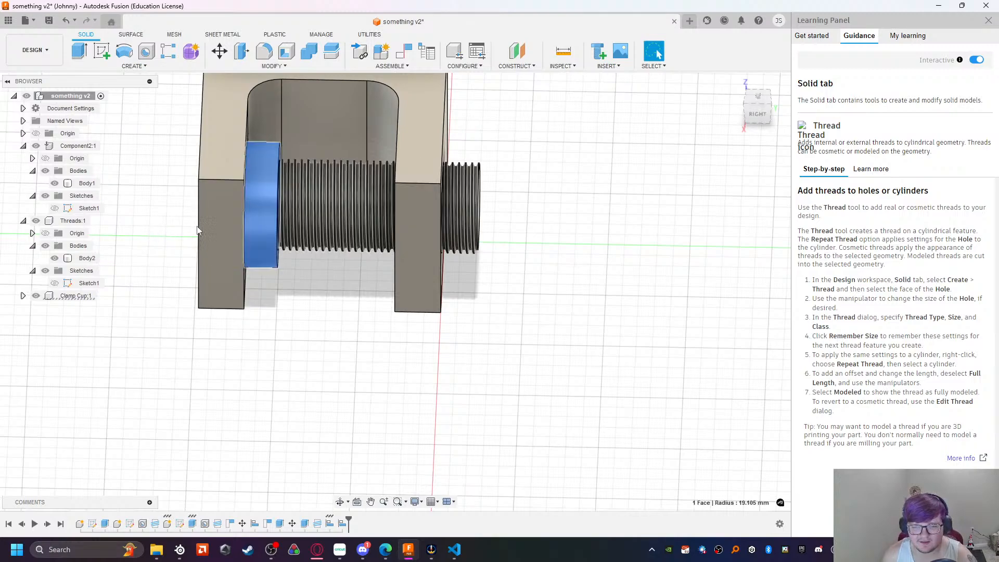
left_click(219, 50)
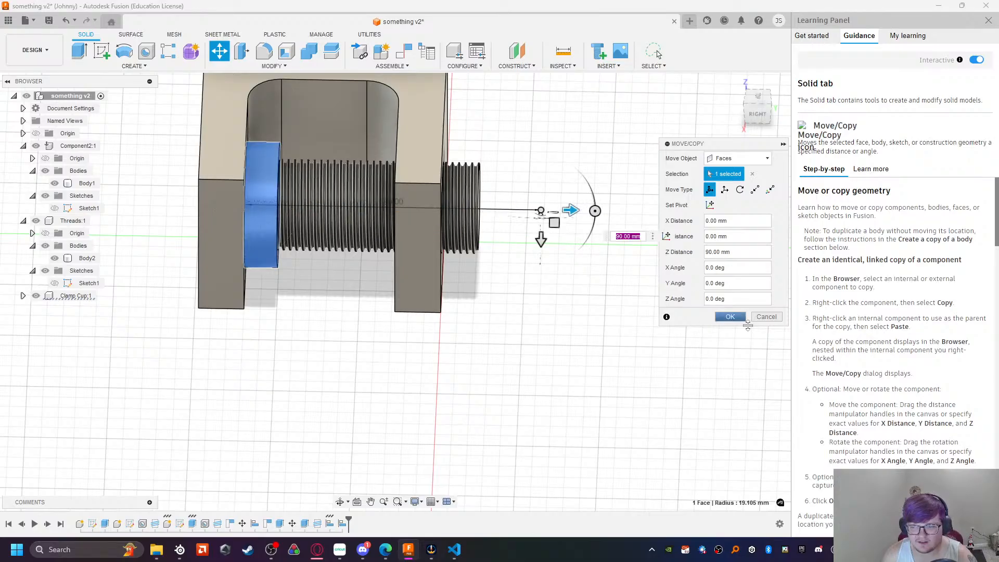
key("Return")
key("ctrl+z")
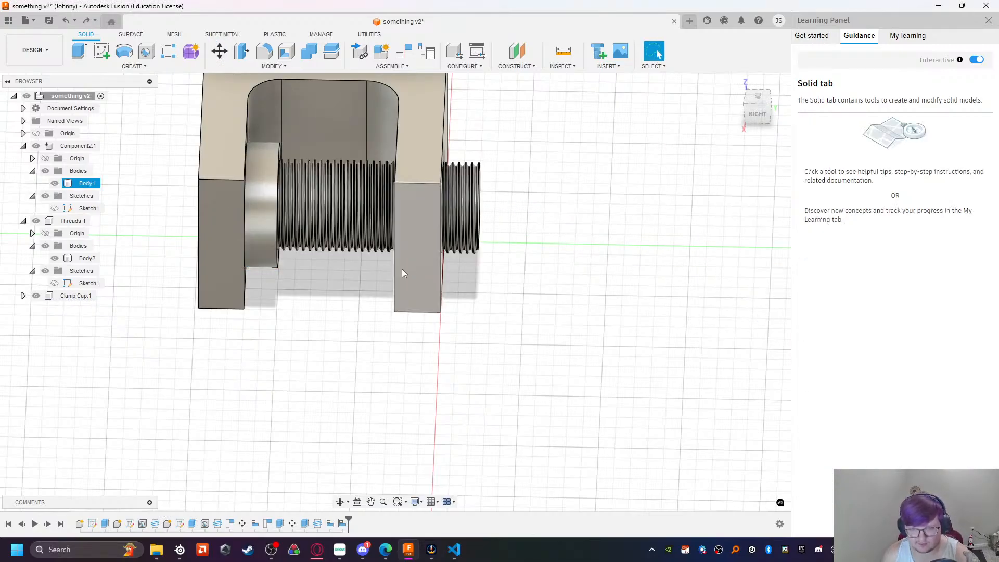
Step: Paste a copy of the Clamp Cup component, move it 95 mm in Y and rotate it -180 degrees about Z
left_click(76, 296)
key("ctrl+c")
key("ctrl+v")
left_click_drag(295, 210, 601, 212)
middle_click_drag(601, 211, 585, 241, "shift")
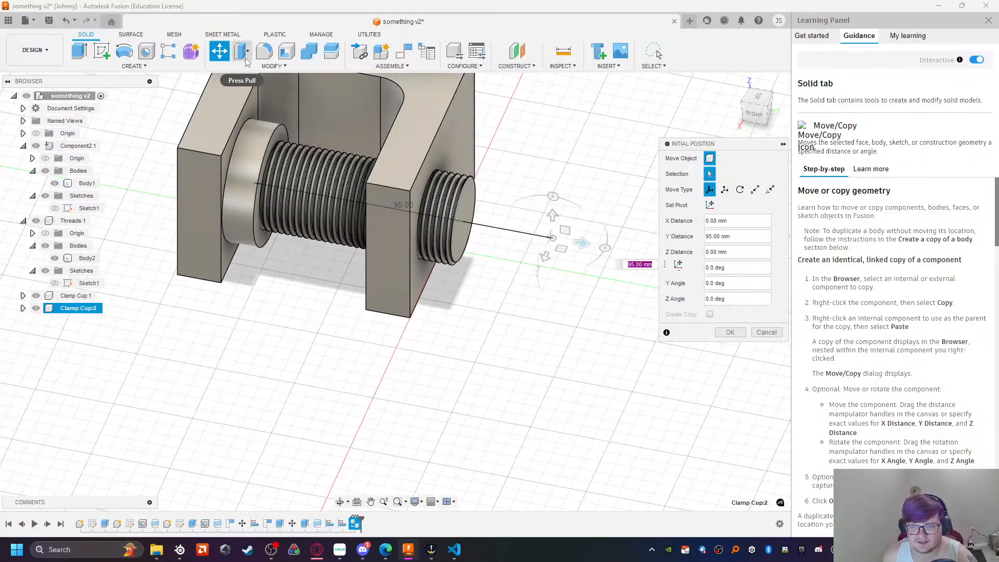
left_click_drag(604, 249, 502, 228)
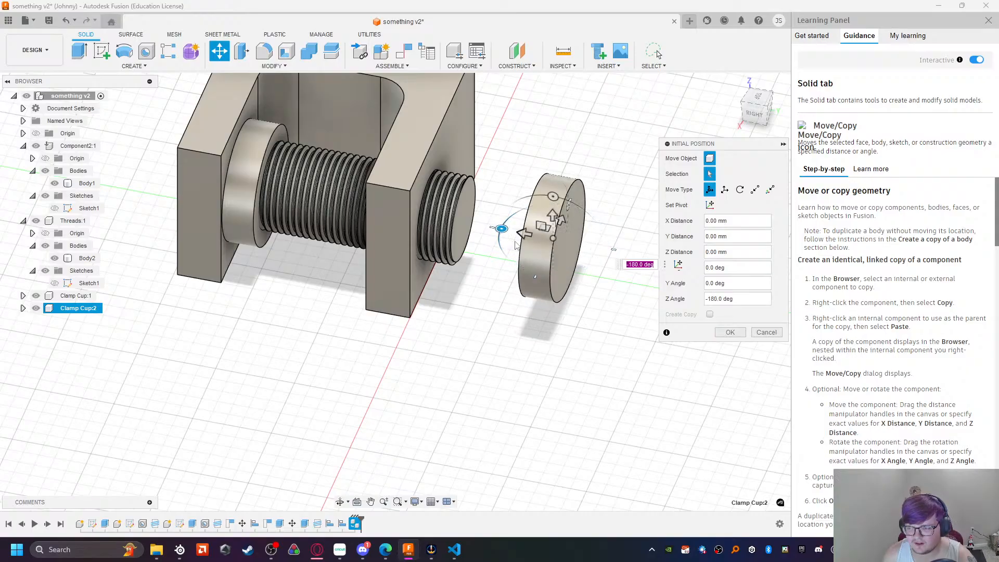
left_click(731, 333)
Step: Try to align the copied cup's inner face with the rod's protruding end face, and undo it
middle_click_drag(537, 352, 588, 343, "shift")
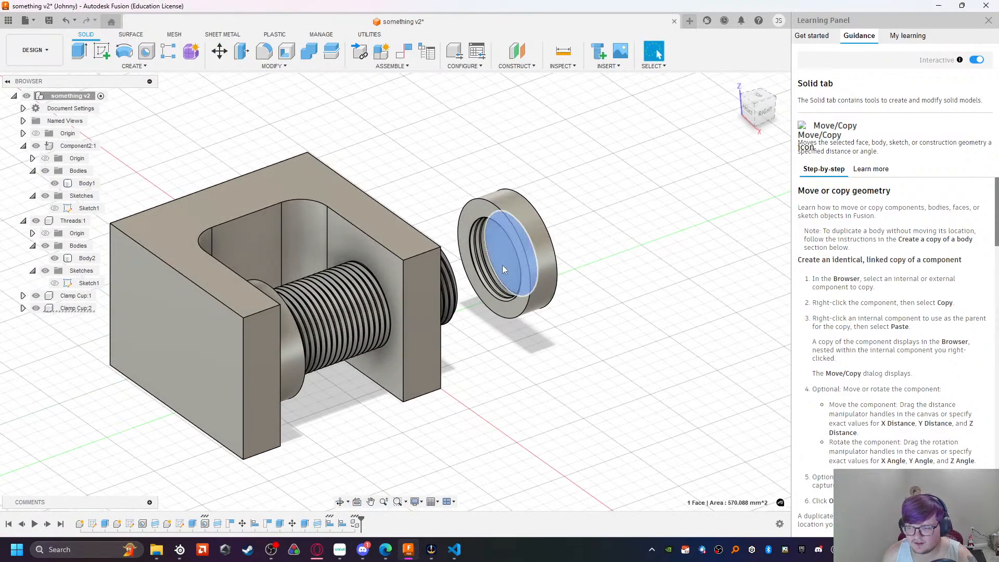
middle_click_drag(503, 266, 499, 363, "shift")
left_click(364, 300, "shift")
right_click(363, 302)
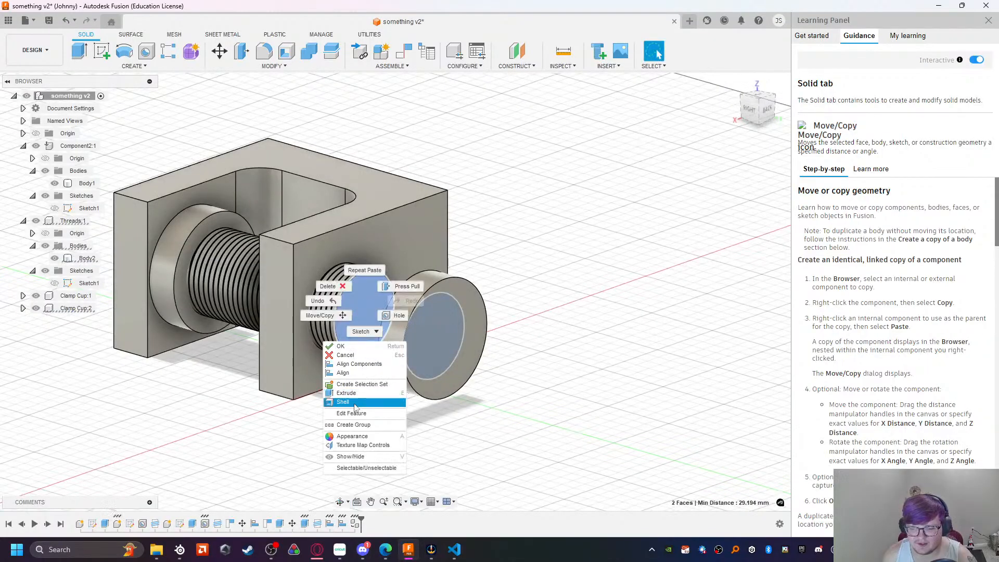
left_click(358, 373)
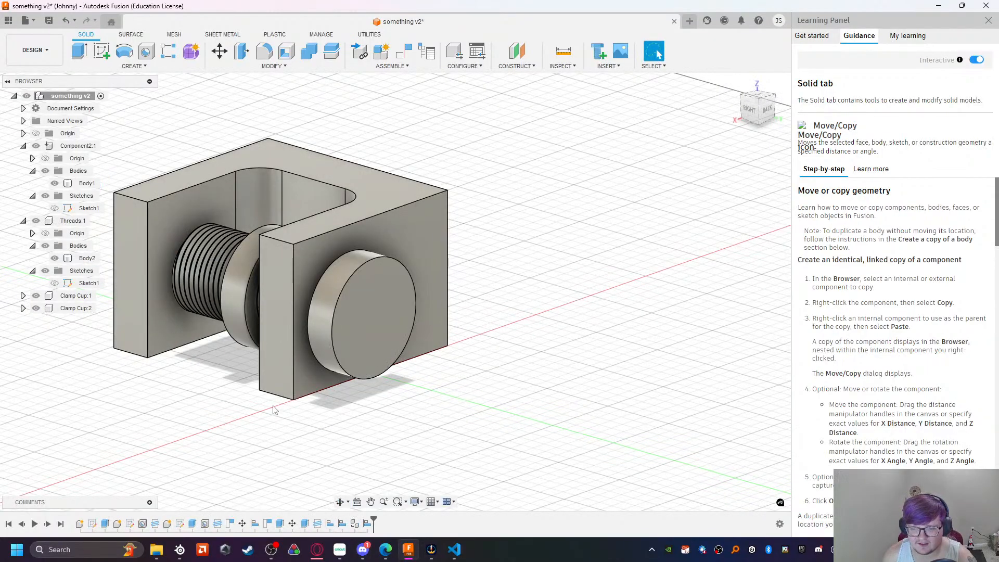
key("ctrl+z")
Step: Retry the alignment between the copied cup and the rod's protruding end, again picking the cup first, and undo it
middle_click_drag(284, 411, 310, 431, "shift")
mouse_move(322, 371)
middle_mouse_down("shift")
mouse_move(339, 378)
mouse_move(307, 380)
middle_mouse_up("shift")
left_click(226, 302)
middle_click_drag(187, 370, 316, 322, "shift")
left_click(245, 303)
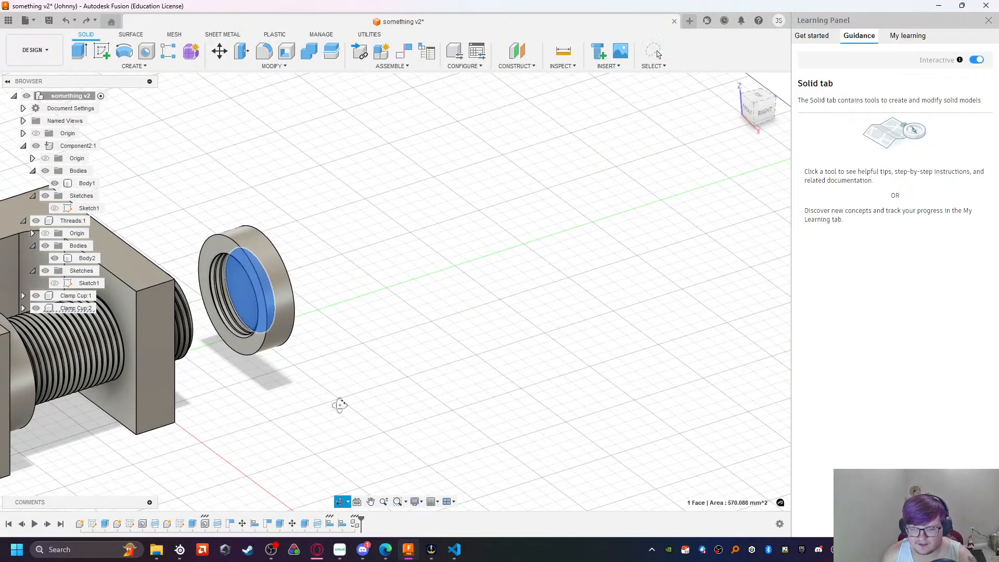
middle_click_drag(339, 405, 277, 410, "shift")
middle_click_drag(460, 359, 228, 359)
left_click(565, 291, "ctrl")
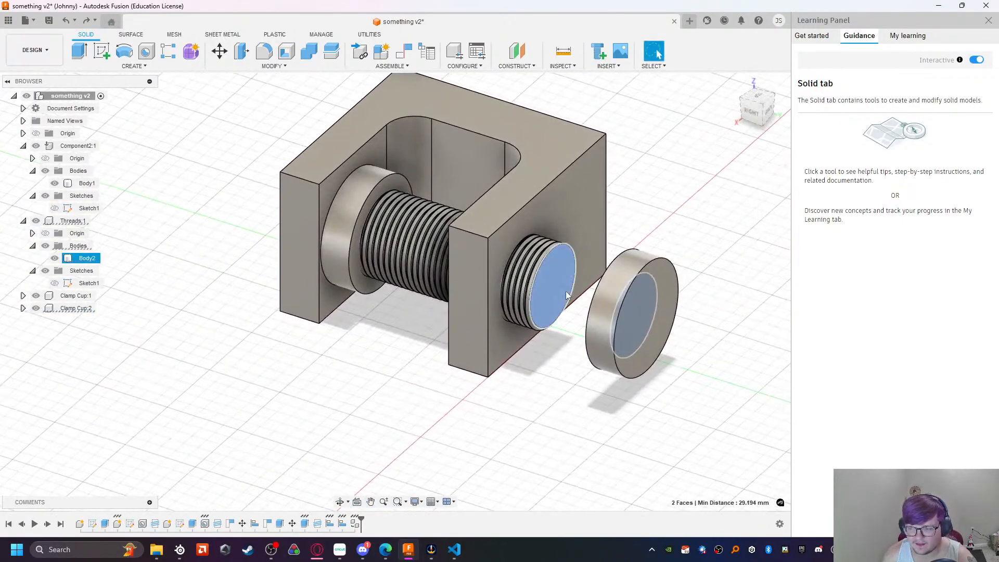
right_click(565, 291)
left_click(548, 363)
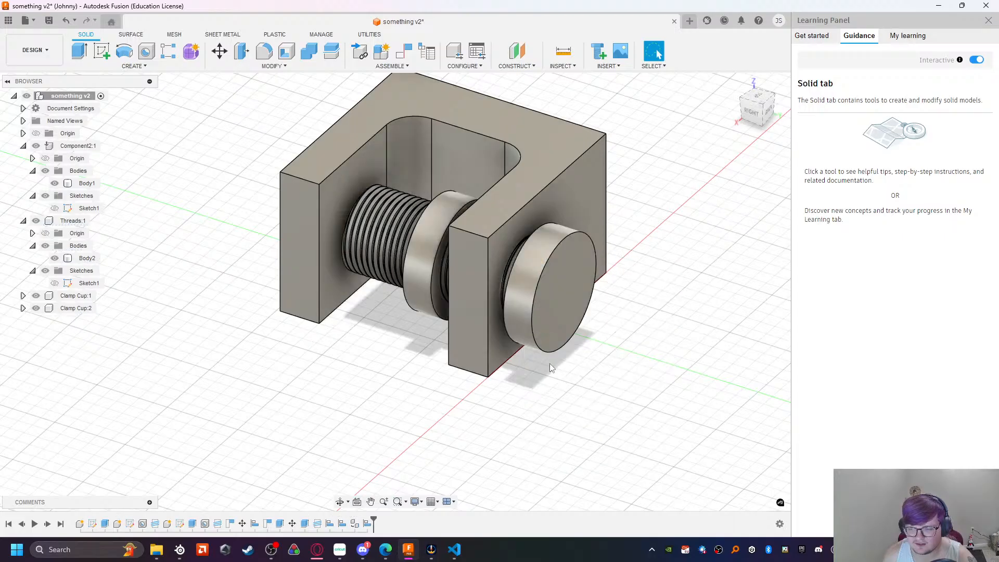
middle_click_drag(438, 386, 456, 391, "shift")
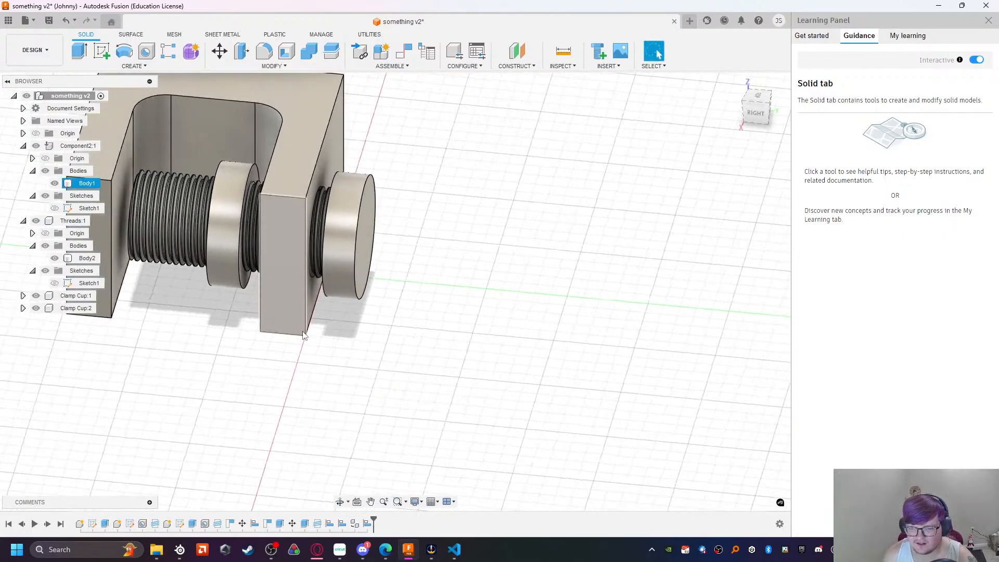
key("ctrl+z")
left_click(83, 296)
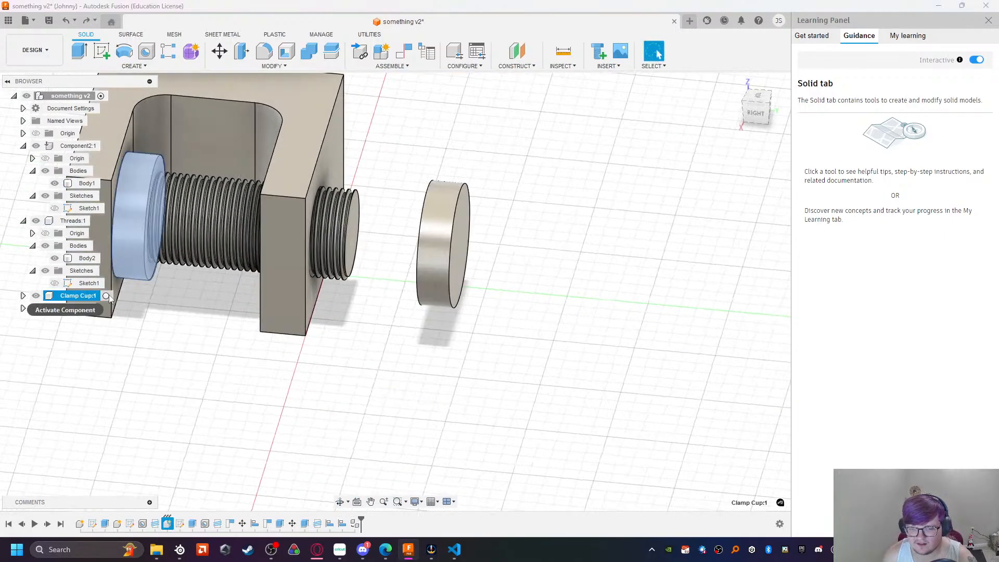
left_click(78, 308)
left_click(107, 308)
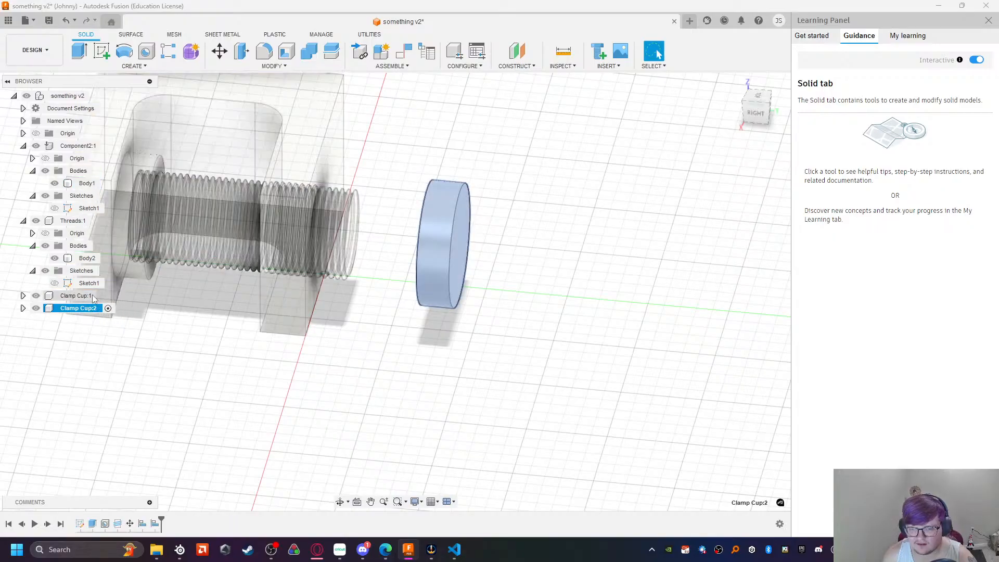
left_click(94, 97)
Step: Try to align the rod's protruding end face with the copied cup's inner face using Align Components, picking the rod first, and undo it
left_click(346, 239)
left_click(348, 244)
middle_click_drag(340, 298, 468, 330)
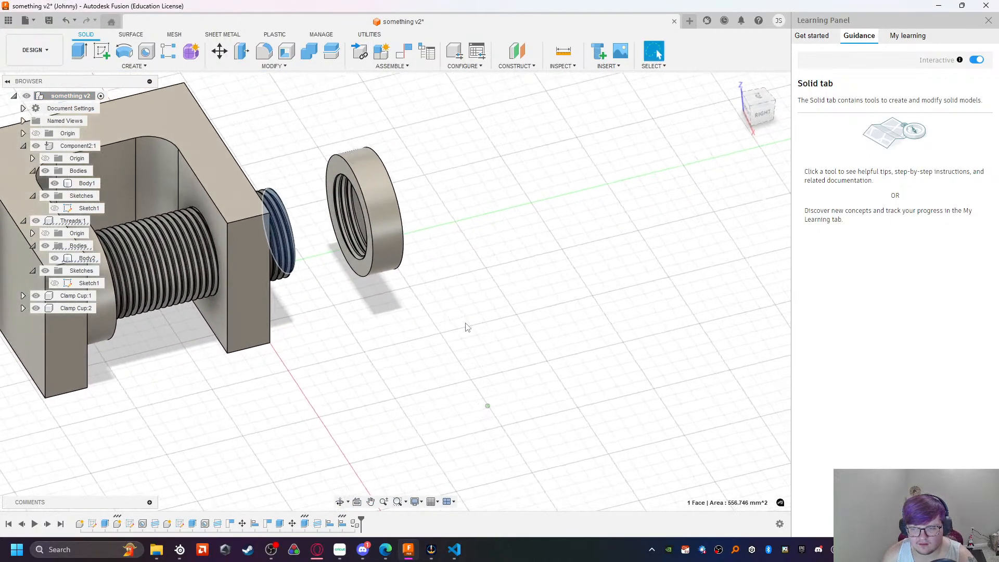
left_click(360, 216)
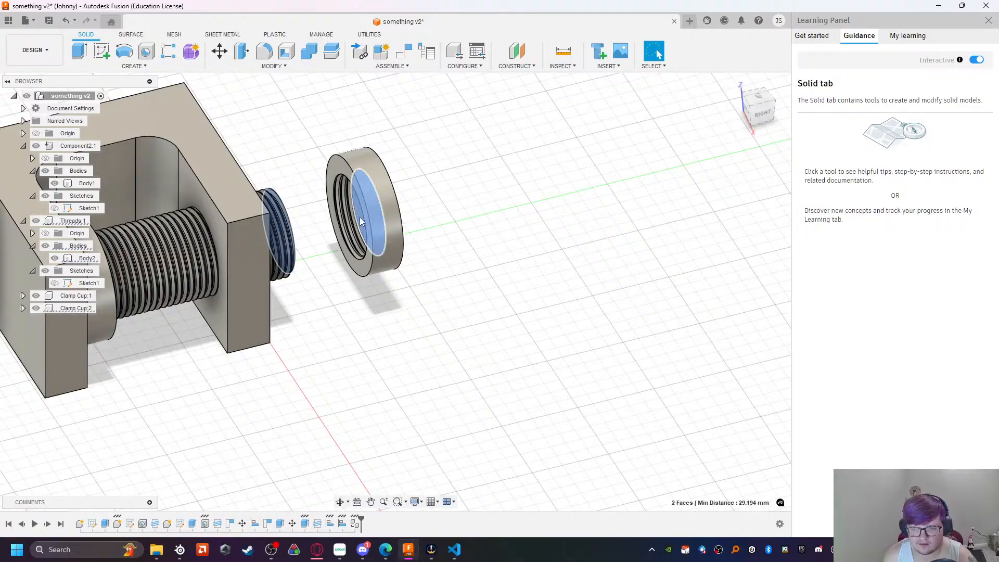
middle_click_drag(337, 327, 302, 327)
middle_click_drag(314, 363, 292, 359)
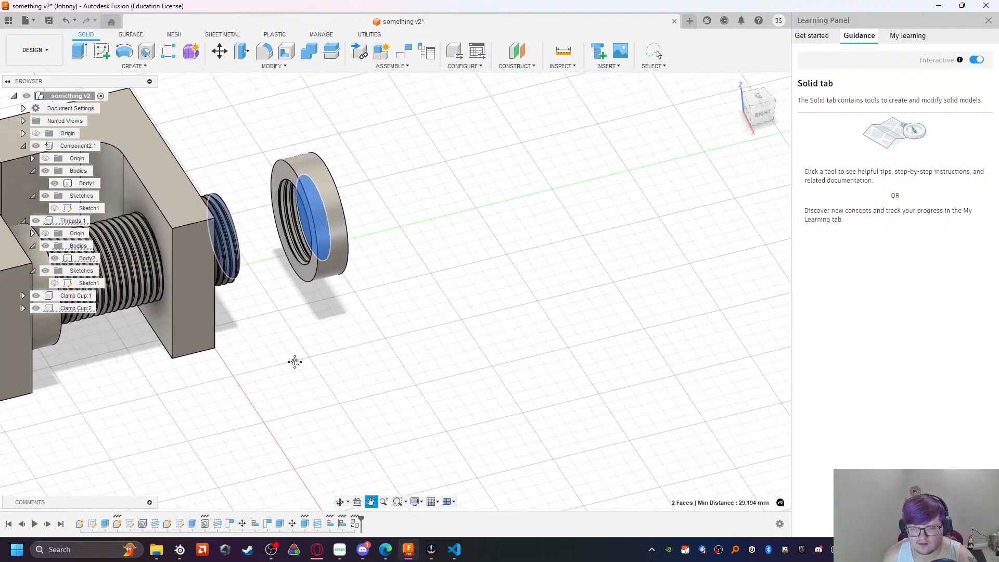
right_click(252, 302)
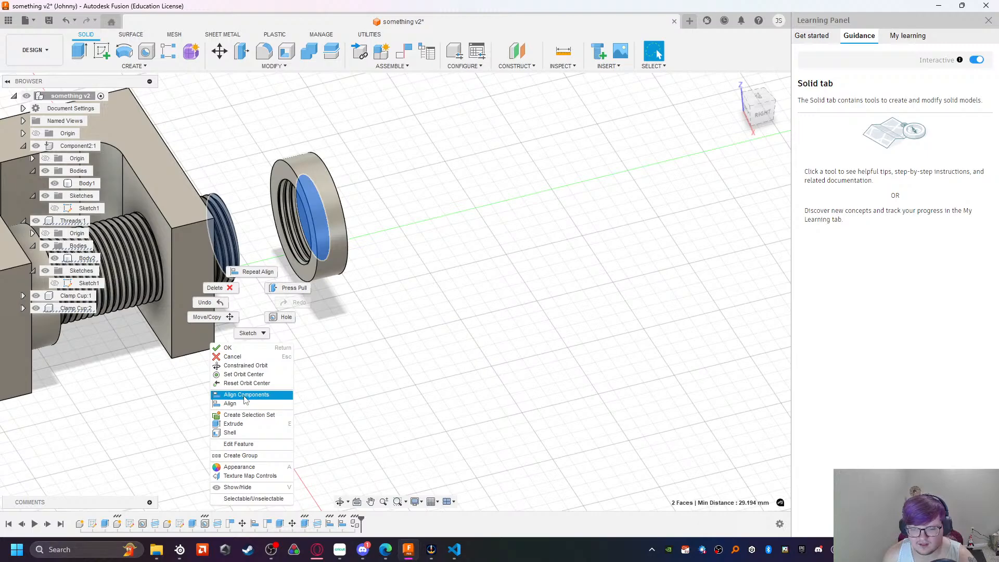
left_click(245, 397)
mouse_move(260, 365)
middle_mouse_down("shift")
mouse_move(251, 345)
mouse_move(243, 358)
middle_mouse_up("shift")
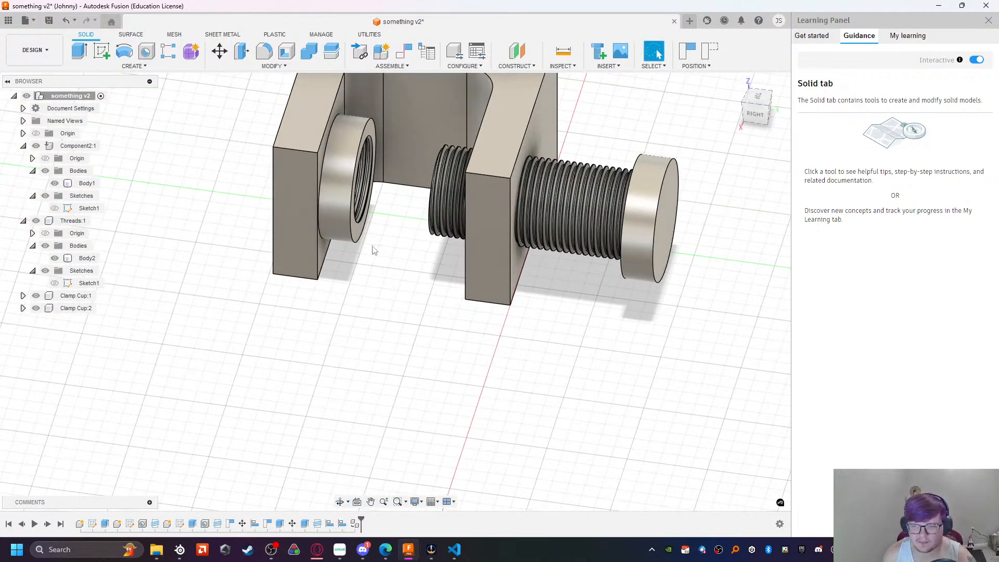
key("ctrl+z")
key("ctrl+y")
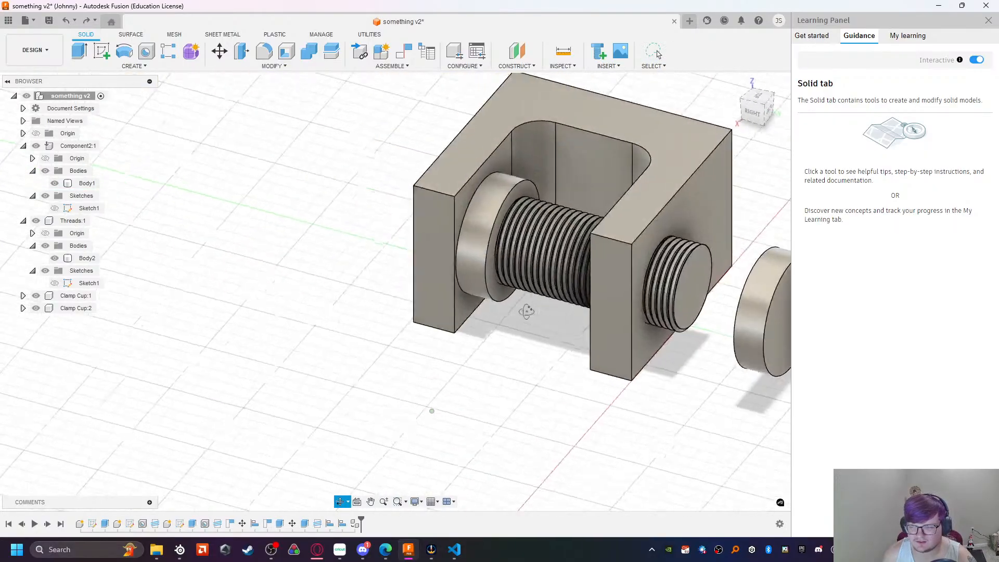
Step: Retry the alignment of the rod's end face to the copied cup's recess, and undo it
left_click(725, 316)
middle_click_drag(694, 382, 406, 388, "shift")
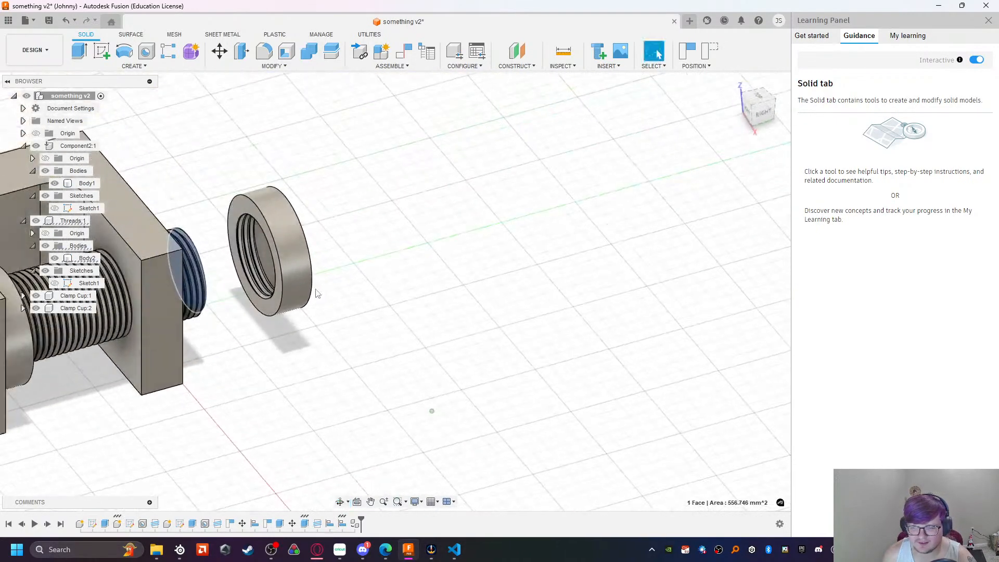
right_click(266, 256)
left_click(258, 320)
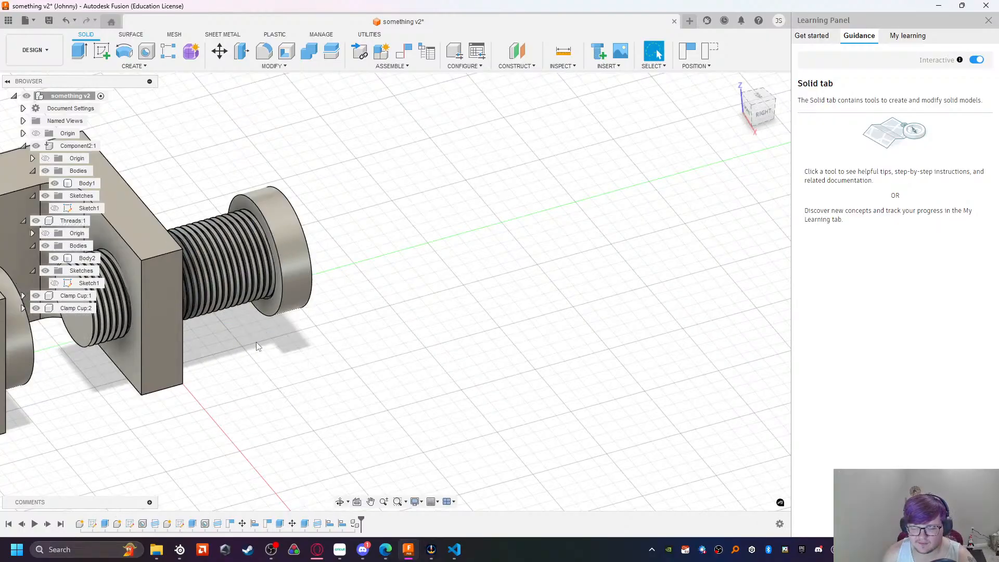
key("ctrl+z")
Step: Reselect the rod's end face and the copied cup's inner face, try aligning them once more, and undo it
middle_click_drag(272, 337, 611, 372, "shift")
left_click(571, 287)
left_click(189, 403, "ctrl")
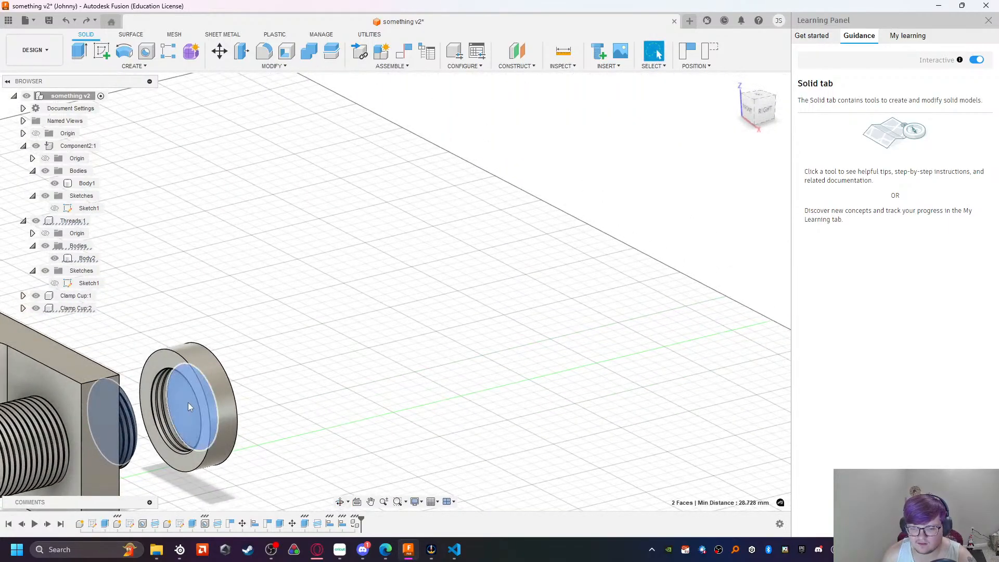
right_click(189, 403)
left_click(194, 262)
middle_click_drag(305, 412, 377, 378, "shift")
left_click(362, 293)
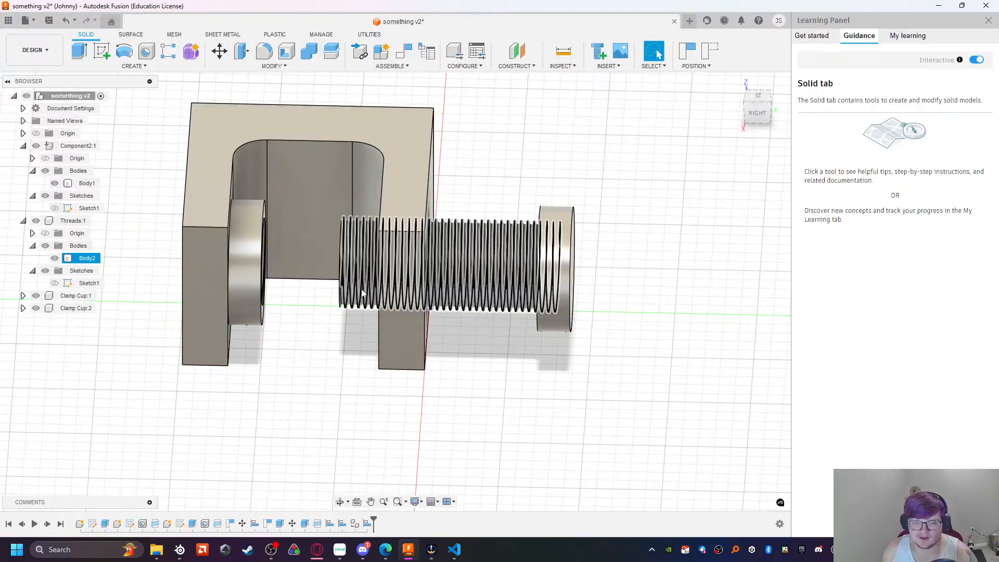
key("ctrl+z")
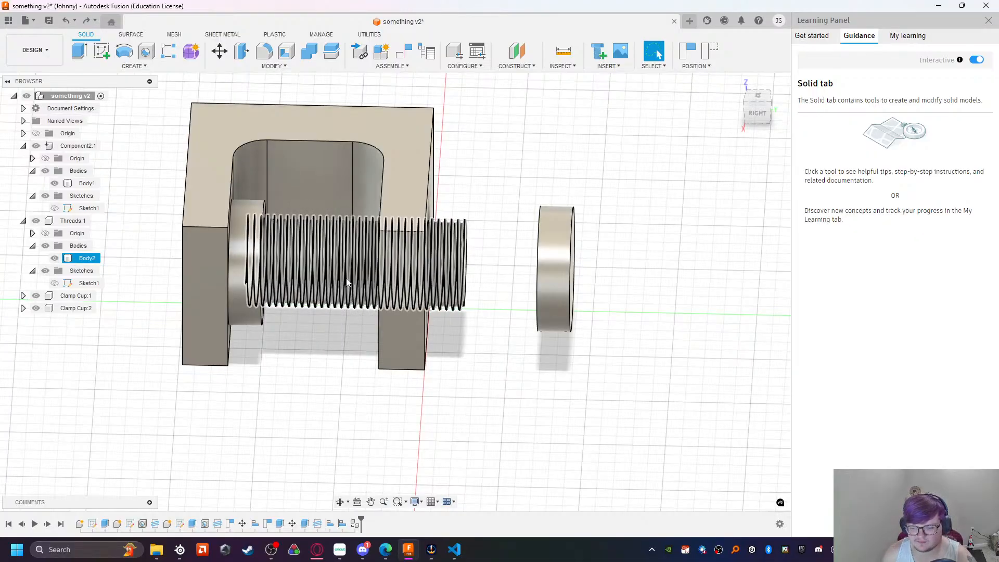
Step: Move the Clamp Cup:2 component along the rod's axis until it fits over the rod's protruding end
middle_click_drag(430, 410, 593, 364, "shift")
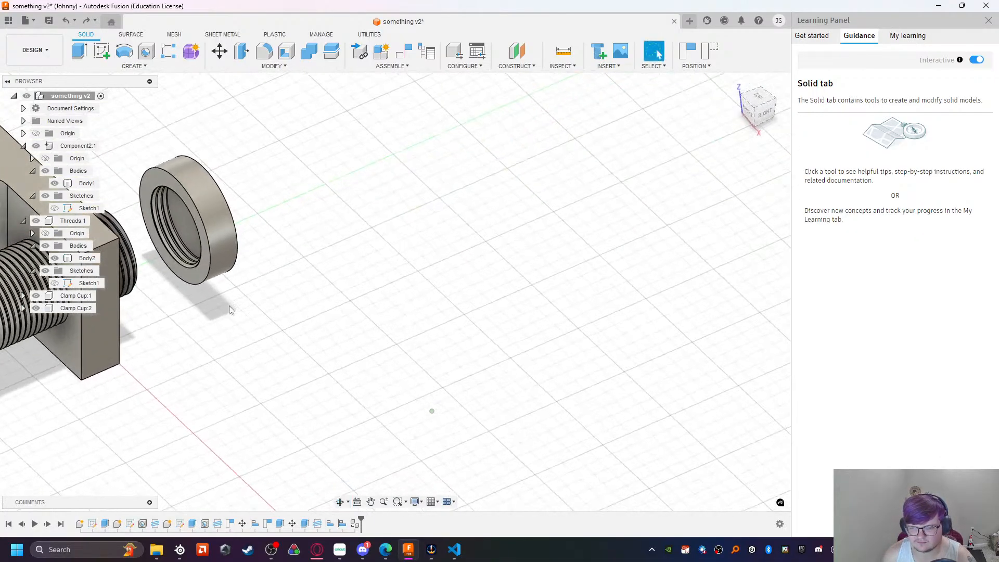
left_click(186, 238)
middle_click_drag(310, 357, 267, 350, "shift")
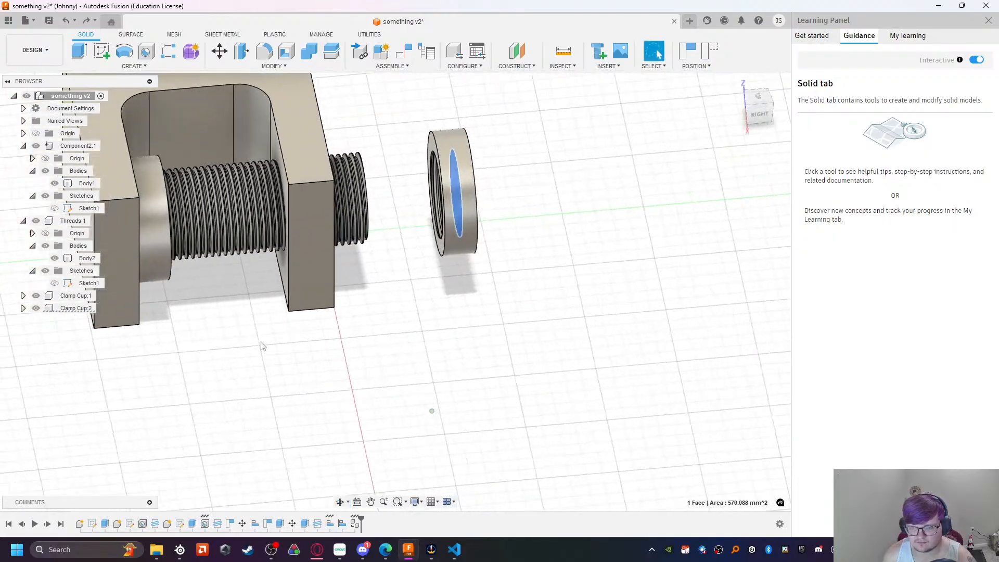
left_click(84, 310)
key("m")
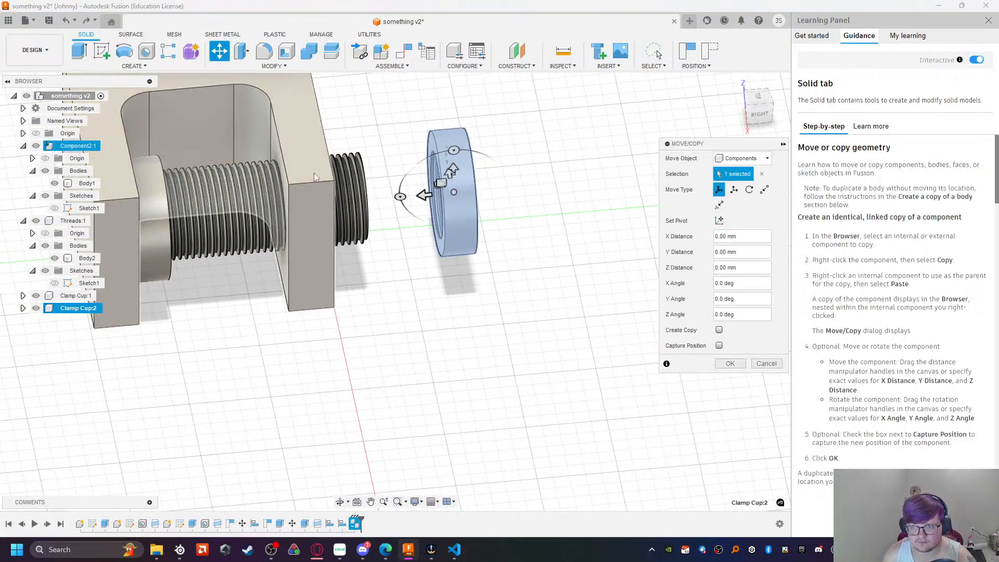
left_click_drag(422, 196, 331, 192)
middle_click_drag(437, 305, 345, 319, "shift")
left_click(729, 364)
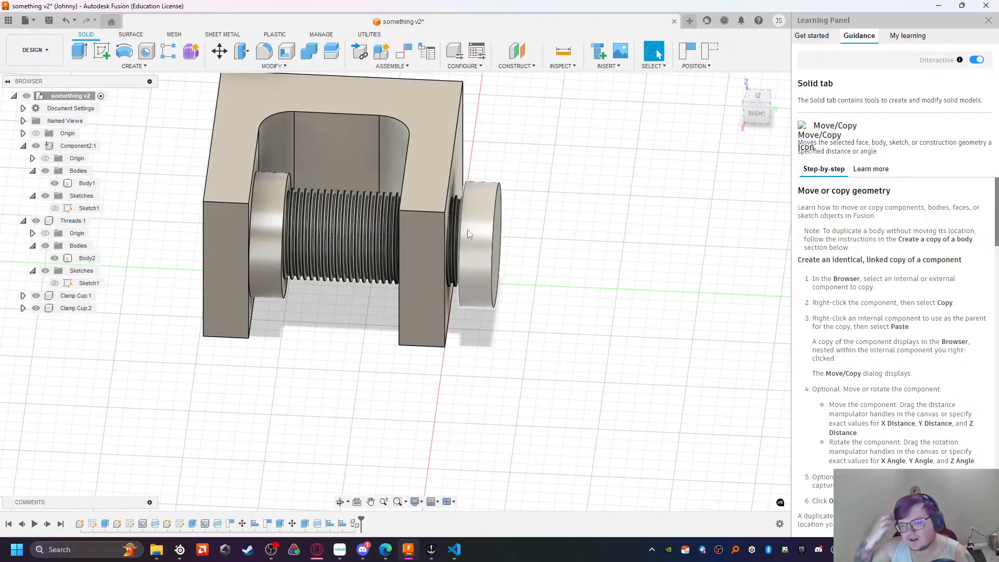
middle_click_drag(342, 363, 301, 375, "shift")
left_click(298, 376)
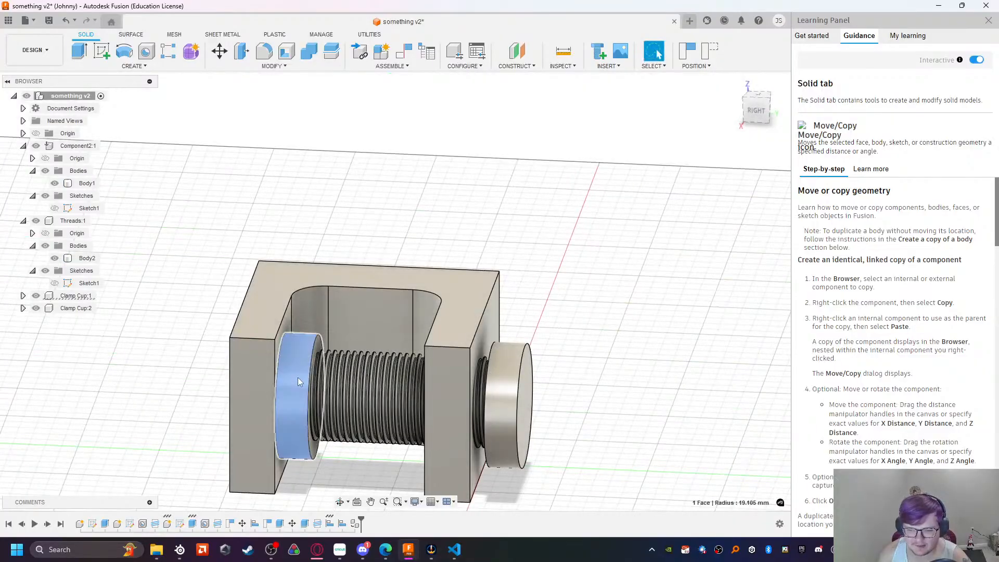
left_click(510, 414, "ctrl")
middle_click_drag(599, 401, 546, 459)
left_click(526, 465)
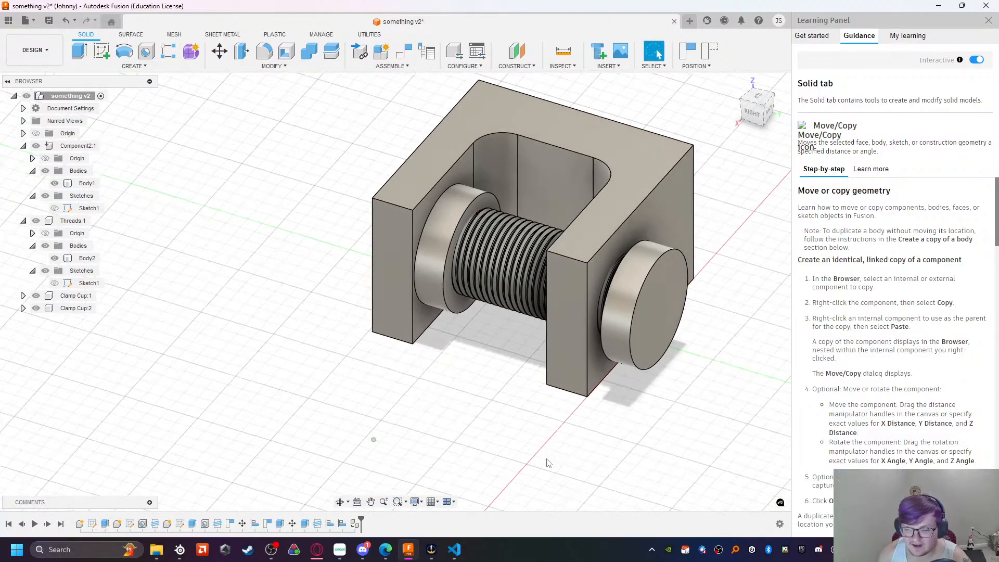
left_click(623, 341)
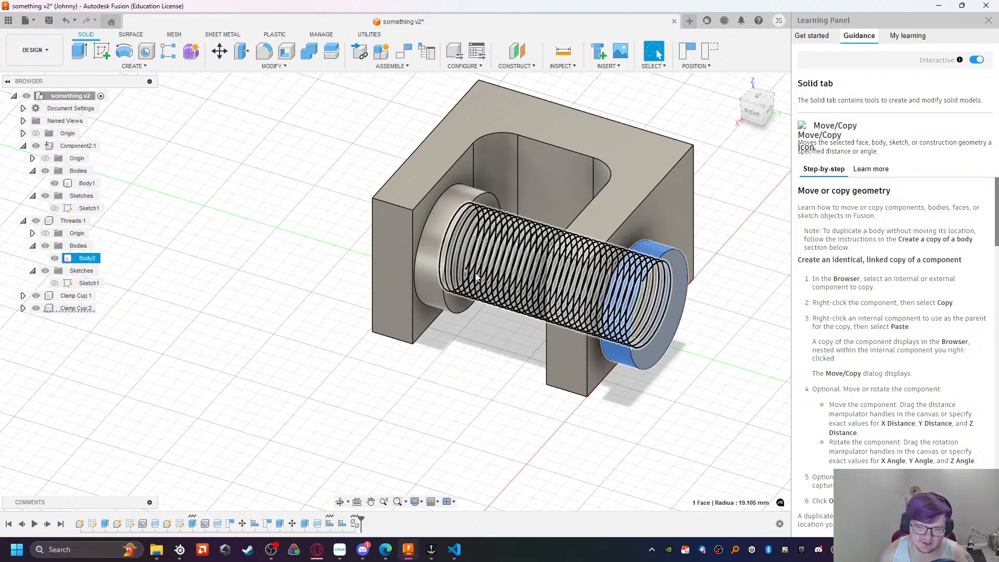
left_click(432, 270)
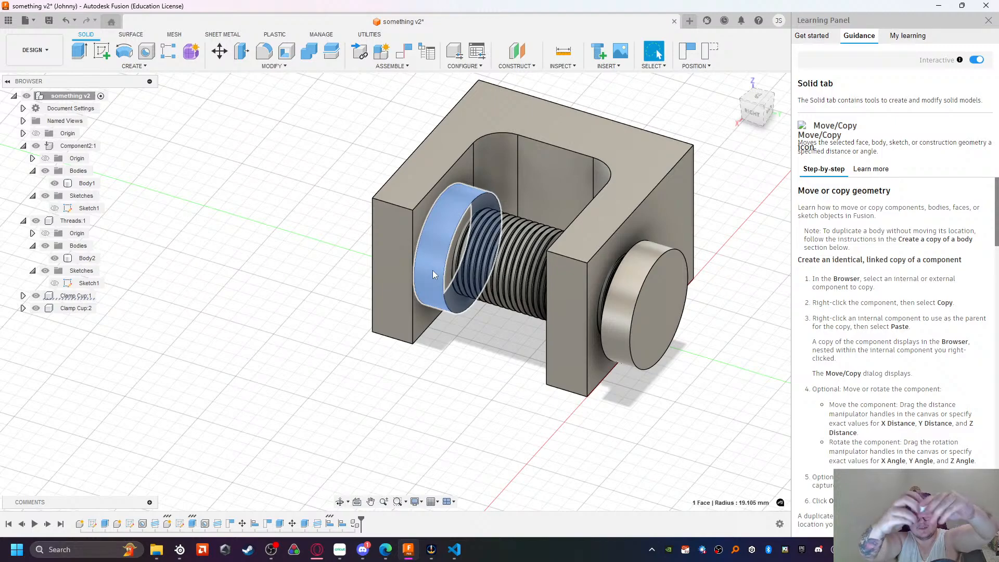
left_click_drag(432, 270, 432, 274)
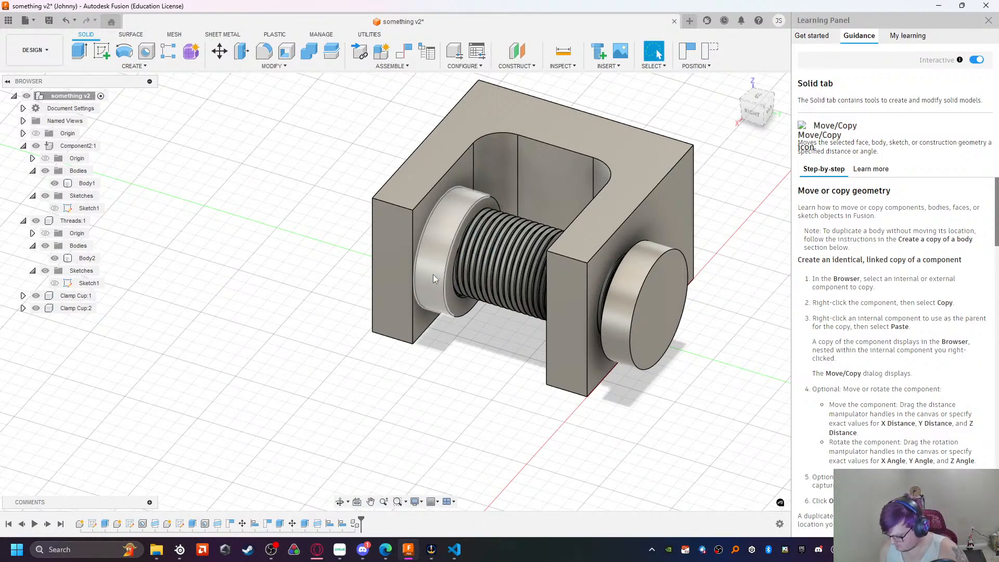
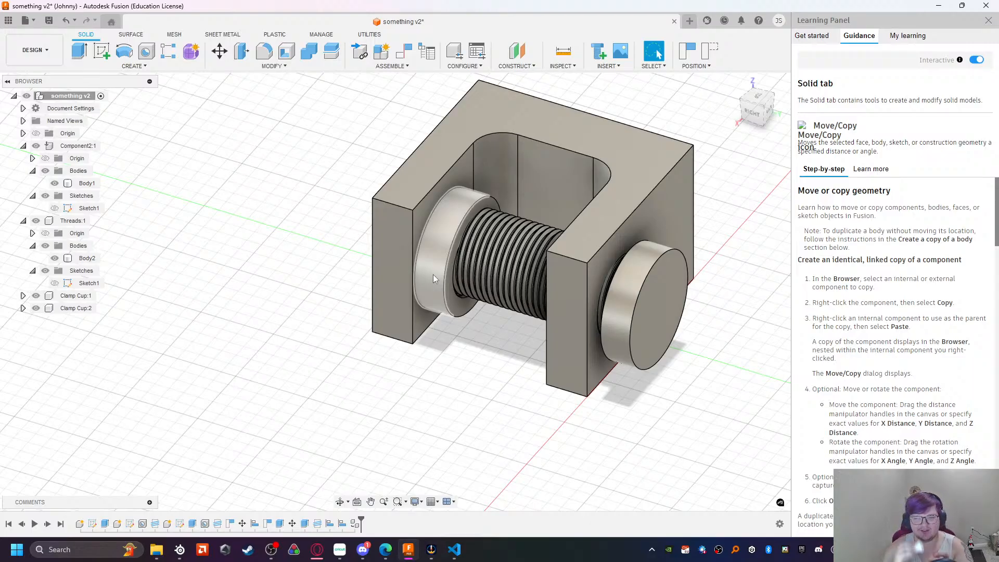
left_click(433, 276)
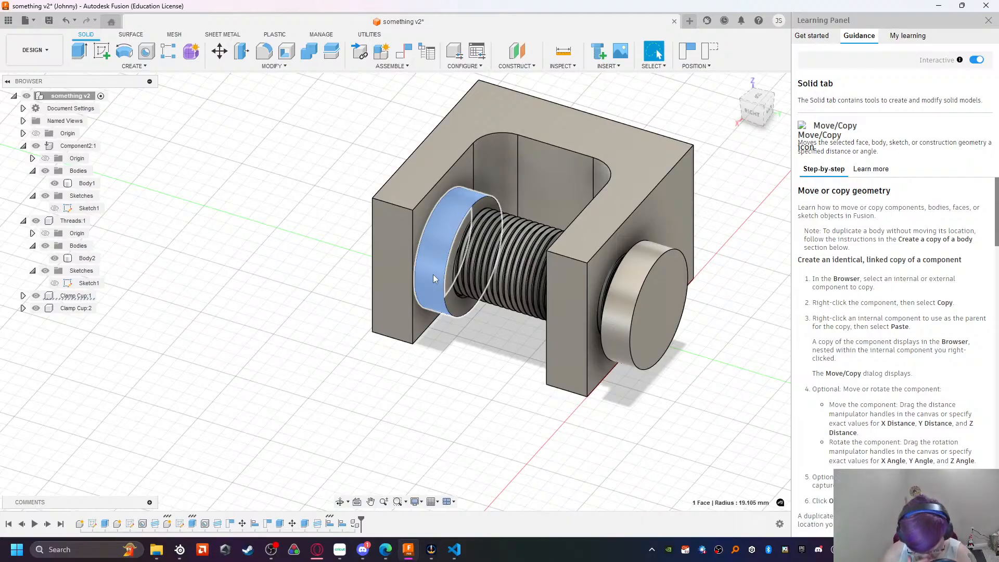
left_click(274, 66)
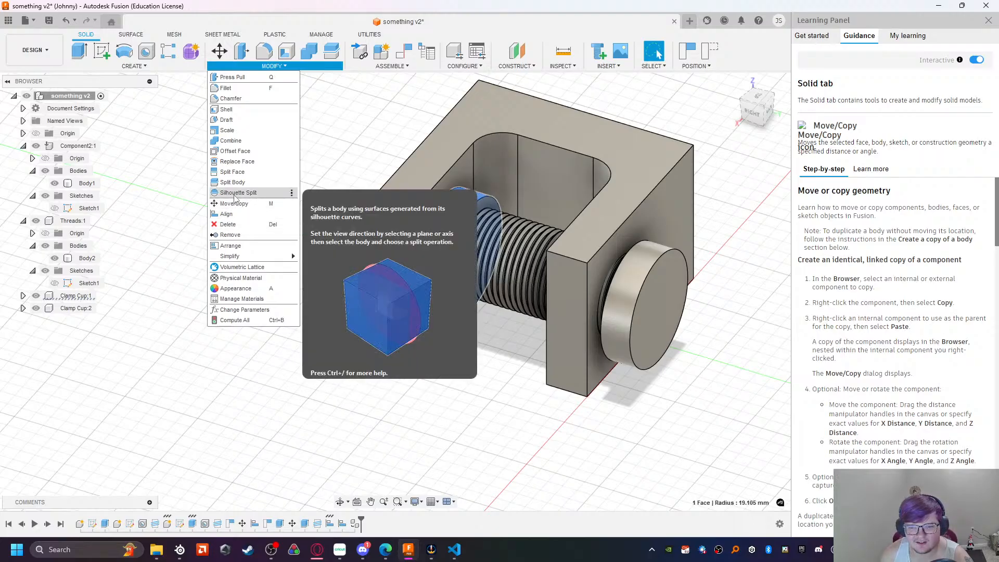
left_click(130, 68)
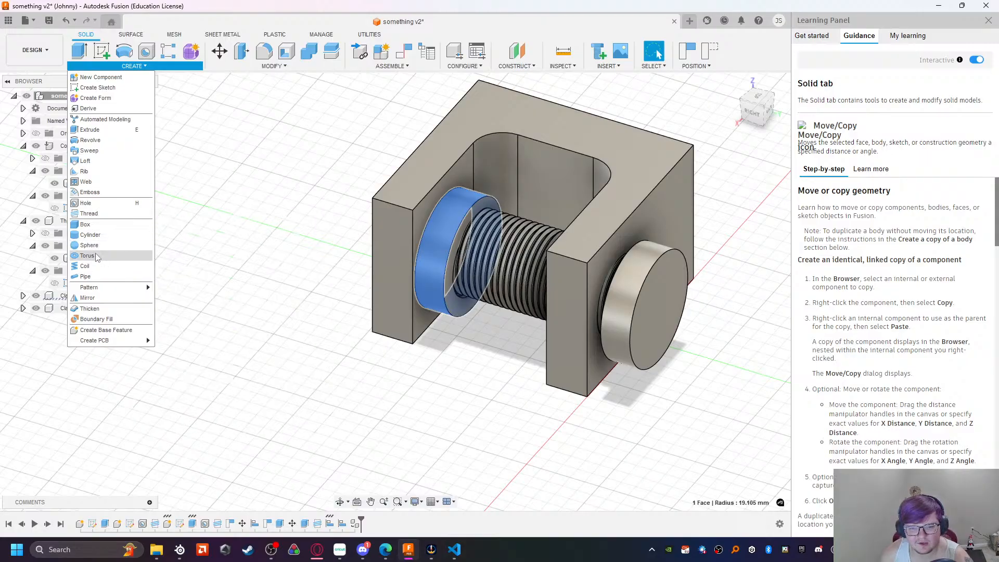
mouse_move(100, 290)
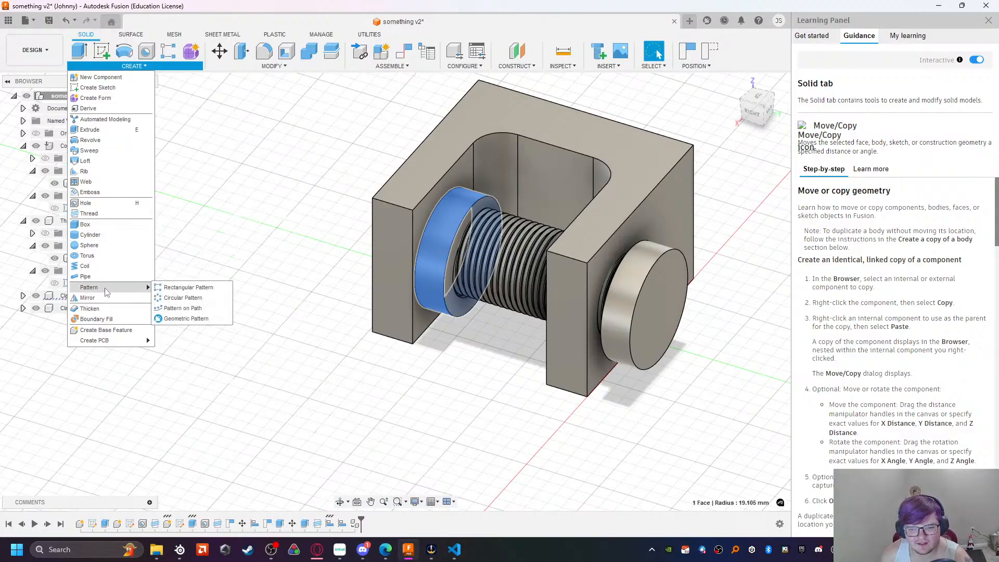
left_click(181, 298)
left_click(589, 292)
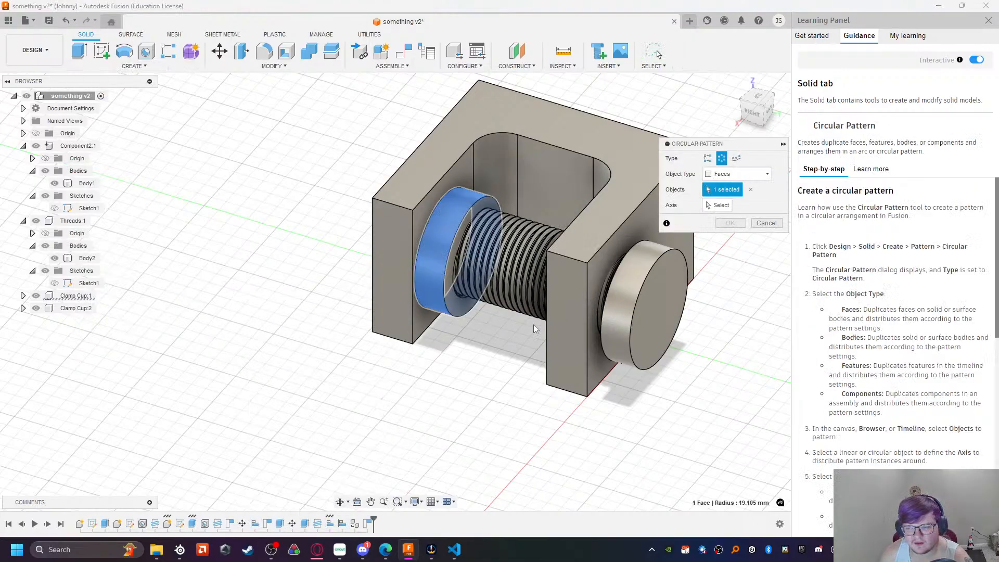
key("Escape")
key("Escape")
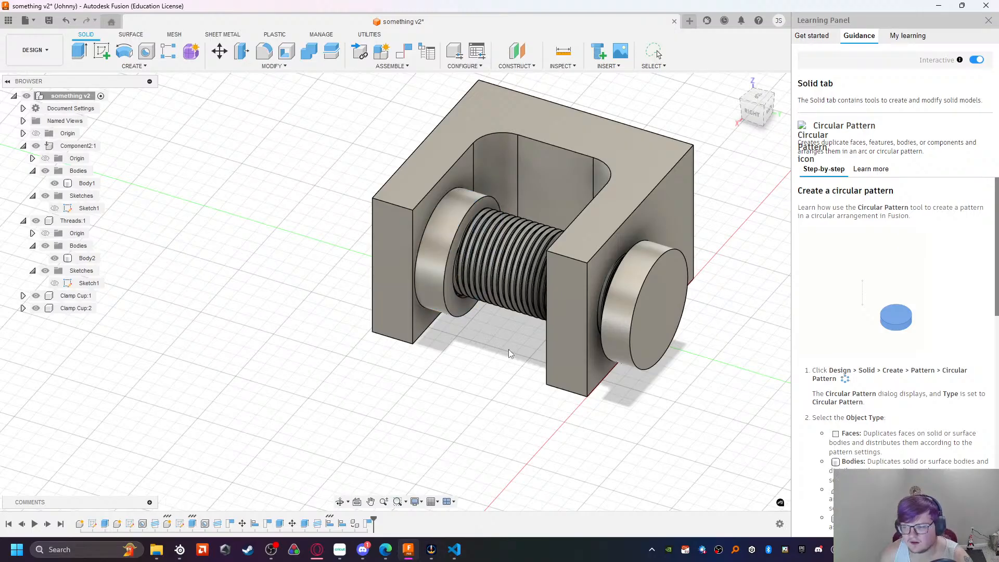
key("a")
mouse_move(535, 348)
middle_mouse_down("shift")
mouse_move(526, 352)
mouse_move(539, 358)
middle_mouse_up("shift")
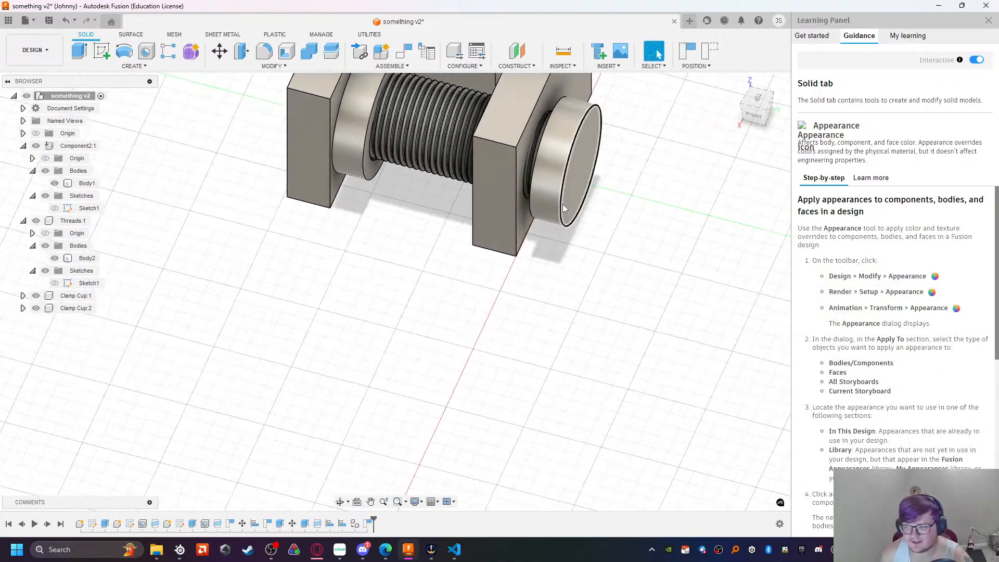
Step: Move the Clamp Cup:2 component 25 mm along the rod's axis, away from the rod's protruding end
left_click(572, 191)
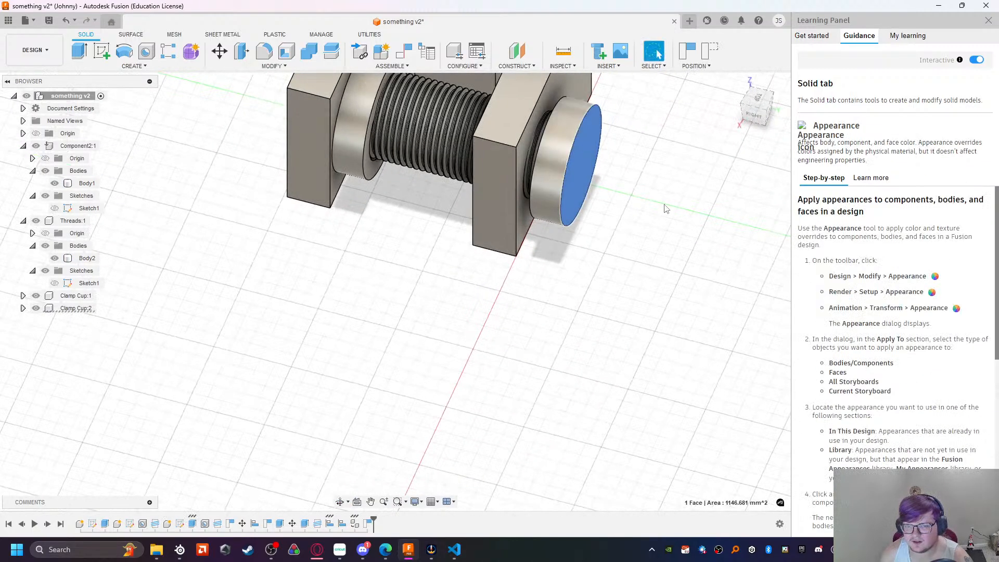
right_click(577, 168)
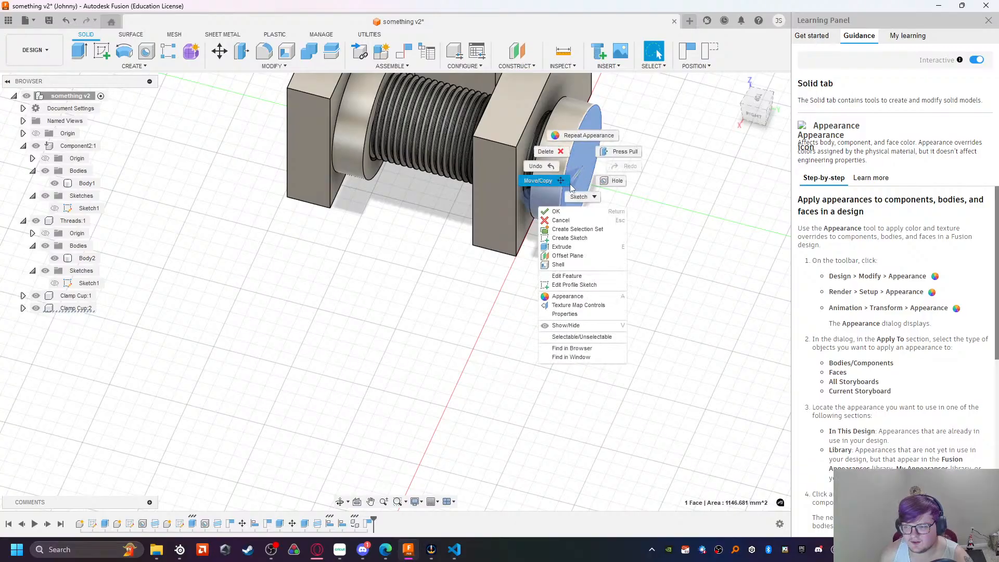
key("Escape")
left_click(95, 310)
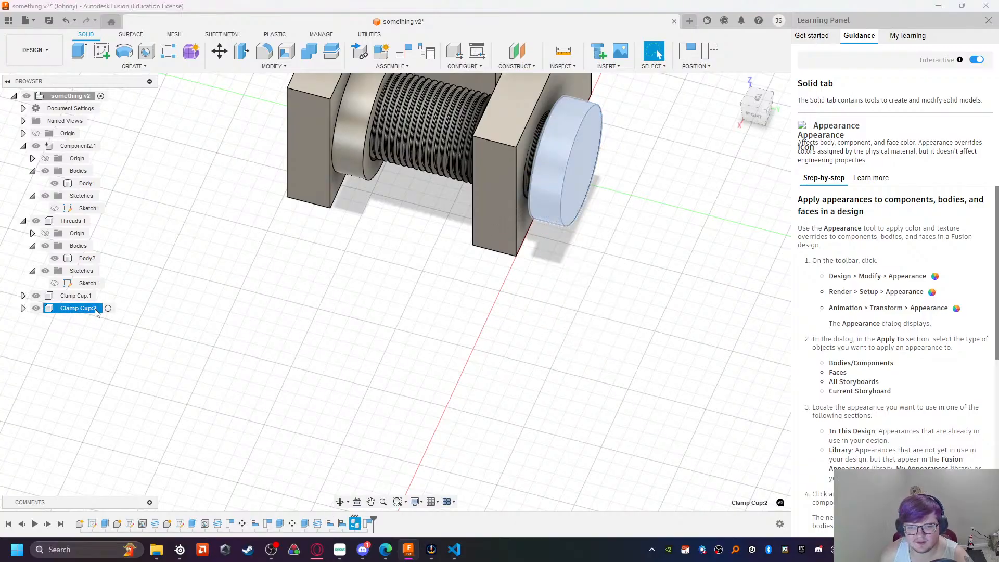
key("m")
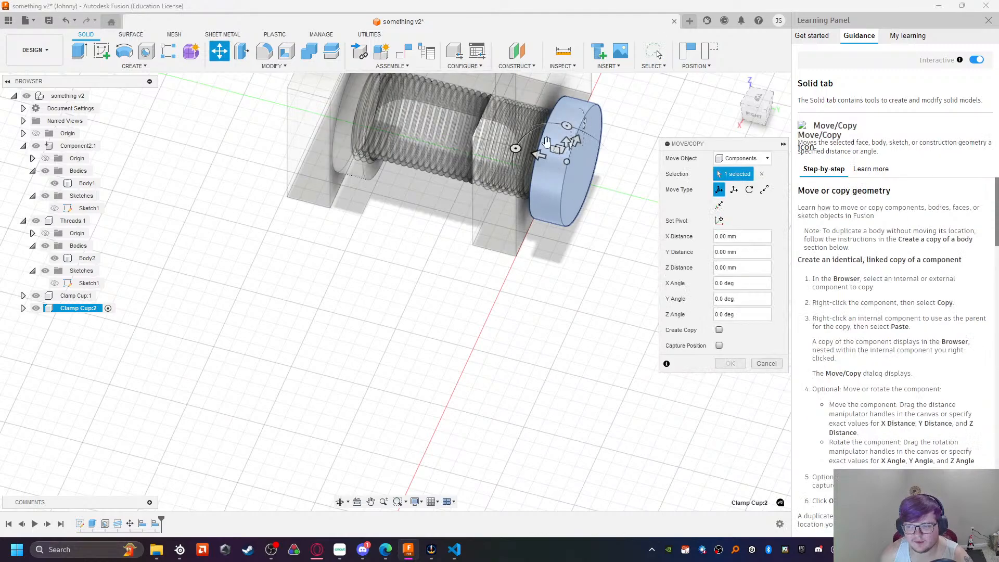
left_click_drag(538, 154, 618, 175)
Step: Rotate Clamp Cup:2 so that its threaded recess faces upward, and accept the move
middle_click_drag(408, 183, 330, 265, "shift")
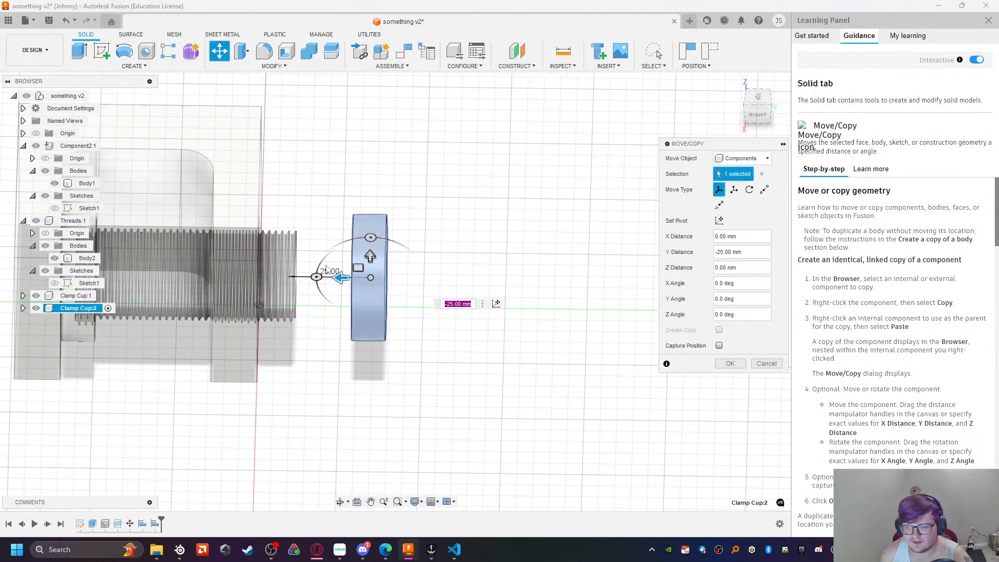
mouse_move(318, 276)
left_mouse_down()
mouse_move(352, 257)
mouse_move(319, 274)
mouse_move(333, 275)
left_mouse_up()
middle_click_drag(365, 319, 470, 471)
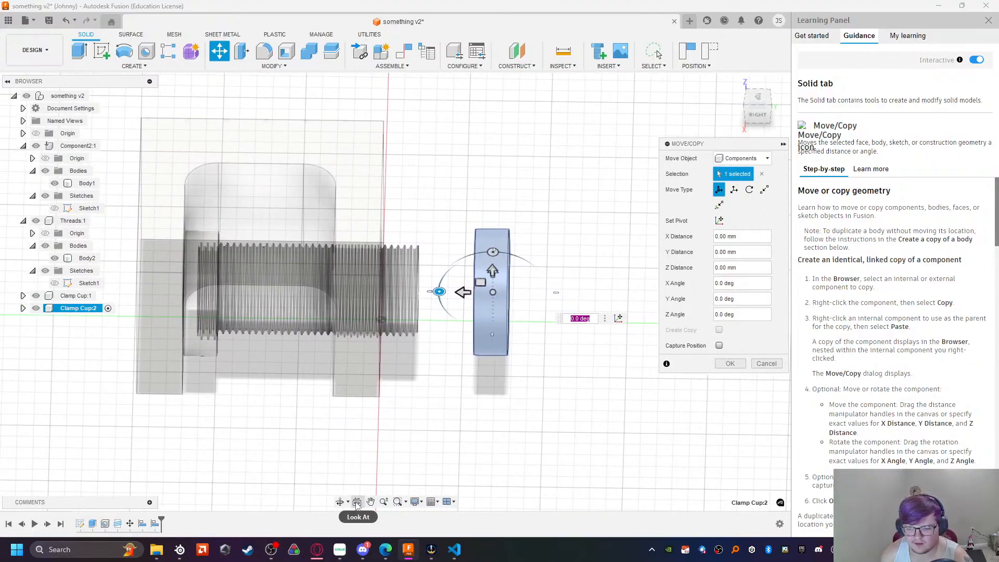
middle_click_drag(431, 404, 337, 390, "shift")
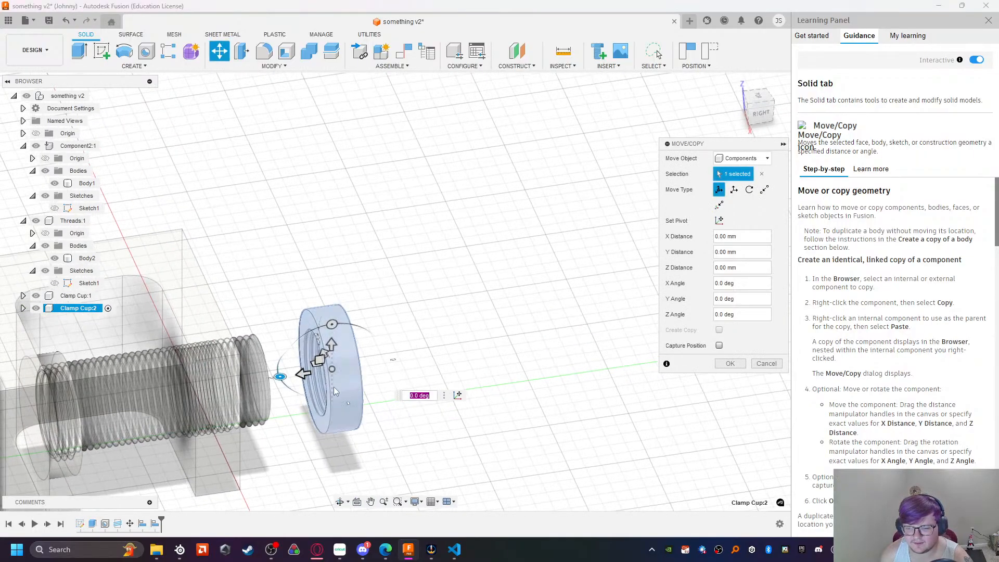
left_click_drag(331, 324, 386, 360)
left_click(730, 363)
left_click(332, 371)
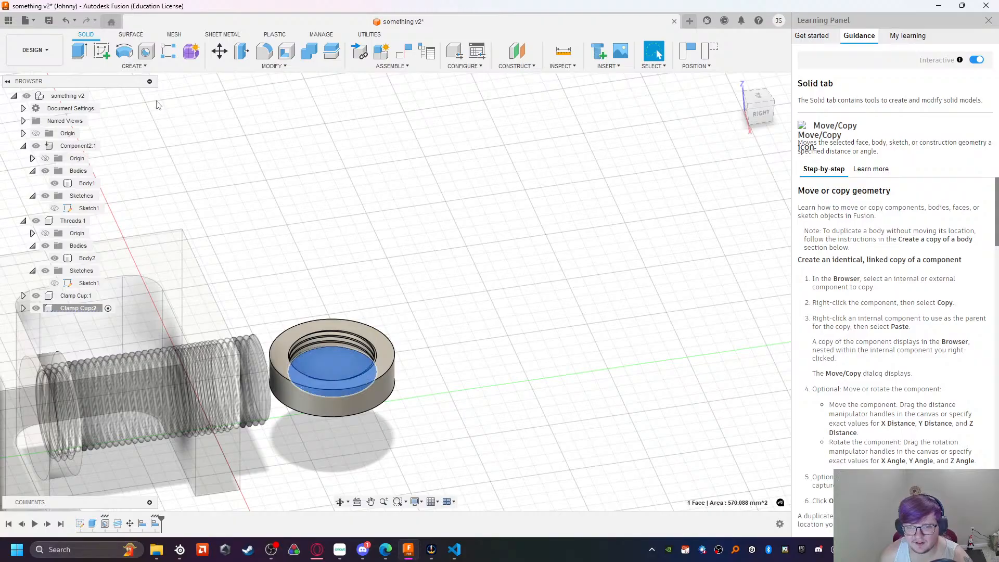
left_click(219, 50)
left_click_drag(359, 366, 421, 359)
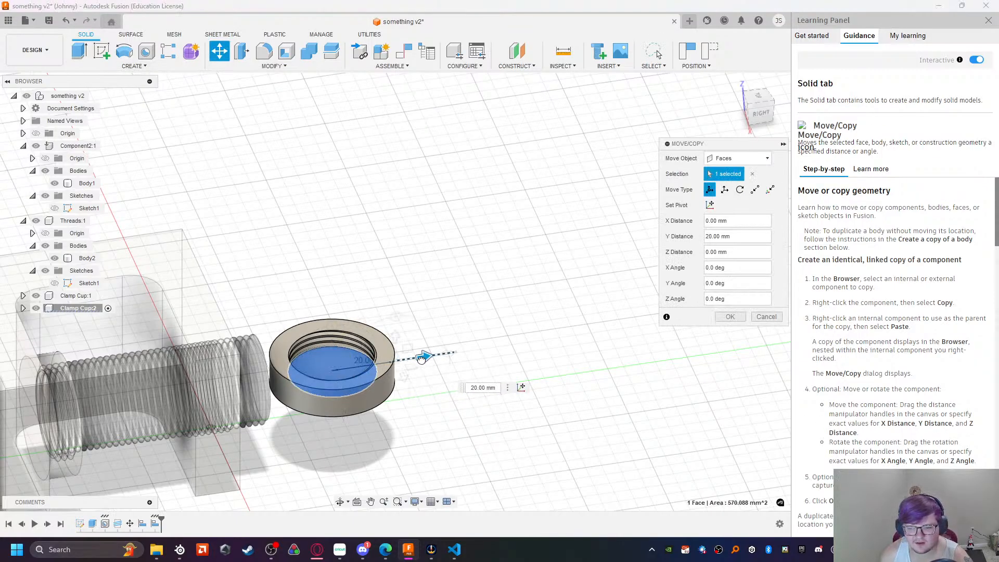
key("Escape")
Step: Move the whole Clamp Cup:2 component farther away from the threaded rod
left_click(85, 307)
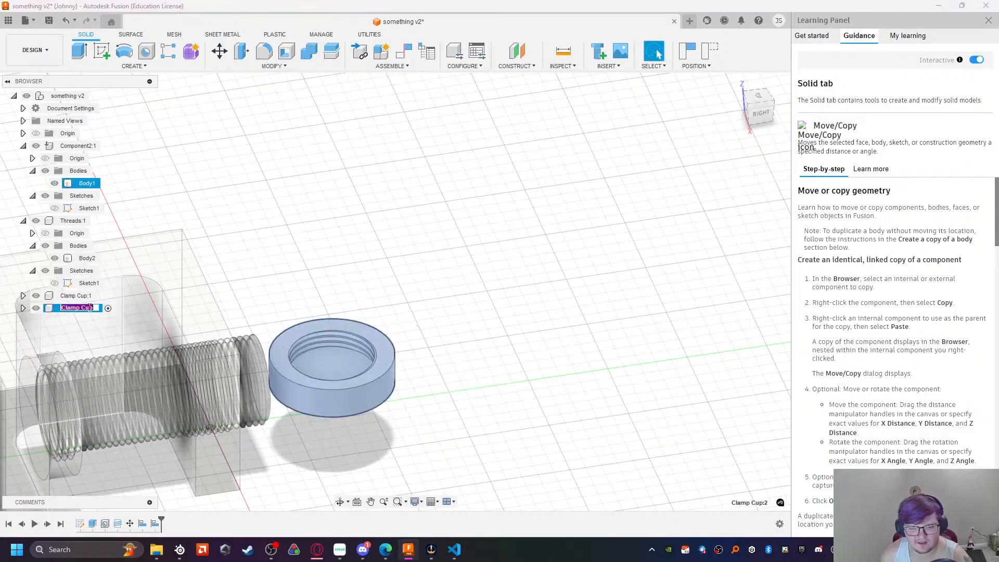
left_click(57, 310)
left_click(78, 308)
left_click(219, 51)
left_click_drag(362, 363, 478, 363)
key("Return")
left_click(458, 355)
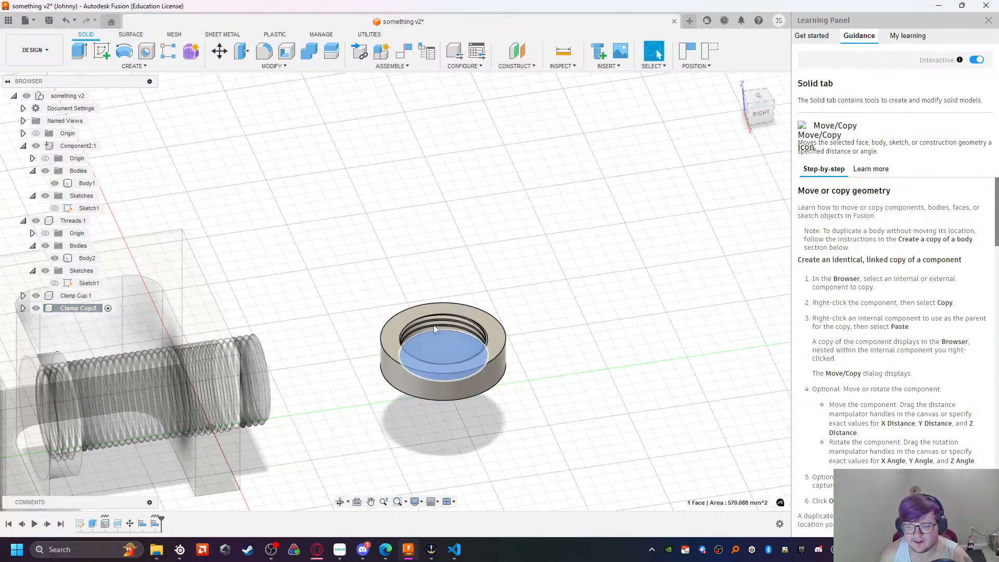
left_click(219, 51)
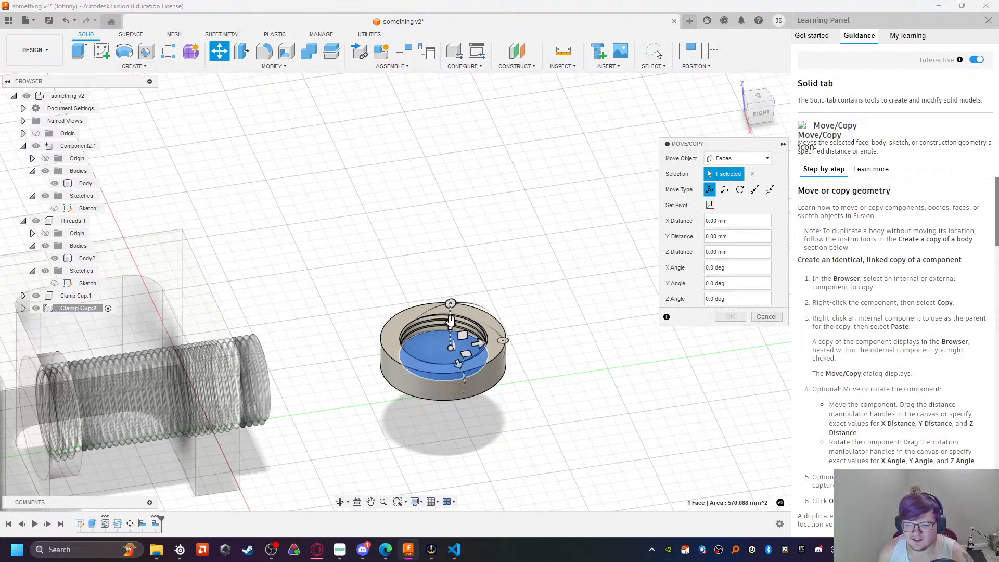
left_click_drag(450, 324, 467, 304)
key("Escape")
Step: Delete the Clamp Cup:2 component together with the features that reference it
left_click(87, 309)
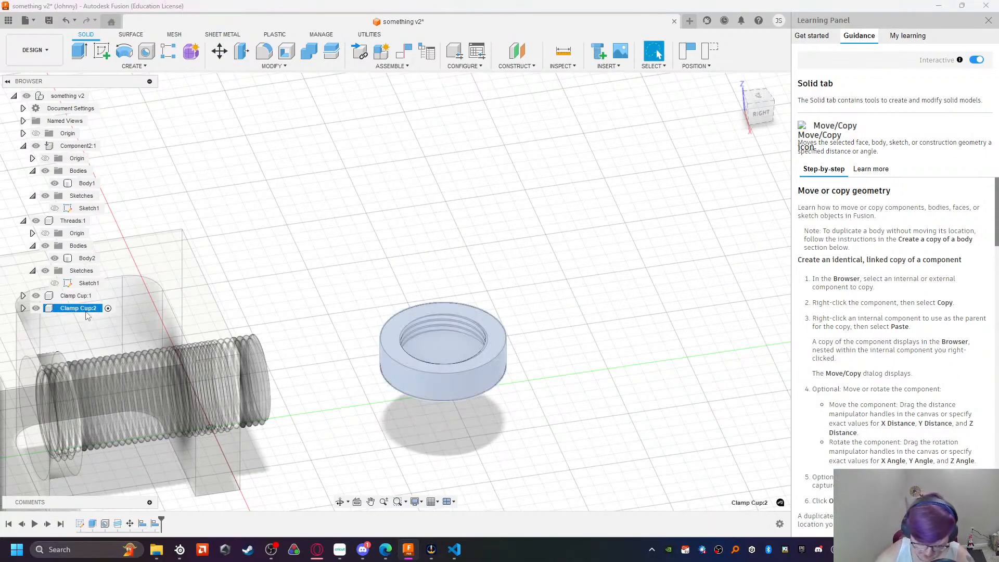
key("Delete")
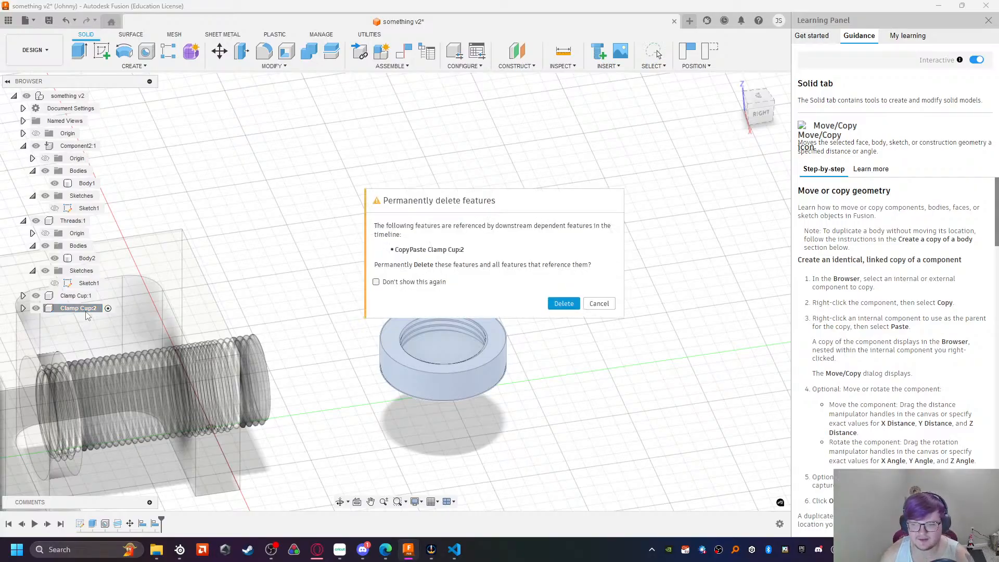
key("Return")
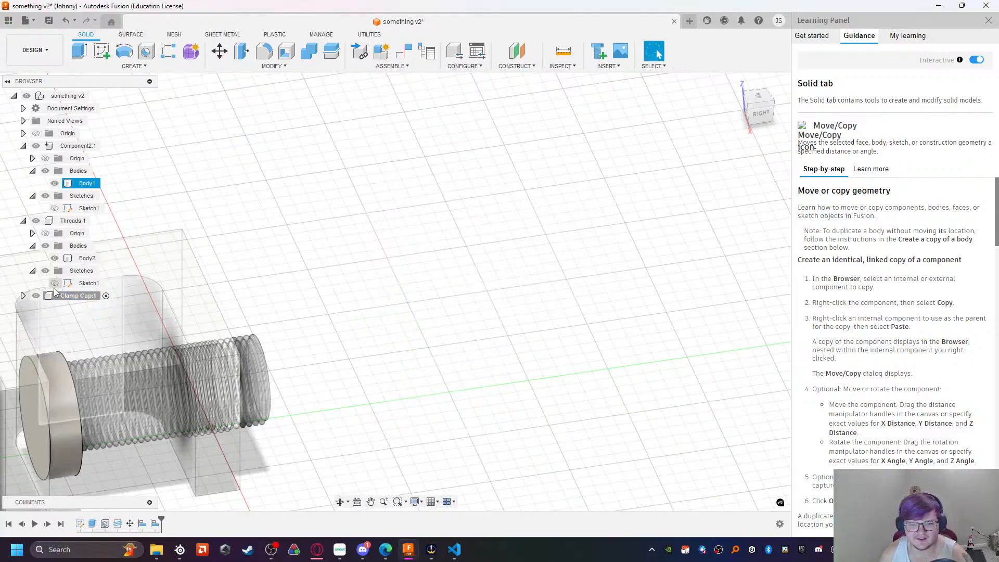
Step: Copy the Clamp Cup:1 component and paste it into the root design as a new, independent component
left_click(91, 296)
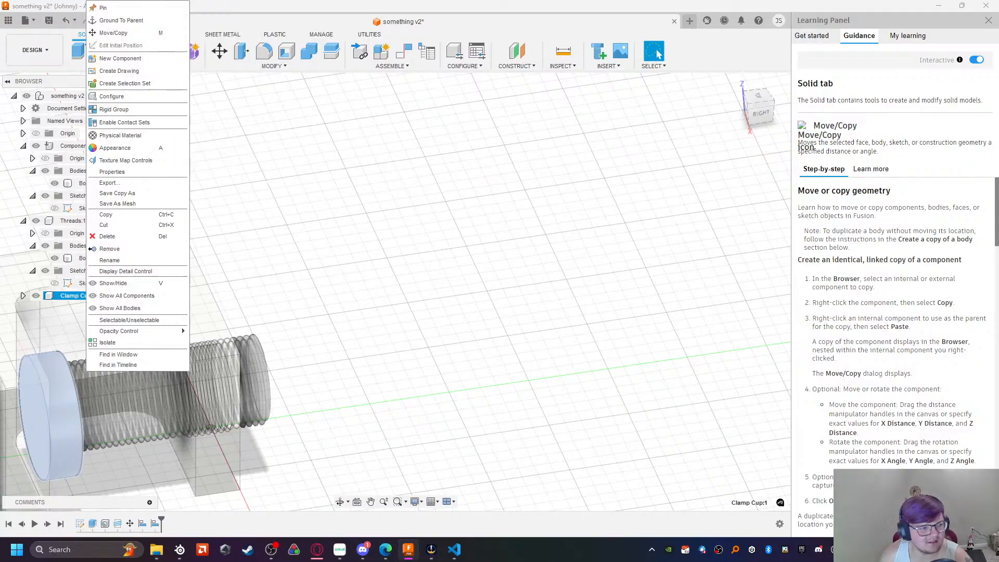
key("Escape")
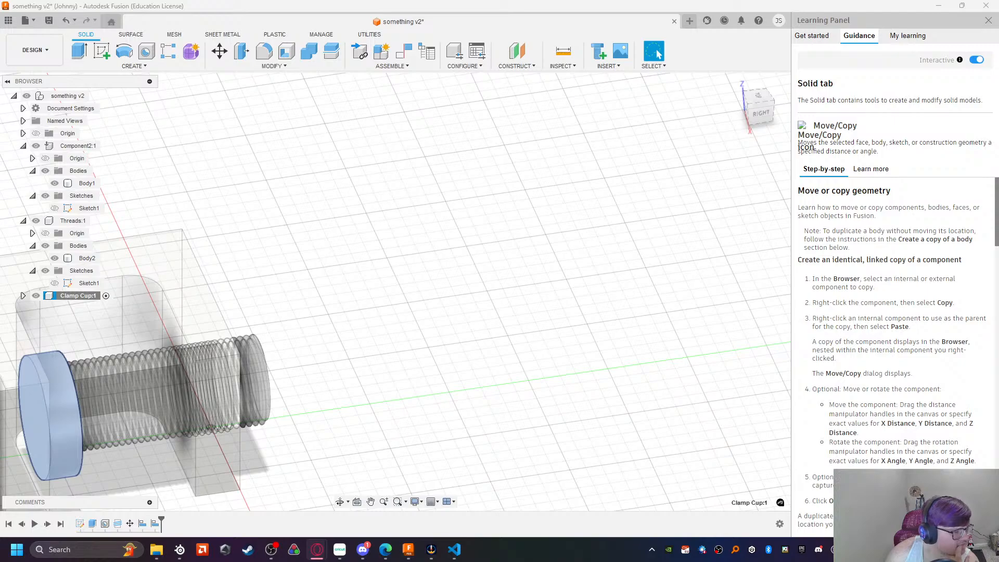
double_click(91, 296)
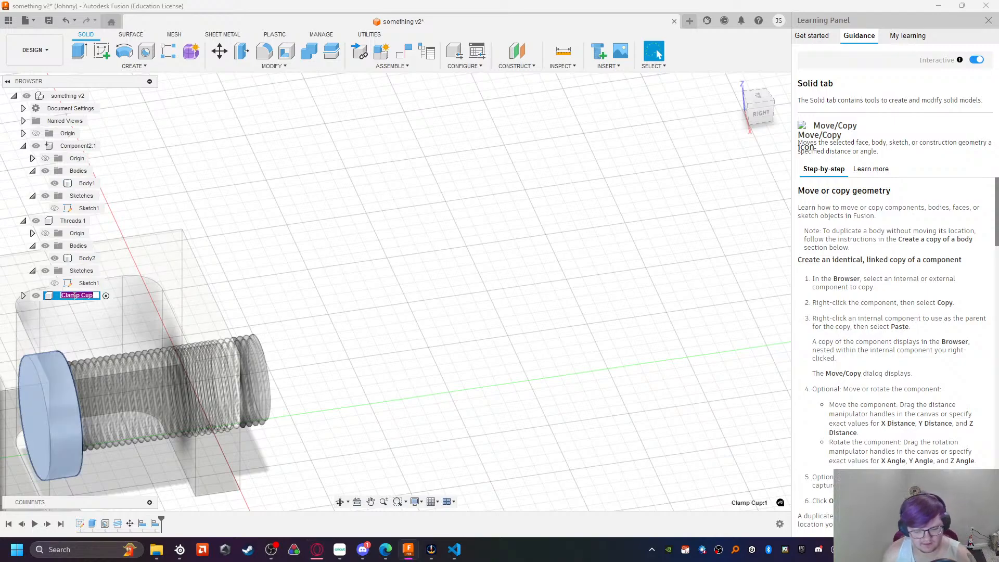
right_click(75, 96)
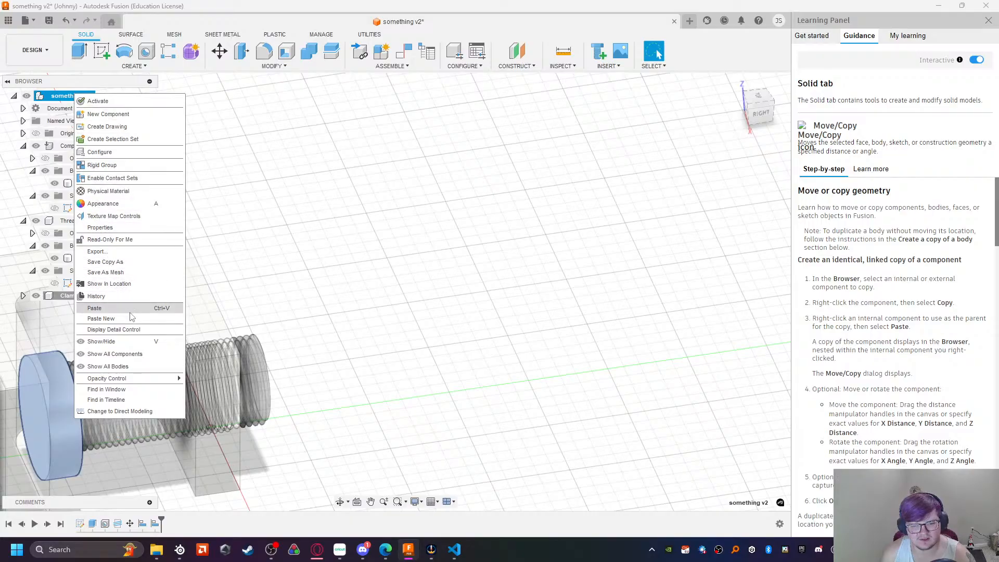
left_click(101, 318)
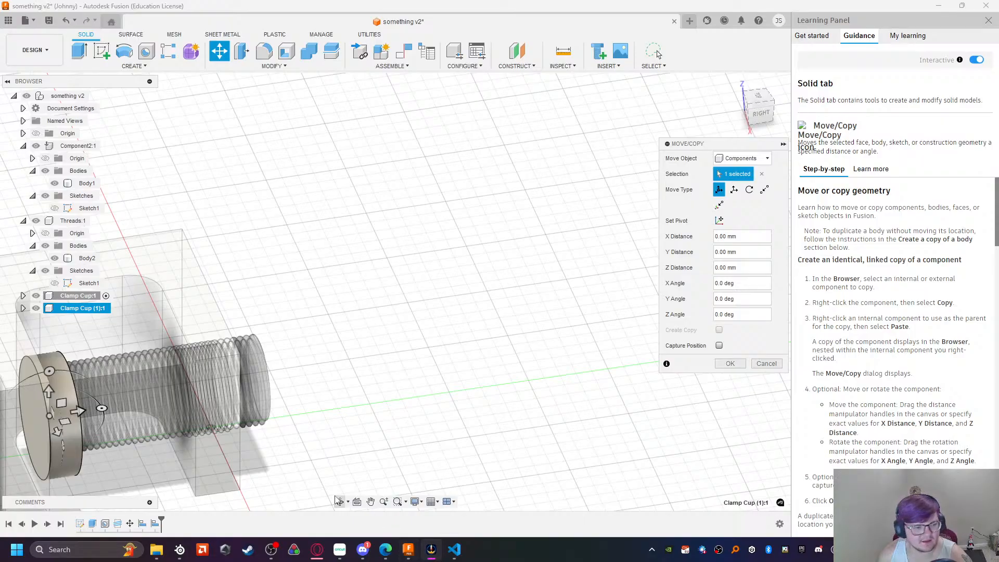
middle_click_drag(245, 440, 293, 418, "shift")
middle_click_drag(482, 292, 447, 340)
key("Escape")
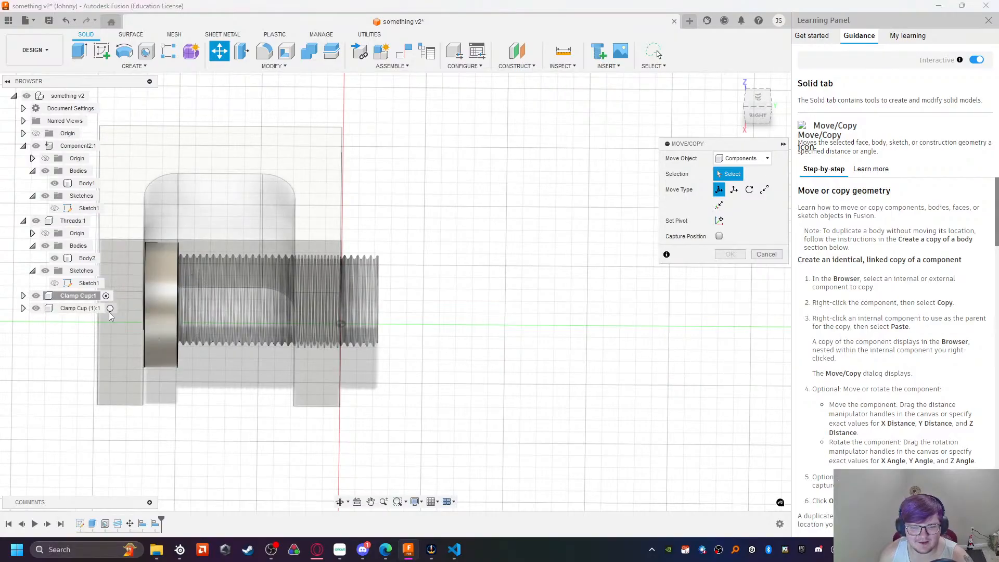
Step: Move Clamp Cup (1):1 by 115 mm in Y beyond the rod's protruding end and rotate it 90° about X
left_click(219, 51)
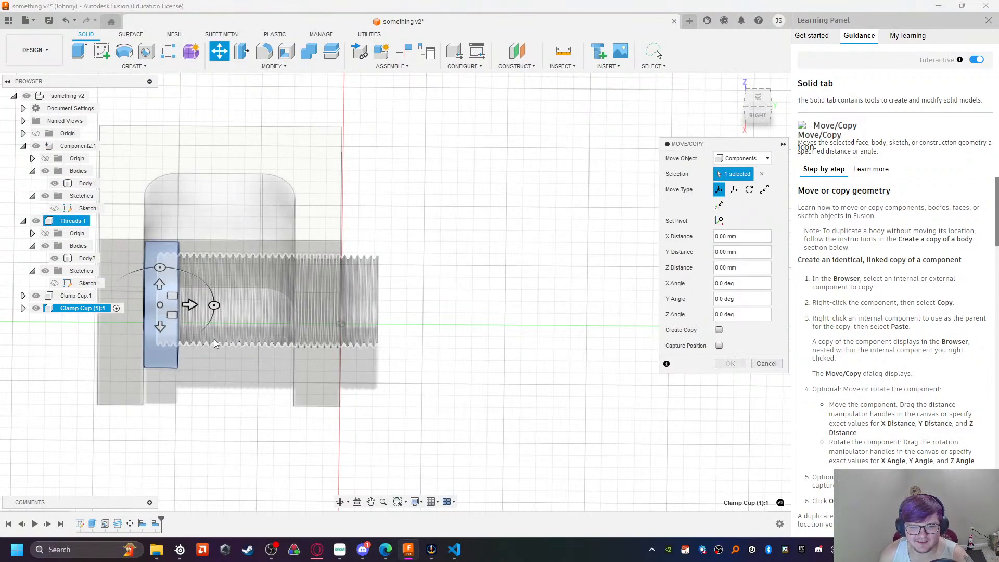
left_click_drag(190, 305, 567, 306)
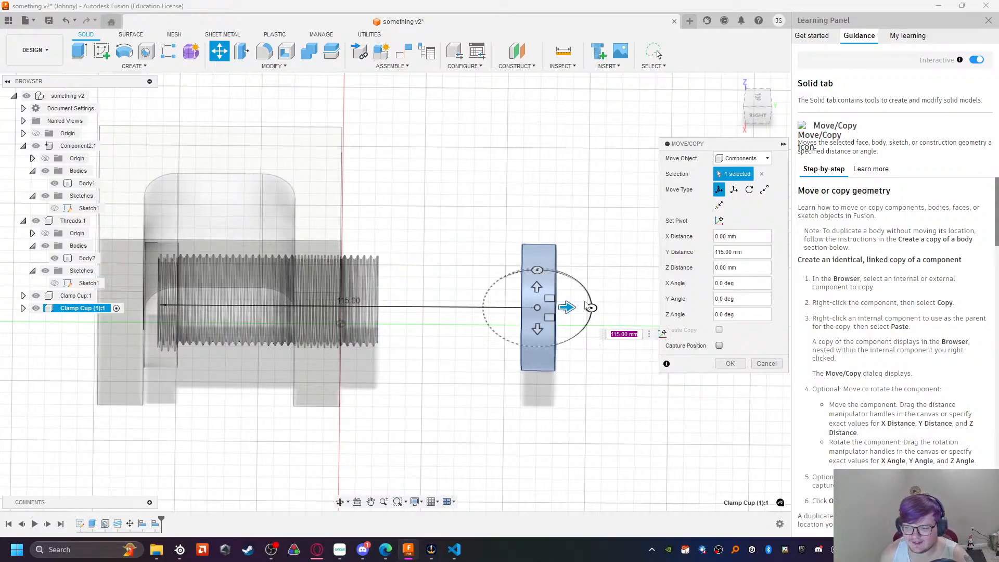
left_click_drag(591, 307, 482, 309)
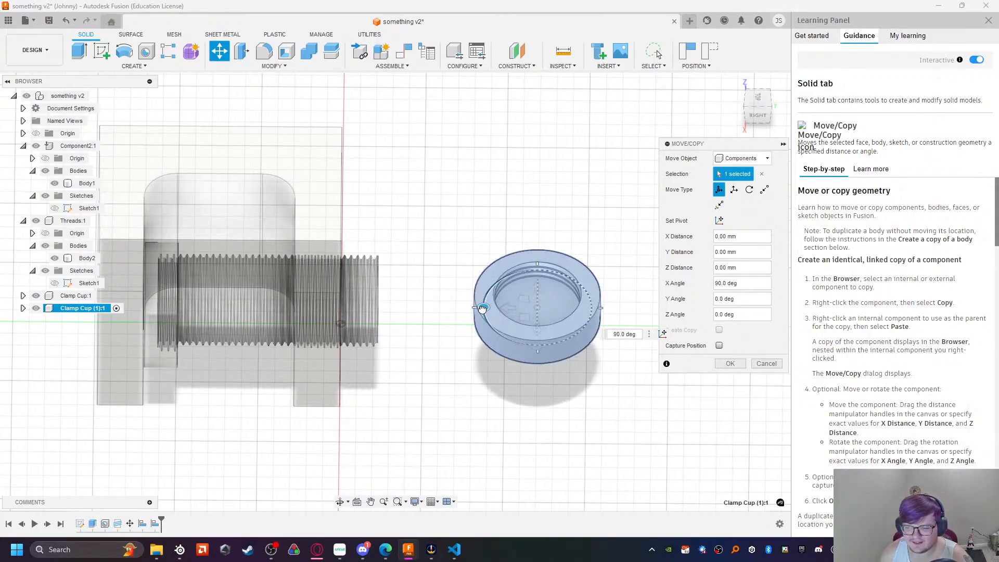
left_click(730, 363)
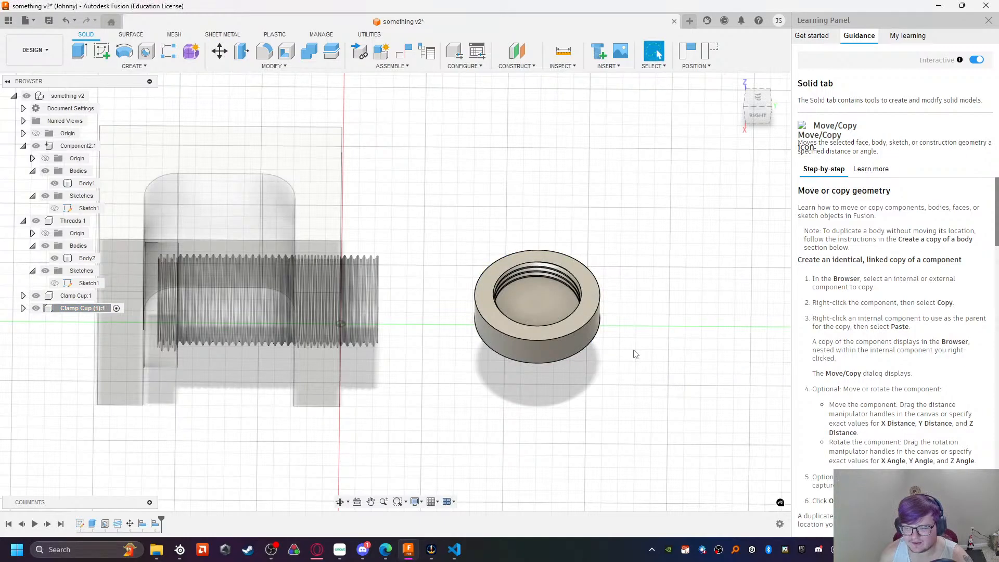
middle_click_drag(497, 382, 375, 250, "shift")
scroll(412, 353, "up", 4)
middle_click_drag(375, 441, 371, 401, "shift")
scroll(370, 401, "down", 3)
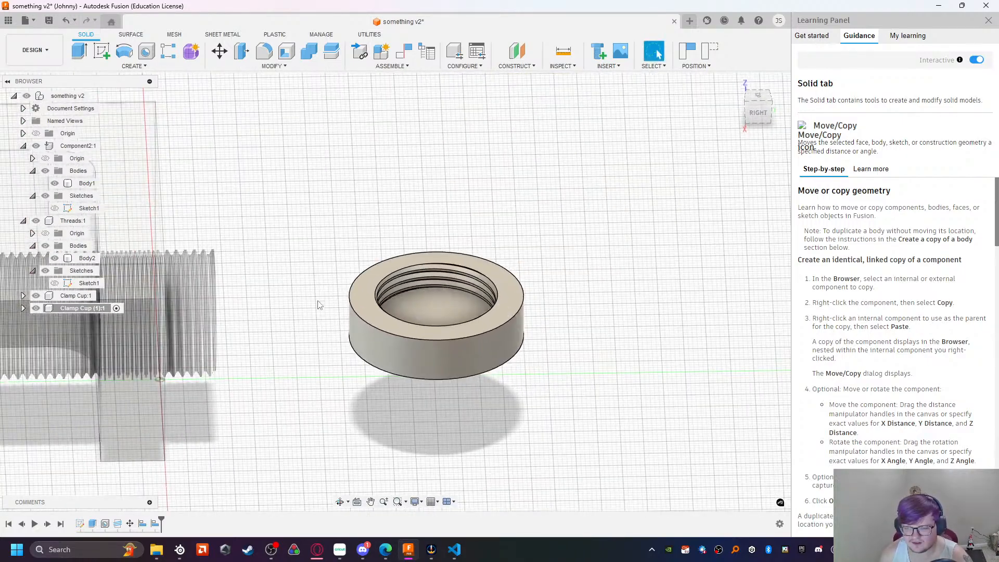
left_click(357, 337)
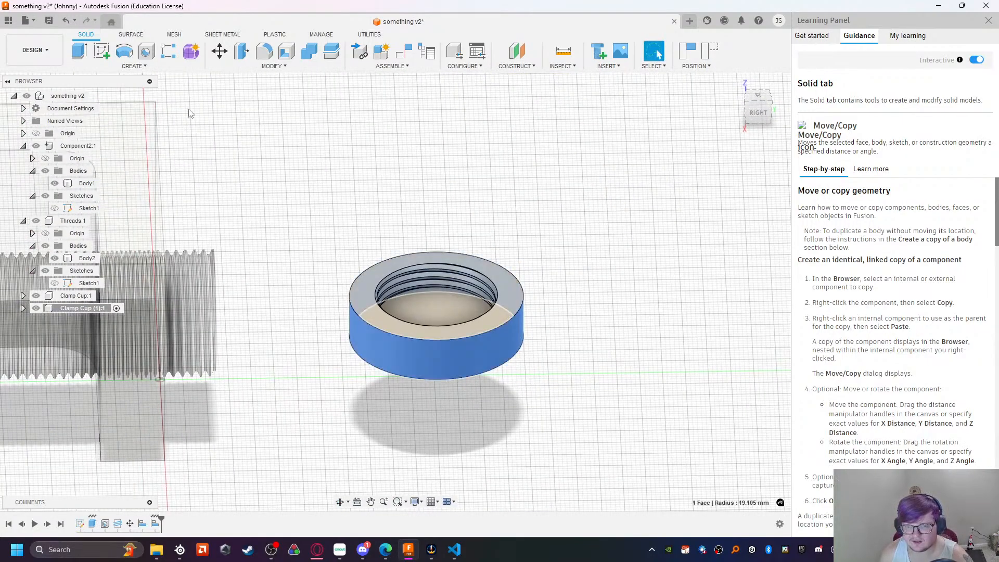
left_click(88, 51)
left_click(580, 287)
left_click(468, 353)
left_click_drag(465, 354, 519, 329)
key("Escape")
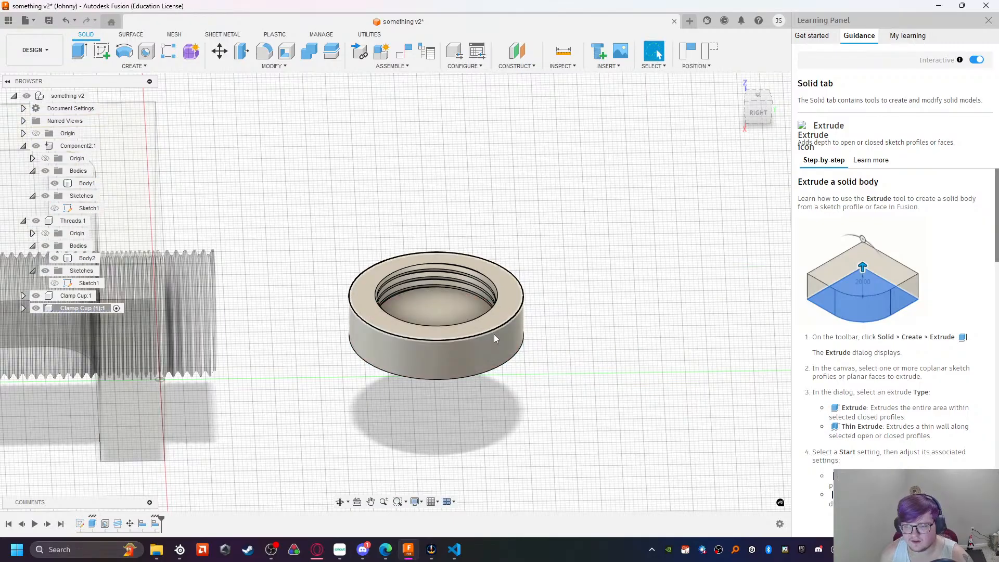
Step: Try to offset the outer cylindrical face of Clamp Cup (1):1 outward with Press Pull
left_click(512, 331)
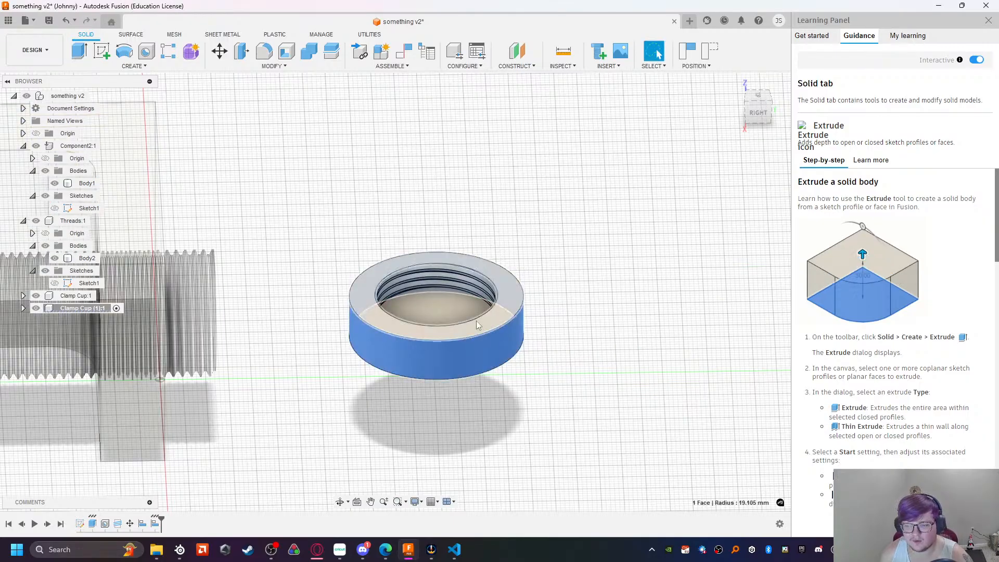
left_click(139, 68)
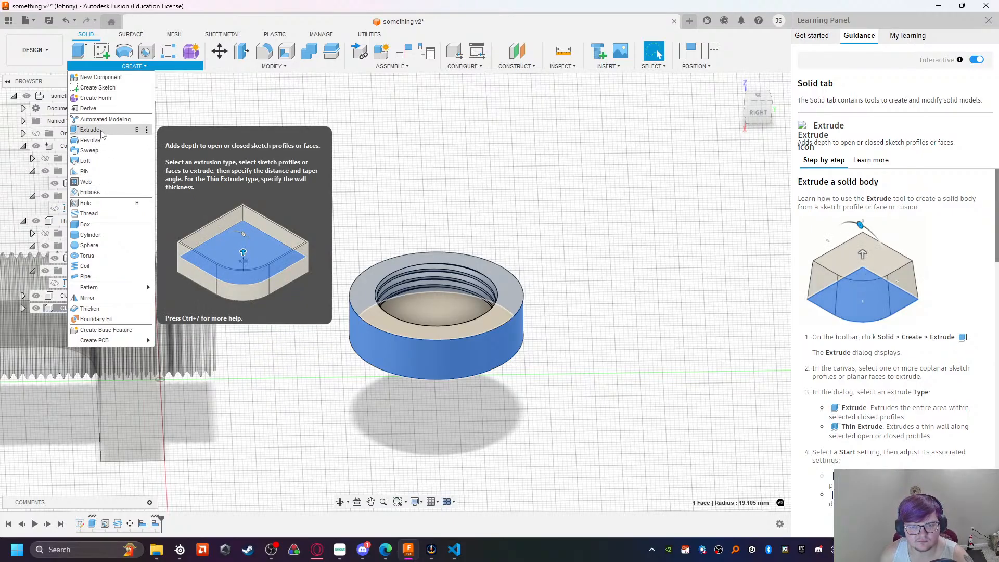
left_click(274, 66)
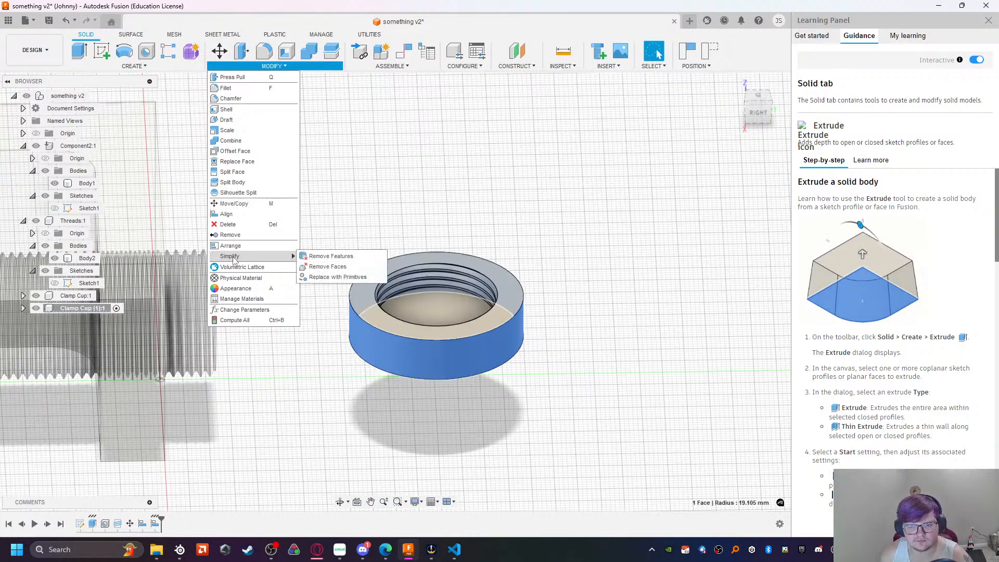
left_click(275, 67)
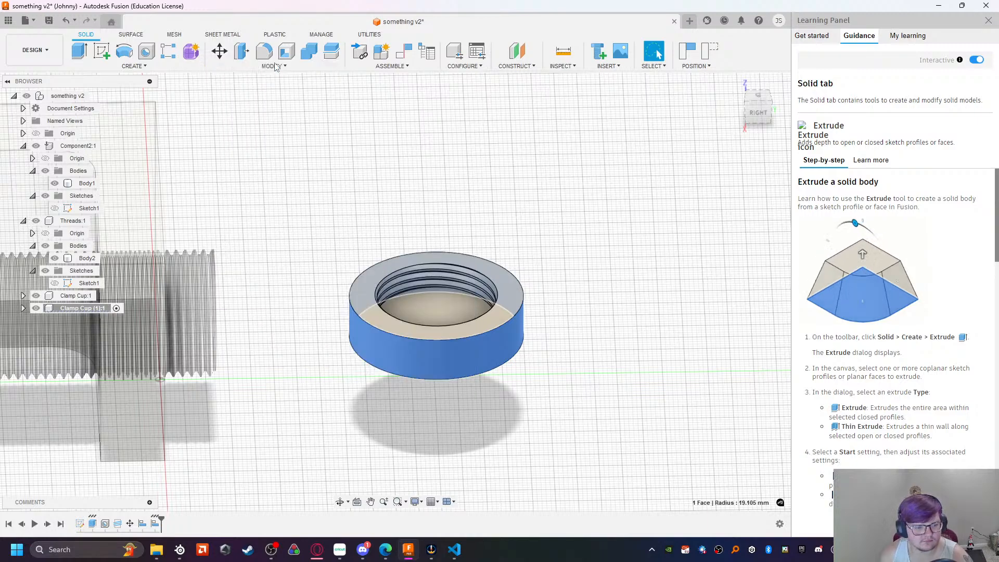
left_click(275, 67)
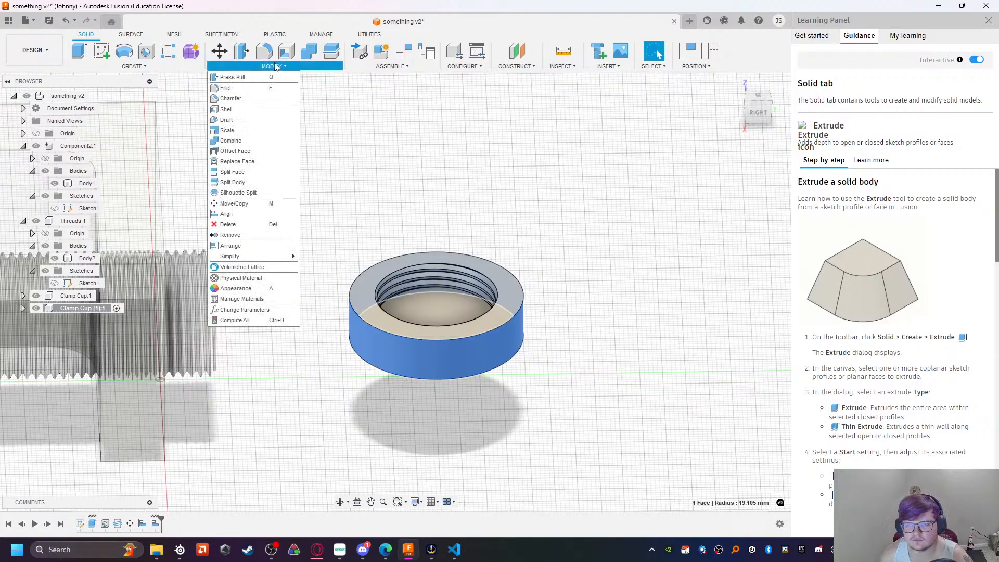
left_click(253, 79)
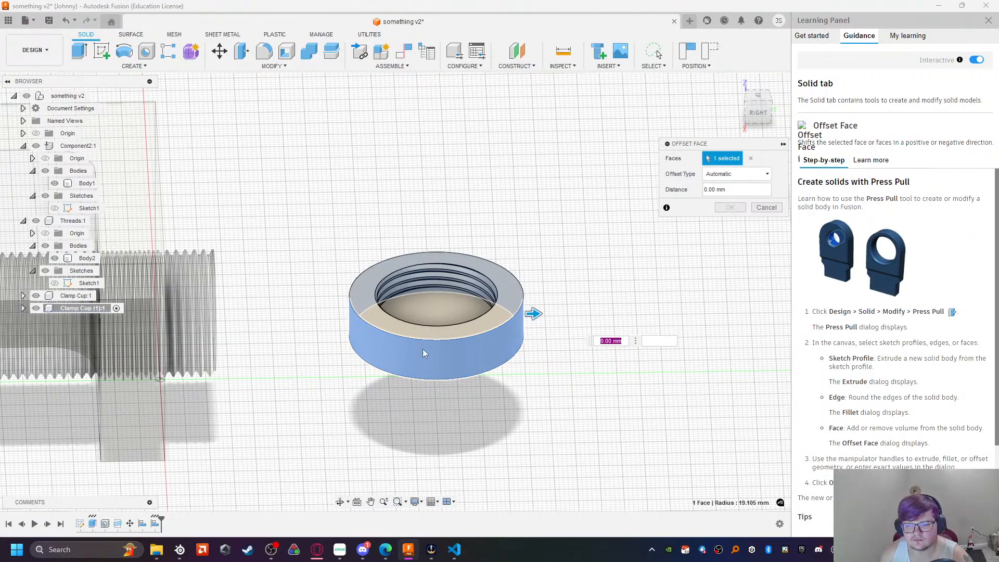
left_click_drag(540, 316, 538, 308)
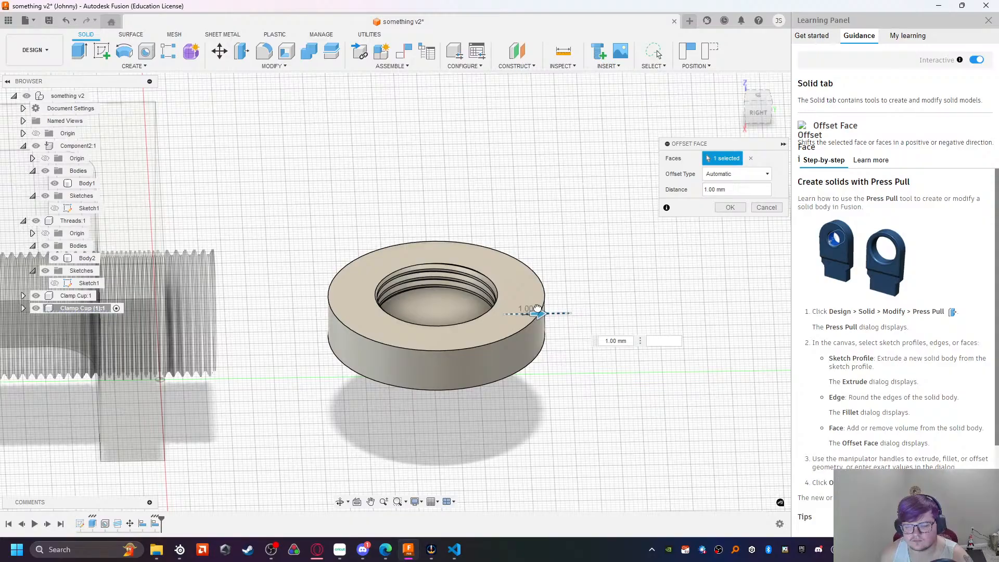
left_click(730, 207)
middle_click_drag(433, 388, 417, 402, "shift")
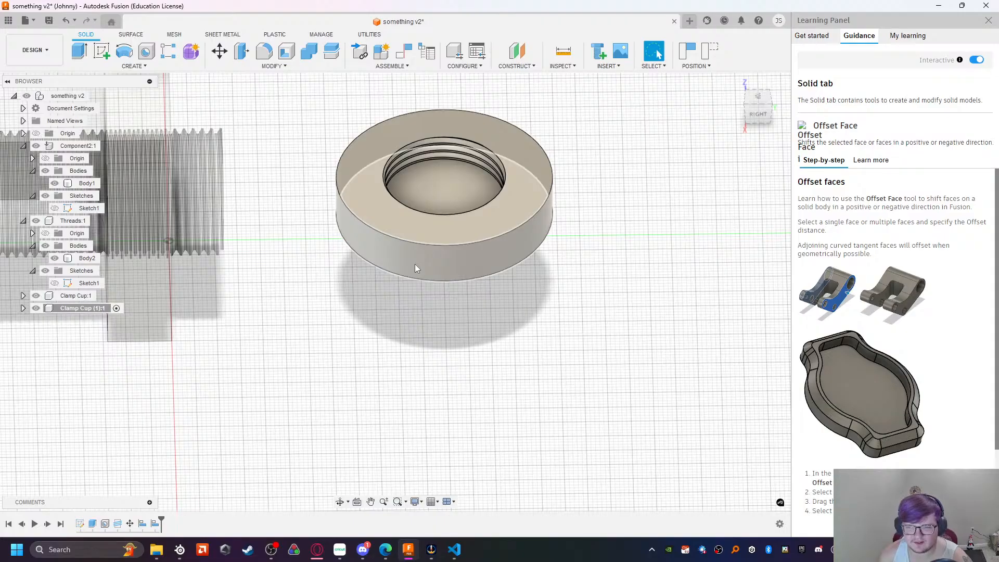
key("ctrl+z")
Step: Offset the outer cylindrical face of Clamp Cup (1):1 outward by 4 mm with Press Pull
left_click(428, 252)
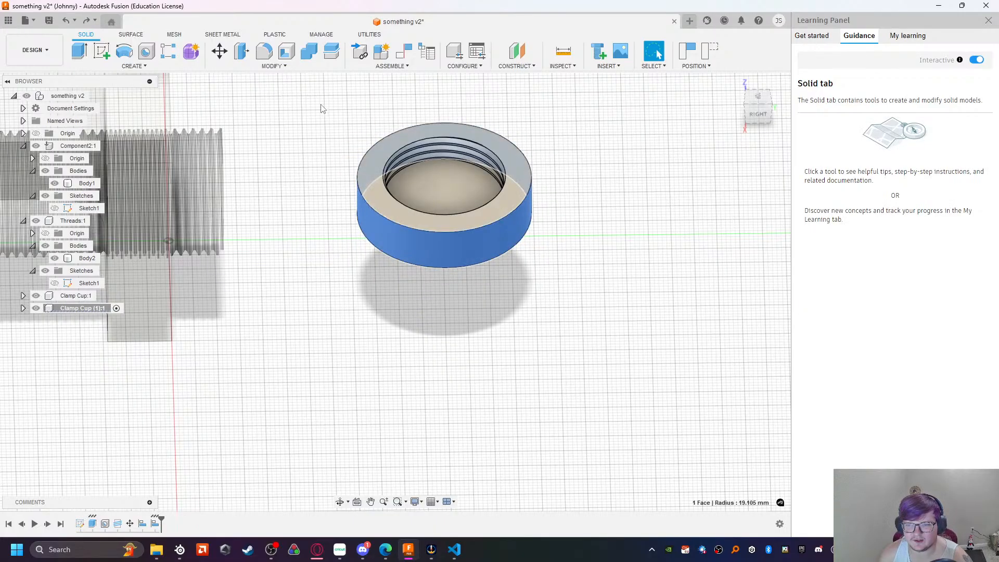
left_click(274, 67)
left_click(232, 77)
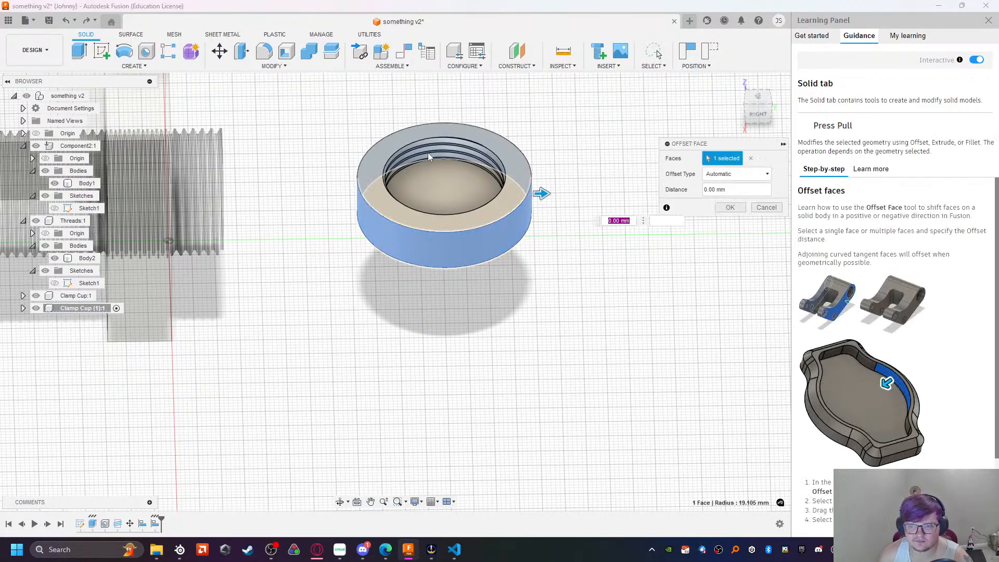
left_click_drag(542, 194, 556, 196)
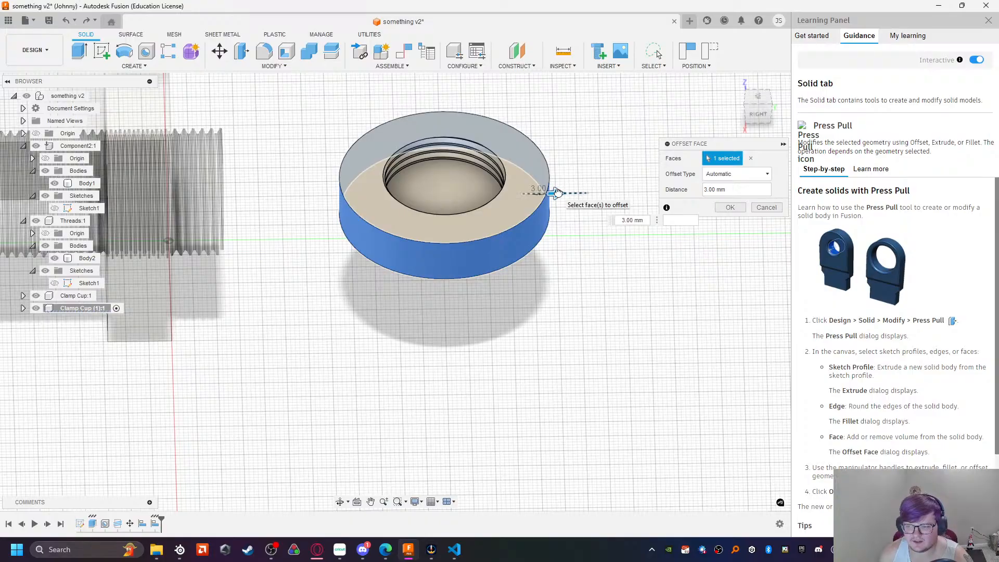
left_click_drag(554, 193, 562, 193)
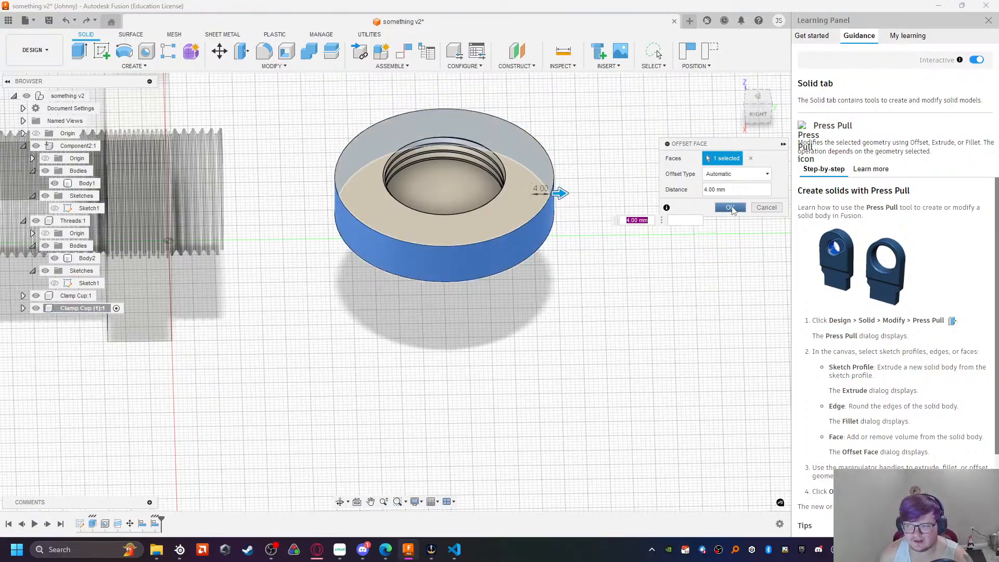
left_click(729, 208)
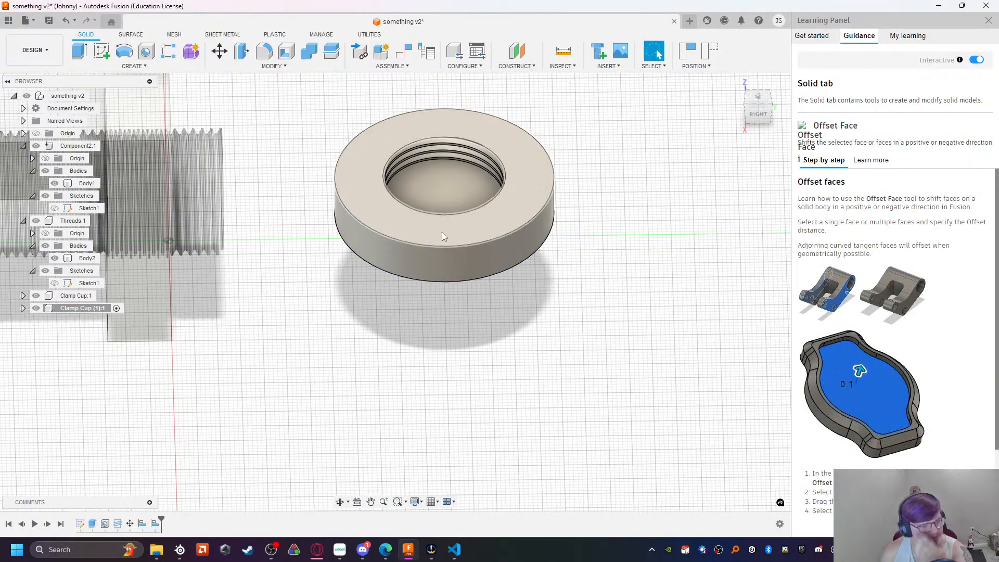
left_click(451, 265)
left_click(136, 65)
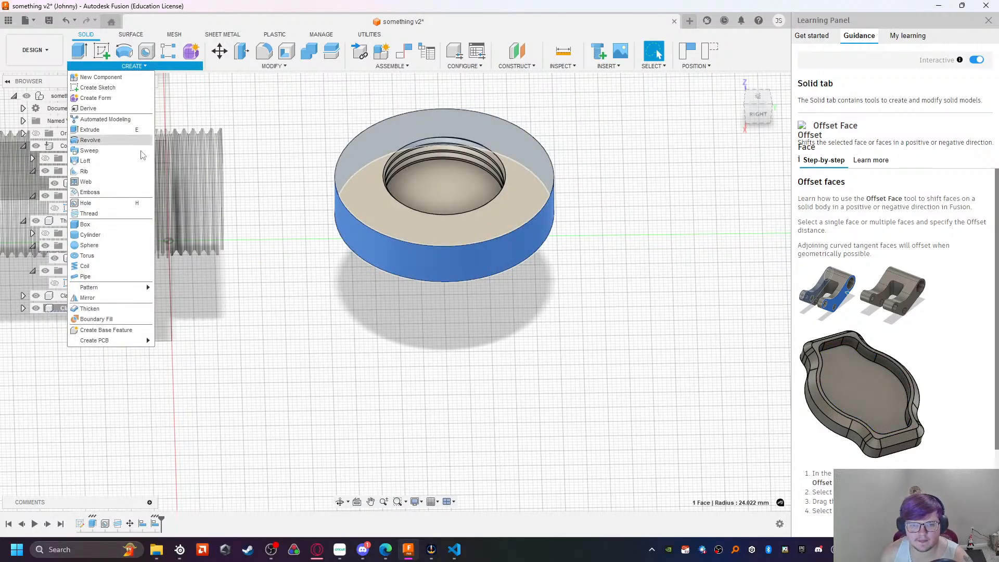
mouse_move(108, 287)
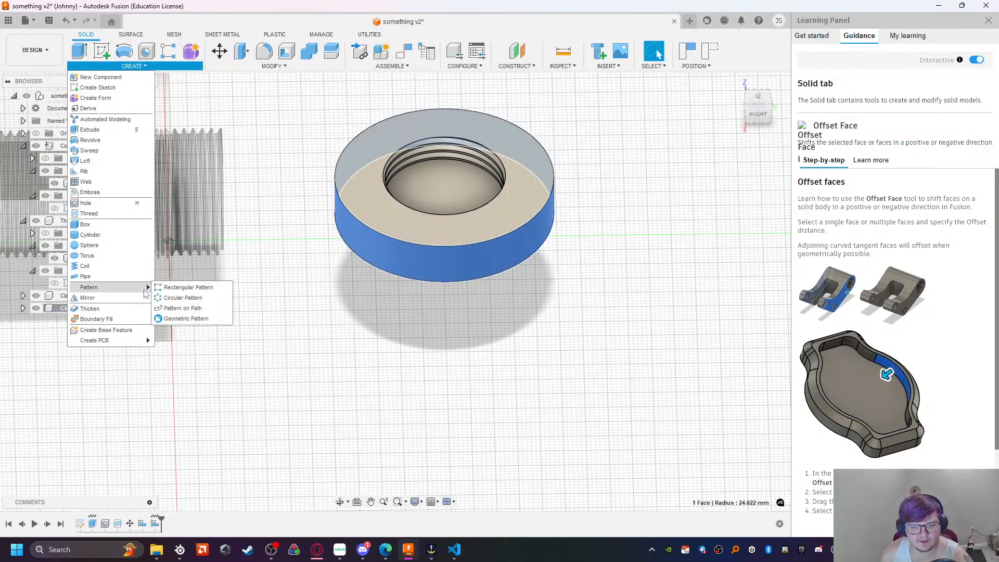
left_click(177, 298)
left_click(515, 350)
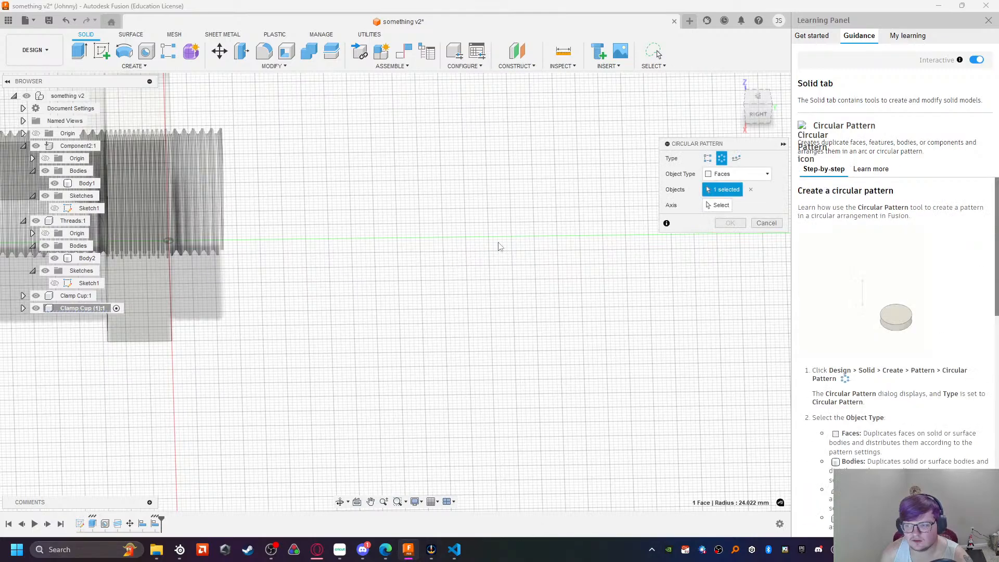
scroll(364, 281, "down", 6)
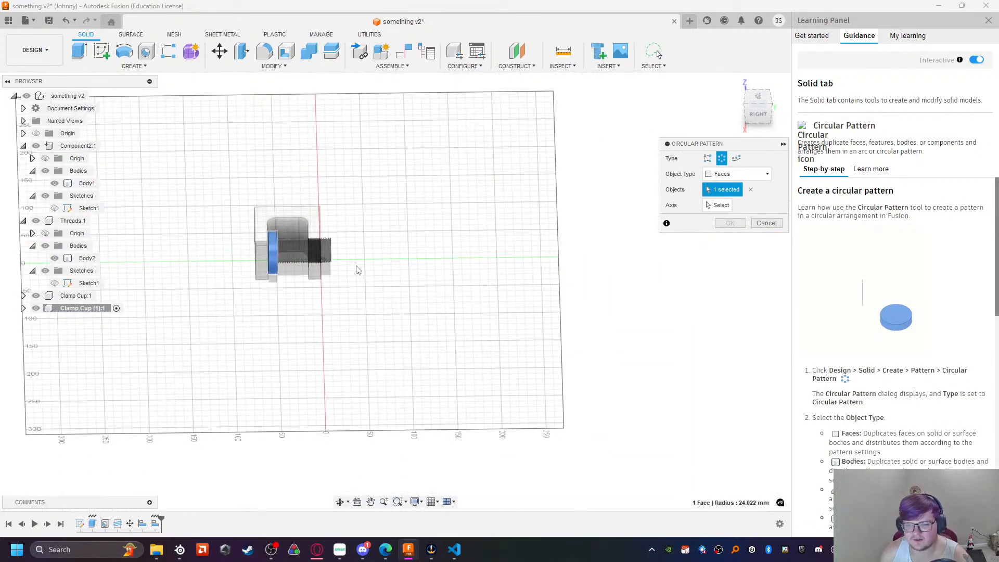
scroll(356, 269, "up", 5)
key("Escape")
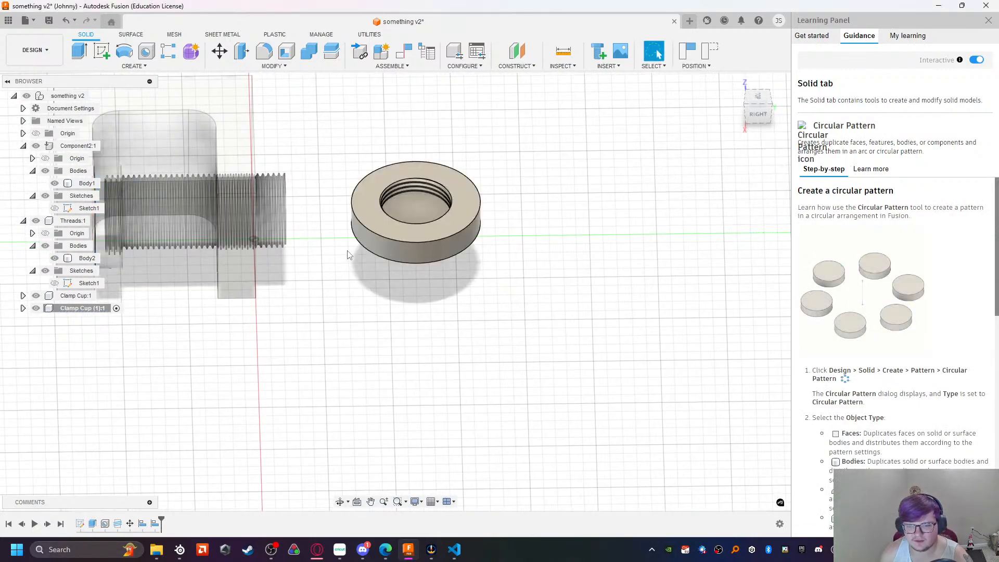
left_click(134, 66)
mouse_move(145, 292)
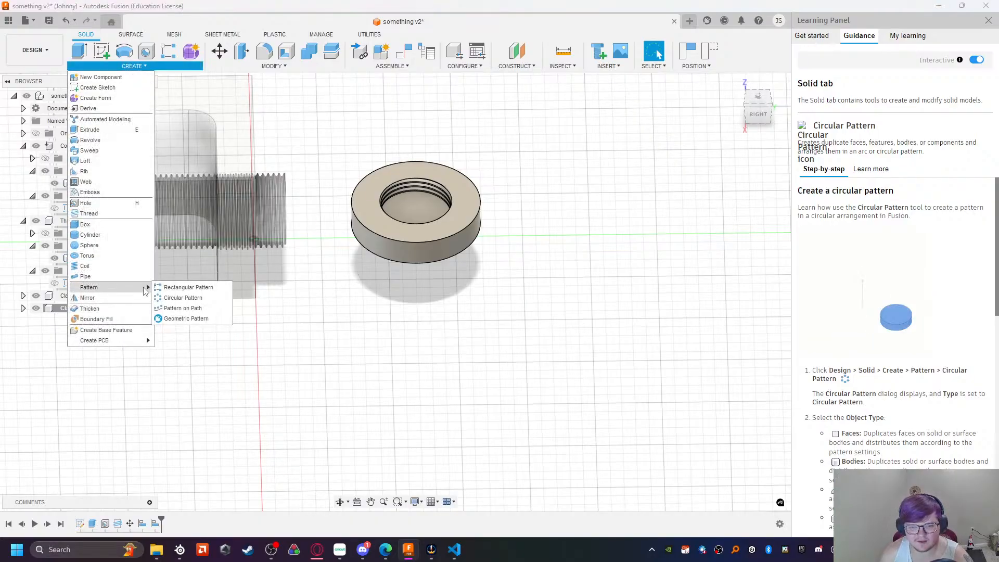
left_click(180, 309)
left_click(515, 288)
key("Escape")
left_click(134, 66)
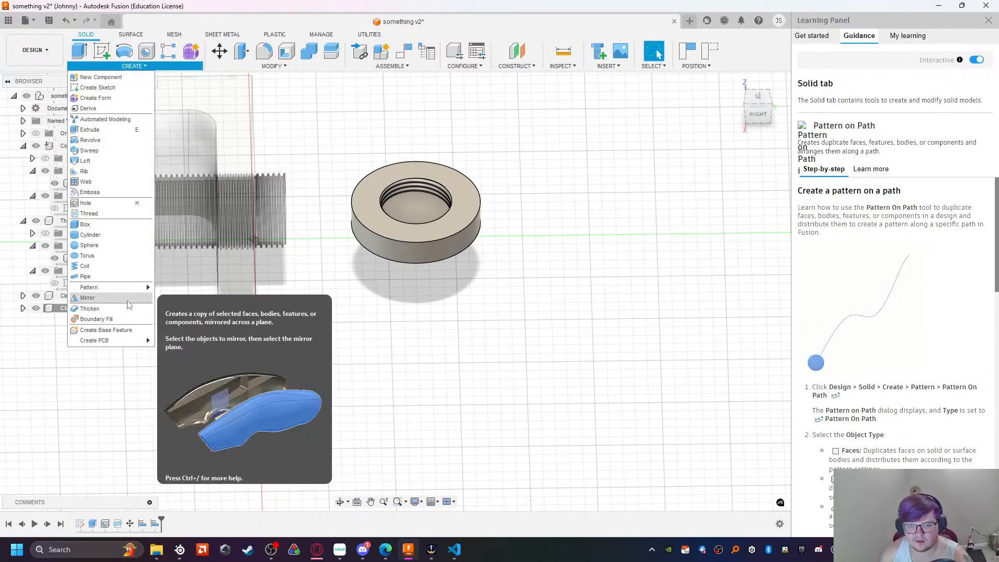
mouse_move(136, 289)
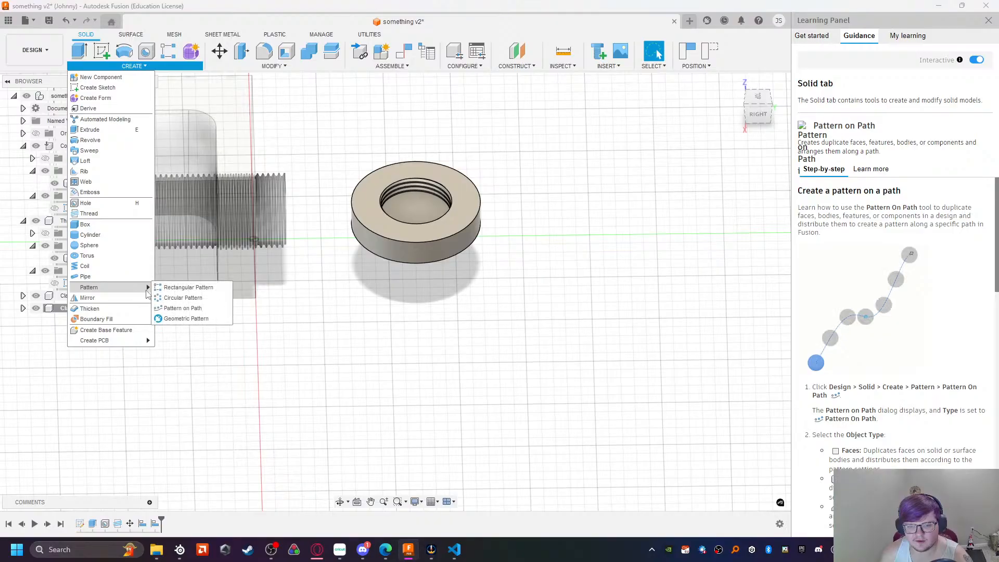
left_click(183, 308)
left_click(518, 288)
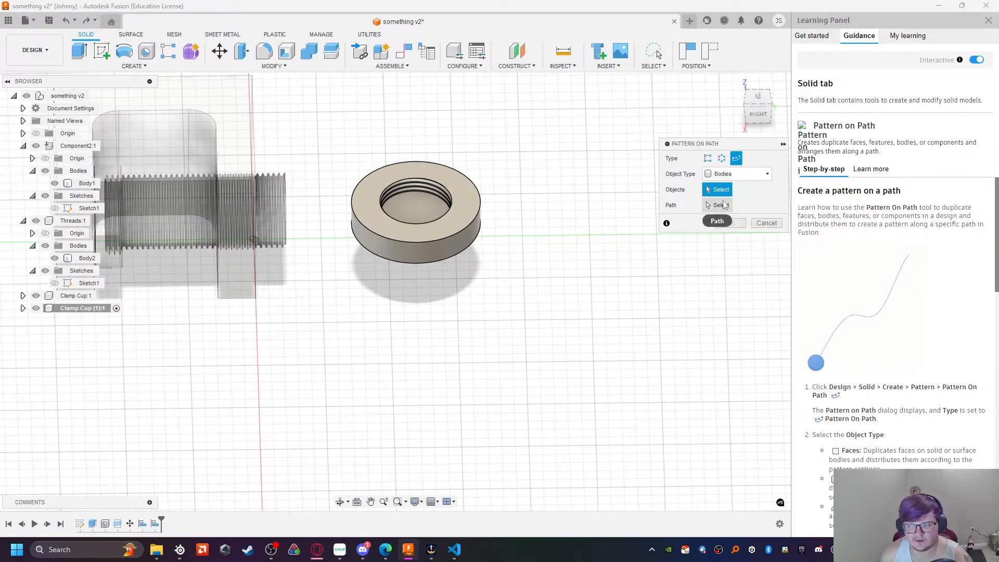
left_click(407, 251)
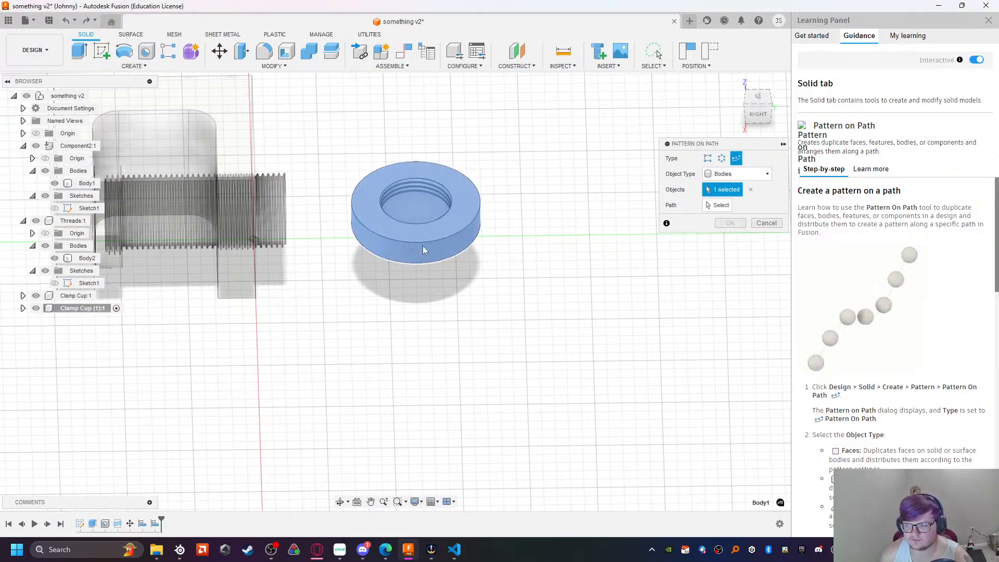
left_click(721, 158)
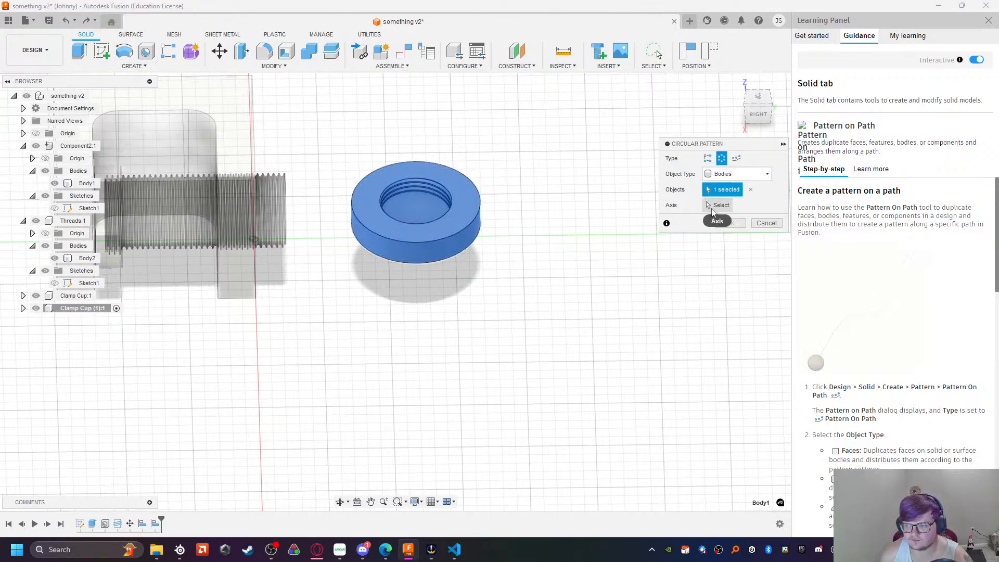
left_click(751, 189)
left_click(766, 223)
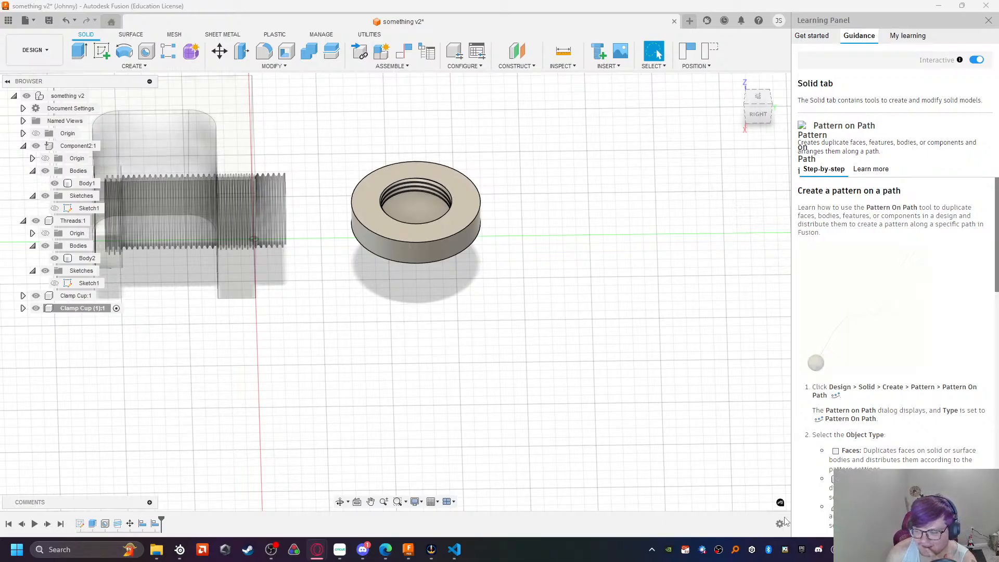
Step: Capture the current component positions while starting a line sketch beside Clamp Cup (1):1, and close that sketch without drawing
left_click(758, 111)
scroll(410, 299, "up", 5)
scroll(348, 353, "up", 3)
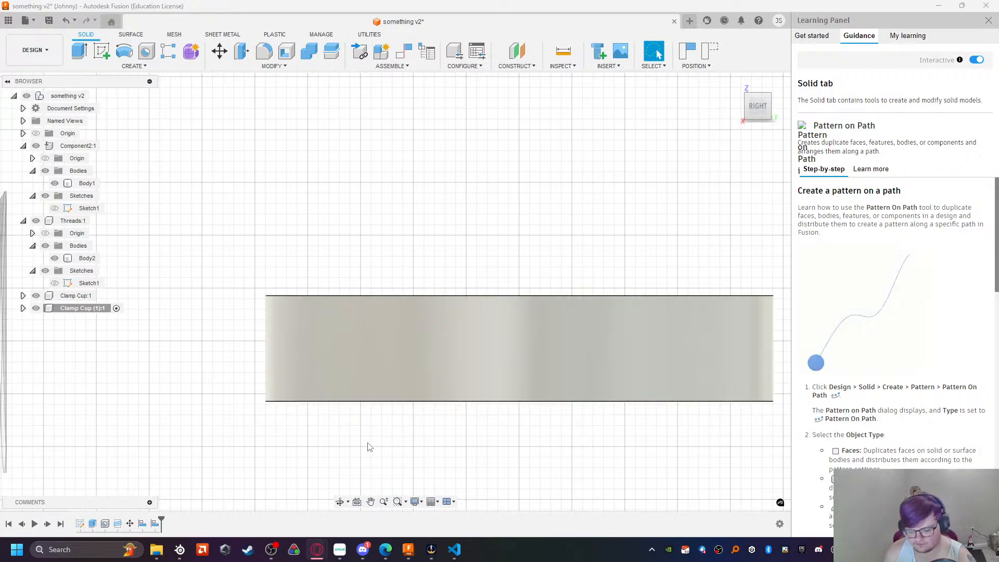
key("l")
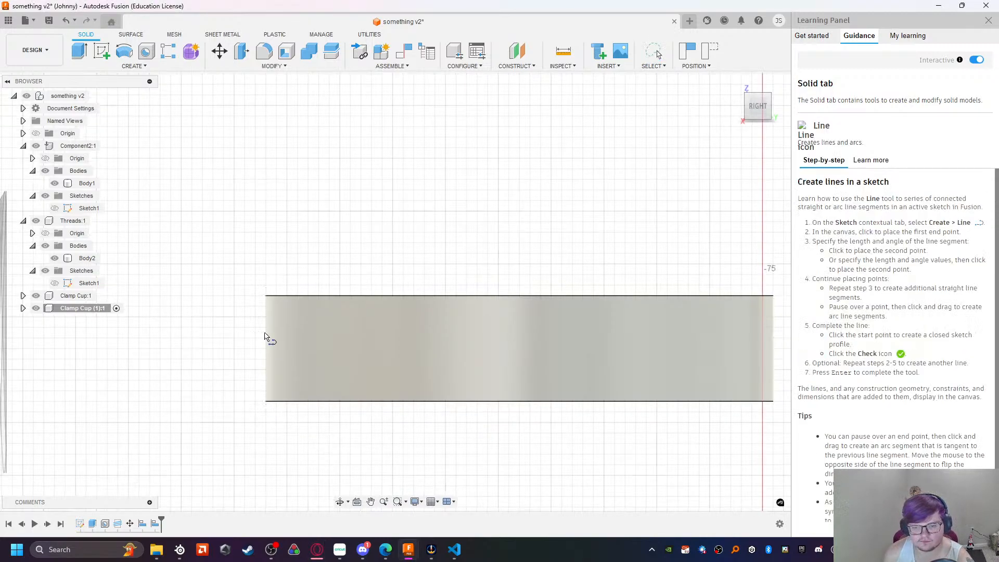
left_click(232, 269)
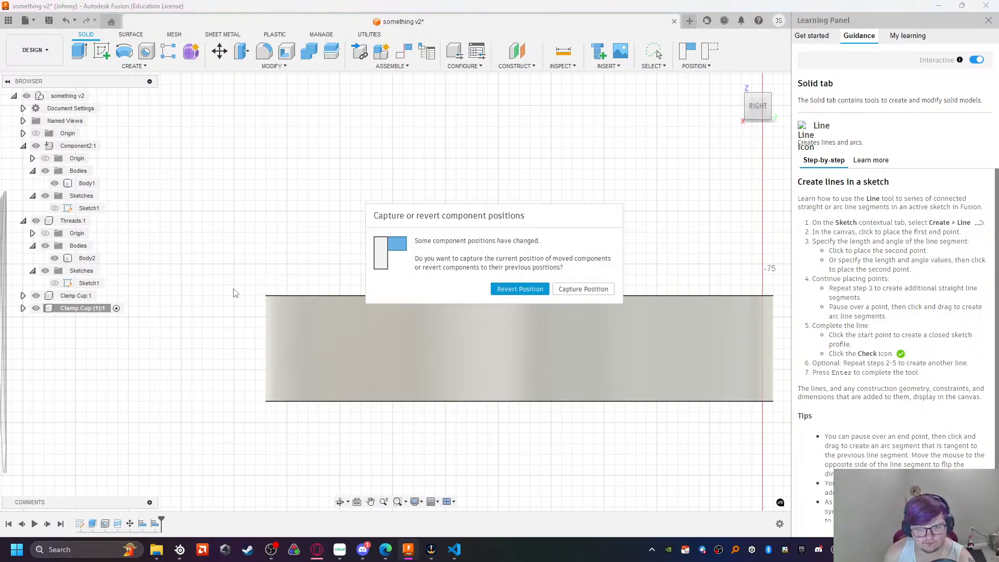
left_click(564, 292)
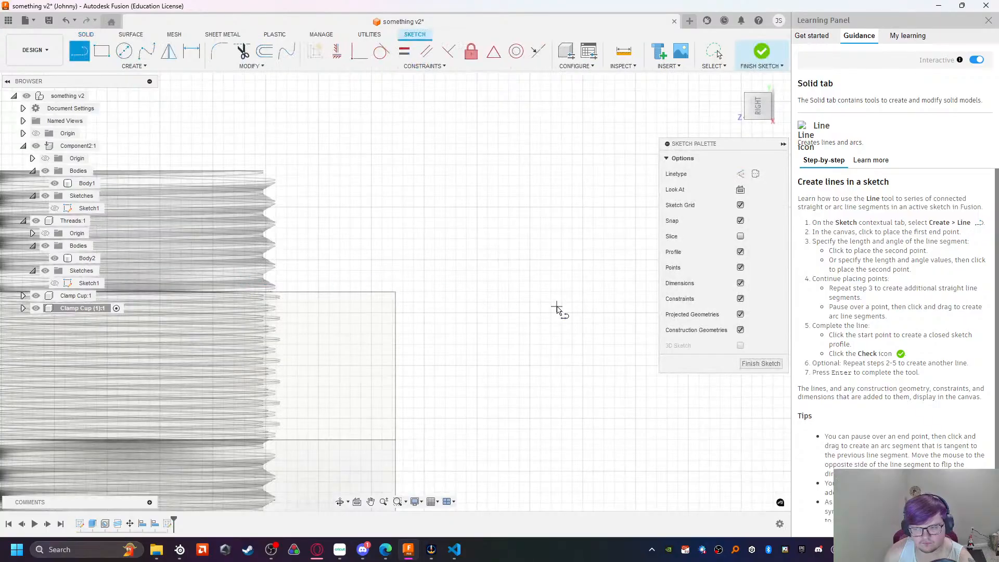
key("Escape")
left_click(761, 363)
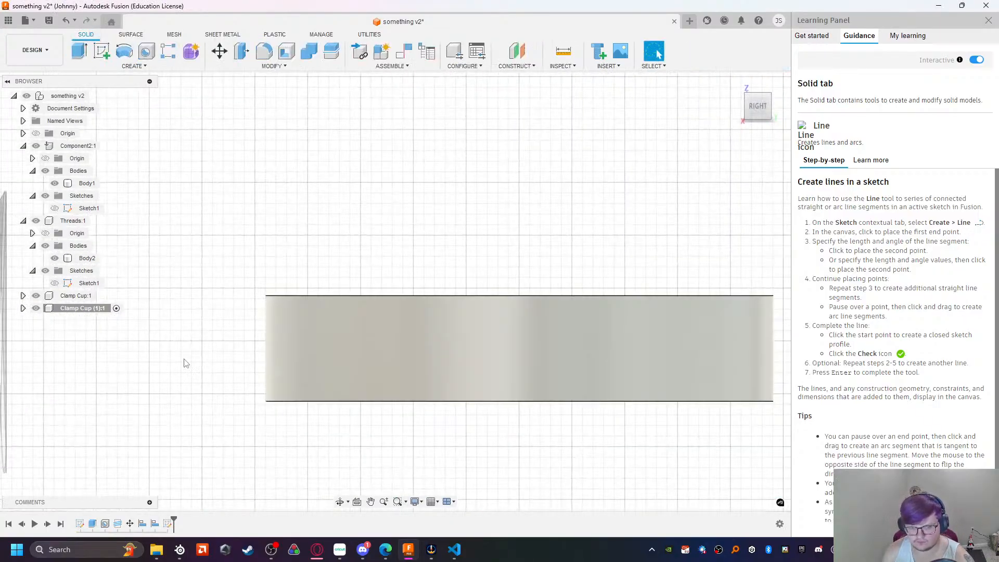
Step: Delete the empty sketch from Clamp Cup (1):1
left_click(22, 308)
left_click(33, 345)
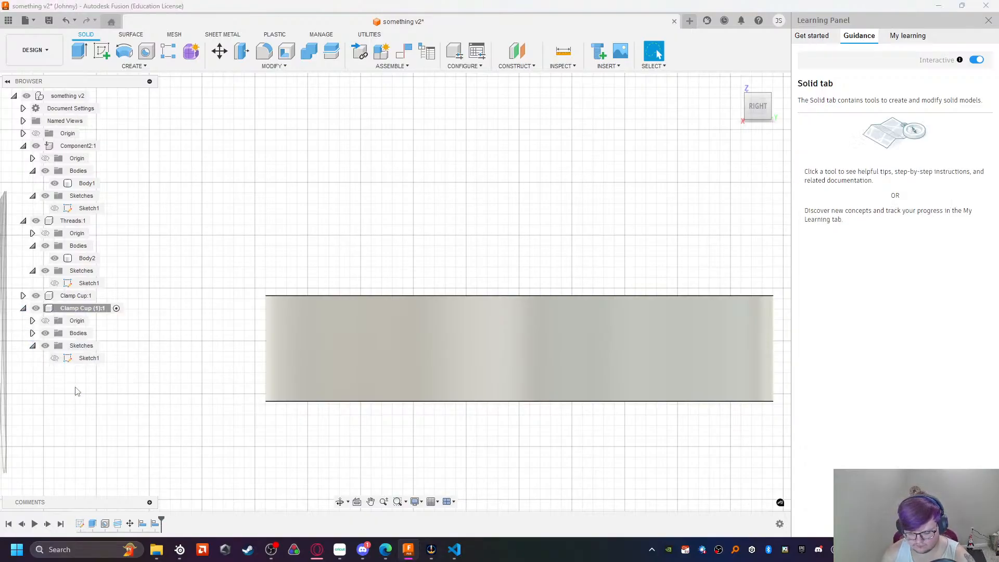
Step: Start a new line sketch in Clamp Cup (1):1 and draw a horizontal line about 11.5 mm long above the cup's outer edge
key("l")
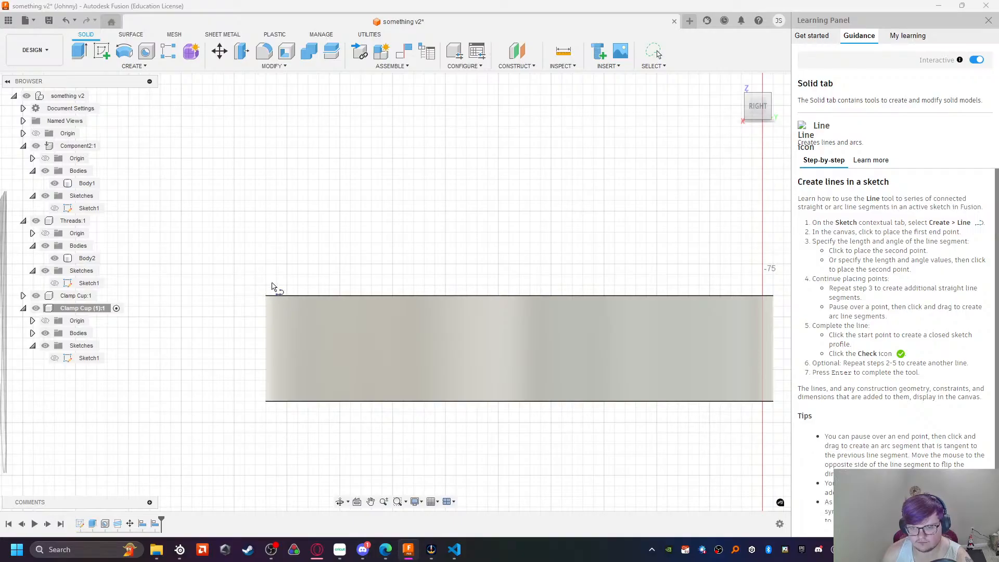
left_click(234, 268)
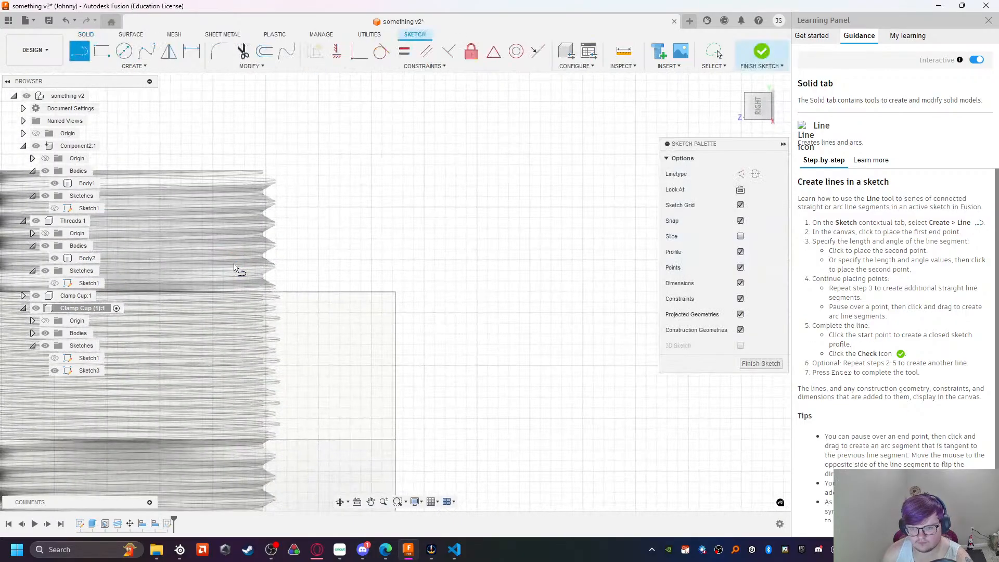
middle_click_drag(364, 189, 520, 156, "shift")
scroll(520, 229, "up", 10)
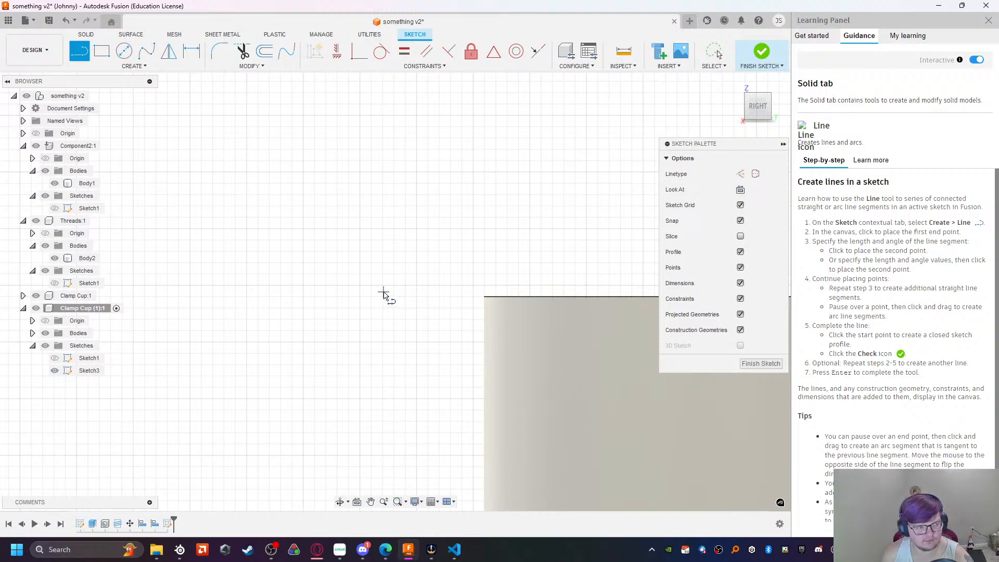
left_click(359, 229)
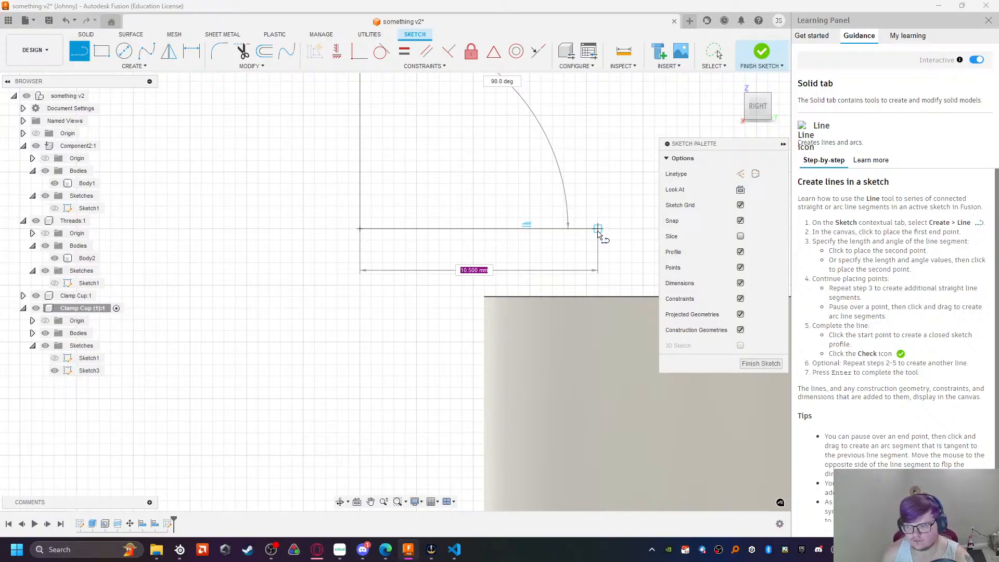
left_click(620, 229)
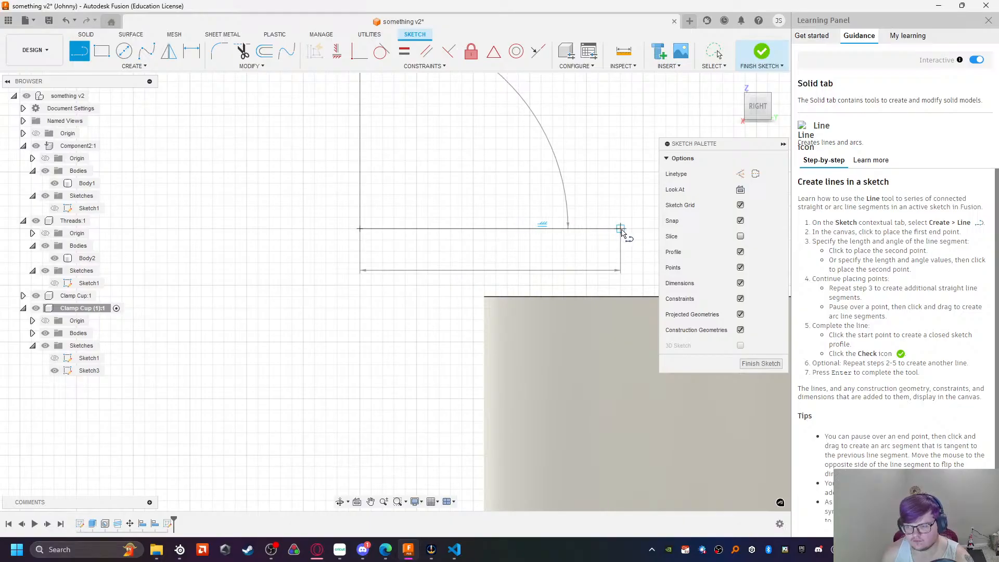
Step: Complete the line into a closed rectangle about 24.4 mm tall overlapping the cup's outer edge, and finish the sketch
mouse_move(395, 431)
middle_mouse_down("shift")
mouse_move(397, 392)
mouse_move(405, 438)
middle_mouse_up("shift")
left_click(759, 107)
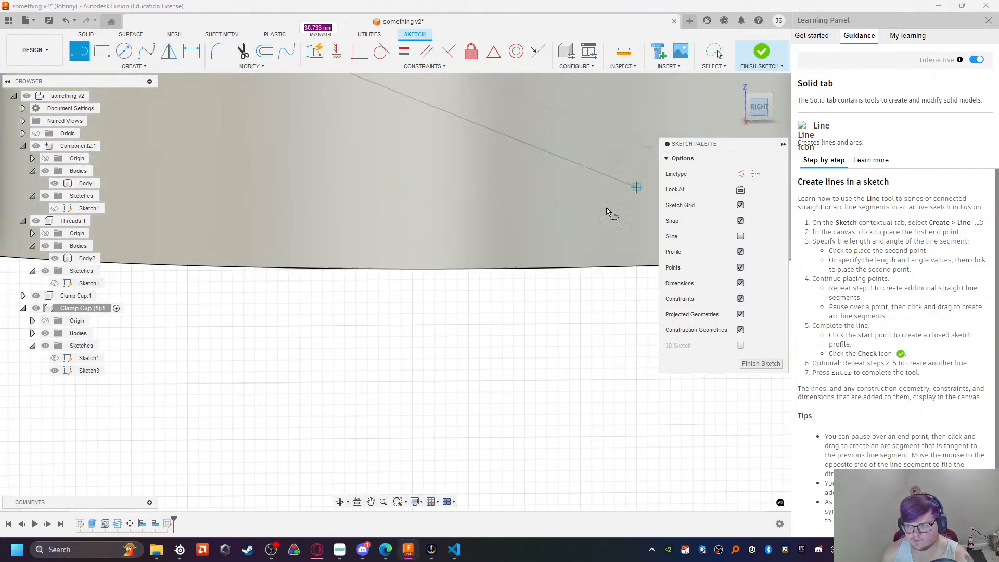
scroll(284, 195, "down", 7)
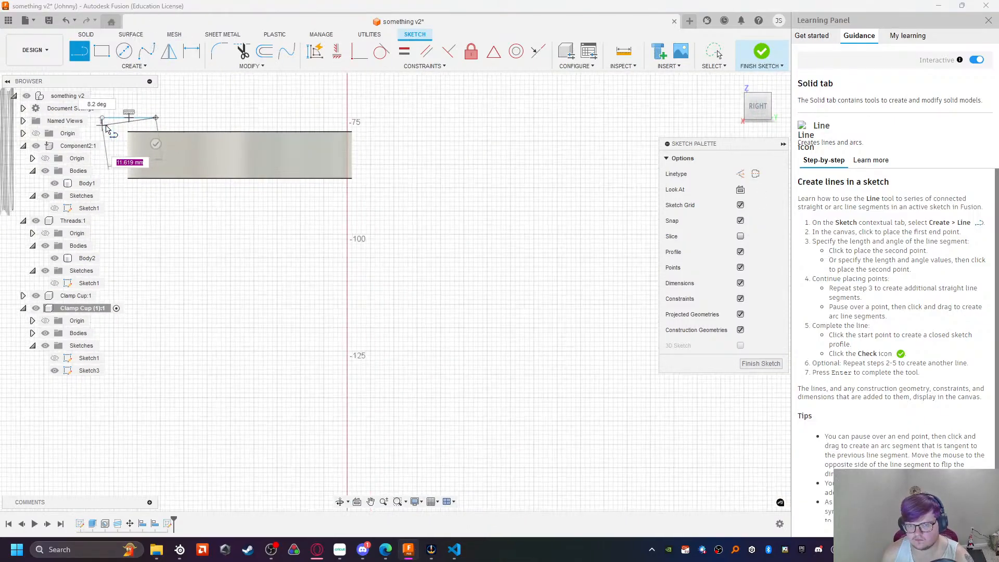
scroll(104, 129, "up", 5)
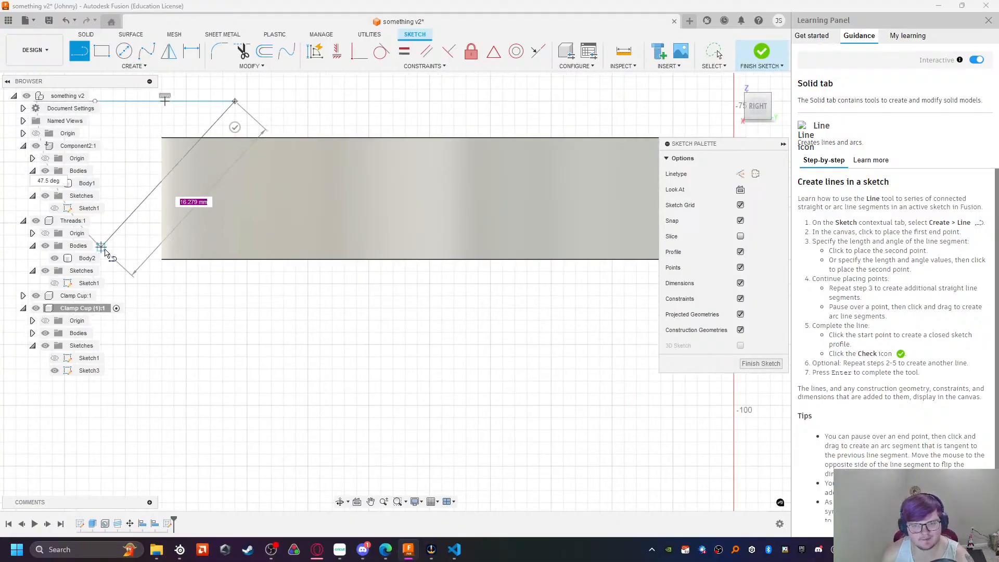
mouse_move(112, 245)
middle_mouse_down()
mouse_move(187, 232)
mouse_move(229, 238)
middle_mouse_up()
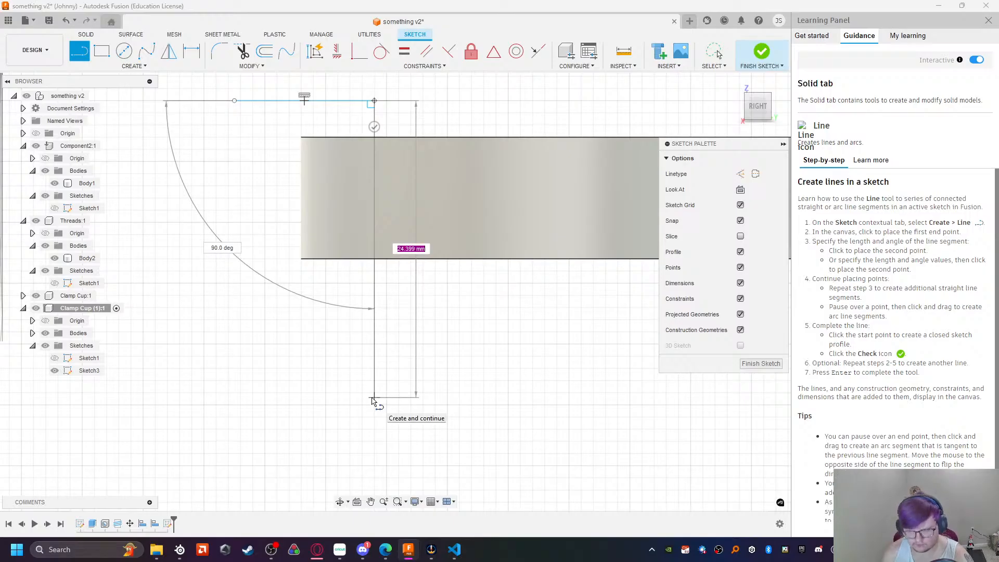
left_click(373, 399)
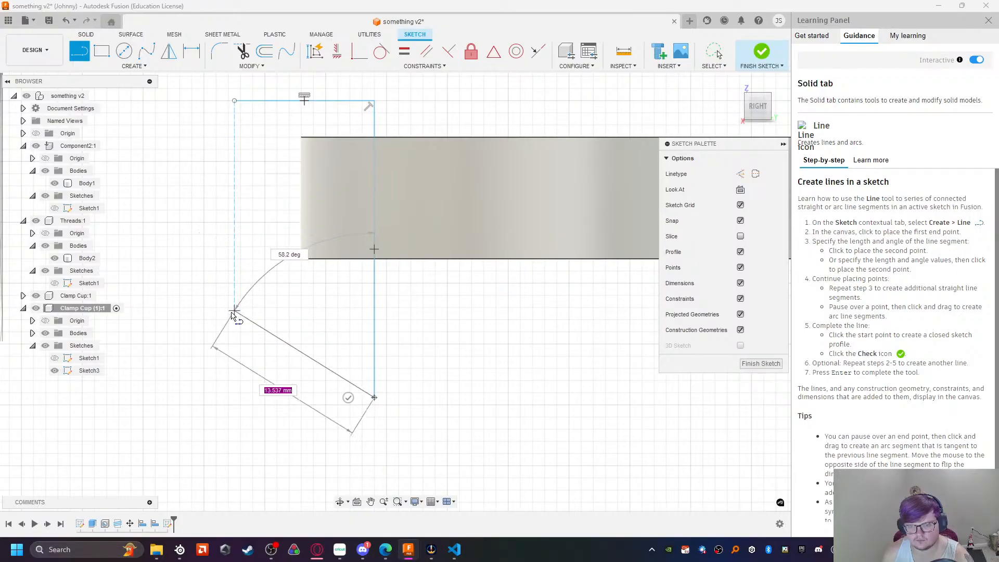
left_click(234, 397)
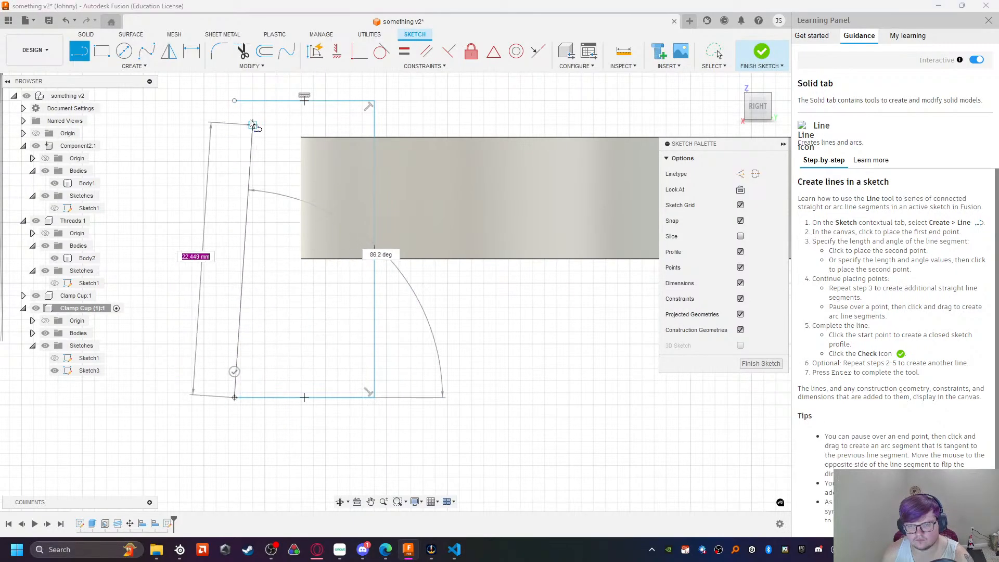
left_click(239, 101)
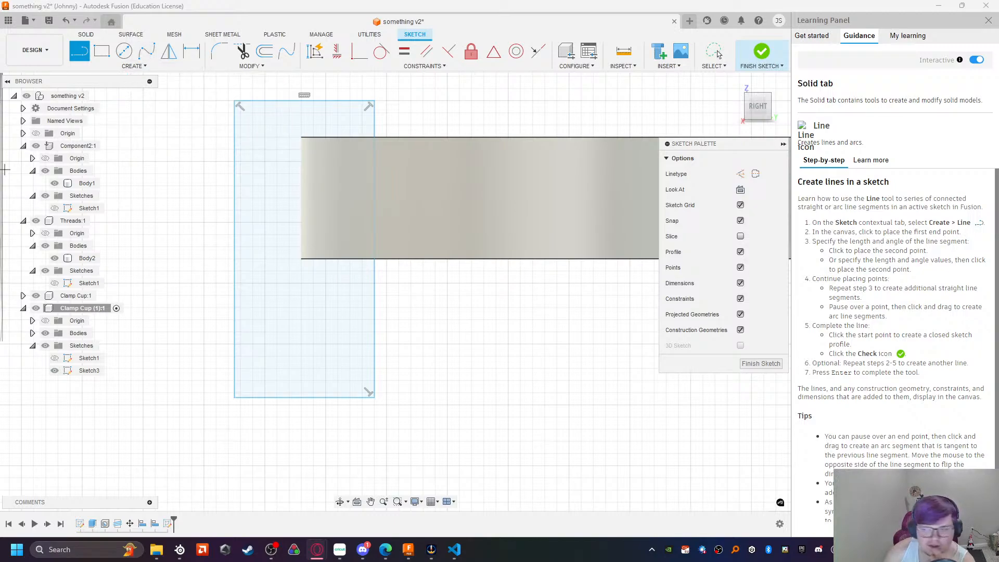
left_click(760, 366)
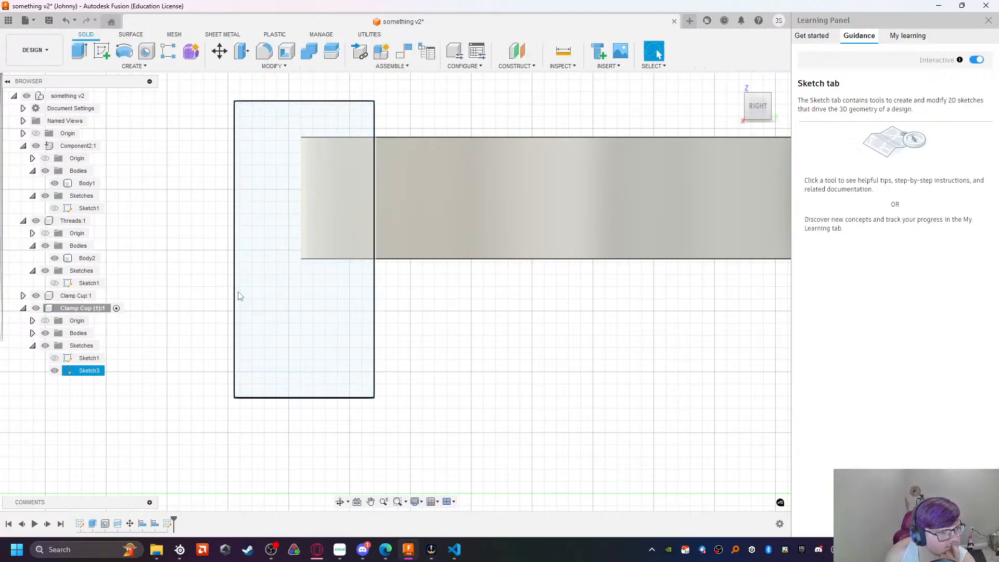
left_click(203, 270)
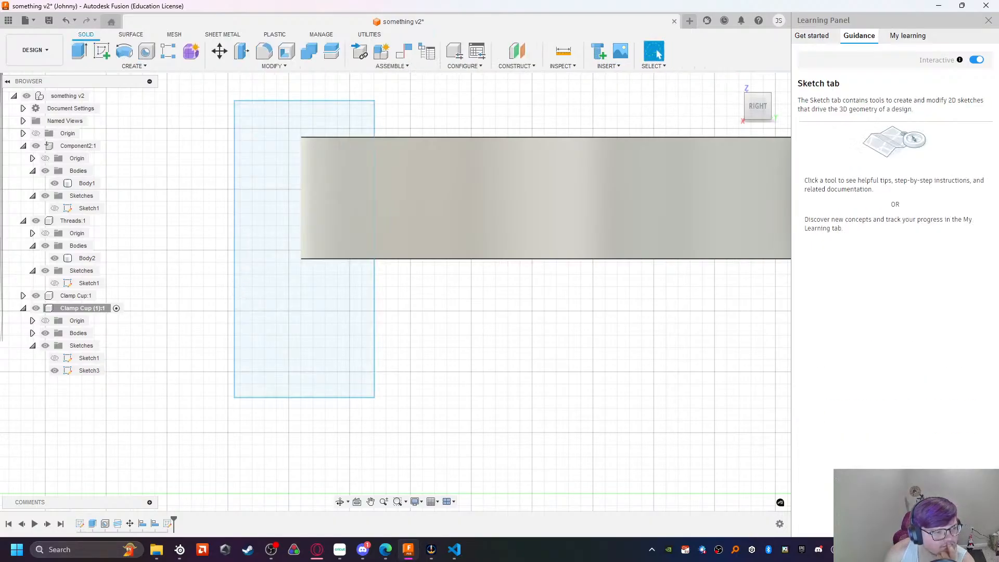
Step: Revolve the rectangle profile 360° as a cut around the axis of the cup's outer cylindrical face
left_click(131, 35)
left_click(86, 35)
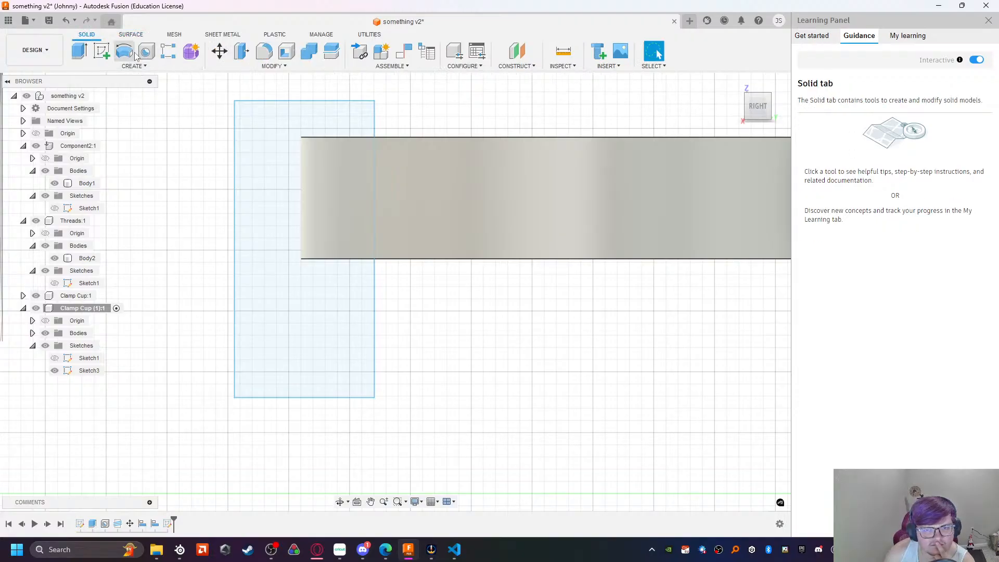
left_click(124, 50)
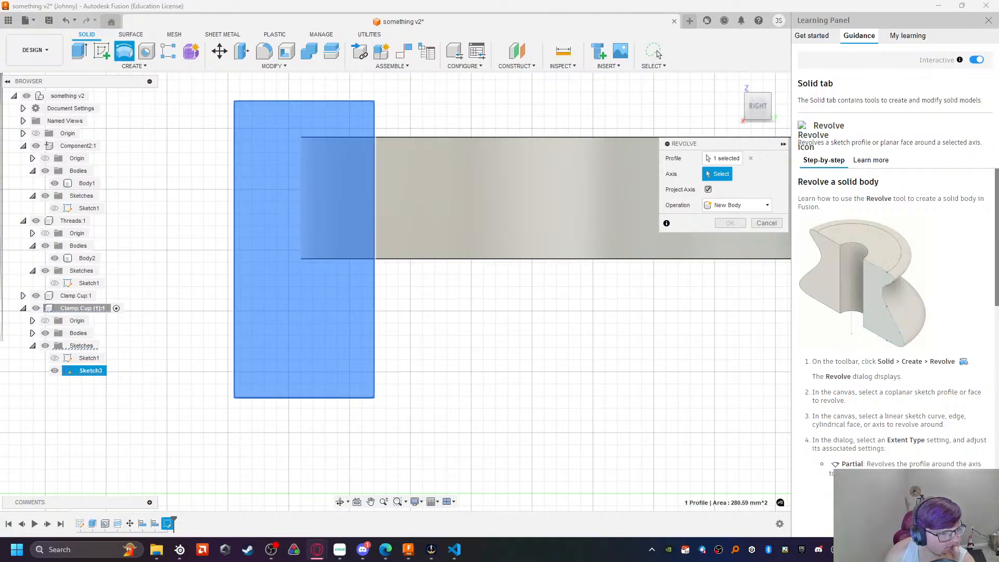
left_click(711, 159)
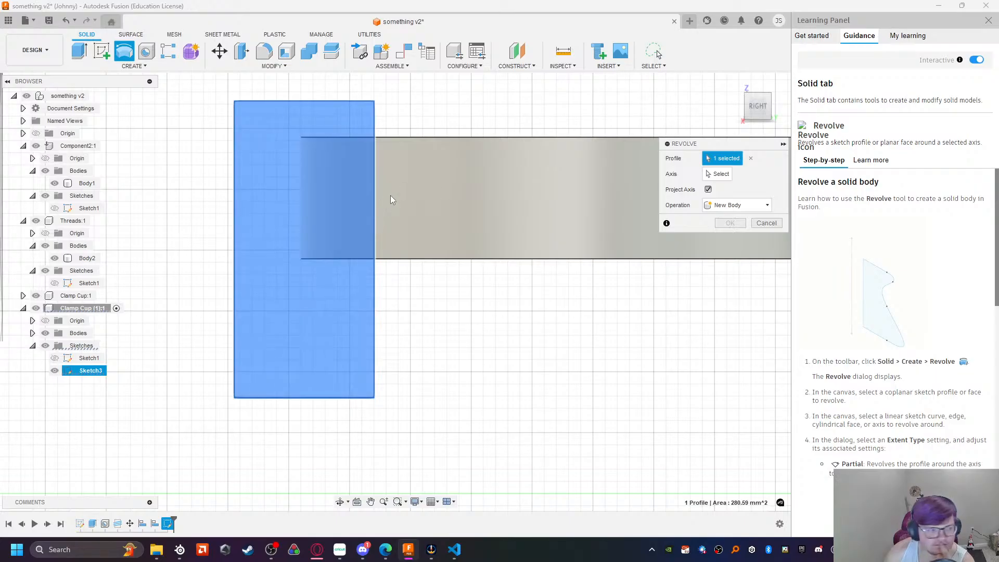
left_click(260, 197)
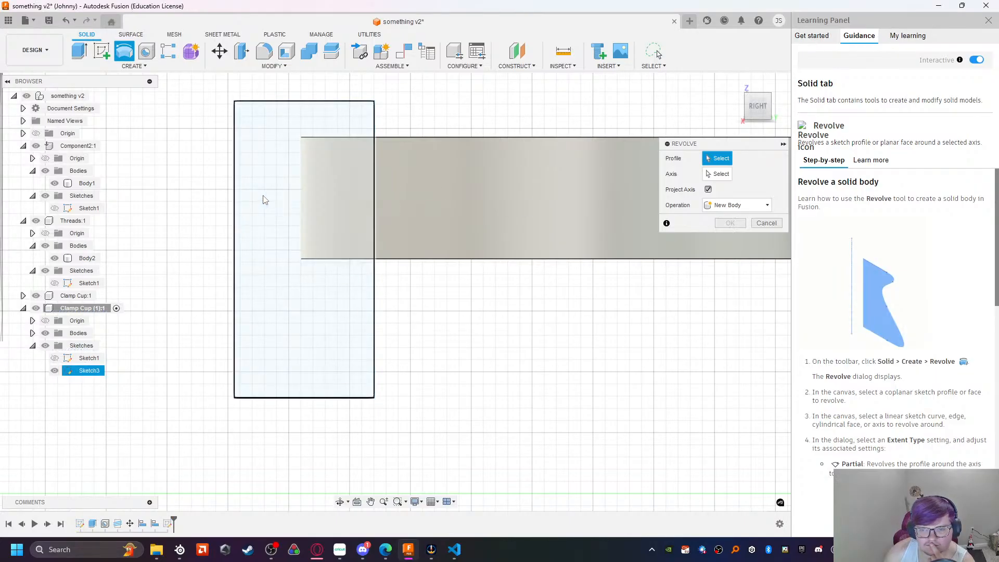
left_click(270, 195)
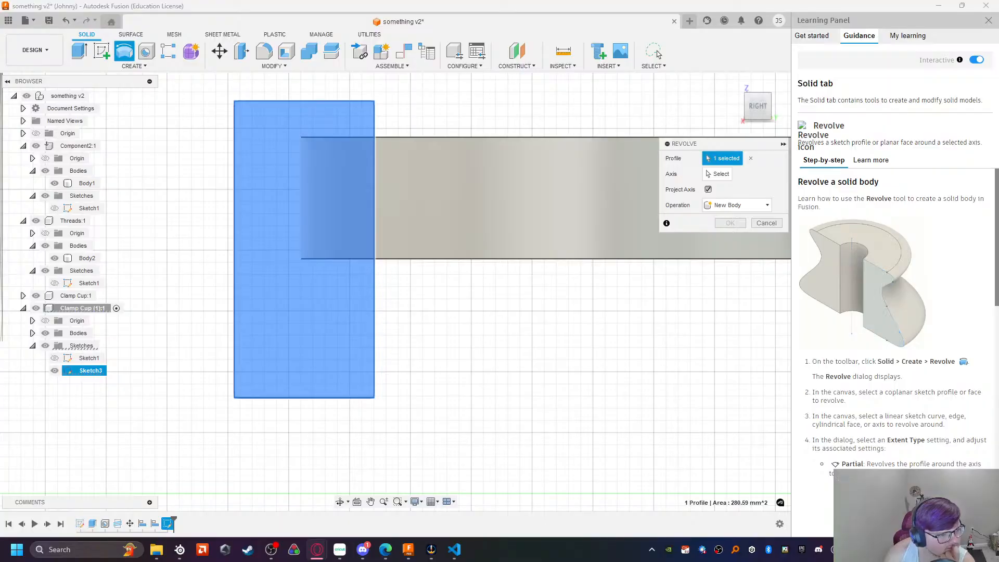
left_click(717, 173)
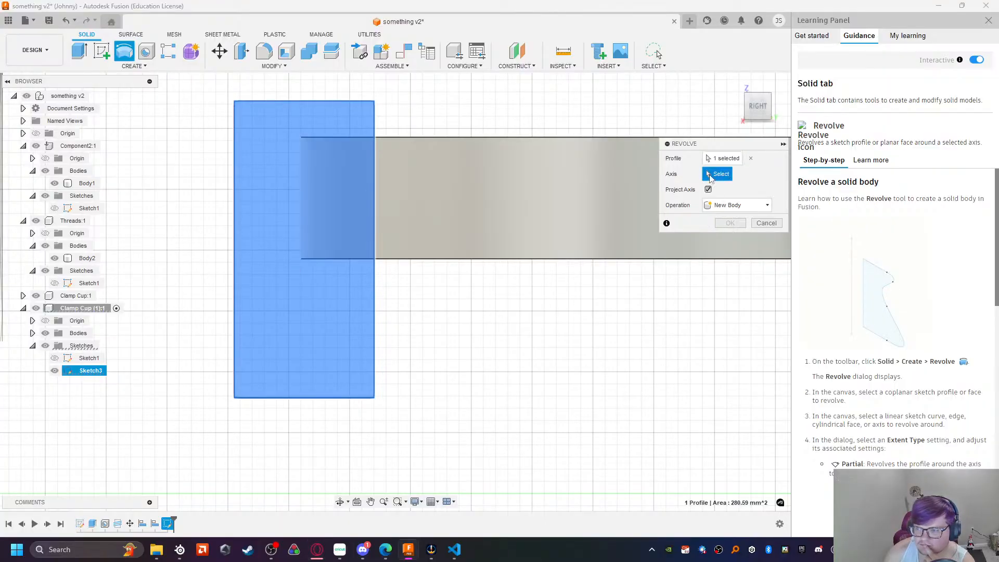
left_click(233, 179)
left_click(358, 137)
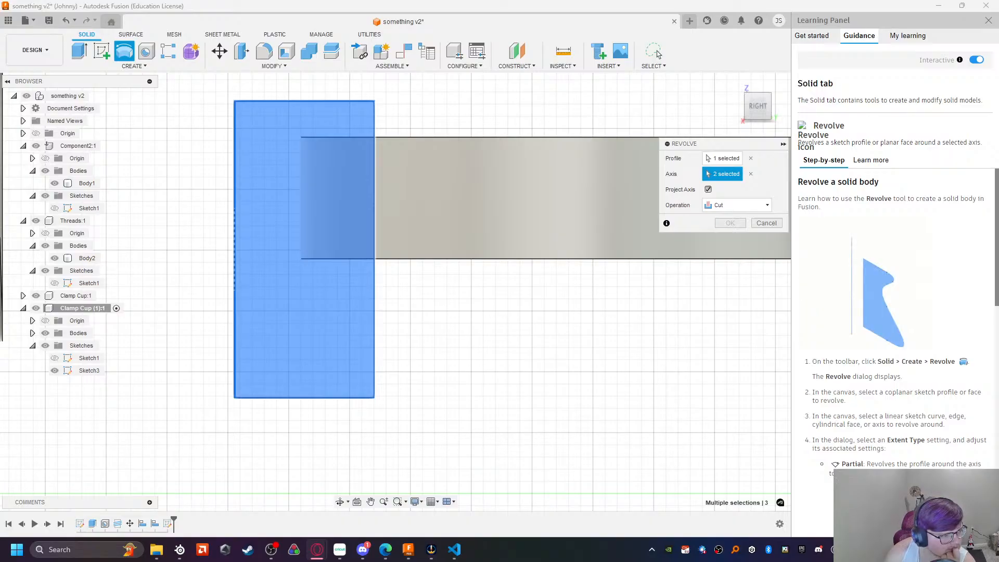
left_click(750, 174)
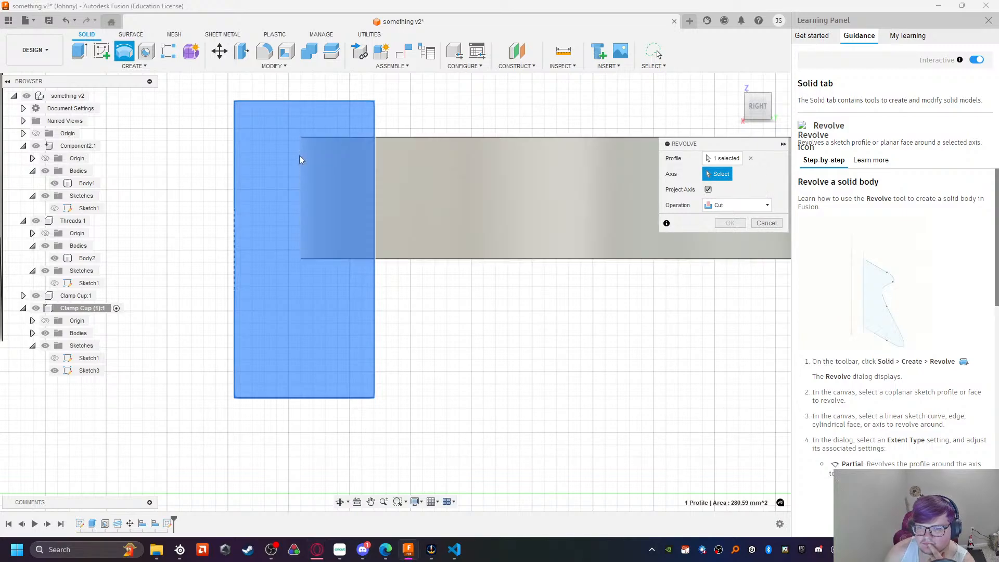
left_click(344, 143)
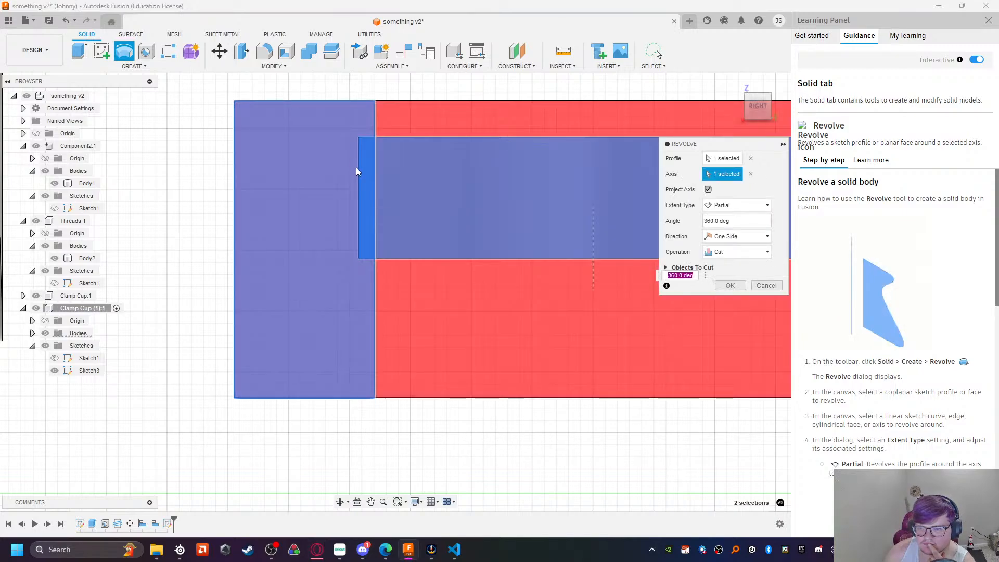
left_click(730, 285)
Step: Undo the revolved cut and delete the rectangle sketch from Clamp Cup (1):1
middle_click_drag(405, 312, 435, 322, "shift")
scroll(401, 285, "up", 2)
scroll(358, 261, "down", 4)
middle_click_drag(296, 204, 294, 346)
middle_click_drag(290, 271, 294, 304)
middle_click_drag(294, 291, 290, 322, "shift")
middle_click_drag(274, 225, 364, 430)
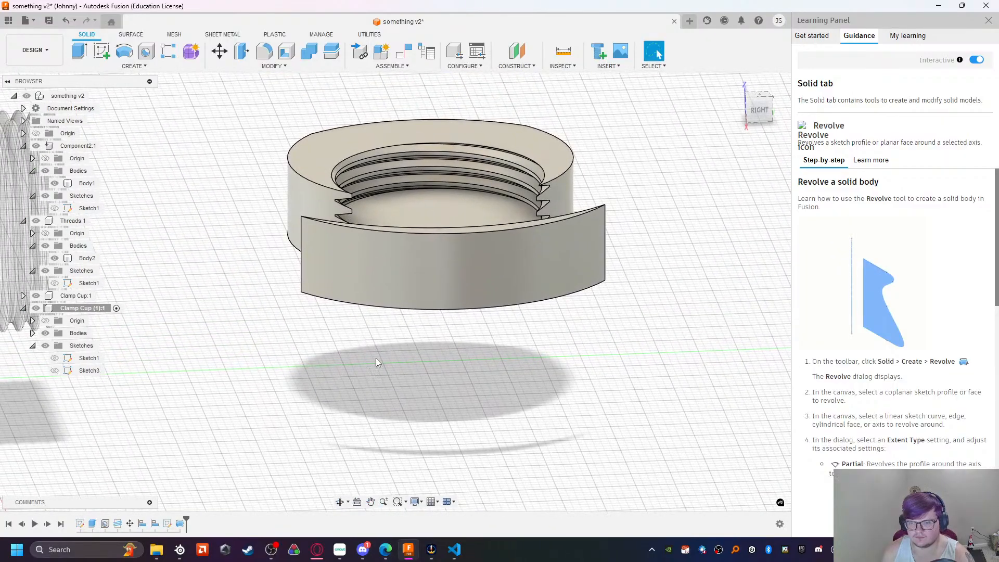
key("ctrl+z")
left_click(89, 370)
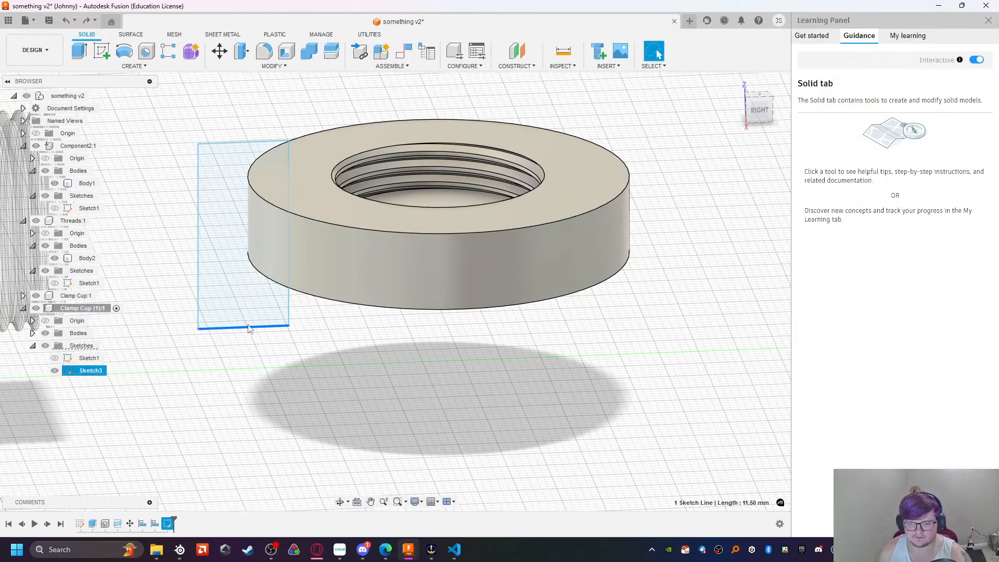
double_click(89, 370)
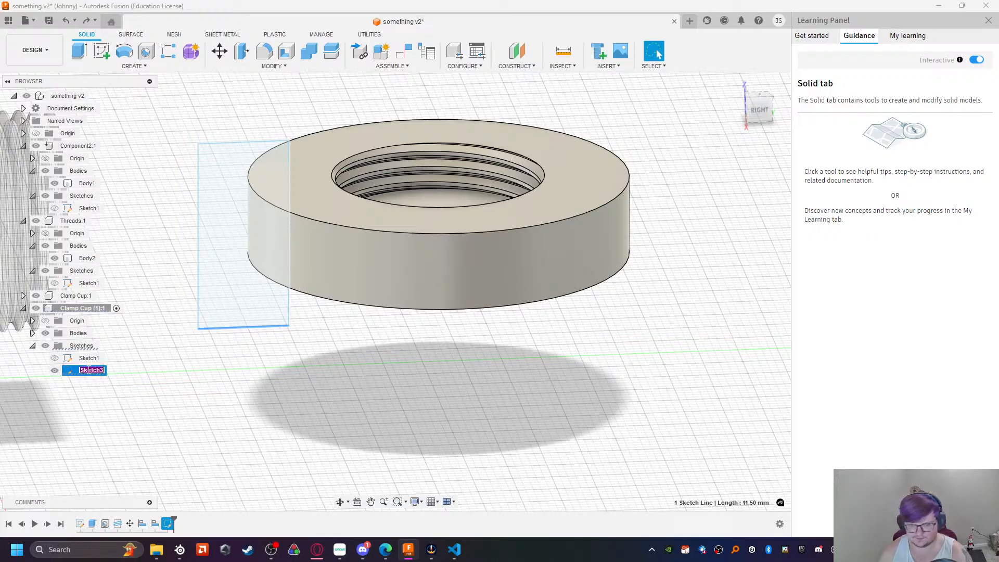
left_click(70, 379)
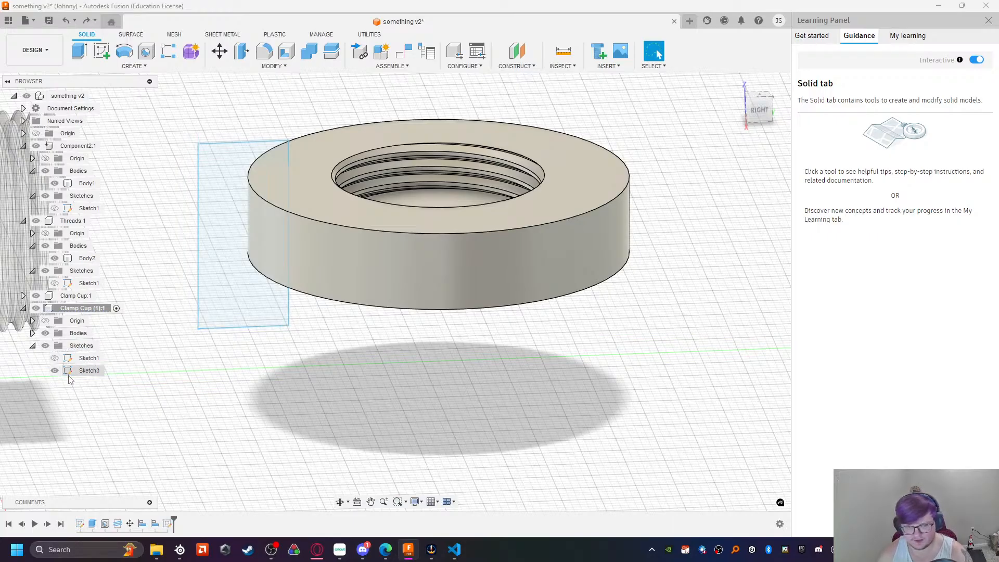
left_click(90, 372)
key("Delete")
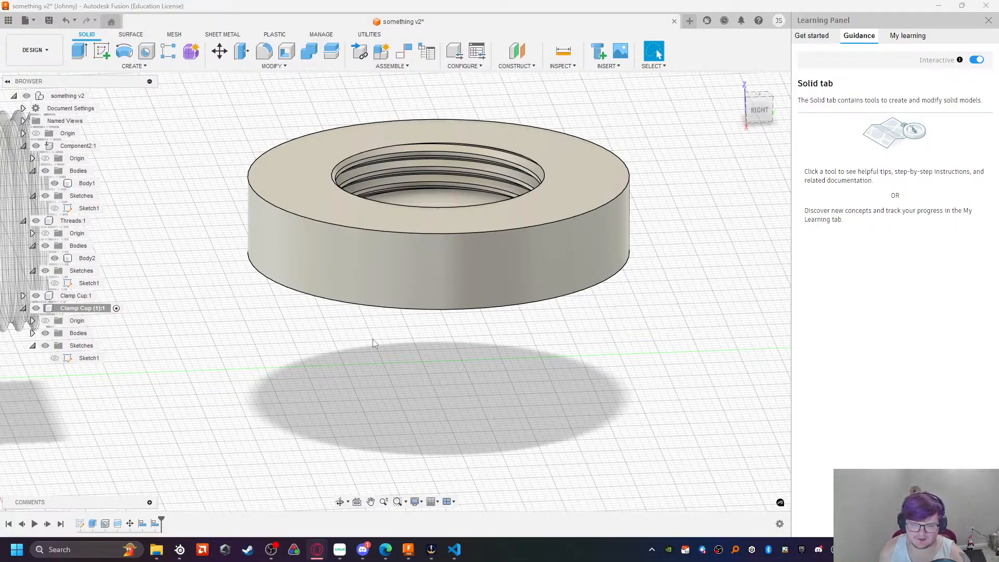
Step: Rotate Clamp Cup (1):1 by -180° about Z with Move/Copy so its closed face points up
left_click(355, 227)
left_click(81, 308)
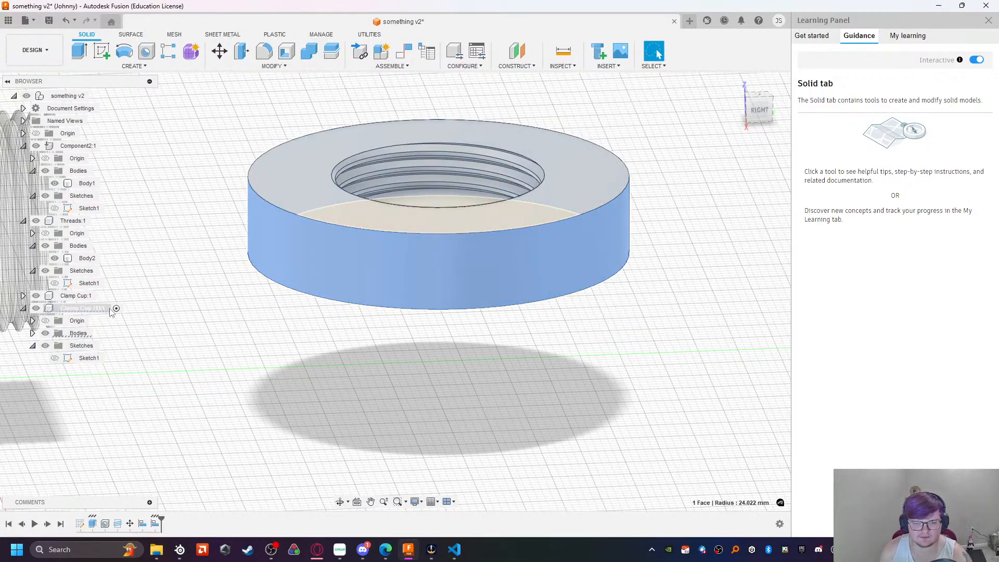
left_click(219, 52)
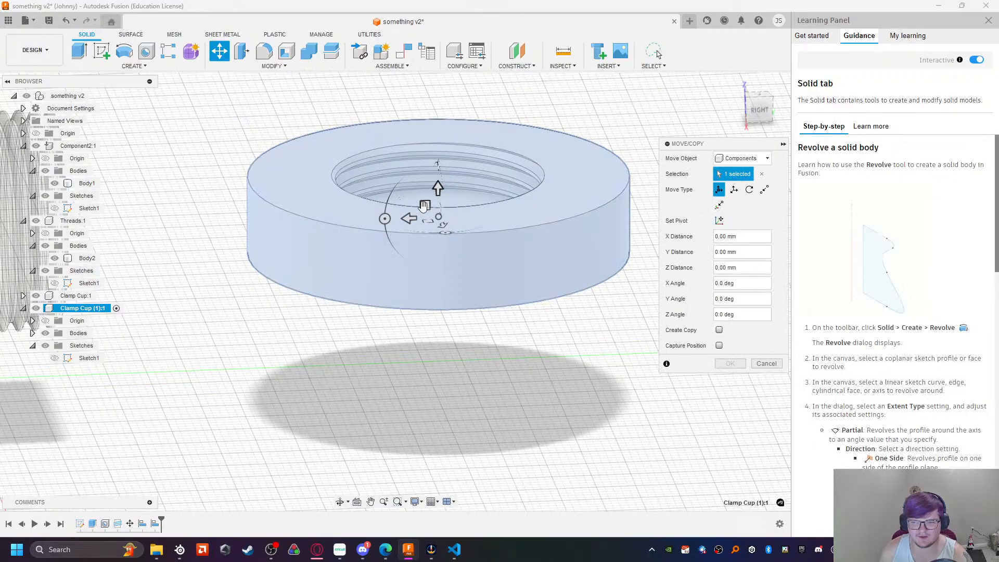
middle_click_drag(218, 280, 531, 325, "shift")
left_click_drag(304, 200, 307, 338)
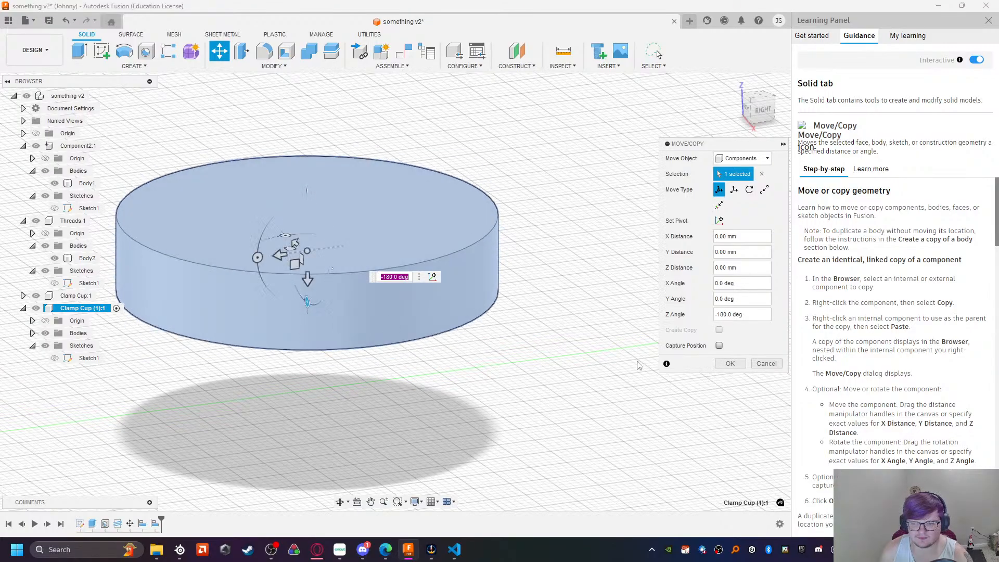
left_click(729, 364)
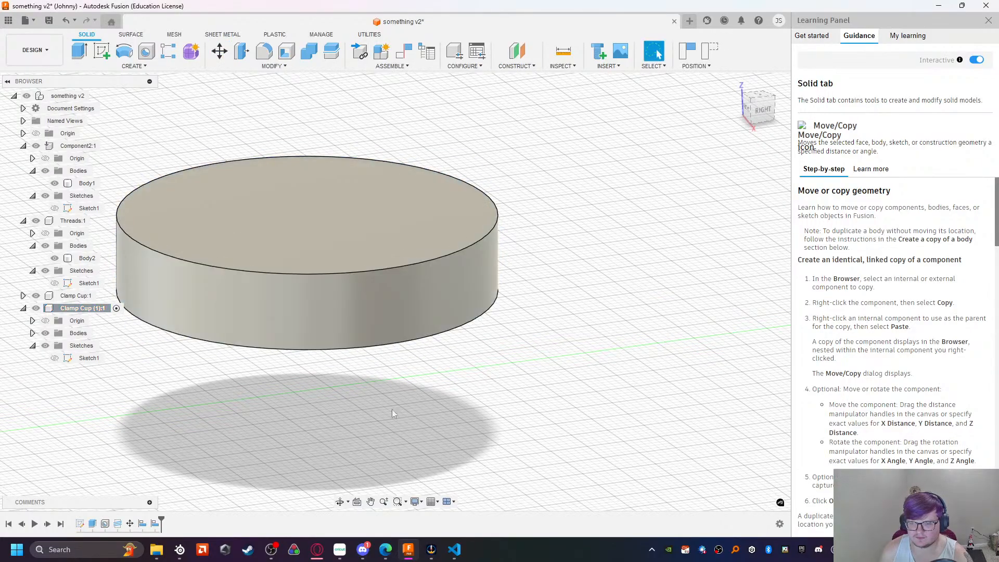
left_click(760, 109)
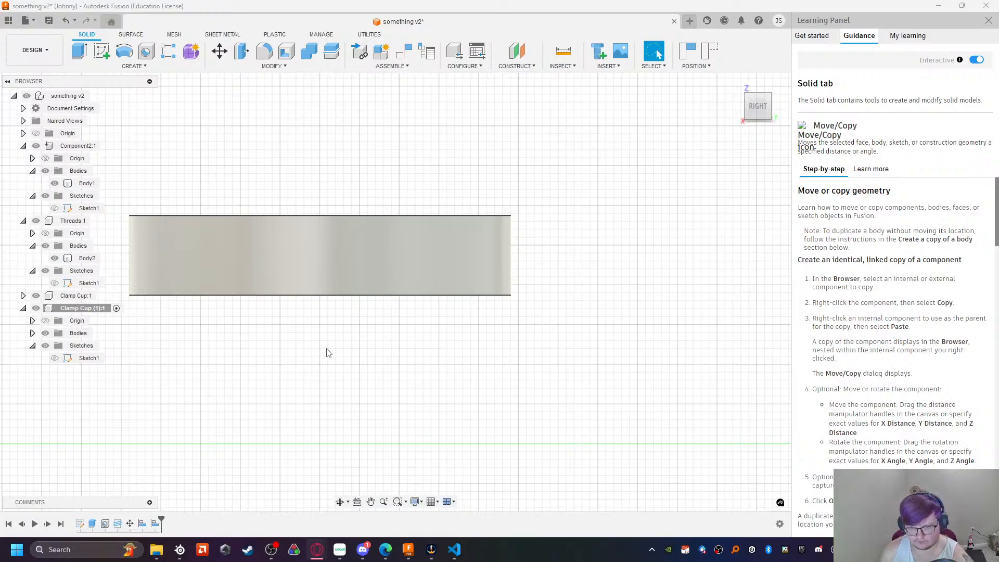
left_click(311, 354)
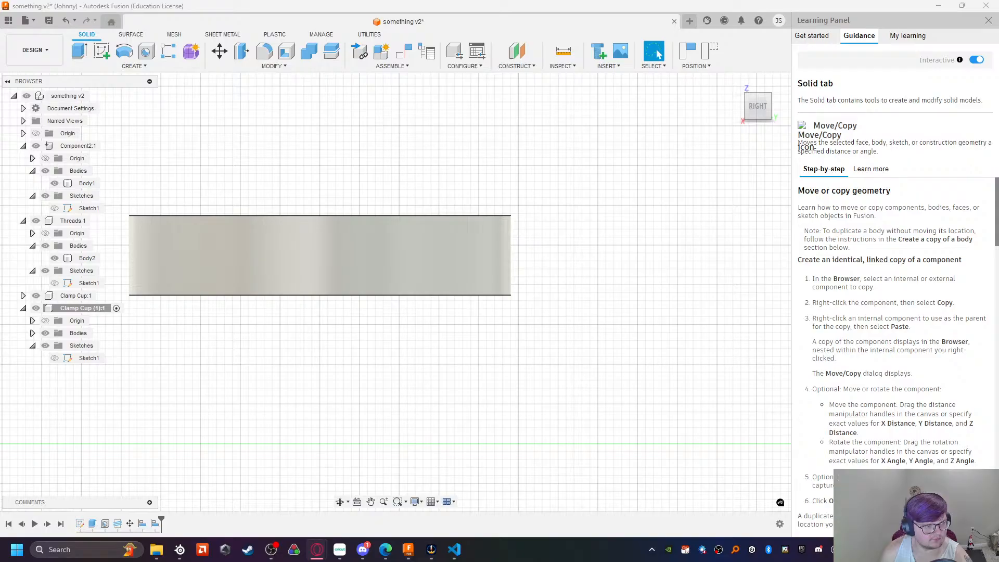
Step: Start a new line sketch for Clamp Cup (1):1 from its side view, capturing the rotated cup's current position
left_click(285, 332)
key("l")
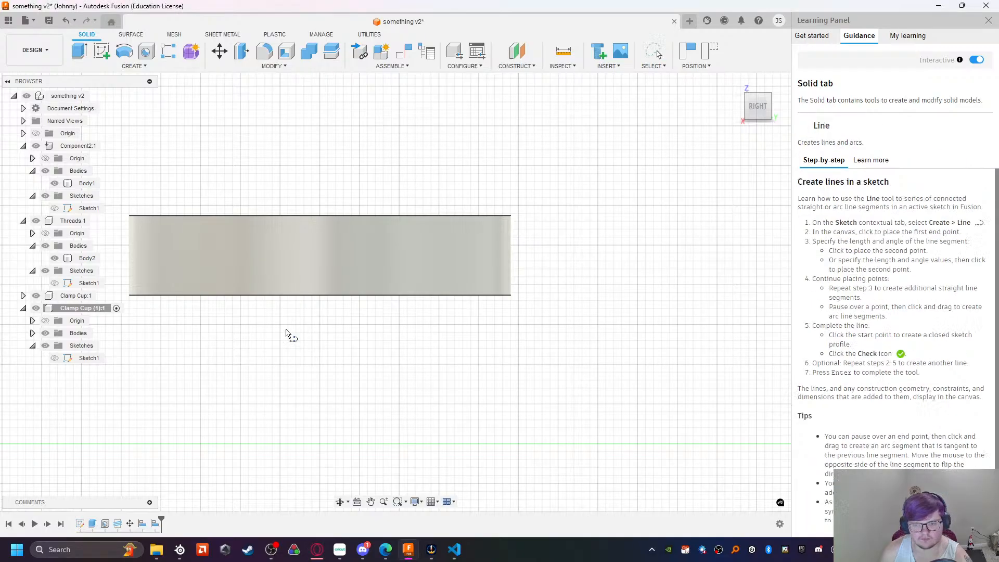
middle_click_drag(257, 312, 543, 375)
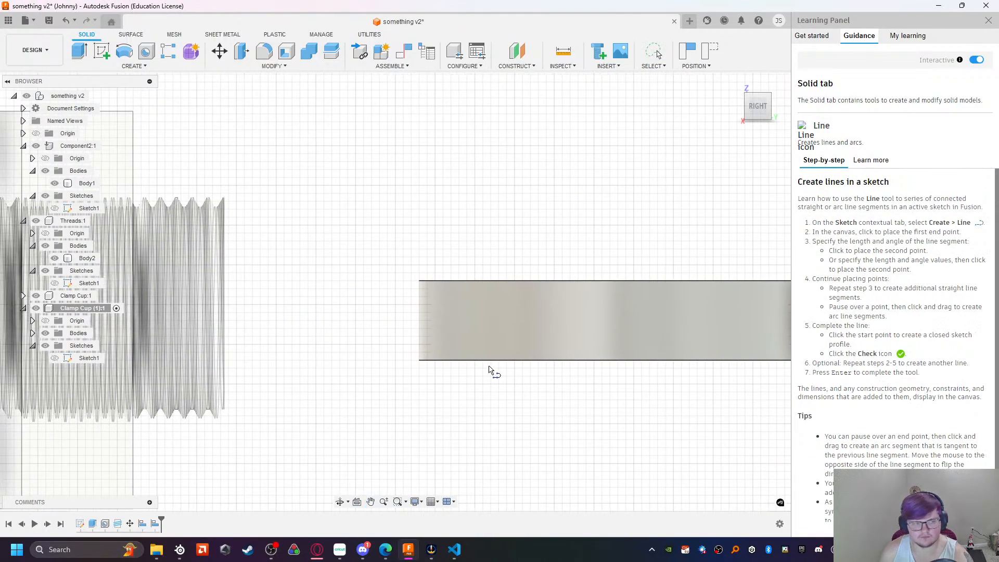
scroll(486, 347, "up", 5)
scroll(174, 206, "up", 2)
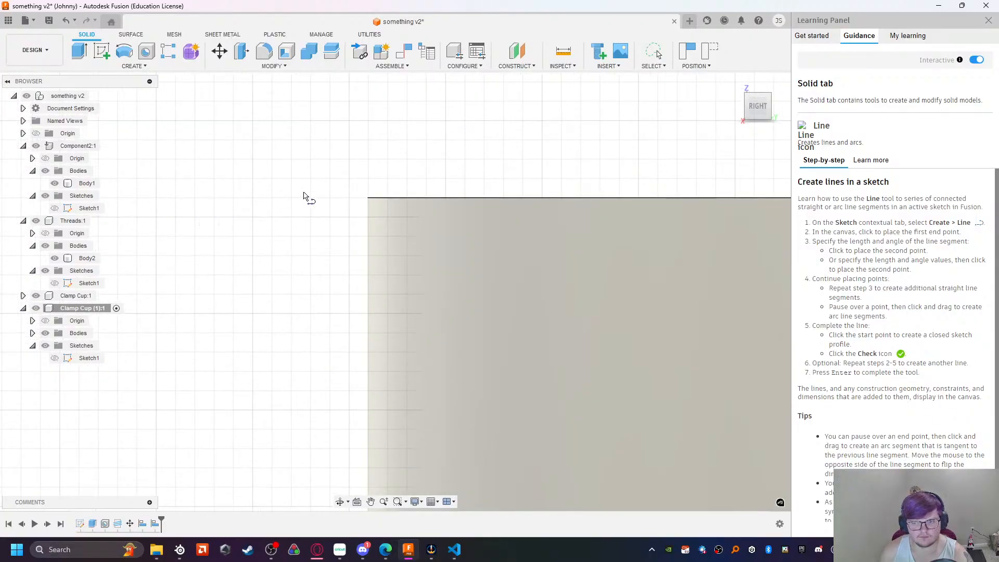
scroll(305, 161, "down", 3)
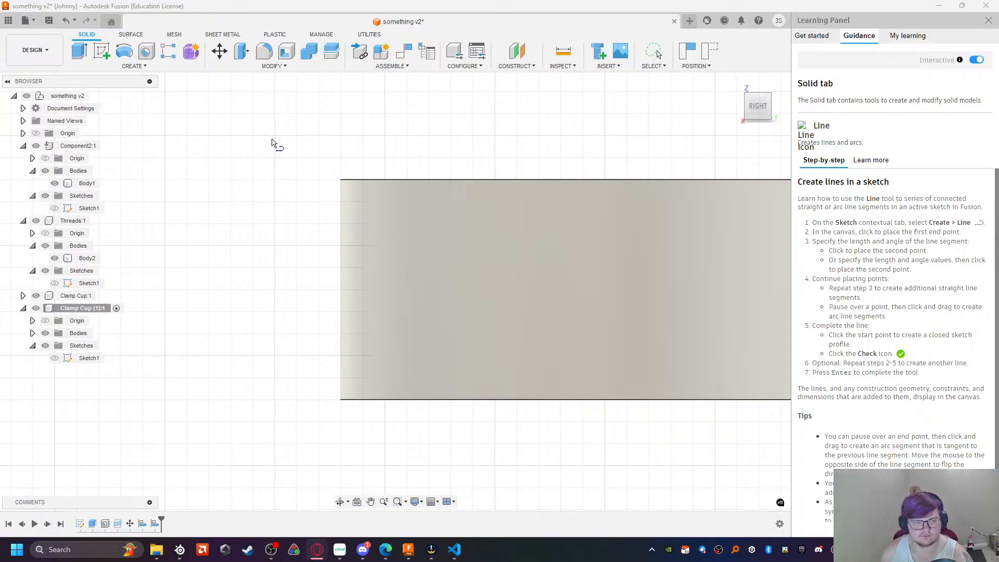
left_click(251, 113)
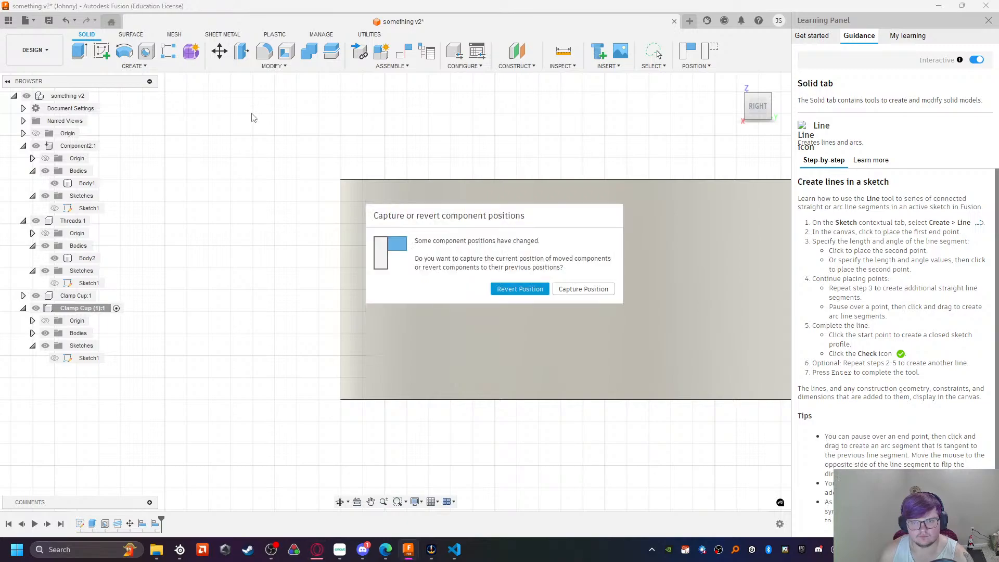
left_click(561, 290)
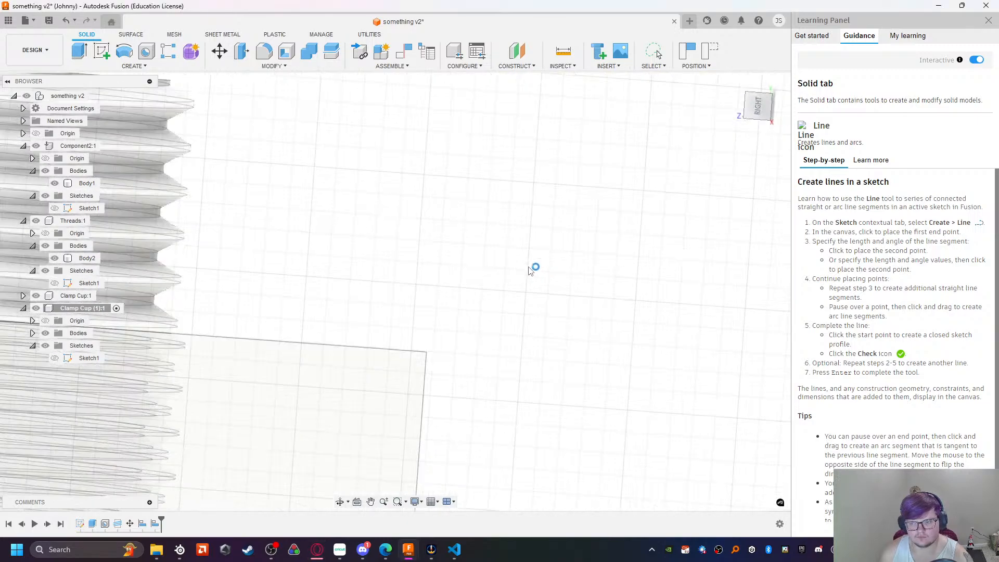
left_click(759, 89)
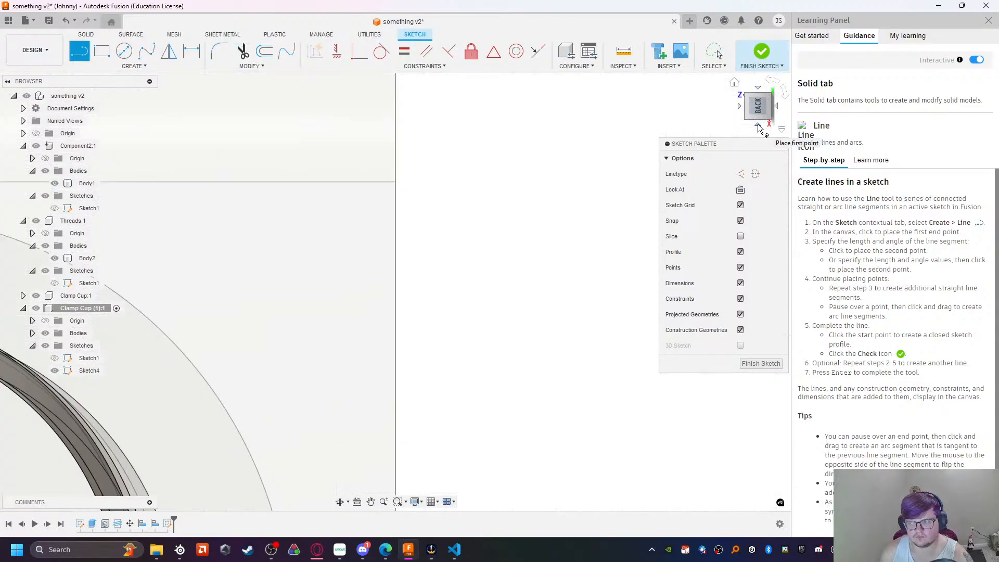
scroll(345, 263, "down", 5)
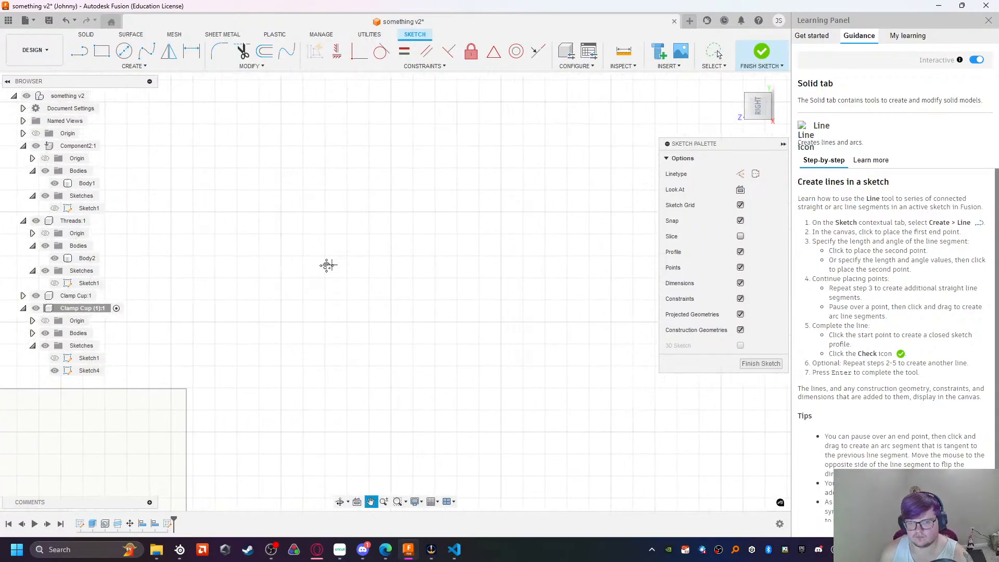
scroll(291, 248, "down", 10)
middle_click_drag(305, 161, 418, 330)
left_click(339, 501)
mouse_move(294, 235)
left_mouse_down()
mouse_move(315, 220)
mouse_move(325, 243)
mouse_move(302, 225)
left_mouse_up()
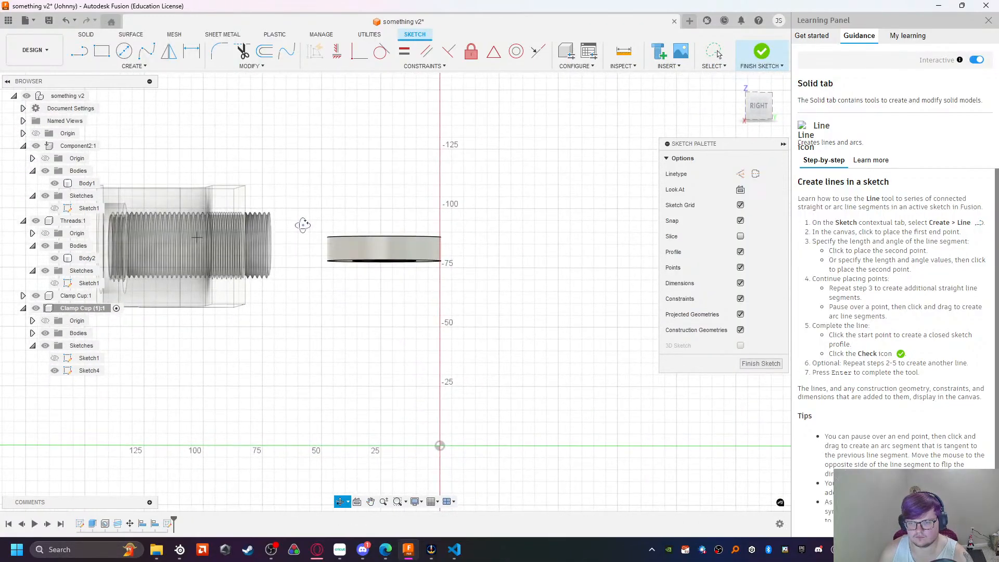
left_click(759, 111)
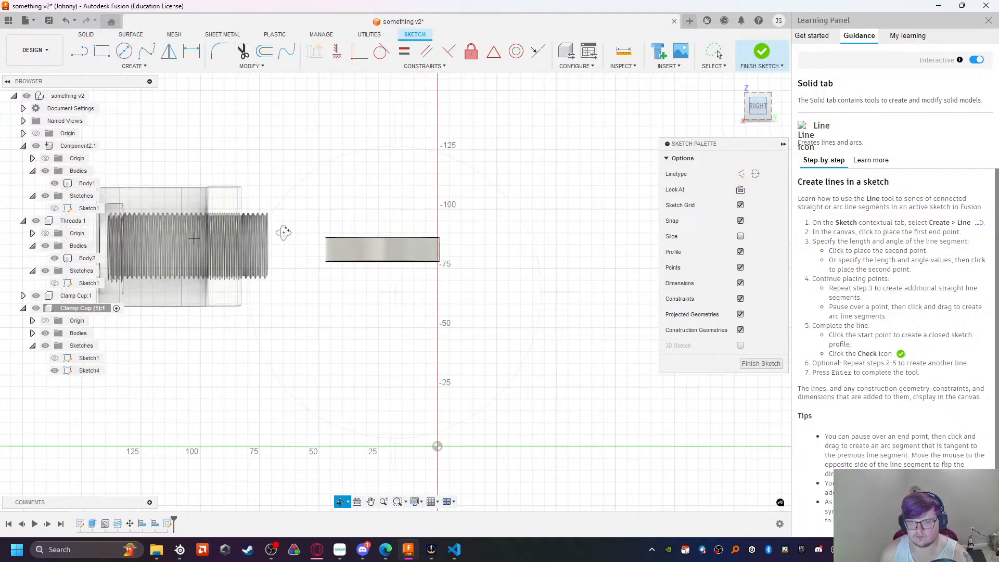
scroll(285, 236, "up", 4)
key("l")
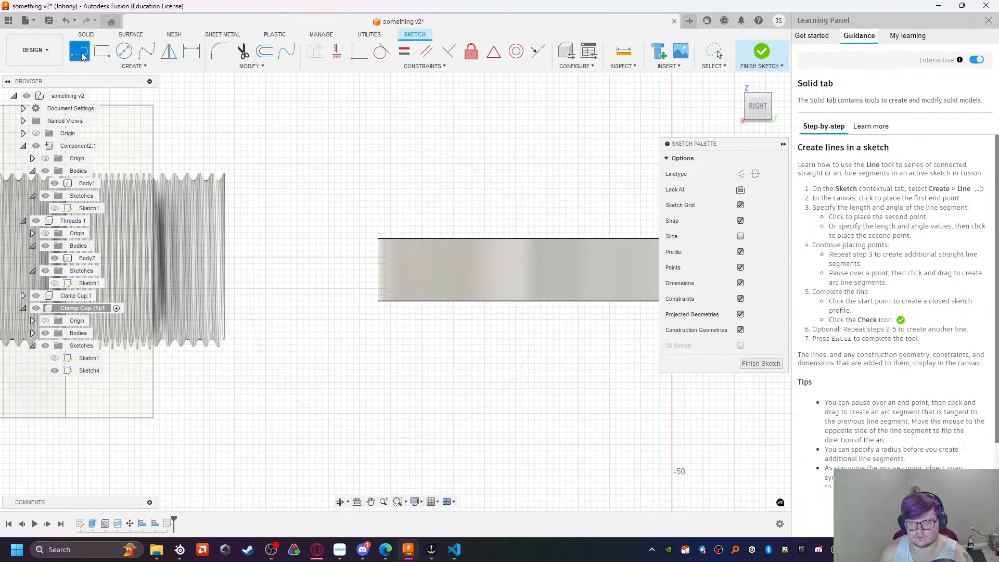
scroll(329, 185, "up", 5)
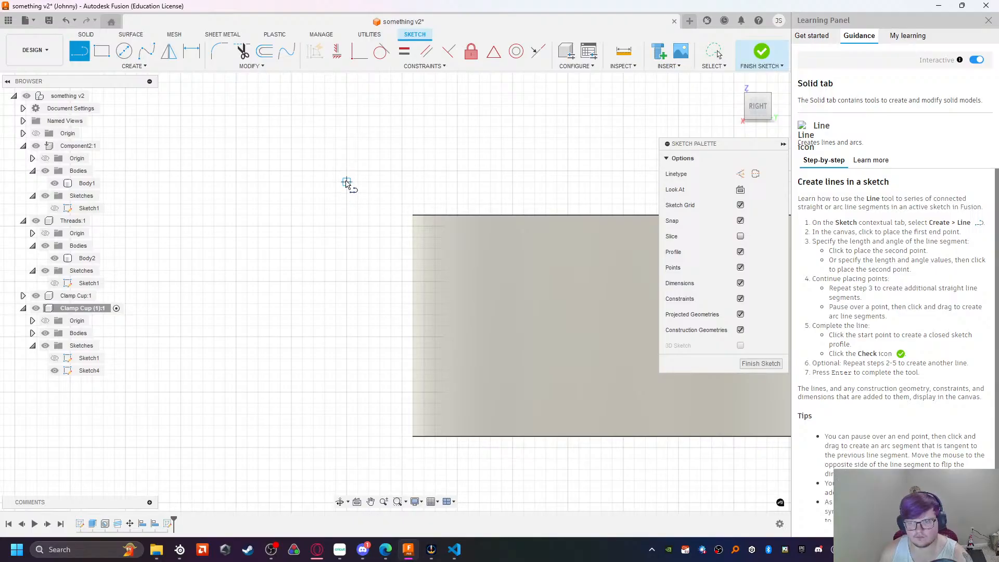
left_click(346, 160)
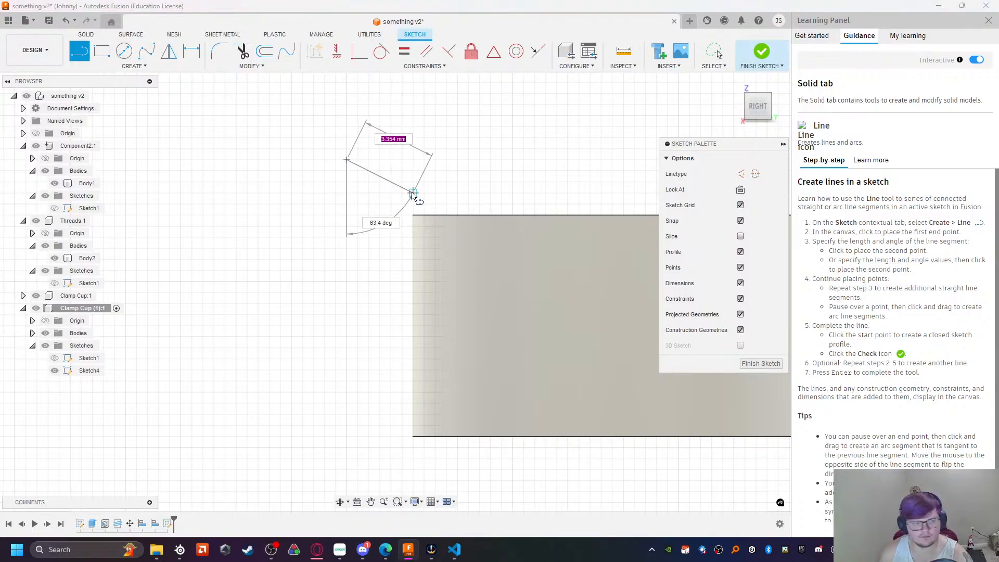
key("Escape")
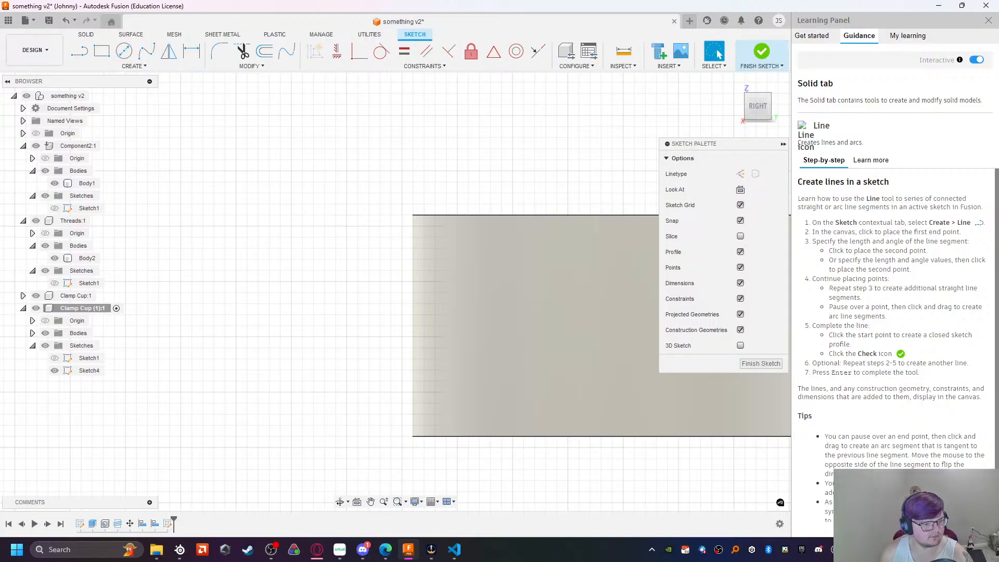
Step: Restart the Line tool in the open sketch of Clamp Cup (1):1 near the cup's upper outer corner
scroll(410, 263, "up", 6)
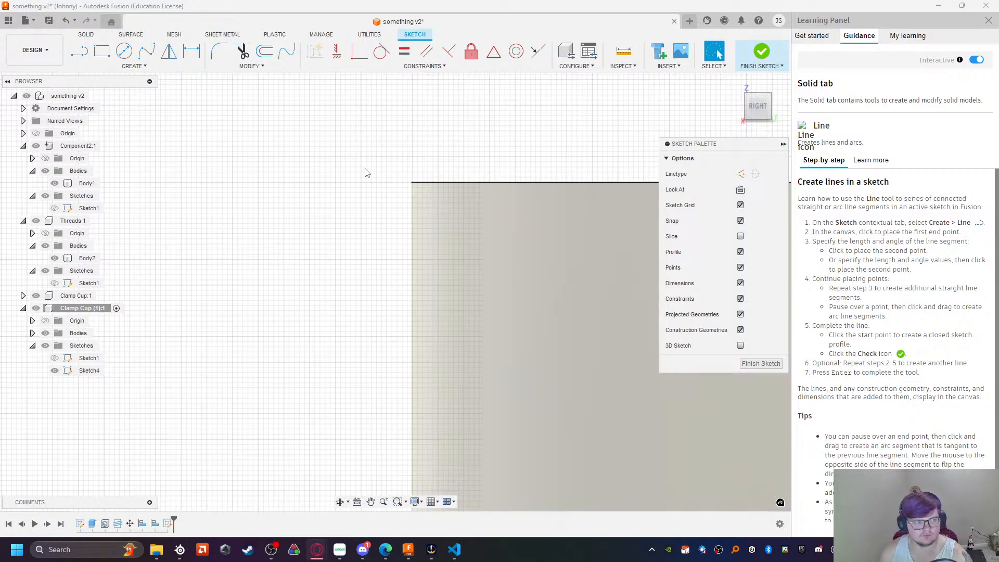
middle_click_drag(367, 173, 295, 232)
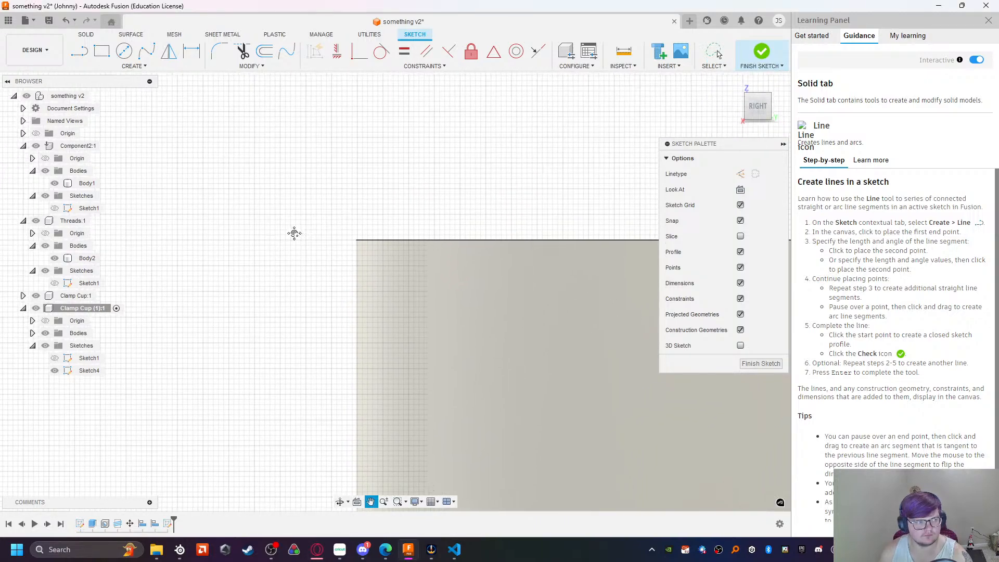
left_click(78, 52)
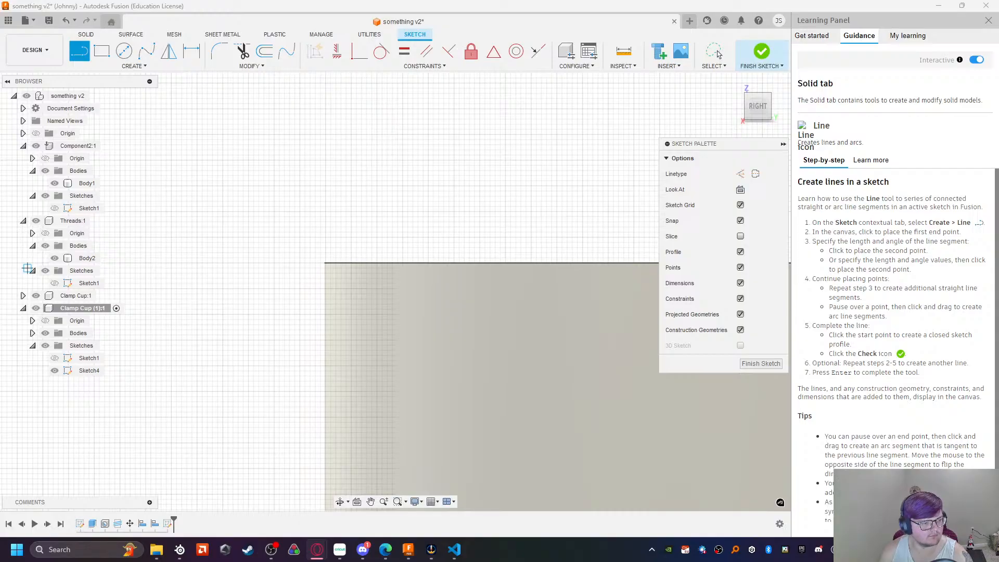
scroll(318, 279, "down", 5)
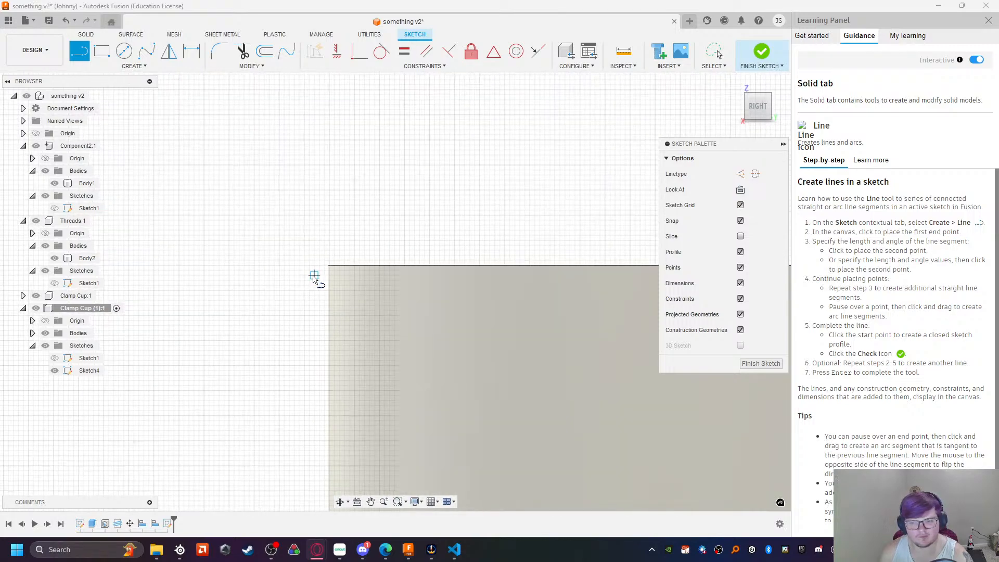
left_click(362, 549)
left_click(362, 549)
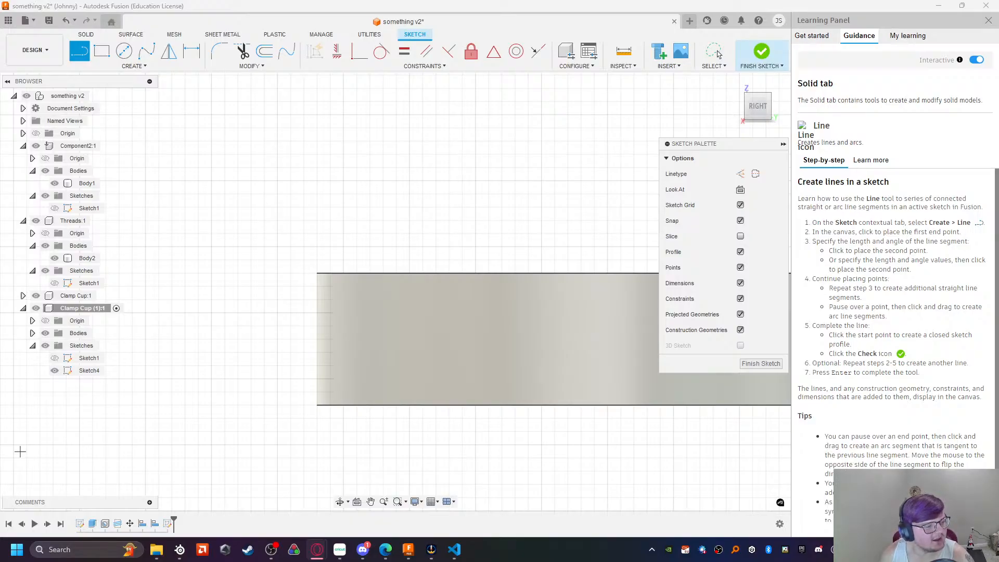
key("alt+Tab")
key("alt+Tab")
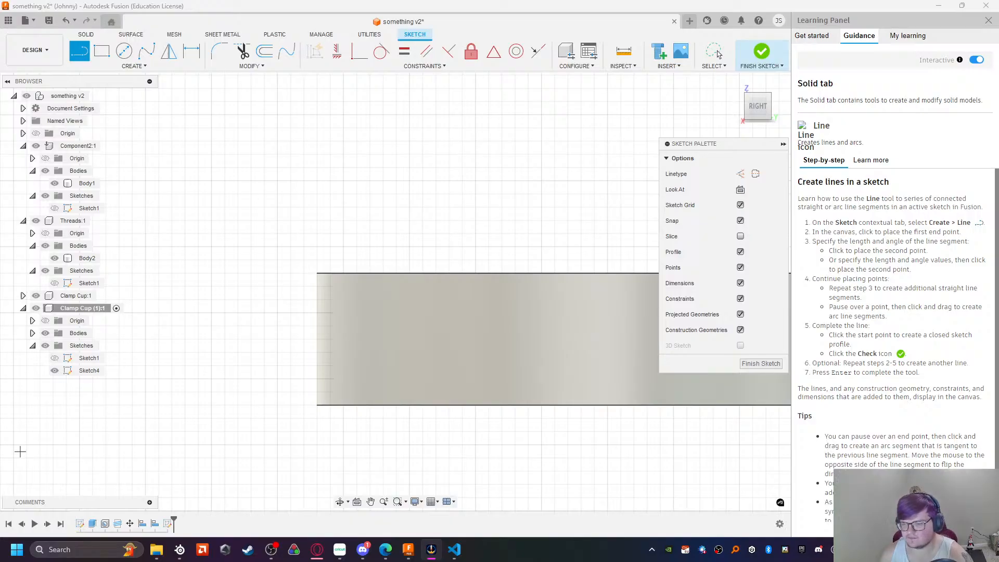
scroll(442, 312, "up", 2)
scroll(452, 310, "down", 5)
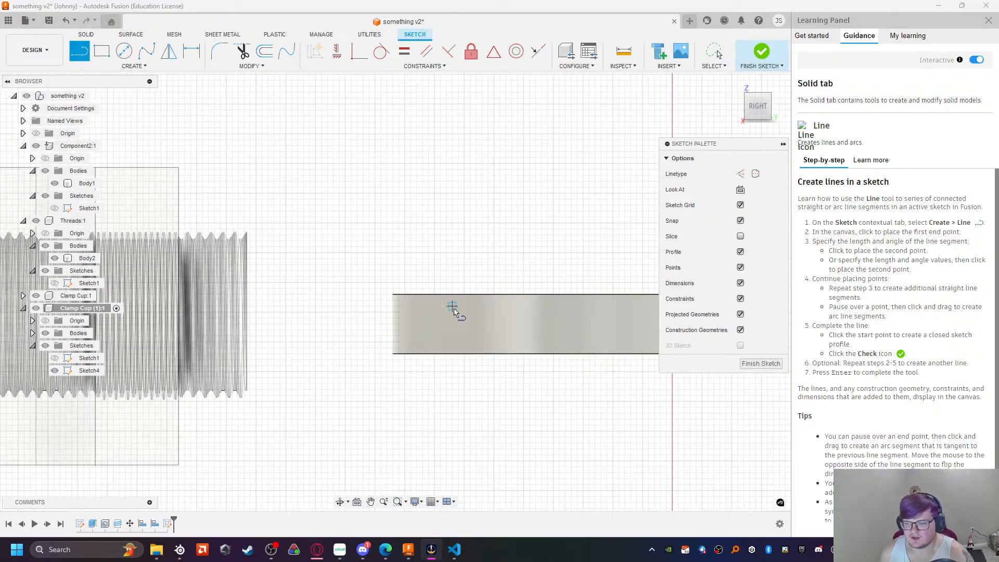
scroll(453, 310, "down", 2)
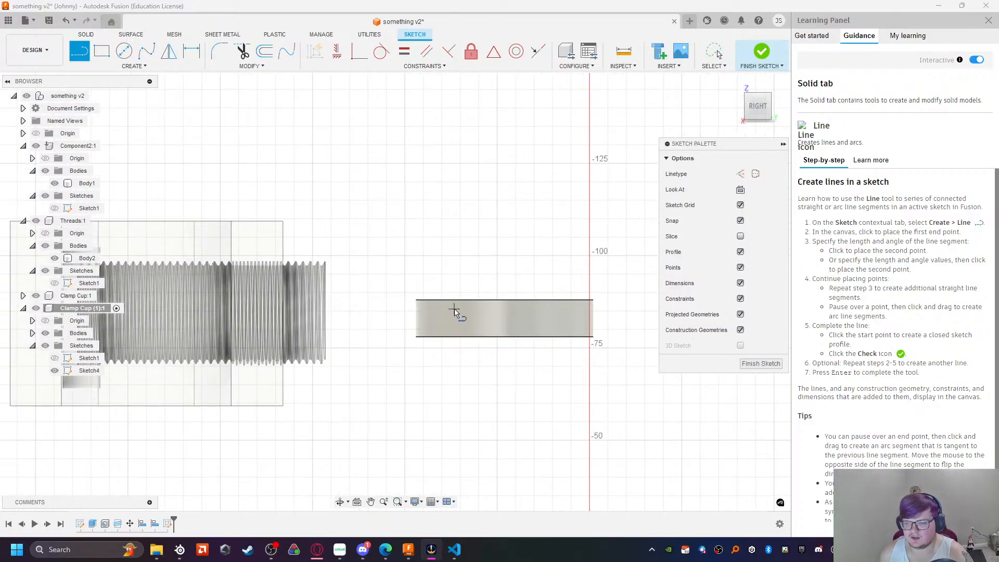
left_click(758, 89)
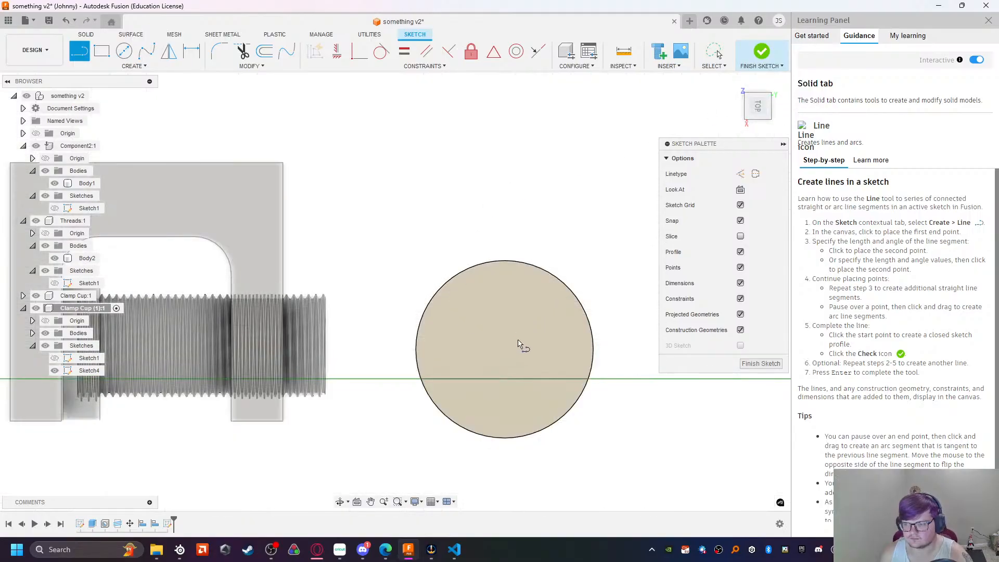
Step: Try to sketch a center-diameter circle centred on the round face of the copied clamp cup
scroll(520, 343, "up", 3)
scroll(504, 341, "down", 3)
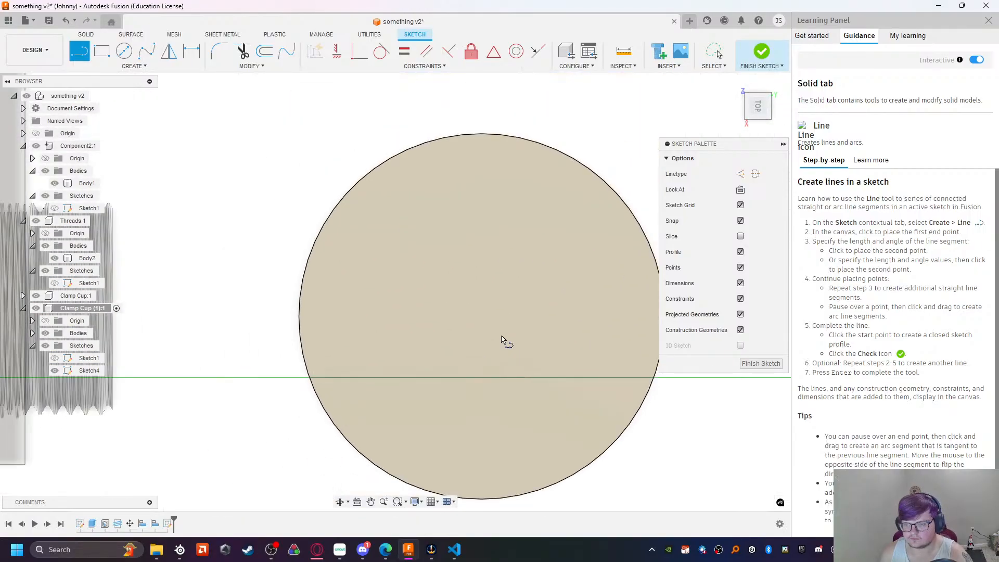
left_click(124, 52)
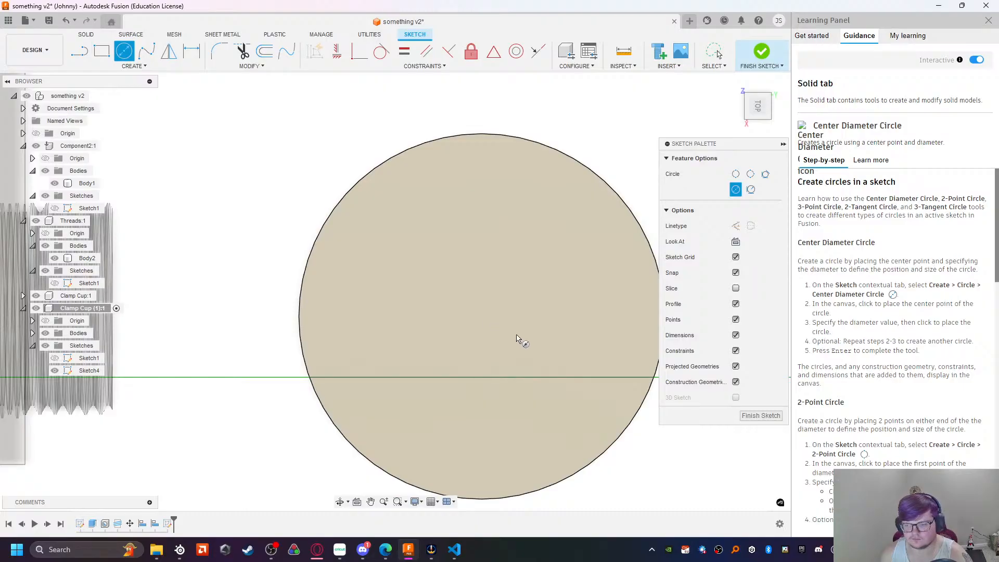
scroll(489, 319, "down", 3)
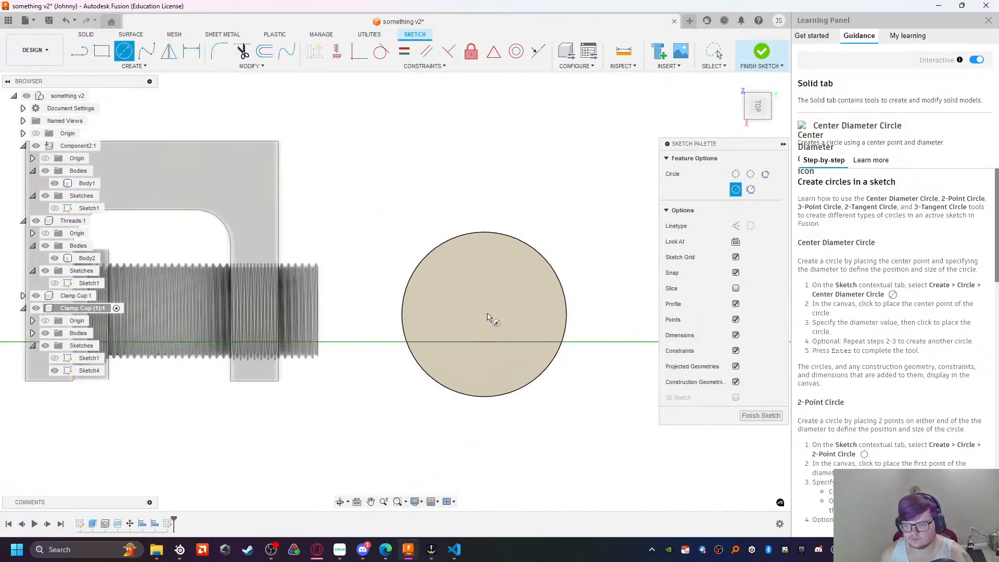
scroll(489, 319, "up", 1)
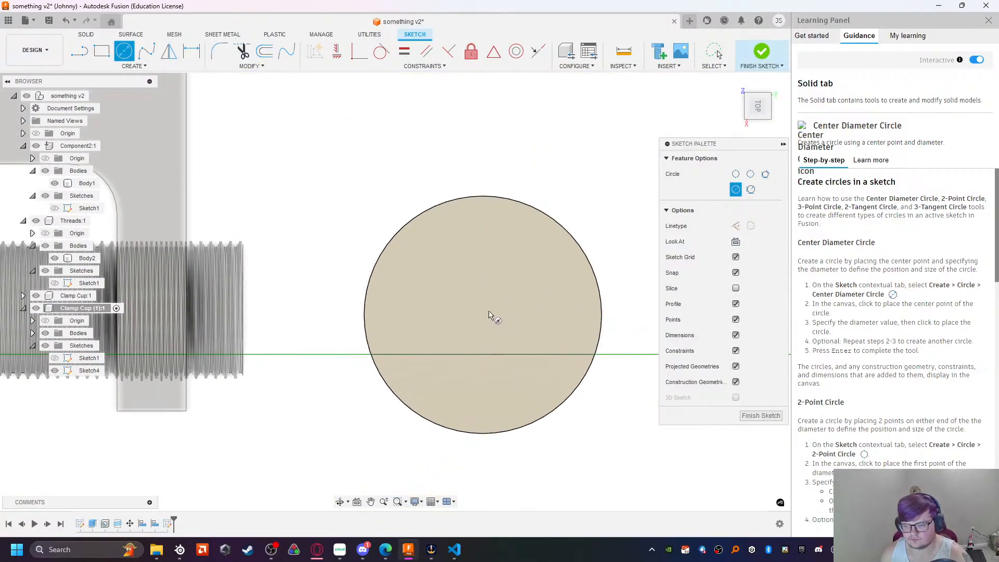
left_click(486, 314)
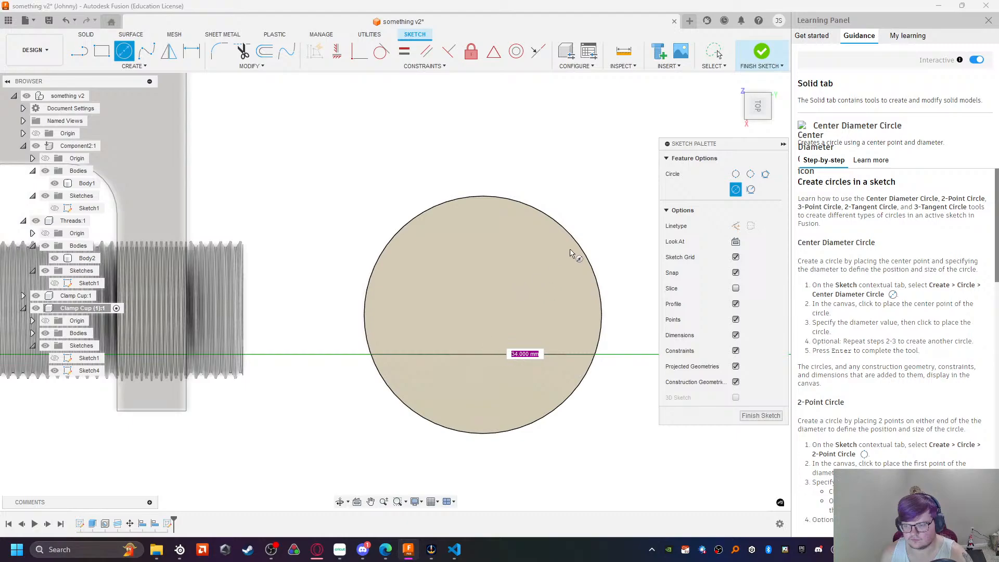
left_click(608, 267)
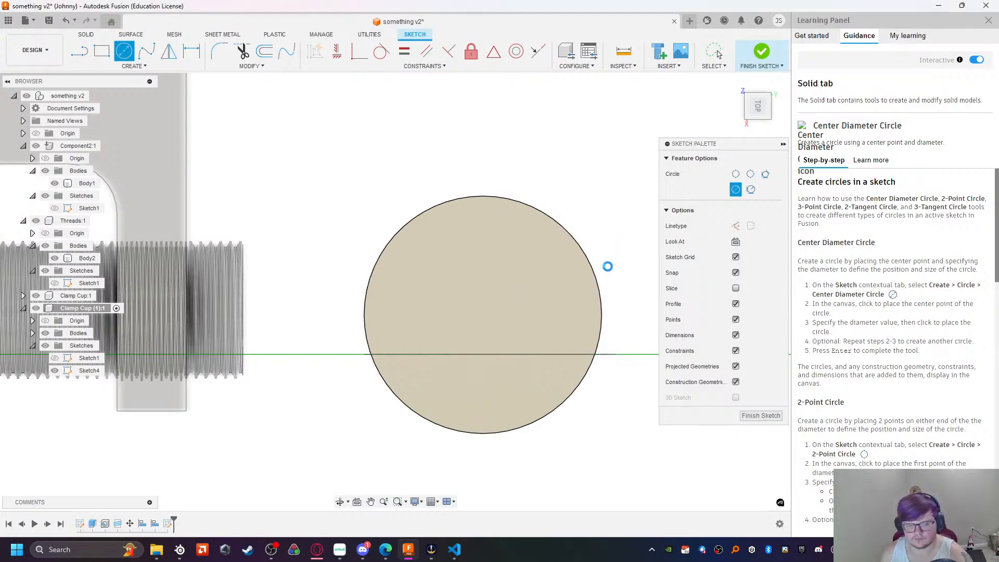
key("Escape")
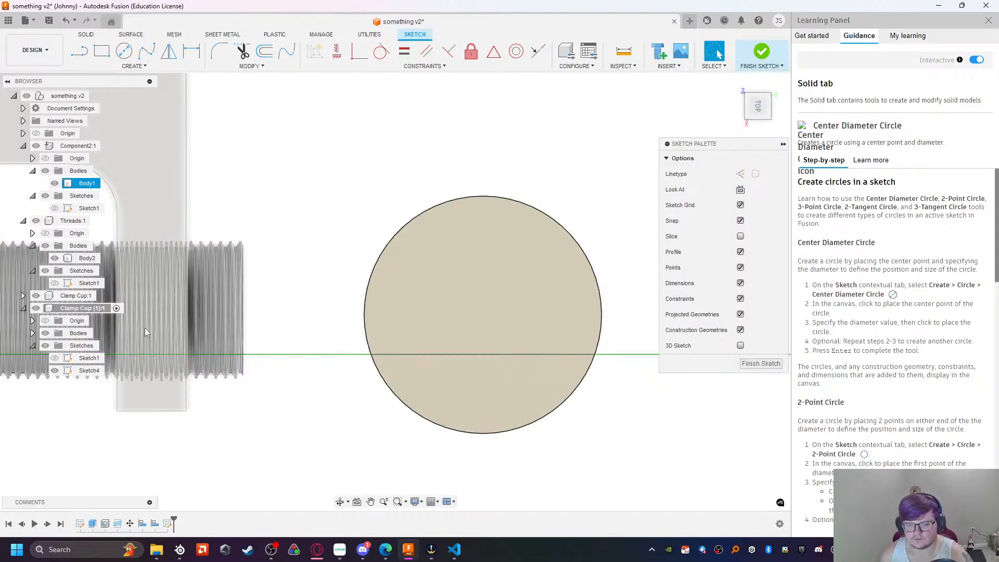
Step: Delete Sketch4 from the Clamp Cup (1) component
left_click(91, 371)
key("Delete")
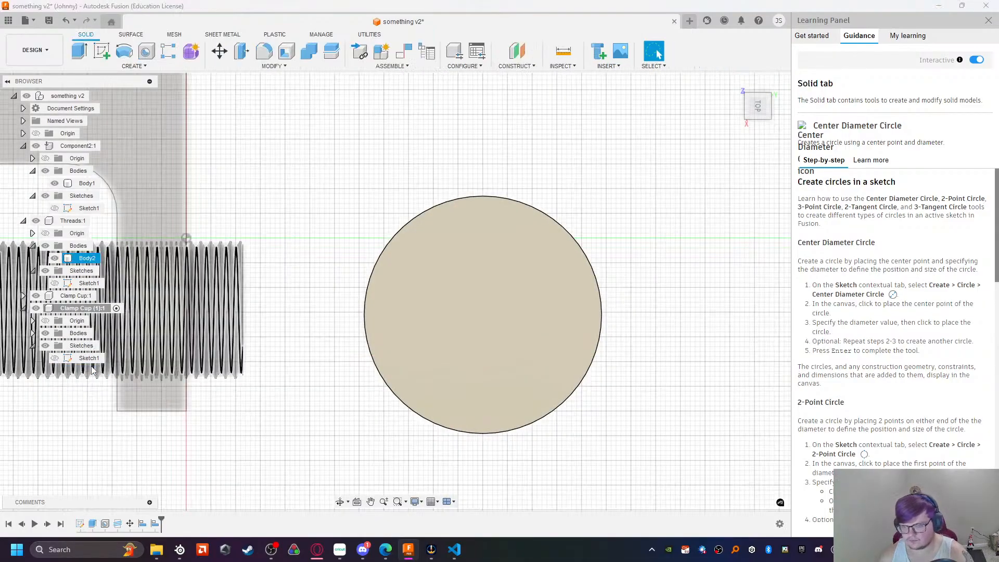
Step: Move the Clamp Cup (1) component -55 mm along Z, away from the threaded screw
left_click(433, 344)
left_click(83, 308)
left_click(220, 55)
left_click_drag(456, 313, 727, 314)
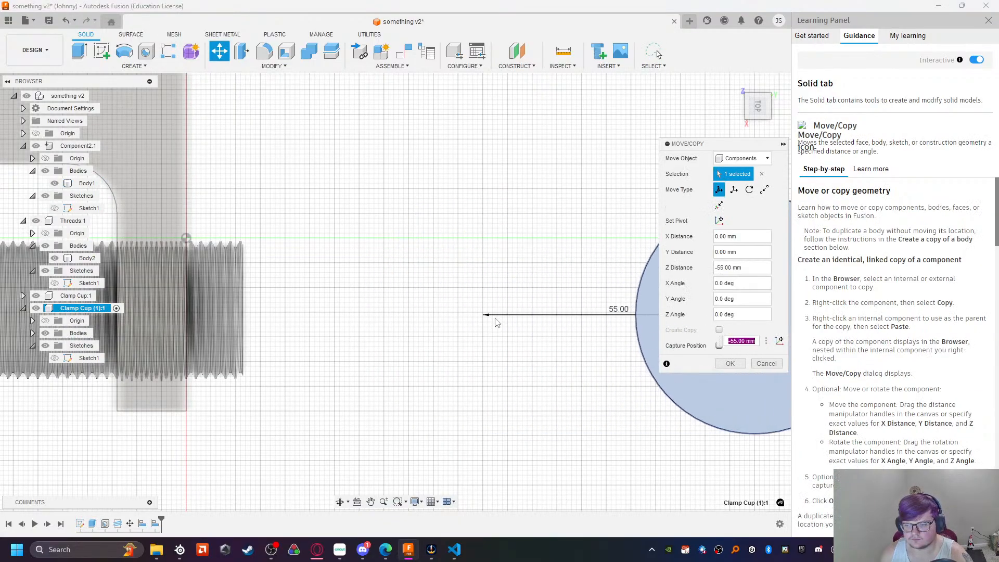
left_click(730, 363)
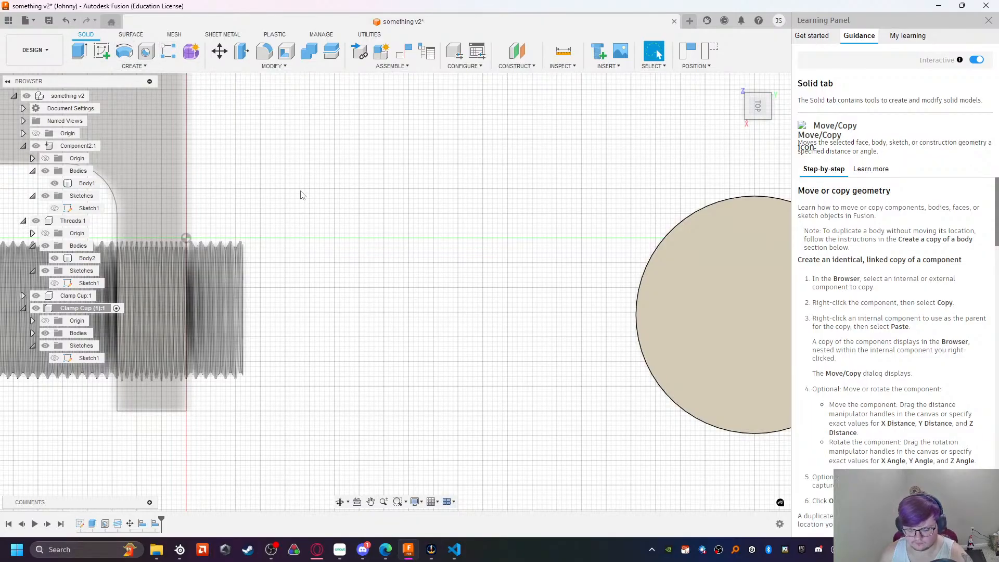
Step: Start a new line sketch in Clamp Cup (1) on the plane seen from above, and face it in the top view
key("l")
key("Escape")
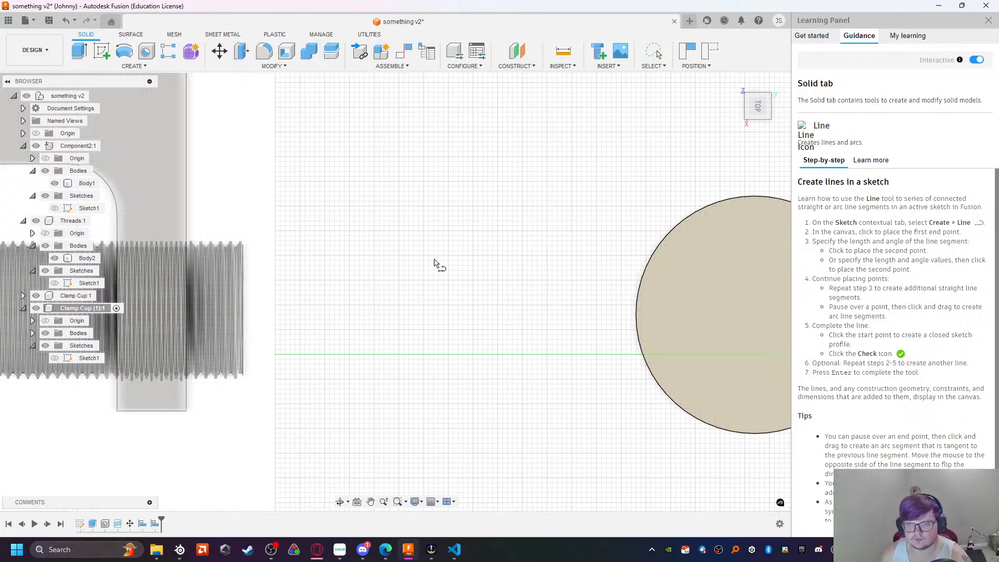
left_click(130, 34)
left_click(174, 34)
left_click(223, 35)
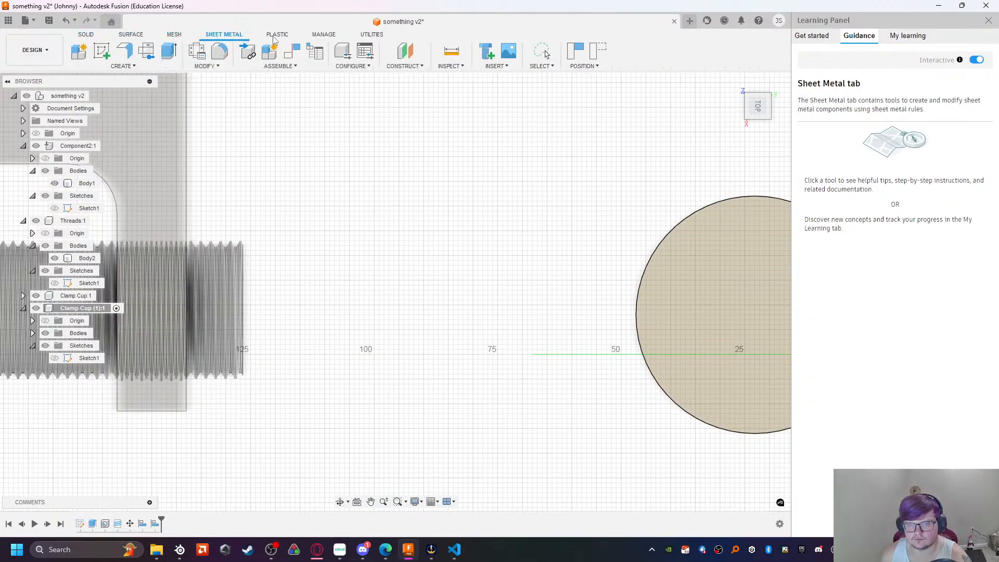
left_click(372, 34)
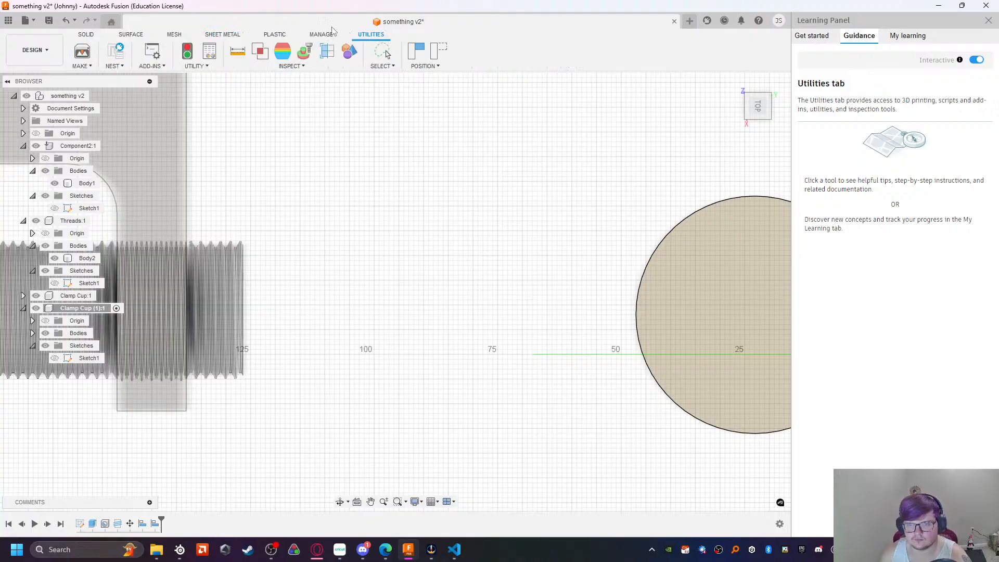
left_click(324, 34)
left_click(87, 34)
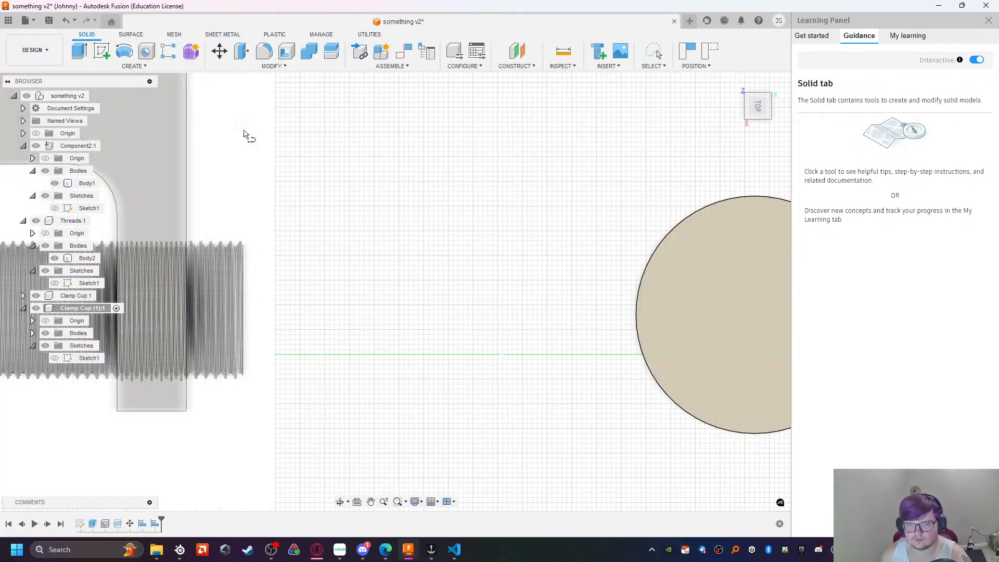
left_click(527, 290)
scroll(442, 403, "down", 10)
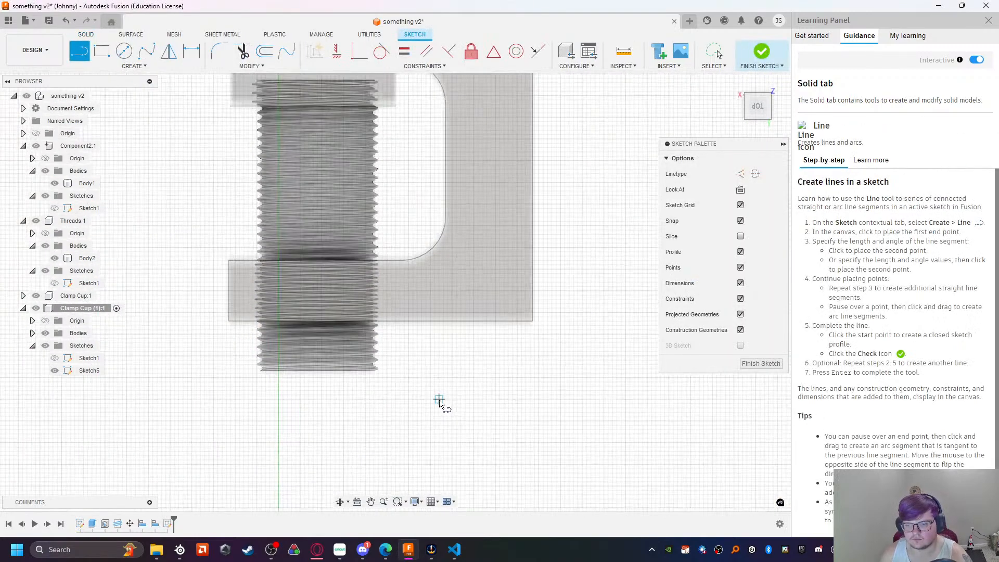
mouse_move(441, 406)
middle_mouse_down("shift")
mouse_move(410, 424)
mouse_move(401, 490)
mouse_move(412, 422)
middle_mouse_up("shift")
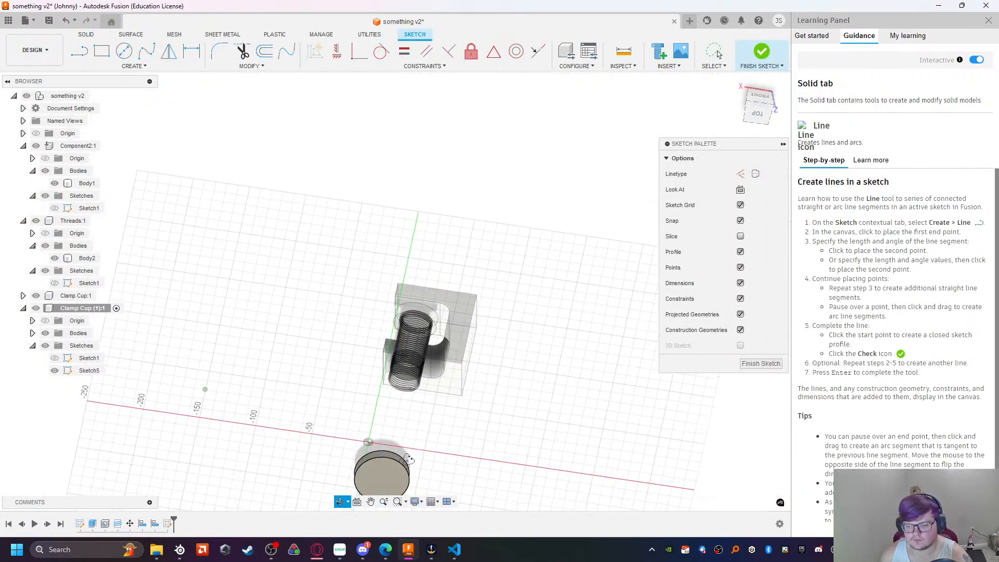
left_click(760, 117)
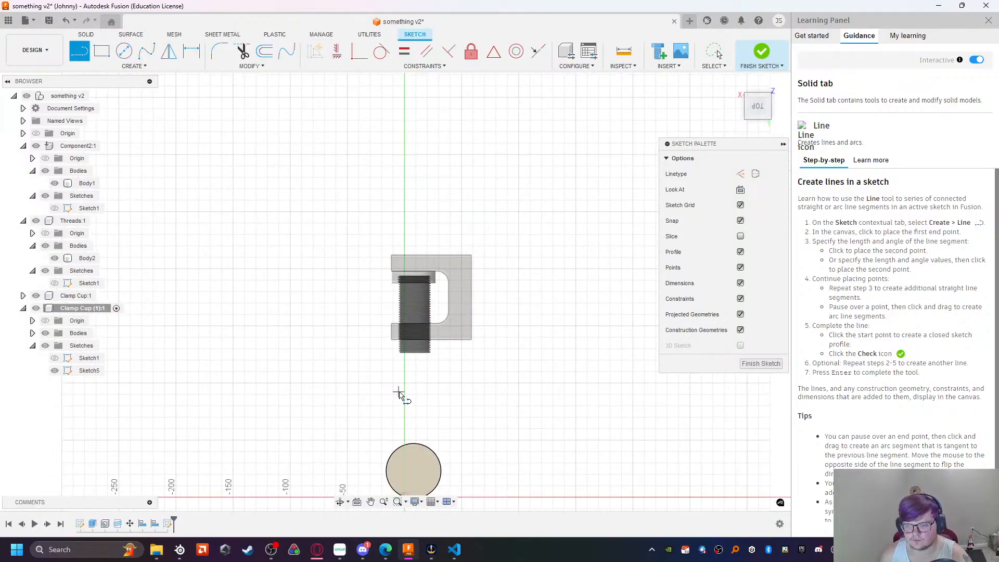
scroll(409, 338, "up", 6)
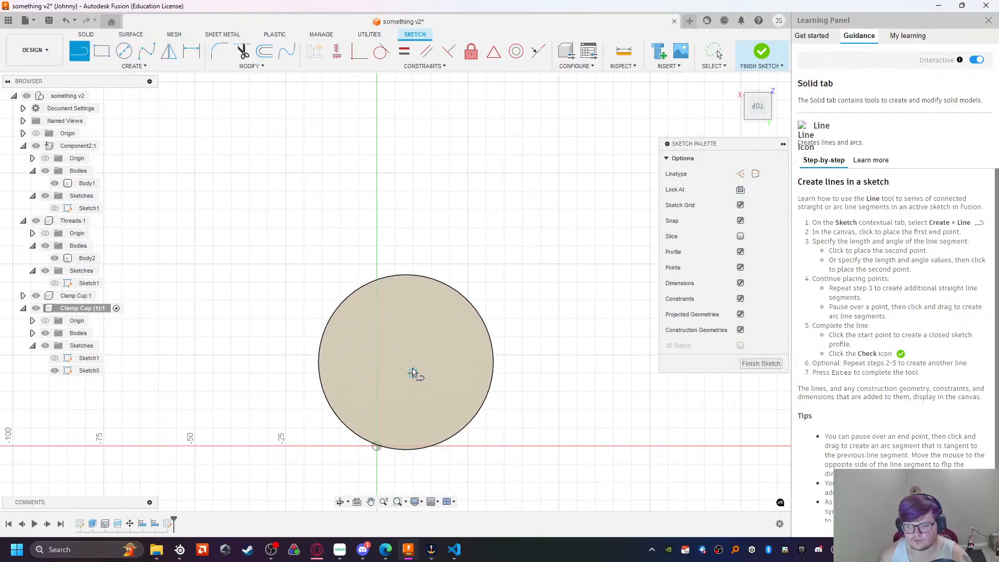
Step: Check the size notes in Visual Studio Code, and measure across the round cup with a line started at its edge
key("c")
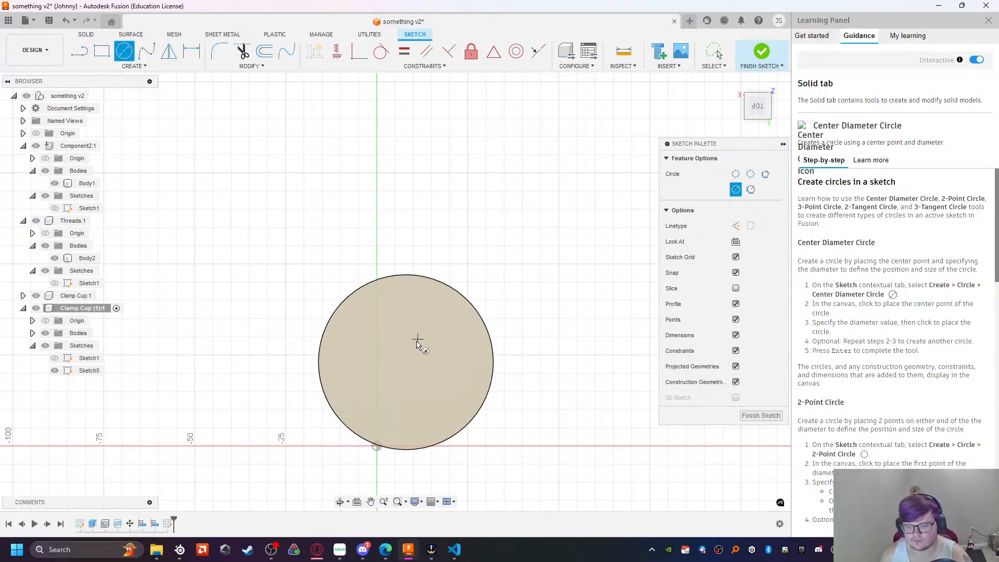
left_click(86, 54)
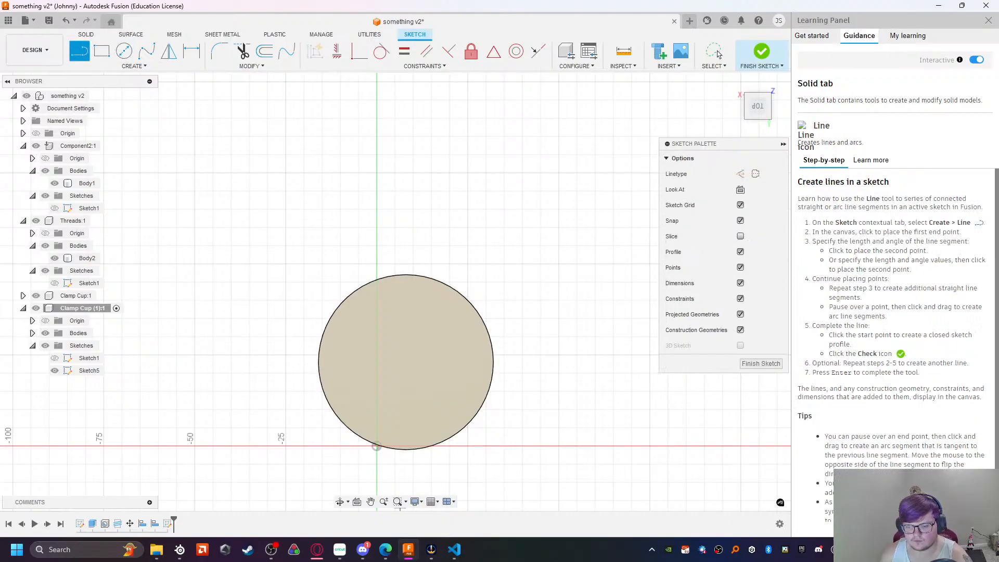
left_click(454, 549)
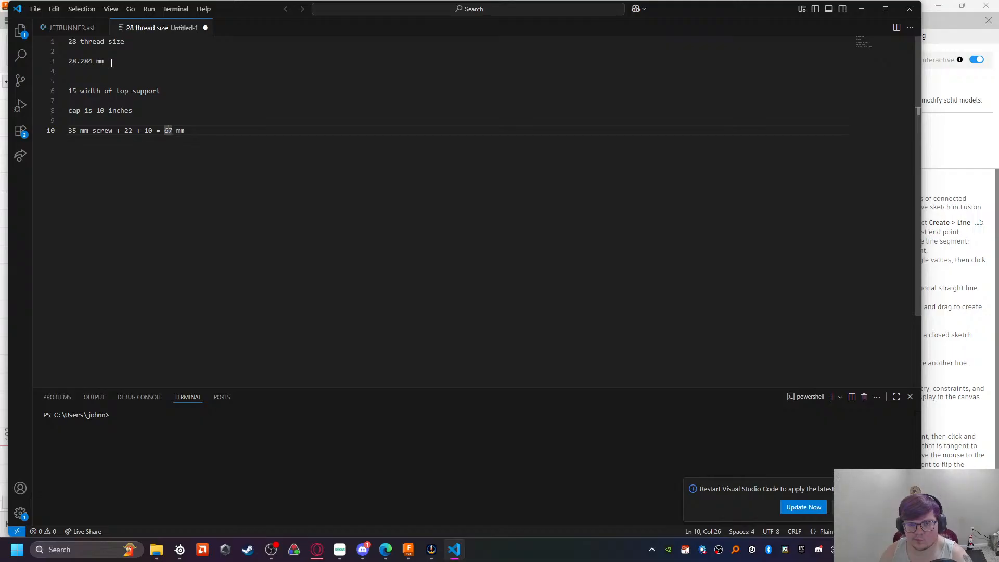
mouse_move(459, 556)
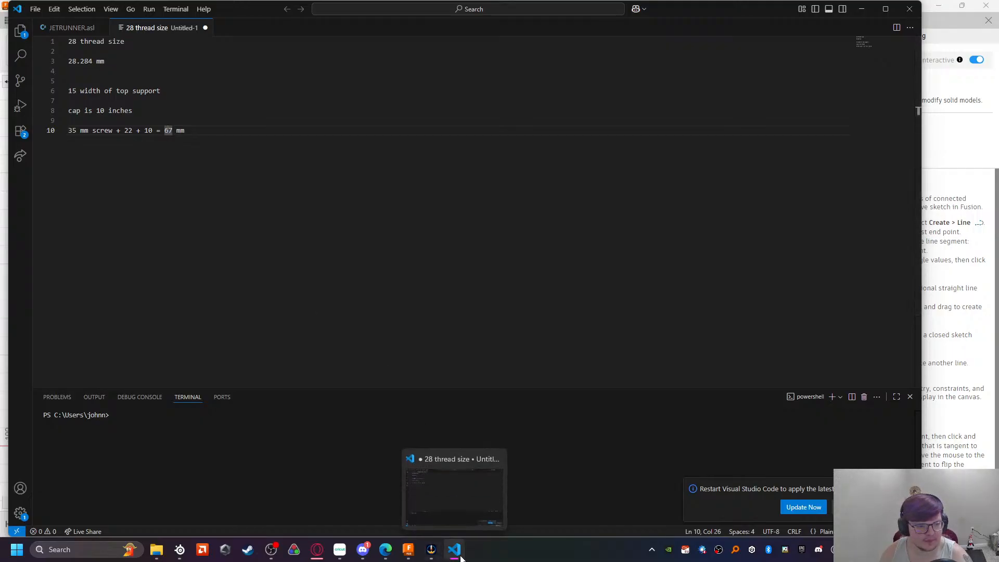
left_click(456, 550)
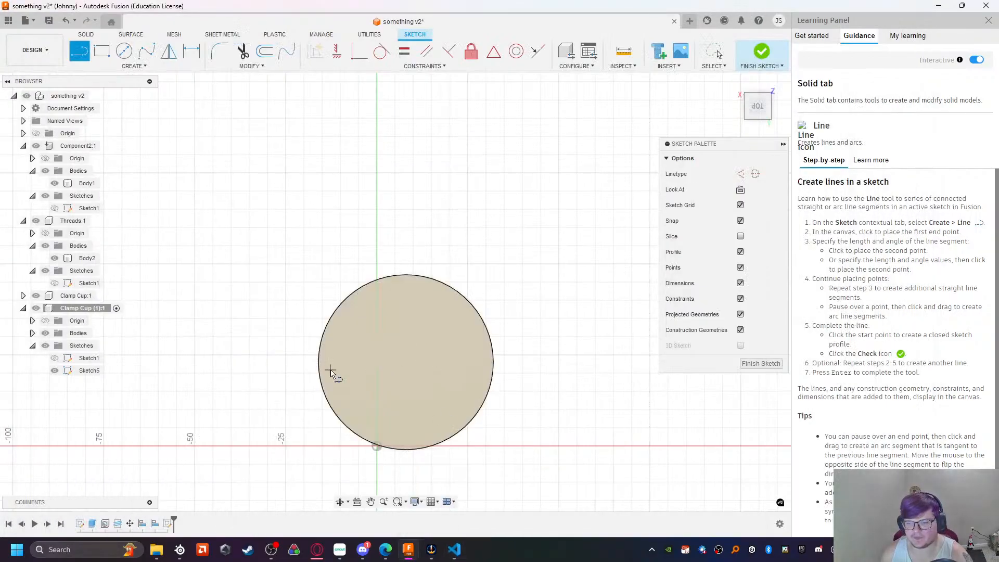
left_click(318, 364)
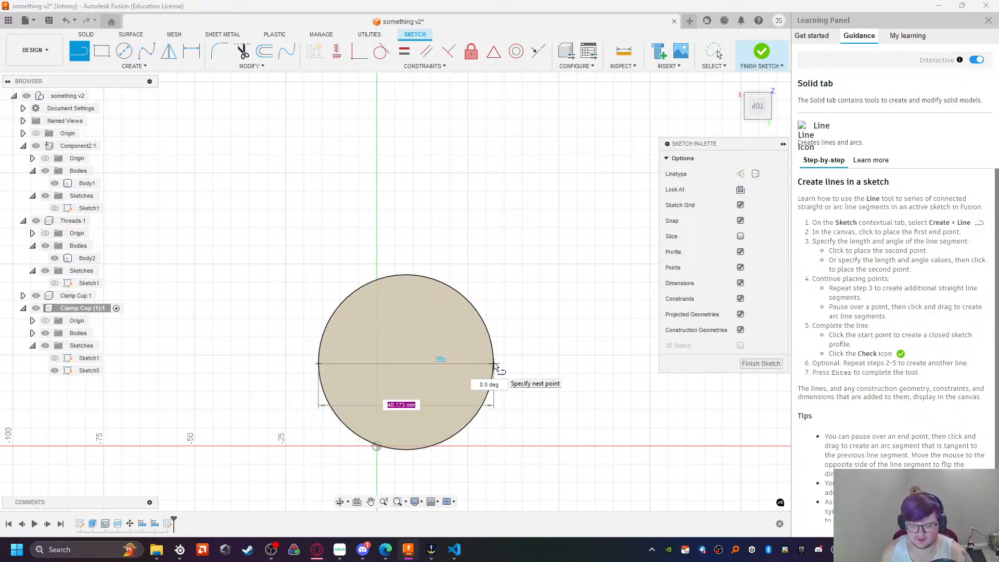
Step: Switch to Visual Studio Code, add a 48.190 mm entry above the top support width in the notes, and return to Fusion
left_click(454, 548)
left_click(199, 82)
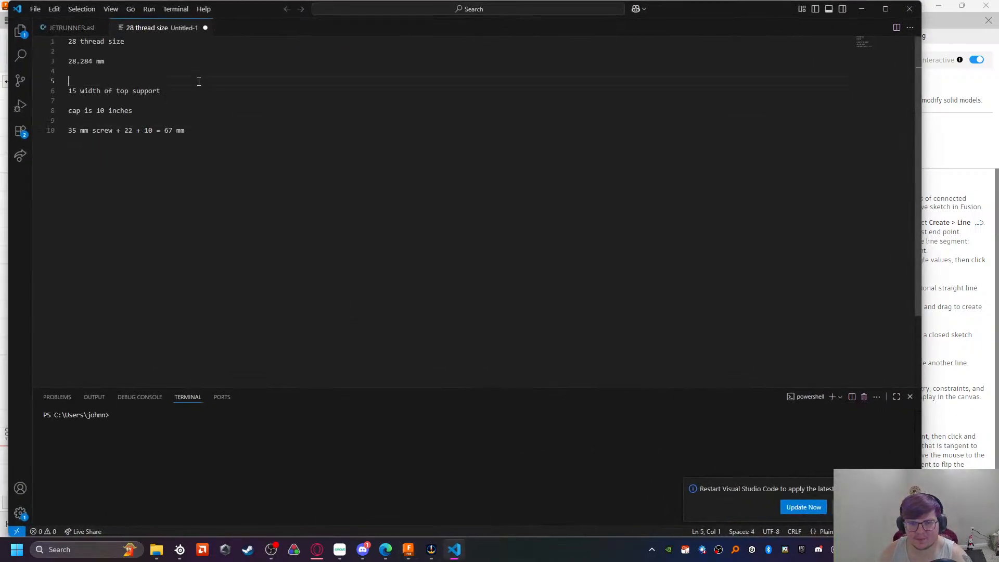
type("48.190 mm")
key("Return")
key("Return")
key("Up")
key("Up")
key("End")
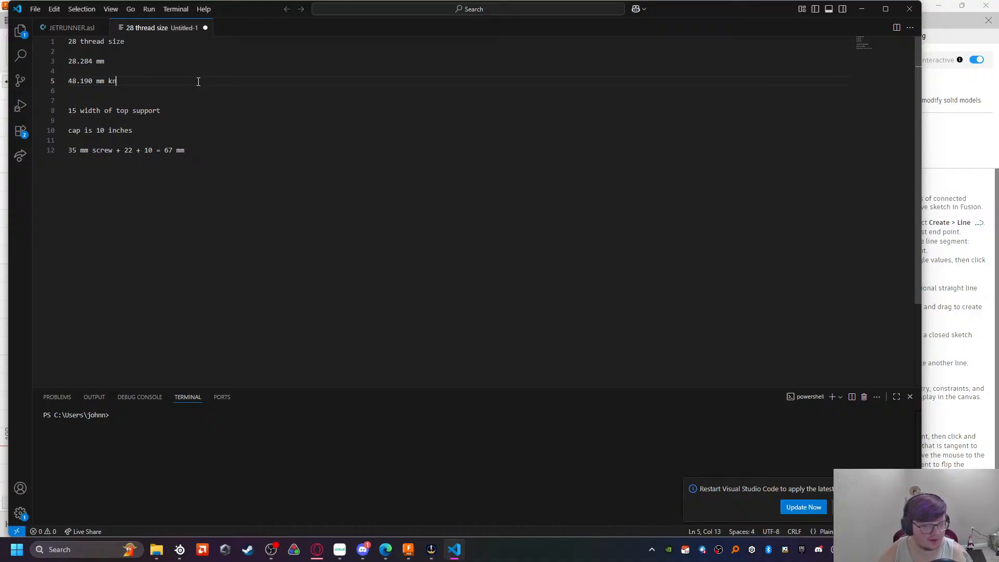
key("alt+Tab")
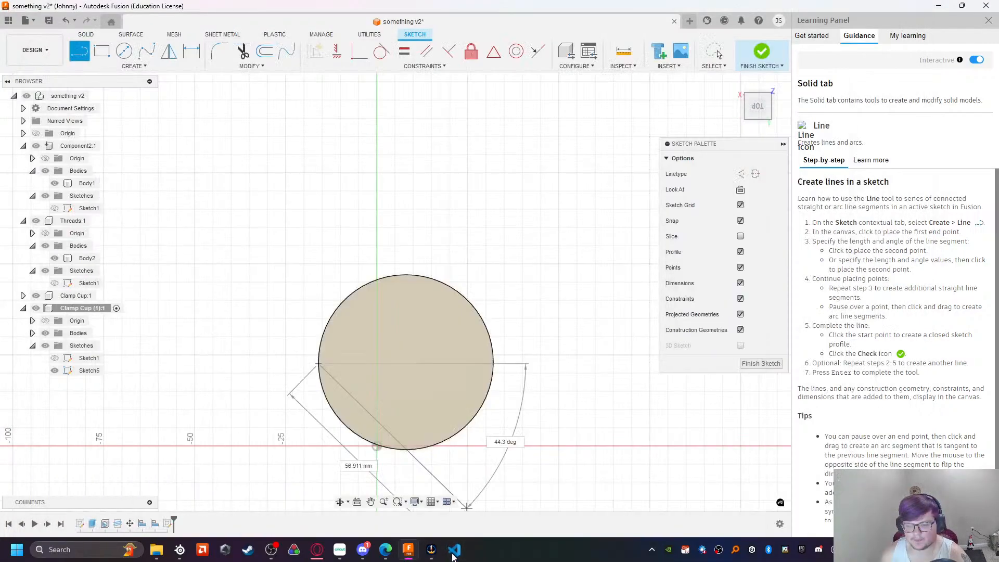
Step: Sketch a 48.190 mm diameter circle centred on the green axis, overlapping the far edge of the round cup
key("c")
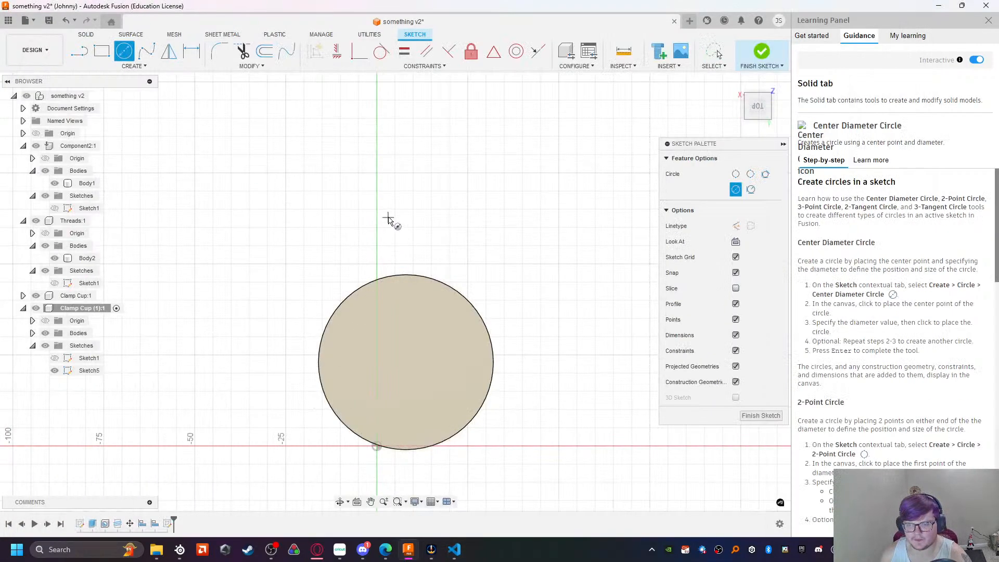
left_click(376, 210)
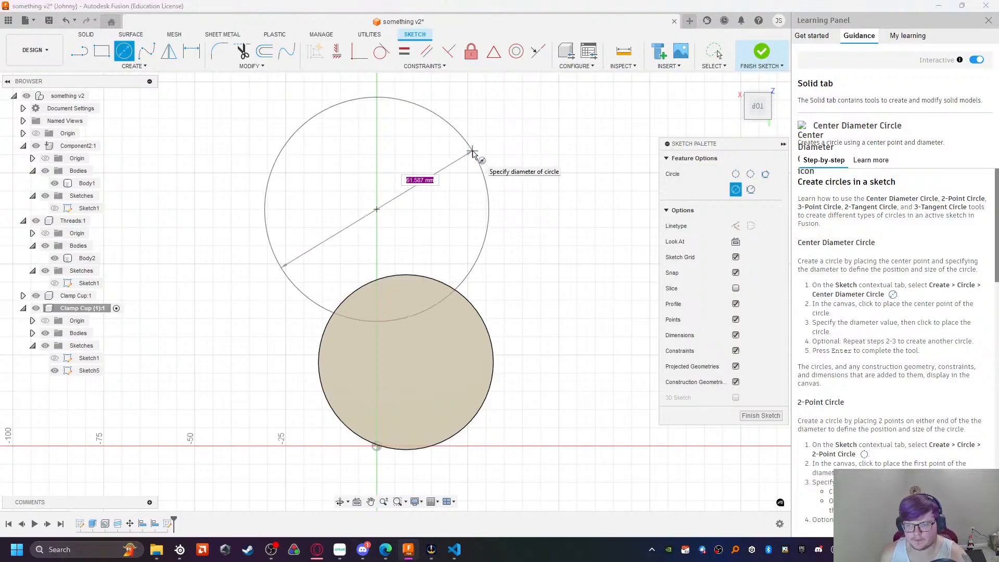
key("Tab")
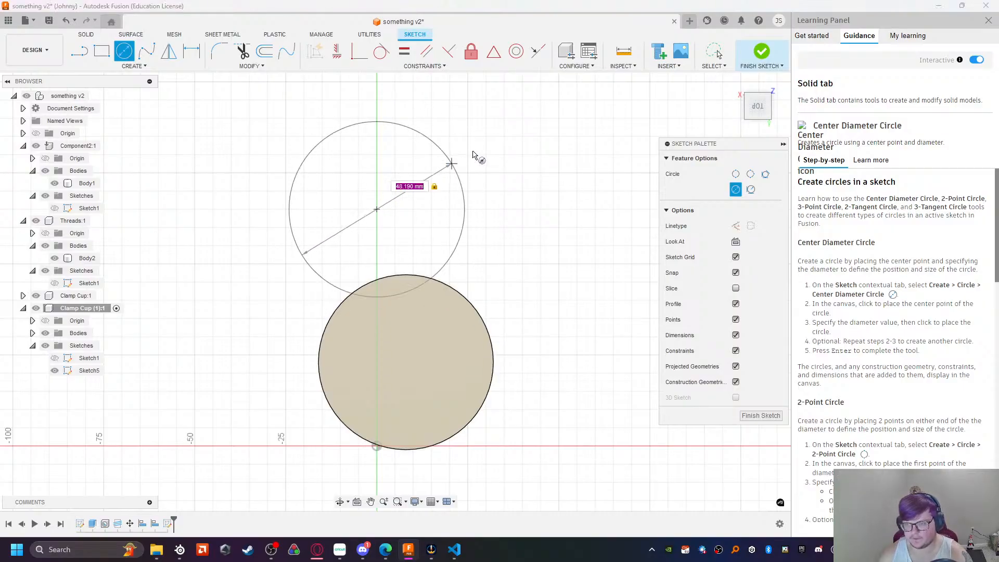
key("Return")
key("Return")
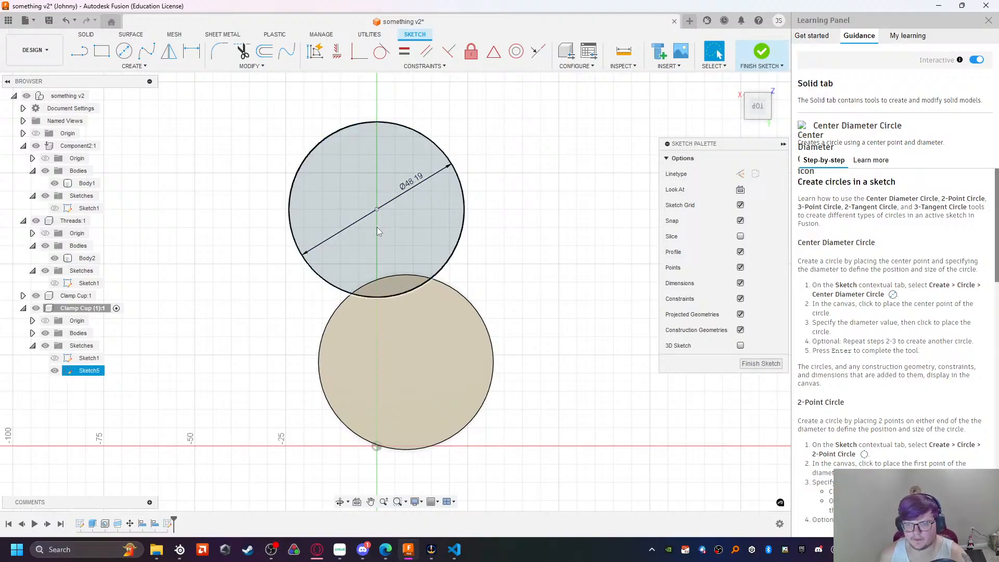
left_click(375, 218)
mouse_move(379, 214)
middle_mouse_down()
mouse_move(388, 242)
mouse_move(438, 274)
middle_mouse_up()
scroll(438, 275, "up", 4)
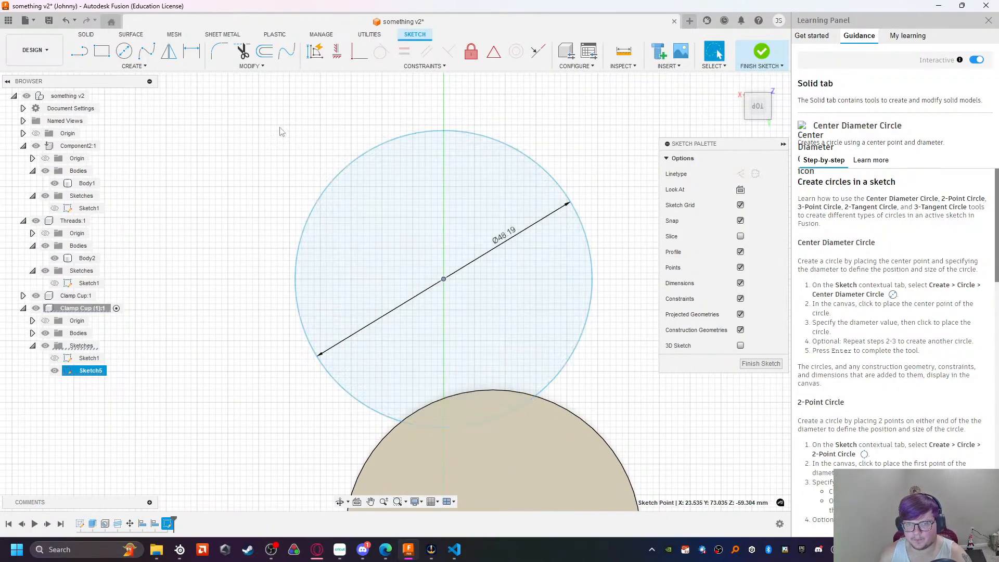
left_click(135, 55)
left_click(432, 113)
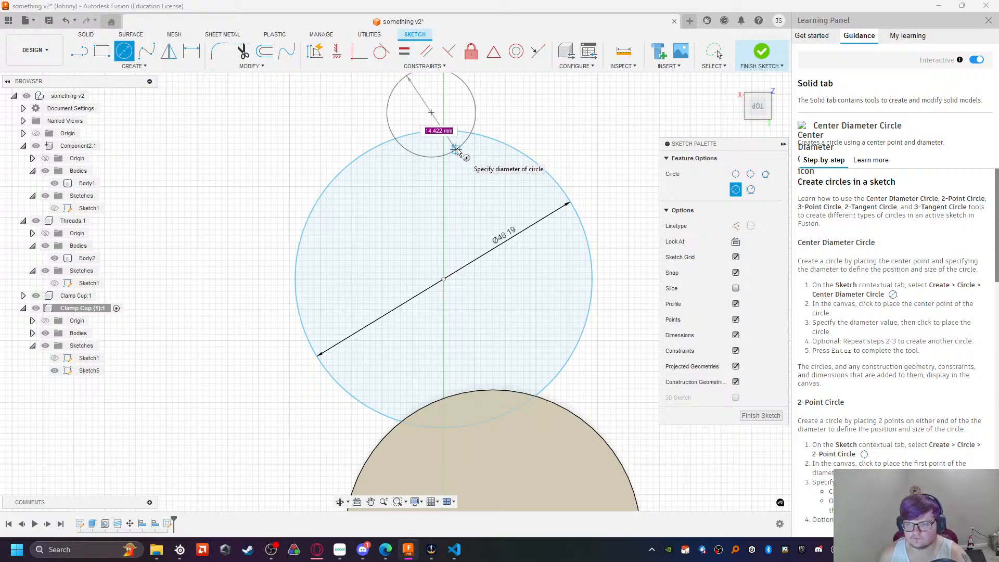
key("Escape")
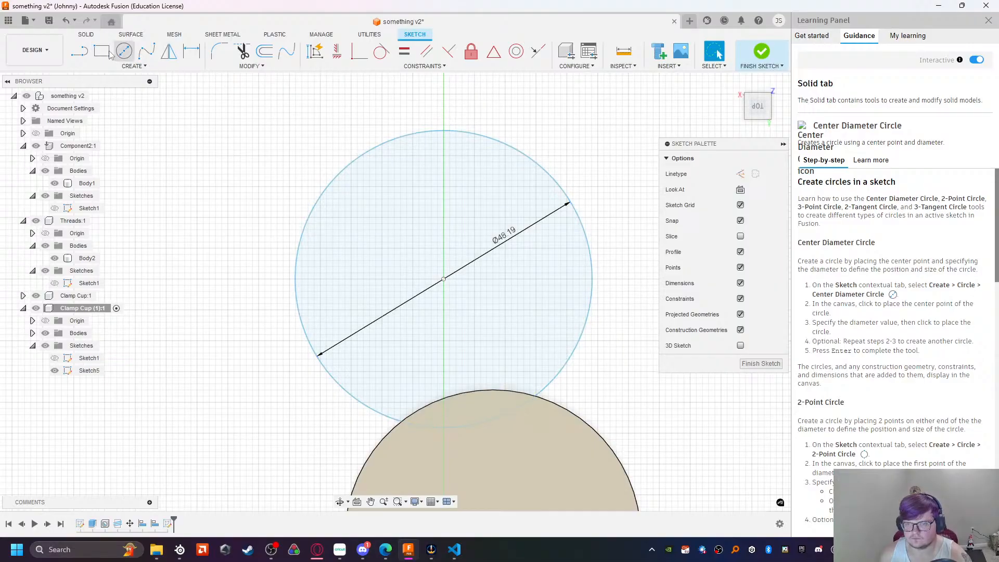
Step: Sketch a circle about 12.65 mm in diameter on the green axis at the large circle's rim, and trim both into a notched outline
left_click(127, 54)
left_click(443, 118)
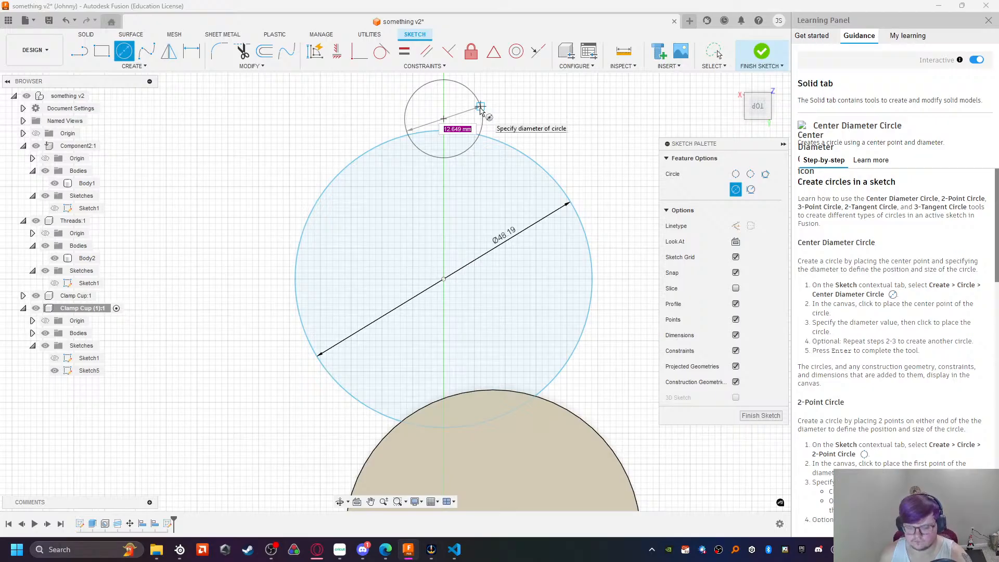
left_click(479, 108)
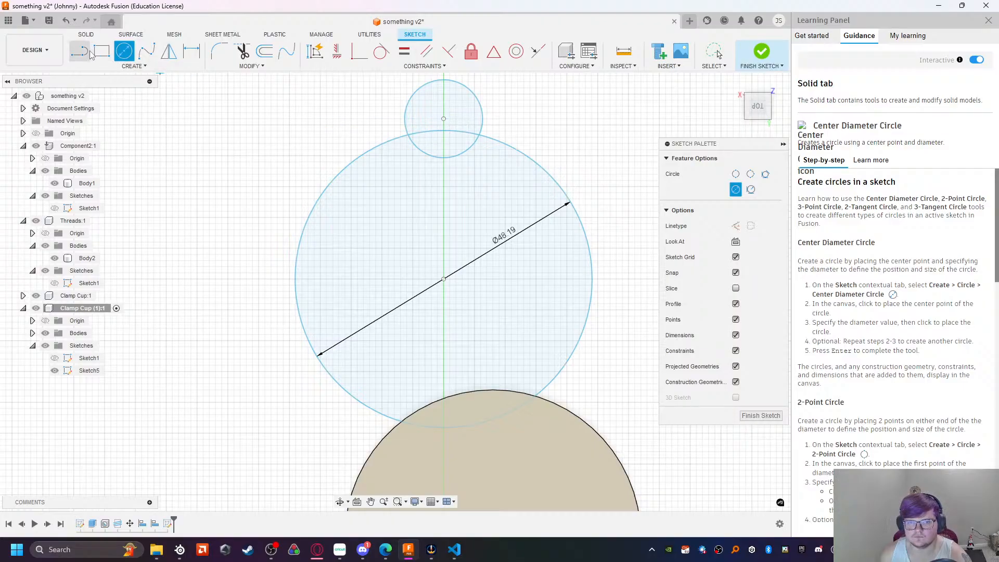
left_click(243, 57)
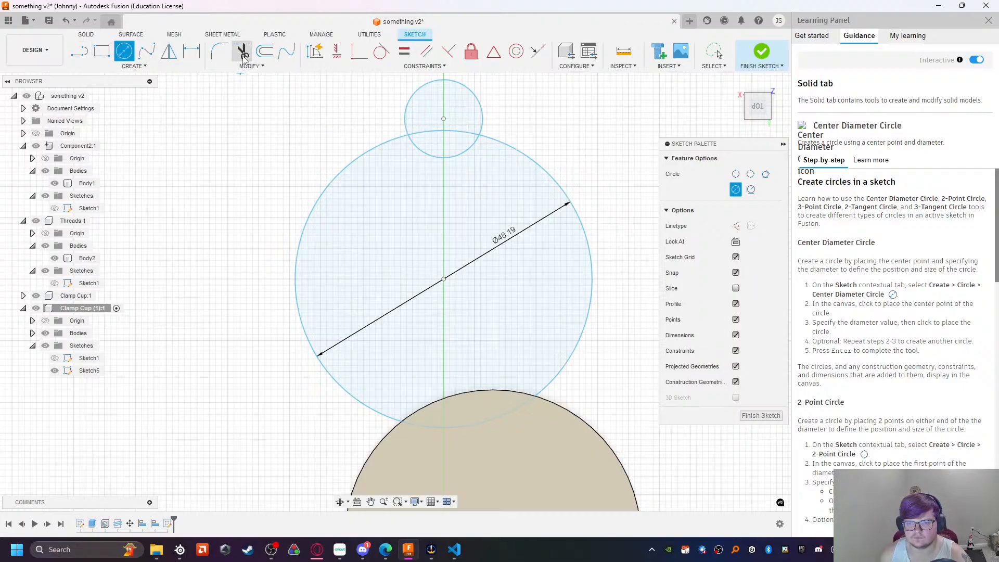
left_click(437, 135)
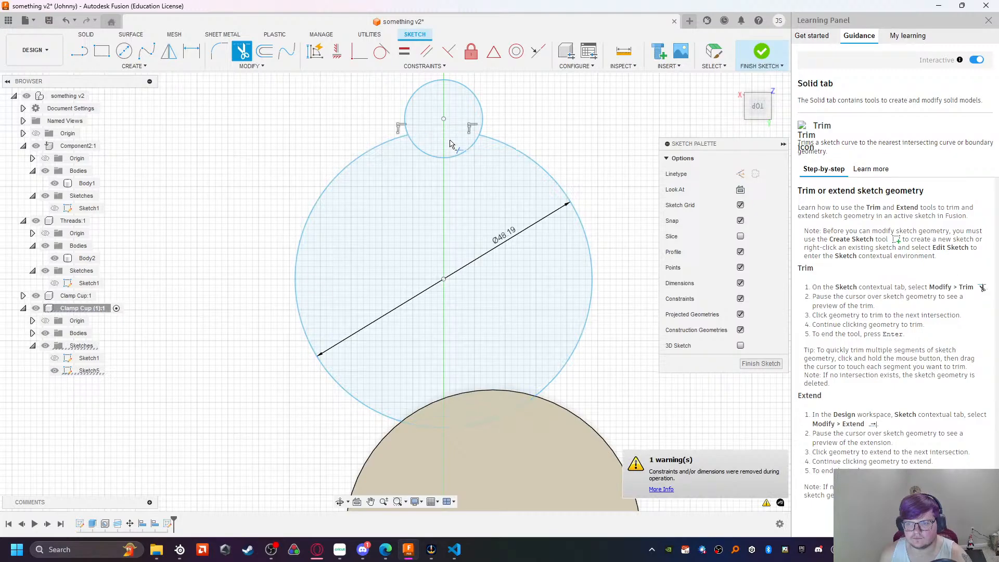
left_click(480, 114)
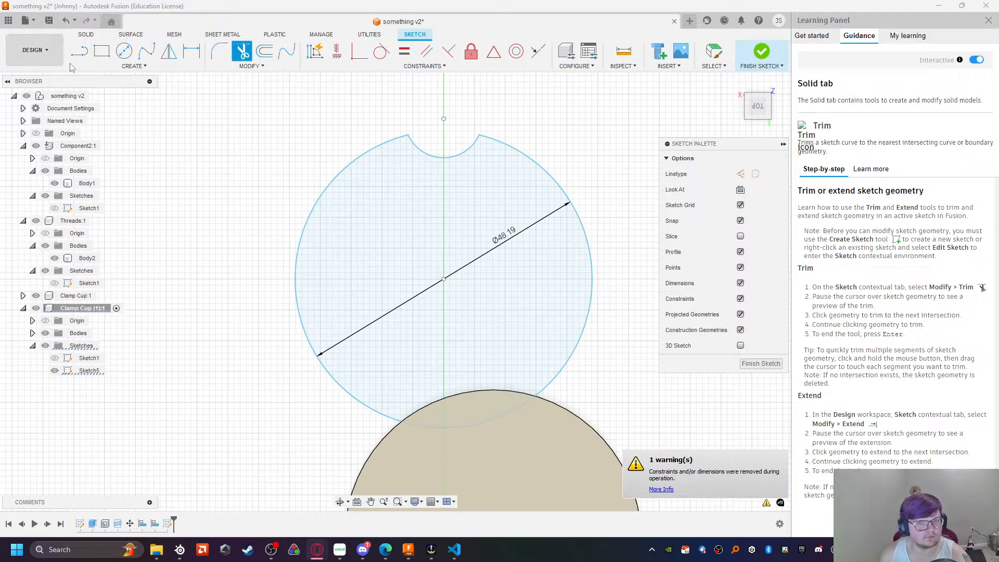
Step: Set up a circular pattern of the notch arc with full distribution around the centre point of the 48.19 mm circle
left_click(120, 66)
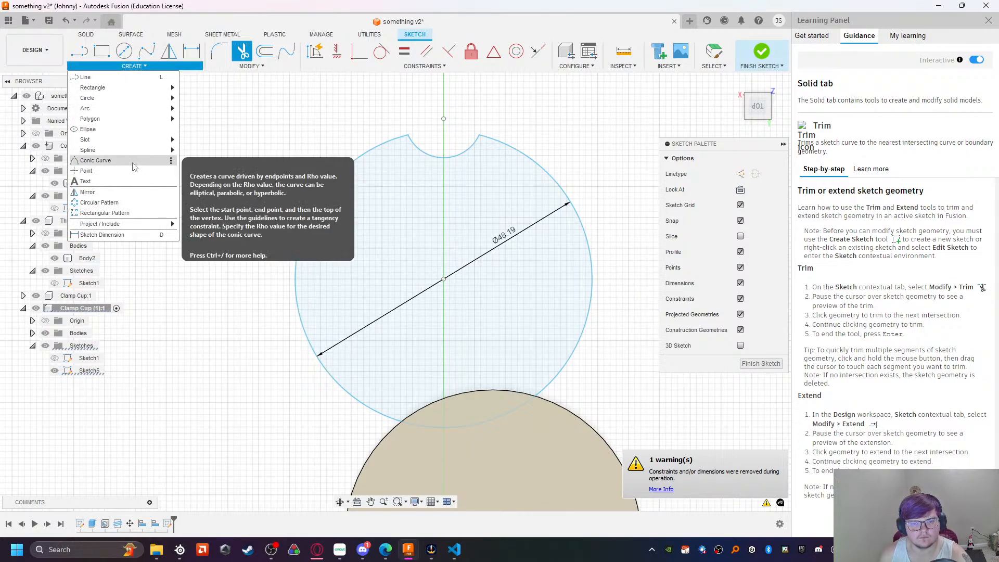
left_click(127, 203)
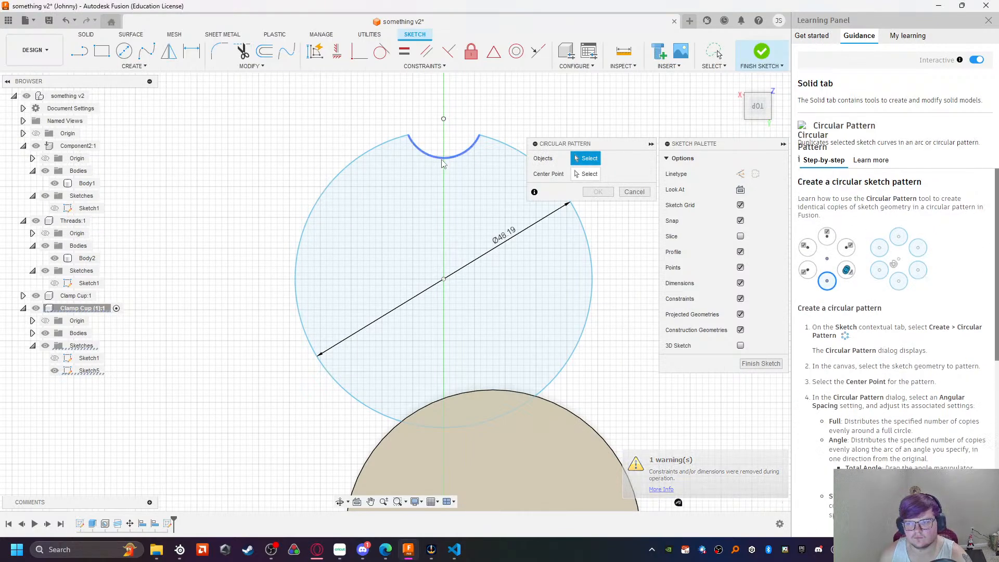
left_click(443, 162)
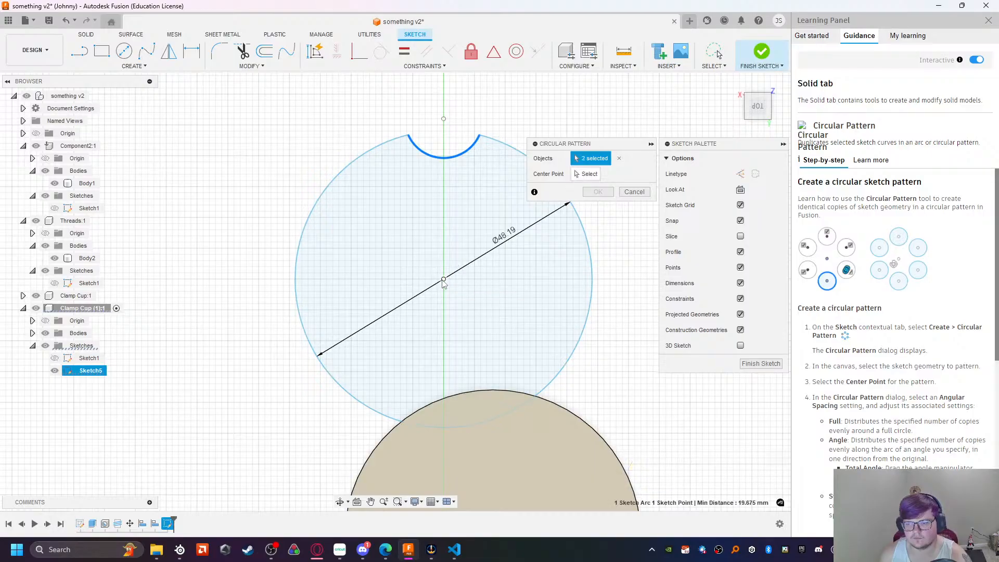
left_click(618, 158)
left_click(437, 158)
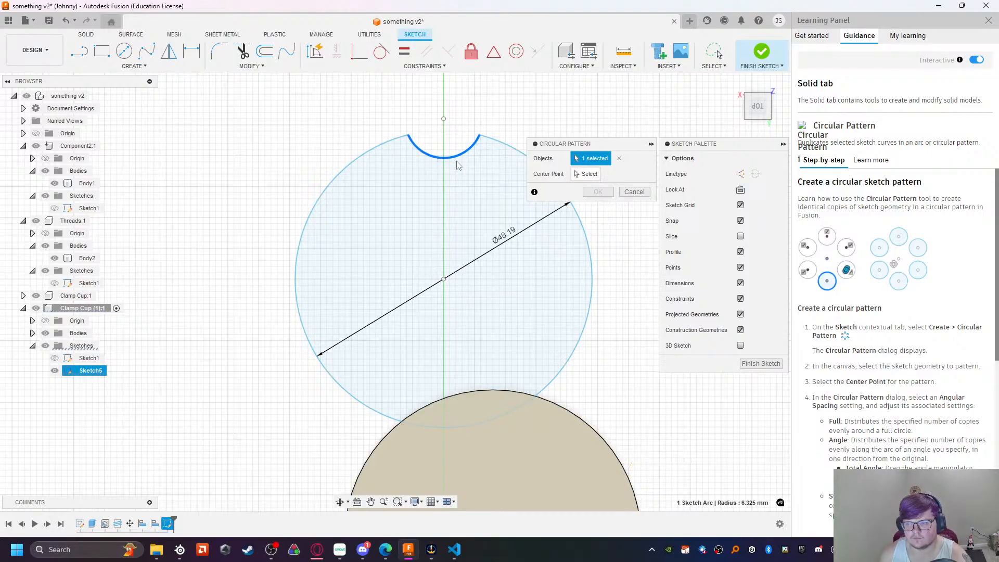
left_click(586, 173)
left_click(443, 280)
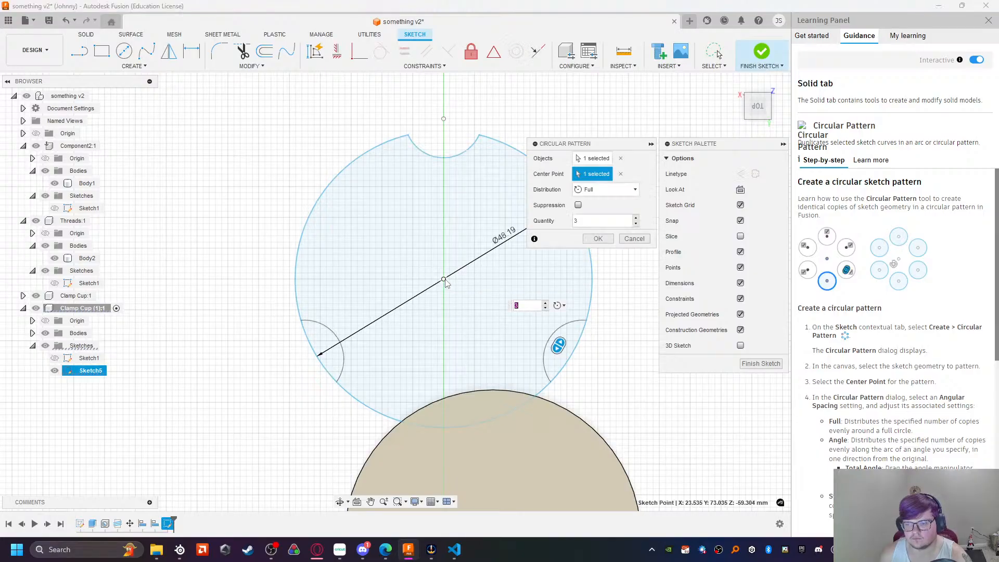
Step: Try different quantities for the notch pattern, settle on 8 and create the pattern
left_click(635, 218)
left_click(635, 218)
left_click(635, 217)
left_click(634, 219)
left_click(635, 218)
left_click(635, 218)
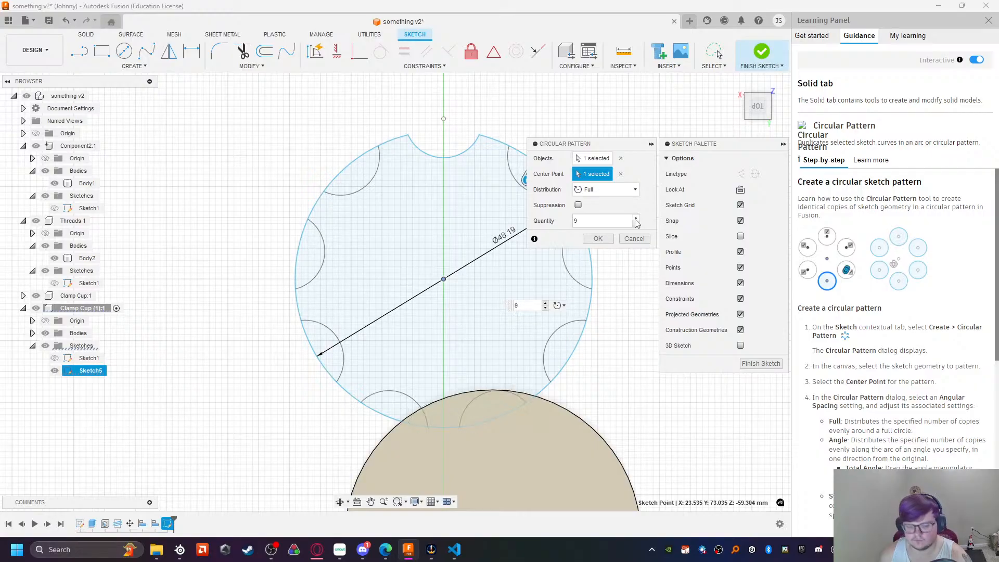
left_click(635, 218)
left_click(635, 219)
left_click(635, 219)
left_click(635, 219)
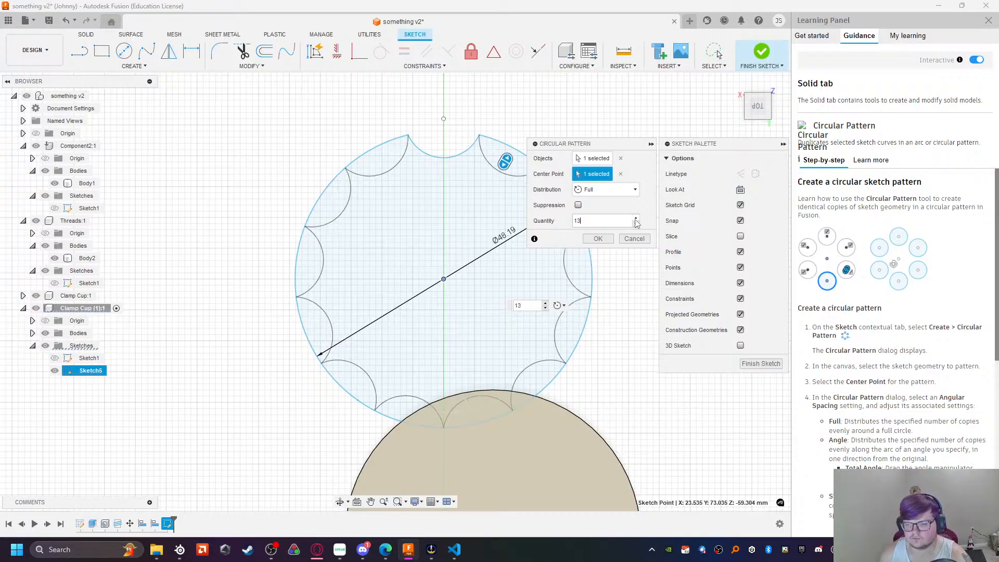
left_click(635, 224)
left_click(635, 223)
left_click(635, 223)
left_click(635, 224)
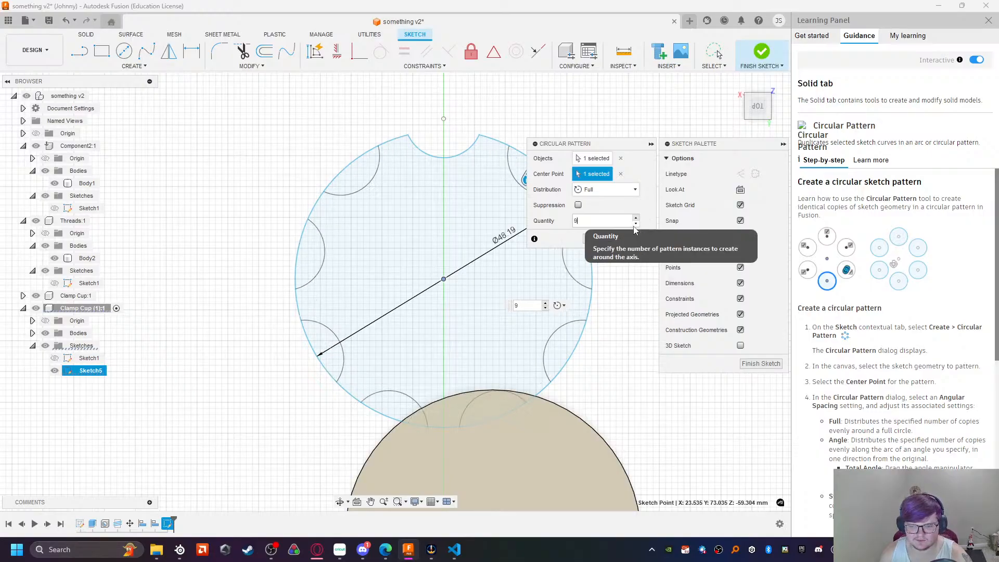
left_click(635, 224)
left_click(635, 224)
left_click(635, 223)
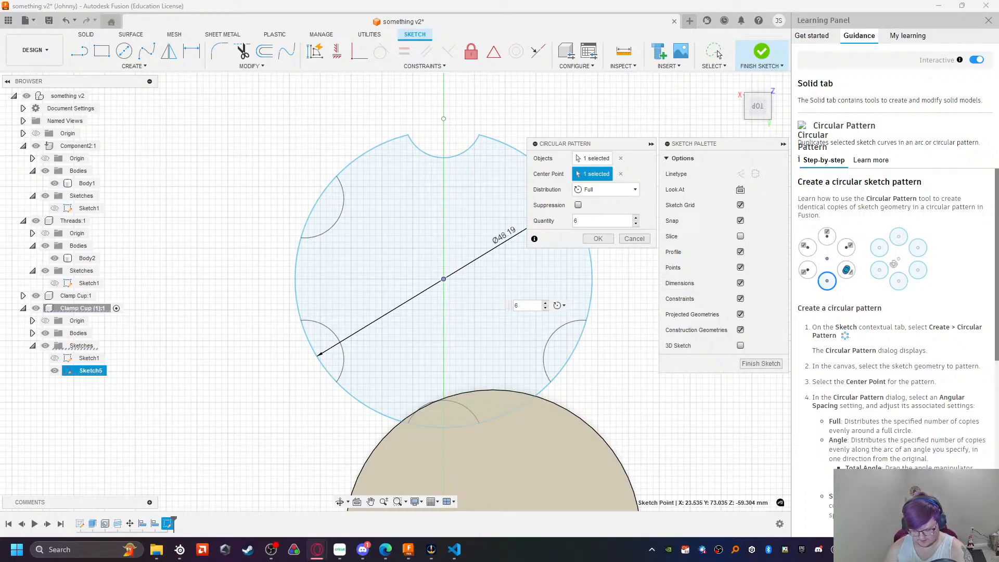
left_click(635, 218)
left_click(636, 218)
left_click(606, 238)
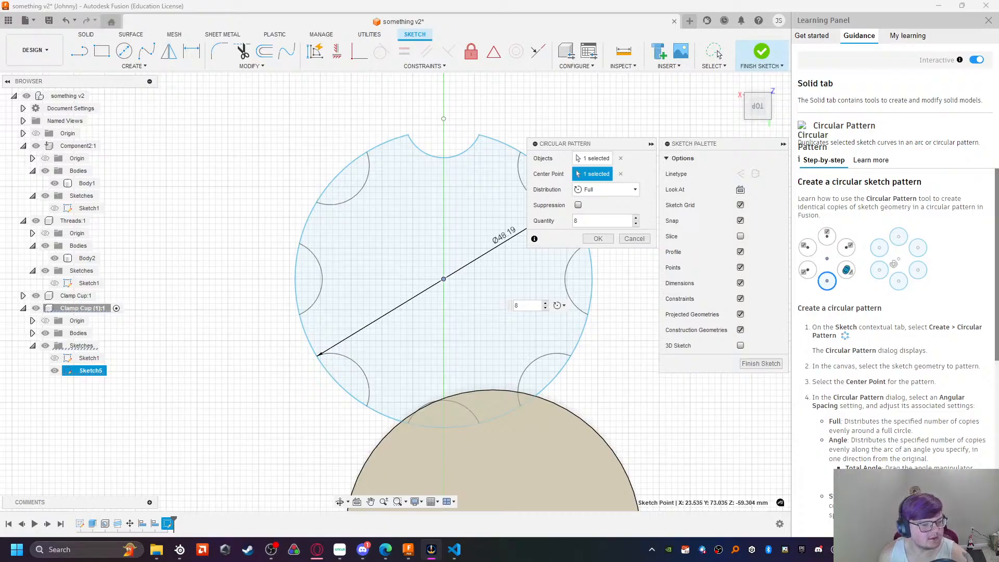
left_click(596, 239)
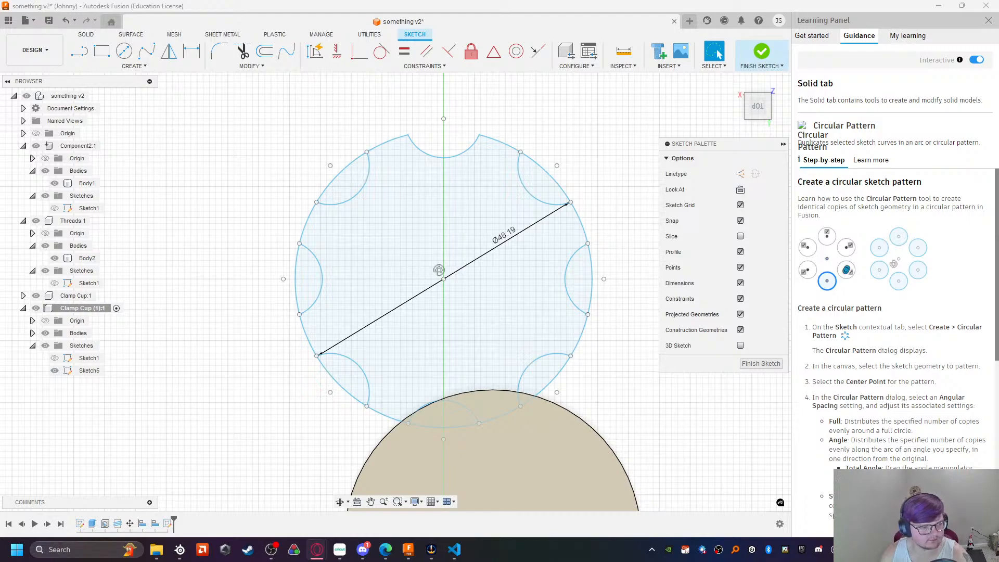
Step: Trim the large circle's rim segments across the seven patterned notches to form a scalloped outline, and finish the sketch
left_click(760, 364)
left_click(593, 276)
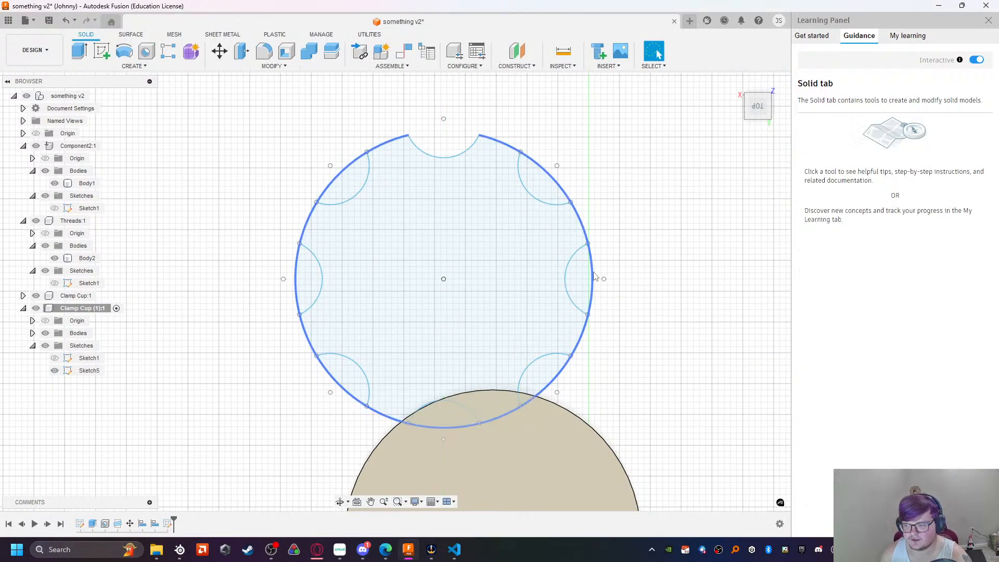
double_click(585, 269)
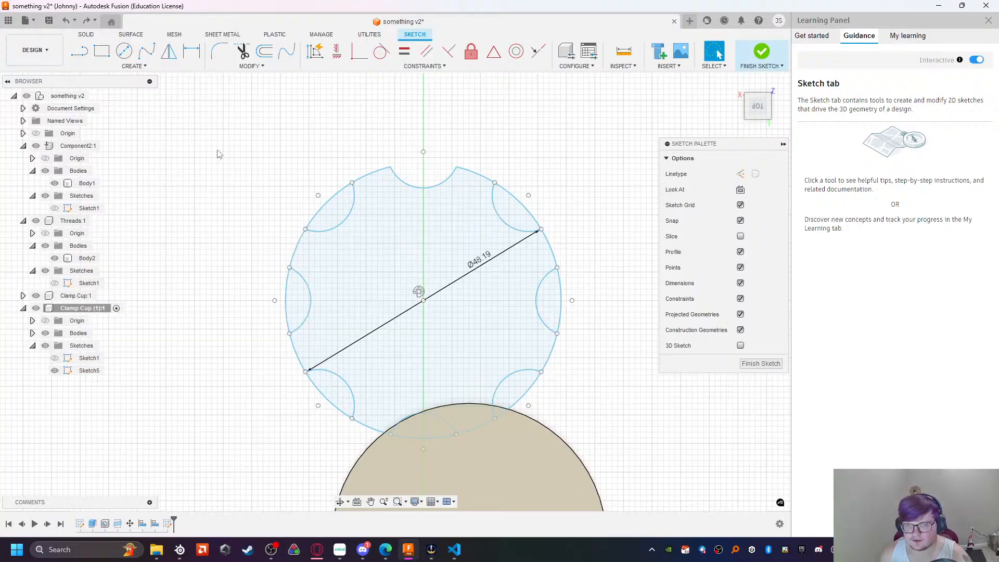
left_click(241, 51)
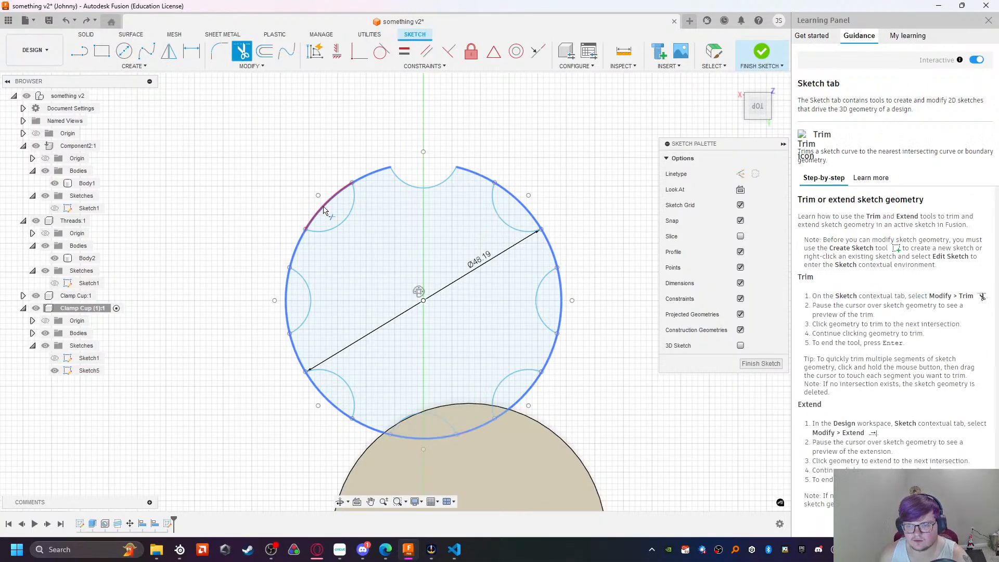
left_click(323, 207)
left_click(285, 292)
left_click(323, 396)
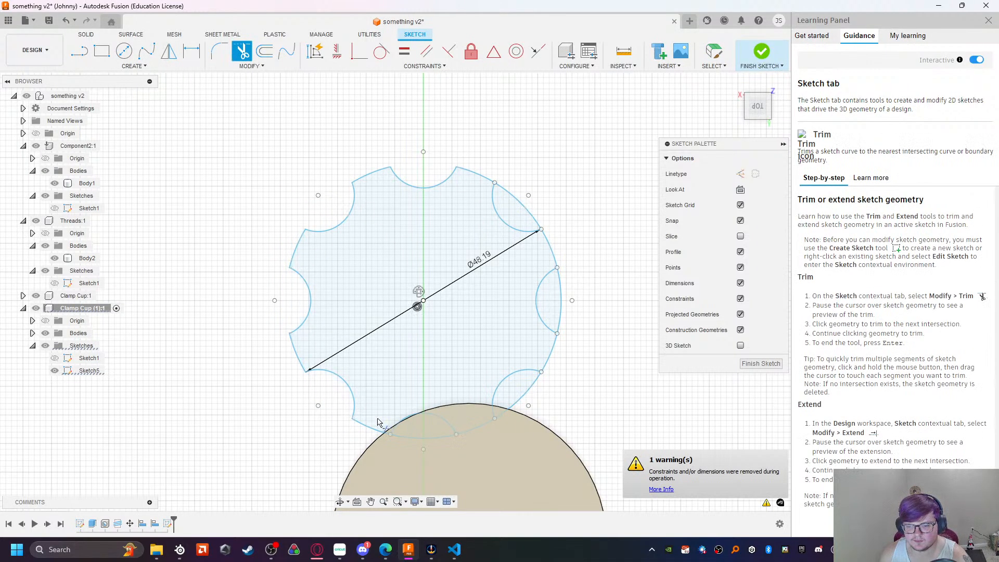
left_click(423, 438)
left_click(521, 398)
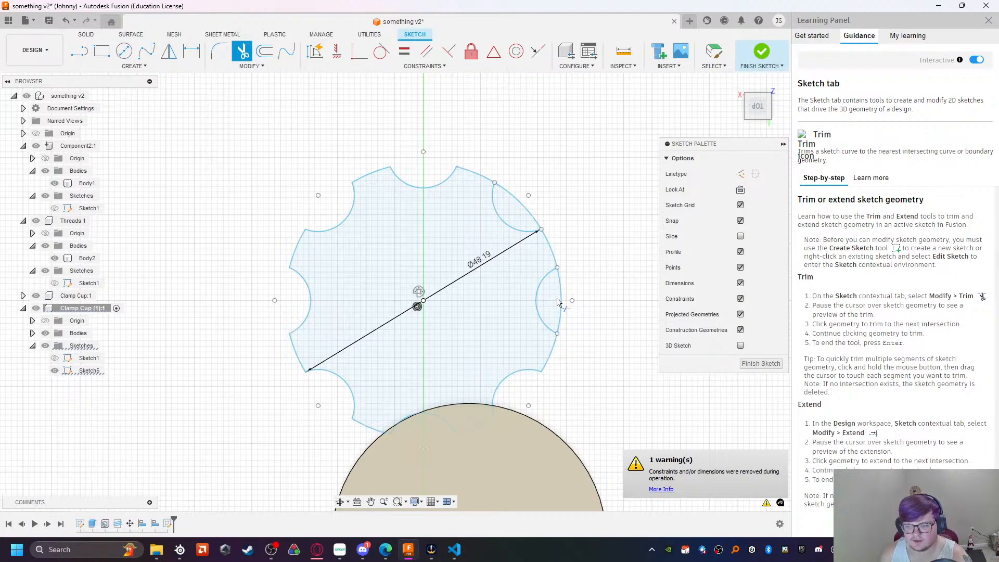
left_click(559, 301)
left_click(520, 204)
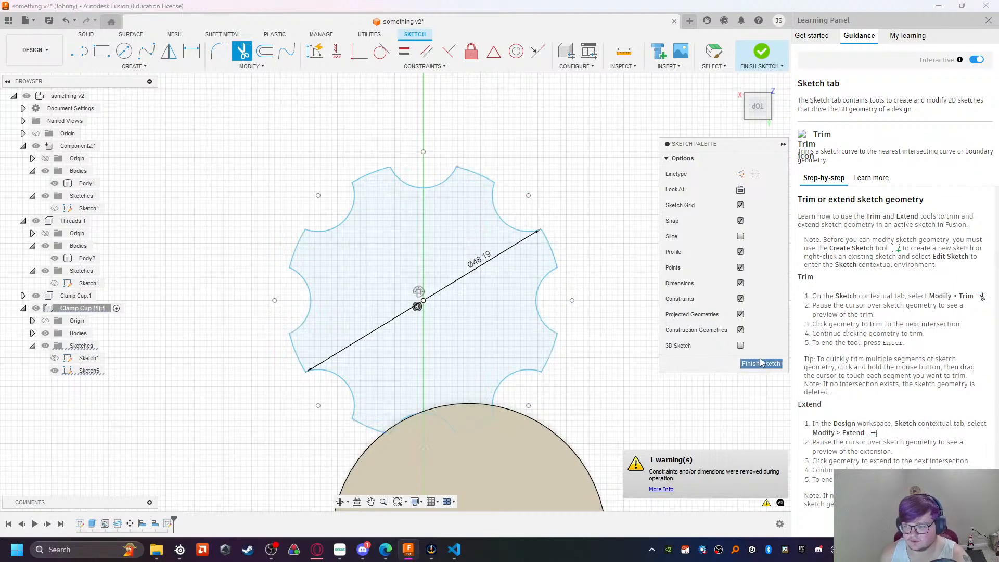
left_click(778, 367)
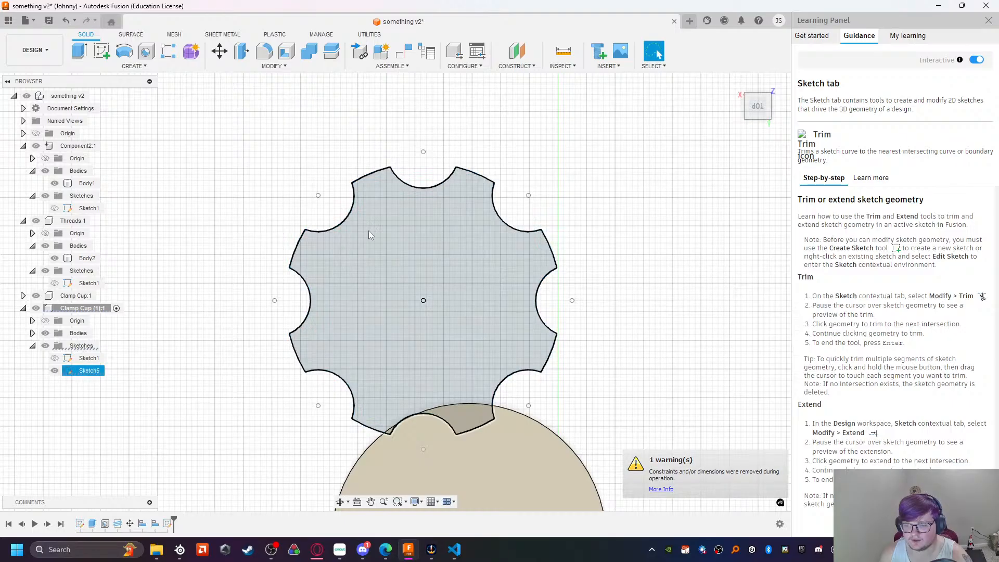
key("e")
left_click(435, 295)
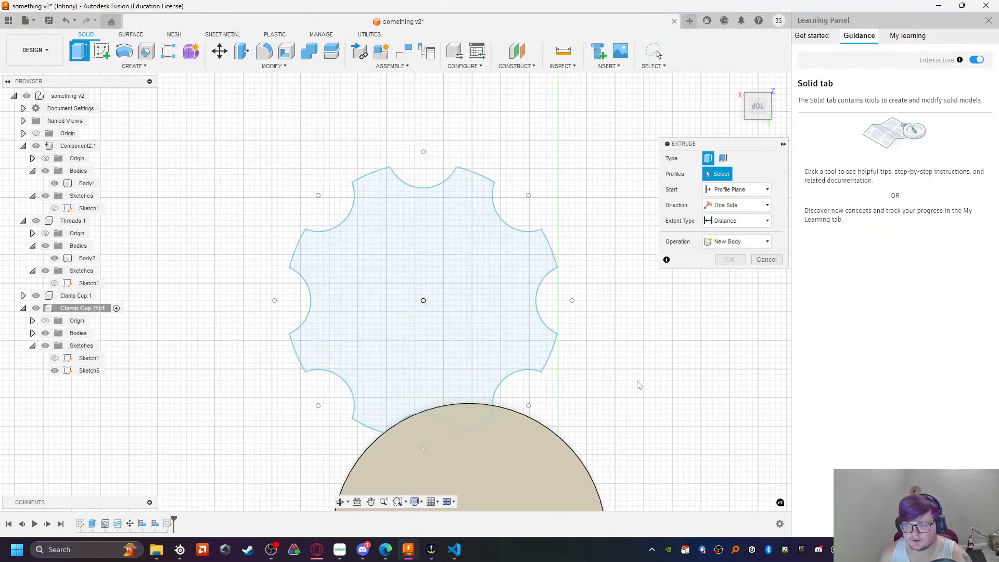
left_click(434, 316)
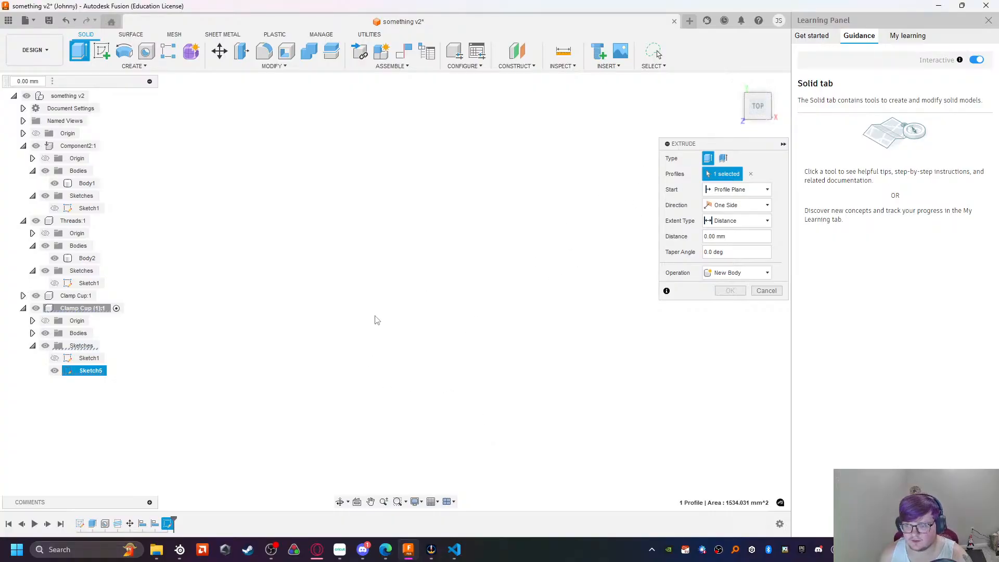
middle_click_drag(429, 199, 401, 320, "shift")
key("Escape")
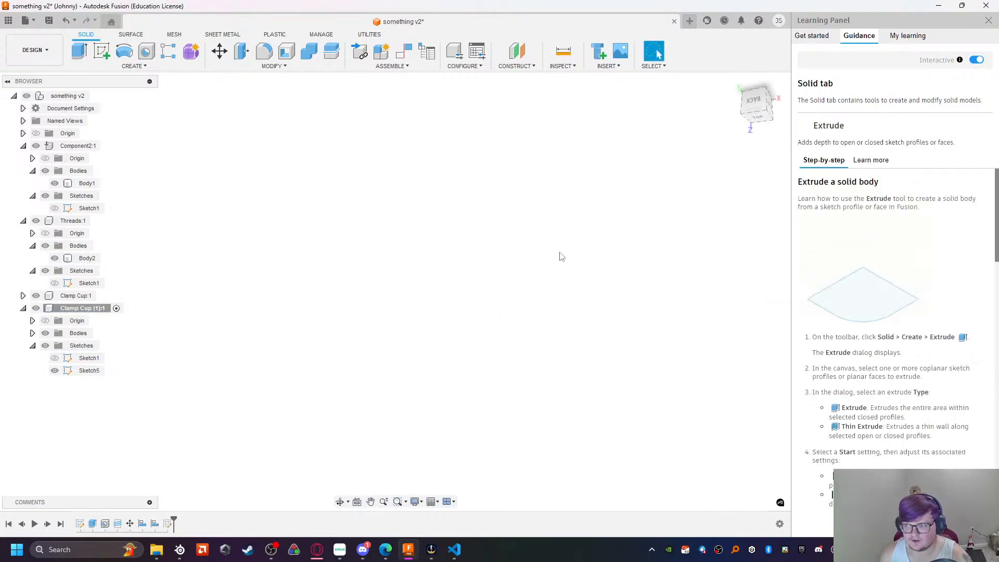
Step: Bring the scalloped sketch and the round cup back into view and examine their relative positions from an angle
left_click(109, 308)
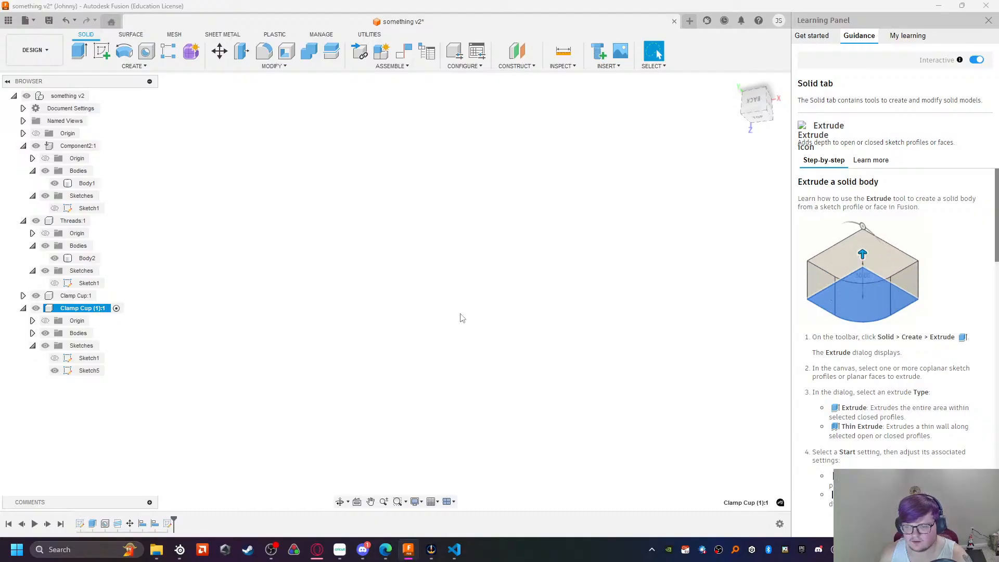
scroll(434, 279, "down", 5)
scroll(92, 160, "down", 4)
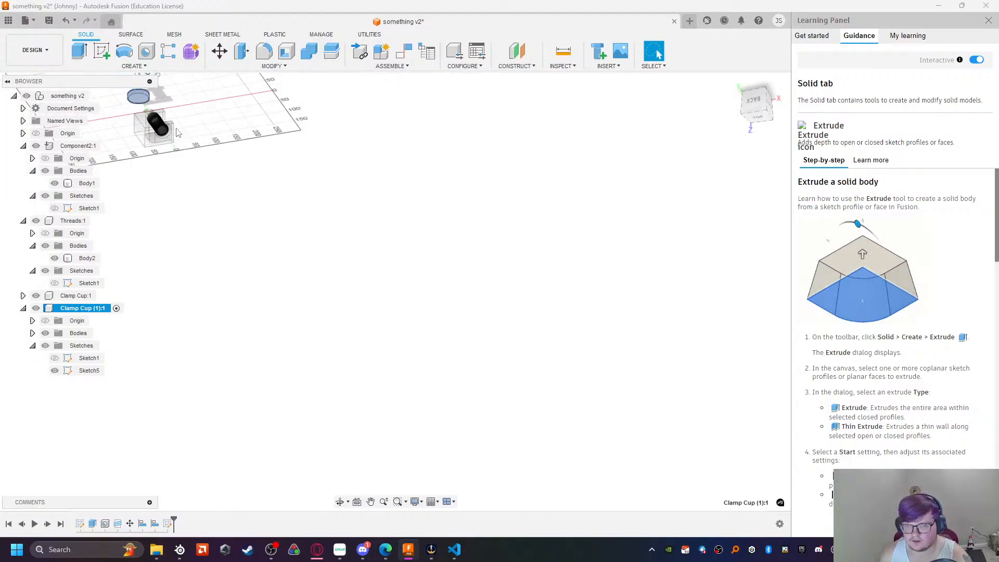
middle_click_drag(185, 100, 340, 297, "shift")
scroll(253, 165, "down", 4)
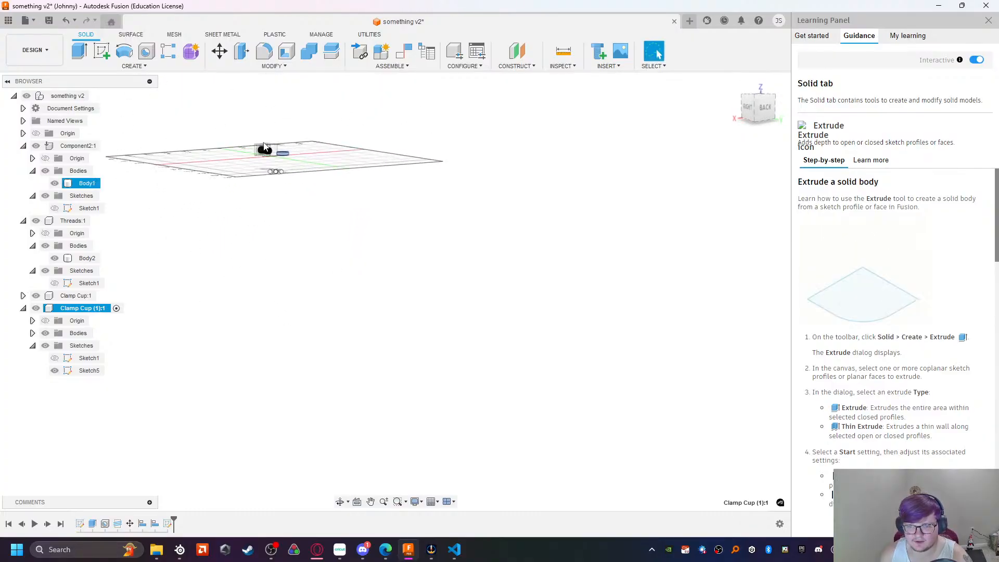
scroll(264, 147, "up", 10)
mouse_move(304, 339)
middle_mouse_down("shift")
mouse_move(277, 417)
mouse_move(341, 419)
mouse_move(334, 394)
mouse_move(546, 482)
mouse_move(635, 539)
middle_mouse_up("shift")
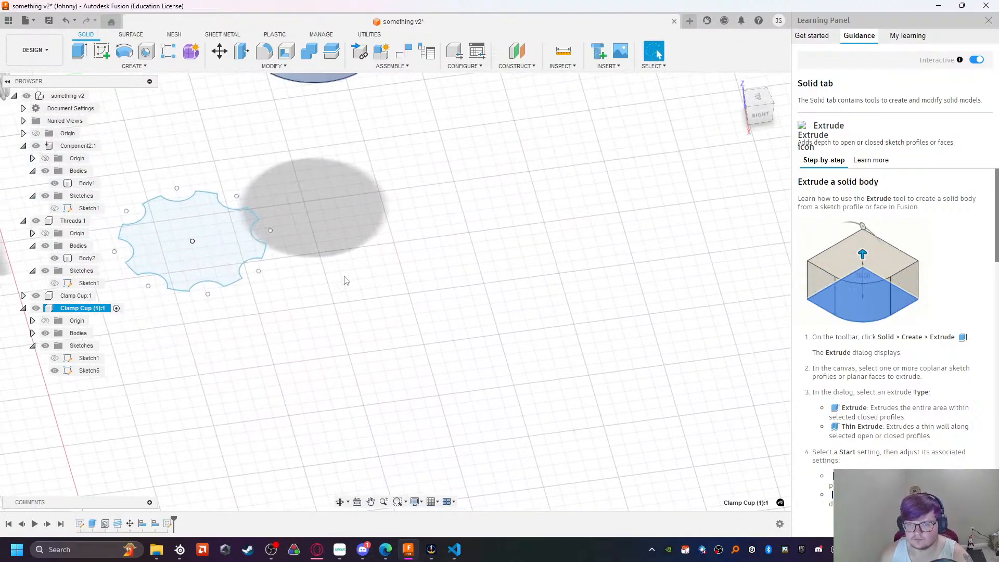
middle_click_drag(437, 185, 552, 343)
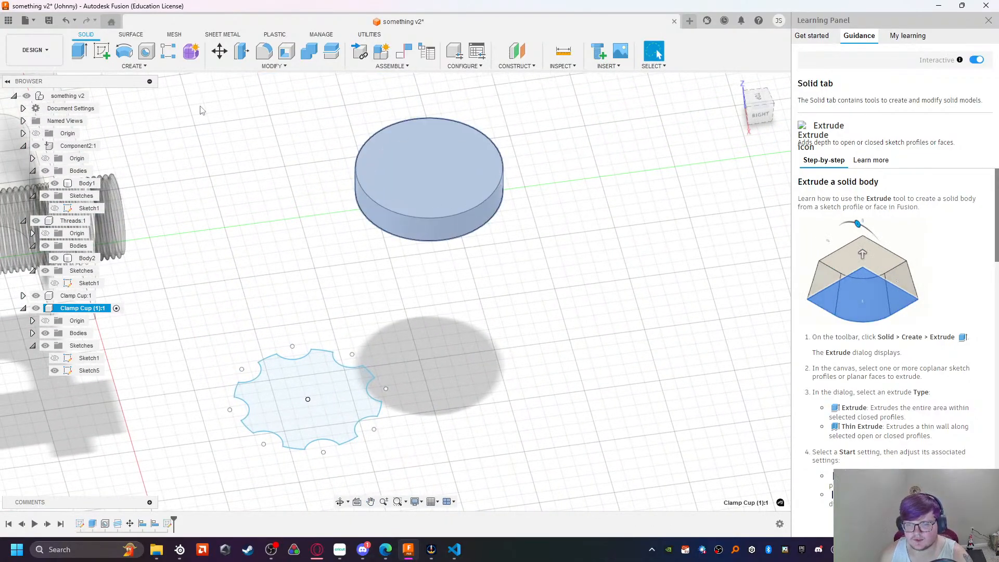
scroll(412, 209, "up", 5)
scroll(448, 201, "down", 3)
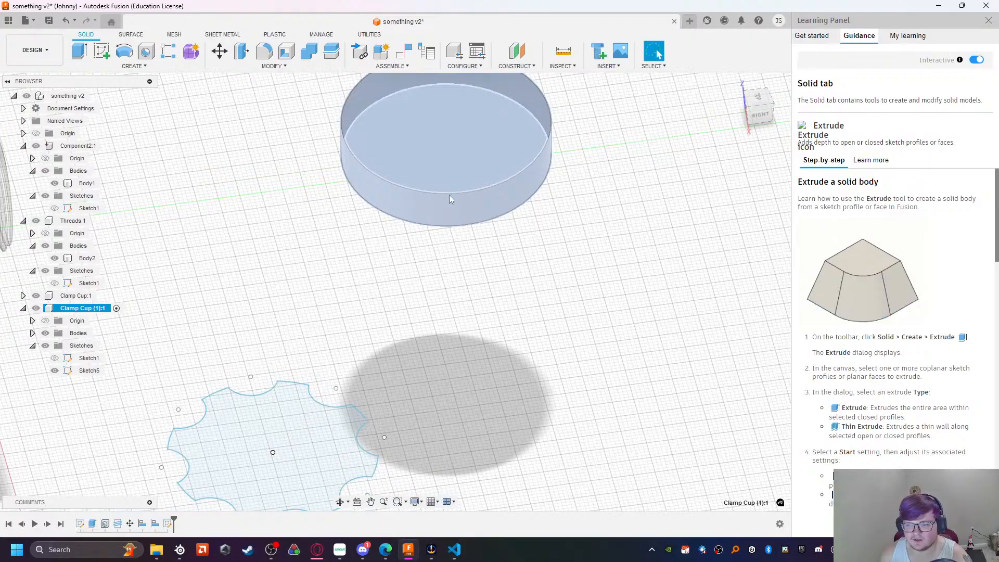
Step: Gauge the cup's height with a trial 10 mm downward move of its top face and check the cap size in the Visual Studio Code notes
left_click(450, 178)
left_click(219, 50)
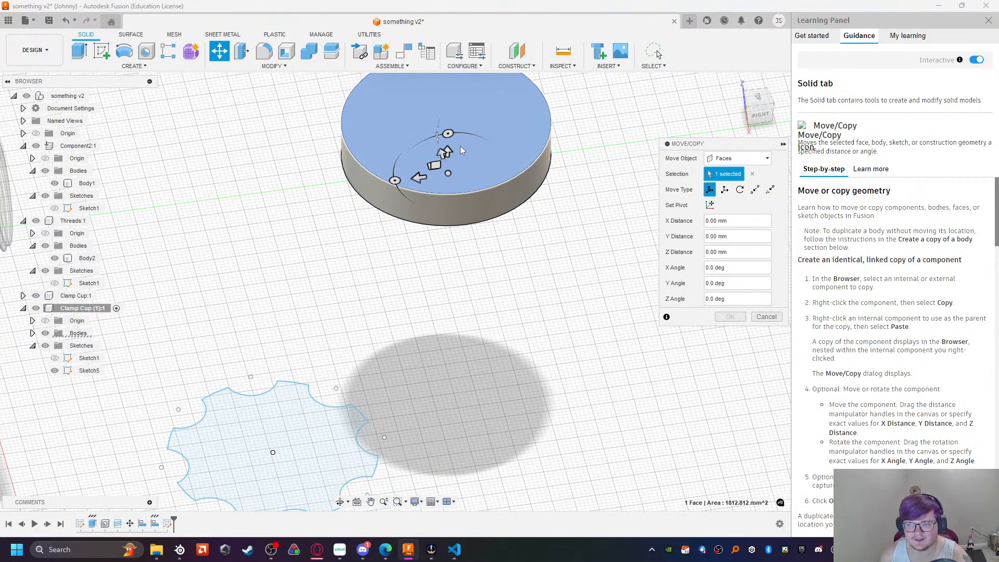
left_click_drag(444, 150, 460, 184)
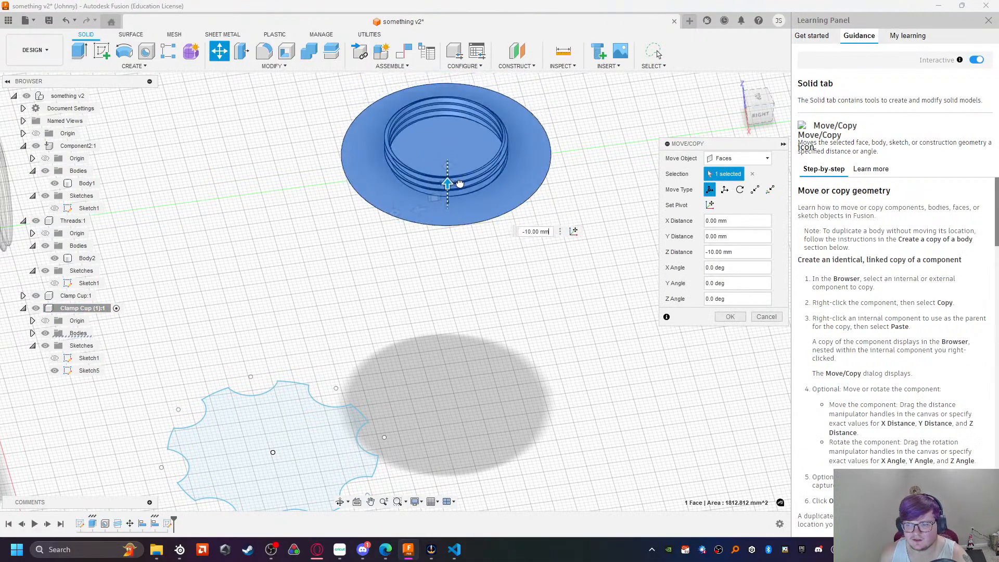
left_click(454, 550)
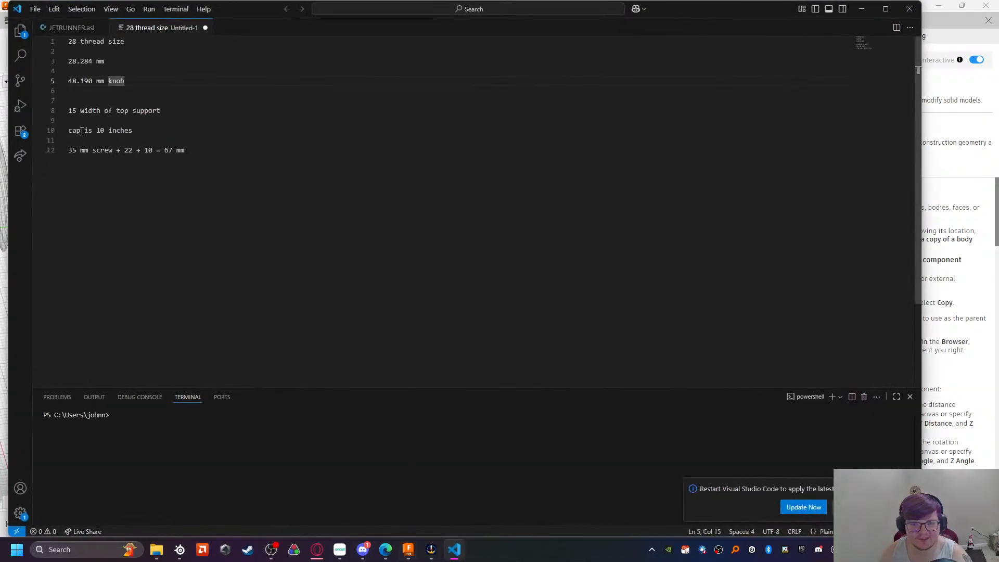
left_click_drag(112, 130, 63, 125)
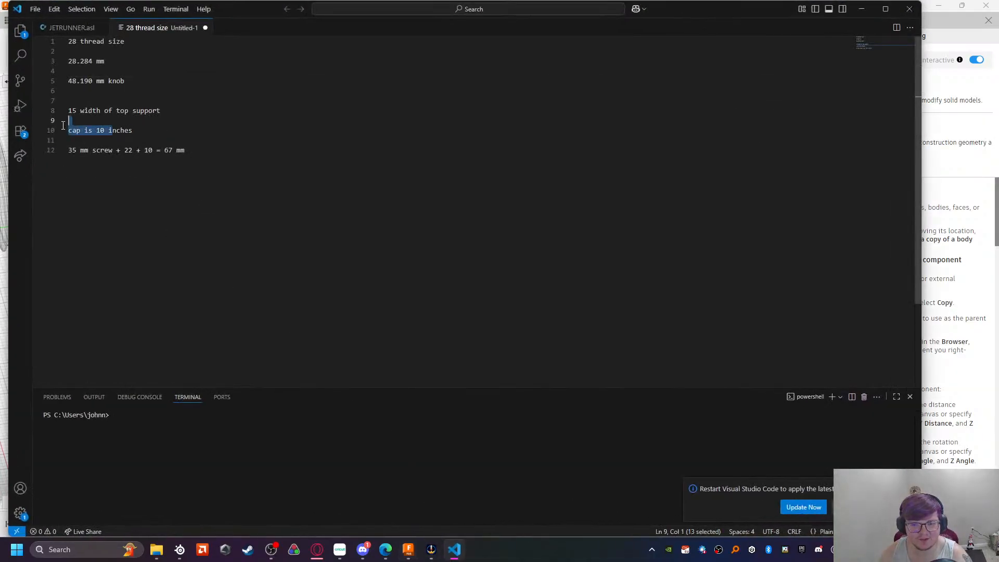
left_click(455, 549)
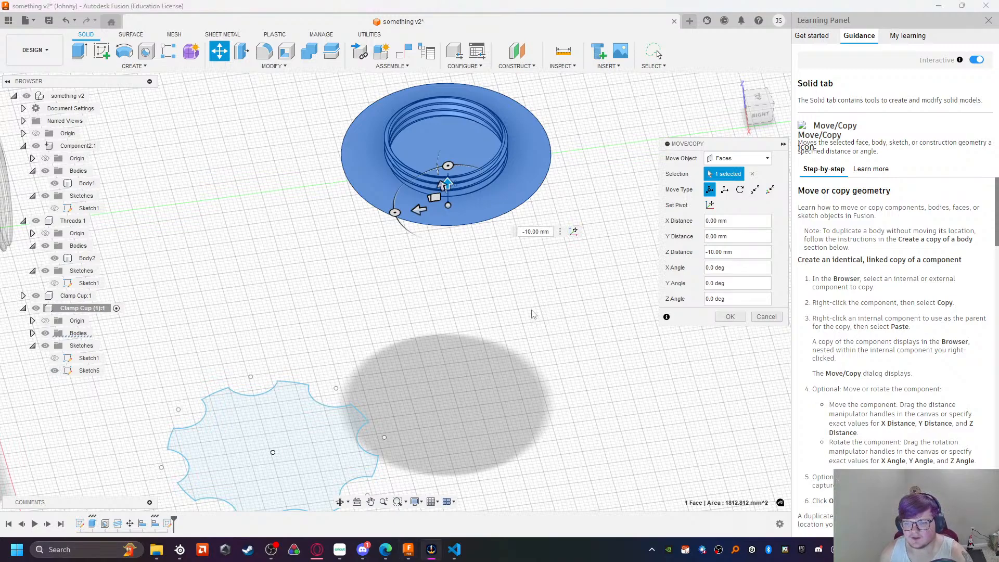
left_click(766, 317)
Step: Extrude the scalloped sketch profile upward as a new body to form the knob
left_click(275, 444)
left_click(298, 432)
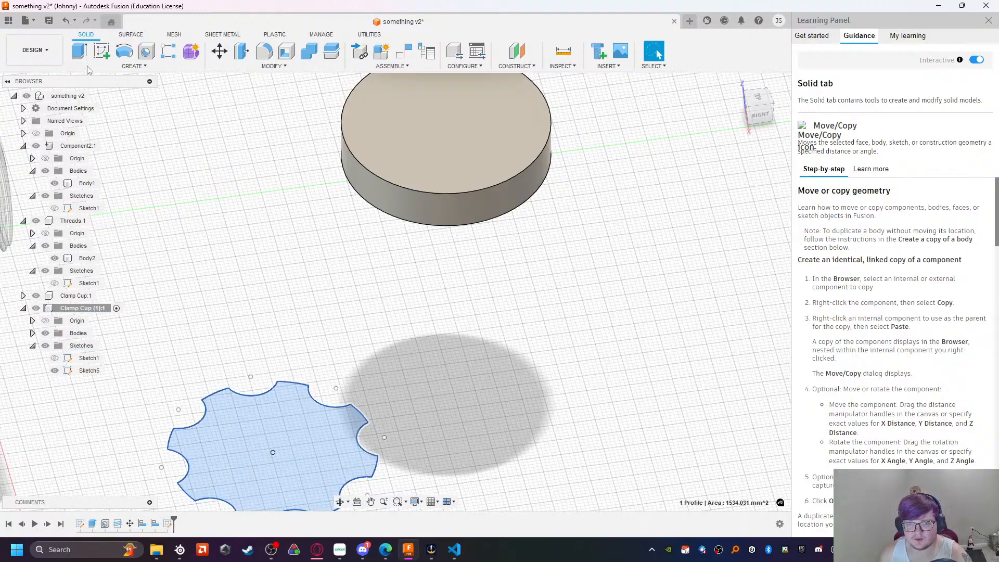
key("e")
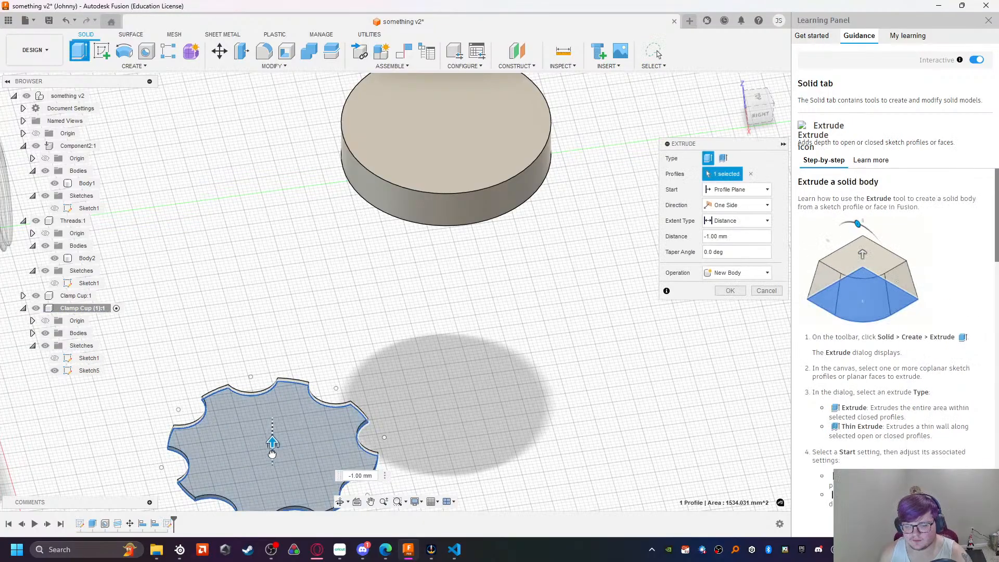
left_click_drag(272, 457, 271, 425)
left_click(730, 290)
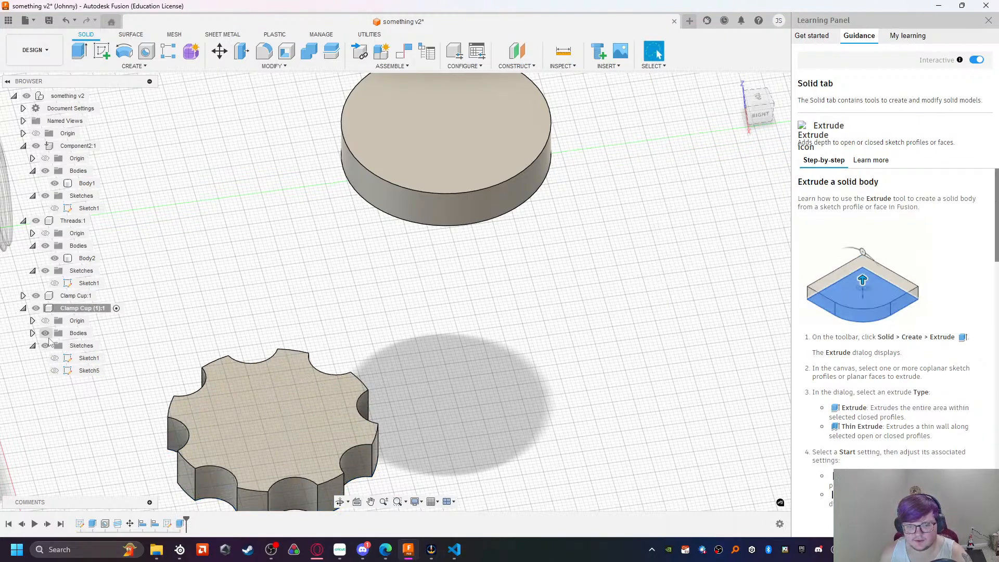
Step: Raise the scalloped knob body to about the cup's level with a Y Distance of -78 mm
left_click(32, 333)
left_click(87, 358)
key("m")
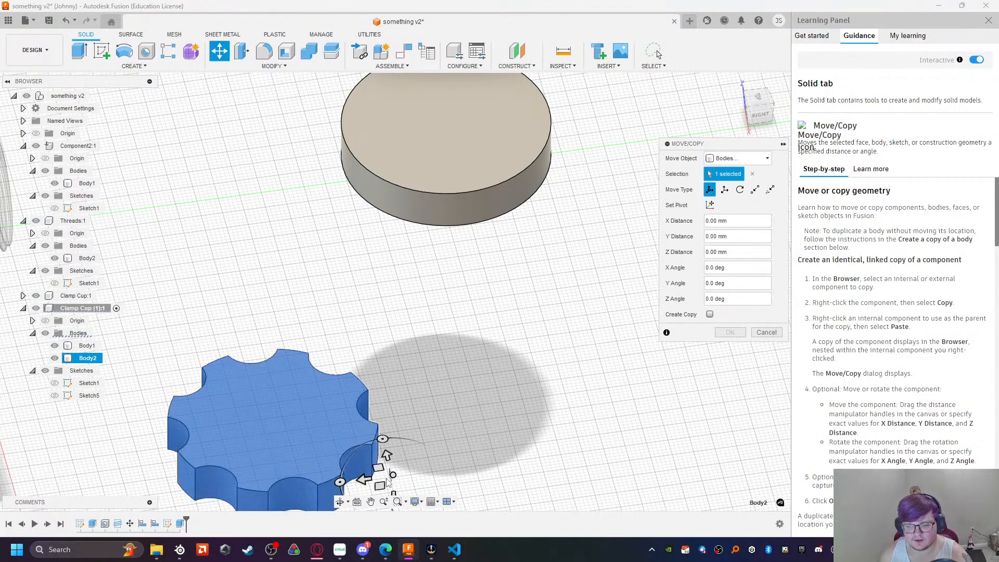
scroll(388, 483, "down", 5)
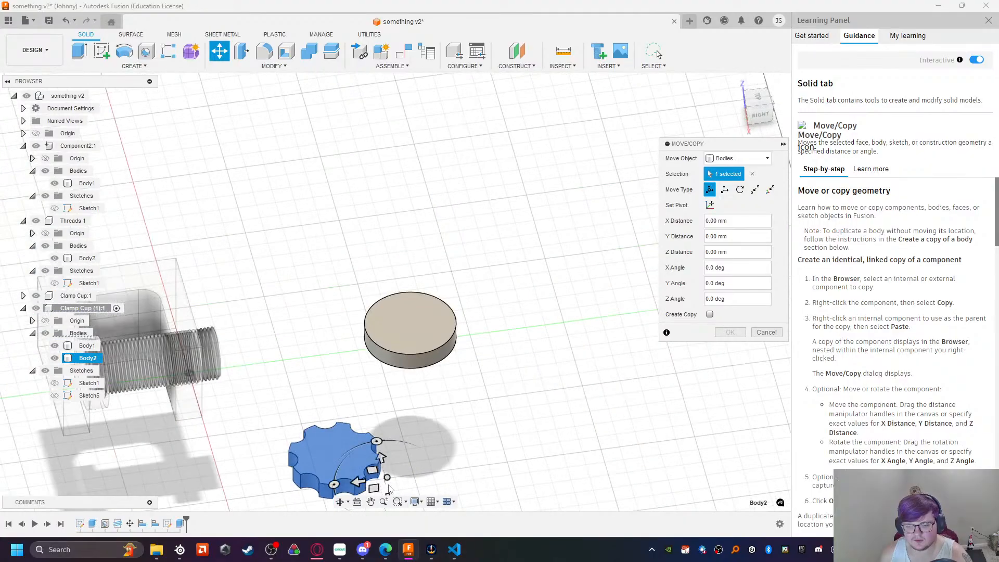
left_click_drag(387, 491, 380, 384)
middle_click_drag(402, 431, 384, 323, "shift")
scroll(385, 322, "up", 5)
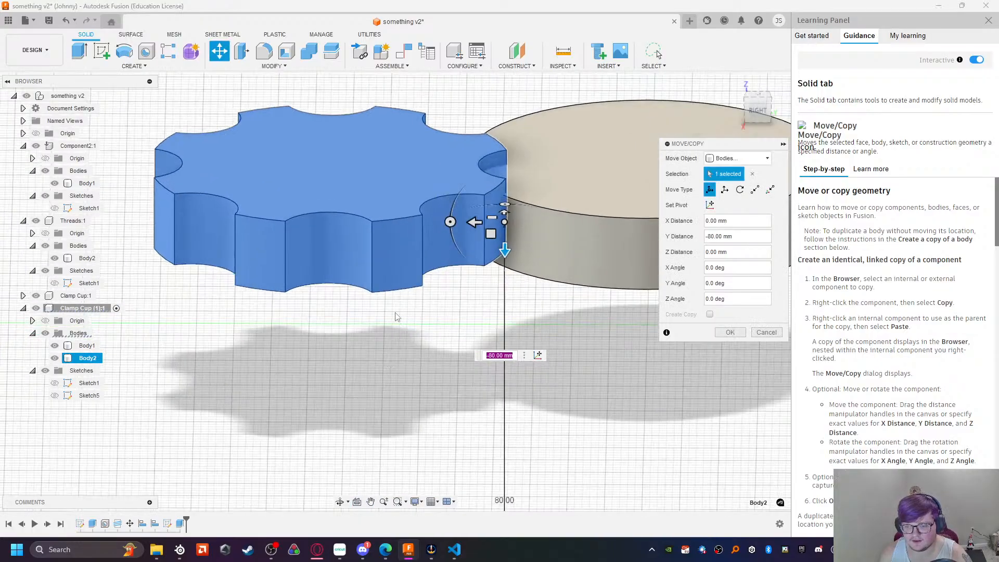
mouse_move(493, 260)
left_mouse_down()
mouse_move(496, 286)
mouse_move(494, 273)
left_mouse_up()
middle_click_drag(514, 328, 433, 400, "shift")
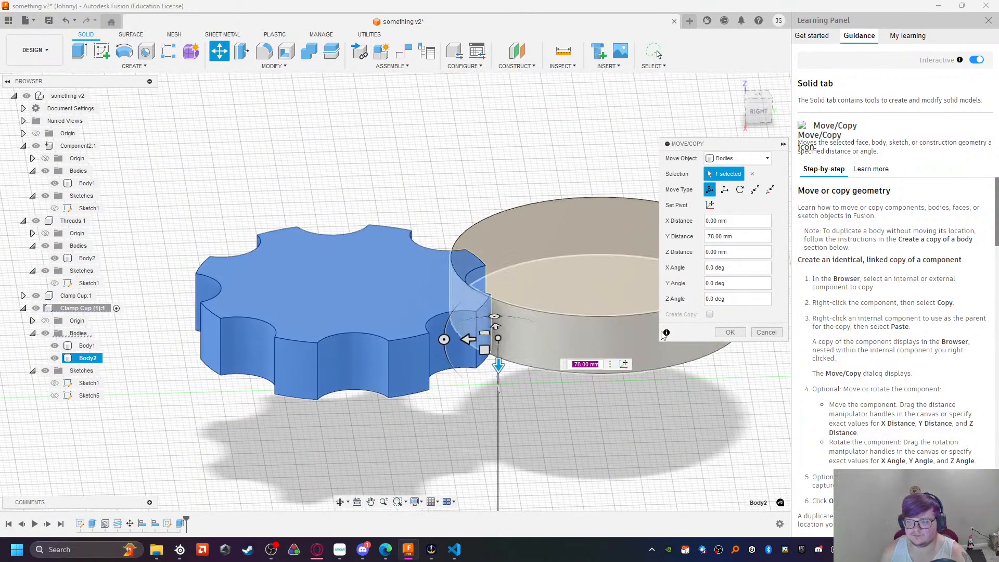
key("Return")
Step: Move the scalloped knob body 12 mm in Z Distance, away from the overlapping cup
middle_click_drag(404, 434, 409, 455)
middle_click_drag(338, 323, 458, 451)
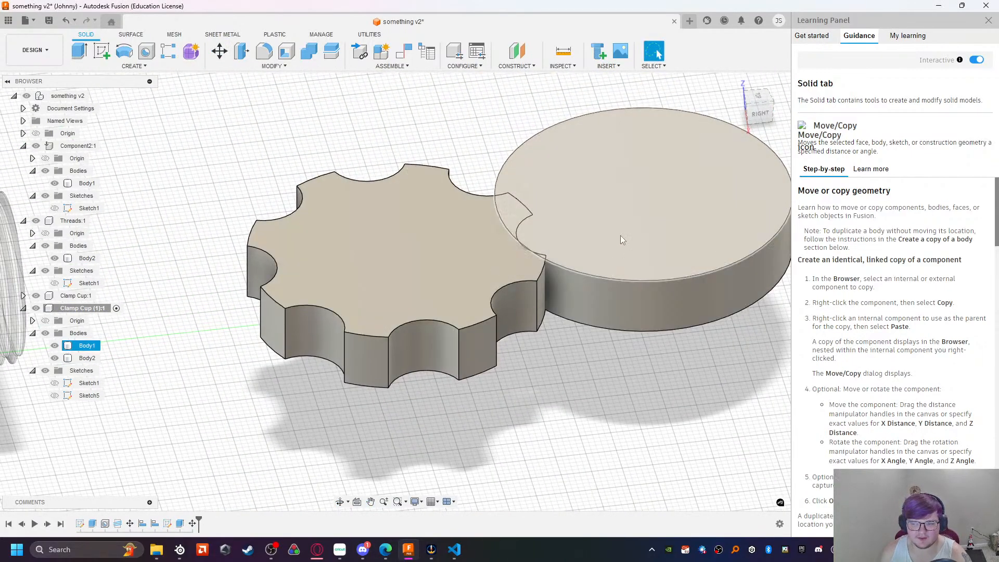
left_click(616, 248)
left_click(86, 358)
left_click(219, 50)
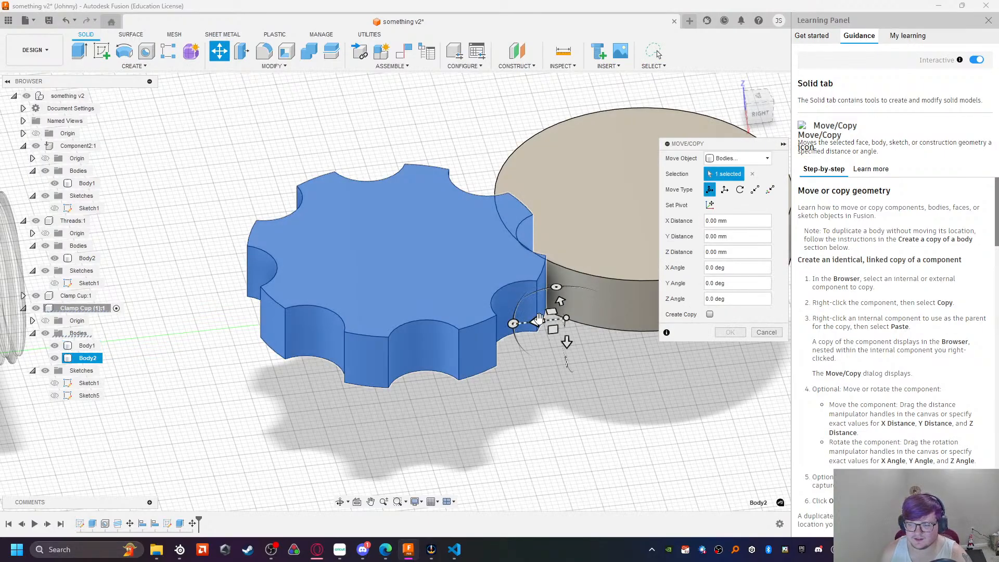
left_click_drag(535, 322, 452, 331)
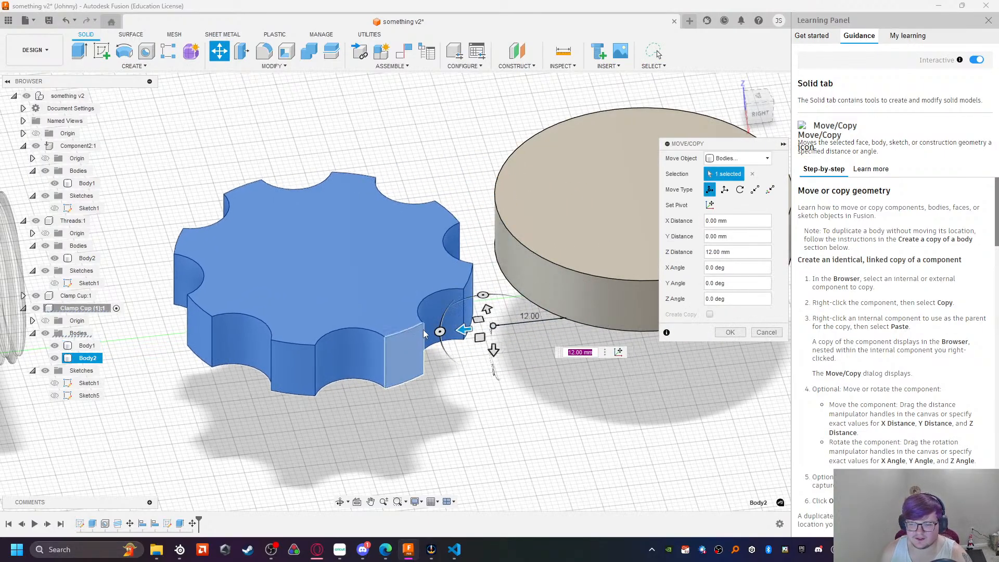
left_click(723, 335)
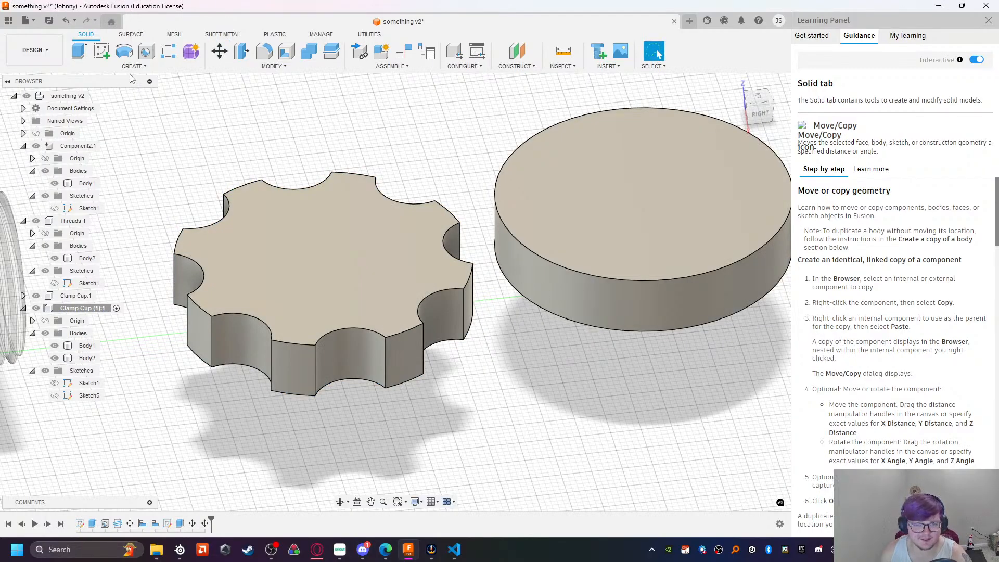
Step: Start a Fillet on the scalloped knob and select the side faces along its near rim
left_click(237, 66)
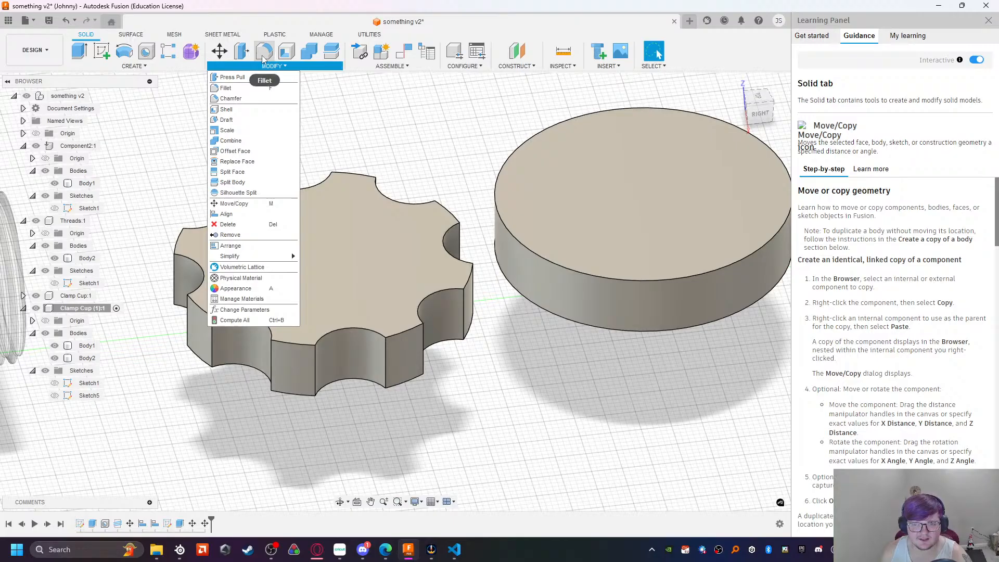
left_click(262, 54)
left_click(399, 354)
left_click(349, 364)
left_click(291, 366)
left_click(245, 351)
left_click(195, 336)
Step: Extend the fillet selection with the knob's notch and rim faces on the side toward the cup
middle_click_drag(240, 422, 285, 396, "shift")
middle_click_drag(436, 400, 75, 335)
left_click(504, 323)
middle_click_drag(516, 369, 369, 354)
left_click(369, 354)
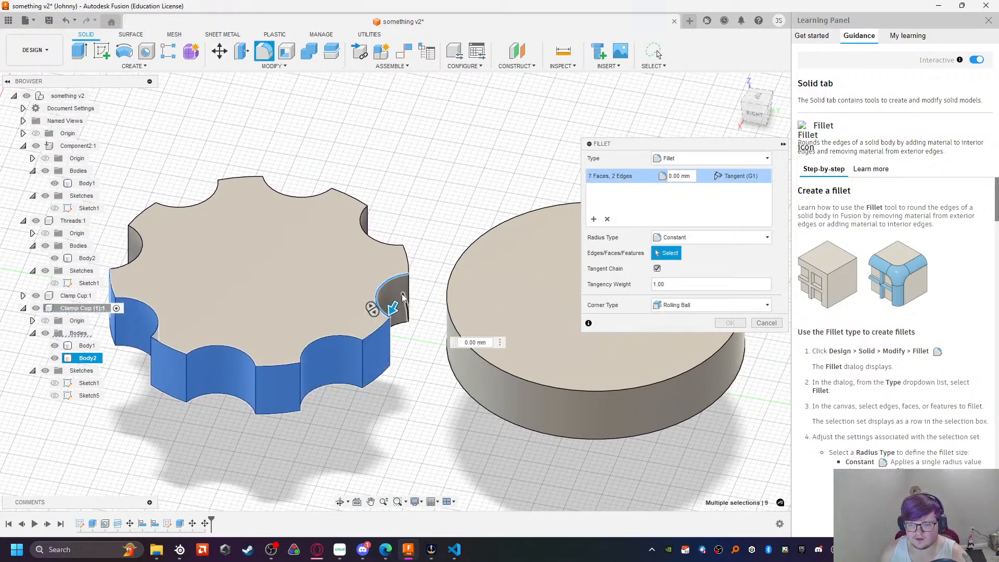
left_click(378, 304)
left_click(392, 298)
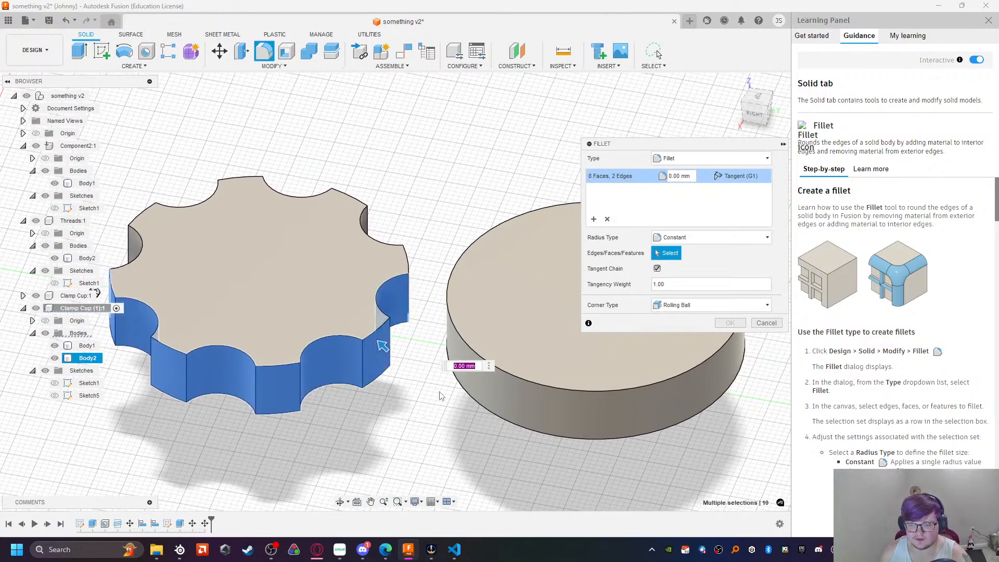
middle_click_drag(418, 330, 380, 338)
left_click(365, 312)
left_click(326, 230)
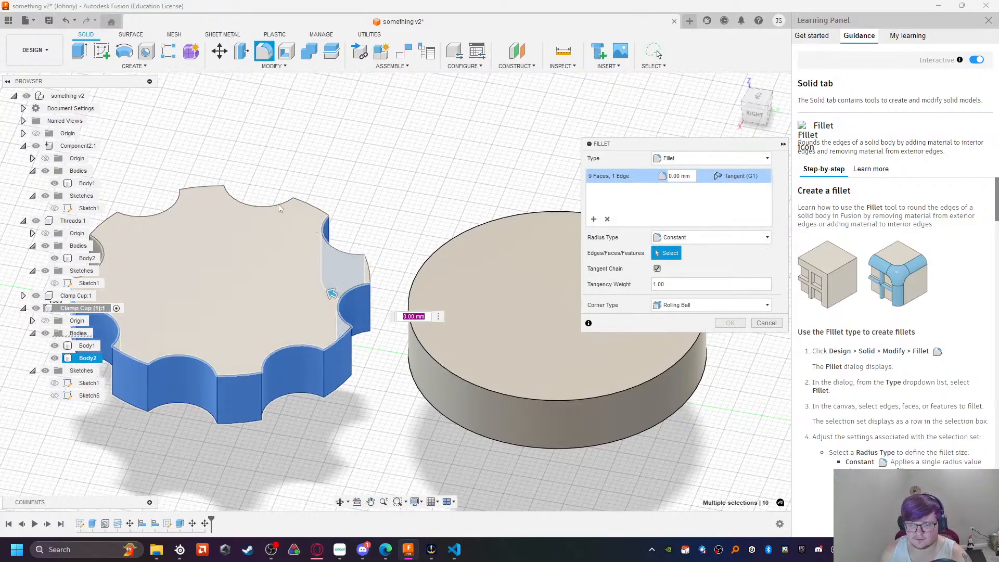
Step: Add the next run of notch and rim faces around the back of the knob to the fillet selection
middle_click_drag(406, 329, 450, 419)
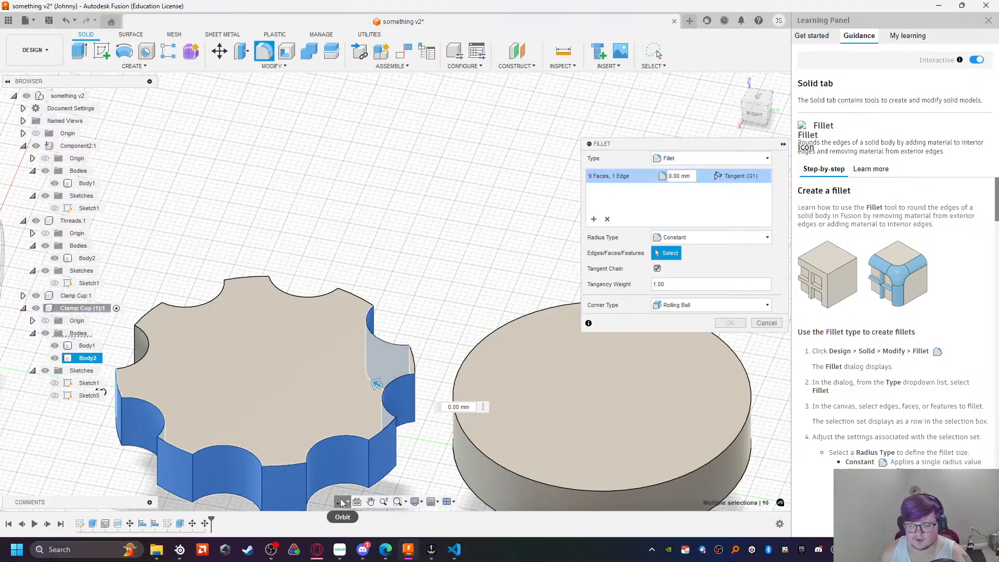
left_click(340, 501)
left_click_drag(149, 379, 441, 441)
middle_click_drag(441, 441, 149, 209, "shift")
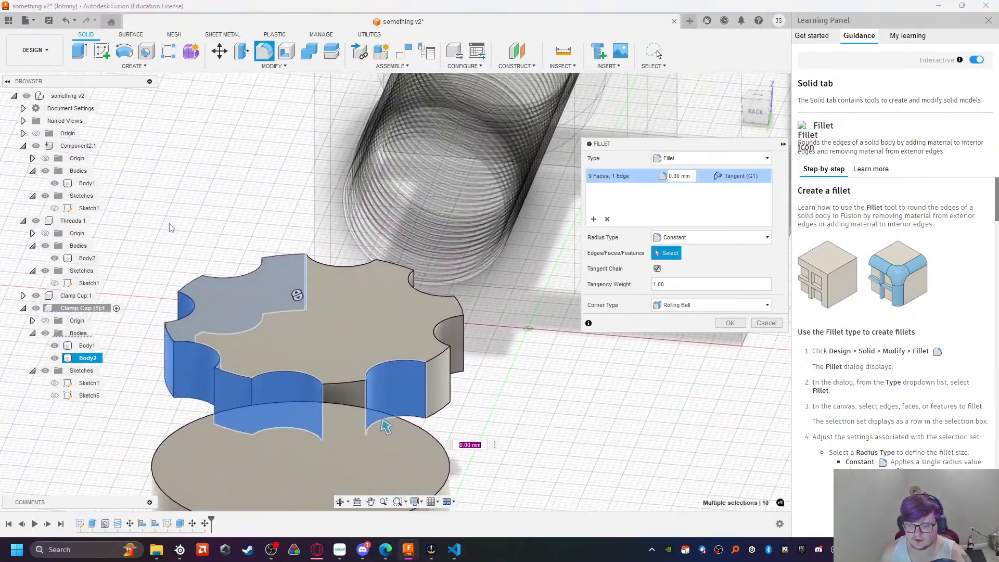
left_click(342, 397)
left_click(439, 378)
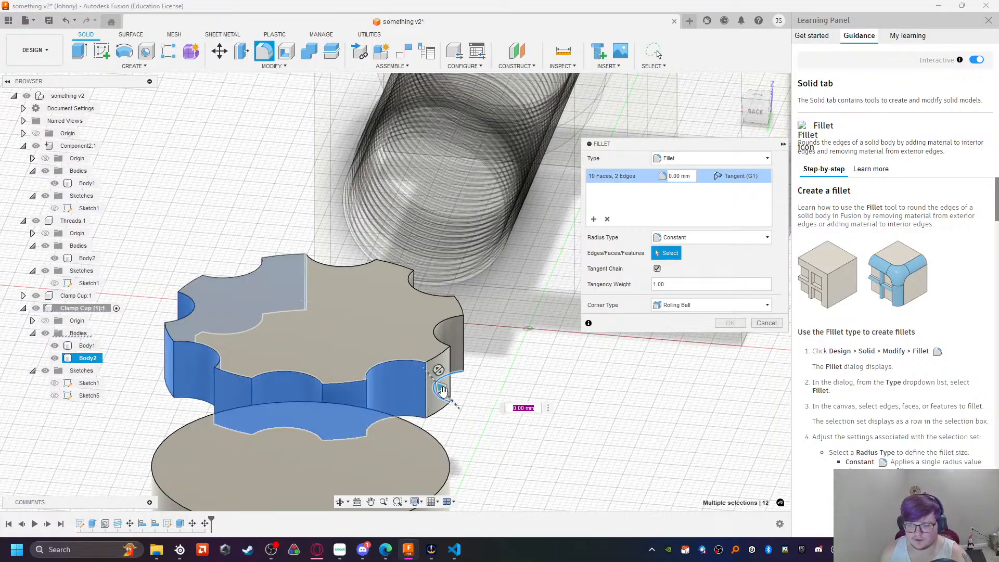
left_click(433, 394)
left_click(437, 387)
left_click(448, 335)
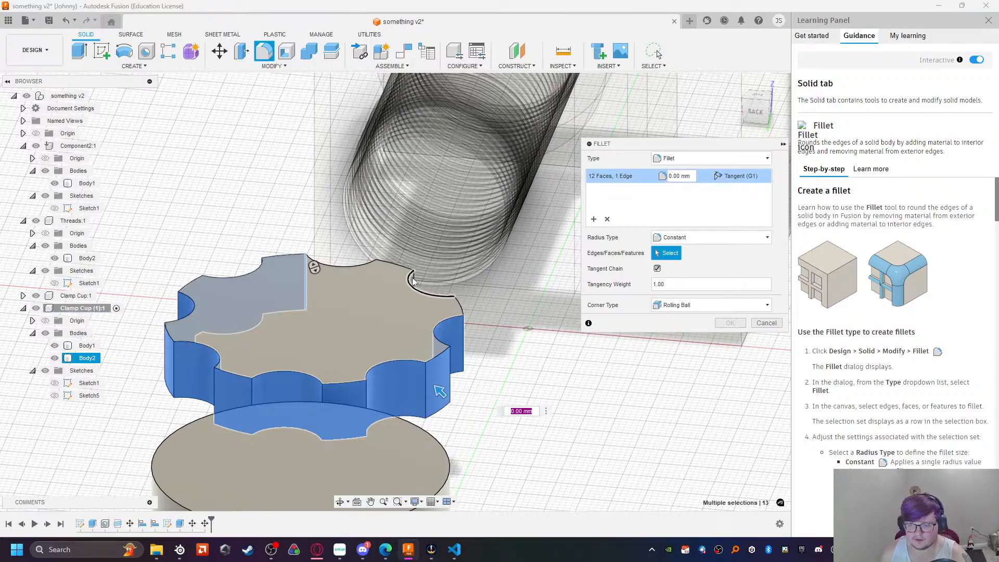
Step: Add the remaining unselected side faces so the fillet selection covers all 16 faces around the scalloped rim
middle_click_drag(489, 438, 307, 416, "shift")
middle_click_drag(281, 385, 468, 198)
middle_click_drag(550, 404, 416, 406, "shift")
middle_click_drag(551, 126, 423, 281, "shift")
left_click(755, 111)
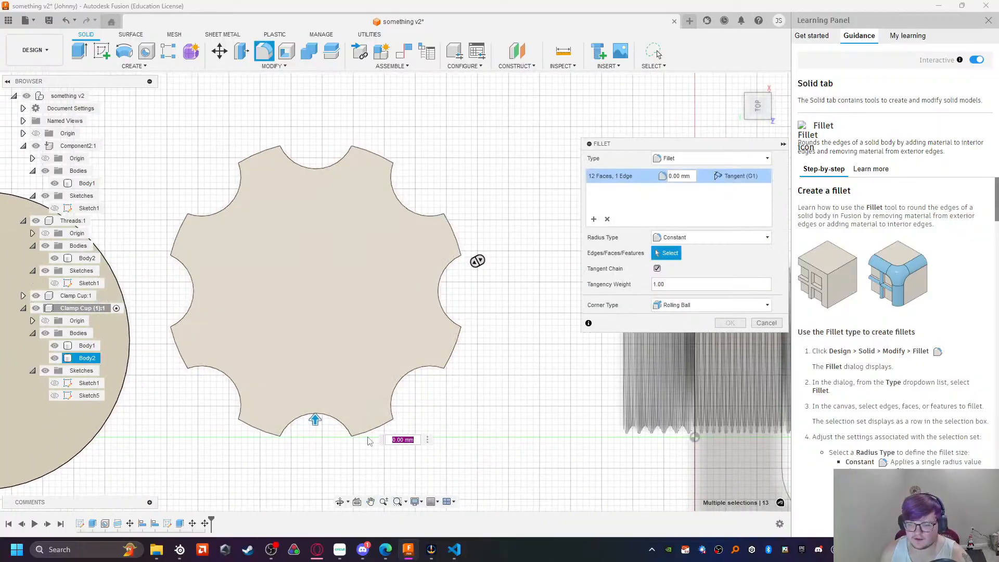
middle_click_drag(369, 417, 370, 336, "shift")
middle_click_drag(287, 105, 433, 448)
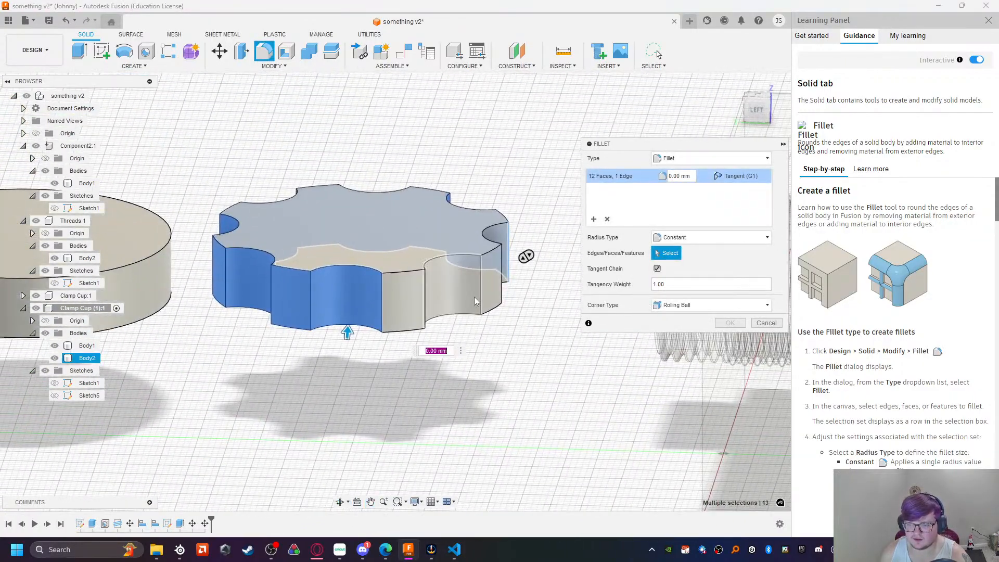
scroll(481, 281, "up", 5)
left_click(312, 328)
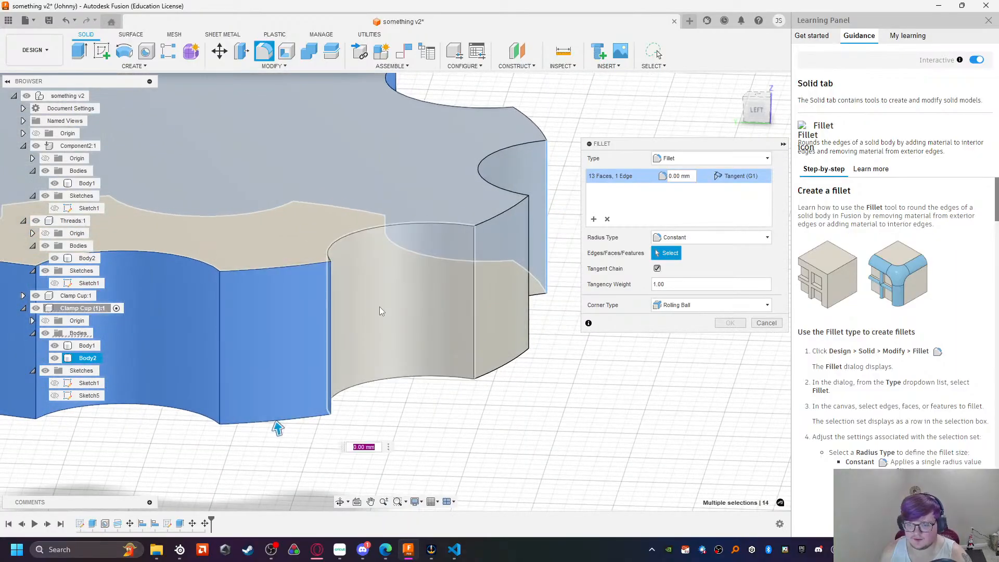
left_click(381, 310)
left_click(497, 275)
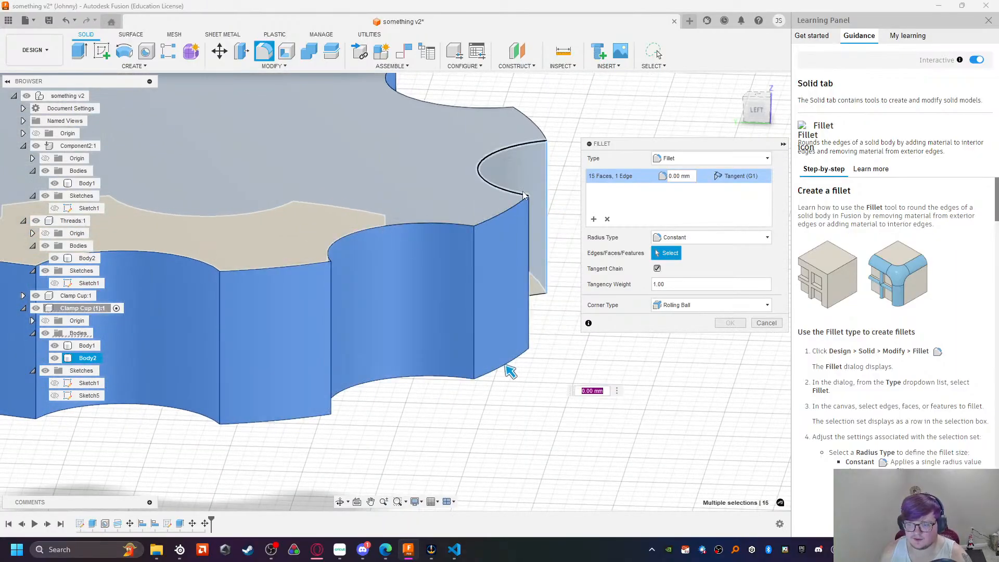
left_click(525, 199)
Step: Set the fillet radius to 0.75 mm, then switch its radius type to Chord Length
scroll(400, 359, "down", 6)
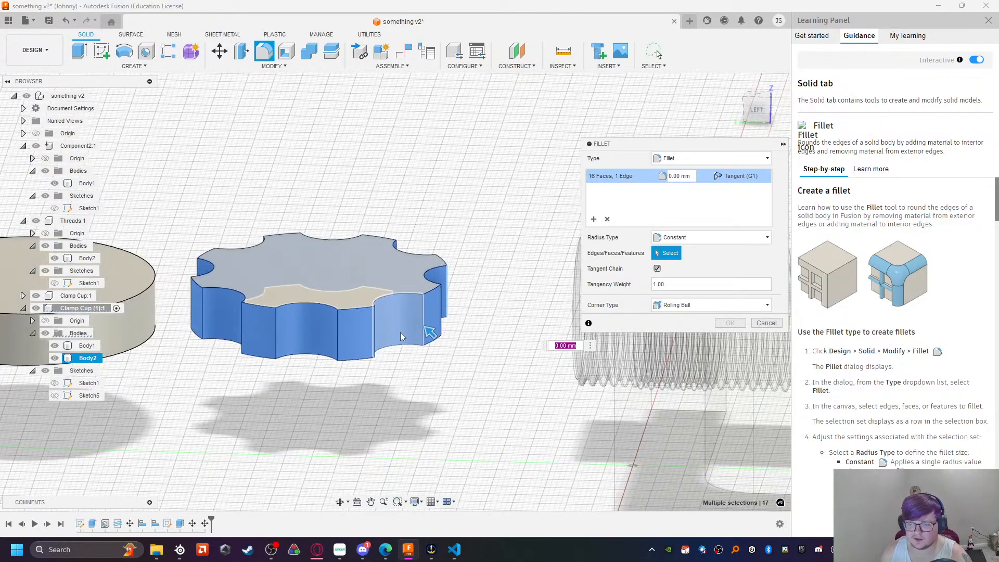
middle_click_drag(373, 382, 394, 433)
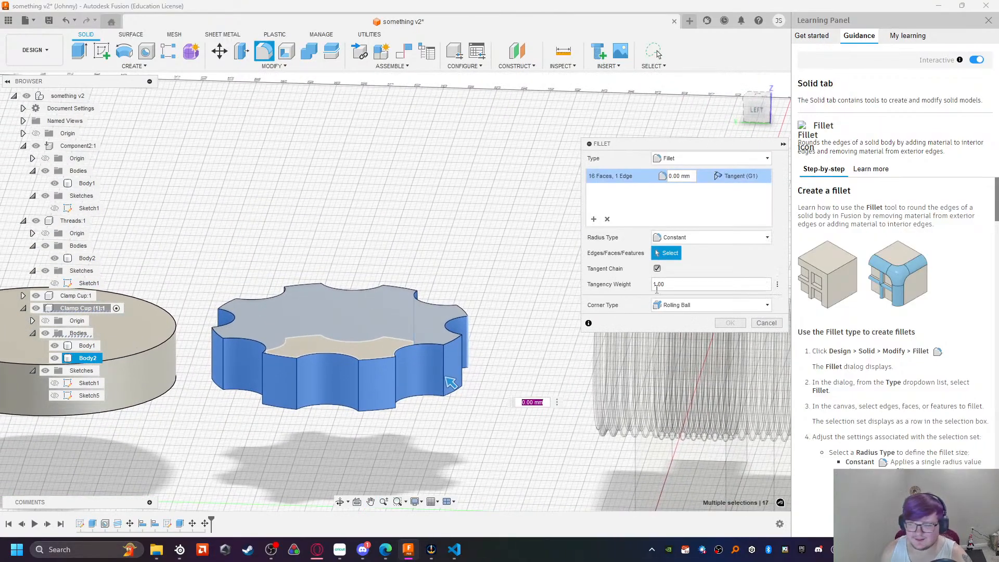
left_click(675, 177)
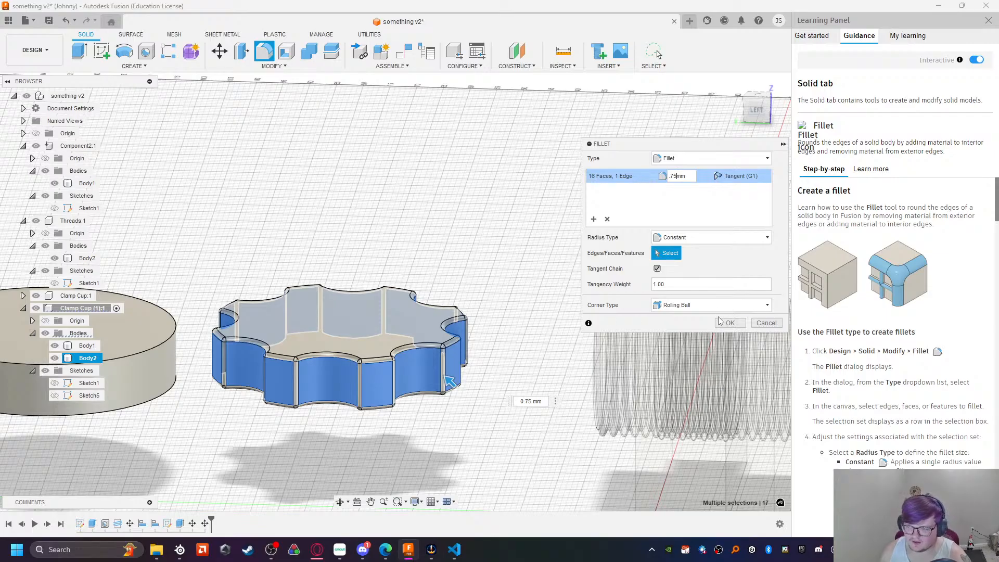
left_click(710, 237)
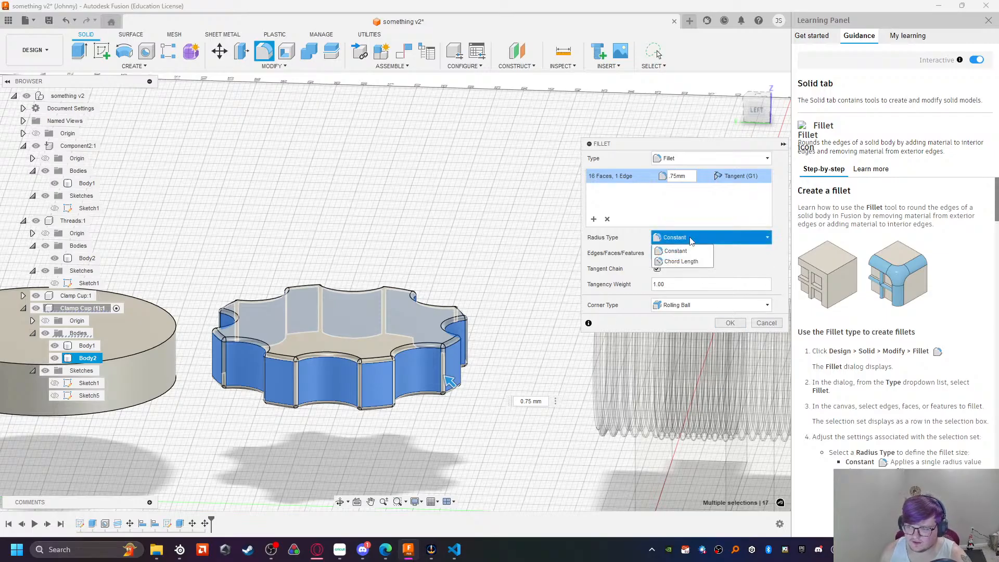
left_click(679, 262)
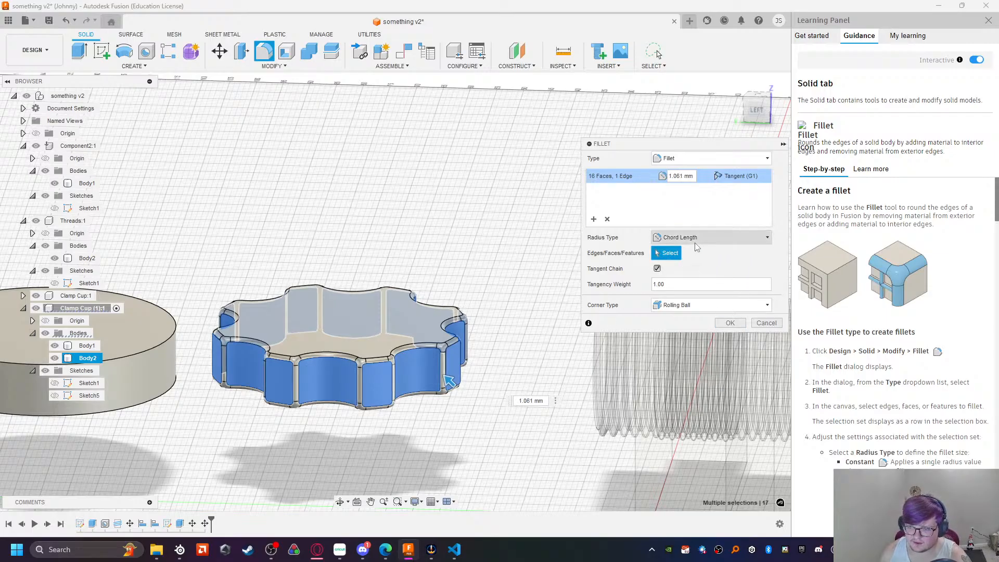
Step: Compare the corner types for the knob's fillet and settle on Setback
left_click(684, 304)
left_click(678, 327)
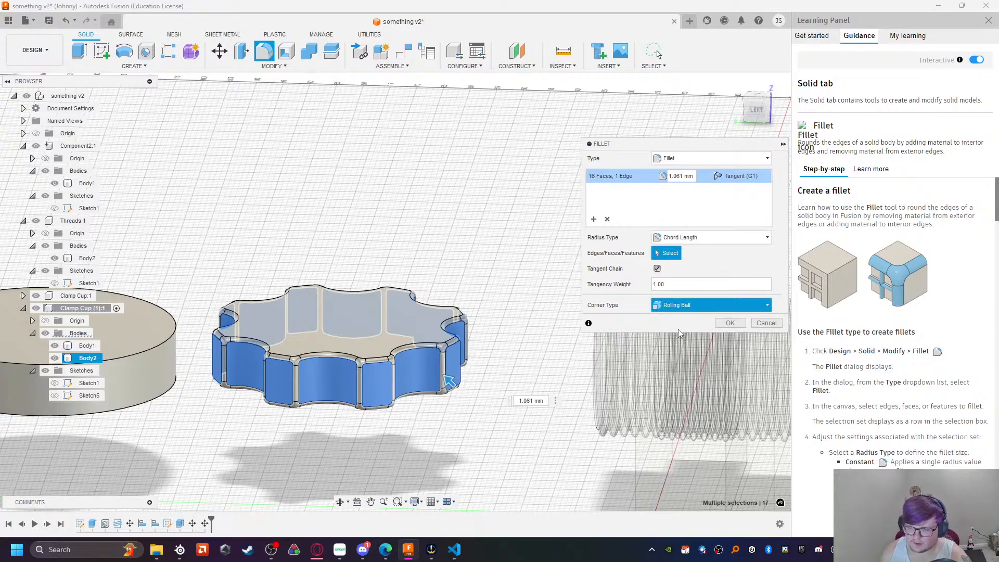
left_click(679, 306)
left_click(680, 317)
left_click(685, 309)
left_click(679, 327)
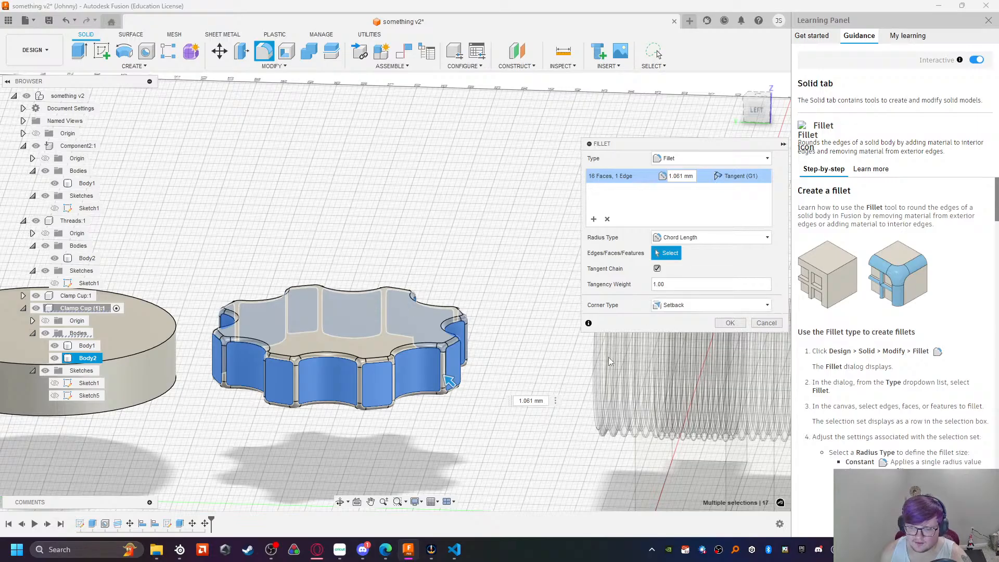
Step: Apply the fillet to the knob and check its rounded edges up close and from above
key("Return")
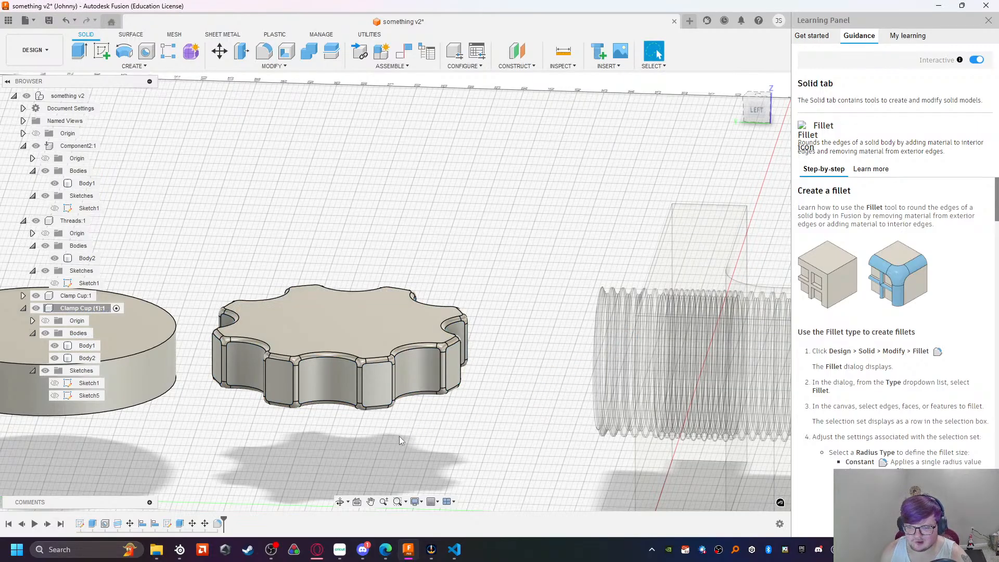
middle_click_drag(424, 438, 553, 238, "shift")
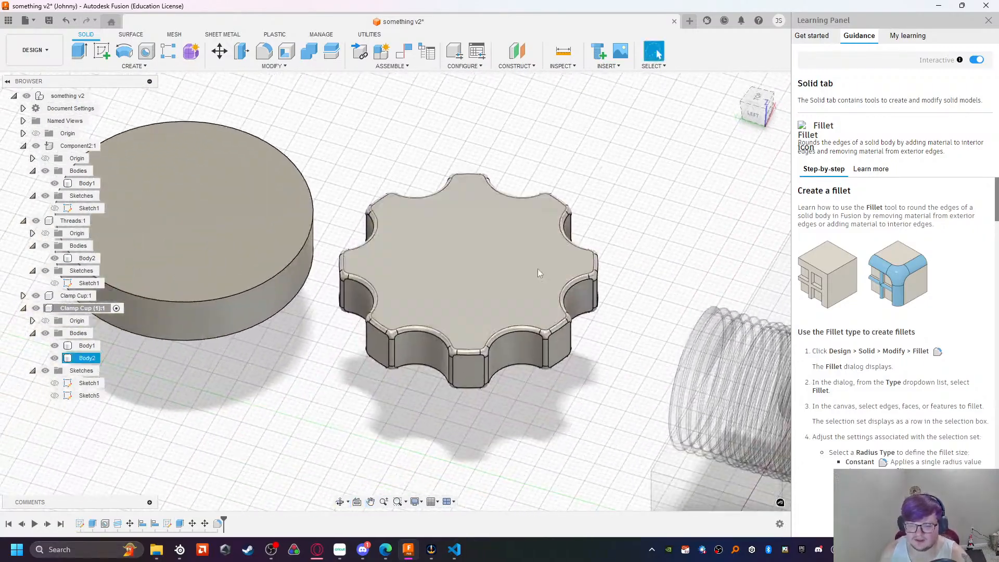
scroll(456, 345, "up", 3)
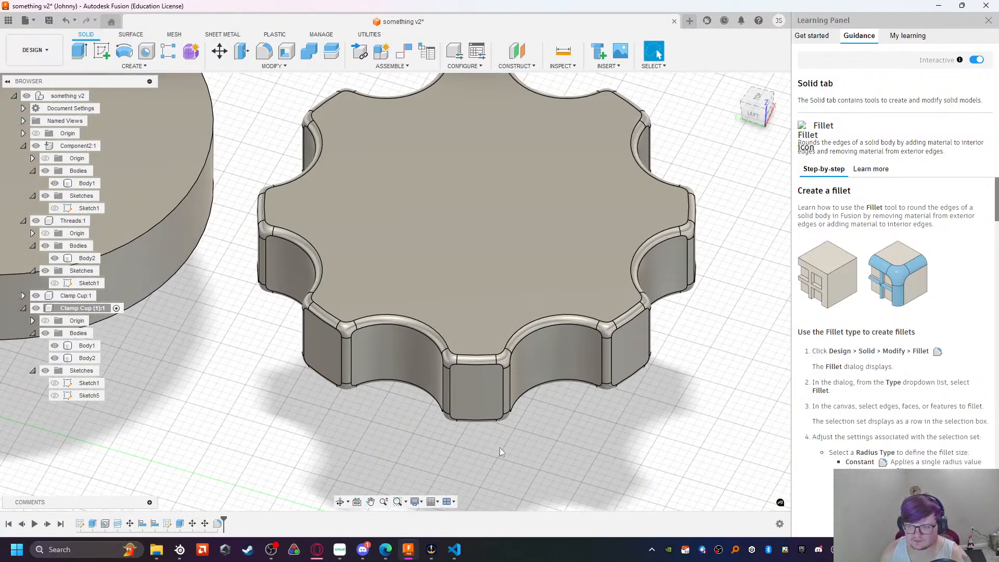
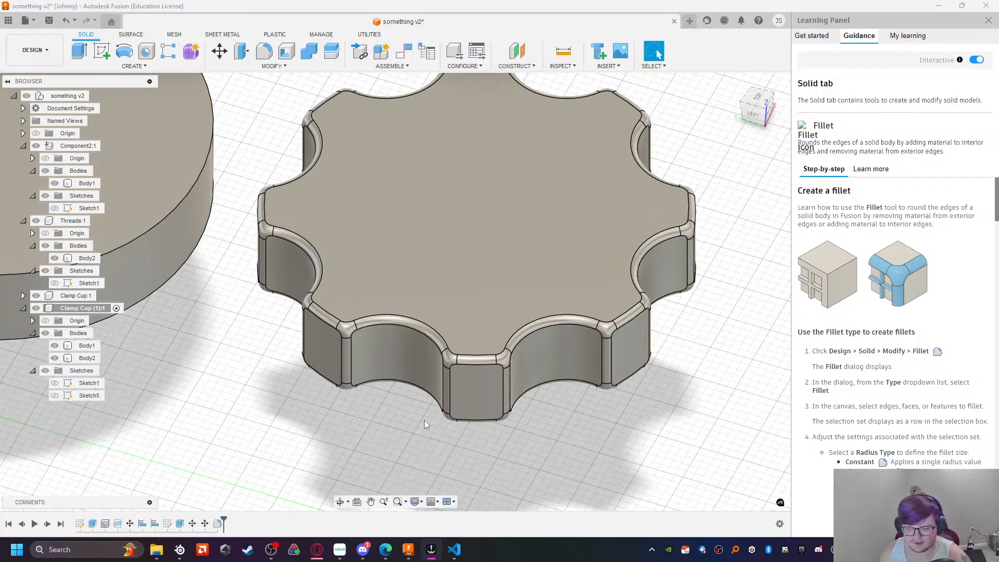
left_click(759, 99)
middle_click_drag(312, 159, 374, 445)
scroll(454, 268, "down", 7)
scroll(456, 250, "down", 2)
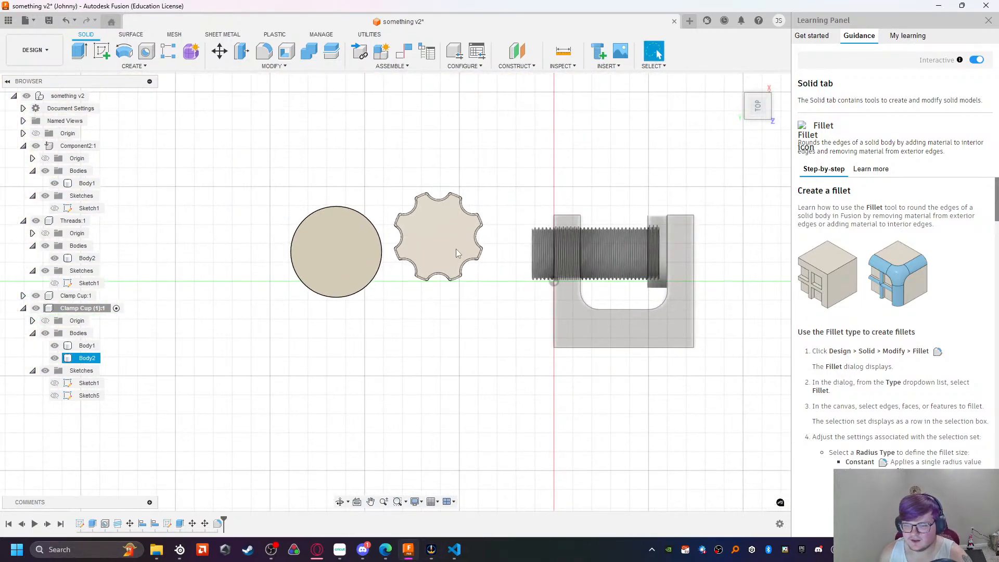
scroll(455, 249, "up", 6)
Step: In the Visual Studio Code notes, label the 28.284 mm line "screw diameter", and return to the Fusion model
left_click(457, 552)
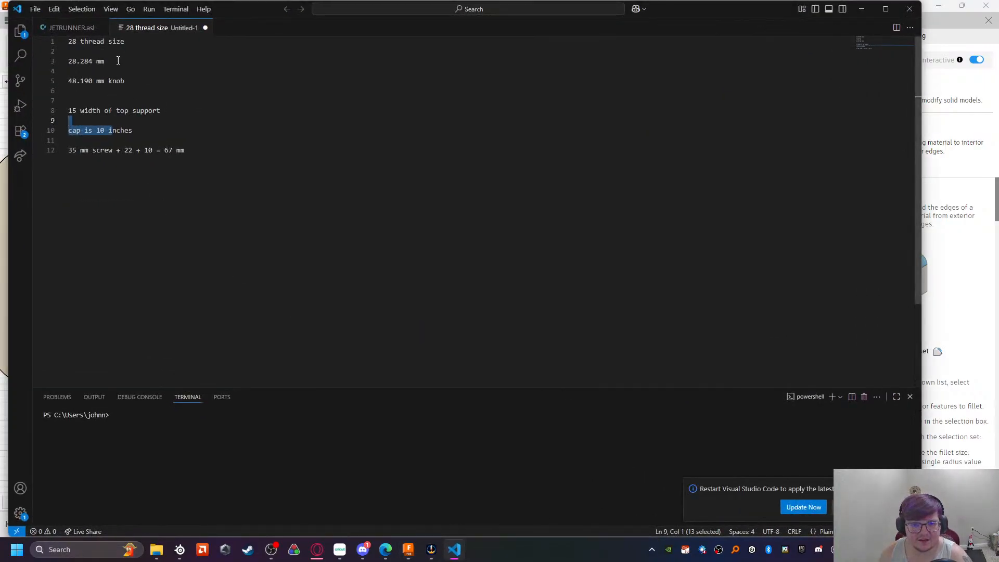
left_click(118, 62)
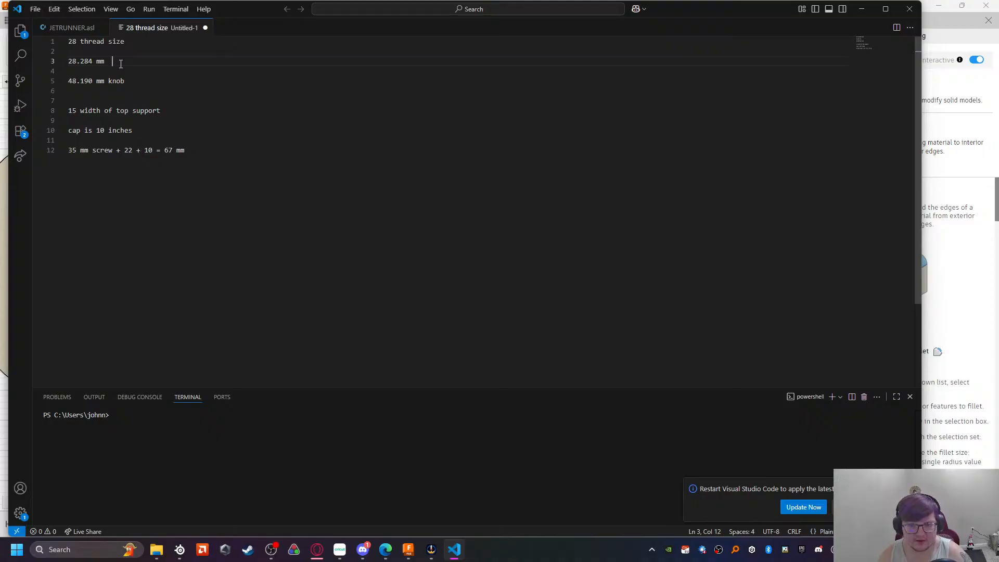
type("screw wid")
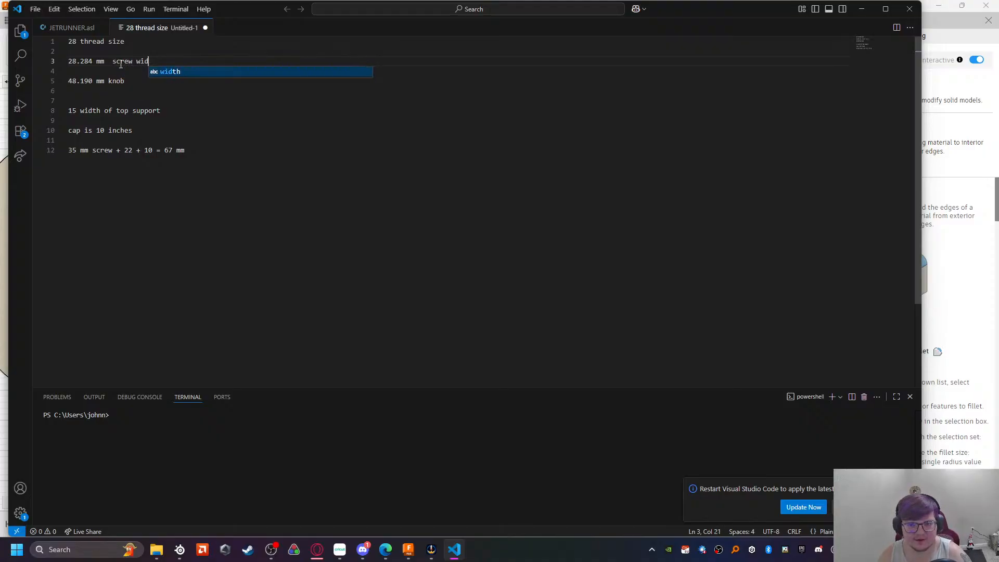
key("BackSpace")
key("BackSpace")
key("BackSpace")
type("r")
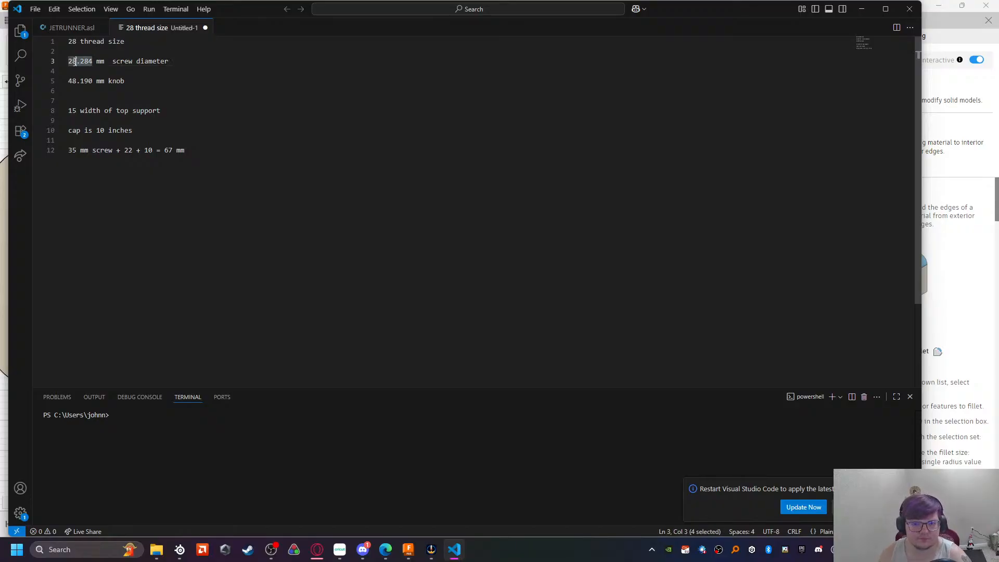
left_click(408, 549)
scroll(357, 168, "up", 3)
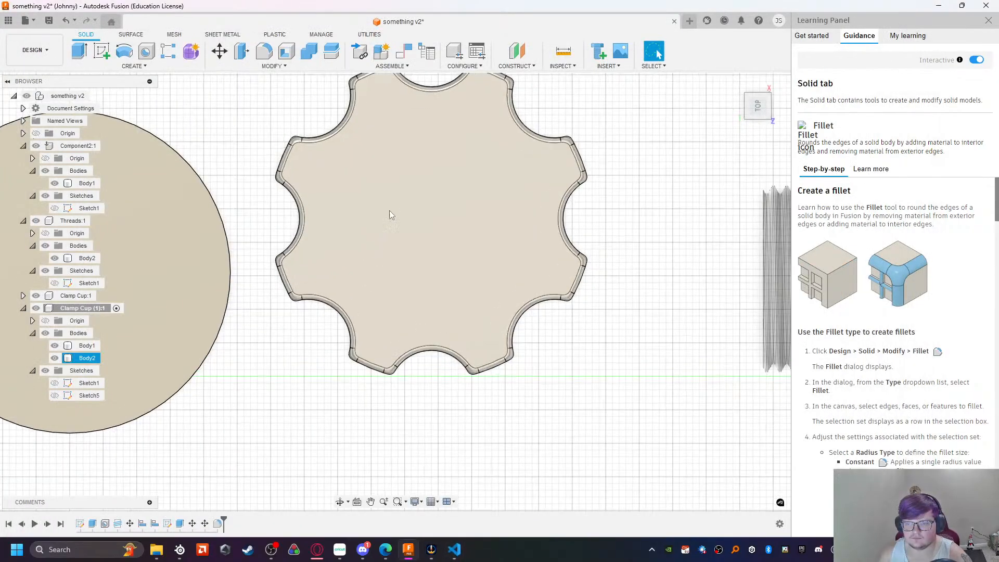
left_click(146, 59)
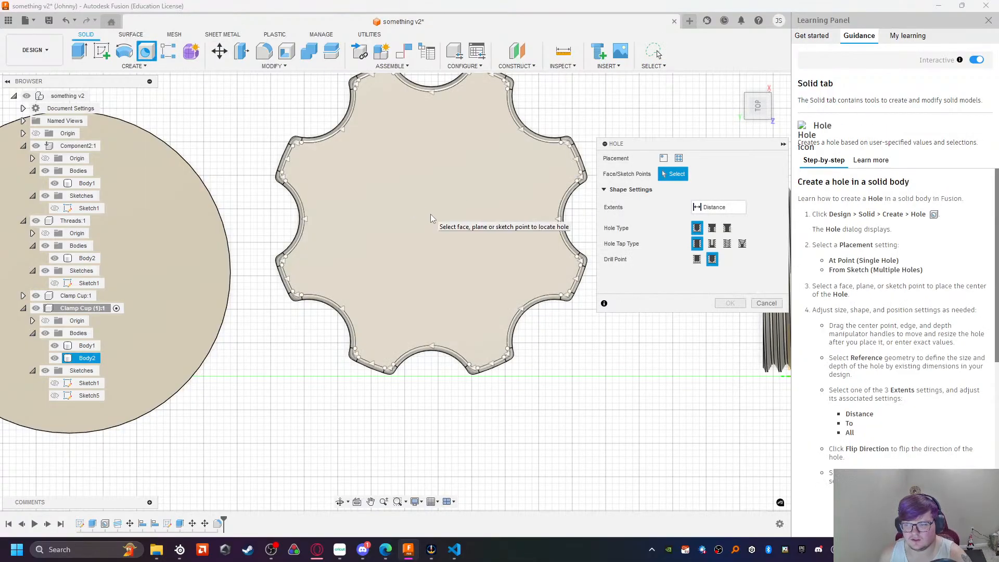
left_click(430, 214)
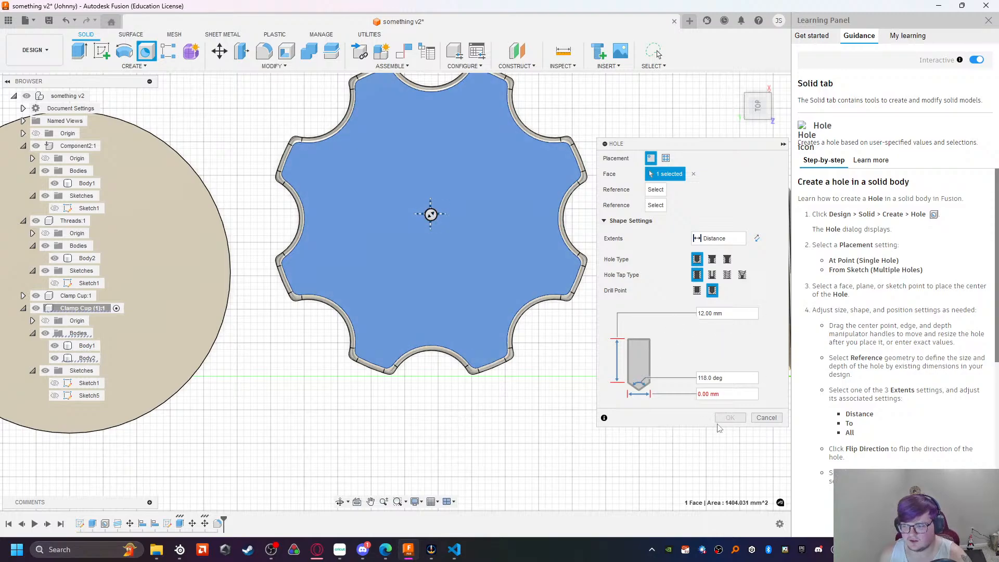
left_click(694, 393)
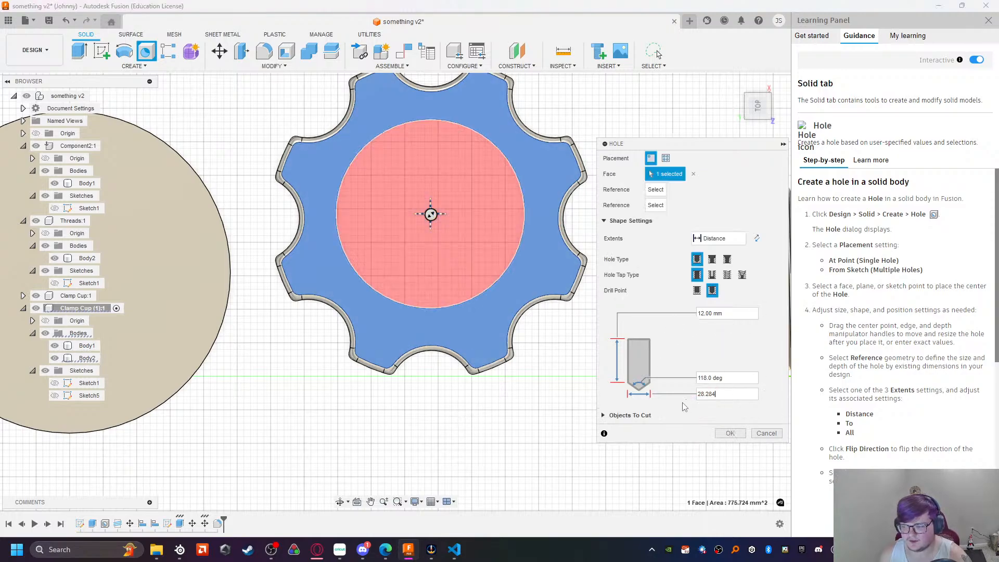
middle_click_drag(379, 416, 380, 365, "shift")
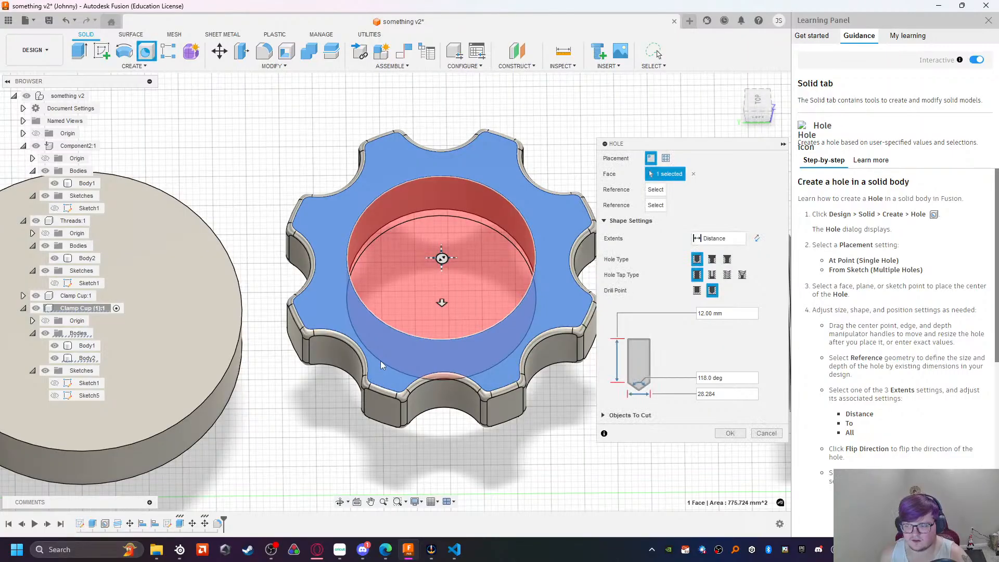
scroll(312, 380, "down", 4)
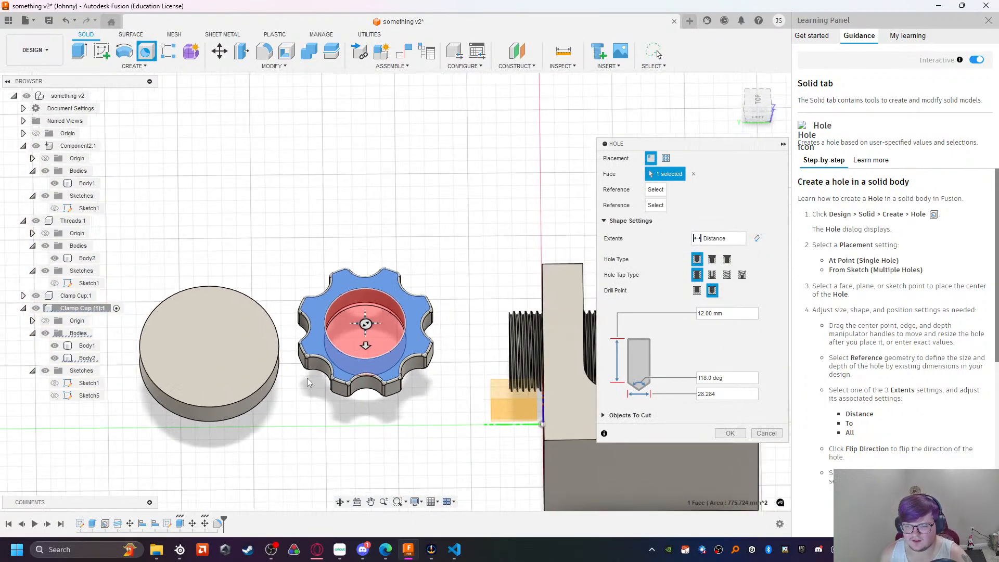
scroll(316, 389, "up", 2)
left_click(728, 314)
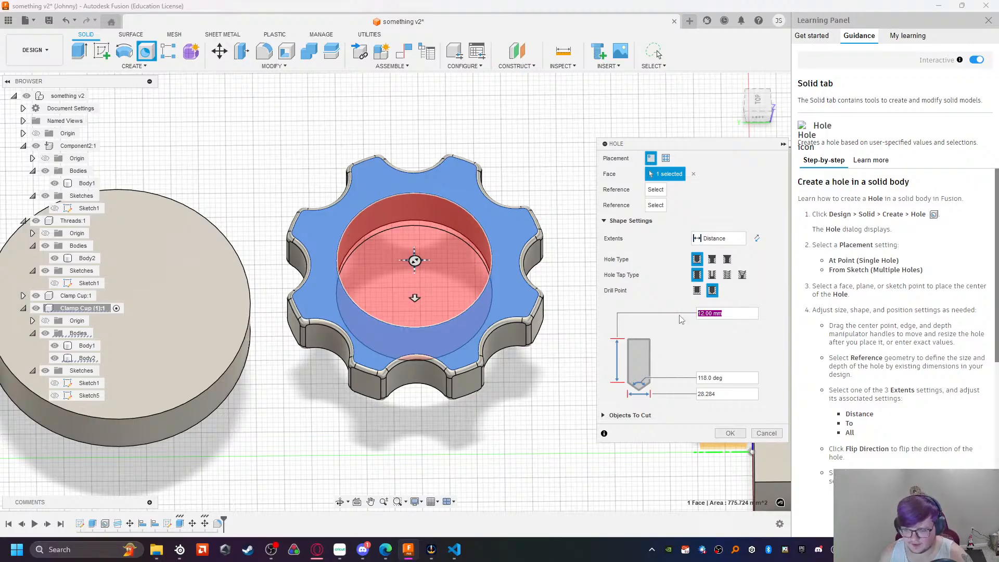
key("Return")
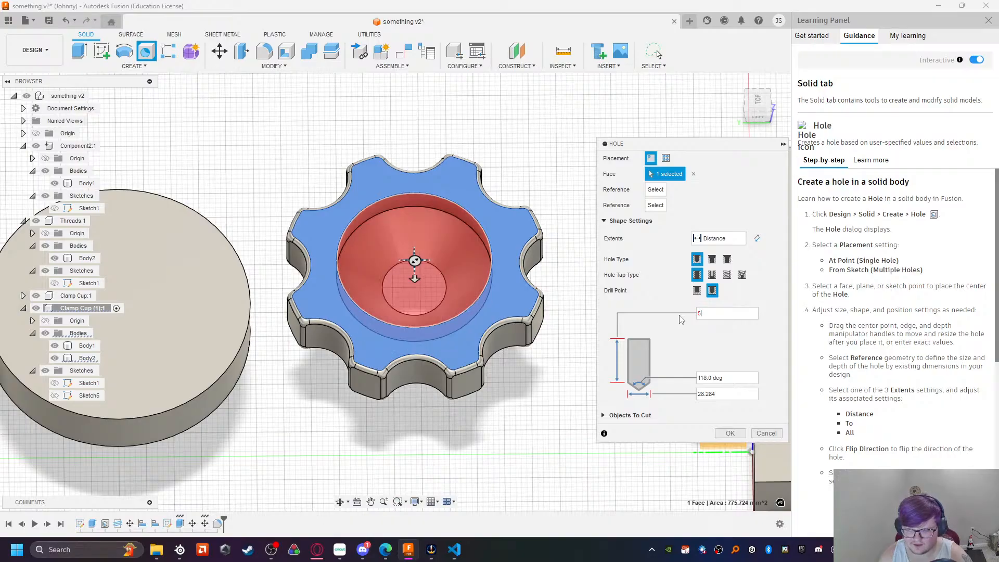
key("Escape")
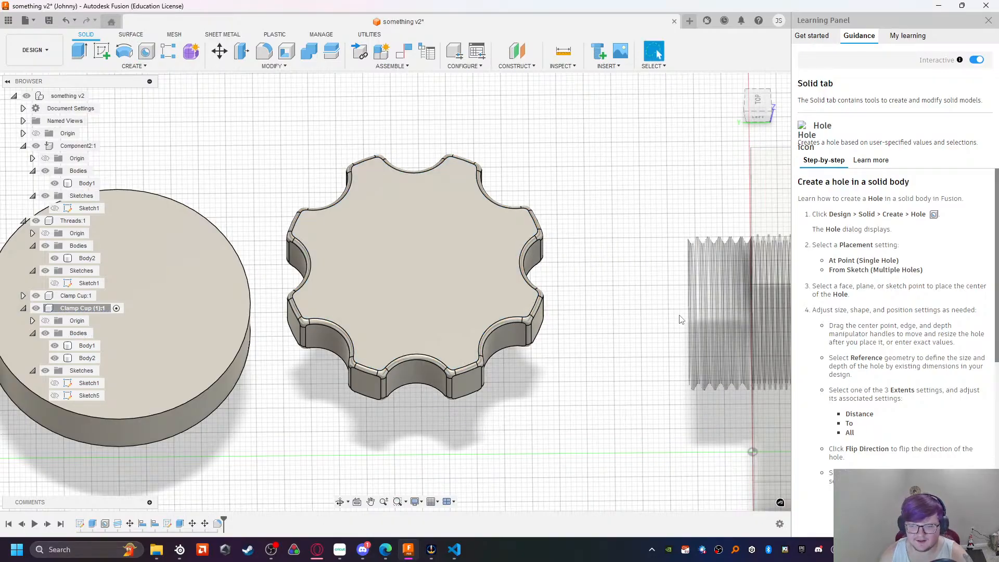
Step: Try to move the outer cylindrical face of the cup at the screw's end 2 mm along Z
scroll(595, 325, "down", 5)
middle_click_drag(598, 323, 585, 315, "shift")
middle_click_drag(680, 272, 532, 225)
left_click(757, 104)
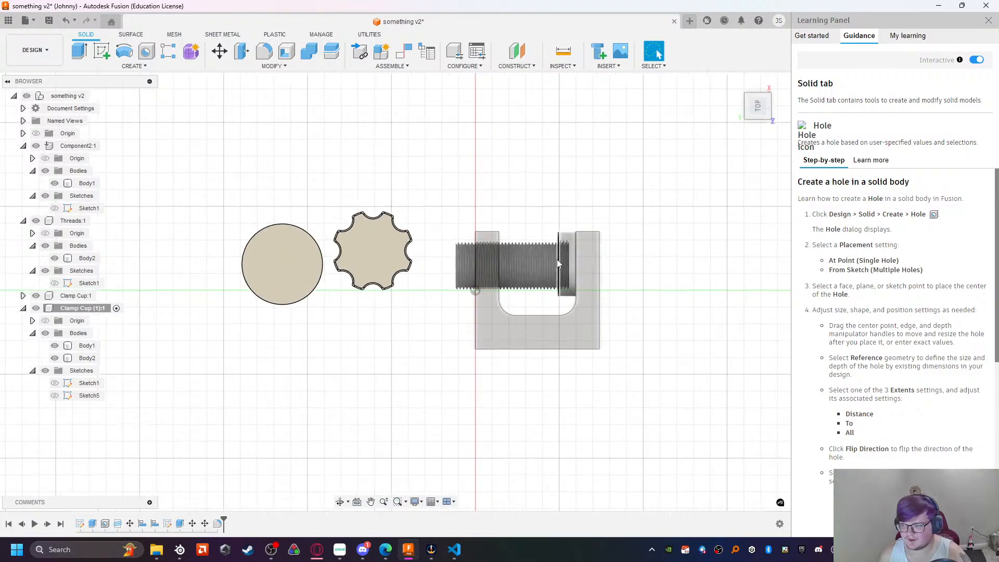
scroll(560, 258, "up", 8)
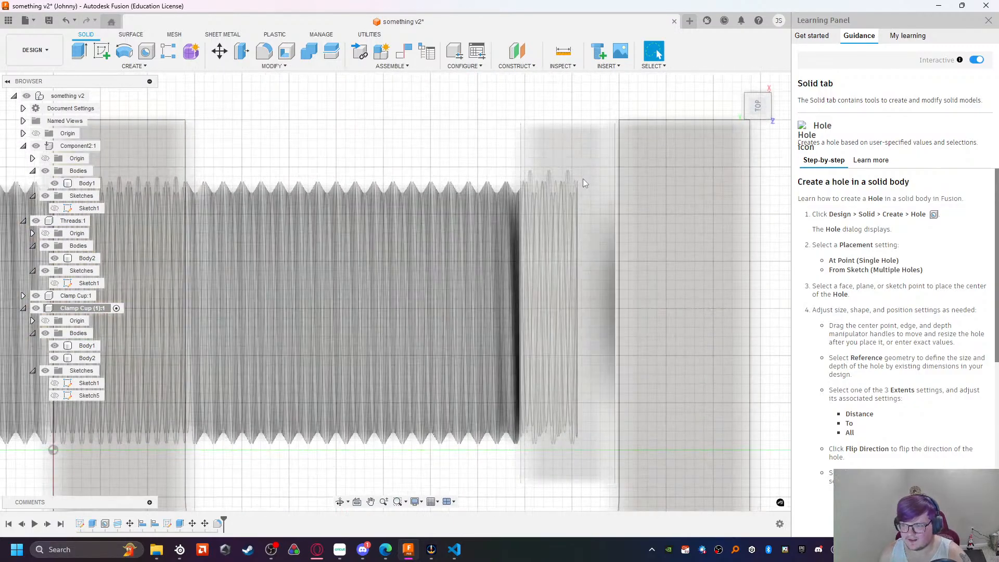
left_click(583, 179)
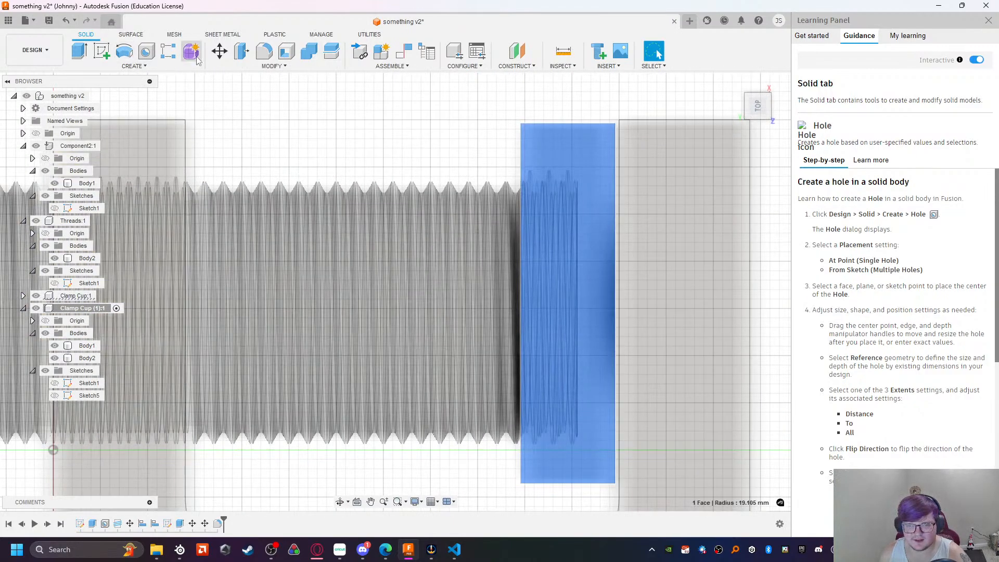
left_click(217, 52)
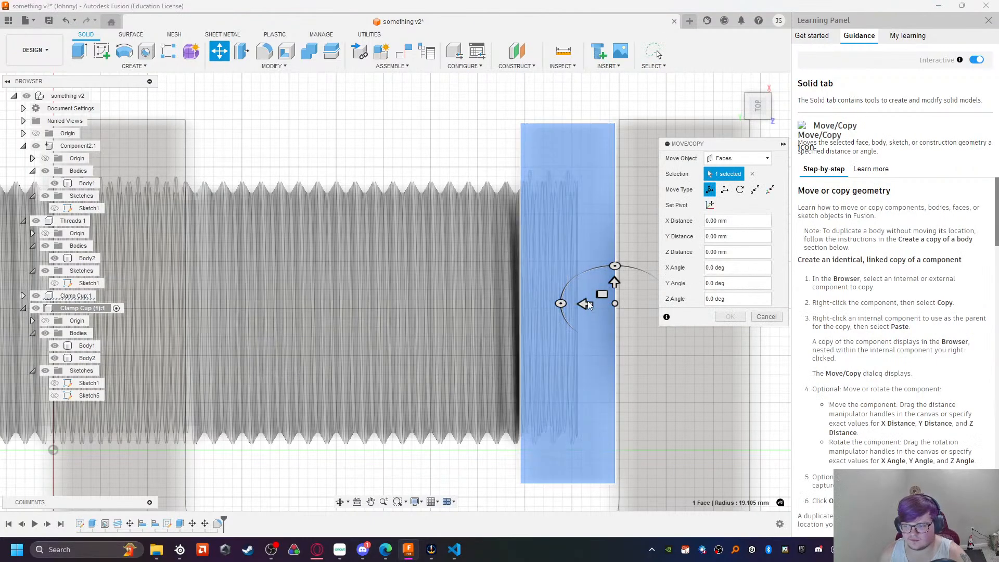
left_click_drag(587, 304, 580, 303)
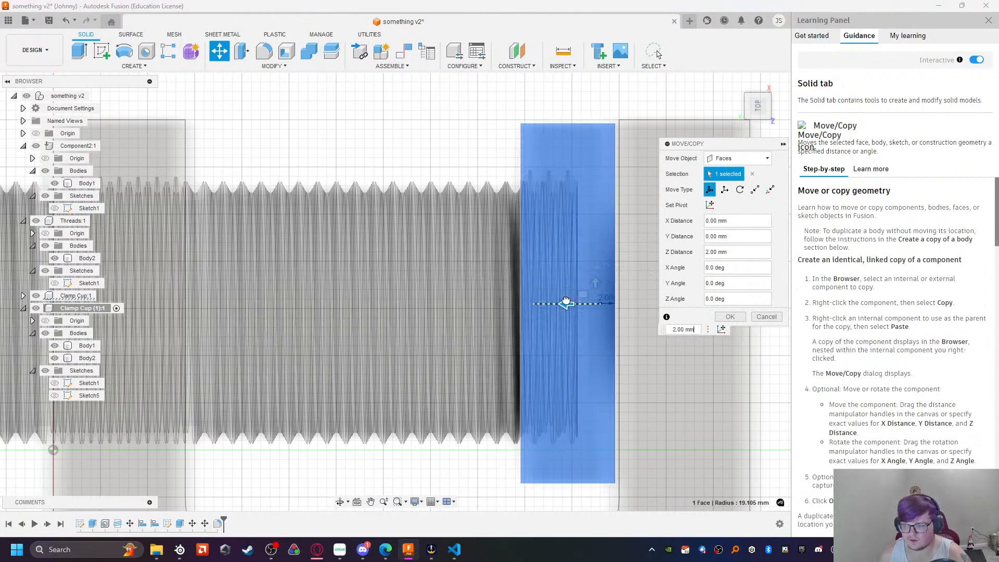
key("Return")
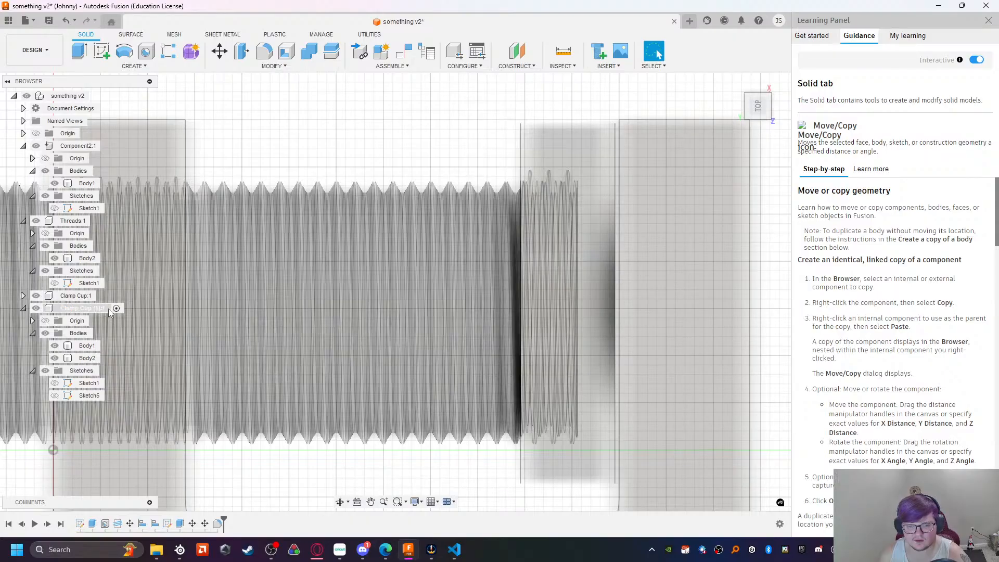
Step: Activate the Clamp Cup:1 component and try to move the cup along the screw's axis
left_click(78, 295)
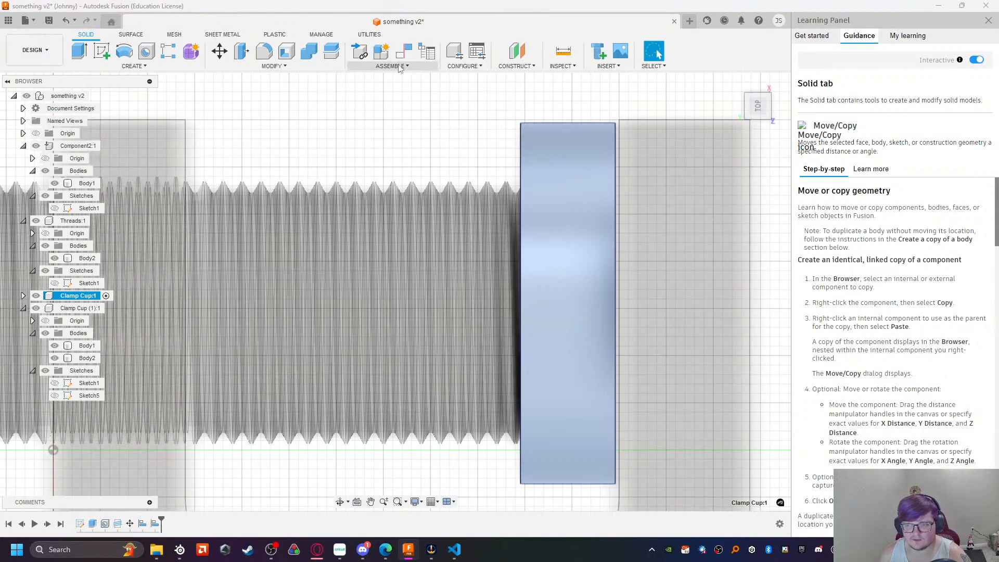
left_click(219, 52)
left_click_drag(541, 304, 521, 297)
key("Escape")
scroll(329, 276, "down", 6)
scroll(299, 284, "down", 3)
scroll(156, 281, "up", 5)
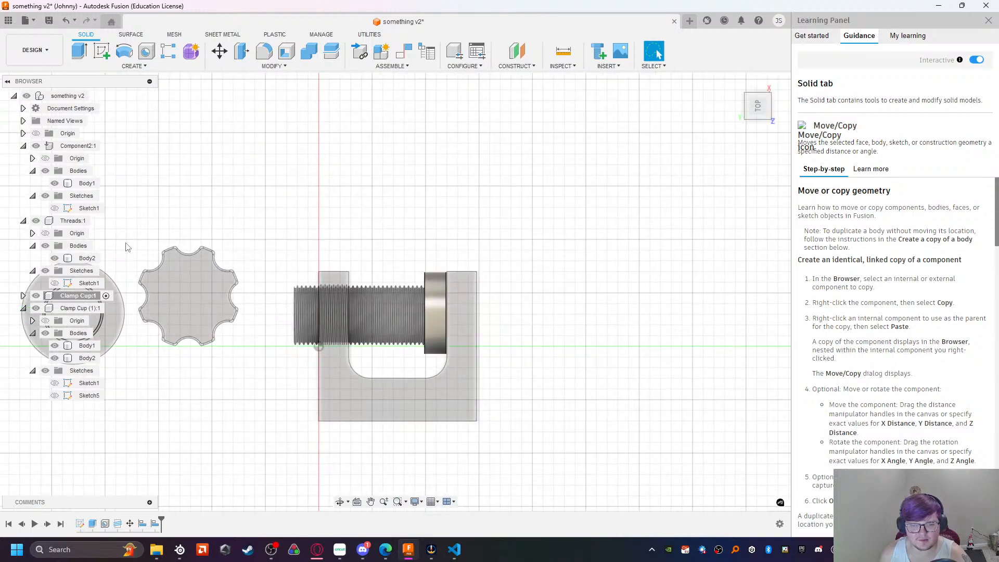
left_click(146, 50)
left_click(218, 303)
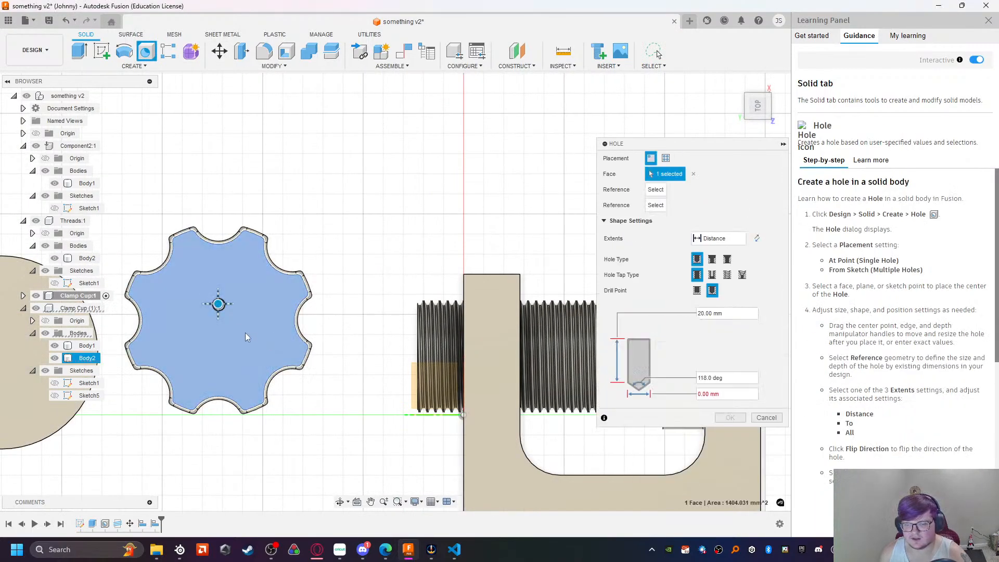
key("Escape")
Step: Place a simple hole at the centre of the scalloped knob's top face
left_click(147, 50)
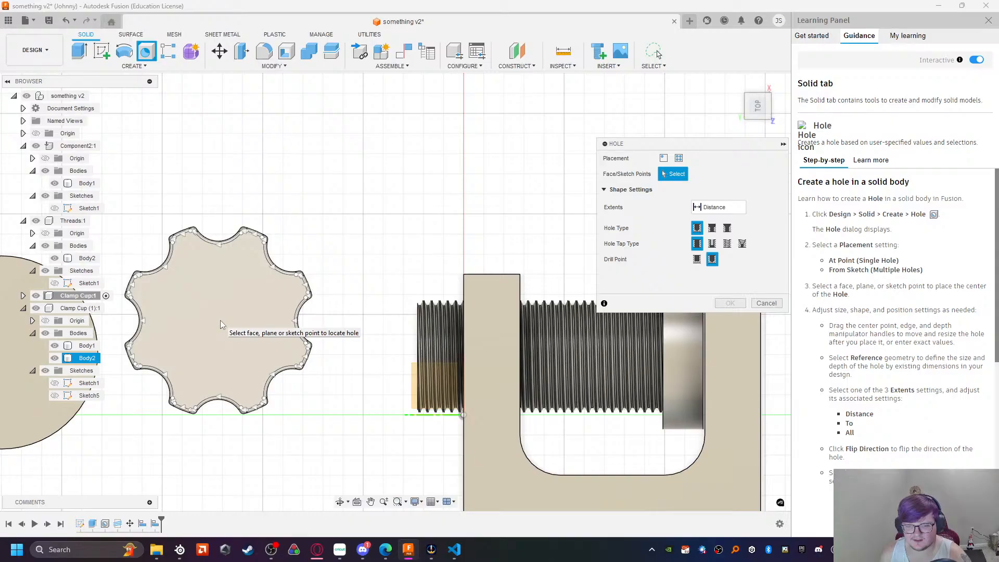
left_click(220, 320)
scroll(181, 338, "up", 5)
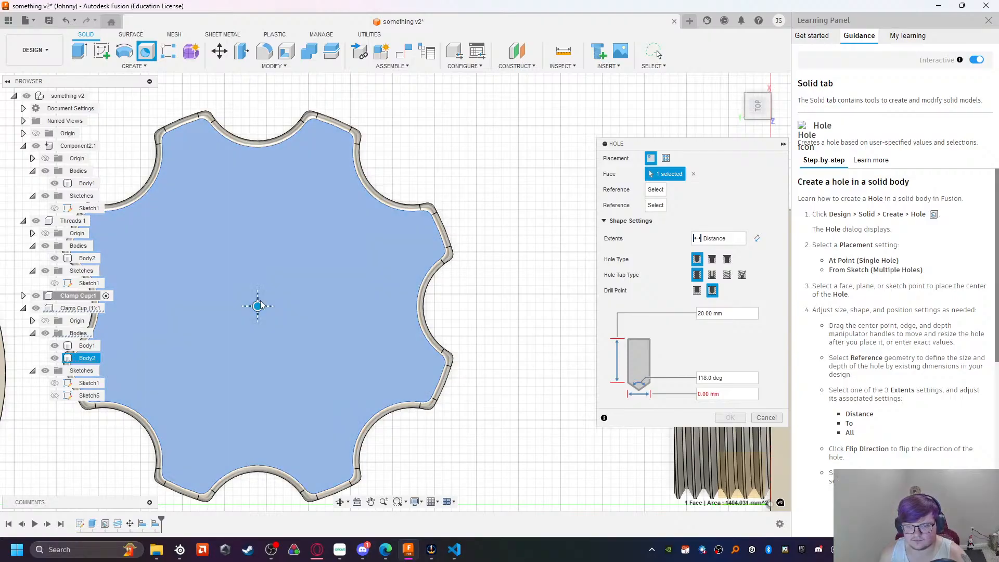
left_click_drag(259, 307, 267, 309)
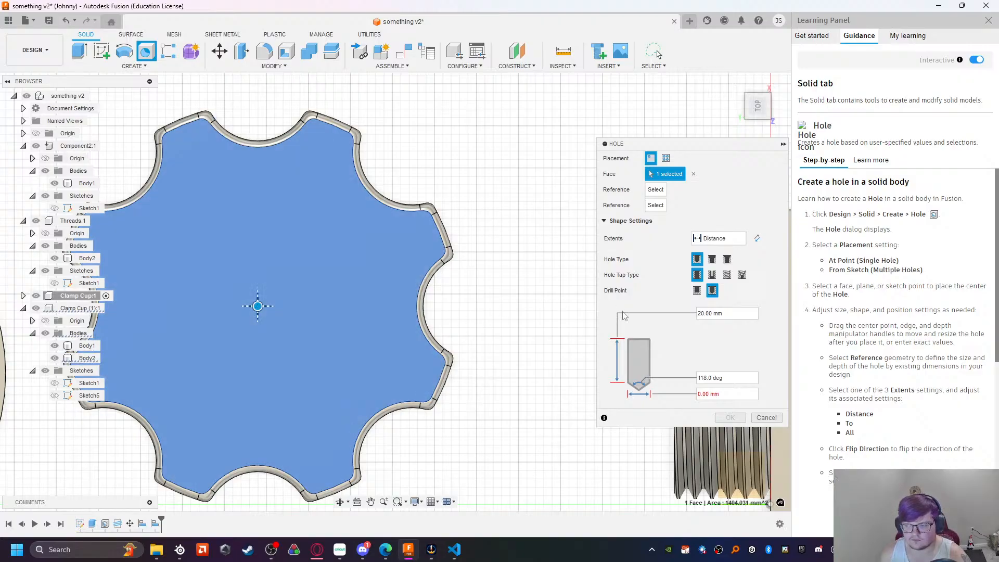
Step: Finish the knob's centre hole with a 28.284 mm diameter, 4 mm depth and flat drill point
left_click_drag(720, 393, 689, 392)
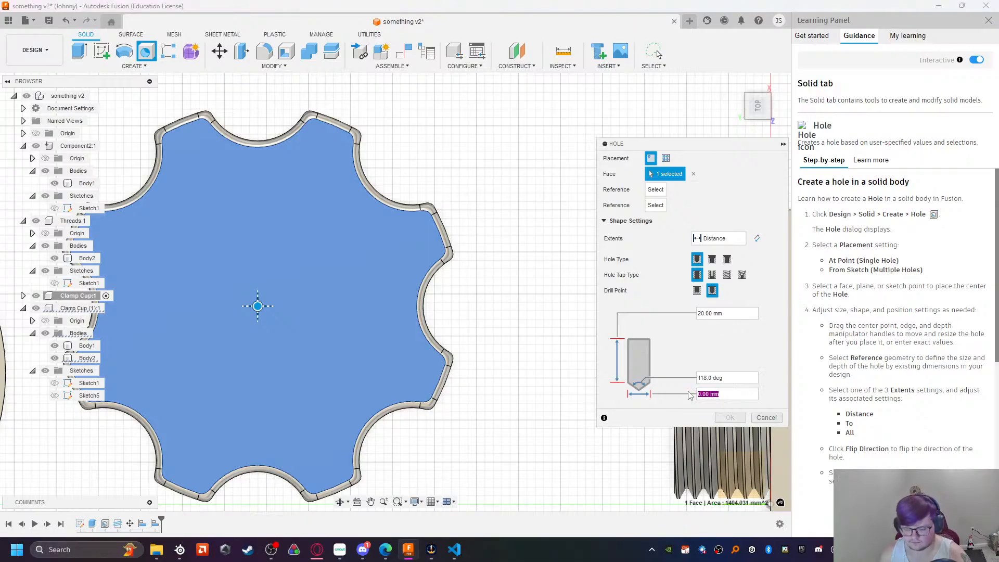
type("28.28")
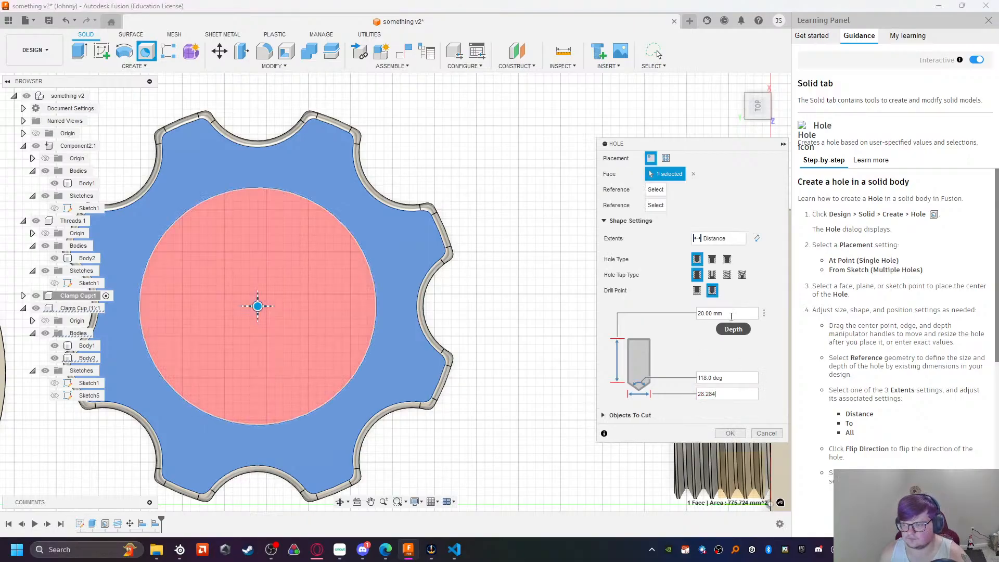
type("4")
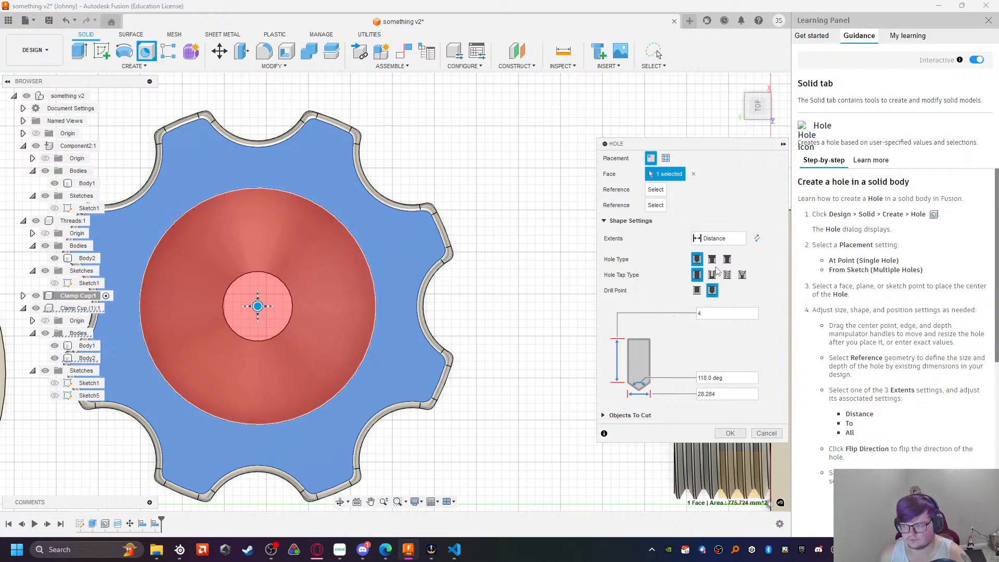
left_click(697, 290)
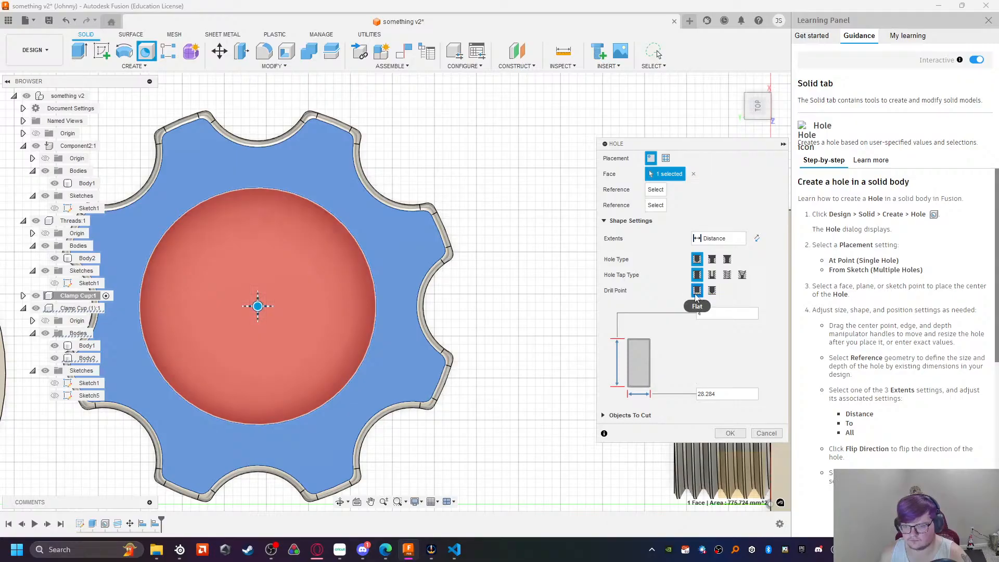
middle_click_drag(469, 428, 578, 386, "shift")
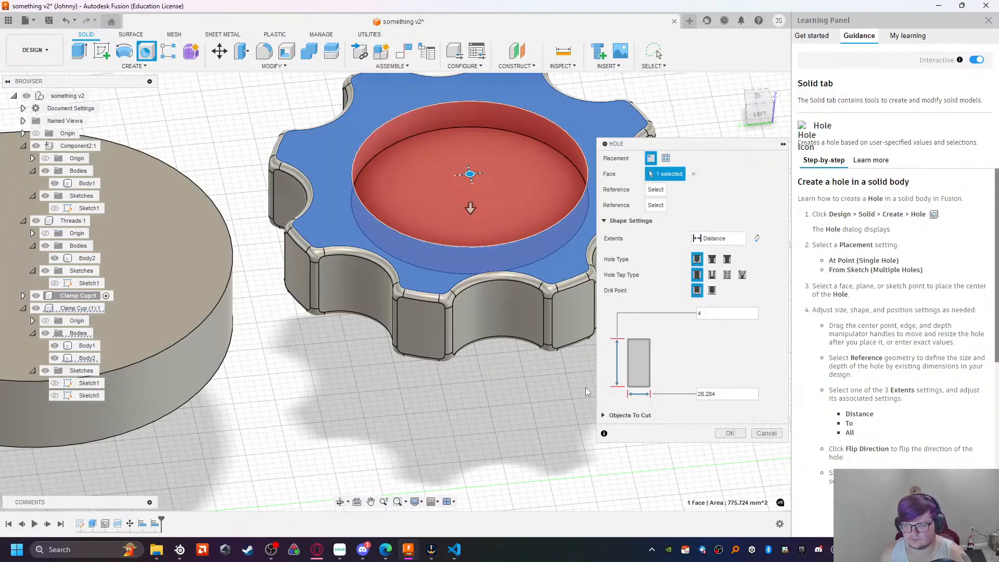
left_click(728, 434)
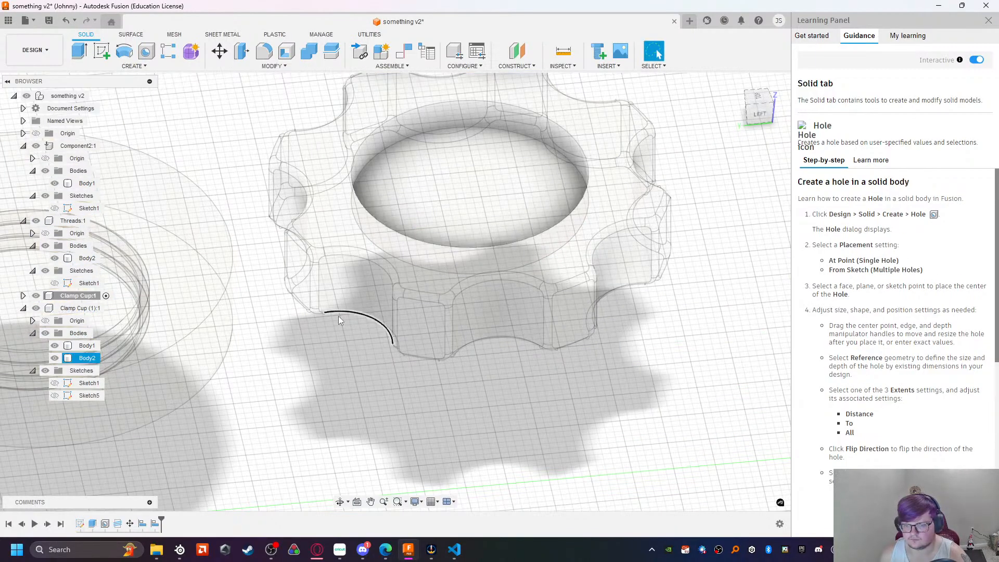
Step: Activate the Clamp Cup (1):1 component containing the scalloped knob and the round cup
scroll(323, 323, "down", 5)
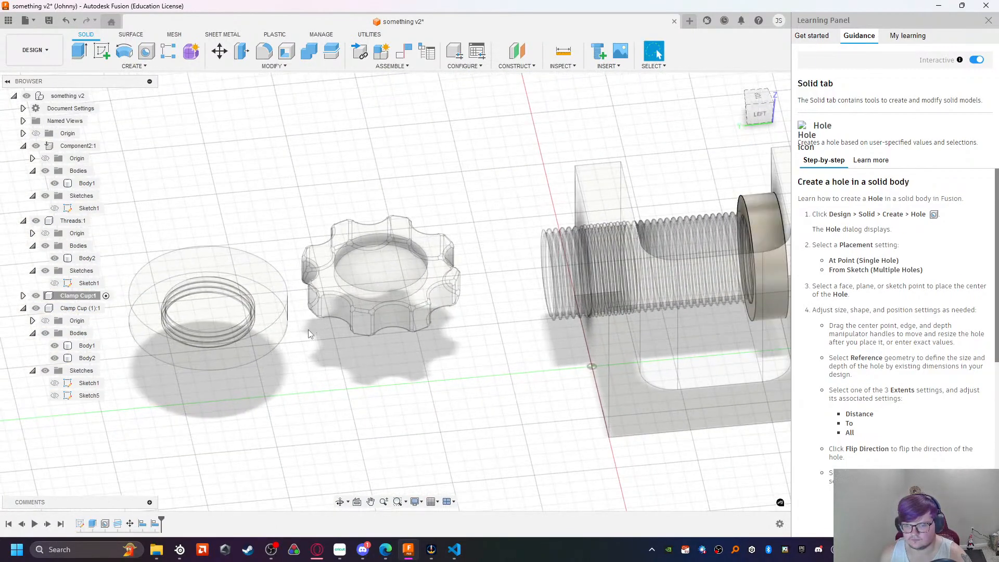
scroll(299, 317, "up", 2)
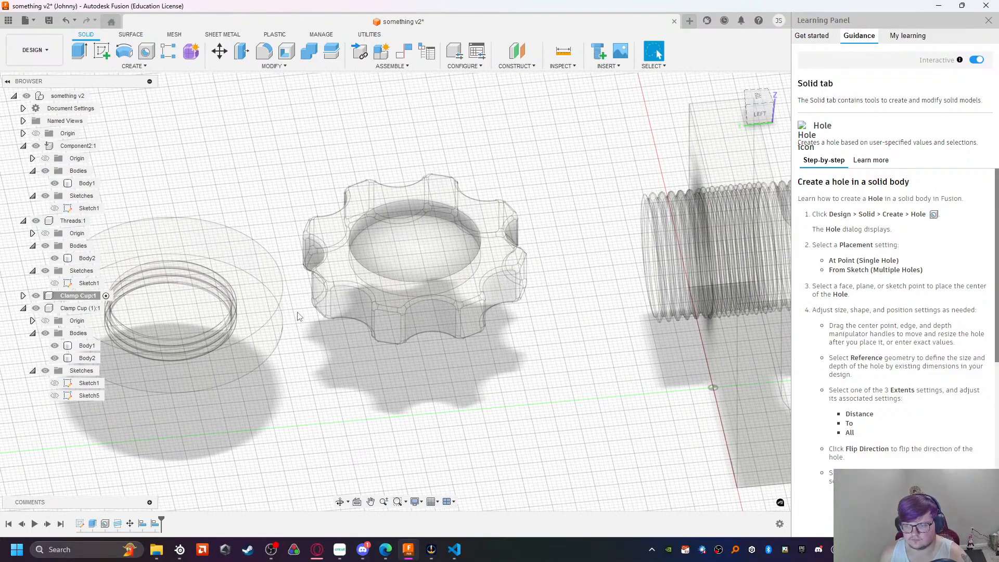
left_click(244, 345)
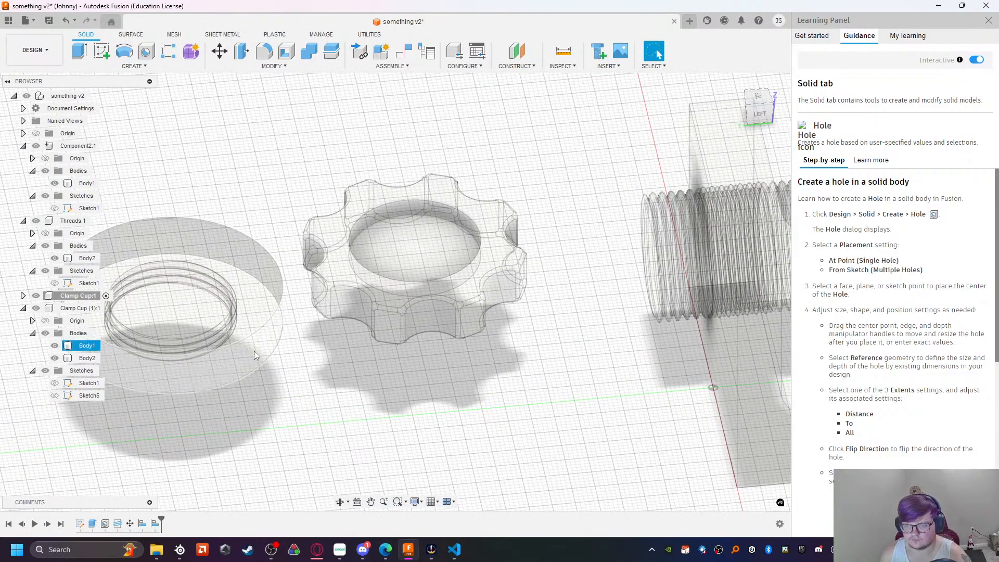
key("Escape")
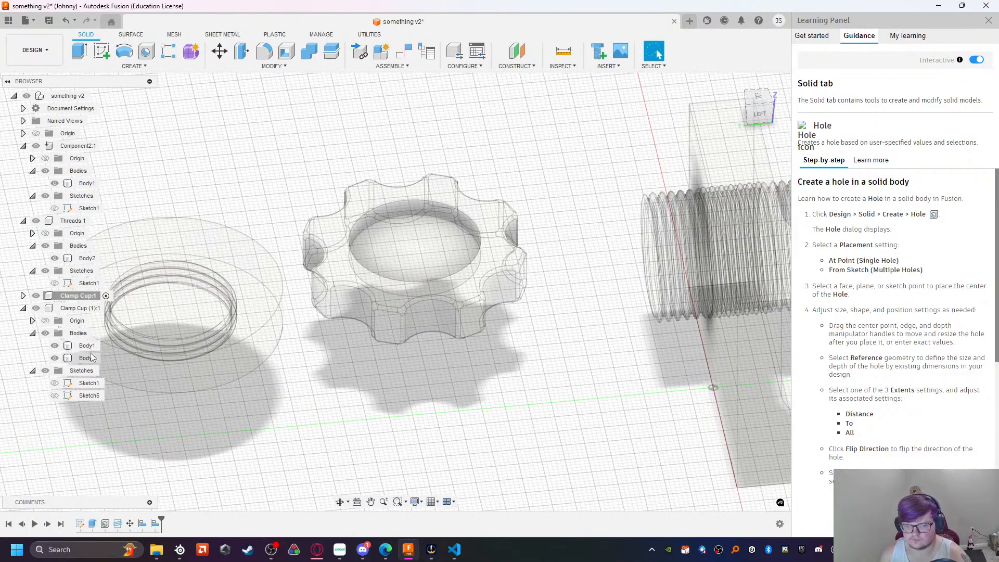
left_click(110, 308)
left_click(211, 302)
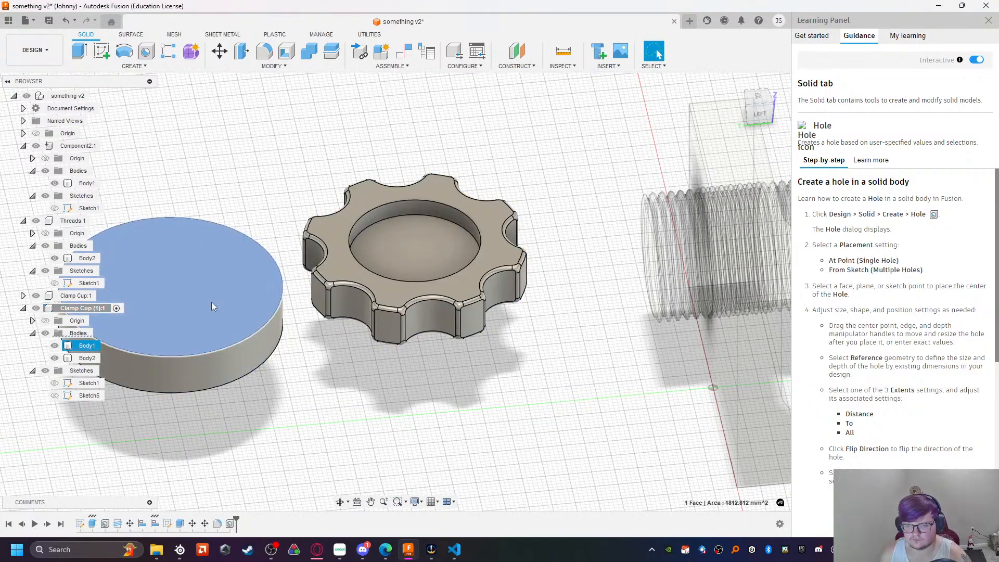
Step: Rotate Body1, the round cup, by -180 degrees about X so its threaded opening faces up
left_click(88, 358)
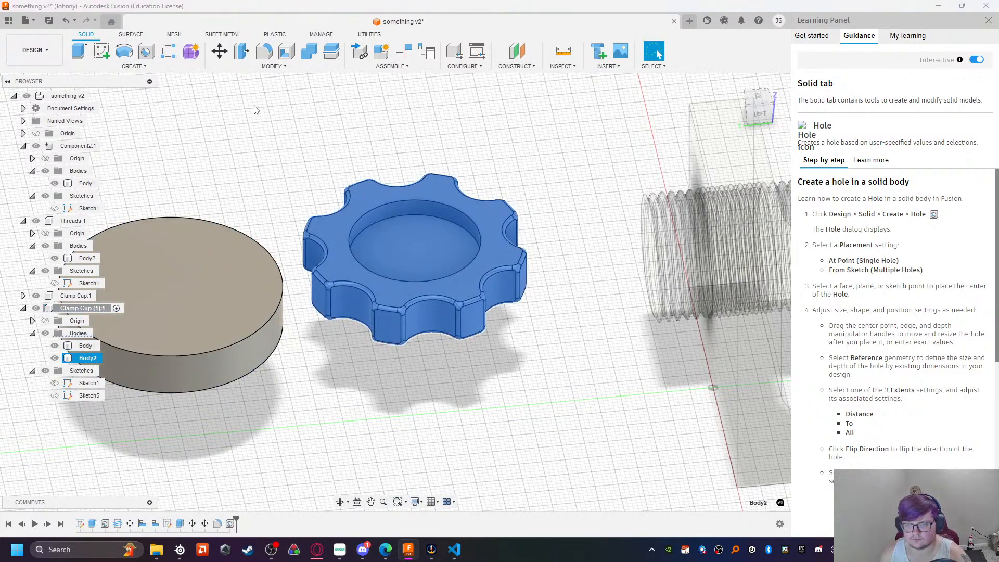
left_click(87, 345)
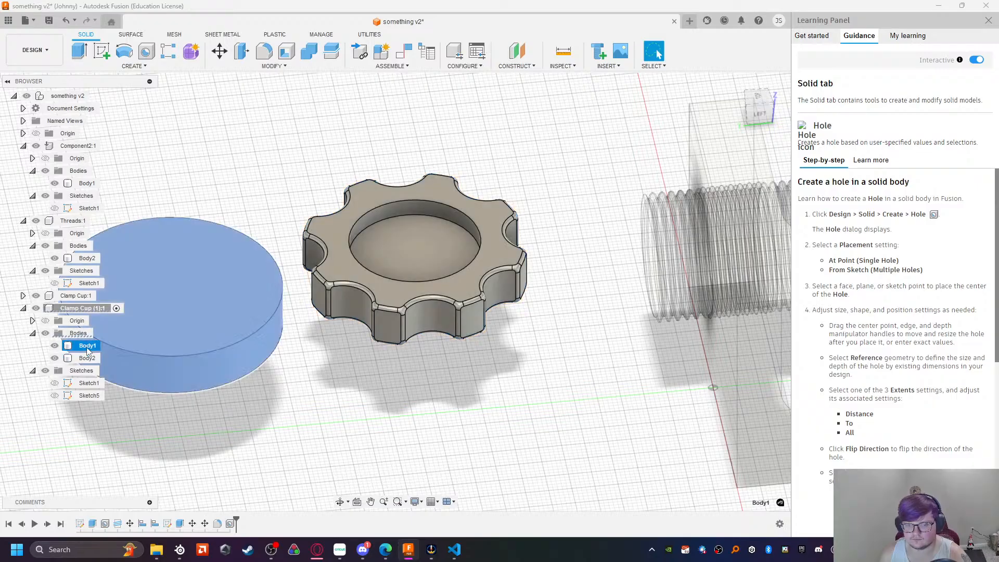
left_click(219, 51)
middle_click_drag(163, 315, 178, 290, "shift")
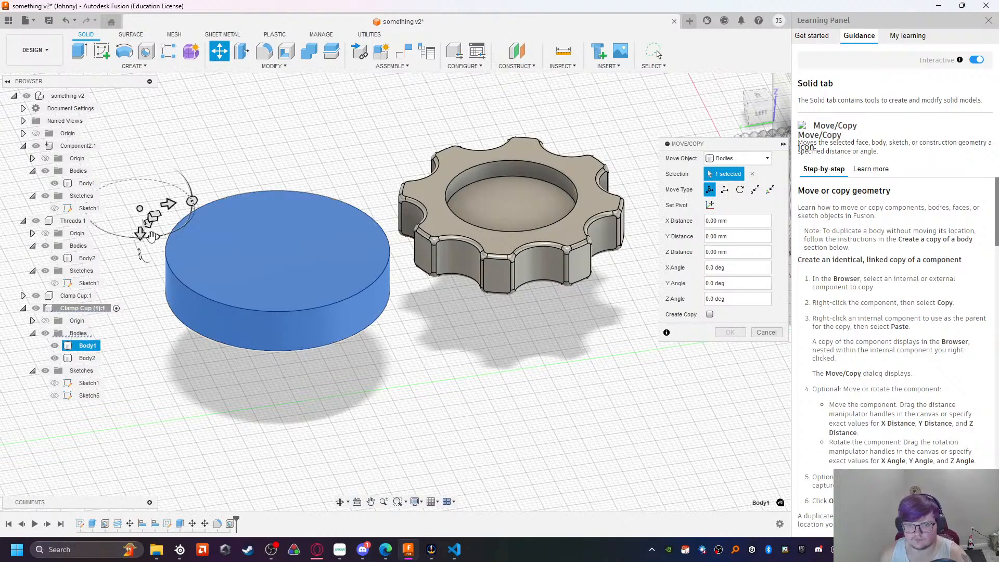
left_click_drag(192, 201, 126, 211)
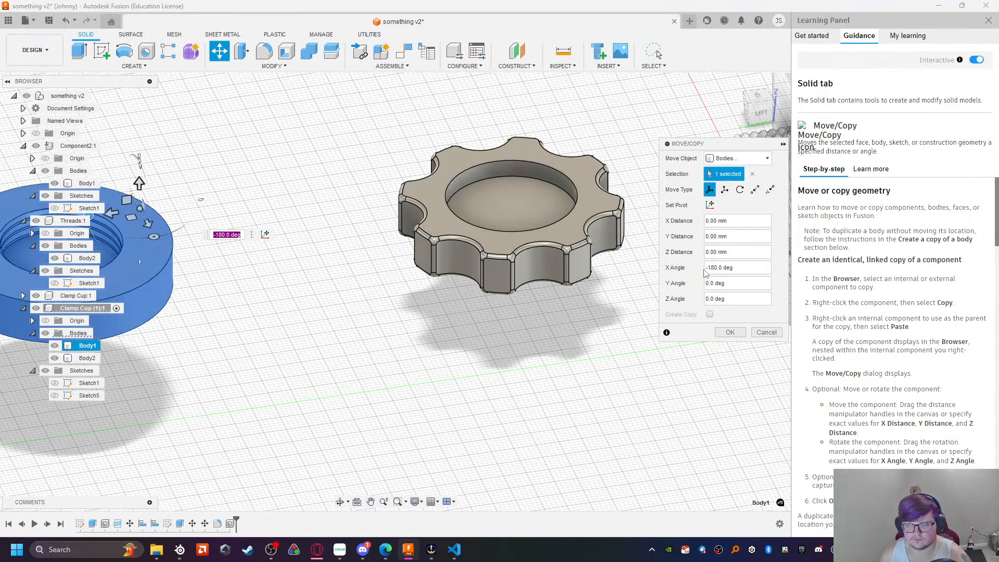
left_click(728, 333)
scroll(219, 261, "down", 3)
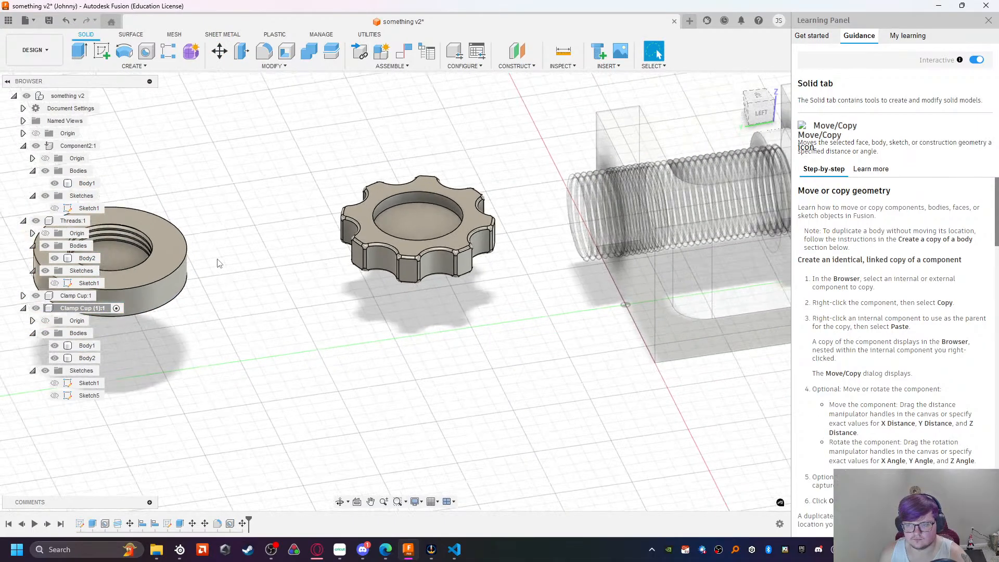
Step: Try to move the threaded cup body 100 mm along Z to the scalloped knob
left_click(170, 248)
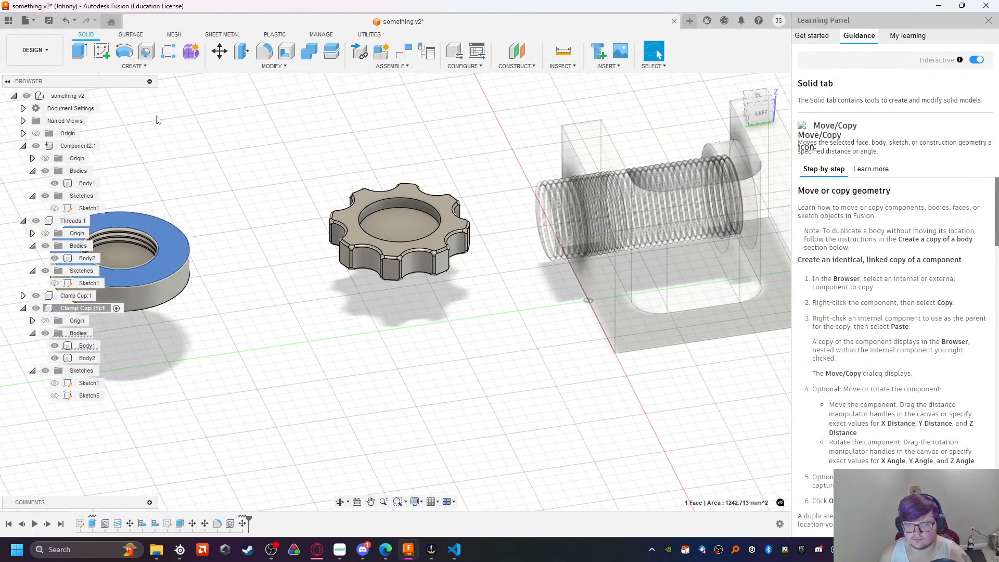
left_click(97, 346)
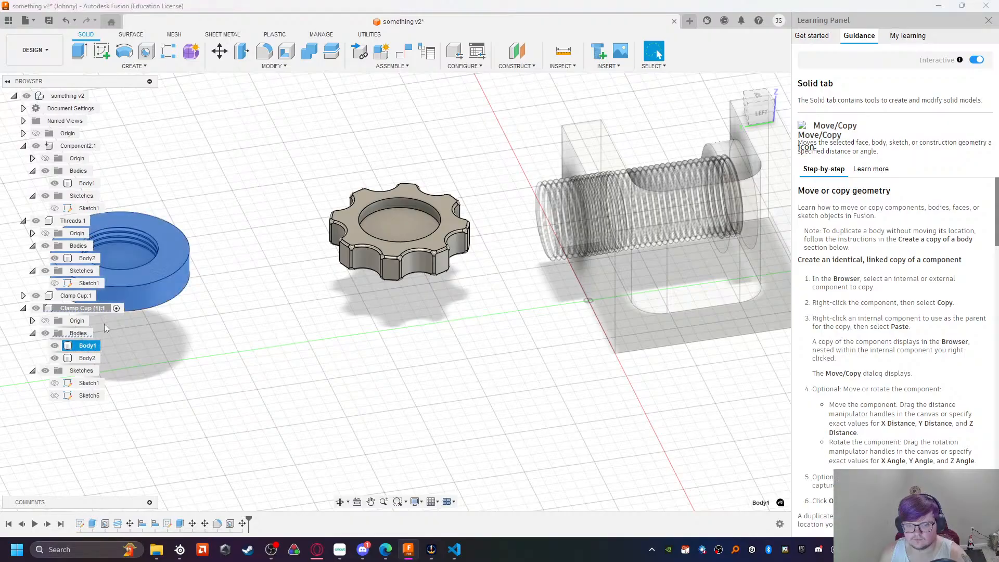
left_click(219, 52)
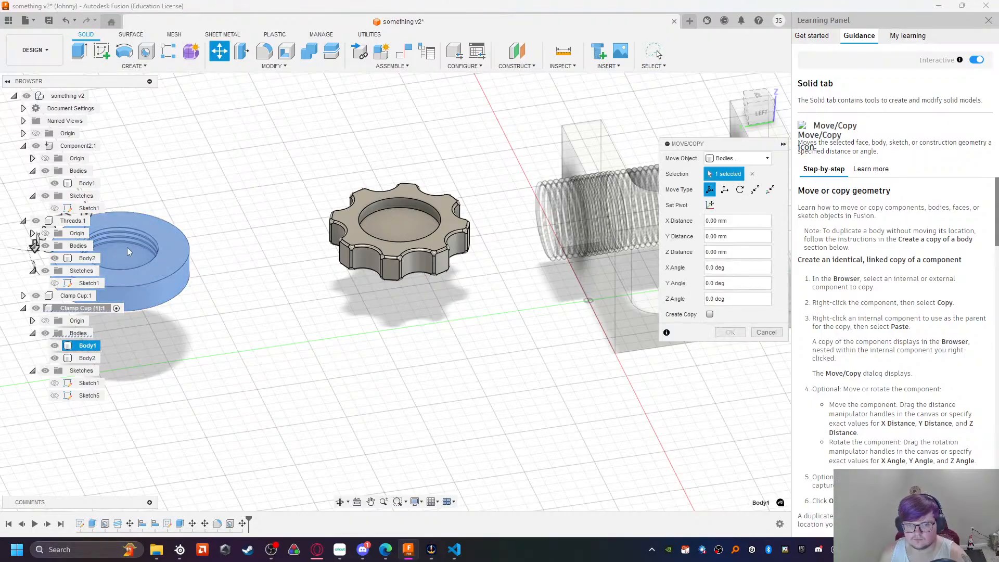
scroll(147, 242, "down", 2)
scroll(149, 245, "down", 2)
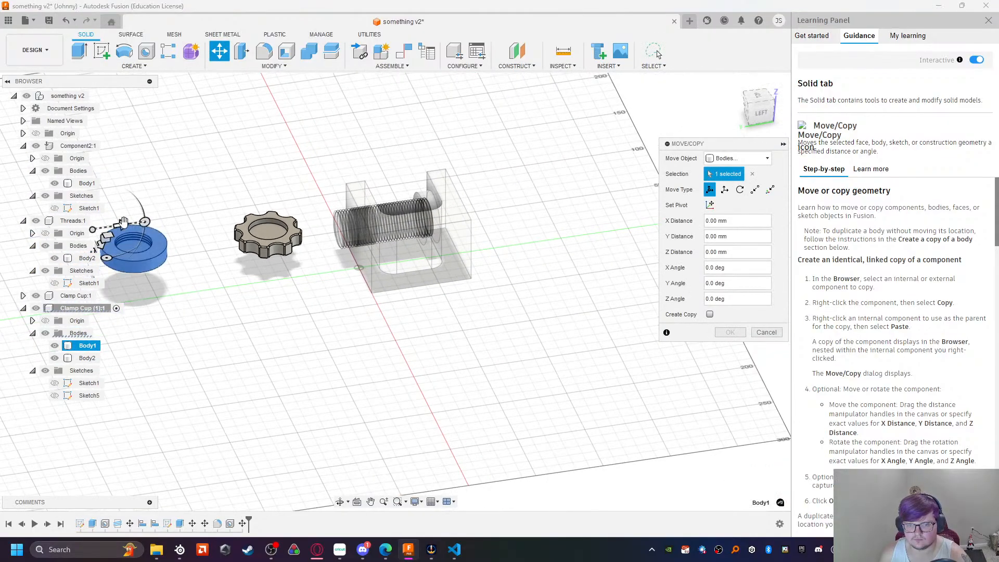
left_click_drag(99, 237, 267, 210)
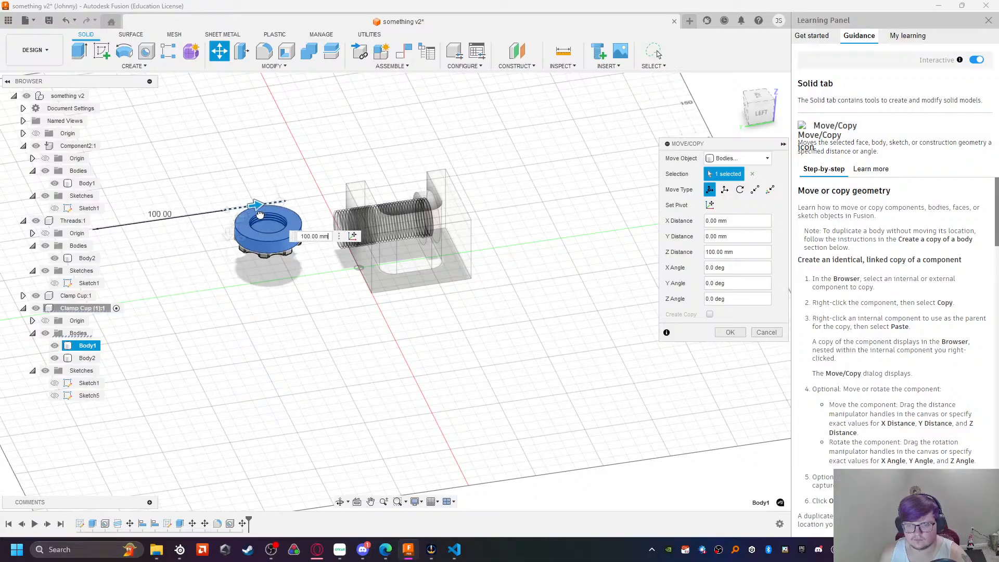
scroll(241, 203, "up", 5)
scroll(252, 135, "down", 1)
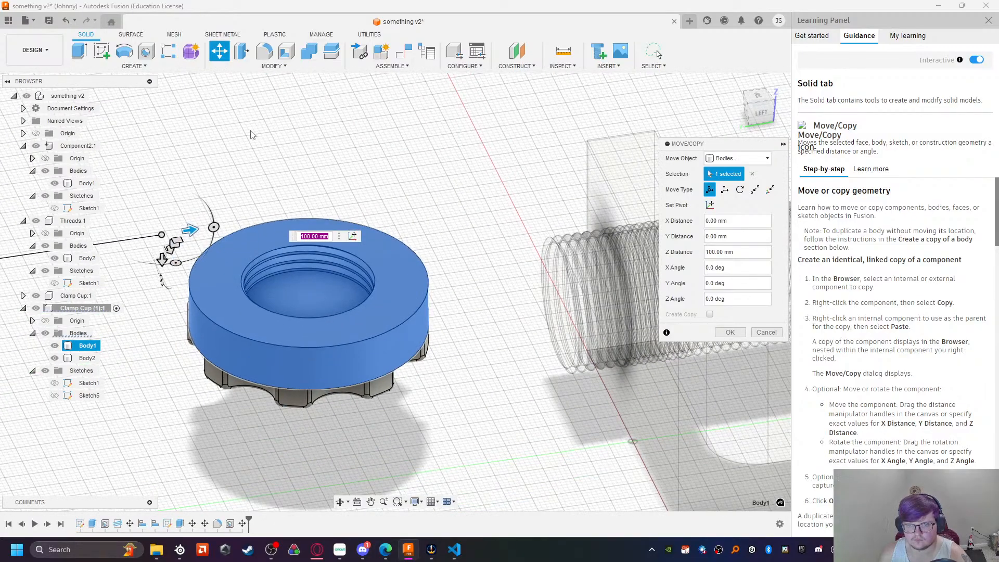
Step: Try to lower the threaded cup body 11 mm along Y onto the scalloped knob
left_click_drag(162, 258, 199, 304)
left_click_drag(757, 99, 751, 130)
middle_click_drag(268, 427, 312, 362, "shift")
left_click(756, 99)
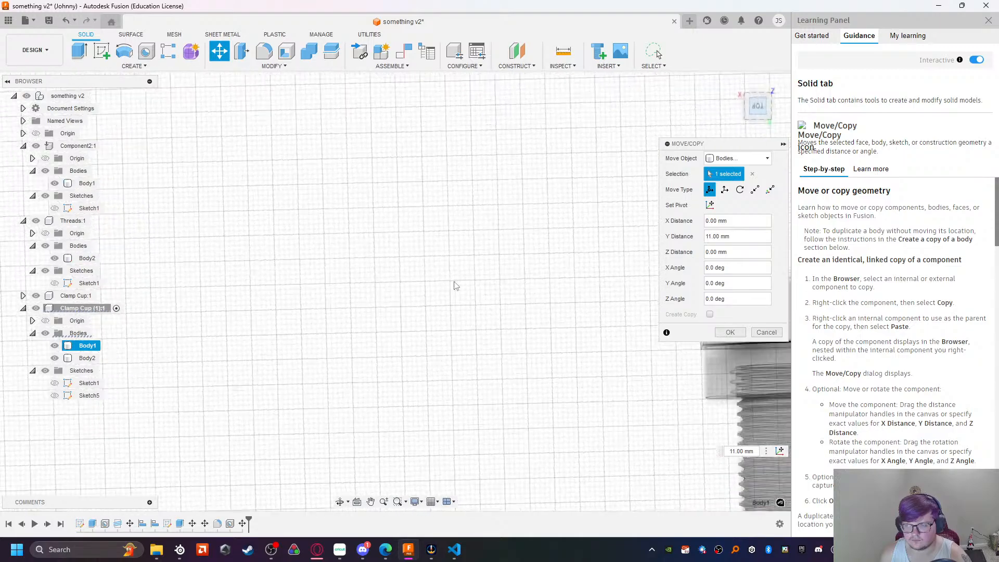
scroll(400, 322, "down", 8)
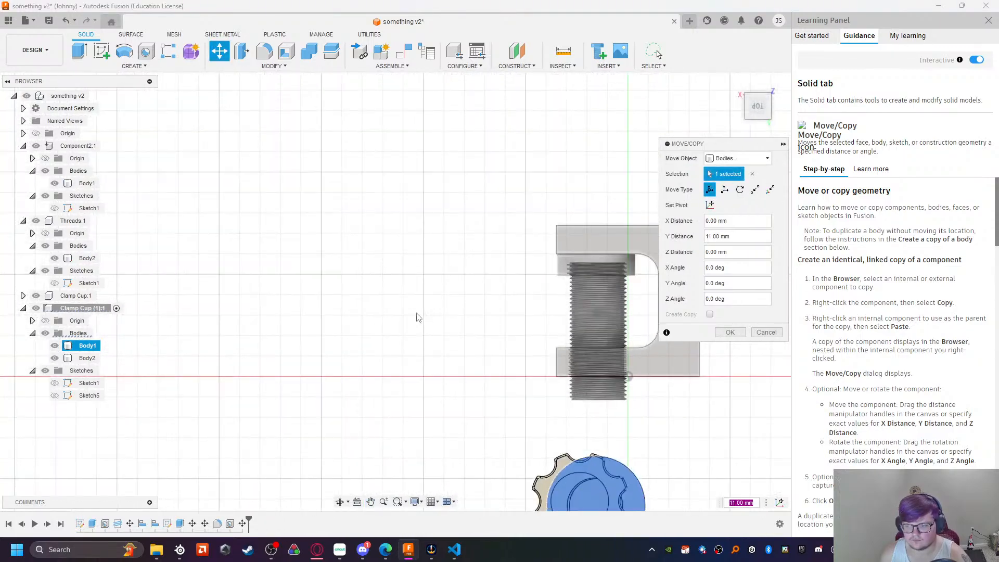
scroll(531, 424, "up", 6)
scroll(572, 401, "up", 2)
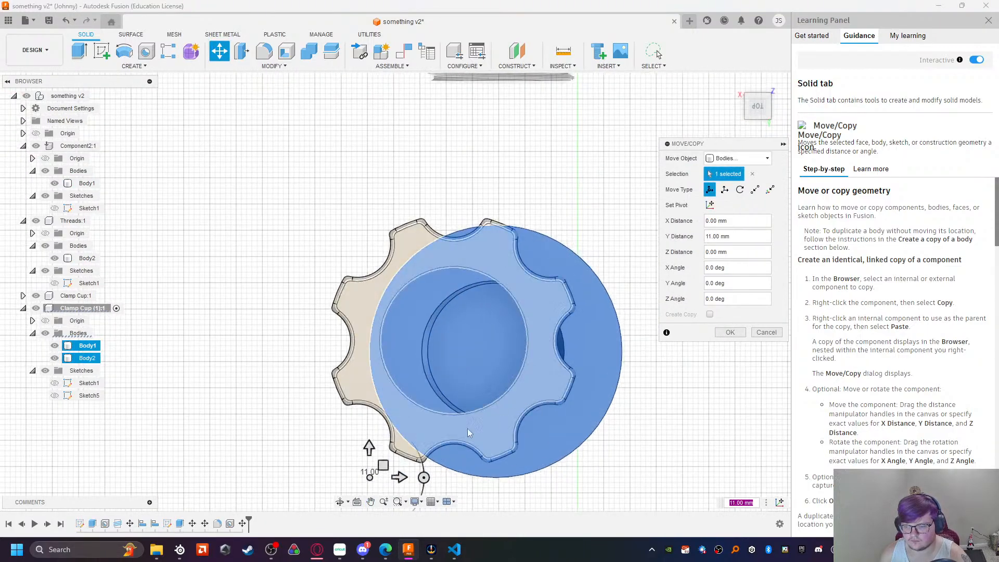
Step: Try to align the threaded cup with the knob's outline along X, and cancel the move
left_click_drag(399, 476, 357, 465)
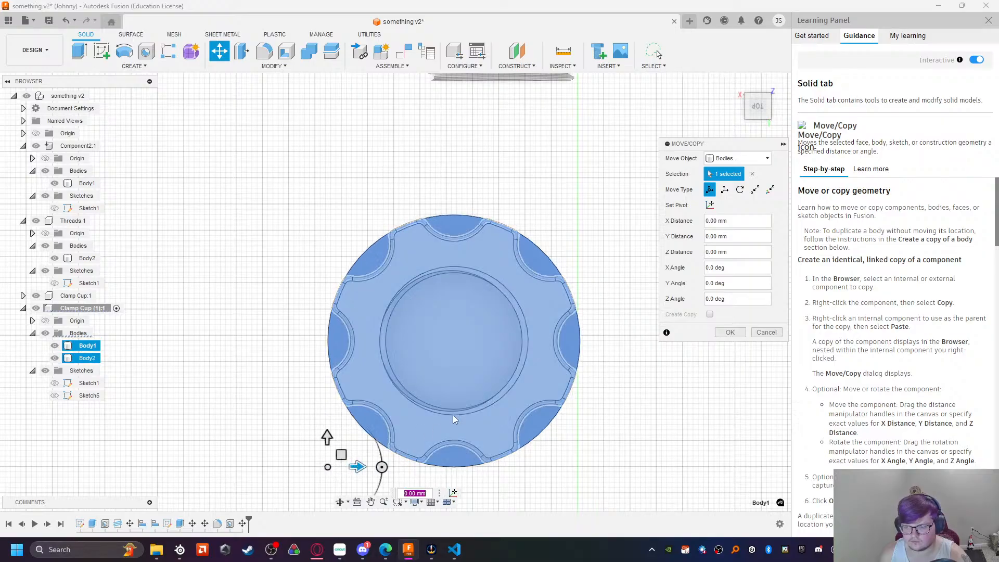
scroll(455, 410, "up", 3)
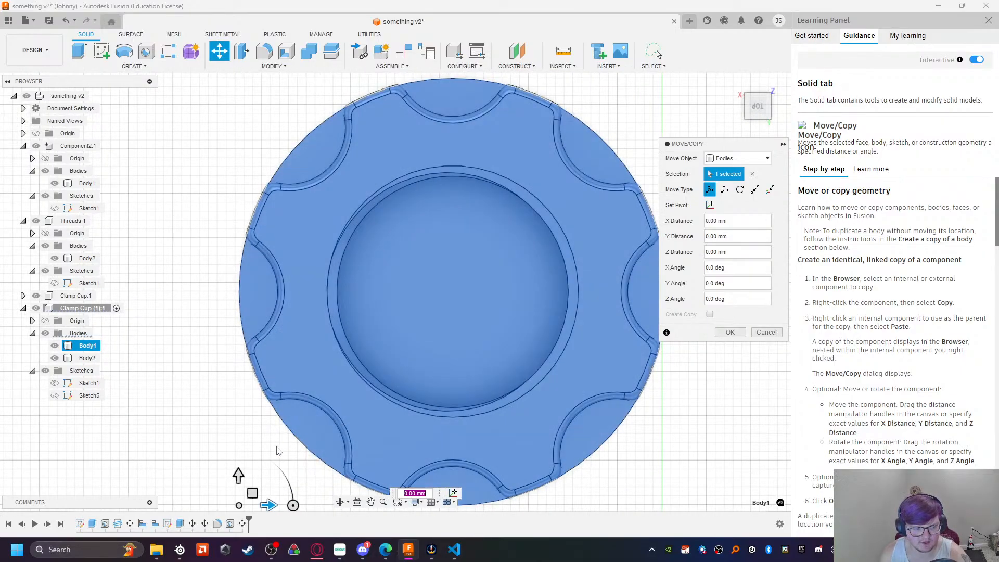
left_click_drag(267, 505, 276, 507)
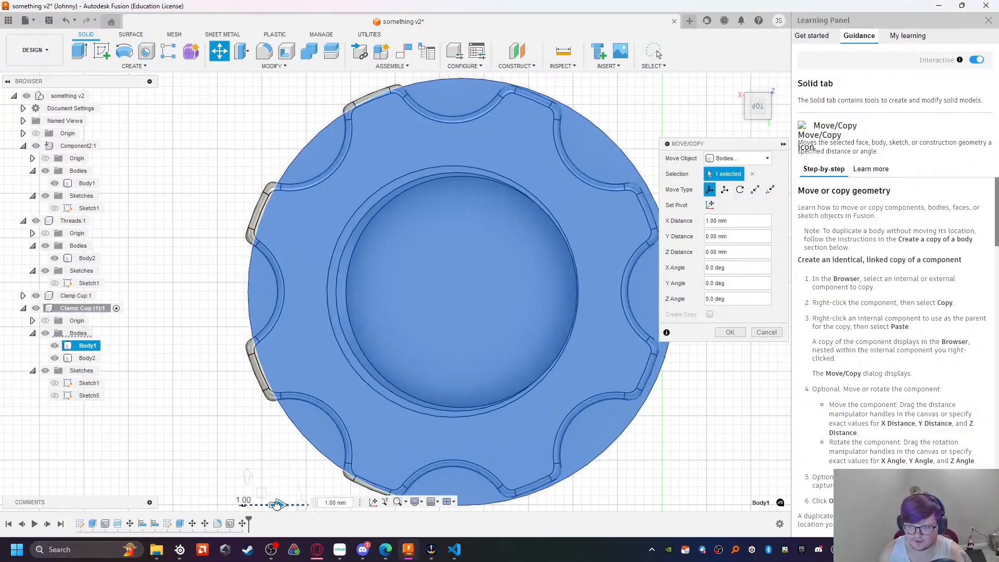
left_click_drag(273, 504, 270, 503)
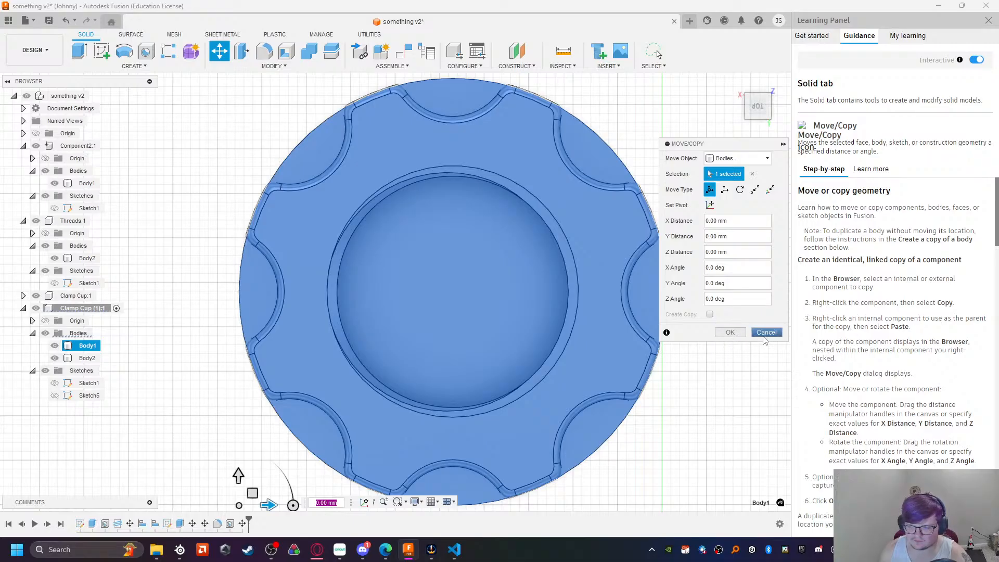
left_click(765, 333)
Step: Examine the knob's hole and the threaded cup's bore from the top view
left_click(334, 380)
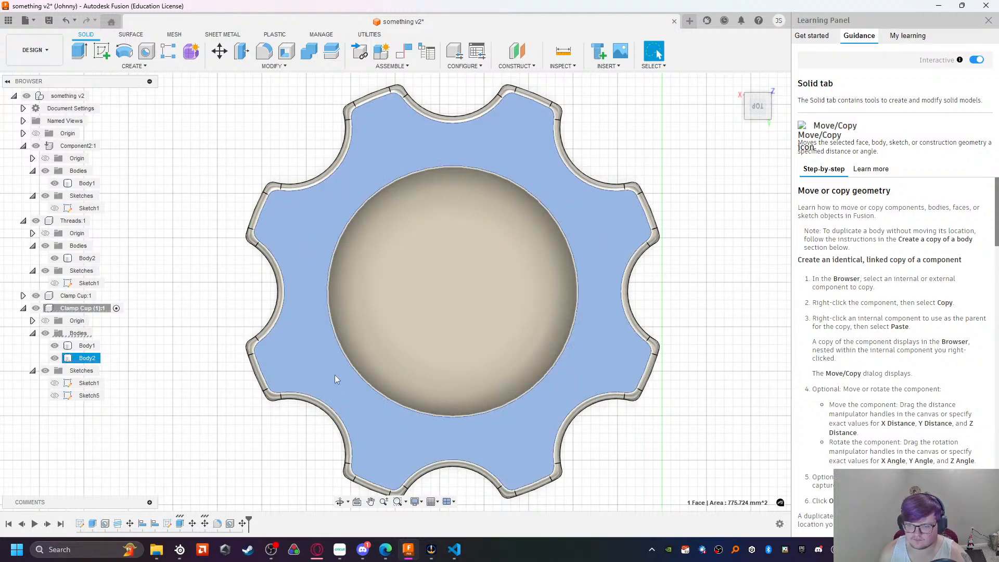
scroll(344, 346, "down", 10)
middle_click_drag(344, 434, 354, 302, "shift")
left_click(757, 105)
scroll(356, 342, "up", 10)
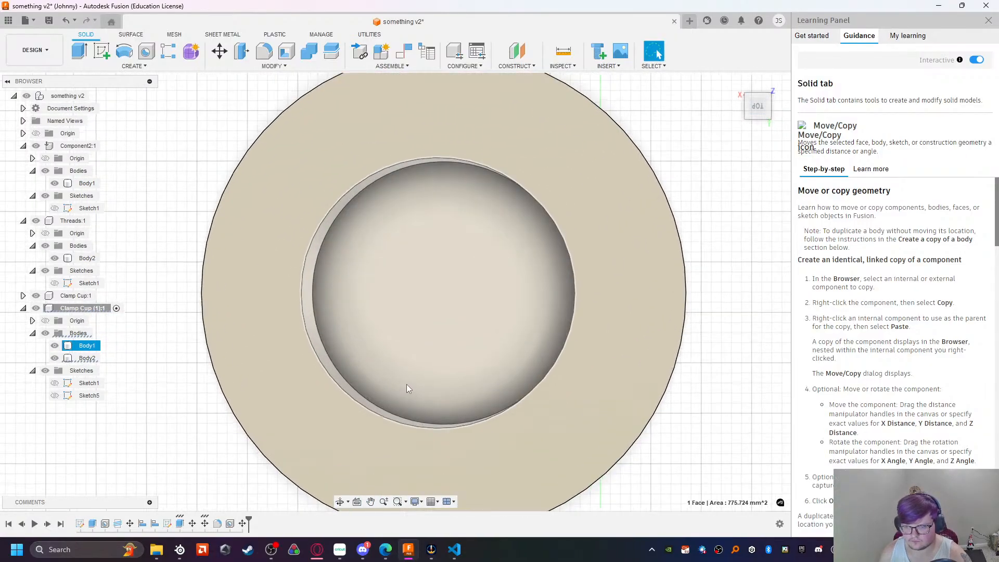
scroll(577, 408, "up", 6)
scroll(388, 291, "down", 4)
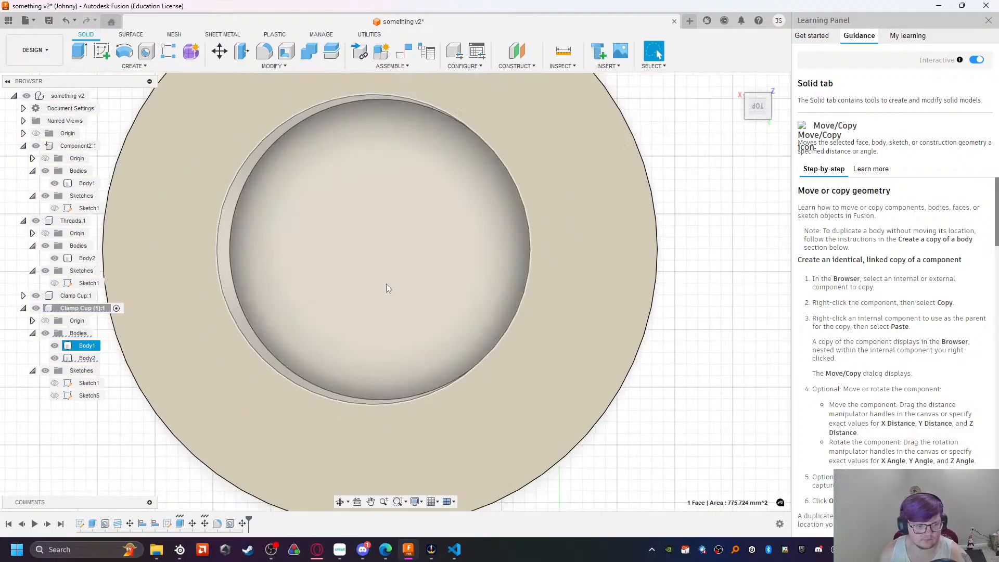
scroll(388, 289, "down", 5)
Step: Try to move the internal thread face of the round cup, and cancel the move
left_click(294, 255)
middle_click_drag(475, 397, 521, 439)
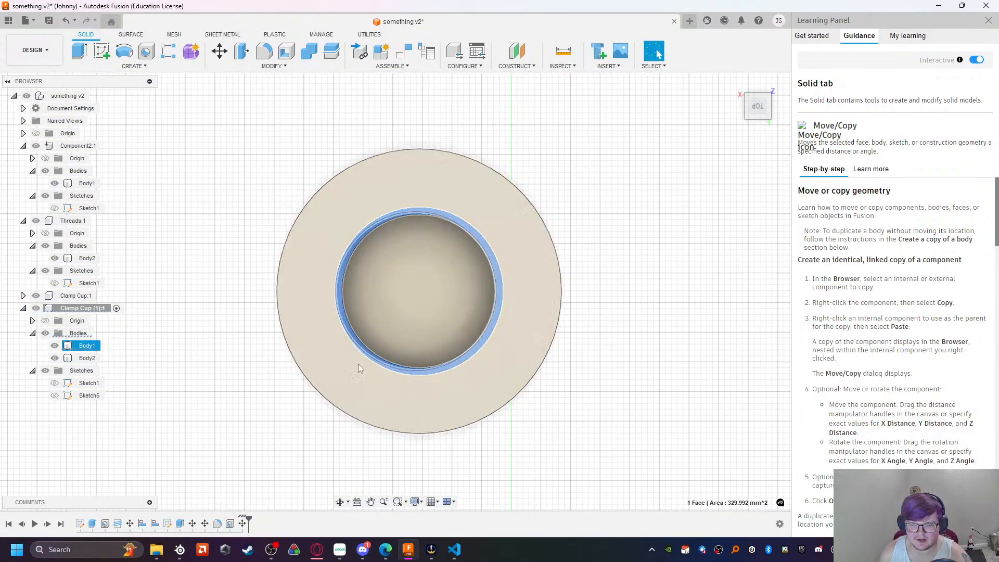
left_click(219, 51)
left_click_drag(364, 292, 430, 320)
key("Escape")
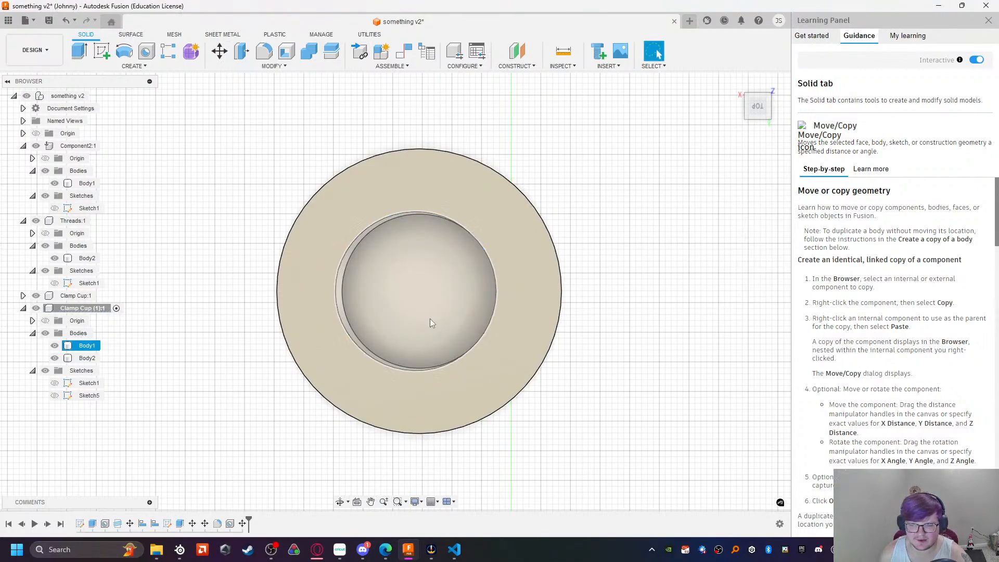
left_click(343, 281)
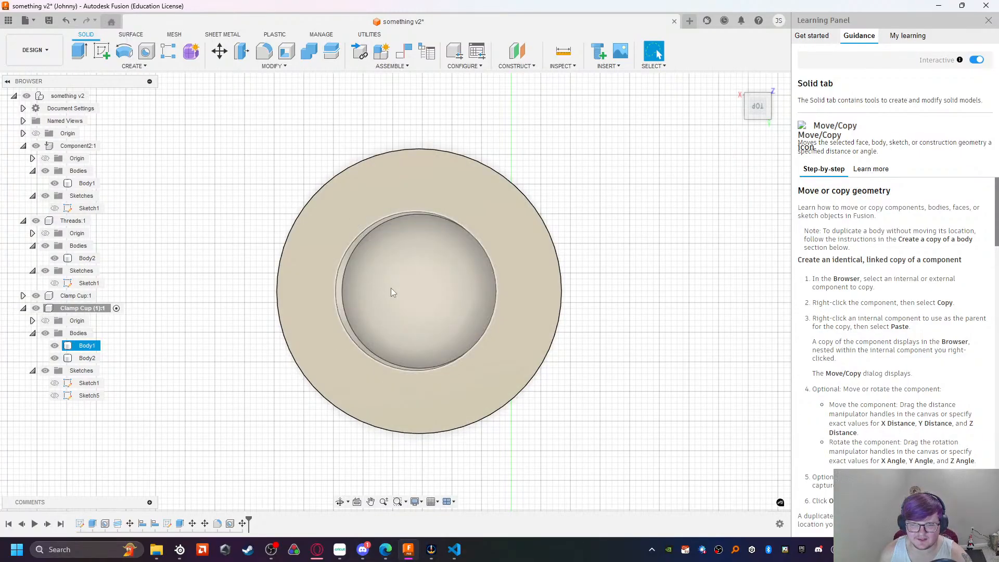
Step: Move the threaded cup body 100 mm along Z onto the scalloped knob
left_click(180, 287)
left_click(87, 345)
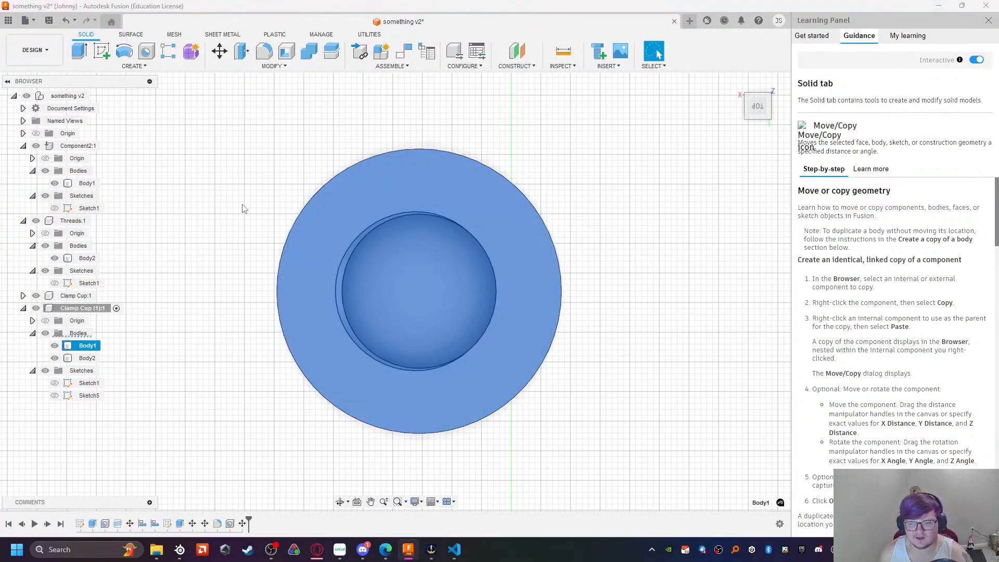
scroll(241, 205, "down", 5)
left_click(219, 51)
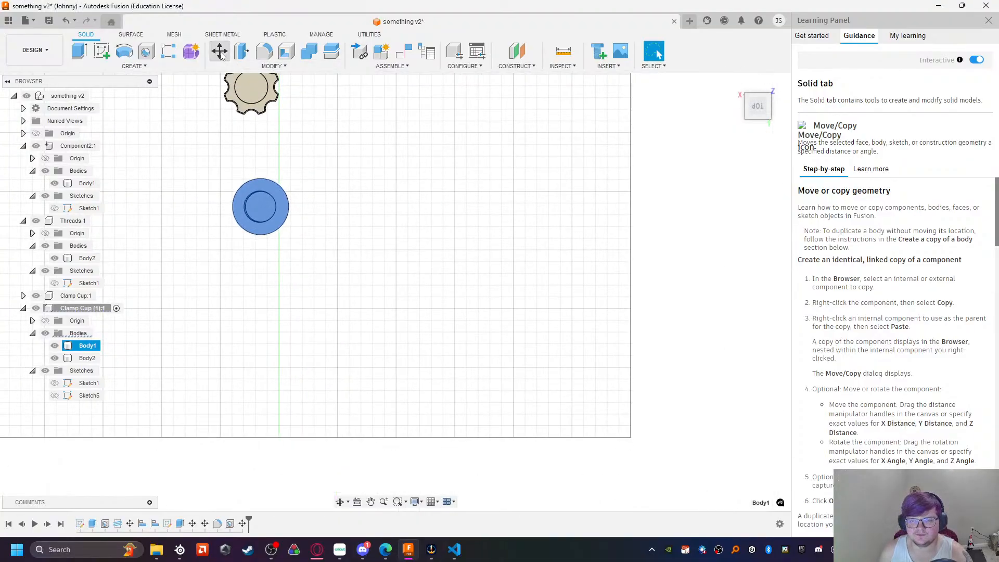
left_click_drag(231, 204, 231, 87)
scroll(194, 110, "up", 8)
scroll(237, 104, "up", 3)
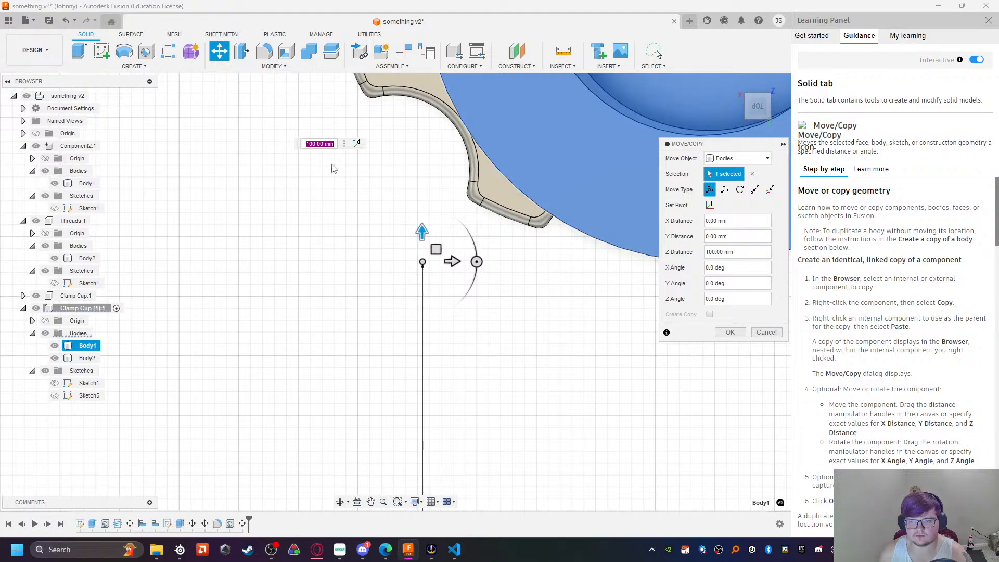
Step: Shift the threaded cup body 10 mm along Y, then align it over the knob along X and by 2 mm along Z
scroll(331, 157, "down", 3)
middle_click_drag(310, 105, 318, 128, "shift")
left_click(755, 109)
middle_click_drag(436, 118, 334, 513)
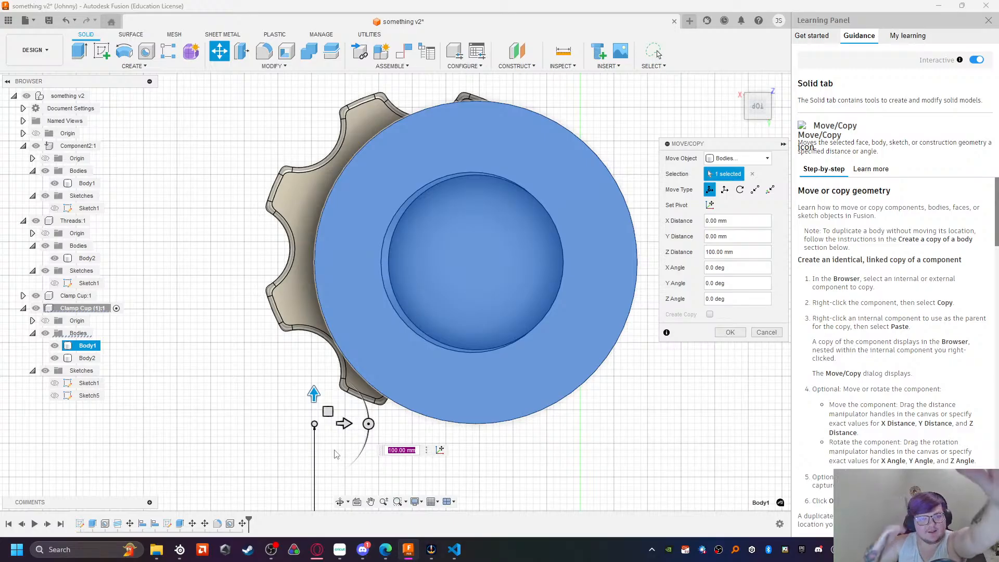
mouse_move(363, 551)
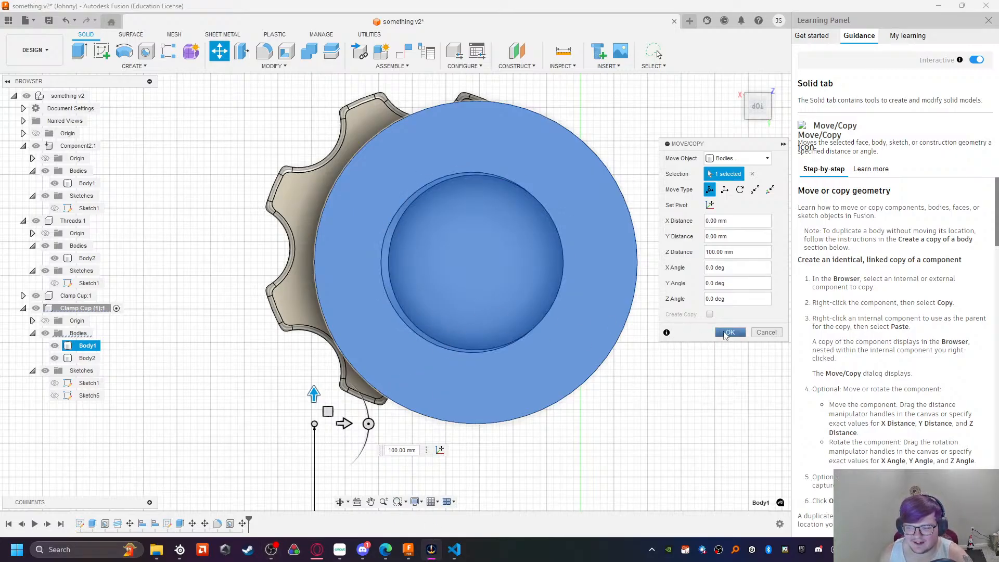
middle_click_drag(541, 476, 331, 428, "shift")
scroll(309, 492, "down", 2)
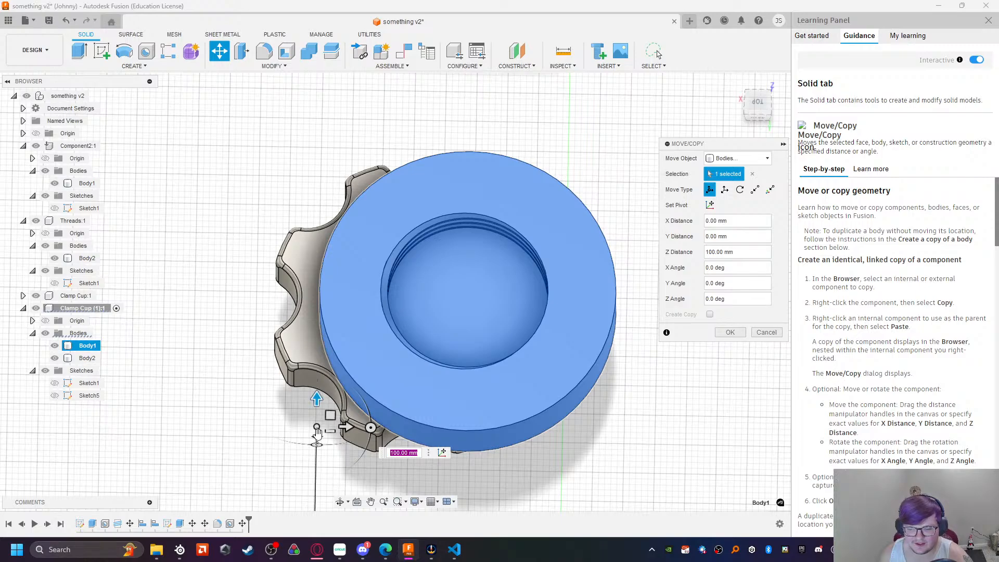
left_click_drag(318, 437, 329, 458)
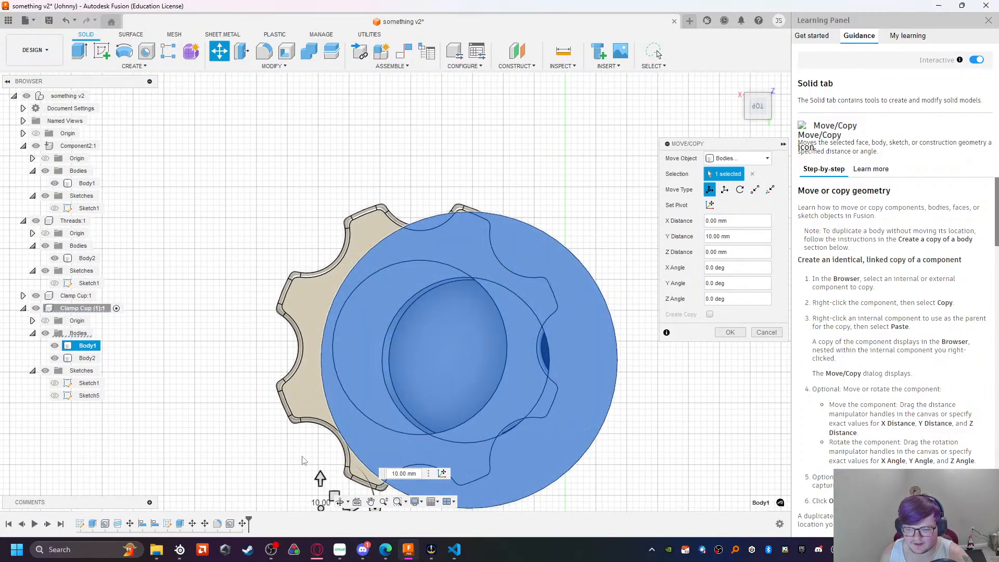
left_click_drag(343, 446, 295, 447)
left_click_drag(262, 418, 263, 408)
scroll(323, 343, "up", 3)
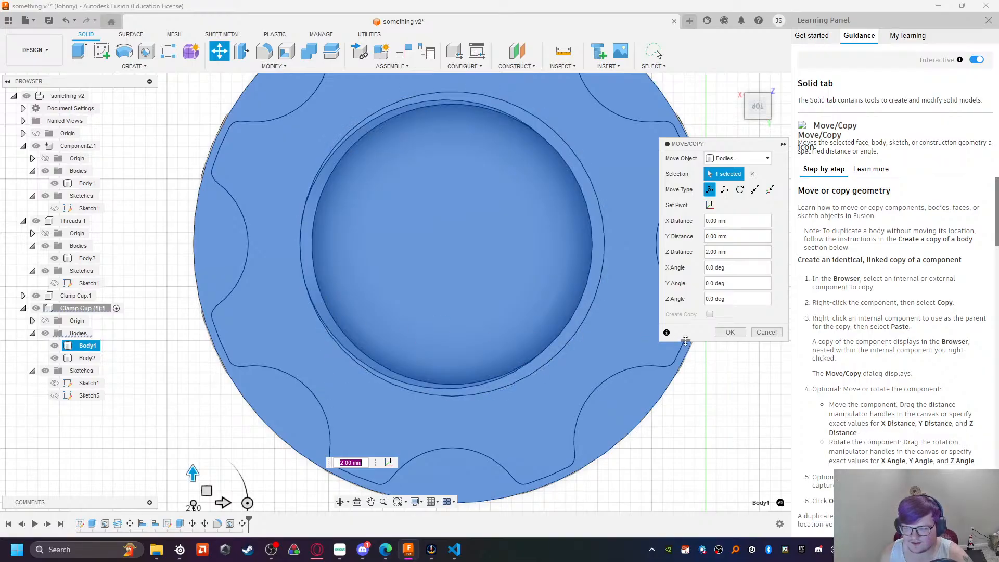
left_click(730, 332)
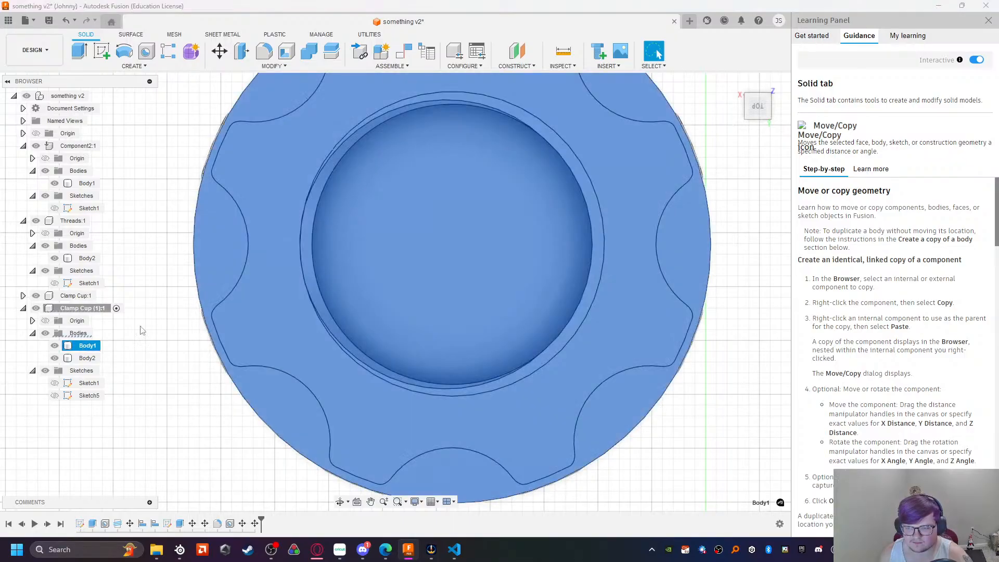
left_click(221, 51)
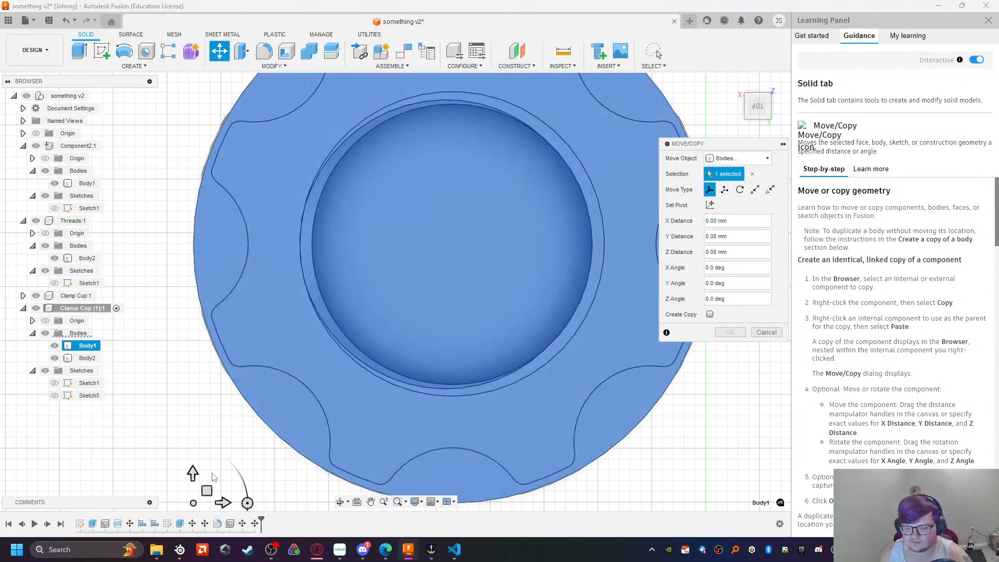
scroll(216, 423, "down", 3)
left_click_drag(201, 458, 233, 475)
left_click(763, 333)
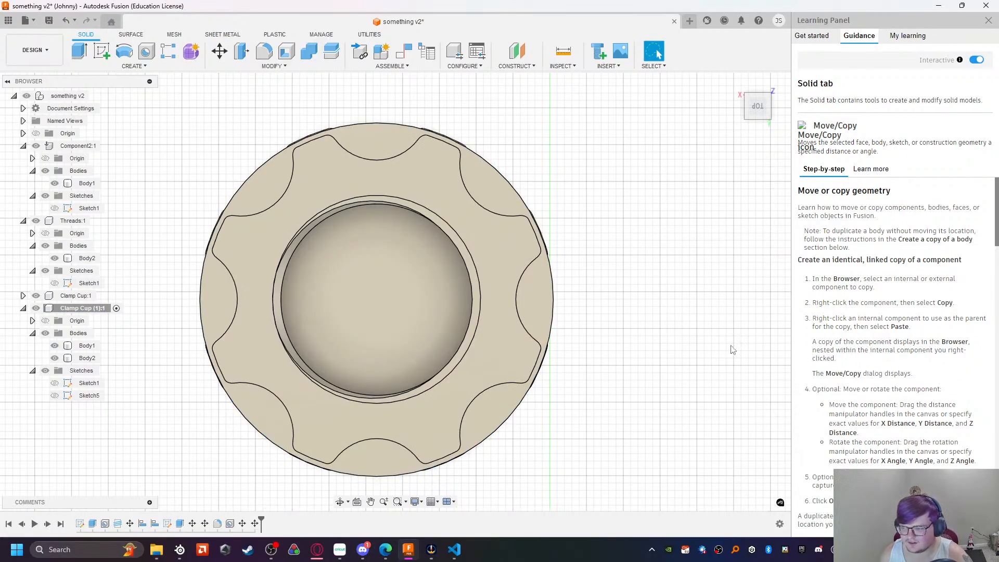
Step: Move the threaded cup body 50 mm along X, away from the scalloped knob
left_click(84, 345)
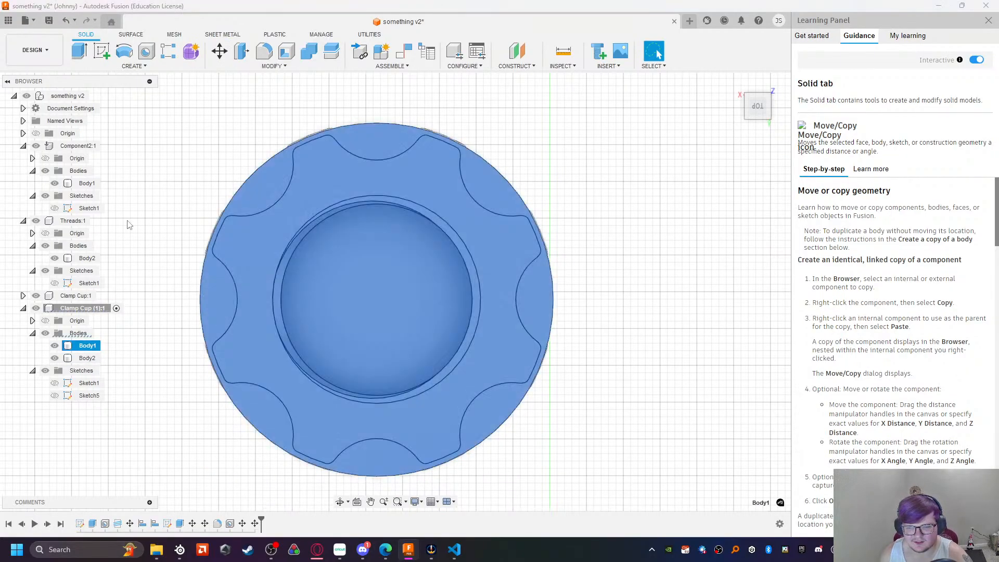
left_click(219, 50)
left_click_drag(226, 475, 602, 428)
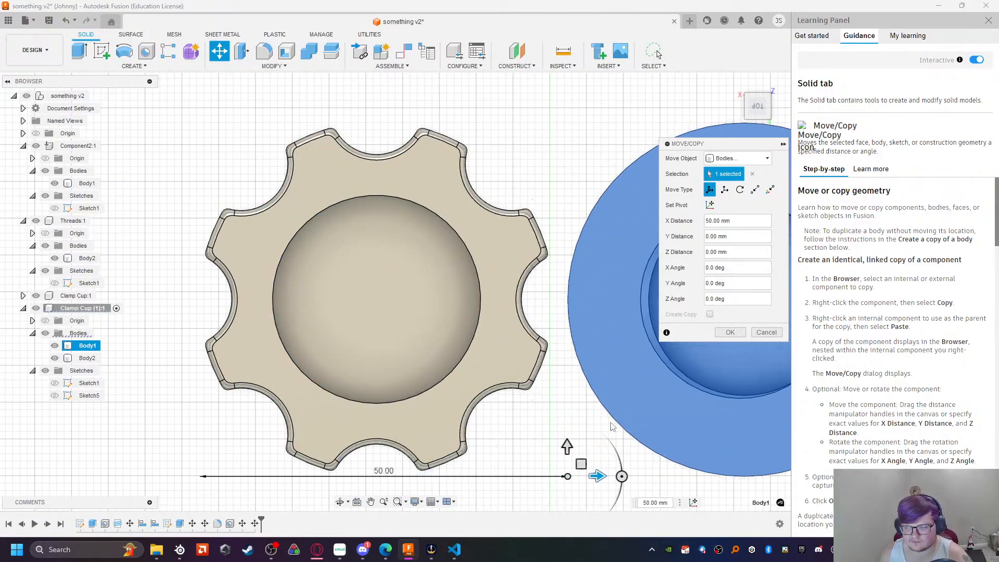
left_click(729, 332)
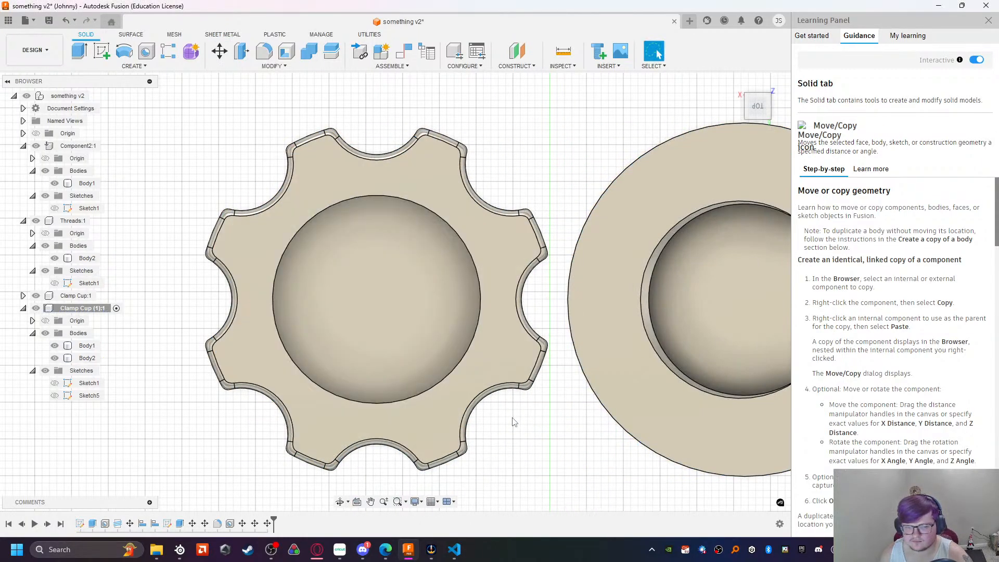
Step: Add a modeled, full-length M28x2 ISO Metric right-hand thread, class 6H, to the wall of the knob's hole
middle_click_drag(508, 416, 385, 234, "shift")
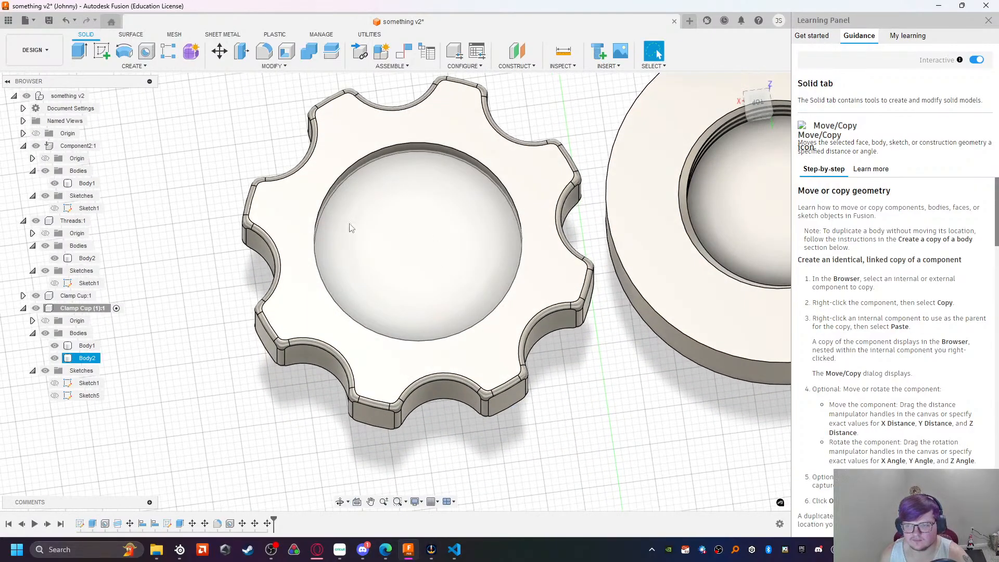
middle_click_drag(215, 150, 91, 223)
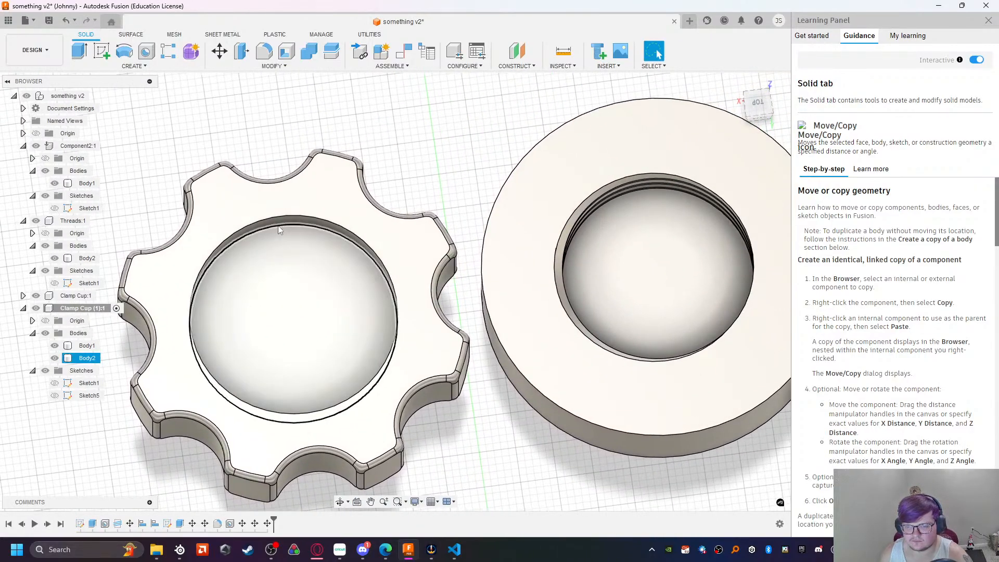
left_click(276, 222)
left_click(133, 66)
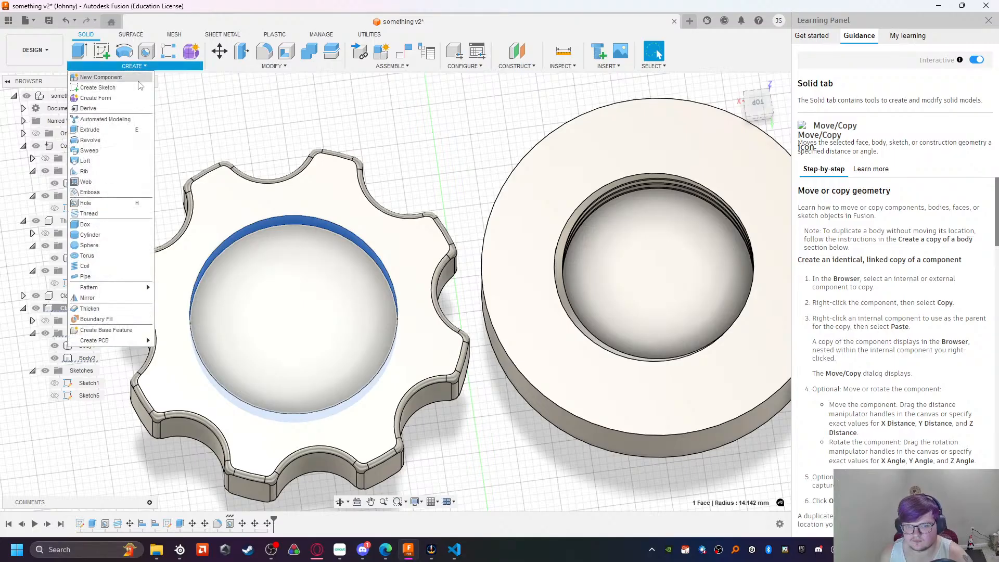
left_click(89, 213)
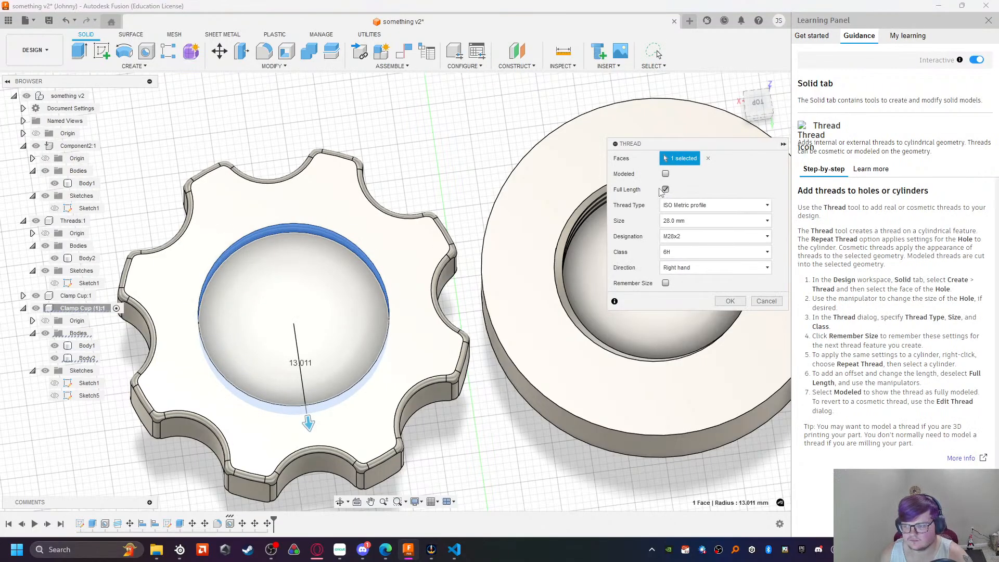
left_click(666, 174)
left_click(724, 301)
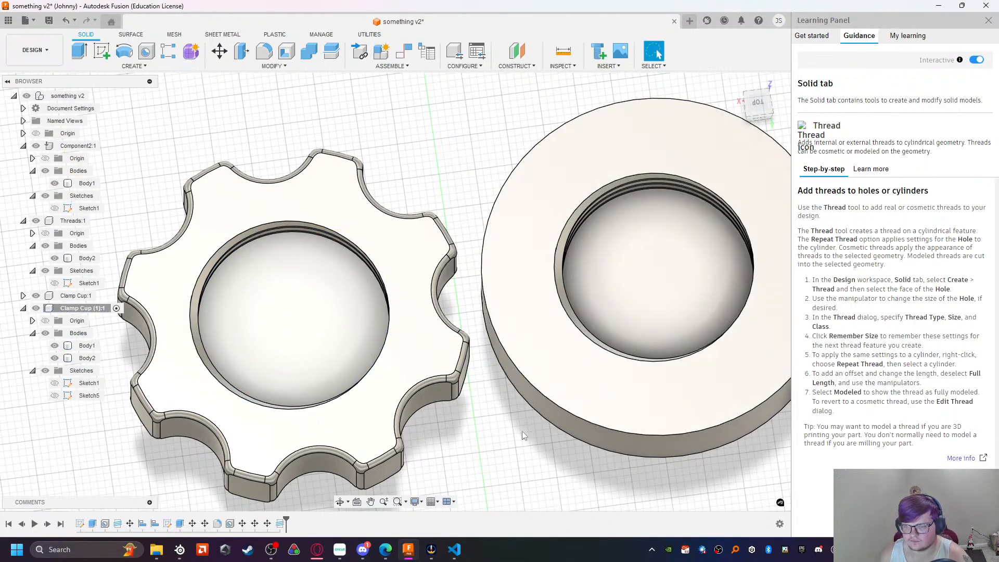
Step: Undo the knob's thread and the 50 mm move of the threaded cup body
middle_click_drag(501, 458, 442, 361, "shift")
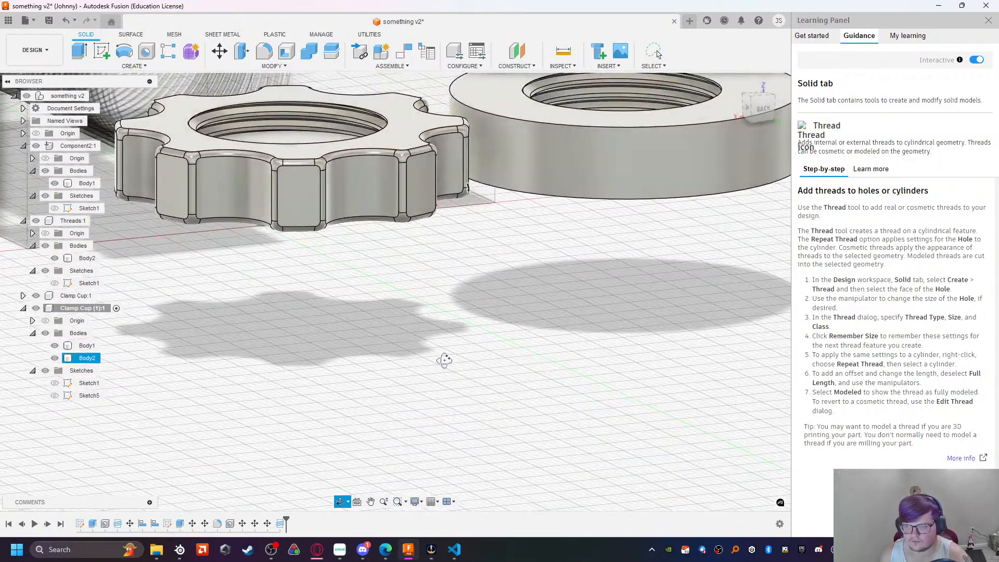
key("Escape")
middle_click_drag(471, 224, 420, 362)
key("ctrl+z")
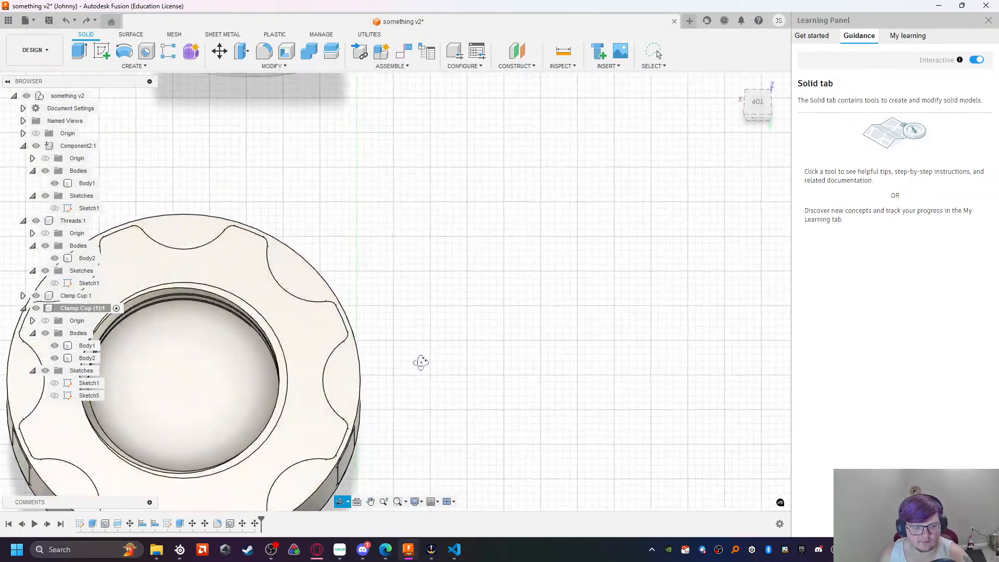
middle_click_drag(197, 350, 312, 299)
left_click(312, 299)
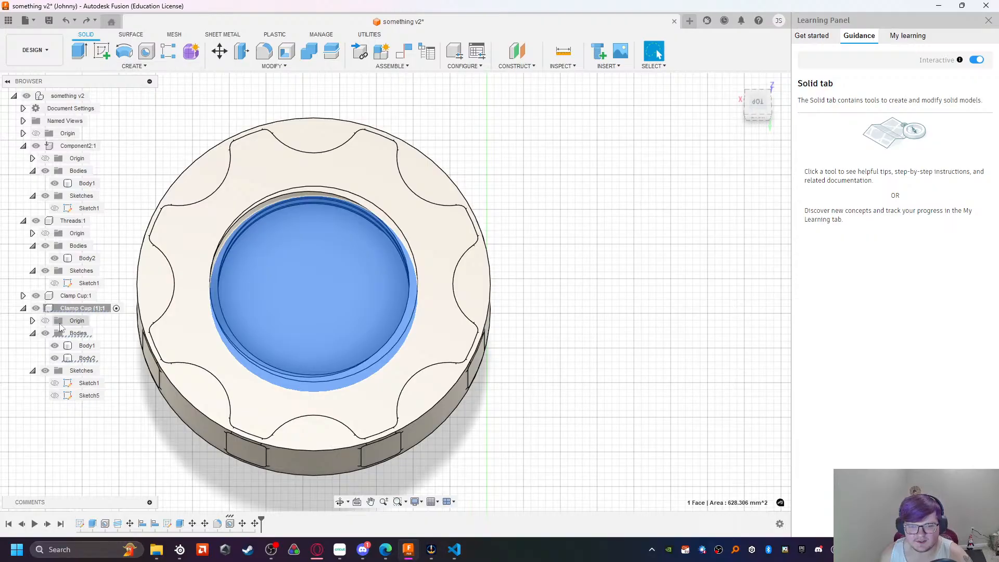
left_click(84, 345)
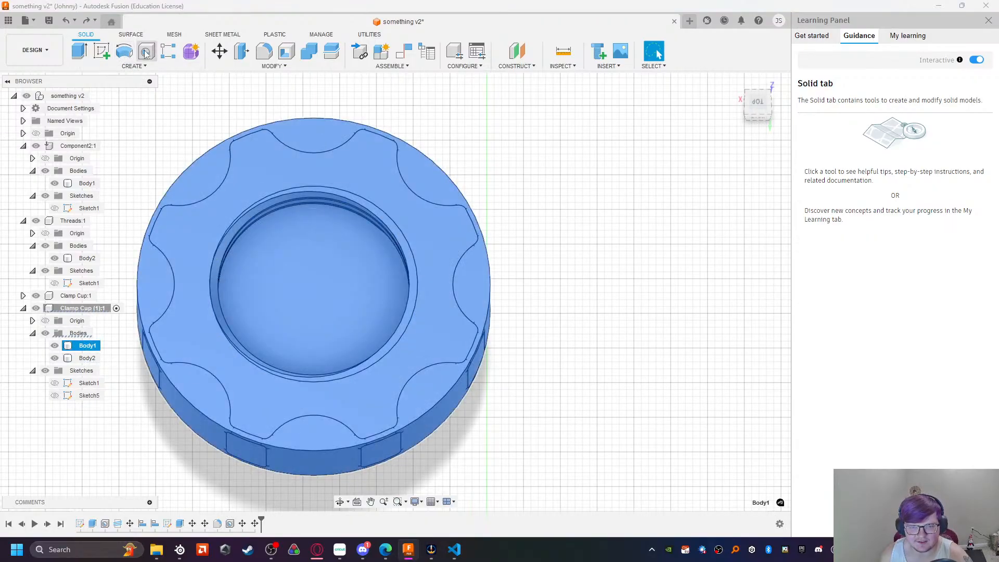
left_click(220, 51)
left_click_drag(170, 448, 539, 423)
middle_click_drag(404, 308, 278, 259)
scroll(278, 259, "down", 5)
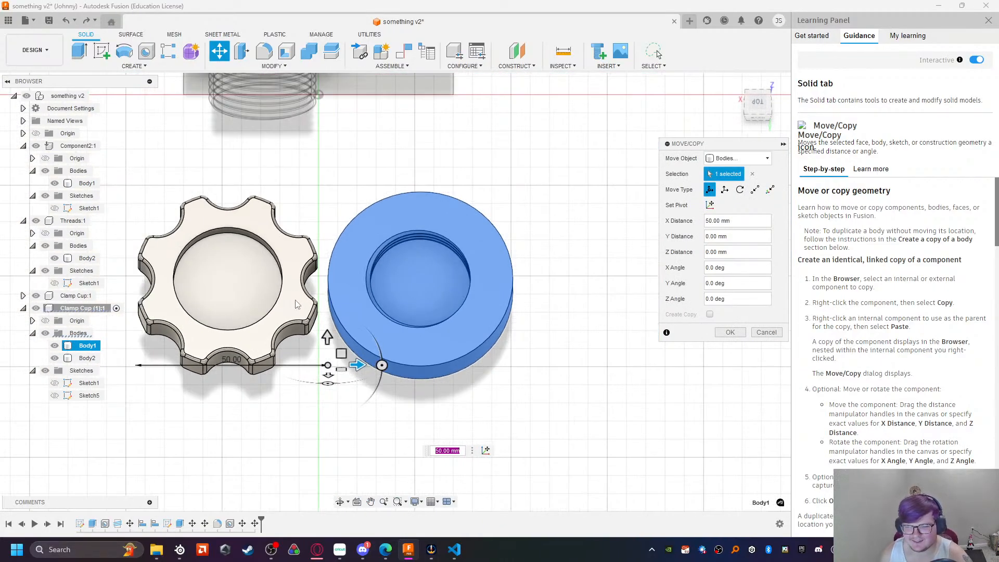
left_click(765, 332)
Step: Review the recorded thread, screw and knob dimensions in the Visual Studio Code notes, and return to Fusion
scroll(323, 222, "down", 6)
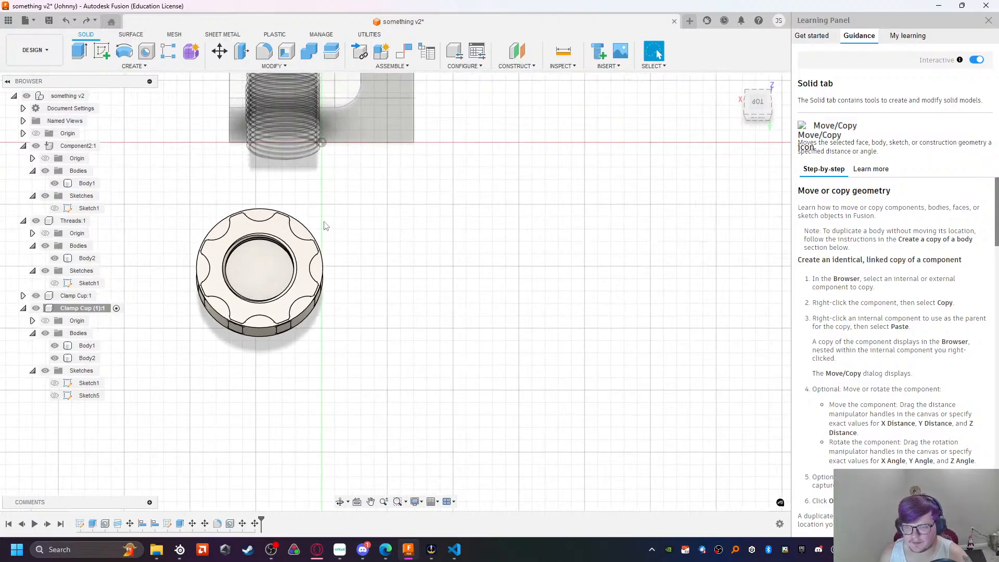
scroll(266, 132, "up", 5)
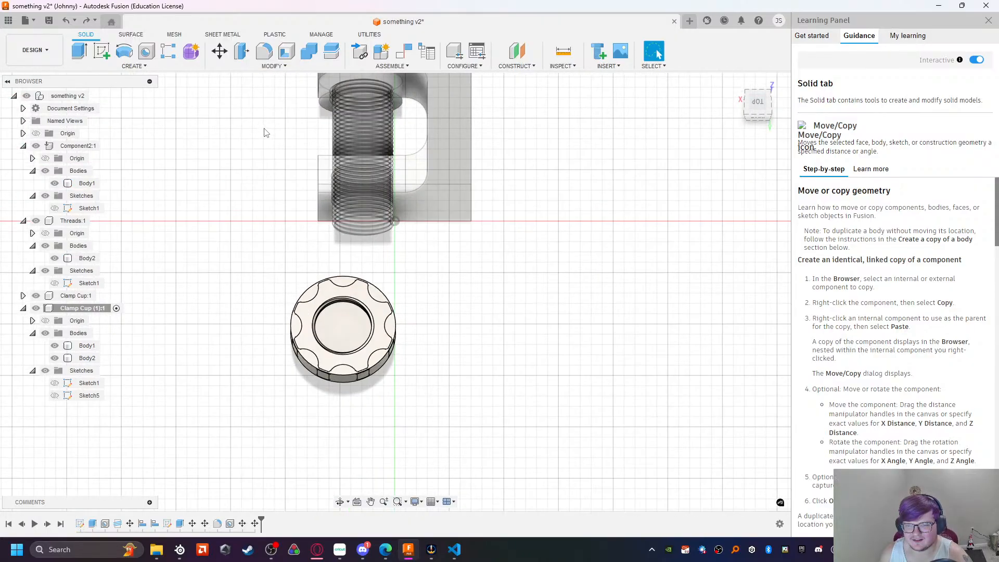
left_click(345, 212)
left_click(348, 472)
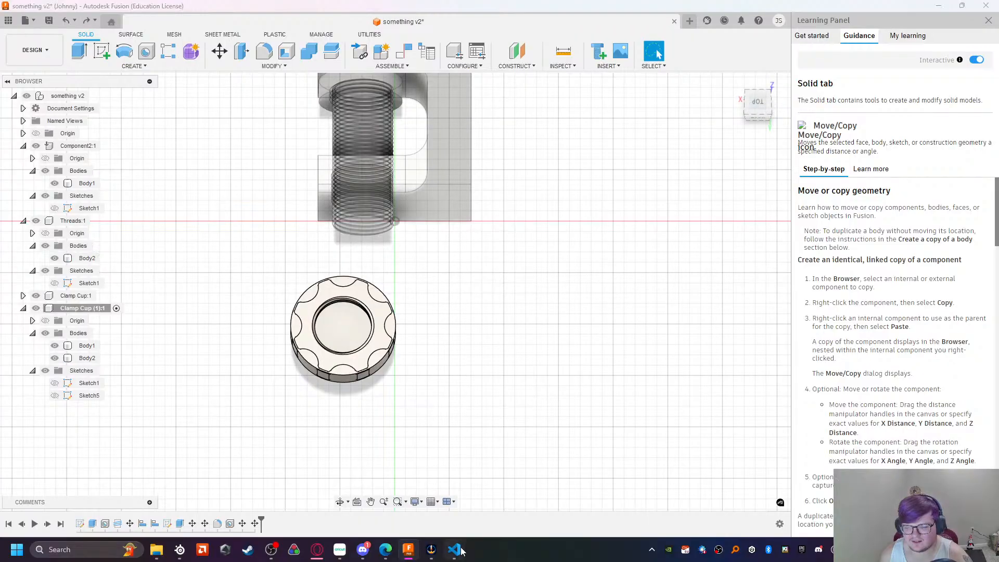
left_click(460, 549)
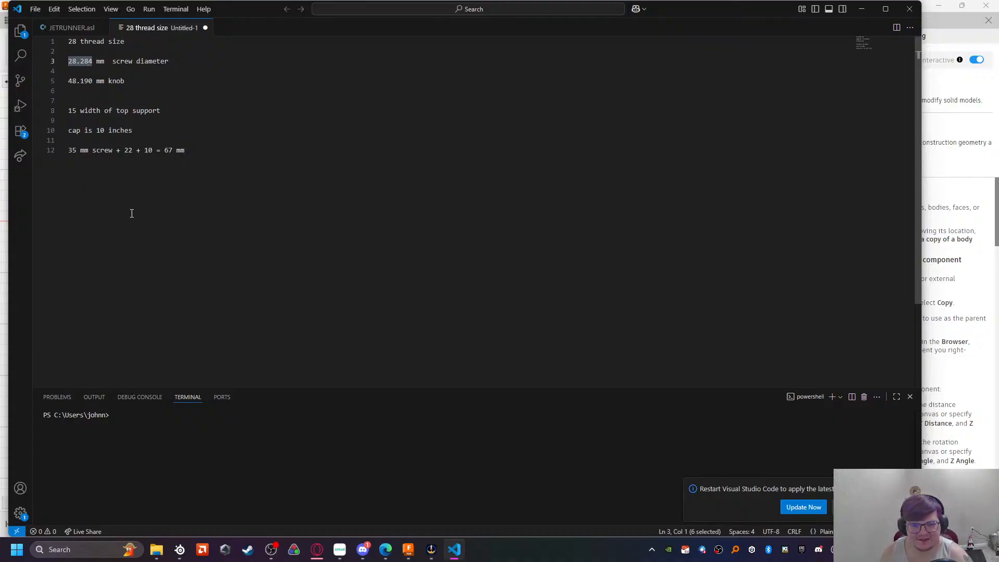
key("alt+Tab")
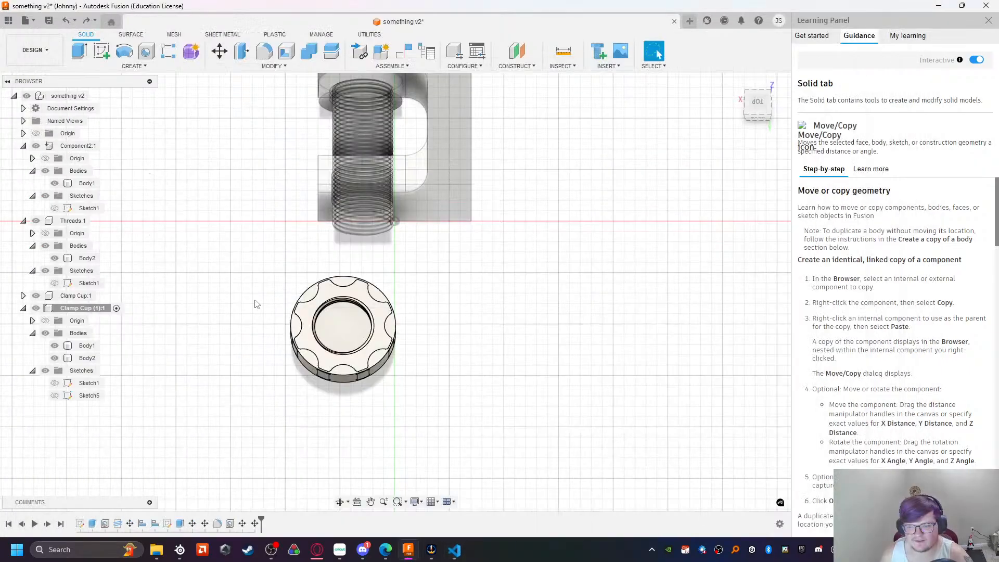
Step: Undo the threaded cup body's moves and the hole in the scalloped knob
scroll(365, 383, "down", 3)
key("ctrl+z")
key("ctrl+z")
key("ctrl+z")
key("ctrl+z")
key("ctrl+z")
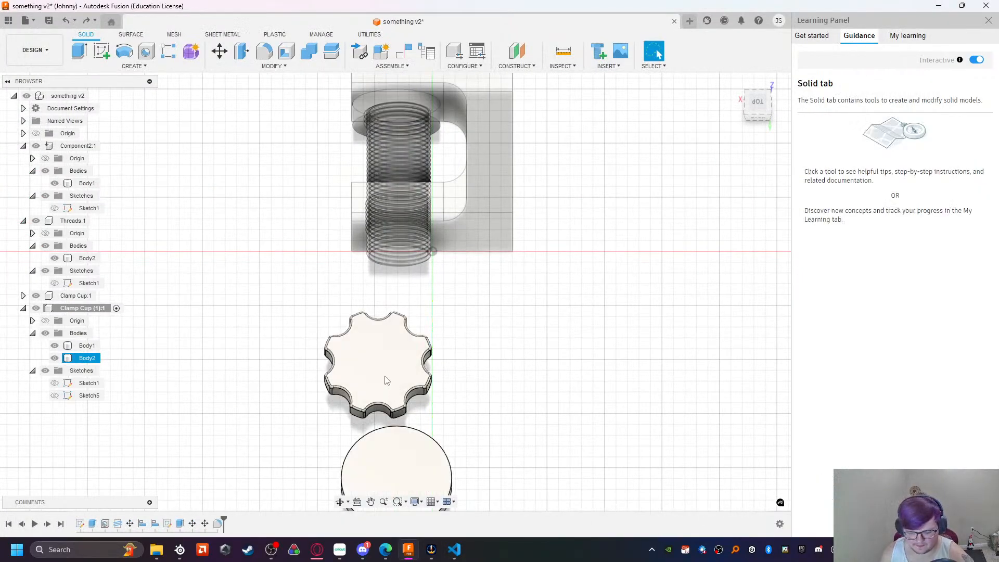
key("ctrl+z")
Step: Make Clamp Cup (1) the active component
left_click(89, 359)
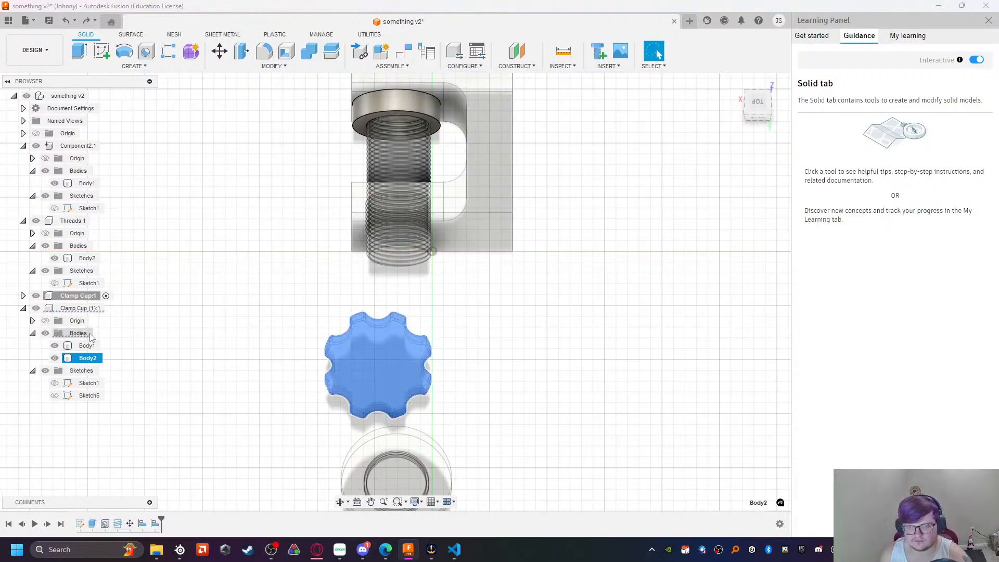
left_click(102, 308)
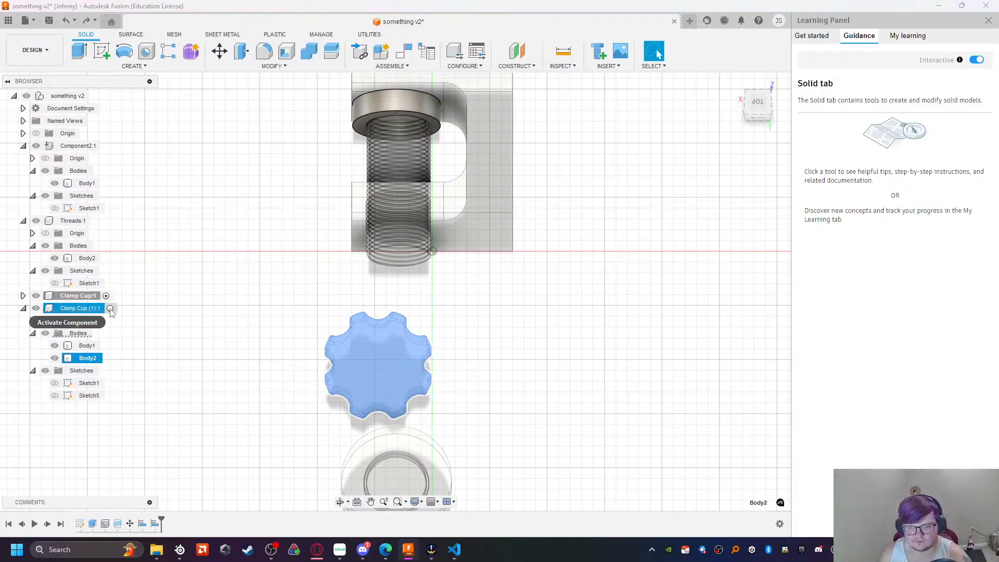
left_click(111, 309)
Step: Cut a countersunk hole 28.284 mm in diameter and 5 mm deep in the middle of the scalloped knob's top face
scroll(366, 386, "up", 5)
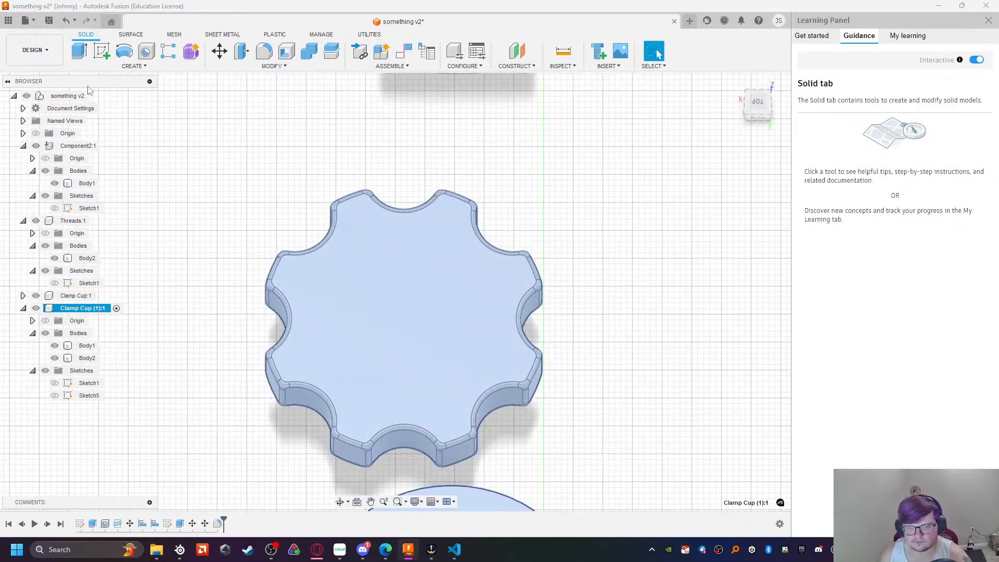
left_click(146, 50)
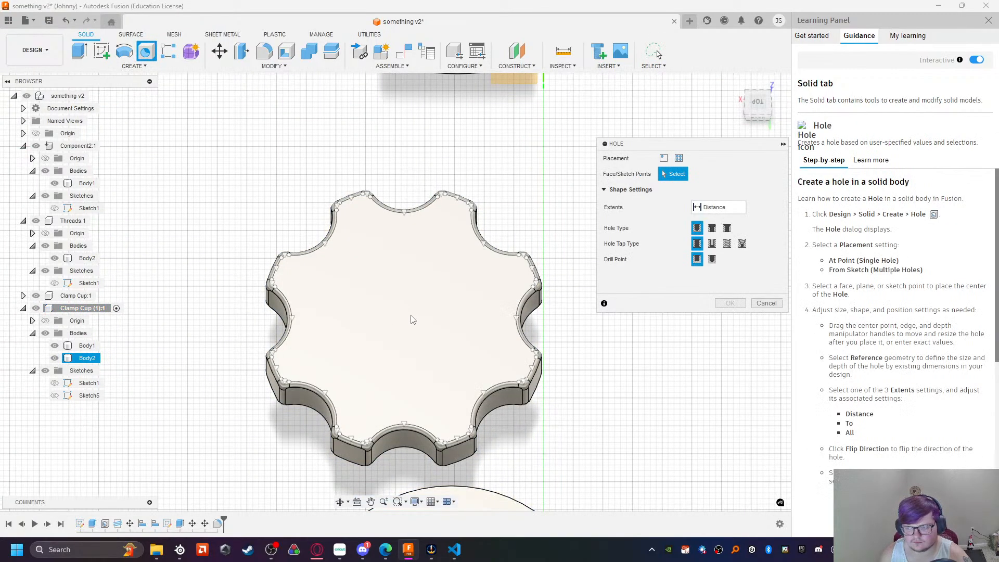
left_click(410, 317)
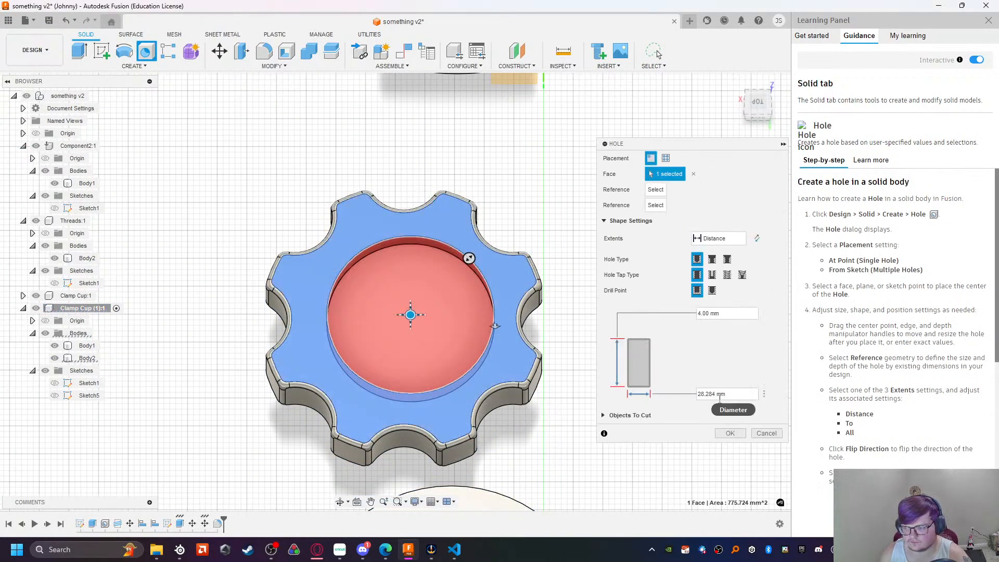
left_click_drag(730, 396, 688, 372)
left_click_drag(731, 314, 672, 317)
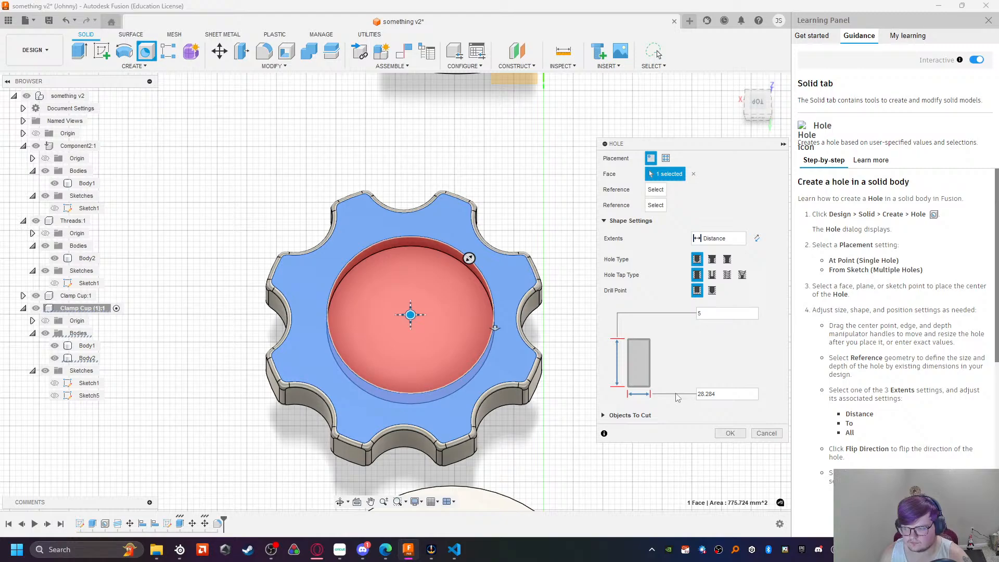
left_click(727, 258)
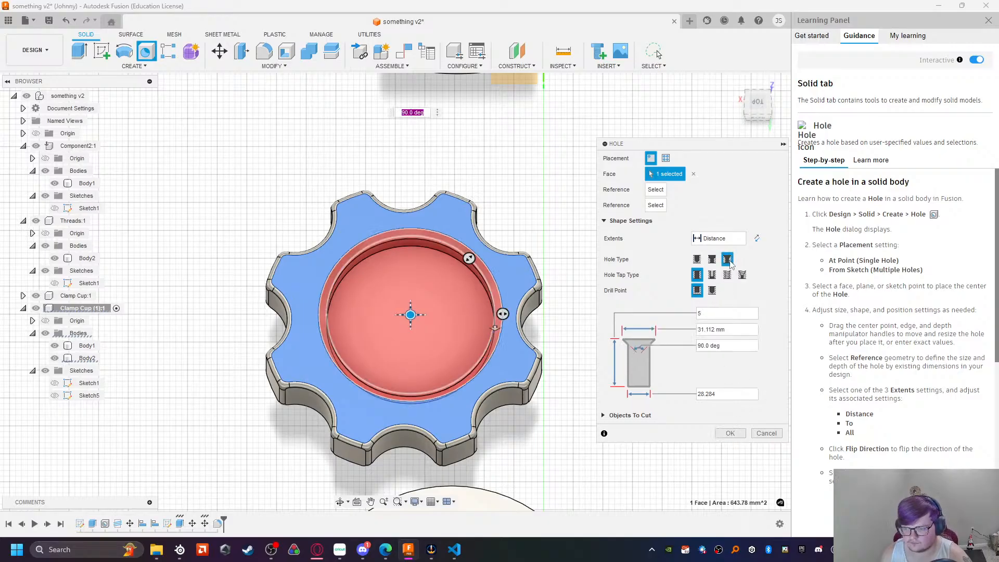
left_click(730, 433)
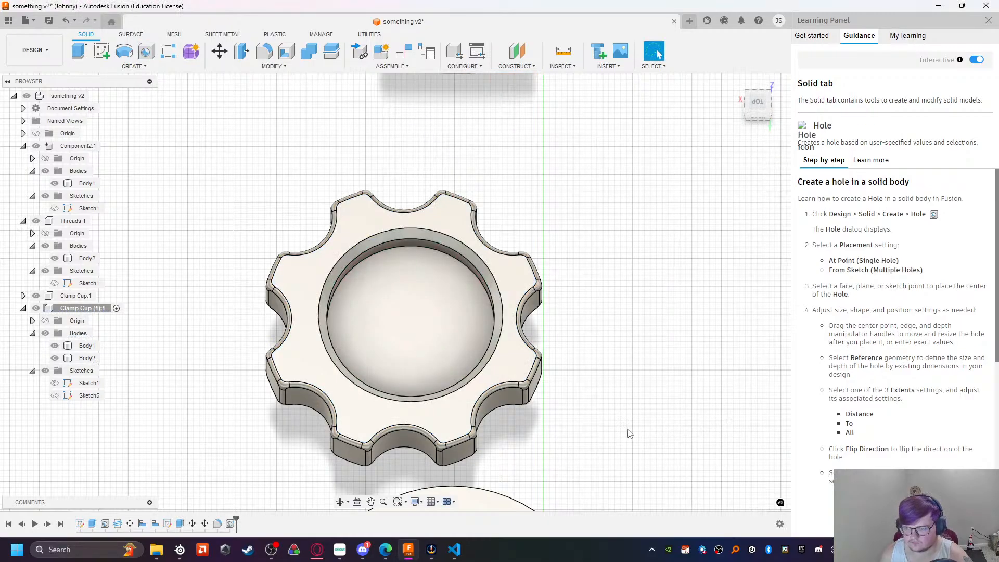
mouse_move(558, 437)
middle_mouse_down("shift")
mouse_move(550, 419)
mouse_move(556, 442)
middle_mouse_up("shift")
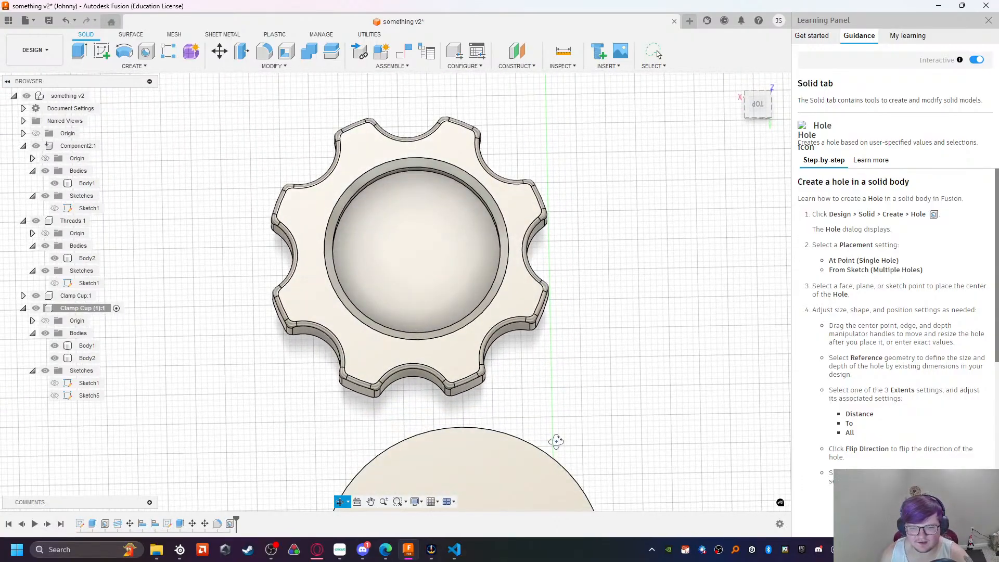
left_click(131, 66)
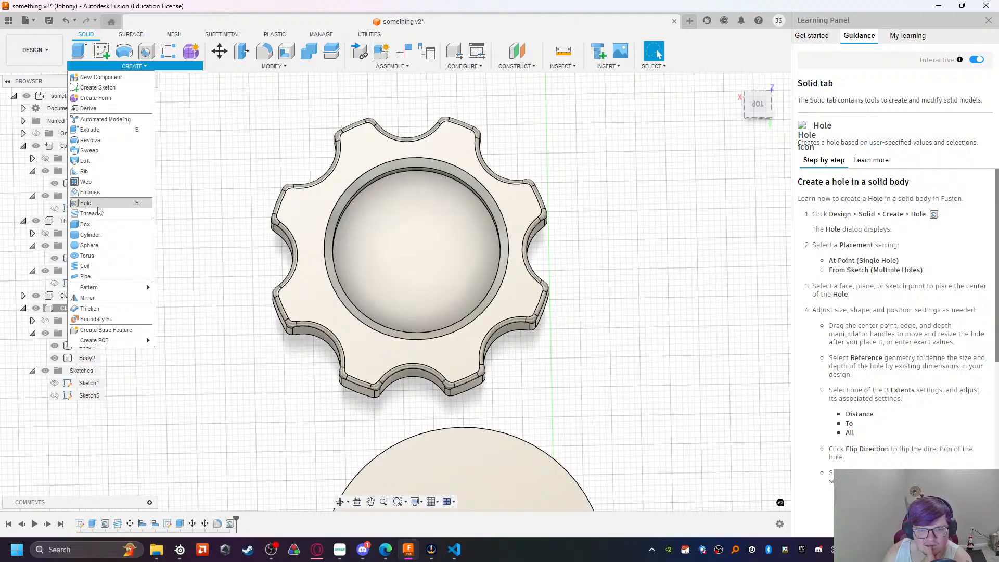
left_click(104, 203)
left_click(467, 188)
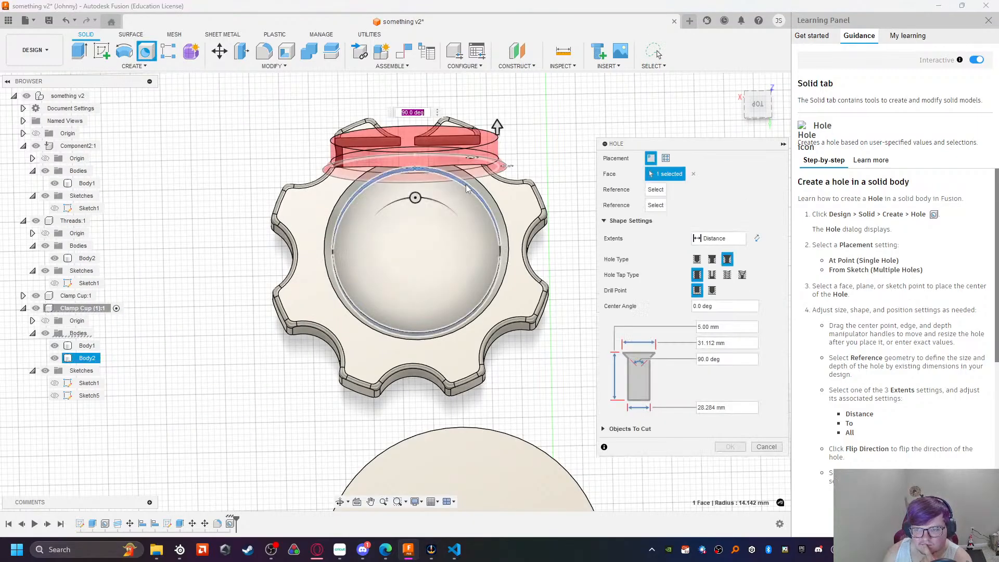
key("Return")
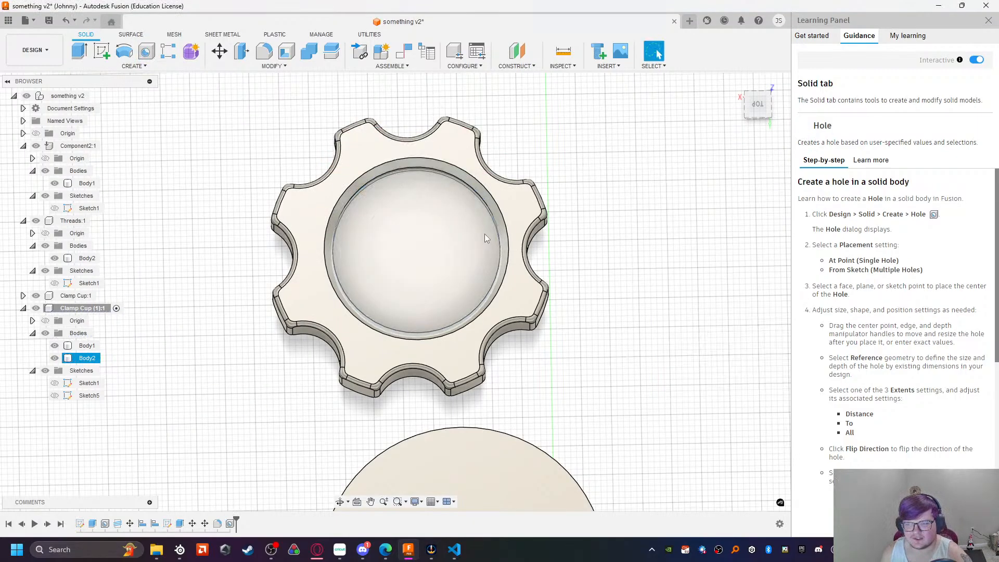
middle_click_drag(566, 331, 586, 293, "shift")
left_click(335, 200)
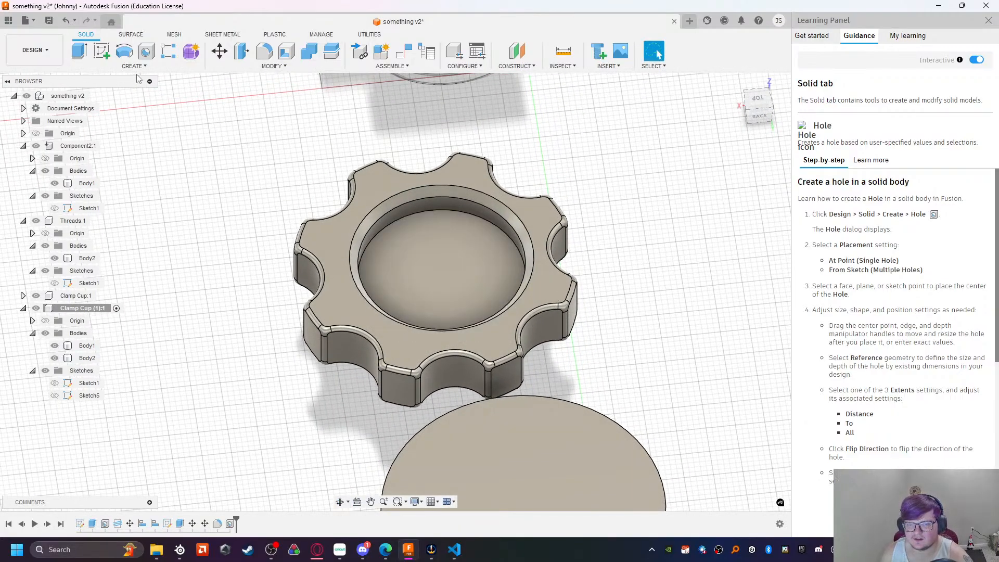
Step: Add a modeled thread to the cylindrical wall of the knob's countersunk hole
left_click(134, 66)
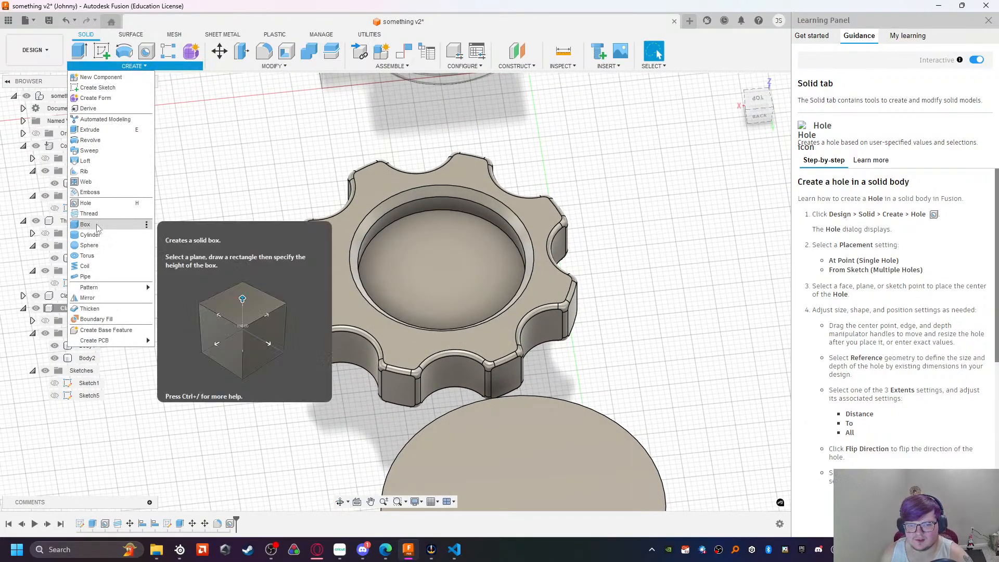
left_click(88, 213)
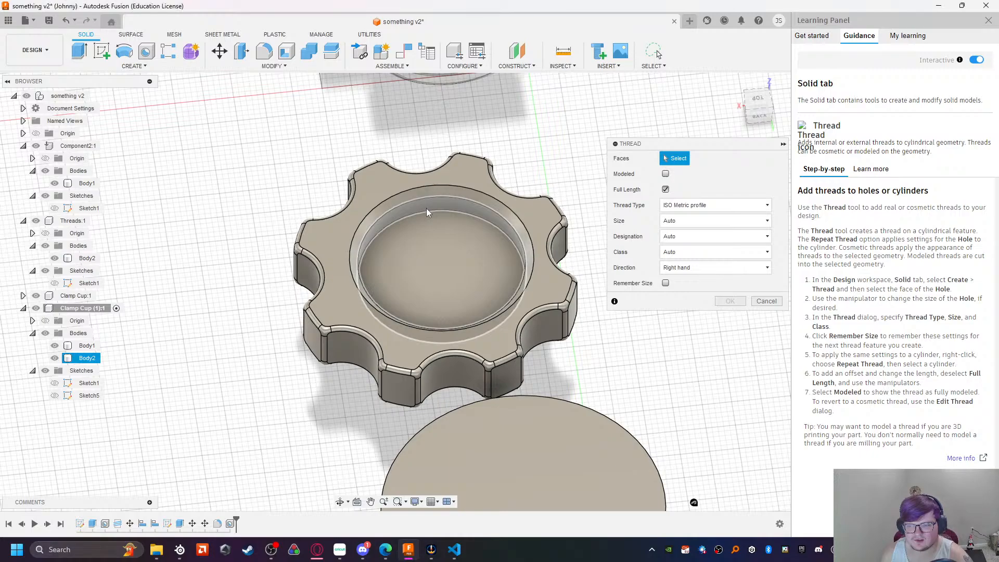
left_click(422, 210)
left_click(666, 173)
left_click(729, 301)
middle_click_drag(722, 300, 574, 335, "shift")
Step: Undo the modeled thread and the countersunk hole in the knob
key("ctrl+z")
key("ctrl+z")
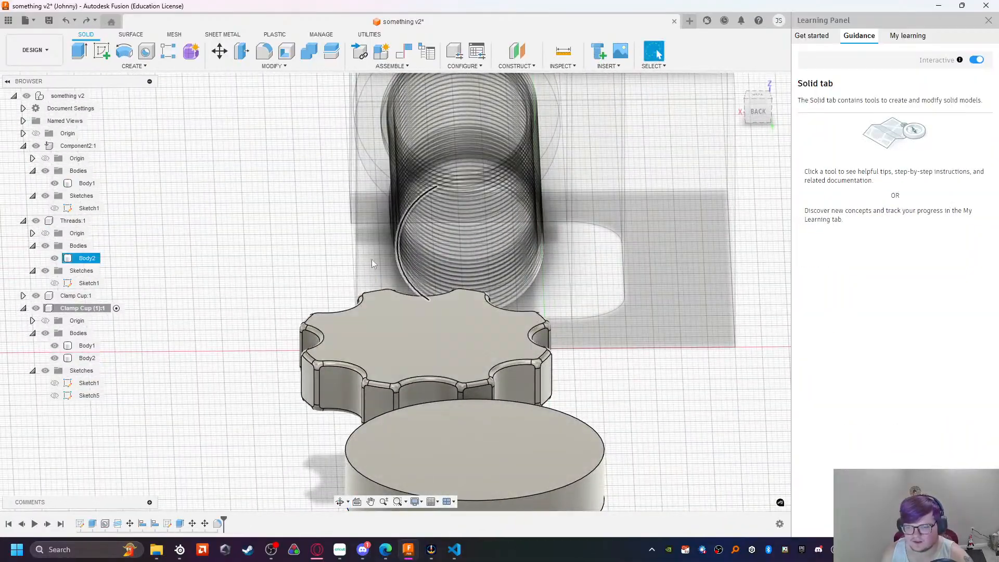
Step: Start a new countersunk hole on the knob's top face and shift its position towards the middle of the face
key("h")
left_click(443, 342)
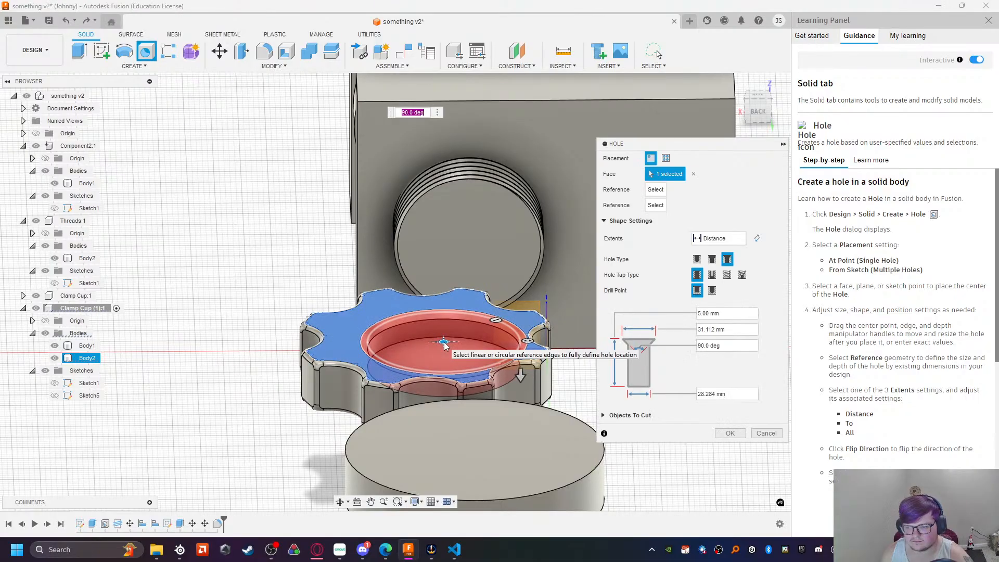
left_click_drag(443, 342, 426, 336)
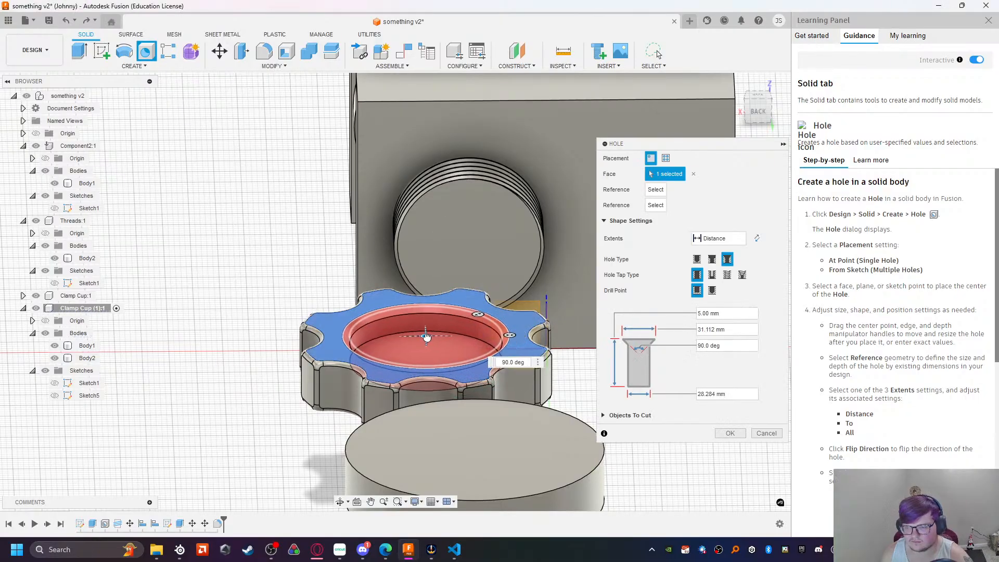
middle_click_drag(556, 299, 560, 391, "shift")
Step: Set the hole diameter to 28.284 mm and the countersink diameter to 30 mm
left_click(731, 331)
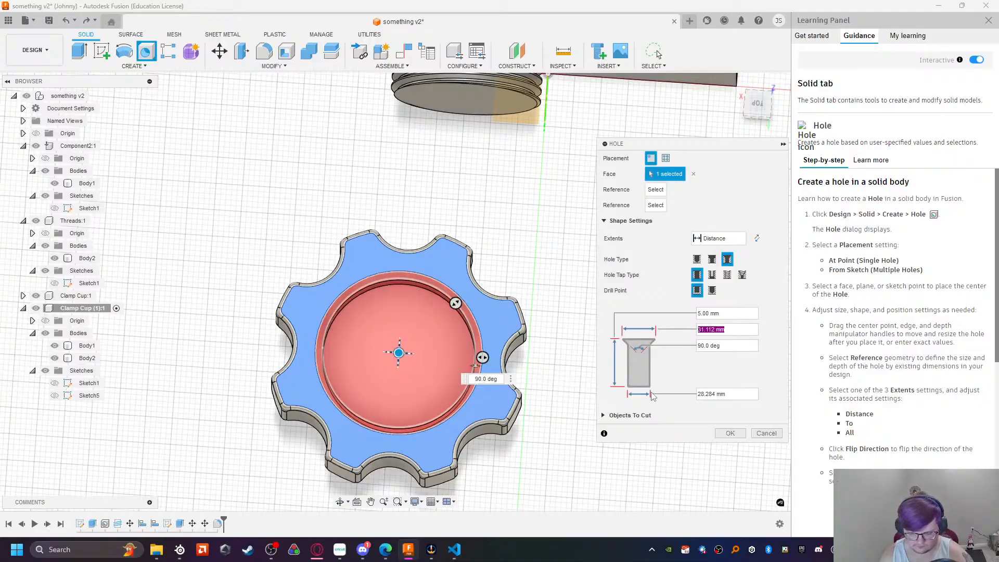
type("5")
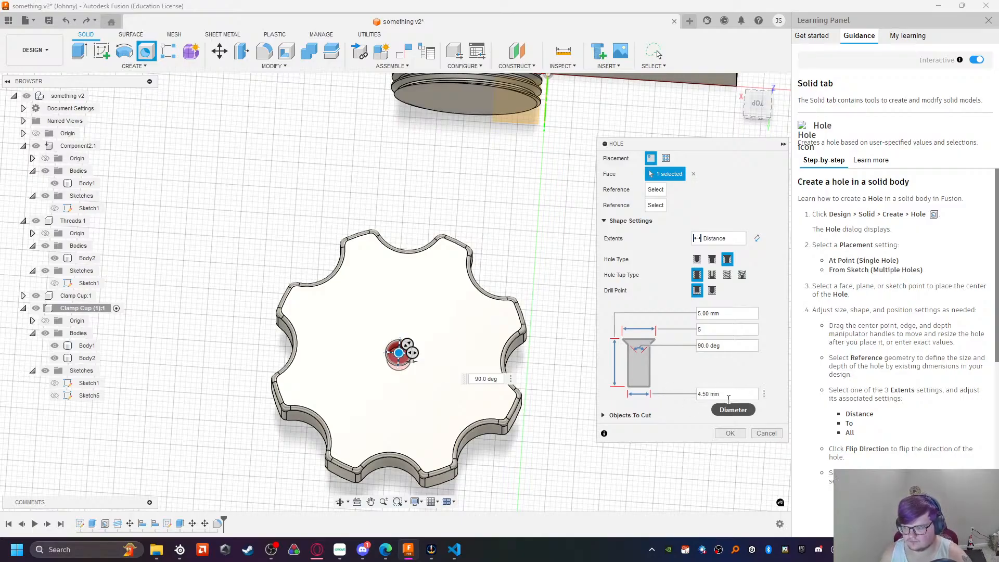
left_click_drag(709, 398, 691, 397)
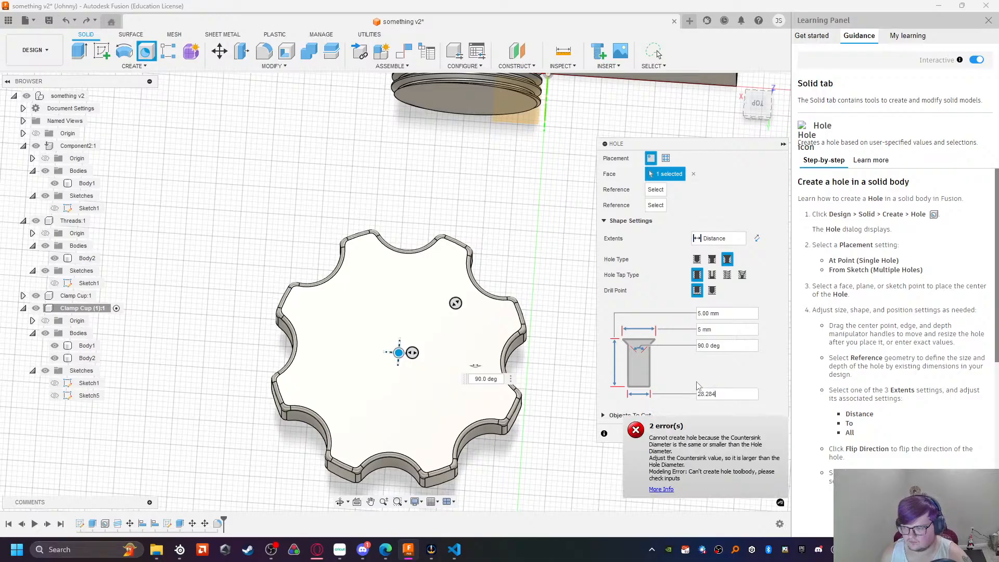
left_click(724, 330)
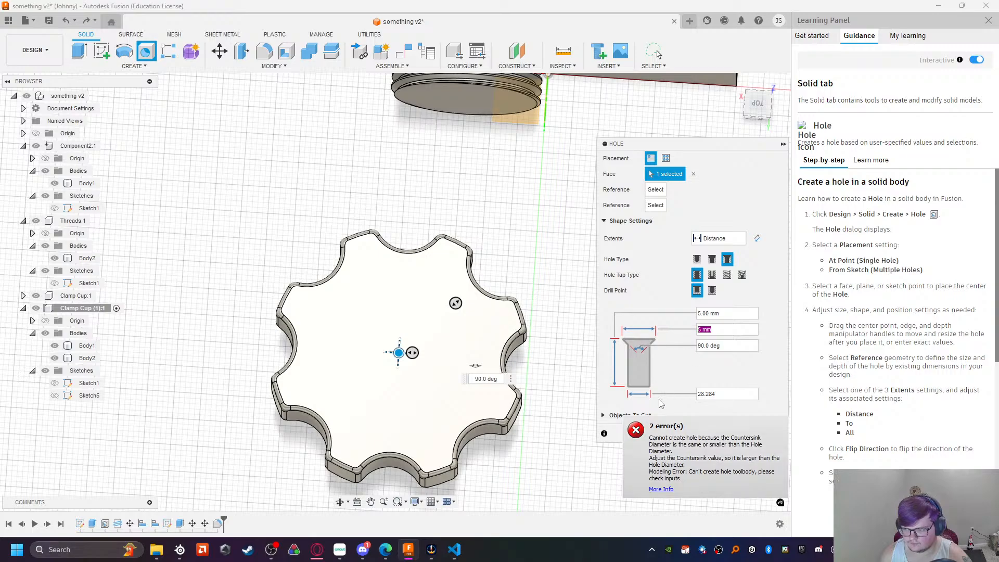
type("154")
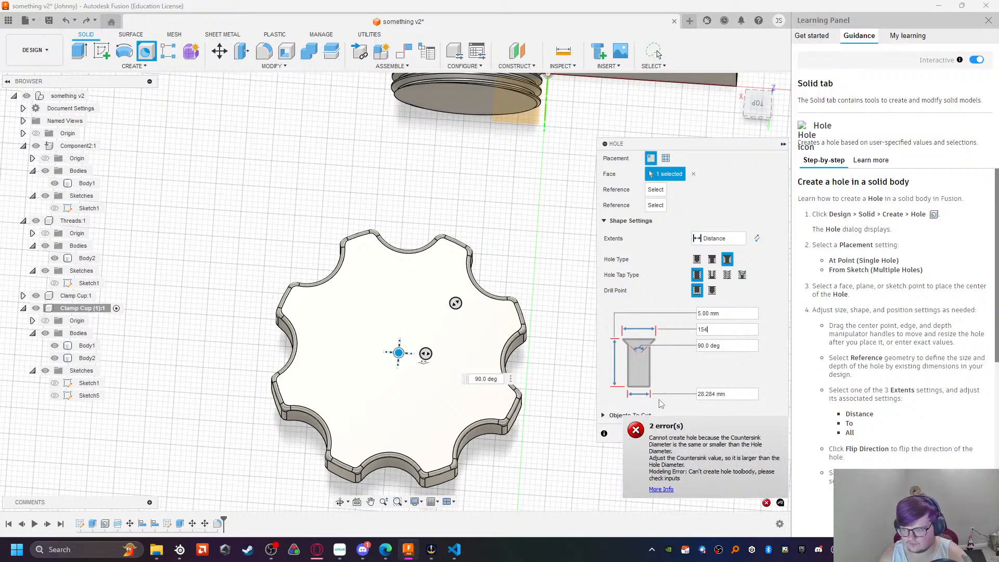
key("BackSpace")
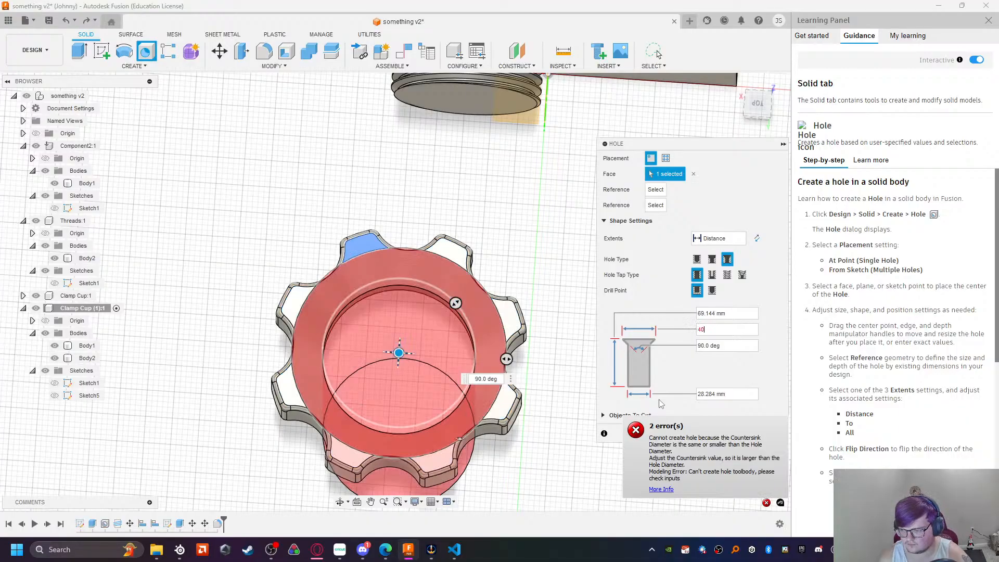
key("BackSpace")
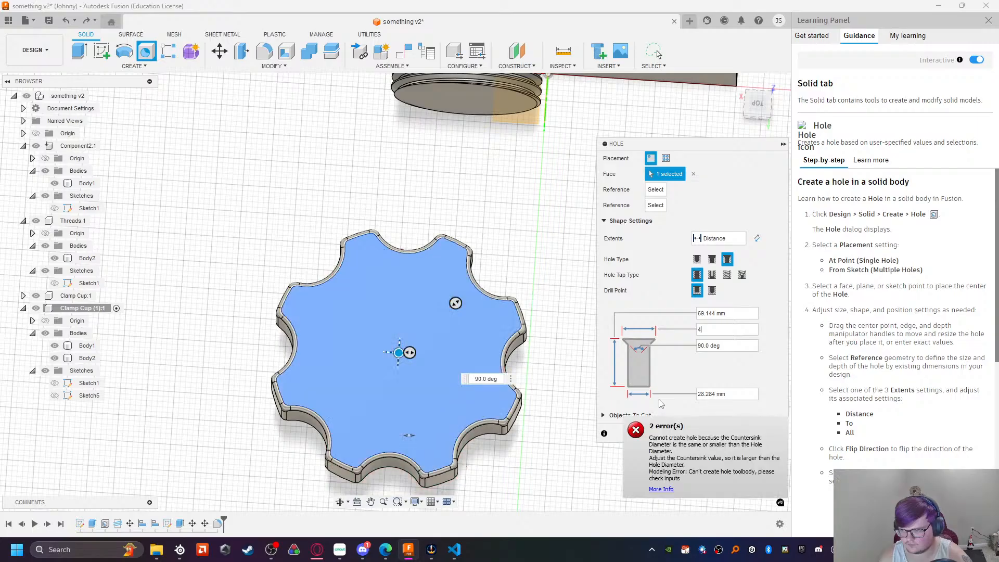
key("BackSpace")
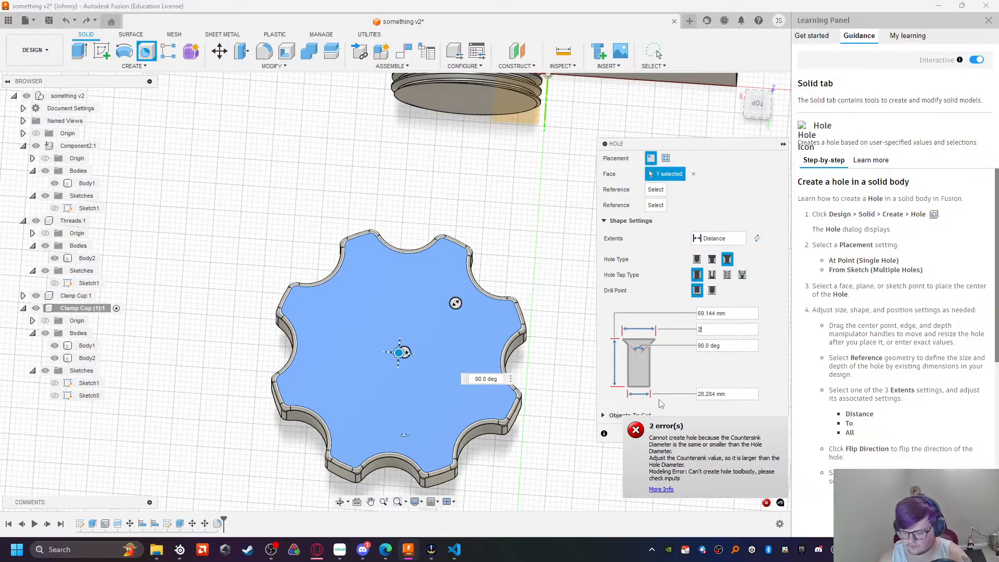
key("BackSpace")
key("BackSpace")
key("BackSpace")
type("3")
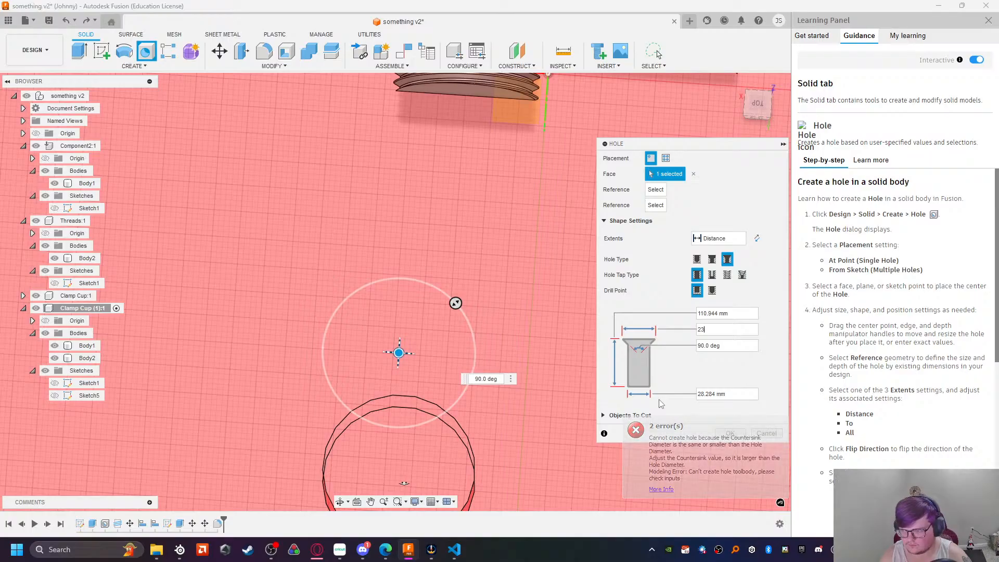
type("0")
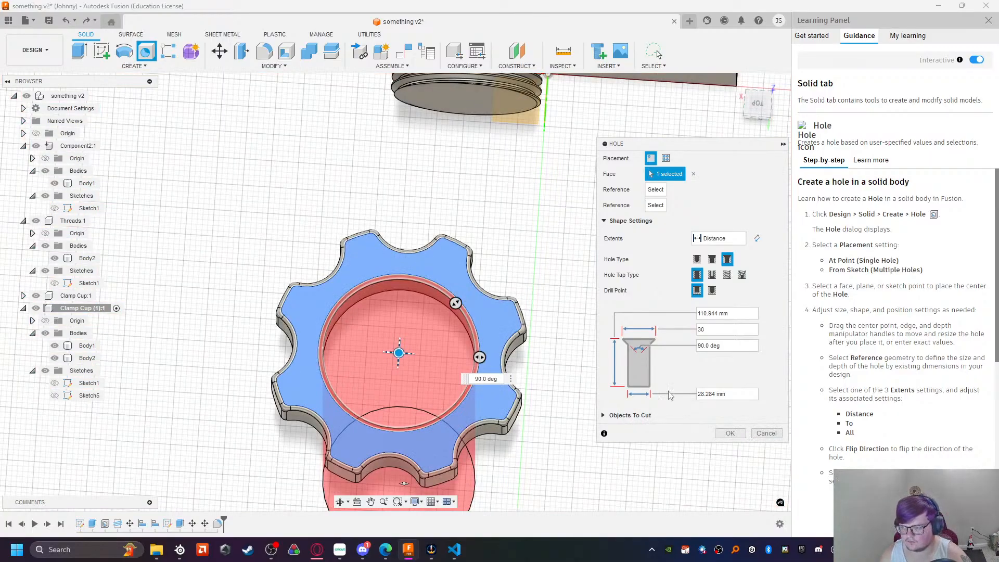
Step: Set the hole depth to 5 mm and create the countersunk hole in the knob
left_click(728, 312)
type("5")
middle_click_drag(427, 291, 349, 181, "shift")
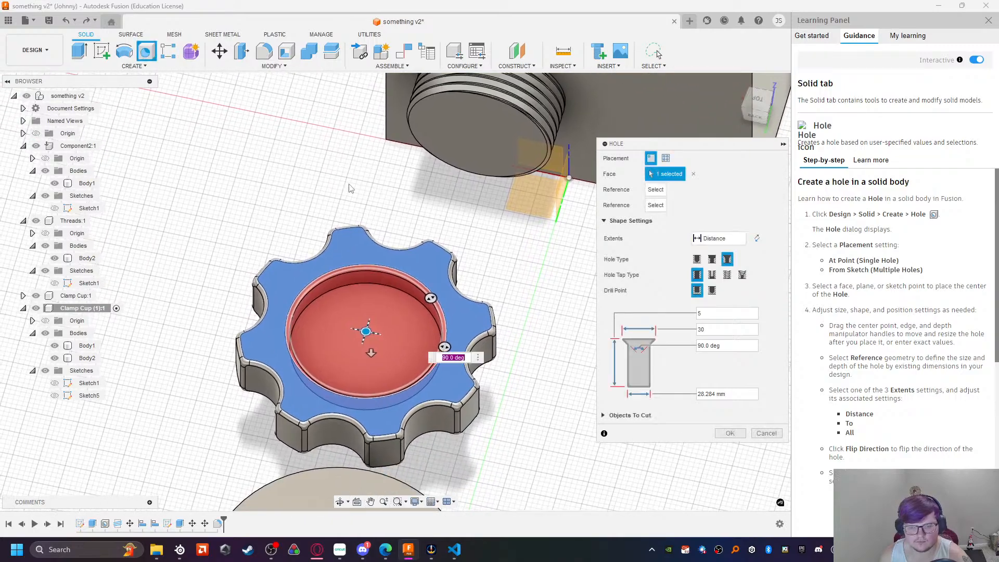
middle_click_drag(391, 364, 510, 408, "shift")
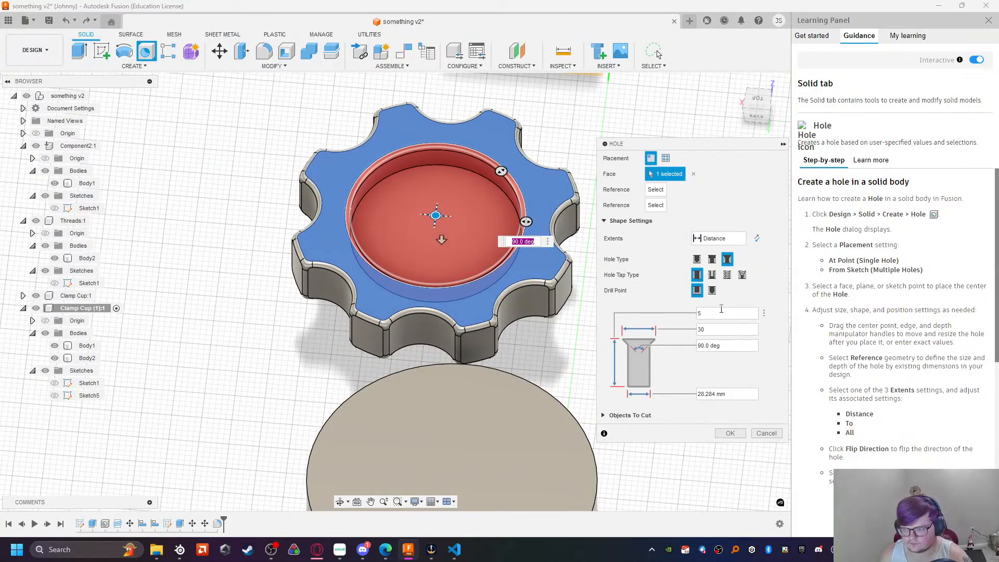
left_click(729, 433)
Step: Add a modeled, full-length ISO Metric M28x2 right-hand thread to the wall of the knob's countersunk hole
left_click(134, 66)
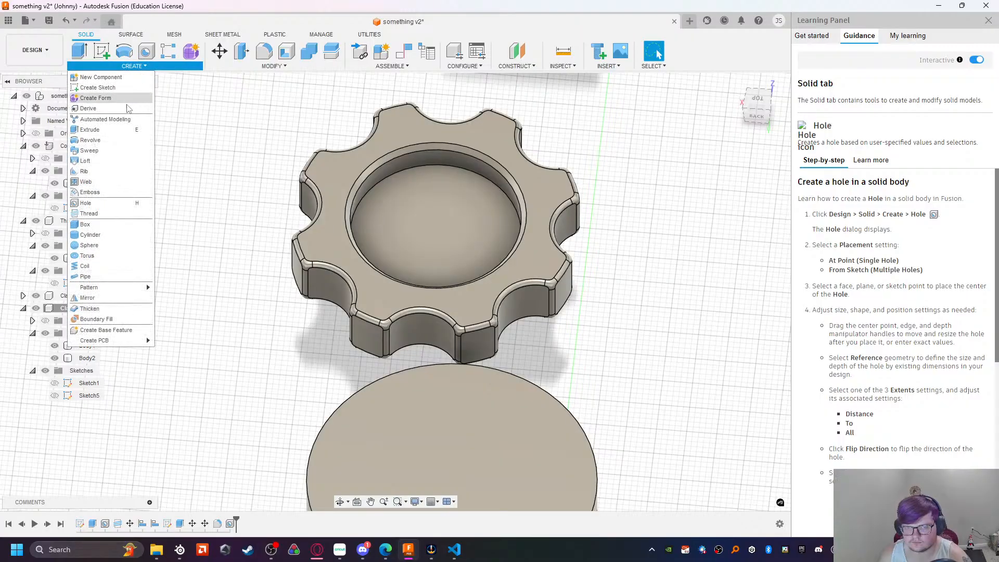
left_click(118, 220)
left_click(435, 159)
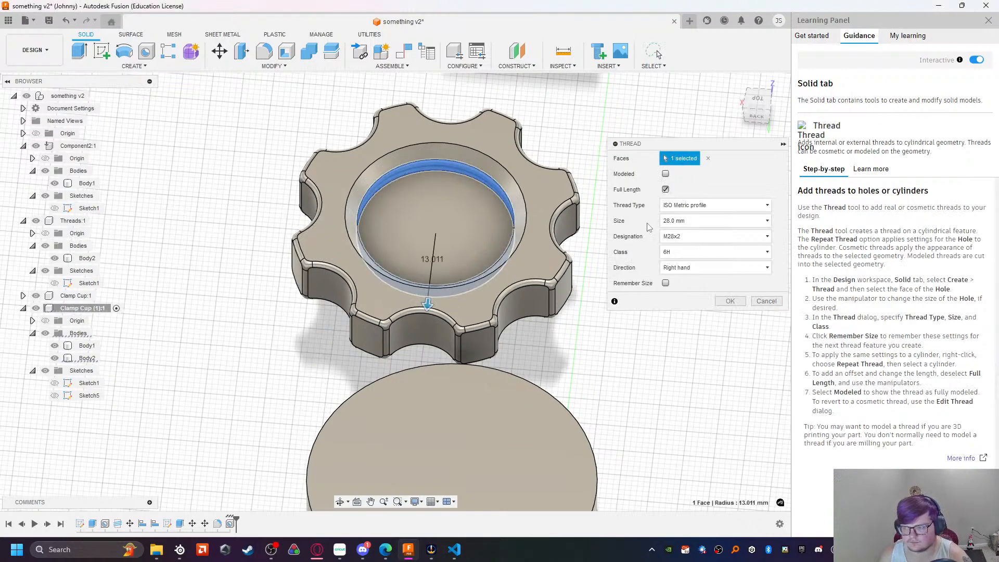
left_click(666, 174)
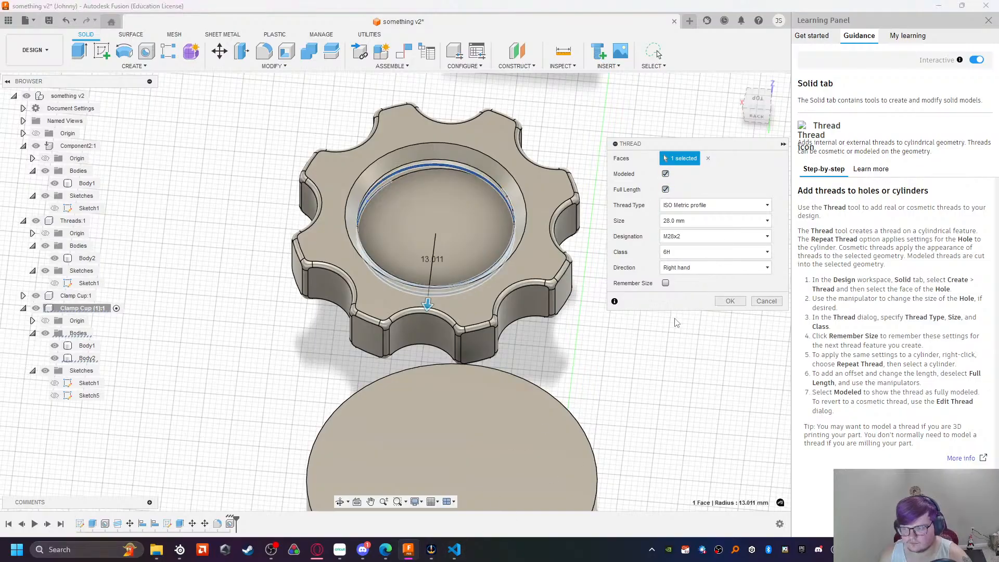
left_click(730, 300)
middle_click_drag(592, 336, 601, 313, "shift")
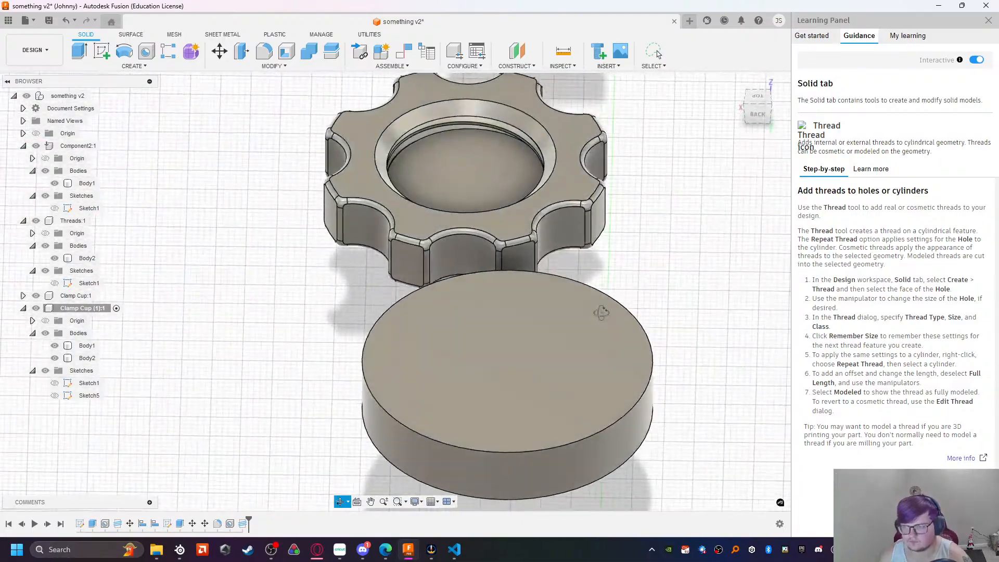
Step: Undo the M28x2 thread and the 30 mm countersunk hole in the knob
left_click(458, 105)
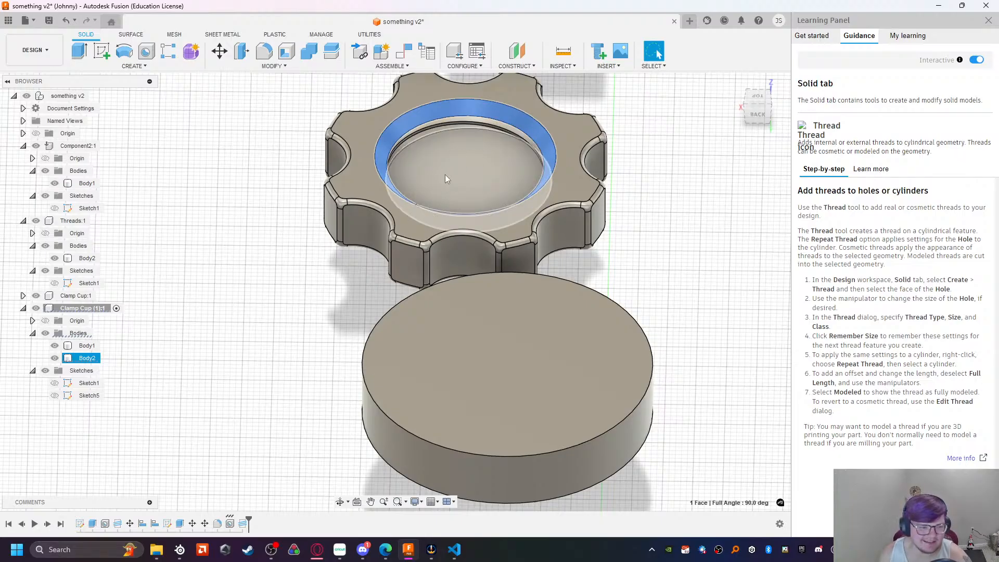
key("ctrl+z")
key("ctrl+z")
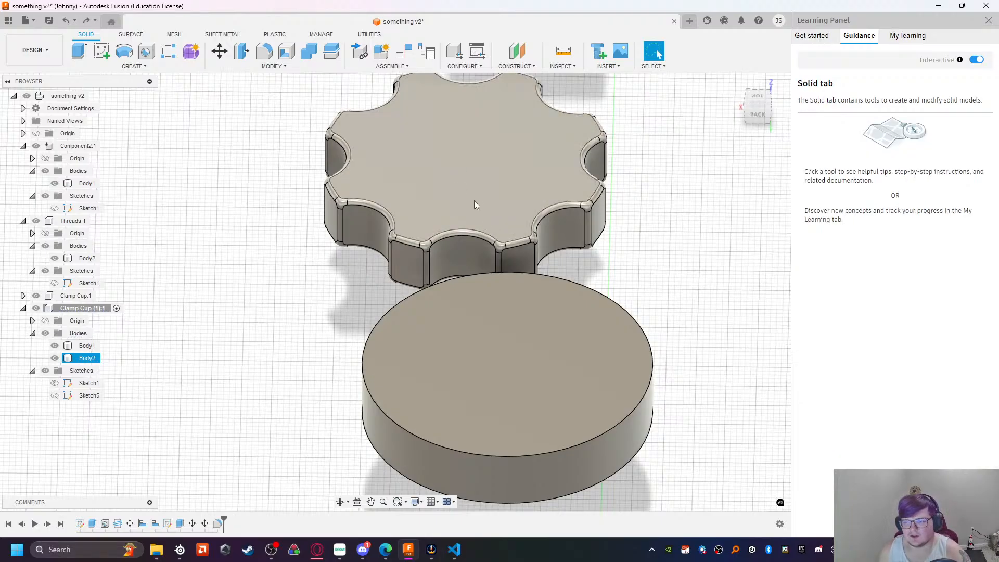
Step: Try to extrude the scalloped knob's top face, and undo the rounding of the knob's edges
left_click(473, 200)
left_click(79, 50)
left_click_drag(475, 192, 473, 172)
key("Return")
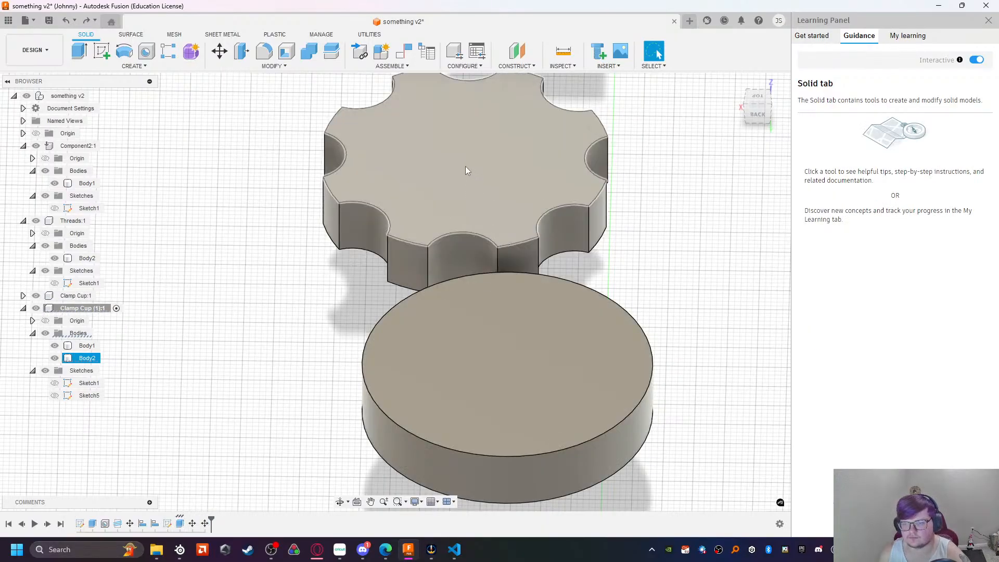
Step: Extrude the scalloped knob's top face upward to thicken it, joining the new material to the body
left_click(465, 167)
key("e")
left_click_drag(463, 158, 464, 148)
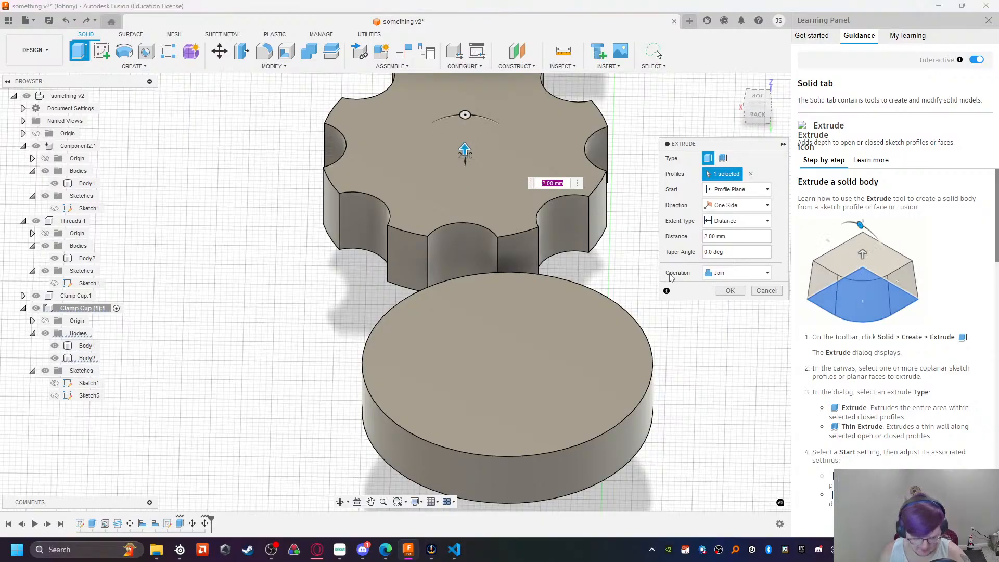
left_click_drag(465, 150, 466, 142)
left_click(729, 290)
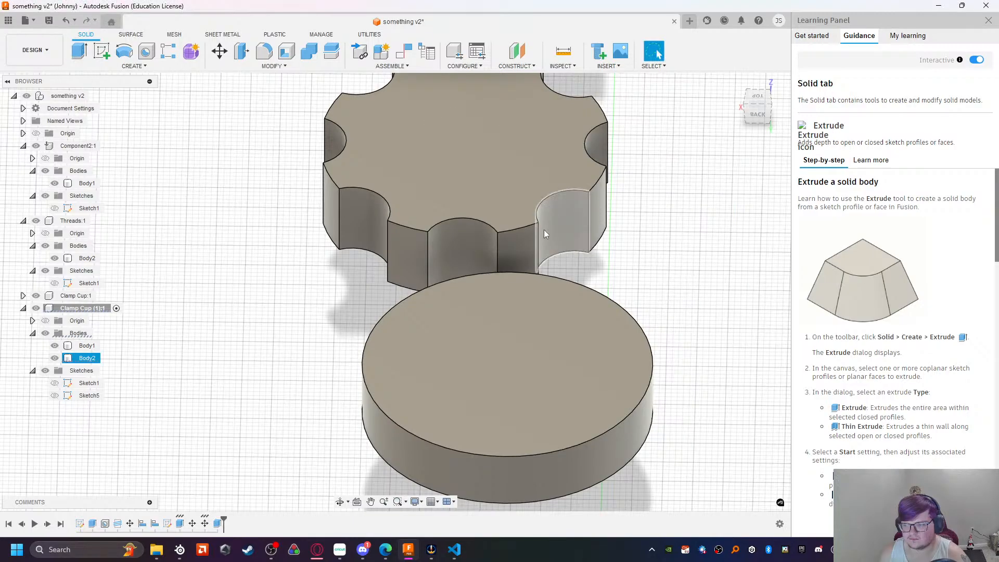
left_click(589, 207)
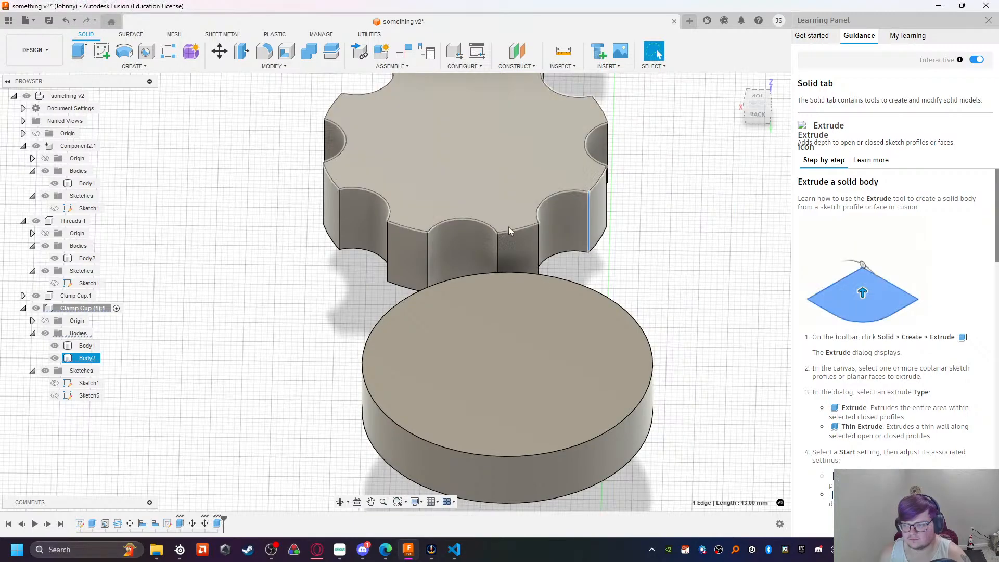
left_click(427, 254, "ctrl")
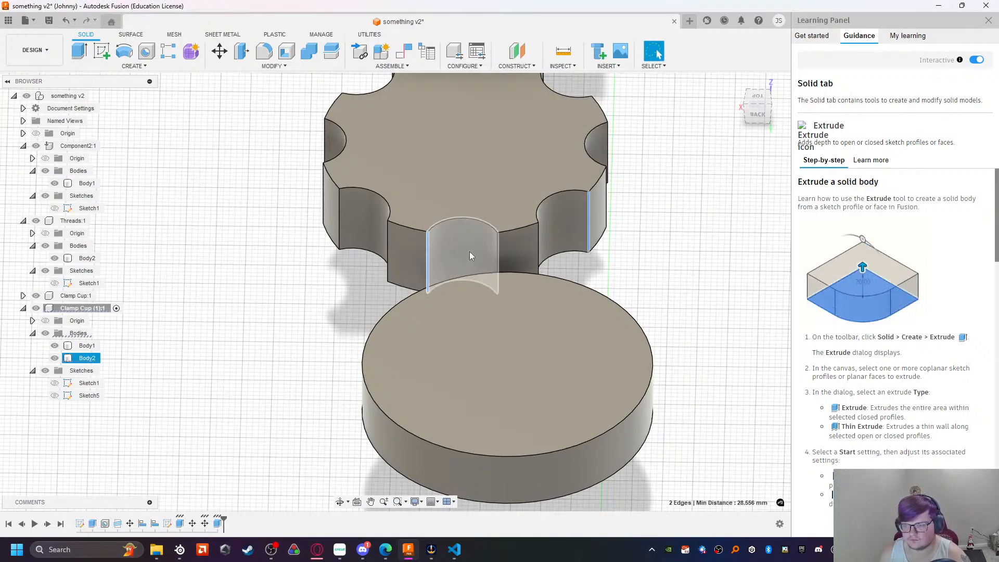
left_click(497, 252, "ctrl")
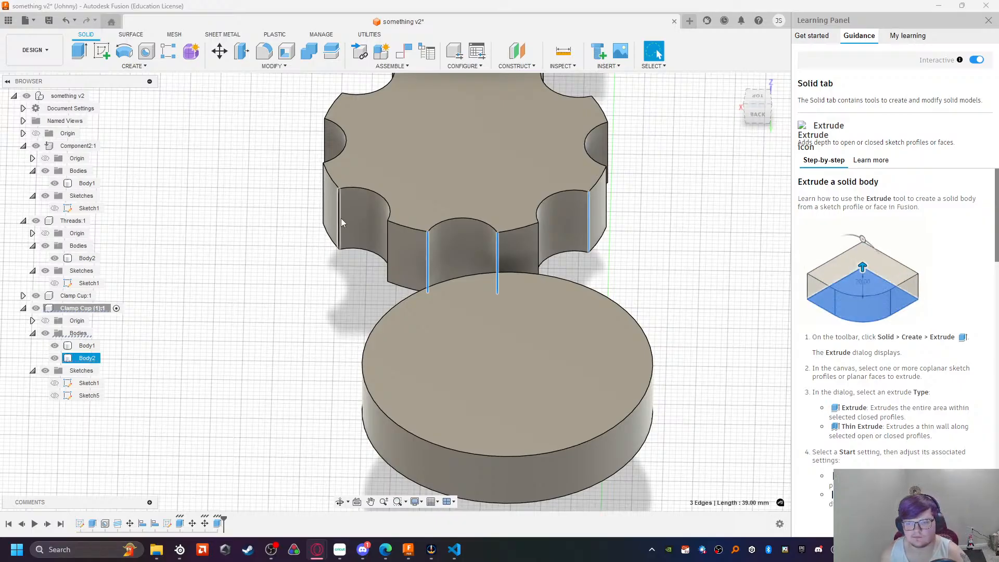
mouse_move(340, 222)
left_mouse_down()
mouse_move(354, 228)
mouse_move(341, 225)
left_mouse_up()
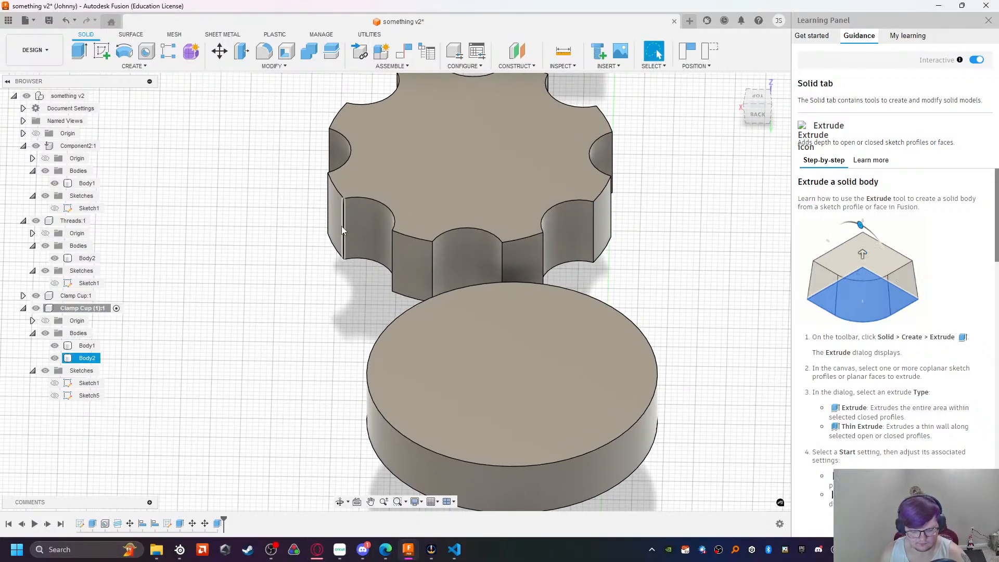
left_click(341, 226)
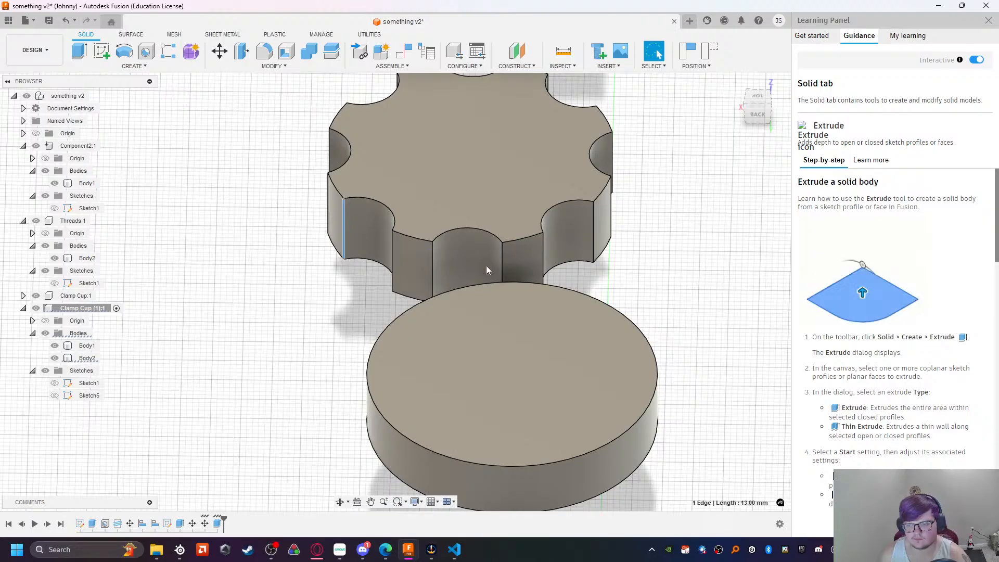
middle_click_drag(357, 239, 382, 246)
left_click(389, 245)
middle_click_drag(430, 271, 439, 271)
left_click(404, 245)
Step: Round the edges of the knob's top and selected side faces with a chord-length fillet of 1 mm
left_click_drag(404, 244, 514, 272)
mouse_move(407, 255)
left_mouse_down()
mouse_move(564, 271)
mouse_move(645, 156)
mouse_move(385, 133)
mouse_move(401, 243)
left_mouse_up()
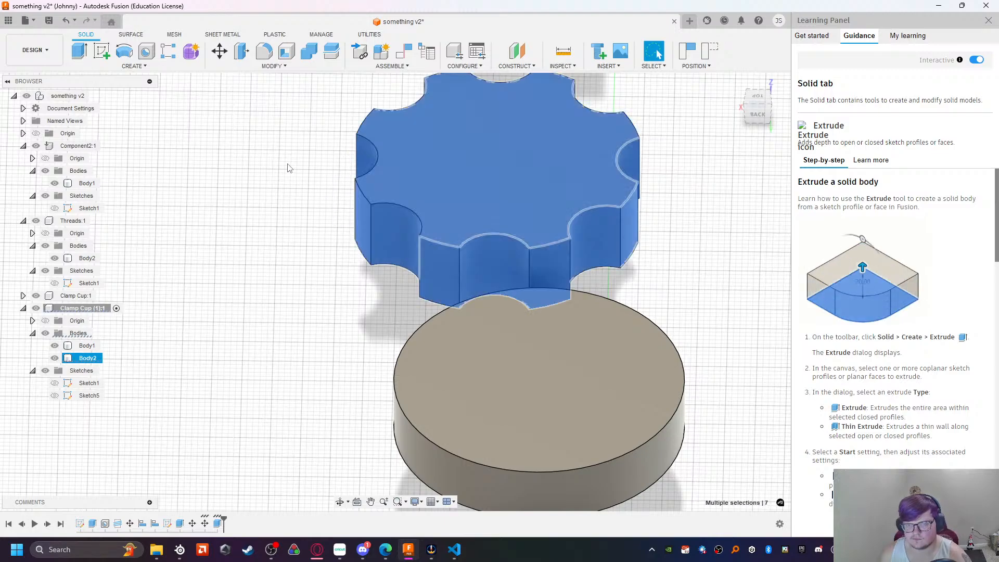
left_click(264, 51)
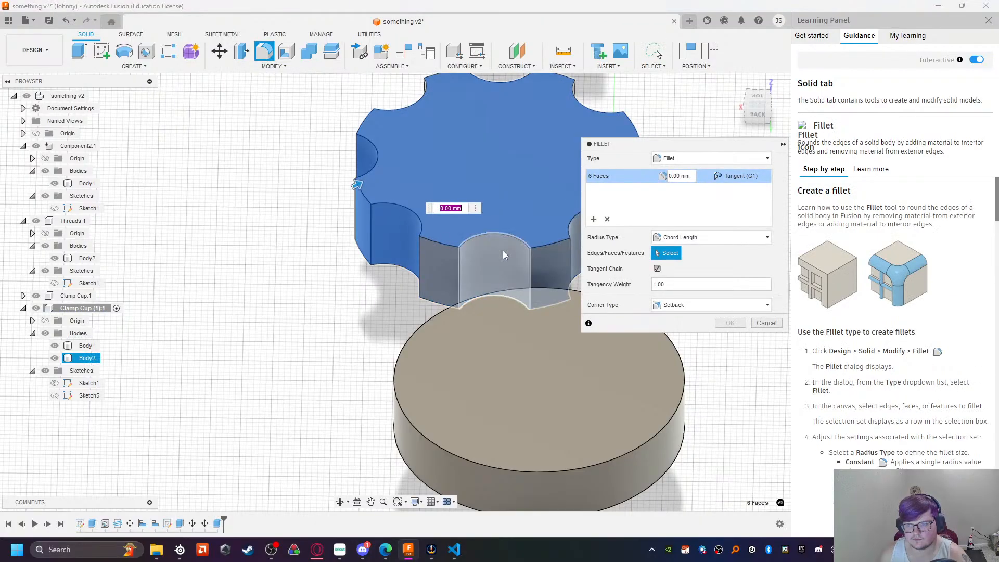
type("1")
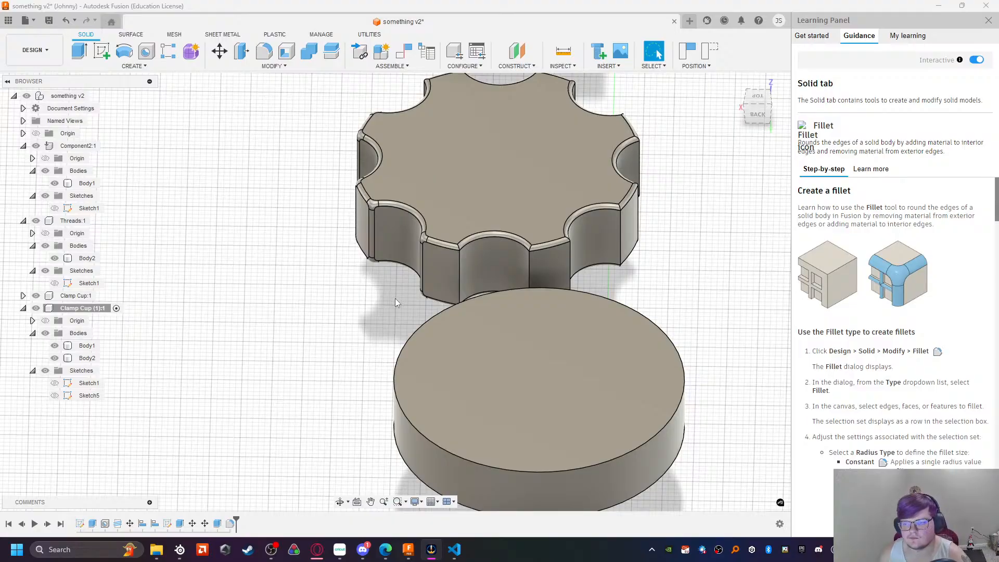
Step: Revert the moved component's position and place a countersunk hole at the centre of the knob's top face with a 5 mm depth
left_click(148, 54)
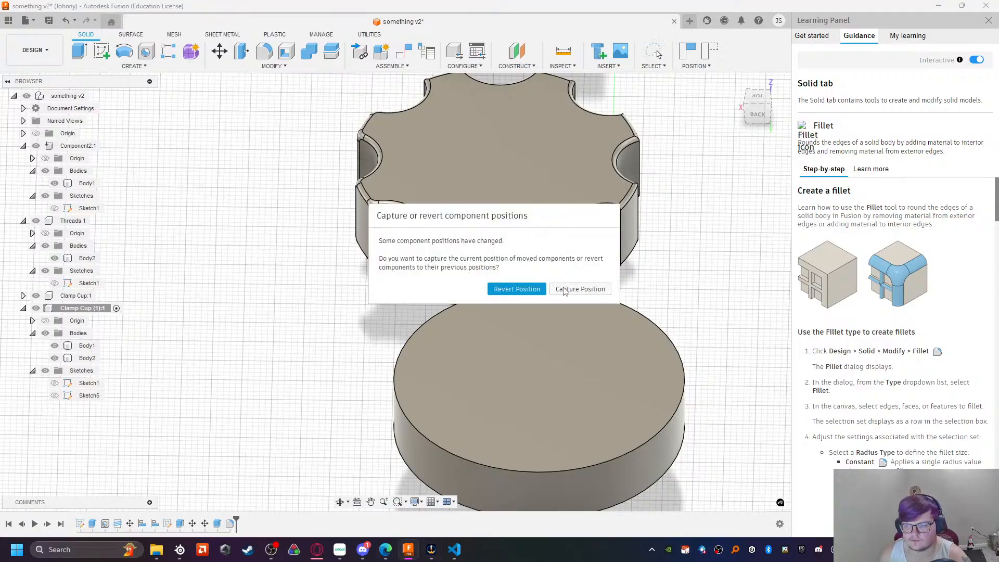
left_click(526, 287)
left_click(472, 149)
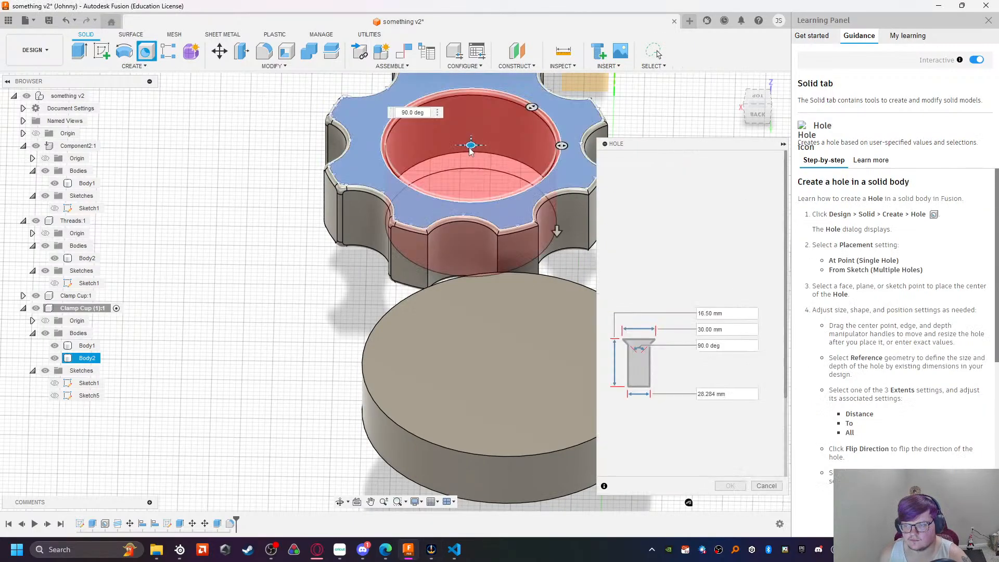
mouse_move(471, 143)
left_mouse_down()
mouse_move(463, 142)
mouse_move(473, 130)
mouse_move(468, 141)
left_mouse_up()
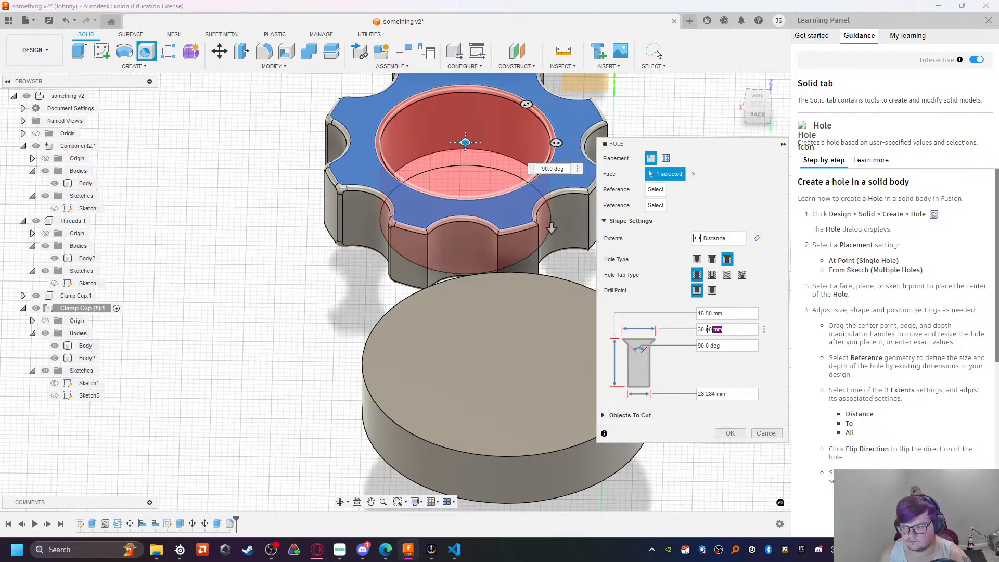
left_click(701, 315)
left_click_drag(723, 314, 674, 314)
type("5")
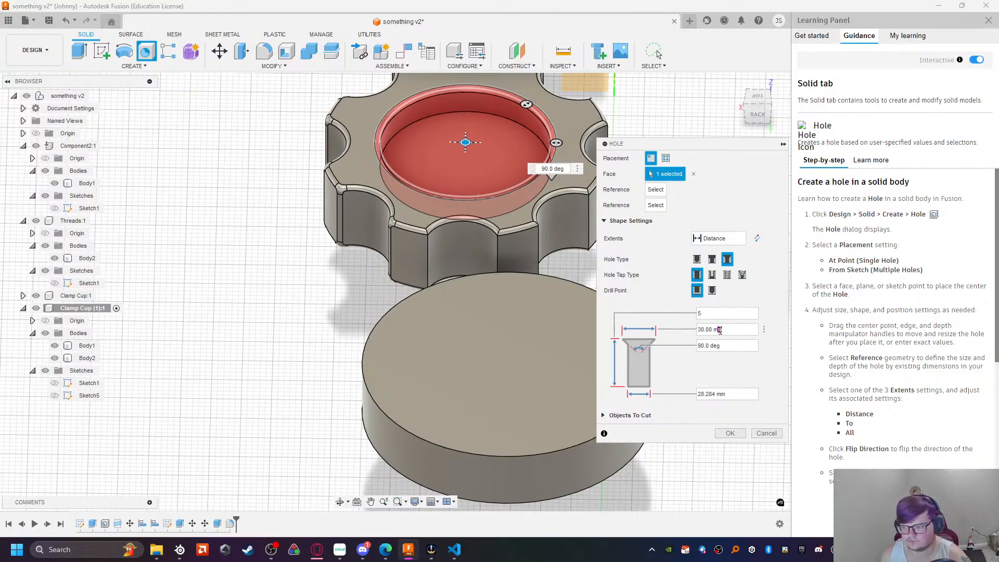
Step: Create the knob's hole with a 30 mm countersink diameter, a 28.284 mm hole diameter and a 20-degree countersink angle
type("2")
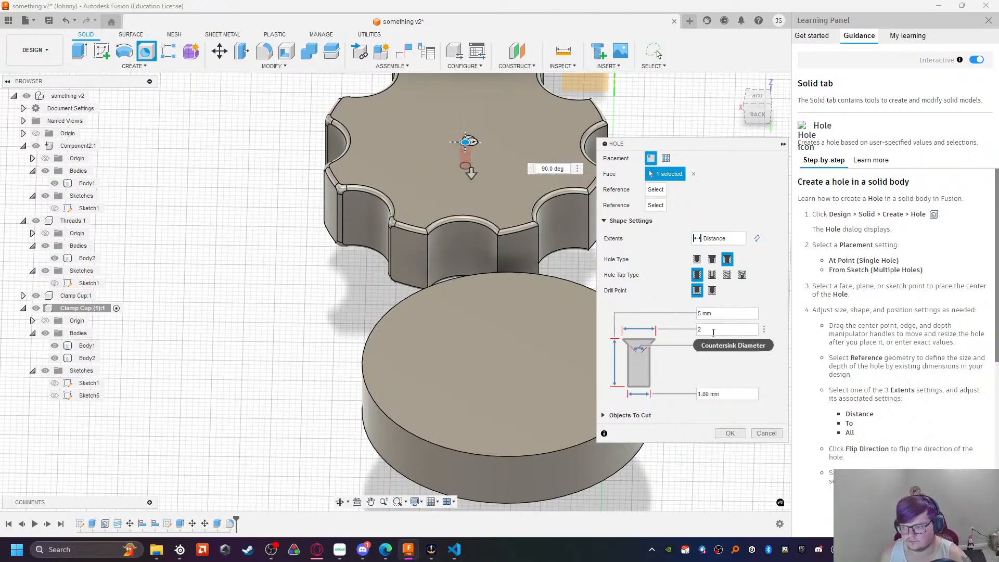
left_click_drag(718, 334, 653, 336)
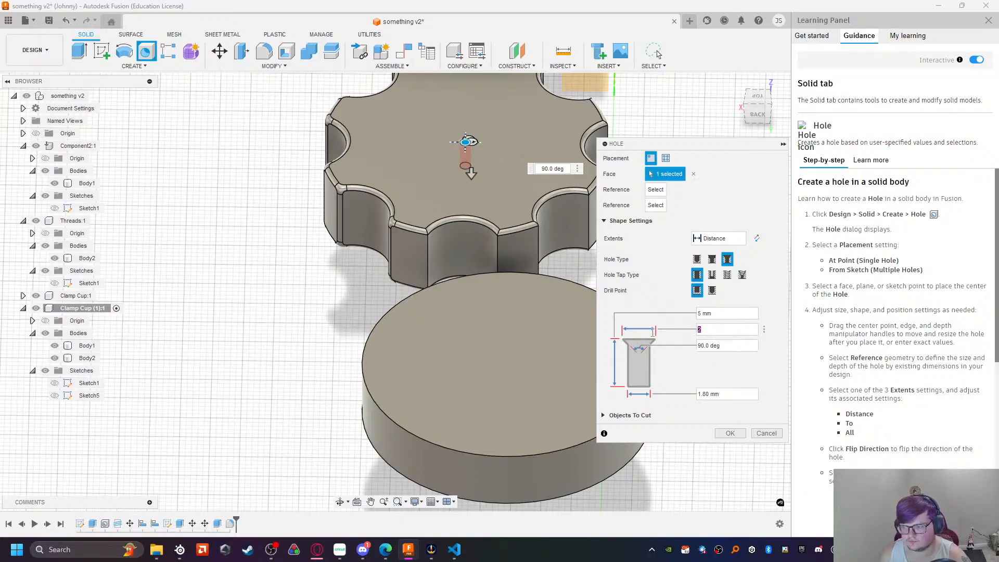
type("30")
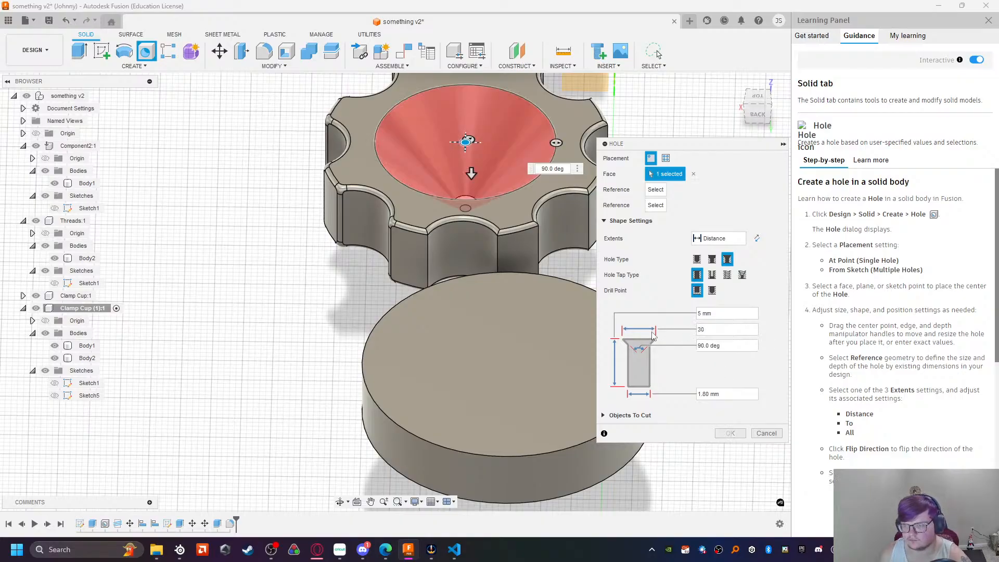
left_click_drag(723, 394, 682, 394)
type("28.284")
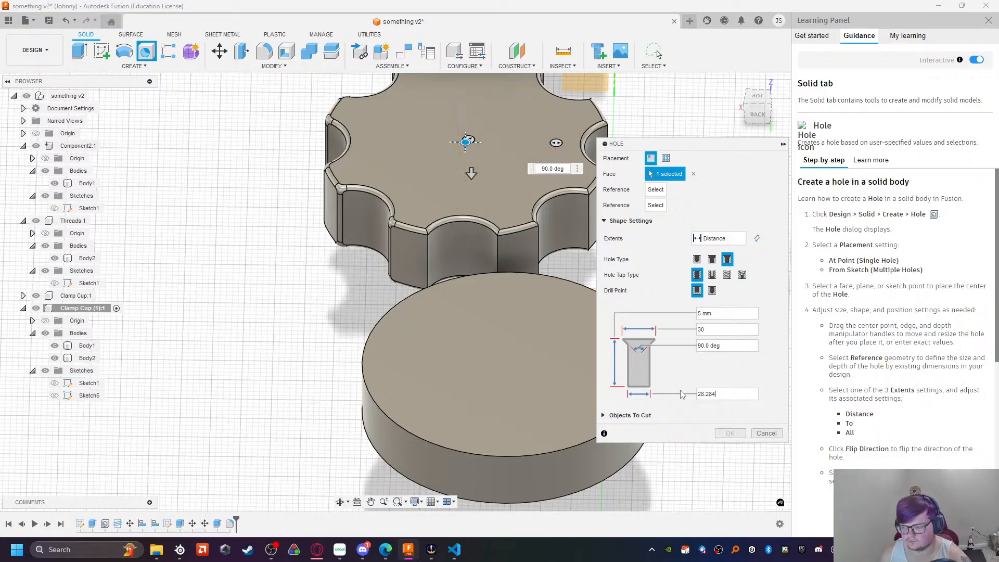
left_click_drag(722, 346, 682, 351)
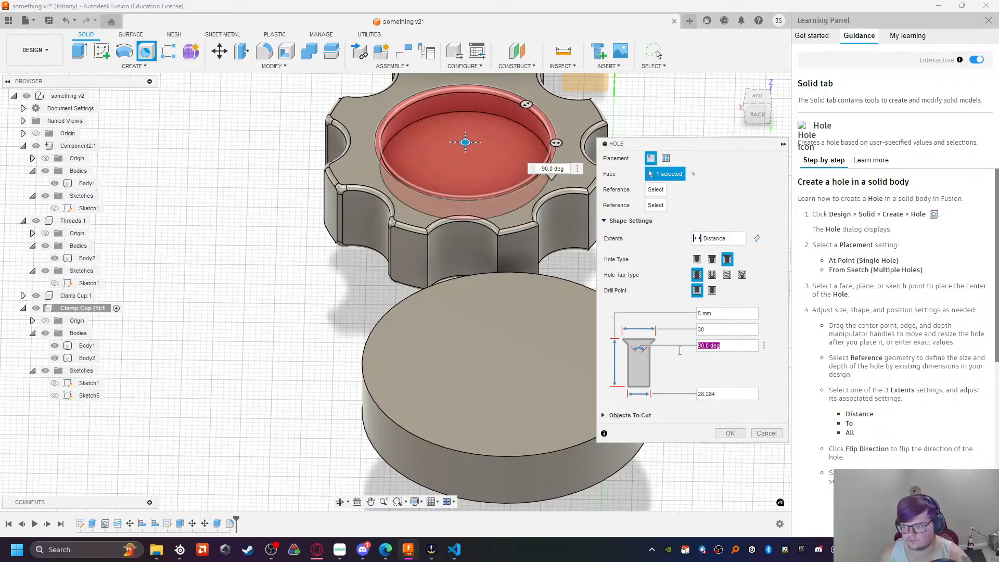
type("20")
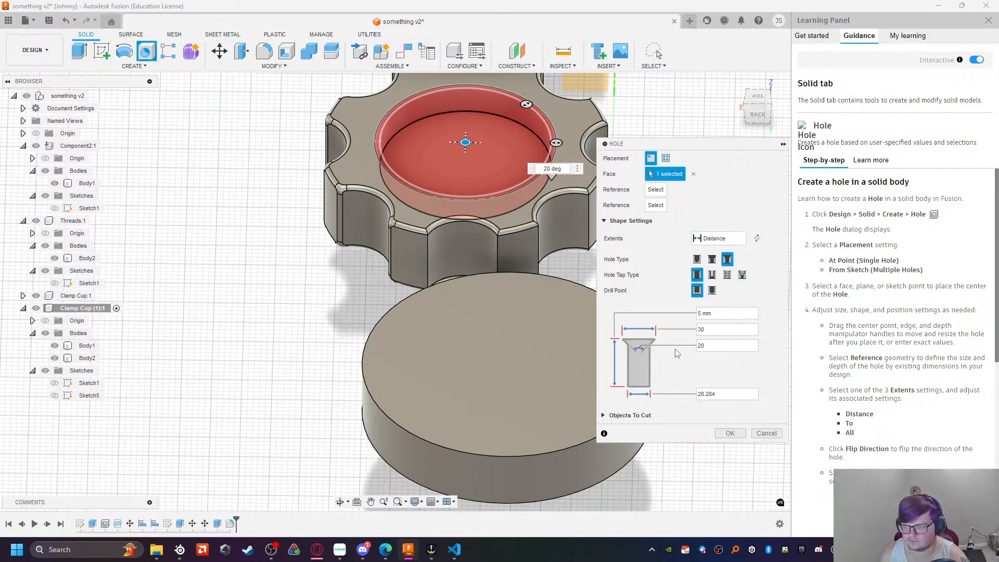
left_click(730, 433)
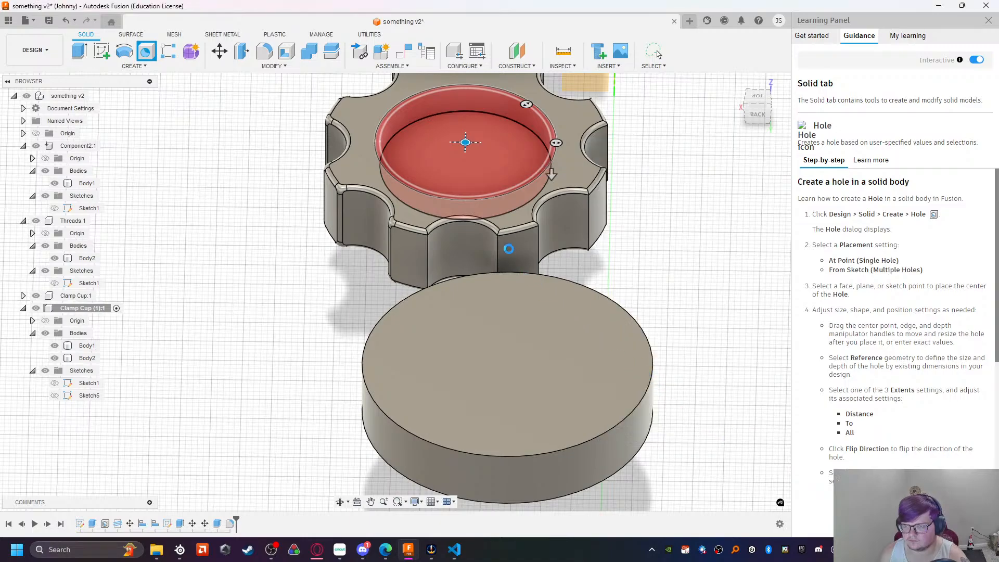
Step: Inspect the knob's new countersunk hole beside the clamp screw and undo it
middle_click_drag(276, 201, 243, 350)
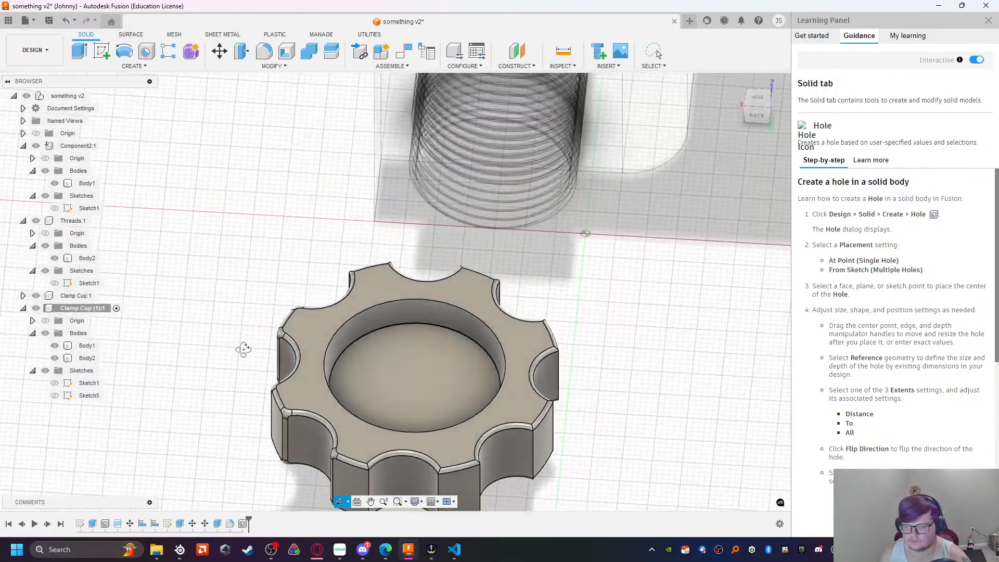
left_click_drag(432, 387, 436, 399)
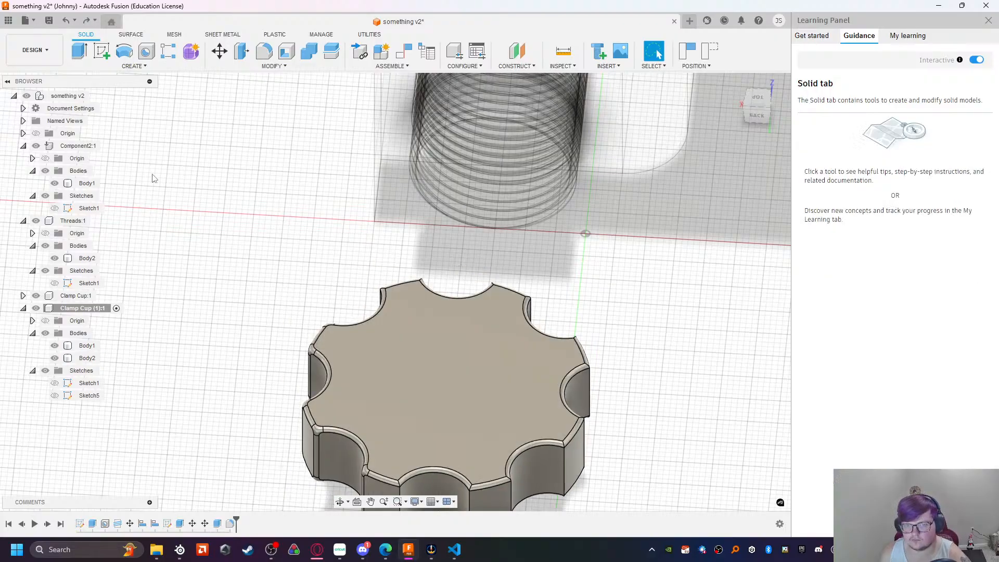
Step: Revert the moved component's position and place a new countersunk hole in the knob's top face, 5 mm deep with a 30 mm countersink
left_click(146, 52)
left_click(541, 290)
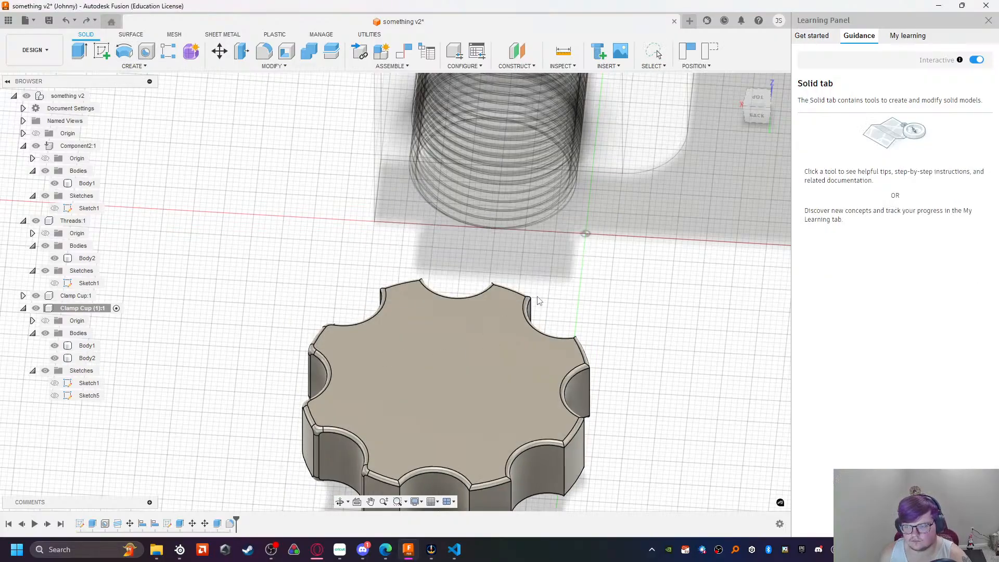
left_click(414, 365)
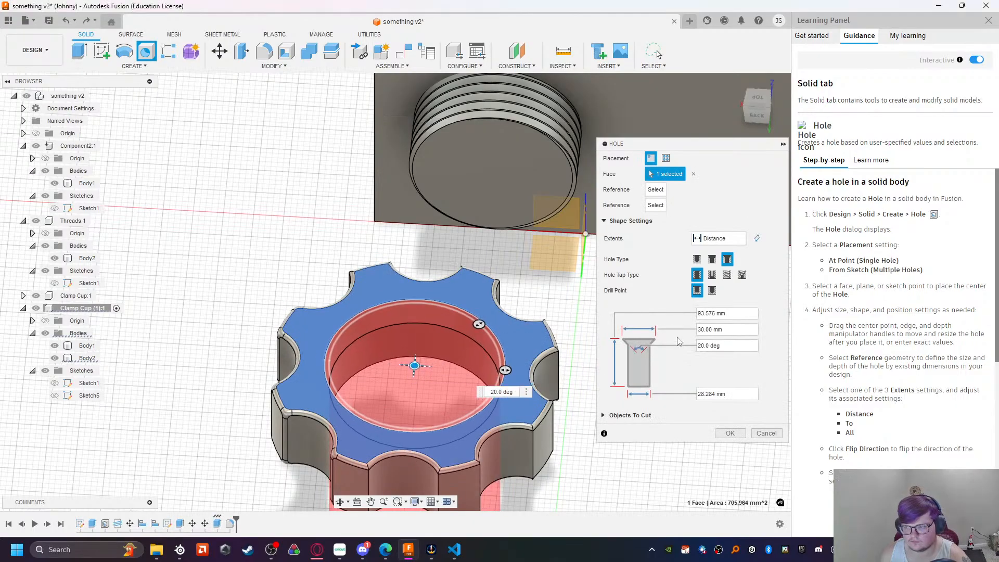
double_click(722, 314)
type("5")
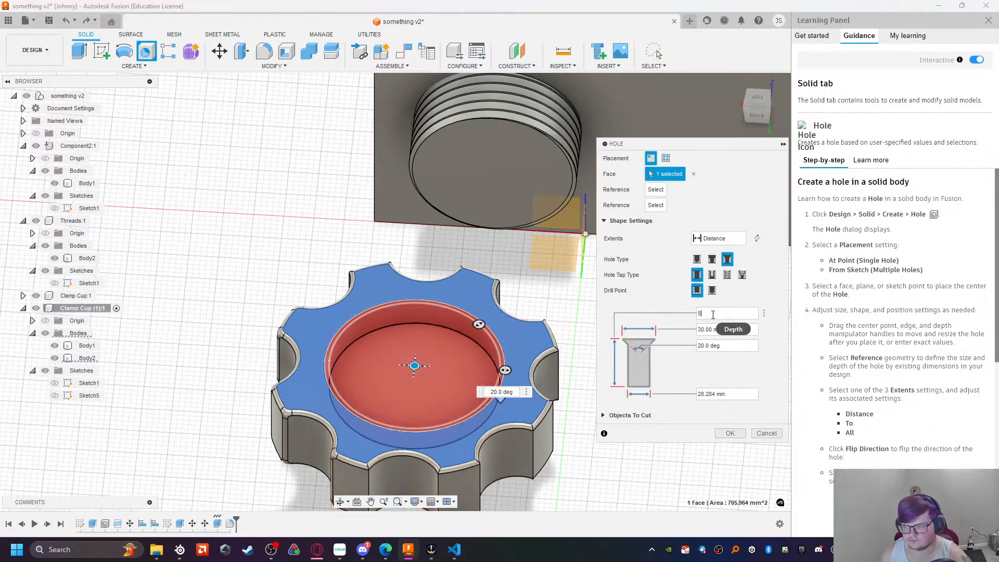
left_click_drag(726, 329, 702, 329)
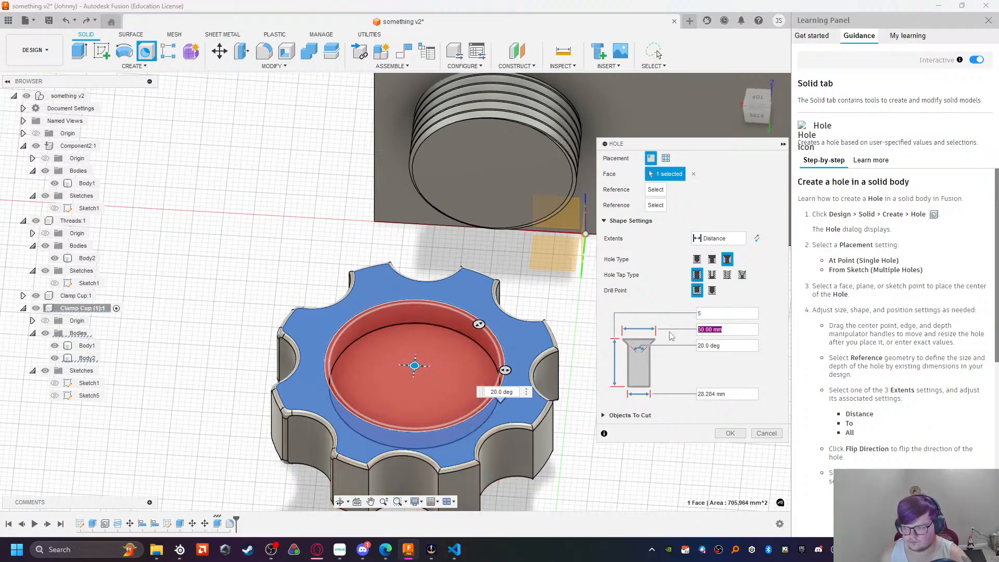
key("Tab")
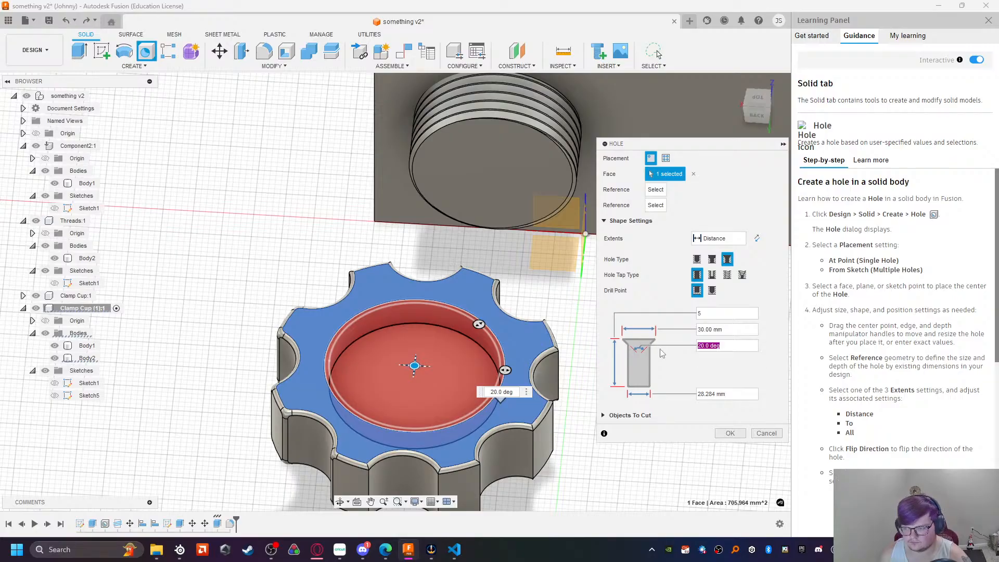
Step: Try countersink angles of 1, 2 and 180 degrees for the knob's hole and check the preview
type("1")
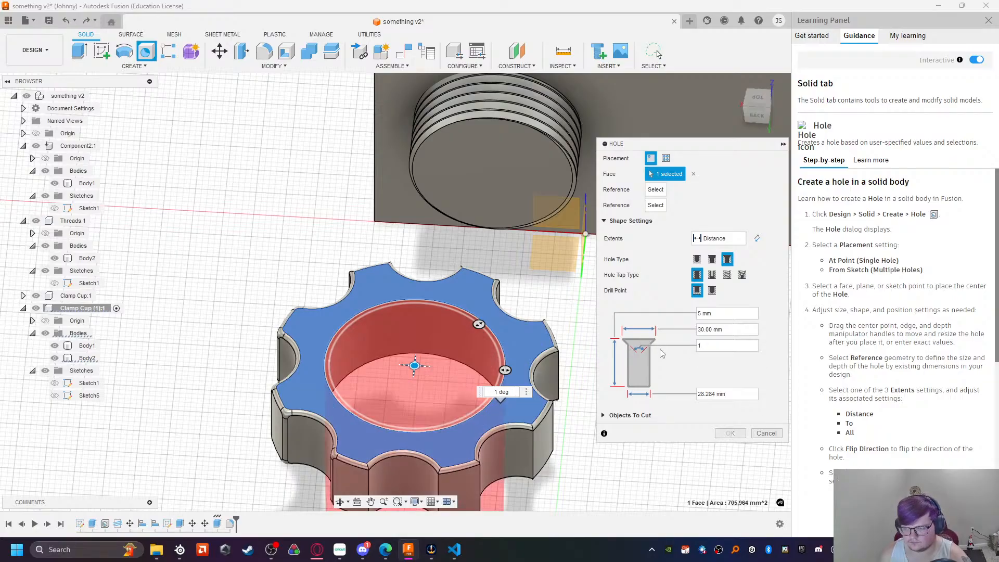
left_click_drag(706, 343, 681, 345)
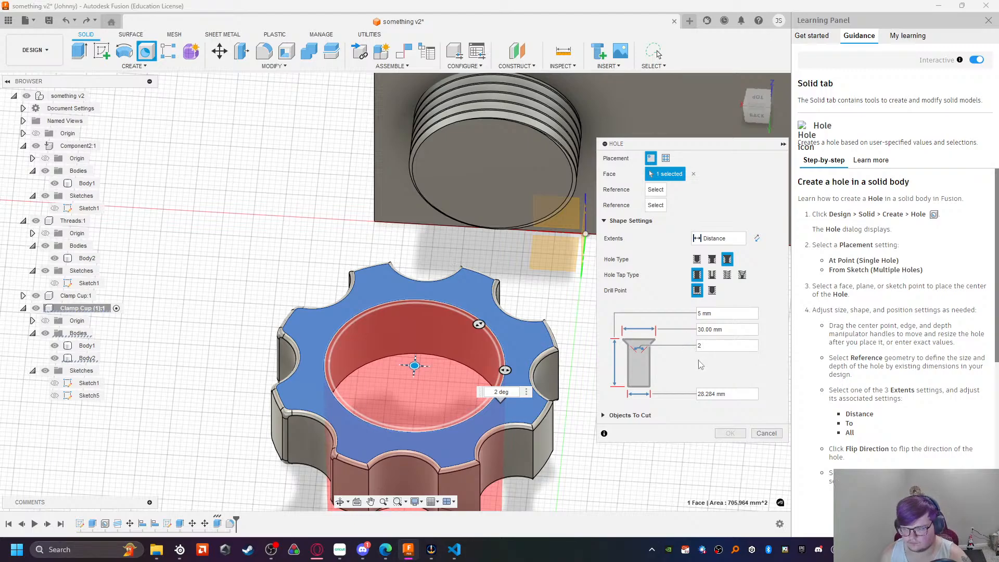
middle_click_drag(538, 436, 551, 384, "shift")
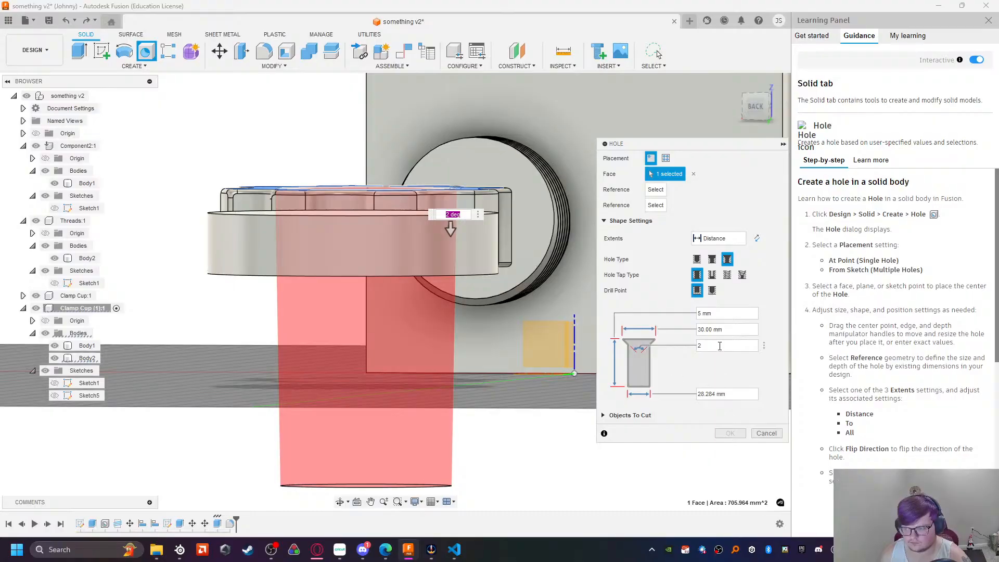
type("180")
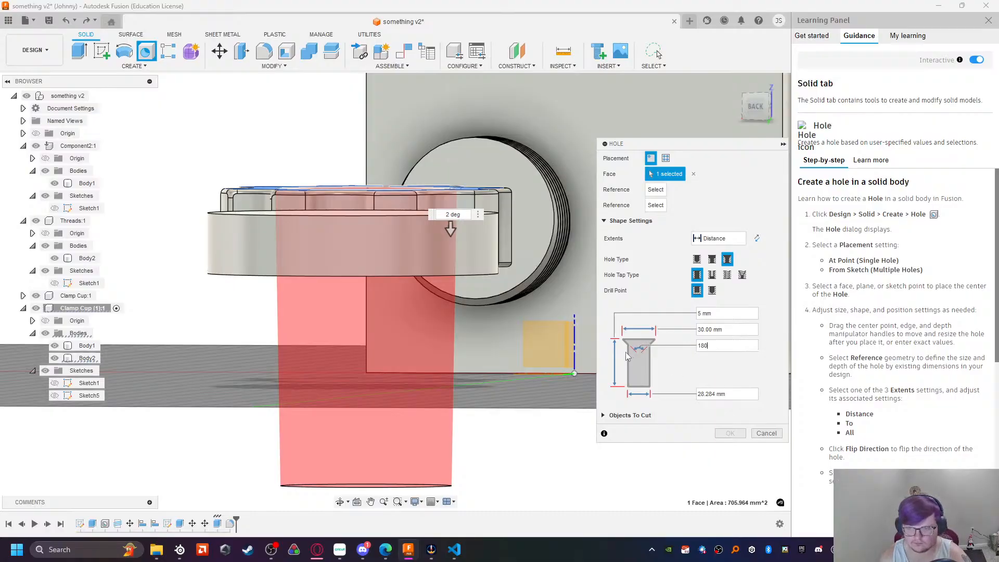
middle_click_drag(359, 334, 355, 397, "shift")
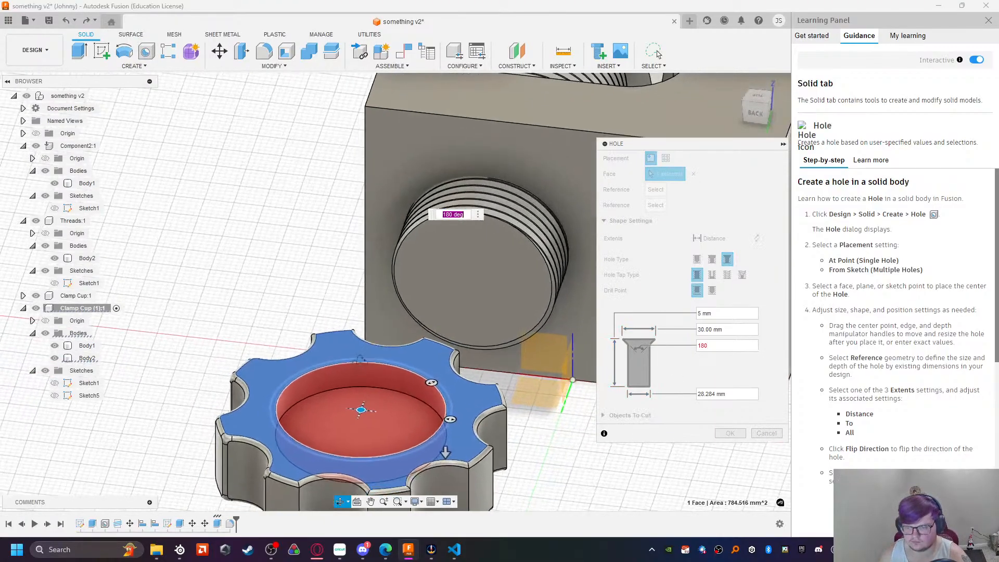
Step: Set the knob's countersink to 35 mm diameter and a 90-degree angle, after trying 110 and 10 degrees, and create the hole
middle_click_drag(297, 286, 300, 237)
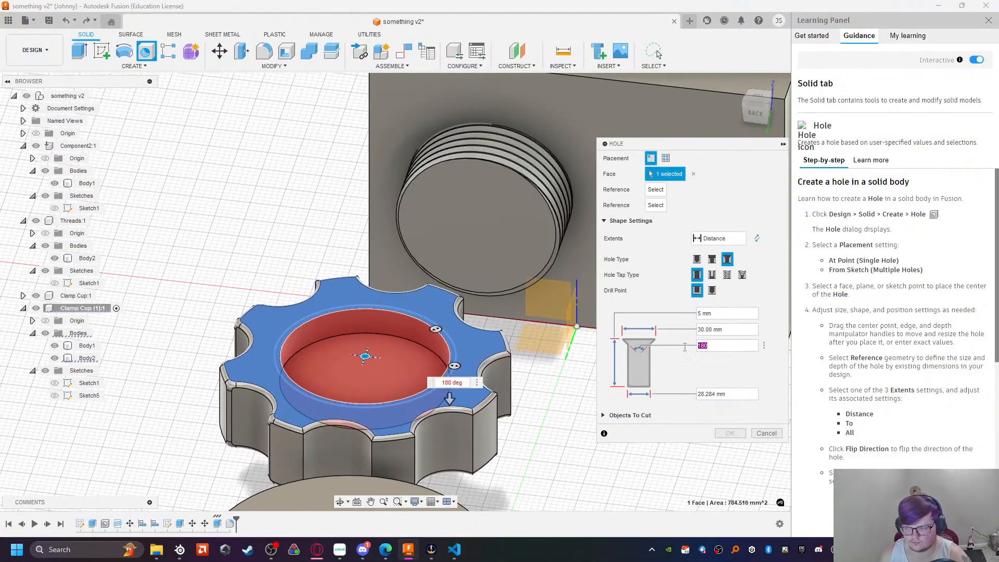
type("110")
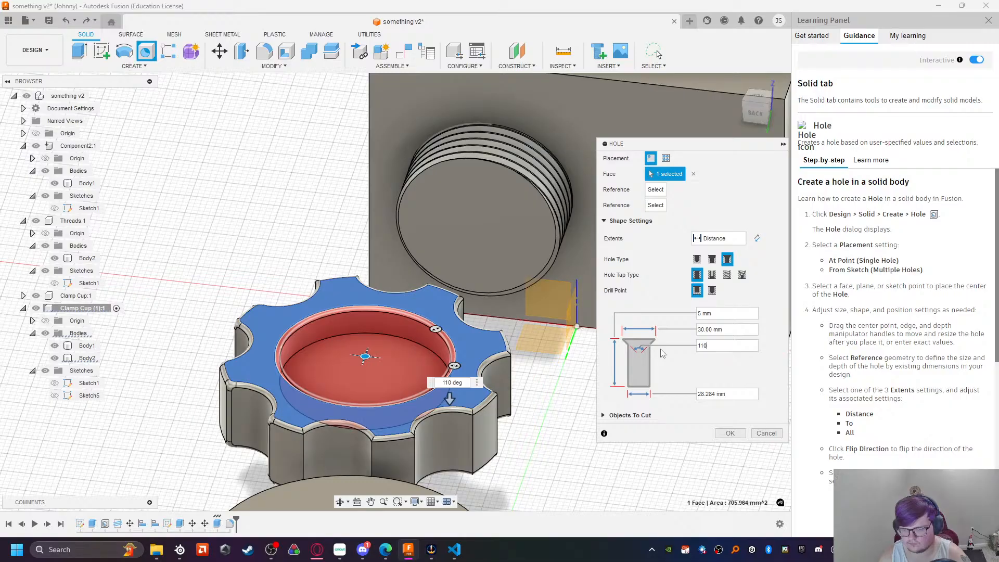
key("BackSpace")
key("BackSpace")
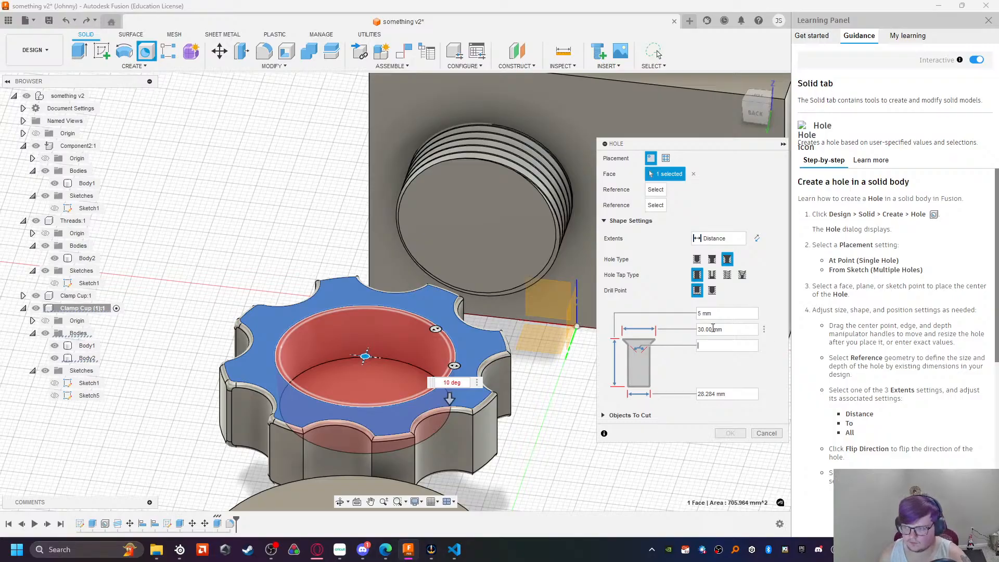
left_click(691, 326)
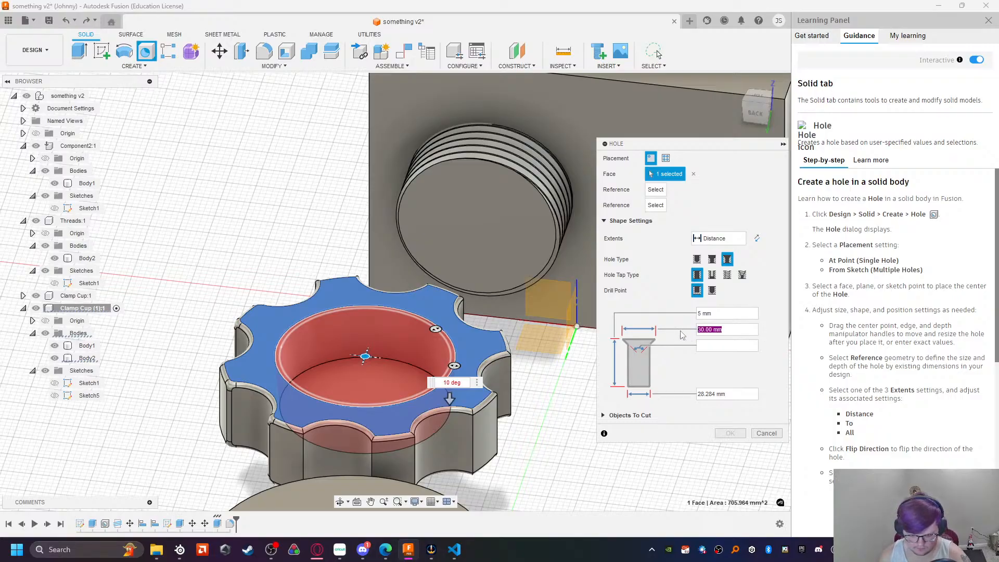
type("35")
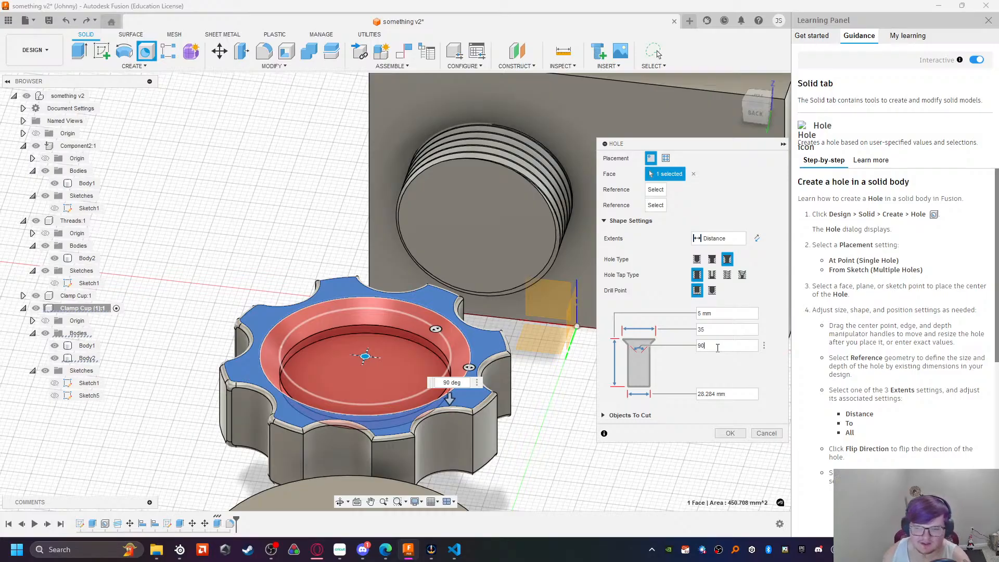
left_click(730, 433)
middle_click_drag(480, 439, 427, 413, "shift")
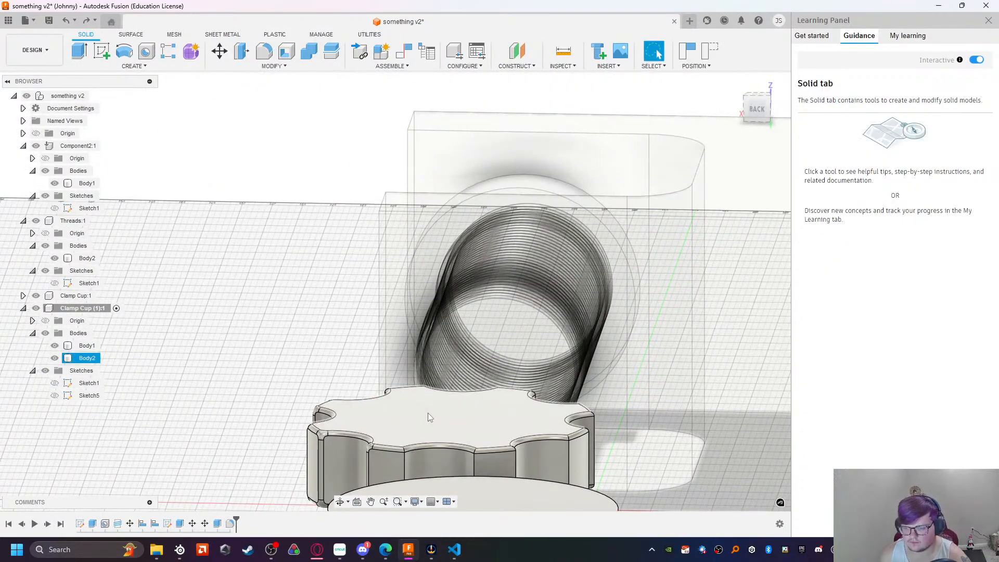
Step: Place a new countersunk hole at the centre of the knob's top face with a 5 mm depth and 35 mm countersink diameter
left_click(147, 52)
left_click(541, 287)
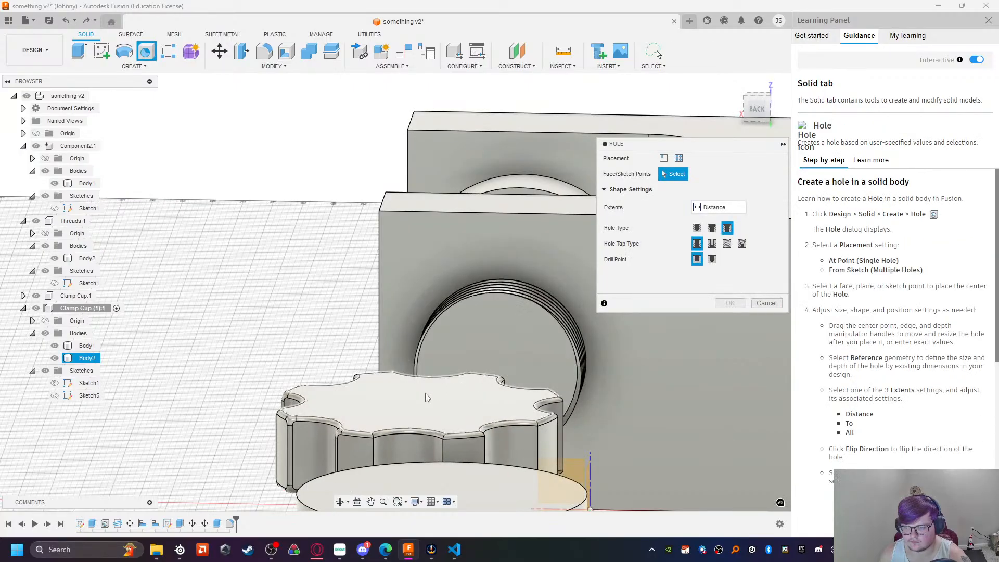
left_click(410, 406)
middle_click_drag(291, 340, 281, 218, "shift")
left_click_drag(395, 358, 405, 349)
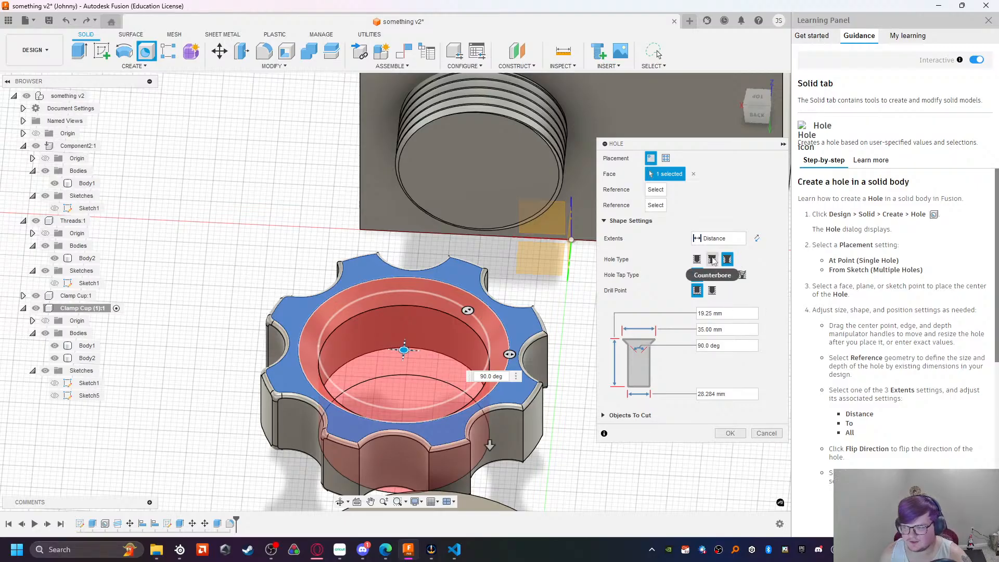
left_click(727, 314)
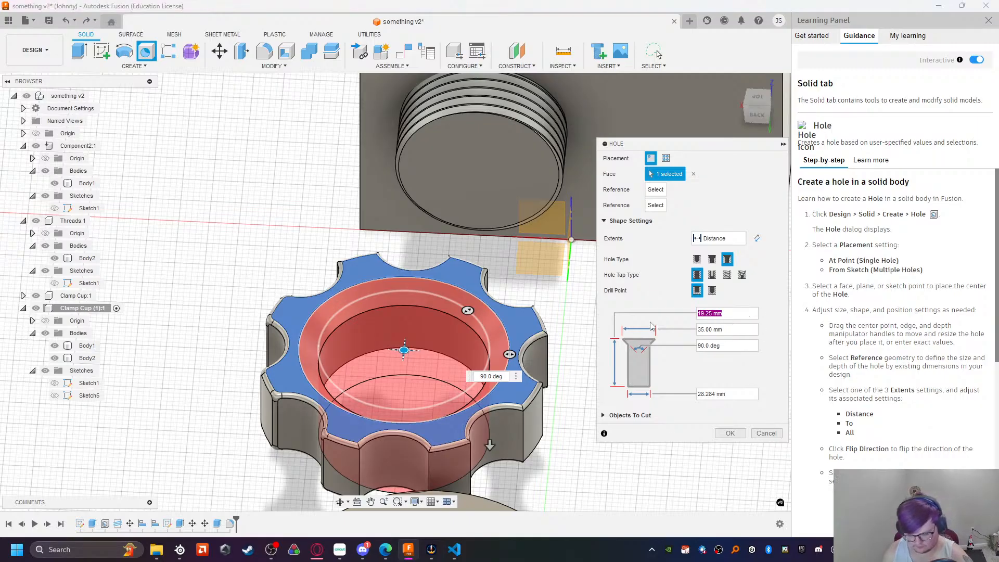
type("5")
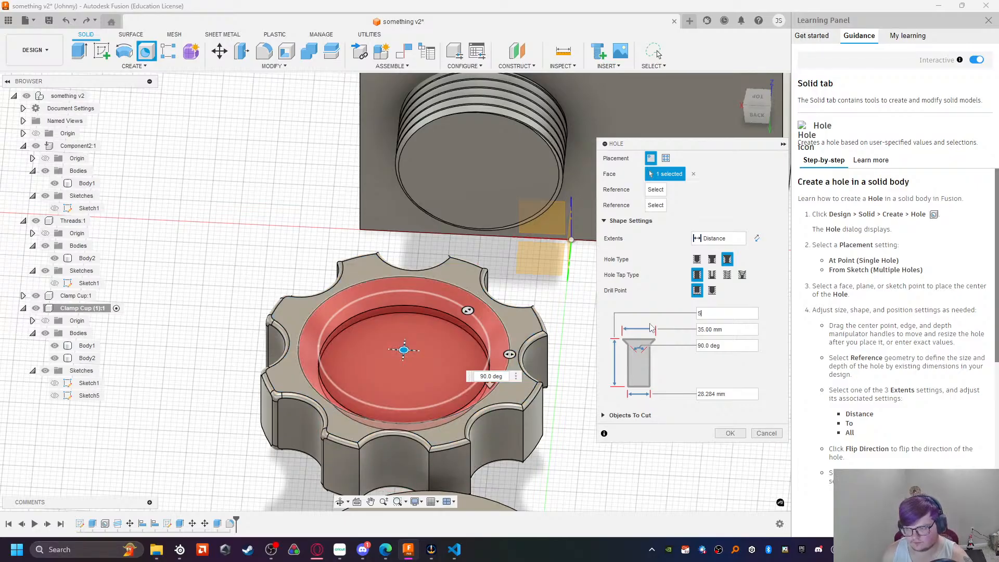
Step: Try several countersink angles between 20 and 180 degrees, and create the knob's hole with a 160-degree angle
left_click(698, 345)
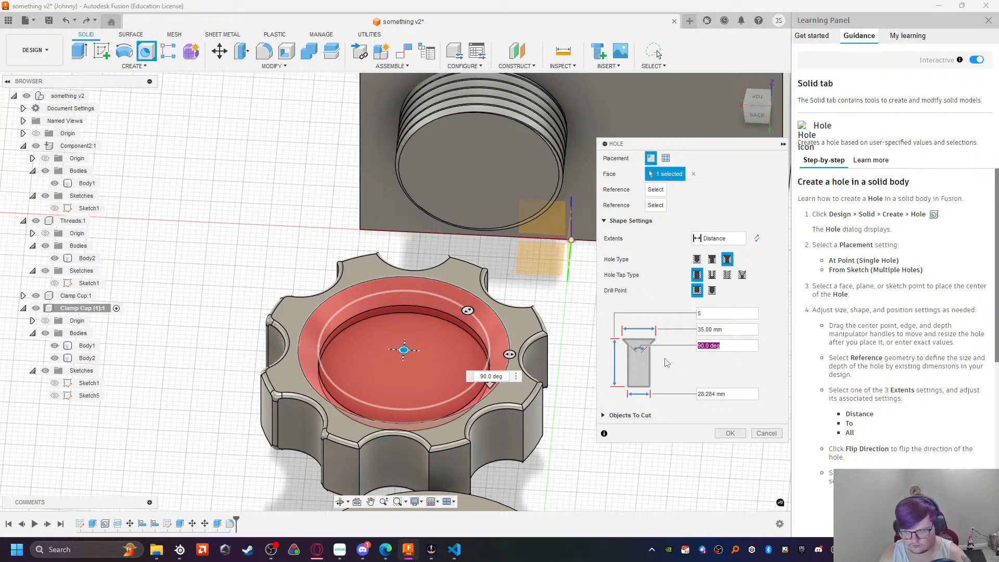
type("30")
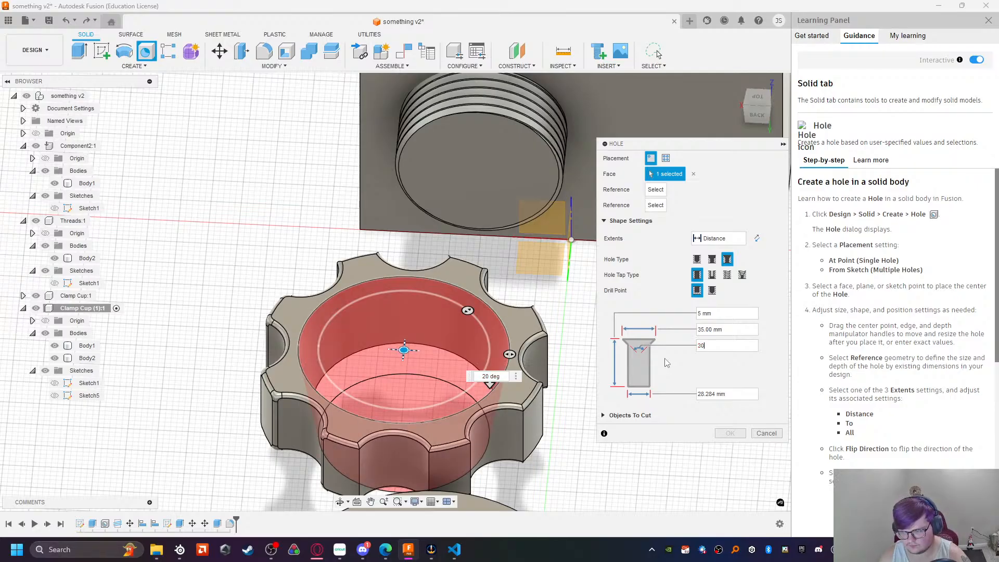
type("110")
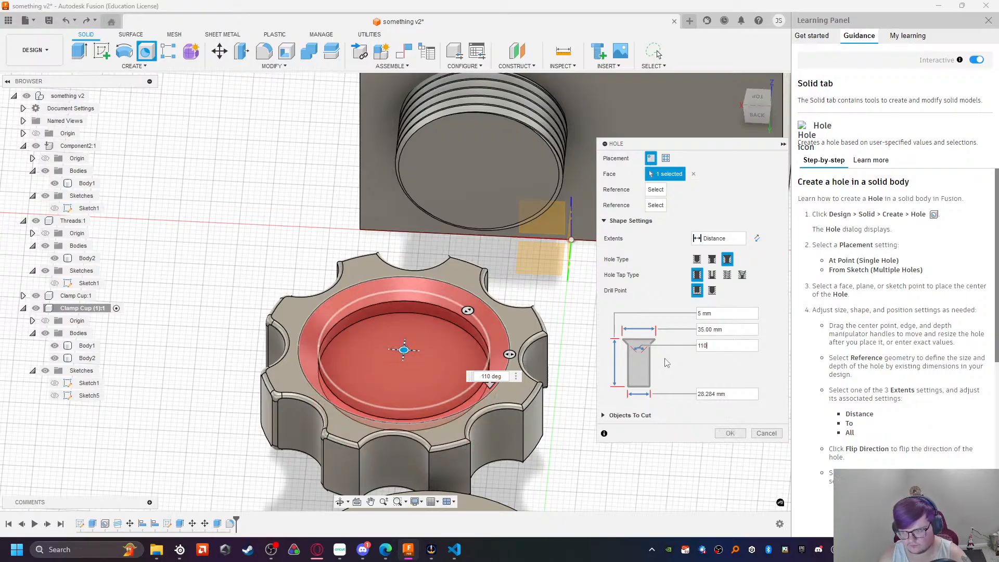
key("BackSpace")
key("BackSpace")
type("80")
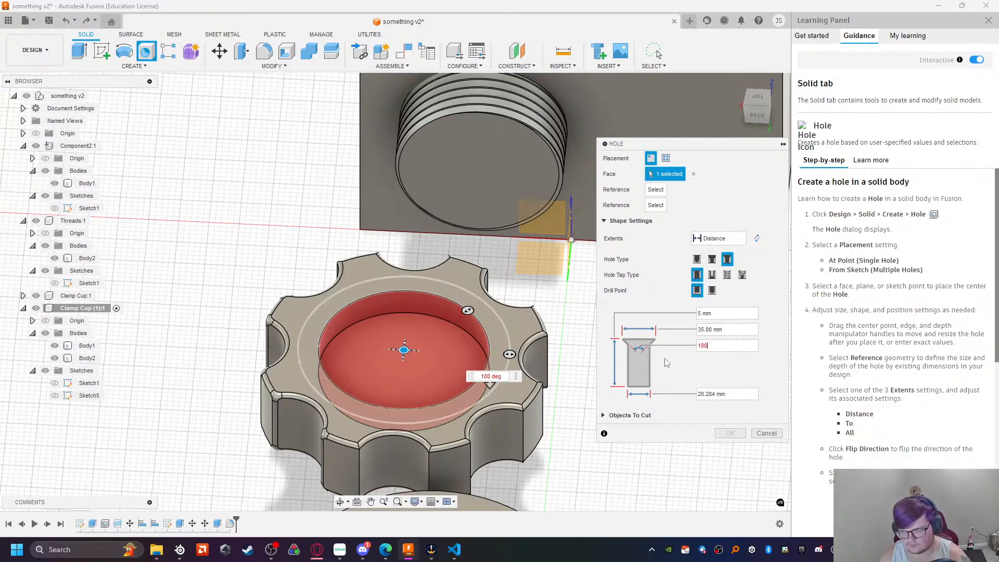
key("BackSpace")
key("BackSpace")
type("70")
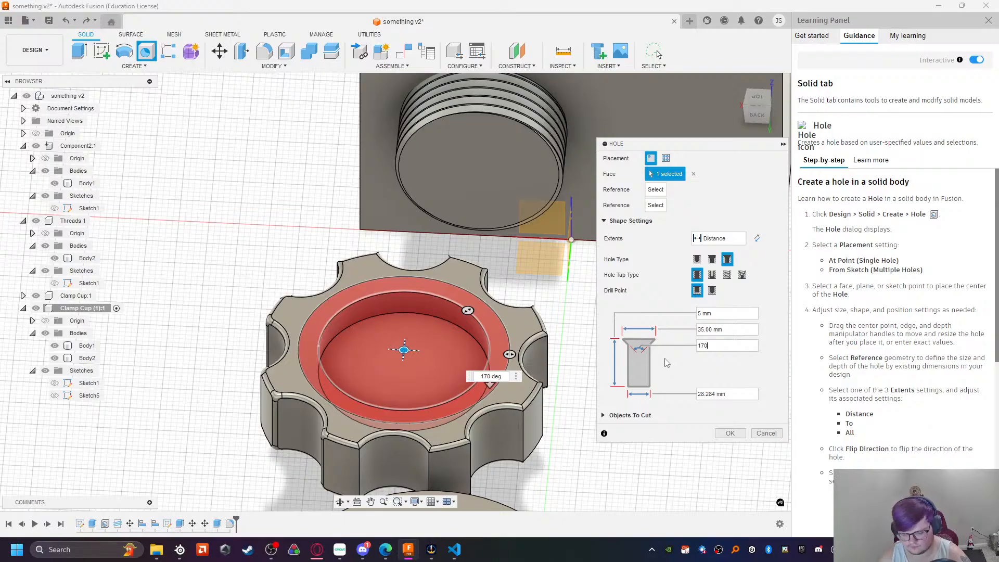
type("45")
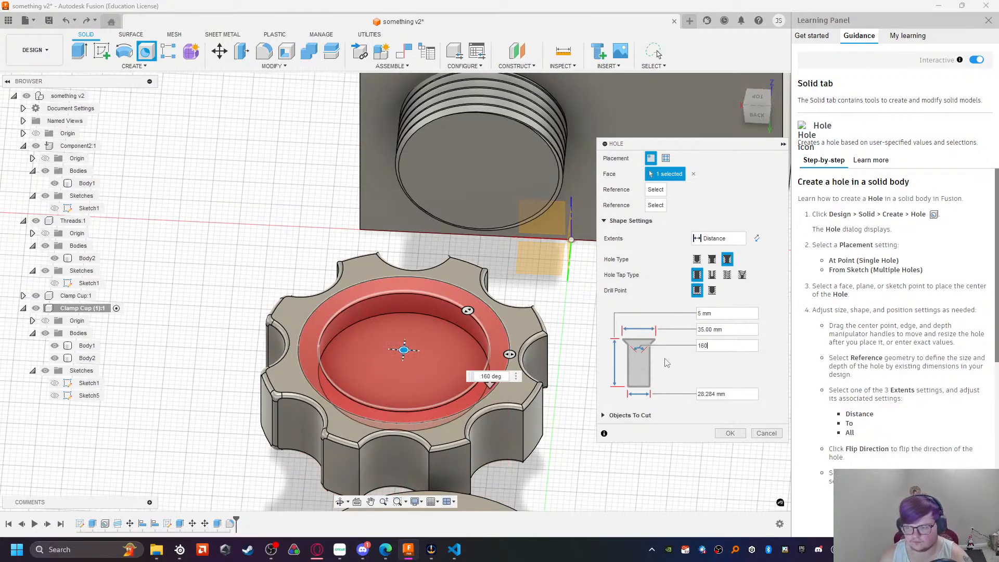
left_click(730, 433)
Step: Add a full-length modeled right-hand M28x2 ISO Metric thread to the inner wall of the knob's hole
middle_click_drag(556, 499, 552, 406, "shift")
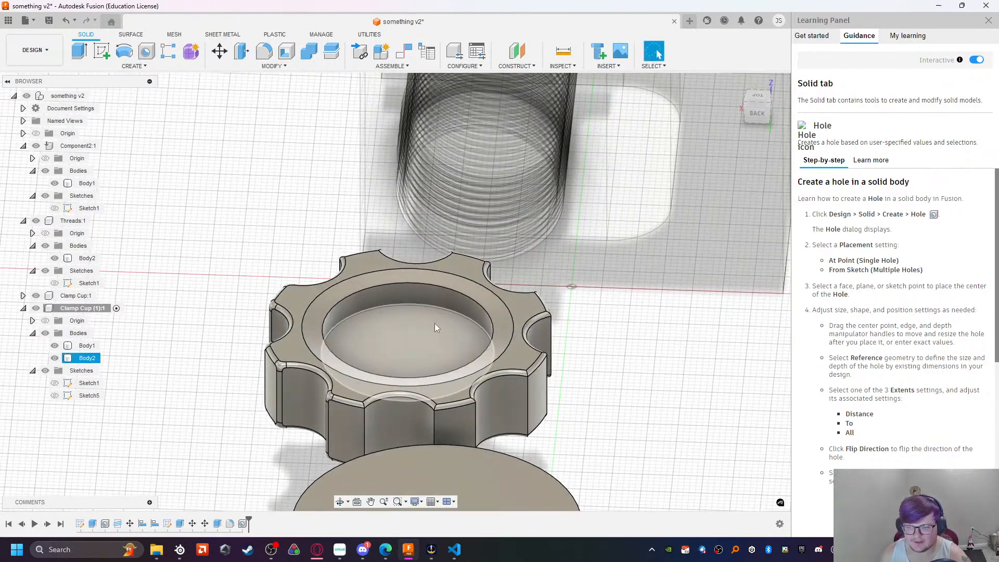
left_click(421, 301)
left_click(134, 66)
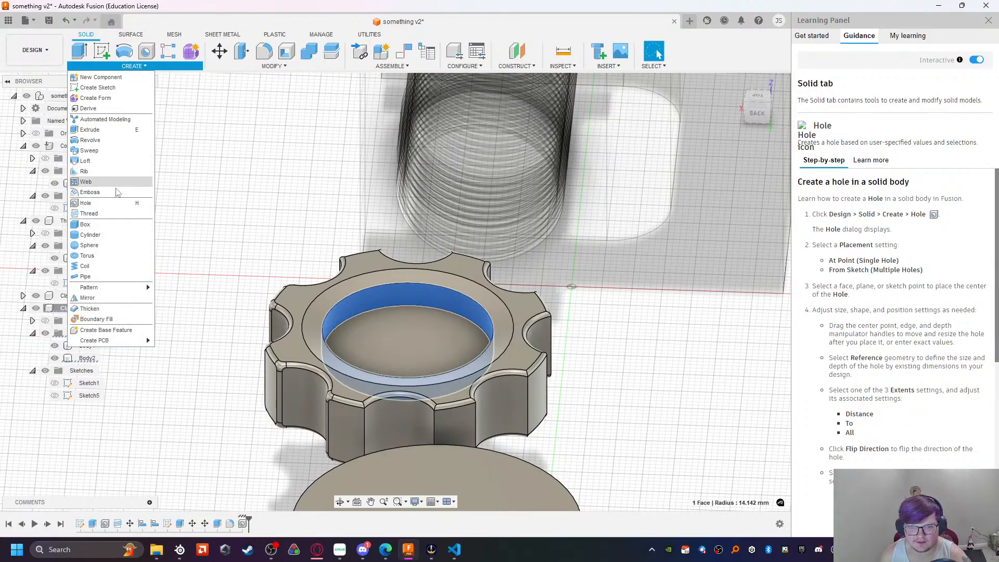
left_click(94, 214)
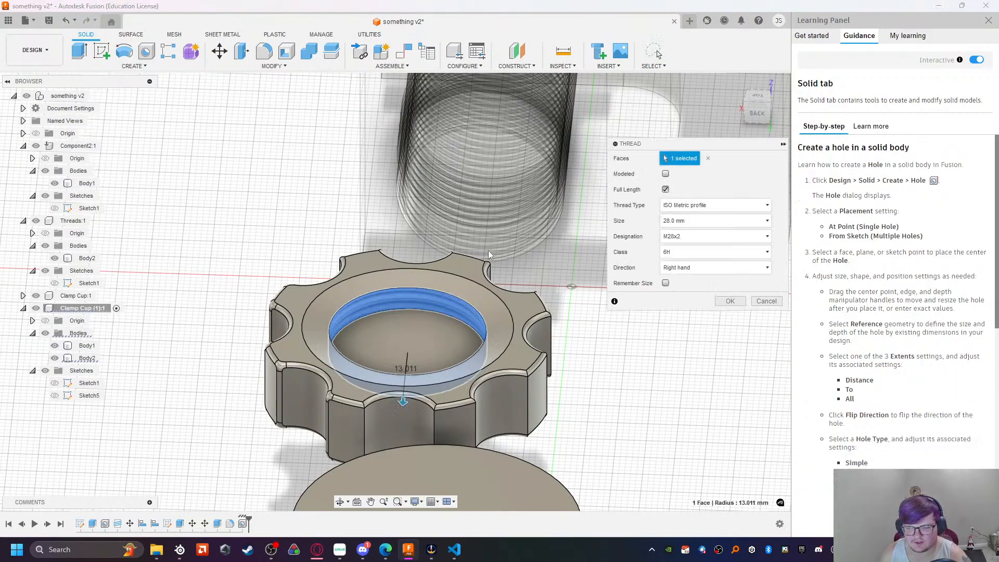
left_click(665, 174)
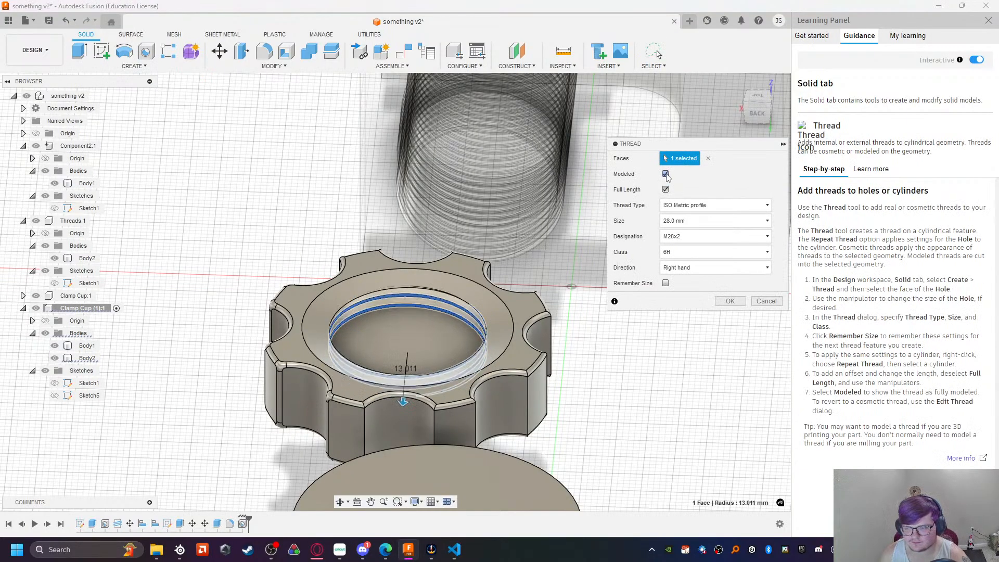
left_click(731, 301)
Step: Inspect the knob's threaded hole, and activate the top-level component to examine the whole clamp assembly
middle_click_drag(622, 406, 390, 276, "shift")
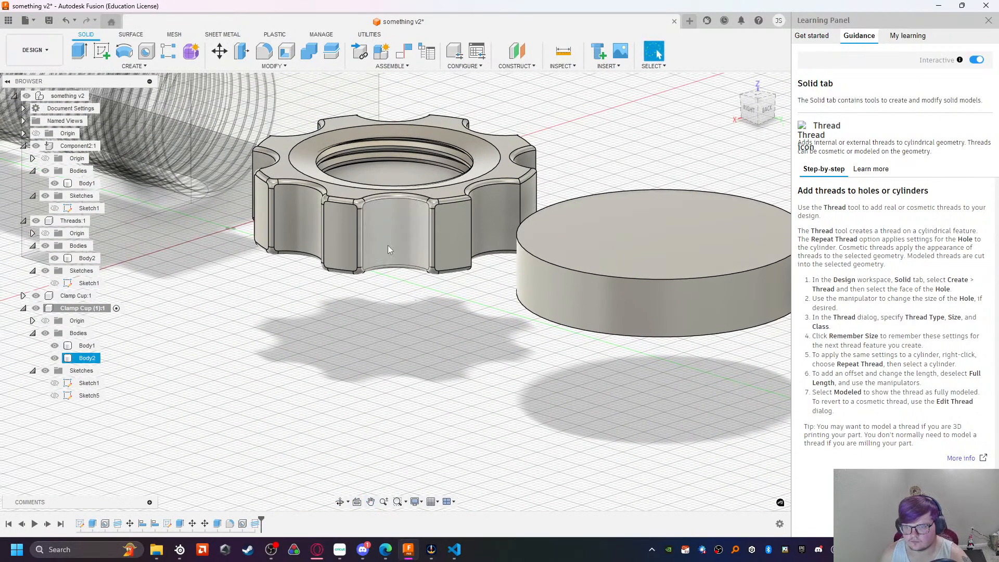
scroll(395, 260, "up", 5)
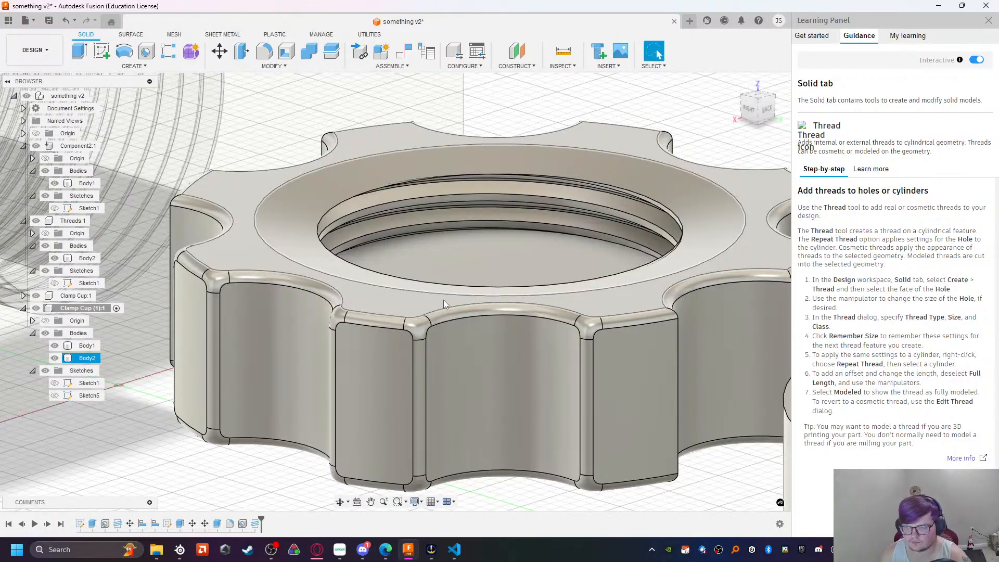
scroll(447, 300, "down", 6)
middle_click_drag(451, 428, 417, 406, "shift")
mouse_move(381, 348)
middle_mouse_down()
mouse_move(341, 328)
mouse_move(397, 341)
middle_mouse_up()
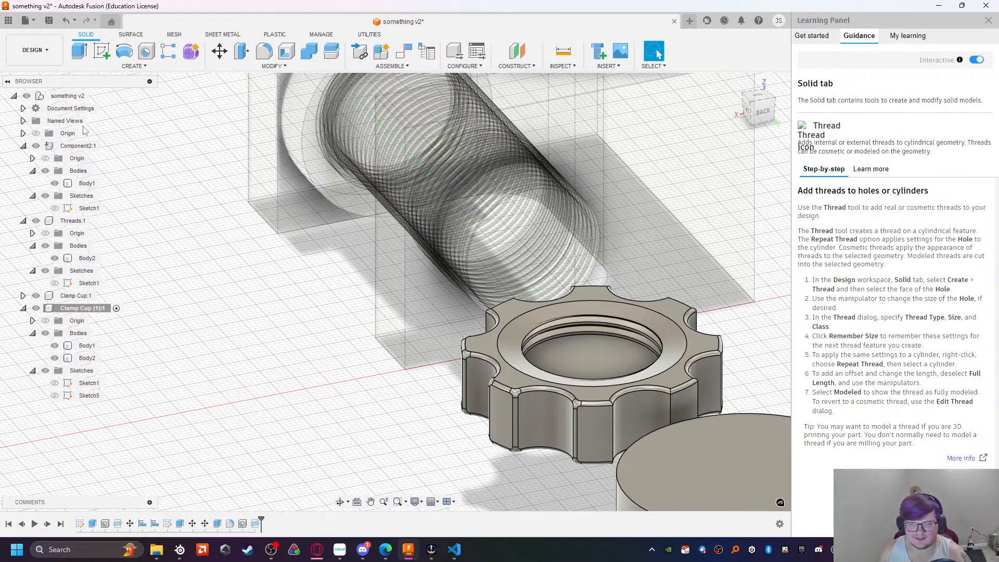
left_click(83, 96)
left_click(101, 97)
middle_click_drag(276, 408, 687, 399, "shift")
scroll(515, 409, "up", 4)
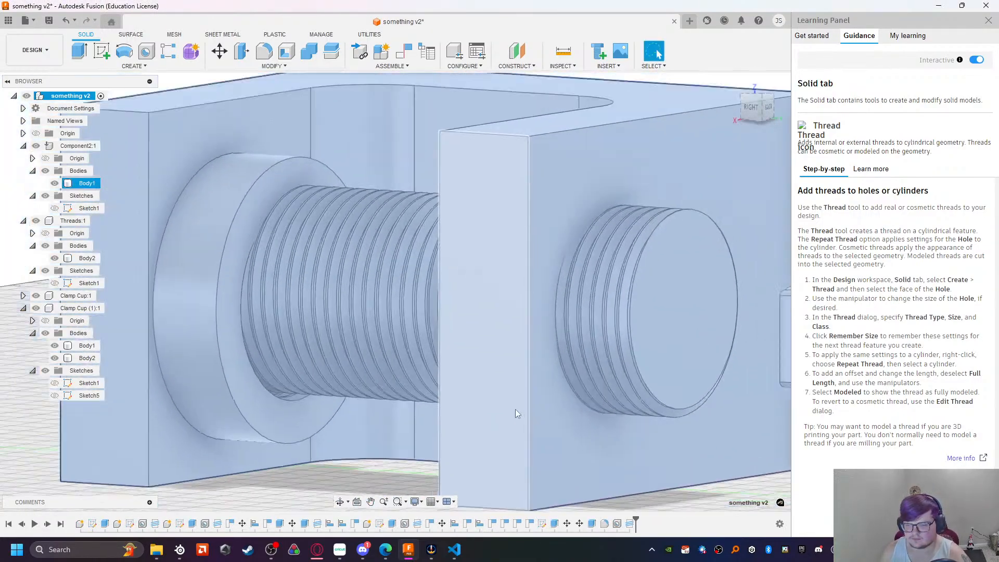
scroll(526, 413, "down", 7)
middle_click_drag(585, 479, 526, 411, "shift")
middle_click_drag(460, 311, 473, 420, "shift")
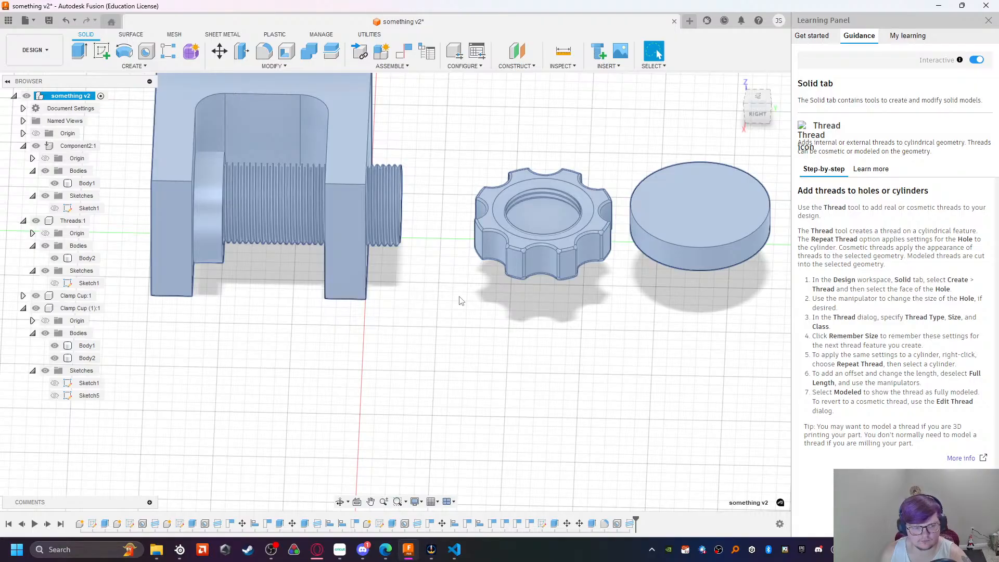
left_click(486, 305)
middle_click_drag(494, 332, 478, 319, "shift")
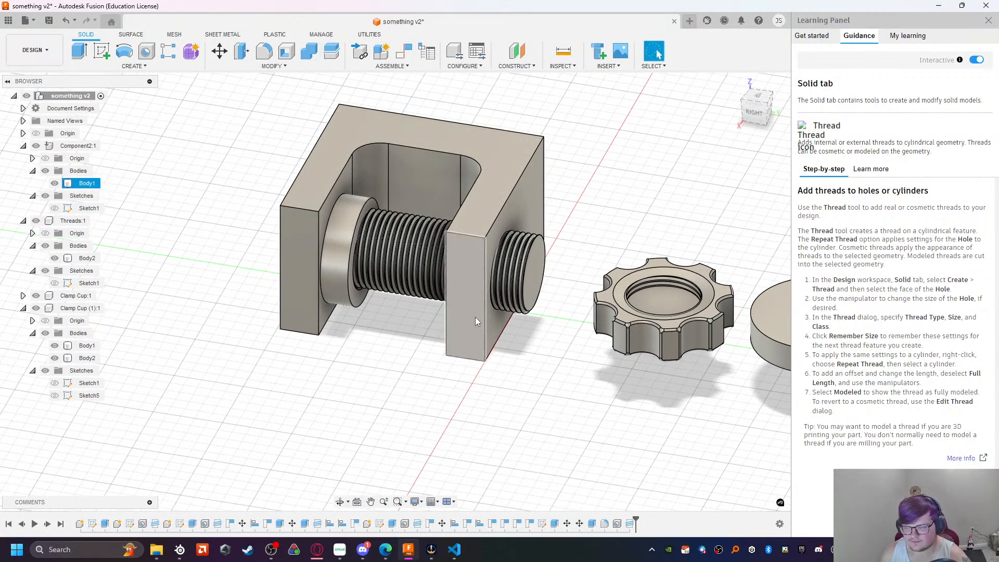
Step: Clear the selection on the clamp frame and activate Component2 for editing
left_click(476, 317)
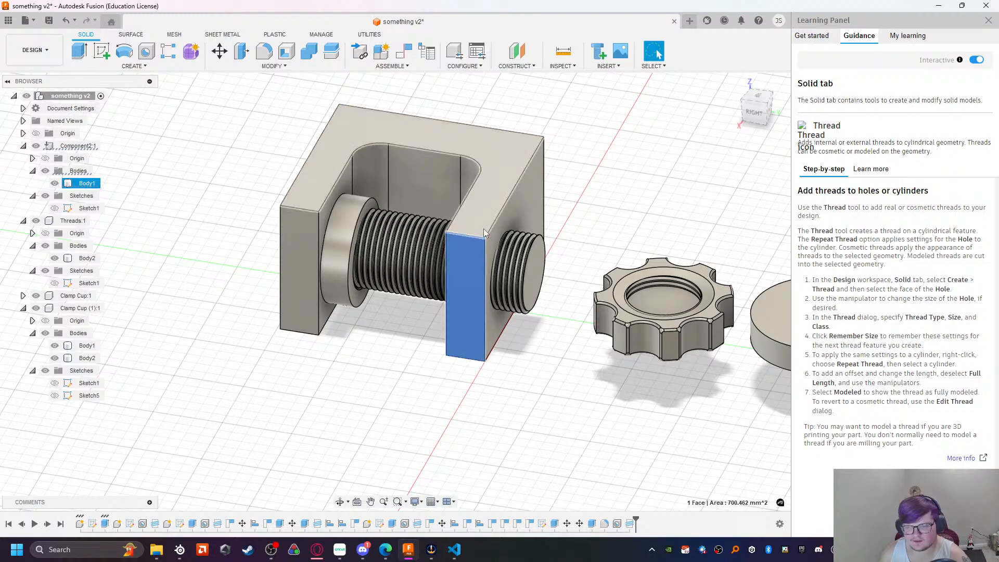
left_click_drag(474, 220, 235, 295)
left_click(206, 296)
double_click(78, 145)
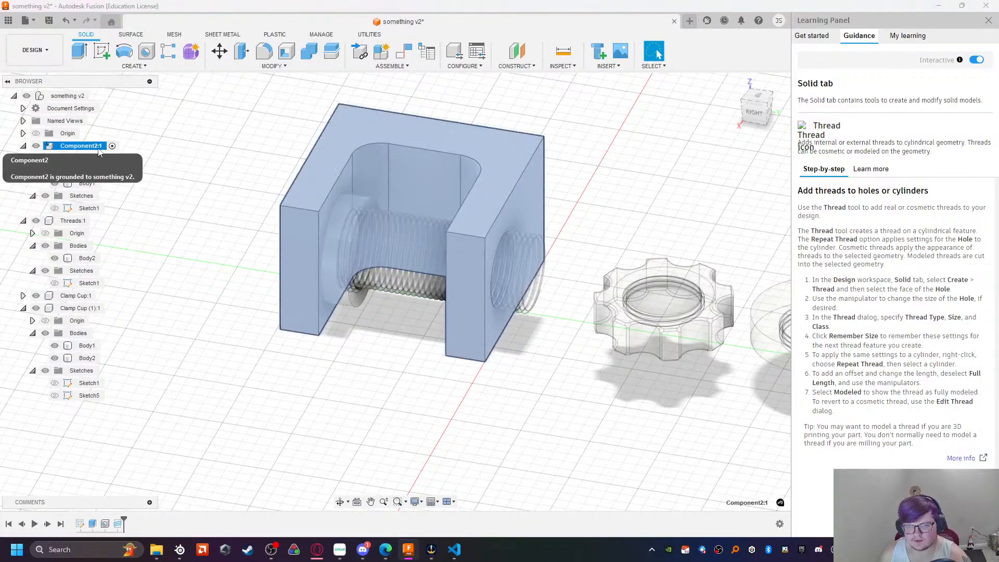
left_click(264, 51)
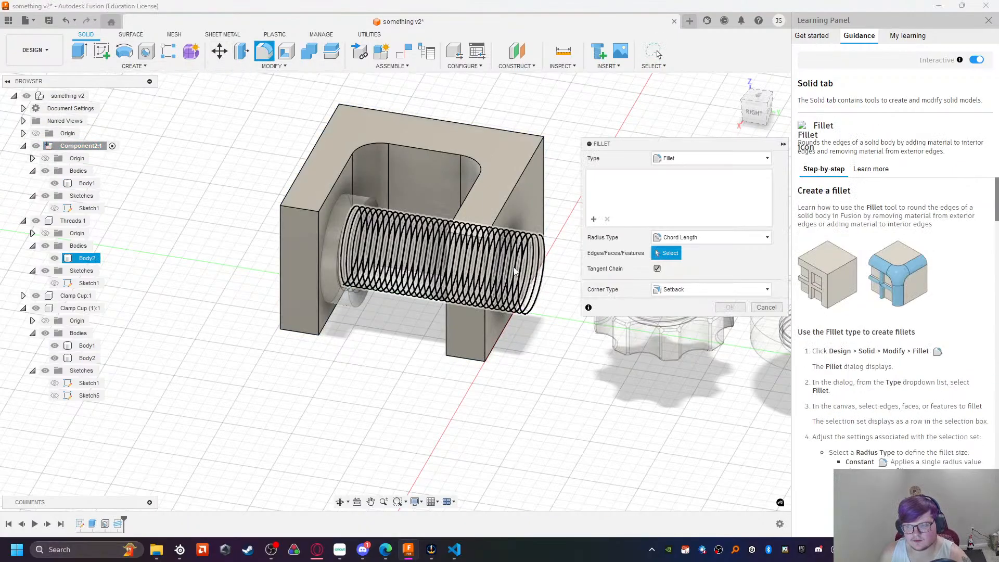
mouse_move(207, 304)
left_mouse_down()
mouse_move(587, 120)
mouse_move(244, 291)
mouse_move(272, 328)
left_mouse_up()
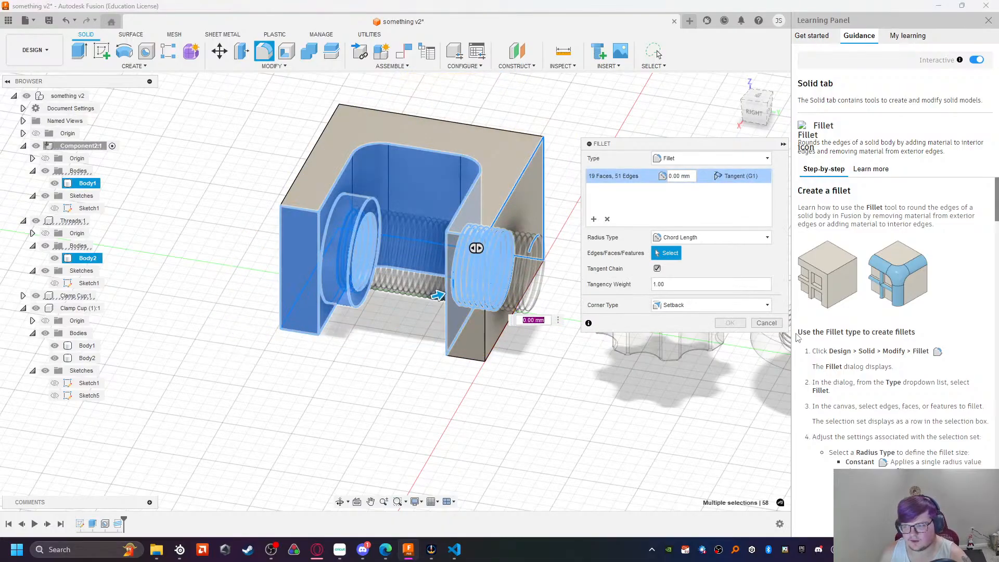
left_click(766, 323)
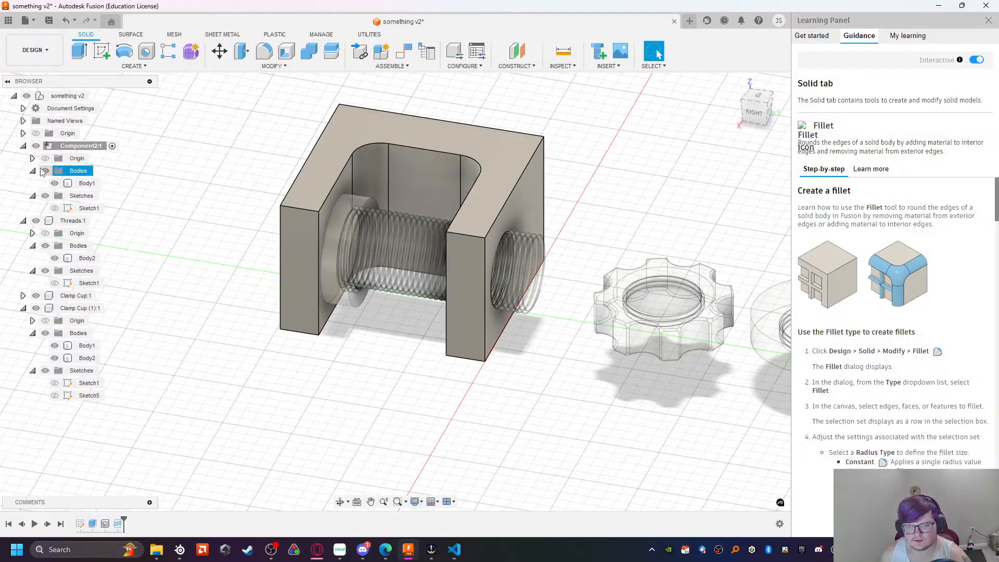
Step: Collapse the component folders and hide Threads, Clamp Cup and Clamp Cup (1) so only the clamp frame is shown
left_click(78, 146)
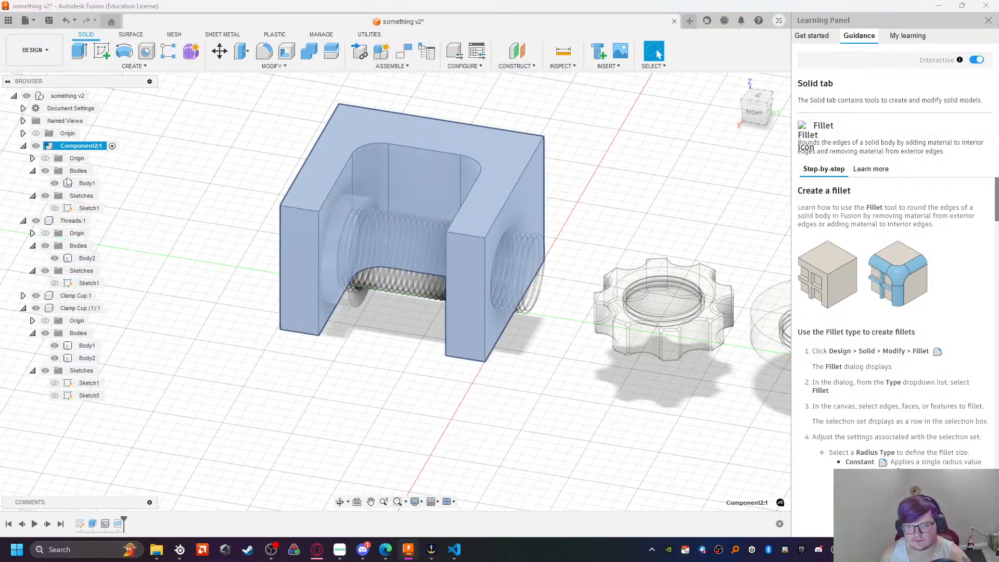
left_click(32, 170)
left_click(32, 183)
left_click(23, 196)
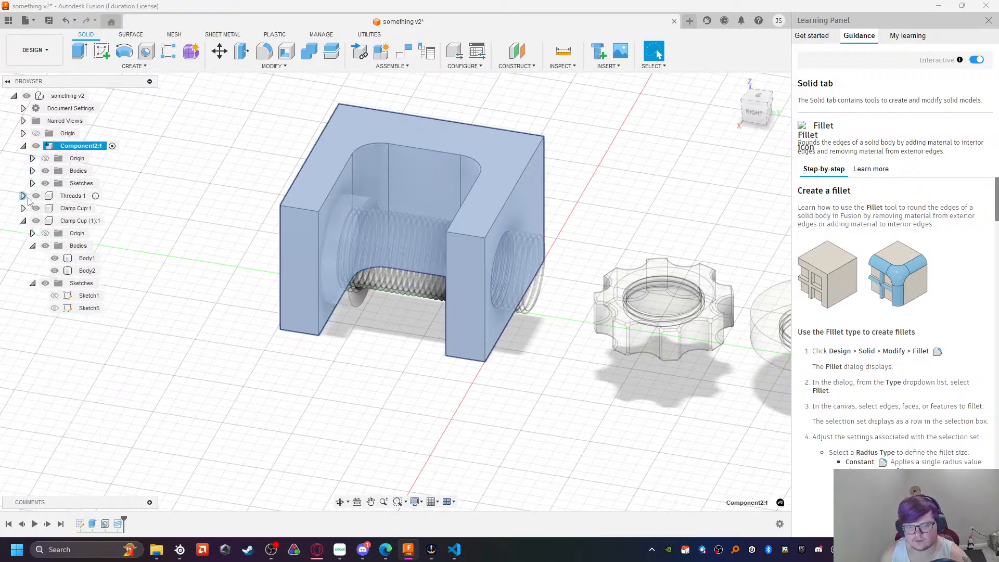
left_click(24, 220)
left_click(36, 196)
left_click(36, 208)
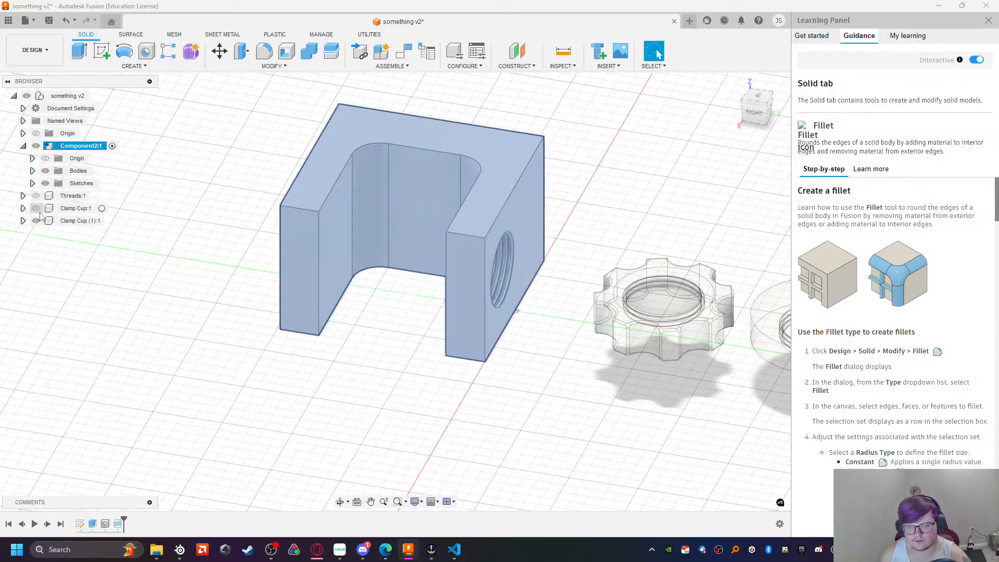
left_click(35, 221)
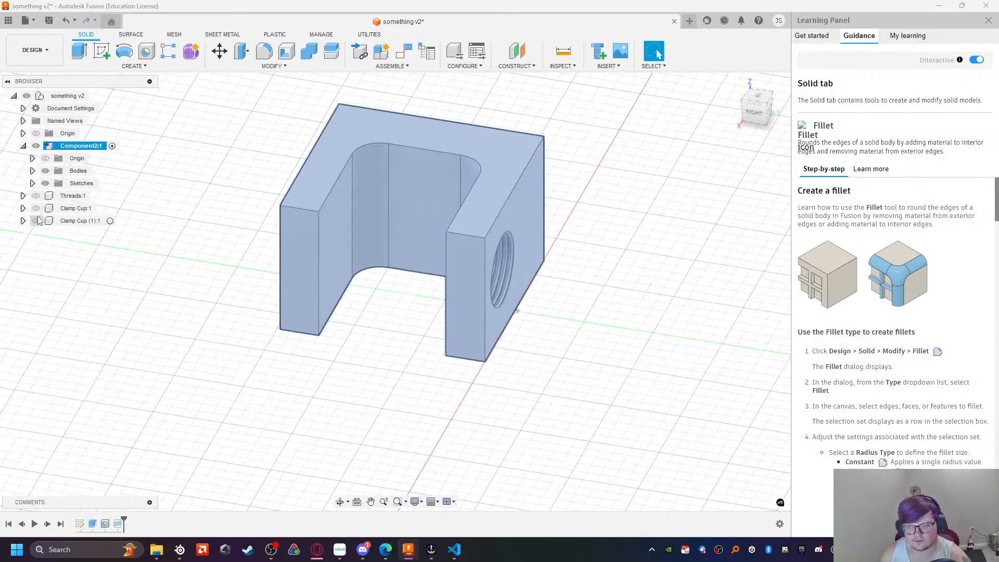
left_click(264, 52)
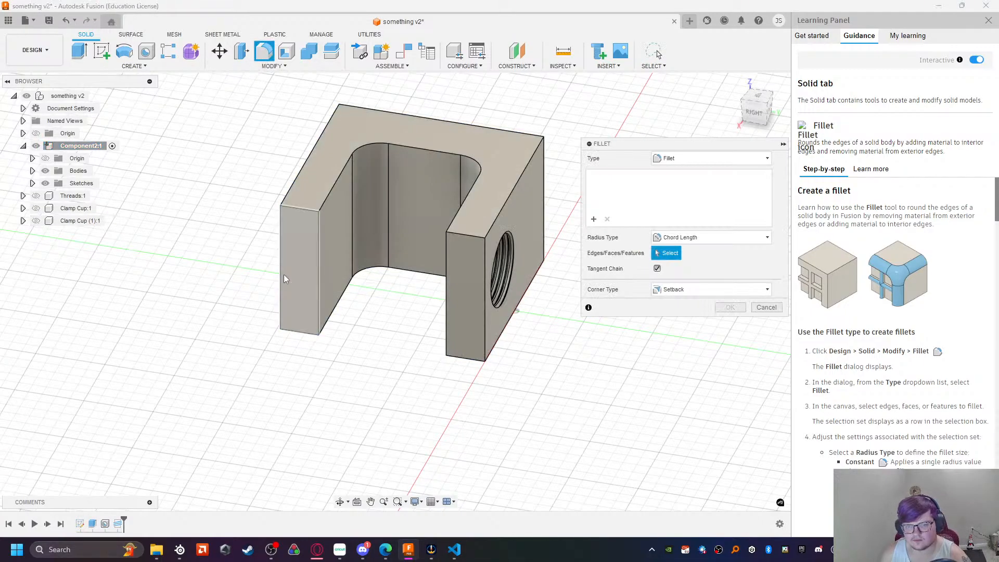
left_click_drag(522, 91, 320, 458)
mouse_move(417, 452)
middle_mouse_down("shift")
mouse_move(425, 394)
mouse_move(468, 291)
middle_mouse_up("shift")
left_click(503, 312)
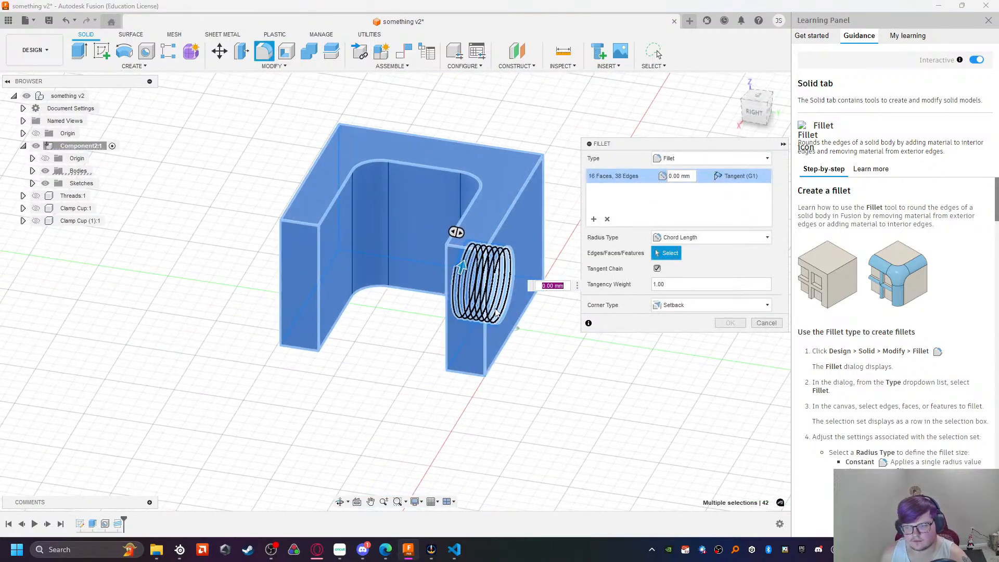
left_click(504, 307)
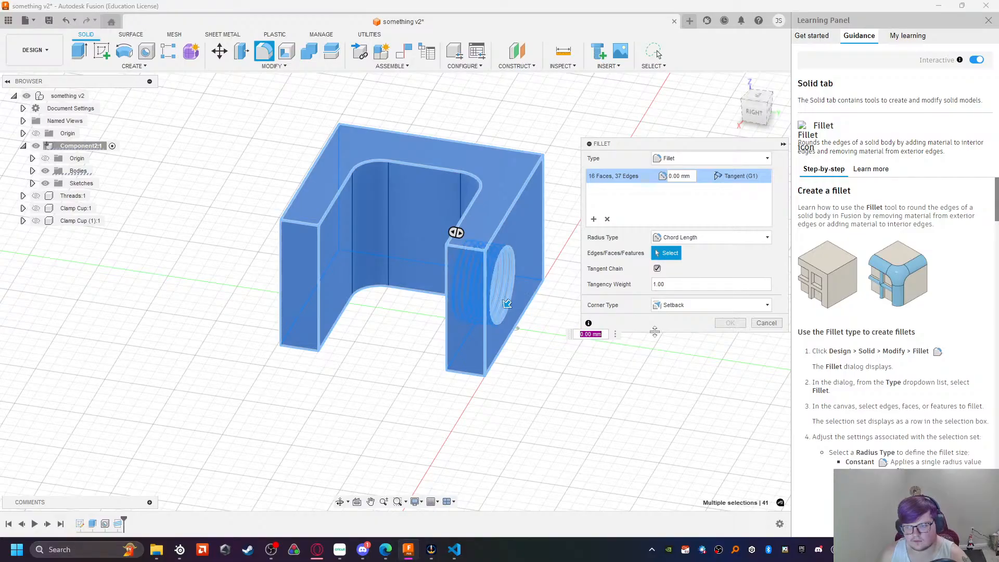
left_click(762, 322)
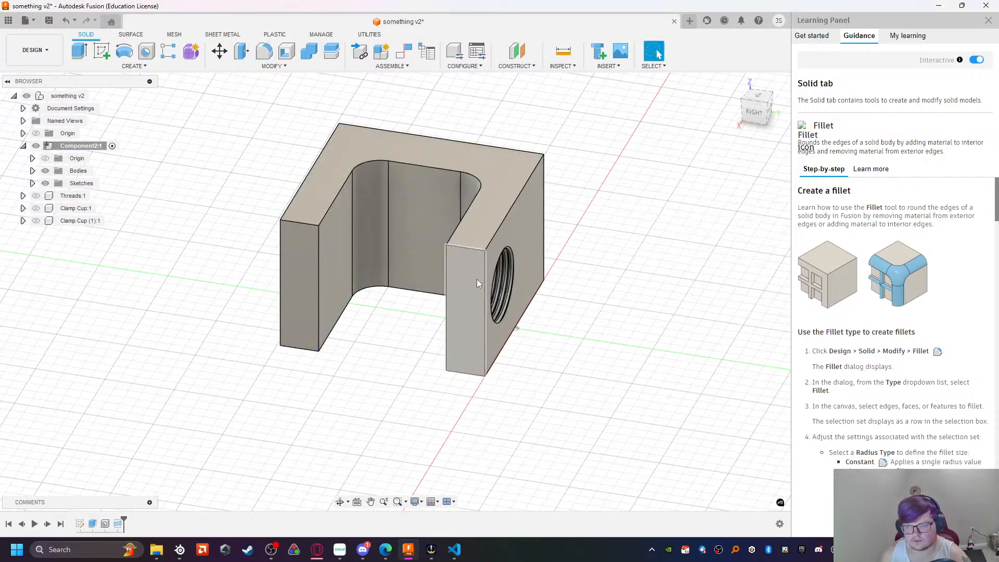
Step: Start a Chord Length fillet on the clamp frame's top face, bottom face and the end faces of both arms
left_click(263, 50)
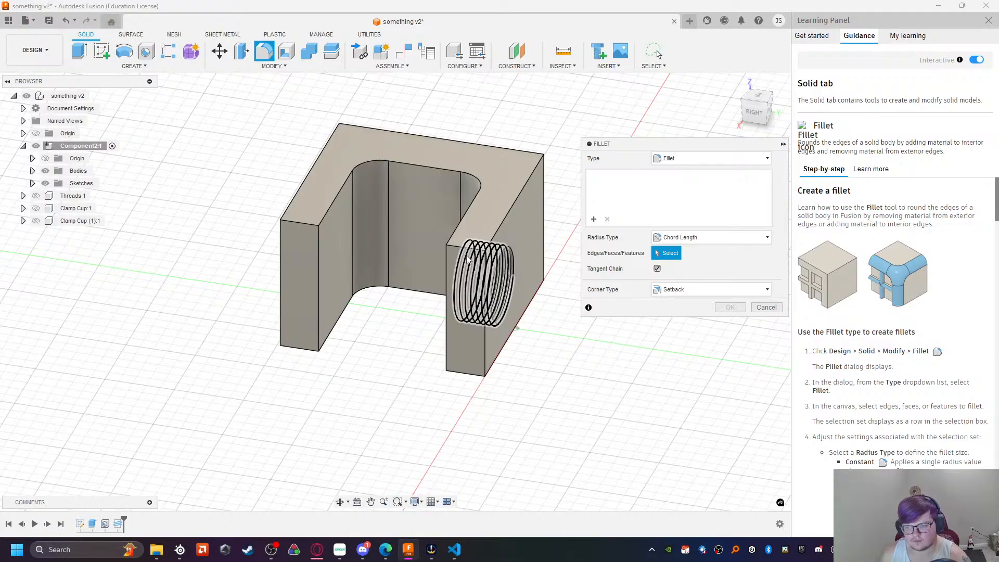
left_click(465, 359)
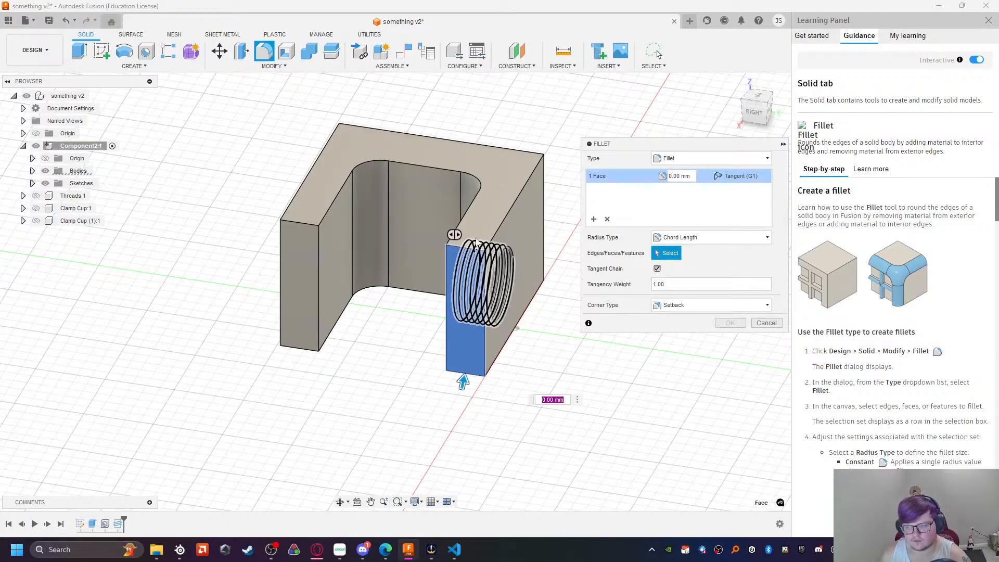
left_click(479, 236)
left_click(307, 258)
middle_click_drag(393, 400, 397, 364)
middle_click_drag(463, 376, 406, 402, "shift")
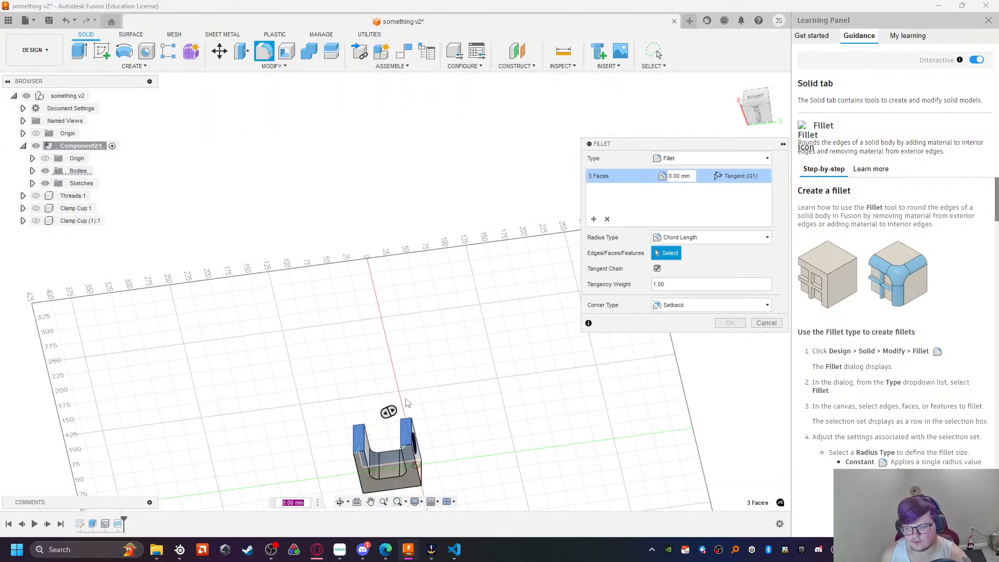
left_click(371, 483)
middle_click_drag(367, 440, 376, 315, "shift")
scroll(418, 264, "up", 3)
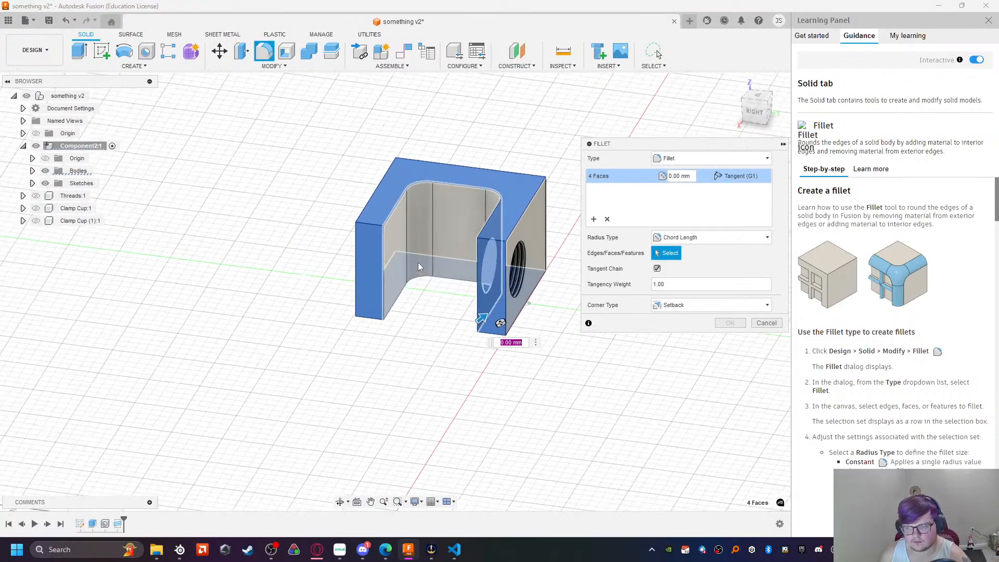
Step: Set the chord length of the four-face fillet to 3 mm and apply it
double_click(673, 177)
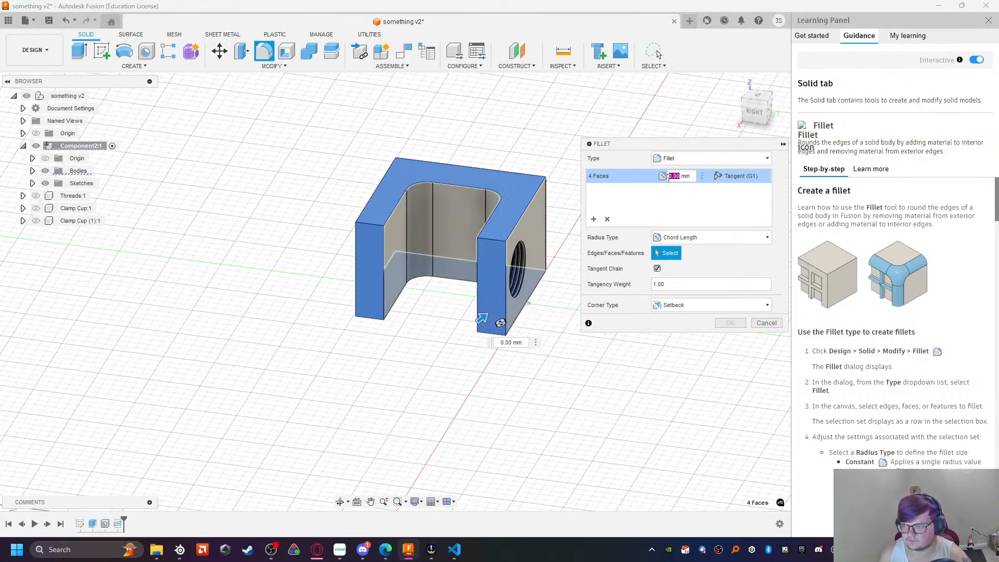
type("5")
key("Return")
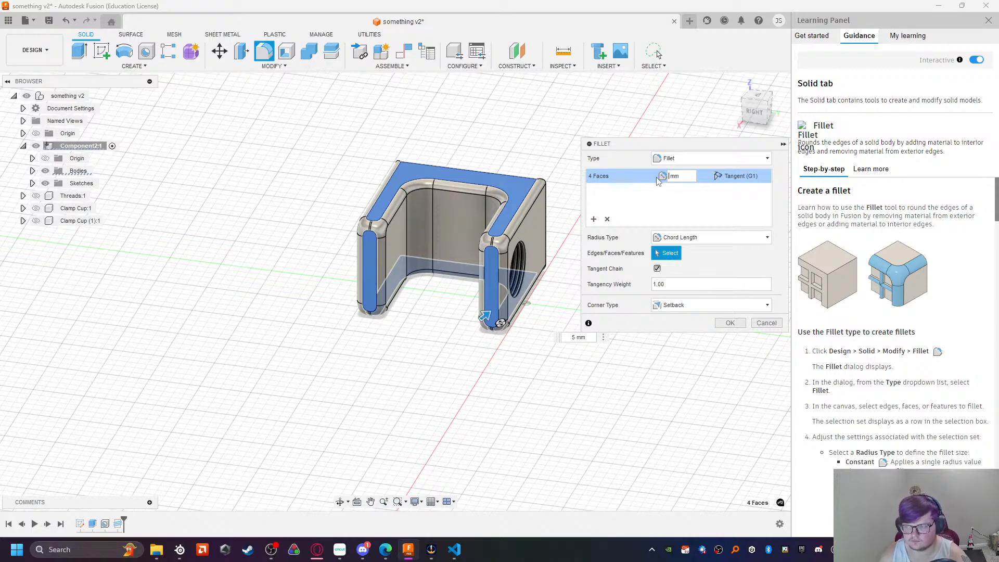
key("Return")
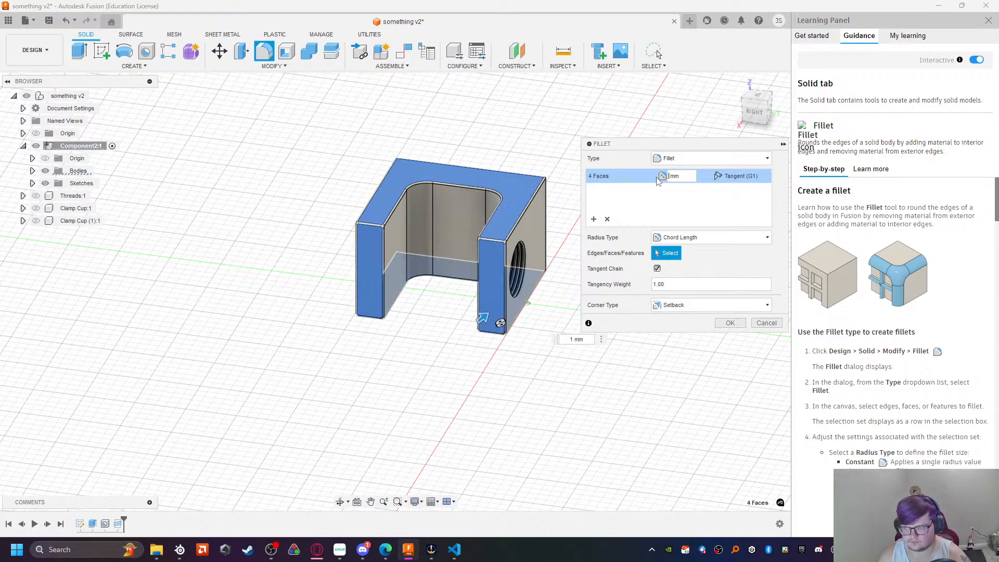
key("Return")
key("BackSpace")
type("4")
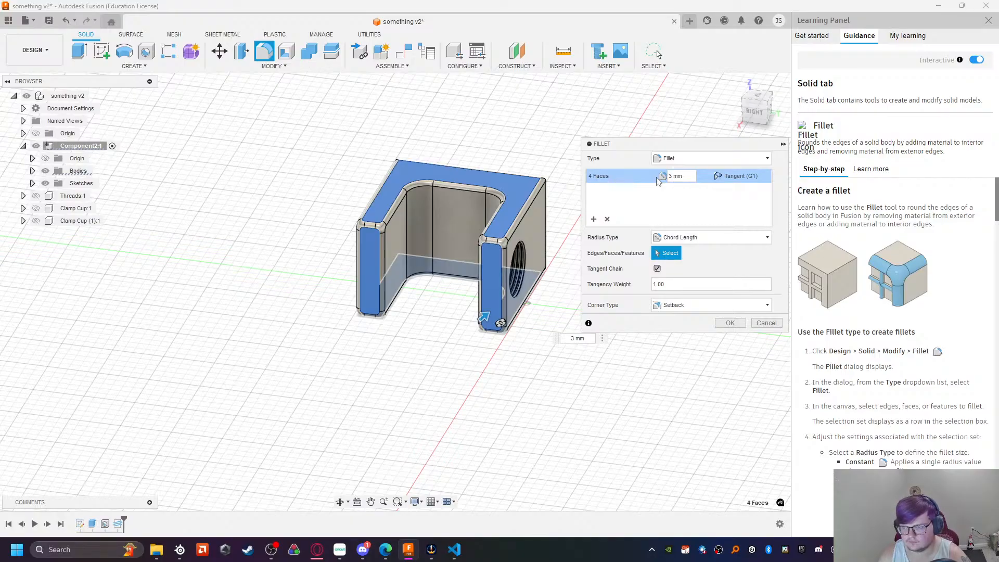
key("Return")
Step: Try to fillet the frame's back face and both outer side faces with a 3 mm chord length
middle_click_drag(658, 181, 472, 351, "shift")
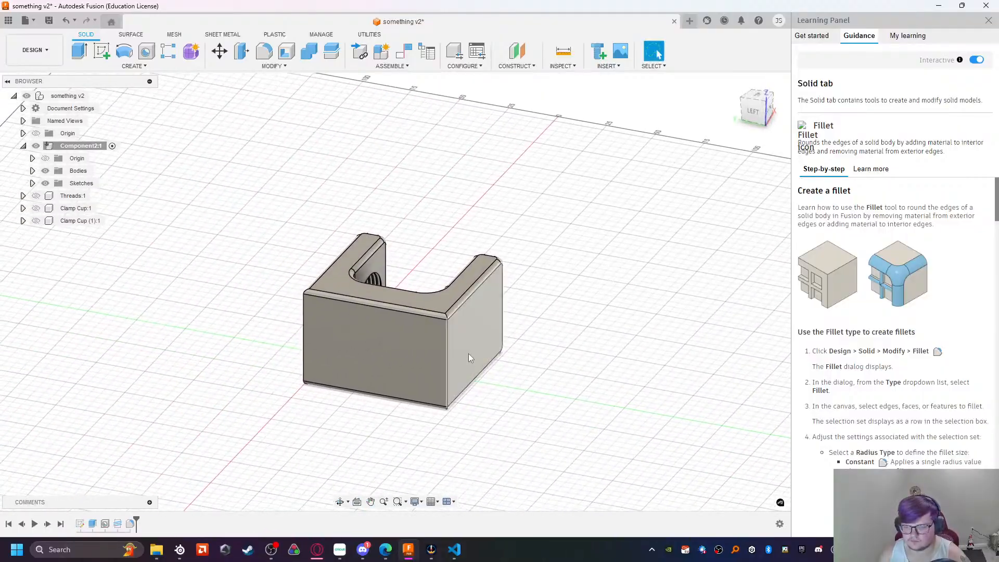
left_click(476, 356)
left_click(379, 385, "ctrl")
middle_click_drag(344, 411, 645, 401, "shift")
left_click(645, 400, "ctrl")
left_click(264, 52)
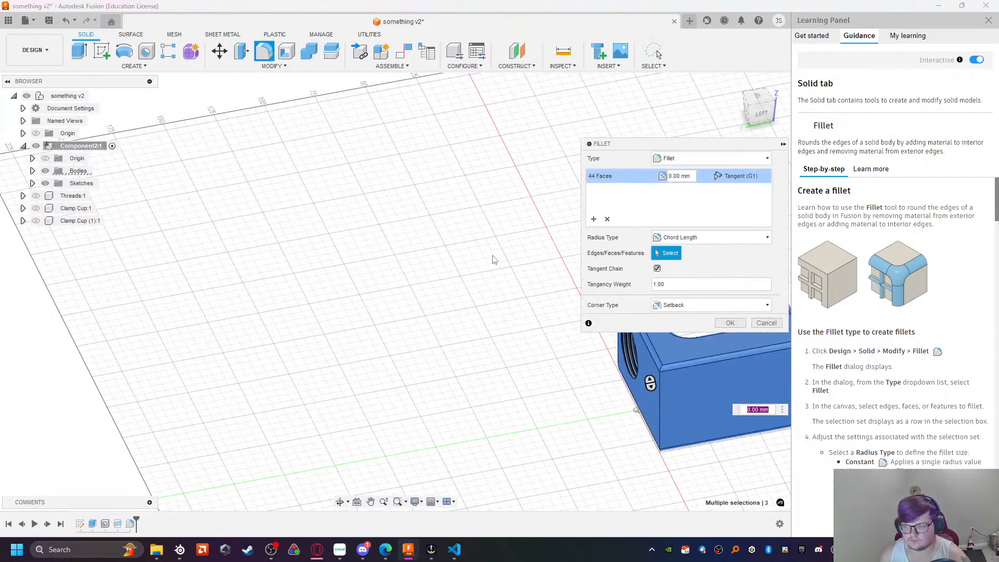
middle_click_drag(519, 310, 472, 299, "shift")
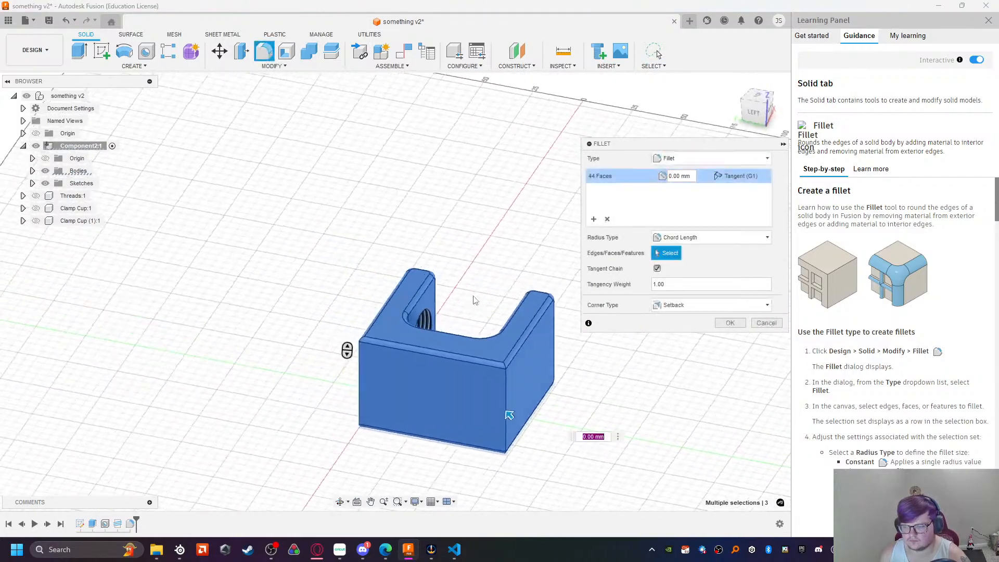
left_click(675, 177)
type("3")
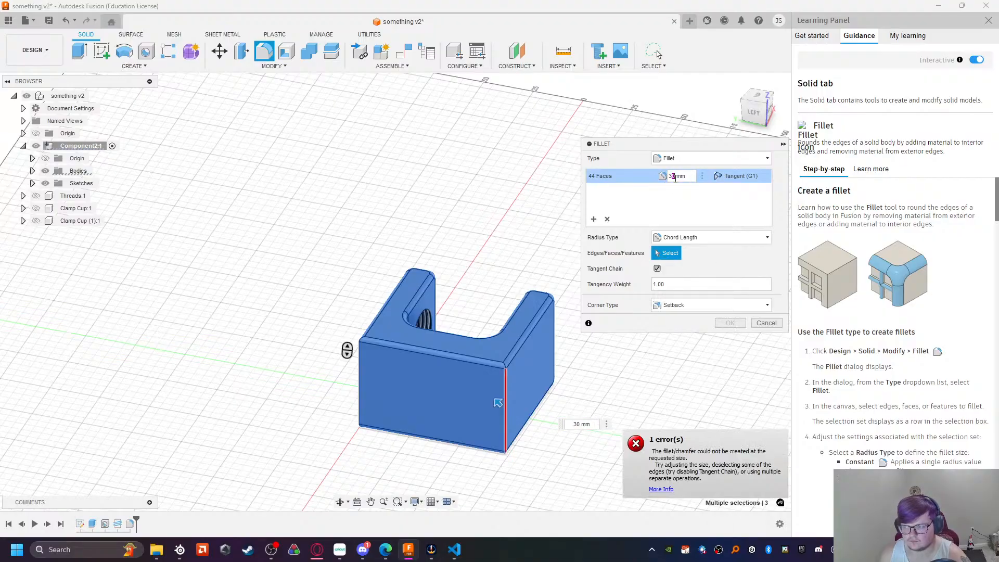
key("Delete")
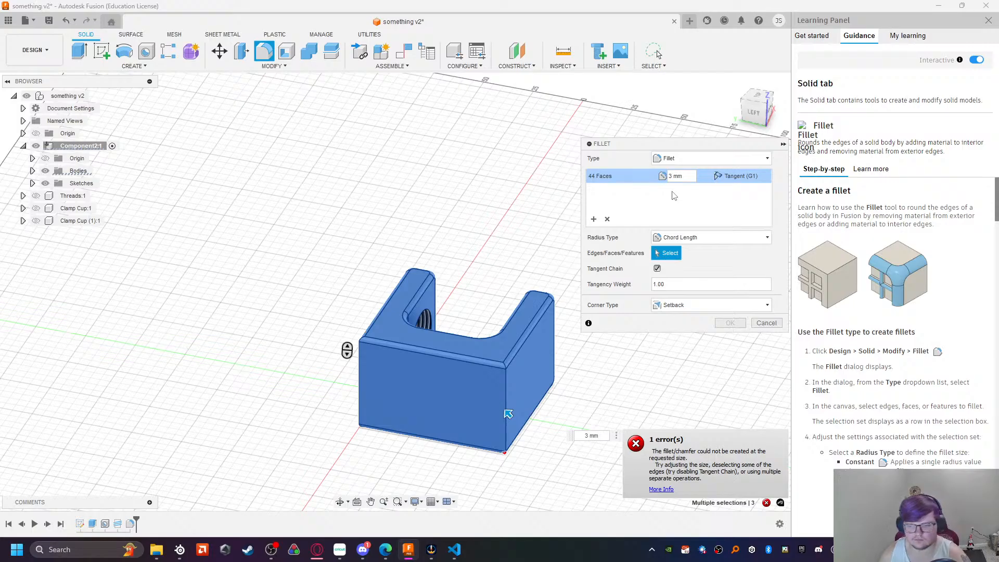
Step: Try a 1 mm chord length for the back and side face fillet, and cancel the operation
middle_click_drag(558, 422, 718, 392, "shift")
middle_click_drag(537, 352, 285, 303)
middle_click_drag(424, 399, 533, 402)
middle_click_drag(406, 308, 340, 317)
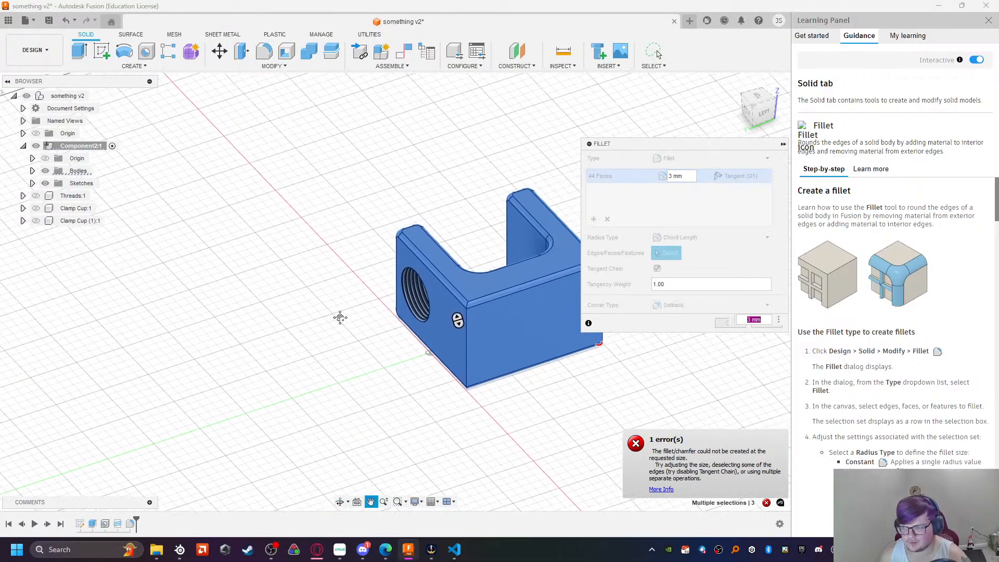
left_click(671, 177)
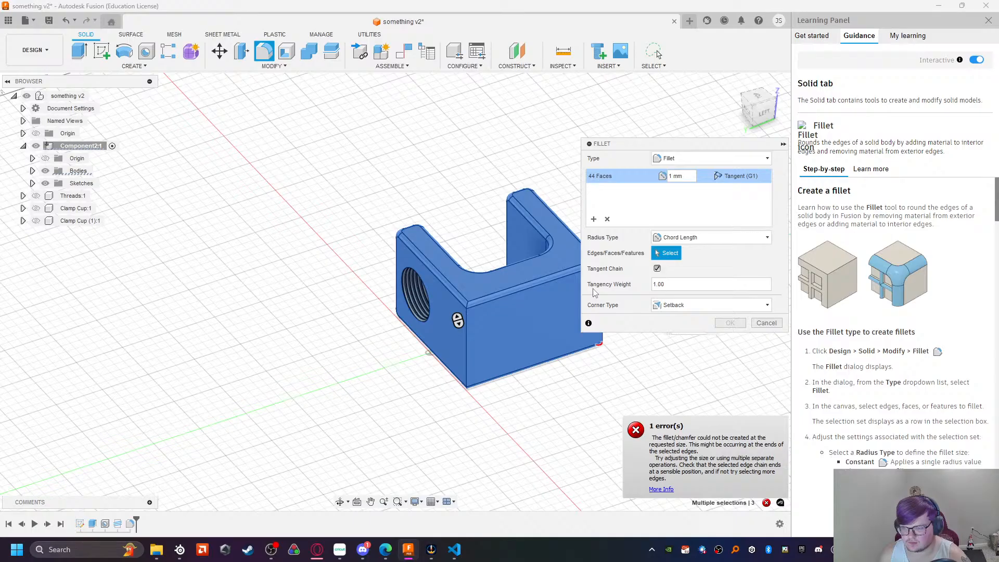
left_click(766, 323)
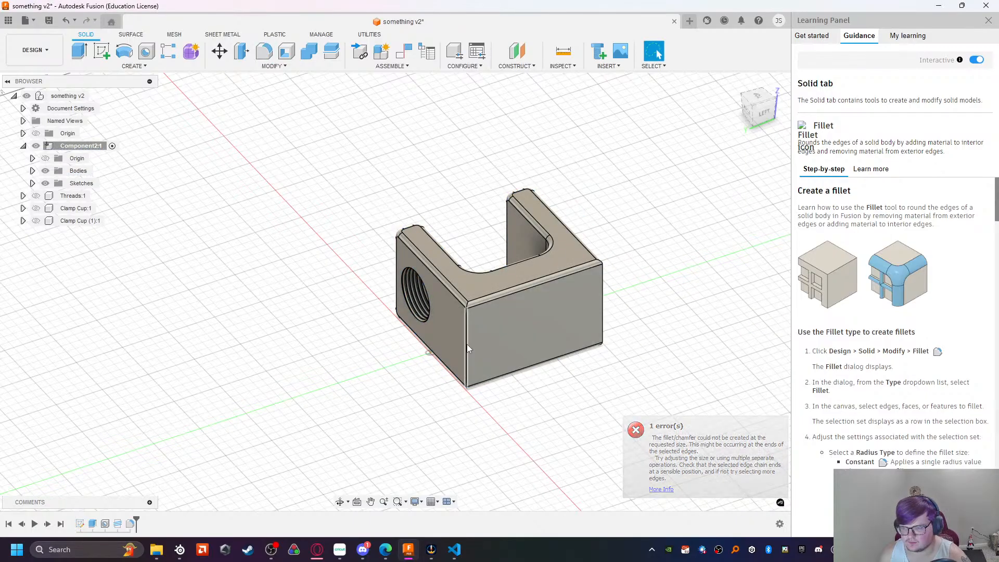
Step: Fillet the two vertical corner edges of the frame's back face with a constant radius of 1 mm
left_click(602, 298, "ctrl")
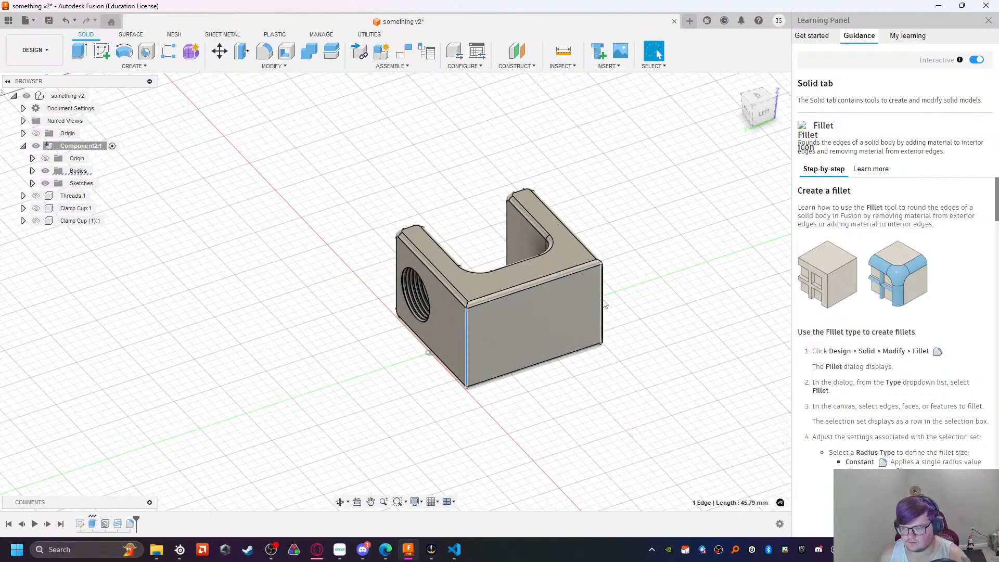
left_click(266, 52)
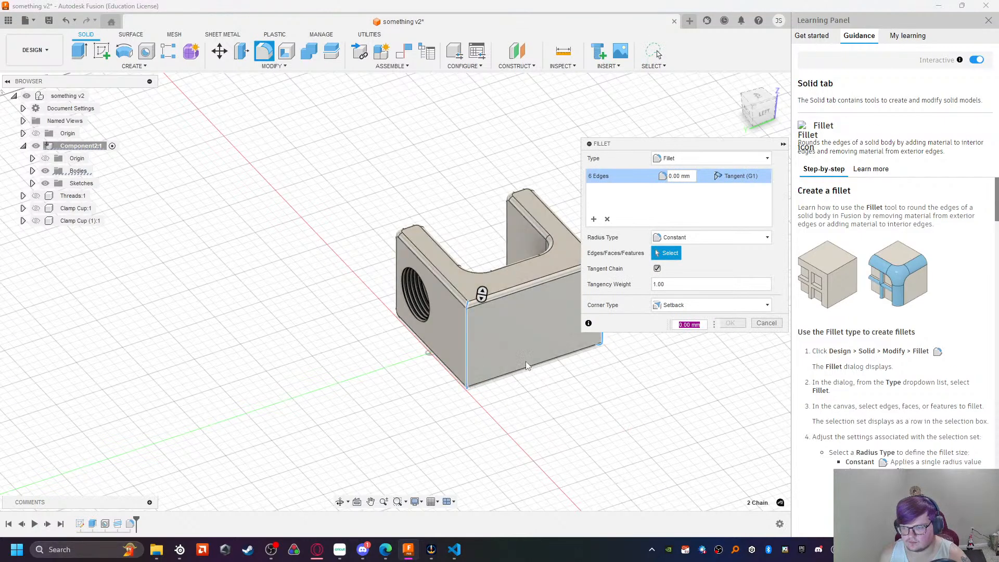
left_click(664, 177)
type("1")
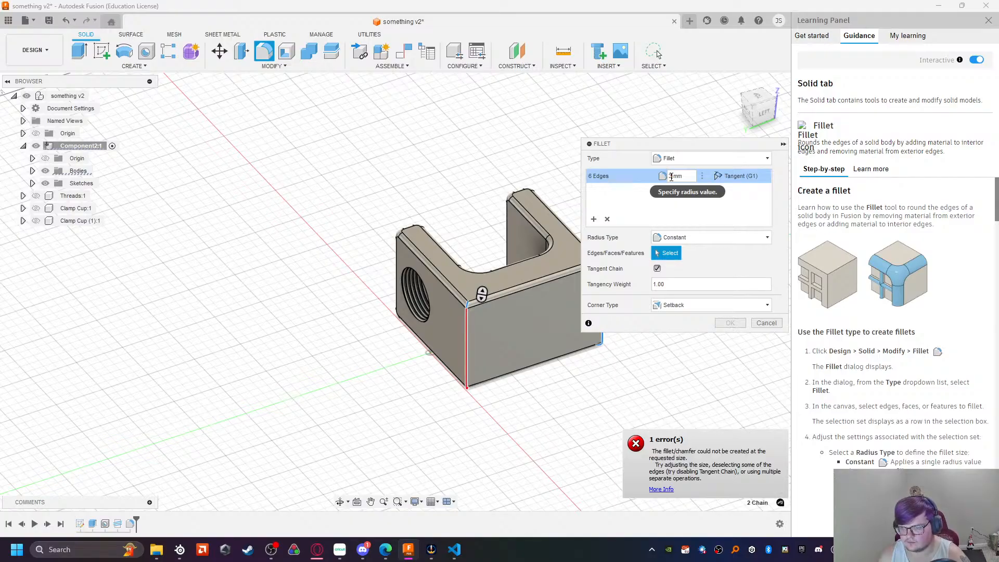
key("Return")
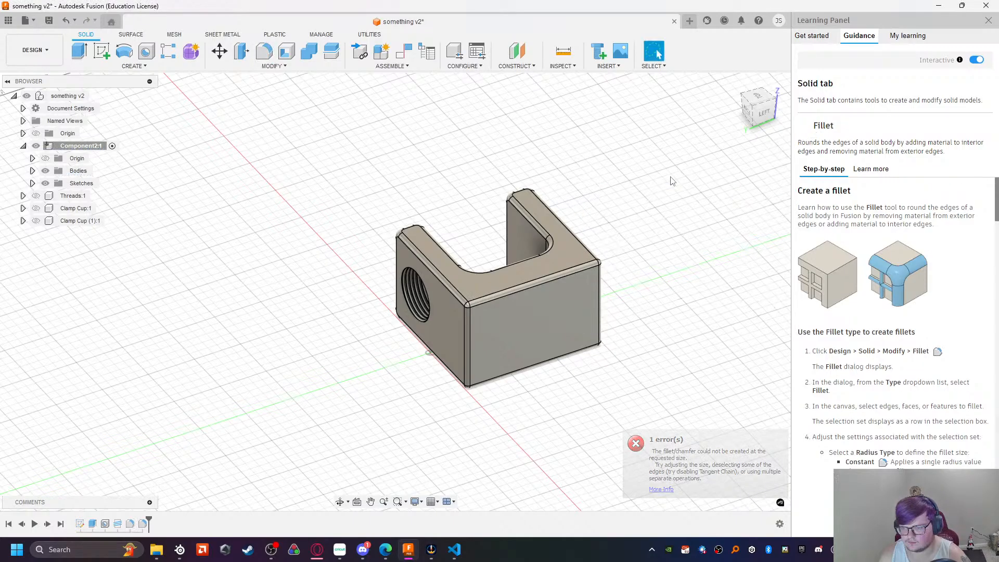
Step: Place a countersunk hole on the inner face of the unthreaded arm, in line with the centre of the threaded hole
middle_click_drag(611, 334, 601, 245, "shift")
middle_click_drag(450, 102, 525, 284, "shift")
middle_click_drag(460, 332, 505, 246)
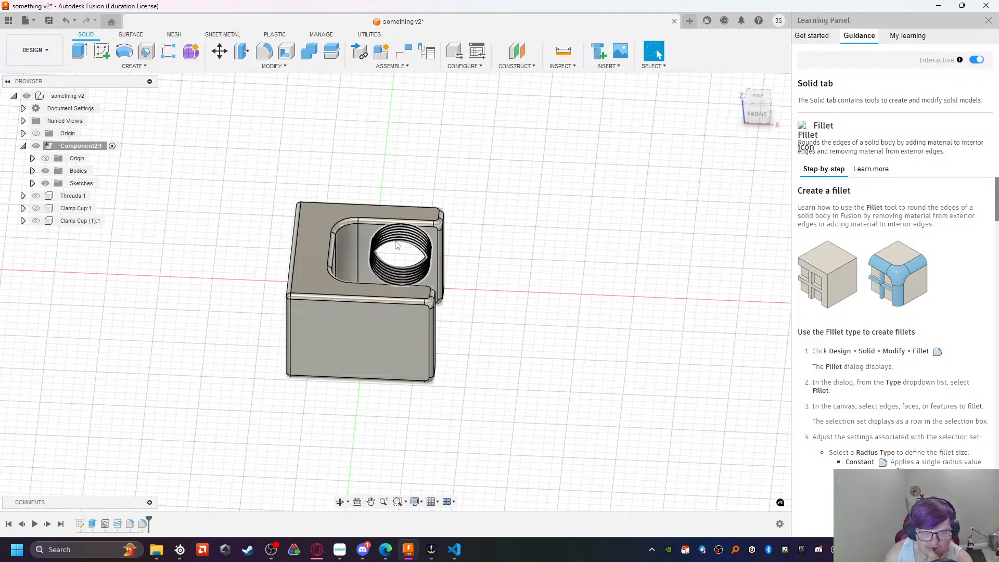
left_click(758, 115)
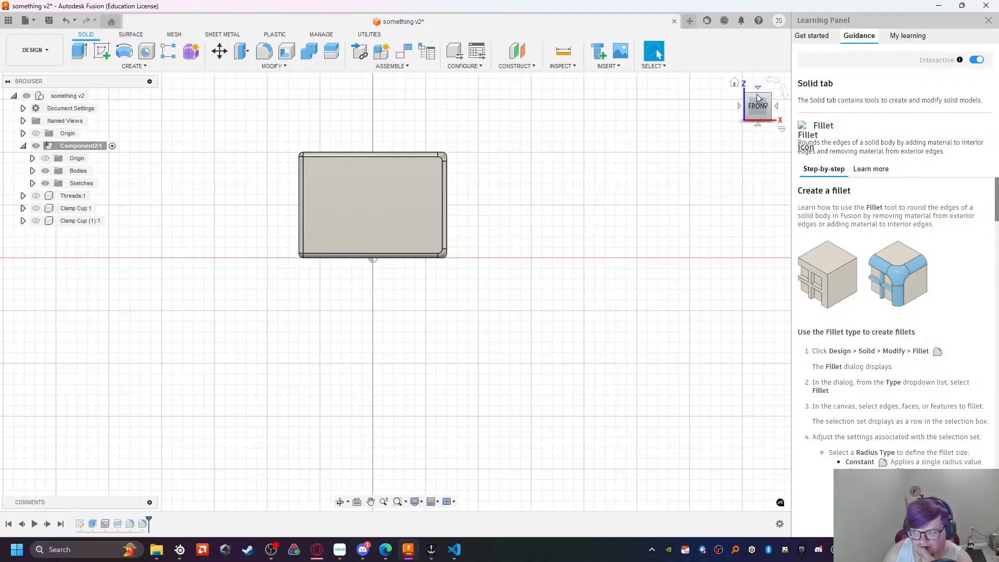
left_click(760, 92)
left_click(760, 94)
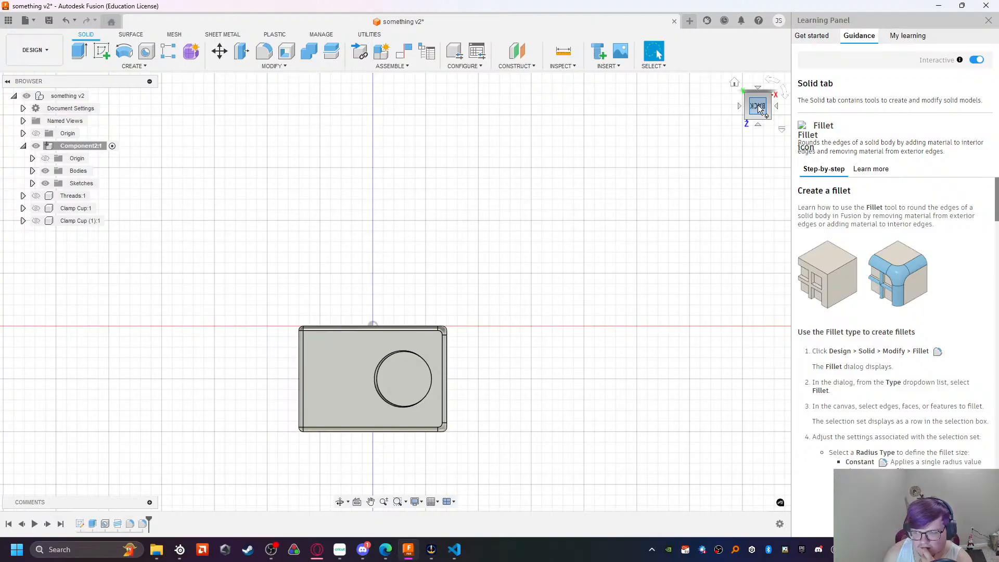
scroll(399, 382, "up", 8)
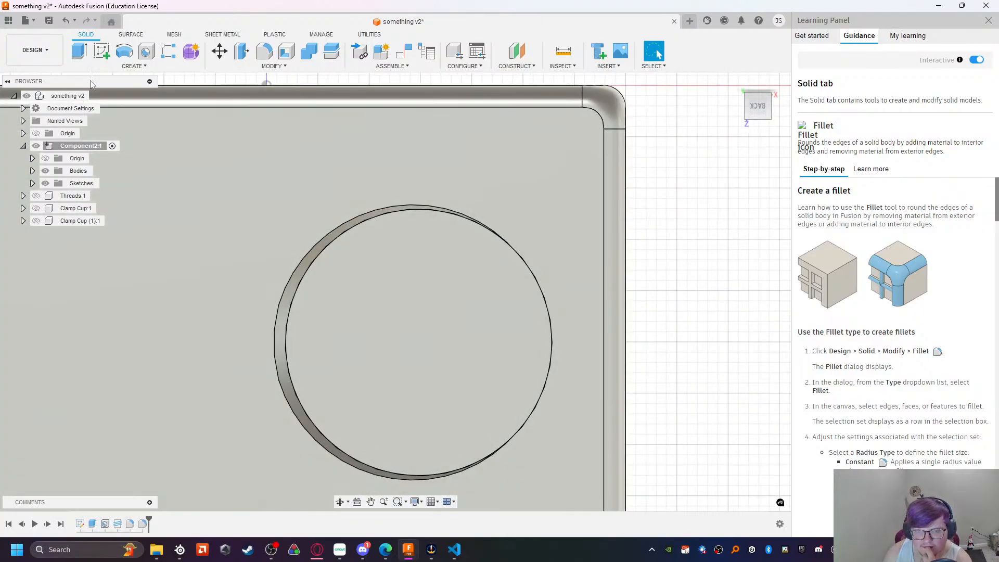
left_click(146, 51)
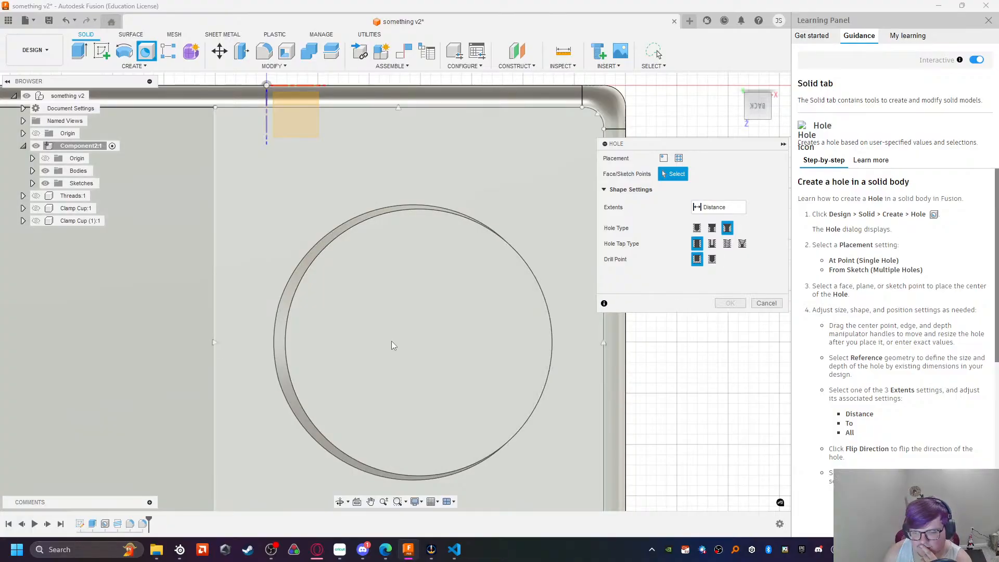
left_click(433, 339)
left_click_drag(432, 340, 409, 344)
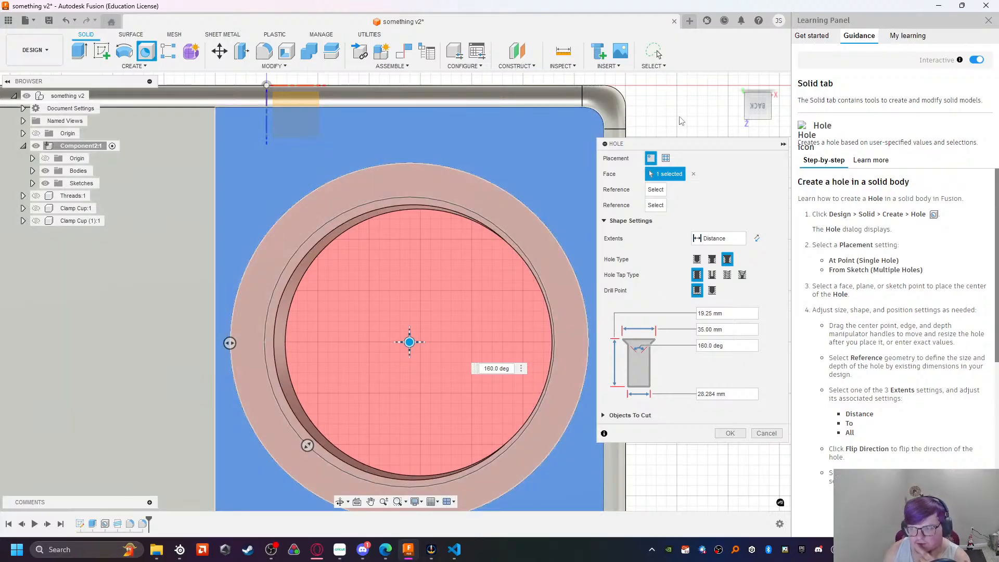
Step: Reduce the depth of the countersunk hole in the unthreaded arm to 0 mm
scroll(510, 280, "down", 5)
middle_click_drag(560, 308, 191, 344, "shift")
middle_click_drag(474, 305, 202, 197, "shift")
middle_click_drag(482, 266, 263, 121, "shift")
scroll(447, 322, "up", 3)
scroll(416, 307, "down", 2)
mouse_move(422, 293)
left_mouse_down()
mouse_move(424, 361)
mouse_move(422, 294)
left_mouse_up()
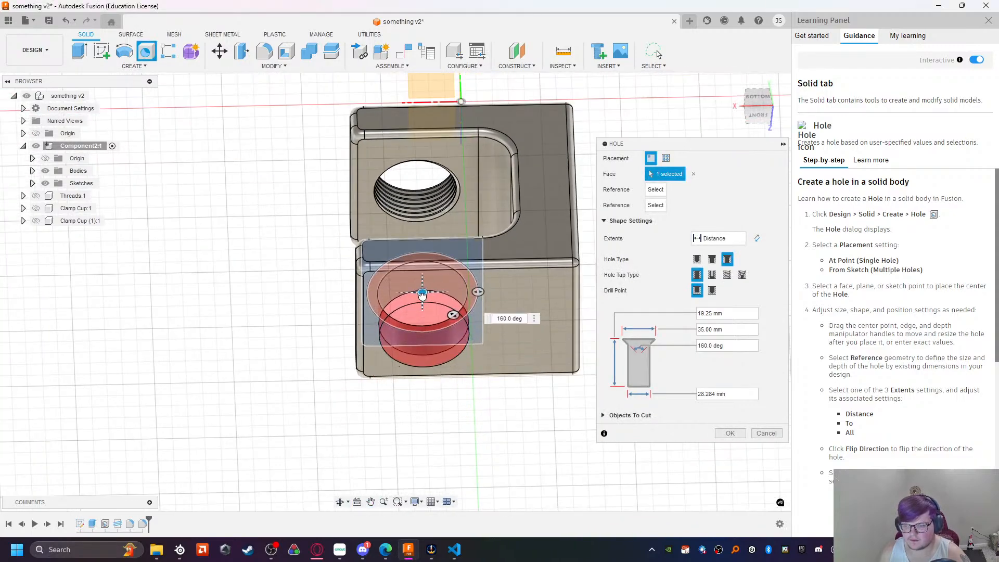
middle_click_drag(401, 402, 459, 351, "shift")
middle_click_drag(292, 263, 320, 365)
scroll(220, 234, "up", 6)
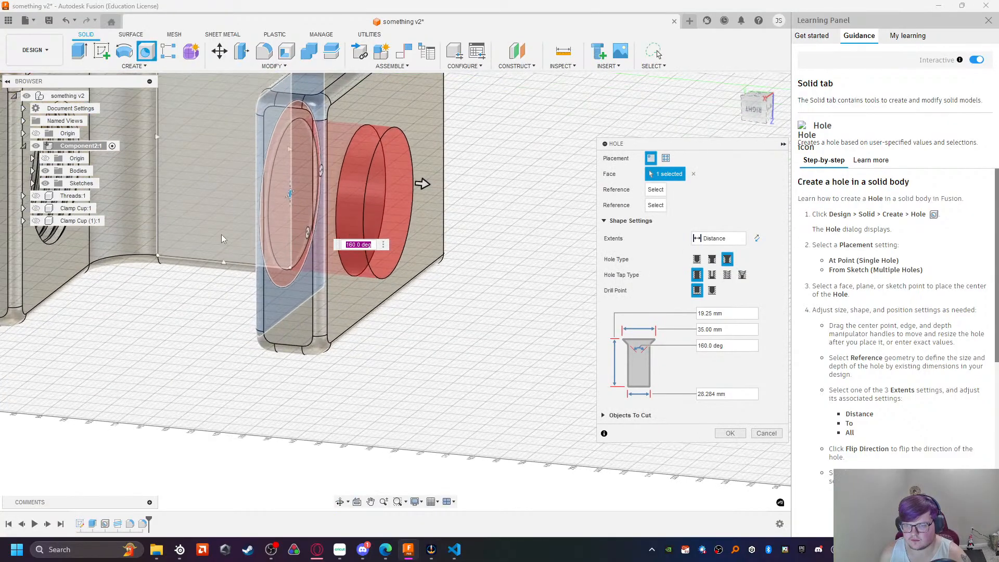
left_click_drag(493, 165, 293, 164)
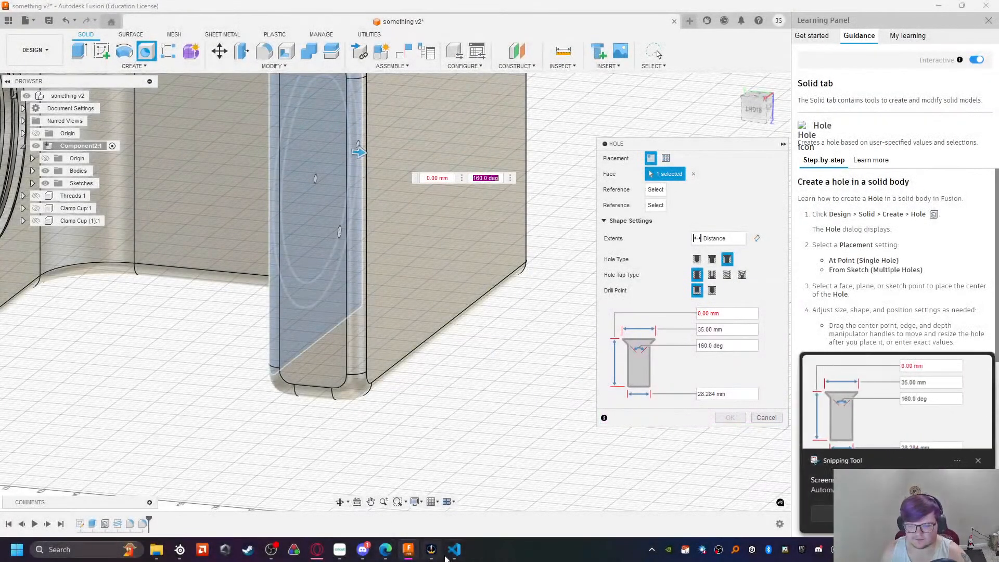
Step: Switch to Visual Studio Code and add a blank line and a new empty line at the end of the size notes
left_click(451, 552)
left_click(348, 300)
key("Return")
key("Return")
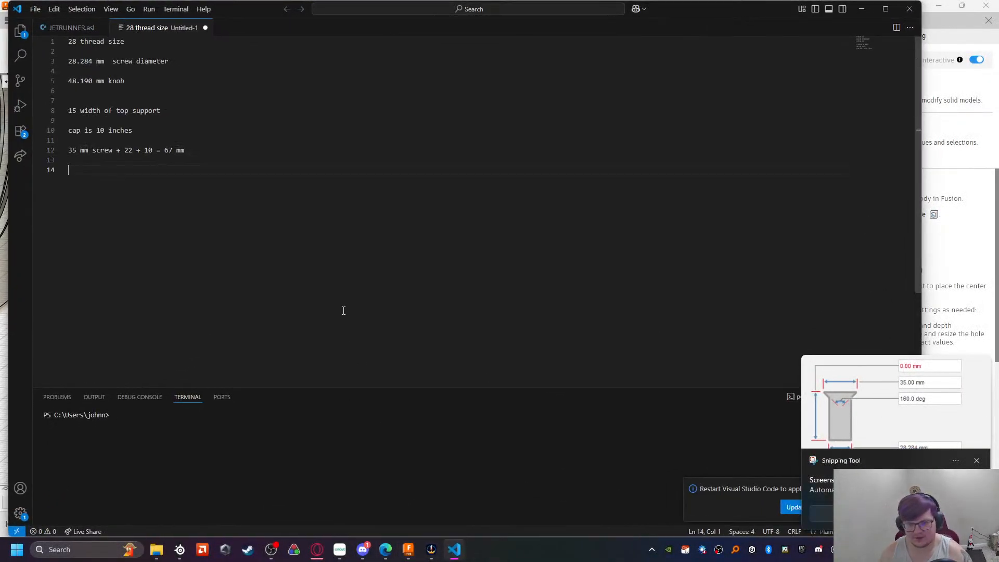
Step: Switch to Discord, send the copied screenshot of the hole dimensions in the open direct message, and return to Fusion
left_click(363, 550)
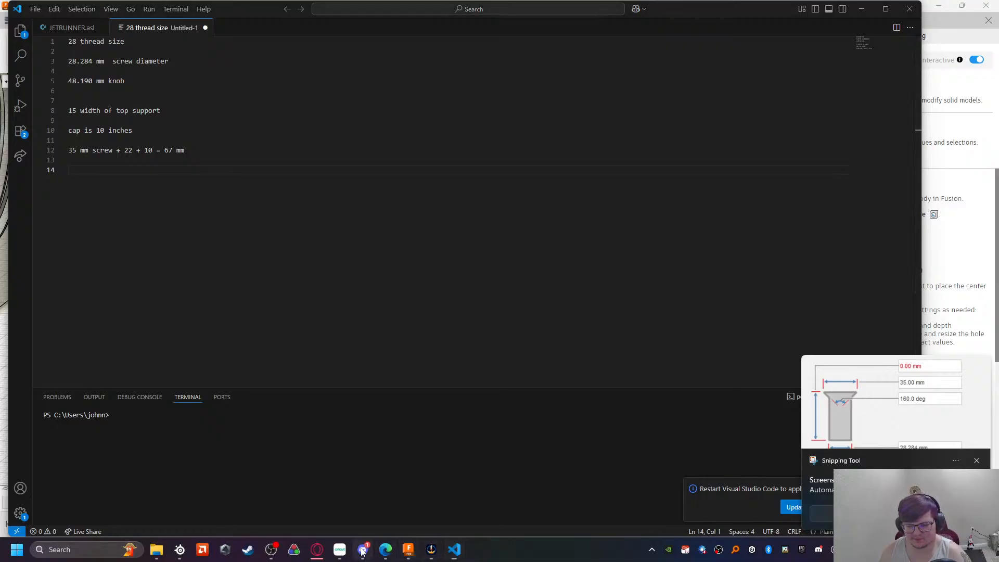
key("ctrl+v")
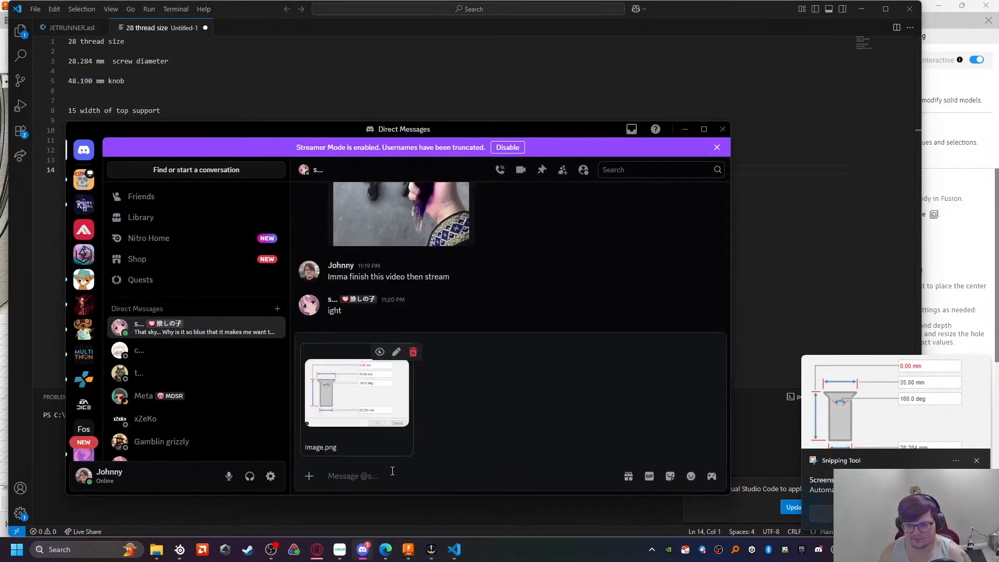
key("Return")
left_click(371, 559)
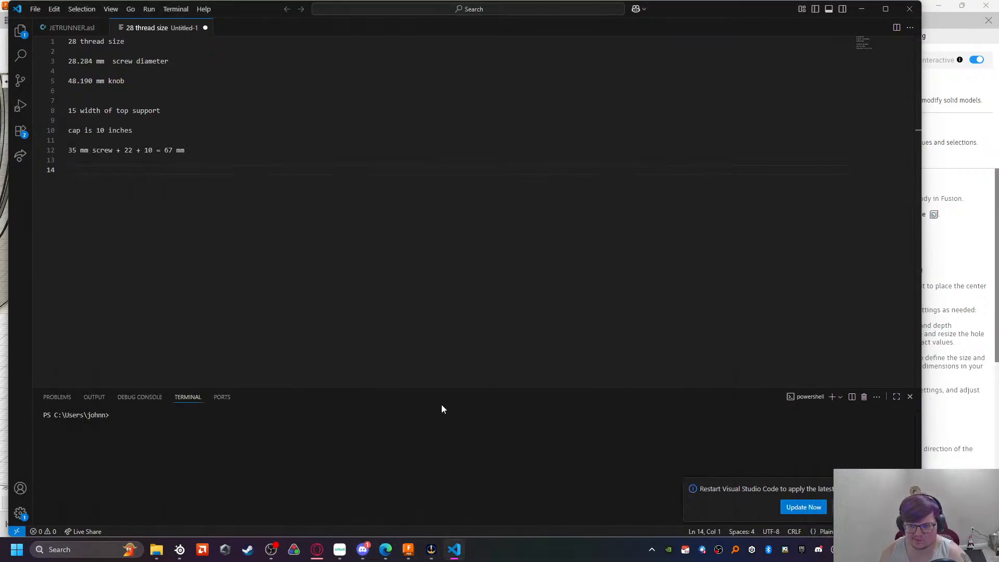
double_click(865, 7)
left_click(865, 7)
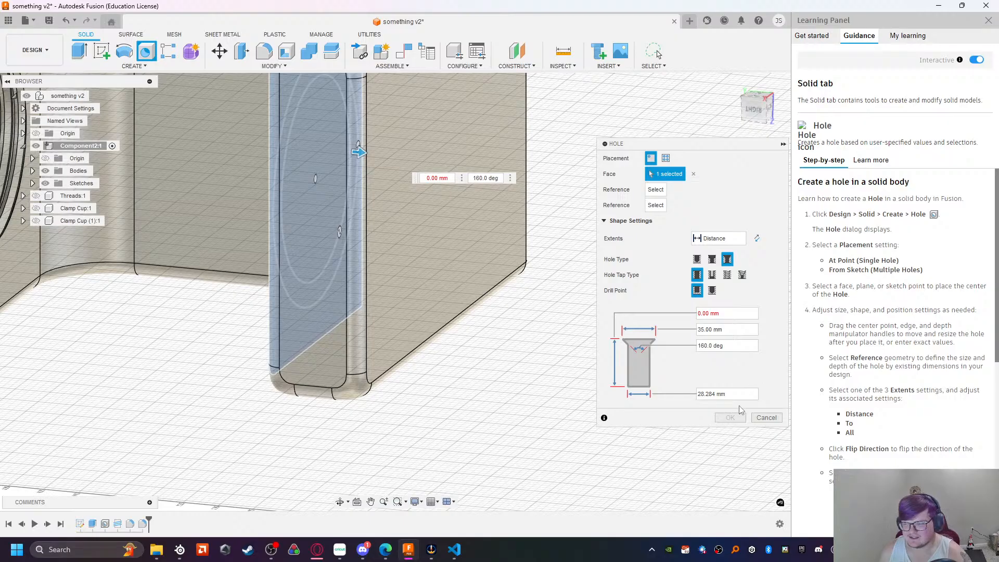
Step: Cancel the hole on the inner face and place a countersunk hole at the middle of the unthreaded arm's outer face
left_click(767, 417)
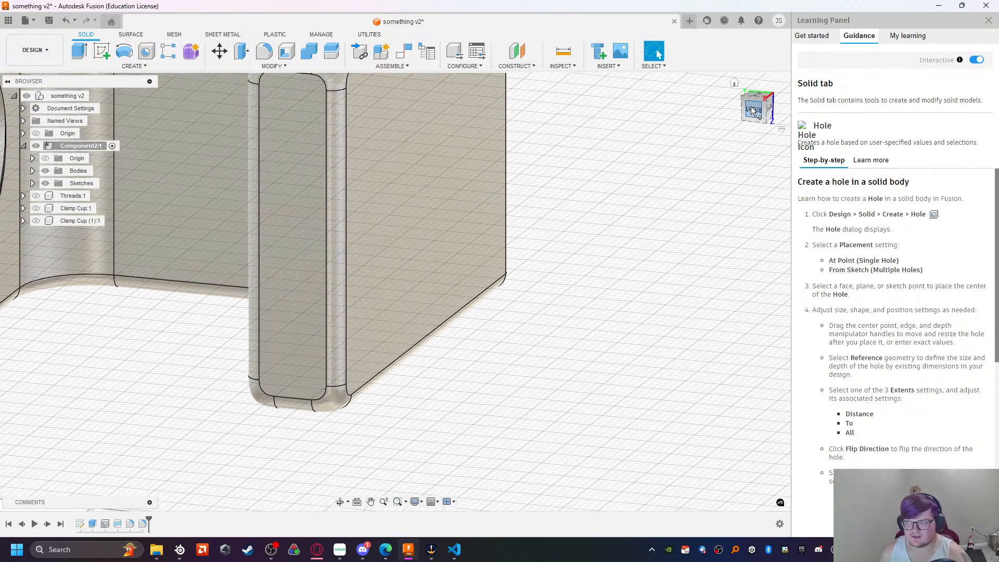
left_click(770, 113)
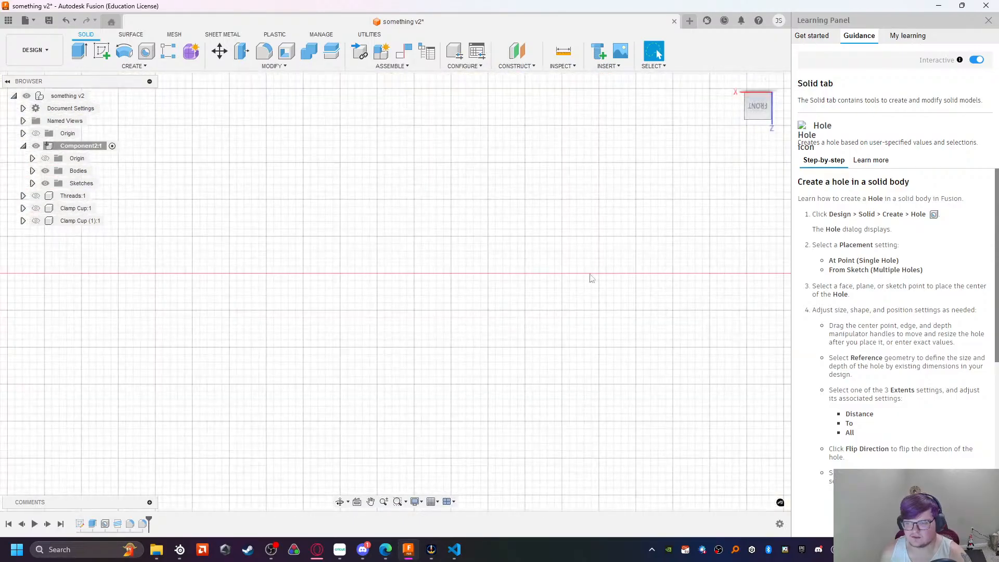
middle_click_drag(602, 319, 725, 163, "shift")
left_click(747, 107)
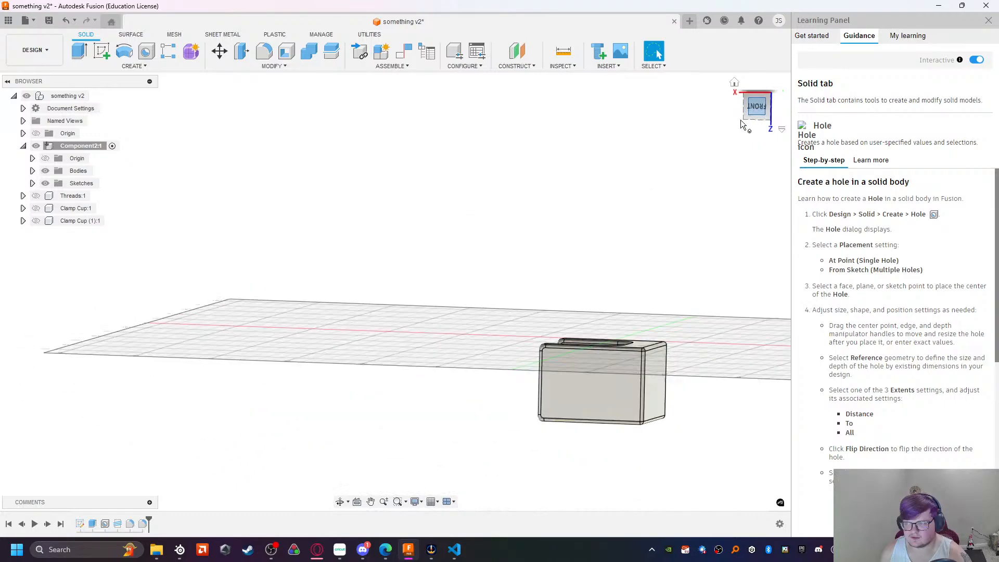
middle_click_drag(557, 355, 443, 305)
scroll(504, 348, "up", 5)
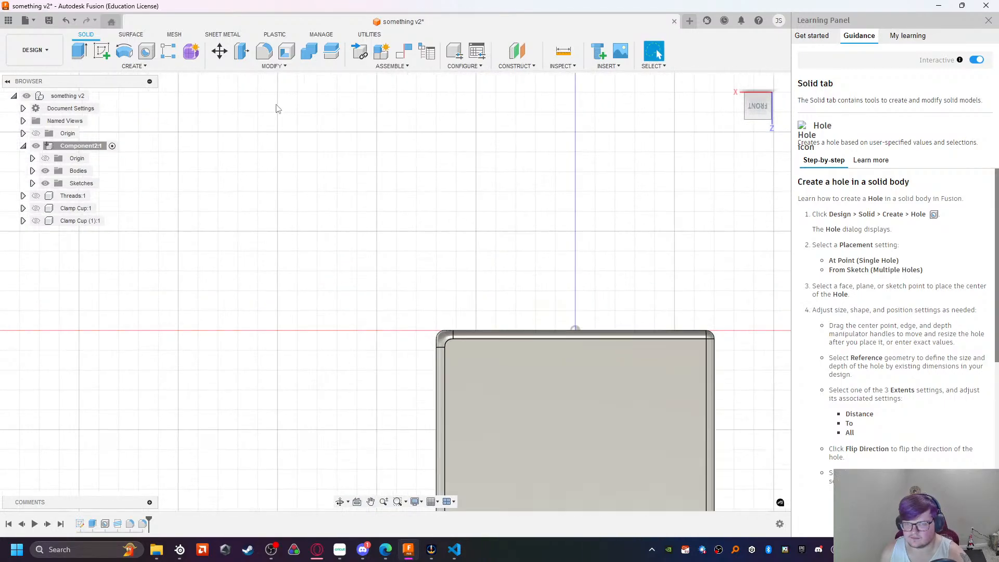
left_click(146, 50)
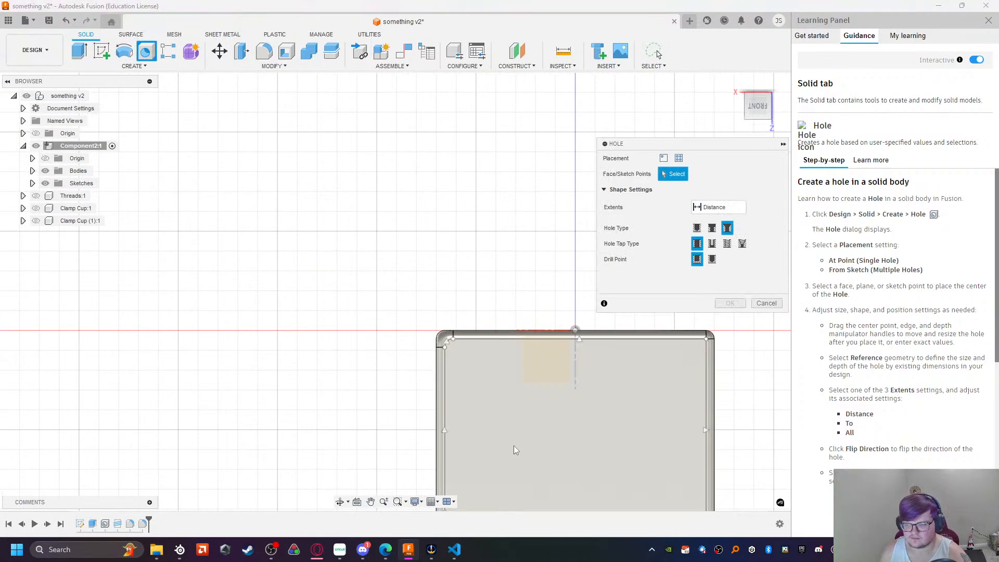
left_click(514, 446)
left_click_drag(514, 446, 570, 427)
scroll(422, 369, "up", 1)
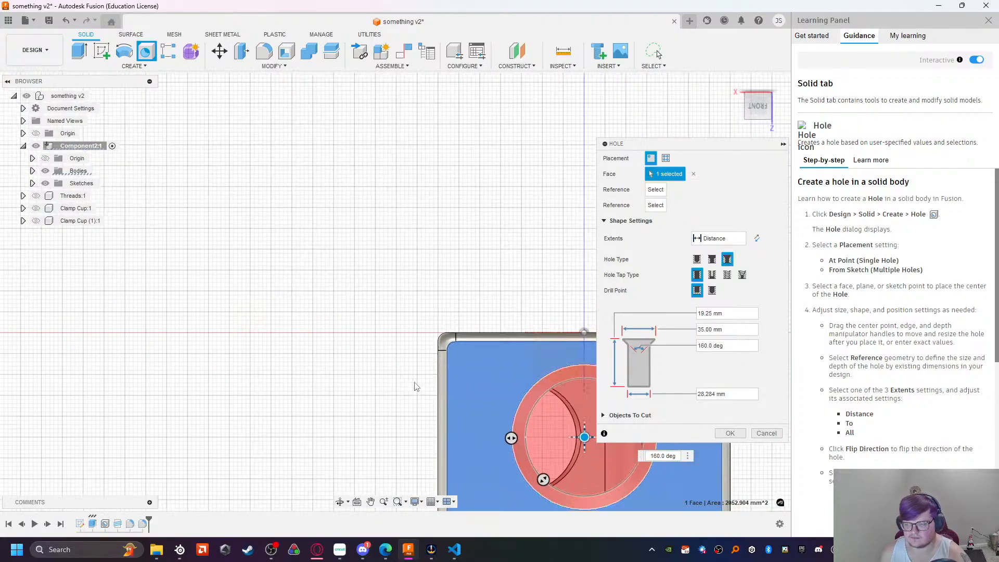
Step: Set the depth of the countersunk hole in the unthreaded arm's outer face to 6 mm and create it
scroll(415, 388, "down", 3)
middle_click_drag(493, 494, 493, 429, "shift")
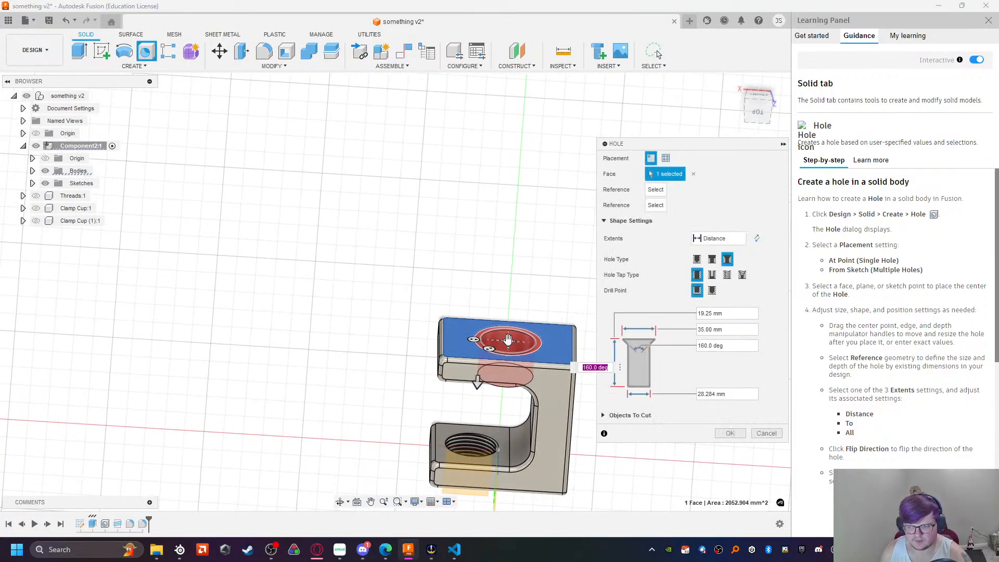
mouse_move(510, 348)
left_mouse_down()
mouse_move(550, 344)
mouse_move(493, 337)
mouse_move(506, 342)
left_mouse_up()
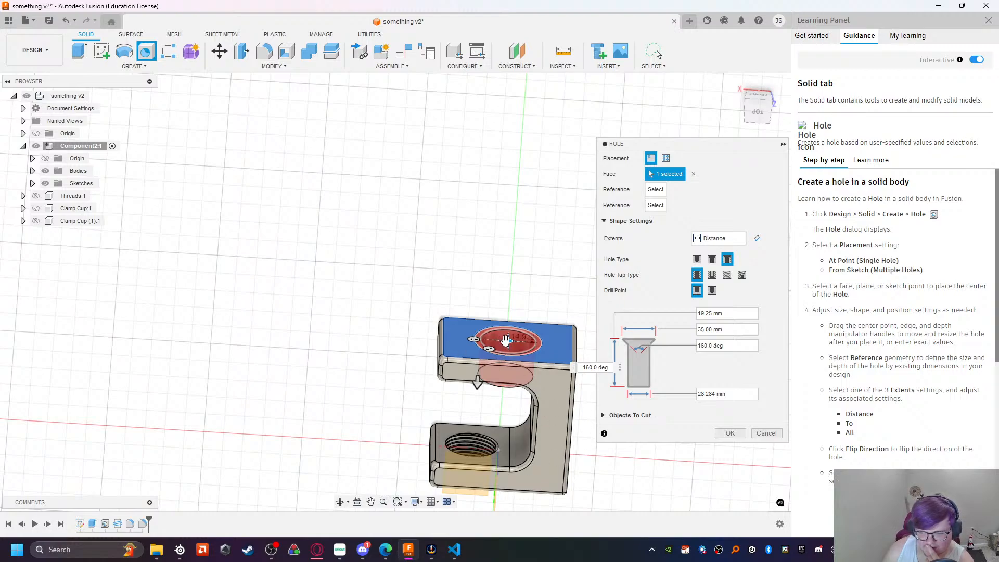
mouse_move(507, 340)
left_mouse_down()
mouse_move(476, 339)
mouse_move(504, 340)
left_mouse_up()
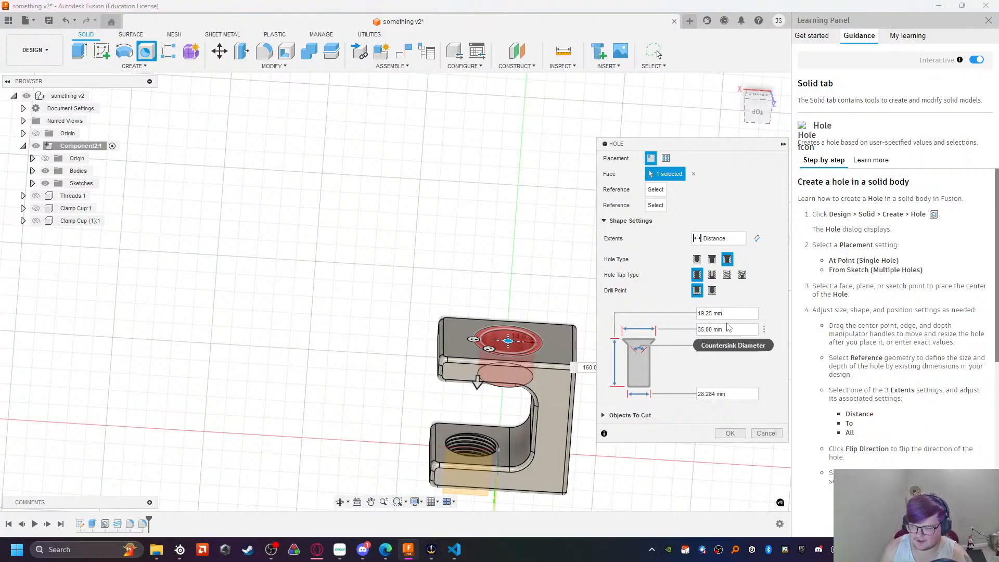
left_click_drag(725, 313, 670, 317)
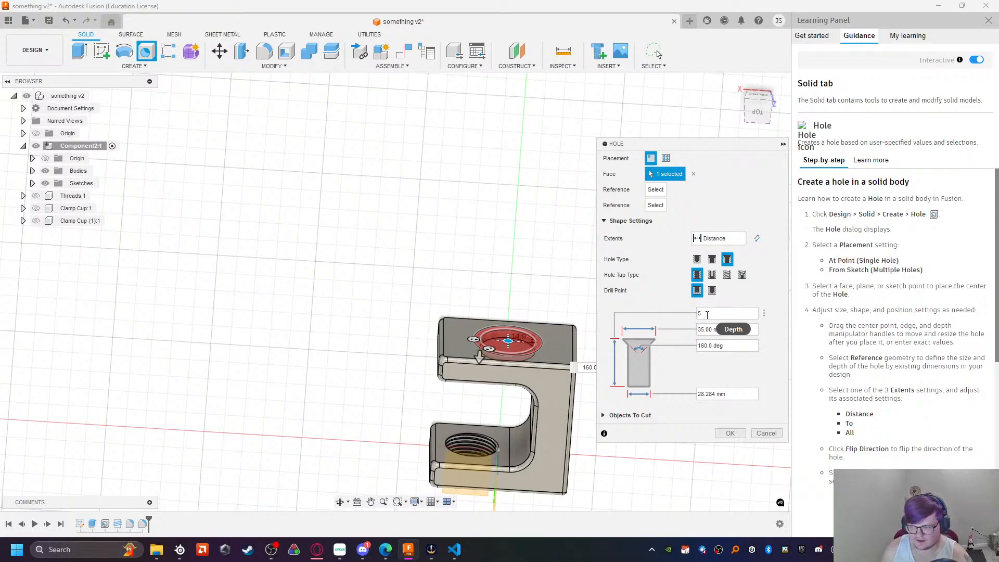
left_click_drag(706, 314, 686, 313)
type("6")
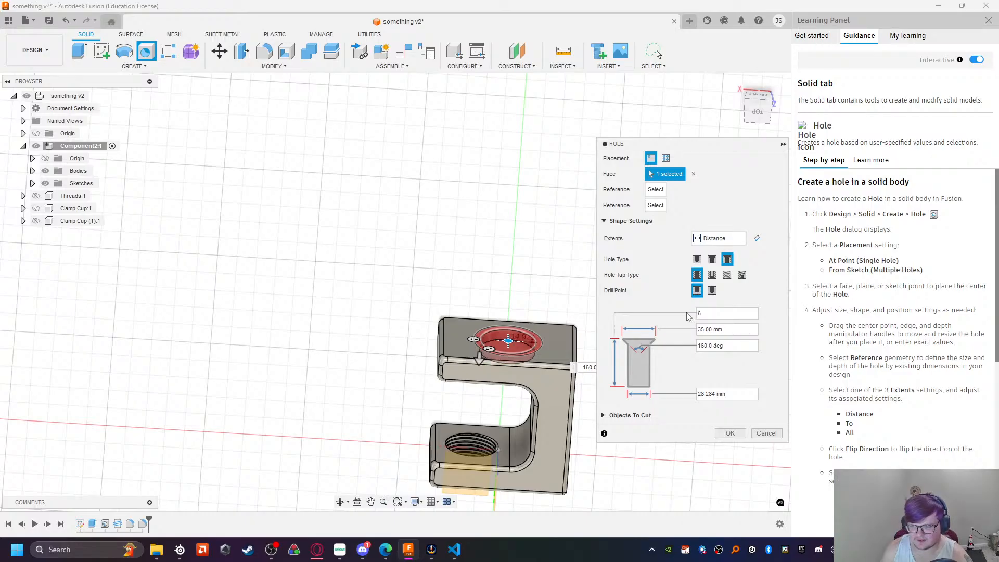
left_click(730, 434)
Step: Add a modeled, full-length, right-hand M28x2 ISO Metric thread of class 6H to the new hole's cylindrical wall
scroll(511, 352, "up", 5)
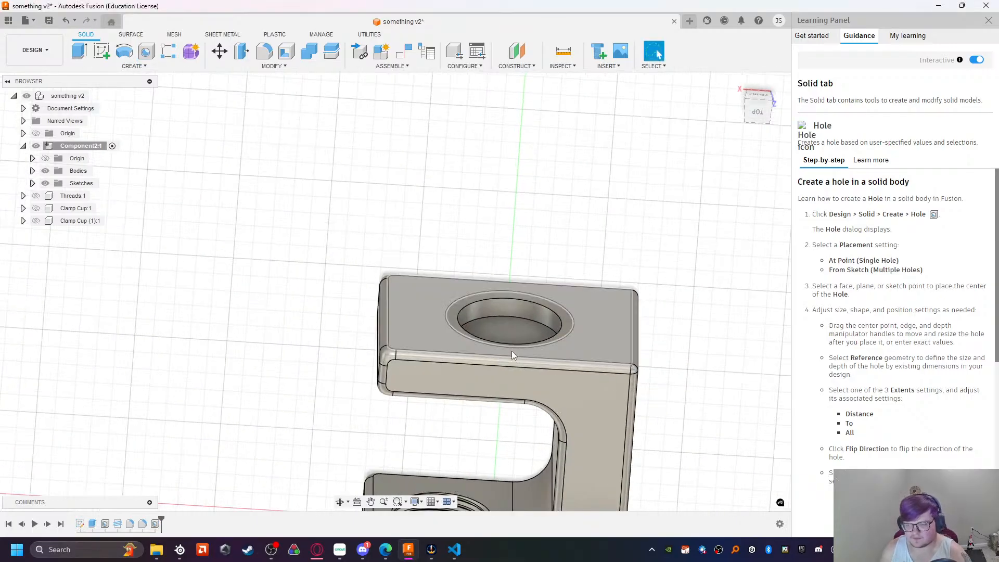
left_click(497, 312)
left_click(133, 66)
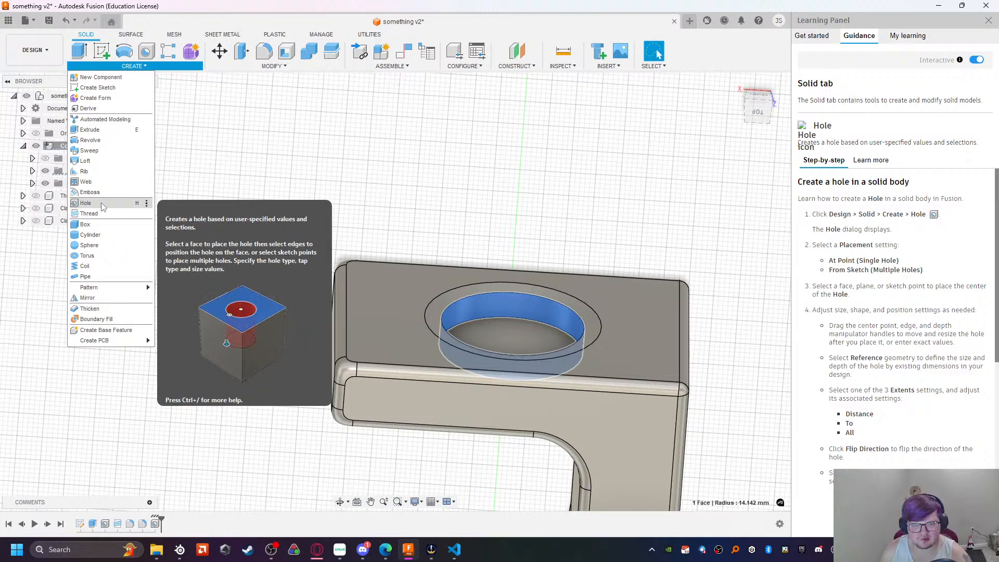
left_click(90, 214)
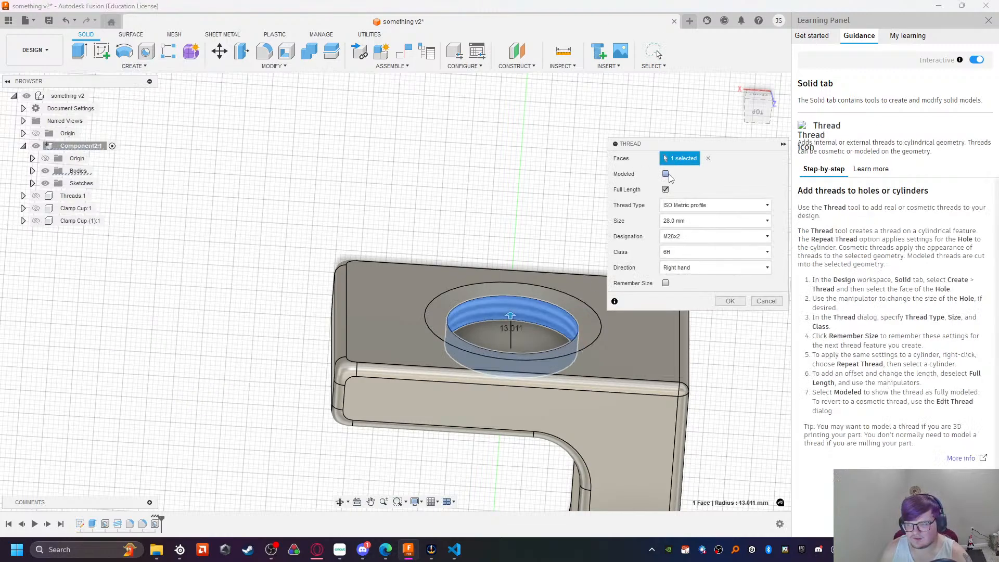
left_click(730, 301)
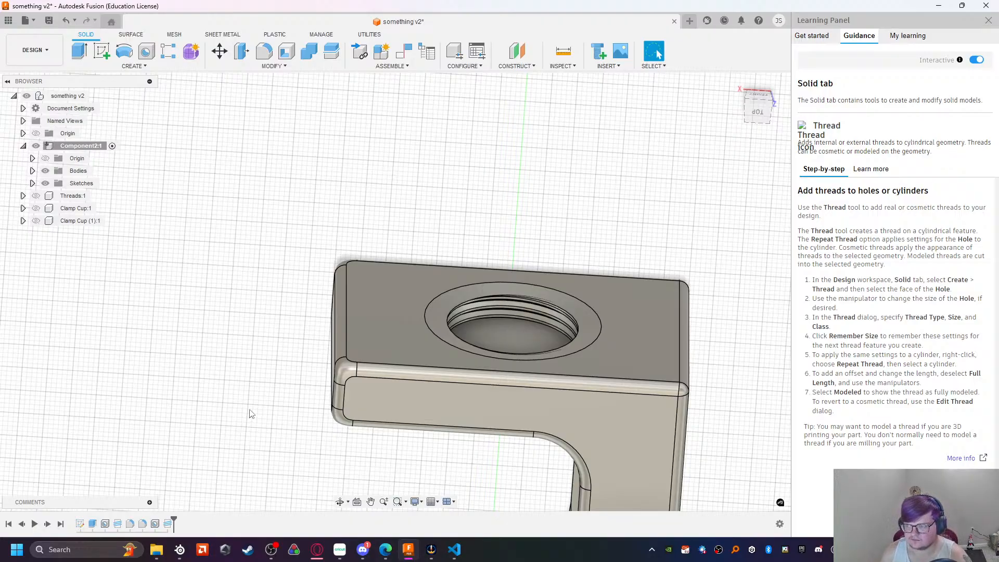
Step: Show the Threads and both Clamp Cup components, and hide the origin and sketches of Component2
scroll(250, 414, "down", 5)
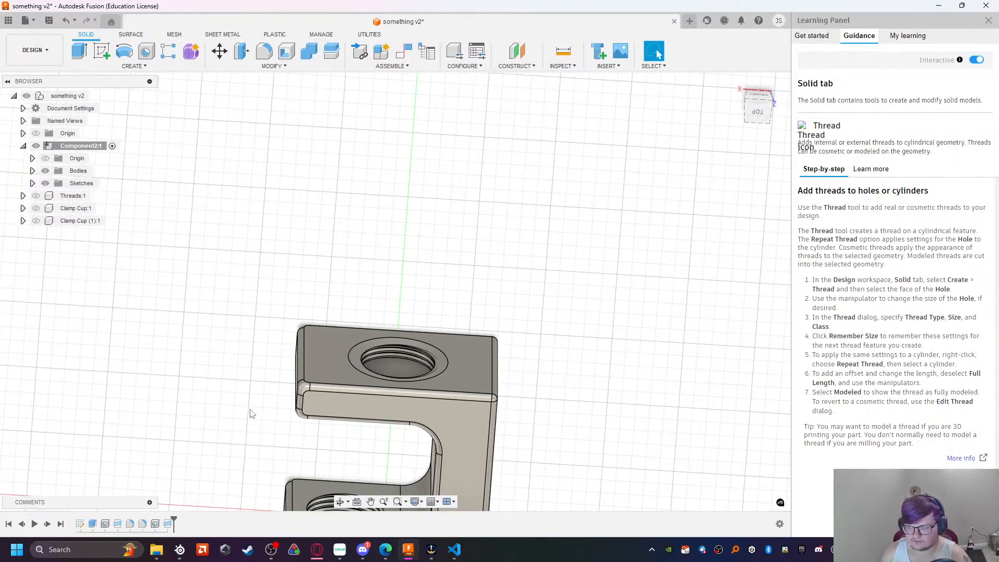
scroll(265, 409, "down", 8)
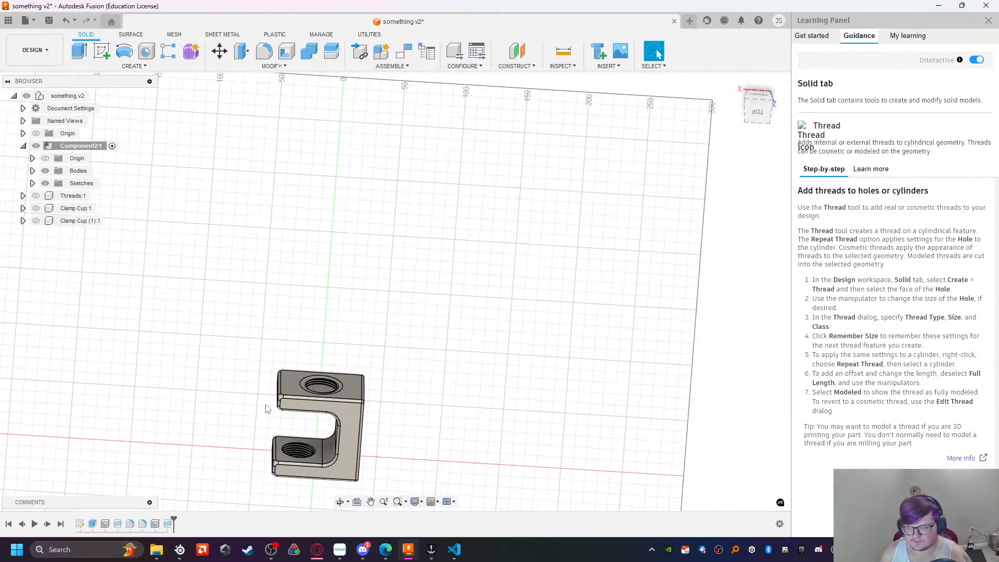
scroll(255, 415, "up", 3)
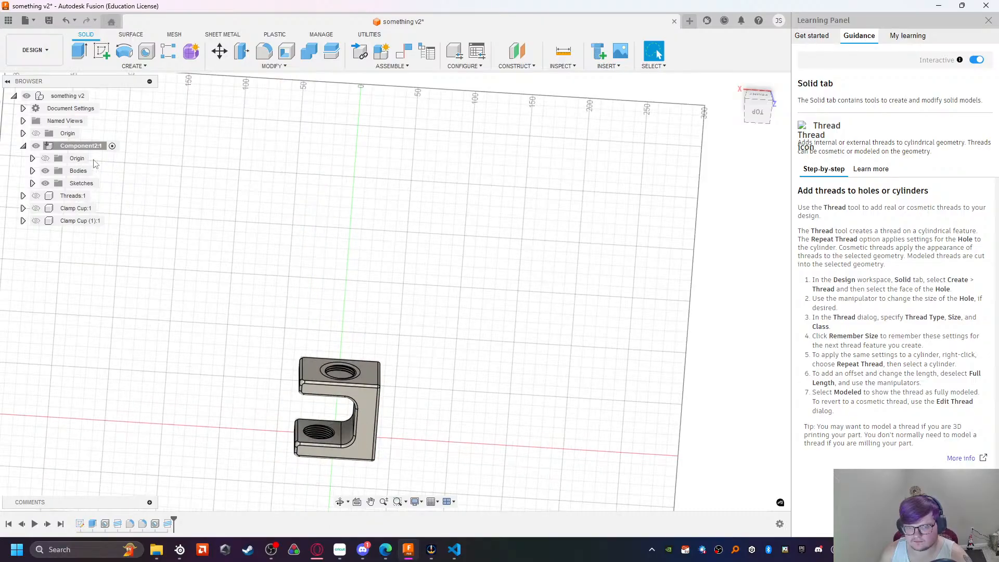
left_click(35, 208)
left_click(35, 220)
left_click(35, 195)
left_click(33, 158)
left_click(32, 158)
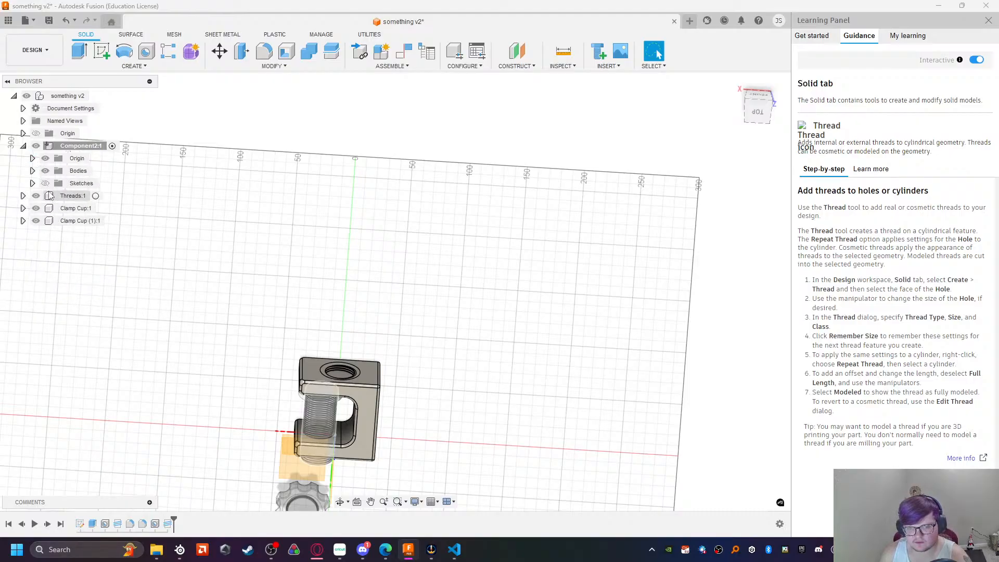
left_click(45, 171)
left_click(45, 172)
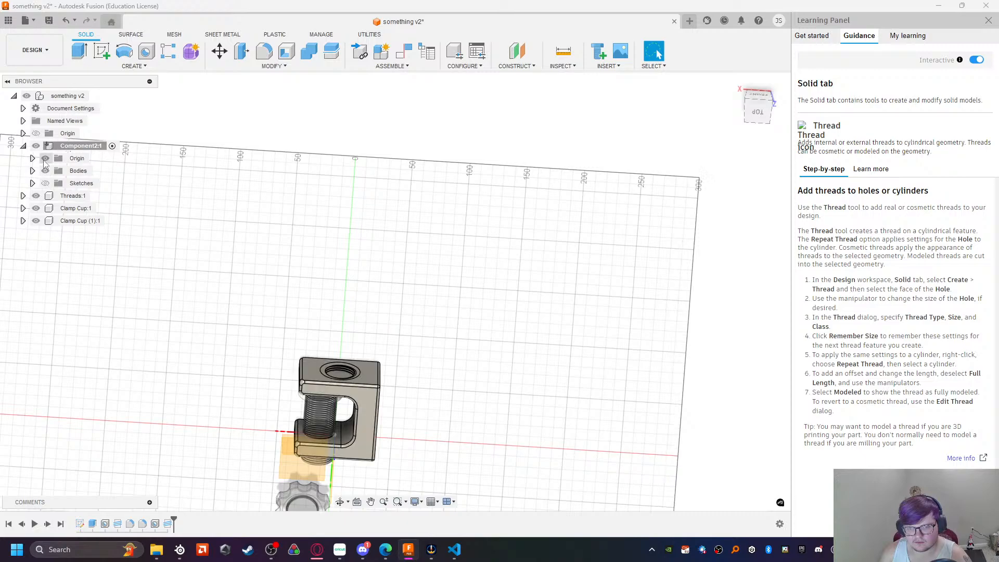
middle_click_drag(272, 372, 488, 354, "shift")
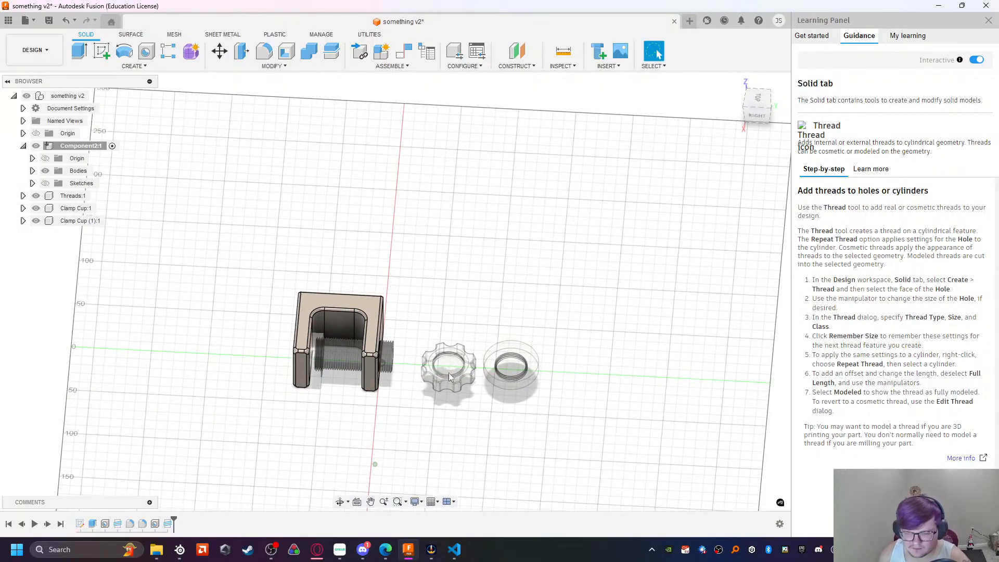
Step: Check the size notes and move the threaded screw out of the frame to the far end of the row, beyond the clamp cups
scroll(420, 394, "up", 5)
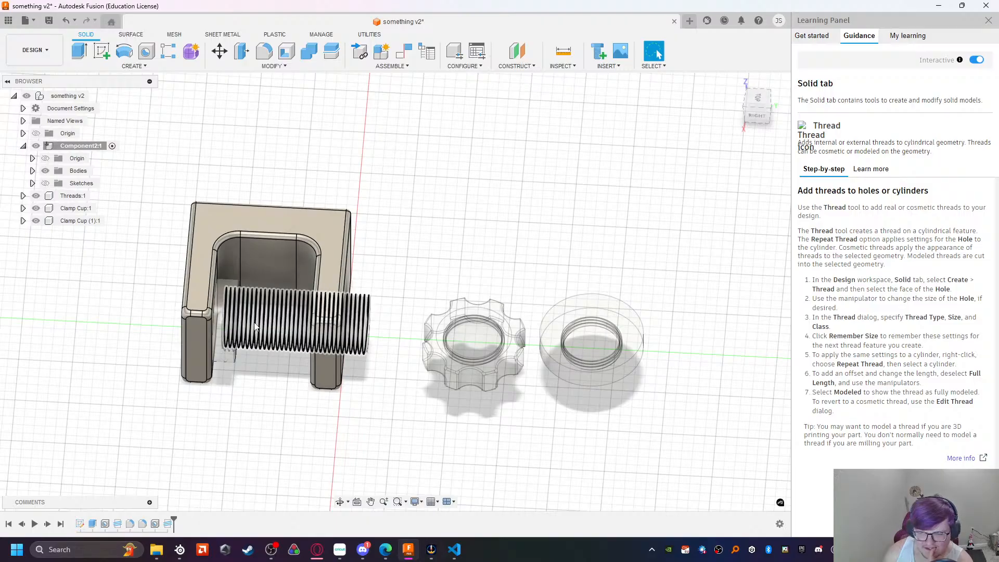
left_click(311, 337)
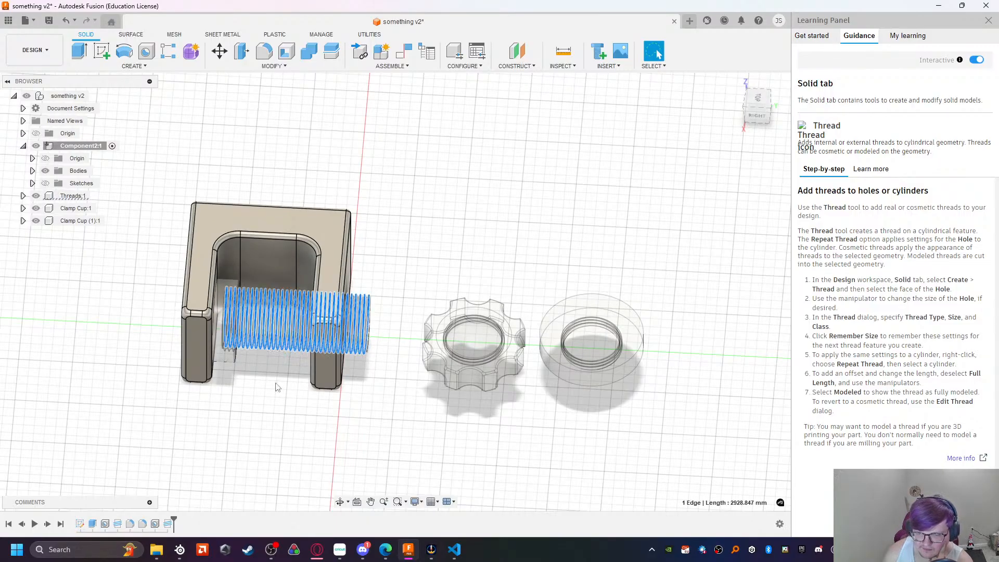
left_click(448, 555)
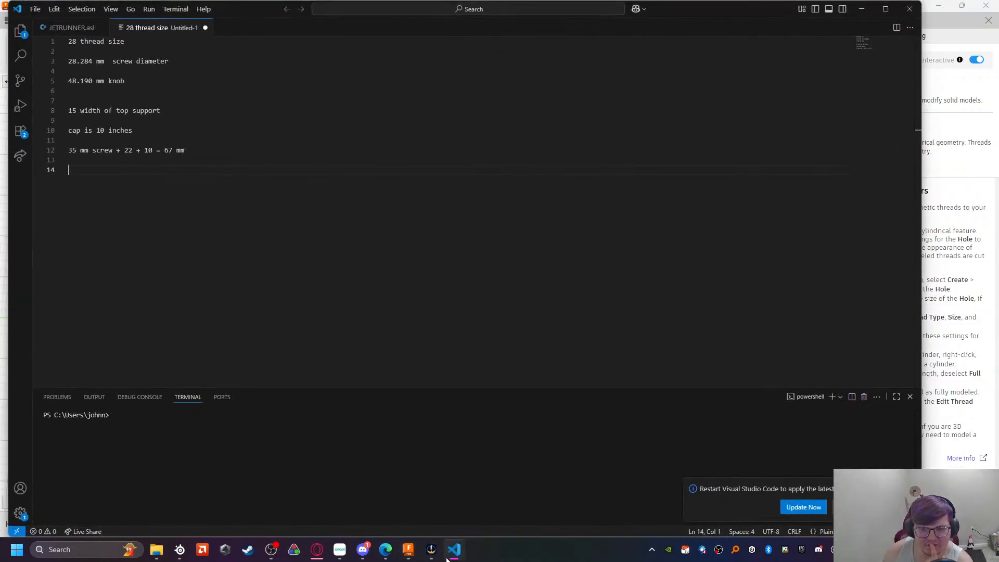
left_click(451, 554)
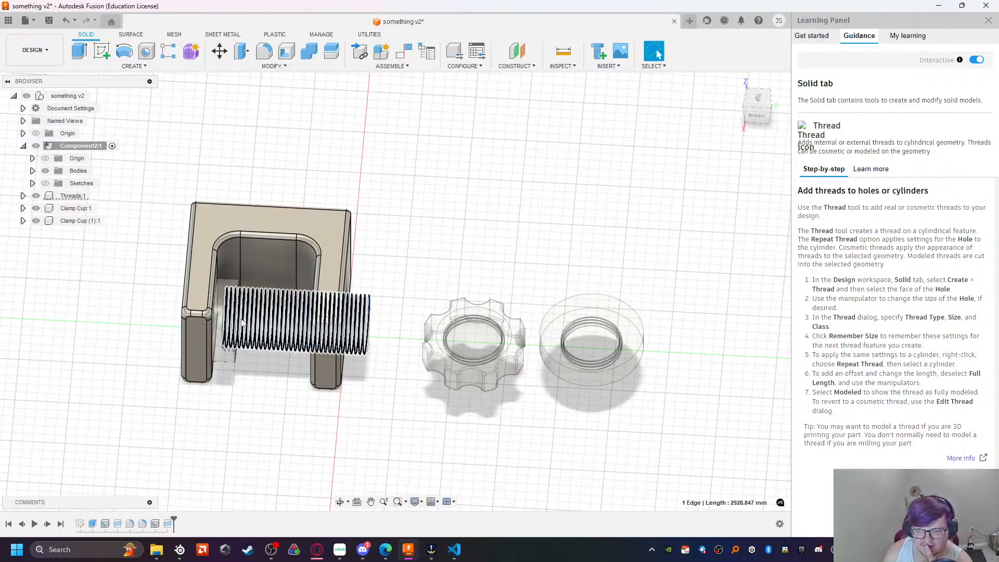
left_click(224, 51)
left_click_drag(255, 319, 693, 421)
left_click(734, 334)
middle_click_drag(620, 280, 323, 268)
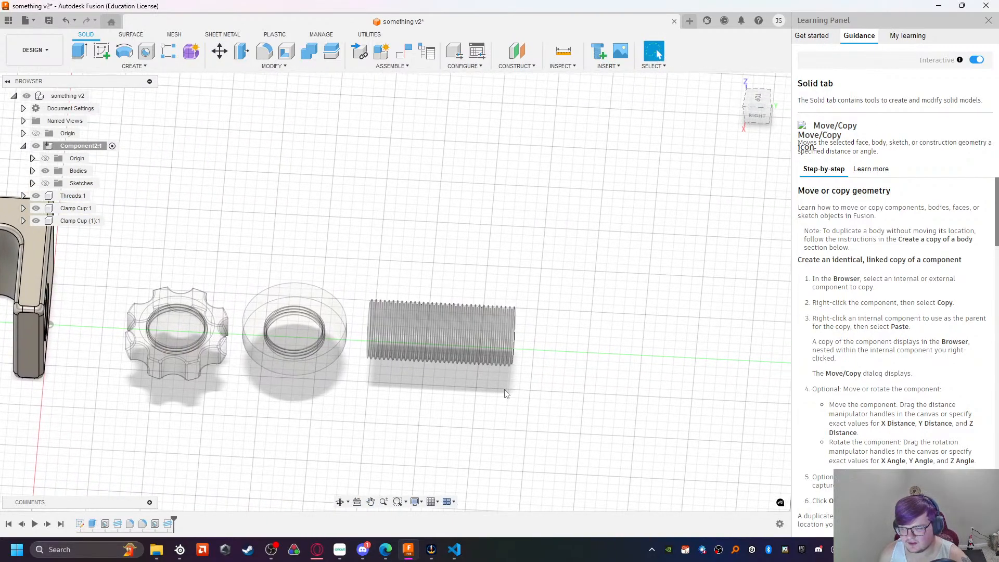
left_click(77, 195)
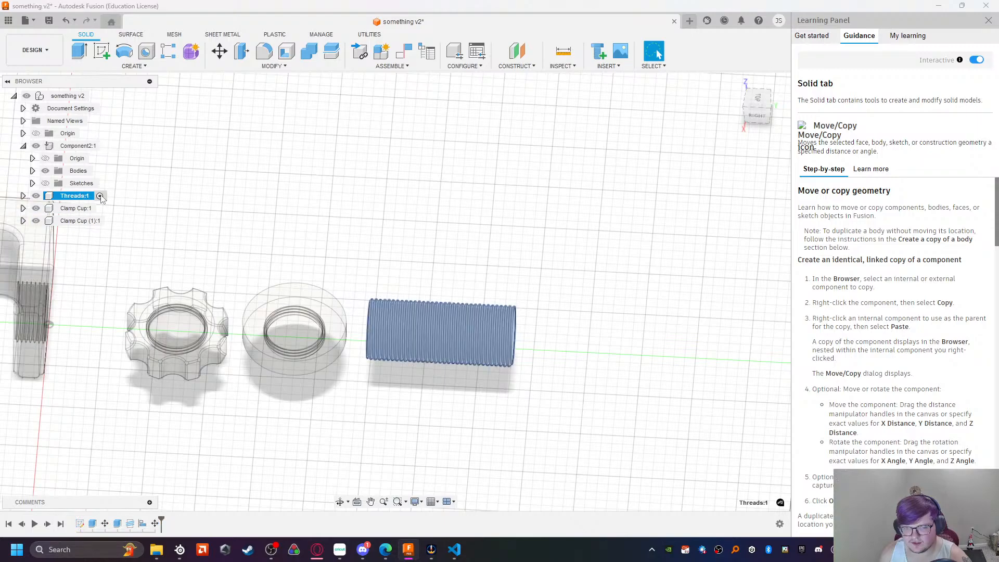
middle_click_drag(451, 401, 541, 463)
middle_click_drag(541, 463, 512, 458, "shift")
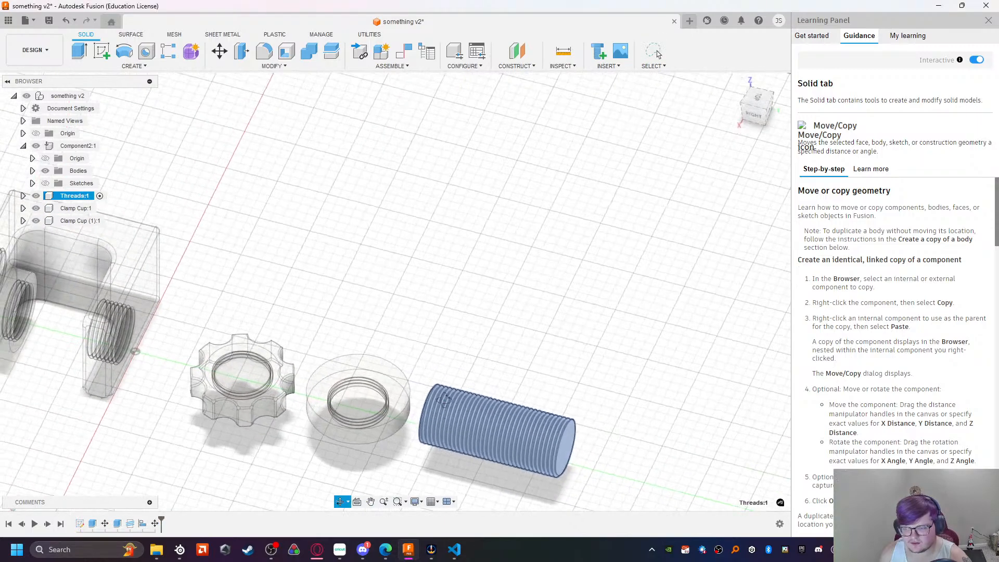
left_click(567, 455)
left_click(568, 453)
key("m")
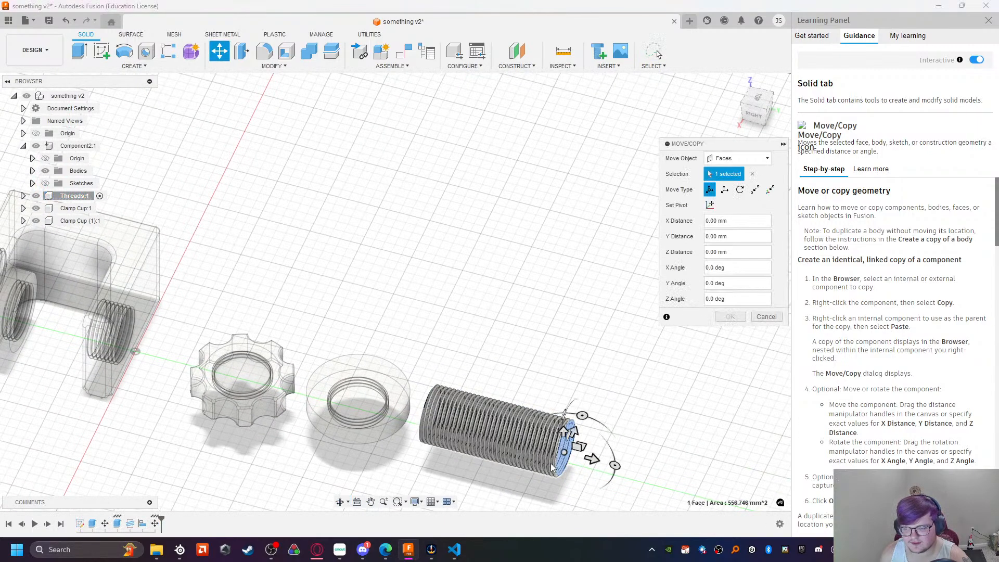
left_click_drag(600, 466, 458, 425)
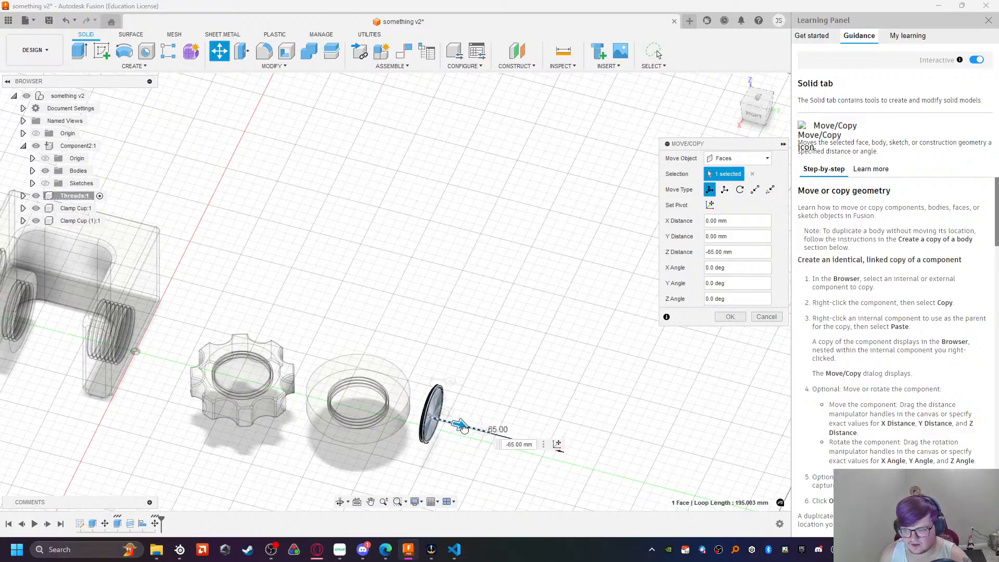
scroll(460, 426, "up", 5)
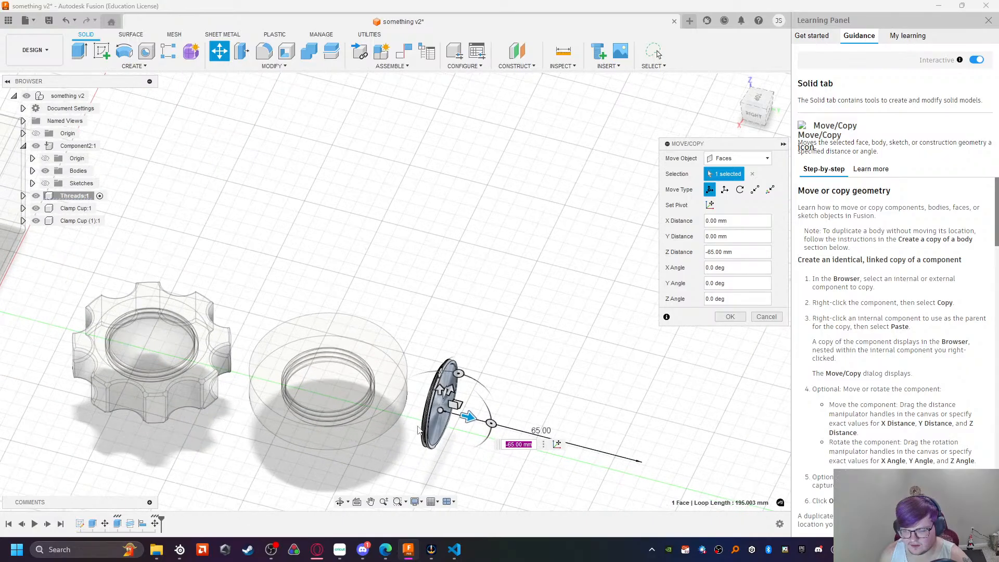
left_click_drag(502, 369, 484, 363)
key("Return")
scroll(389, 367, "up", 2)
scroll(375, 345, "down", 8)
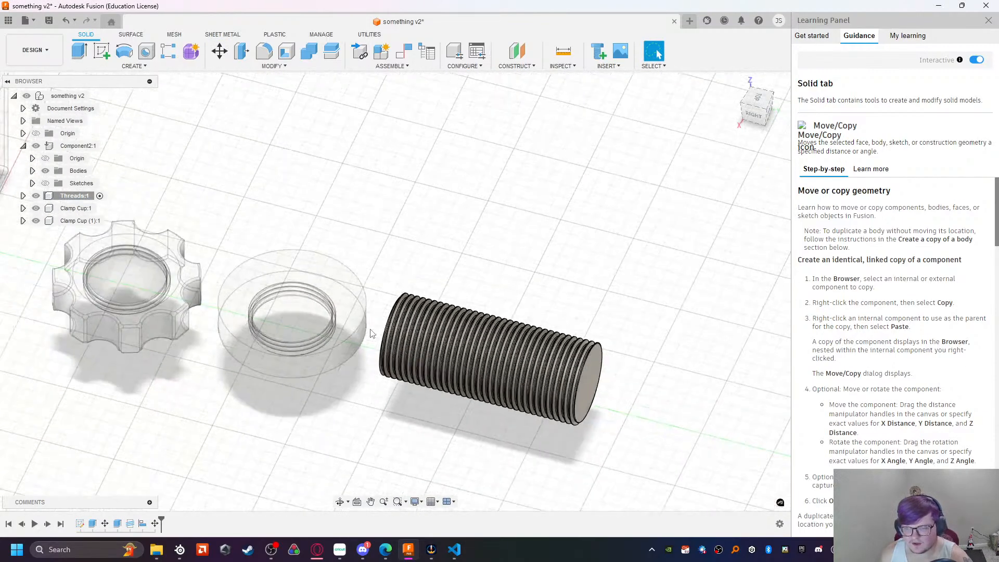
Step: Activate the Clamp Cup (1) component and show its bodies and sketches, viewing the parts straight from the right side
middle_click_drag(188, 345, 203, 362, "shift")
left_click_drag(436, 380, 596, 408)
key("Escape")
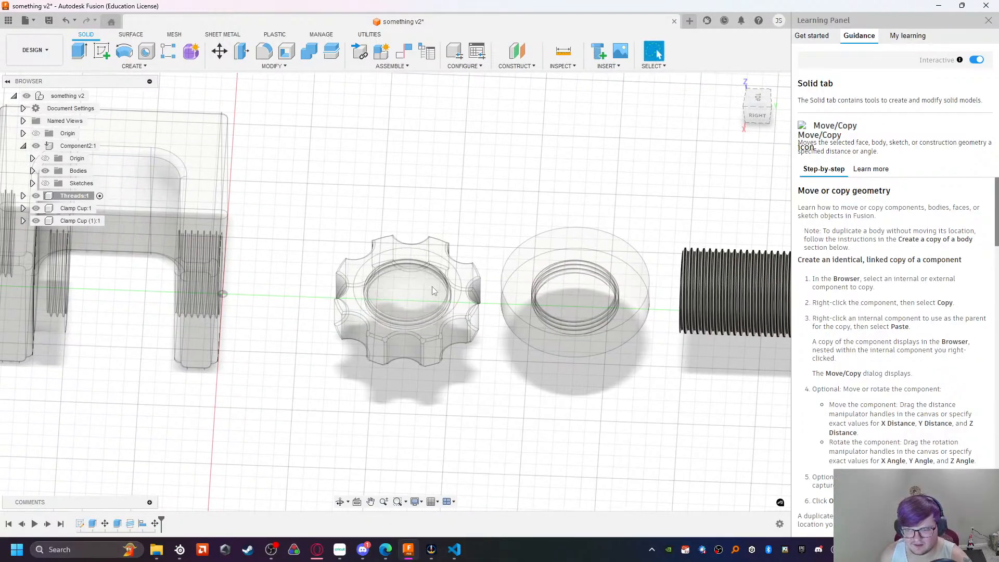
middle_click_drag(528, 400, 529, 384, "shift")
left_click(757, 114)
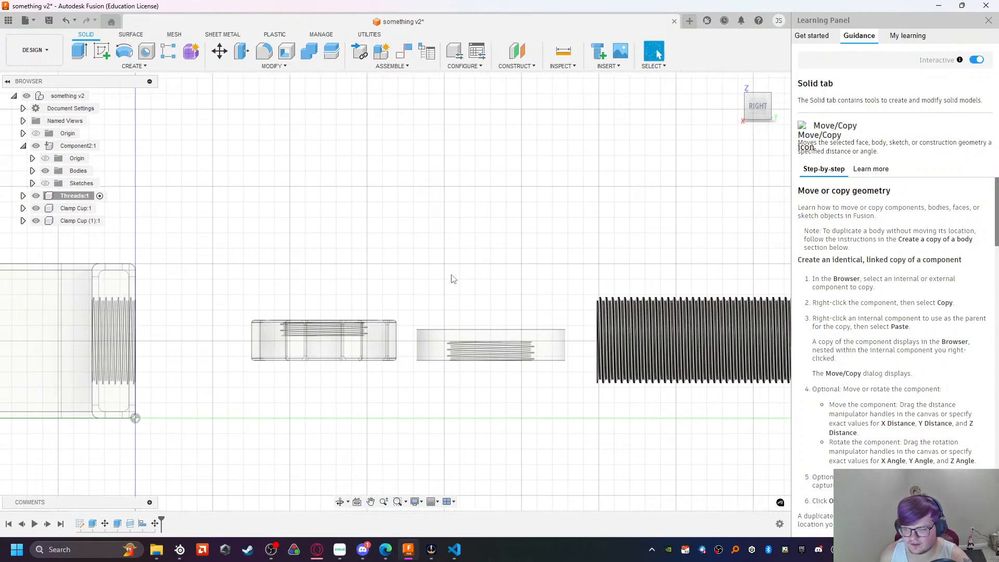
scroll(416, 333, "up", 3)
left_click(435, 333)
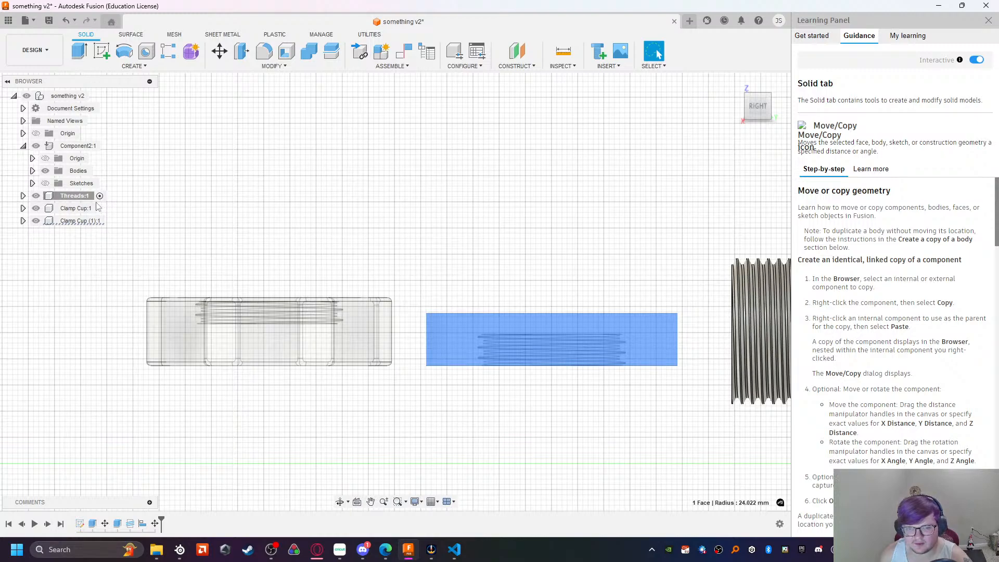
left_click(83, 221)
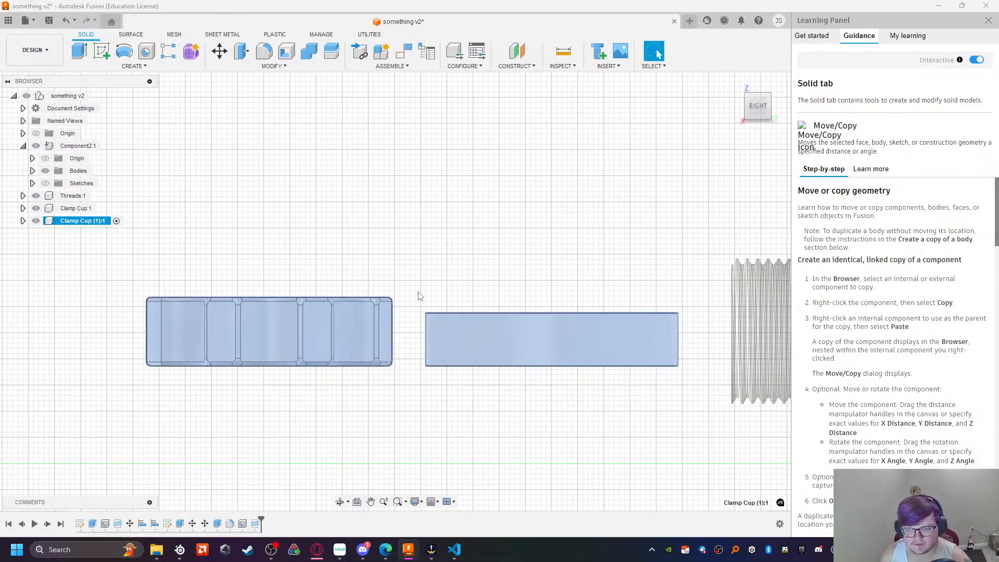
left_click(23, 221)
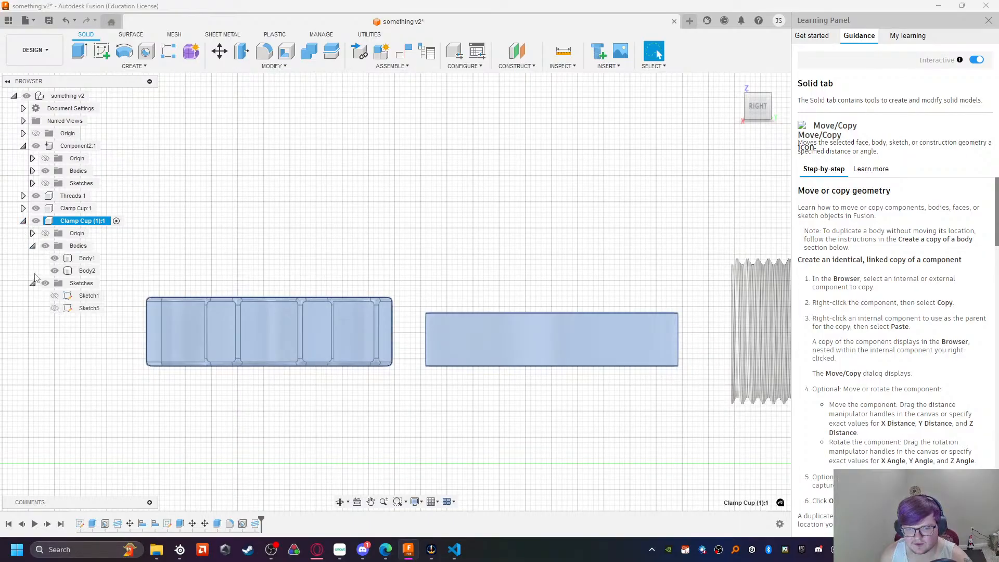
Step: Flip Body1, the plain round cup, 180° so its threaded recess faces up, and shift it 10 mm down level with the knob's underside
left_click(86, 258)
left_click(219, 50)
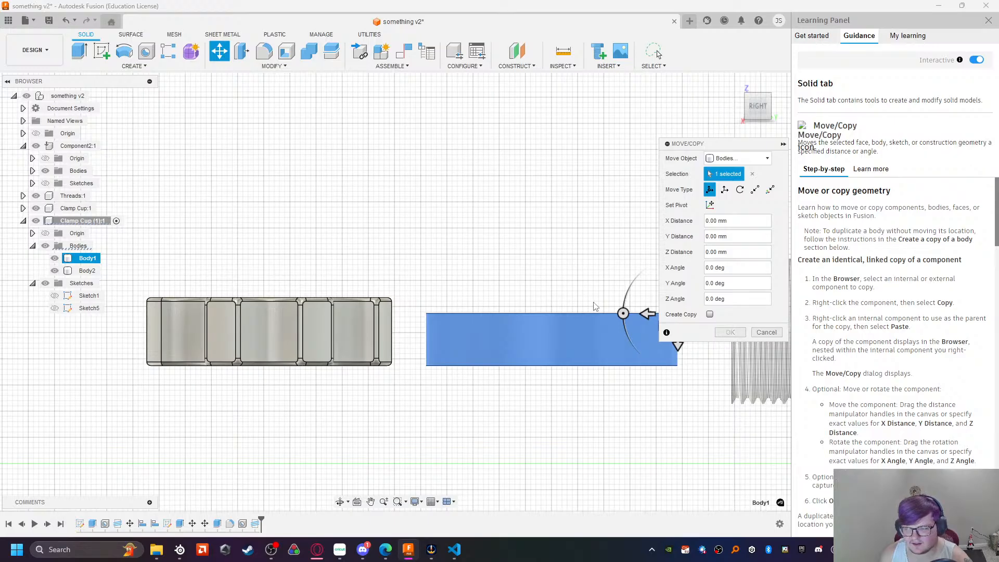
middle_click_drag(579, 276, 429, 276)
left_click_drag(473, 312, 300, 312)
left_click_drag(271, 282, 270, 330)
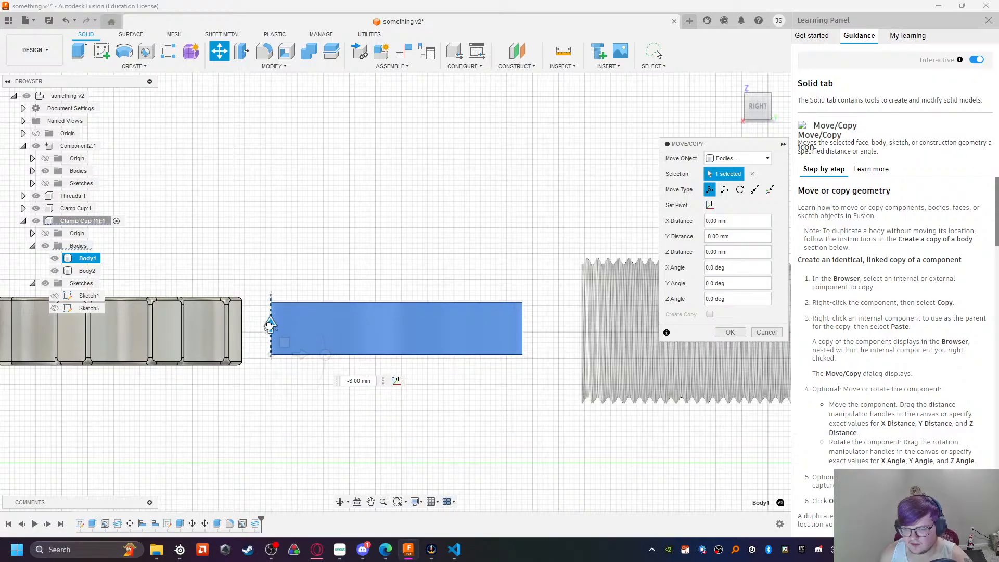
left_click_drag(273, 329, 273, 334)
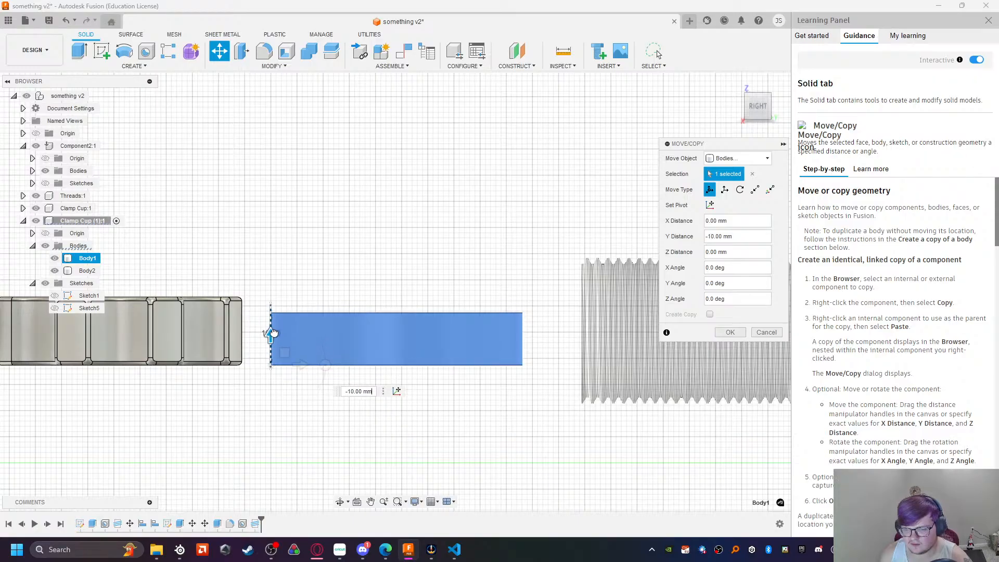
Step: Move the flipped cup body close beside the knob and raise it until their top faces align
mouse_move(300, 364)
left_mouse_down()
mouse_move(213, 364)
mouse_move(333, 364)
mouse_move(281, 367)
left_mouse_up()
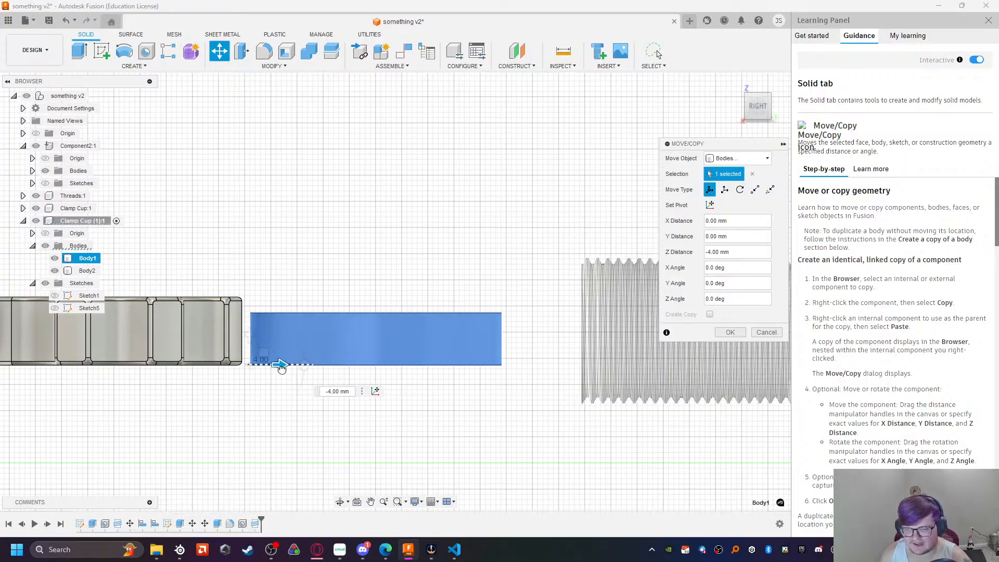
left_click_drag(250, 337, 276, 344)
key("Return")
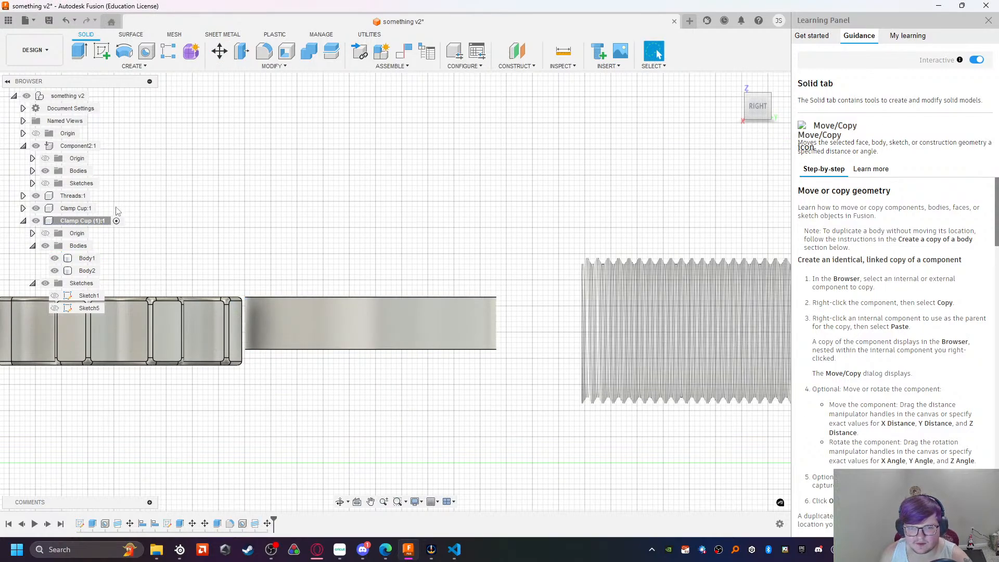
Step: Activate the Clamp Cup:1 component and pick the flipped cup body beside the knob
left_click(105, 209)
left_click(305, 347)
middle_click_drag(289, 365, 536, 387)
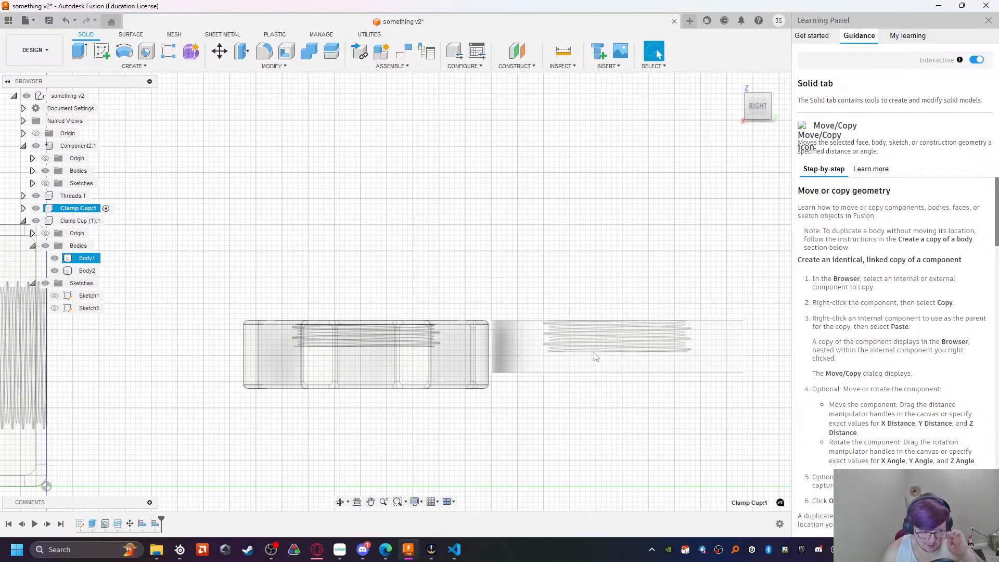
left_click(596, 357)
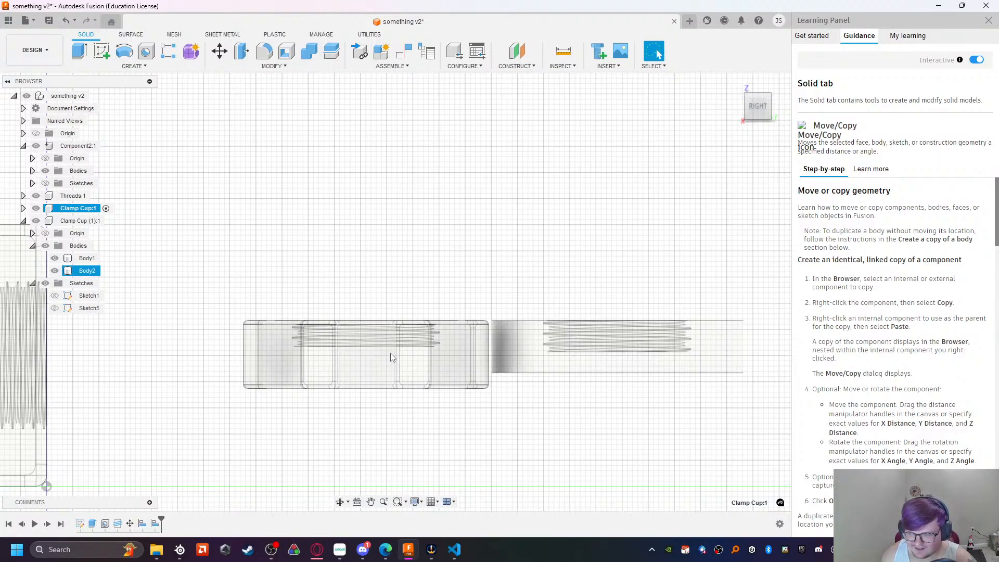
Step: Start a sketch on the side plane and draw a vertical line about 6 mm long along the edge of the disc's threaded hole
scroll(493, 372, "up", 3)
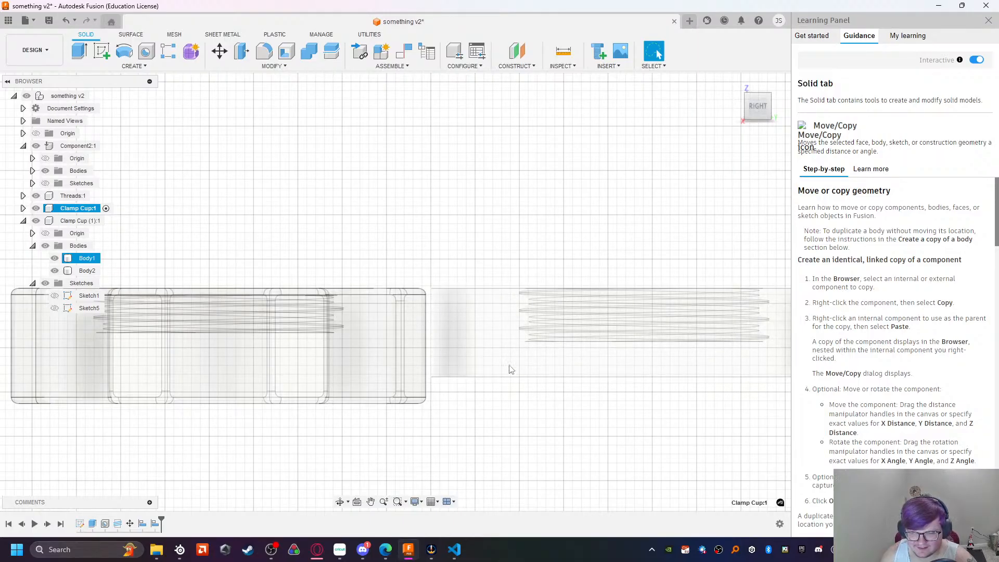
scroll(607, 316, "up", 3)
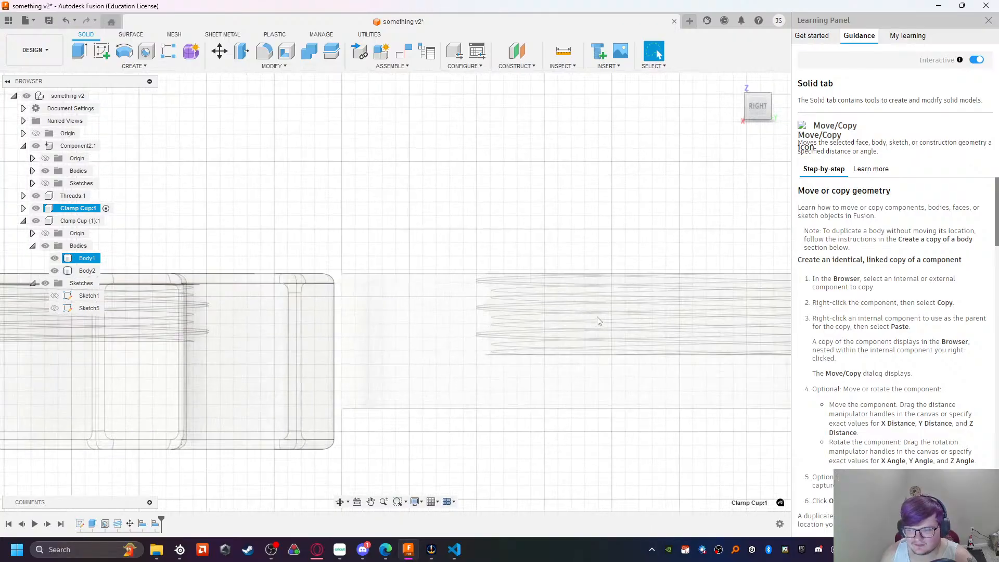
key("l")
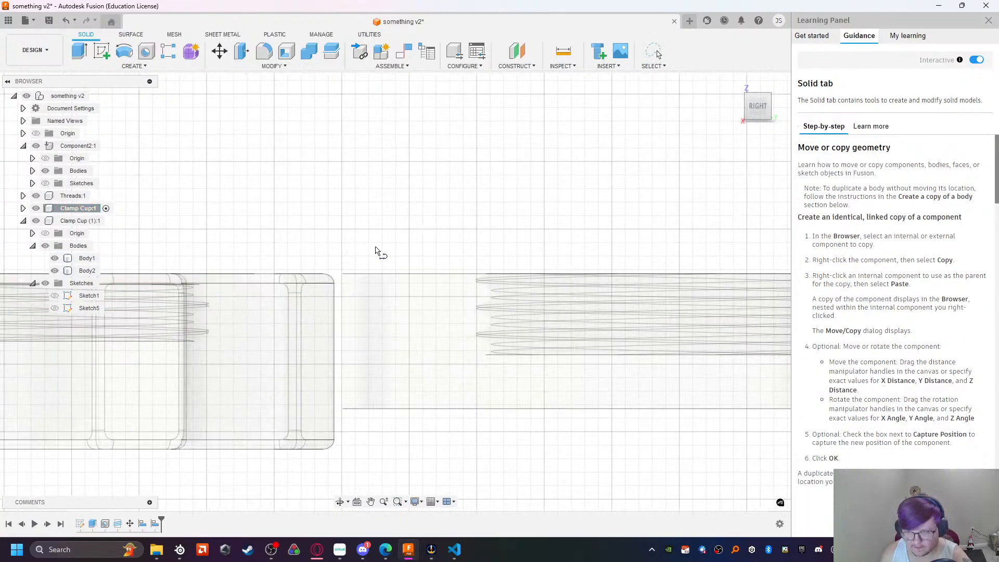
left_click(457, 276)
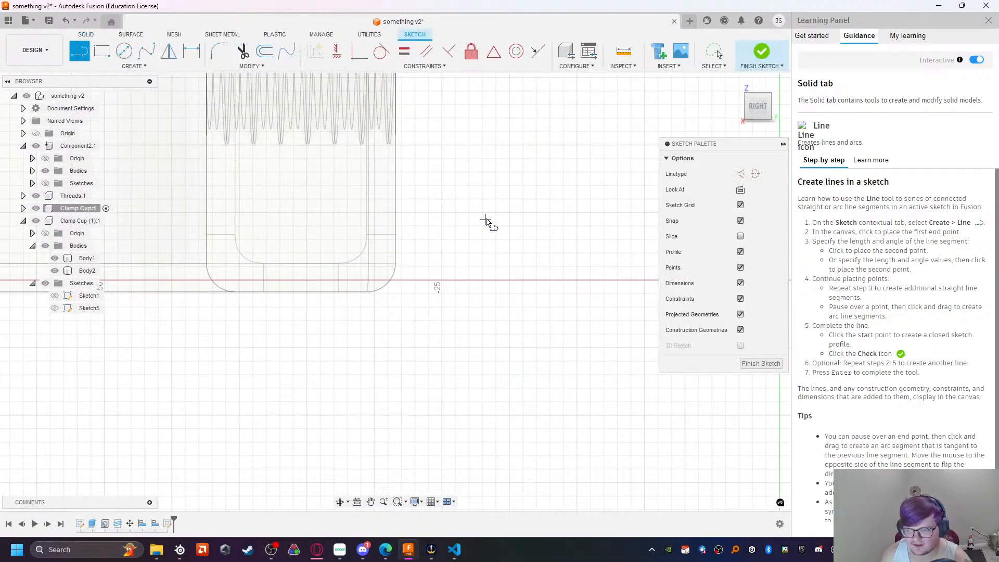
scroll(534, 172, "down", 6)
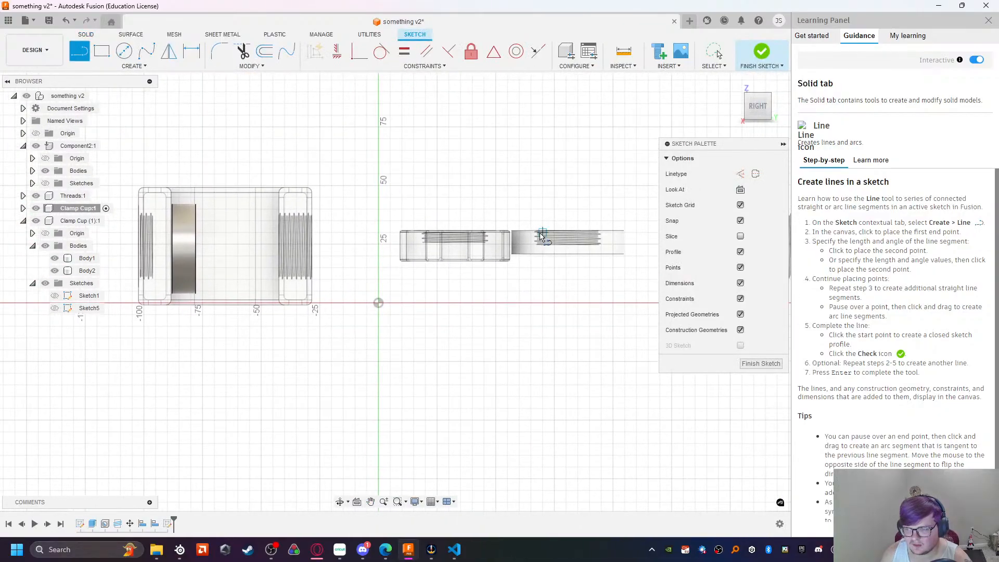
scroll(539, 236, "up", 5)
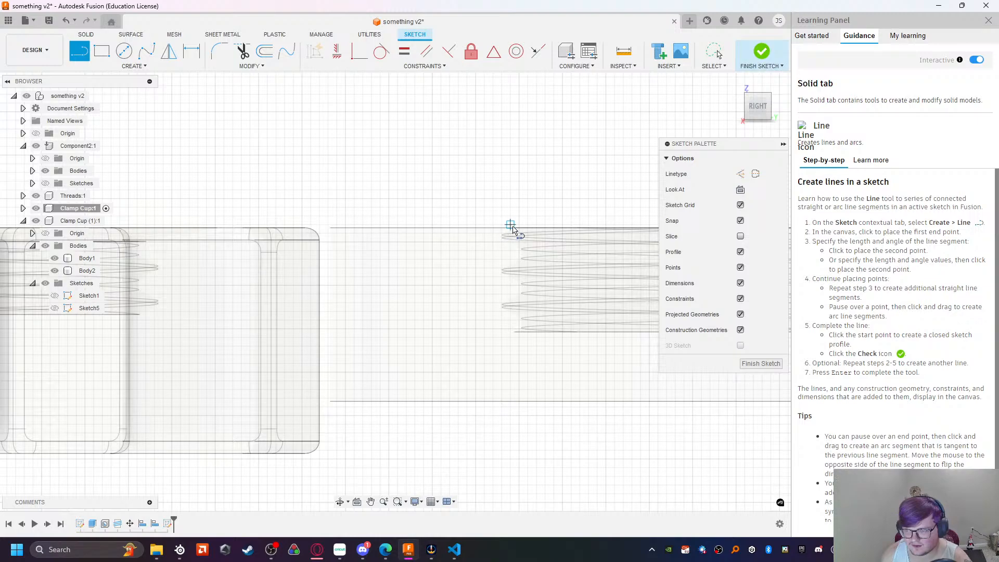
left_click(515, 230)
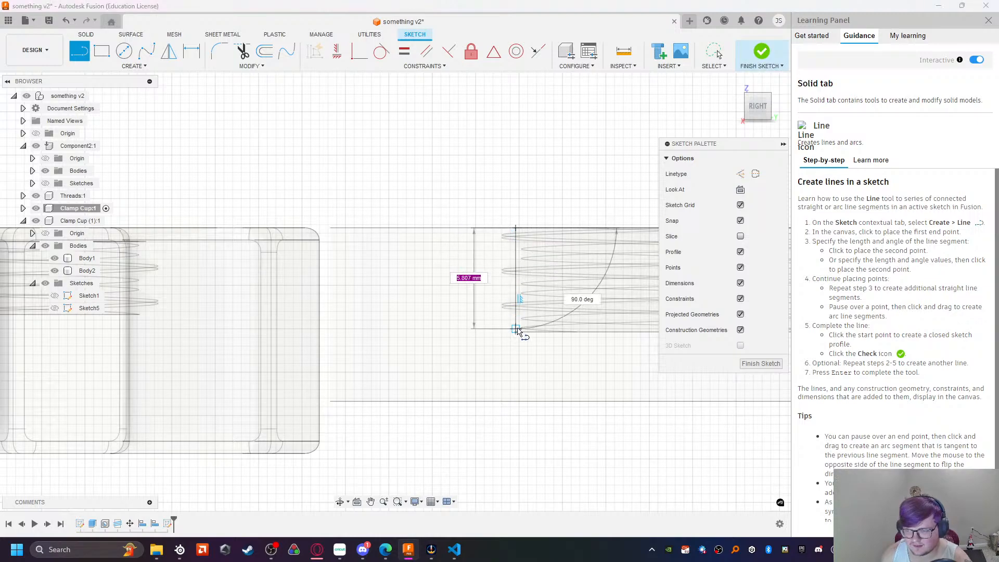
scroll(518, 336, "up", 3)
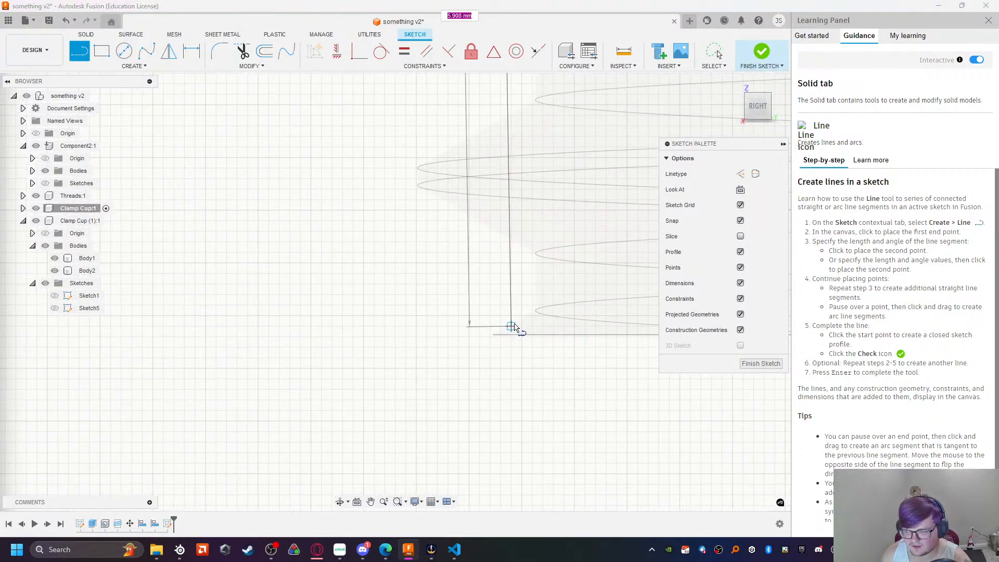
scroll(510, 328, "up", 5)
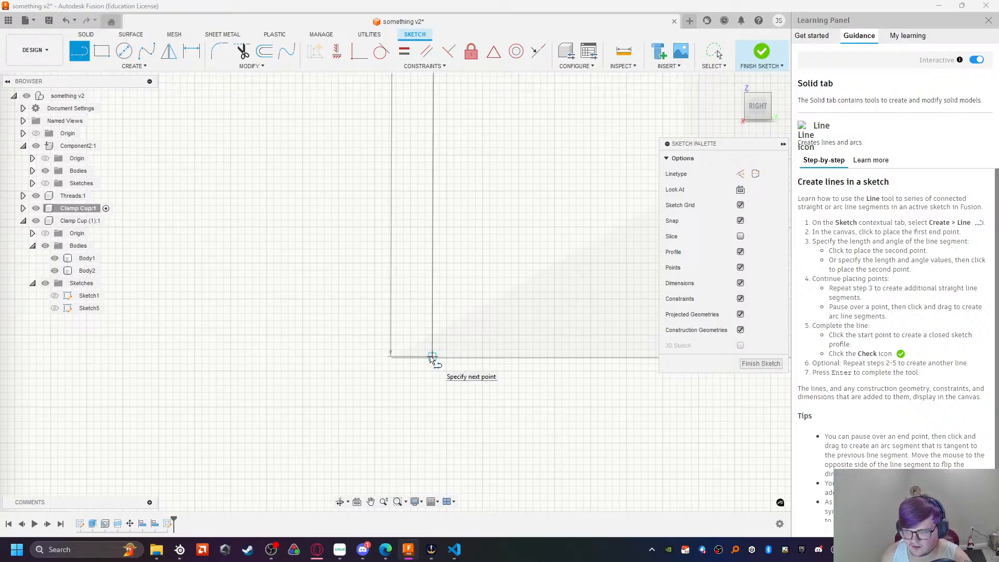
left_click(431, 359)
Step: Stop drawing further segments and delete the vertical line beside the disc's threaded hole
scroll(432, 359, "down", 8)
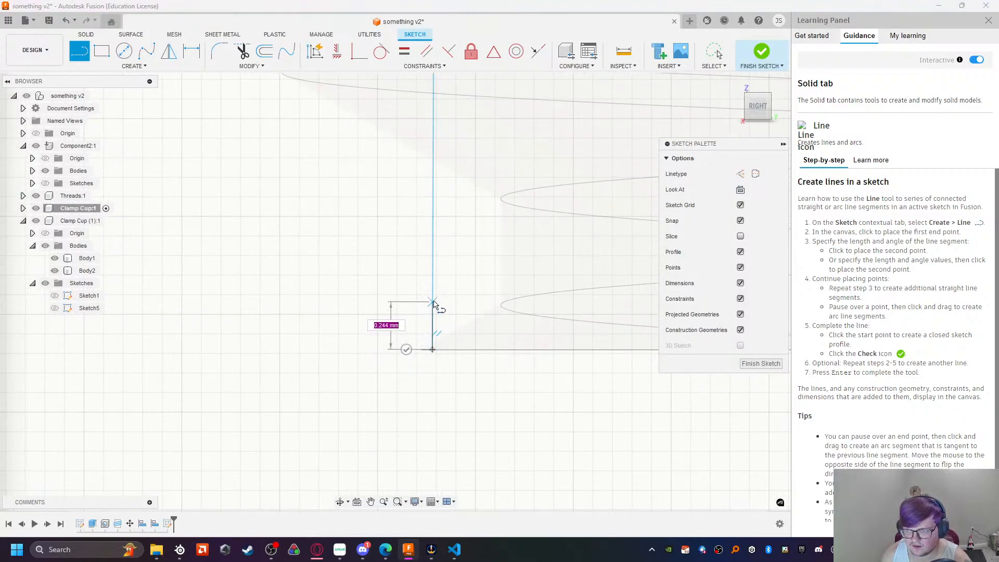
scroll(419, 156, "down", 4)
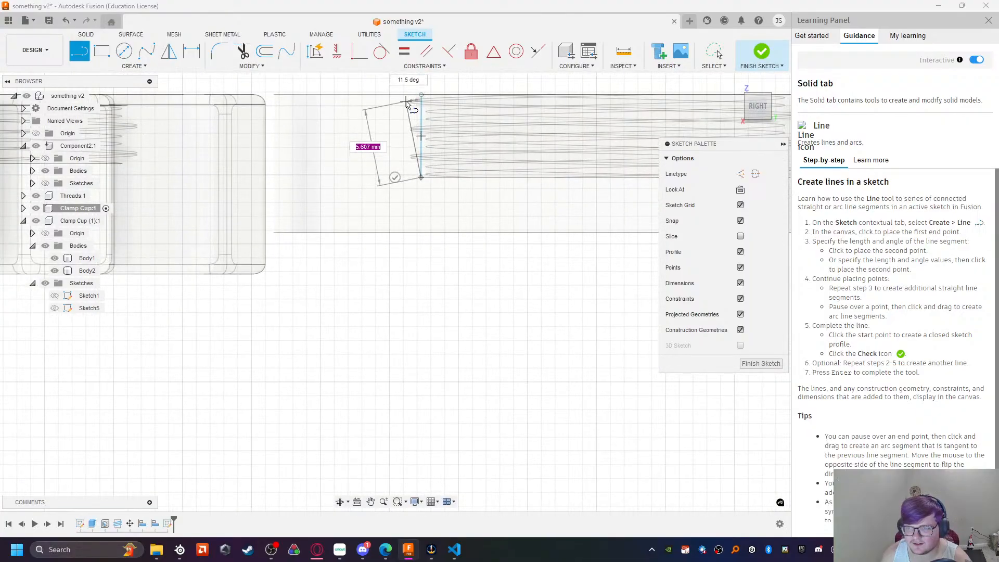
scroll(406, 94, "up", 3)
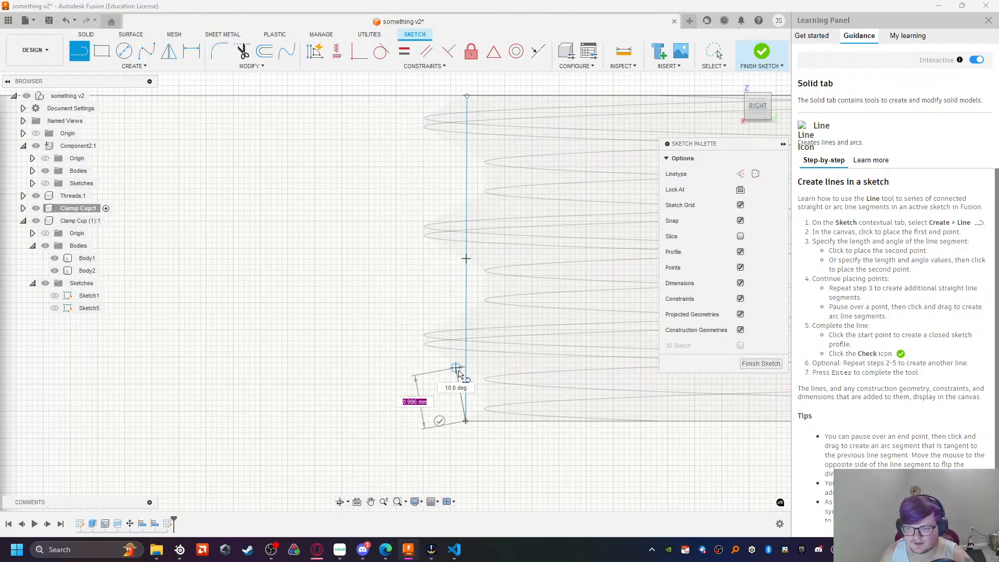
key("Escape")
left_click(466, 403)
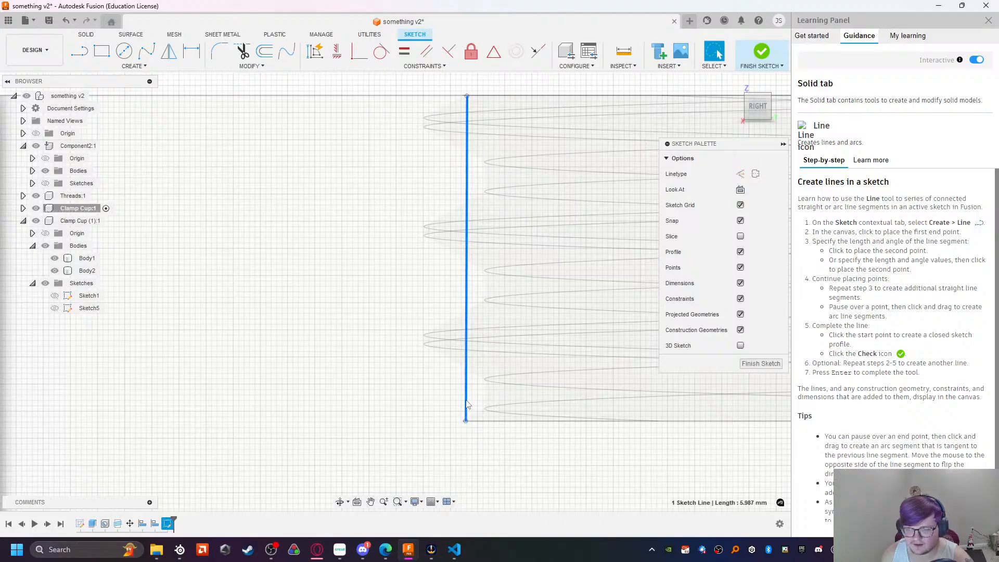
key("Delete")
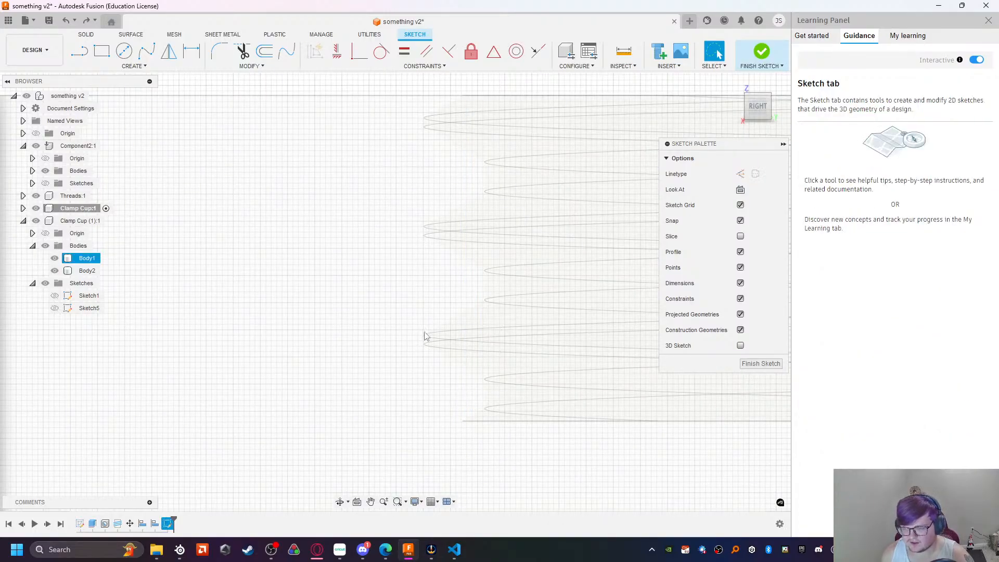
key("l")
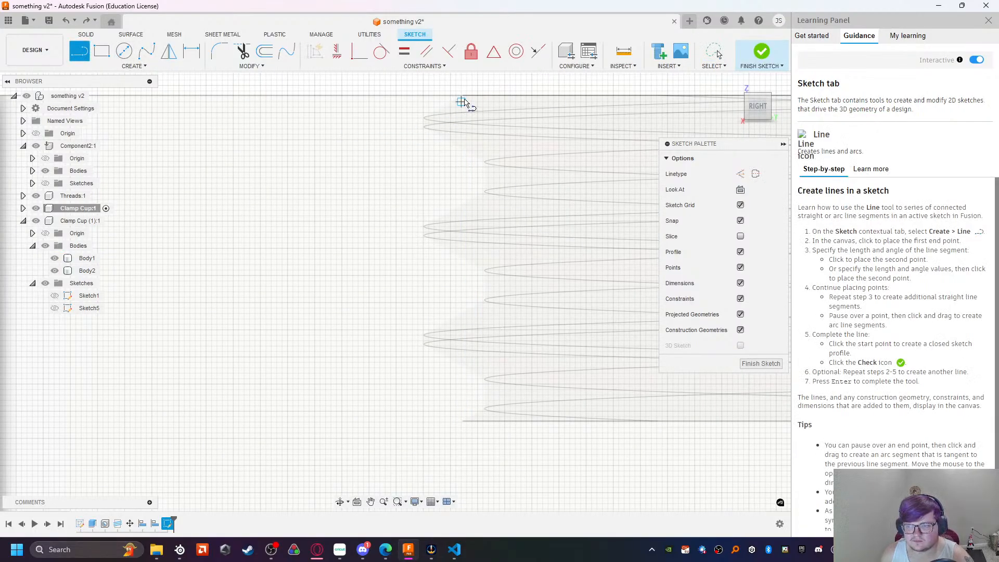
left_click(467, 96)
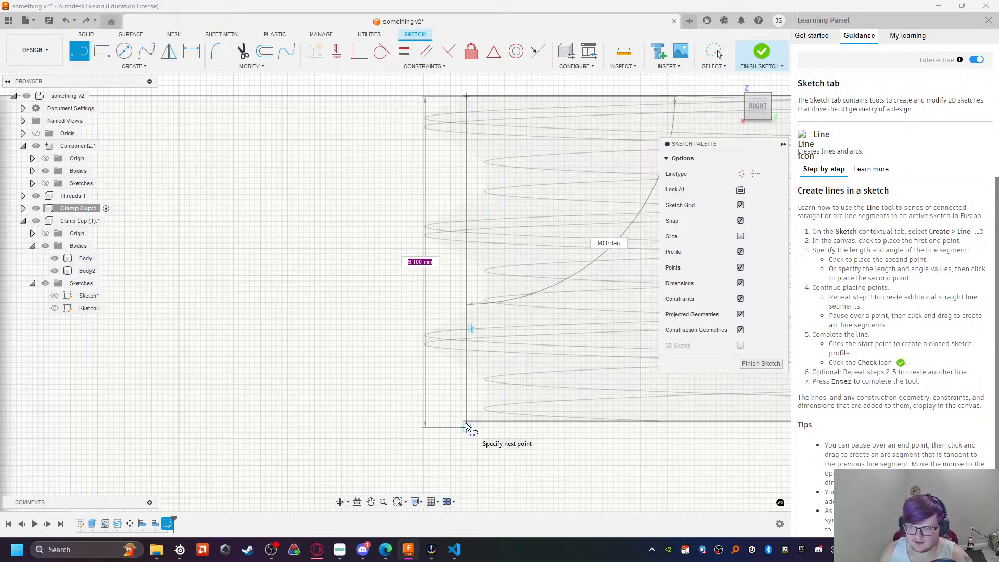
key("Escape")
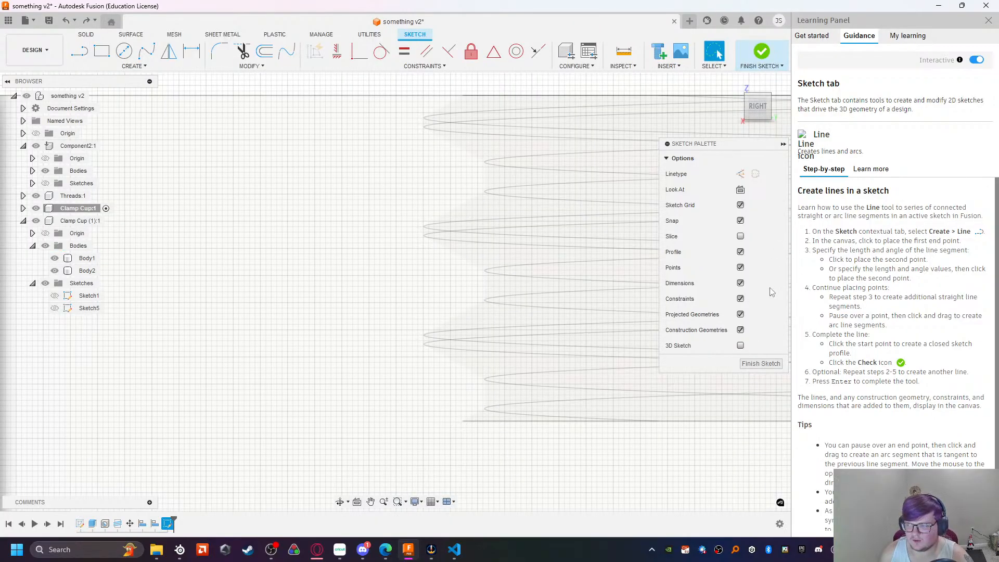
left_click(760, 364)
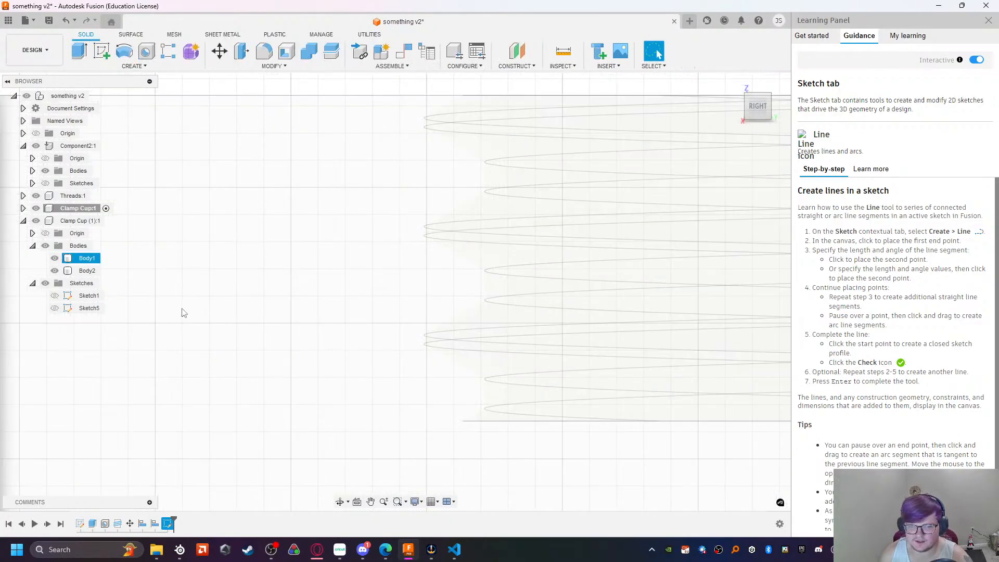
Step: Undo the side-plane sketch and step back through the earlier edits to the components
key("ctrl+z")
scroll(203, 298, "down", 5)
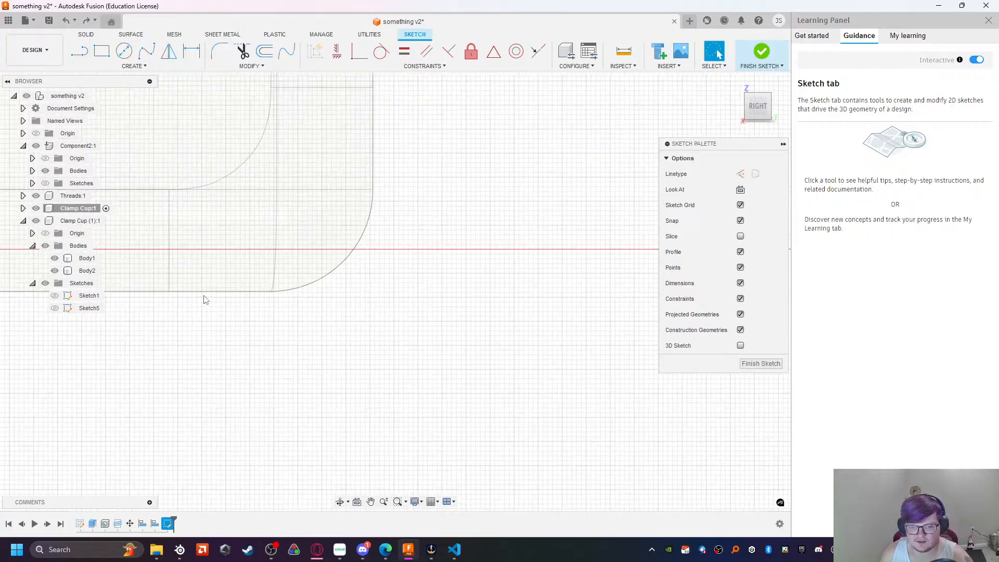
key("ctrl+y")
scroll(210, 290, "down", 5)
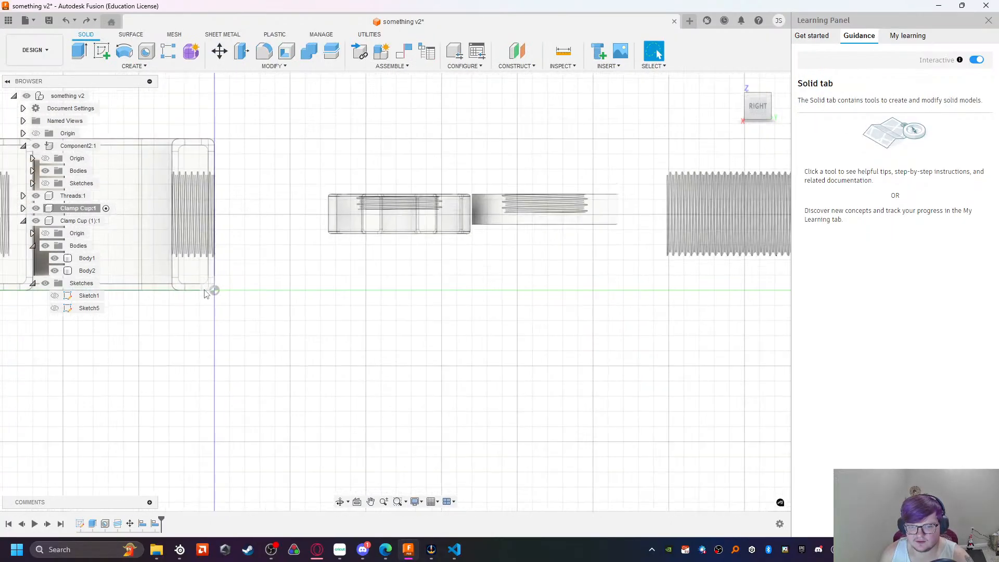
key("ctrl+z")
key("ctrl+z")
key("ctrl+z")
key("ctrl+z")
key("ctrl+z")
key("ctrl+z")
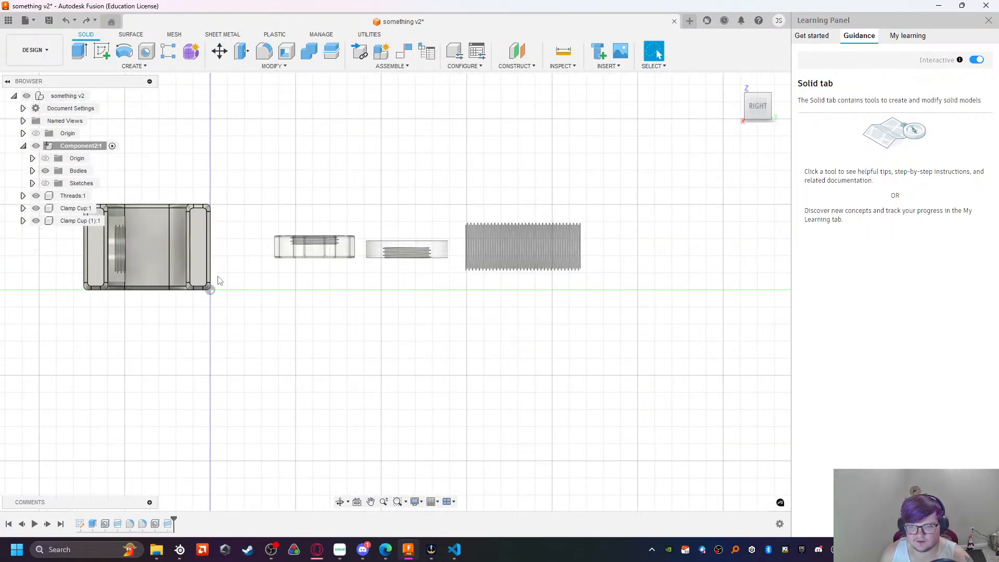
key("ctrl+z")
key("ctrl+z")
key("ctrl+z")
key("ctrl+z")
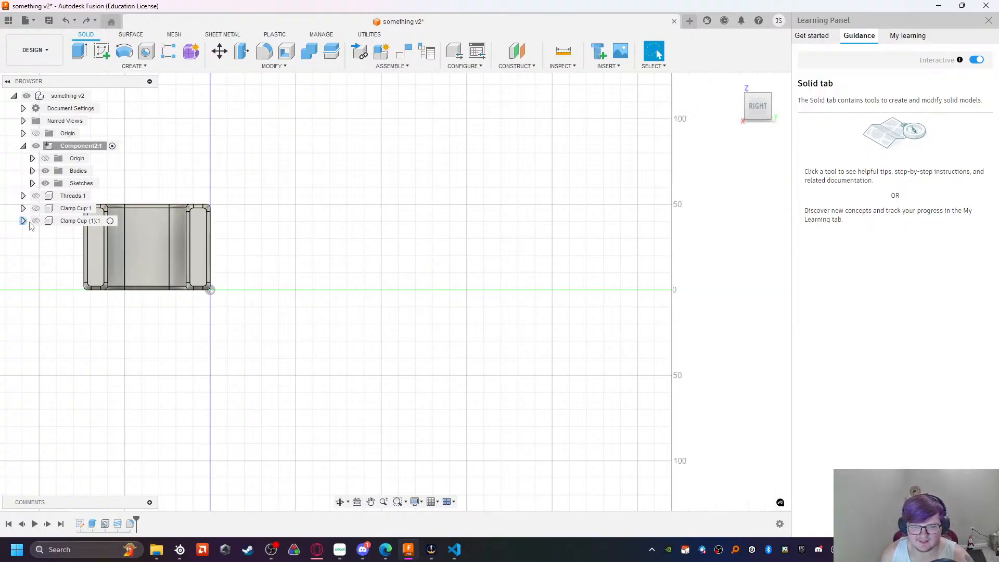
Step: Step the edit history forward and back to the state where the knob and disc bodies have no threaded holes
key("ctrl+y")
key("ctrl+y")
key("ctrl+y")
key("ctrl+y")
key("ctrl+y")
key("ctrl+y")
key("ctrl+y")
key("ctrl+y")
key("ctrl+y")
key("ctrl+y")
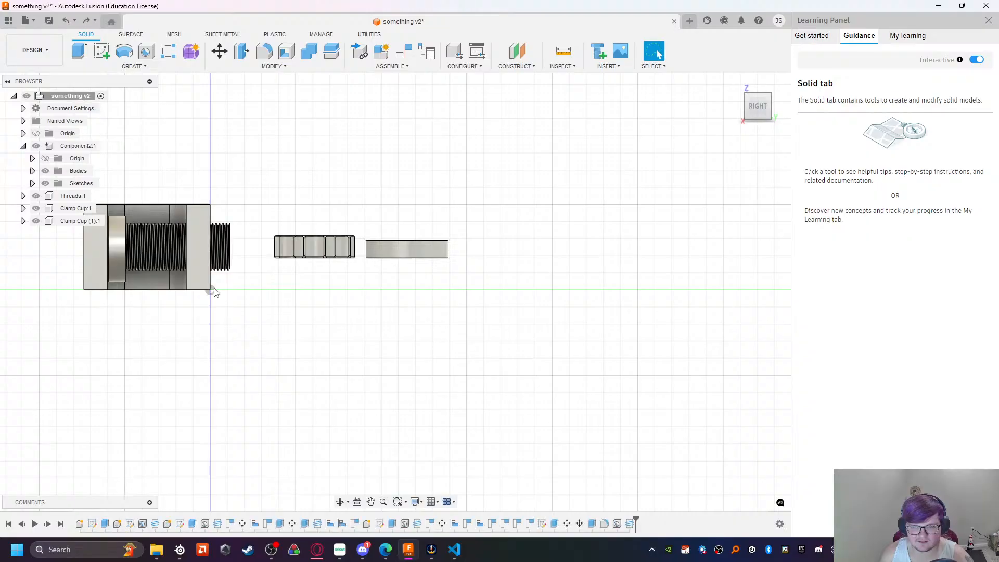
middle_click_drag(255, 289, 318, 302)
key("ctrl+z")
key("ctrl+z")
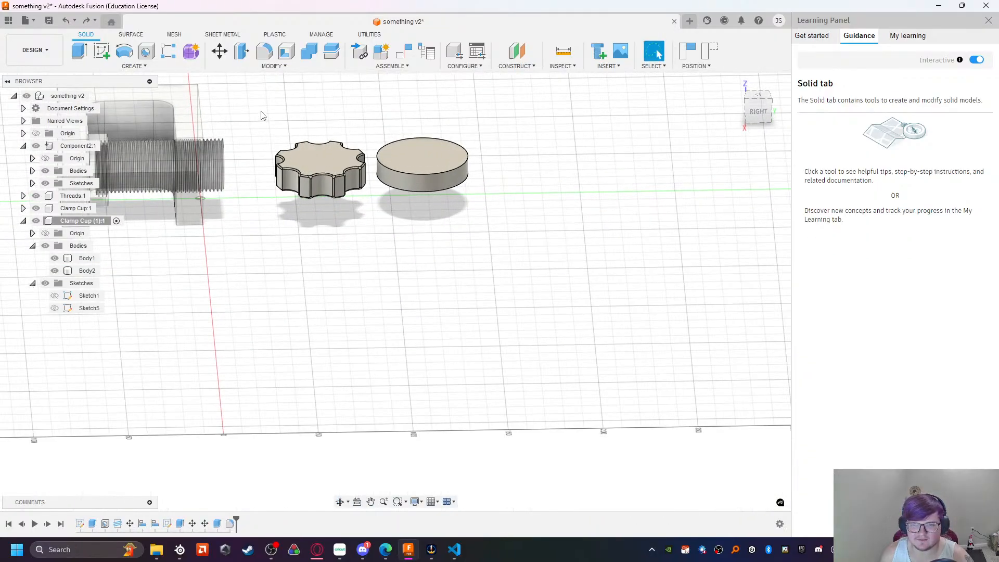
scroll(263, 116, "up", 5)
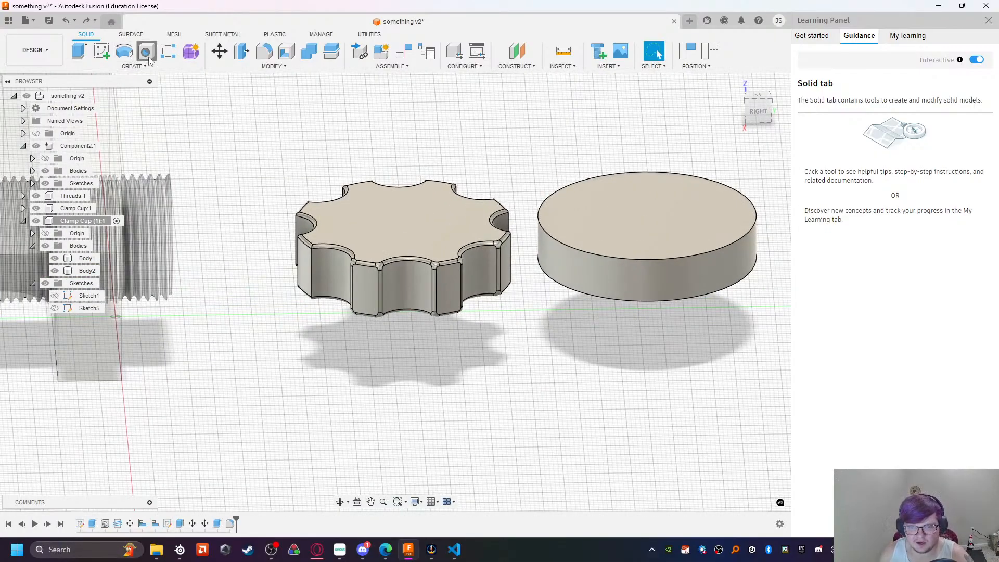
left_click(146, 50)
left_click(517, 291)
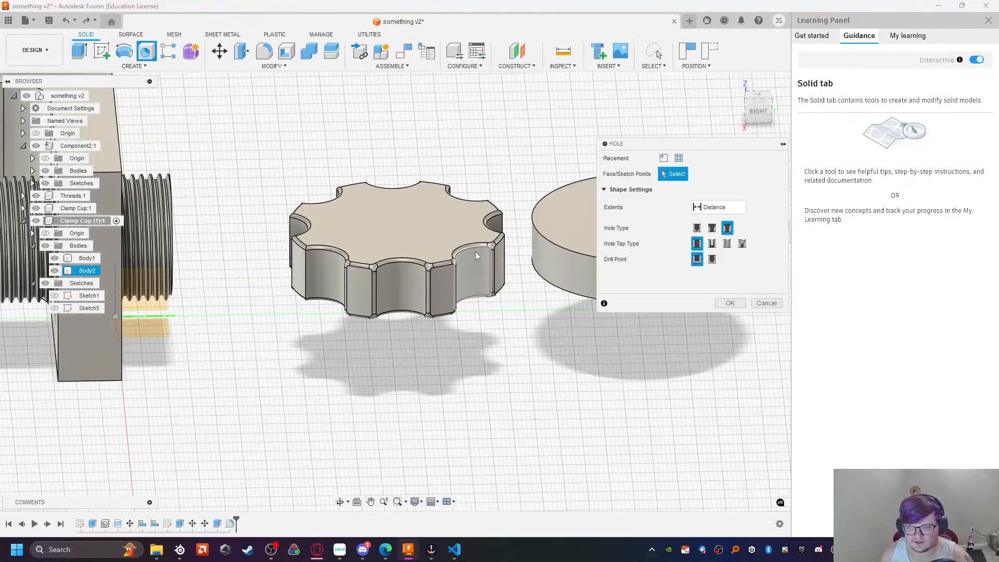
left_click(395, 220)
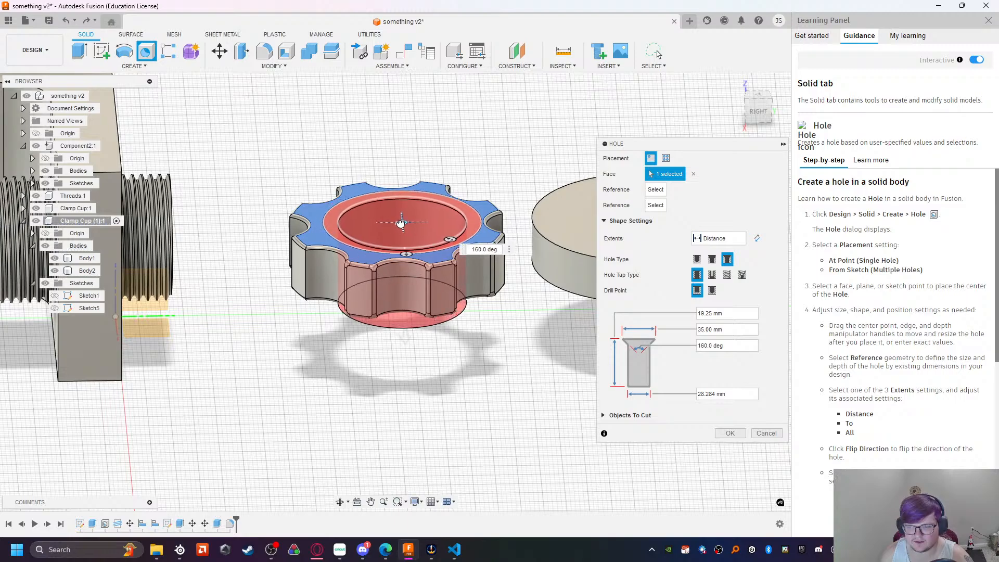
scroll(388, 289, "up", 3)
scroll(387, 290, "up", 2)
left_click(679, 313)
type("5")
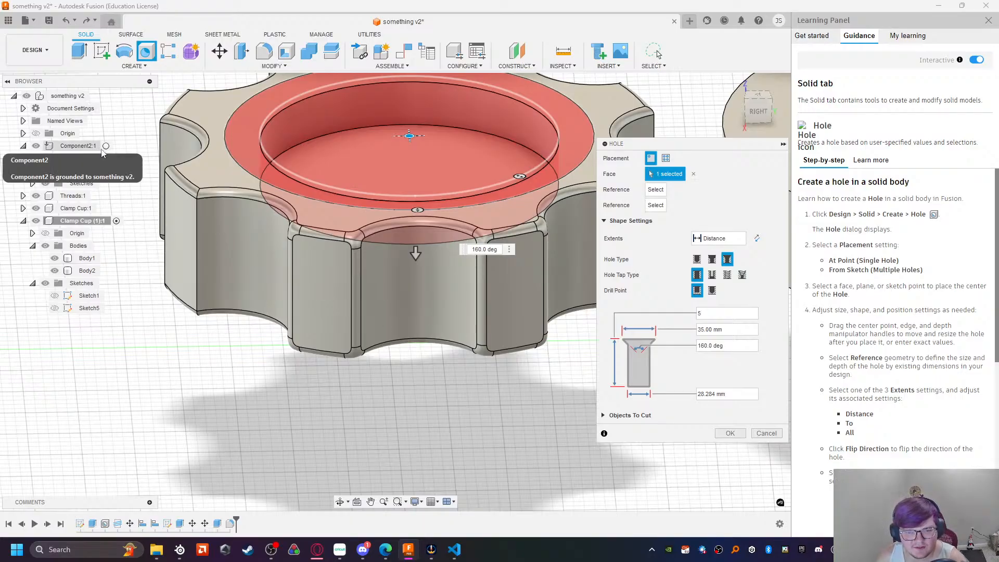
left_click(757, 111)
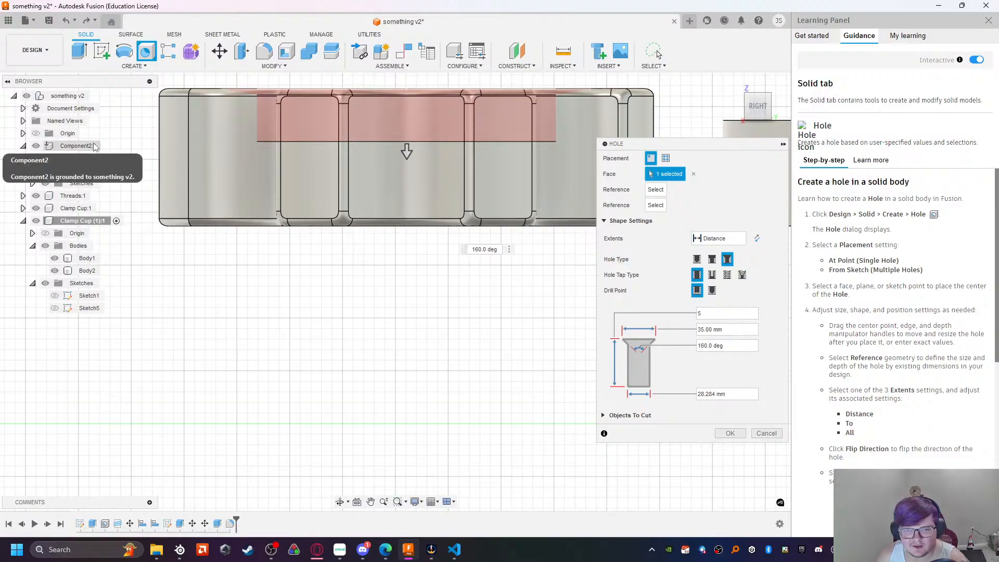
left_click(106, 147)
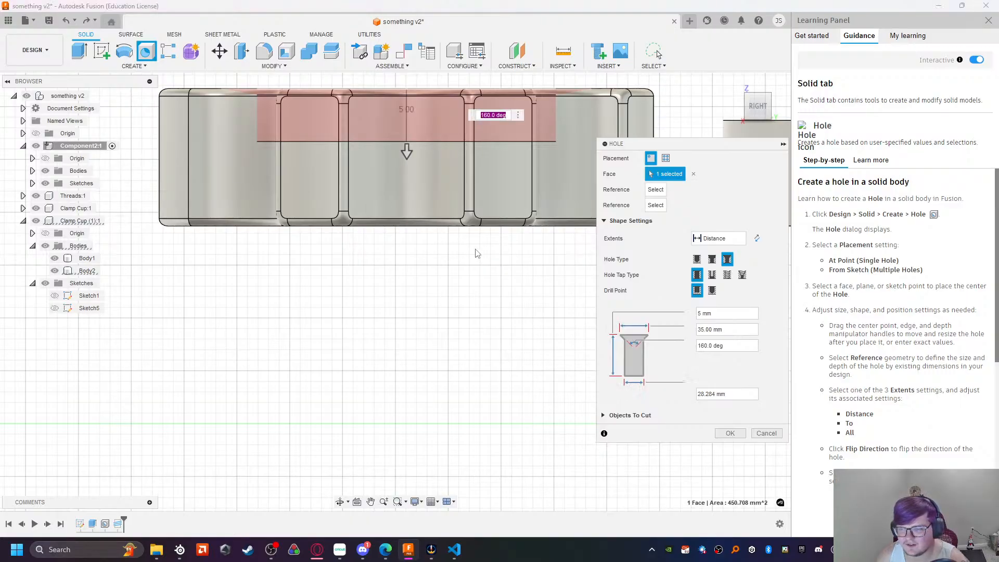
scroll(475, 249, "up", 2)
scroll(475, 250, "down", 6)
key("Escape")
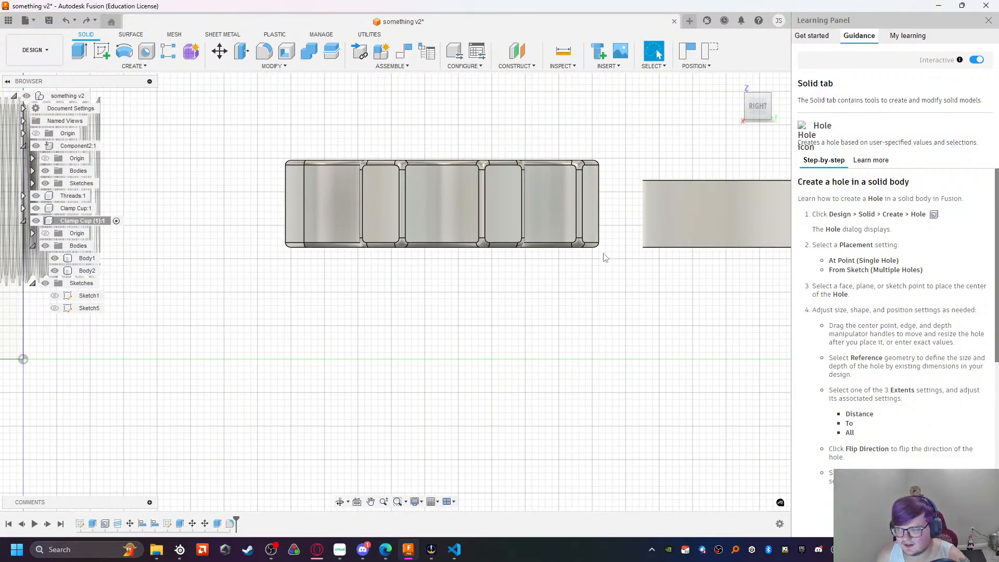
Step: Move the disc body 7 mm sideways until it touches the knob, and raise it 3 mm to align their top faces
left_click(698, 207)
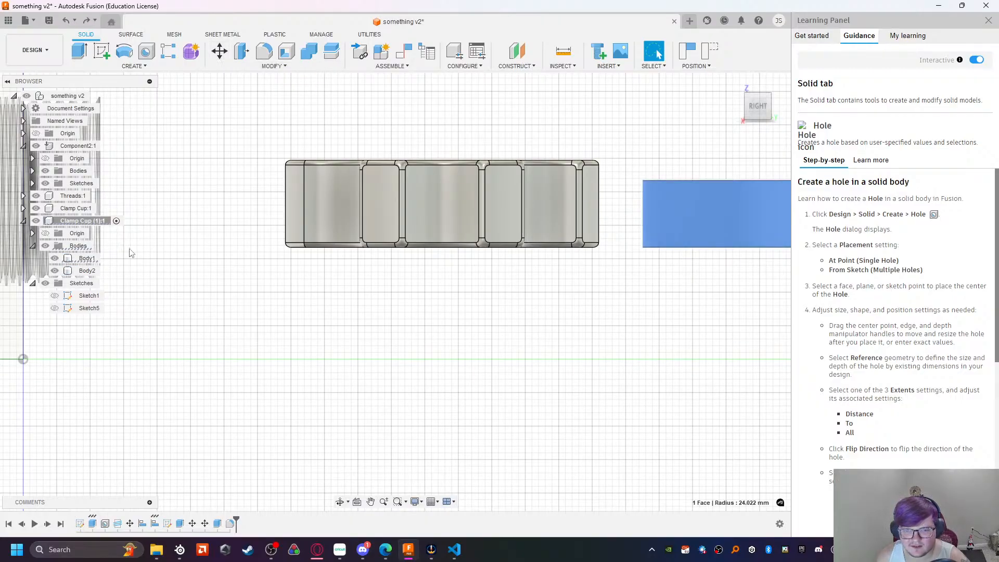
left_click(86, 258)
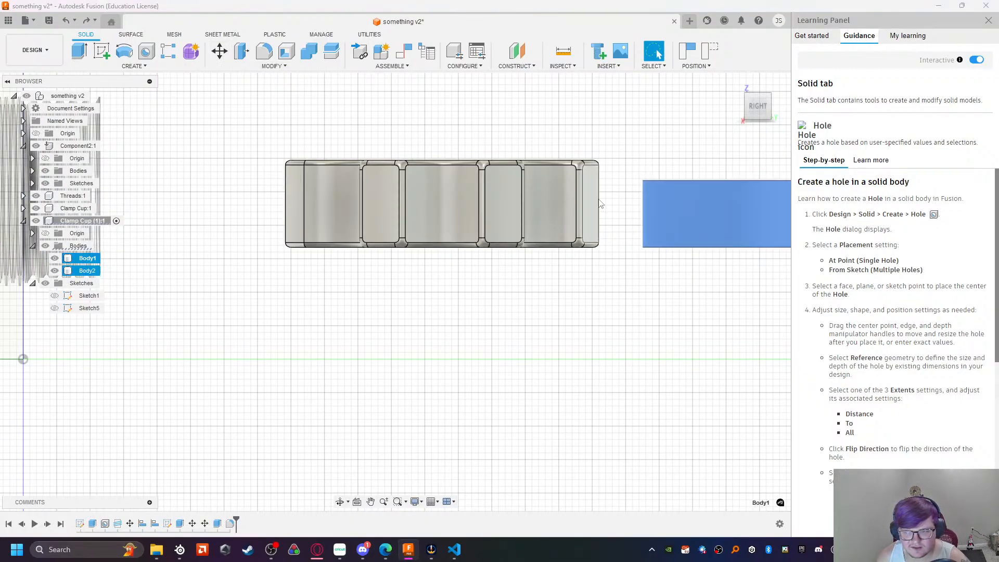
left_click(219, 51)
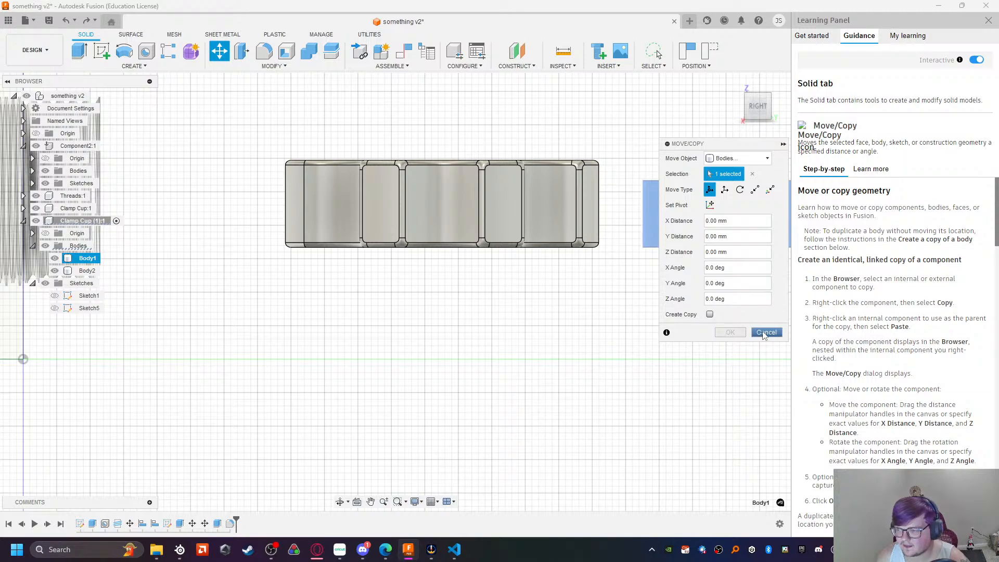
middle_click_drag(507, 256, 179, 300)
left_click_drag(608, 229, 561, 226)
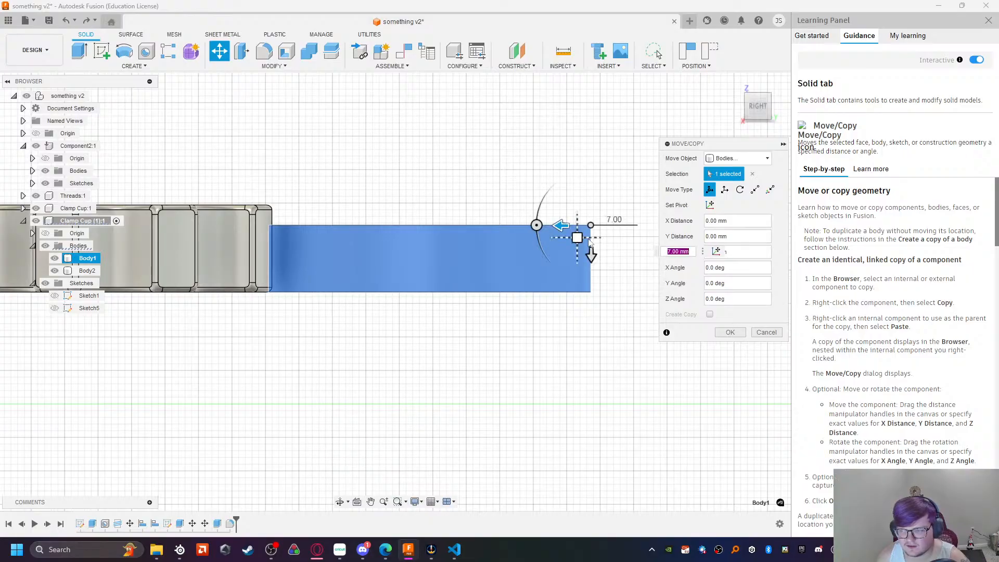
left_click_drag(590, 252, 591, 232)
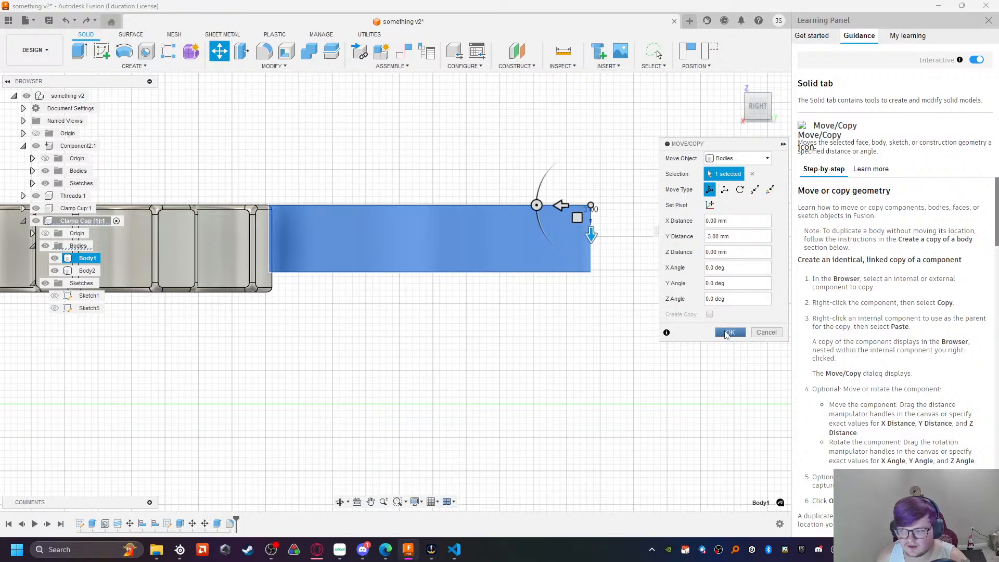
left_click(730, 332)
Step: Activate Component2 and try to move the disc body sideways onto the knob
left_click(112, 146)
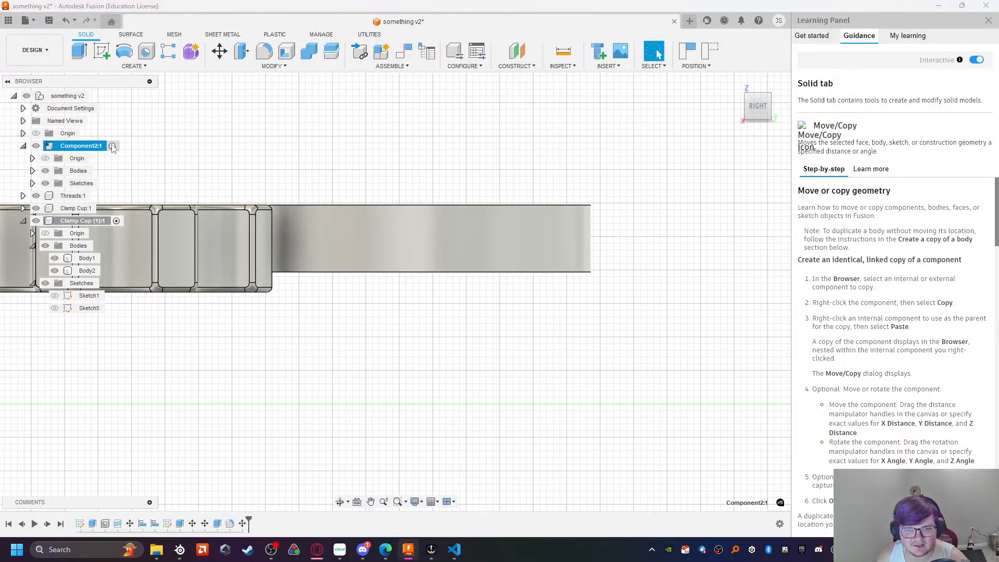
middle_click_drag(221, 169, 367, 197)
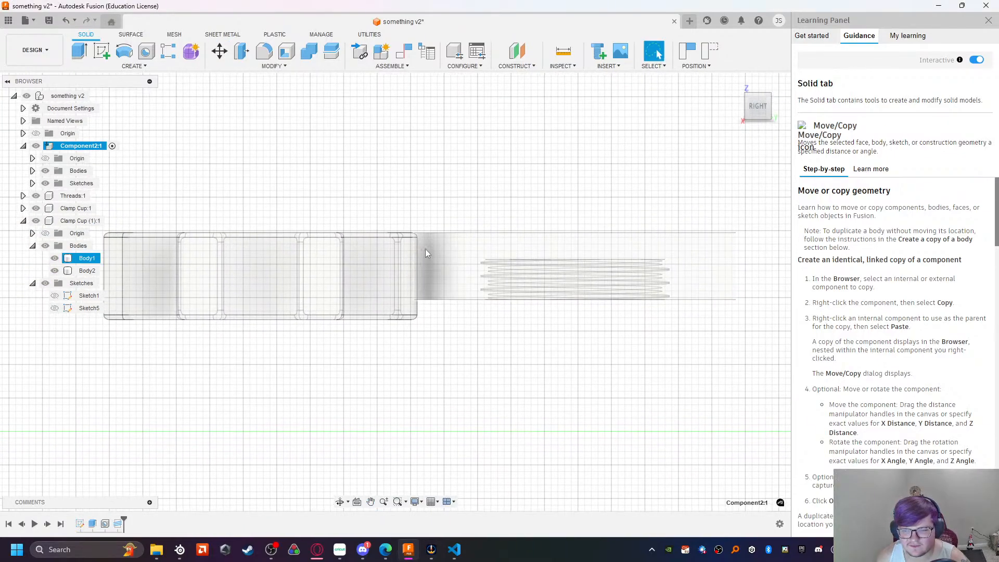
left_click(87, 271)
left_click(84, 262)
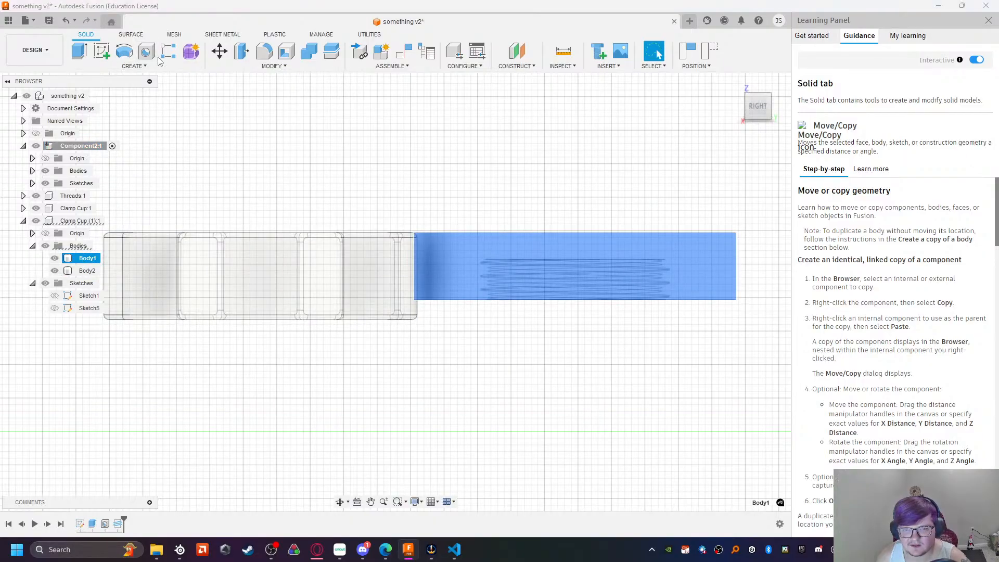
left_click(219, 51)
middle_click_drag(597, 198, 425, 205)
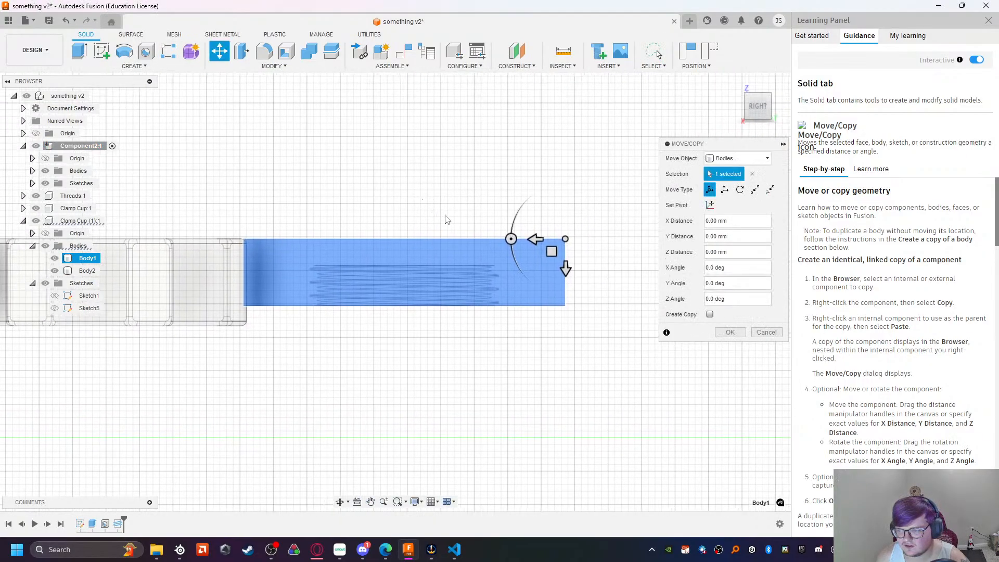
left_click_drag(513, 238, 246, 275)
left_click(721, 333)
middle_click_drag(282, 339, 553, 385)
middle_click_drag(323, 232, 328, 246)
middle_click_drag(328, 83, 315, 244)
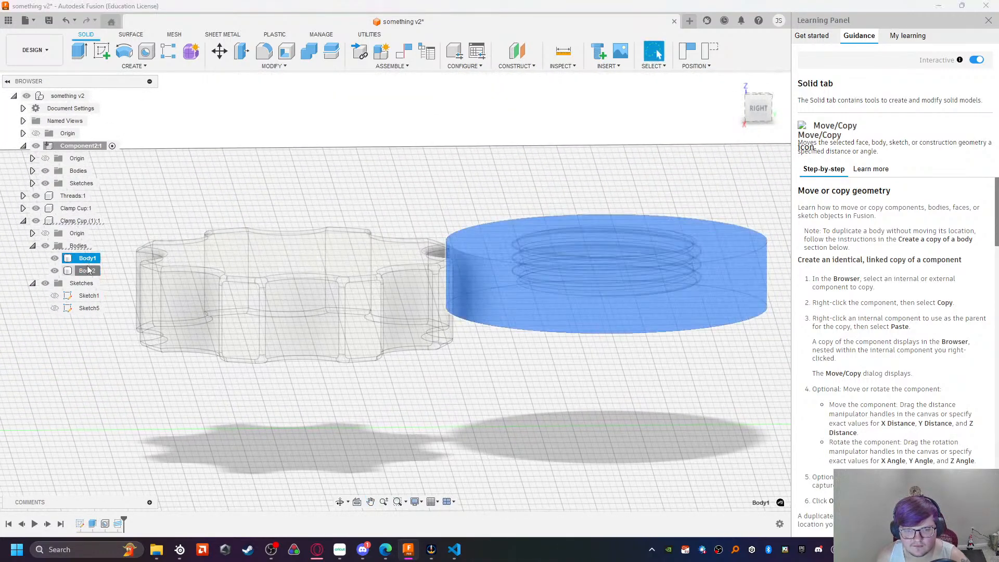
Step: Place a countersink hole on the knob's top face and set its depth to 6 mm
left_click(87, 270)
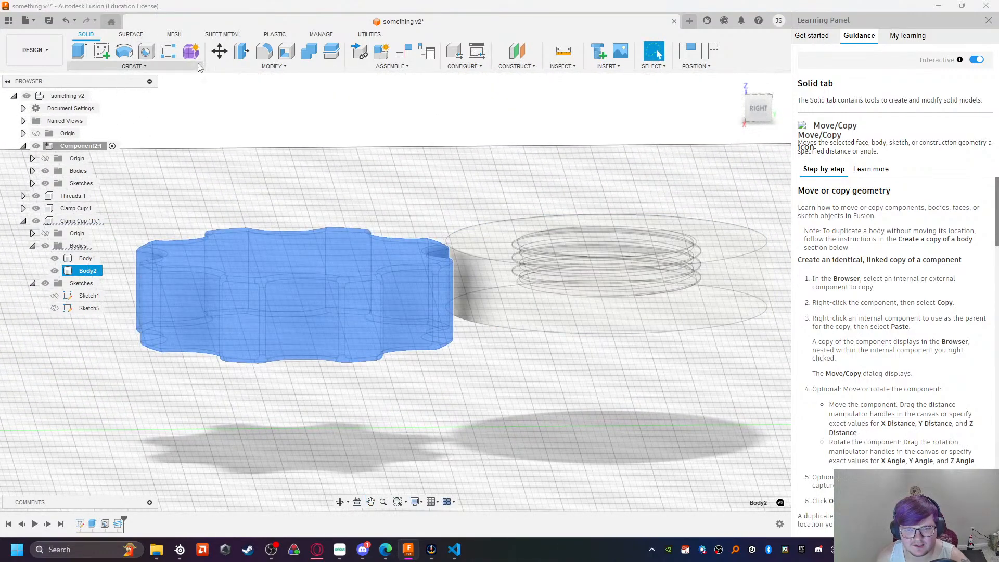
left_click(151, 51)
left_click(520, 291)
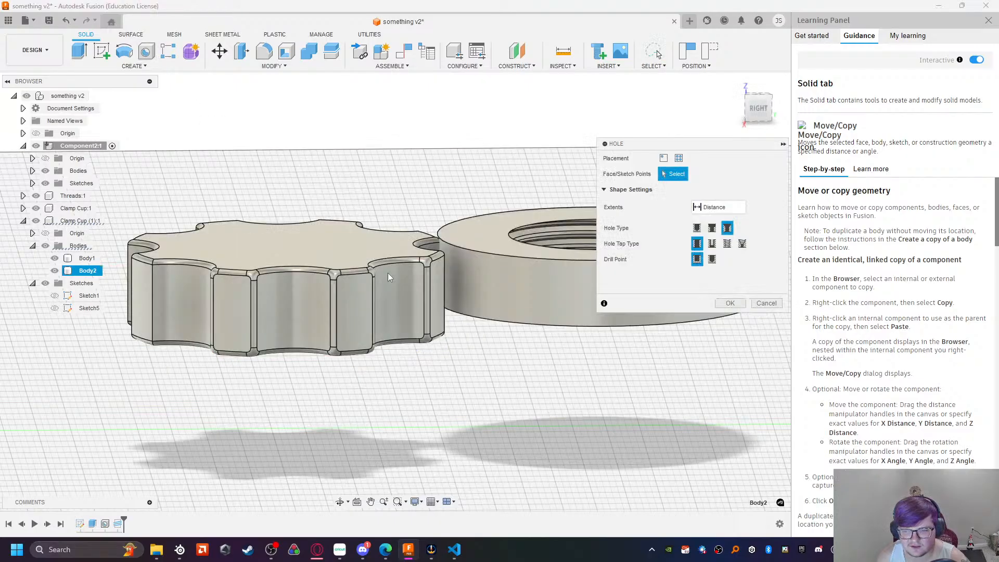
left_click(298, 244)
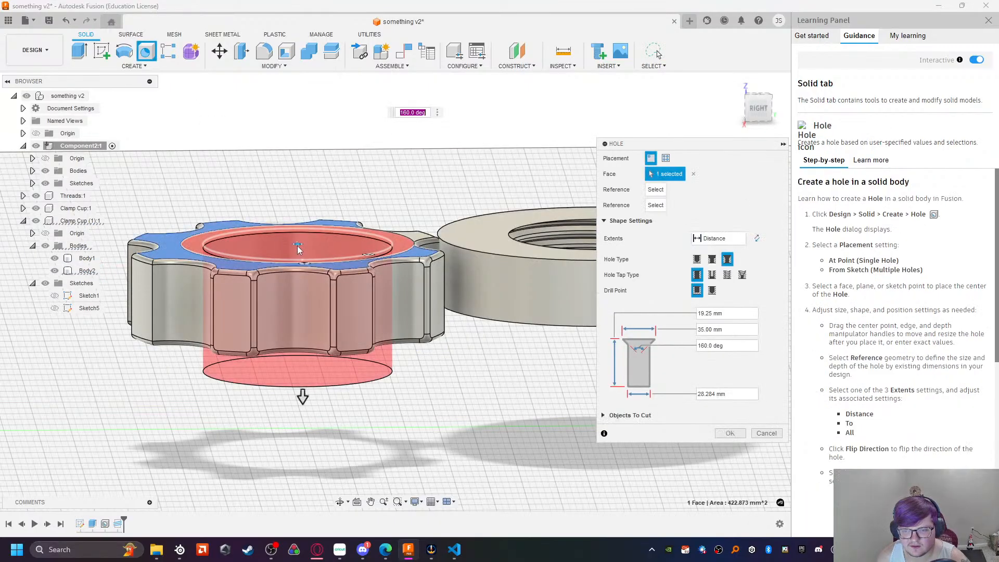
left_click(702, 313)
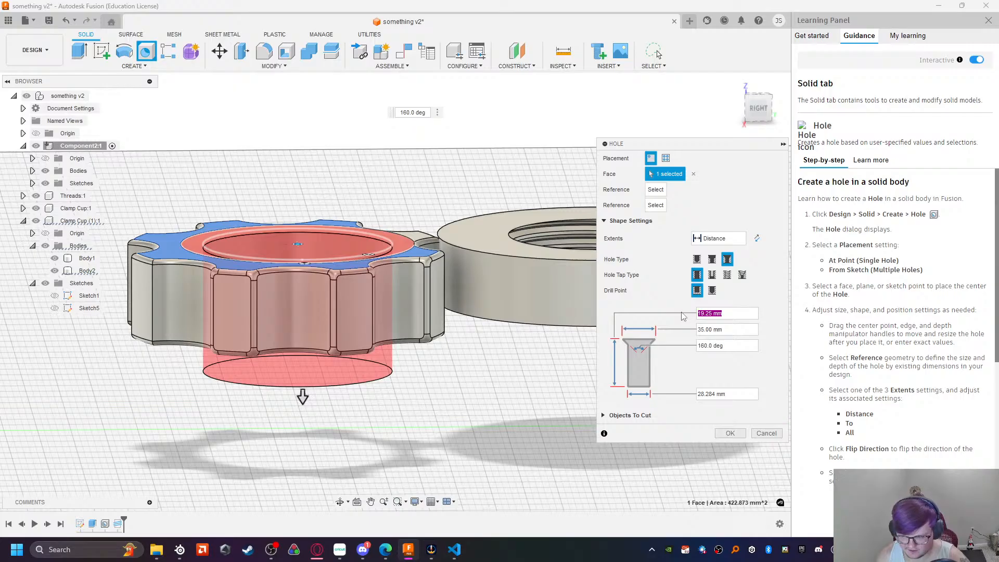
type("6")
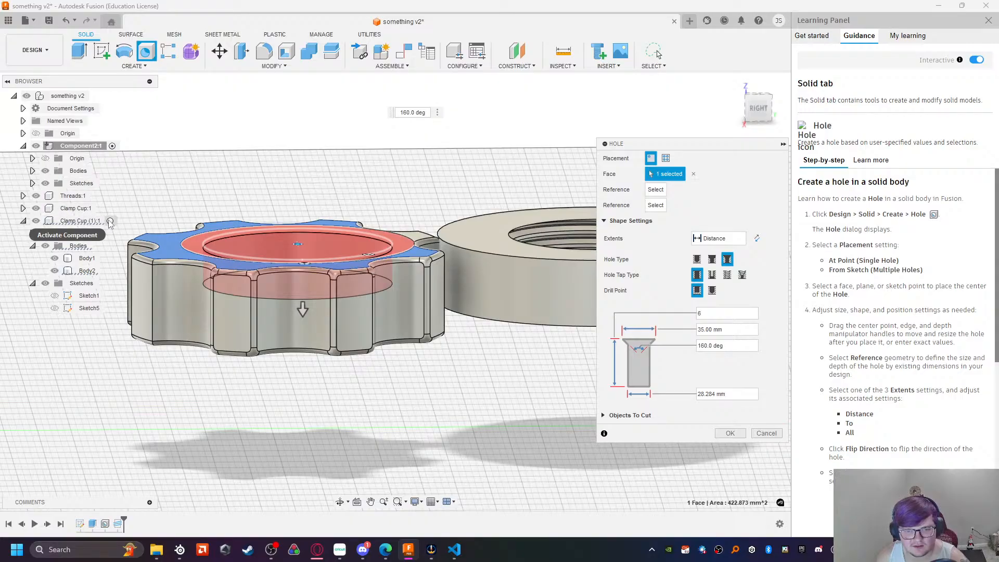
key("Tab")
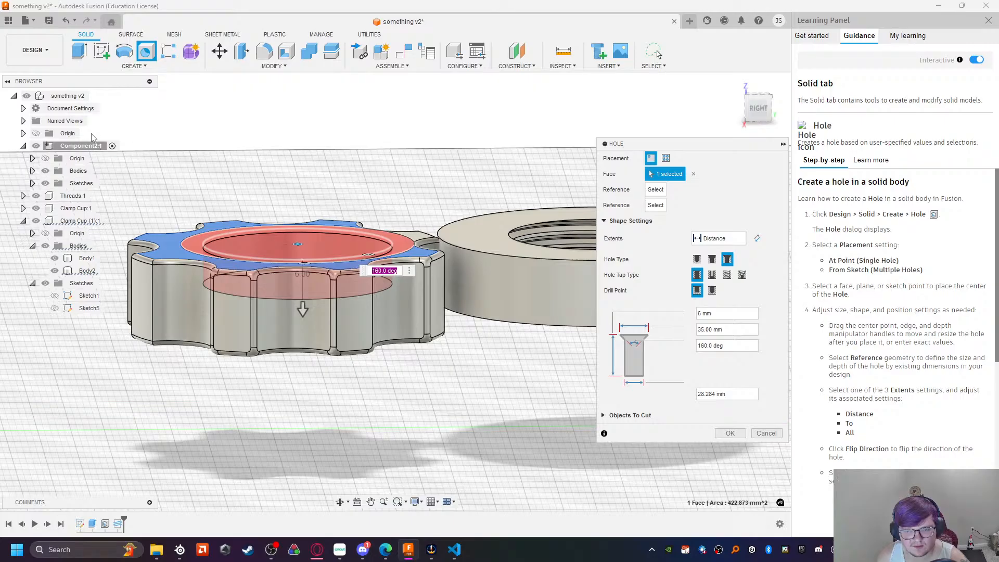
Step: Activate Threads, Clamp Cup and Clamp Cup (1) in turn to review their histories, and return to Component2
left_click(95, 196)
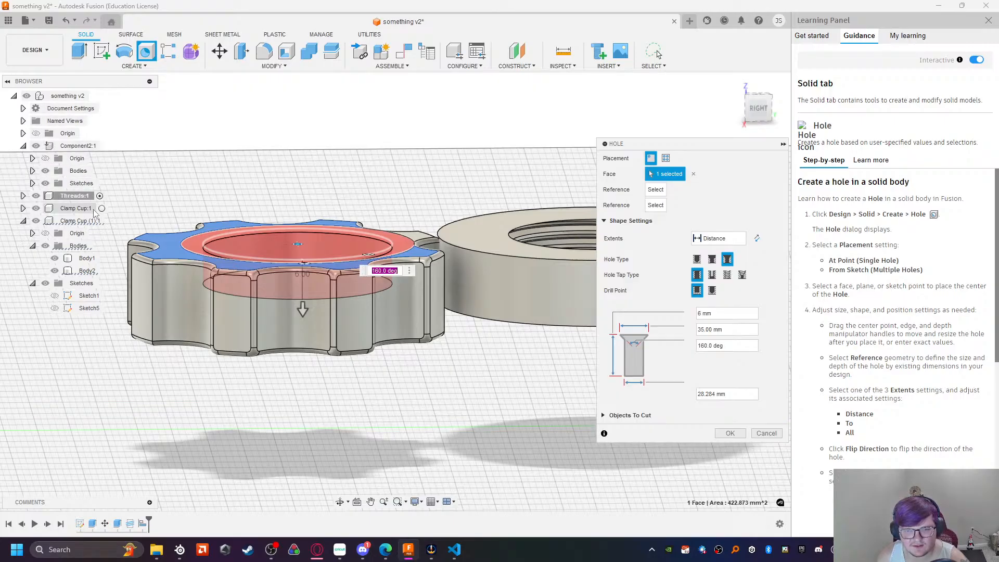
left_click(101, 208)
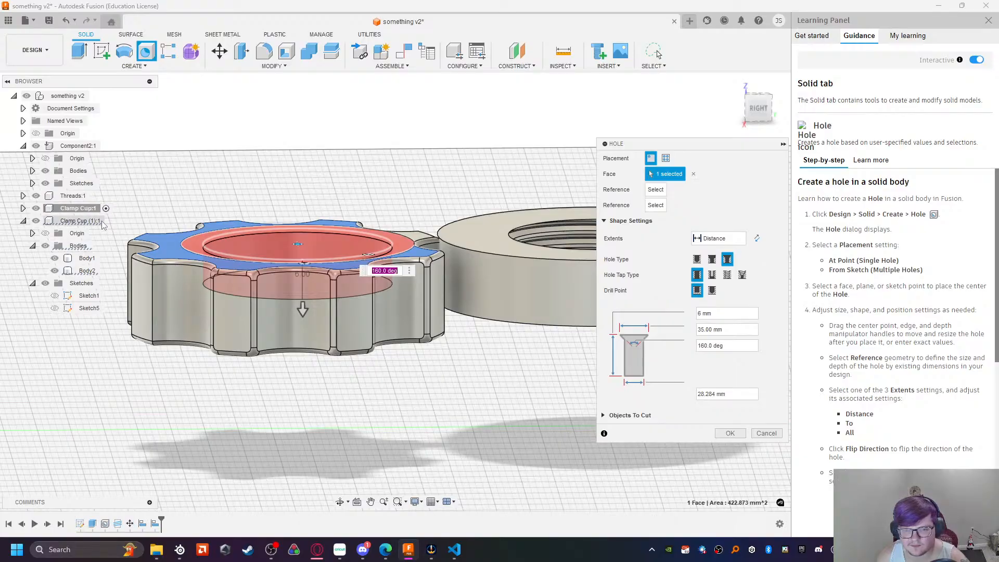
left_click(108, 221)
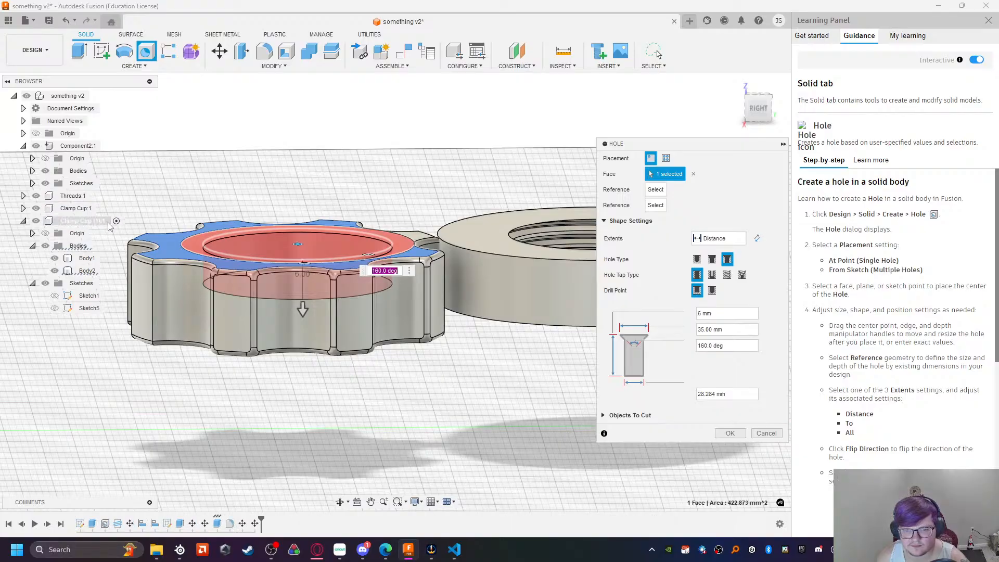
left_click(106, 146)
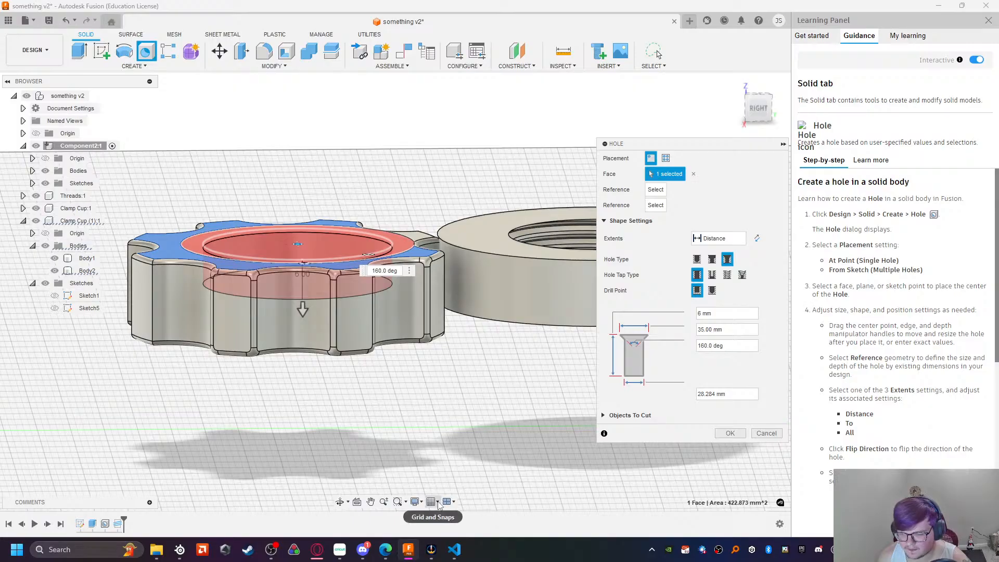
Step: Change the visual style of the model to Wireframe
left_click(417, 502)
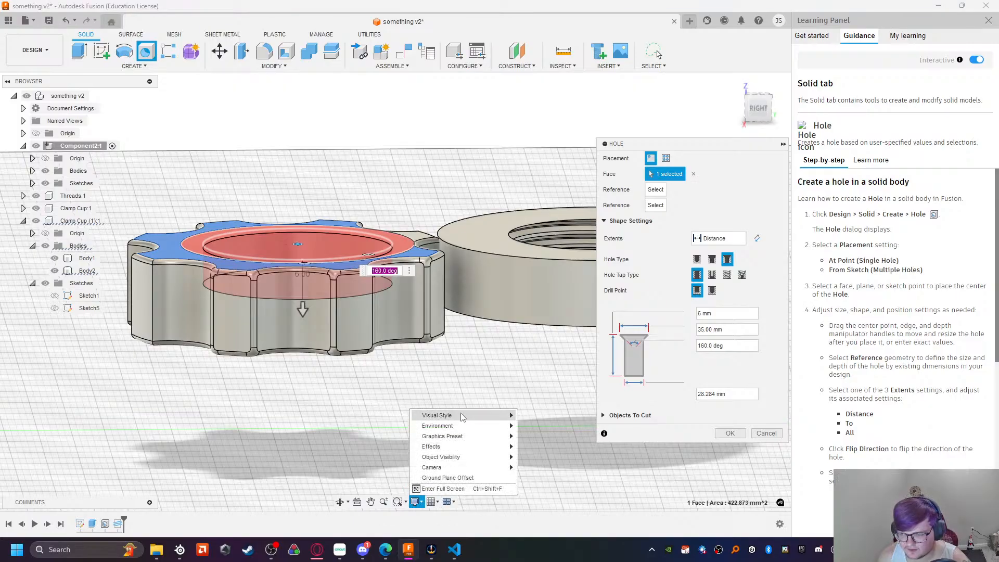
mouse_move(460, 415)
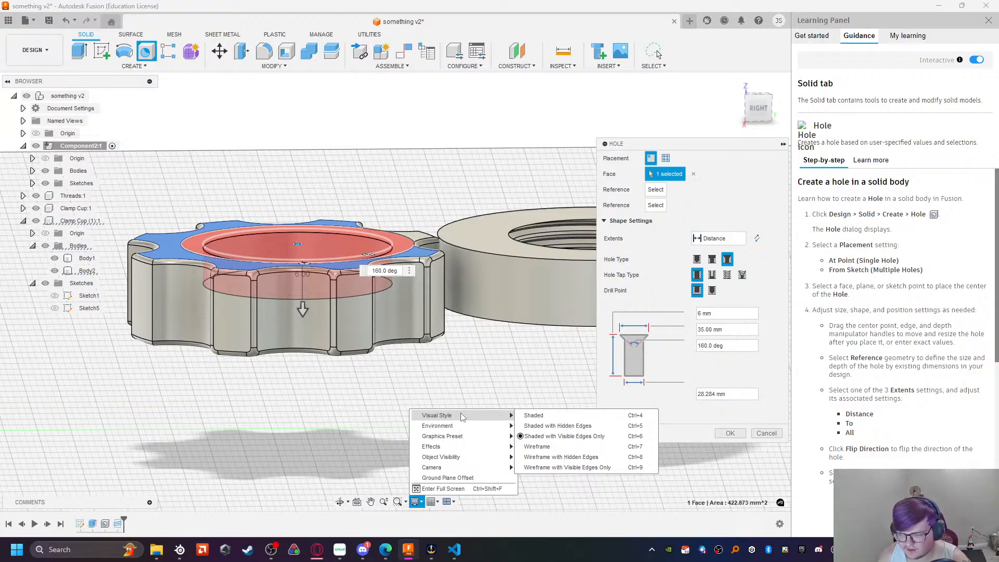
left_click(543, 447)
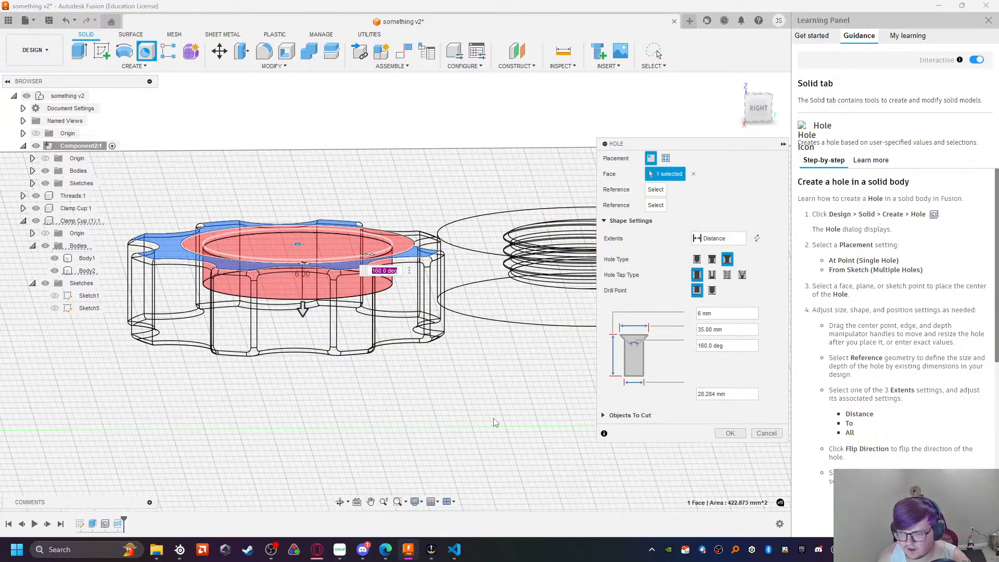
Step: Compare the knob hole's depth with the disc's threaded hole in a straight side view, and cancel the hole
middle_click_drag(485, 393, 597, 373, "shift")
left_click(753, 111)
middle_click_drag(468, 286, 307, 259)
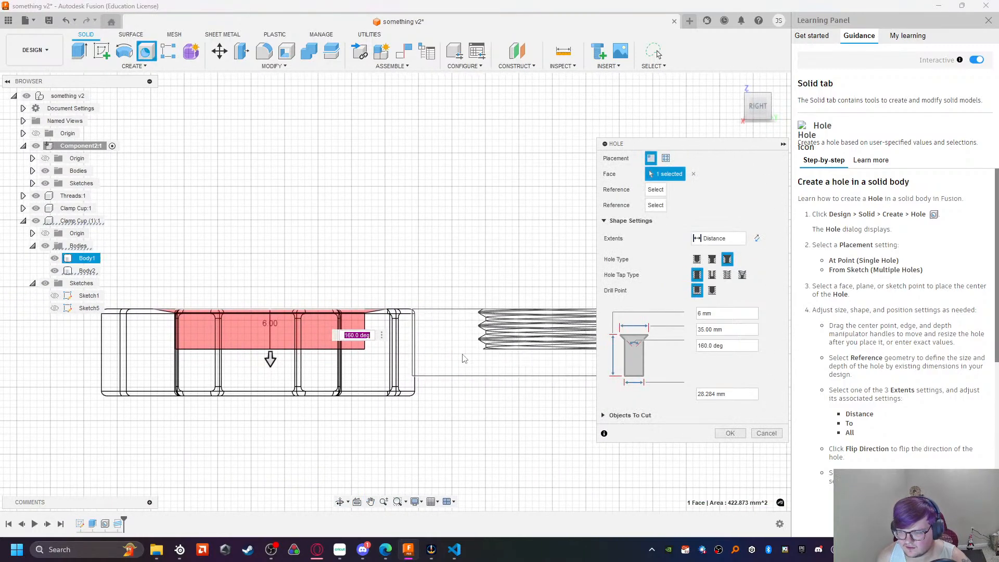
scroll(438, 346, "up", 3)
left_click_drag(171, 356, 180, 358)
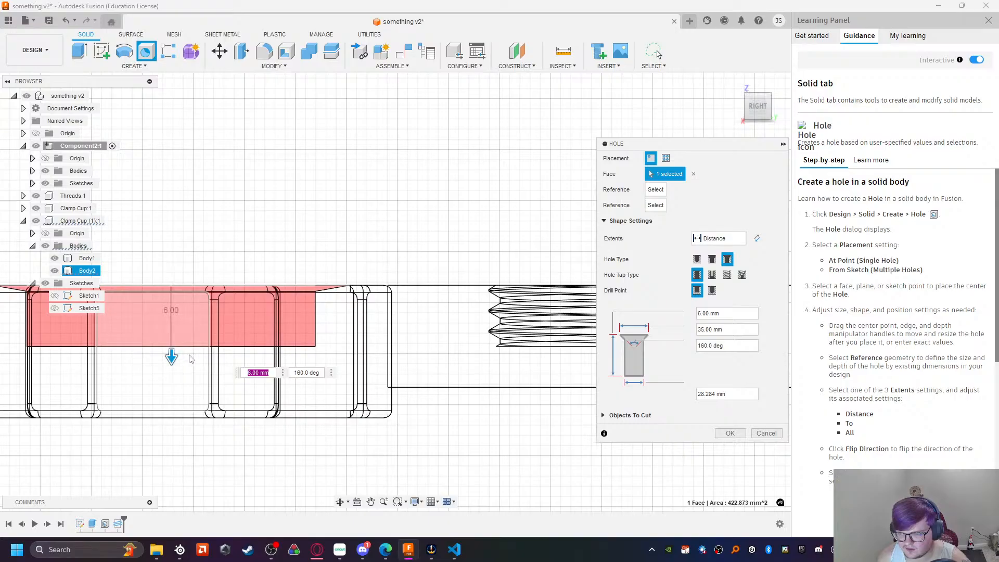
key("Escape")
Step: Move the disc body 50 mm along Z toward the screw so that it overlaps the knob
left_click(483, 354)
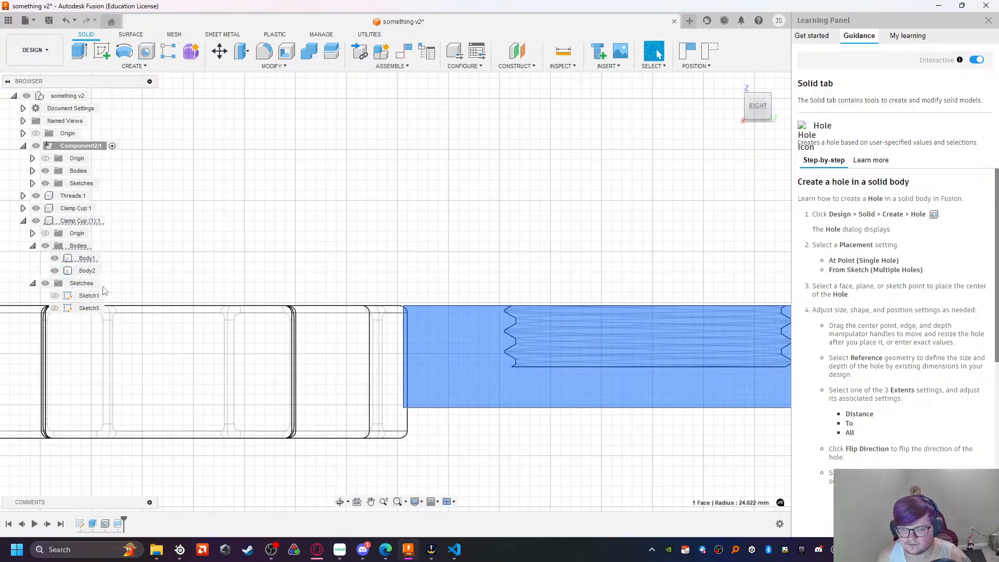
left_click(85, 259)
key("m")
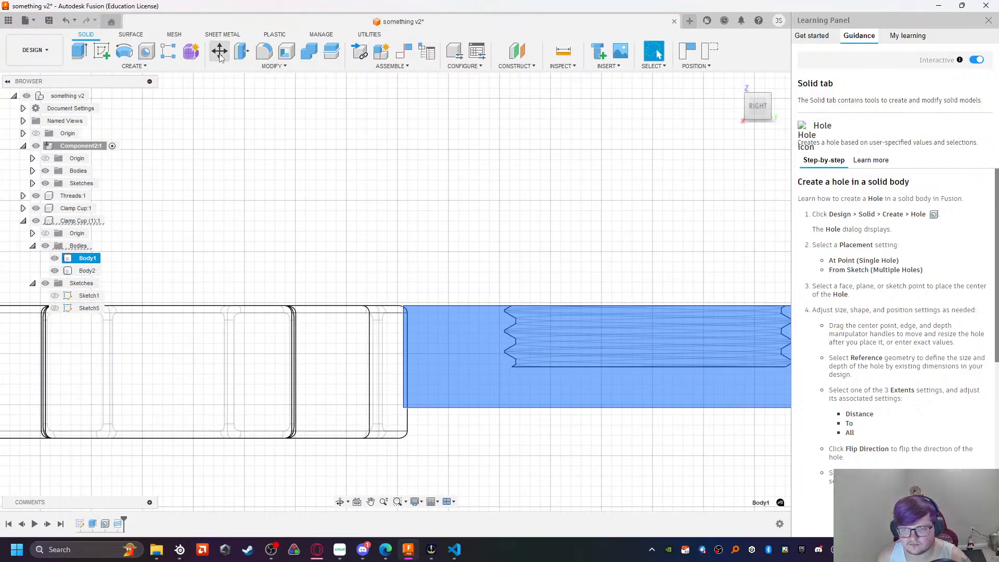
scroll(576, 335, "down", 6)
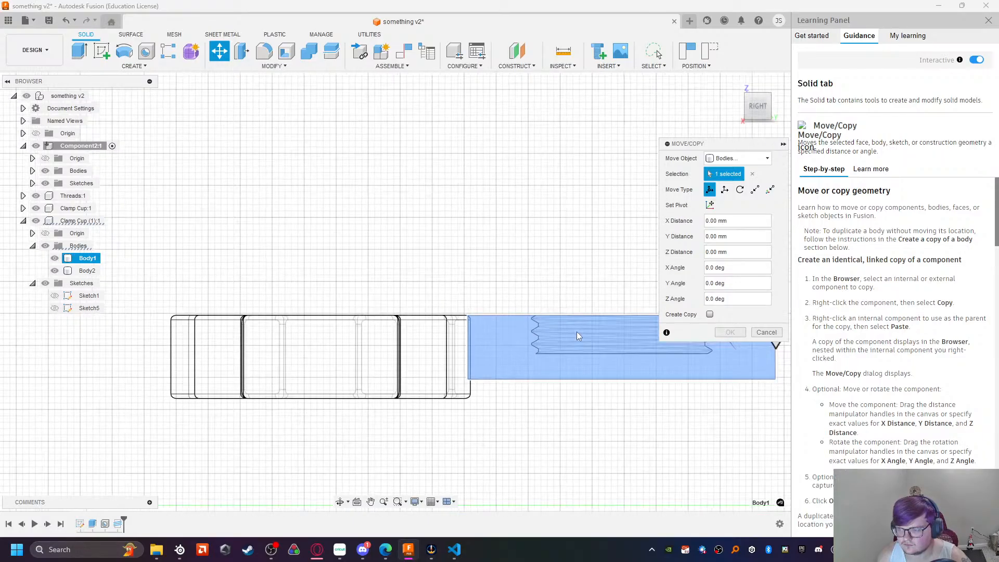
left_click_drag(643, 323, 539, 320)
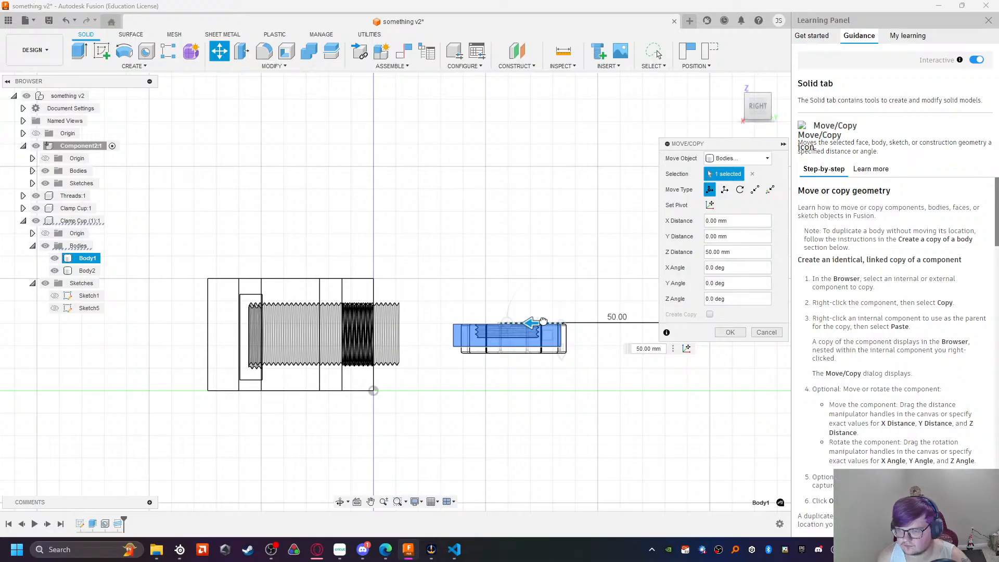
scroll(543, 321, "up", 5)
key("Return")
Step: Hide the disc body and place a new countersink hole near the centre of the knob's top face
left_click(55, 258)
left_click(509, 292)
middle_click_drag(468, 301, 374, 255, "shift")
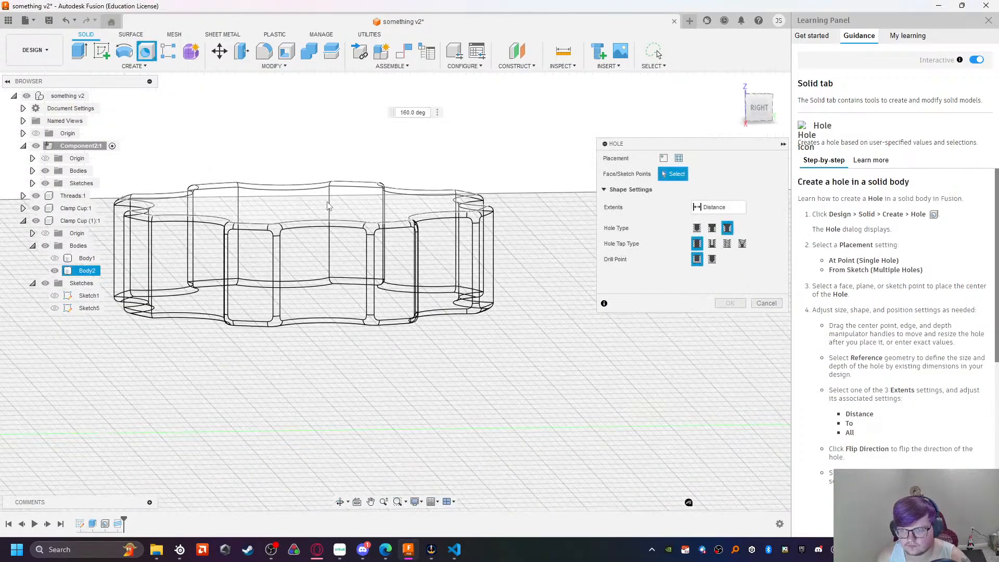
left_click(327, 205)
left_click_drag(330, 207, 302, 205)
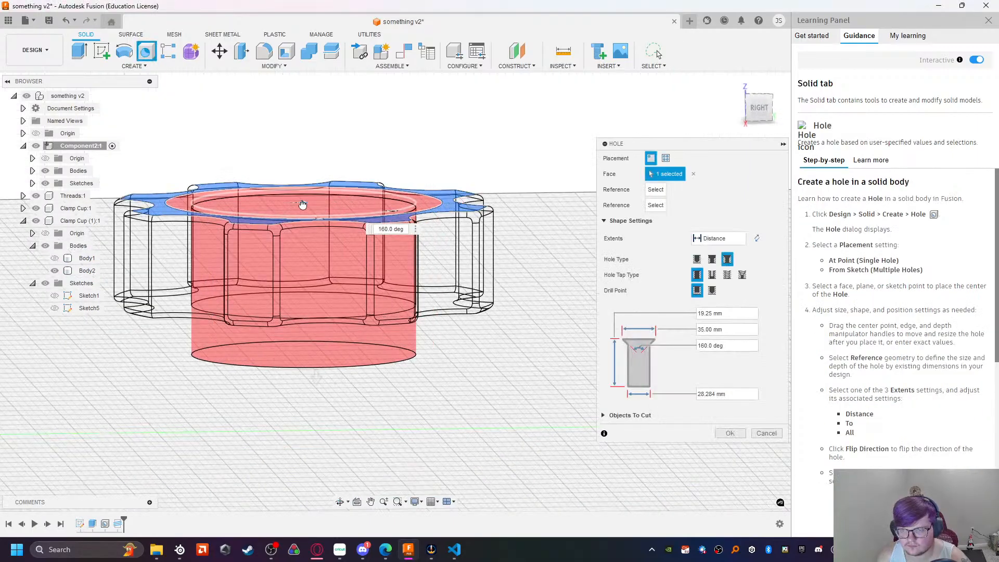
Step: Set the knob hole's depth to 6 mm and compare it with the disc's threads from the side
left_click(758, 110)
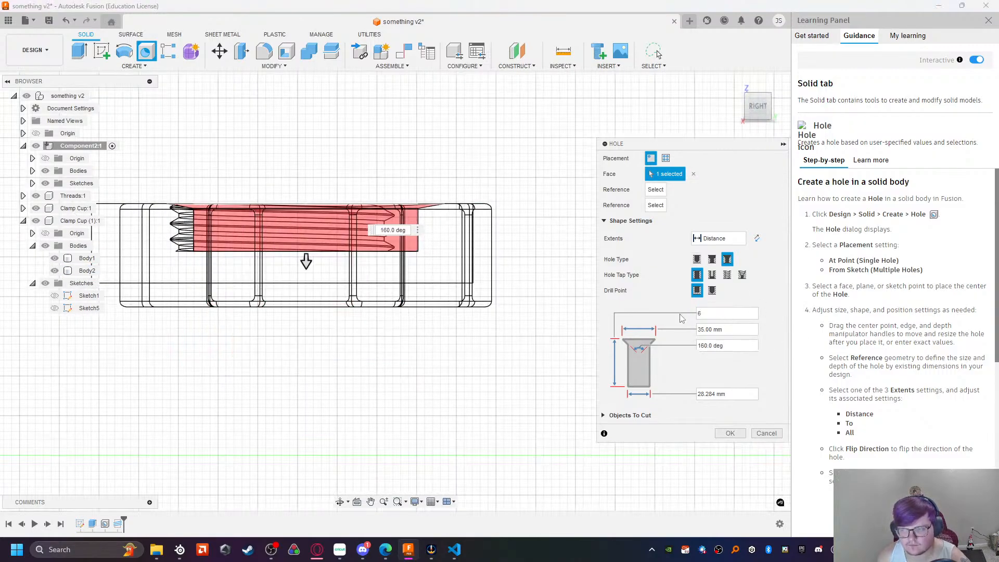
left_click(731, 330)
scroll(167, 213, "up", 2)
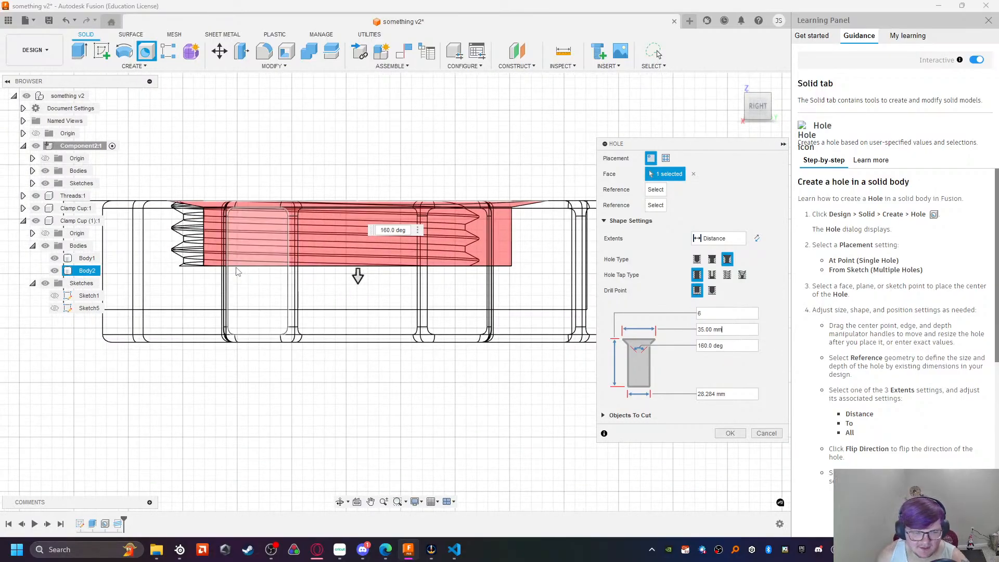
Step: Add the line "holes are 6 inches deep (haha super's mom)" to the measurement notes in Visual Studio Code and return to Fusion
key("alt+Tab")
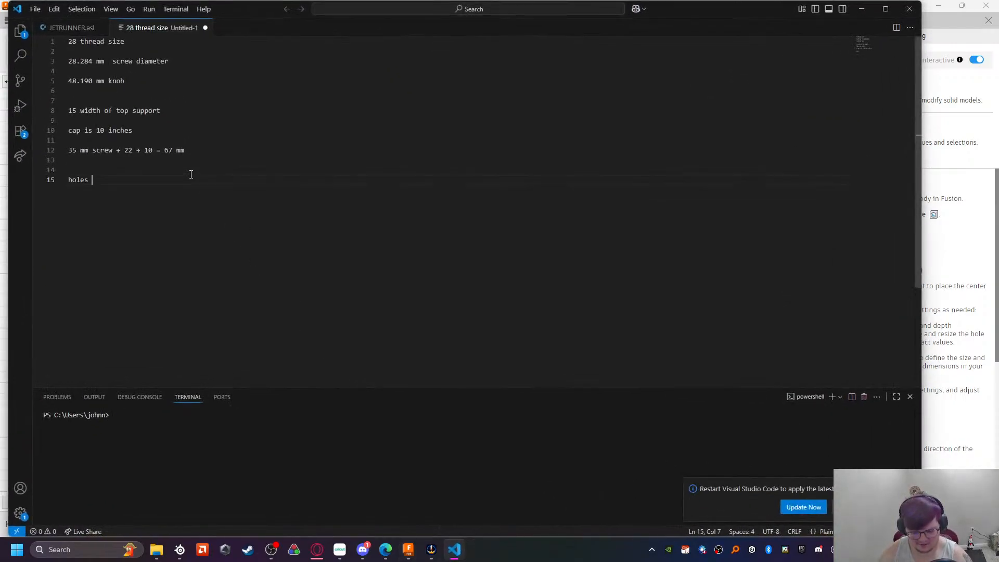
type("inches ")
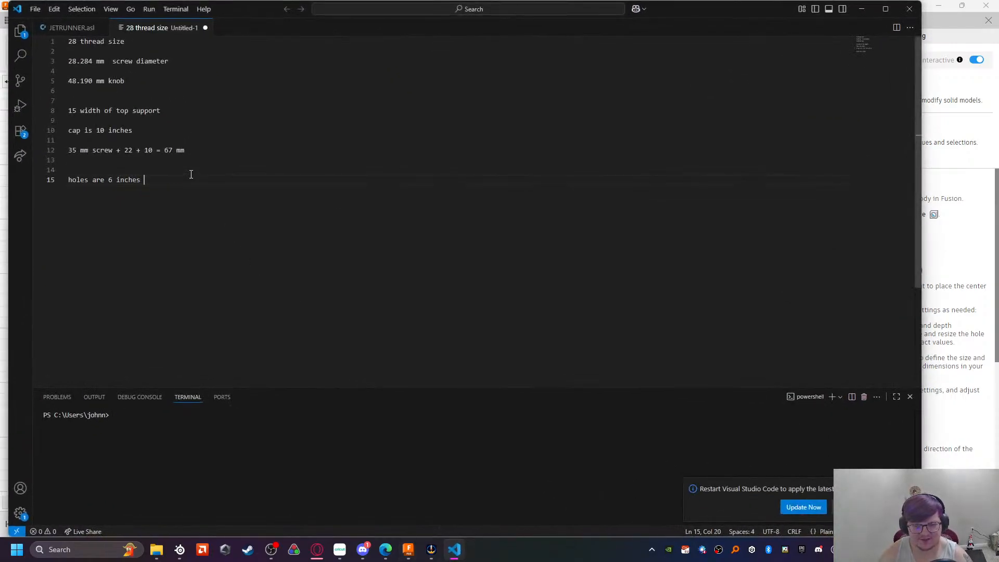
type("deep (haha super's mom")
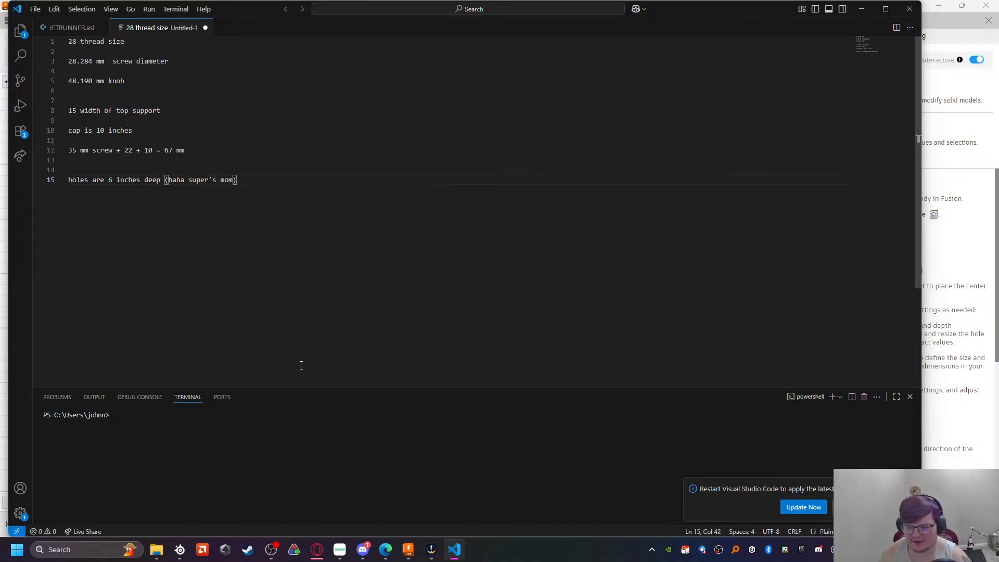
key("alt+Tab")
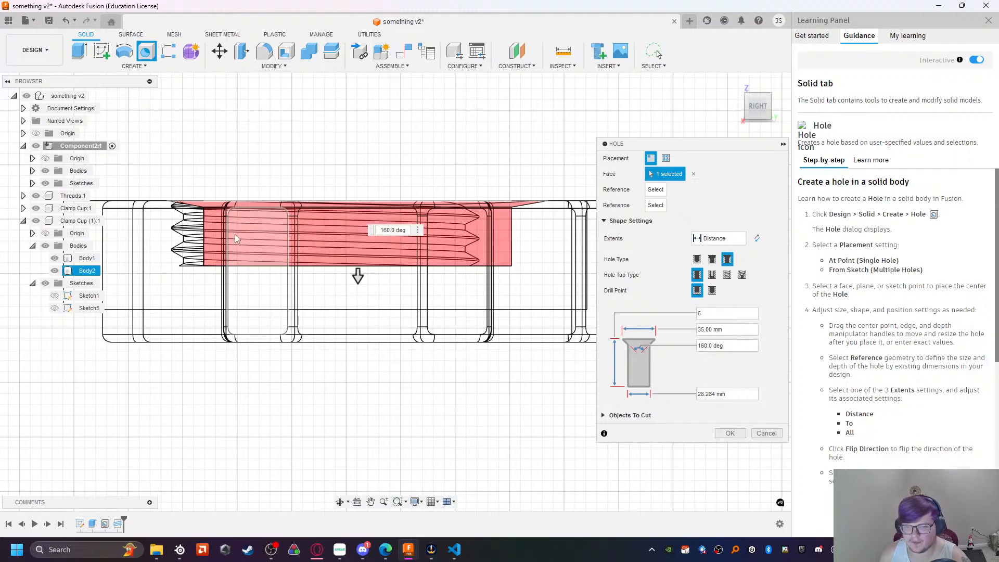
Step: Switch the visual style to Shaded with Visible Edges Only and accept the knob's 6 mm deep countersink hole
left_click(416, 501)
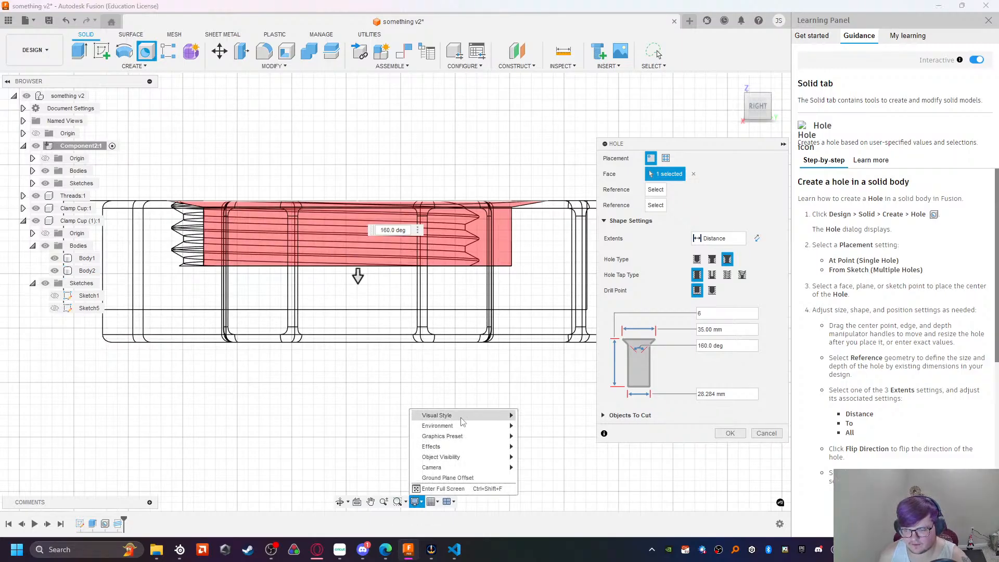
mouse_move(462, 416)
left_click(541, 435)
middle_click_drag(383, 374, 382, 426, "shift")
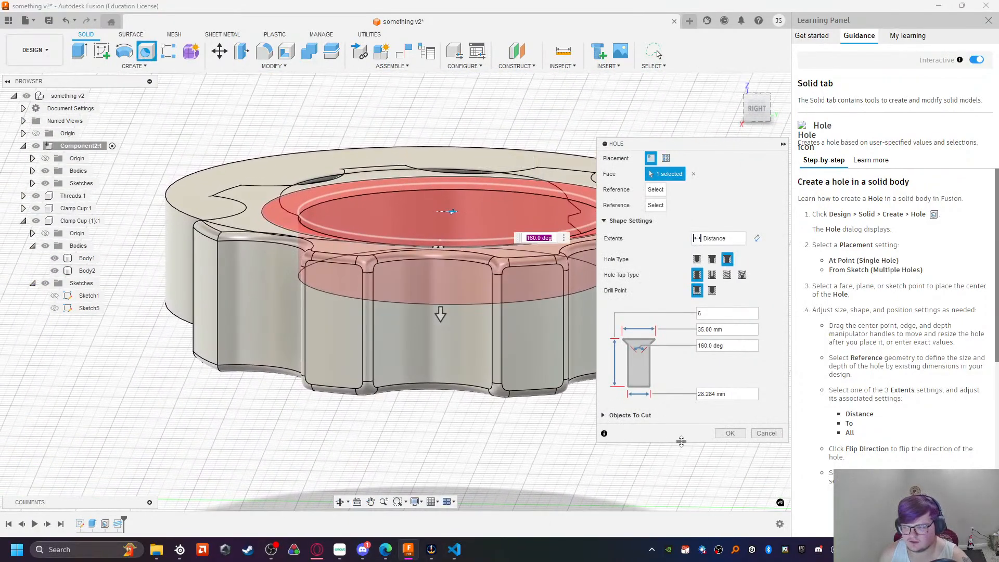
left_click(730, 433)
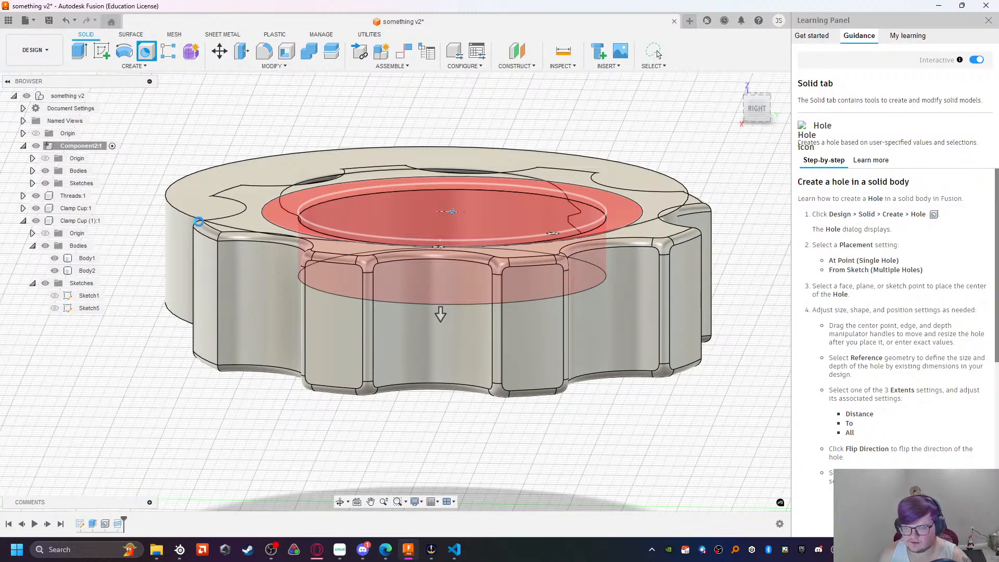
left_click(88, 258)
left_click(87, 270, "shift")
left_click(255, 373, "ctrl")
left_click(415, 501)
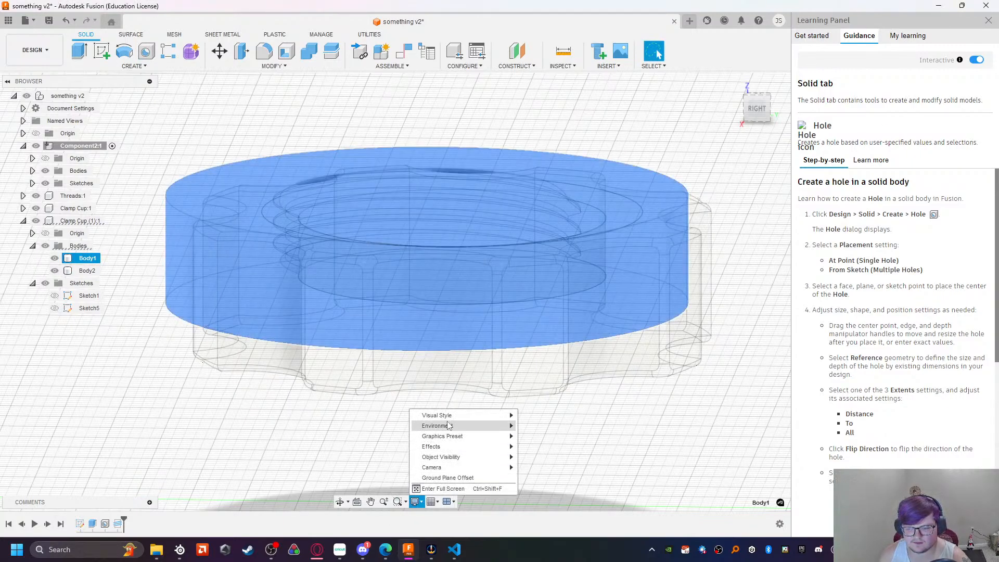
mouse_move(460, 415)
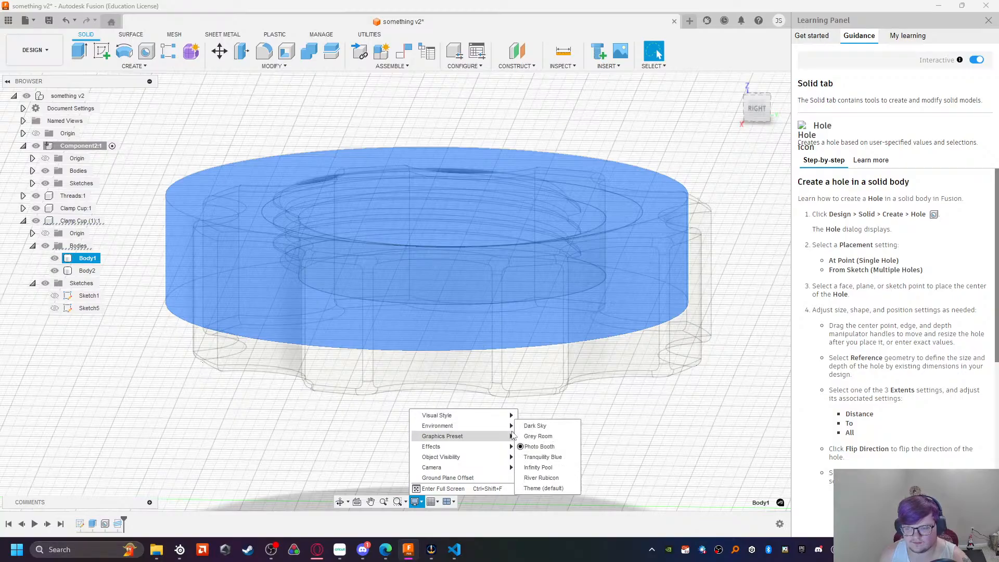
Step: Activate the Clamp Cup (1) component and move its disc body -54 mm along Z, away from the knob
double_click(82, 221)
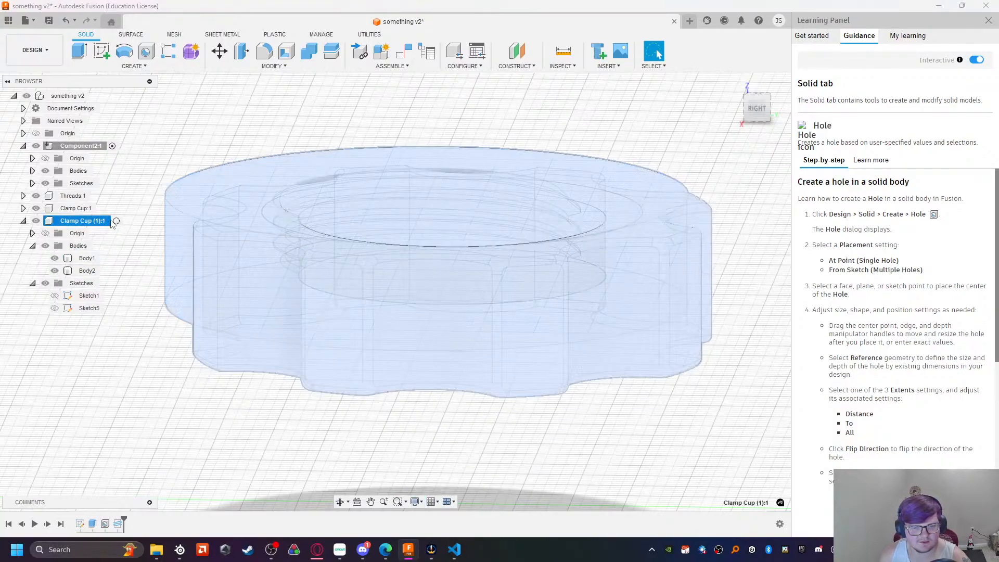
left_click(96, 259)
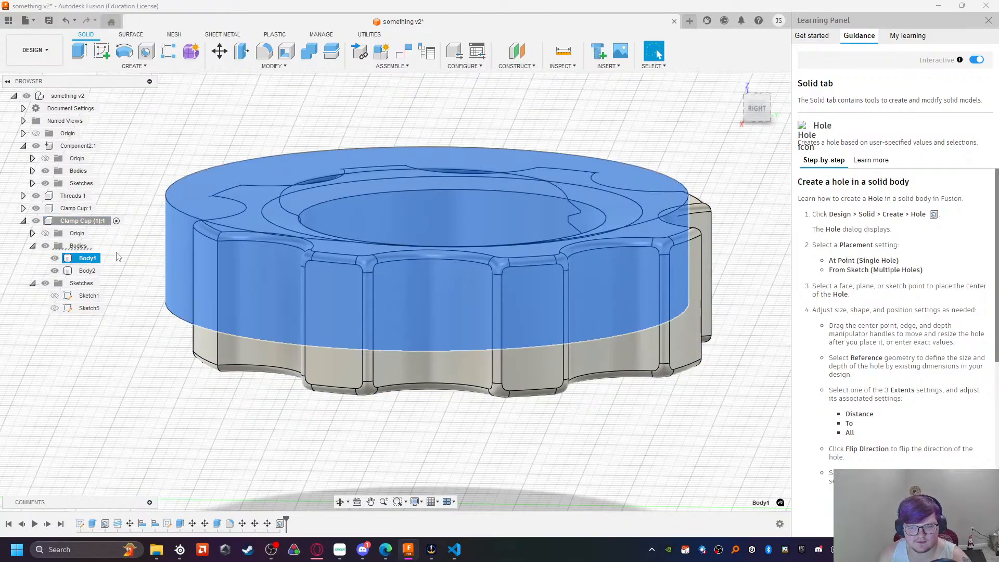
left_click(219, 50)
scroll(379, 264, "down", 5)
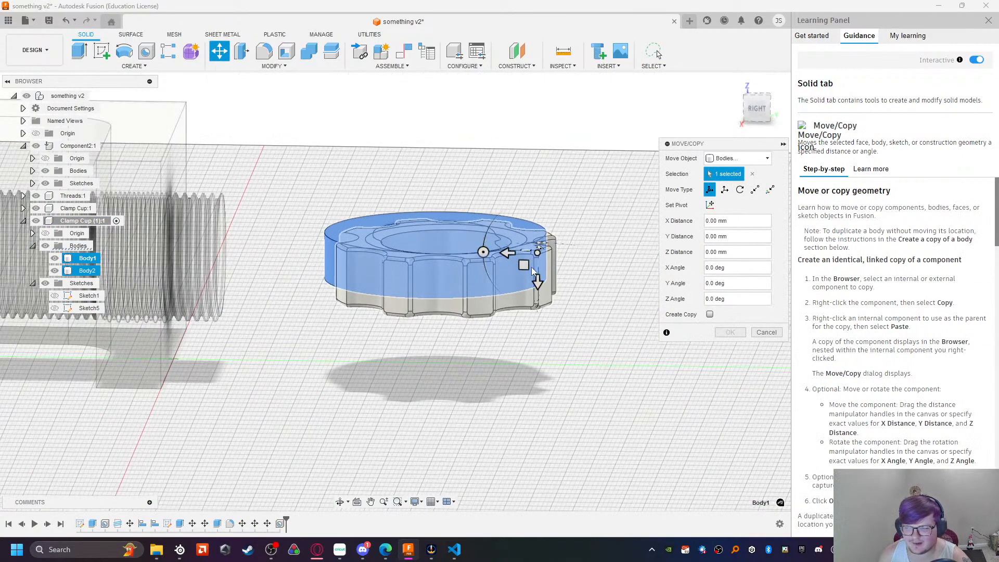
left_click_drag(507, 251, 754, 281)
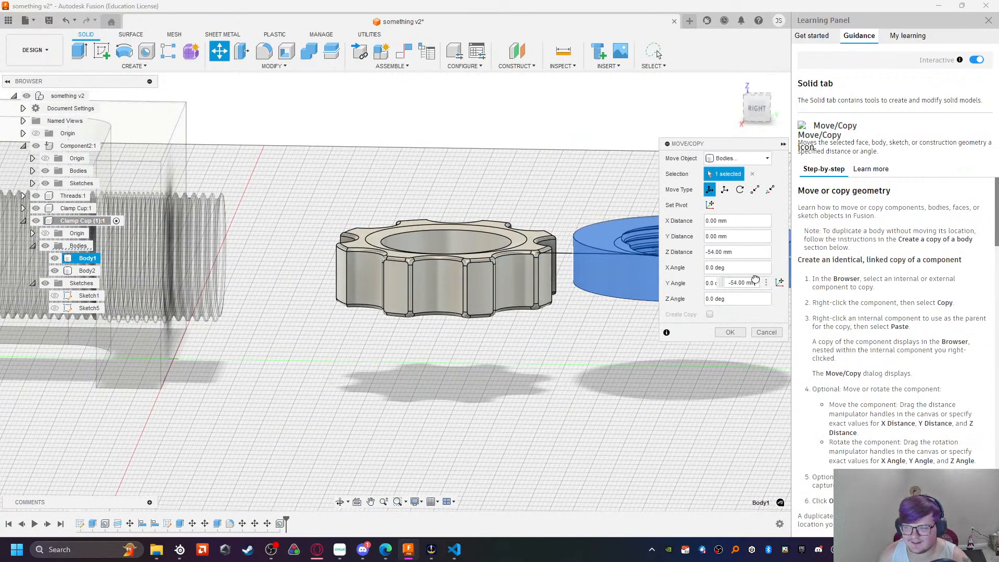
left_click(729, 332)
middle_click_drag(416, 344, 451, 378, "shift")
middle_click_drag(475, 250, 486, 327)
Step: Undo the disc body's move, the component activation and the knob's hole
key("ctrl+z")
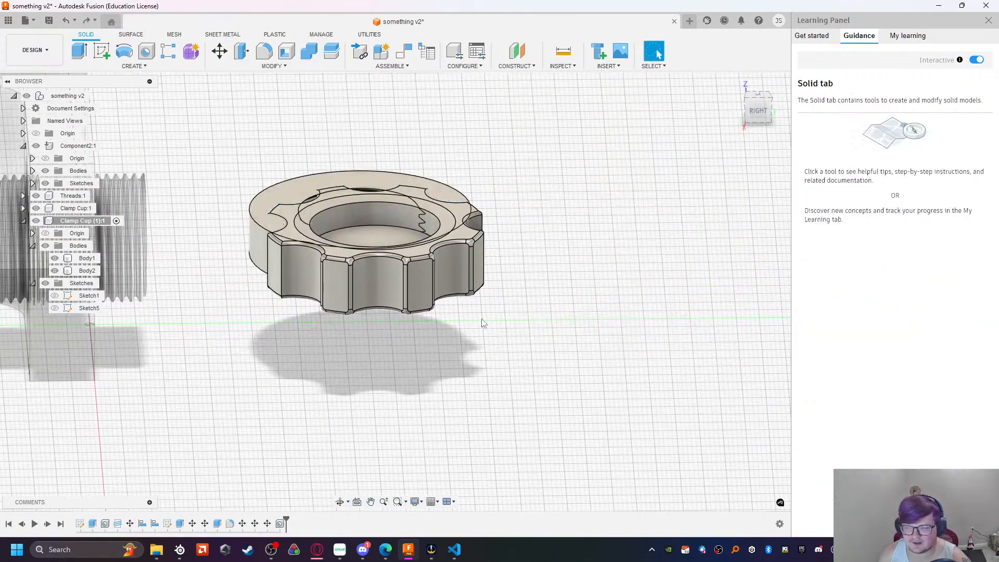
key("ctrl+z")
key("ctrl+z")
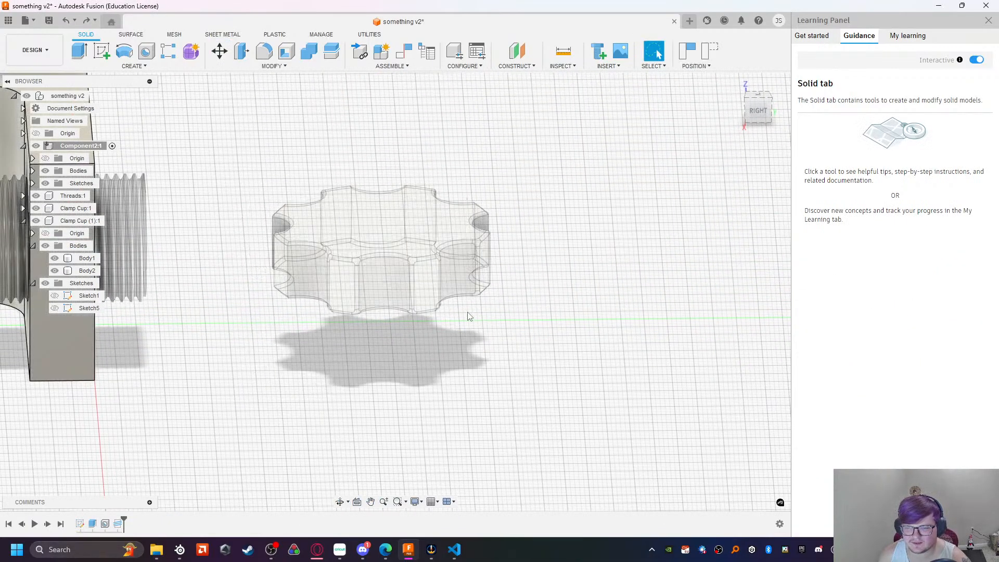
Step: Create a 6 mm deep countersink hole near the centre of the knob's top face
left_click(80, 271)
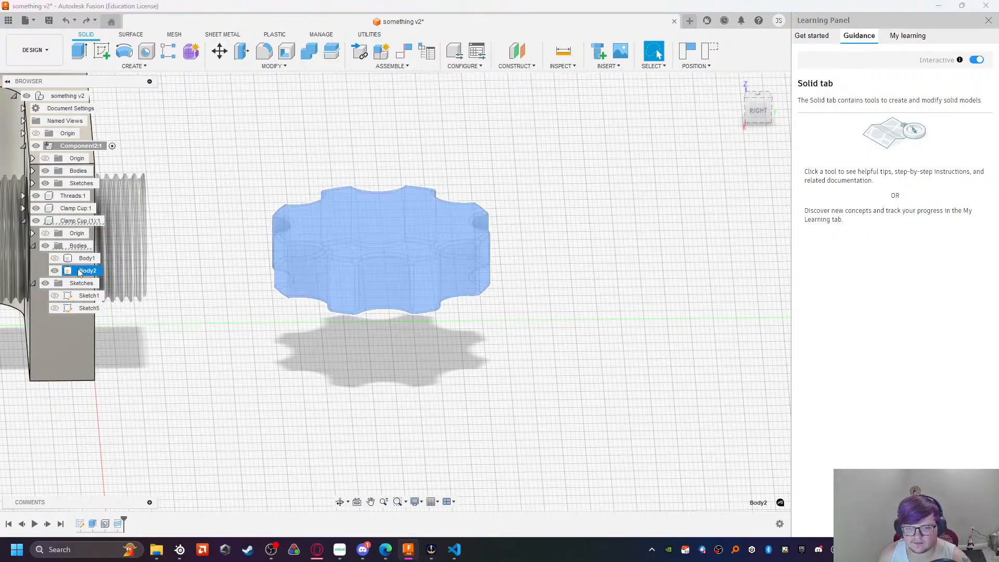
key("h")
left_click(515, 290)
left_click(382, 223)
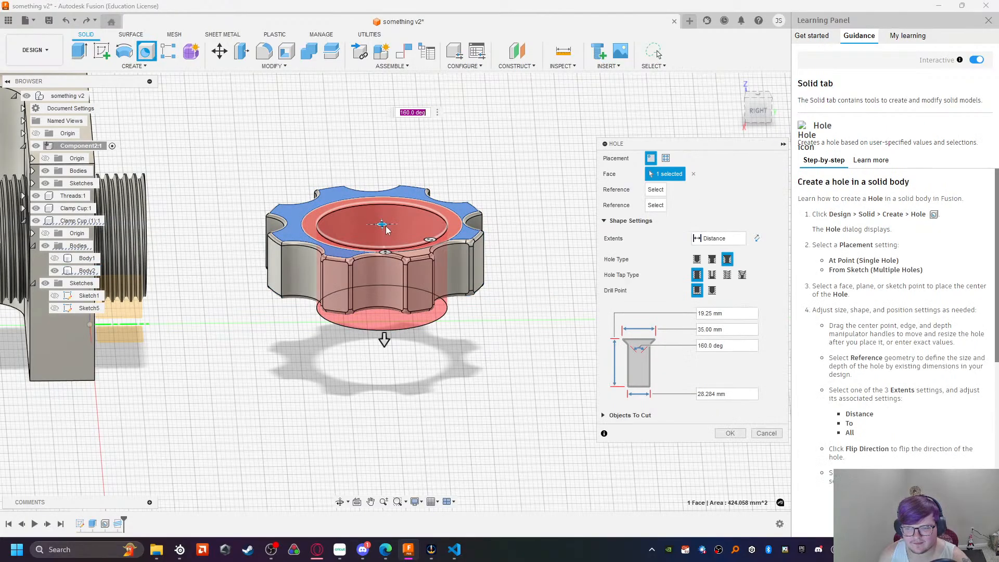
left_click_drag(377, 219, 374, 221)
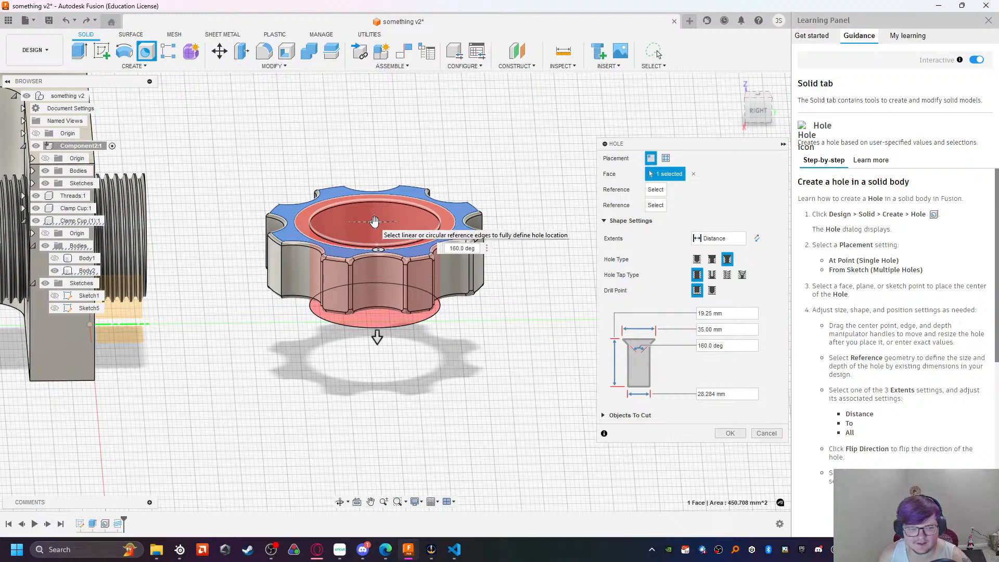
left_click(731, 314)
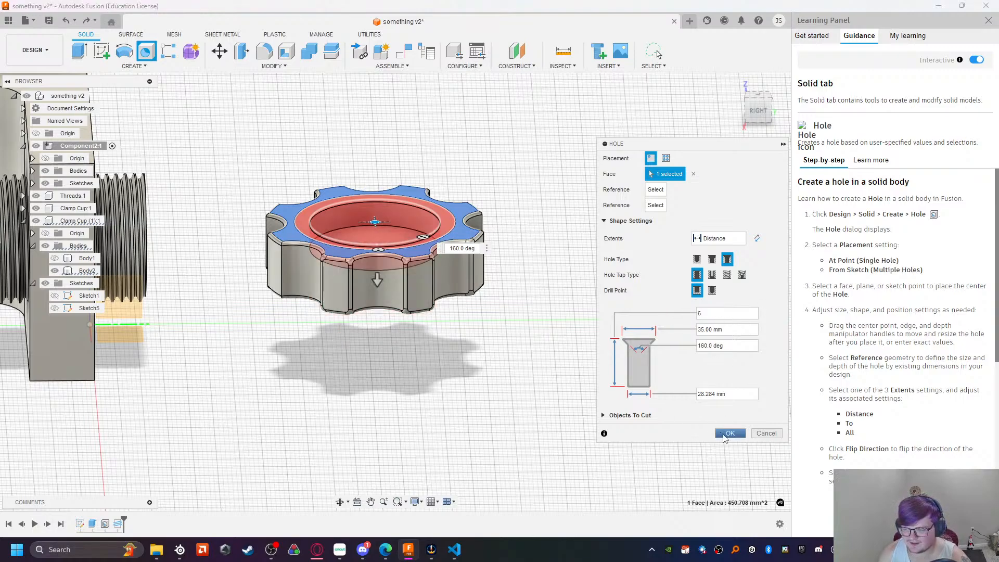
left_click(729, 433)
Step: Show the disc body and move it along Z away from the screw until it is clear of the knob
left_click(55, 258)
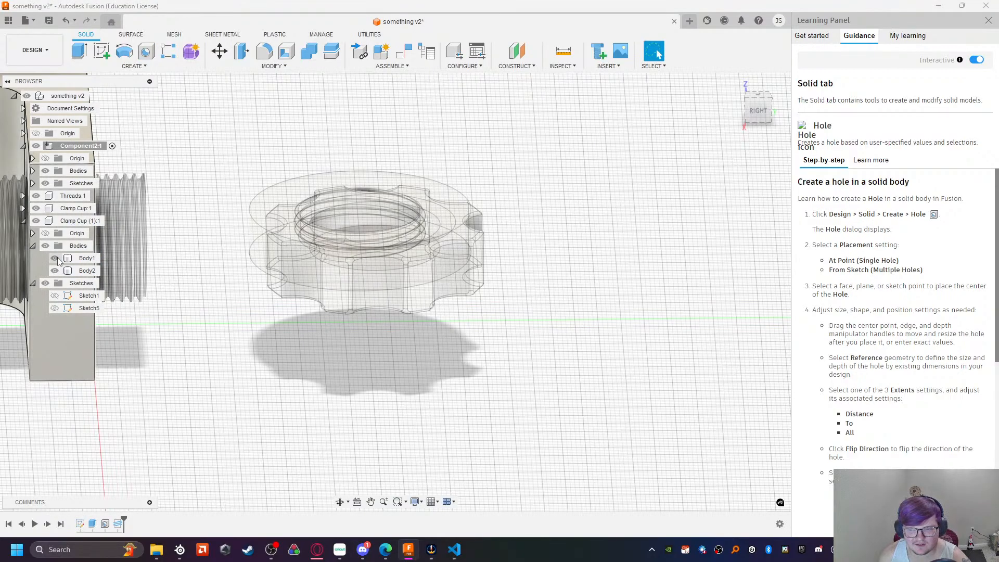
left_click(86, 258)
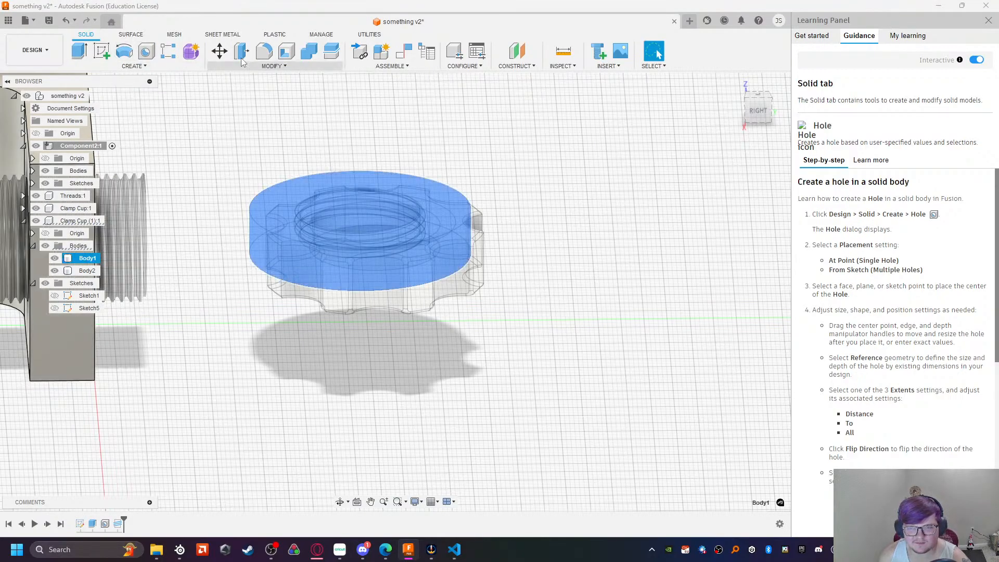
left_click(219, 50)
left_click_drag(445, 244, 707, 251)
left_click(730, 332)
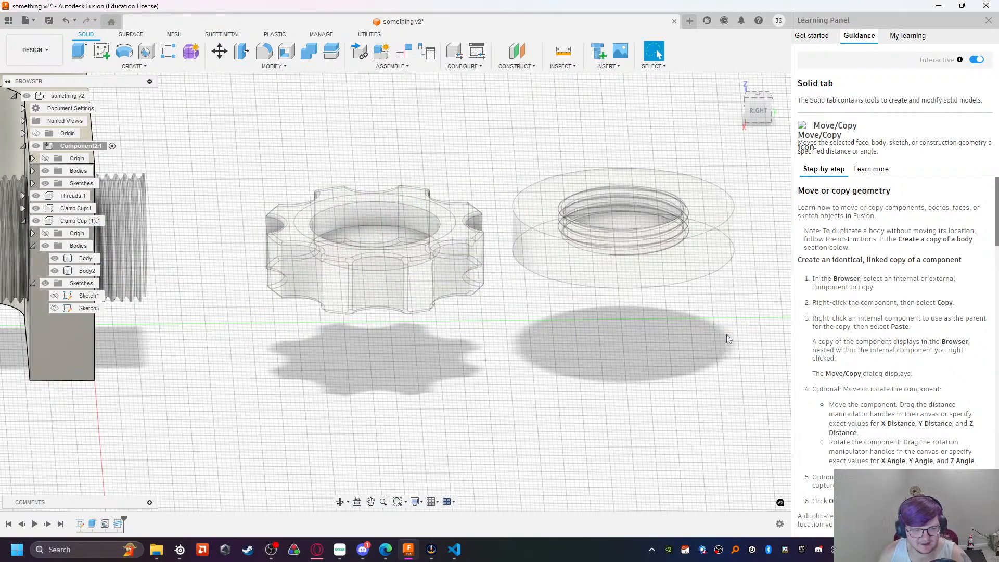
Step: Add a modeled full-length M28x2 right-hand ISO Metric thread, class 6H, to the cylindrical wall of the knob's hole
left_click(382, 214)
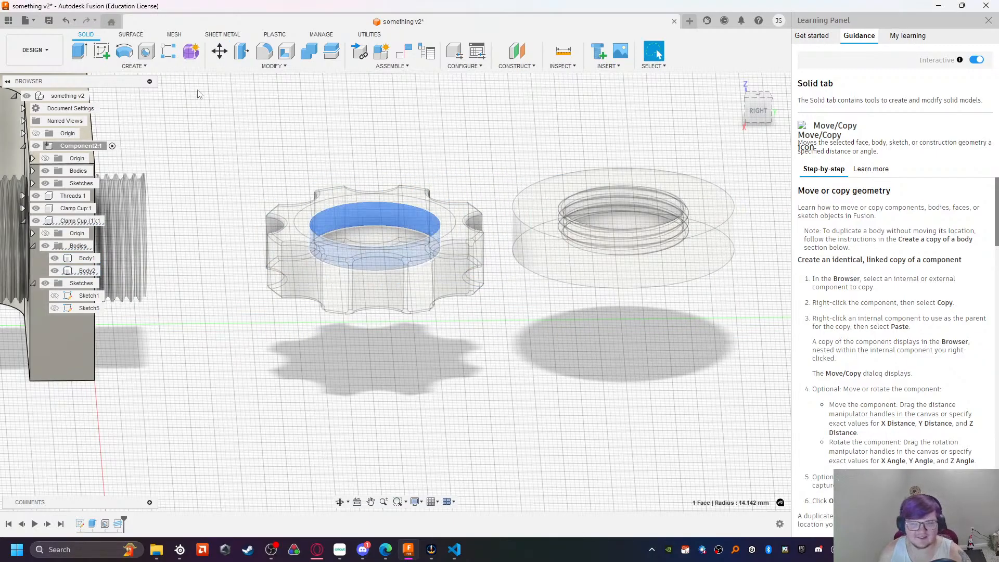
left_click(134, 66)
left_click(106, 214)
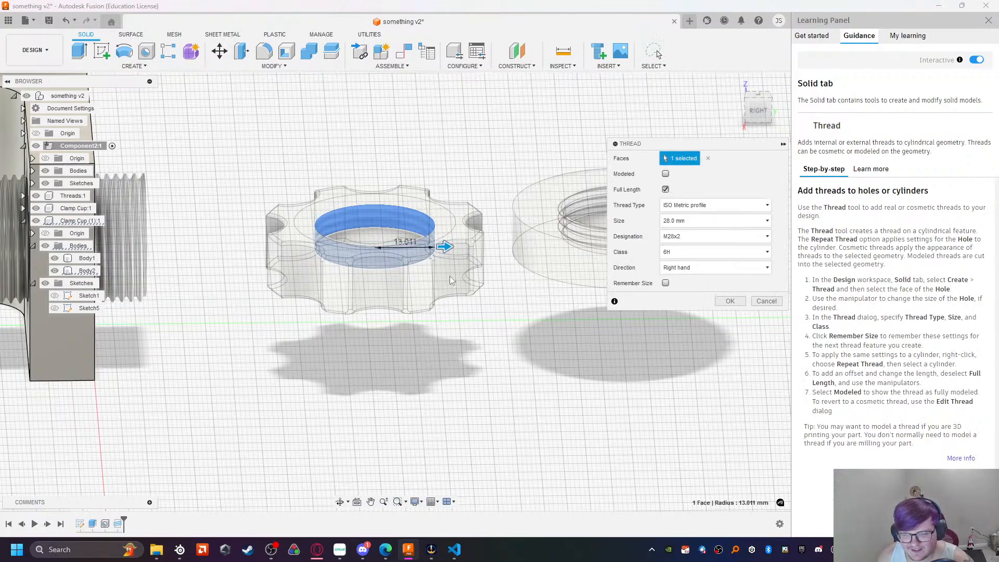
left_click(666, 174)
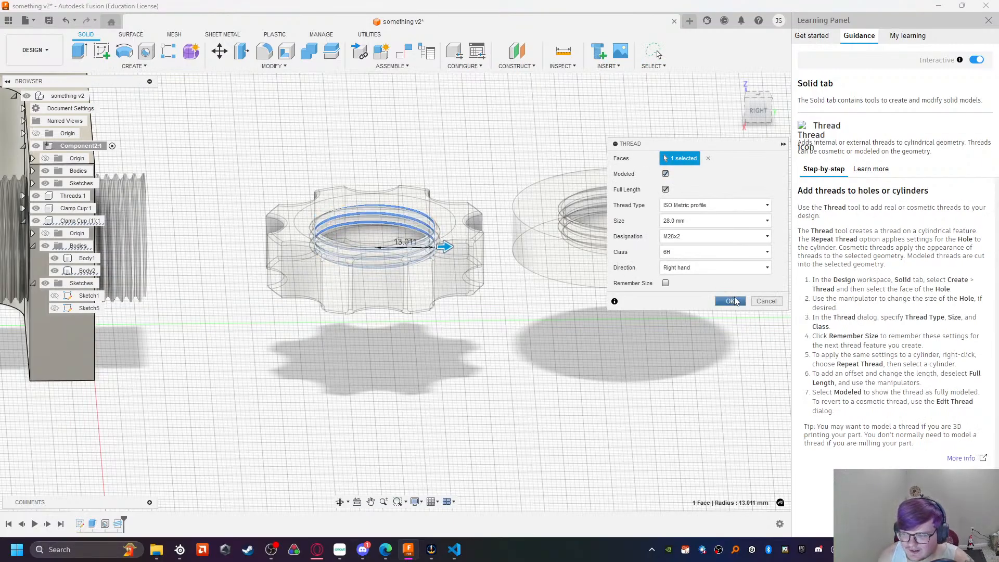
left_click(730, 301)
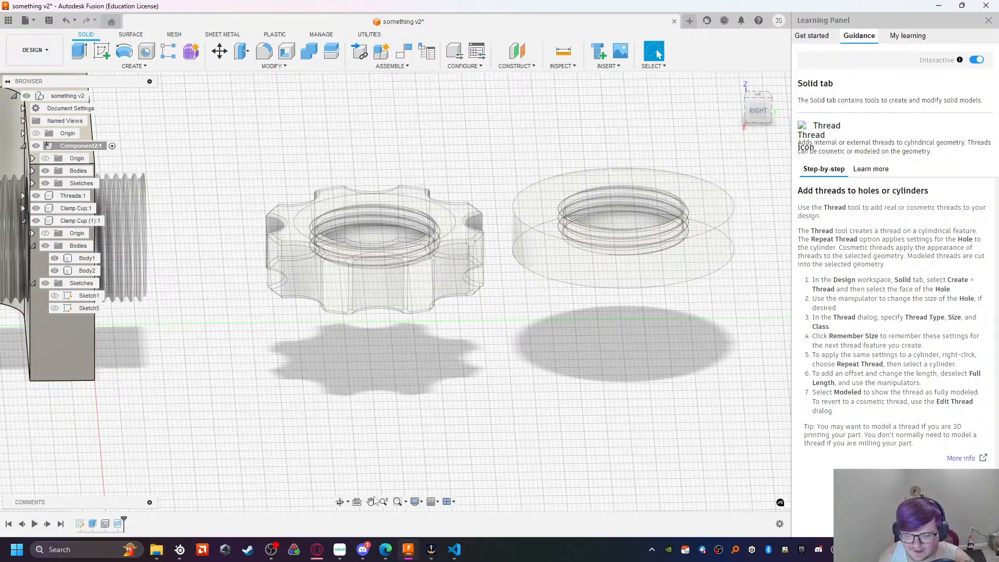
left_click(416, 504)
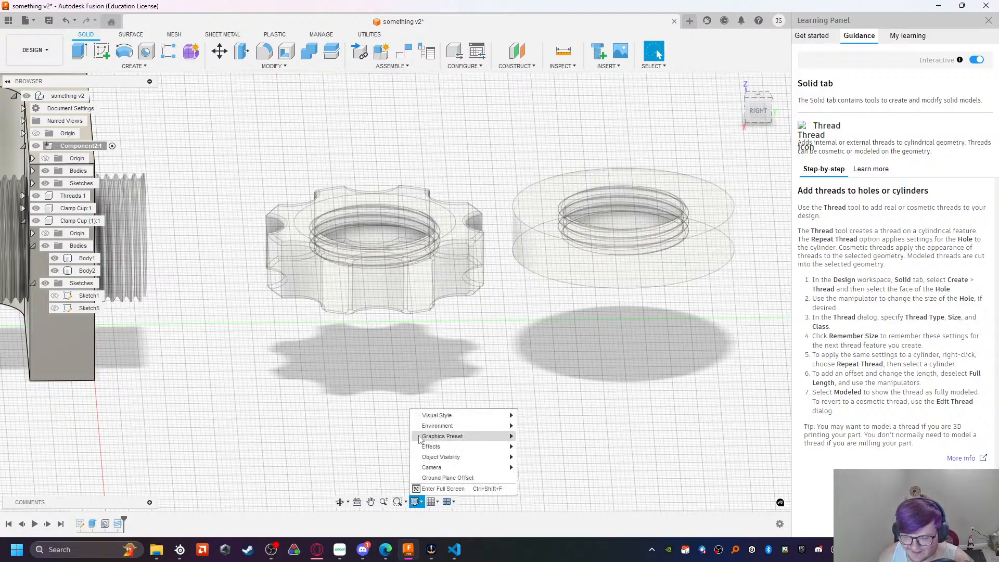
left_click(416, 504)
mouse_move(441, 421)
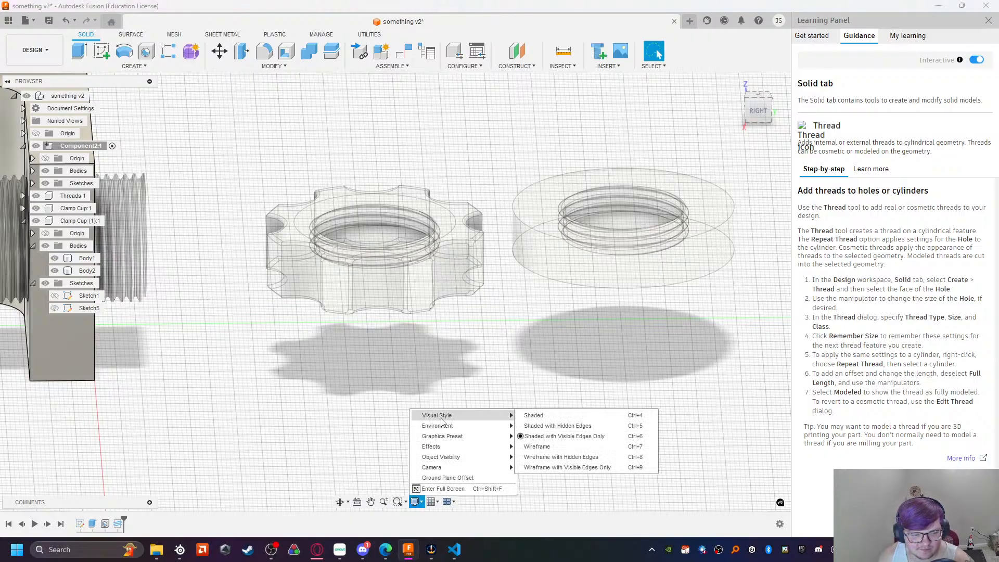
left_click(573, 437)
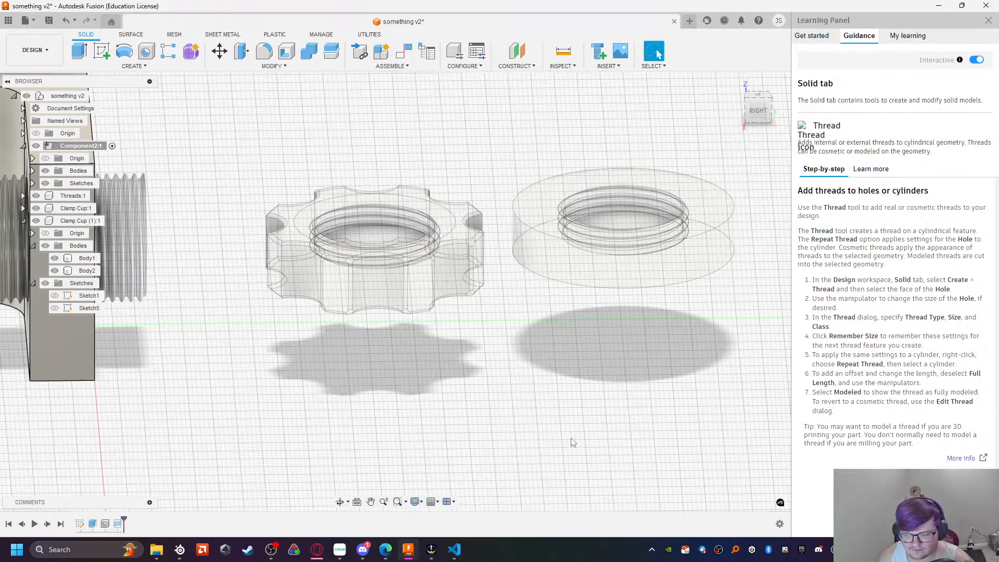
Step: Activate the Clamp Cup (1) component and hide its disc body, Body1
left_click(116, 221)
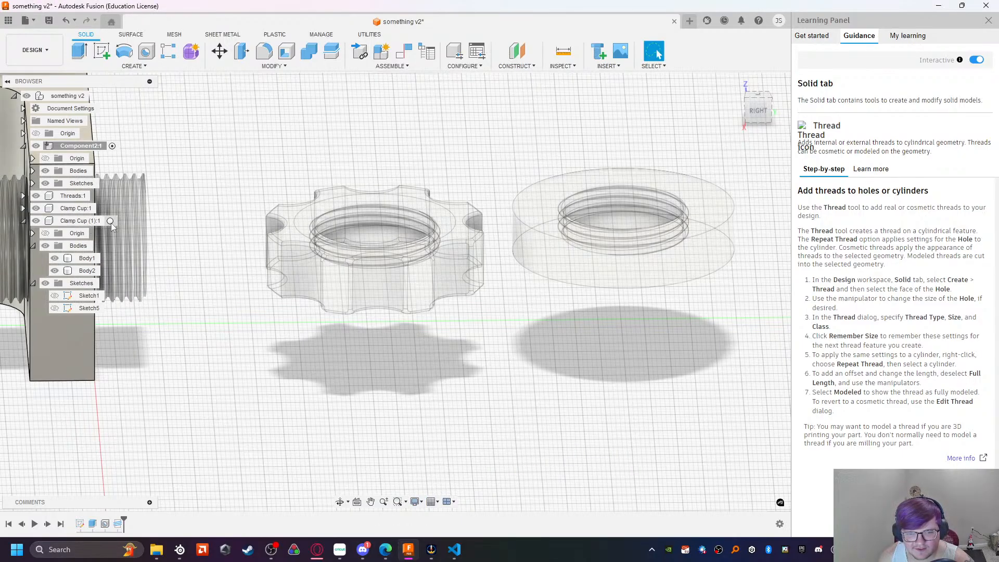
left_click(366, 361)
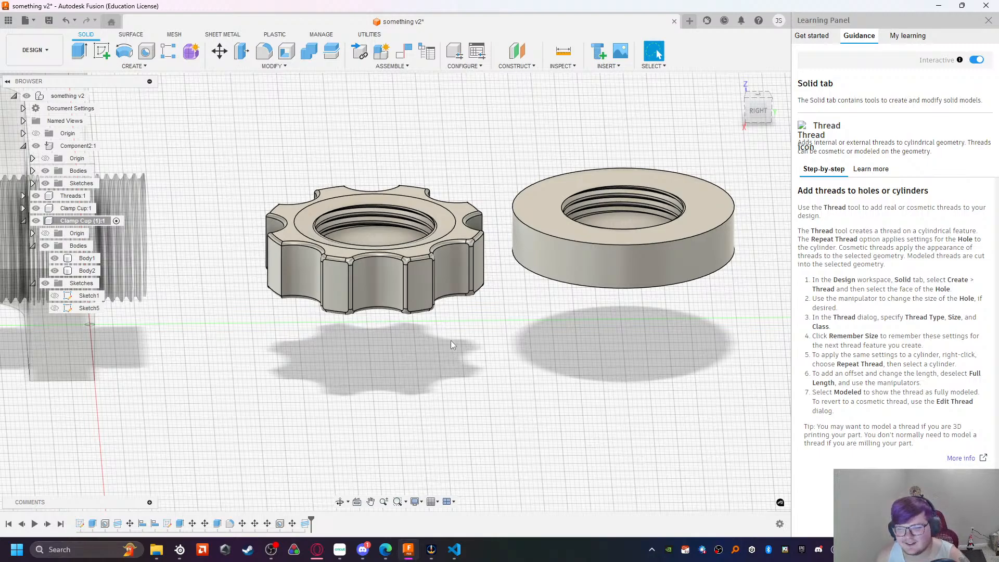
mouse_move(453, 339)
middle_mouse_down("shift")
mouse_move(445, 335)
mouse_move(460, 330)
middle_mouse_up("shift")
left_click(82, 258)
left_click(55, 259)
Step: Activate the clamp block's component, Component2
mouse_move(270, 279)
middle_mouse_down("shift")
mouse_move(271, 288)
mouse_move(711, 329)
mouse_move(439, 348)
mouse_move(769, 296)
middle_mouse_up("shift")
middle_click_drag(461, 317, 569, 337)
double_click(86, 208)
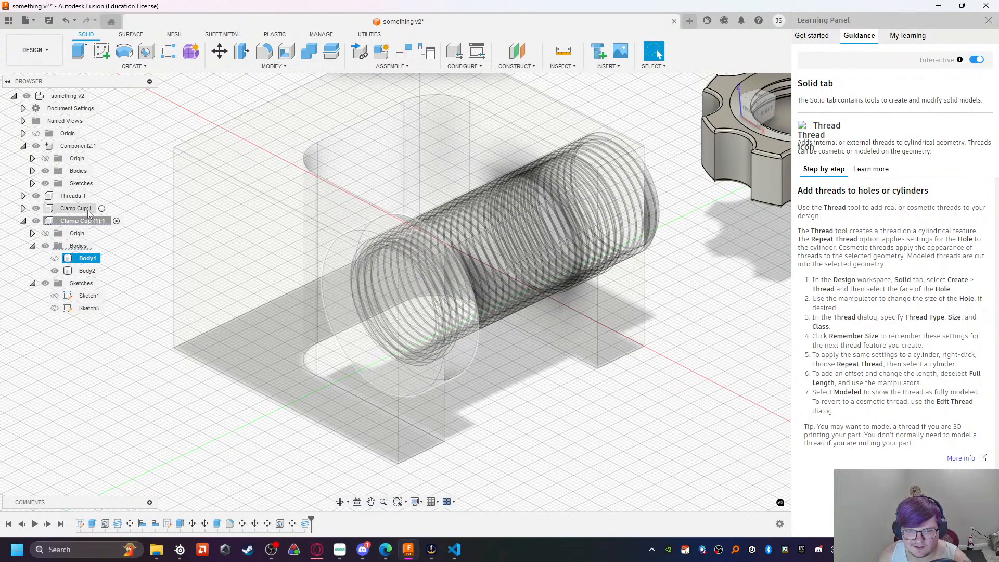
double_click(97, 147)
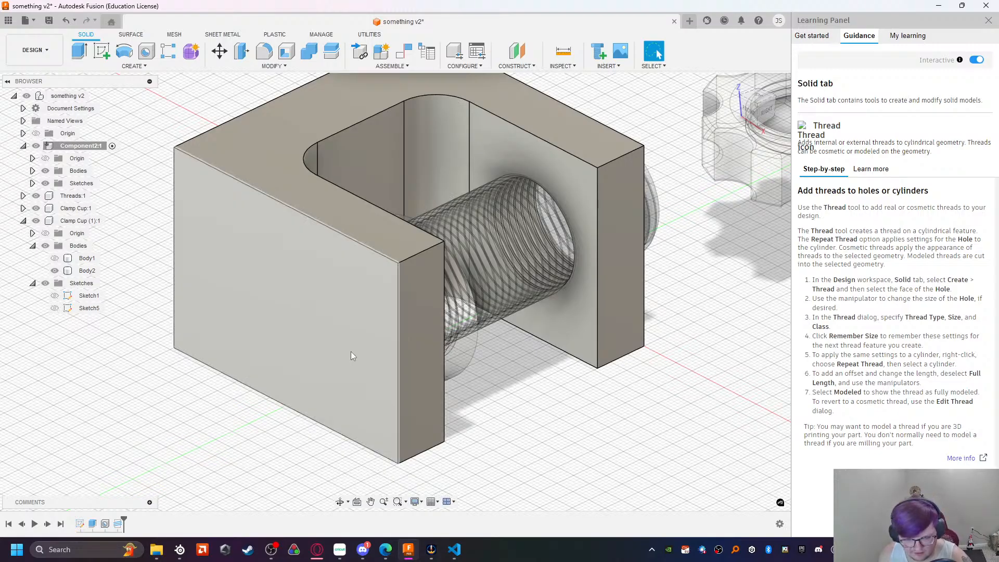
left_click(137, 66)
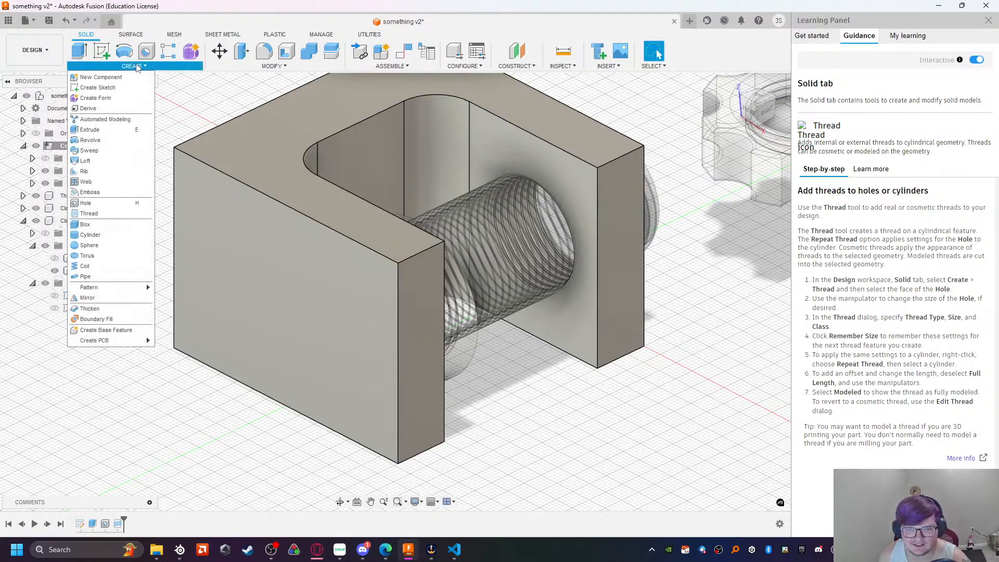
left_click(265, 53)
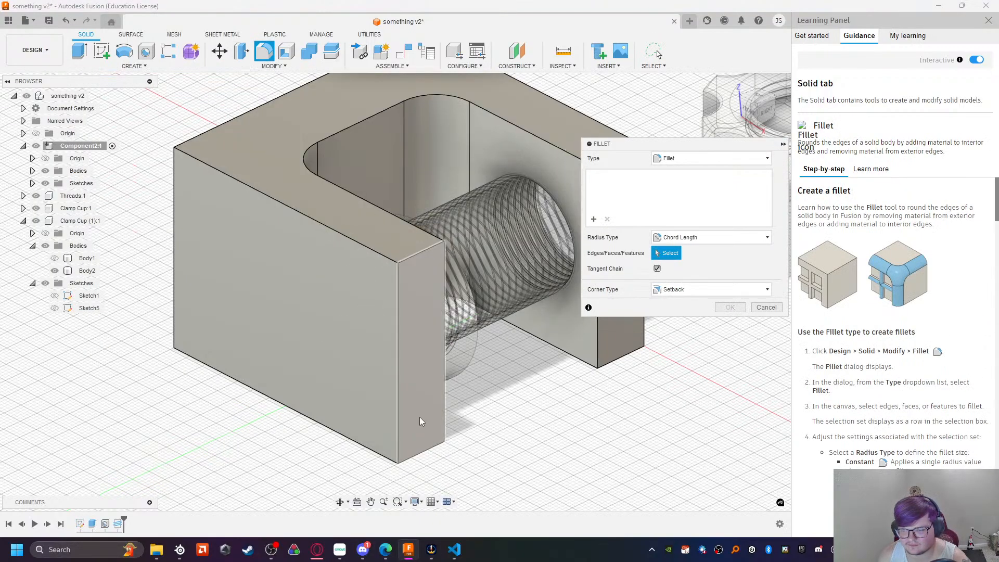
left_click(419, 417)
left_click(389, 396)
left_click(622, 359)
middle_click_drag(624, 365, 413, 398)
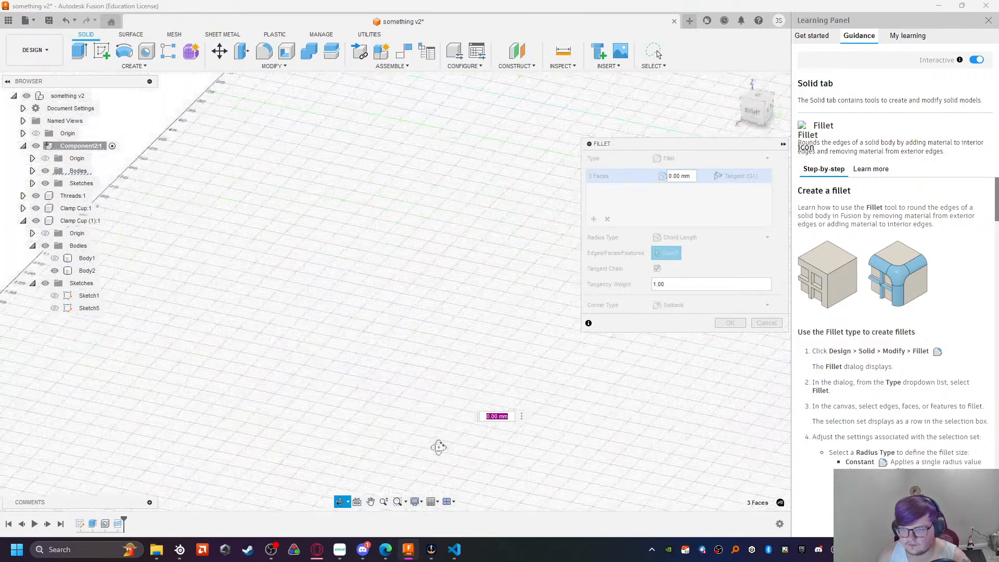
middle_click_drag(531, 379, 350, 145, "shift")
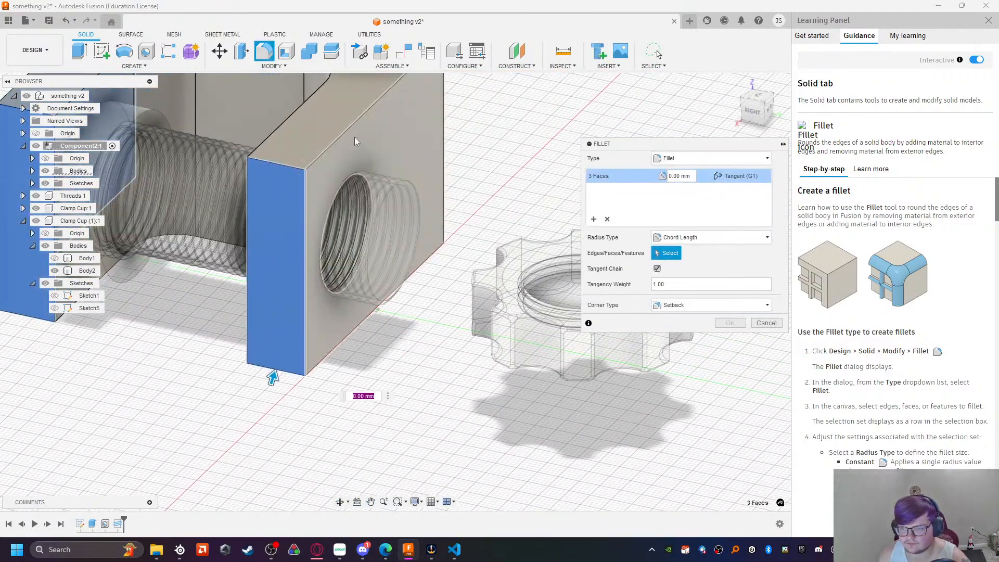
middle_click_drag(432, 139, 364, 386, "shift")
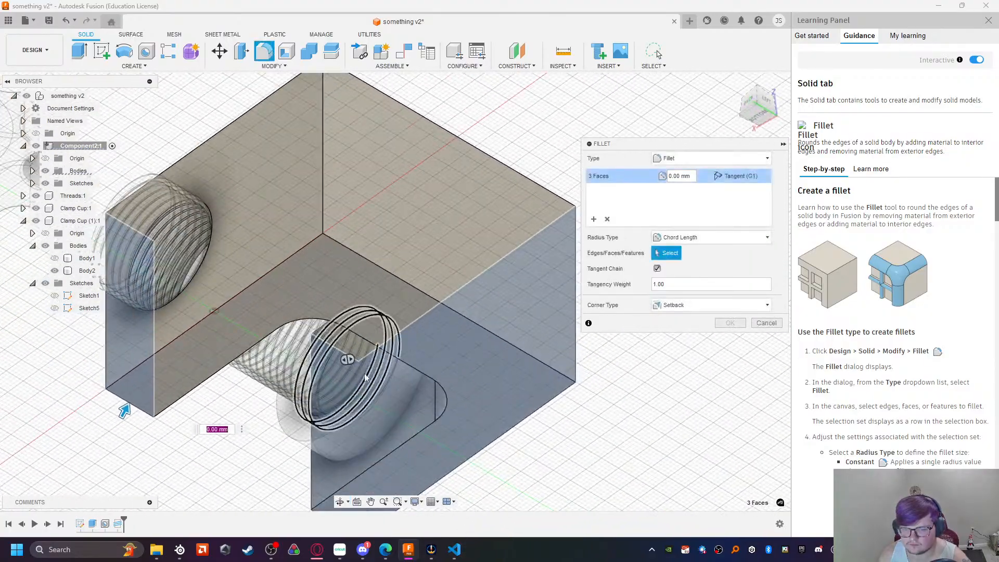
middle_click_drag(581, 418, 668, 375)
scroll(468, 359, "up", 1)
scroll(353, 364, "down", 4)
middle_click_drag(353, 364, 528, 492, "shift")
middle_click_drag(583, 474, 440, 366)
middle_click_drag(490, 414, 457, 430, "shift")
left_click(402, 418)
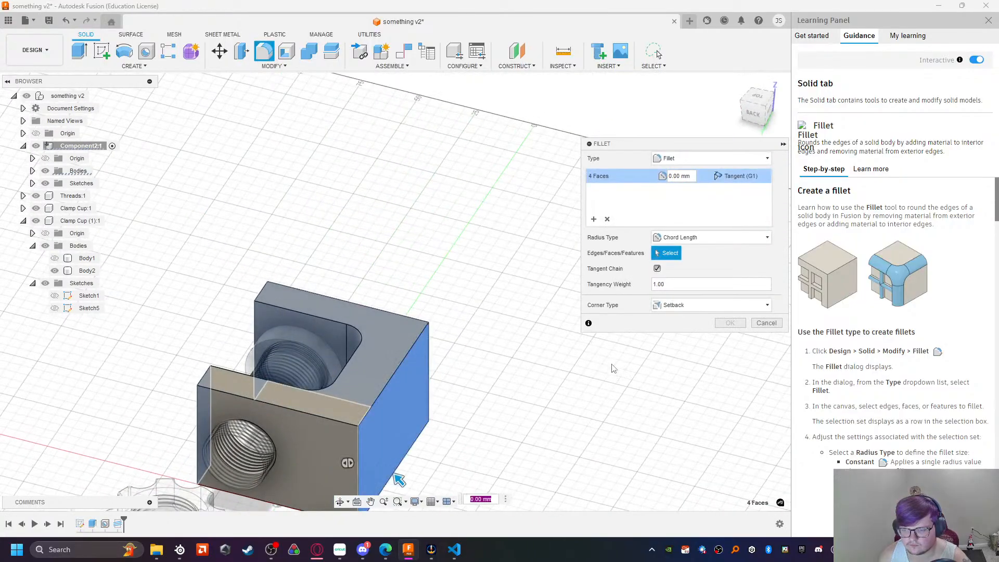
middle_click_drag(492, 463, 424, 371, "shift")
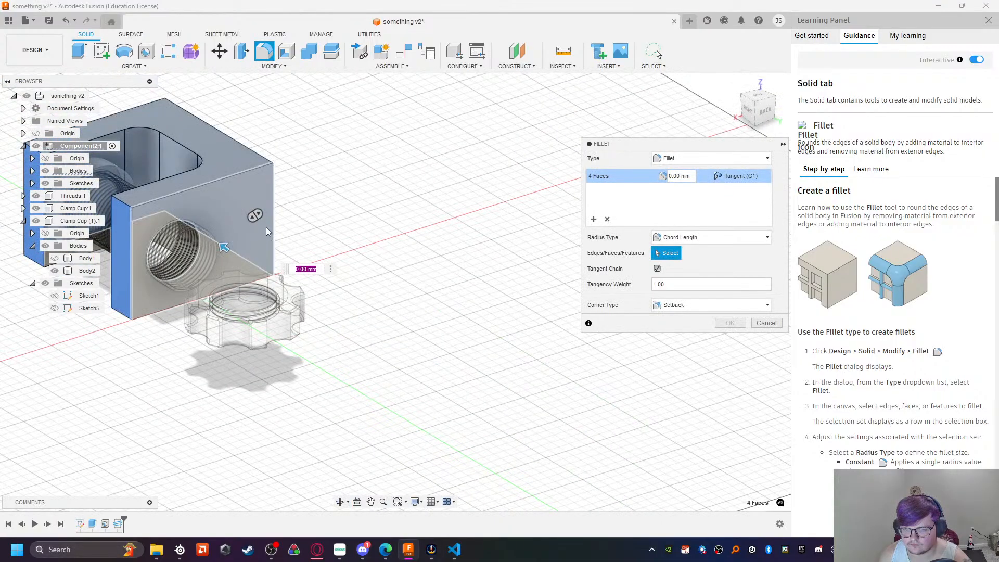
middle_click_drag(479, 301, 480, 303, "shift")
key("Escape")
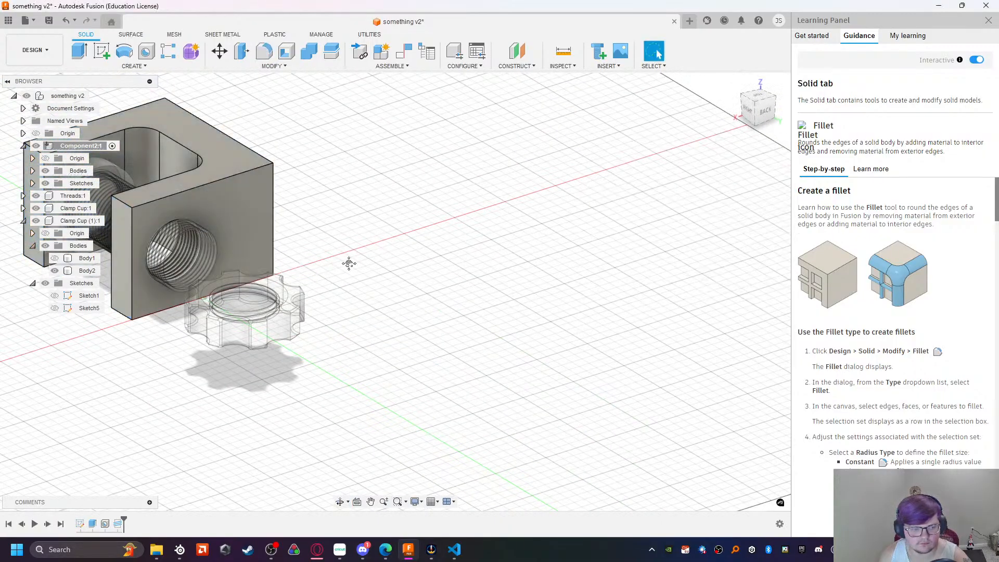
Step: Fillet the clamp block's top face, bottom face and both arm end faces, using the Chord Length radius type at 2 mm
scroll(347, 263, "up", 5)
left_click(263, 51)
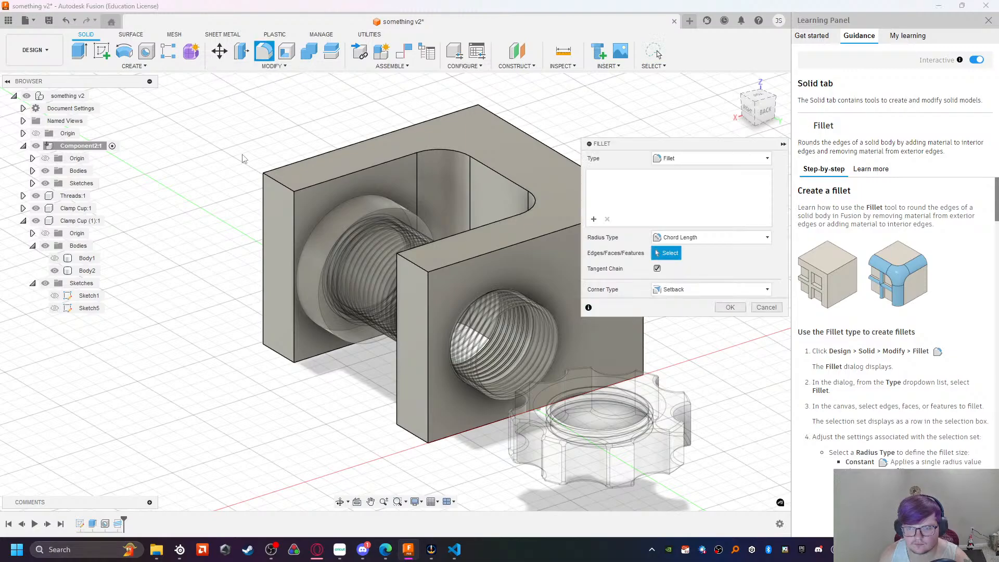
left_click(270, 251)
left_click(281, 174)
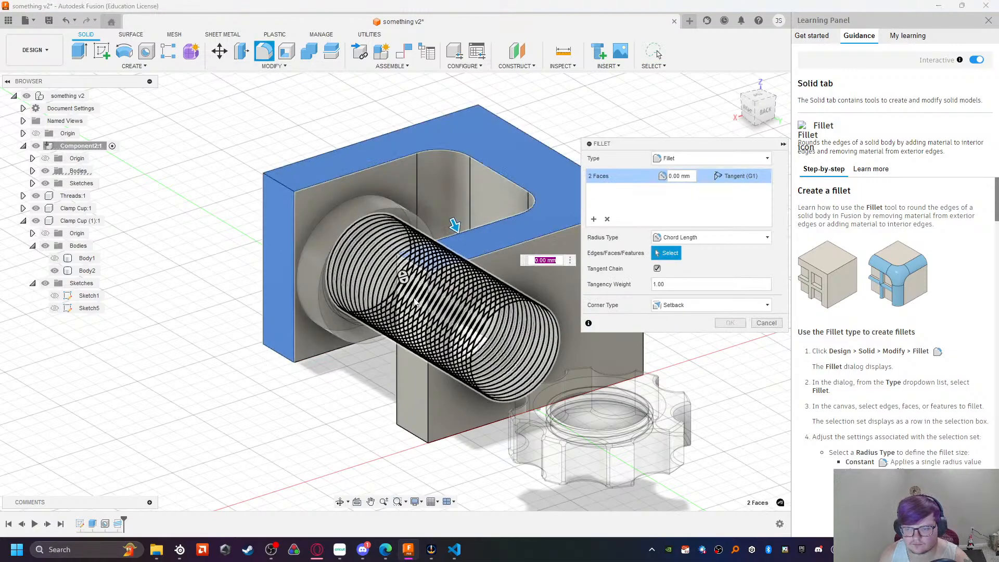
left_click(410, 416)
middle_click_drag(354, 421, 470, 362, "shift")
left_click_drag(0, 0, 0, 0)
middle_click_drag(470, 361, 470, 341, "shift")
middle_click_drag(316, 430, 503, 137)
middle_click_drag(408, 393, 387, 292, "shift")
middle_click_drag(368, 385, 388, 208)
left_click(276, 374)
middle_click_drag(395, 130, 391, 468)
middle_click_drag(331, 190, 396, 468)
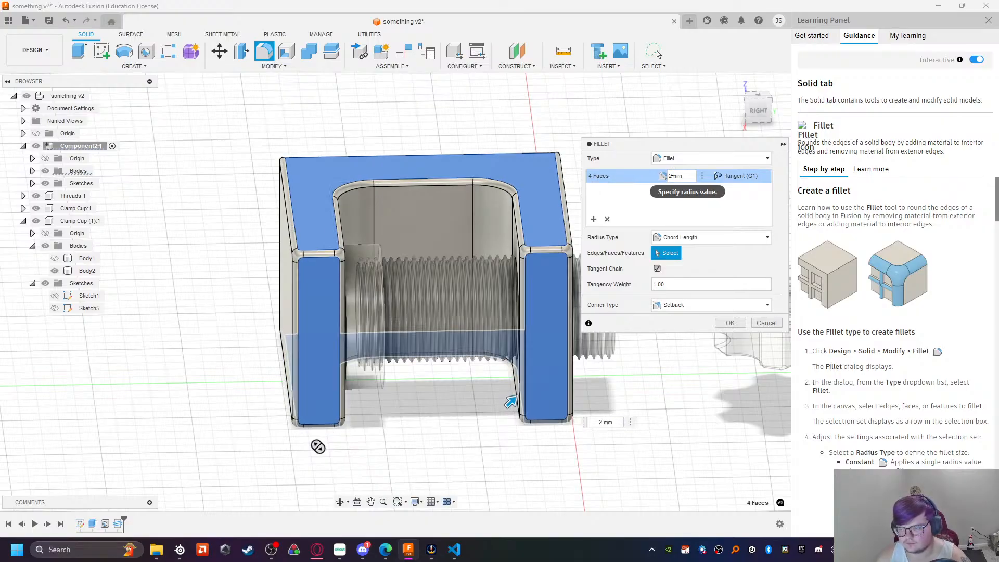
left_click(730, 323)
Step: Switch to the Visual Studio Code notes, add "fillet 2 mm" on a new line, and return to Fusion
left_click(454, 549)
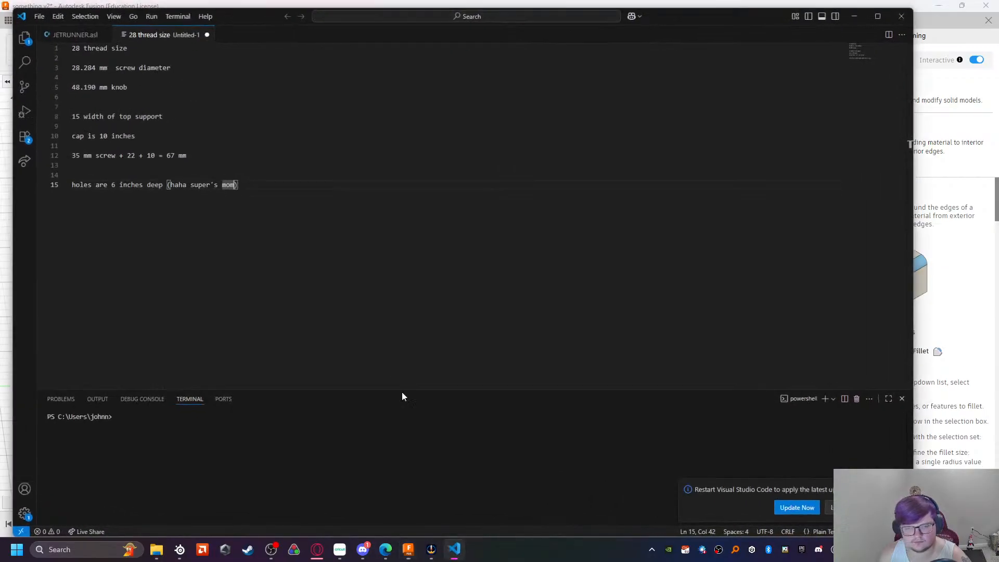
key("Return")
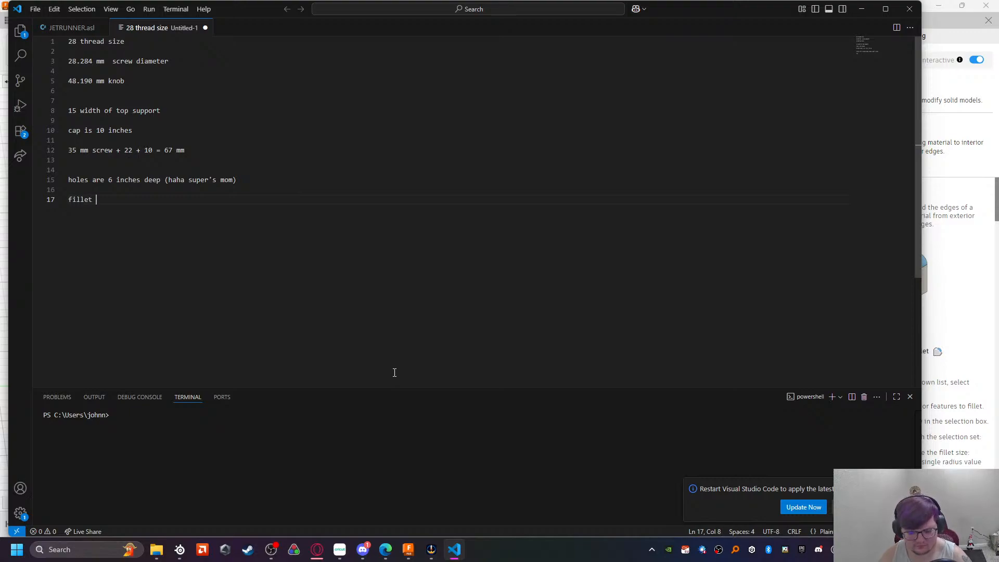
type("mm")
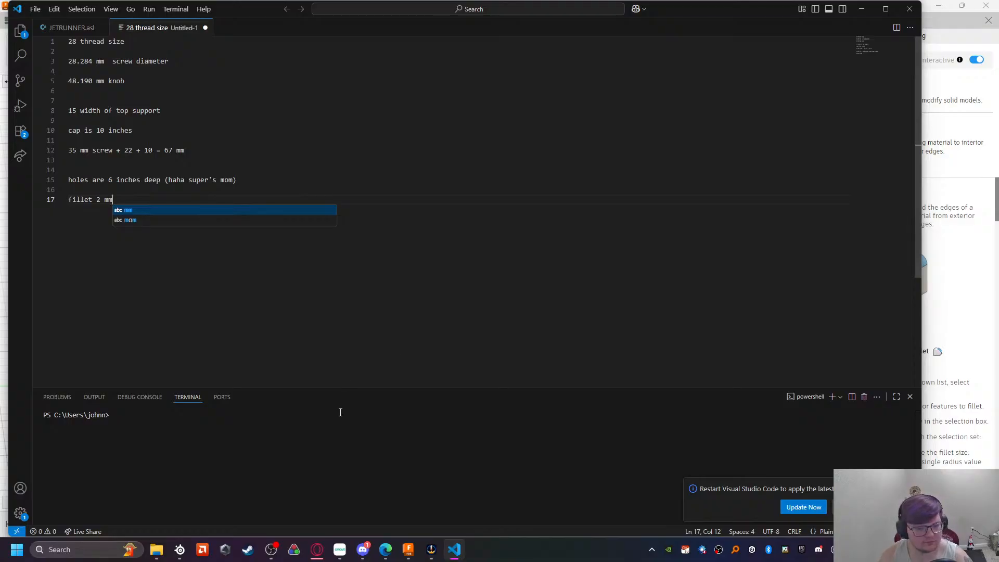
left_click(446, 549)
middle_click_drag(426, 376, 531, 70, "shift")
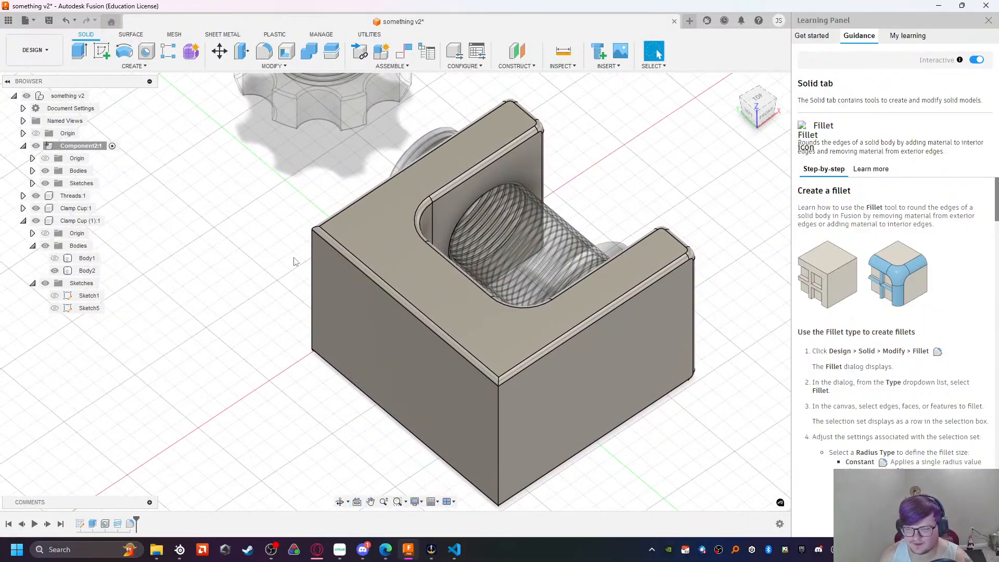
left_click(498, 439, "ctrl")
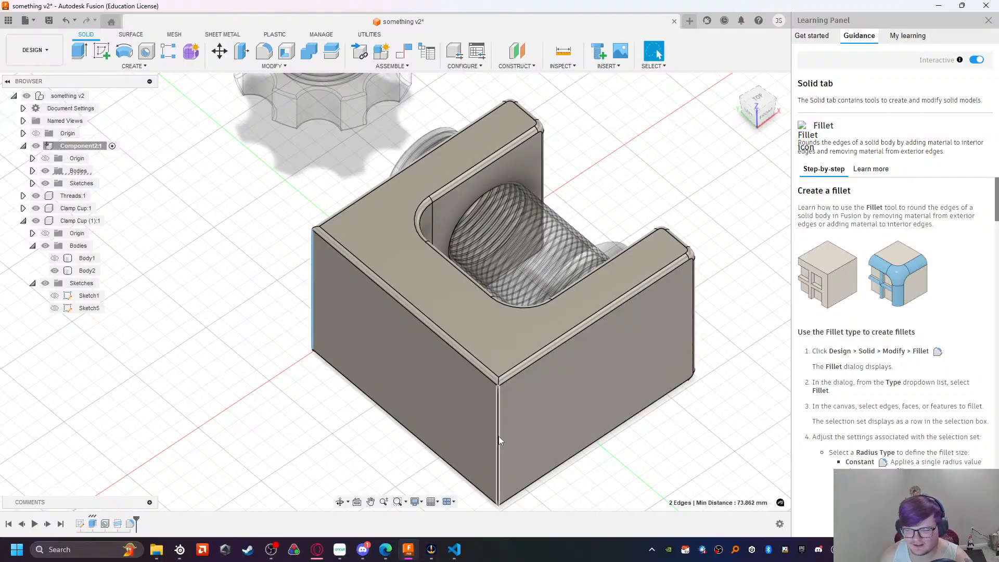
left_click(265, 57)
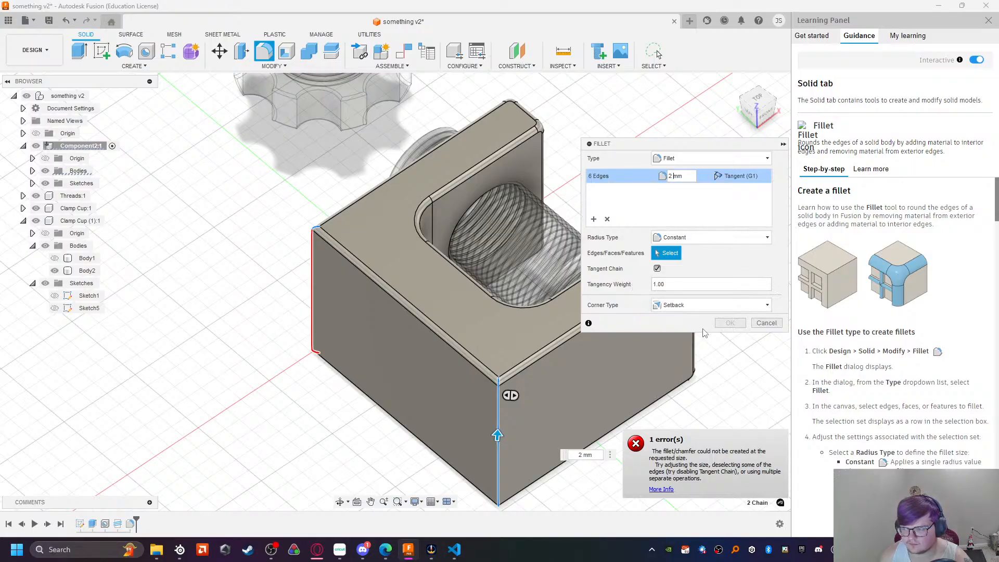
left_click(764, 323)
Step: Start a constant-radius fillet on the two vertical edges at the block's closed end, trying radii of 1, 2 and 1.5 mm
left_click(499, 420)
left_click(312, 296, "ctrl")
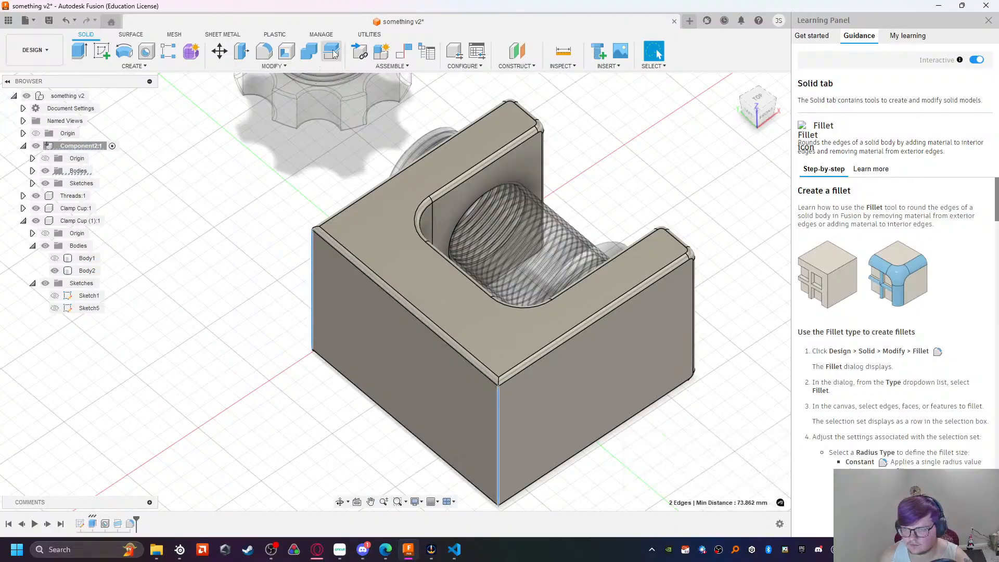
left_click(273, 54)
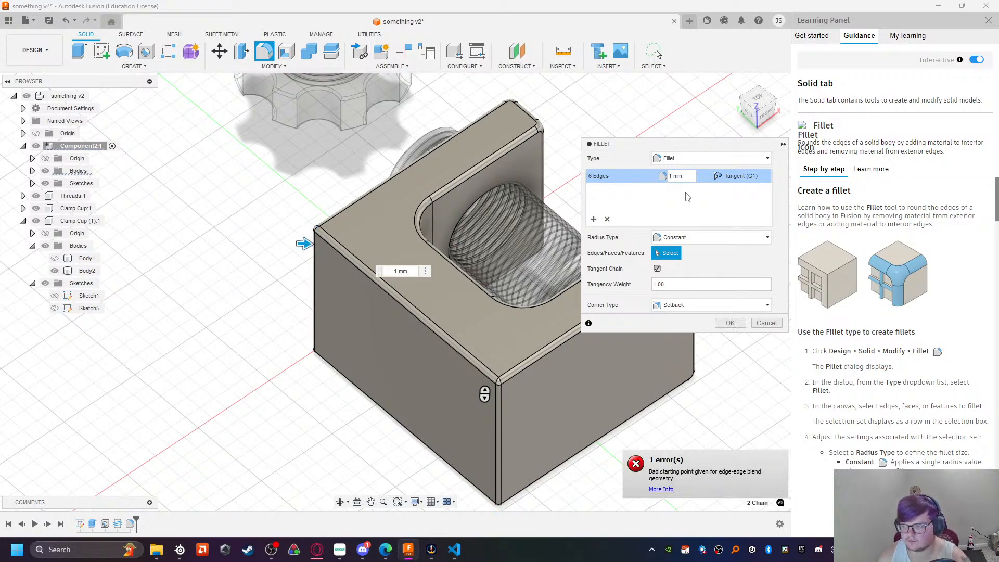
key("BackSpace")
type("2")
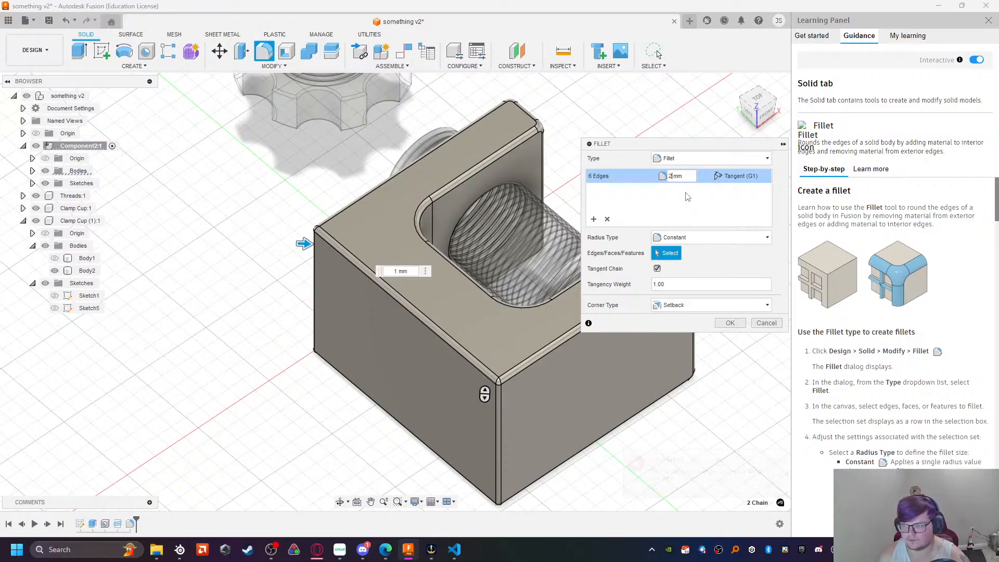
type("1.5")
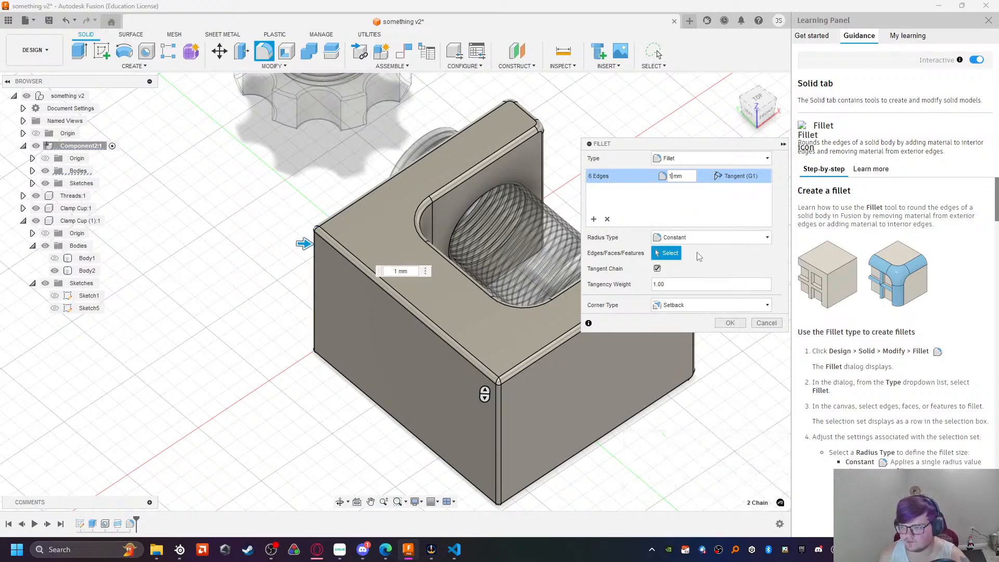
Step: Change the fillet's corner type to Rolling Ball and try a 2 mm radius
left_click(681, 261)
left_click(705, 238)
left_click(676, 251)
left_click(712, 304)
left_click(677, 316)
left_click(678, 177)
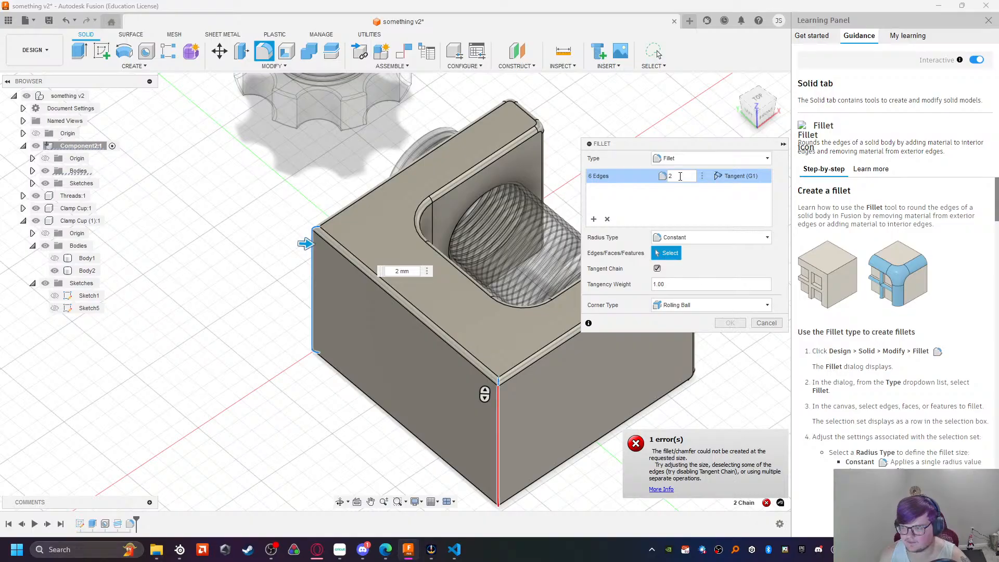
Step: Clear the fillet's selection, reselect the two vertical edges at the closed end, and complete the fillet with a 1 mm radius
left_click(499, 414)
left_click(498, 414)
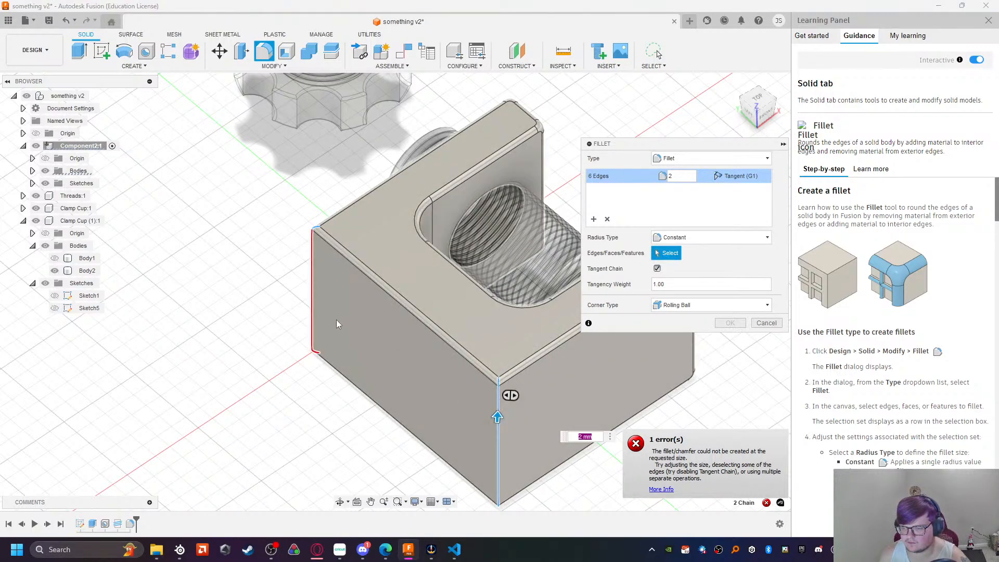
left_click(311, 285)
left_click(312, 287)
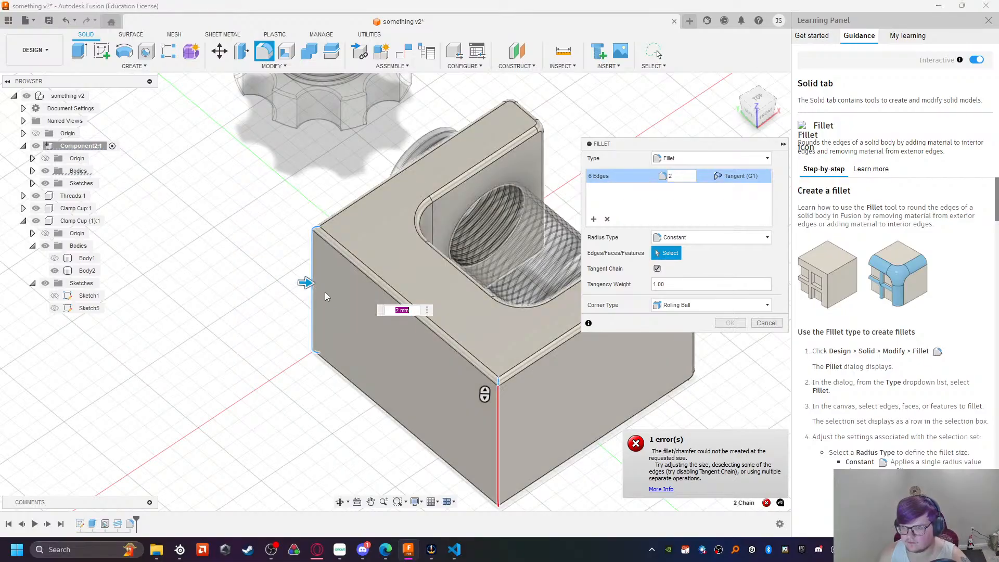
left_click(606, 219)
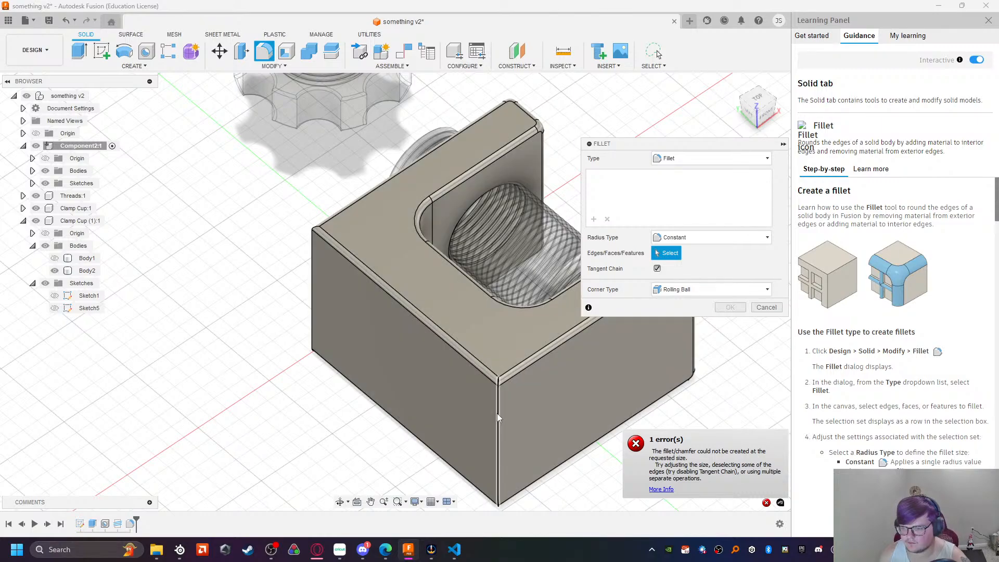
left_click(497, 412)
left_click(313, 288)
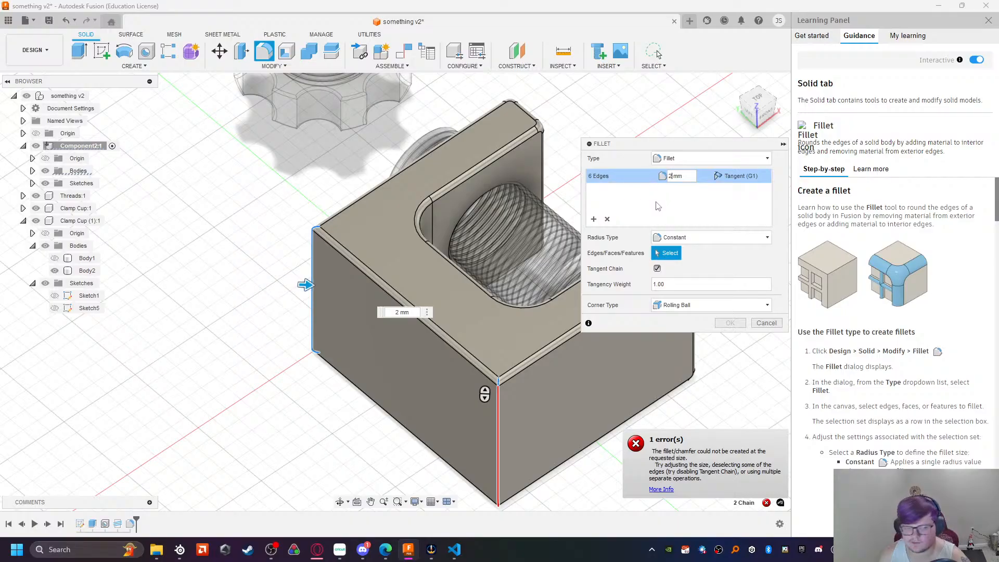
left_click(495, 397)
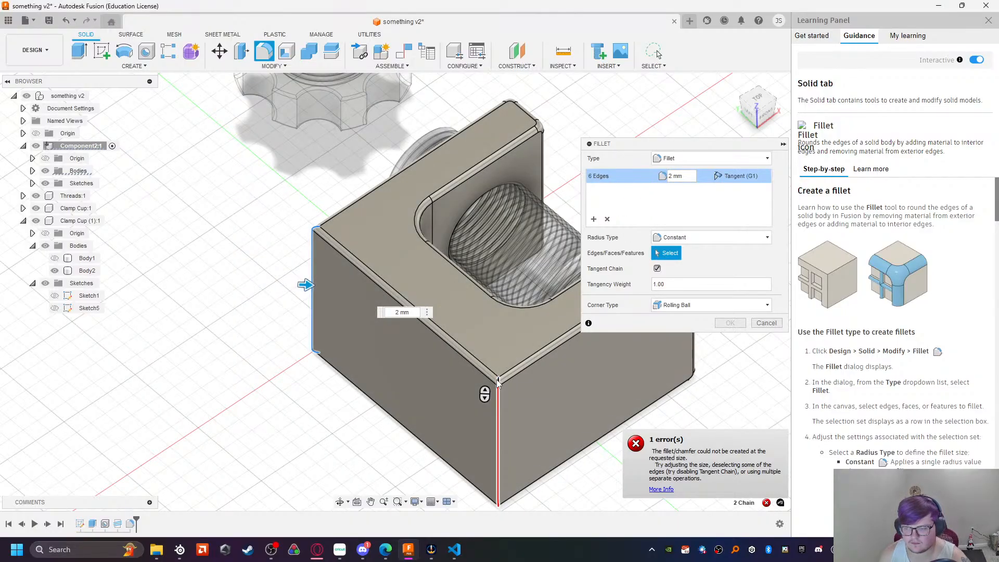
left_click(498, 385)
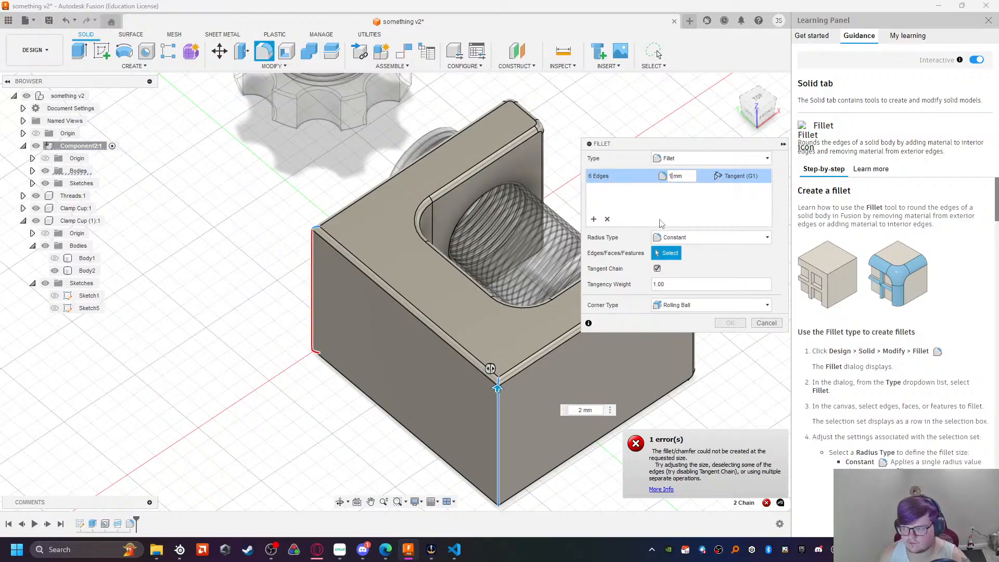
left_click(766, 322)
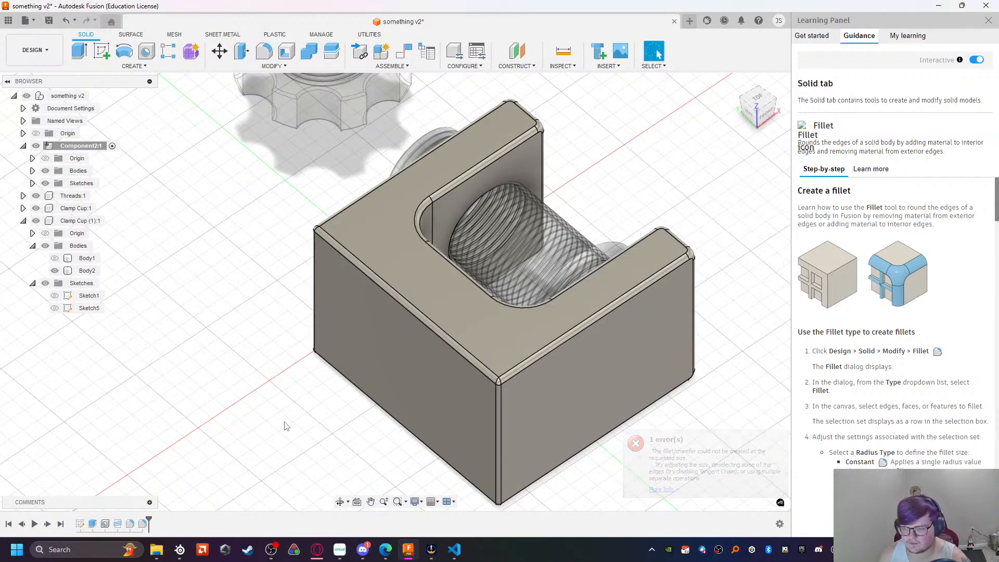
Step: Examine the clamp block's filleted edges, finishing in the front view
middle_click_drag(310, 423, 514, 363, "shift")
middle_click_drag(514, 363, 179, 286)
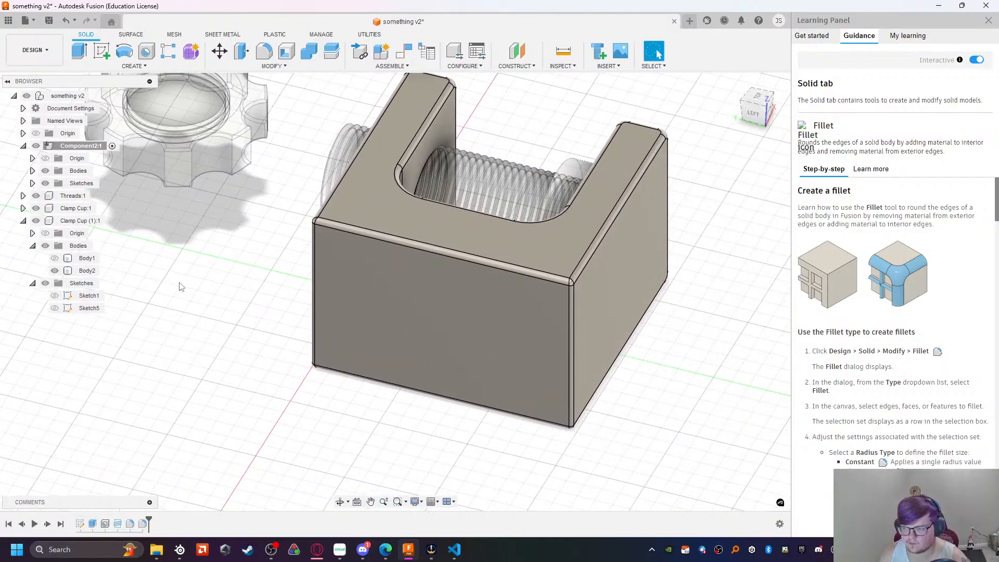
mouse_move(401, 427)
middle_mouse_down("shift")
mouse_move(406, 417)
mouse_move(384, 428)
middle_mouse_up("shift")
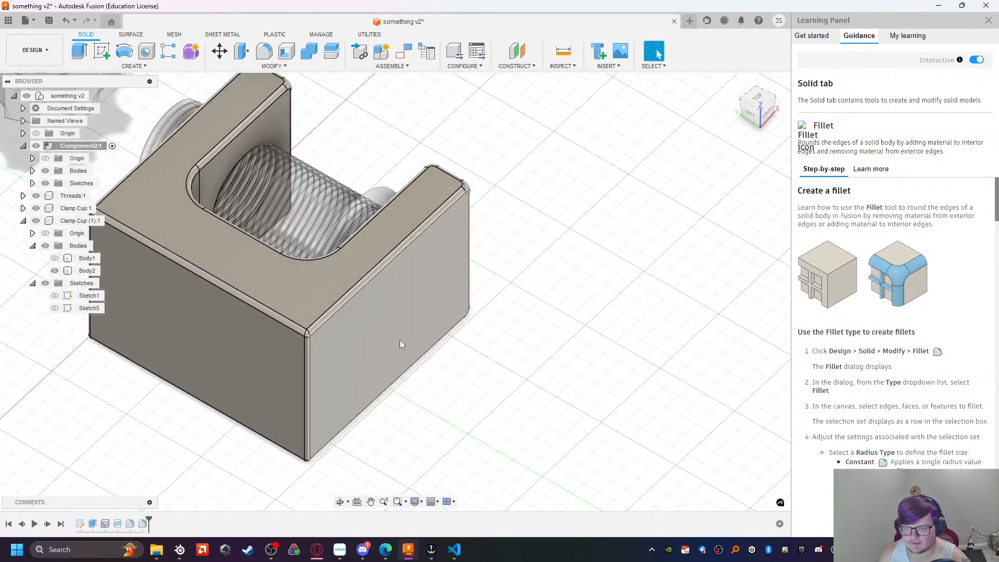
left_click(767, 112)
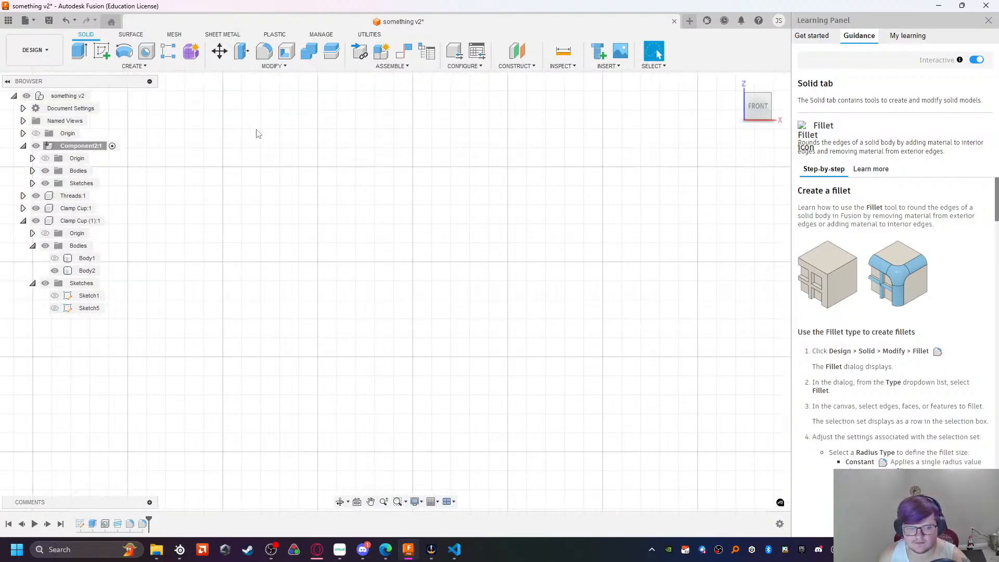
mouse_move(306, 146)
middle_mouse_down()
mouse_move(428, 381)
mouse_move(510, 496)
middle_mouse_up()
middle_click_drag(408, 151, 424, 465)
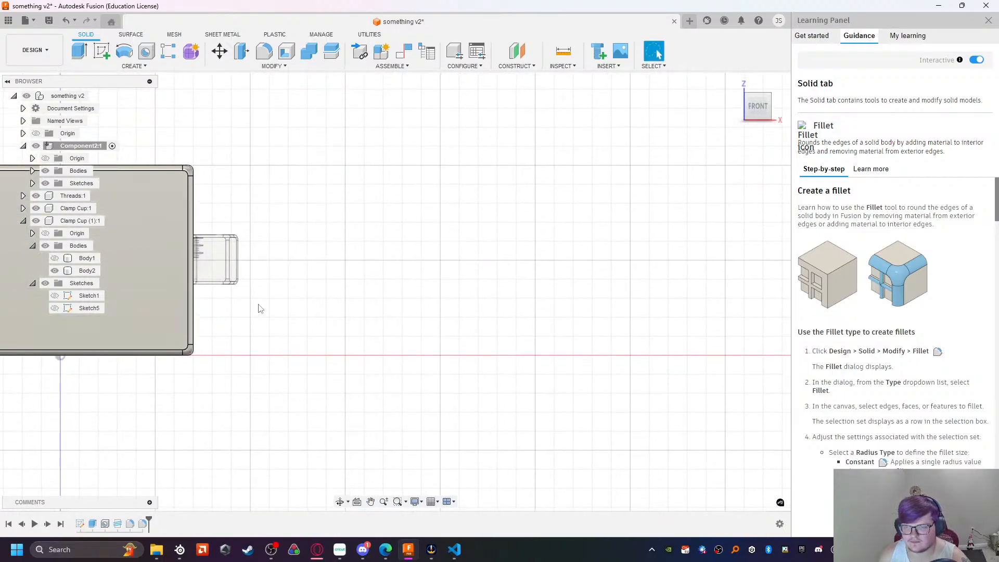
Step: Create a countersunk hole centred on the block's front face, 6 mm deep with a 28.284 mm bore and 35 mm countersink
middle_click_drag(253, 307, 700, 341)
key("Escape")
left_click(148, 52)
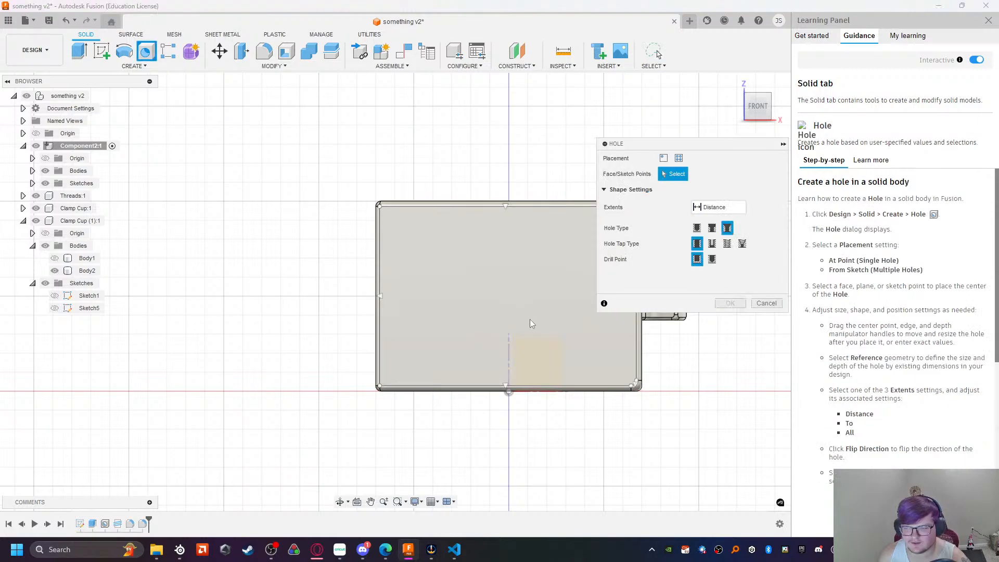
left_click(529, 310)
left_click_drag(527, 310, 507, 296)
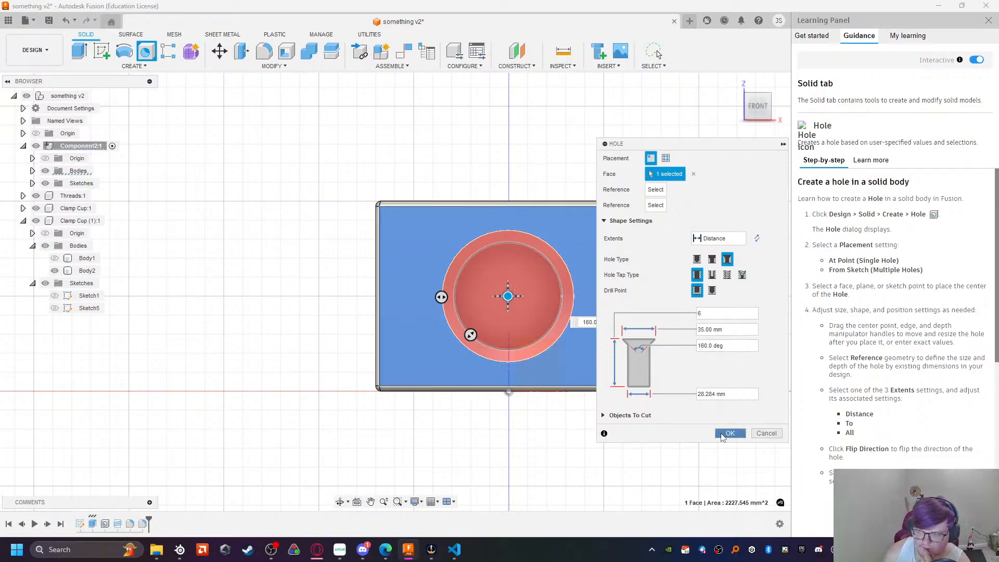
left_click(721, 437)
Step: Add a modeled, full-length ISO Metric M28x2 right-hand thread of class 6H to the new hole's inner cylindrical face
middle_click_drag(520, 193, 504, 149)
middle_click_drag(637, 381, 619, 327, "shift")
middle_click_drag(305, 195, 285, 350)
scroll(286, 349, "up", 4)
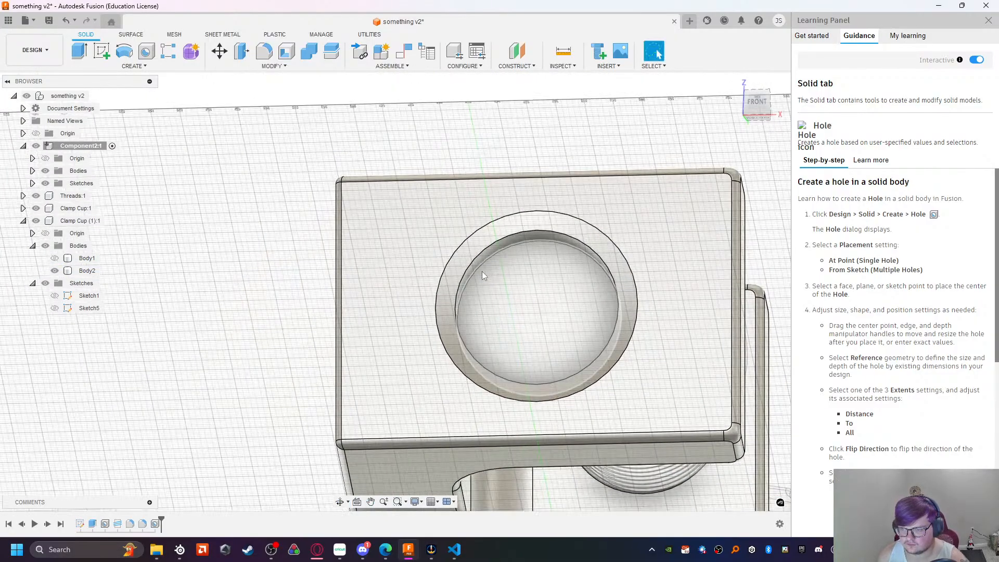
left_click(522, 238)
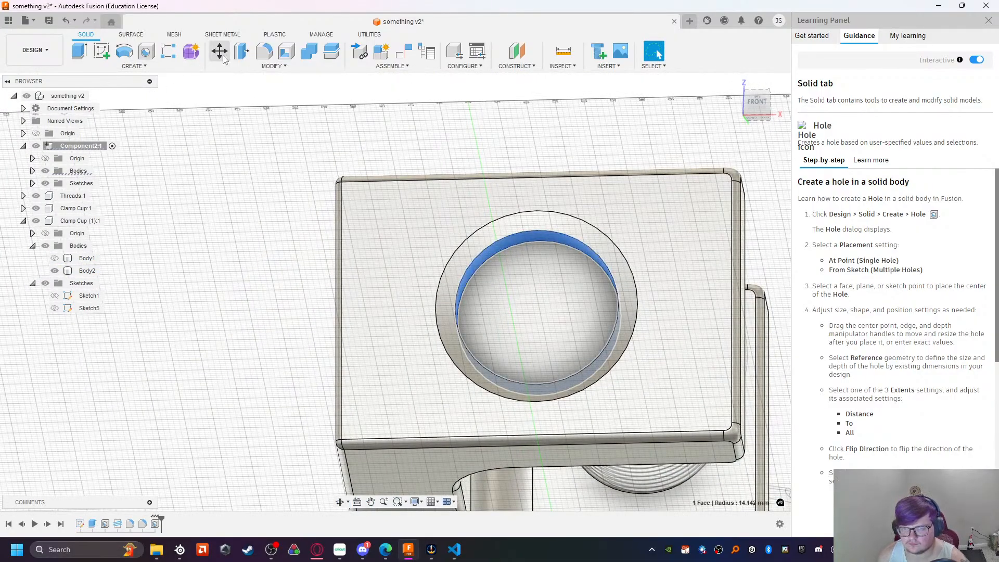
left_click(134, 66)
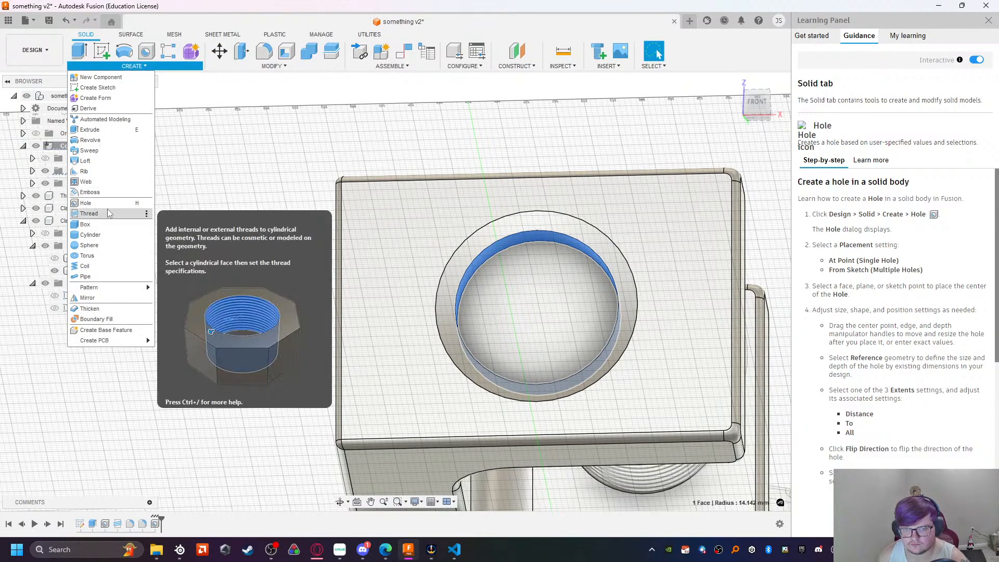
left_click(88, 213)
left_click(527, 240)
left_click(665, 174)
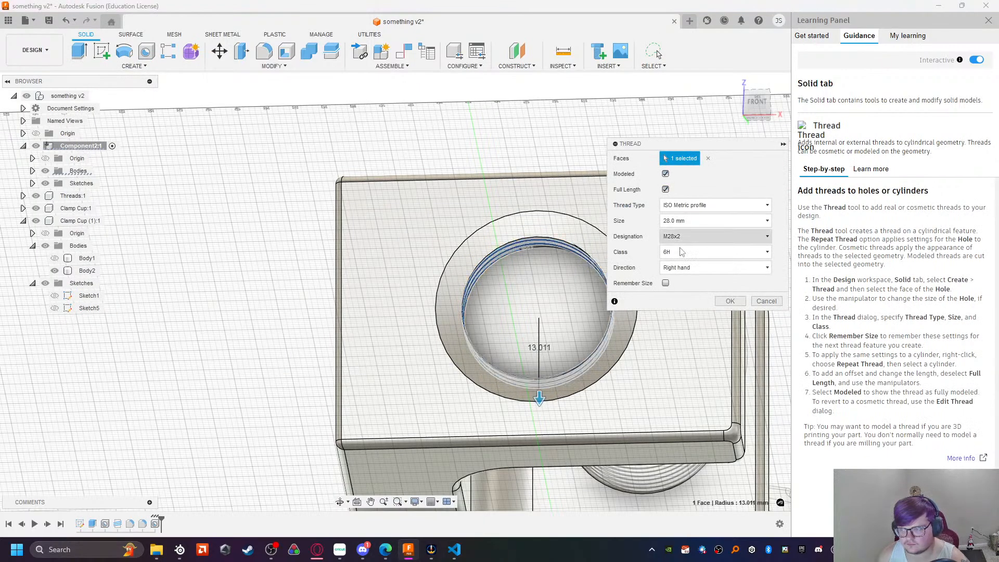
left_click(730, 302)
scroll(296, 347, "up", 3)
scroll(295, 347, "down", 5)
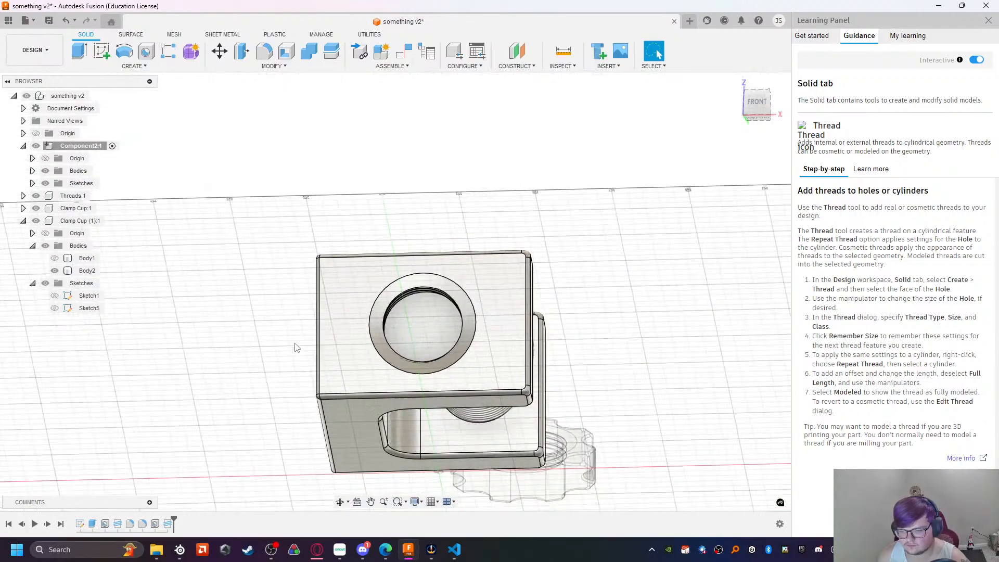
Step: Activate the Threads component, move it out of the clamp block and rotate it upright between the block and the knob
middle_click_drag(284, 351, 142, 360, "shift")
scroll(620, 410, "up", 3)
scroll(620, 410, "down", 7)
scroll(622, 414, "up", 6)
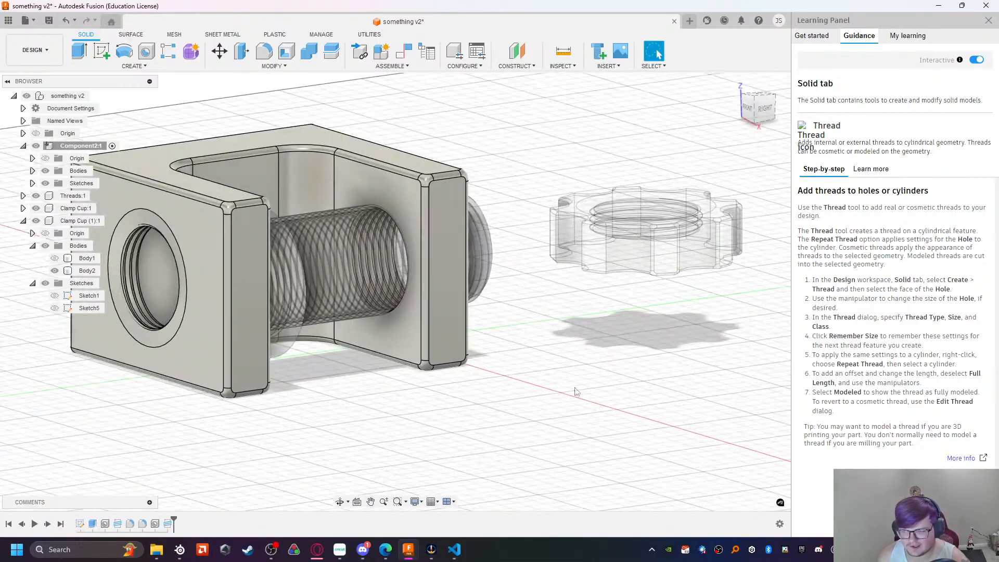
middle_click_drag(524, 343, 227, 293, "shift")
left_click(227, 292)
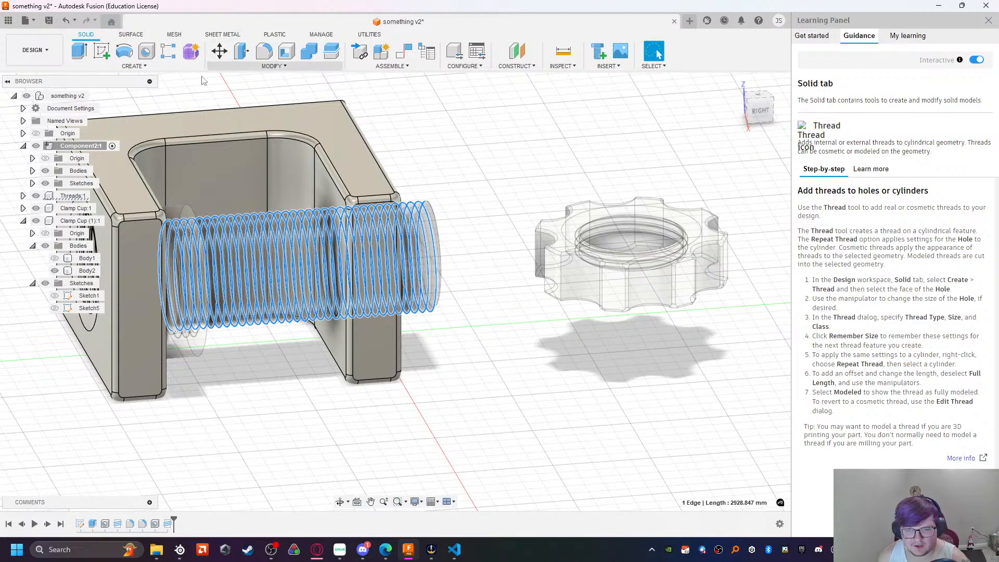
left_click(100, 196)
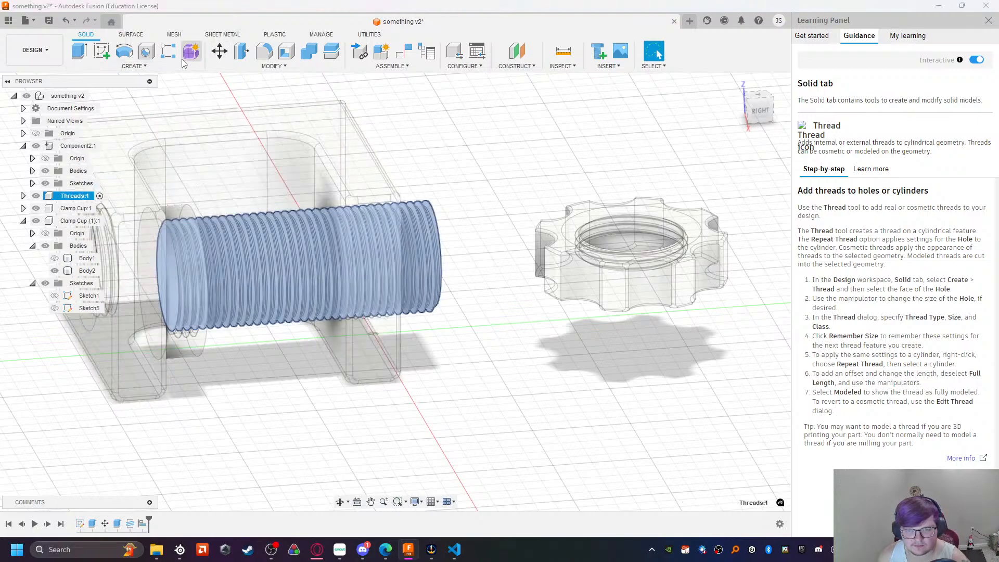
left_click(219, 51)
left_click_drag(329, 262, 416, 269)
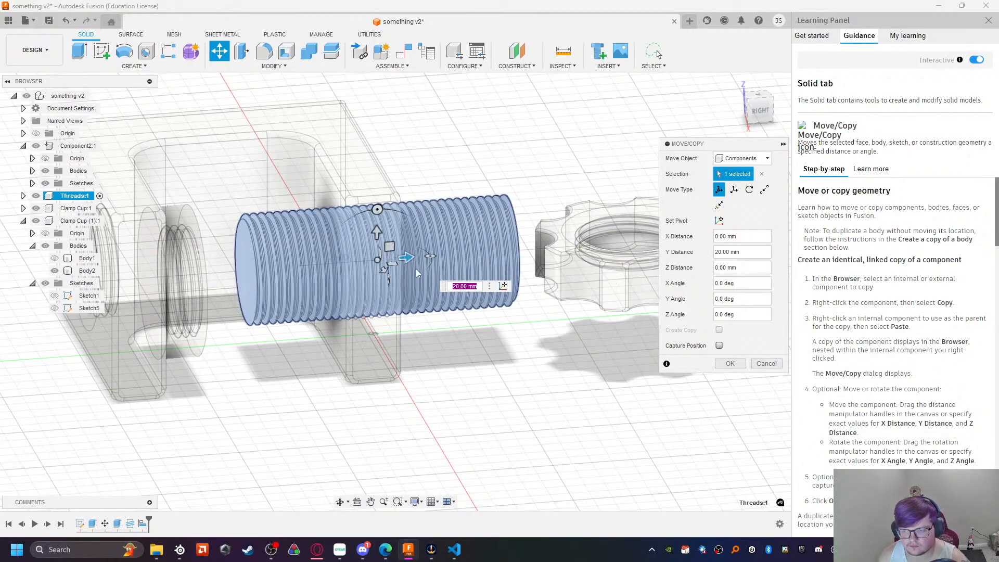
left_click_drag(377, 209, 503, 250)
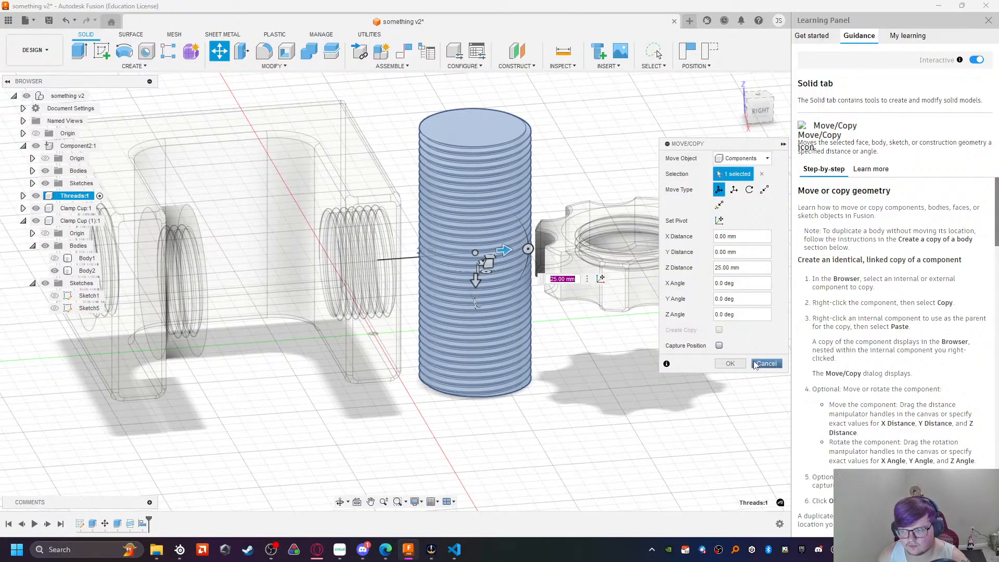
left_click(730, 364)
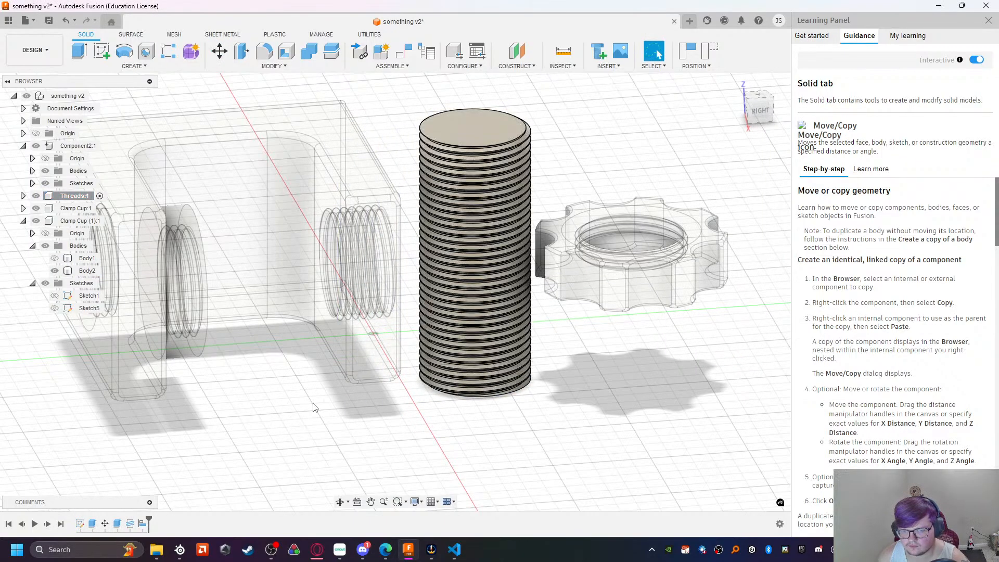
Step: Move the Clamp Cup component out of the block to beyond the knob and rotate it 90 degrees about X to lie flat
middle_click_drag(306, 371, 382, 371)
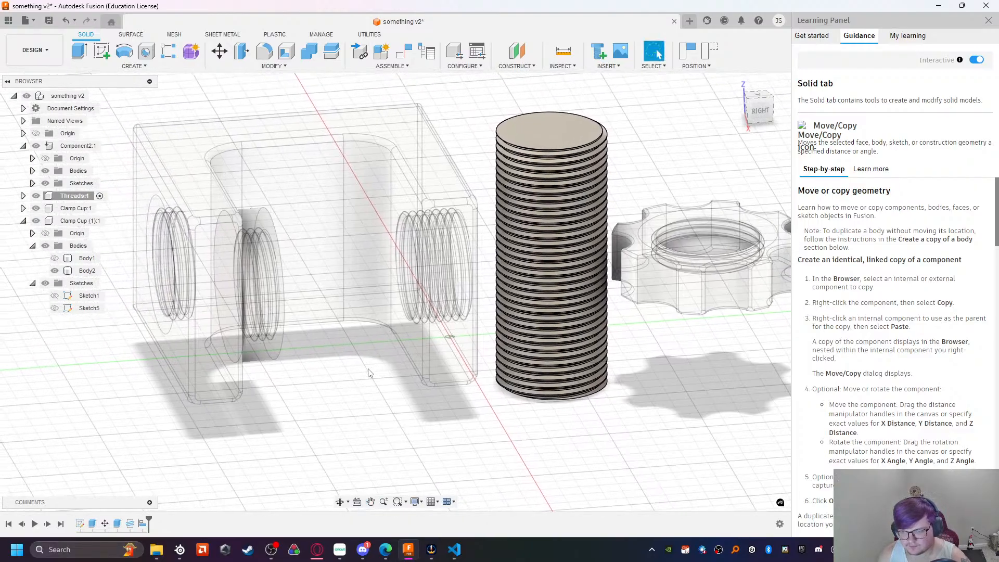
scroll(368, 373, "down", 2)
left_click(297, 331)
left_click(97, 195)
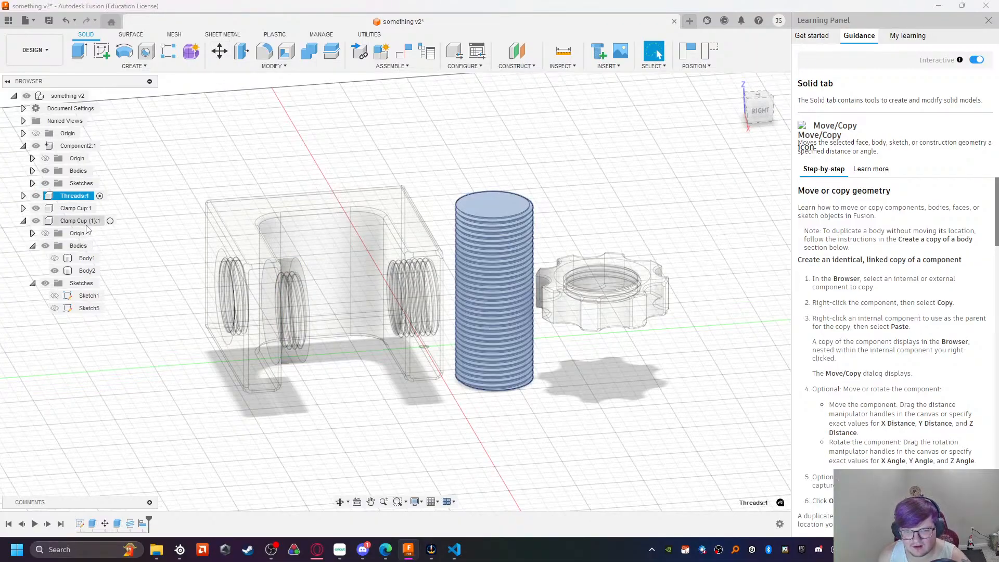
left_click(79, 208)
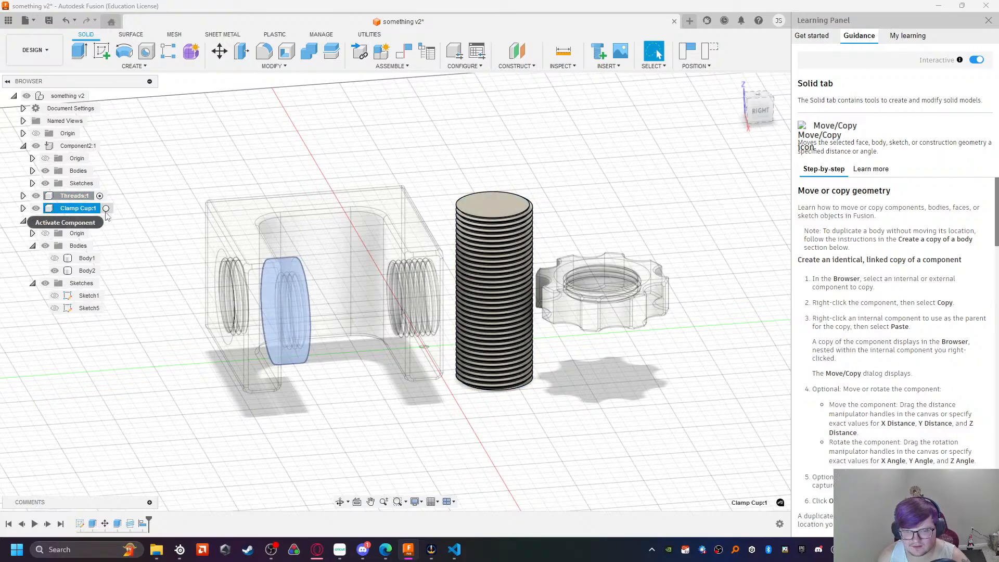
left_click(219, 51)
left_click_drag(318, 307, 741, 298)
middle_click_drag(364, 308, 130, 310)
left_click_drag(481, 278, 538, 276)
left_click_drag(507, 227, 450, 284)
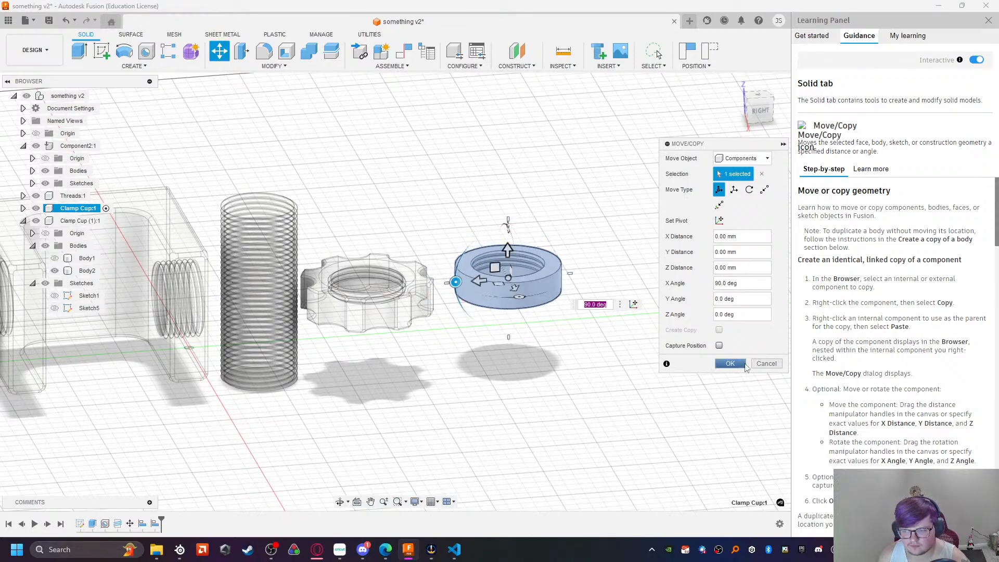
left_click(730, 363)
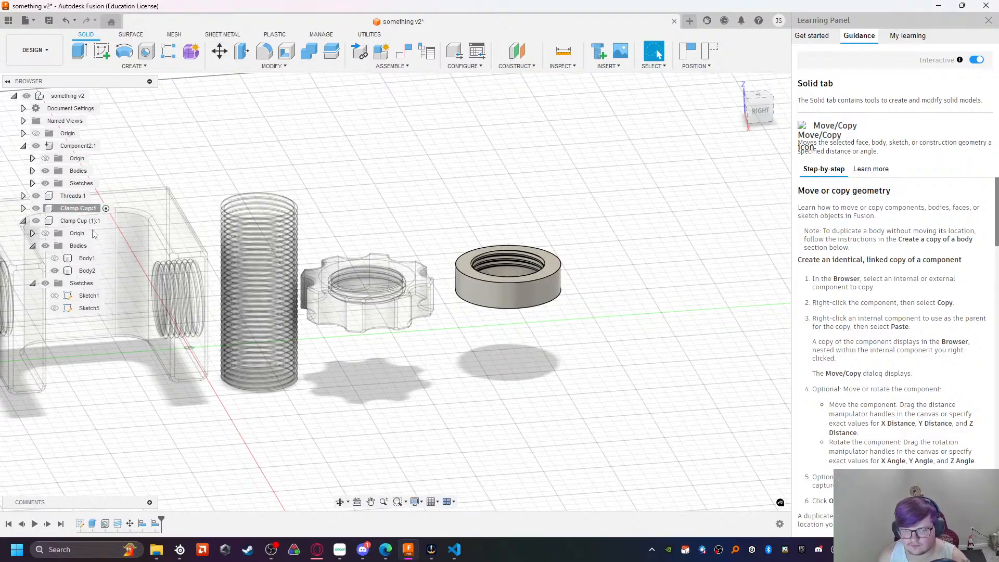
Step: Move the Clamp Cup component down about 20 mm so its base sits on the ground plane
left_click(104, 208)
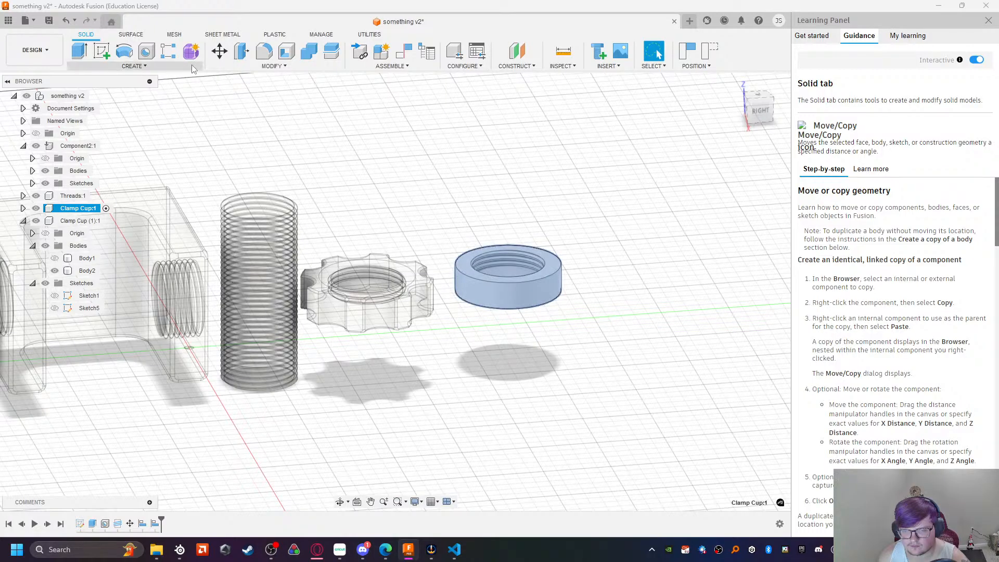
left_click(219, 51)
left_click_drag(506, 256, 501, 309)
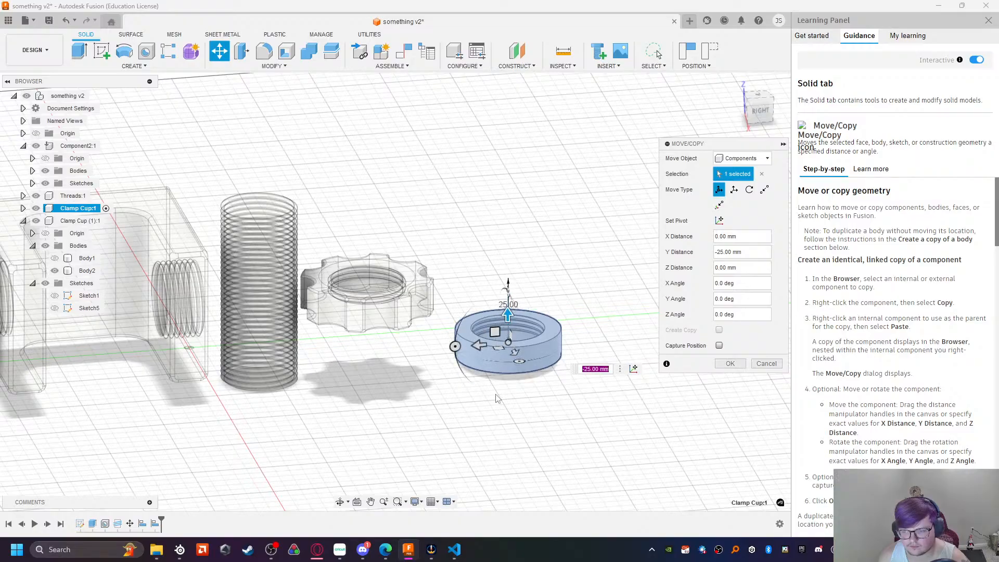
left_click(763, 112)
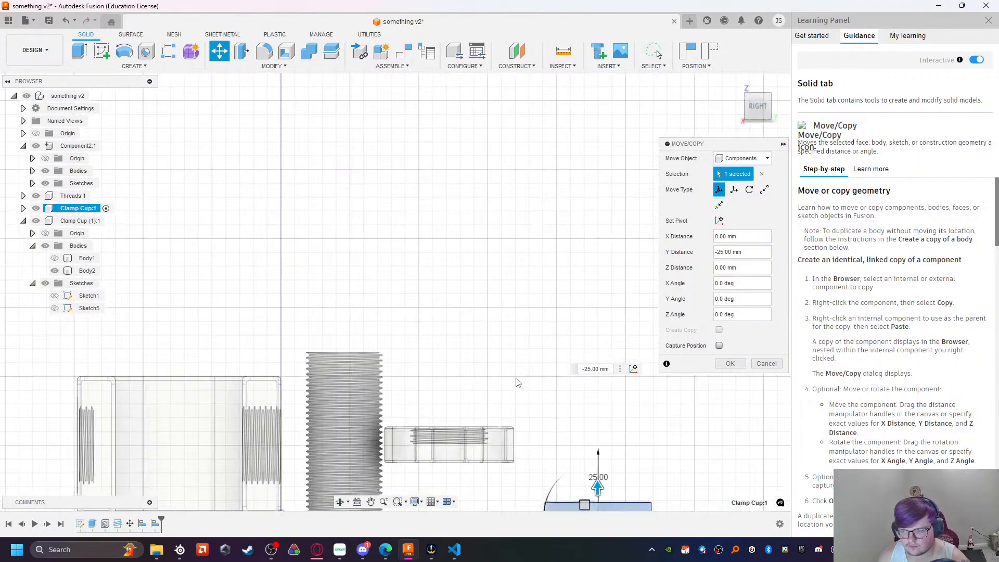
left_click_drag(508, 303, 510, 278)
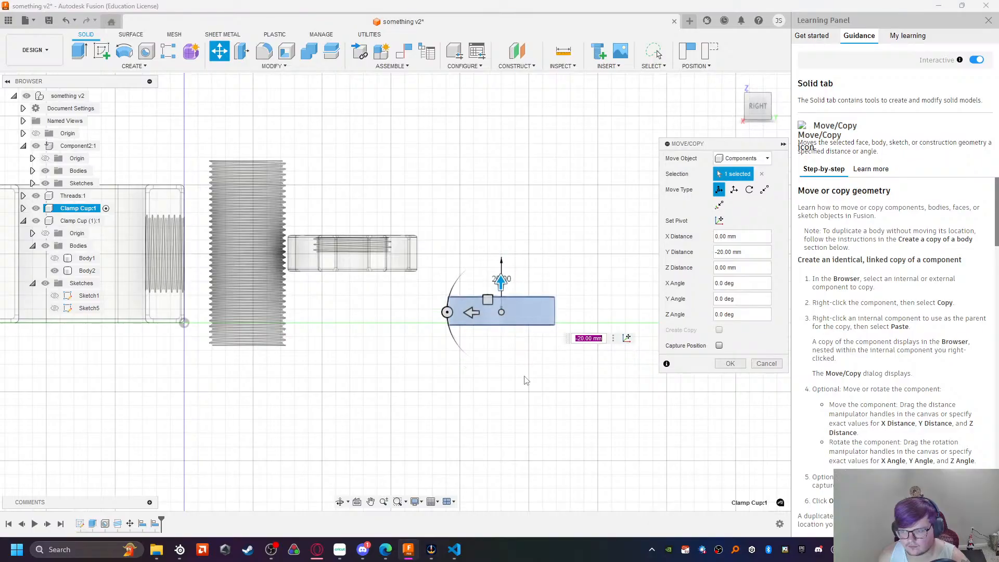
scroll(524, 370, "up", 5)
left_click_drag(453, 190, 454, 186)
left_click(730, 363)
Step: Move the knob body, Body2 of Clamp Cup (1), down 18.5 mm to the ground plane
middle_click_drag(205, 201, 515, 328)
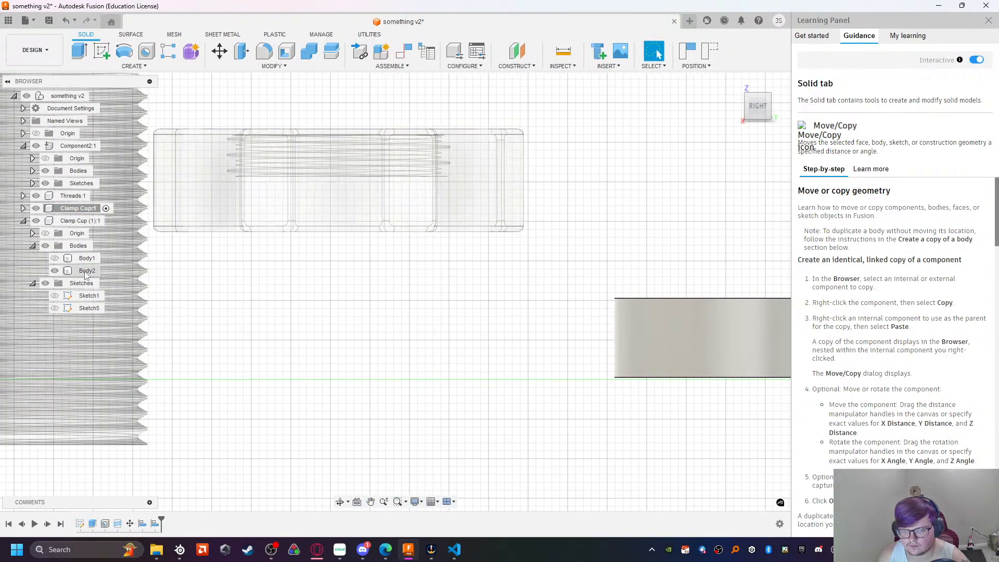
left_click(85, 272)
left_click(219, 51)
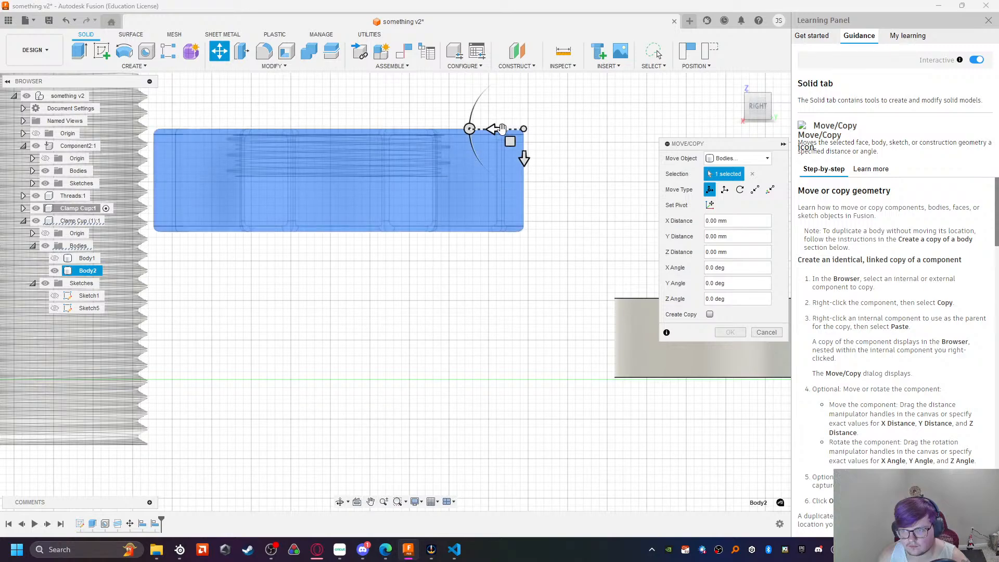
left_click_drag(523, 158, 514, 307)
type("19")
key("Return")
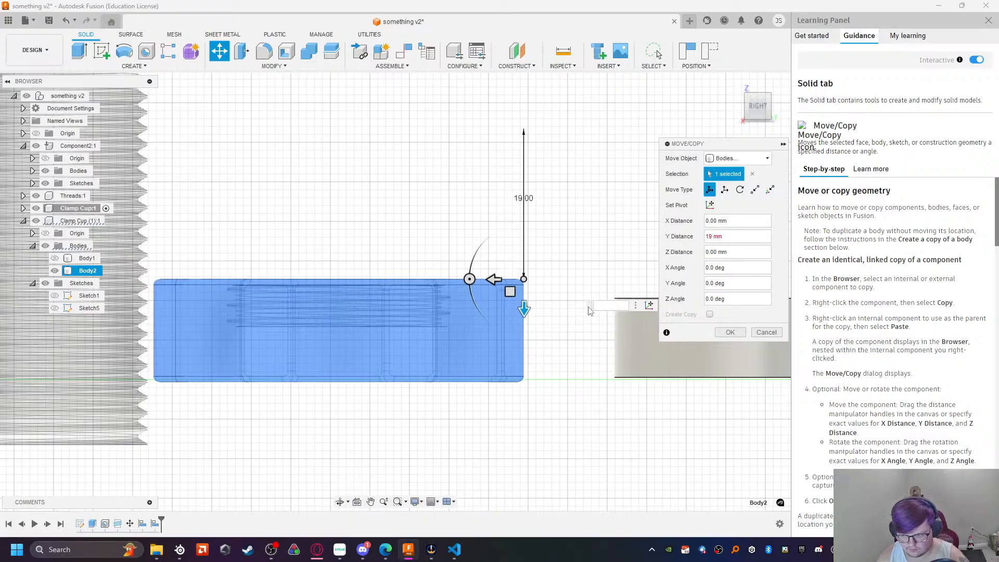
type("18.5")
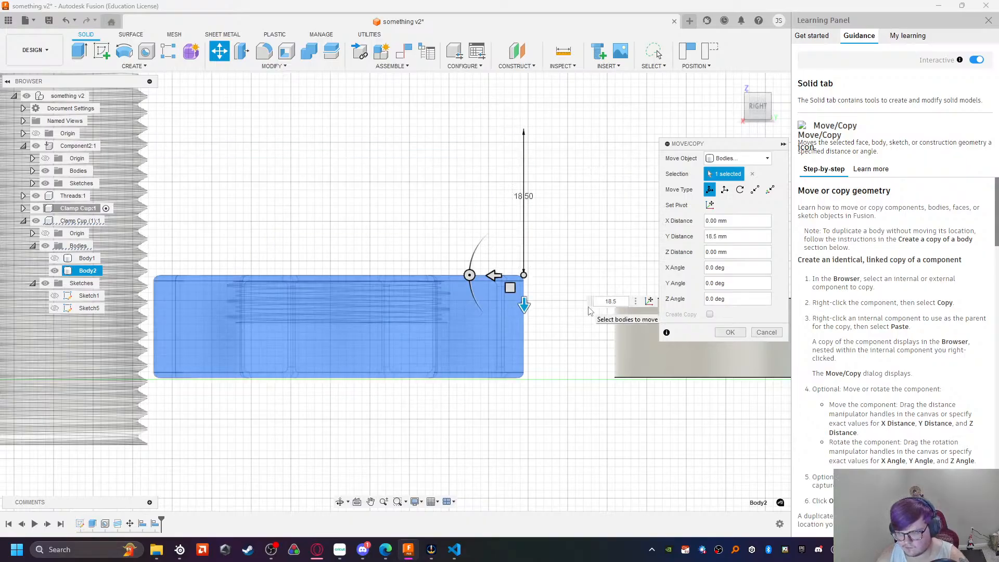
key("Return")
scroll(458, 312, "down", 3)
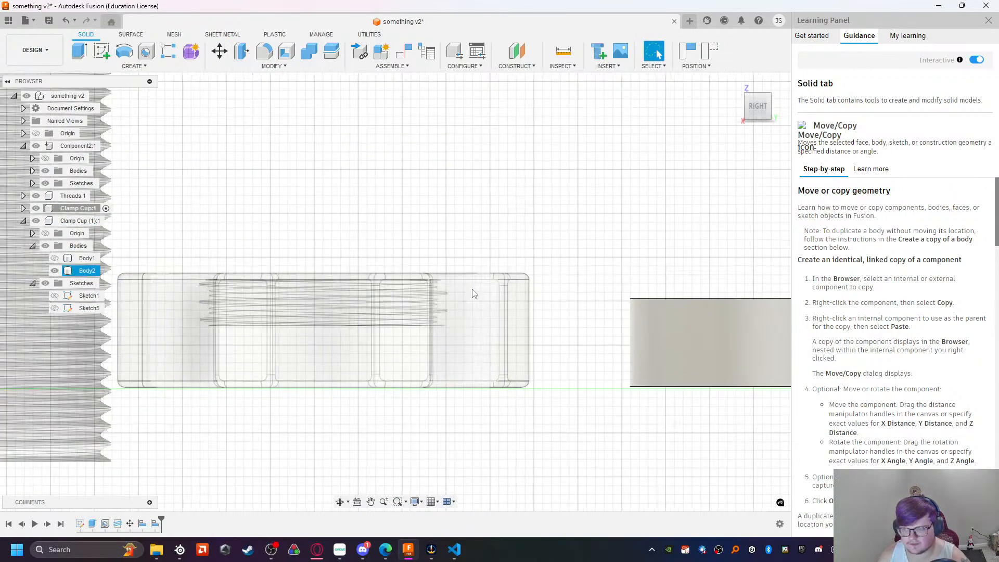
scroll(459, 309, "down", 3)
middle_click_drag(350, 227, 547, 268)
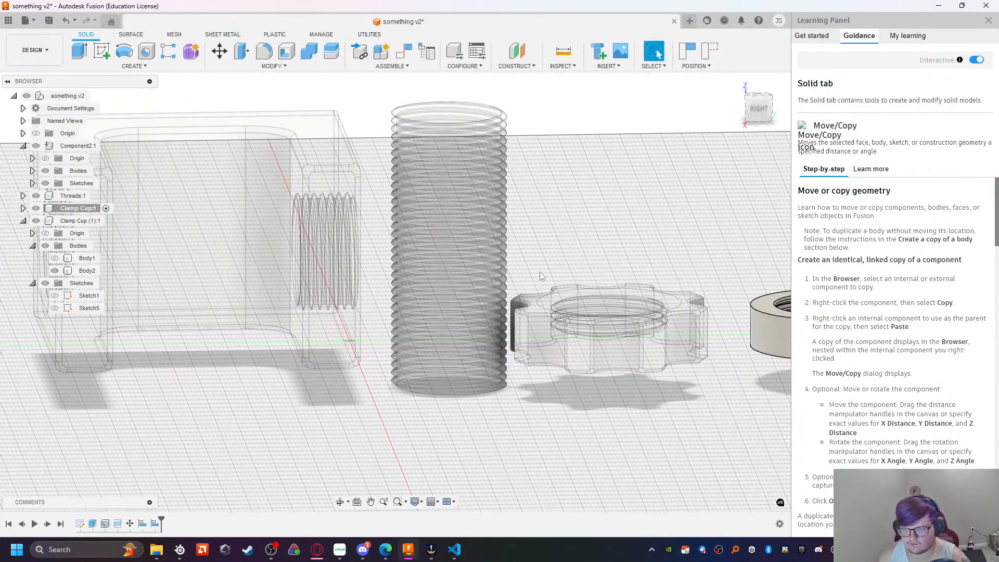
Step: Activate the Threads component and raise it with a Y distance of -8.5 mm so its lower end meets the ground plane
left_click(73, 196)
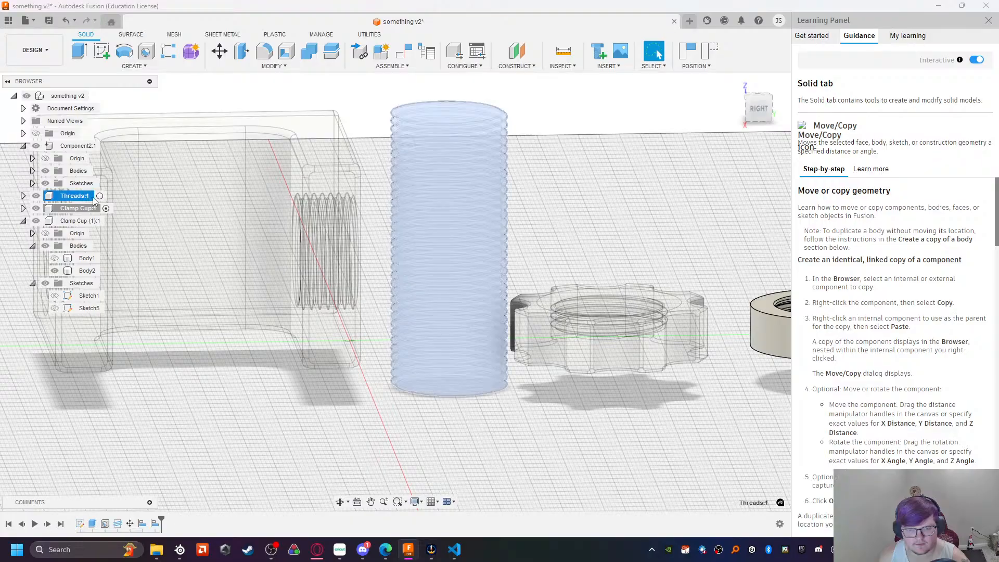
left_click(758, 108)
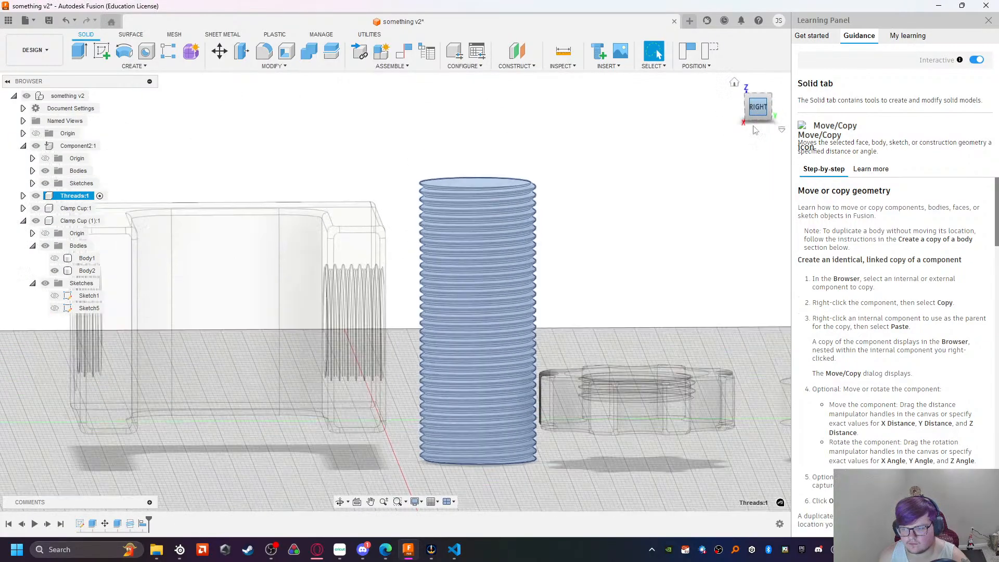
middle_click_drag(573, 337, 530, 230)
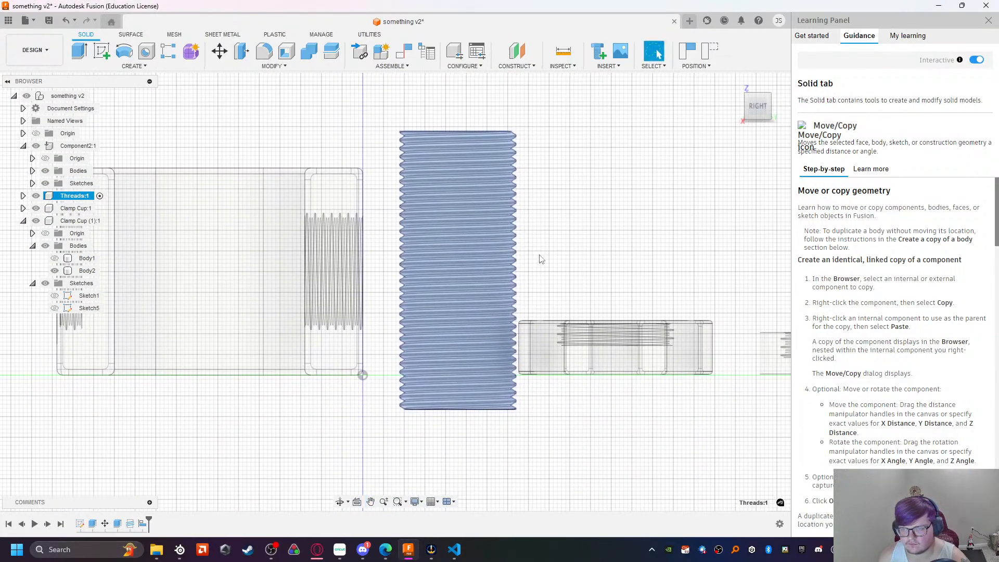
scroll(543, 267, "up", 3)
left_click(220, 51)
left_click_drag(402, 305, 407, 249)
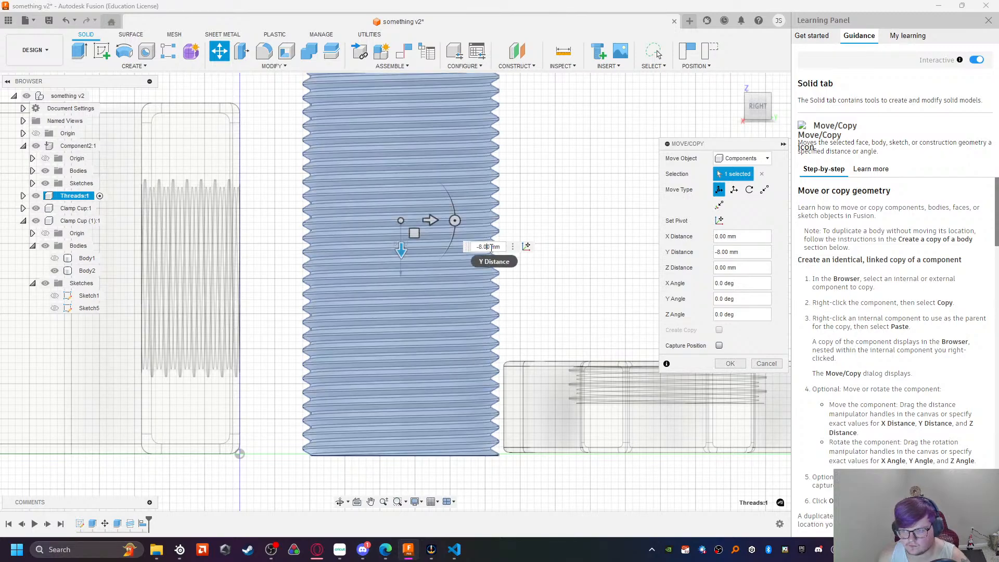
left_click(489, 247)
key("BackSpace")
key("BackSpace")
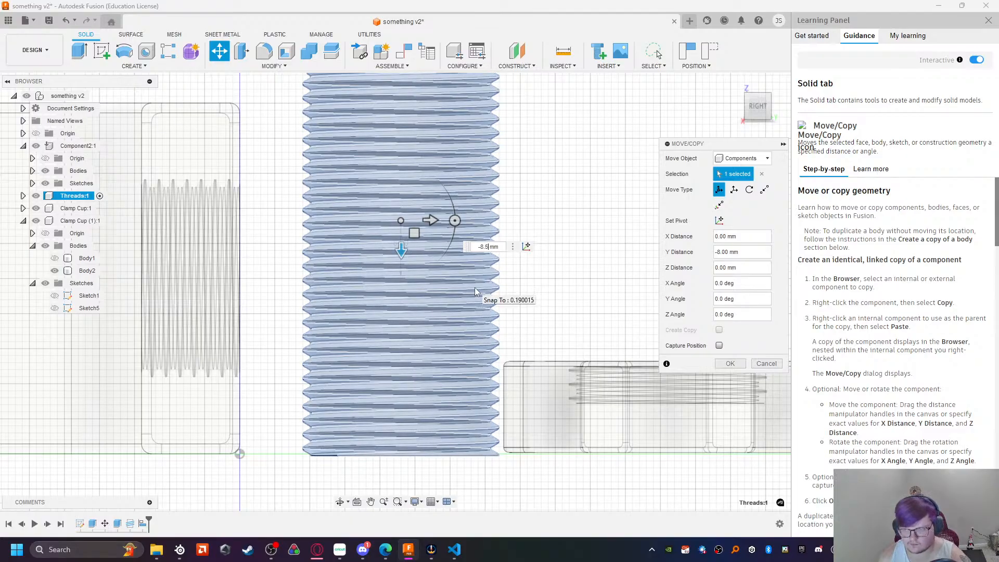
type("5")
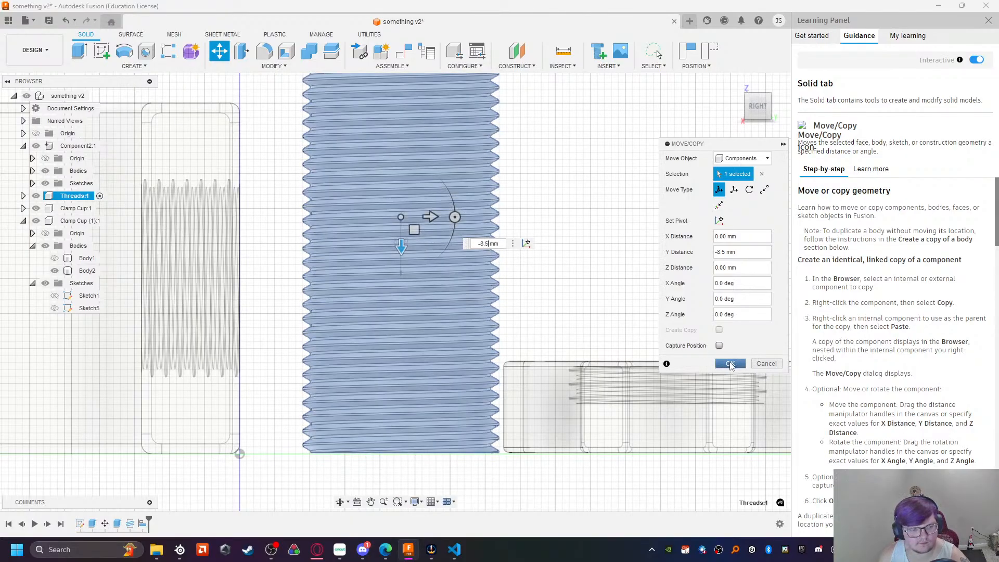
left_click(723, 365)
scroll(277, 407, "down", 5)
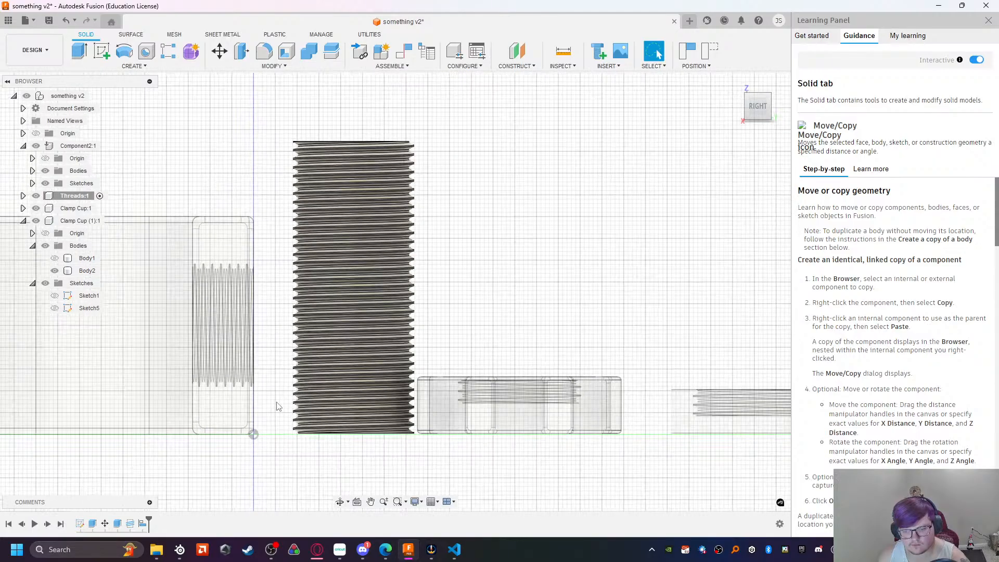
middle_click_drag(266, 289, 385, 374, "shift")
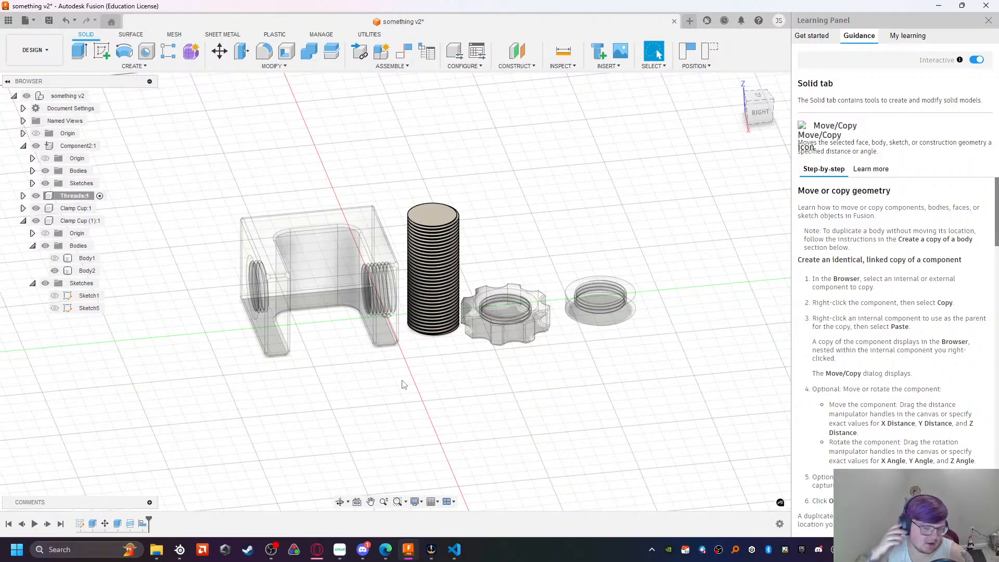
scroll(214, 255, "up", 3)
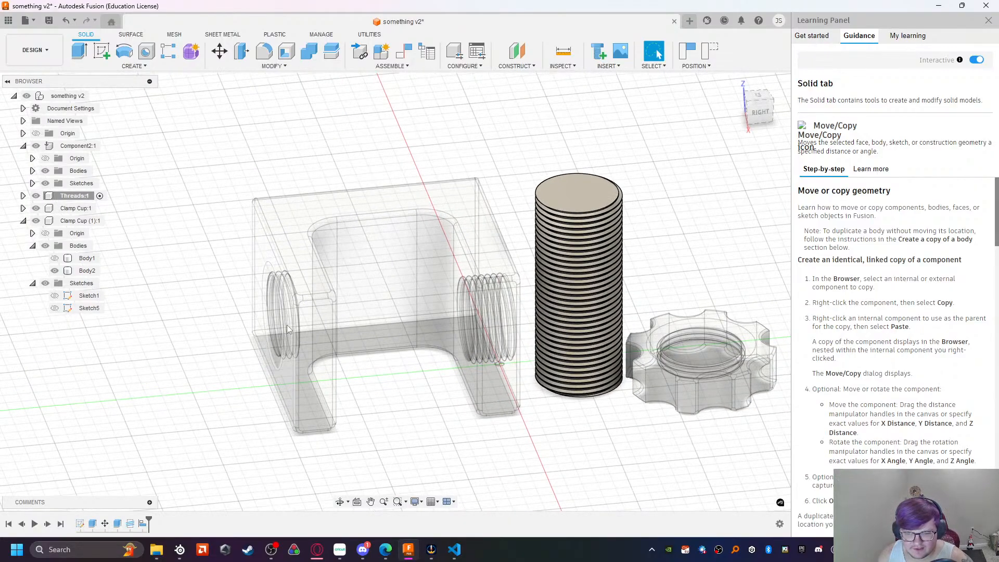
middle_click_drag(357, 415, 413, 400)
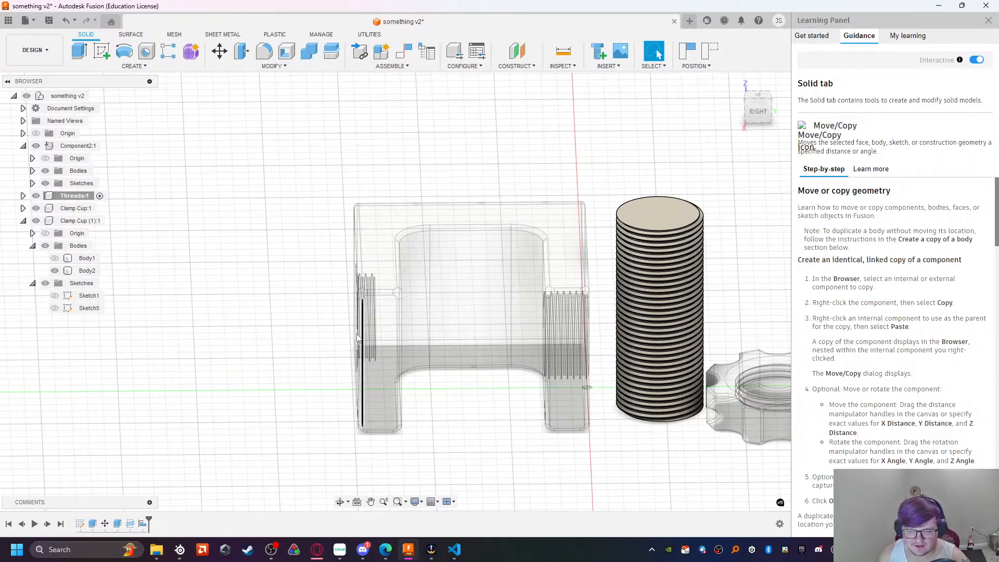
left_click(105, 526)
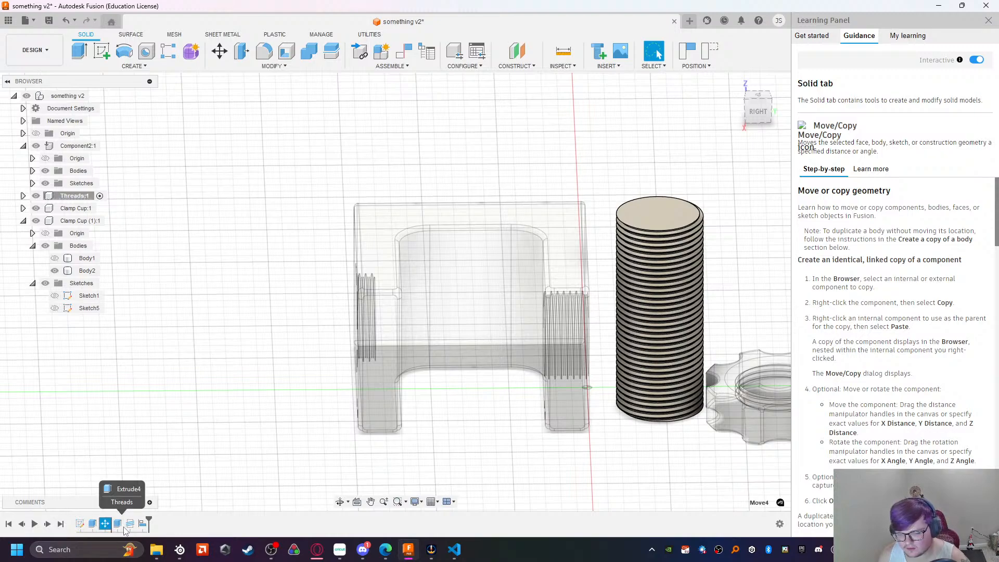
right_click(109, 527)
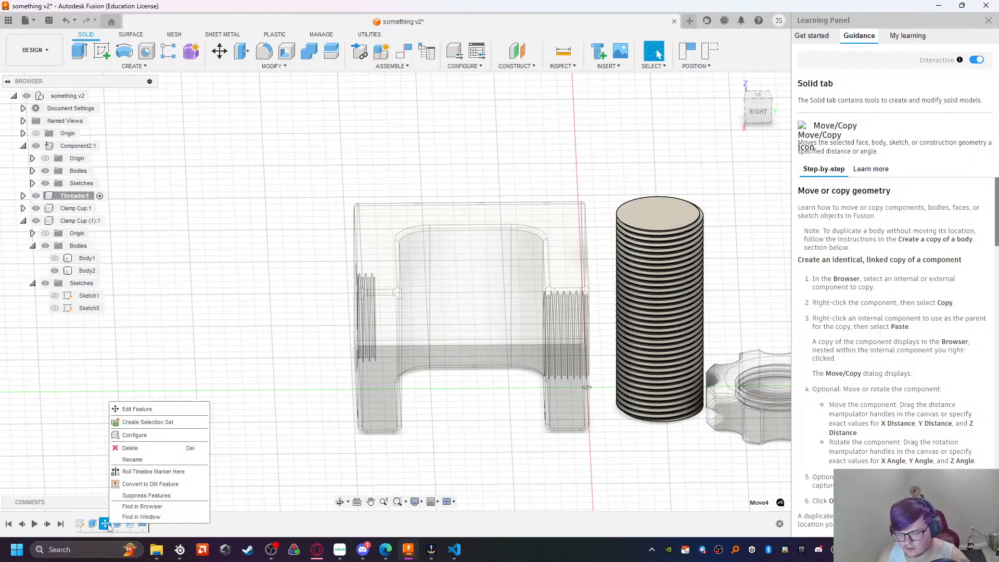
key("Escape")
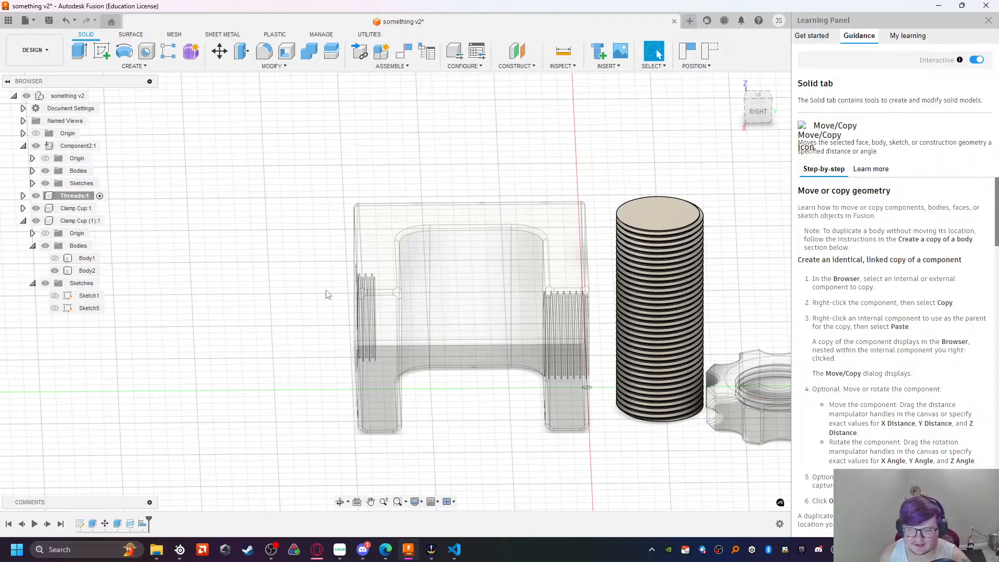
middle_click_drag(325, 403, 435, 334)
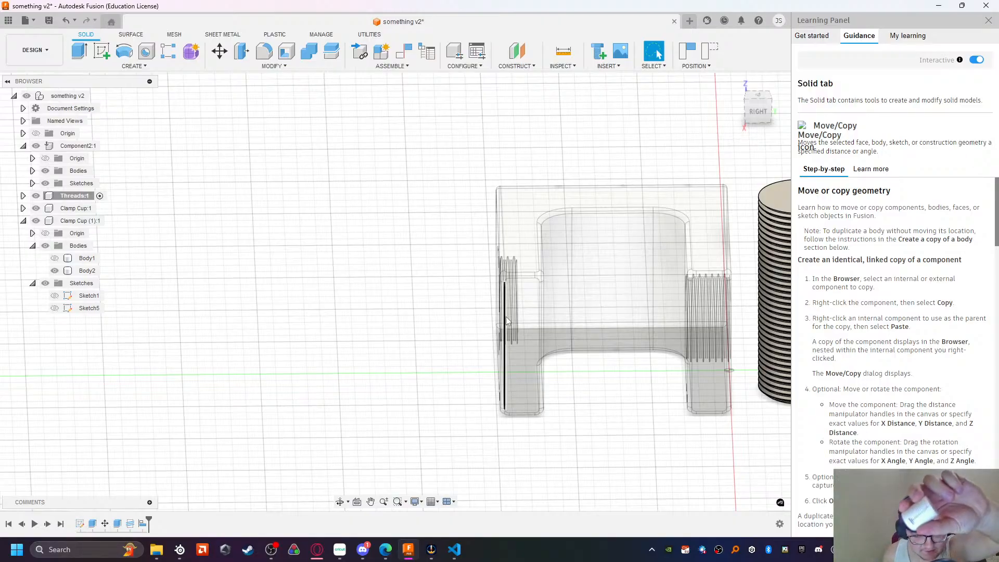
left_click(269, 548)
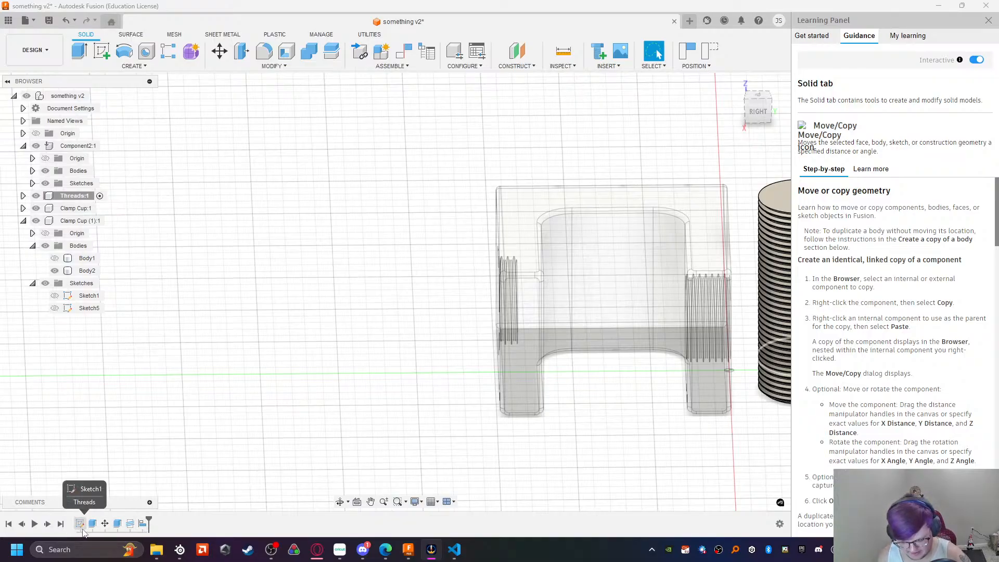
Step: Undo the layout moves of the threaded rod and Clamp Cup, going back to the assembled clamp with Component2 active
left_click(263, 415)
key("ctrl+z")
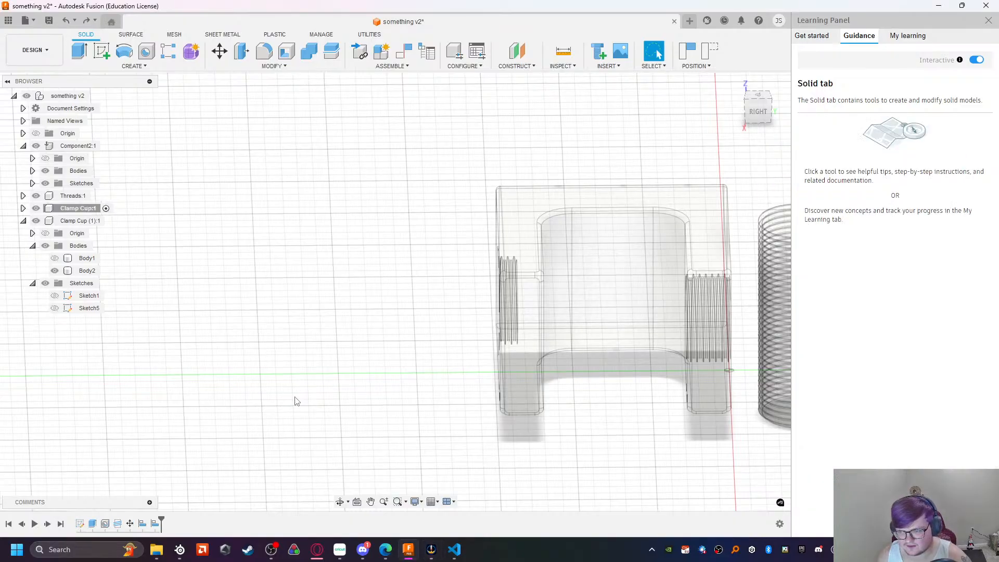
key("ctrl+y")
key("ctrl+y")
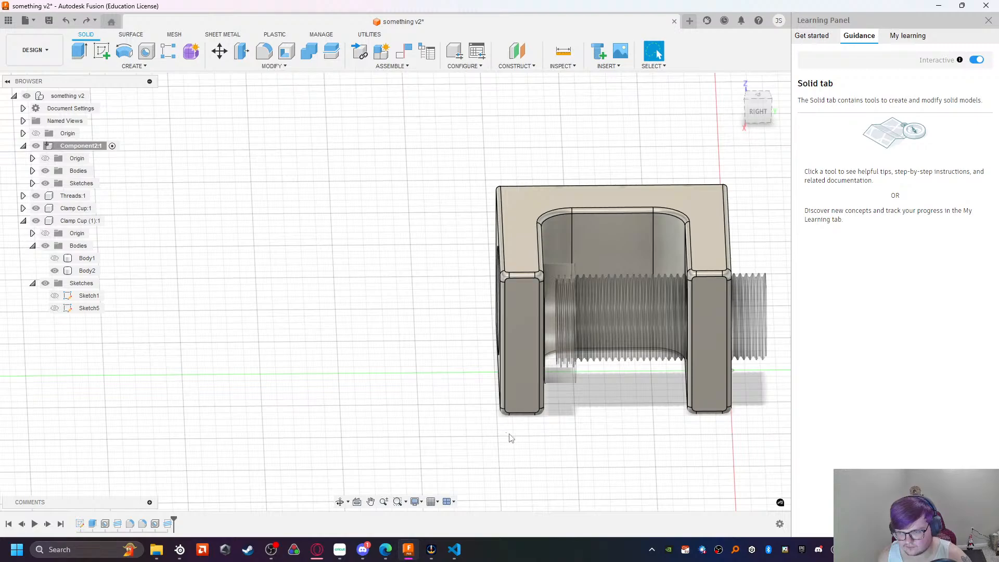
key("ctrl+z")
key("ctrl+z")
key("ctrl+z")
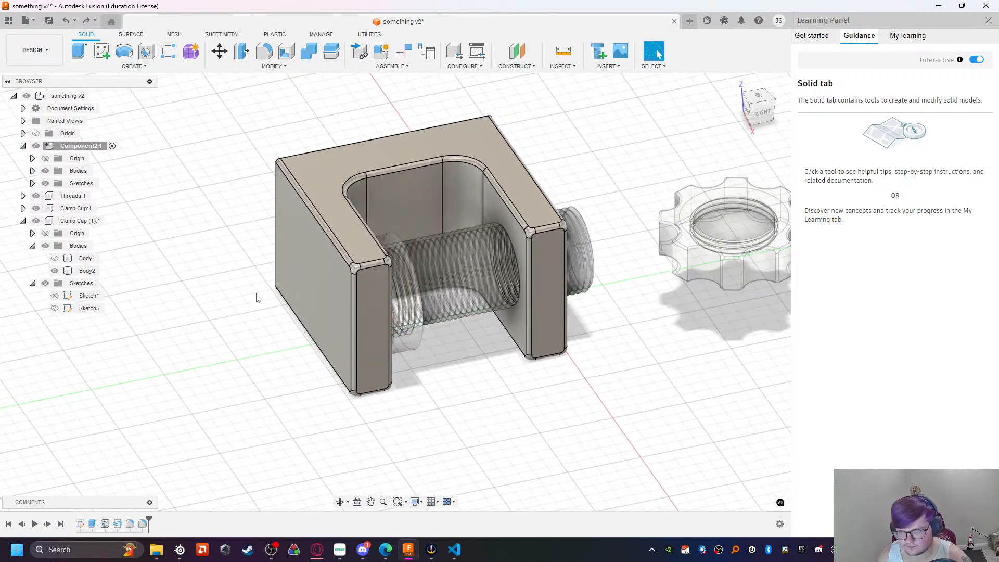
key("ctrl+z")
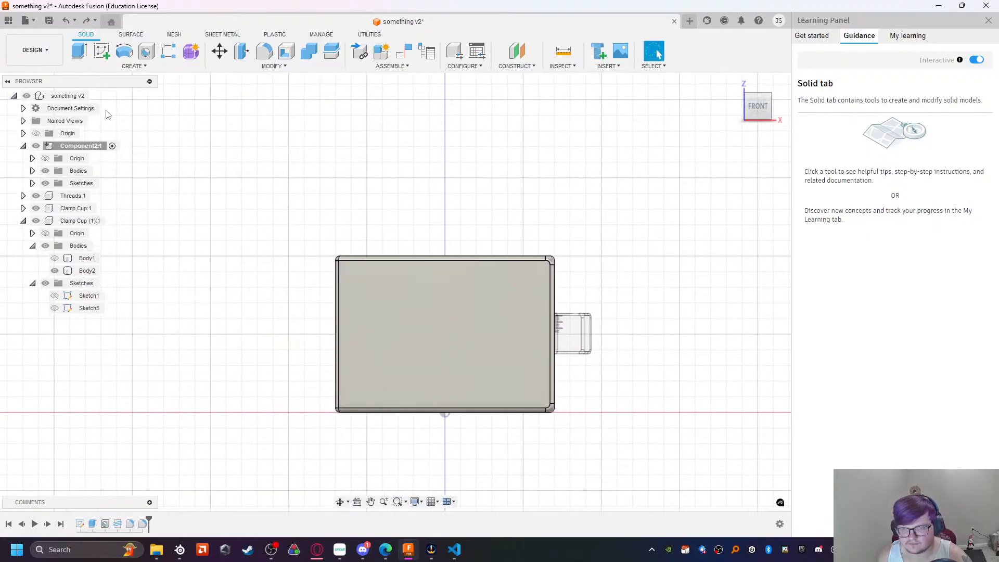
Step: Try to place a centred 35 mm countersink hole, 10 mm deep with a 160-degree angle, on the block's outer end face
left_click(146, 51)
left_click(440, 332)
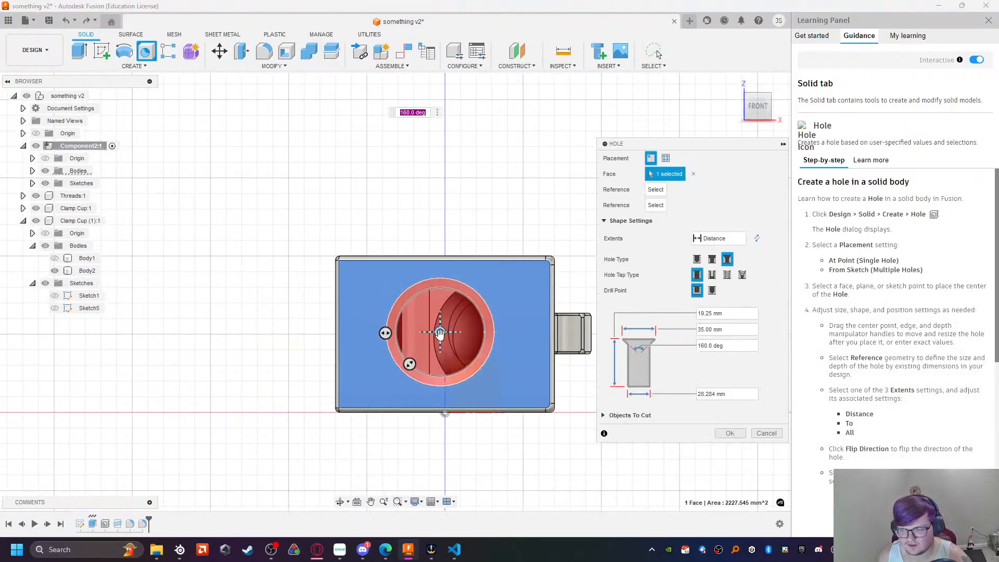
left_click_drag(440, 332, 444, 334)
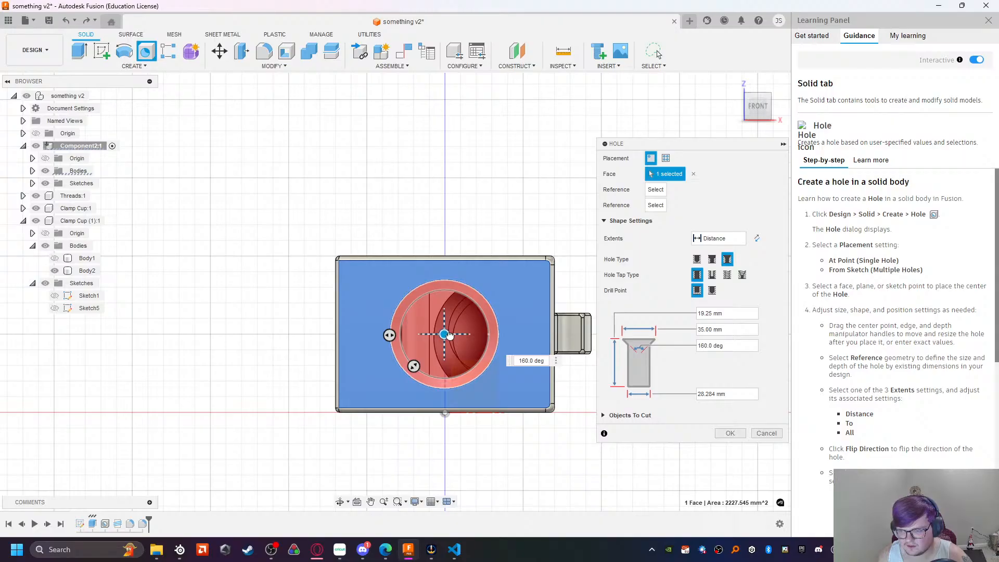
left_click(713, 314)
type("10")
key("Tab")
middle_click_drag(482, 393, 421, 333, "shift")
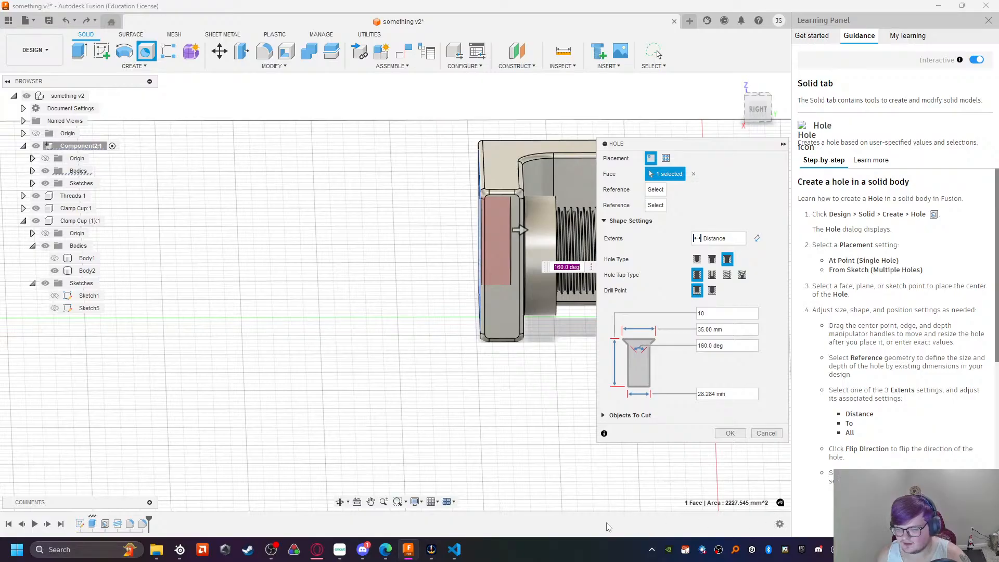
middle_click_drag(429, 122, 413, 354)
scroll(464, 300, "up", 5)
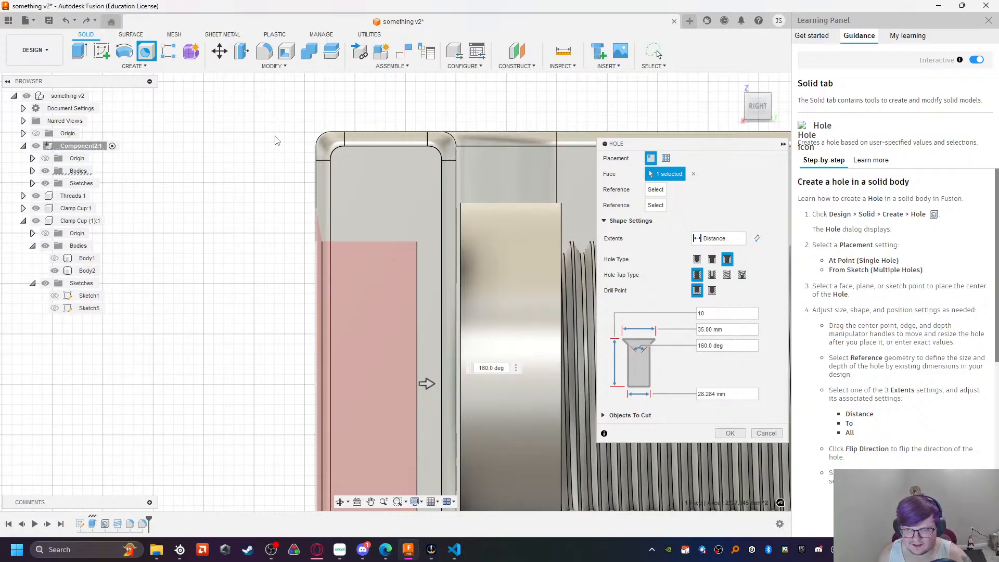
left_click(730, 433)
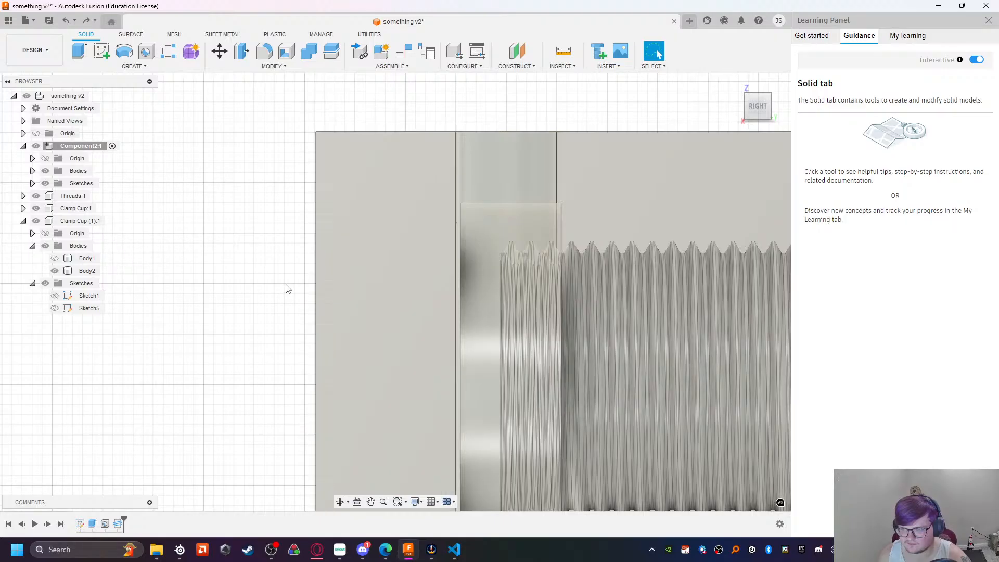
Step: Extrude the clamp block's outer end face on the cup side 4 mm outward, joined to the block
middle_click_drag(276, 266, 417, 307, "shift")
left_click(292, 263)
left_click(79, 52)
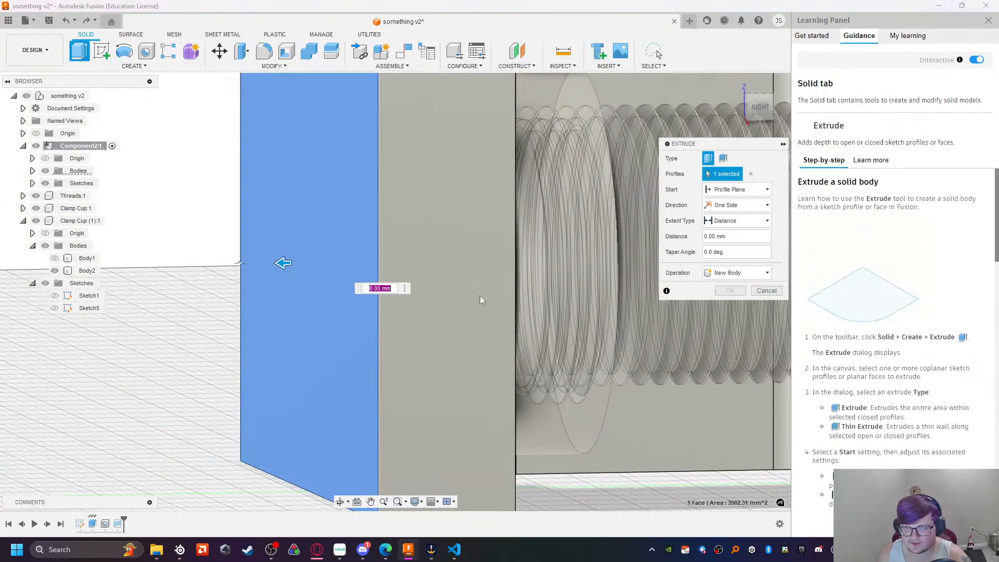
left_click(756, 113)
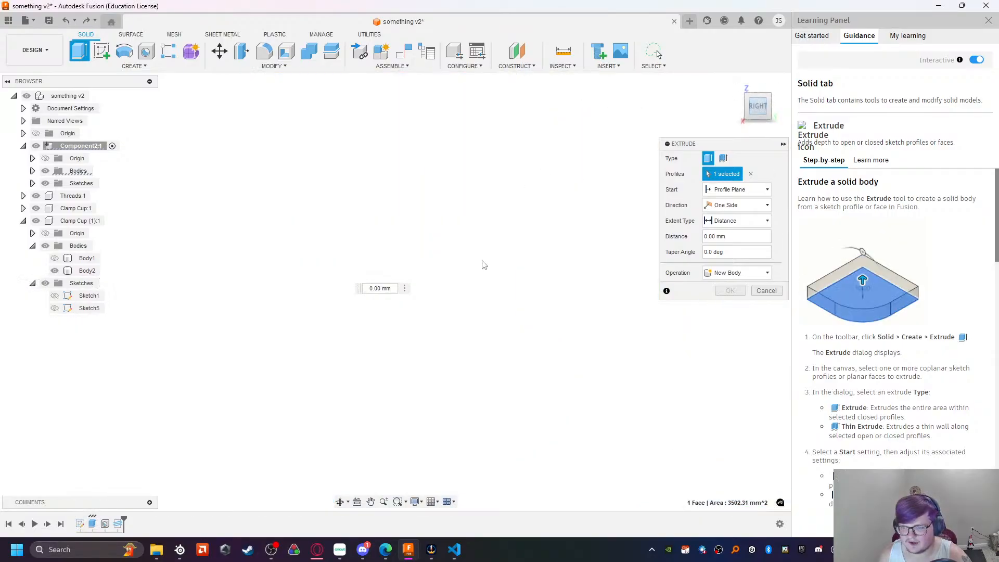
middle_click_drag(555, 292, 246, 289)
middle_click_drag(487, 268, 389, 165)
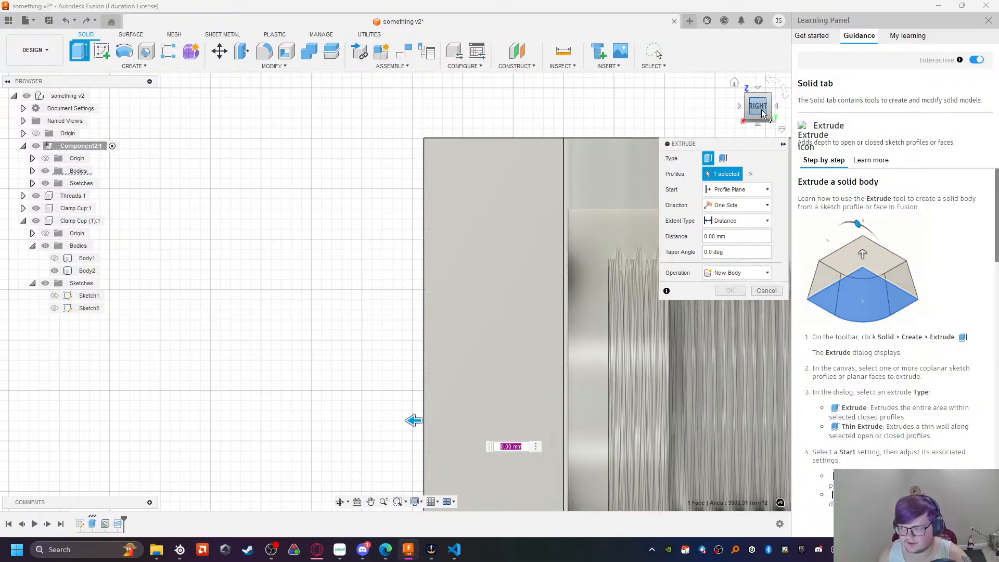
left_click_drag(414, 420, 367, 411)
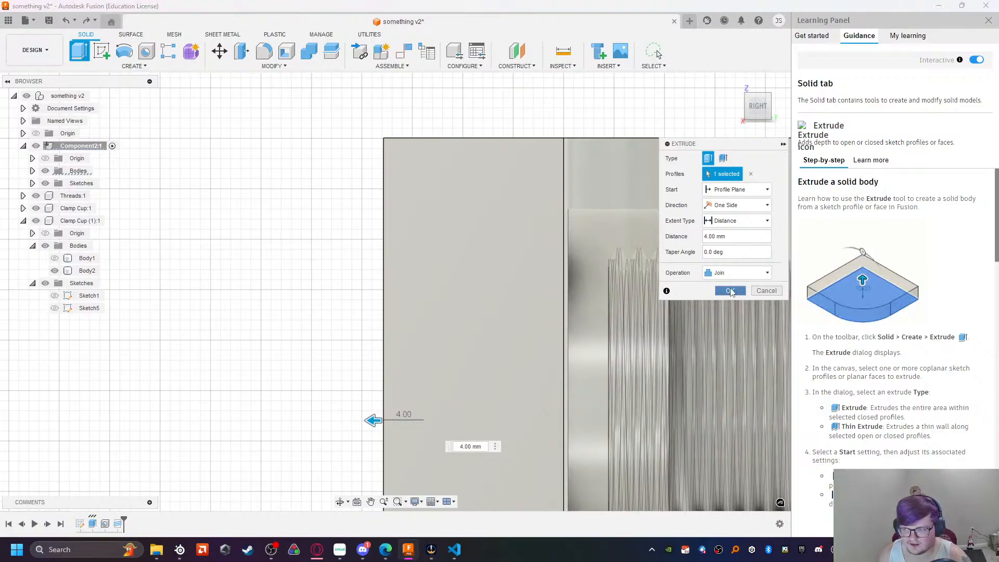
key("Return")
middle_click_drag(330, 297, 339, 353)
scroll(364, 208, "down", 5)
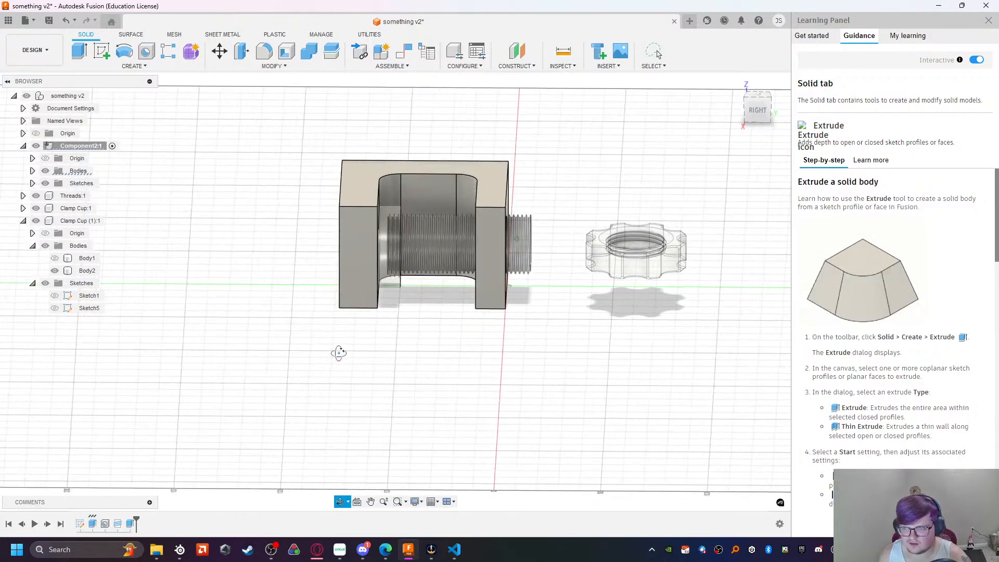
key("Escape")
scroll(373, 166, "up", 5)
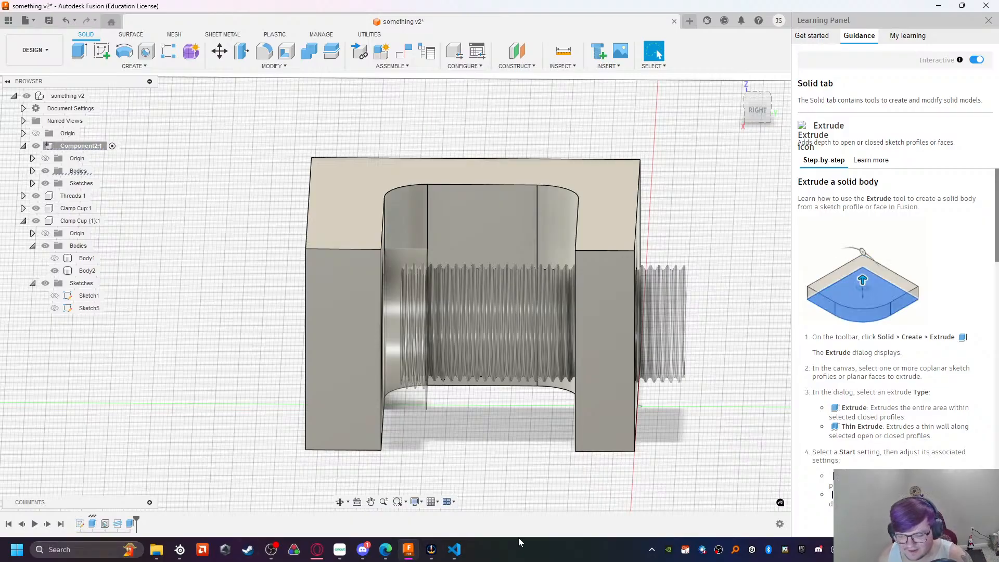
Step: Launch OrcaSlicer, dismiss the new-version notice and go to the print preparation view
mouse_move(271, 554)
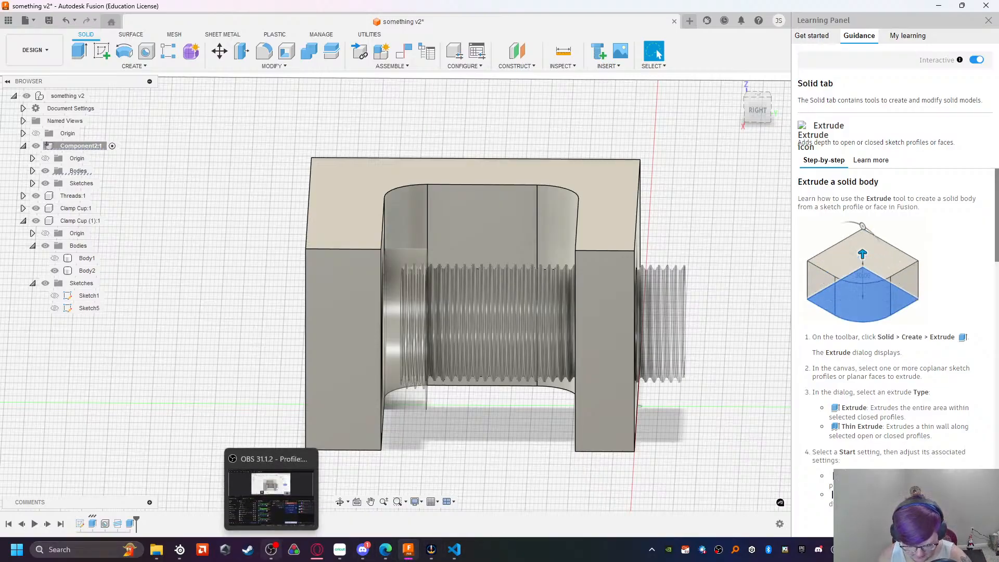
key("super")
type("orcaslicer")
key("Return")
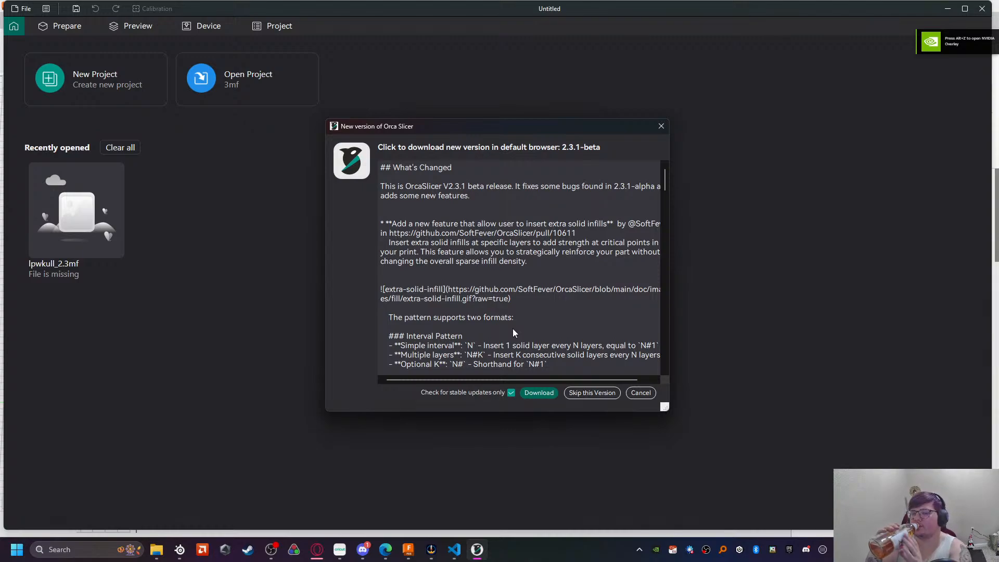
left_click(638, 392)
left_click(73, 29)
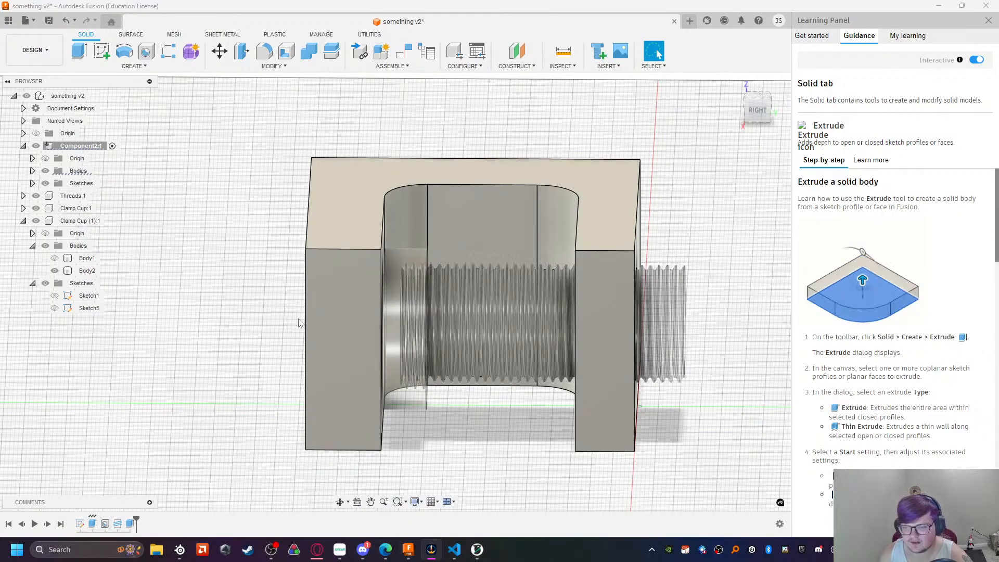
Step: Set up a cut extrusion 18 mm inward from the block's outer end face on the cup side
middle_click_drag(289, 342, 314, 348)
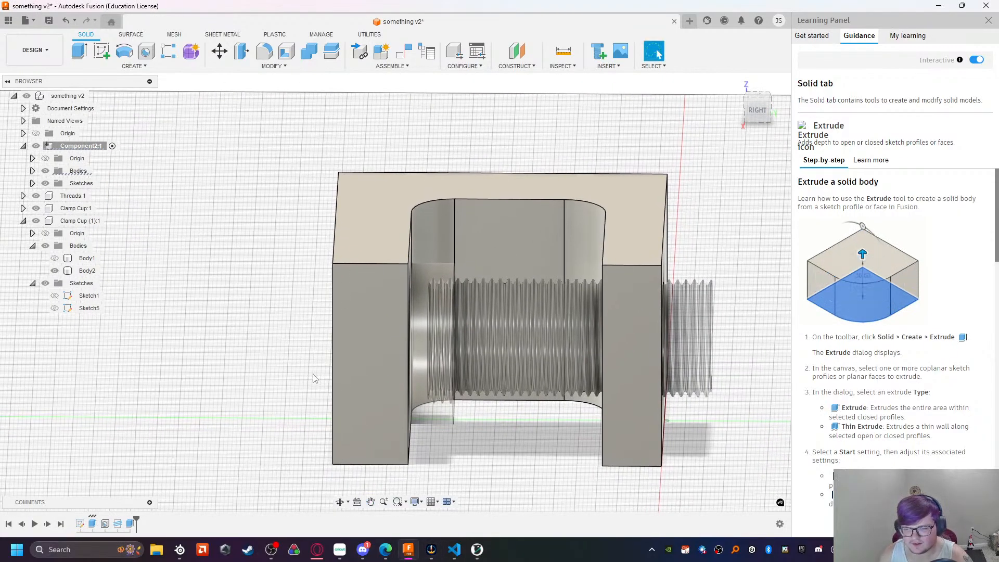
middle_click_drag(475, 468, 384, 472)
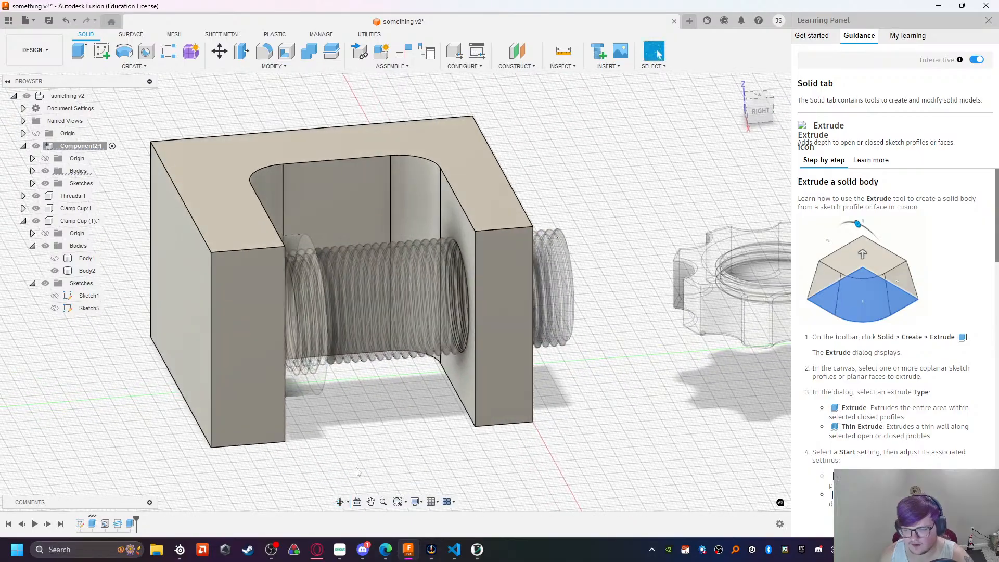
left_click(183, 344)
left_click(84, 59)
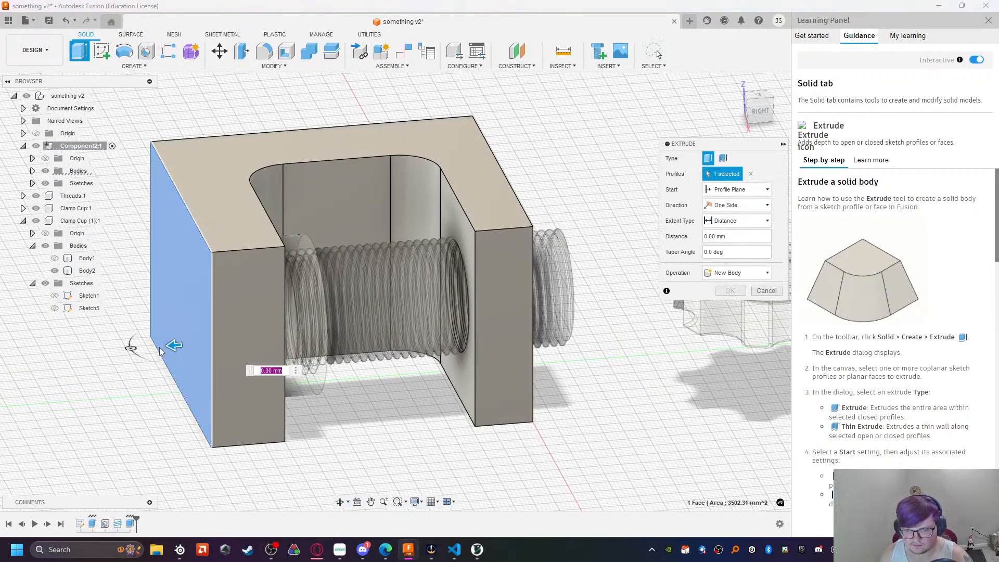
left_click_drag(167, 344, 247, 336)
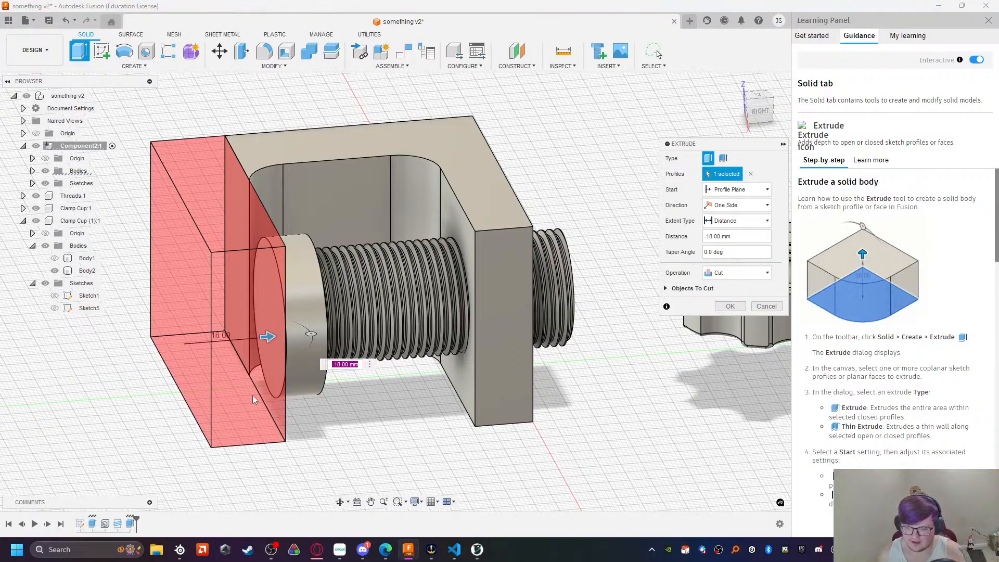
Step: Switch to OrcaSlicer, clear the earlier measurement and measure the back wall thickness of the headphone holder's clamp section
left_click(477, 550)
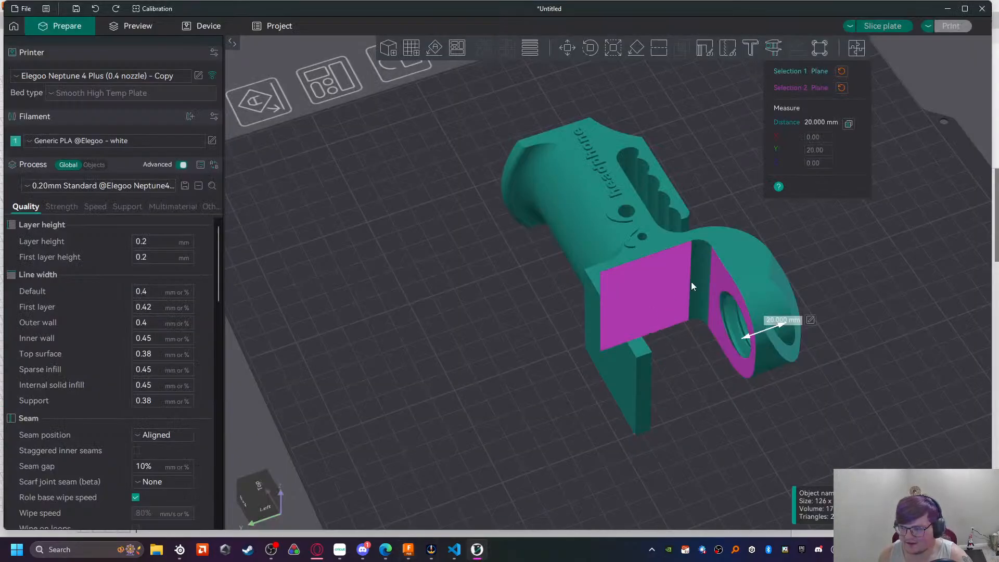
left_click(841, 89)
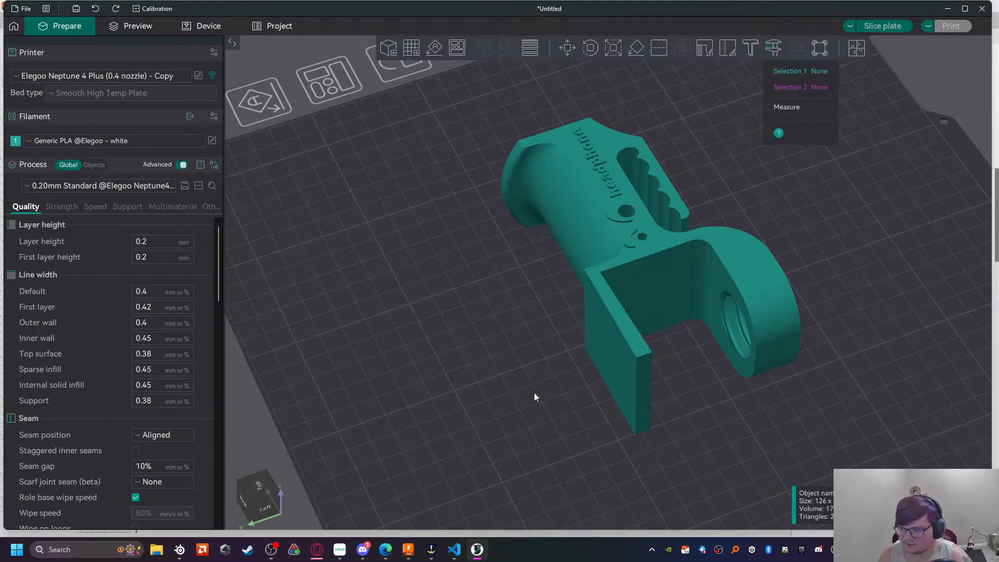
left_click(651, 291)
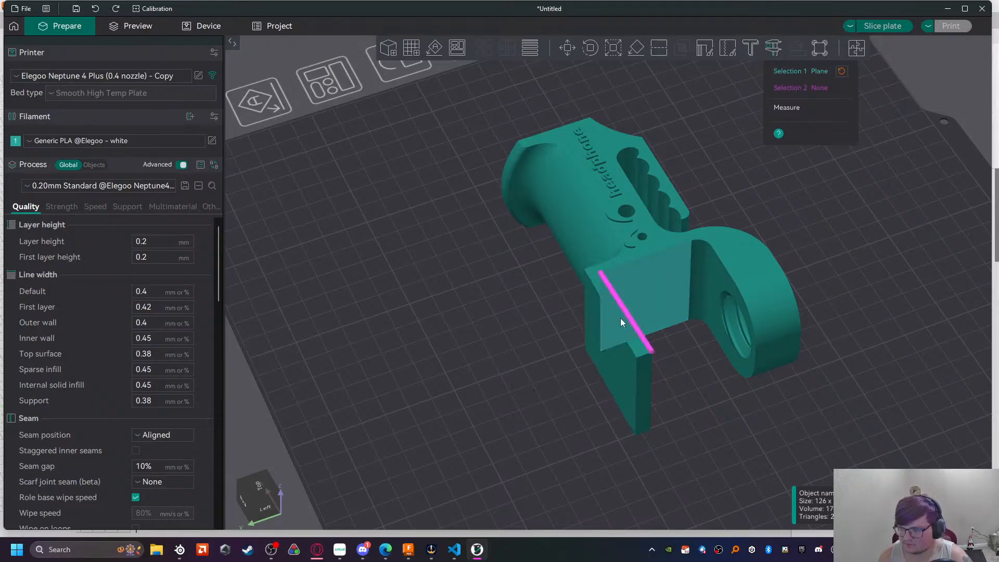
left_click_drag(544, 361, 701, 275)
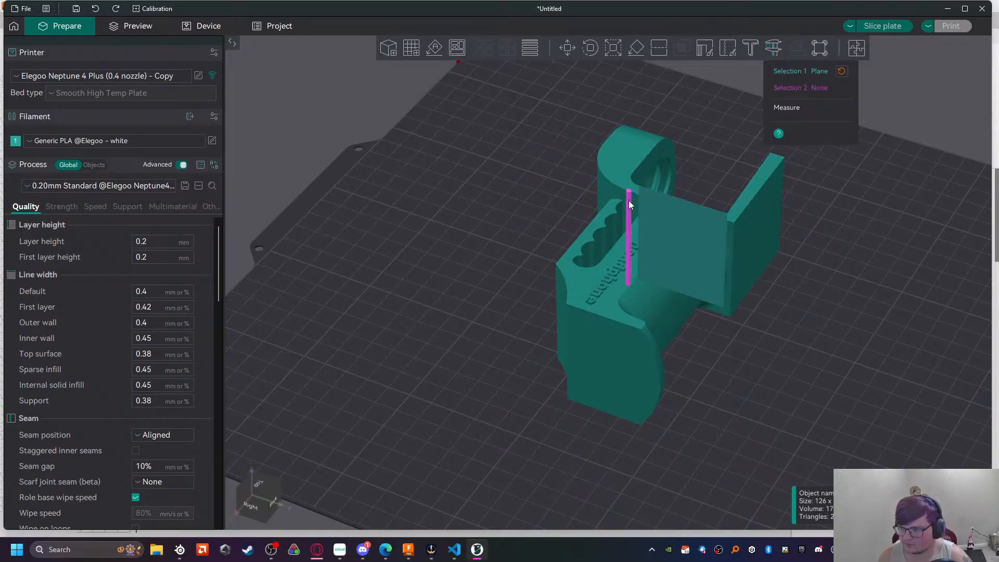
left_click(729, 248)
left_click_drag(736, 283, 717, 344)
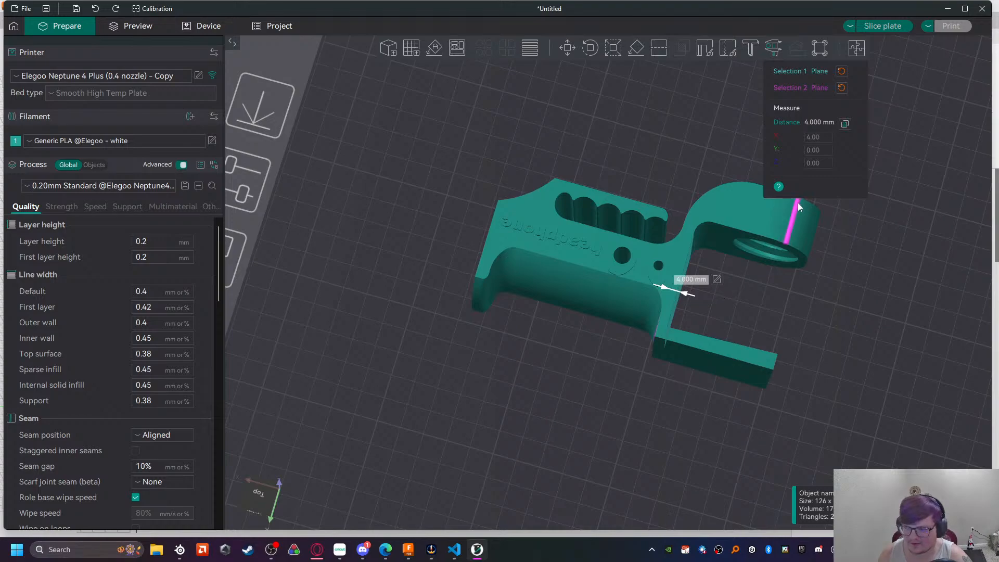
Step: Clear both measurement selections and import the clamp model something v2.stl from File Explorer onto the build plate
left_click(841, 87)
left_click(841, 71)
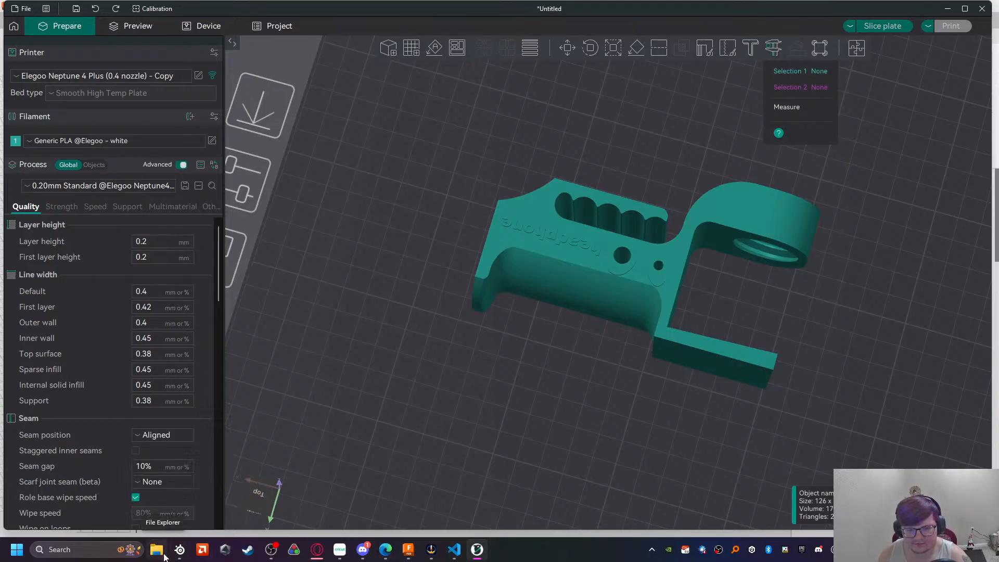
left_click(163, 555)
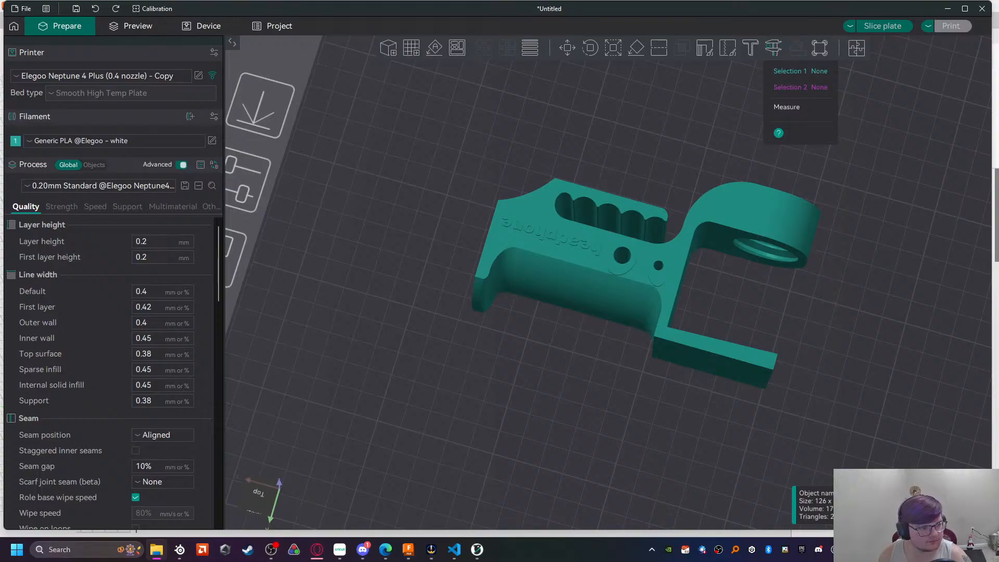
left_click_drag(522, 301, 507, 299)
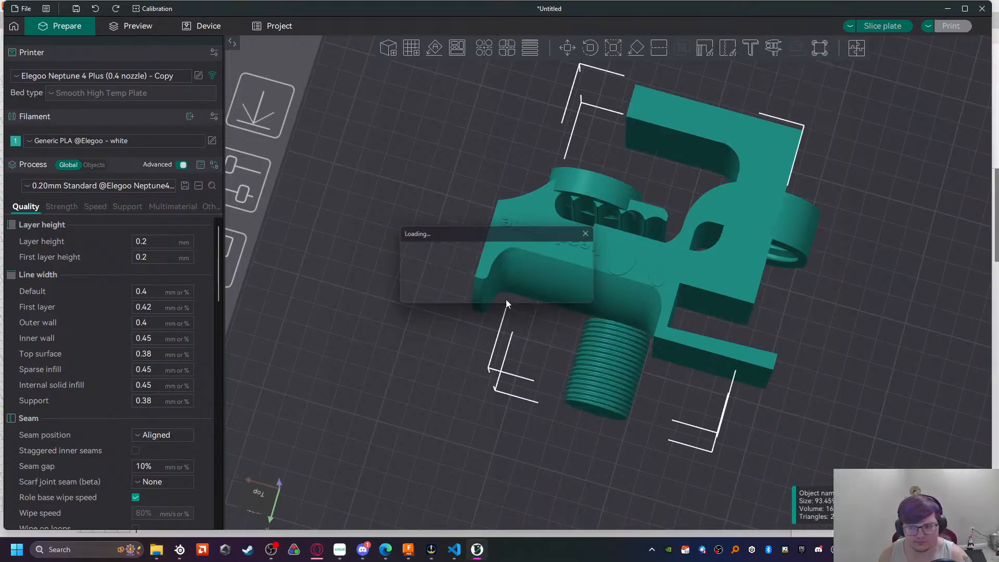
Step: Move the headphone holder clear of the imported clamp parts and delete it from the plate
left_click_drag(510, 265, 305, 273)
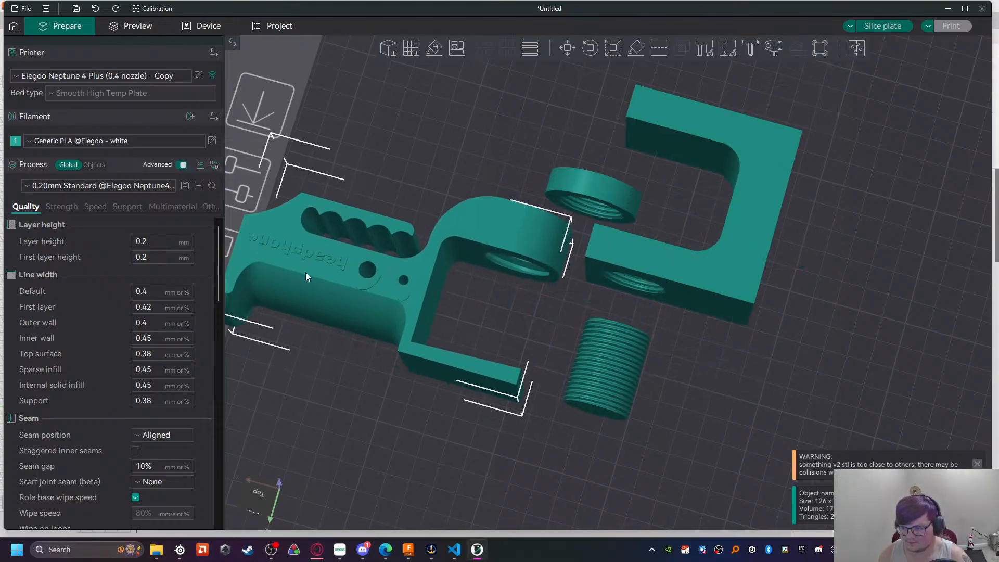
key("Delete")
left_click_drag(656, 257, 656, 289)
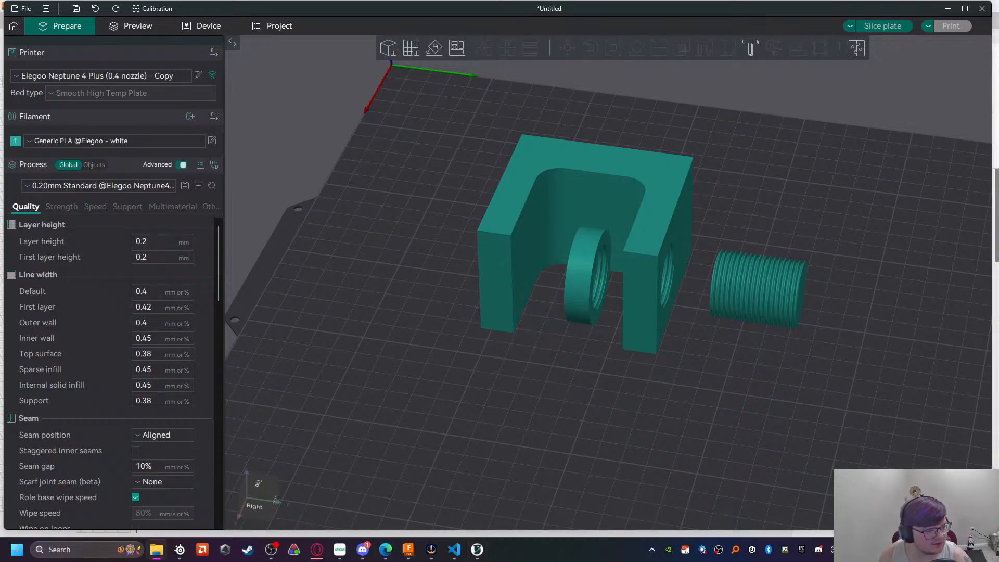
Step: Import the clamp model with the threaded ring and flat jaw from File Explorer and place it apart from the other parts
left_click_drag(0, 346, 325, 337)
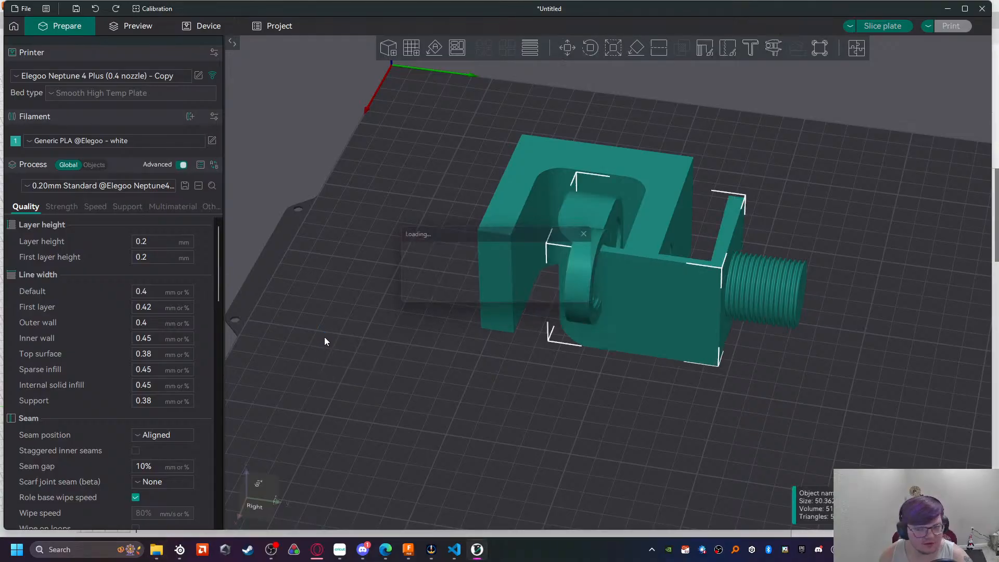
left_click_drag(568, 334, 417, 434)
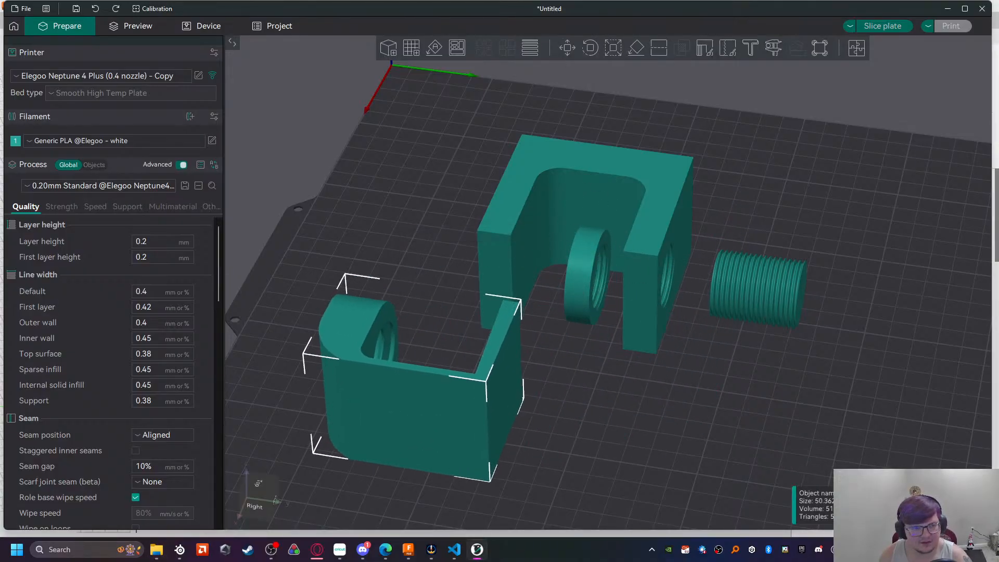
left_click_drag(272, 427, 347, 447)
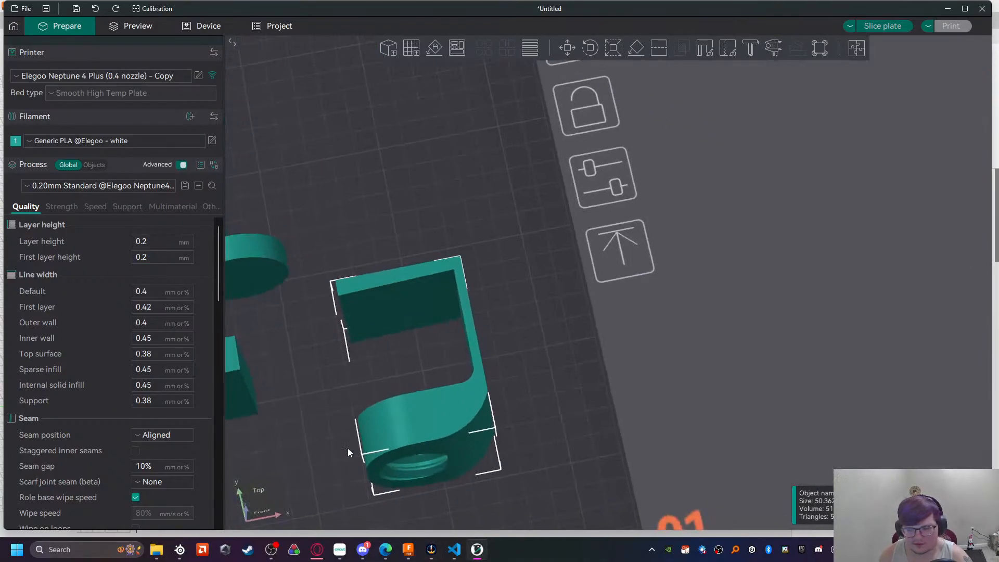
left_click(517, 390)
left_click_drag(523, 394, 432, 269)
left_click(438, 295)
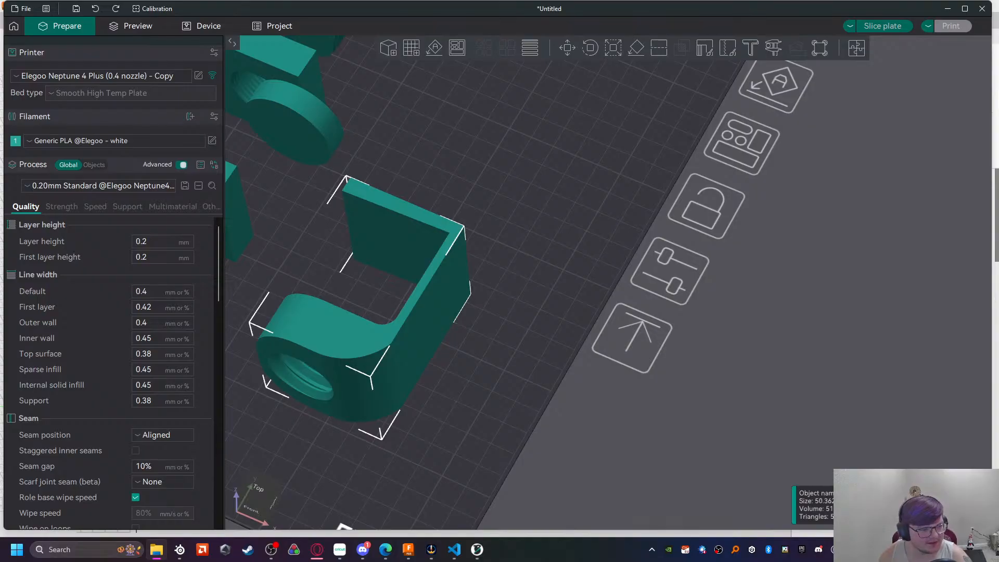
left_click(494, 330)
left_click(437, 308)
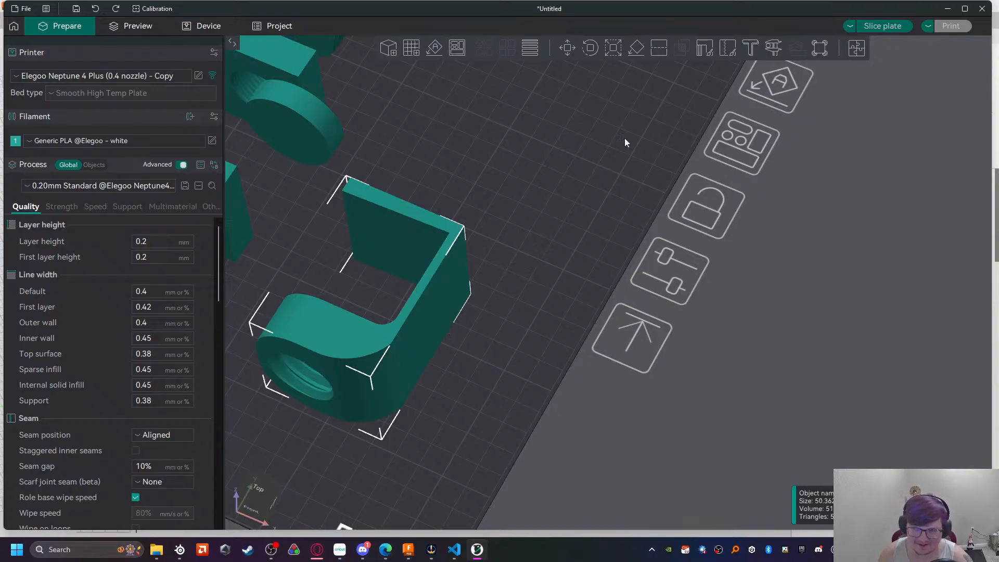
left_click(774, 52)
left_click(390, 240)
middle_click_drag(524, 265, 489, 281)
middle_click_drag(505, 315, 479, 333)
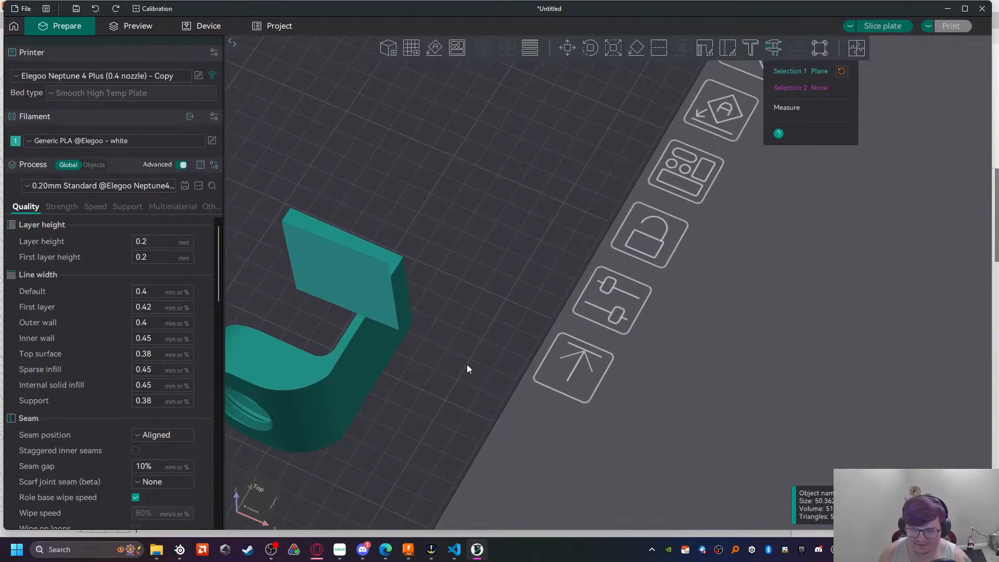
key("Escape")
left_click(348, 276)
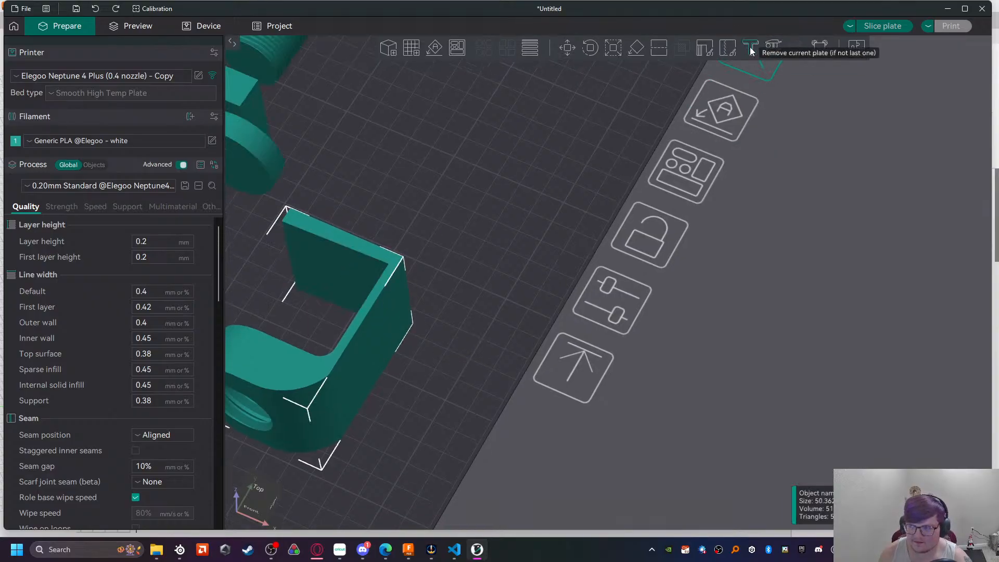
left_click(773, 49)
left_click(360, 273)
middle_click_drag(437, 343, 431, 348)
mouse_move(416, 409)
middle_mouse_down()
mouse_move(492, 407)
mouse_move(551, 391)
middle_mouse_up()
left_click(502, 425)
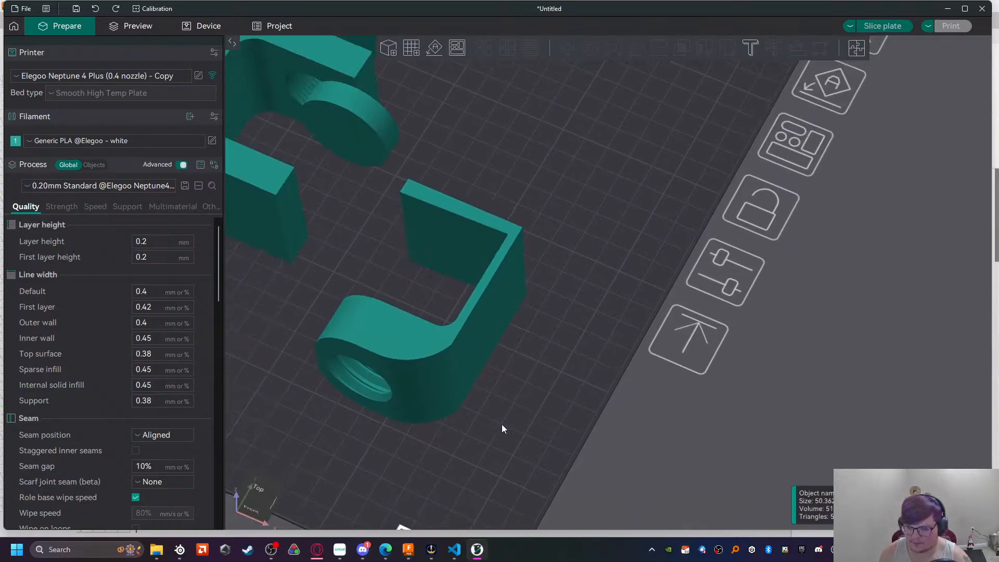
Step: Measure between the outer and inner faces of the newly imported clamp's flat jaw
left_click_drag(525, 423, 742, 75)
left_click(683, 315)
left_click(773, 48)
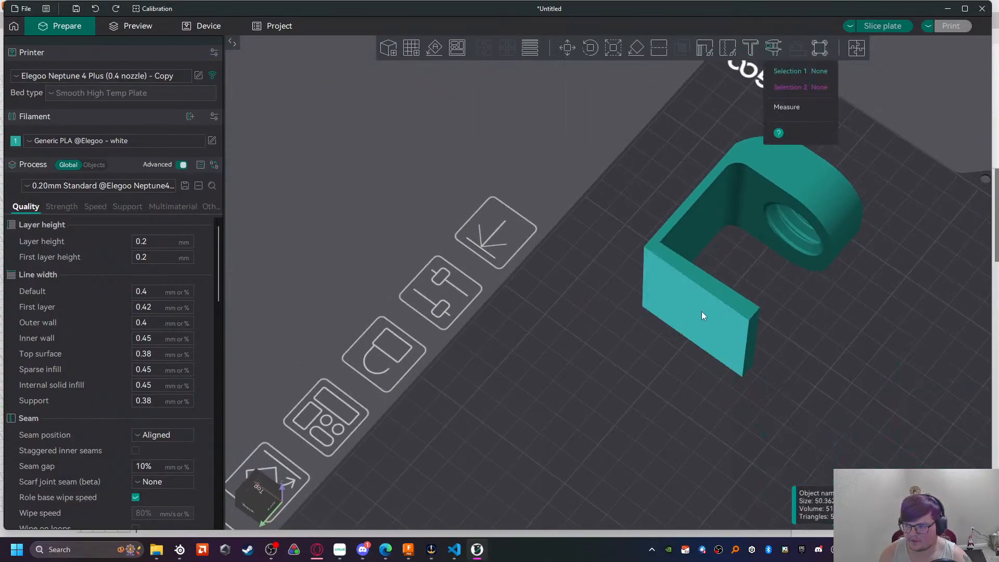
left_click(706, 304)
left_click_drag(662, 417, 492, 289)
left_click(497, 270)
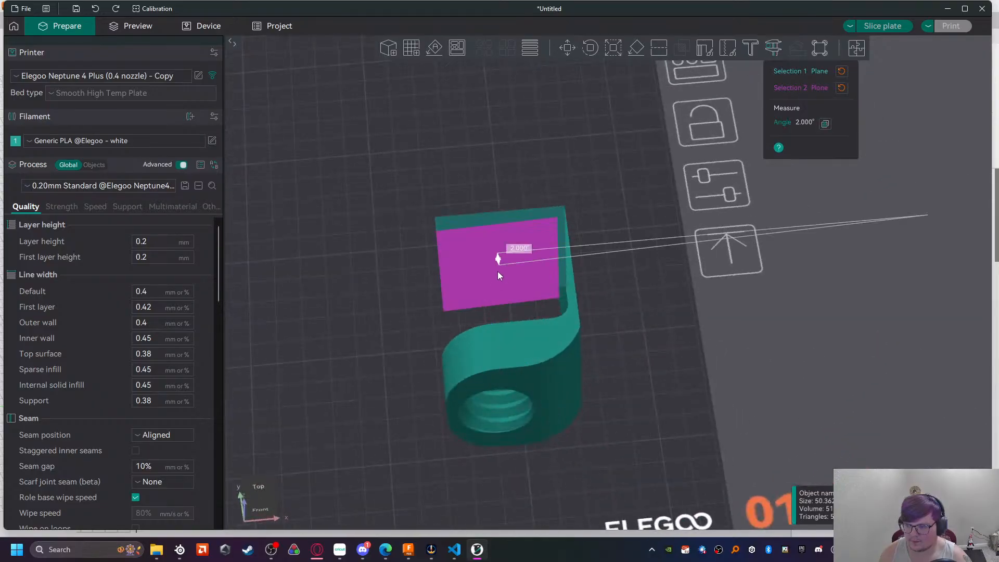
left_click_drag(438, 344, 509, 325)
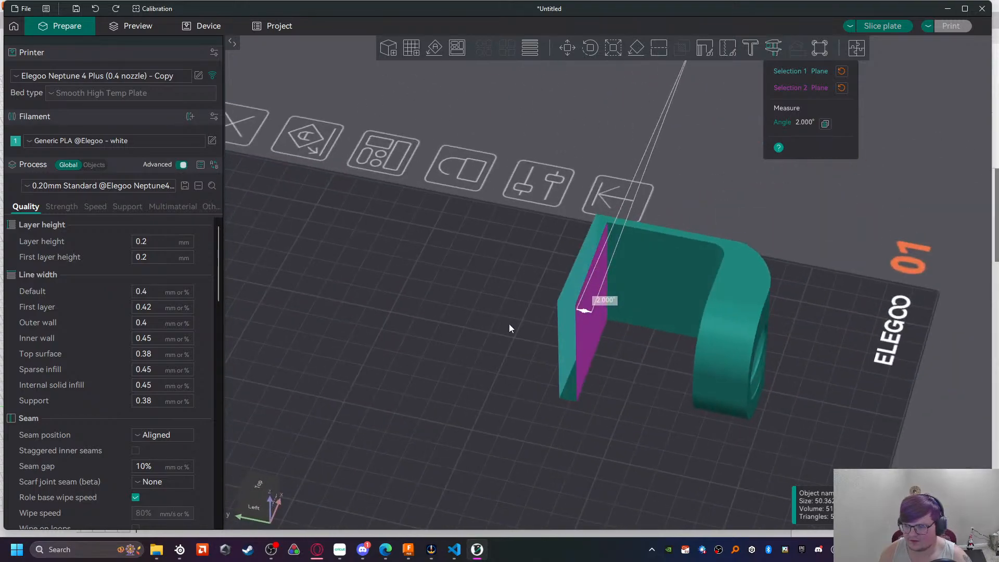
Step: Clear the face selections and measure the flat jaw's free-end thickness between its two upper corner vertices
left_click(841, 87)
left_click(841, 71)
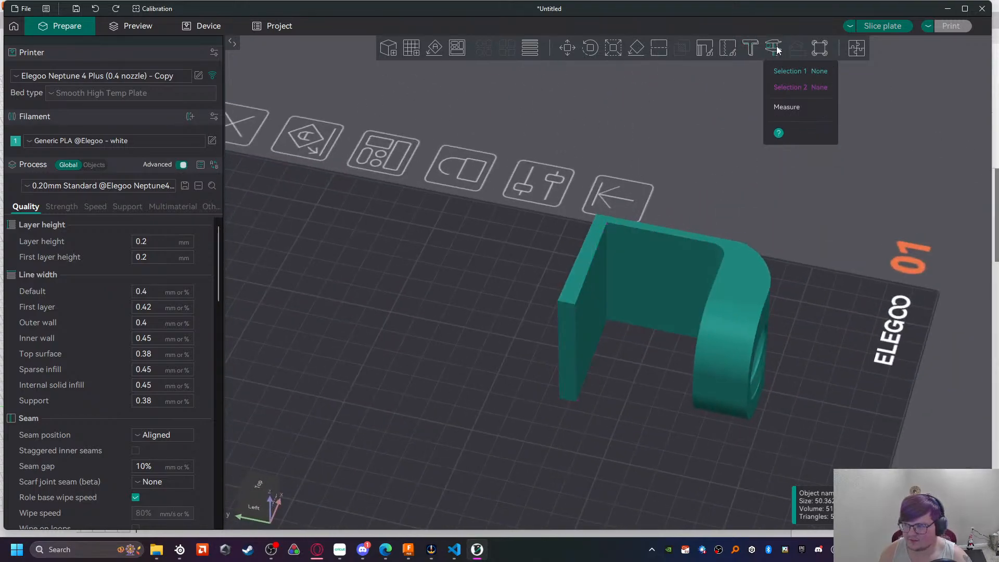
left_click(773, 47)
left_click(774, 48)
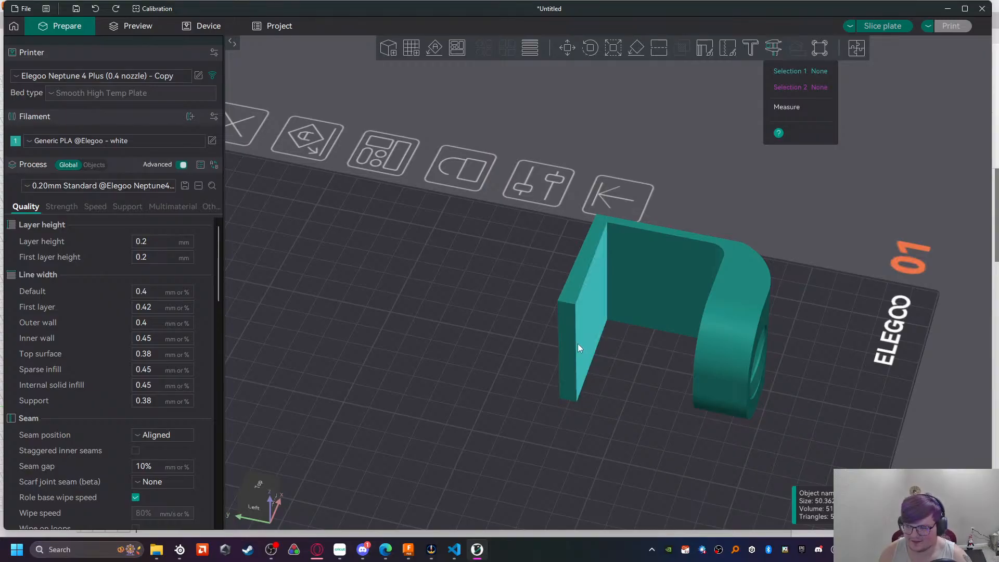
left_click(575, 304)
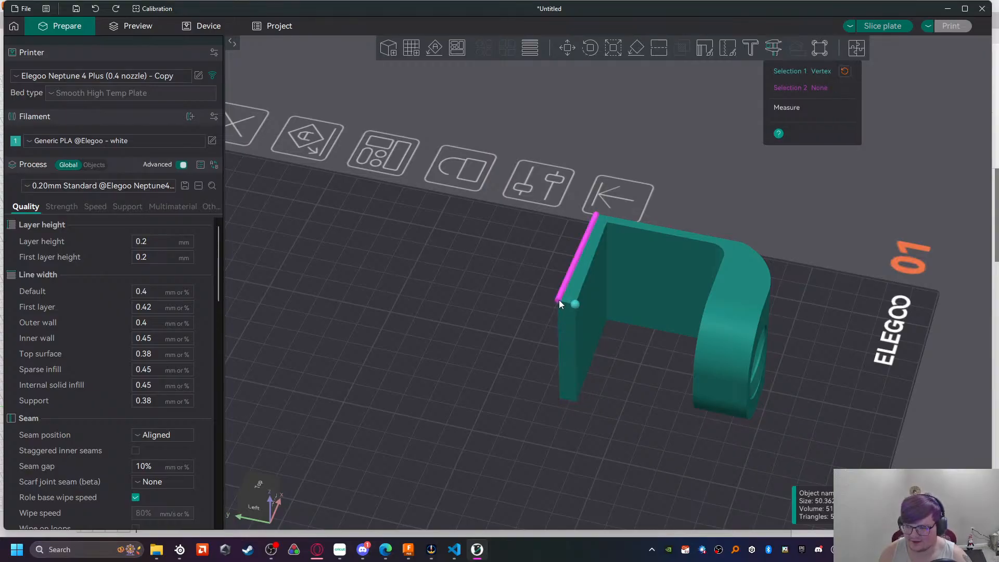
left_click(558, 300)
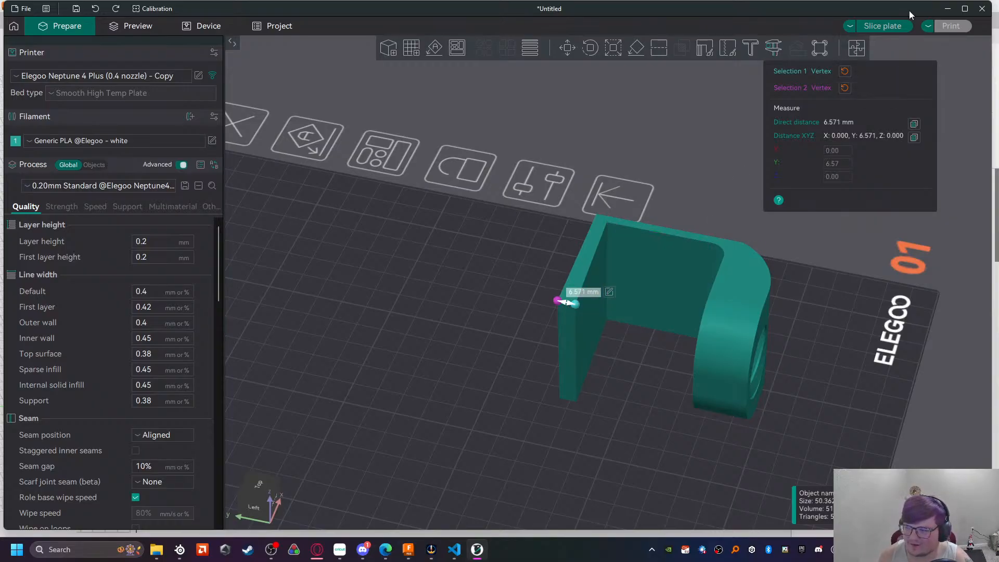
Step: Switch to Fusion and discard the pending 18 mm cut extrusion on the clamp block
left_click(947, 8)
scroll(377, 453, "down", 5)
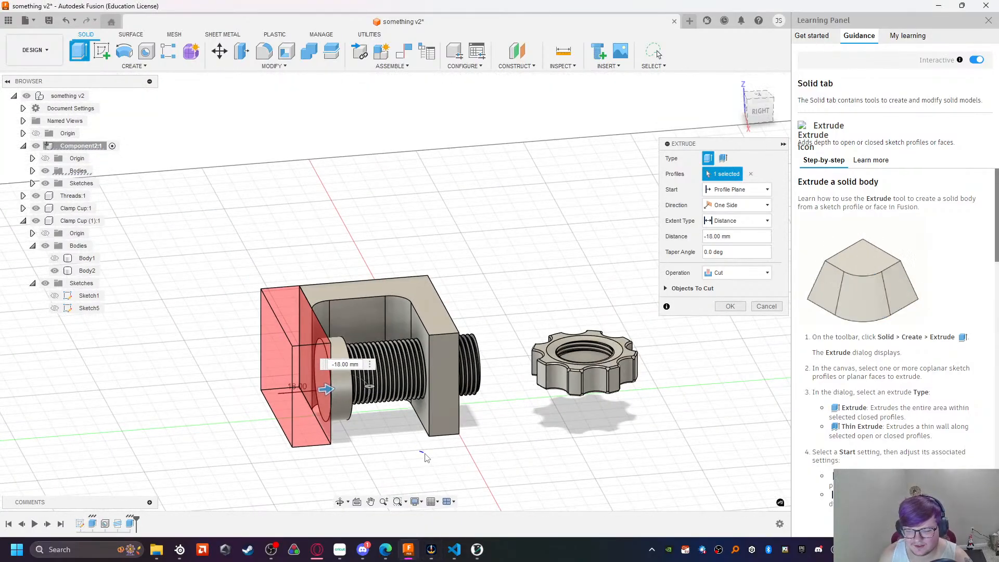
middle_click_drag(429, 458, 446, 475, "shift")
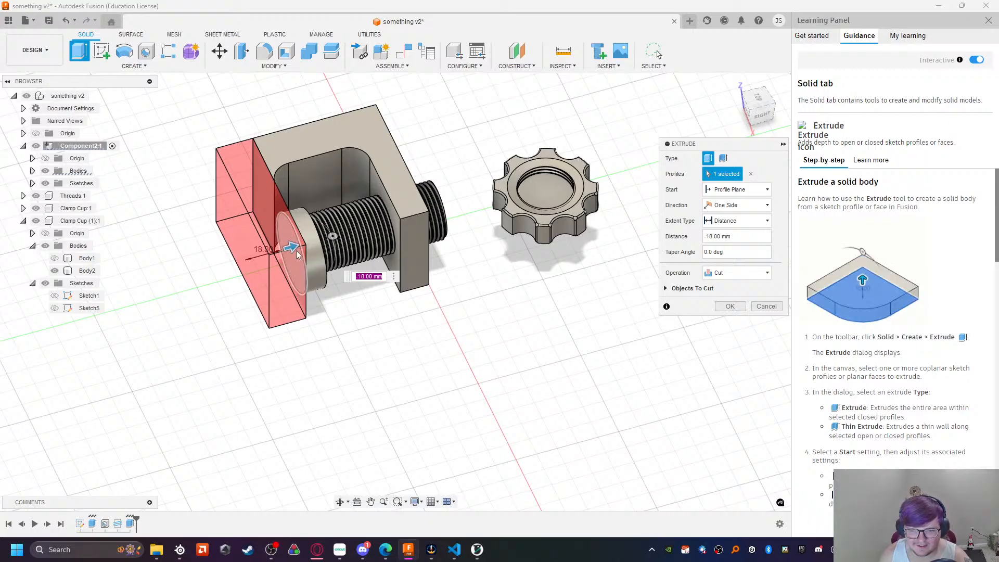
key("Return")
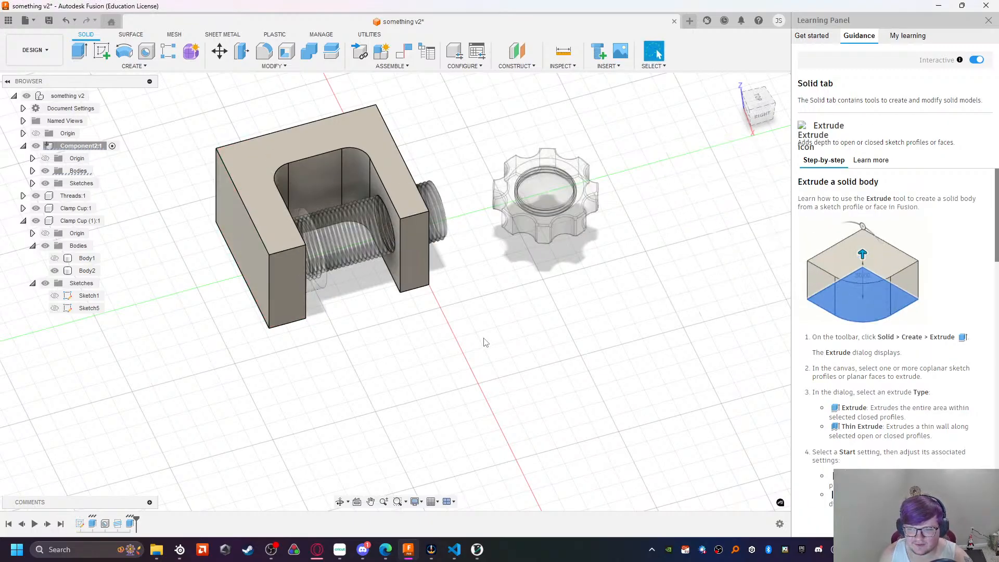
middle_click_drag(463, 345, 427, 318, "shift")
middle_click_drag(379, 365, 419, 349, "shift")
middle_click_drag(419, 348, 317, 130)
left_click(440, 340)
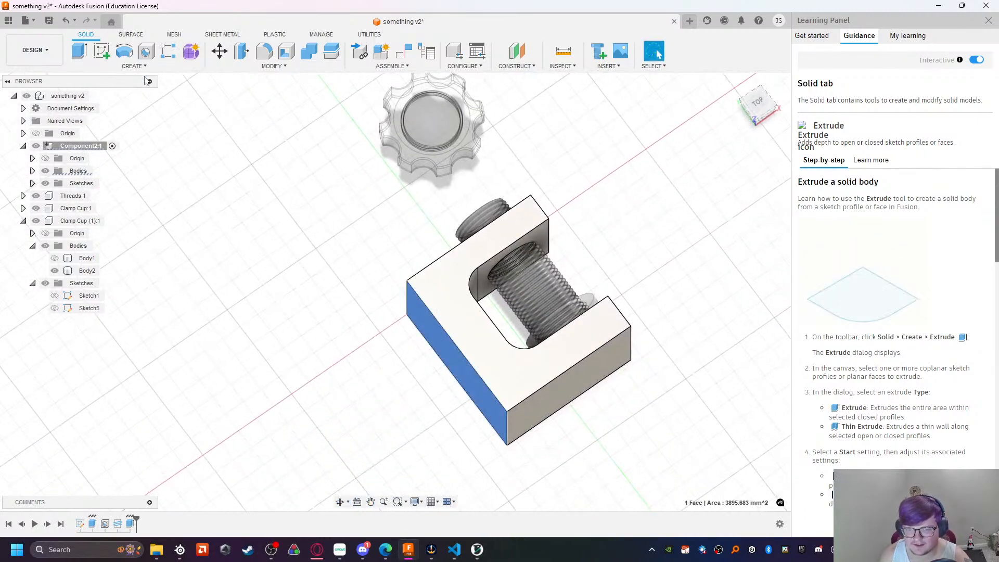
left_click(219, 52)
left_click_drag(416, 357, 458, 339)
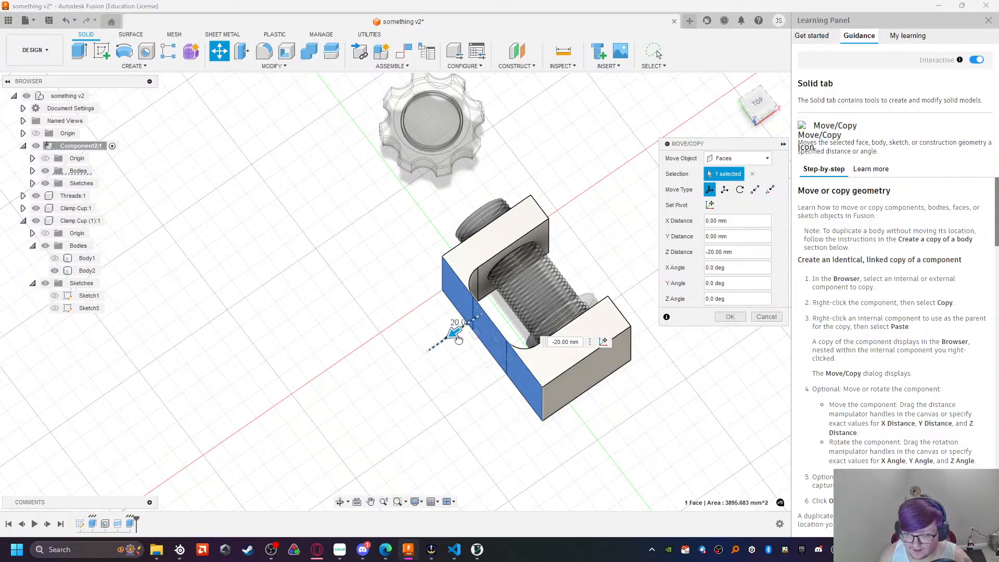
key("Return")
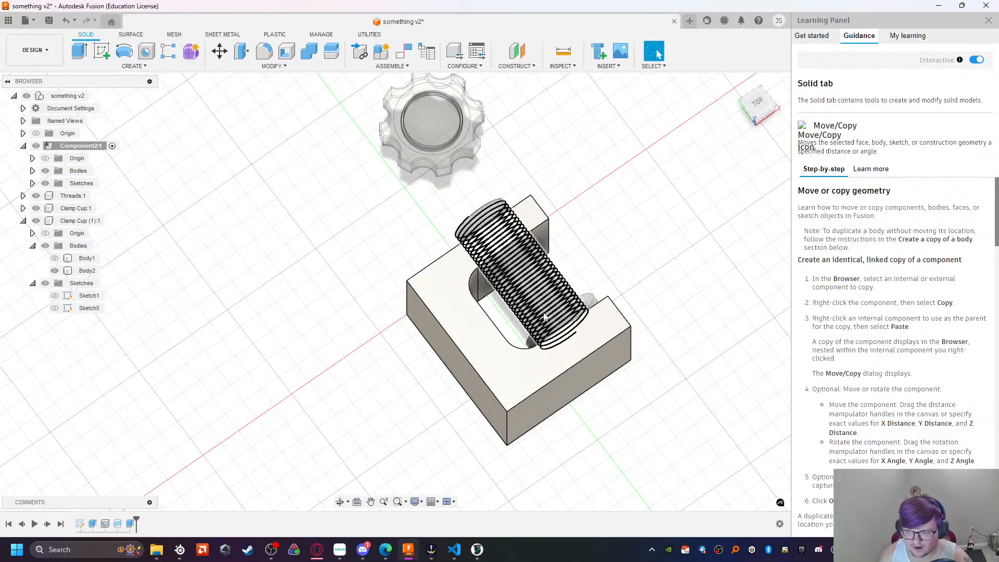
Step: Try to move the clamp block's outer back face 10 mm inward, toward the slot
left_click(457, 365)
left_click(219, 50)
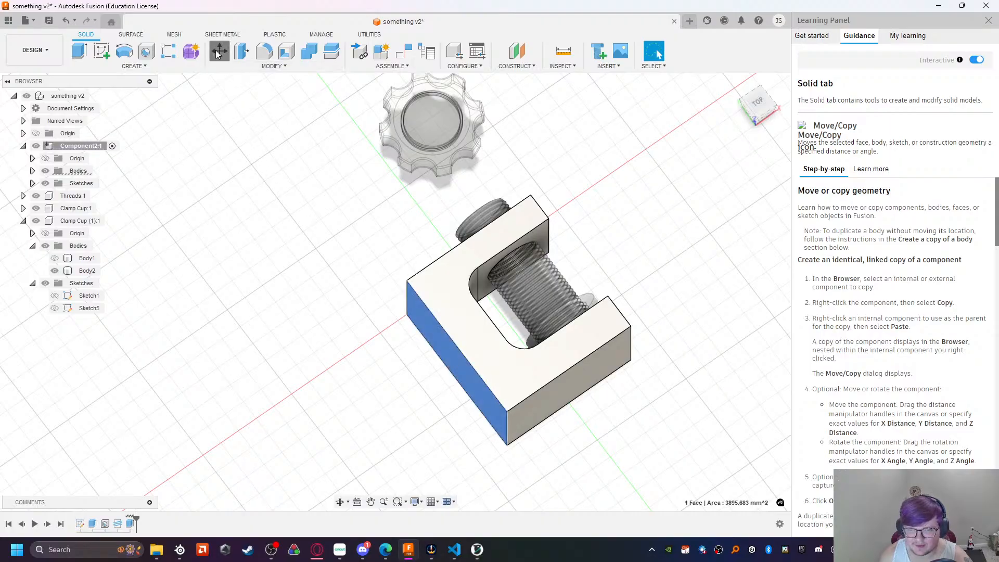
left_click_drag(428, 375, 443, 374)
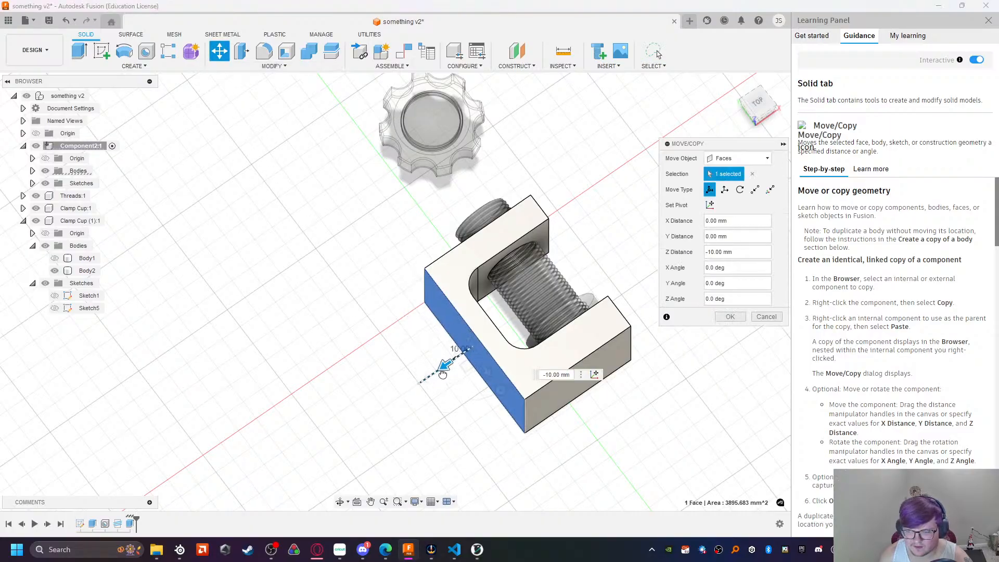
left_click(557, 375)
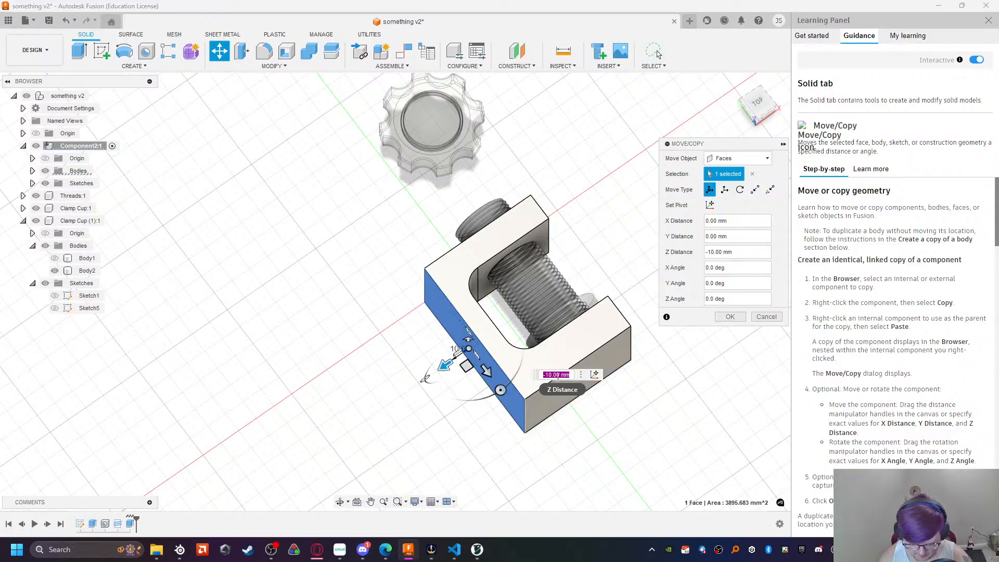
type("5")
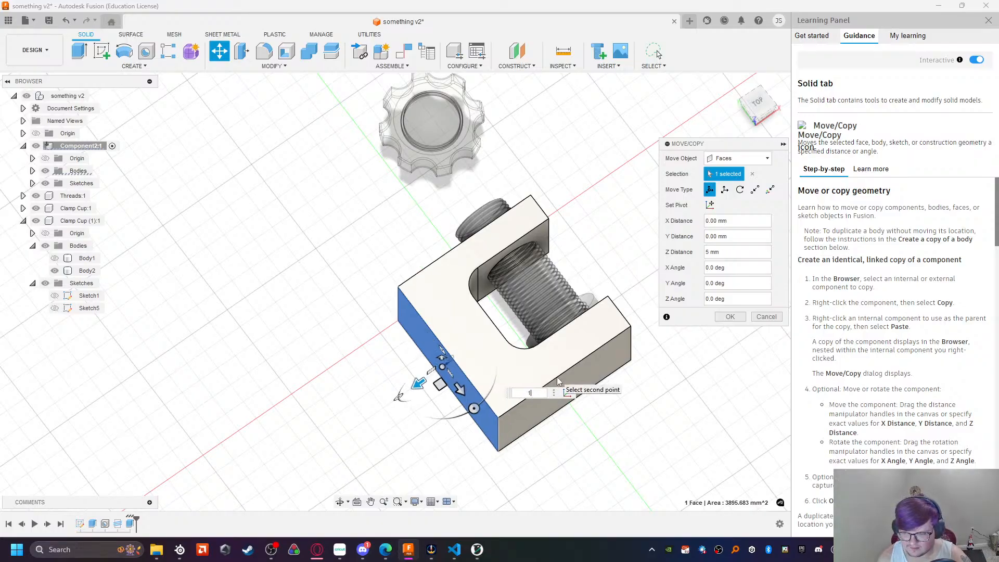
key("BackSpace")
type("10")
type("-5")
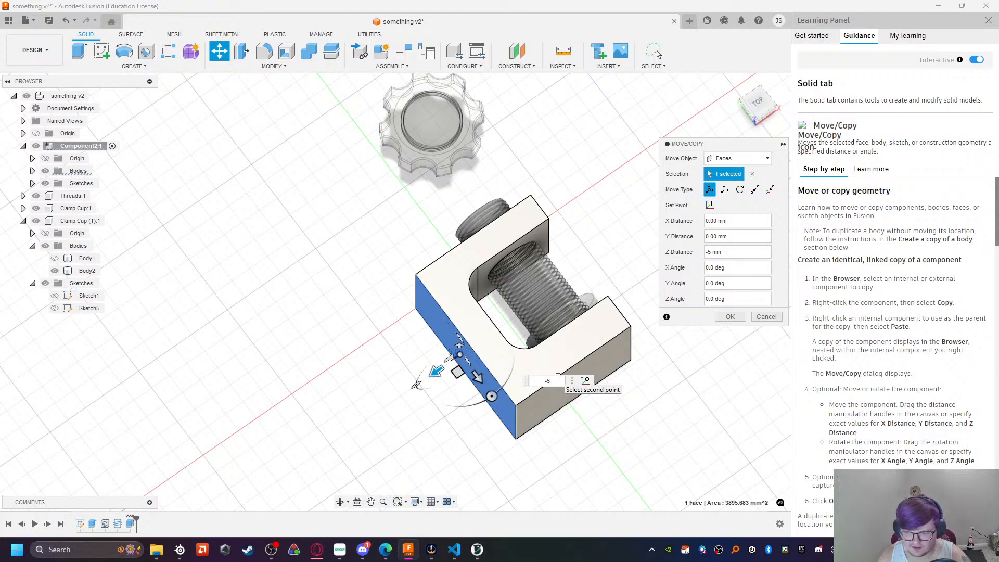
type("10")
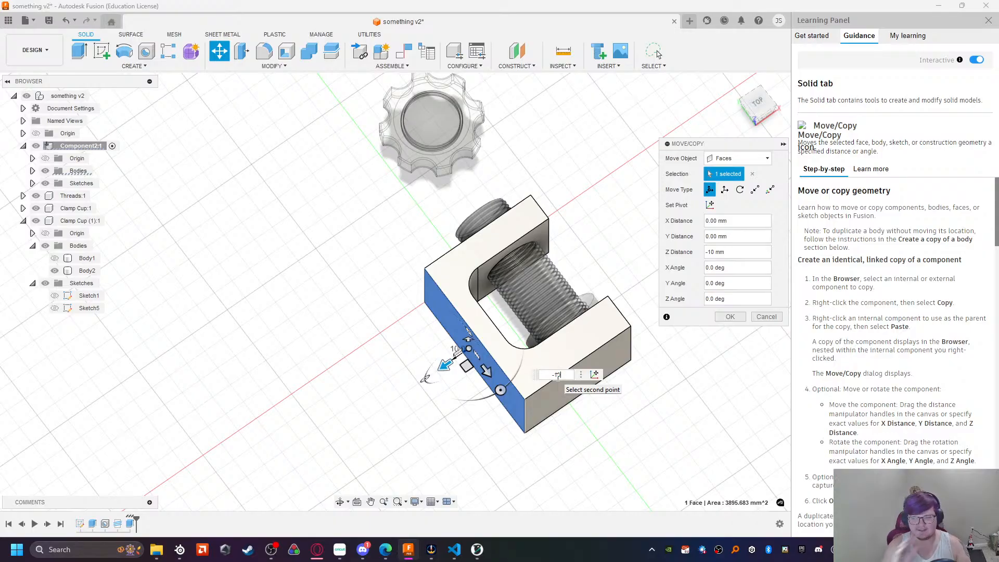
middle_click_drag(561, 458, 460, 380)
left_click(771, 320)
Step: Examine the clamp block's slot and its rounded inner corner from several sides
scroll(461, 380, "down", 3)
left_click(389, 245)
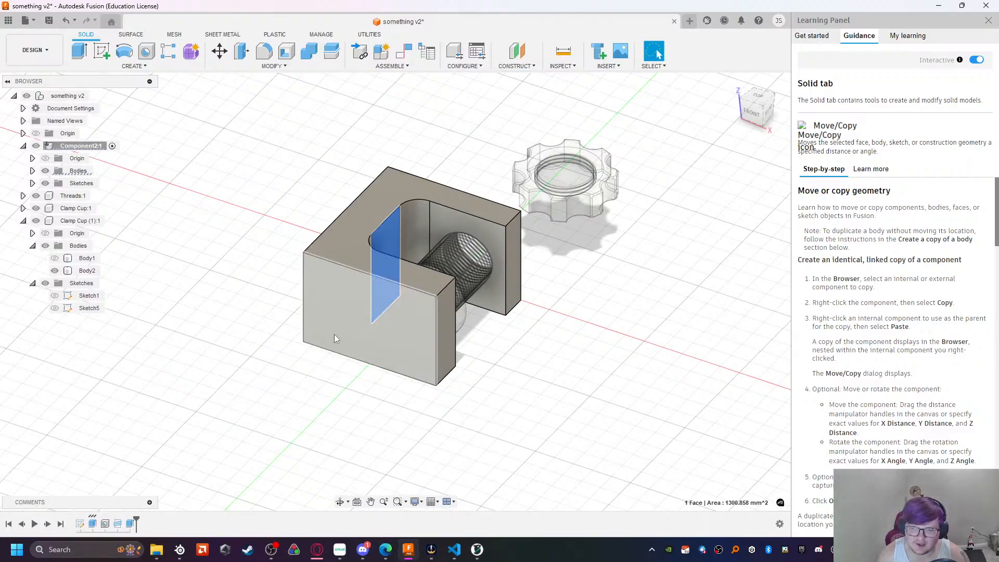
left_click(257, 279)
middle_click_drag(258, 281, 303, 357)
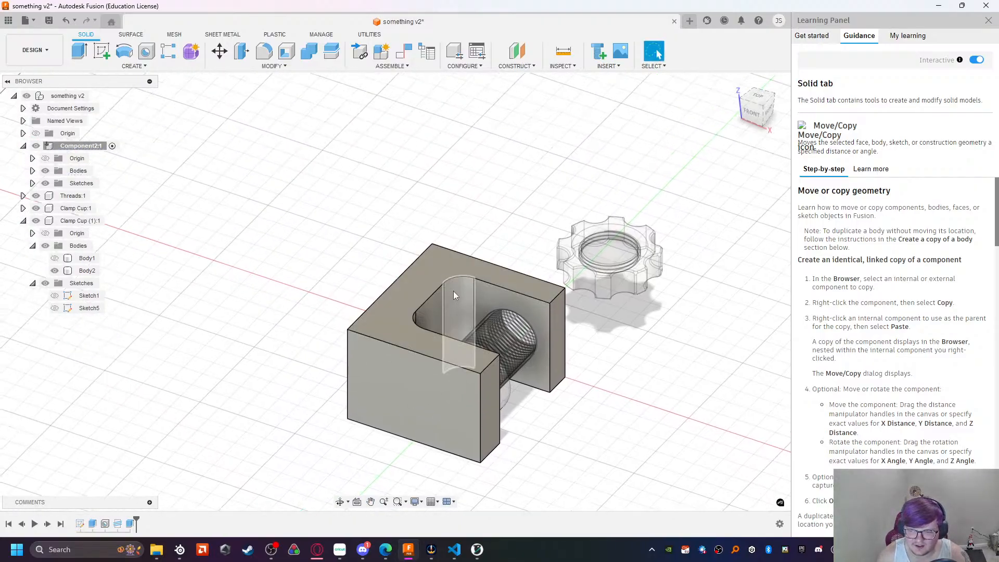
left_click(455, 292)
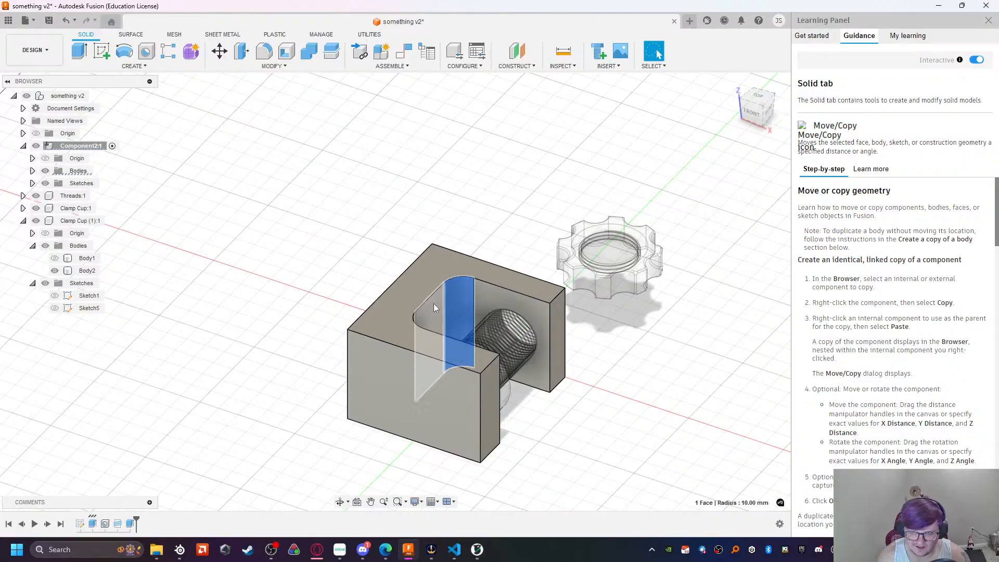
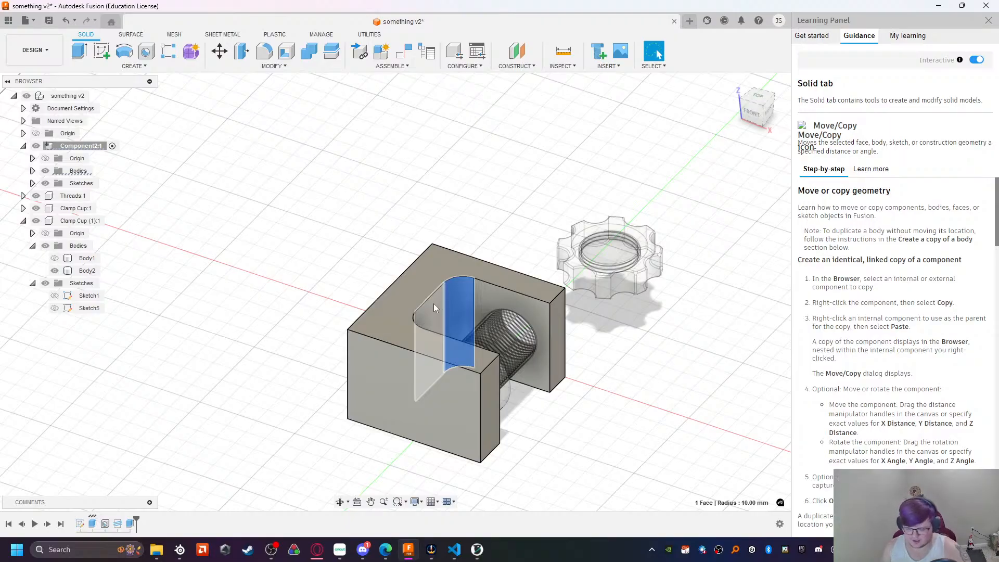
left_click_drag(281, 305, 322, 330)
mouse_move(308, 352)
middle_mouse_down()
mouse_move(341, 367)
mouse_move(366, 401)
mouse_move(351, 255)
middle_mouse_up()
middle_click_drag(337, 385, 371, 397, "shift")
middle_click_drag(371, 397, 184, 340)
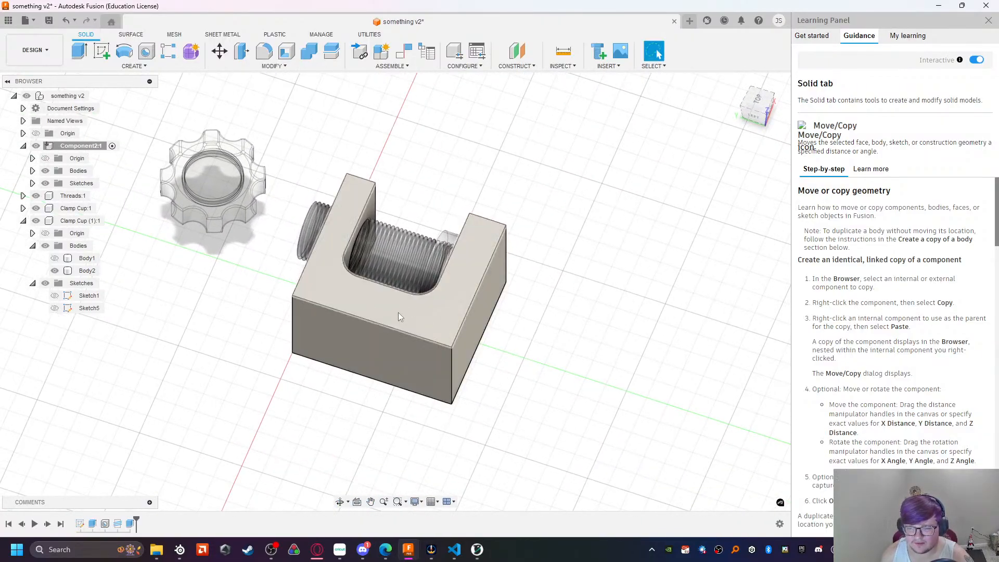
Step: Move the clamp block's outer back face 10 mm inward, toward the slot
left_click(377, 371)
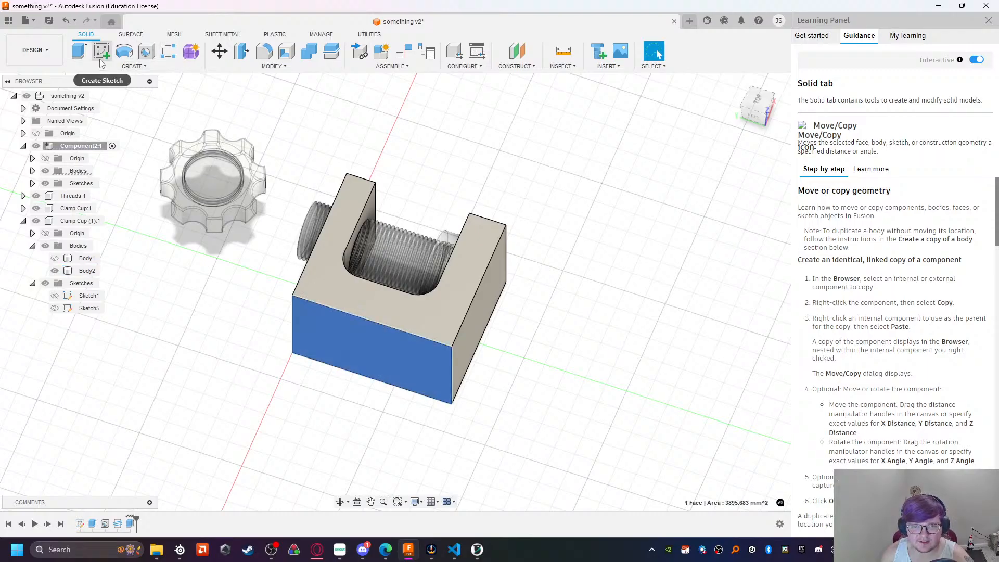
left_click(220, 55)
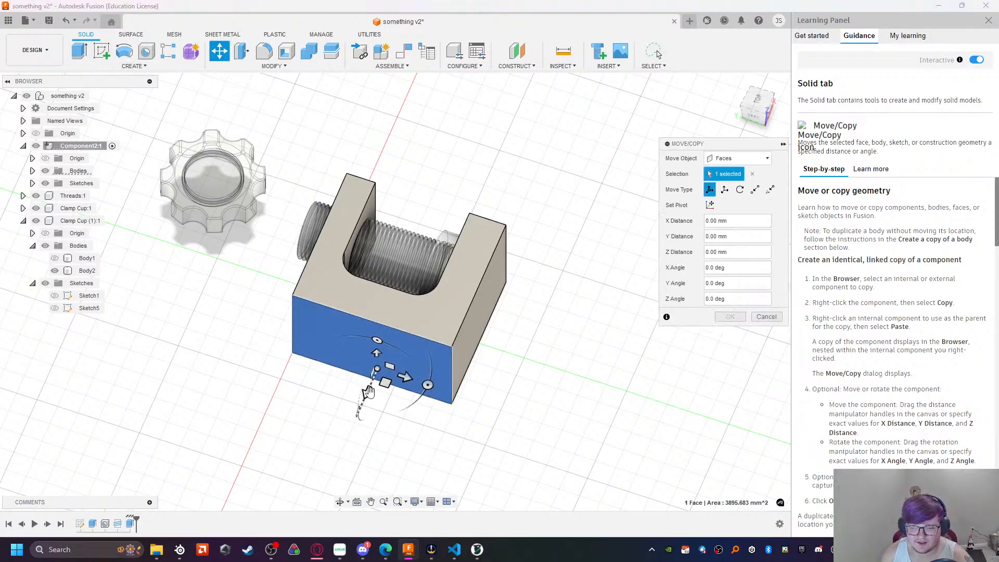
left_click_drag(367, 390, 368, 379)
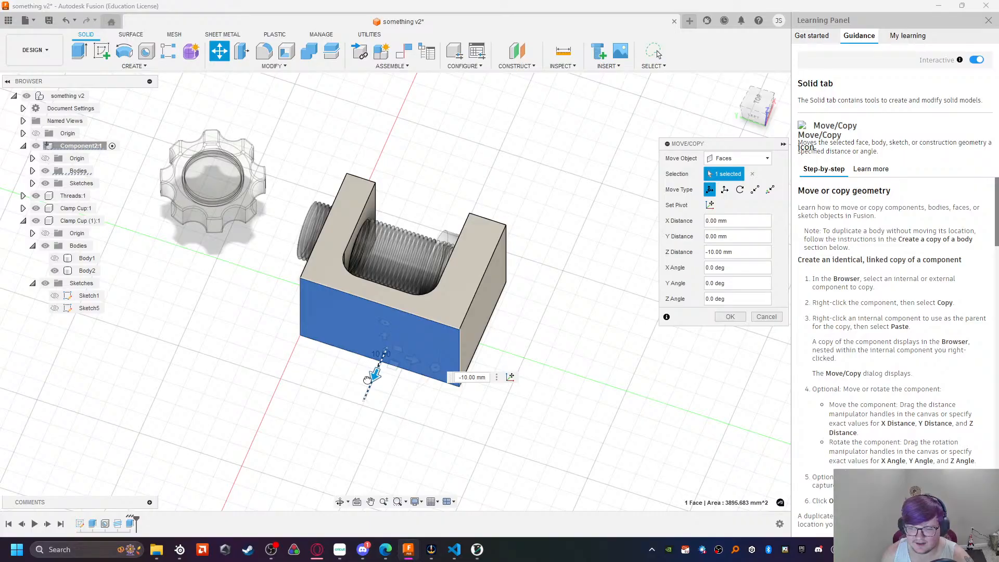
left_click(729, 316)
middle_click_drag(546, 419, 203, 327, "shift")
middle_click_drag(208, 290, 355, 354)
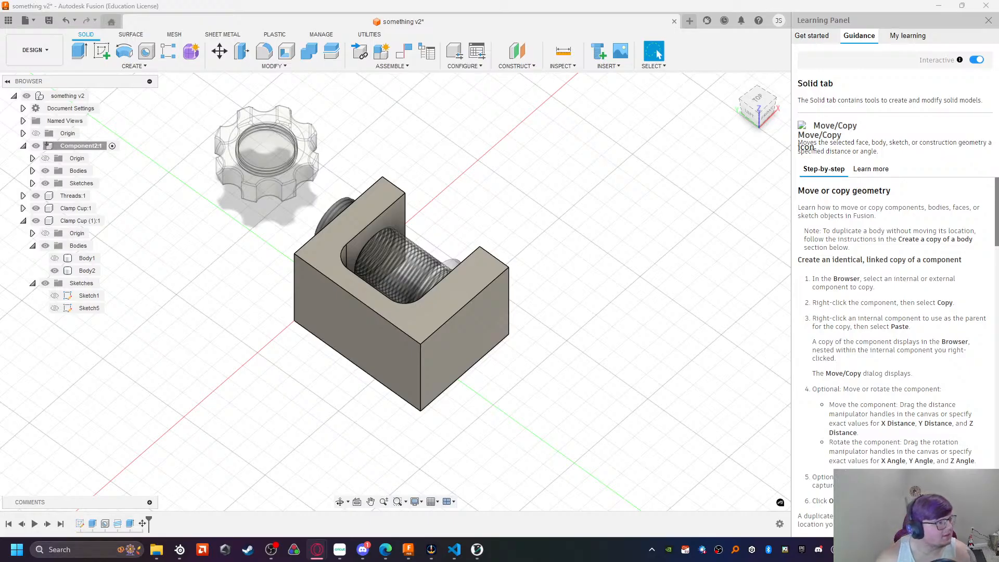
Step: In ChatGPT, ask "in a microphone stand, where the "screw" is what holds the stand to the table. What part of the stand gets the most pressure"
left_click_drag(1, 79, 182, 140)
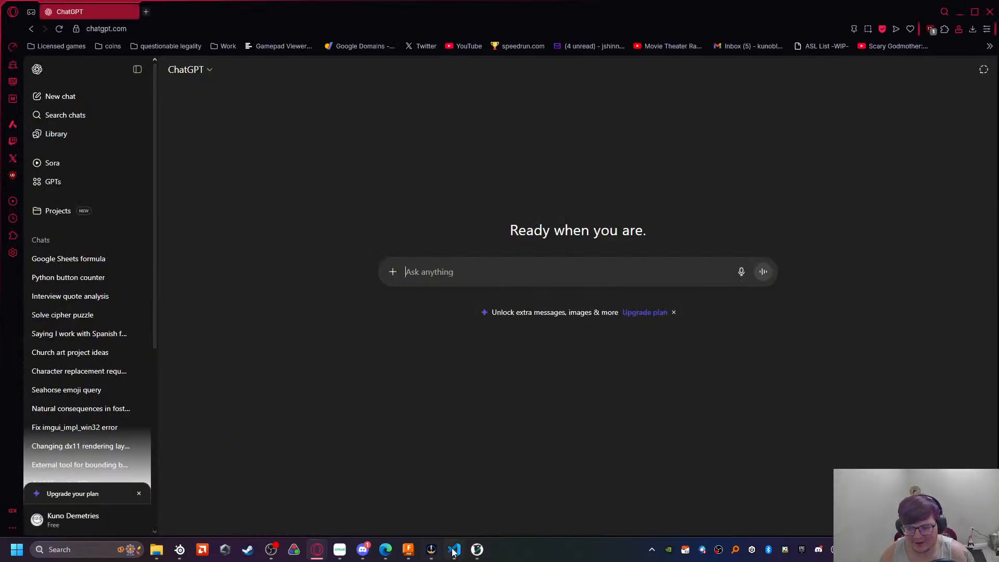
left_click(280, 550)
left_click(489, 279)
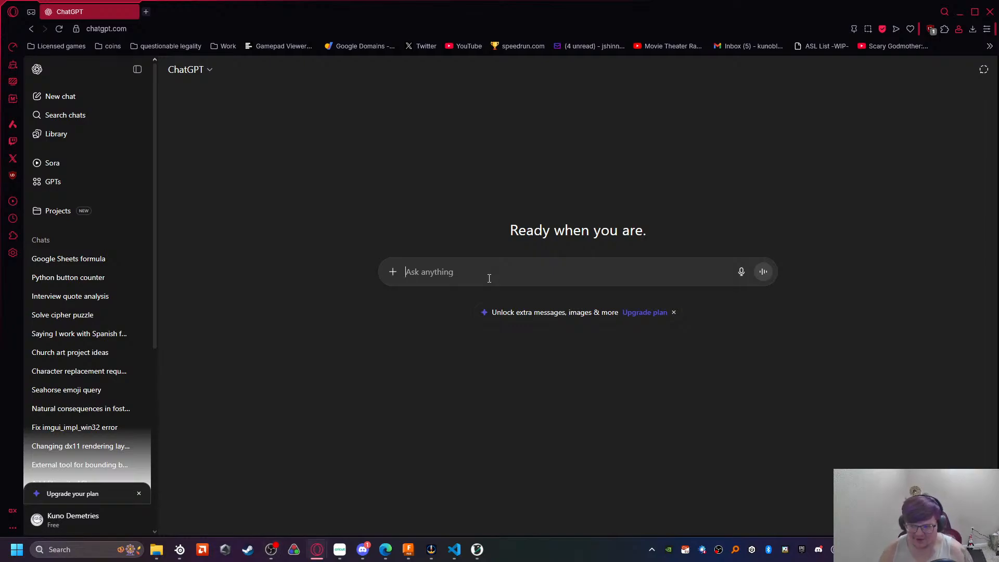
type("in a mico")
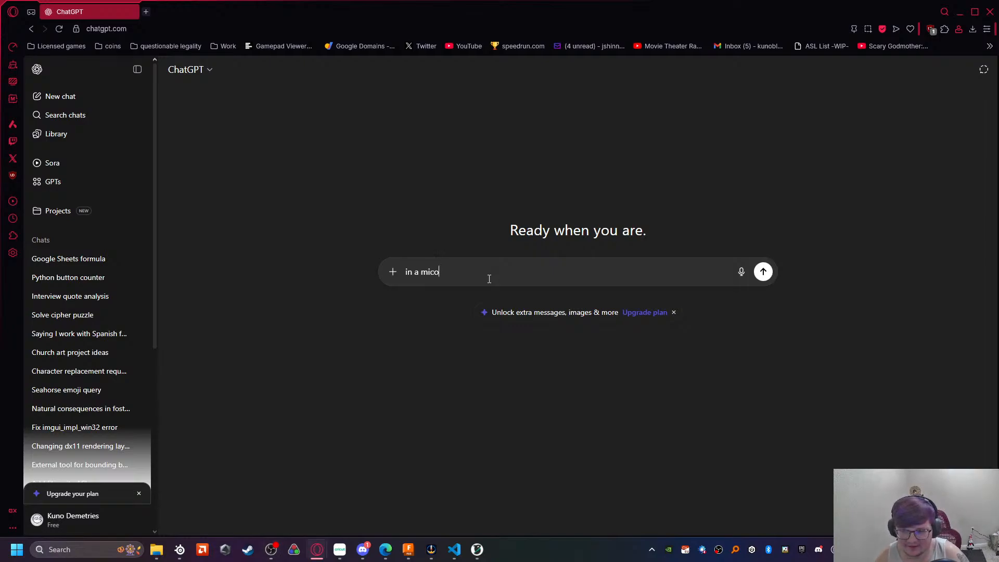
key("BackSpace")
type("rophone ")
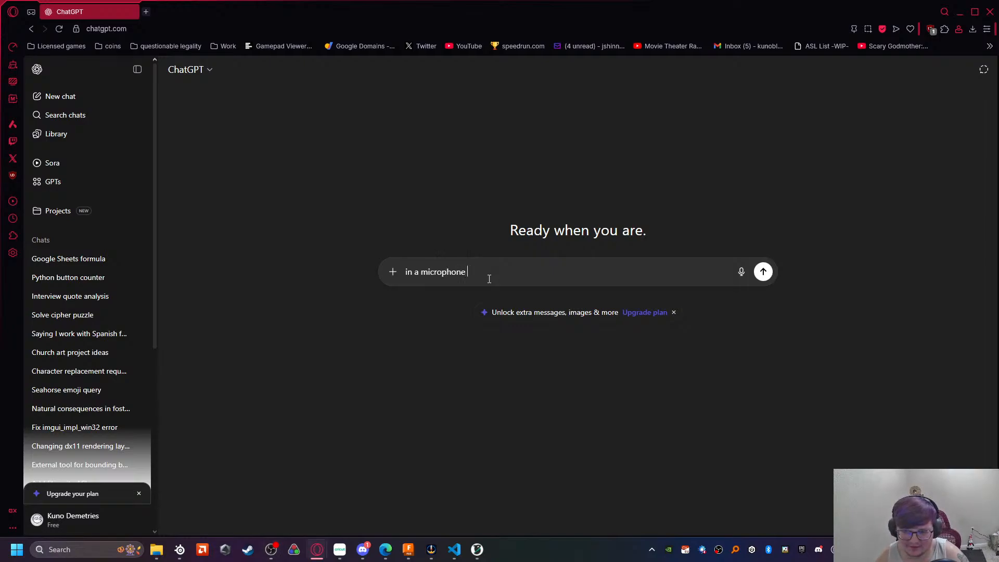
type("stand, where the \"scr")
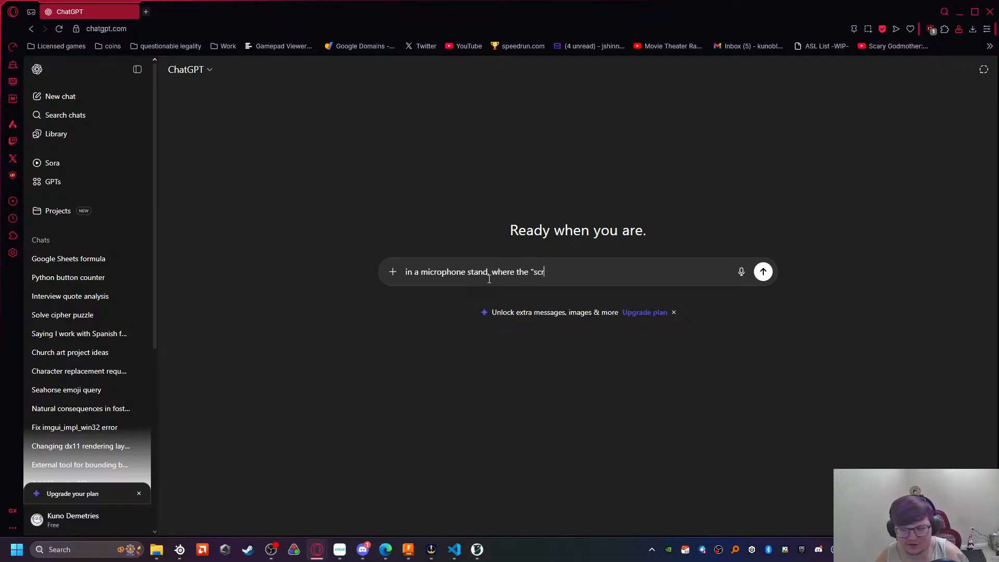
type("ew\" is what the")
key("BackSpace")
key("BackSpace")
key("BackSpace")
type("holds ")
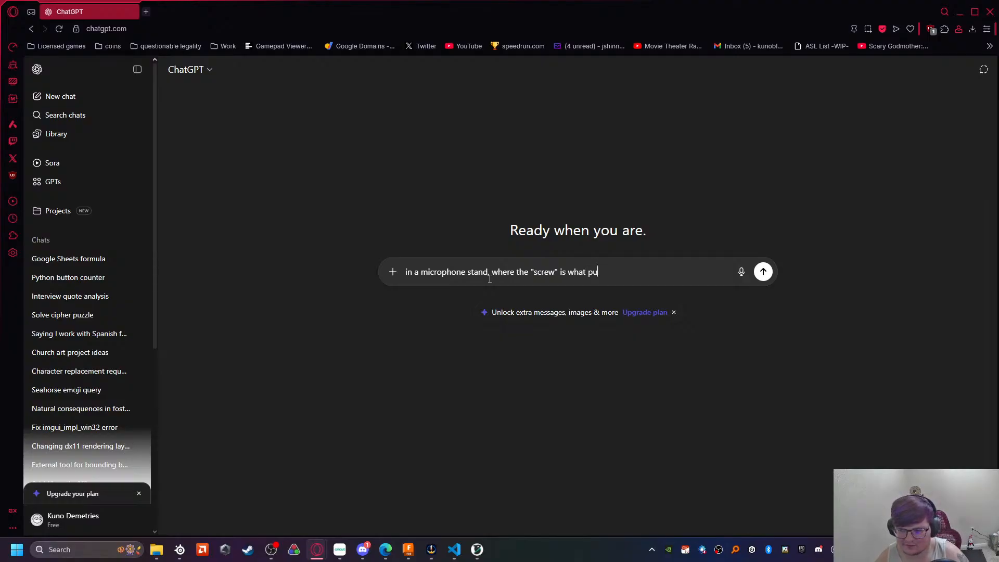
type("the stand to the table. ")
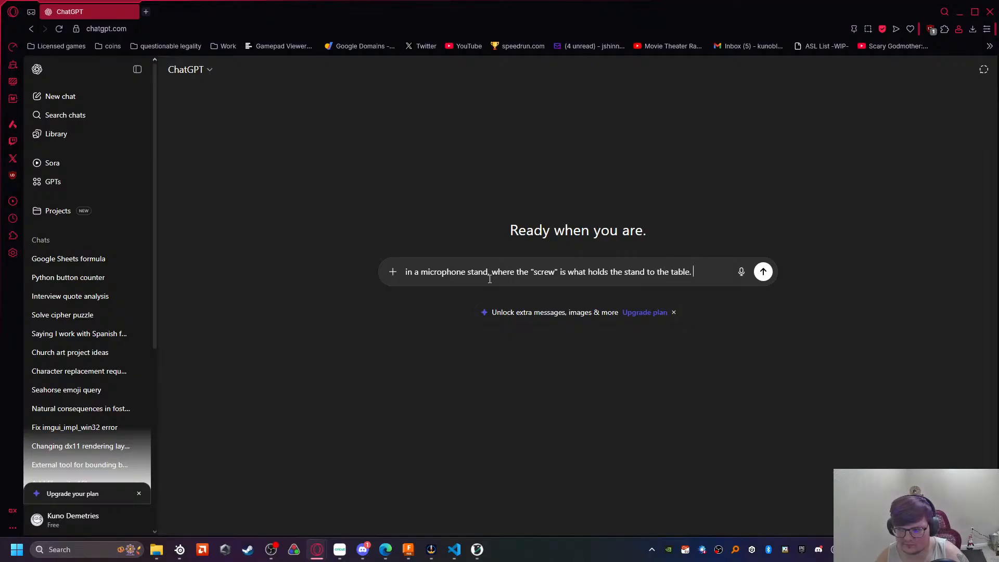
type("What part of the")
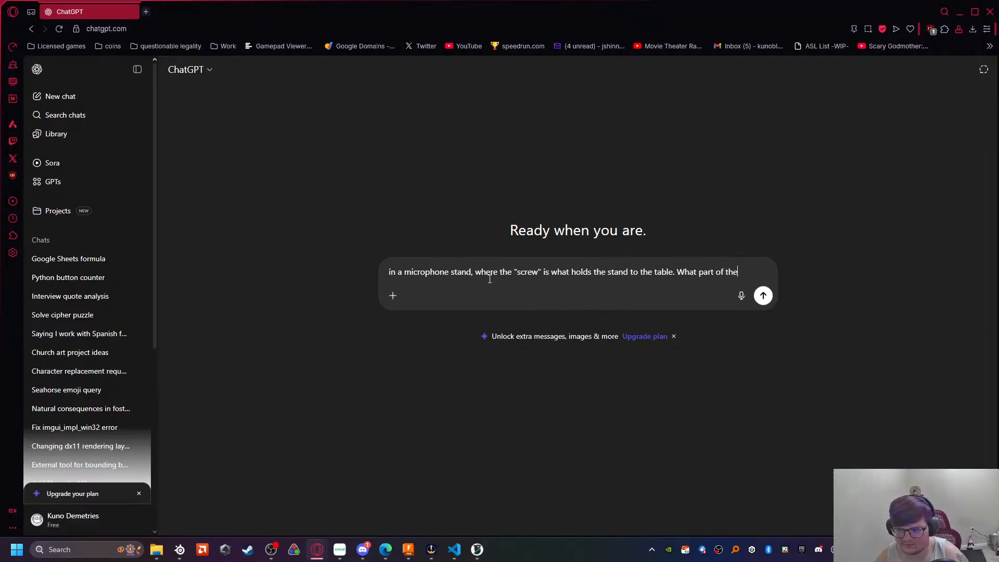
type(" stand gets t")
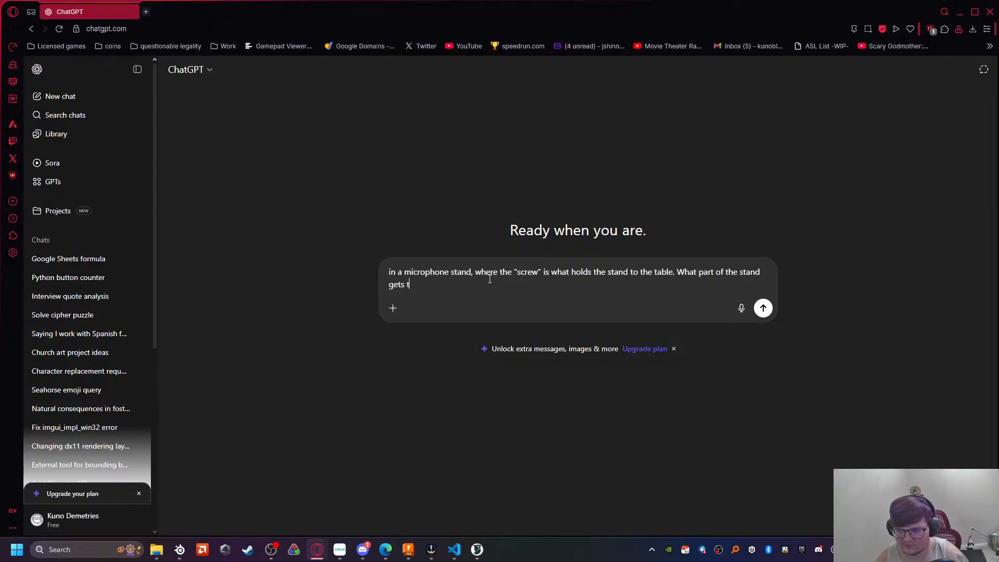
type("he most pressure")
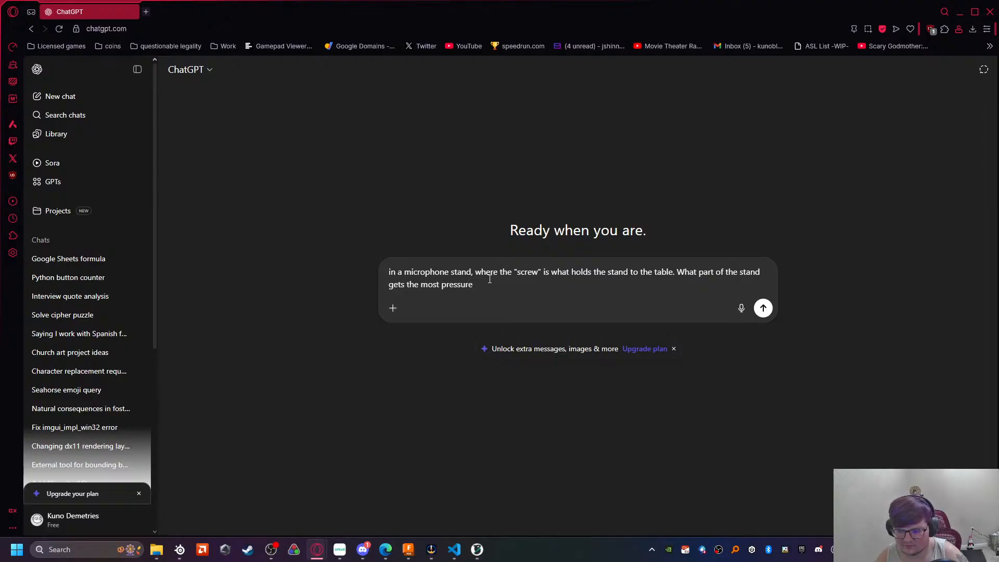
key("Return")
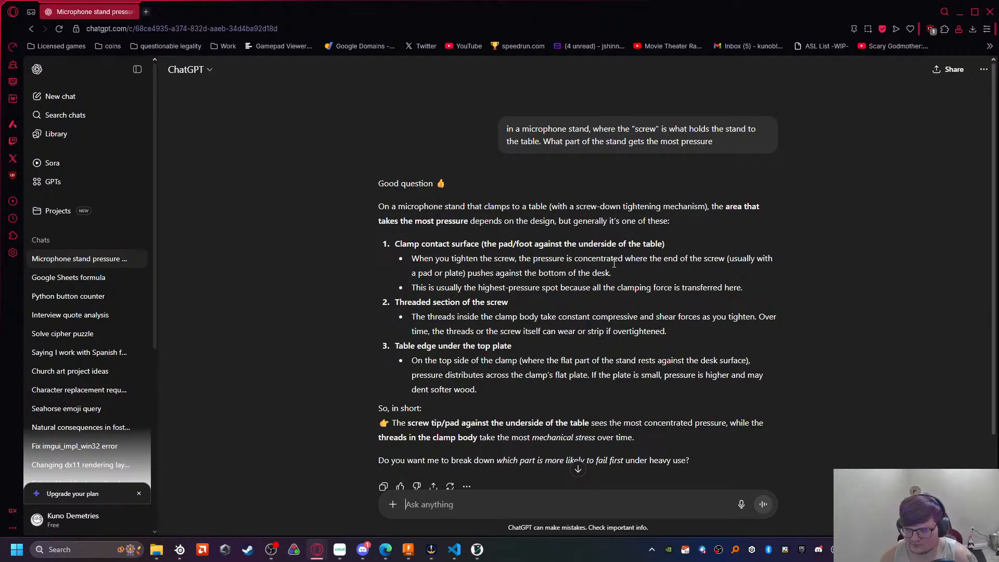
Step: Read the answer, send the follow-up "make an image indicating where you mean", and dismiss the plan upgrade banner
scroll(451, 290, "down", 1)
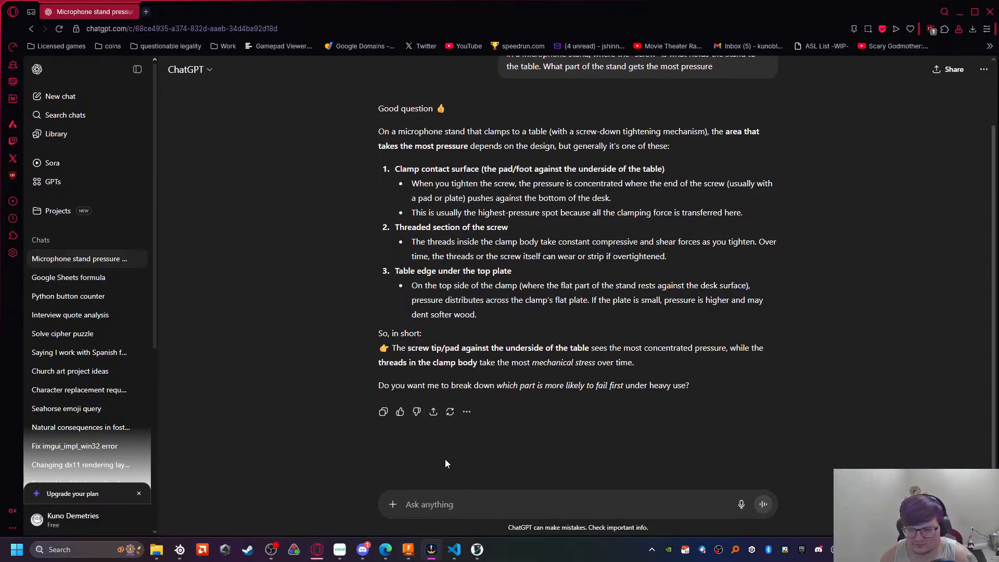
left_click(464, 516)
type("mak")
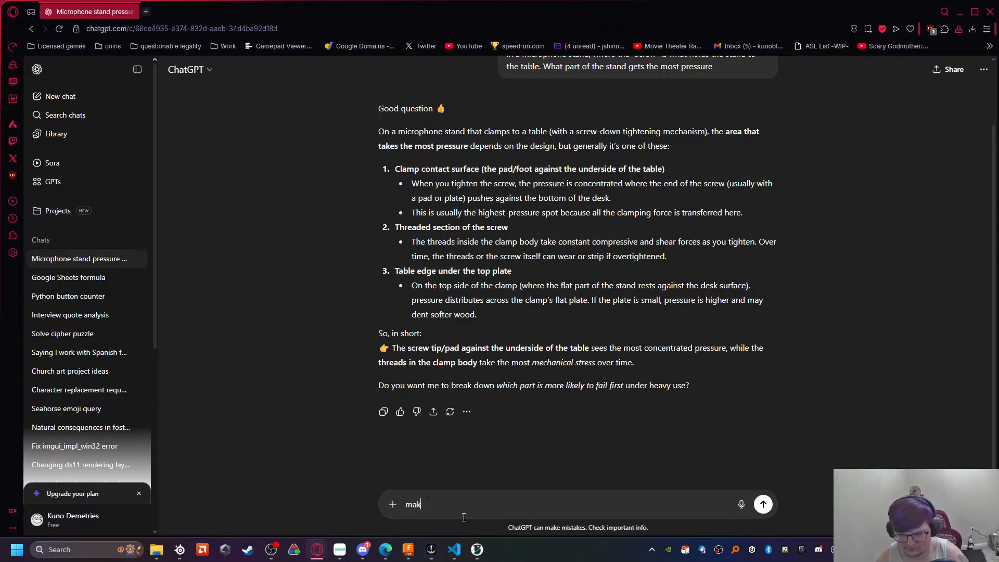
type("e an image indiciating wher")
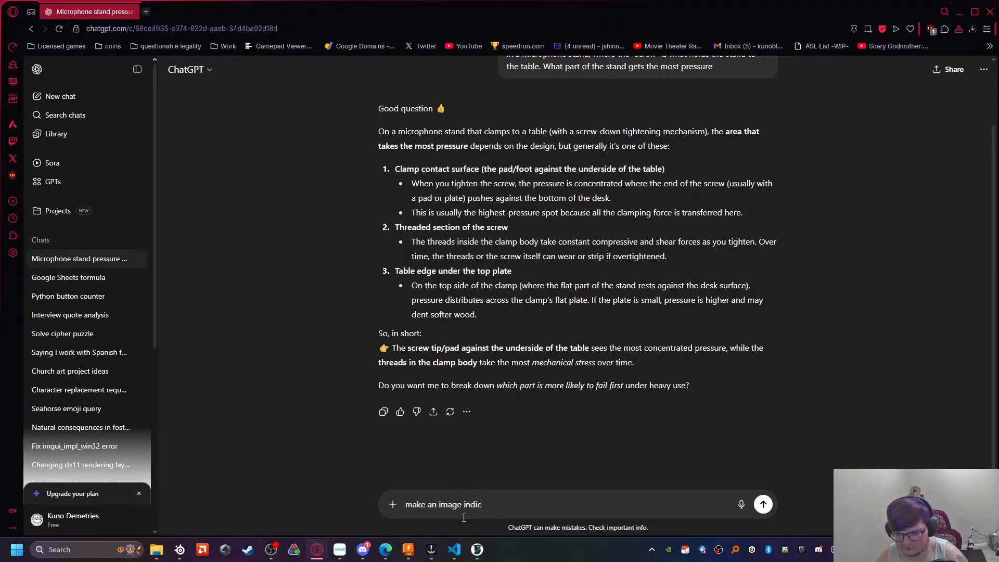
key("BackSpace")
key("BackSpace")
key("BackSpace")
key("BackSpace")
key("BackSpace")
key("BackSpace")
key("BackSpace")
key("BackSpace")
key("BackSpace")
key("BackSpace")
key("BackSpace")
type("ating where you mean")
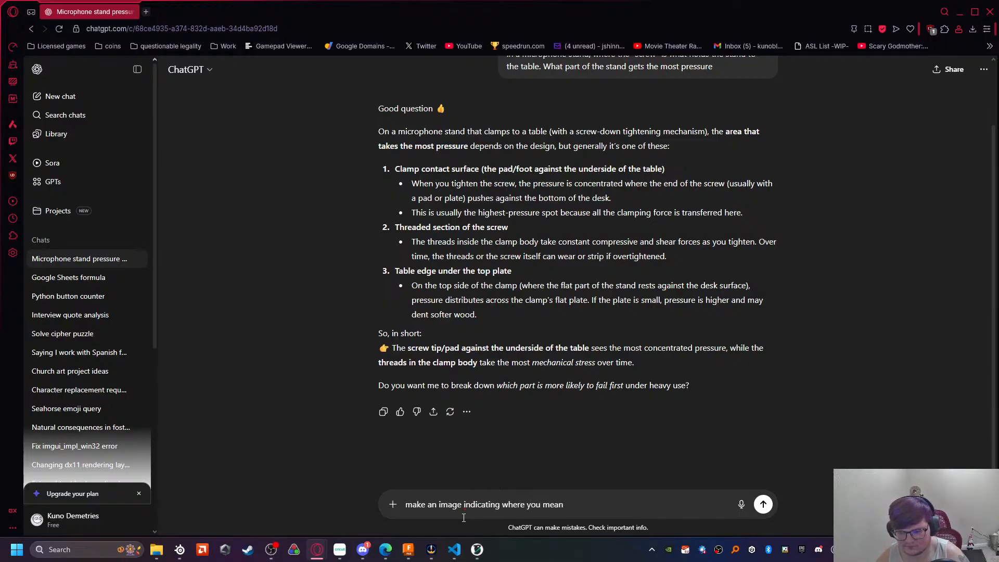
key("Return")
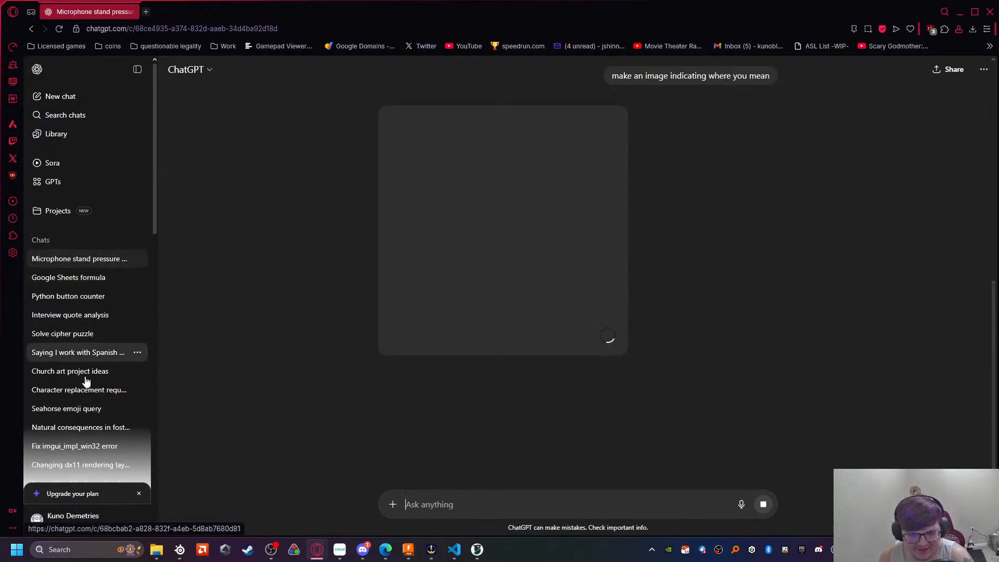
left_click(139, 493)
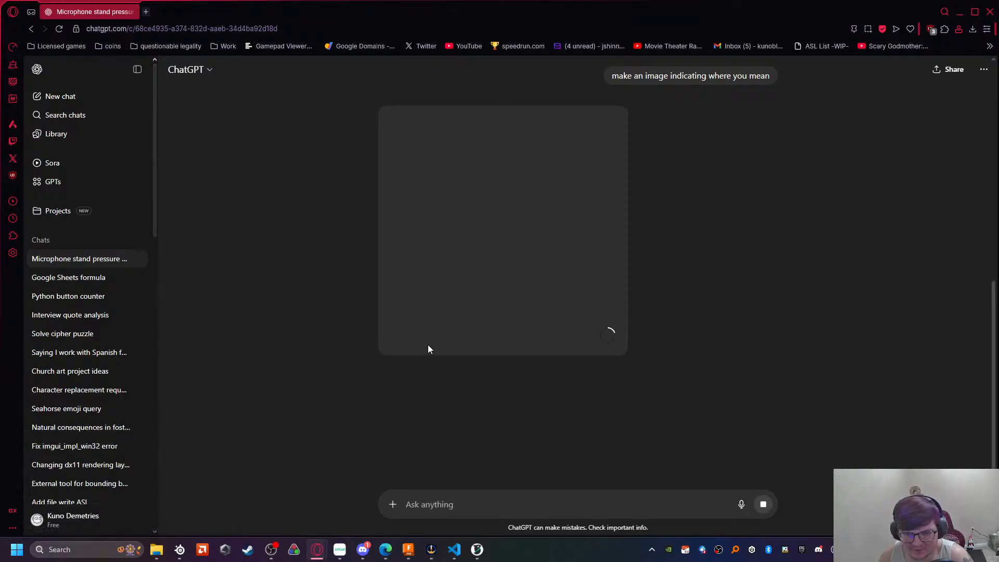
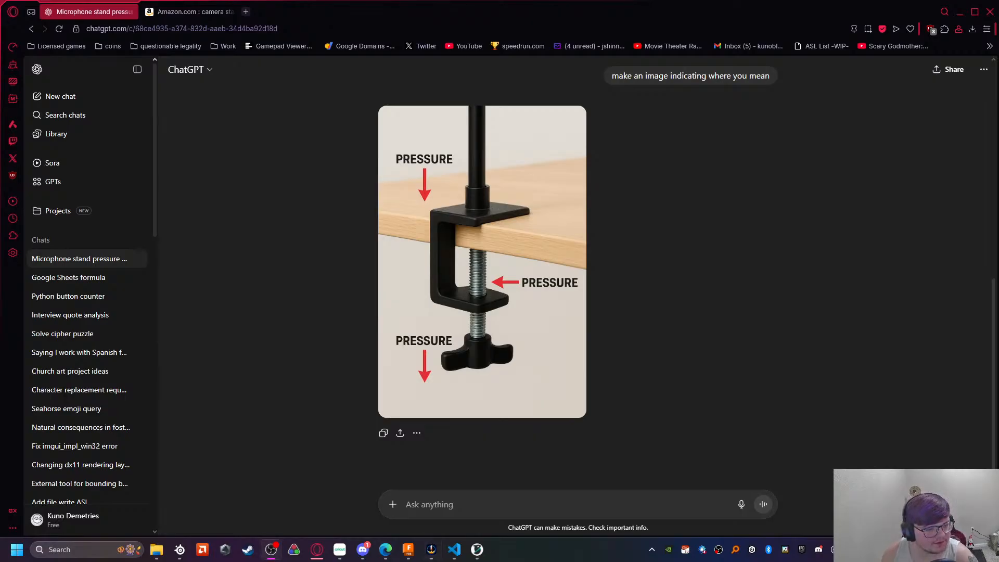
Step: Switch from ChatGPT's generated image to Amazon and search for "microphone clamp for desk"
mouse_move(570, 204)
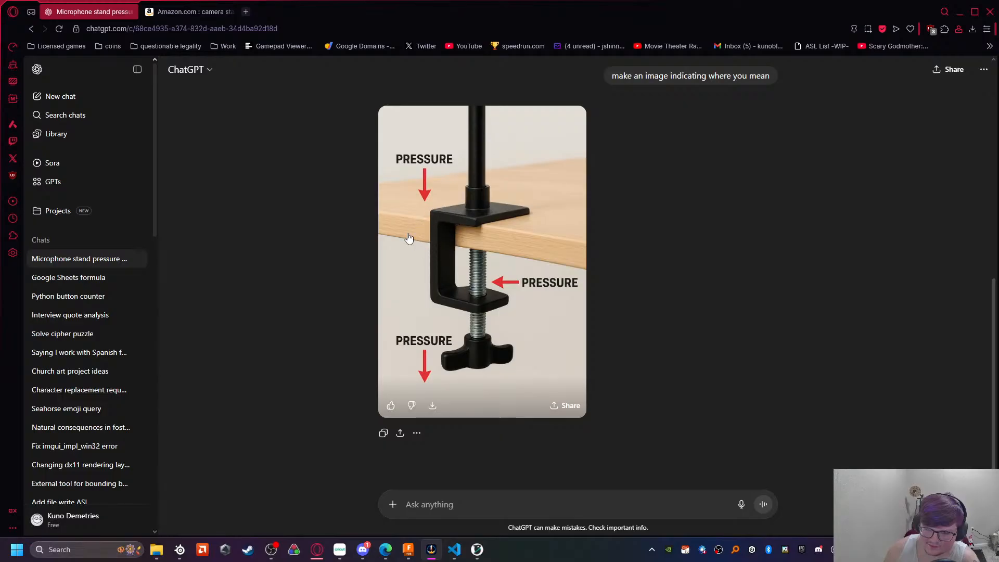
left_click(189, 18)
scroll(251, 328, "down", 1)
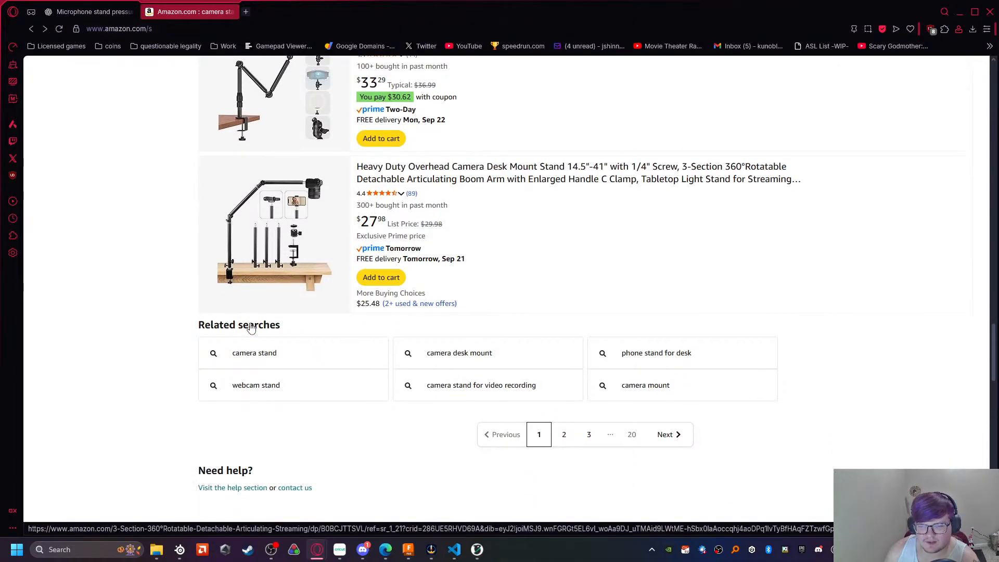
scroll(251, 328, "up", 20)
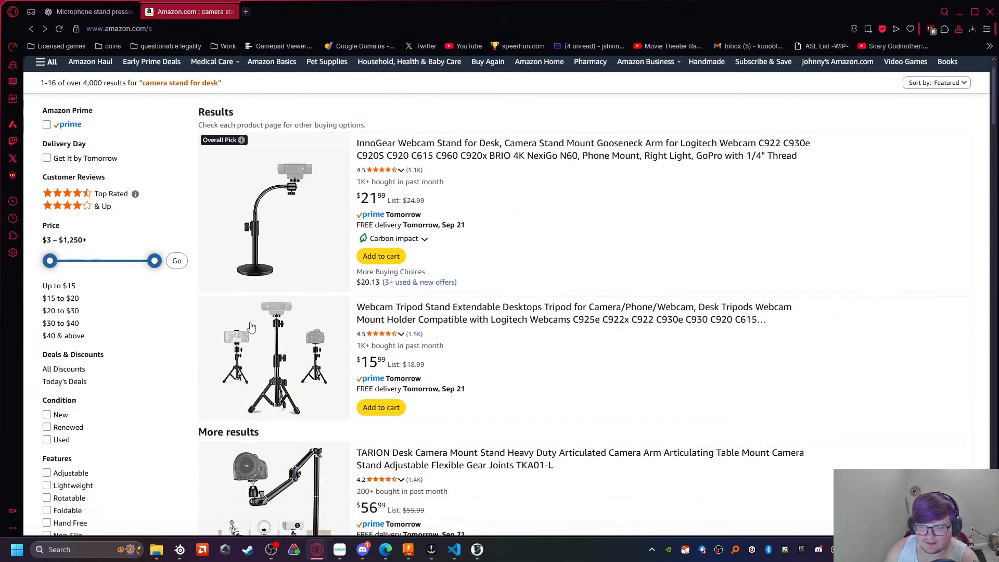
scroll(251, 326, "up", 1)
left_click_drag(304, 71, 216, 72)
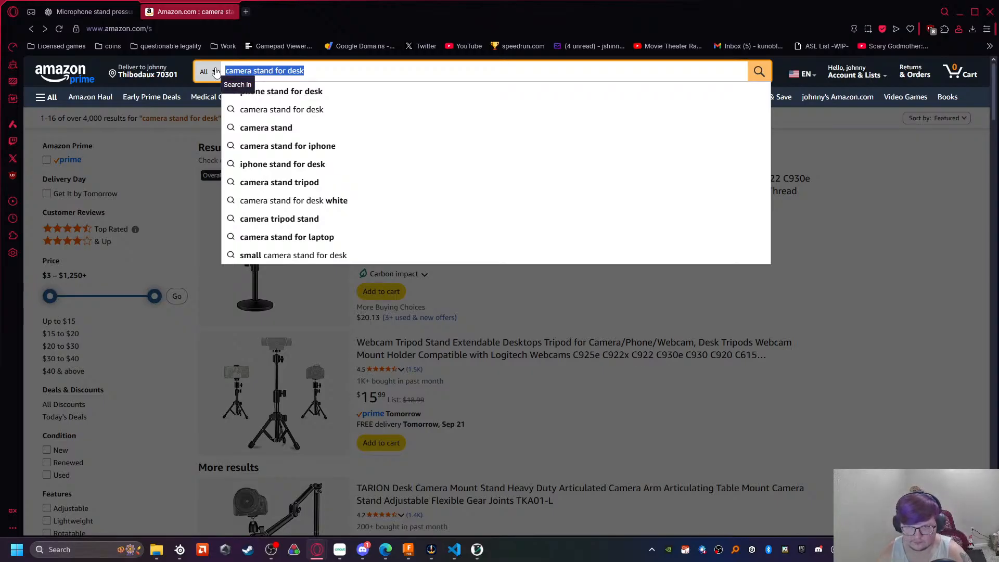
type("micro")
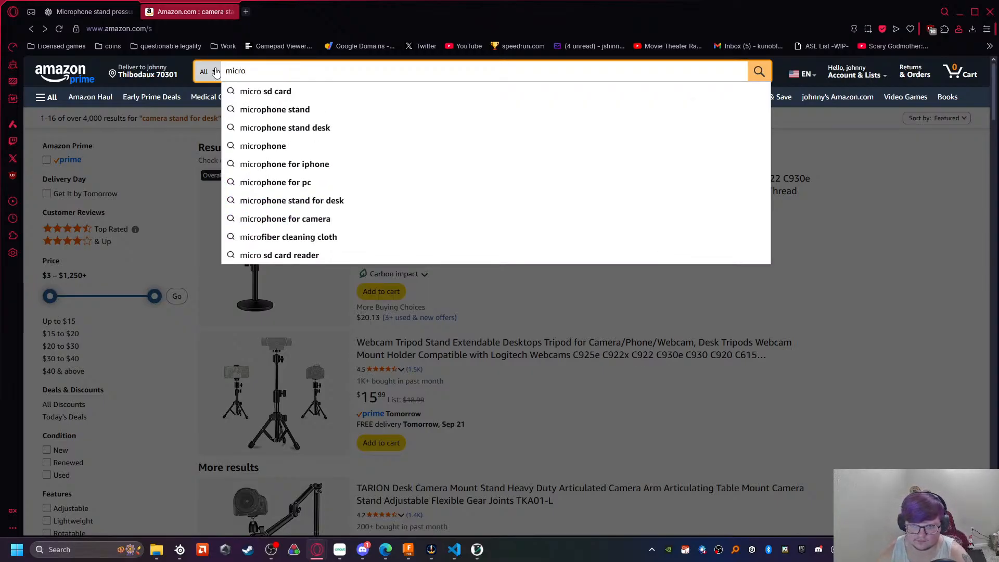
key("Down")
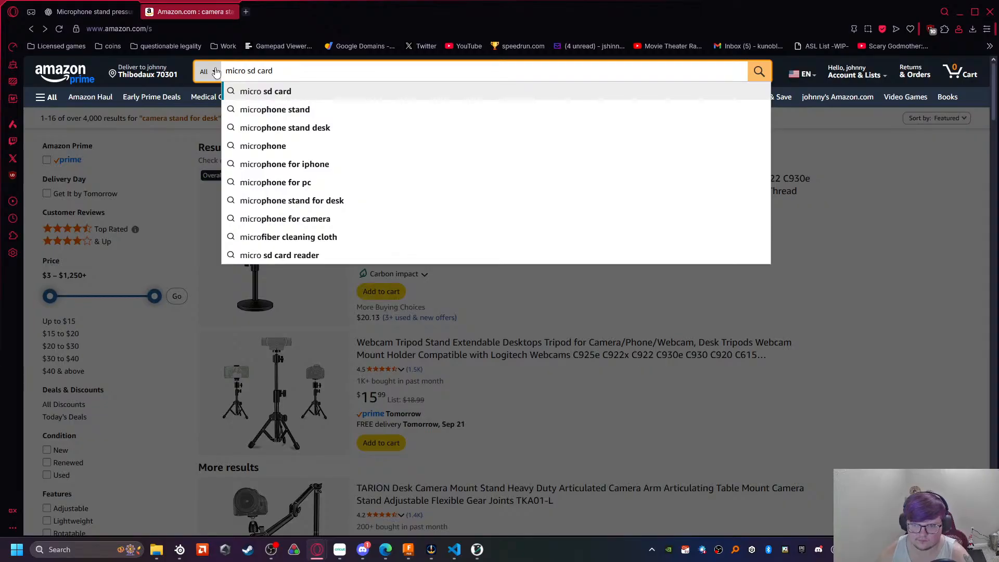
key("BackSpace")
key("BackSpace")
key("BackSpace")
key("BackSpace")
key("BackSpace")
key("BackSpace")
key("BackSpace")
key("BackSpace")
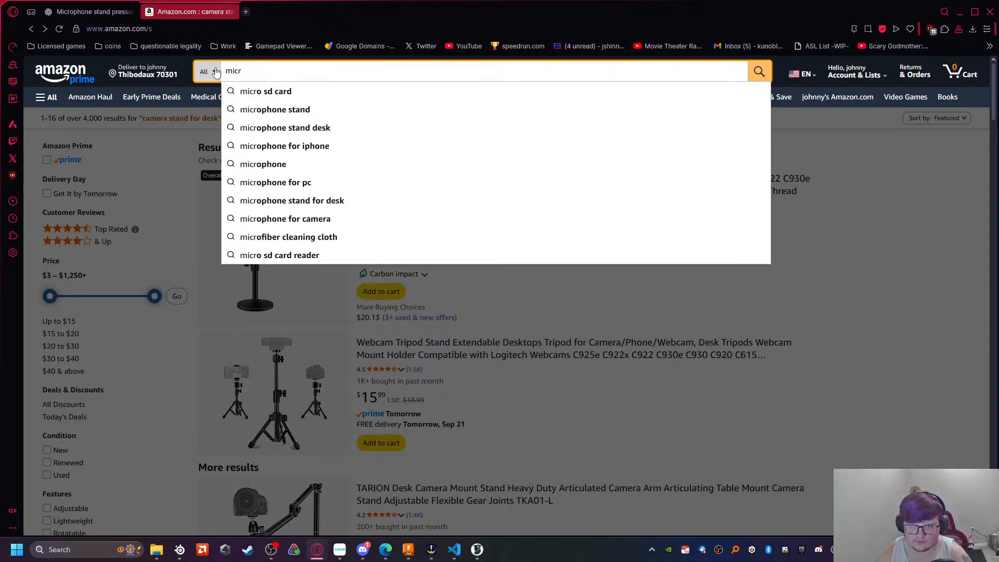
type("phone cla")
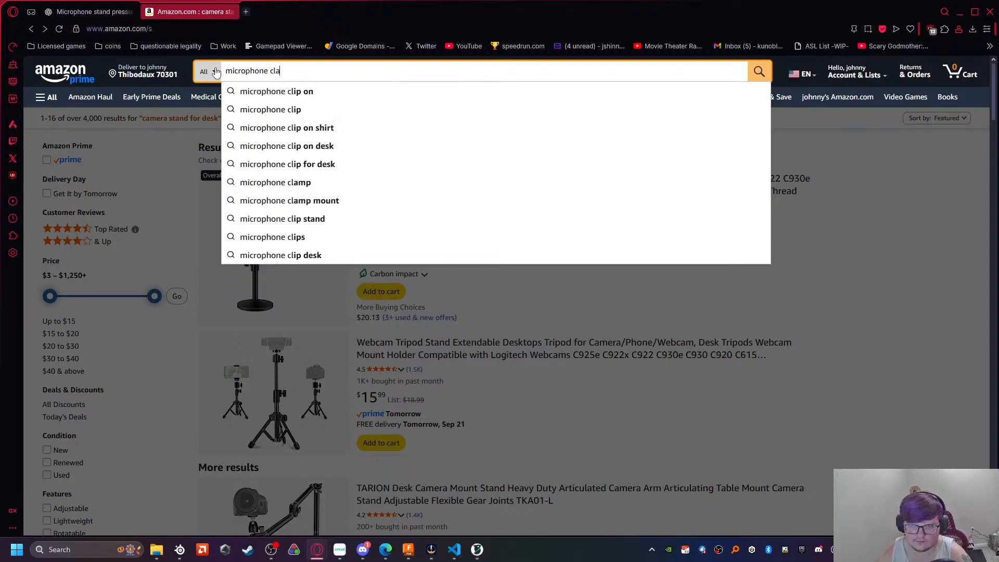
type("mp for desk")
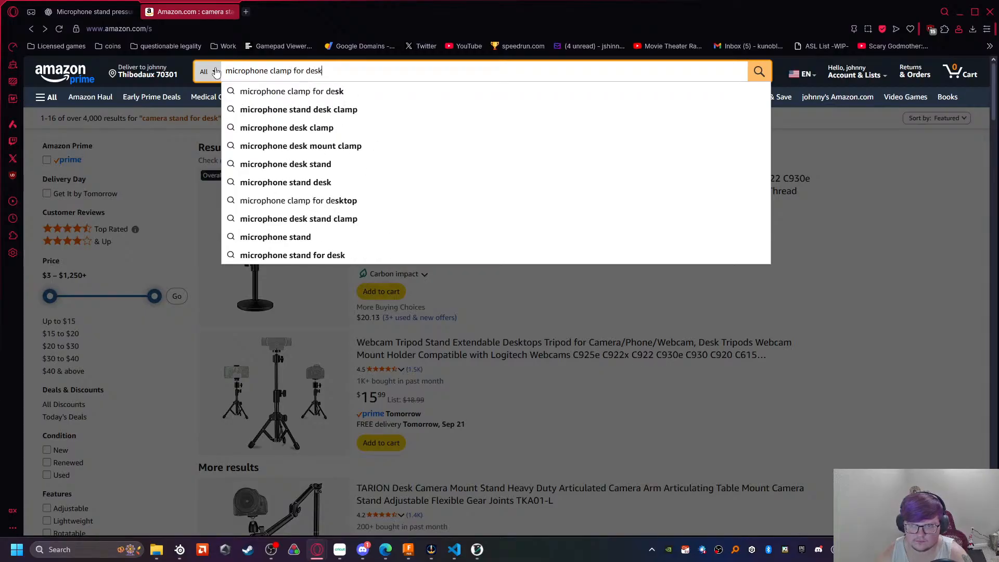
key("Return")
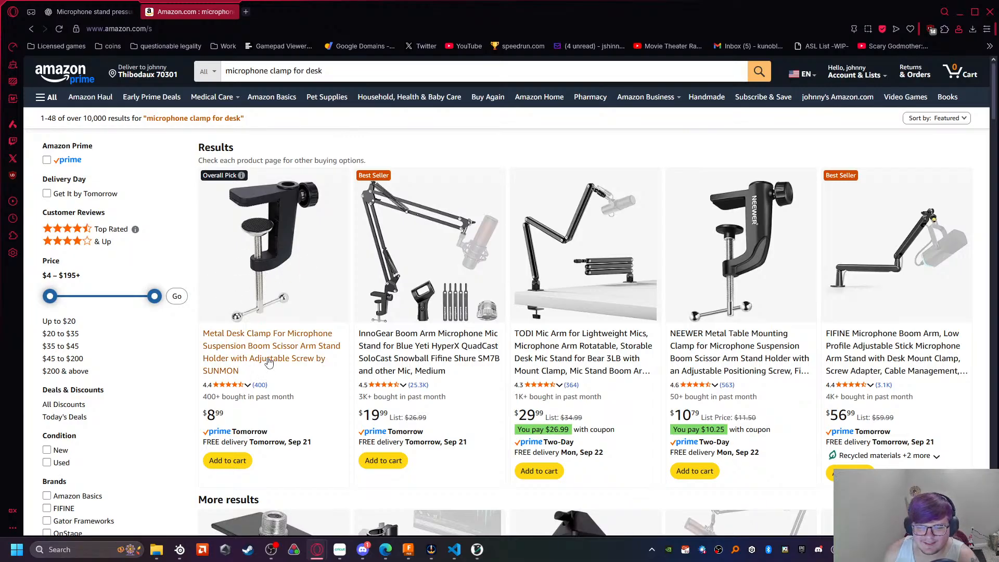
Step: Open the SUNMON metal desk clamp and InnoGear boom arm listings separately, and look through the InnoGear product pictures
middle_click(270, 360)
middle_click(413, 349)
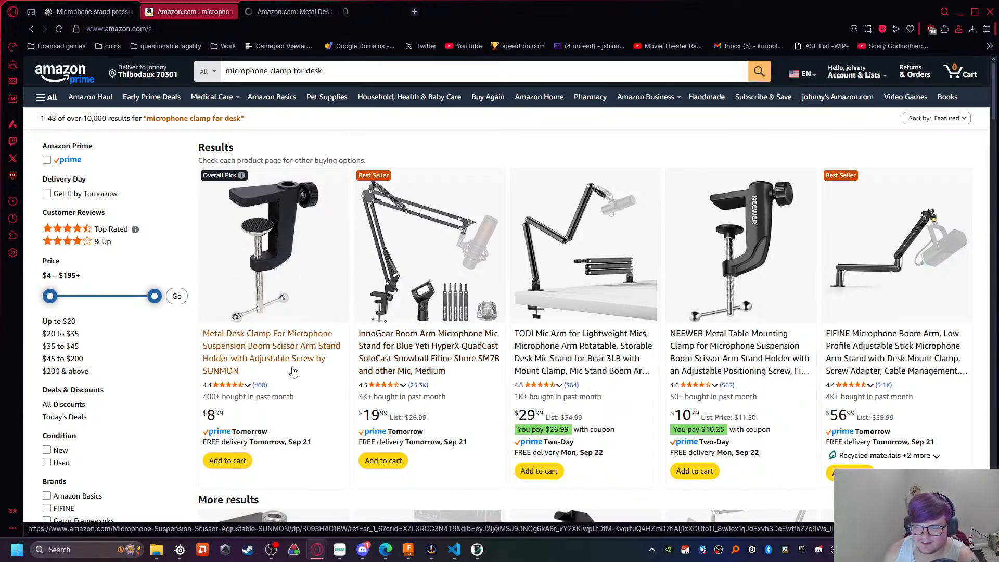
left_click(388, 11)
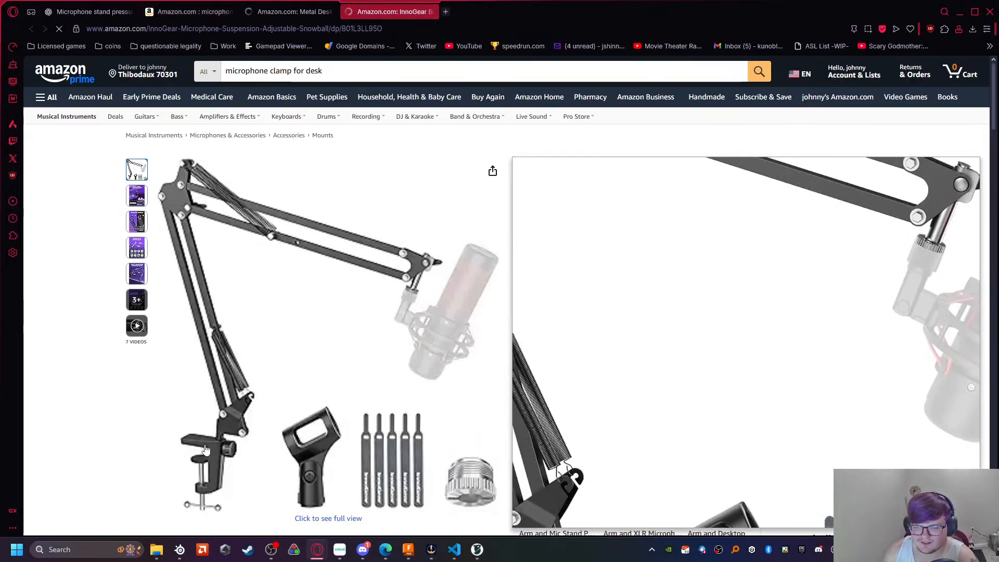
scroll(191, 454, "down", 1)
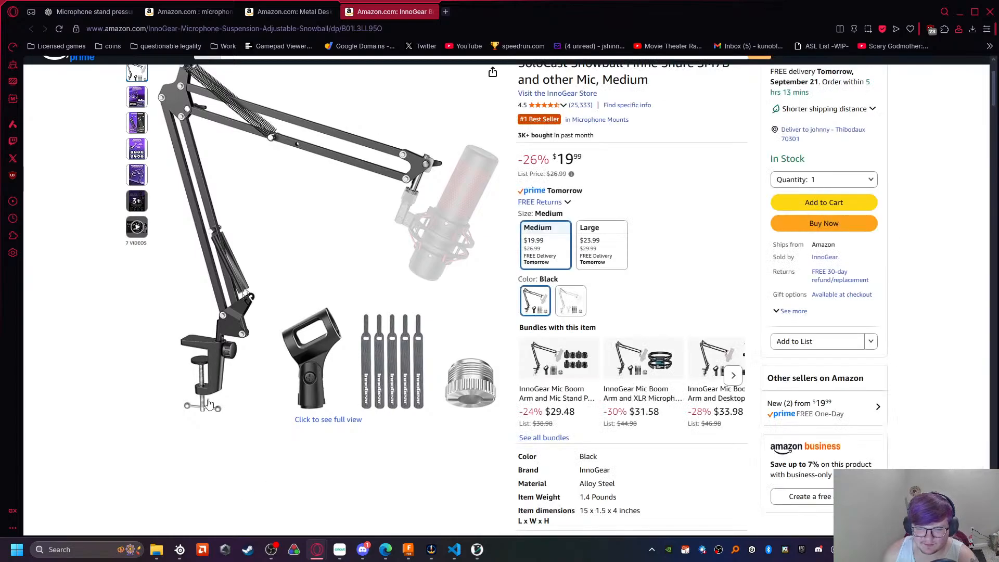
left_click(137, 175)
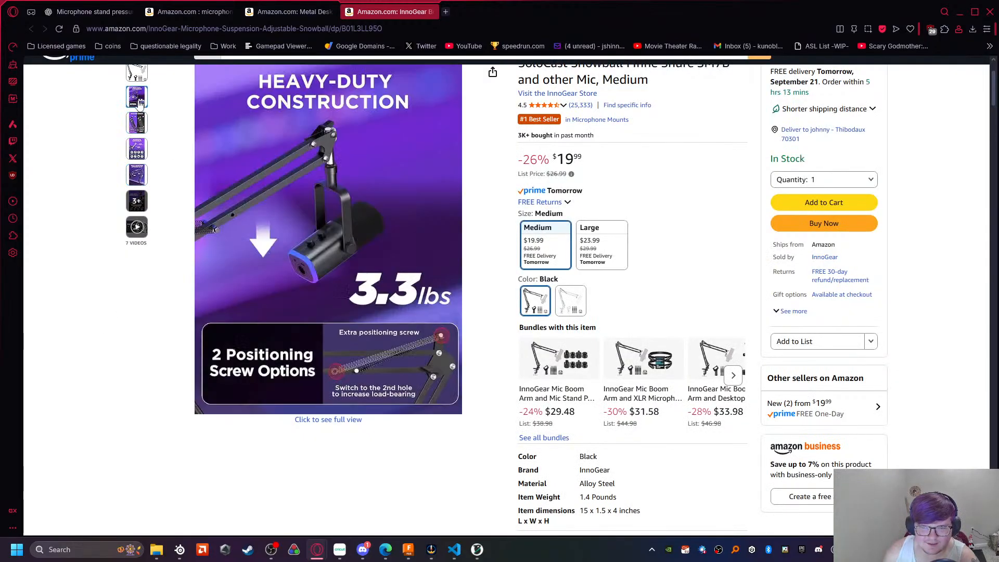
mouse_move(137, 133)
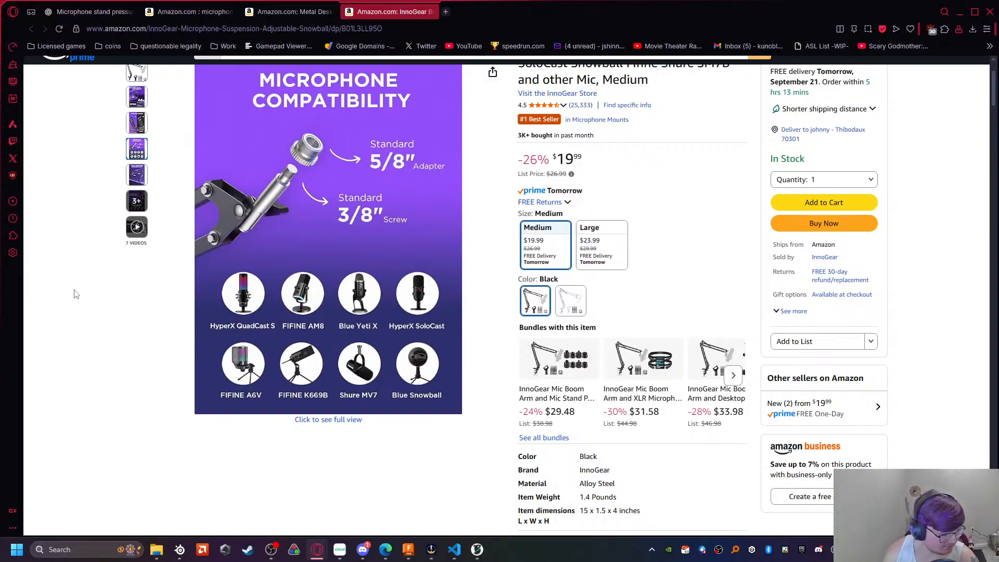
Step: Enlarge the main InnoGear picture to examine the desk clamp's shape, and close the enlarged view
scroll(76, 296, "up", 3)
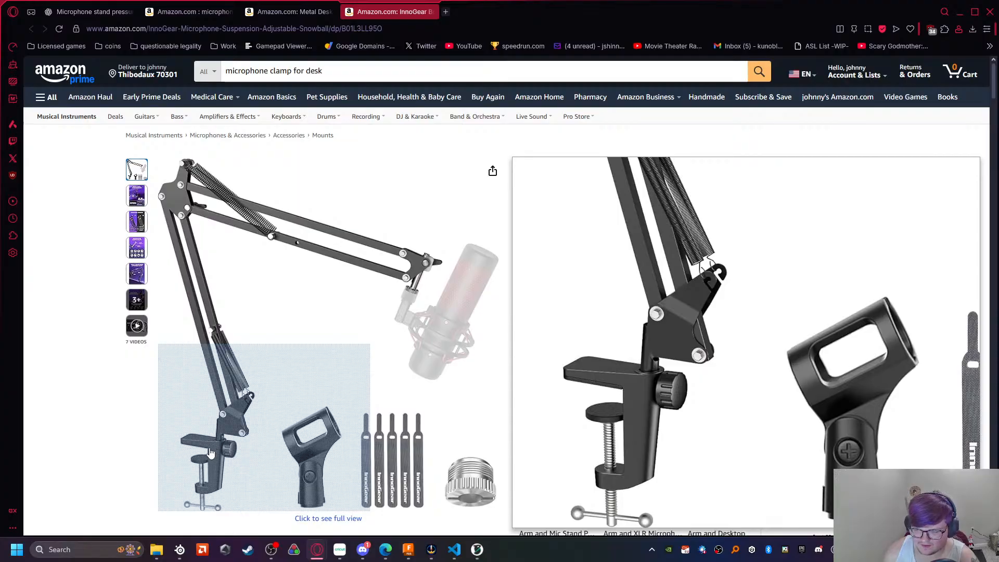
left_click(211, 479)
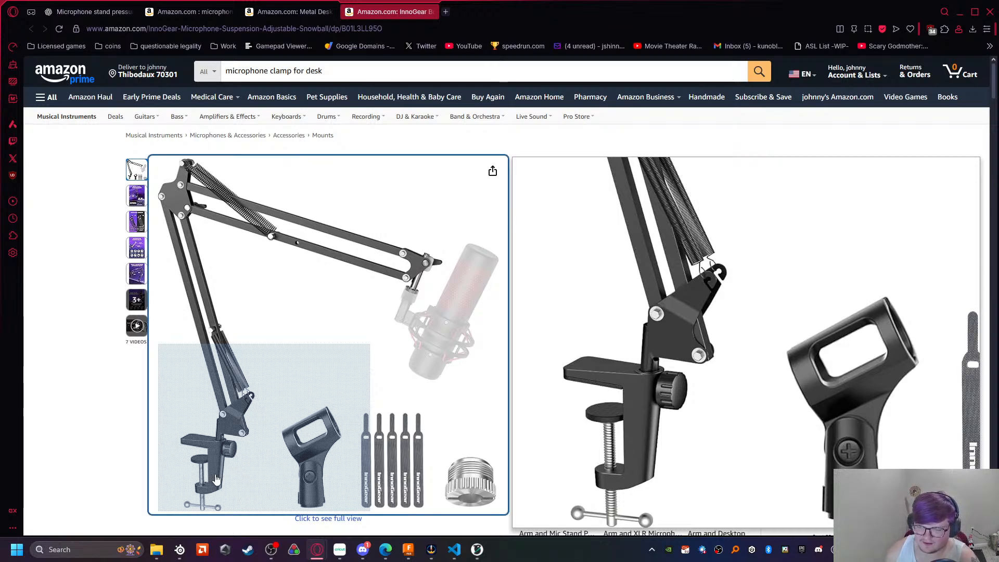
left_click(316, 437)
left_click(152, 421)
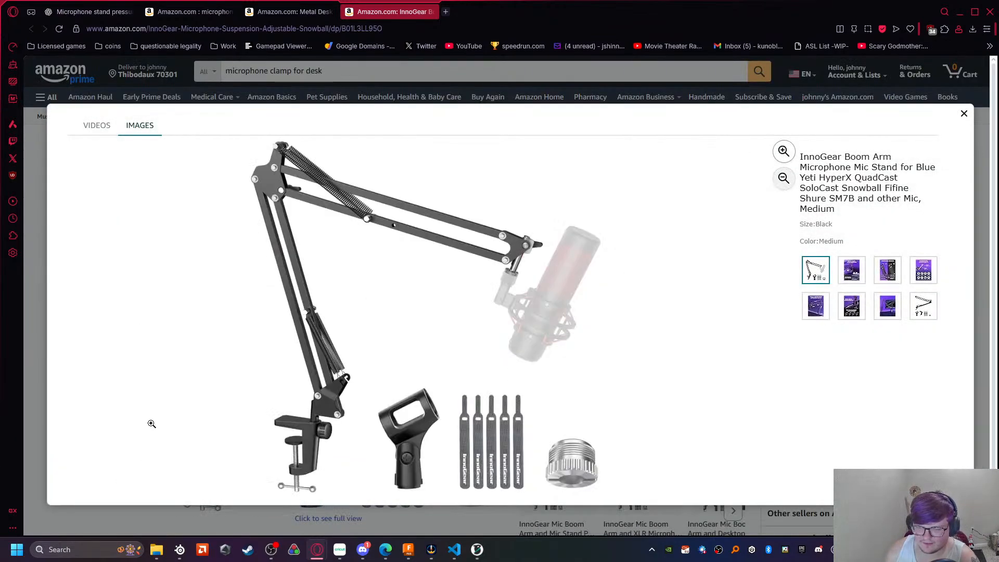
left_click(243, 424)
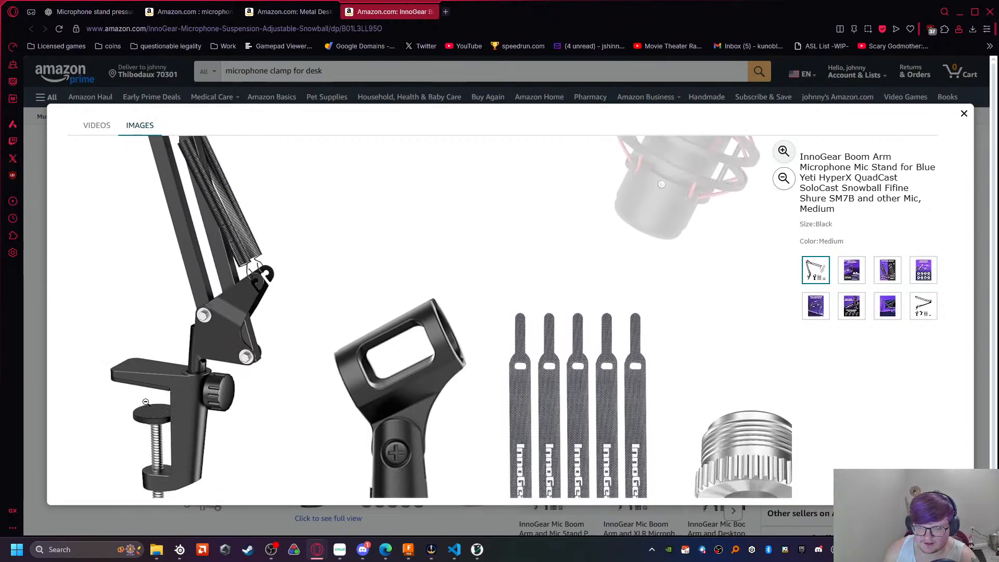
left_click(155, 389)
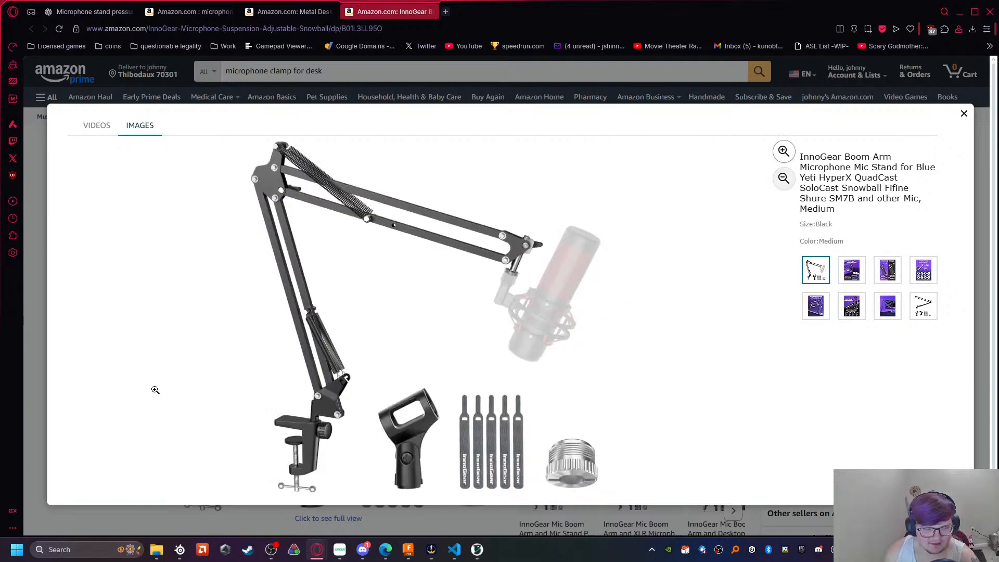
key("Escape")
Step: Look through the InnoGear boom arm's item details and product description for clamp information
scroll(152, 355, "down", 12)
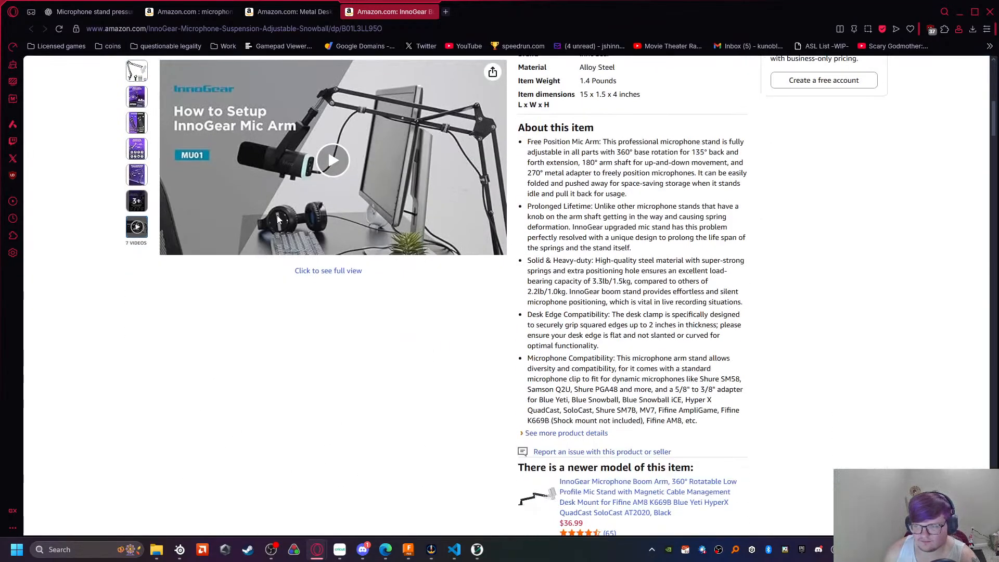
scroll(299, 205, "up", 9)
scroll(431, 289, "up", 2)
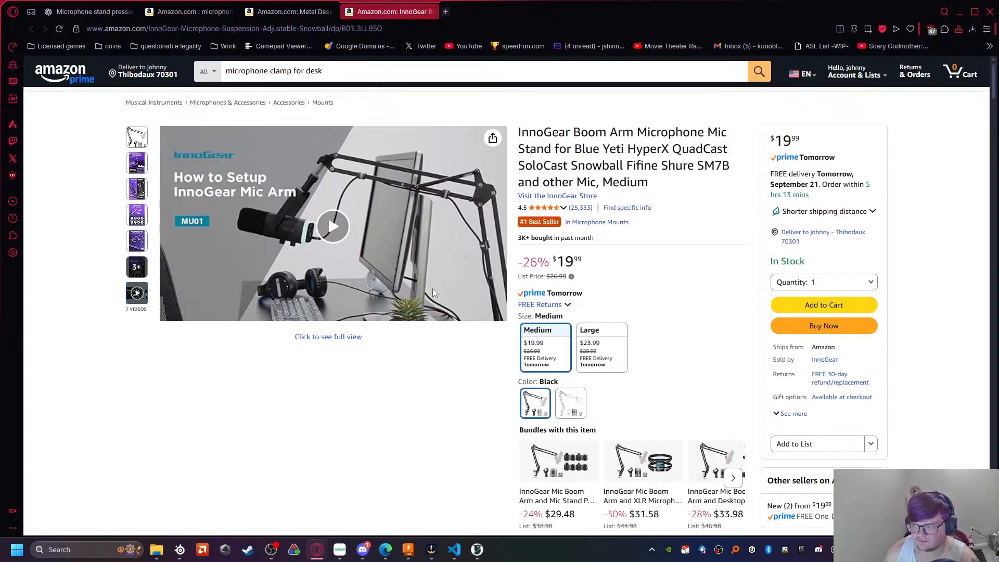
scroll(427, 286, "down", 12)
scroll(421, 281, "down", 20)
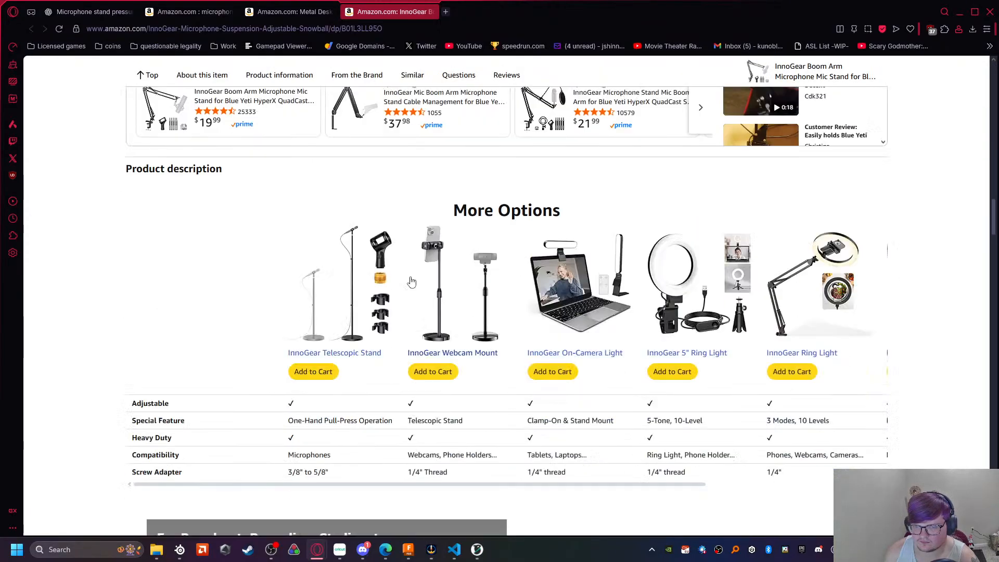
scroll(398, 265, "down", 12)
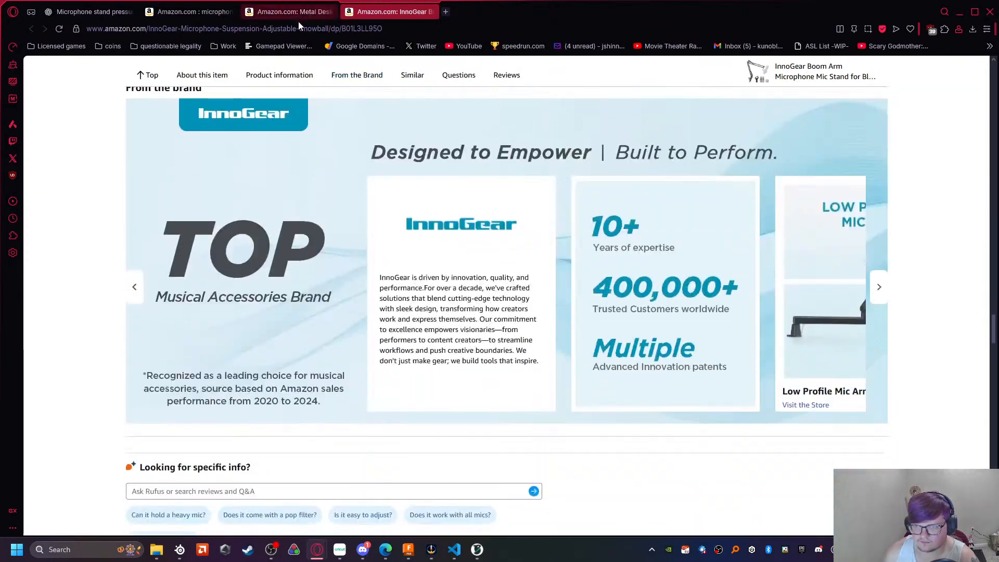
Step: Close the InnoGear listing and examine the SUNMON desk clamp's dimension picture
left_click(291, 11)
left_click(430, 12)
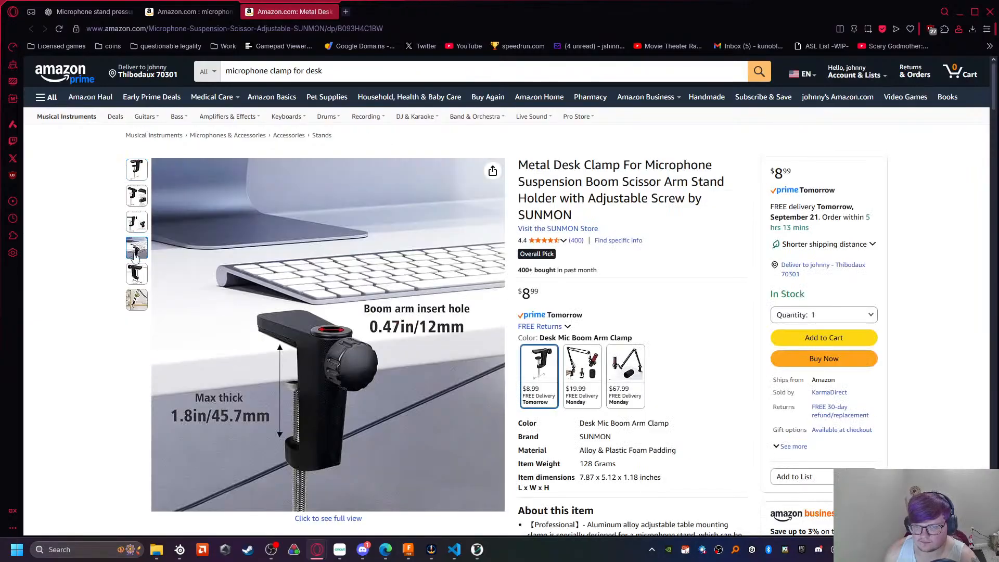
mouse_move(137, 275)
mouse_move(312, 260)
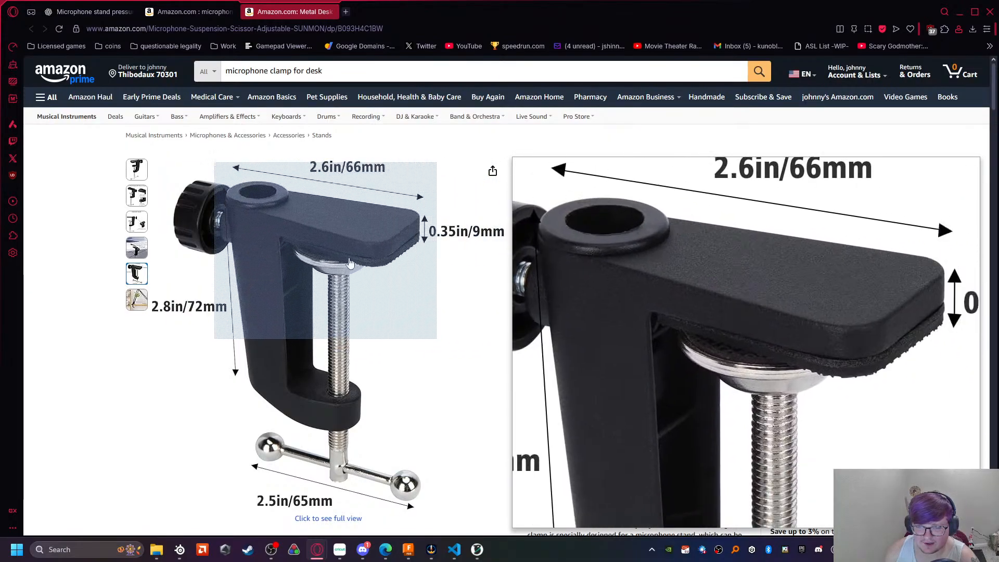
Step: Close the SUNMON listing and browse the desk microphone clamp results for other clamp designs
left_click(190, 11)
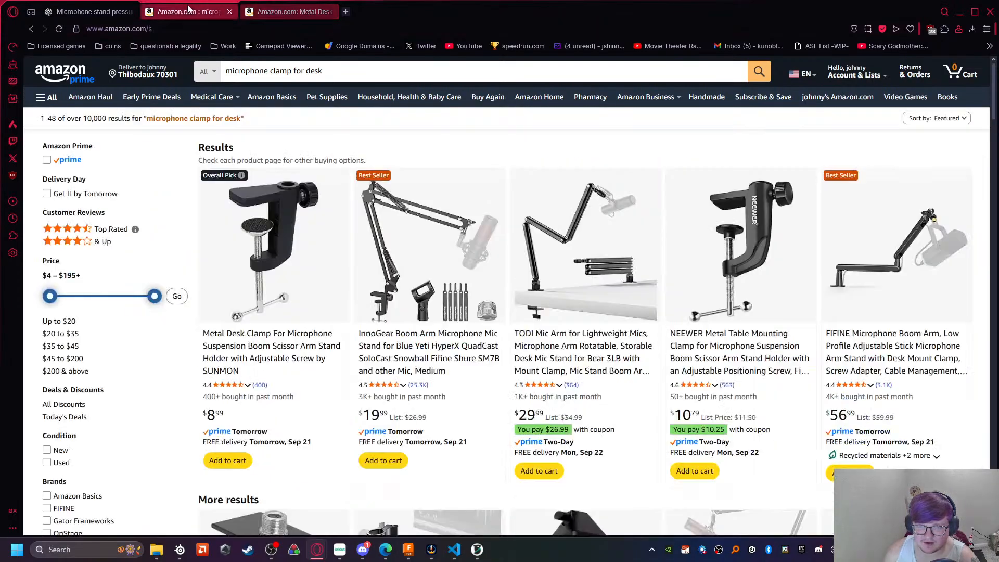
left_click(331, 11)
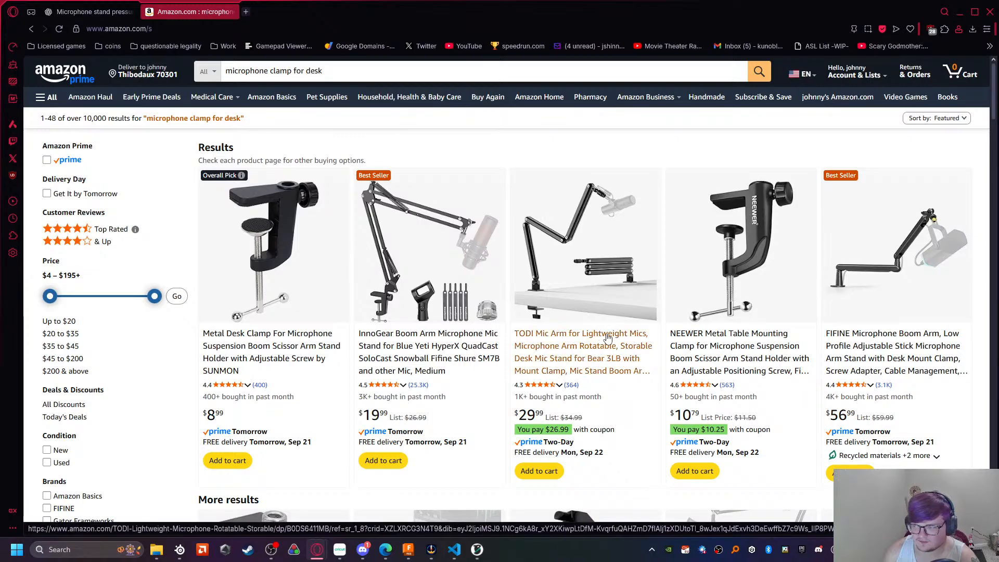
scroll(624, 338, "down", 2)
scroll(648, 343, "down", 4)
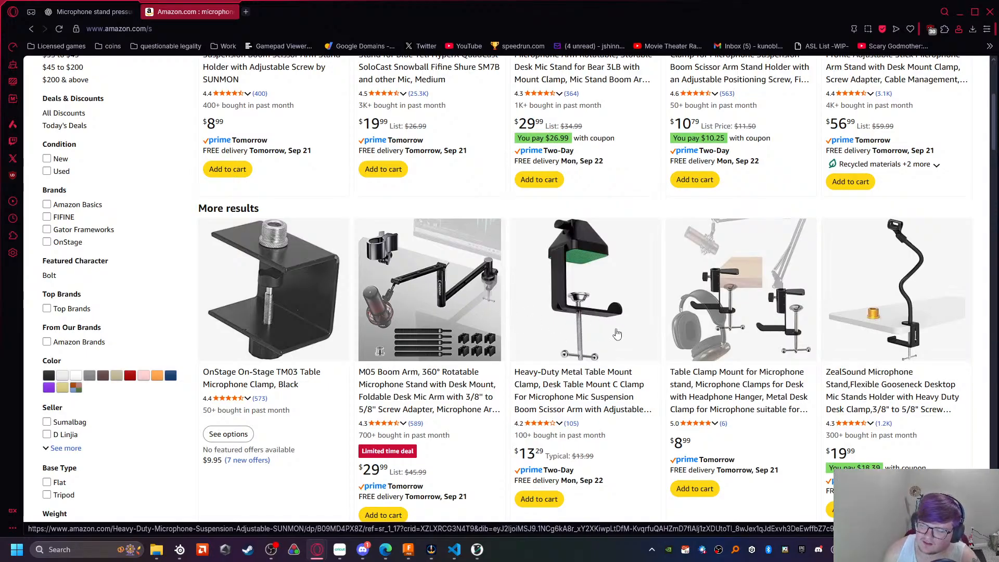
scroll(635, 273, "down", 4)
scroll(375, 289, "up", 8)
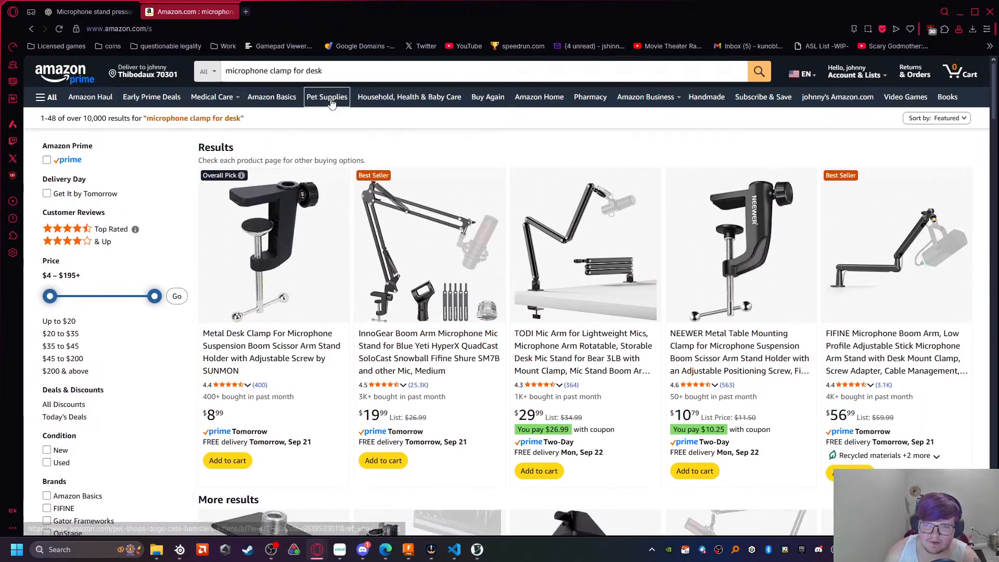
Step: Search Amazon for "microphone plastic clamp" and browse the resulting products
left_click(334, 72)
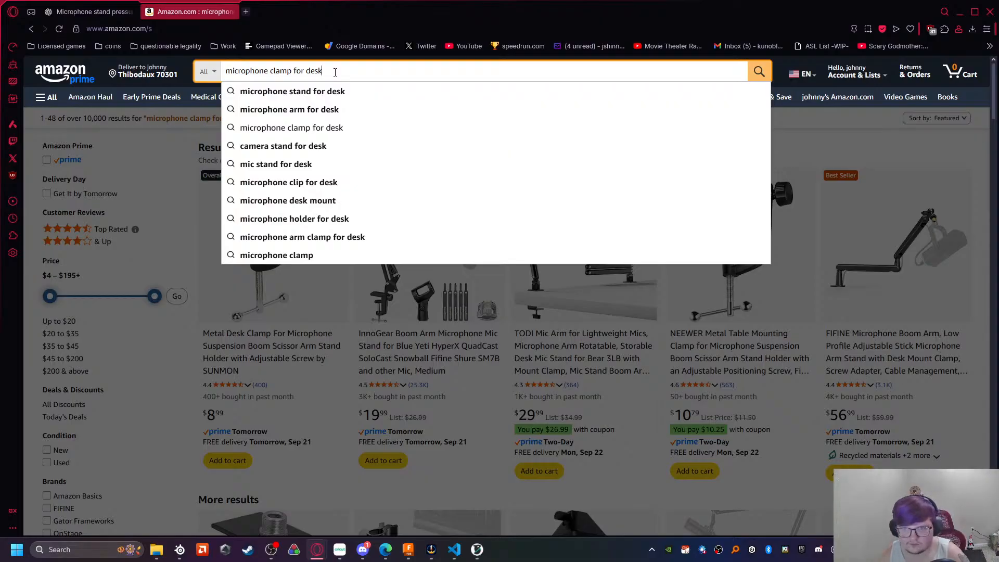
key("BackSpace")
key("BackSpace")
key("BackSpace")
key("BackSpace")
key("BackSpace")
key("BackSpace")
key("BackSpace")
key("BackSpace")
key("BackSpace")
key("BackSpace")
key("BackSpace")
key("BackSpace")
key("BackSpace")
key("BackSpace")
type("phone p")
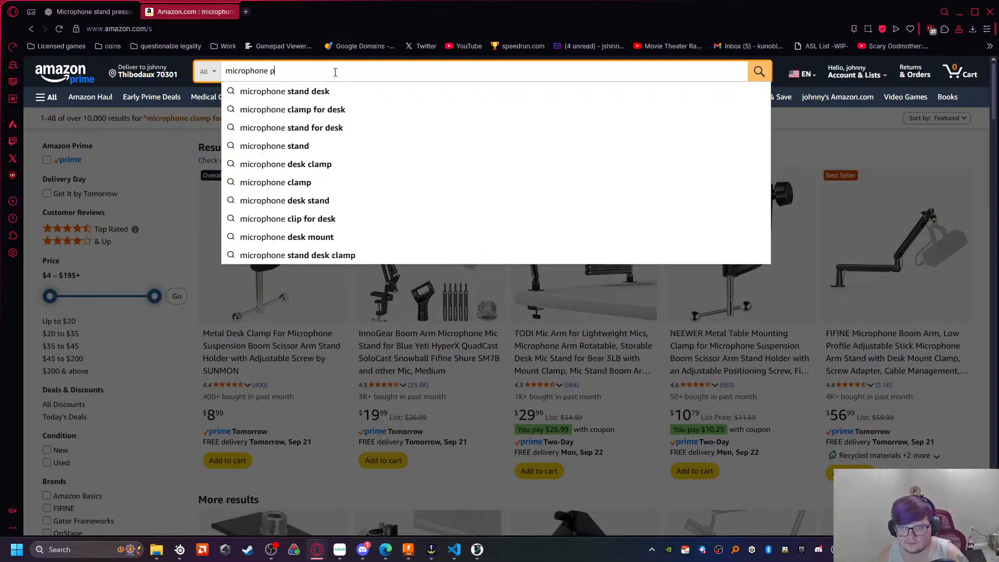
type("lastic cmal")
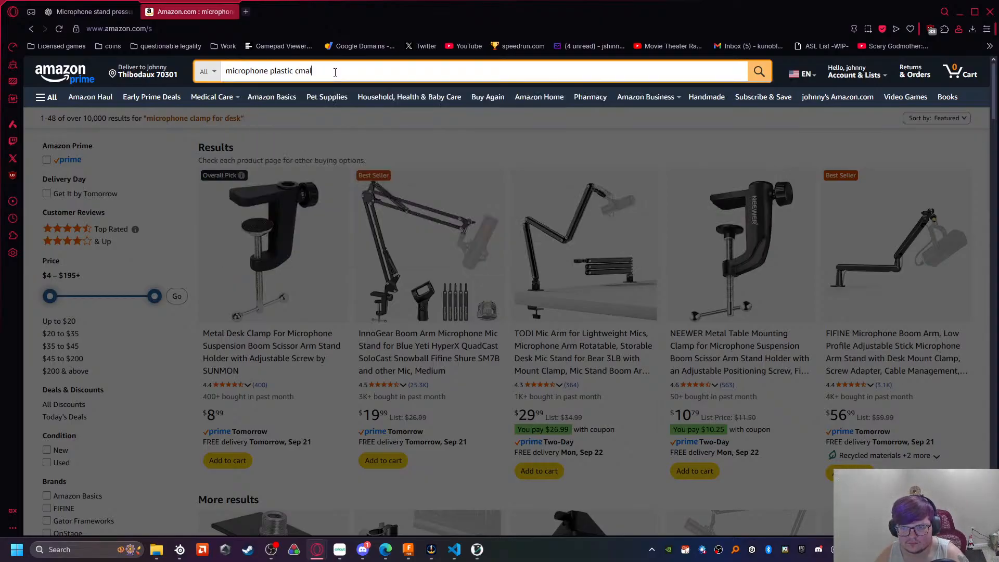
key("BackSpace")
type("lamp")
key("Return")
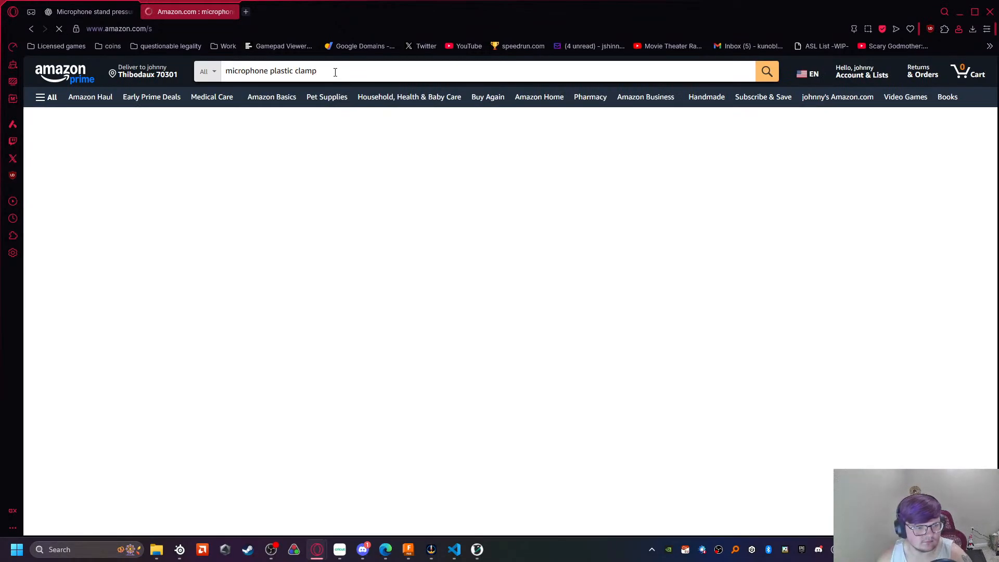
scroll(284, 353, "down", 5)
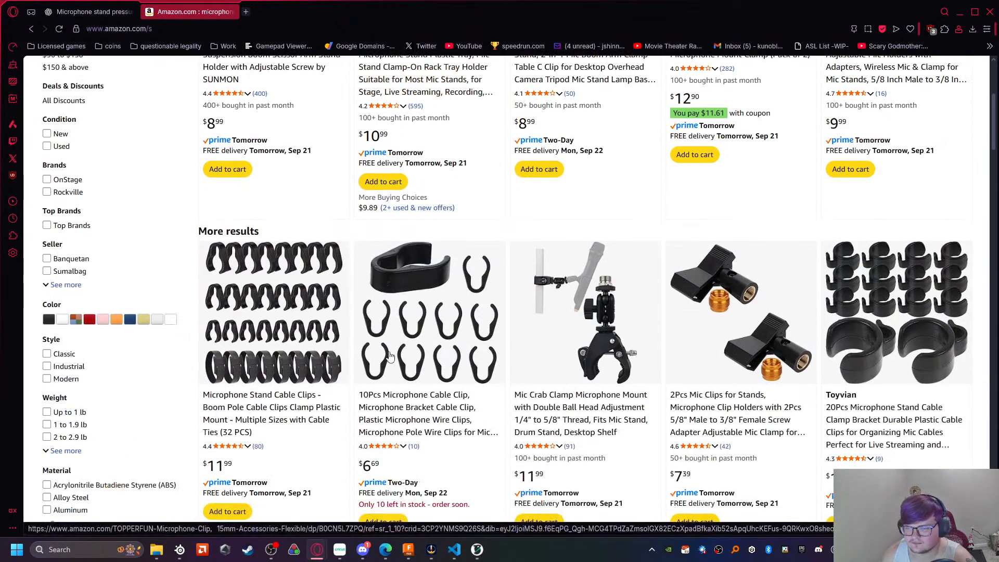
Step: Refine the Amazon search to "microphone plastic desk clamp"
scroll(335, 369, "up", 5)
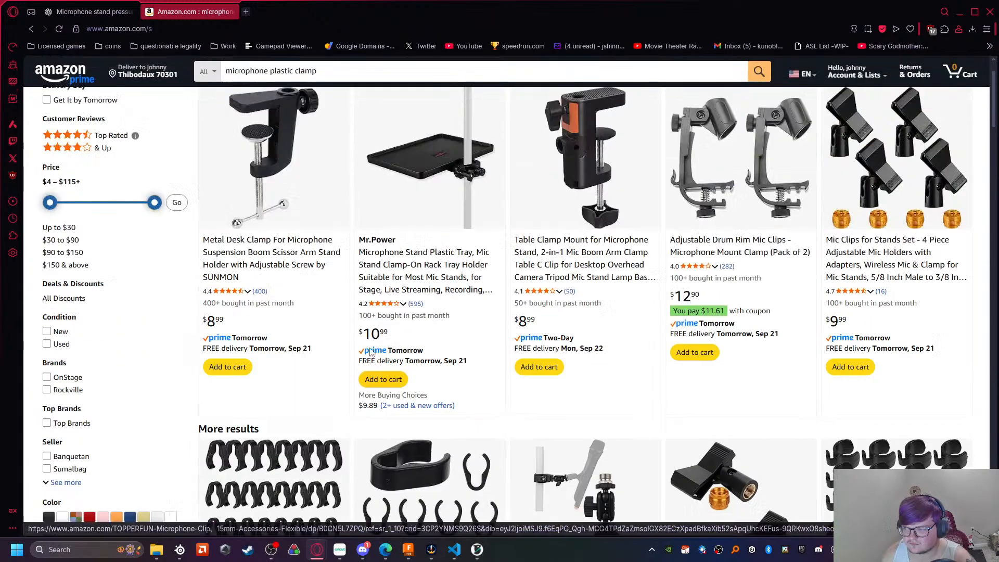
left_click(275, 70)
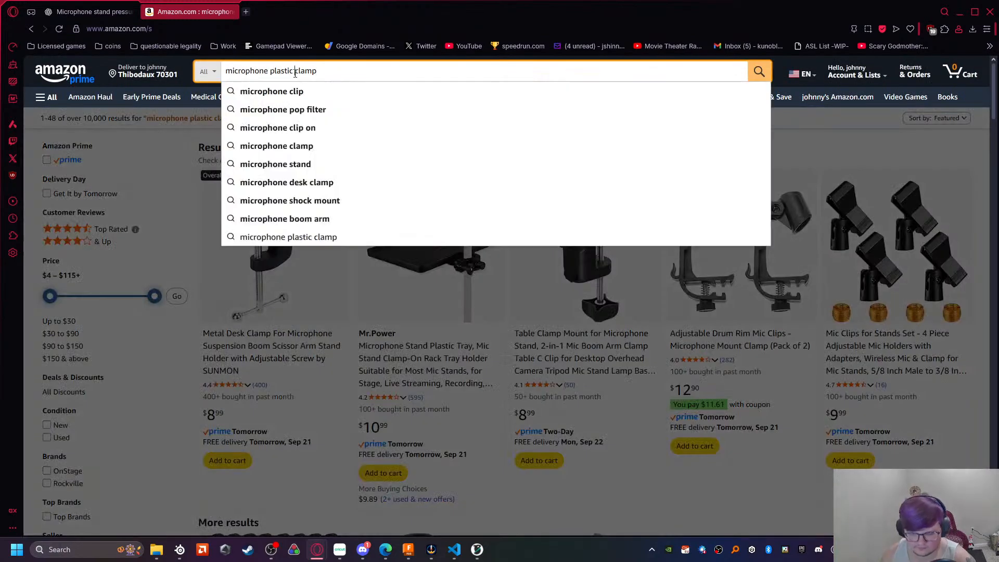
left_click(297, 72)
type("desk")
key("Return")
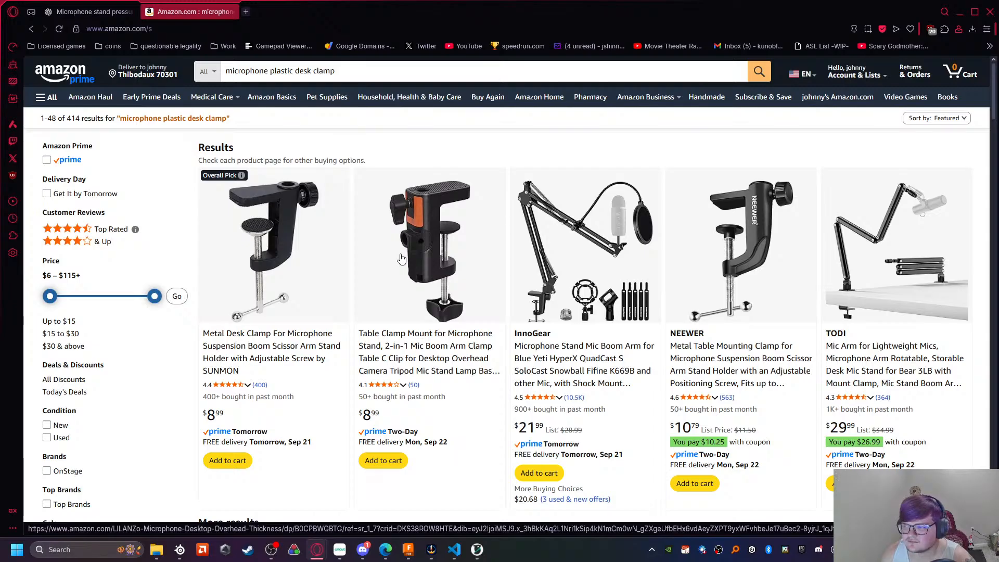
Step: Browse the plastic desk clamp results for C-clamp designs to use as wall thickness references
scroll(401, 258, "down", 5)
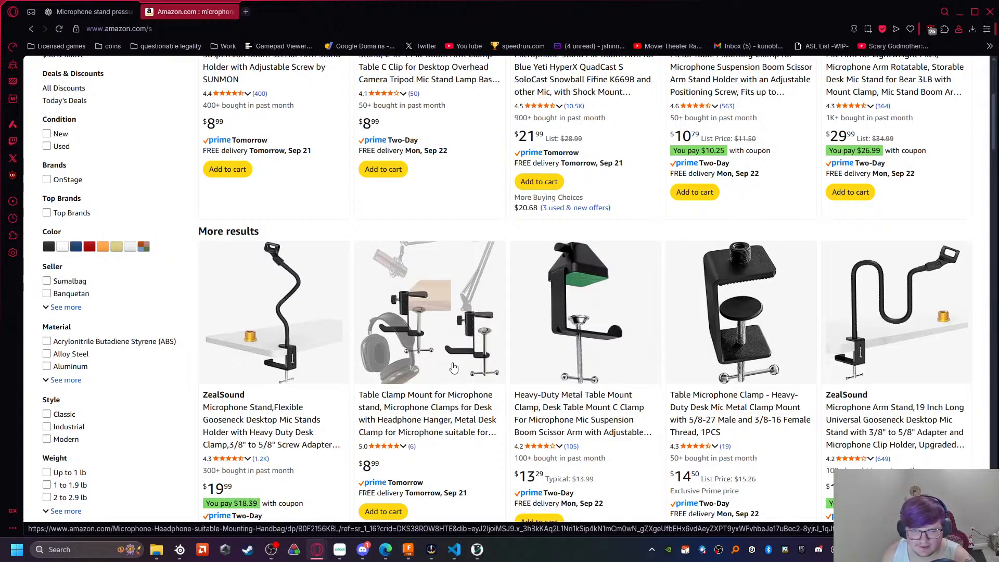
scroll(454, 367, "down", 7)
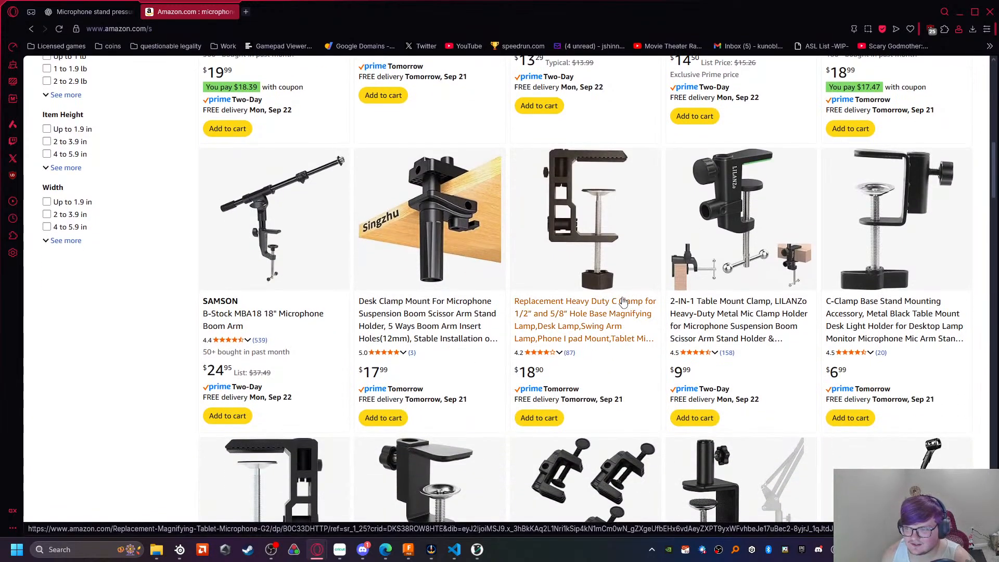
scroll(619, 301, "down", 3)
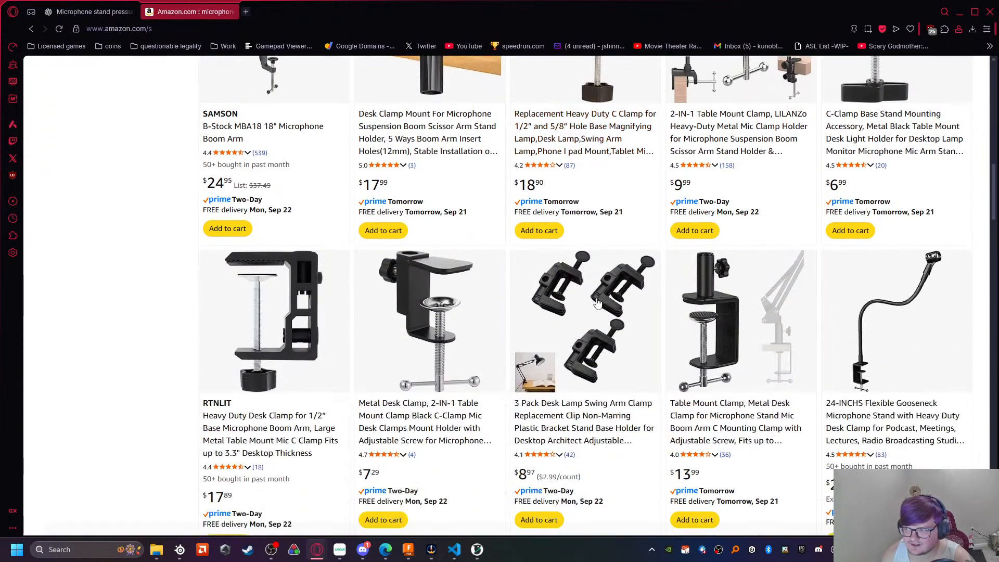
scroll(596, 304, "down", 2)
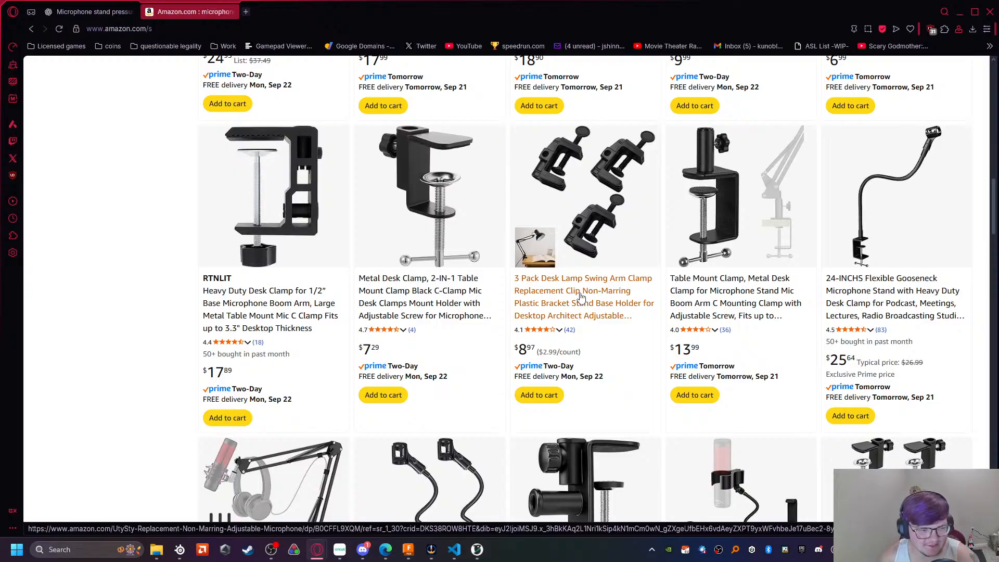
scroll(433, 353, "down", 2)
scroll(432, 354, "down", 2)
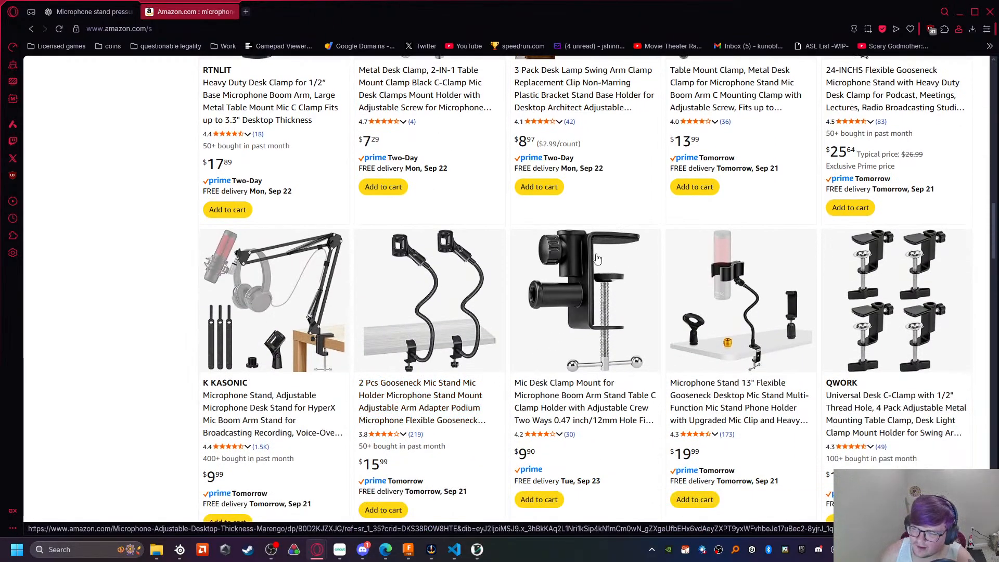
scroll(635, 335, "down", 7)
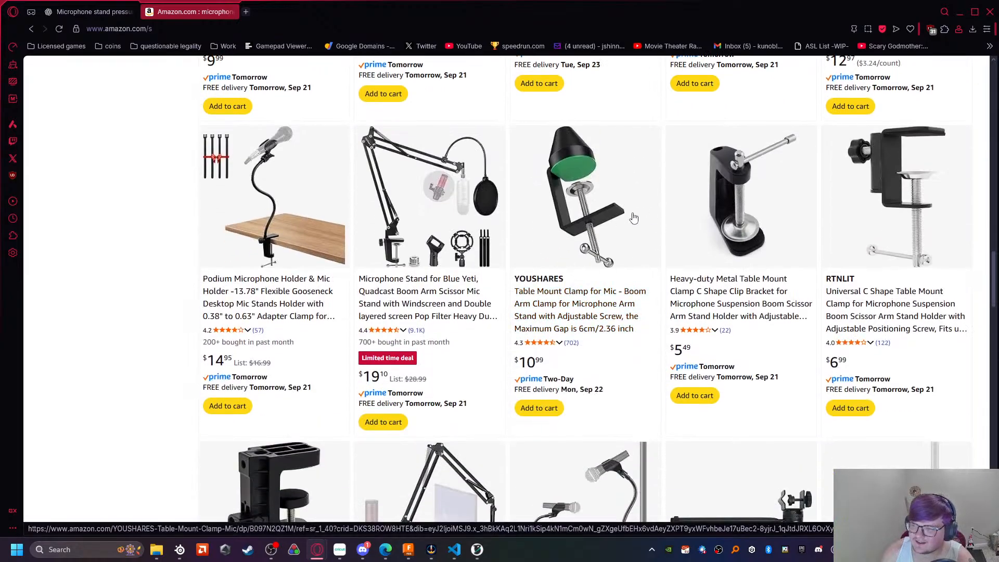
scroll(832, 208, "down", 1)
scroll(908, 186, "up", 1)
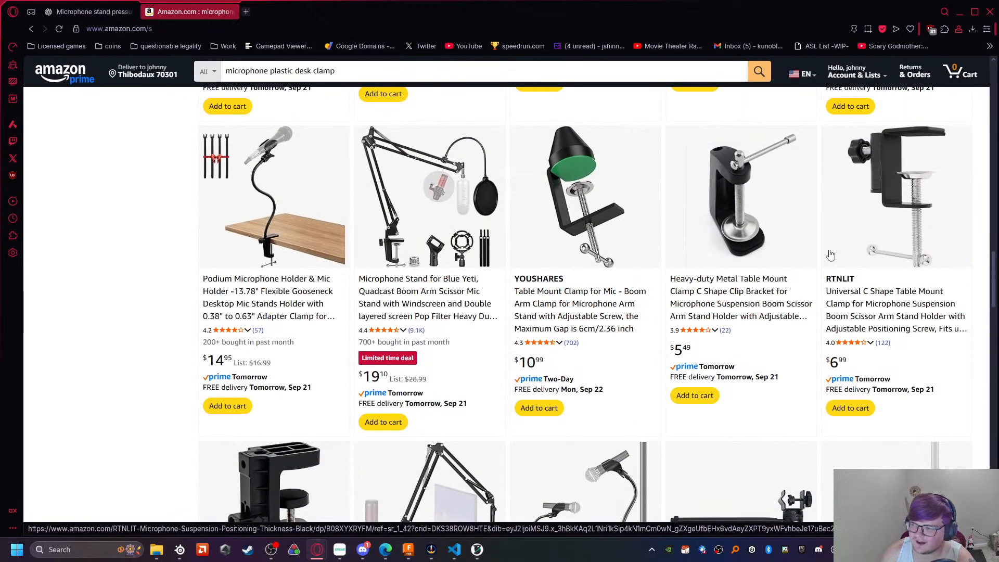
scroll(416, 307, "down", 3)
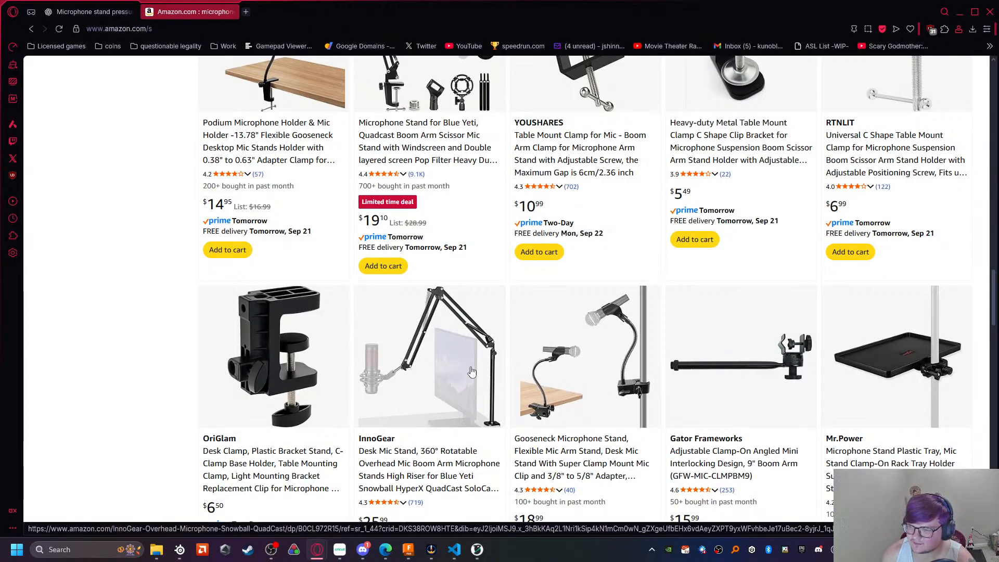
scroll(470, 380, "up", 10)
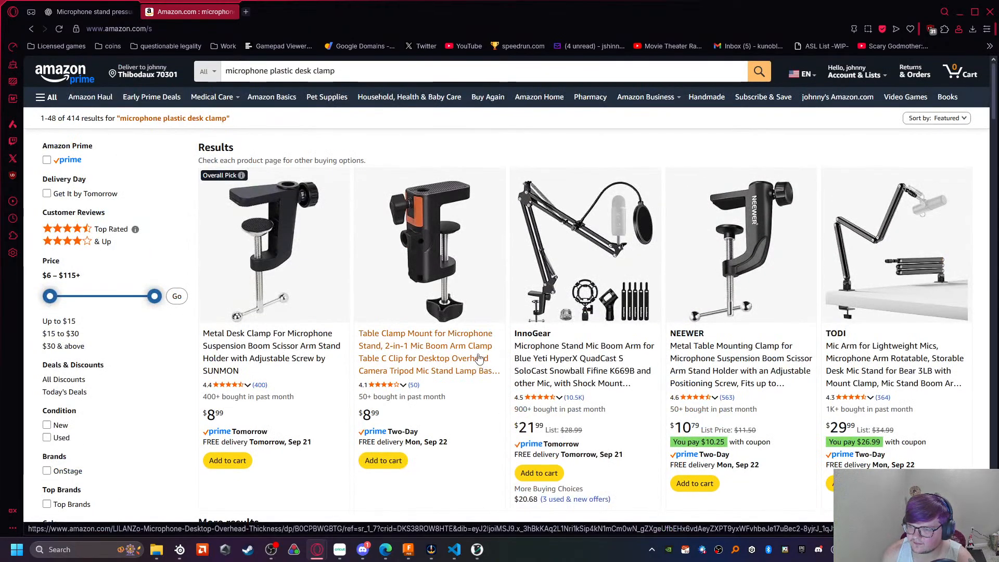
Step: Close the Amazon search, switch back to Fusion and examine the block's walls around the threaded rod
left_click(230, 11)
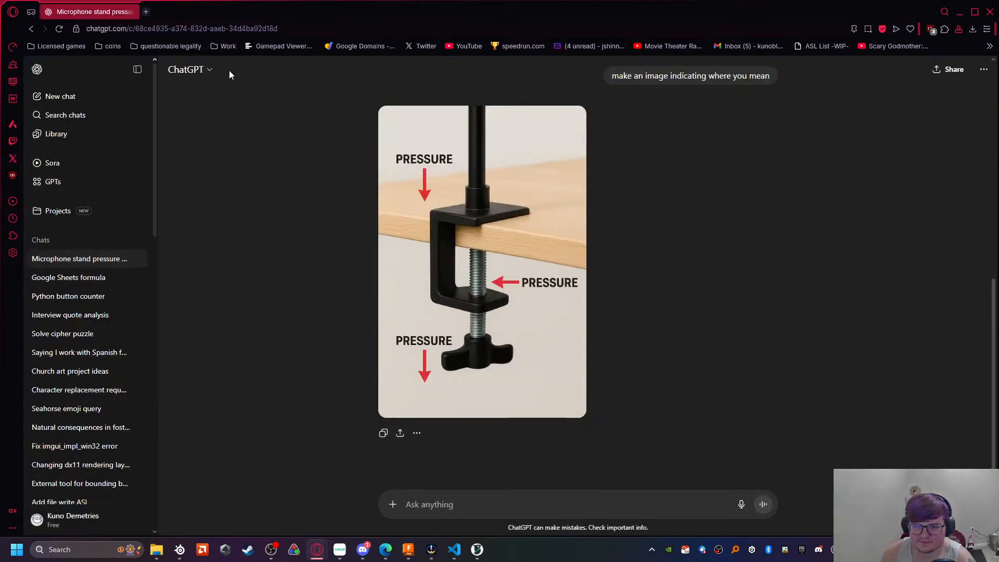
left_click(986, 15)
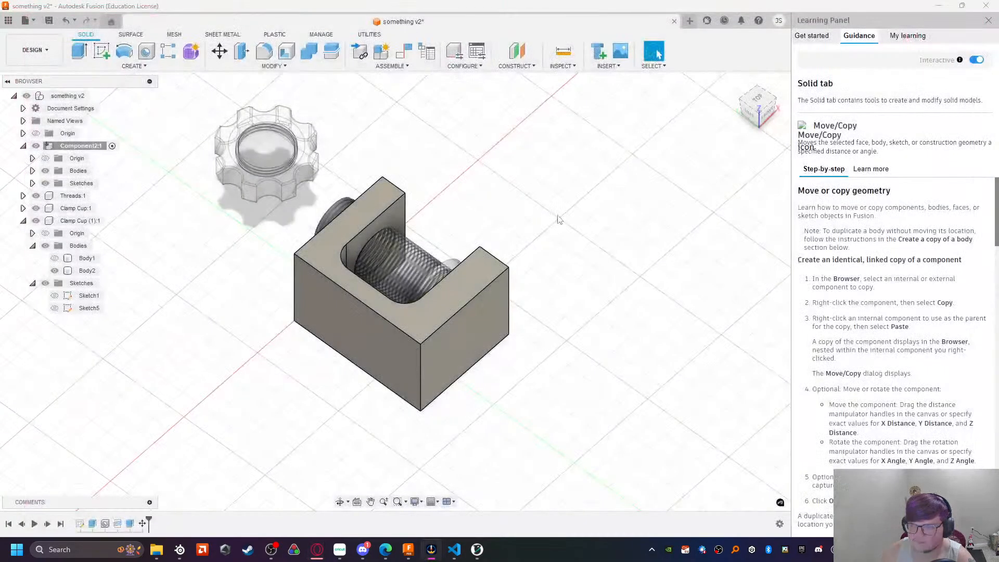
middle_click_drag(501, 427, 399, 394, "shift")
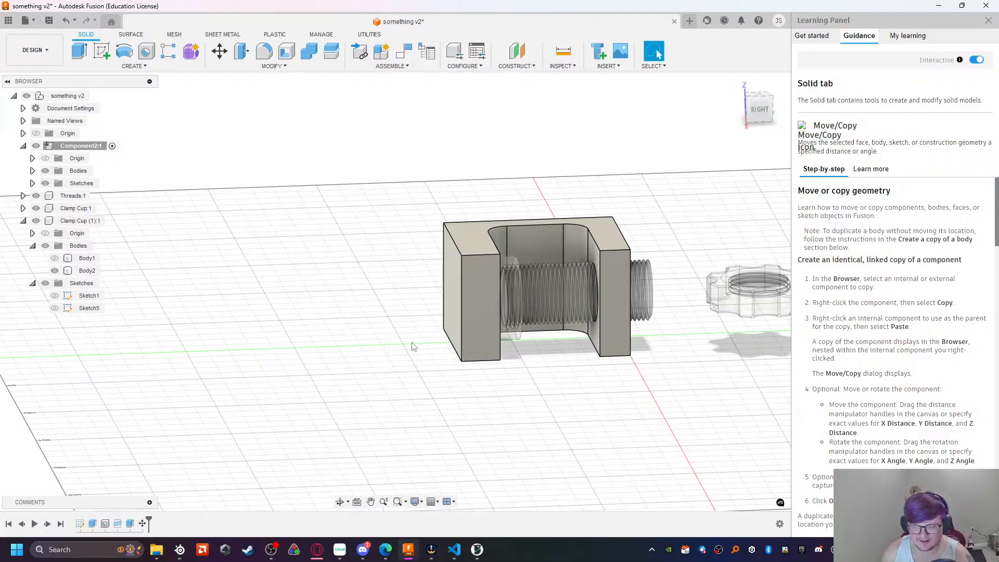
scroll(440, 300, "up", 4)
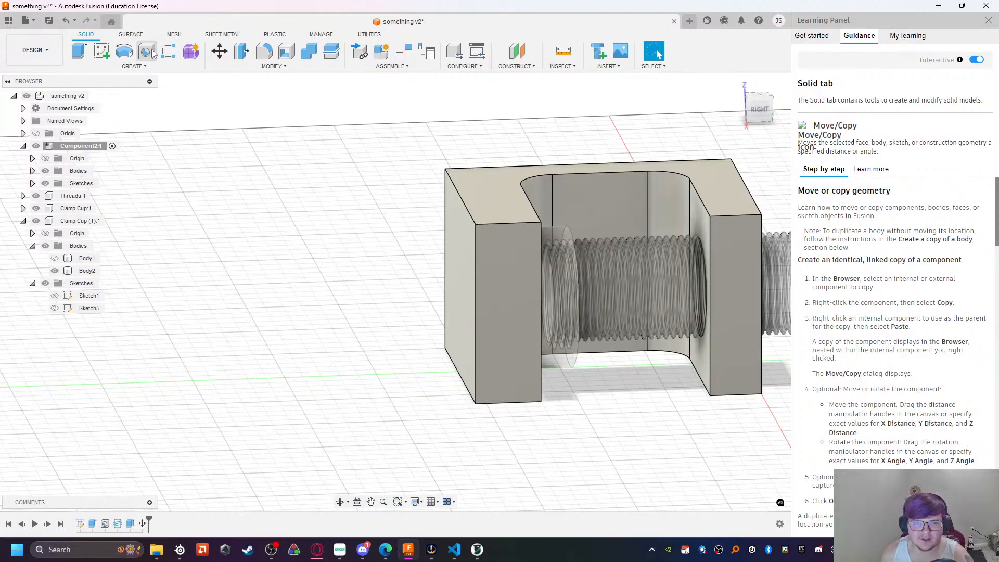
left_click(219, 51)
left_click(456, 286)
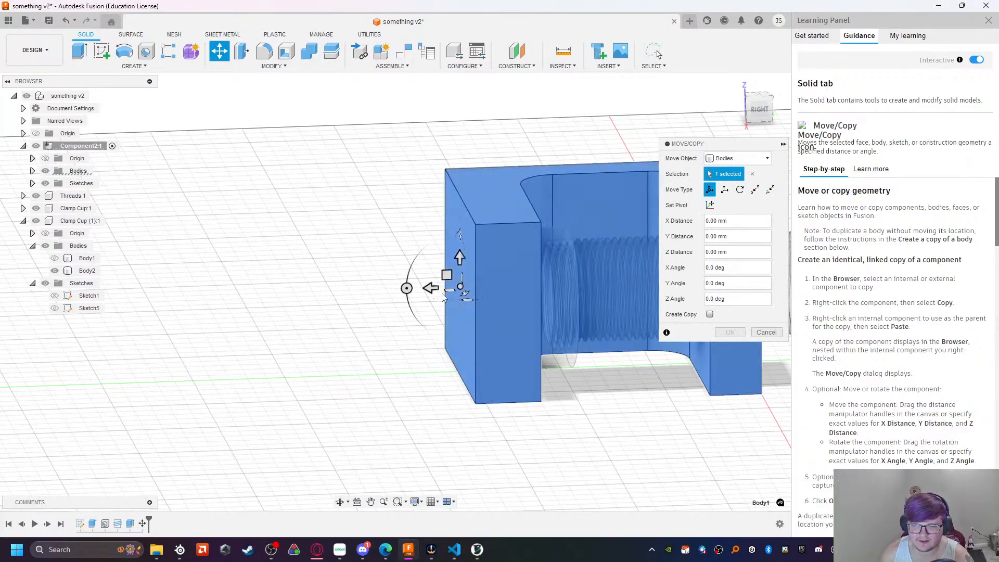
key("Escape")
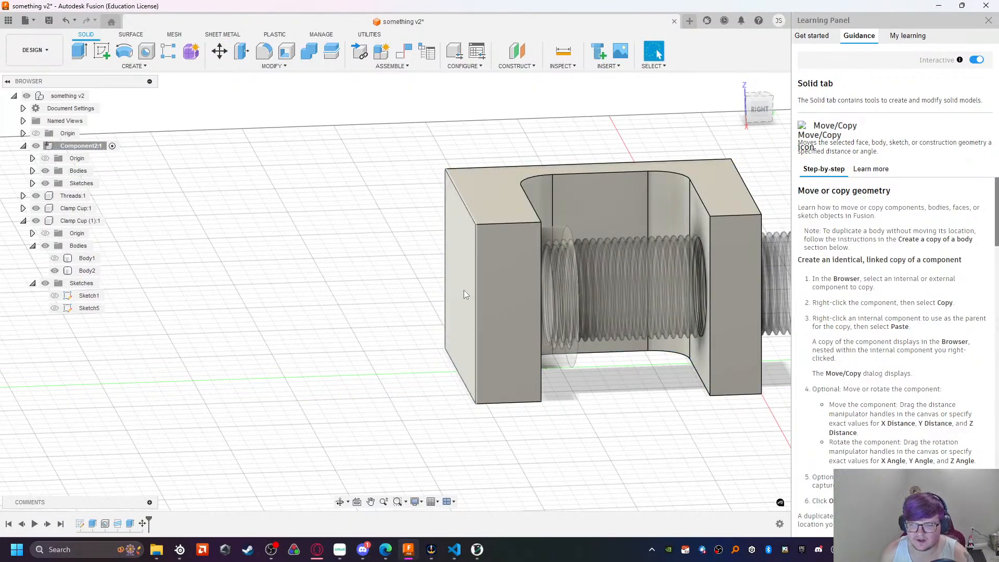
Step: Try moving the outer face of the block's solid cup-side wall 18 mm inward to gauge the wall's thickness
left_click(219, 50)
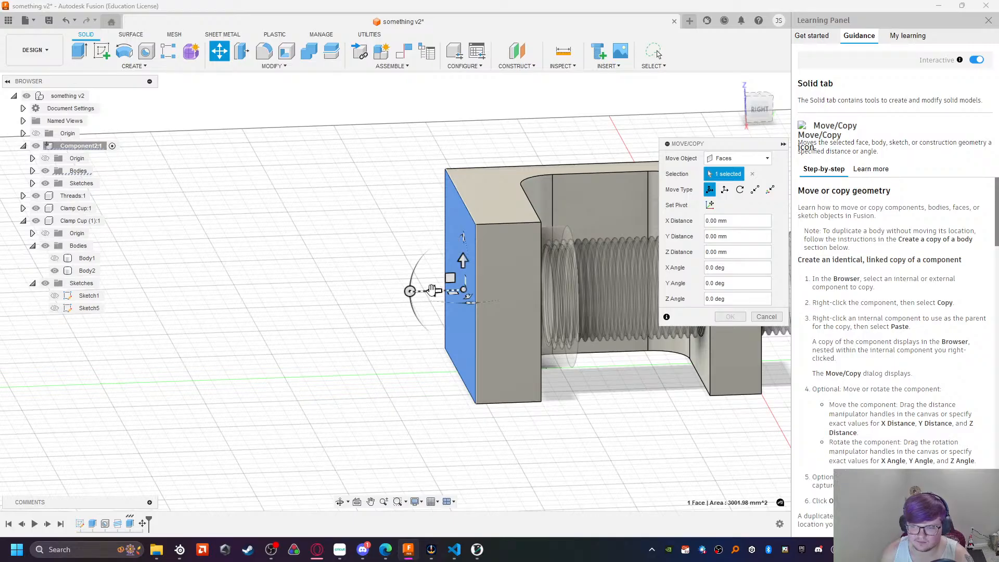
left_click_drag(423, 290, 493, 295)
scroll(564, 337, "up", 5)
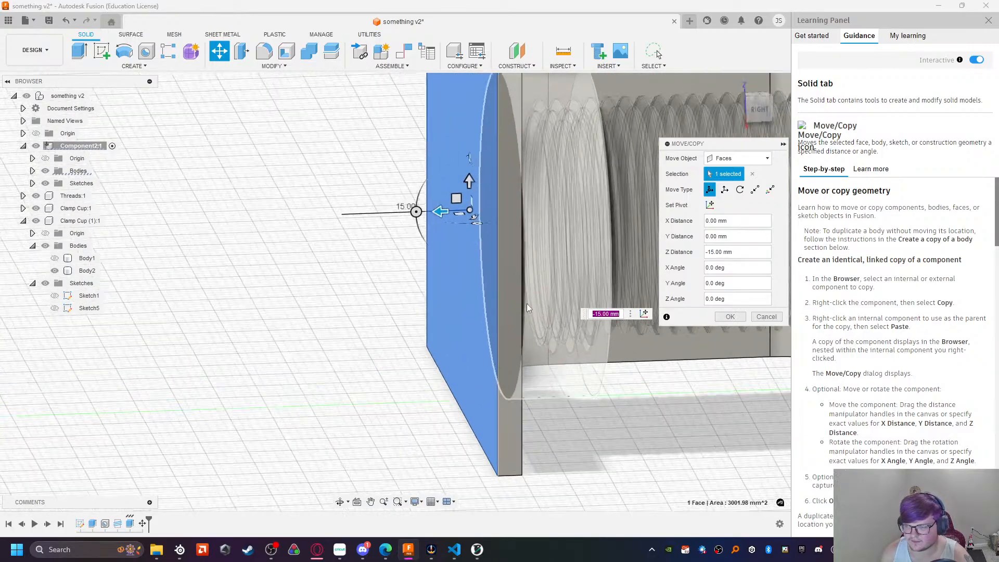
left_click(598, 313)
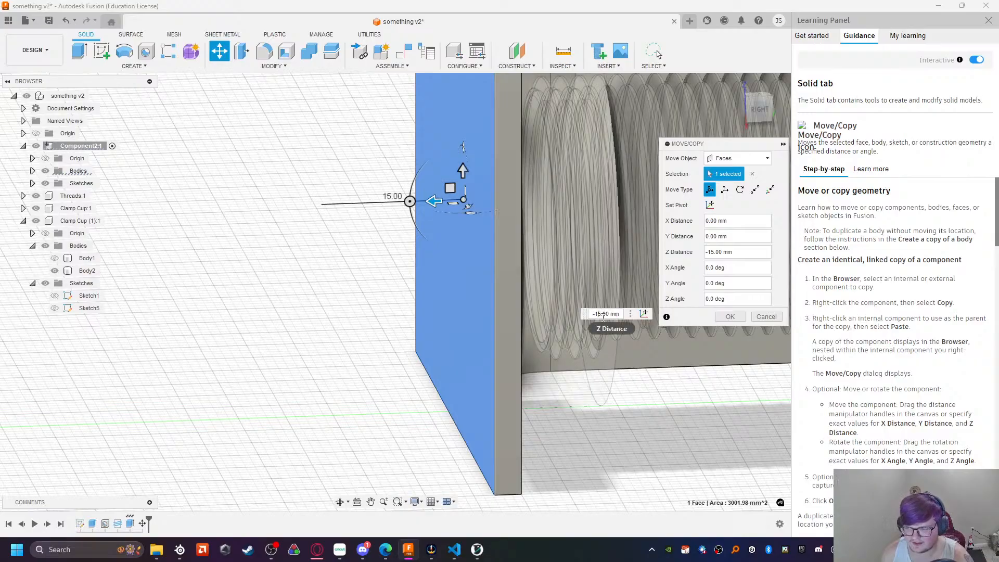
type("8")
key("Return")
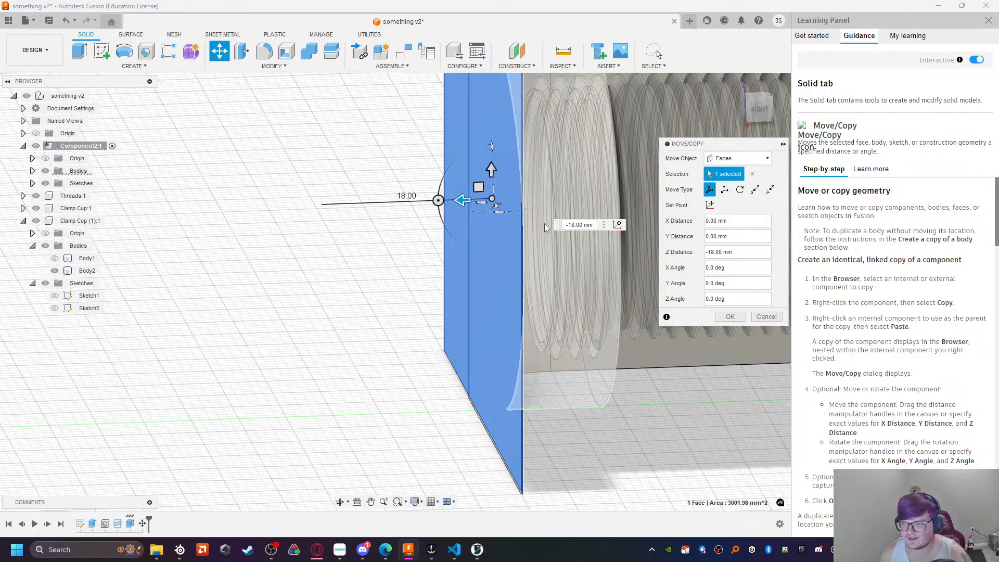
key("Return")
Step: Try moving the block's long back face inward to gauge the thickness of the spine
scroll(522, 232, "down", 5)
middle_click_drag(521, 232, 367, 297, "shift")
left_click(375, 326)
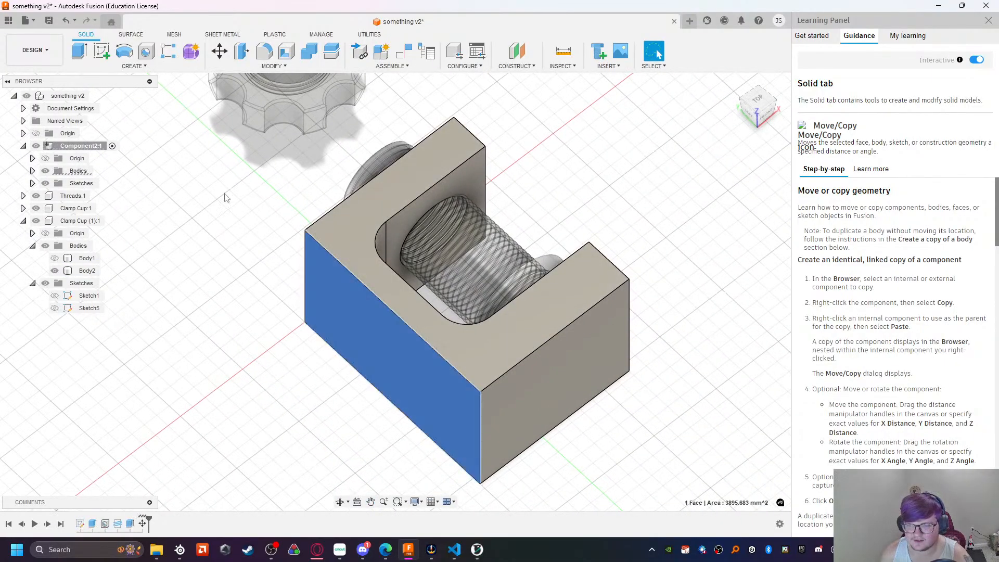
left_click(218, 52)
left_click_drag(353, 342, 378, 331)
key("Return")
Step: Try moving the outer face of the wall with the threaded hole 14 mm inward to gauge its thickness
middle_click_drag(272, 341, 308, 348, "shift")
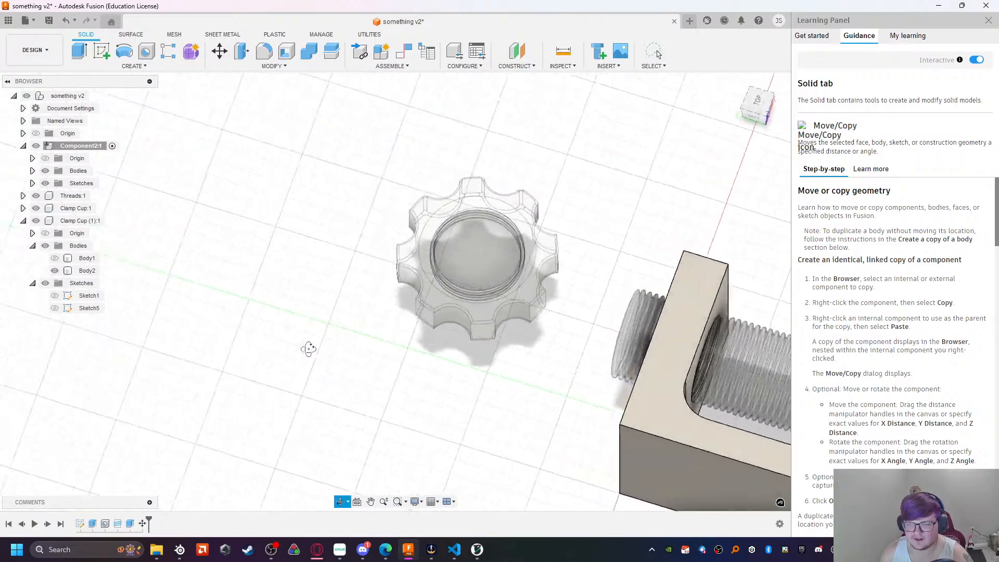
middle_click_drag(468, 275, 276, 364)
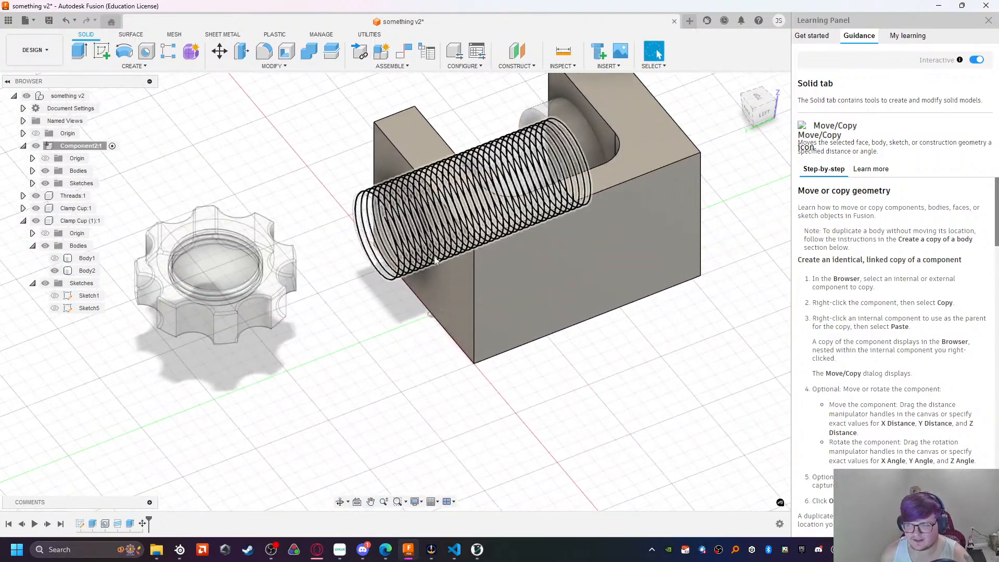
left_click(462, 261)
left_click(221, 55)
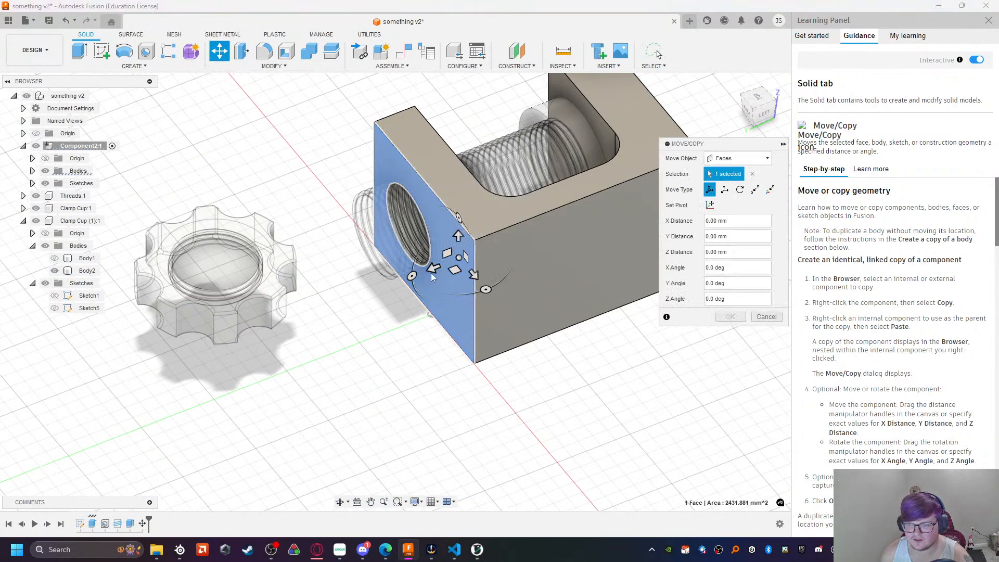
left_click_drag(431, 270, 460, 255)
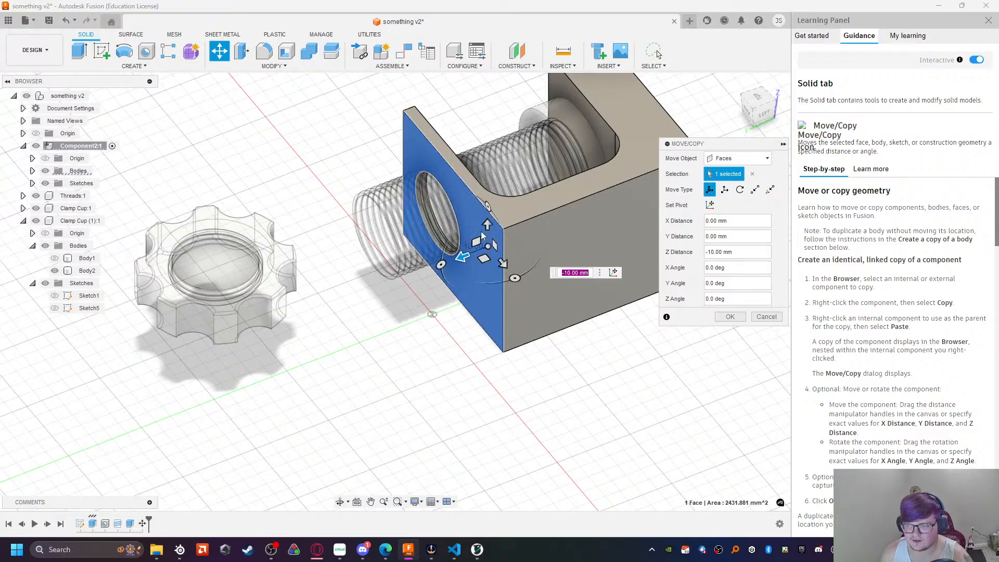
scroll(469, 313, "up", 5)
left_click_drag(458, 329, 486, 327)
scroll(389, 384, "down", 5)
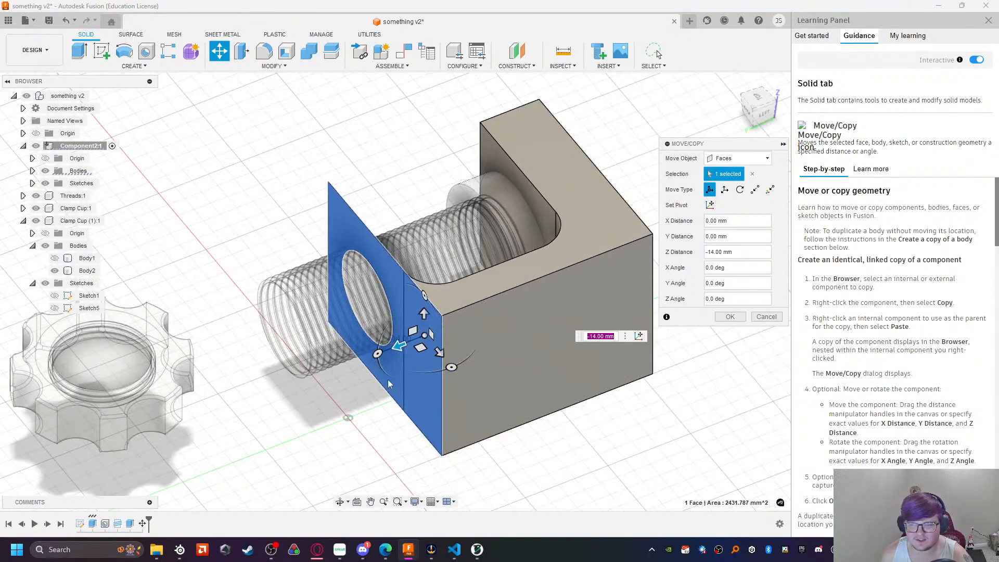
key("Return")
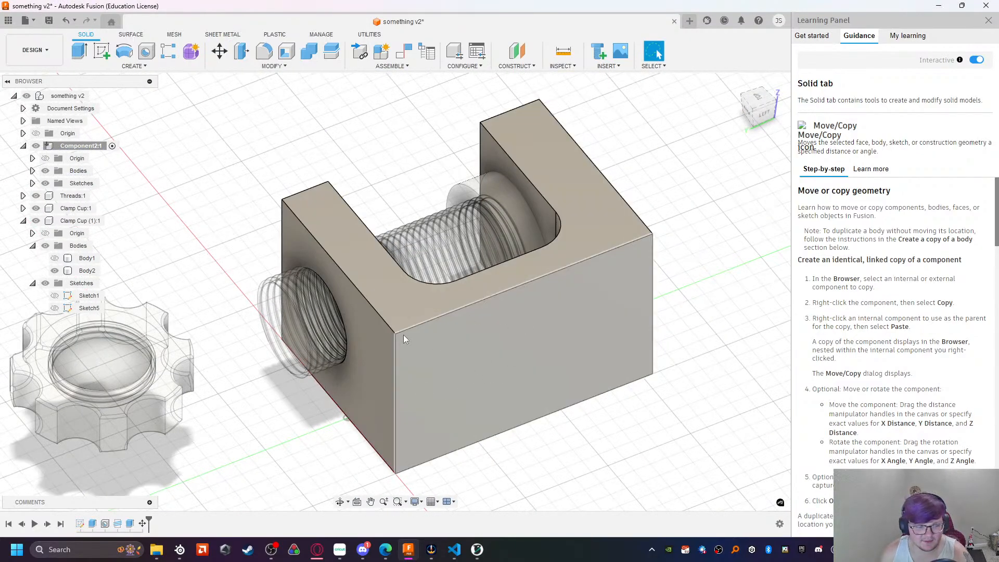
Step: Try the 18 mm inward move on the solid cup-side wall's outer face again to recheck its thickness
middle_click_drag(672, 396, 408, 413, "shift")
left_click(387, 418)
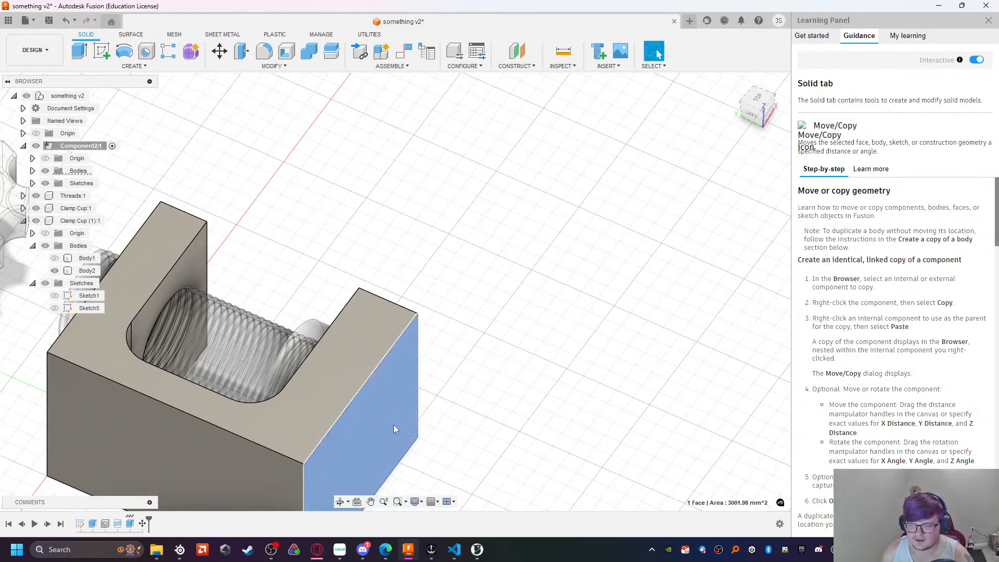
key("m")
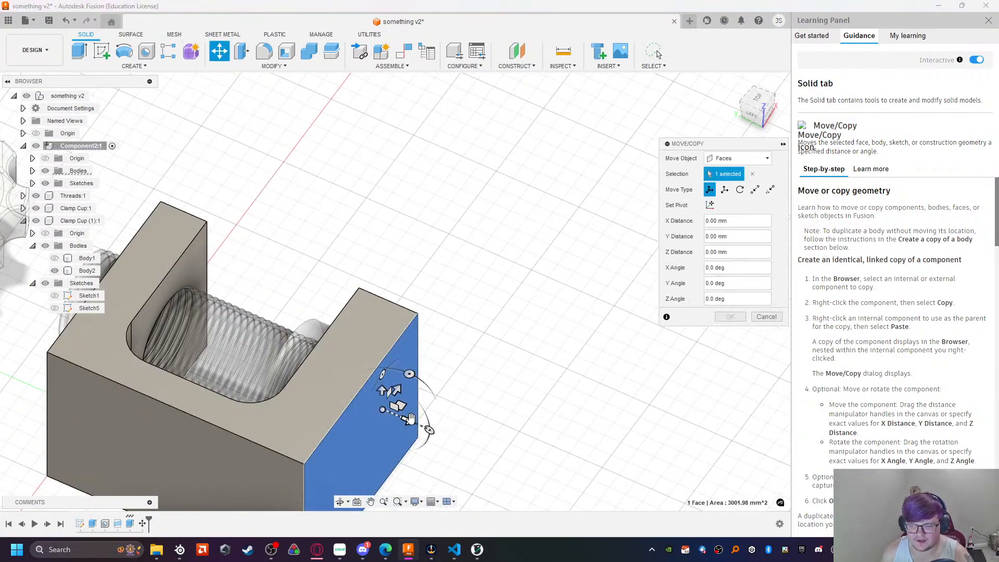
left_click_drag(409, 419, 354, 404)
scroll(348, 406, "up", 5)
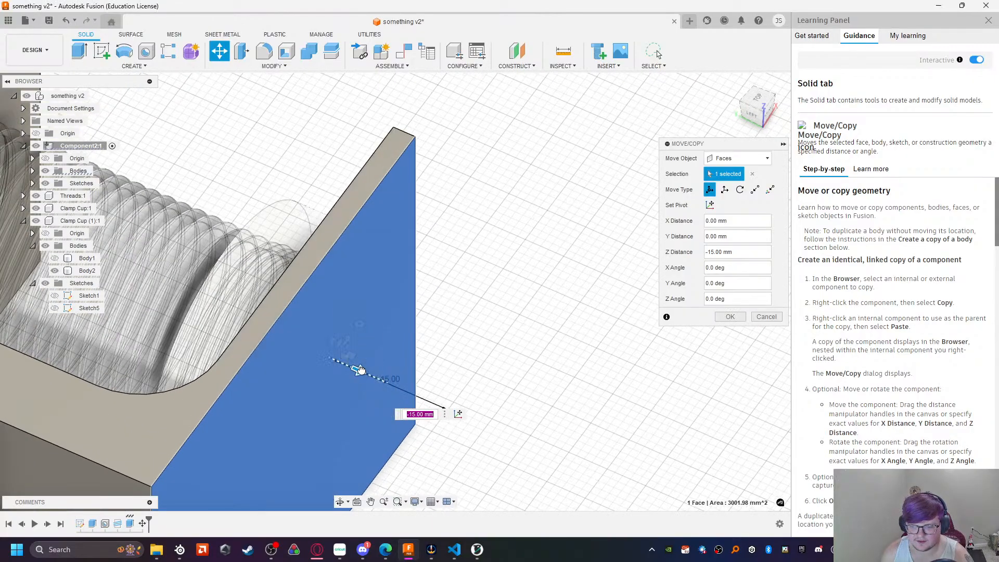
left_click_drag(359, 369, 338, 360)
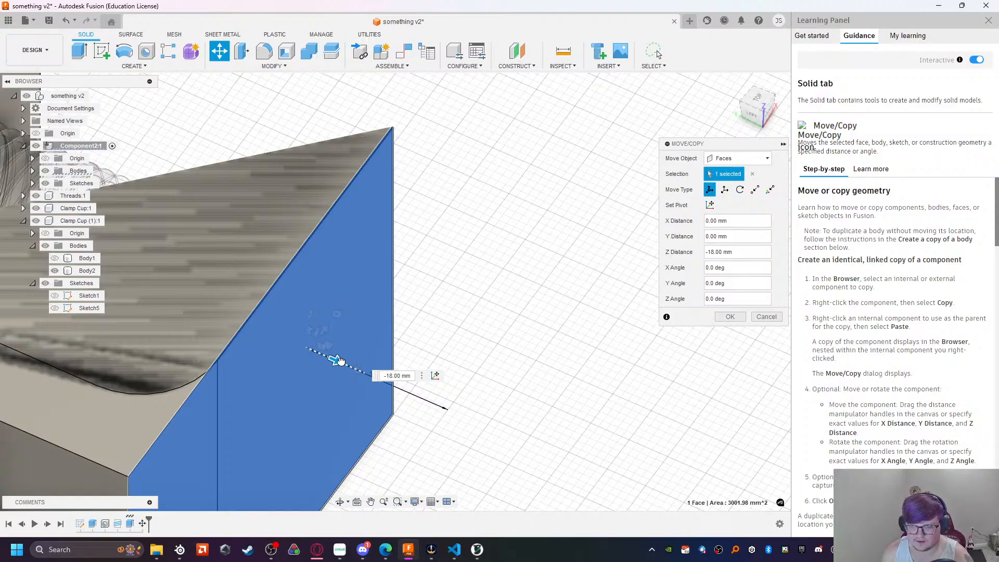
key("Escape")
scroll(564, 393, "down", 5)
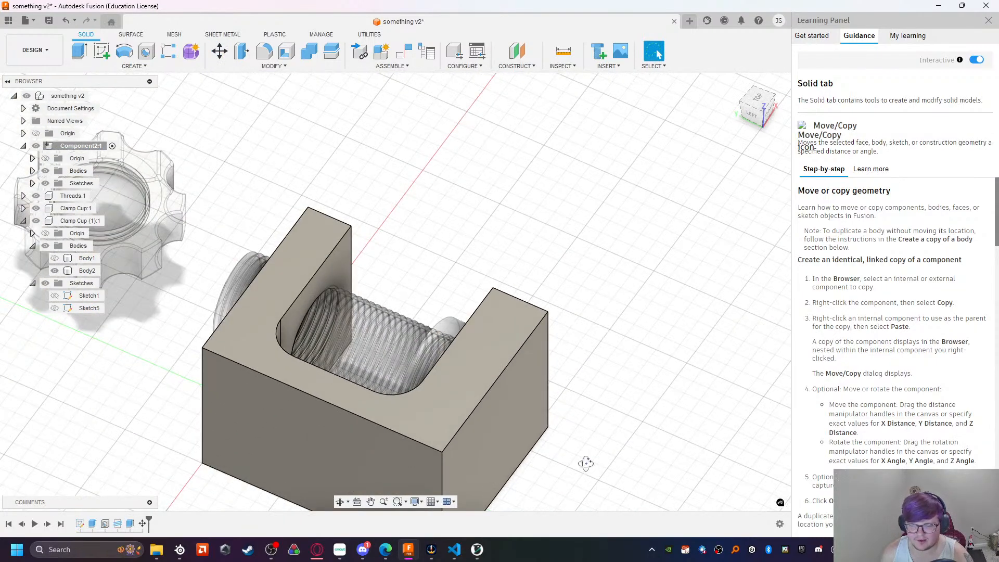
middle_click_drag(586, 463, 575, 383, "shift")
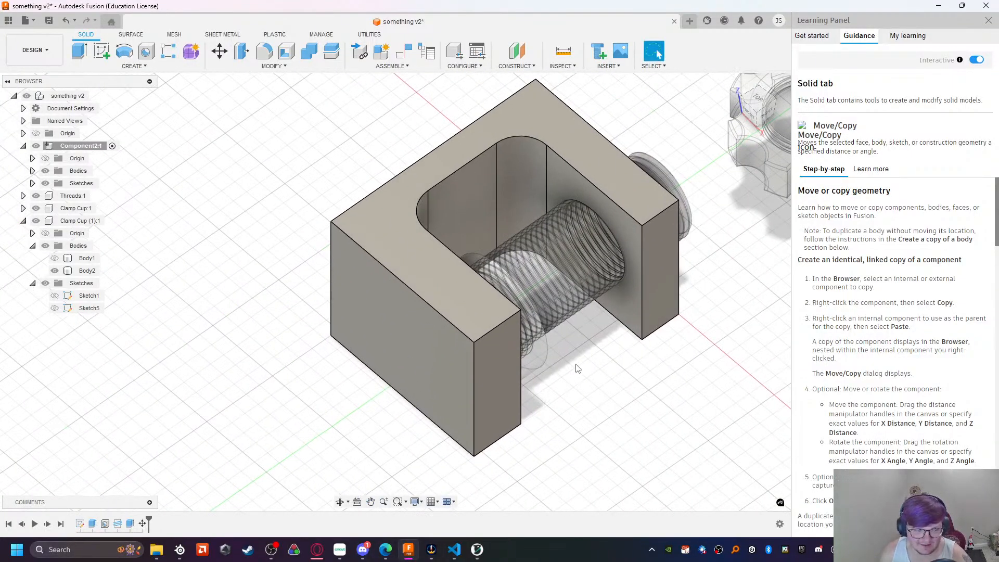
Step: Move the outer face of the block's solid cup-side wall outward to thicken the wall
middle_click_drag(577, 367, 555, 363, "shift")
middle_click_drag(495, 335, 353, 368)
middle_click_drag(526, 372, 499, 332, "shift")
middle_click_drag(499, 333, 338, 361)
middle_click_drag(426, 366, 356, 343, "shift")
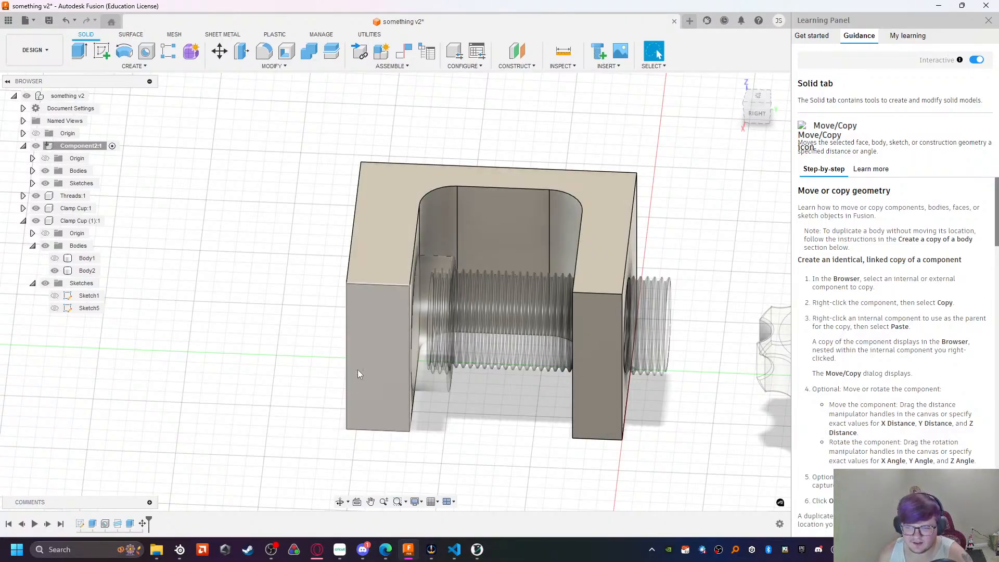
middle_click_drag(325, 425, 590, 409, "shift")
left_click(461, 327)
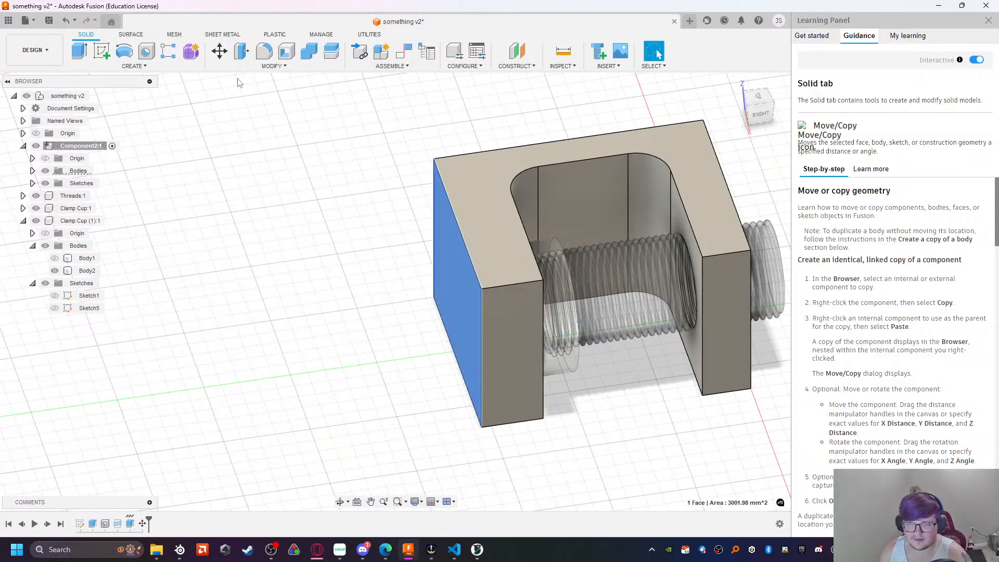
left_click(219, 52)
left_click_drag(433, 326, 415, 327)
left_click(730, 317)
Step: Try moving the thickened cup-side wall's outer face 23 mm inward to gauge the wall's thickness
middle_click_drag(577, 416, 484, 371, "shift")
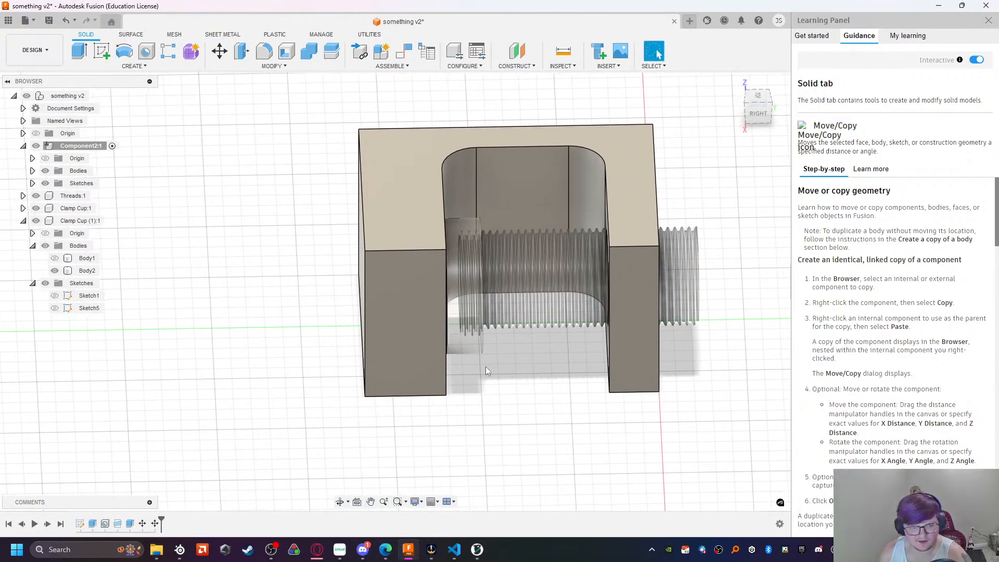
middle_click_drag(492, 367, 324, 352, "shift")
left_click(324, 353)
key("m")
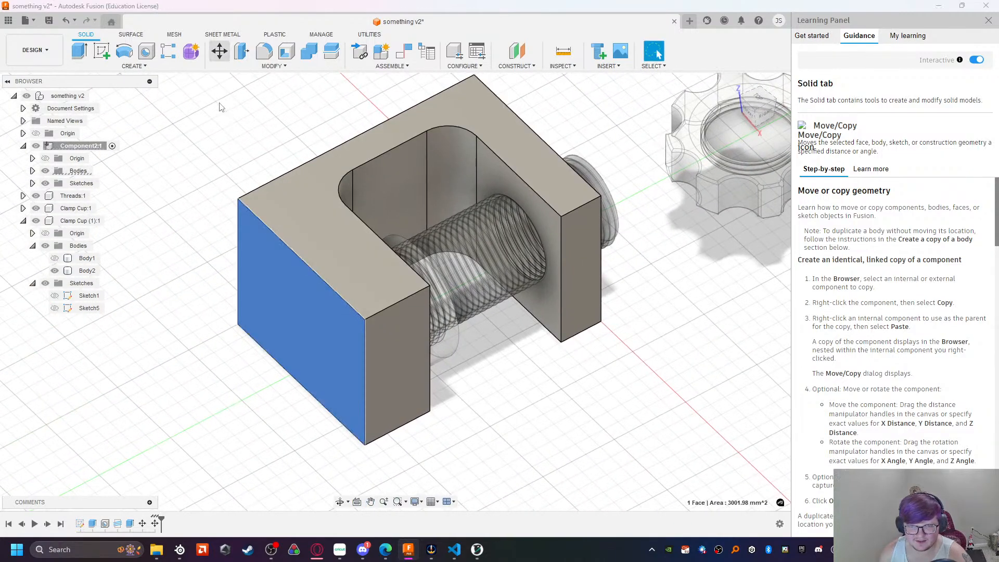
left_click_drag(302, 367, 366, 347)
scroll(367, 346, "up", 5)
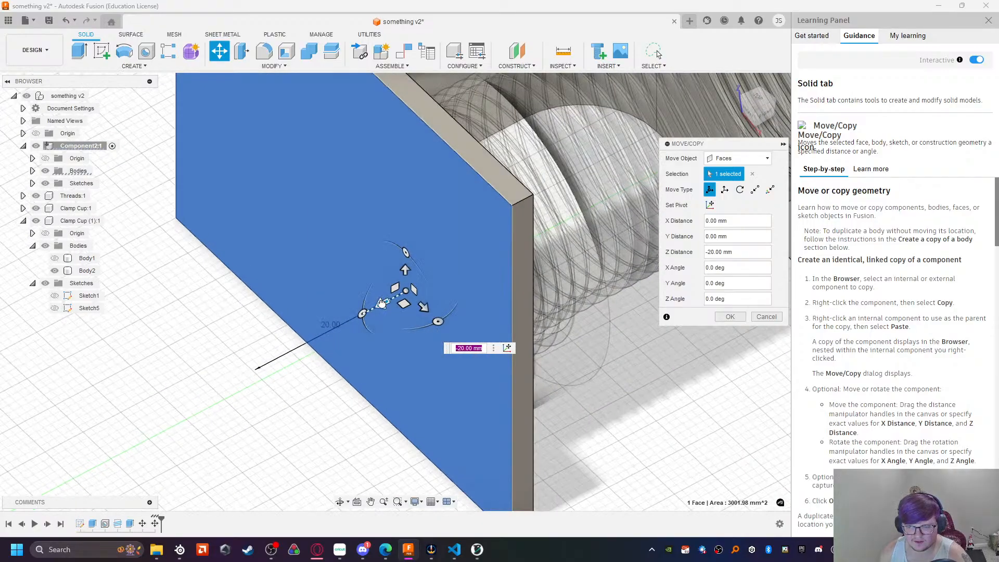
left_click_drag(382, 307, 407, 296)
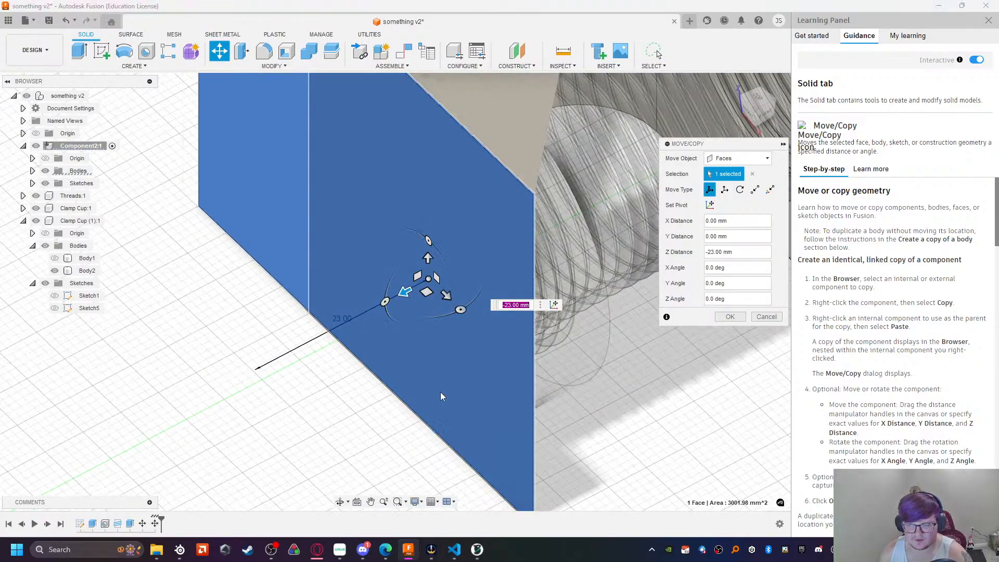
key("Return")
Step: Switch to the Visual Studio Code notes and add the line "23 top clamp" below the fillet note
left_click(454, 549)
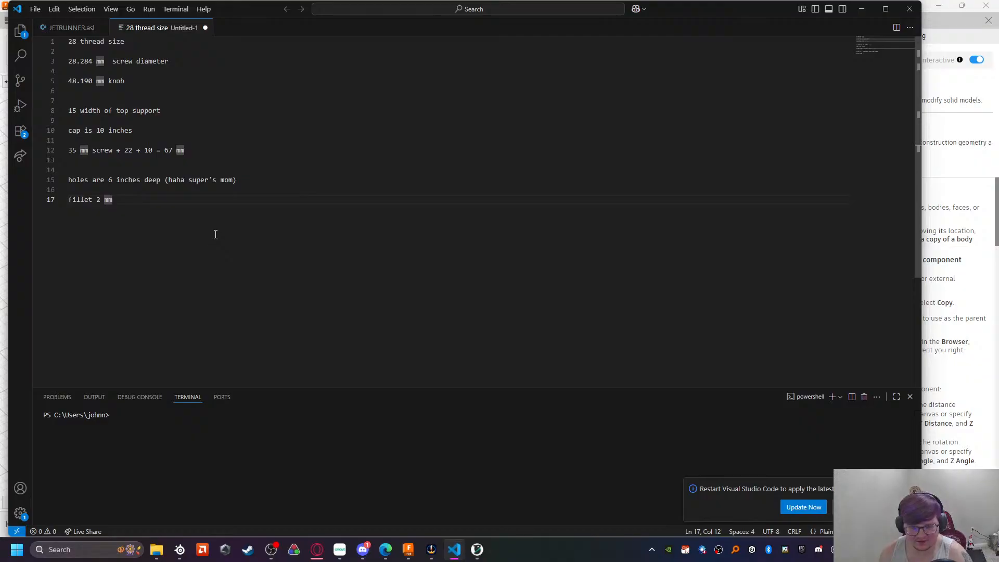
key("Return")
key("Return")
type("23 top c")
type("lamp")
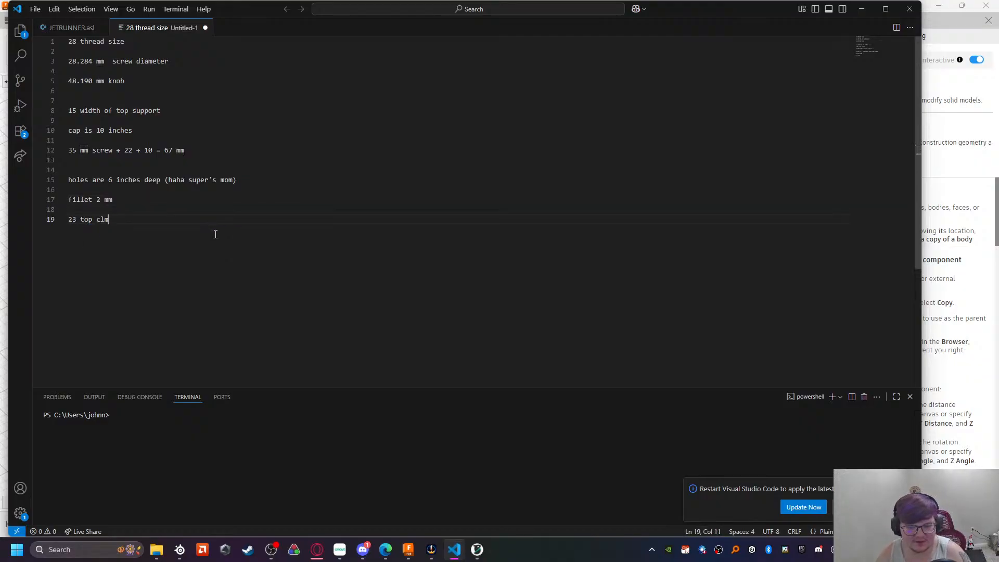
key("Return")
key("Return")
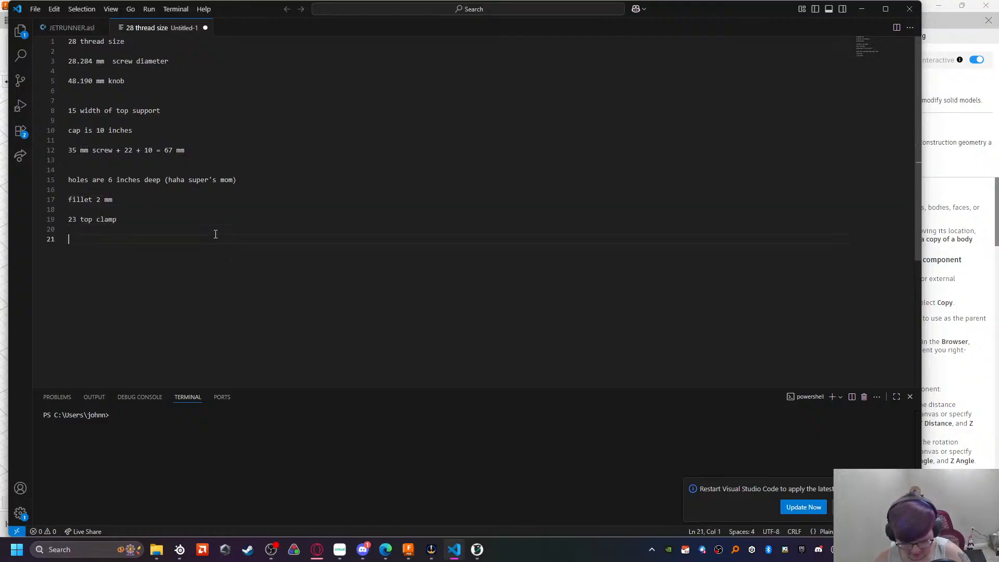
Step: Add the calculation "67 - 15 = 52" as a new line at the end of the notes
type("67")
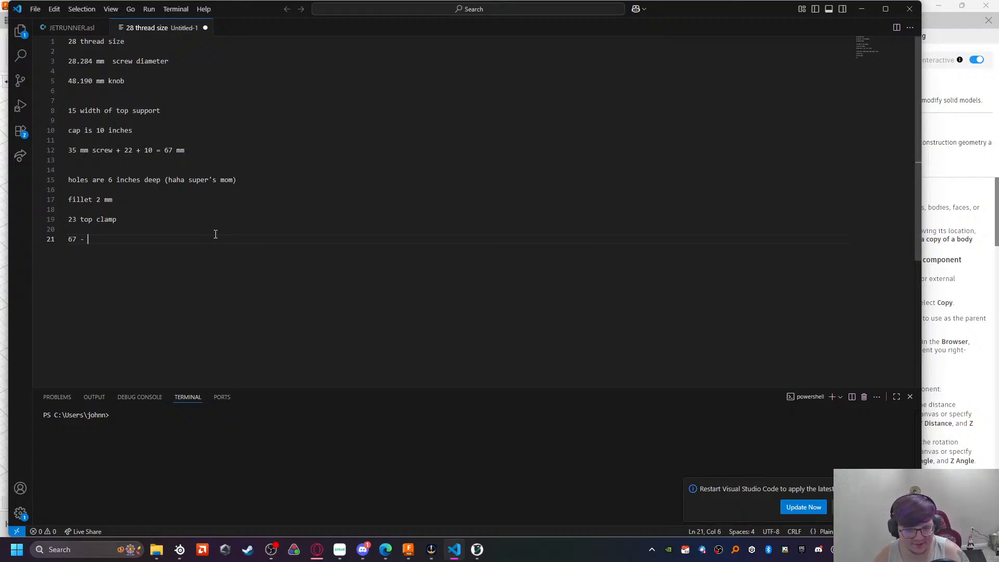
type(" - 13")
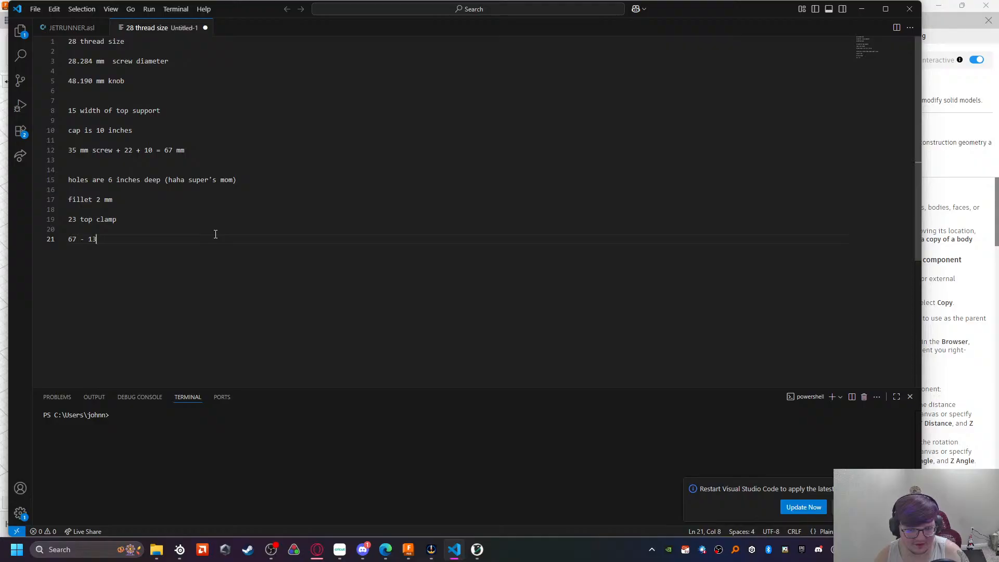
key("BackSpace")
key("BackSpace")
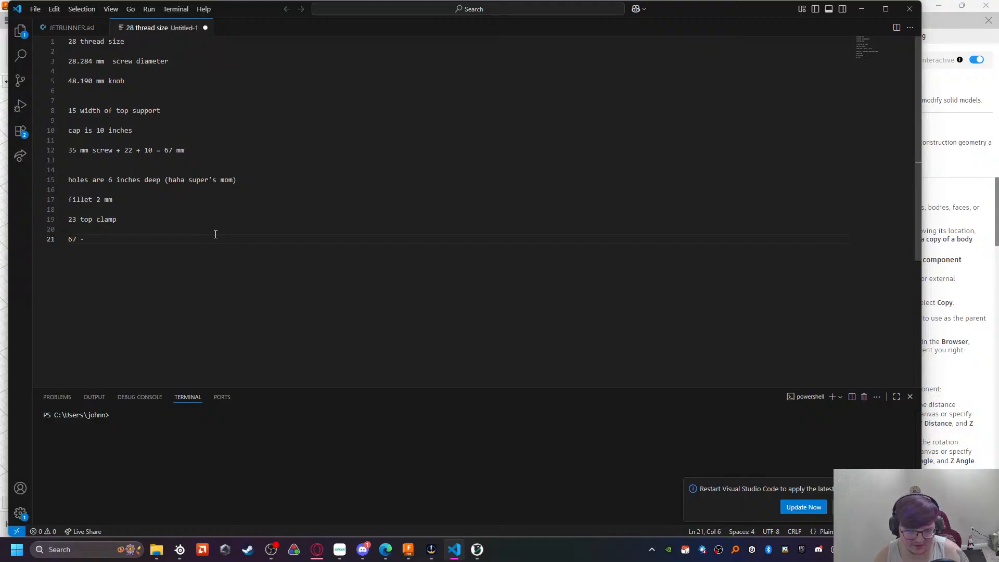
type("15 = ")
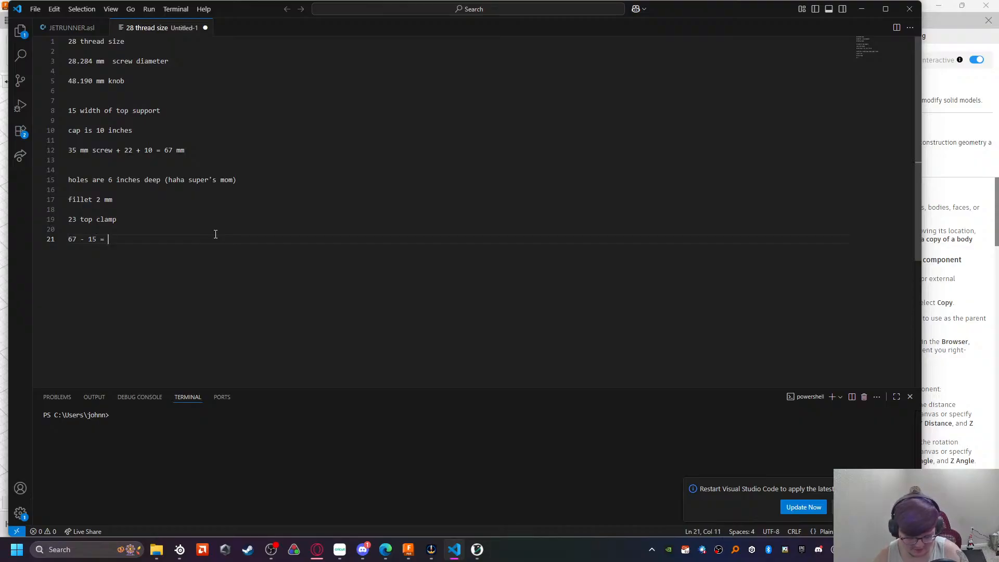
type("50")
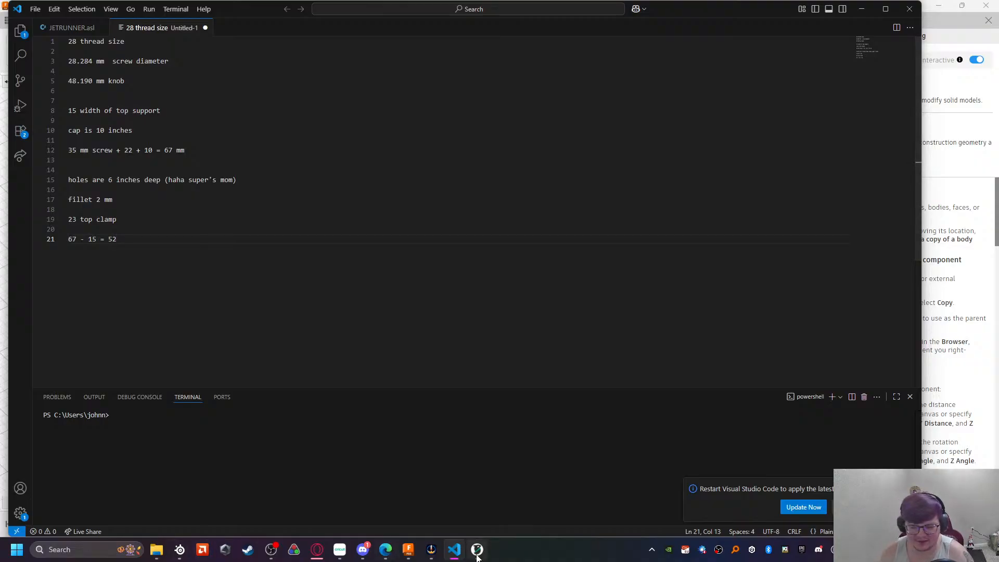
Step: Return to Fusion, activate the Threads component and move it 165 mm along Y, out of the block and past the knob
left_click(454, 549)
scroll(473, 339, "down", 10)
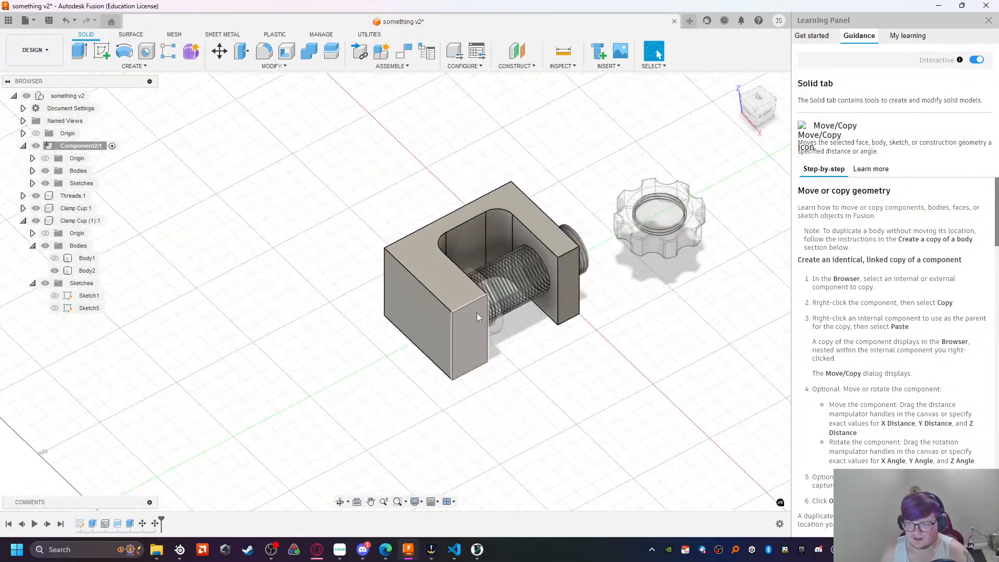
scroll(588, 368, "up", 3)
scroll(586, 369, "down", 2)
middle_click_drag(586, 369, 396, 265, "shift")
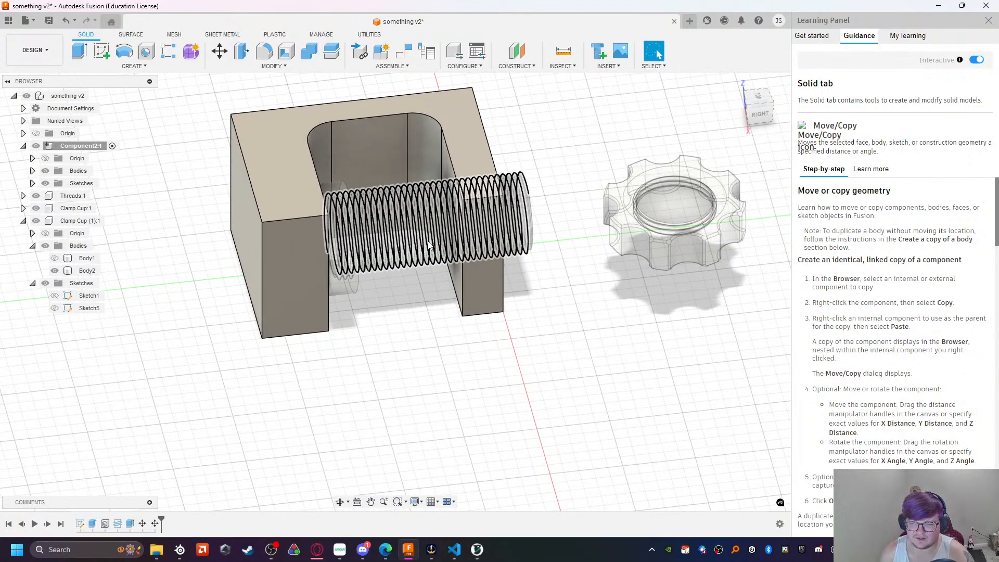
left_click(396, 265)
left_click(87, 197)
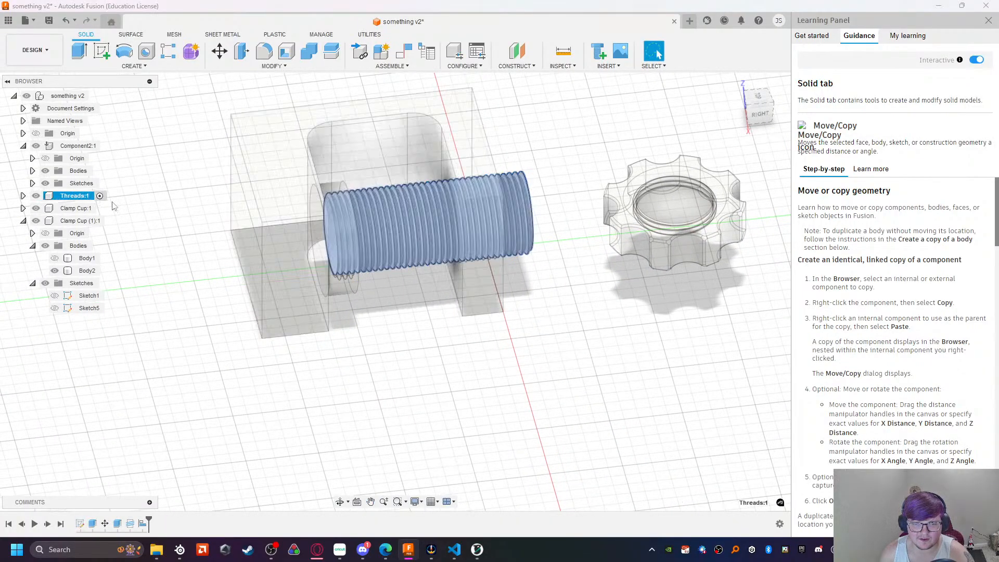
left_click(219, 61)
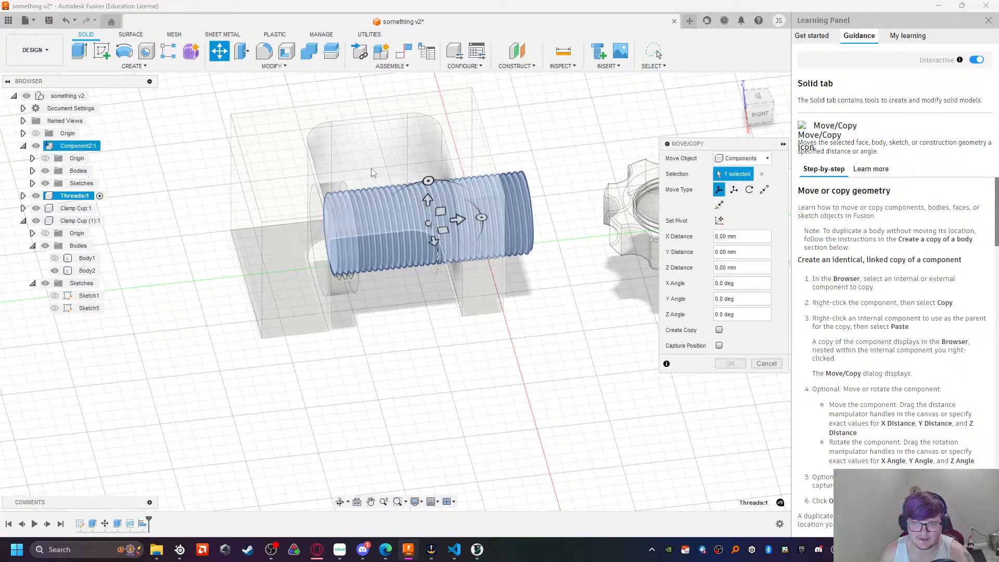
left_click_drag(456, 218, 720, 171)
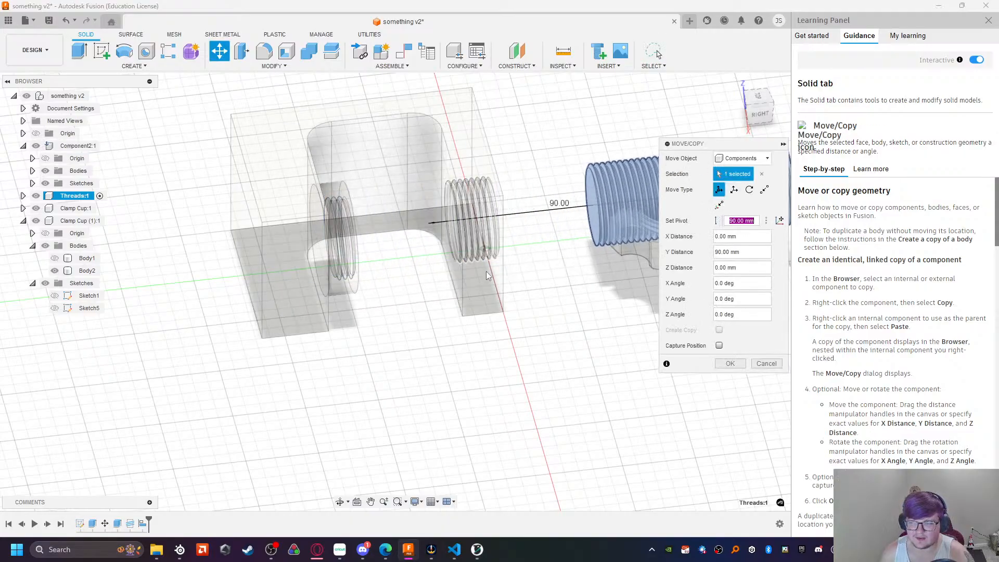
middle_click_drag(565, 286, 189, 345)
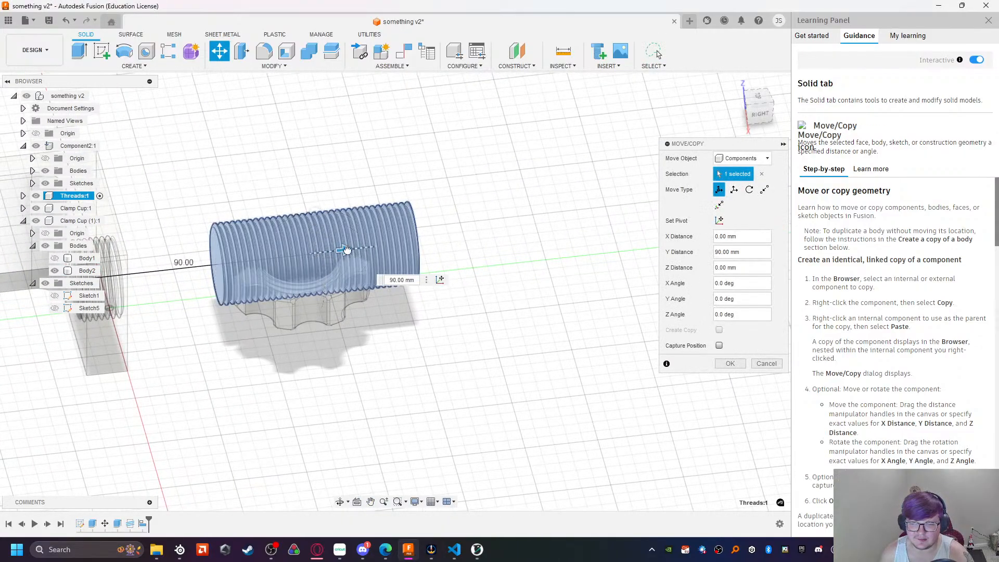
left_click_drag(341, 250, 562, 225)
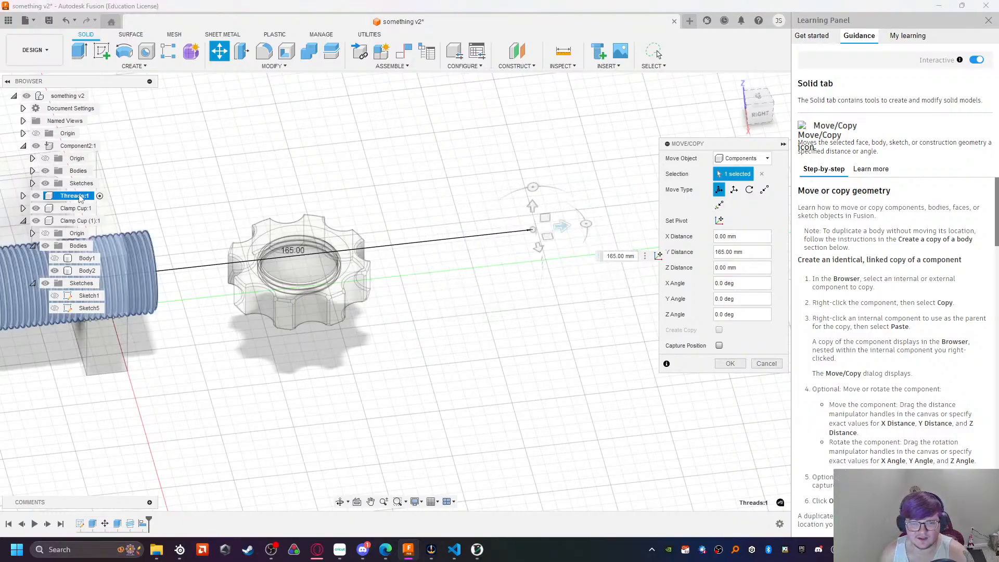
Step: Activate the top-level something v2 component and paste the threaded rod into it as a new independent component
double_click(72, 98)
right_click(82, 97)
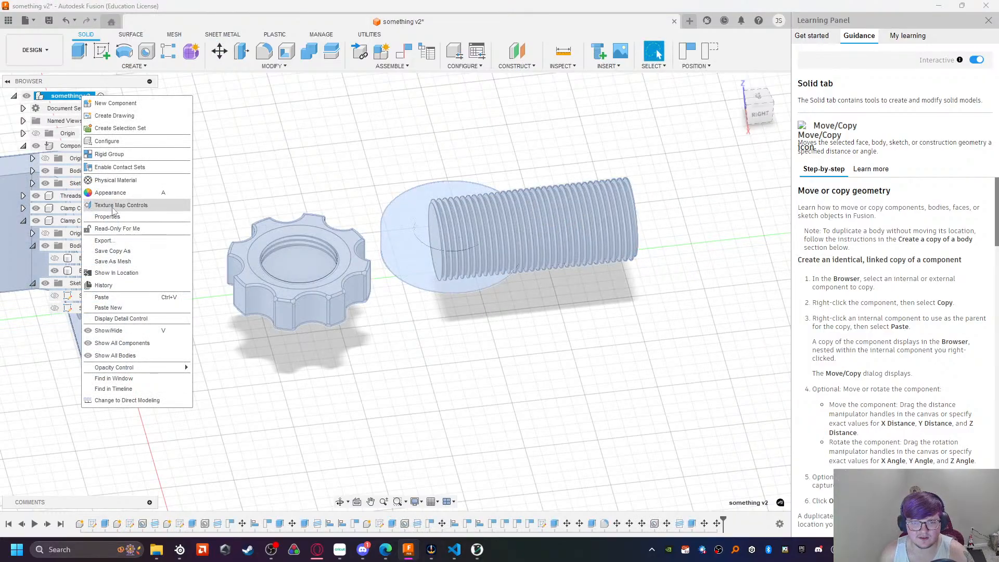
left_click(112, 308)
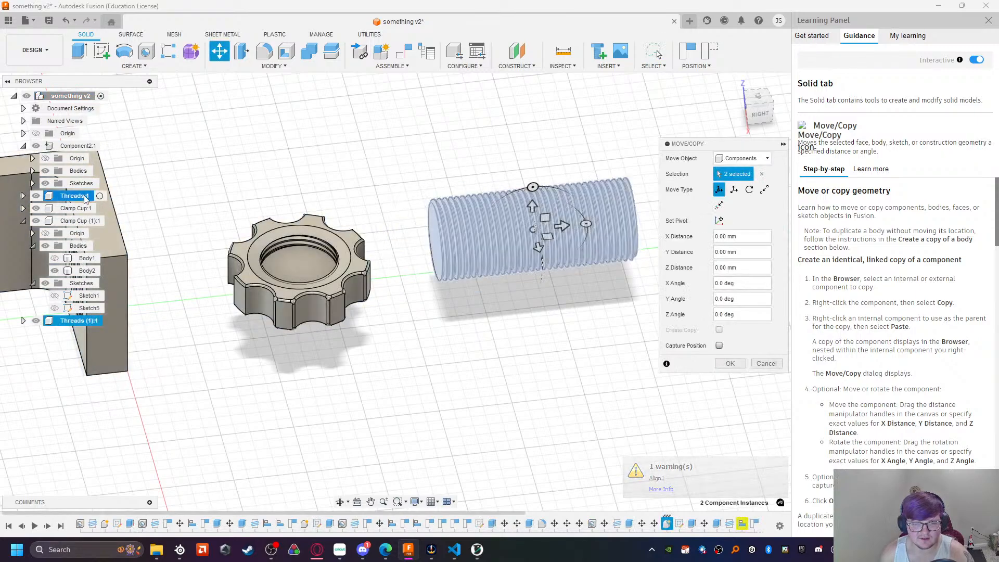
left_click(77, 196)
left_click(74, 196)
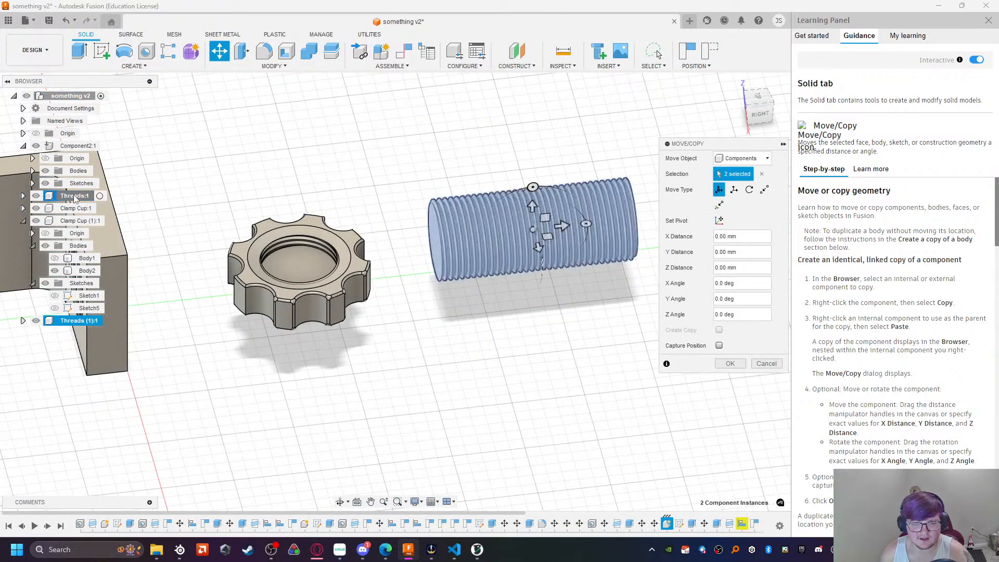
left_click(23, 195)
left_click(66, 197)
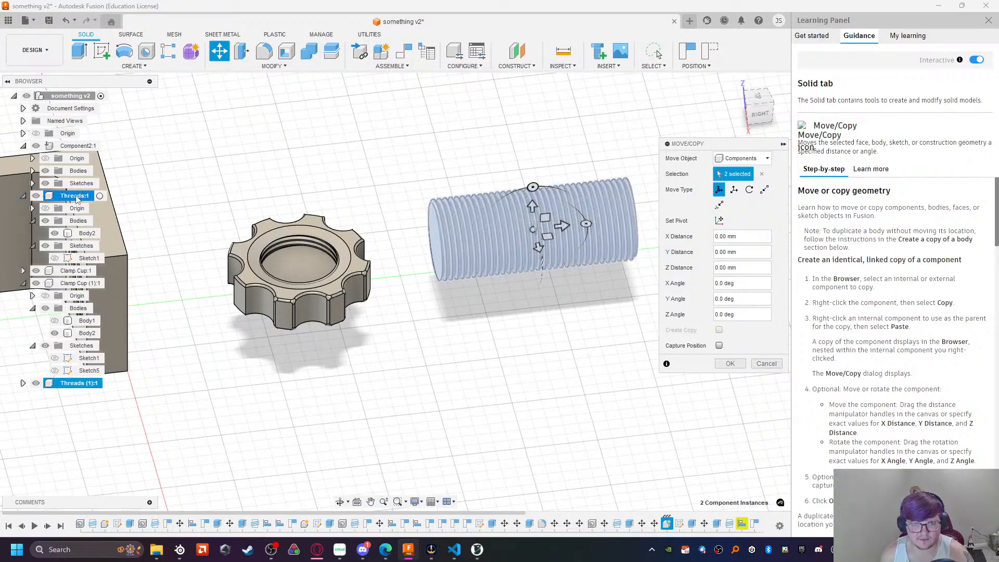
Step: Activate the original Threads component and rename it "Screw for Clamp"
left_click(95, 197)
right_click(81, 197)
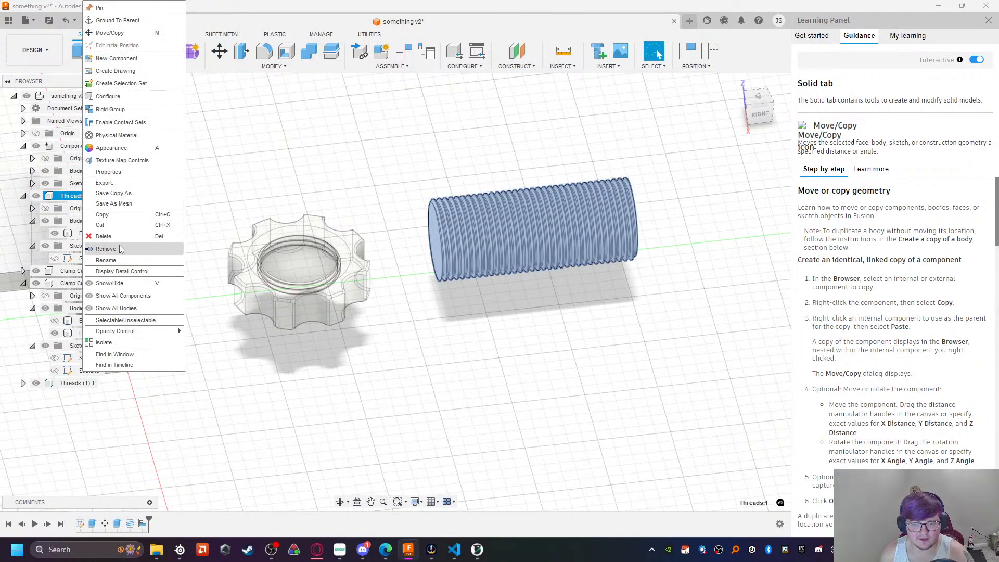
left_click(117, 260)
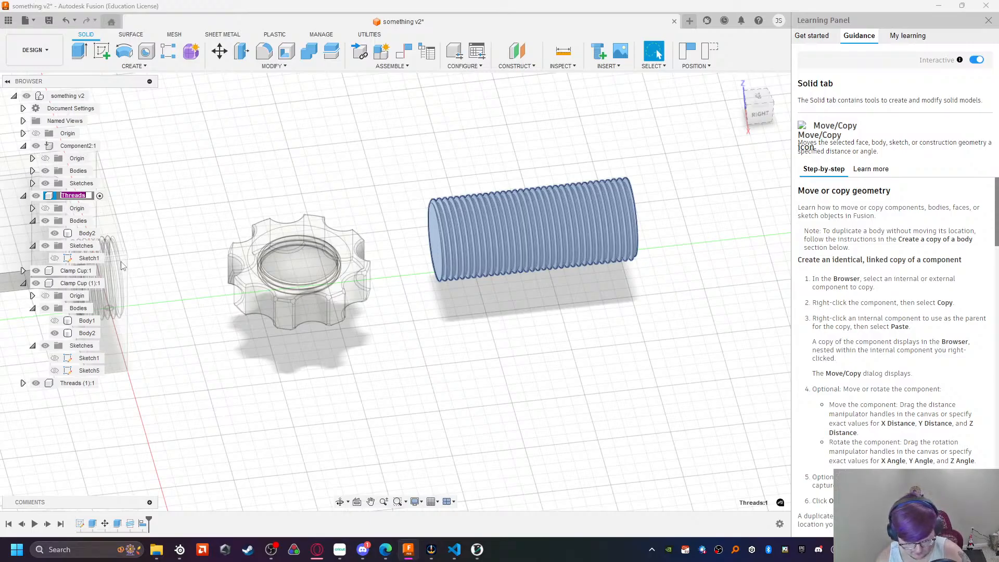
type("Threa")
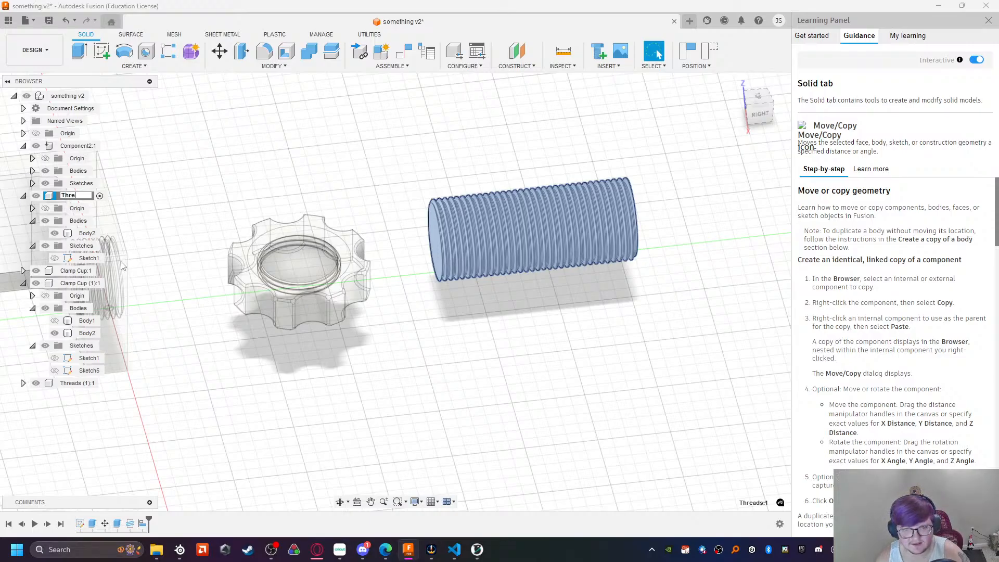
key("BackSpace")
key("BackSpace")
key("BackSpace")
key("BackSpace")
key("BackSpace")
type("S")
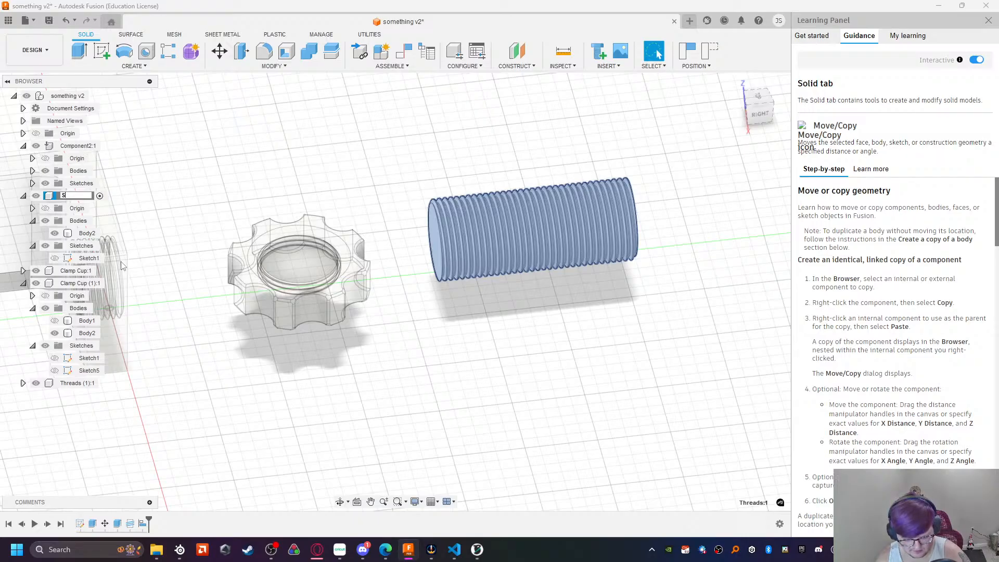
type("crew for Clamp")
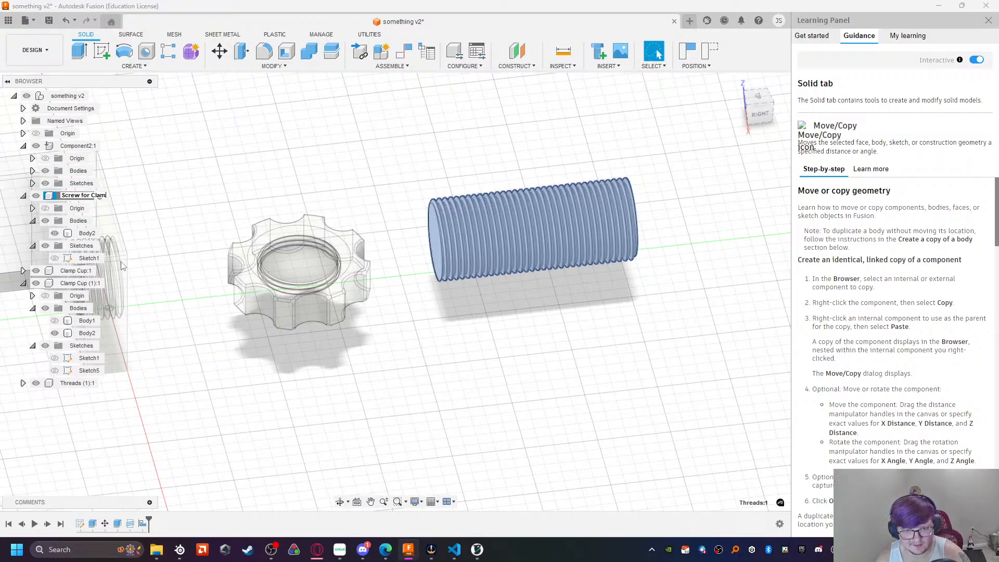
key("Return")
Step: Activate the pasted rod copy, Threads (1), and rename it "Screw for poles"
left_click(83, 384)
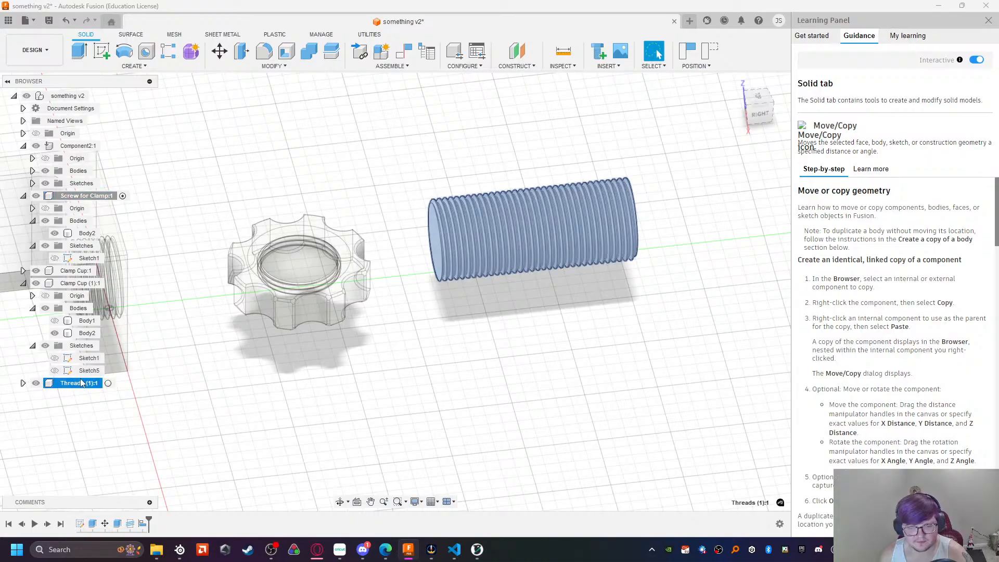
left_click(91, 385)
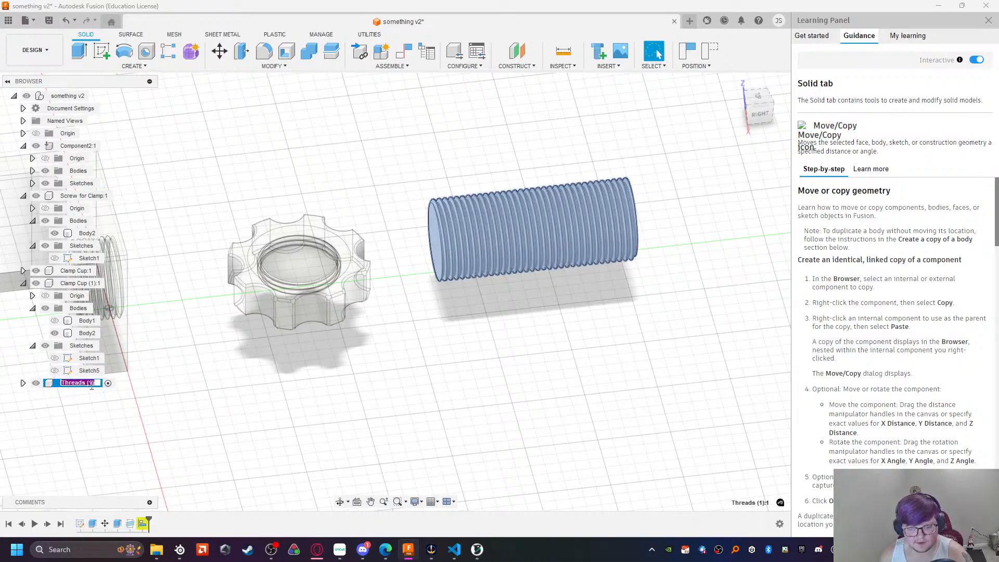
type("Screw for")
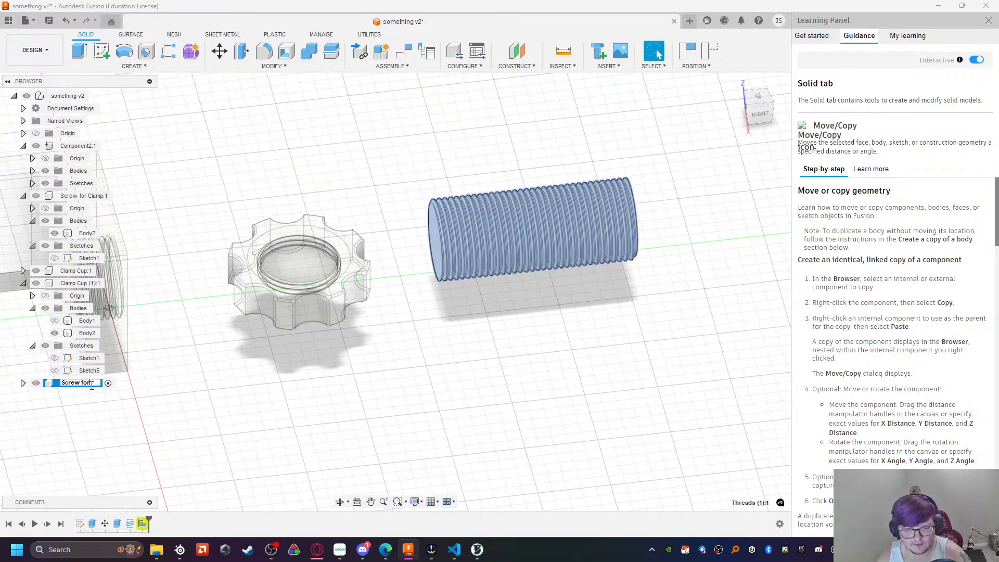
type(" poles")
key("Return")
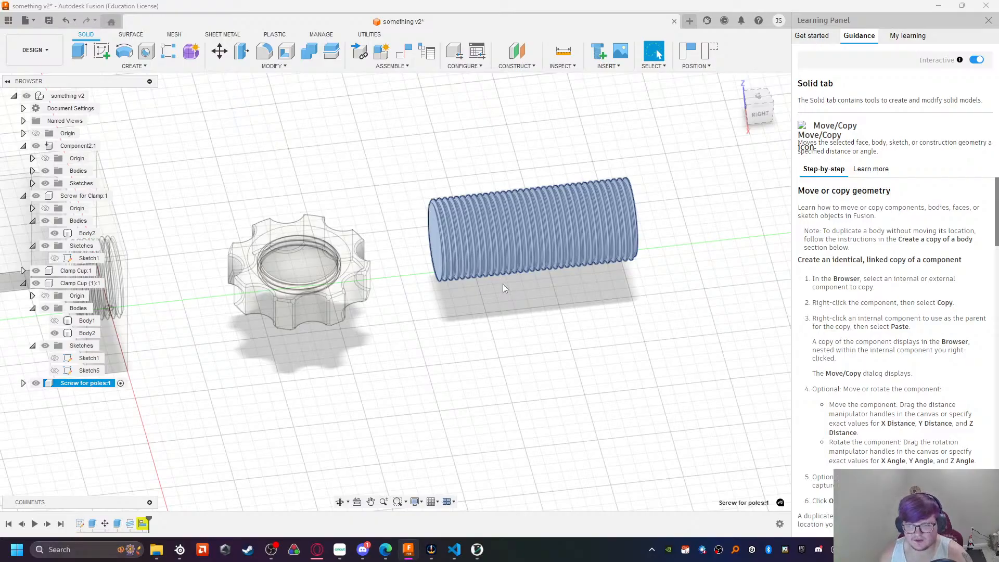
Step: Move the Screw for poles component 37.113 mm along X so it sits beside the clamp screw
left_click(219, 50)
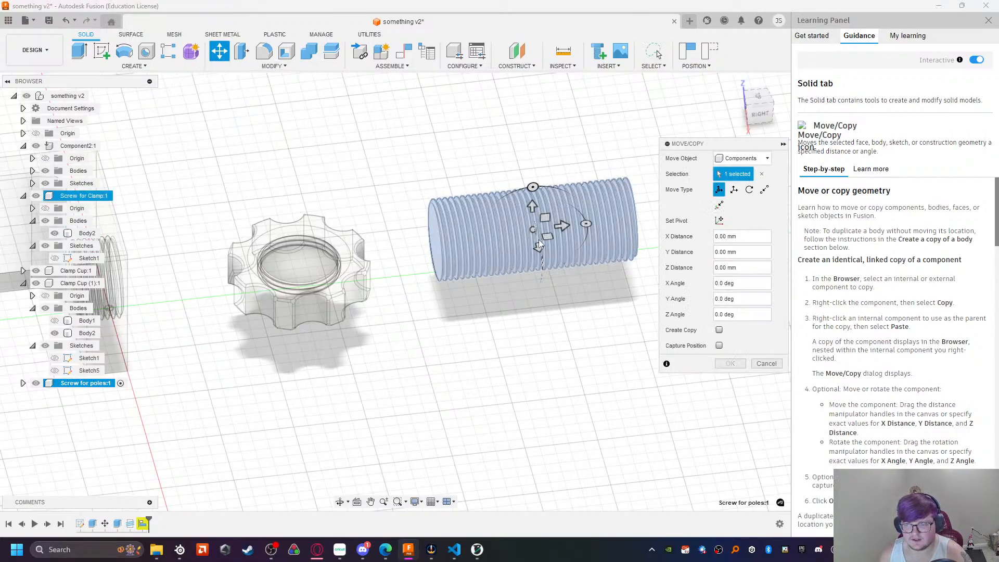
left_click_drag(537, 247, 553, 341)
middle_click_drag(405, 345, 218, 312)
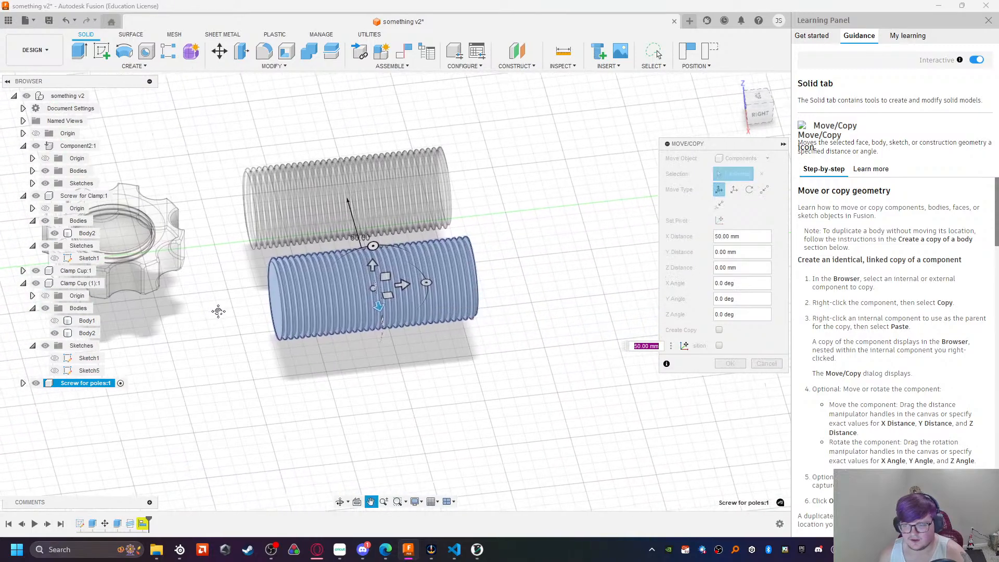
key("Return")
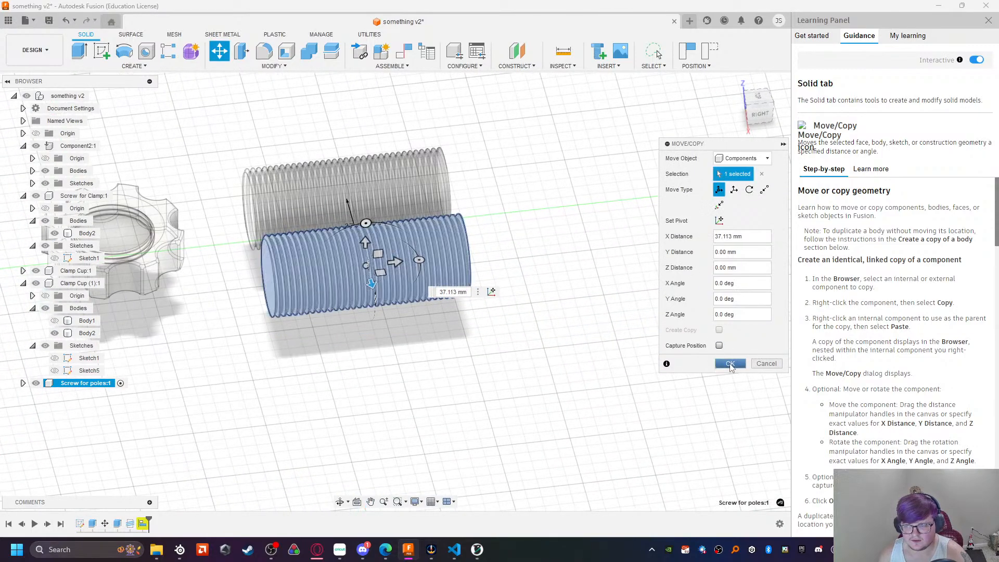
Step: Start moving the pole screw's flat end face nearest the knob 20 mm inward along the screw's axis
left_click(270, 281)
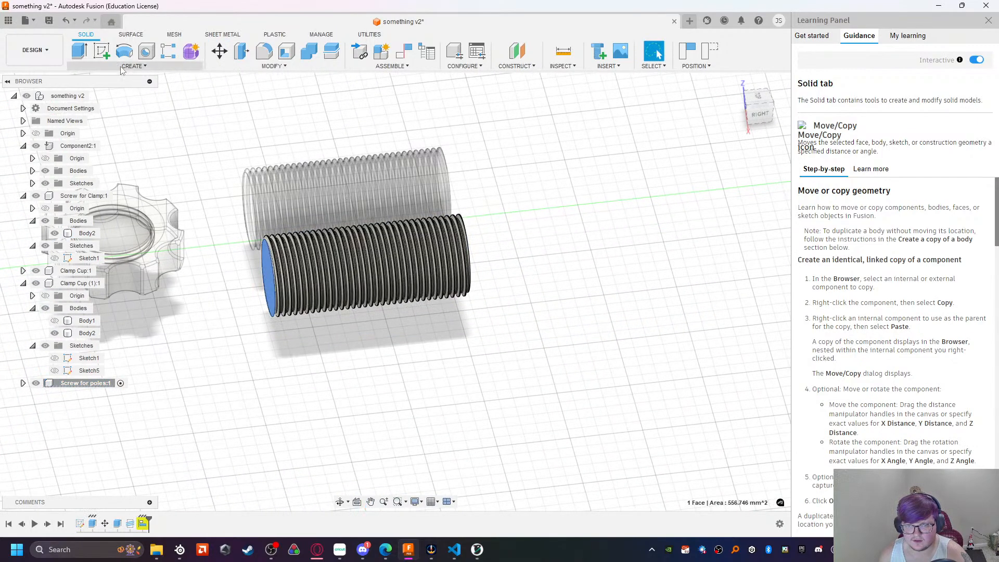
left_click(219, 50)
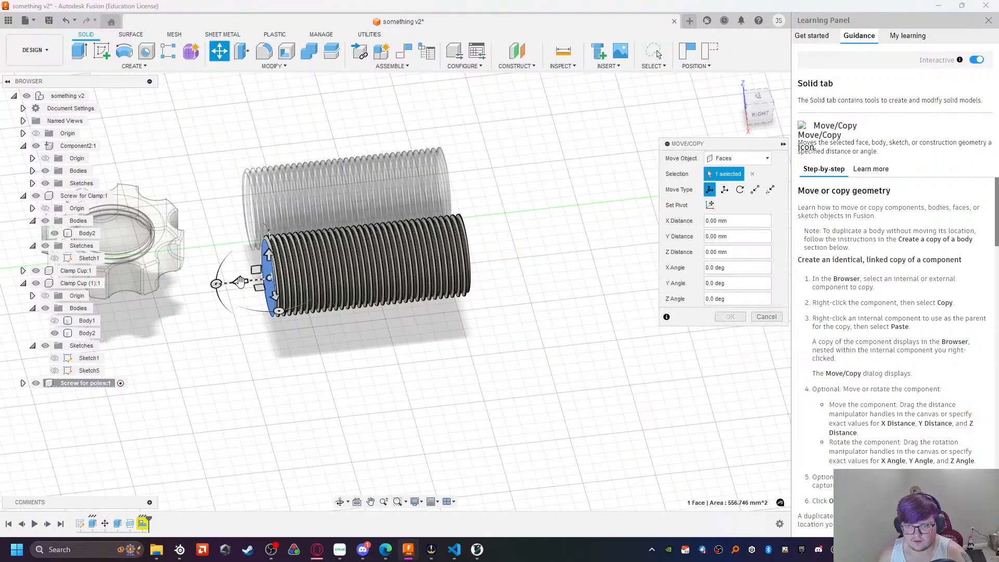
left_click_drag(237, 283, 321, 283)
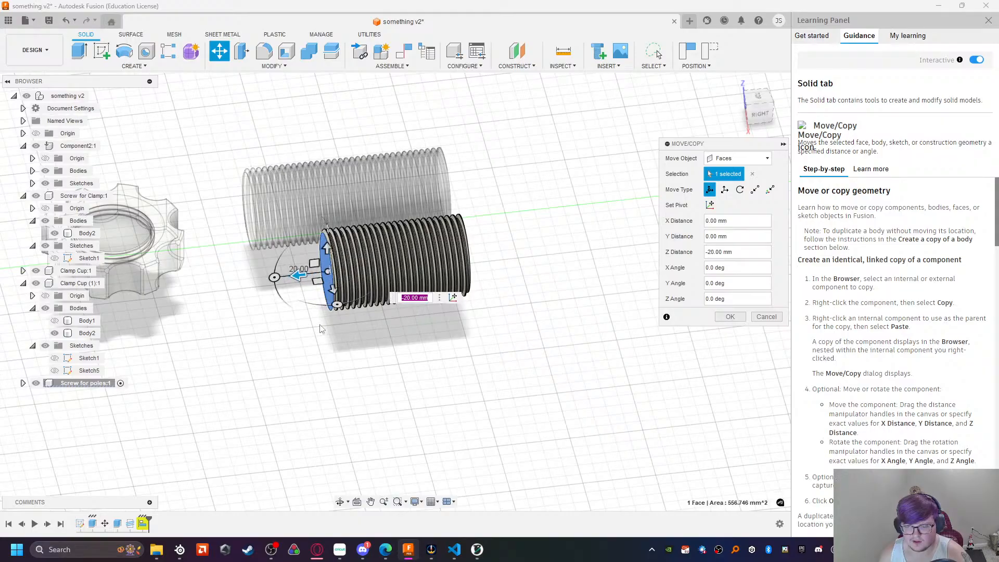
Step: Switch to Visual Studio Code and add the value 37 on a new line below the calculation 67 - 15 = 52
left_click(454, 549)
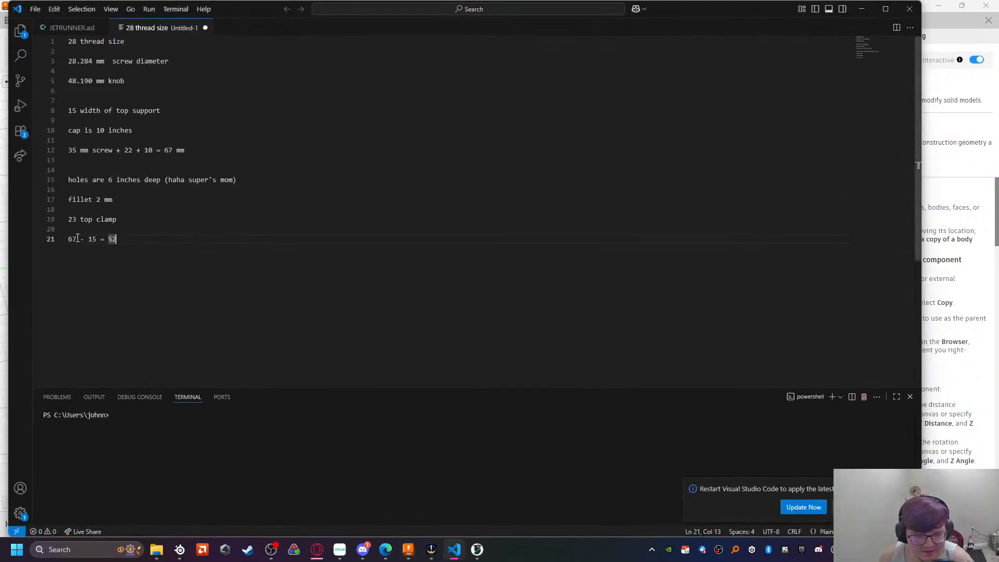
left_click_drag(77, 239, 70, 238)
left_click(140, 263)
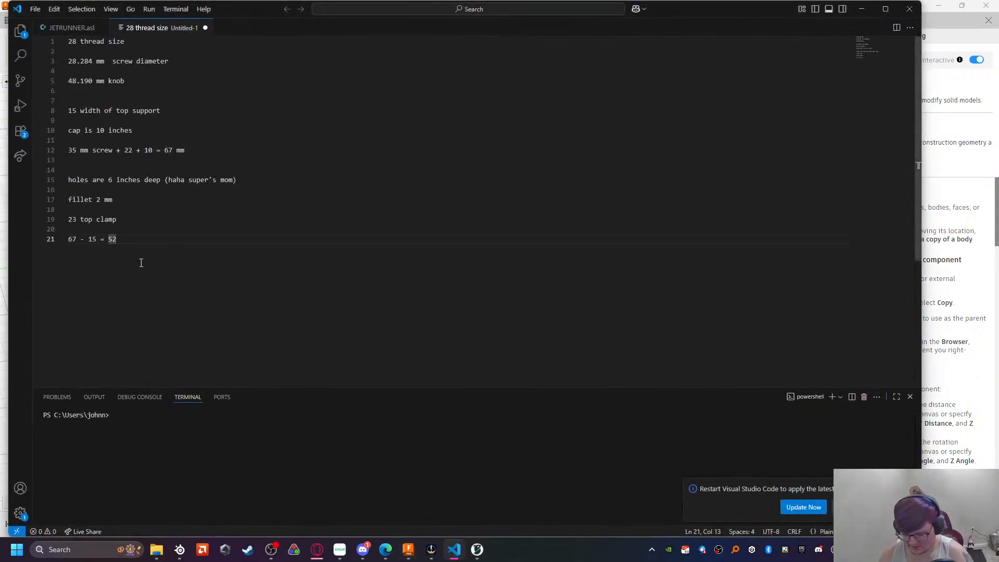
key("Return")
key("Return")
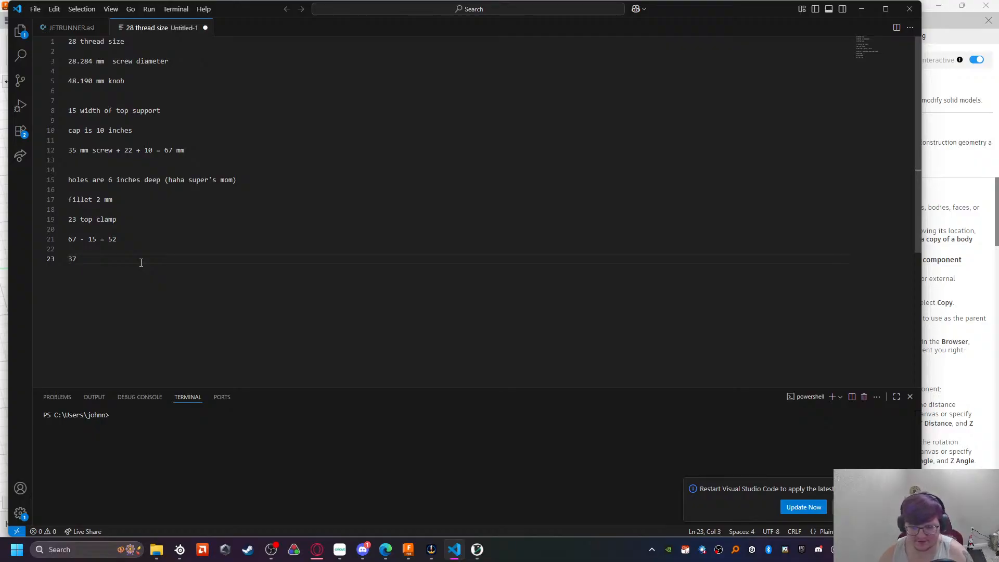
Step: Return to Fusion and set the end face's Z distance to -37 mm to shorten the pole screw
left_click(408, 549)
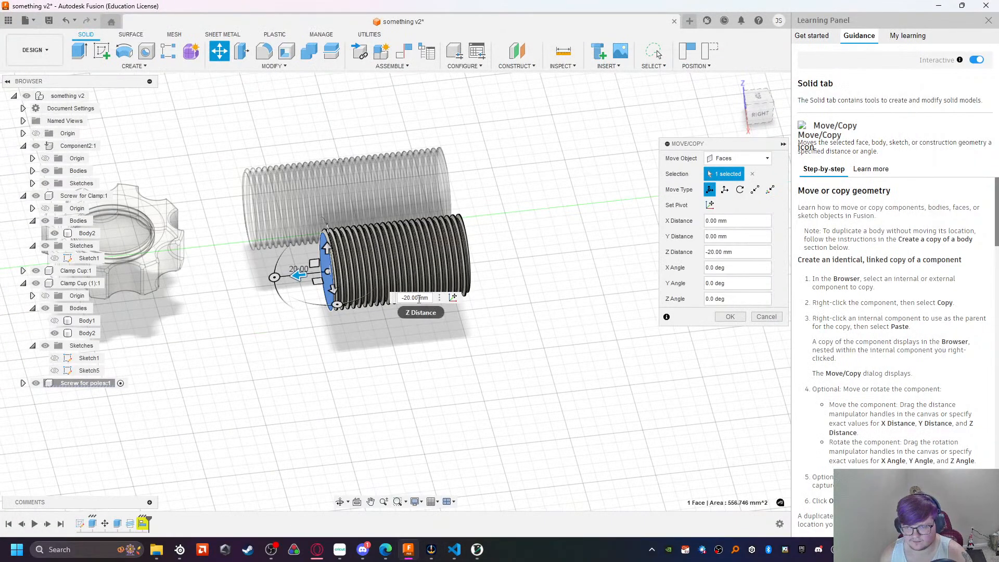
key("BackSpace")
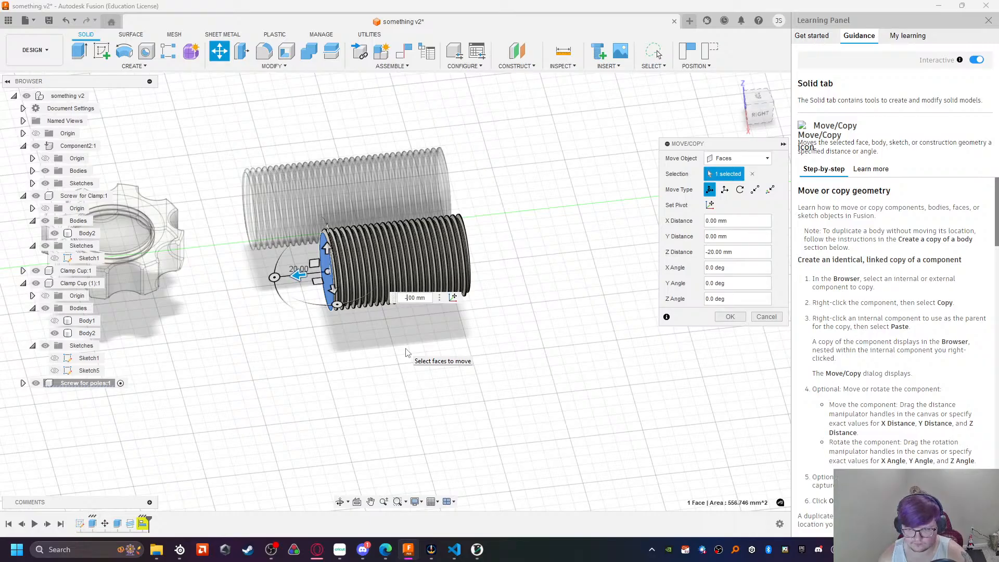
type("37.")
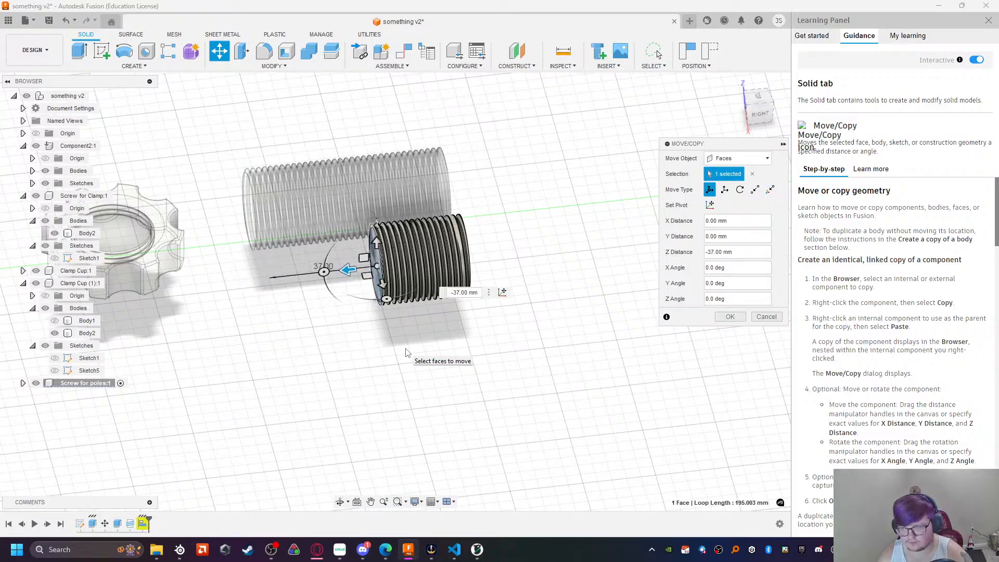
key("Return")
scroll(403, 307, "up", 3)
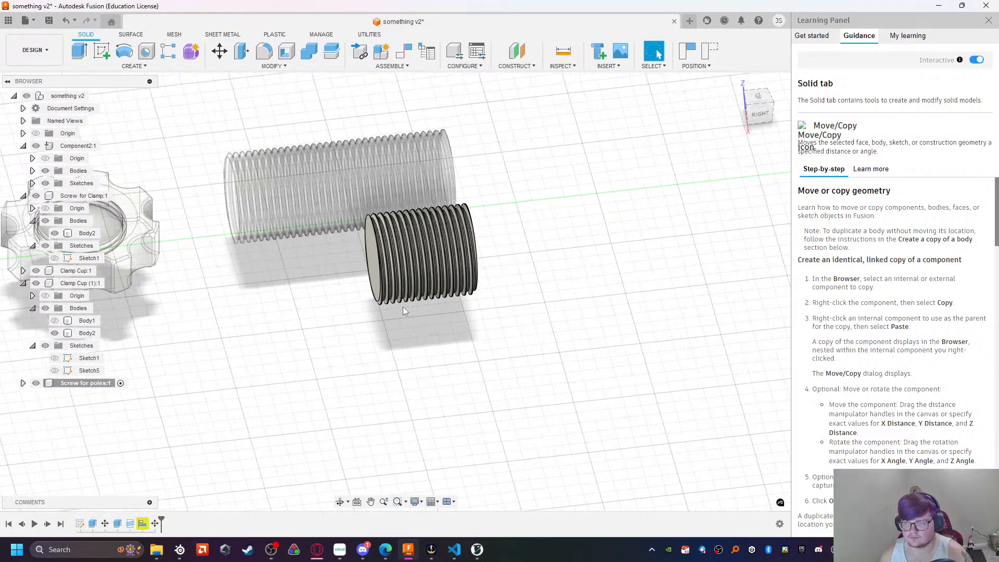
left_click(354, 241)
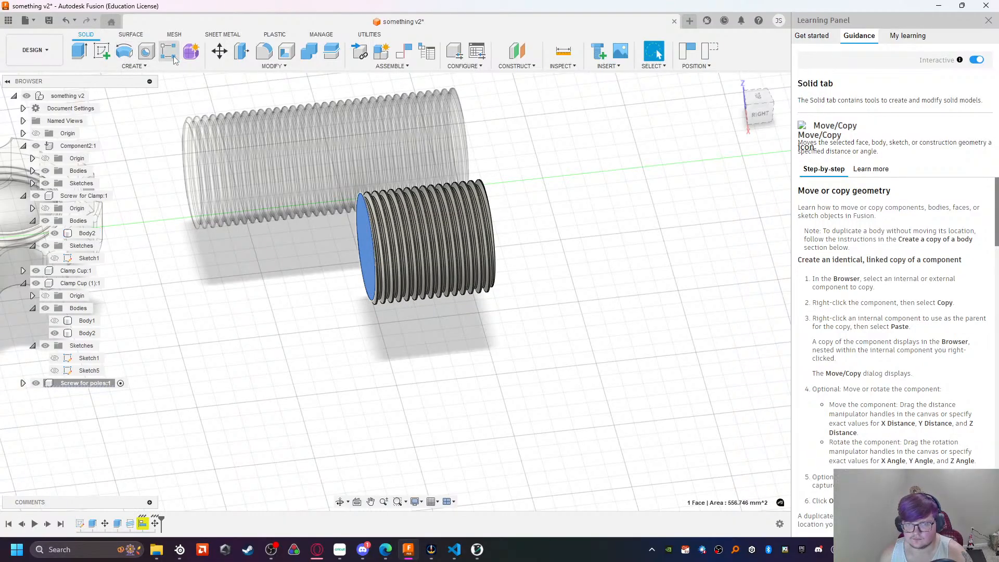
left_click(219, 50)
left_click_drag(335, 260, 447, 253)
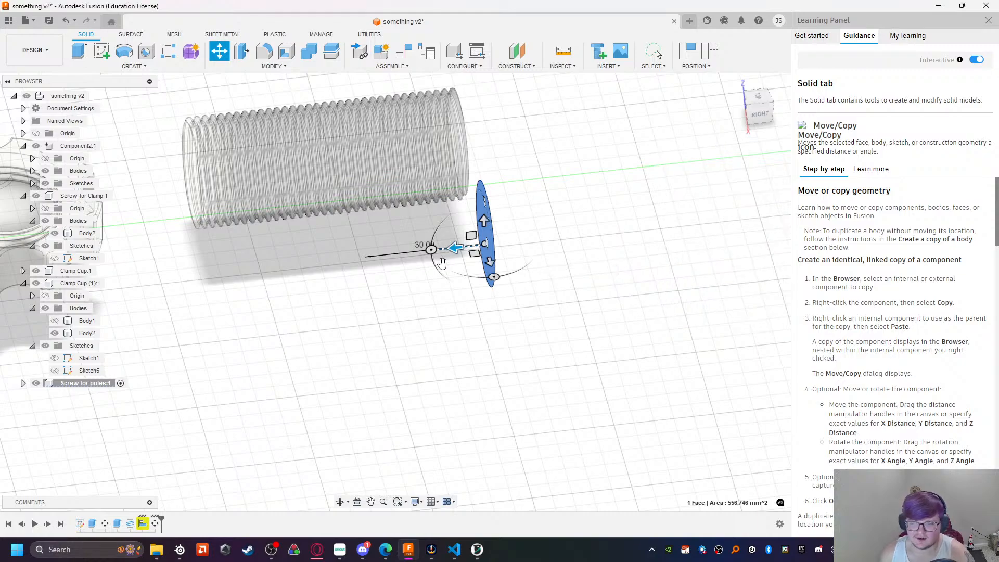
key("Return")
left_click(363, 250)
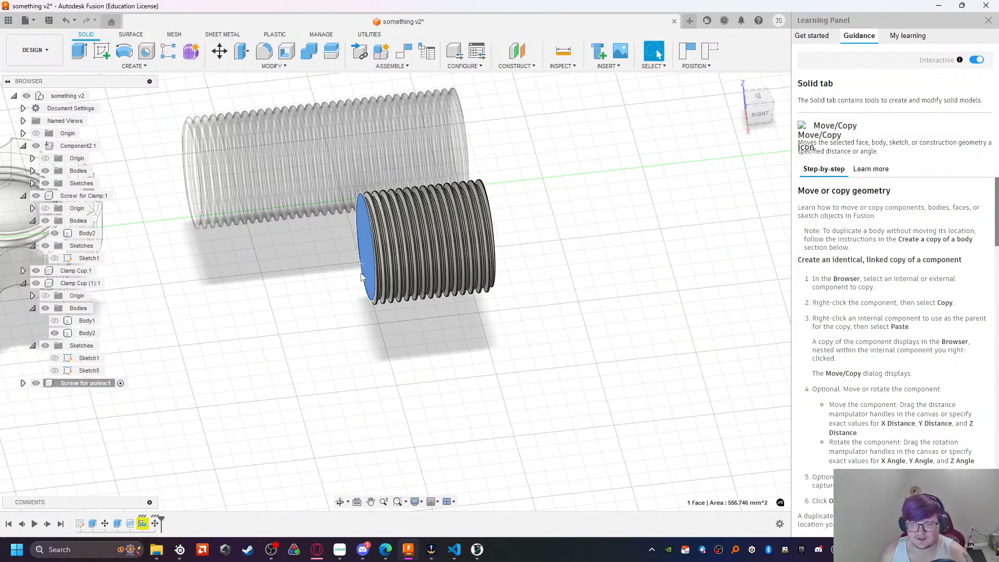
scroll(363, 317, "down", 5)
middle_click_drag(264, 333, 451, 348)
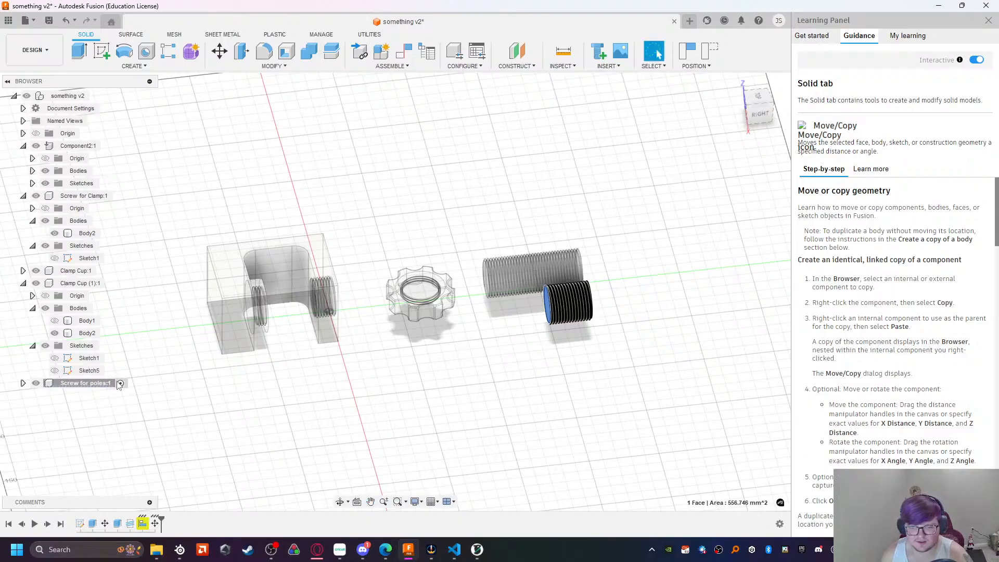
left_click(86, 383)
Step: Switch to Visual Studio Code and select the note lines from the 67 - 15 = 52 calculation through 37
left_click(454, 550)
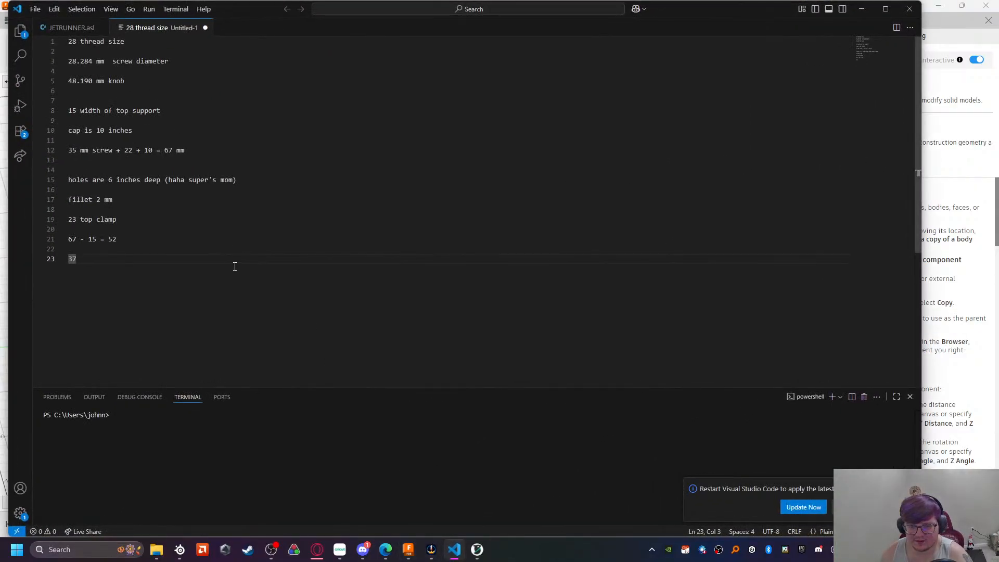
left_click_drag(78, 258, 63, 230)
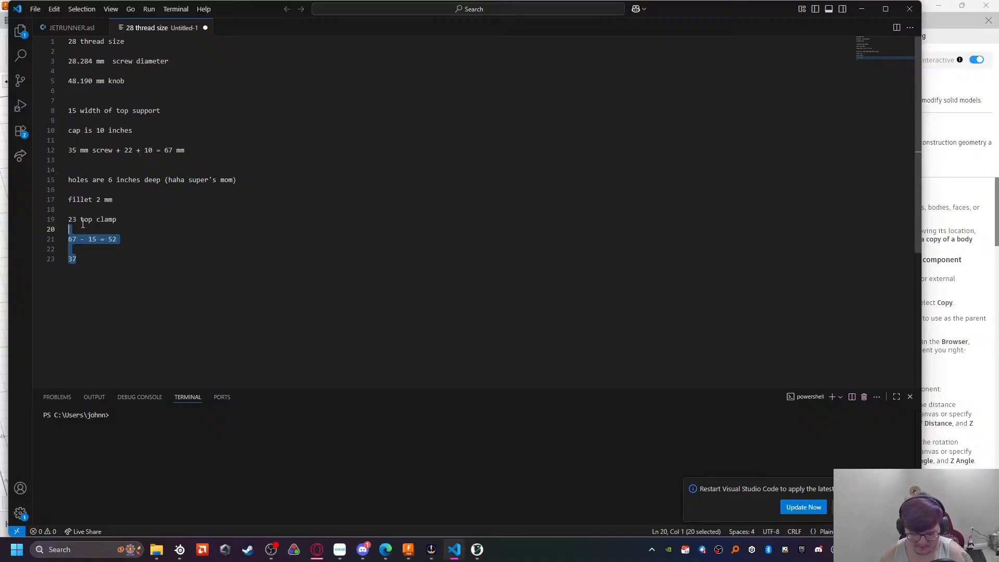
Step: Replace the last calculation lines in the notes with "pole screw is 30 mm" and "pole hole needs to equal 15 mm"
type("pc")
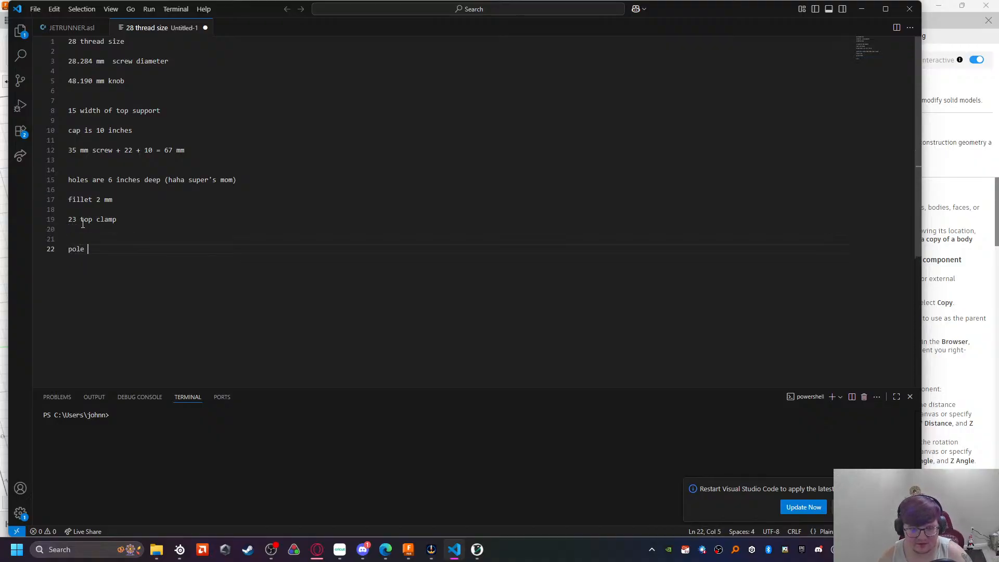
type("screw is 30 ")
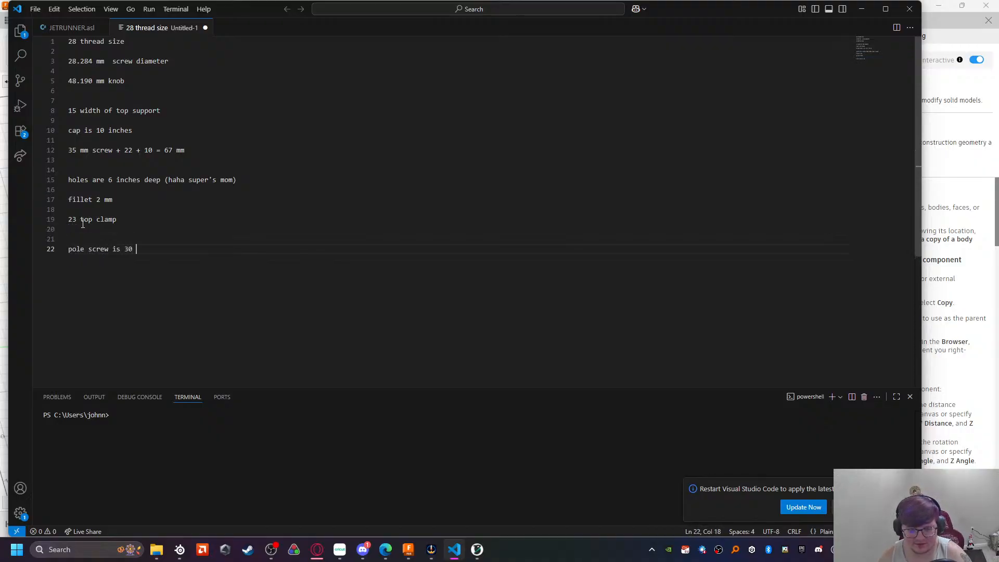
type("mm")
key("Return")
type("pole hole needs to e")
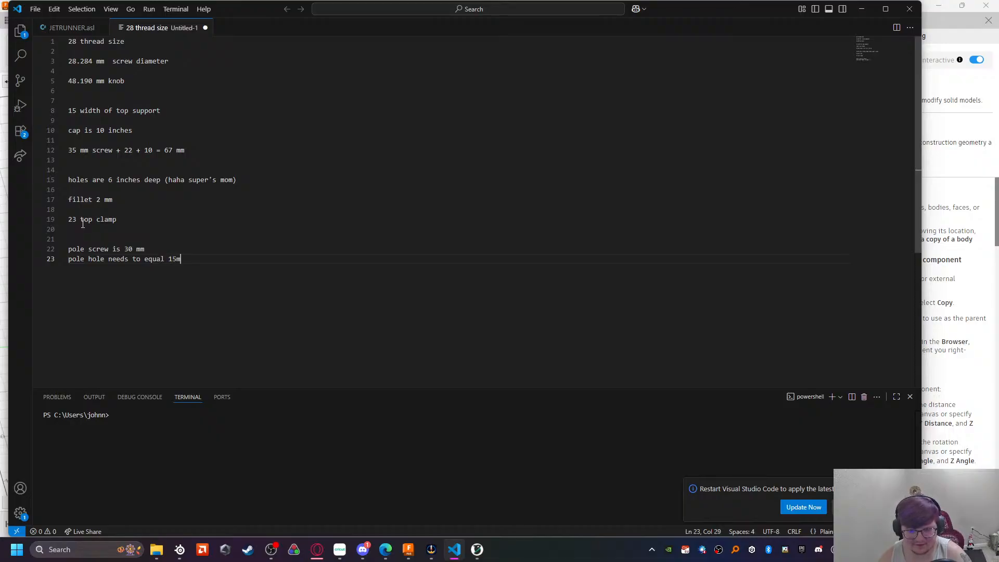
type("qual 15 mm")
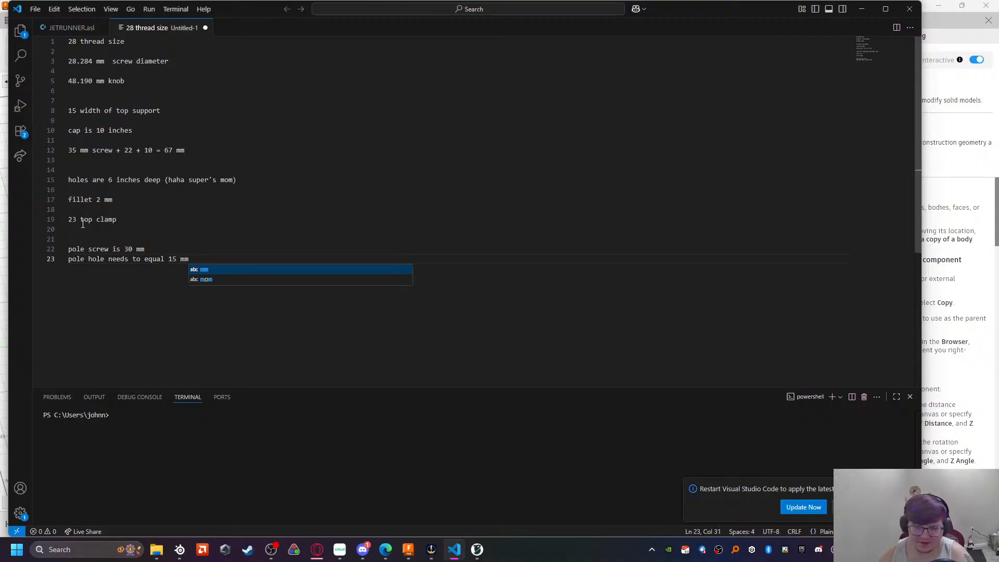
Step: Switch to Fusion and place a countersink hole at the centre of the clamp body's solid outer end face
left_click(454, 550)
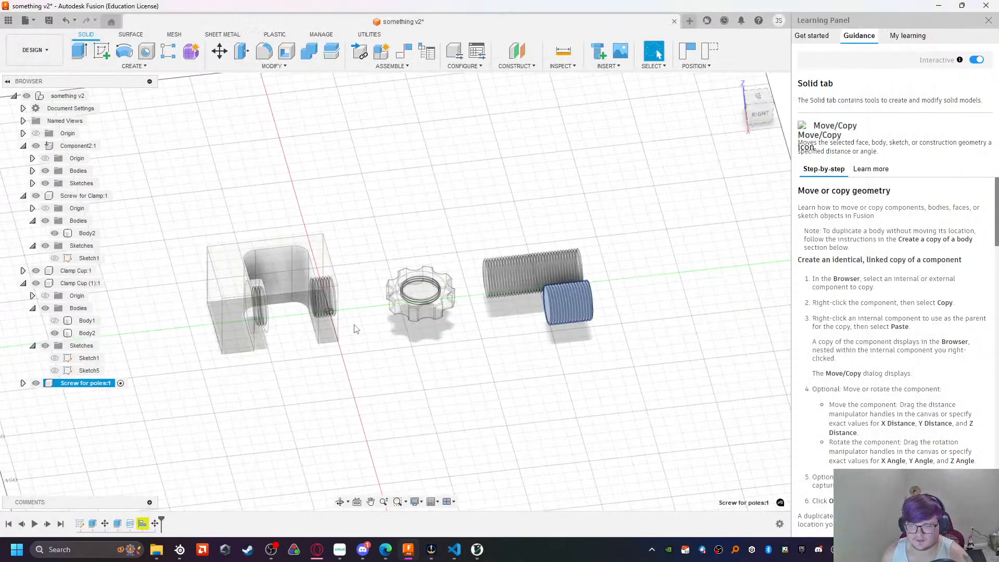
scroll(395, 291, "up", 3)
left_click(485, 268)
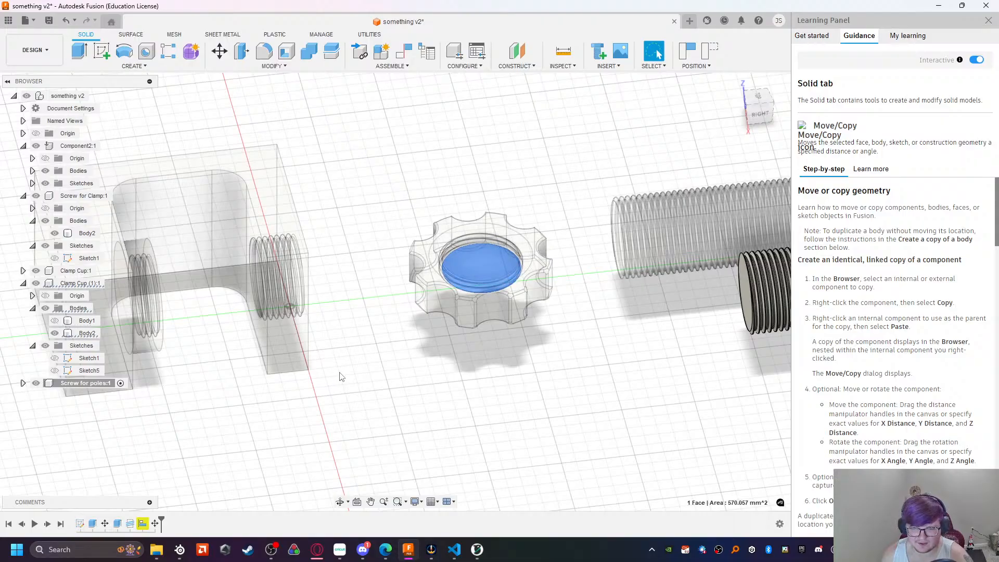
scroll(342, 375, "down", 4)
scroll(343, 369, "up", 3)
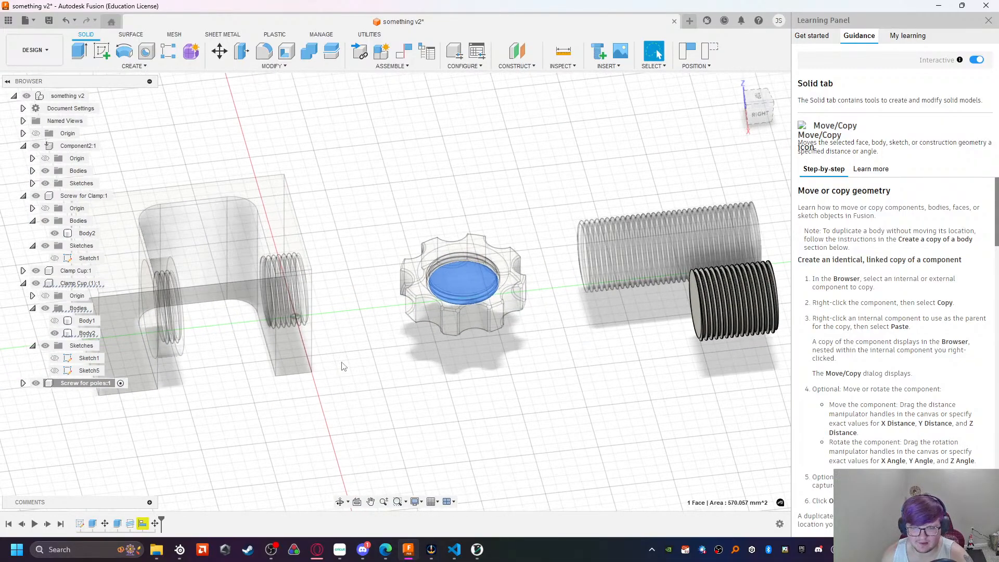
middle_click_drag(333, 379, 564, 317, "shift")
middle_click_drag(442, 335, 617, 159)
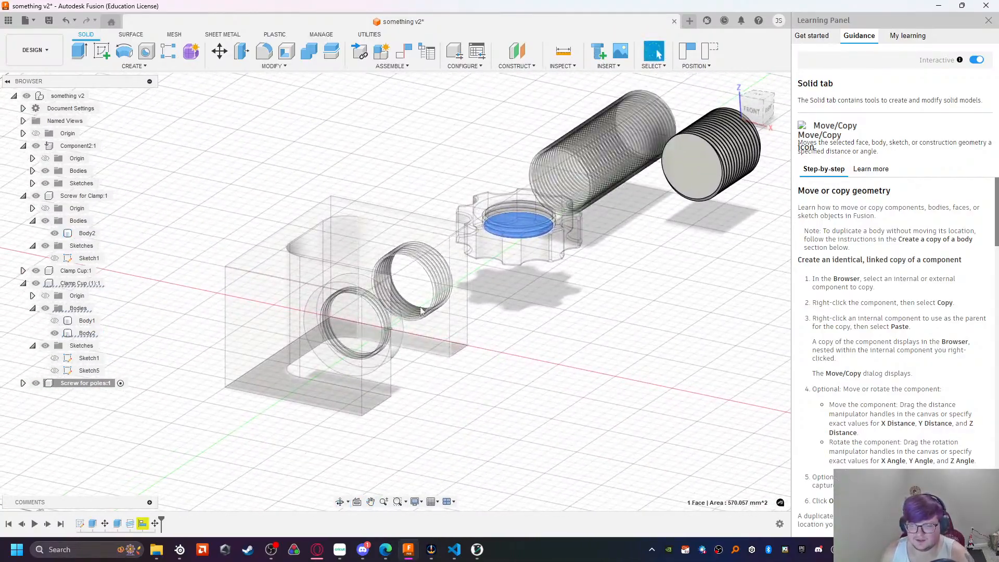
scroll(341, 334, "up", 2)
left_click(261, 346)
middle_click_drag(144, 376, 239, 338)
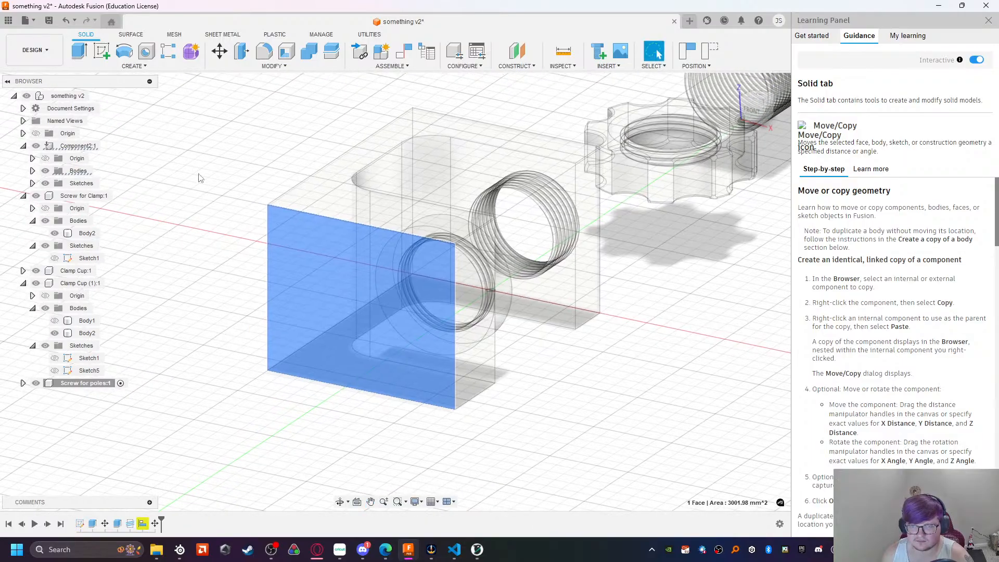
left_click(146, 51)
left_click(501, 294)
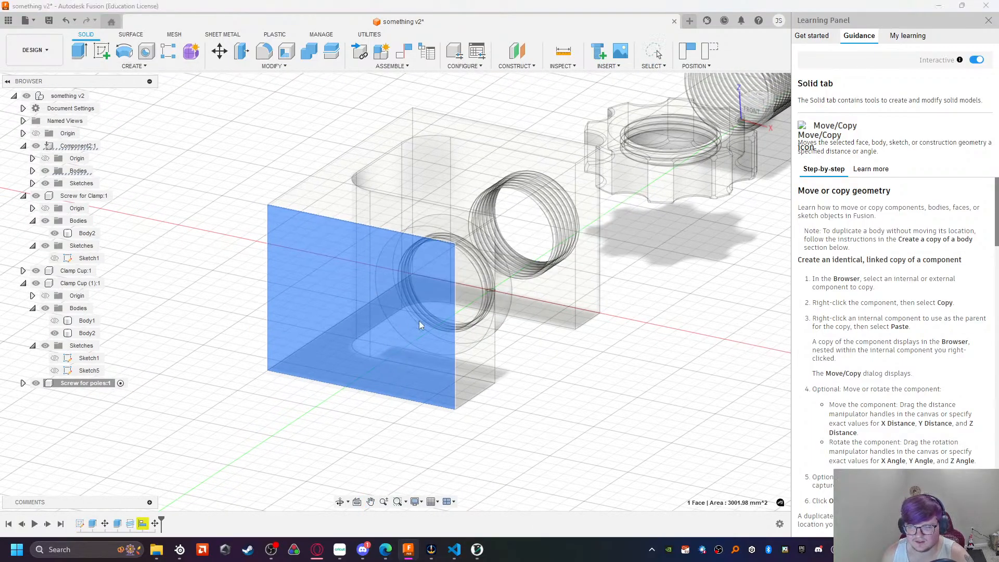
left_click(752, 109)
left_click_drag(246, 462, 177, 463)
scroll(221, 341, "up", 1)
scroll(220, 338, "up", 2)
middle_click_drag(228, 314, 526, 208)
scroll(526, 207, "down", 2)
scroll(416, 393, "up", 5)
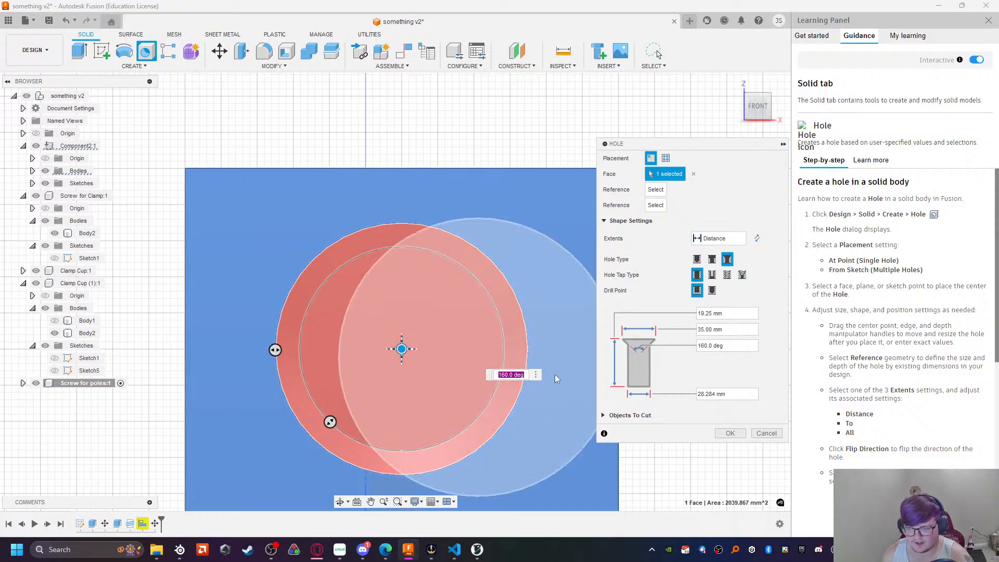
Step: Set the countersink hole's depth to 15 mm and create the hole
left_click(736, 394)
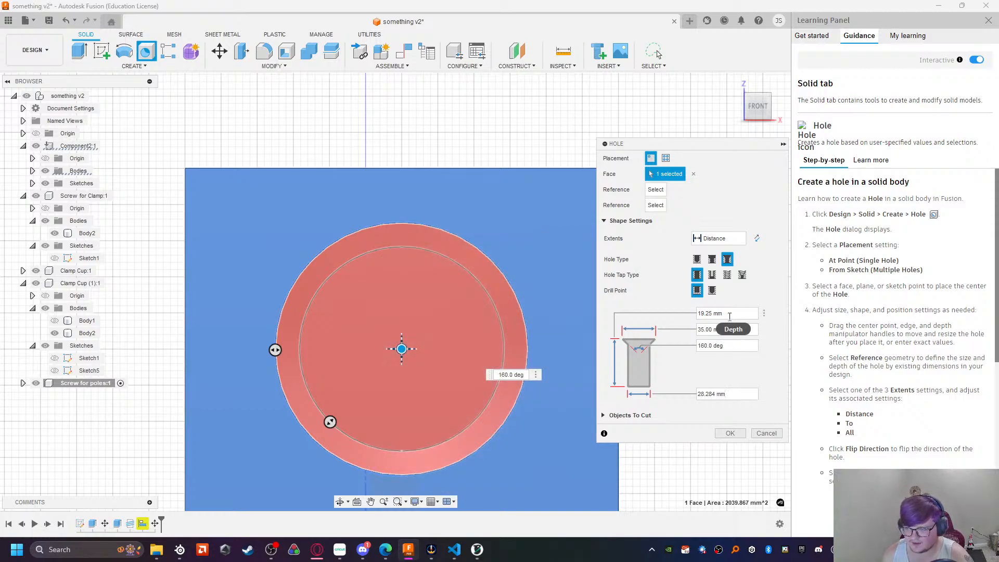
left_click_drag(724, 313, 703, 314)
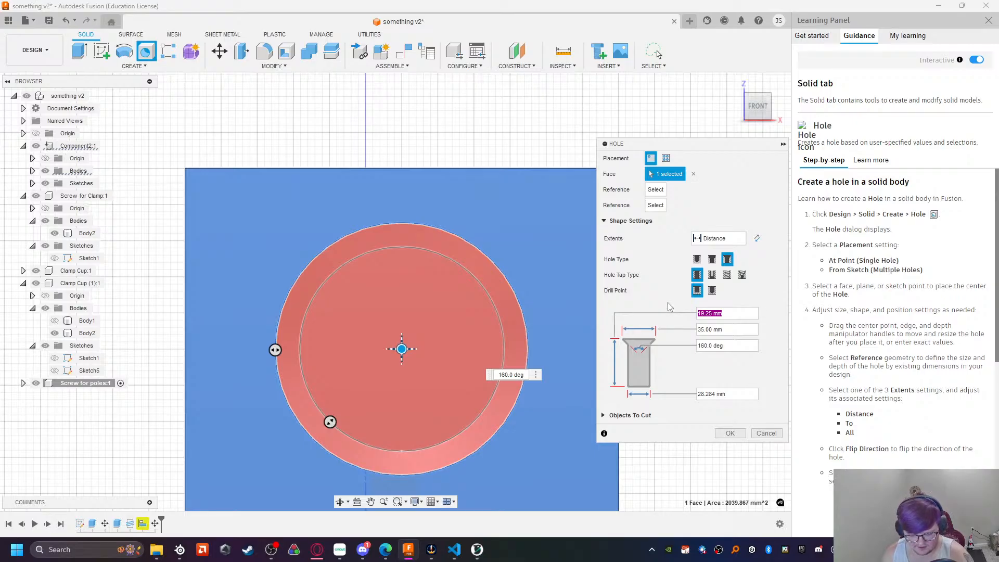
type("15")
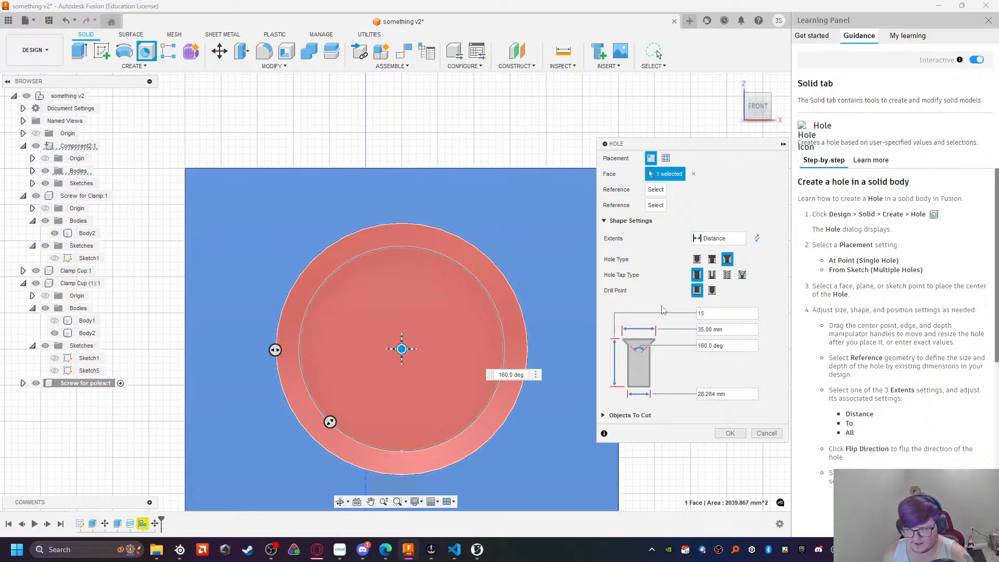
left_click(737, 347)
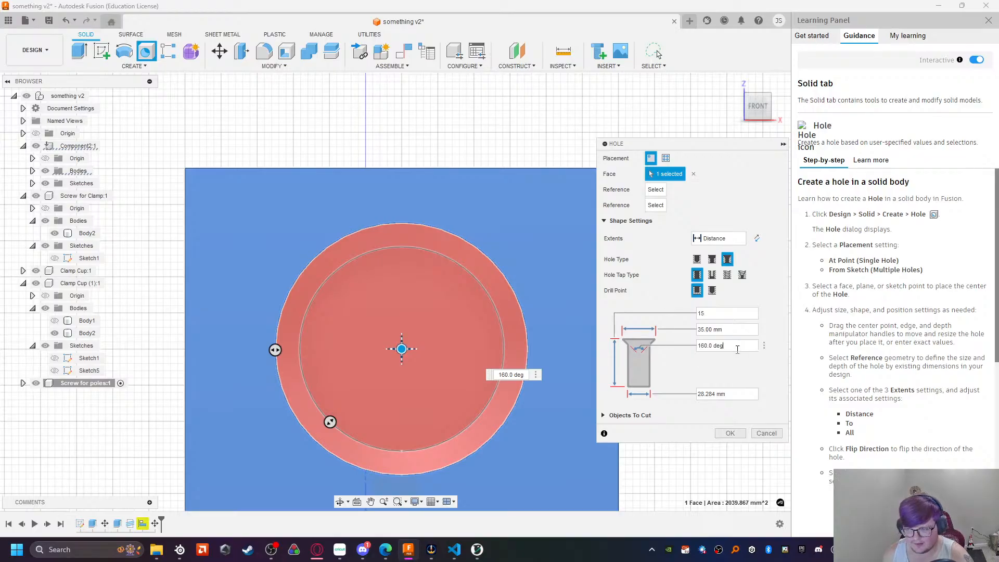
left_click(730, 434)
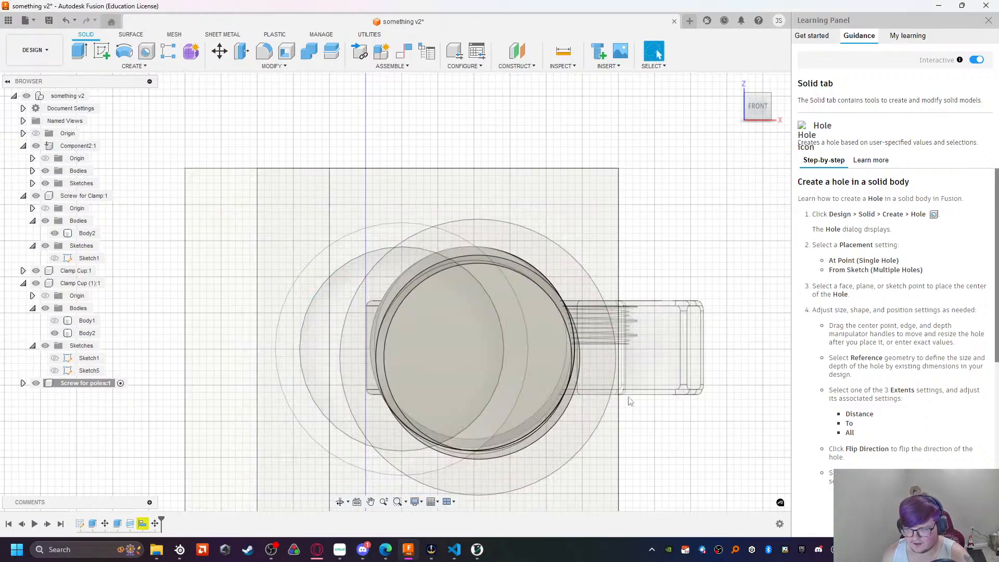
Step: Add a modeled, full-length M28x2 ISO Metric thread to the new hole's inner wall and activate Component2
middle_click_drag(671, 455, 490, 440, "shift")
left_click(491, 194)
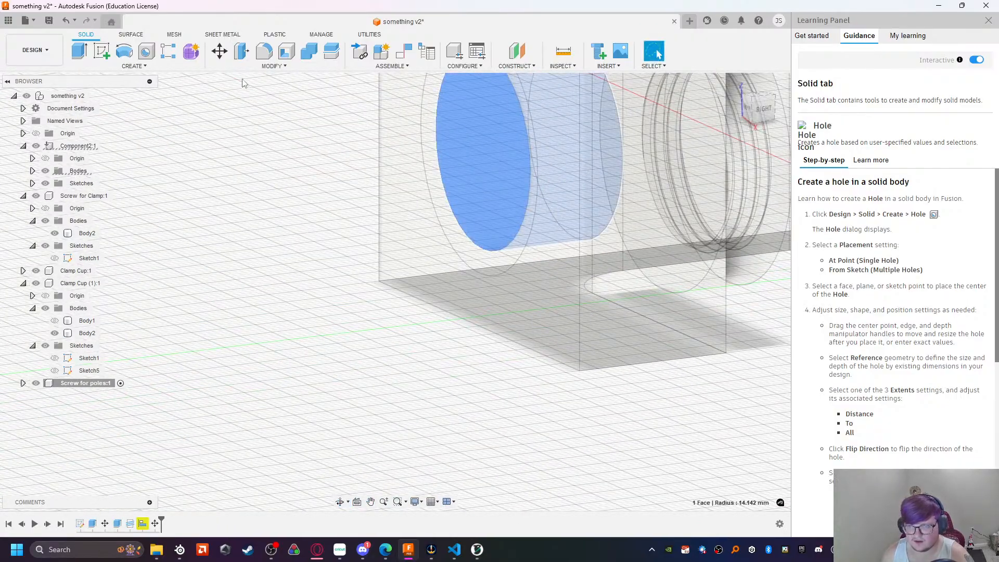
left_click(239, 67)
mouse_move(124, 68)
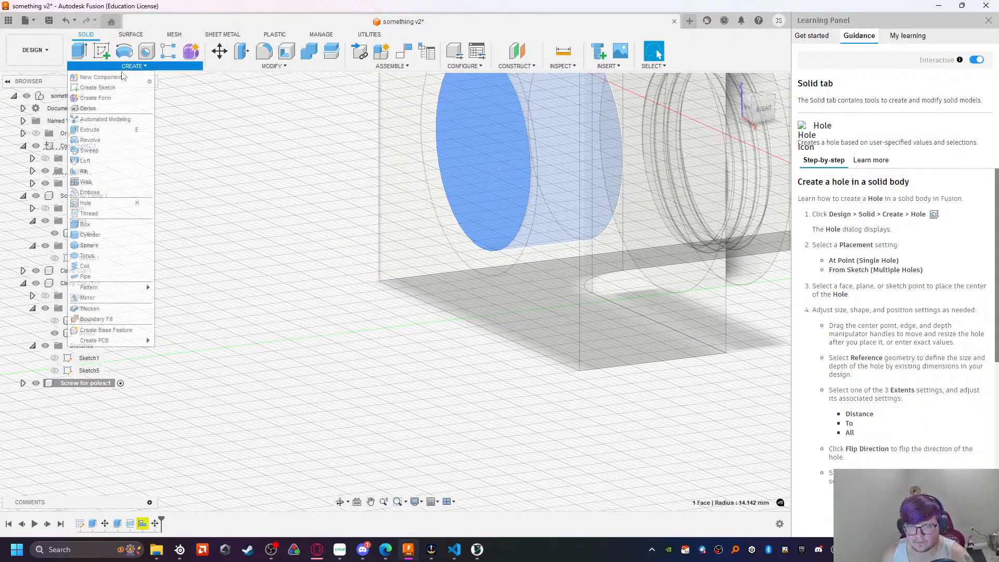
left_click(98, 216)
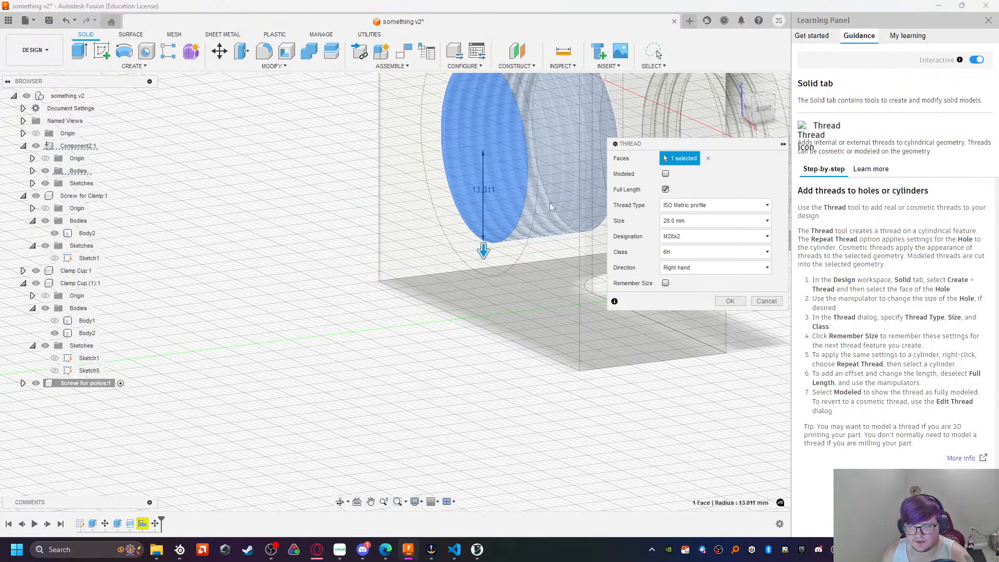
left_click(666, 174)
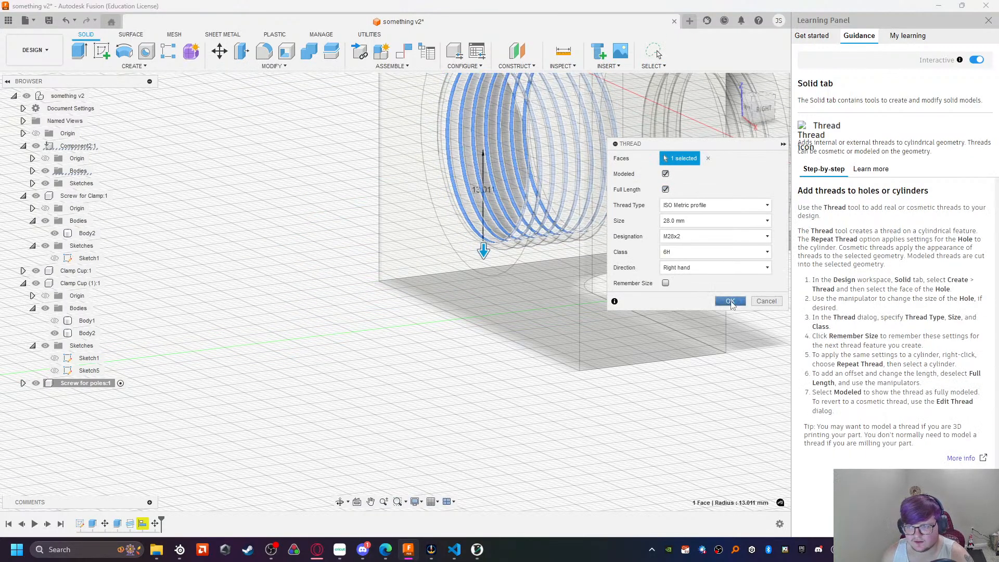
left_click(730, 300)
left_click(111, 146)
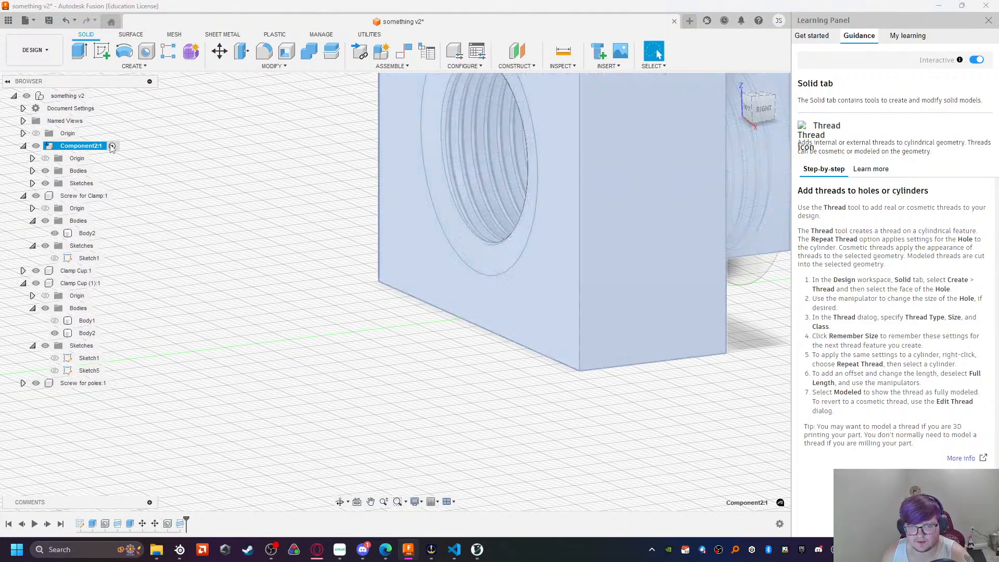
middle_click_drag(353, 281, 320, 256, "shift")
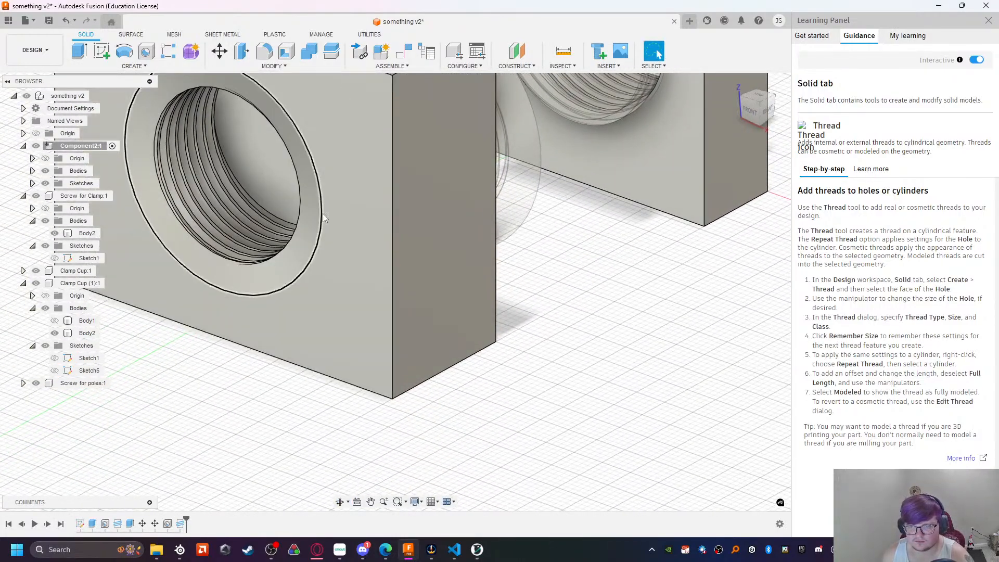
left_click(327, 270)
left_click(219, 51)
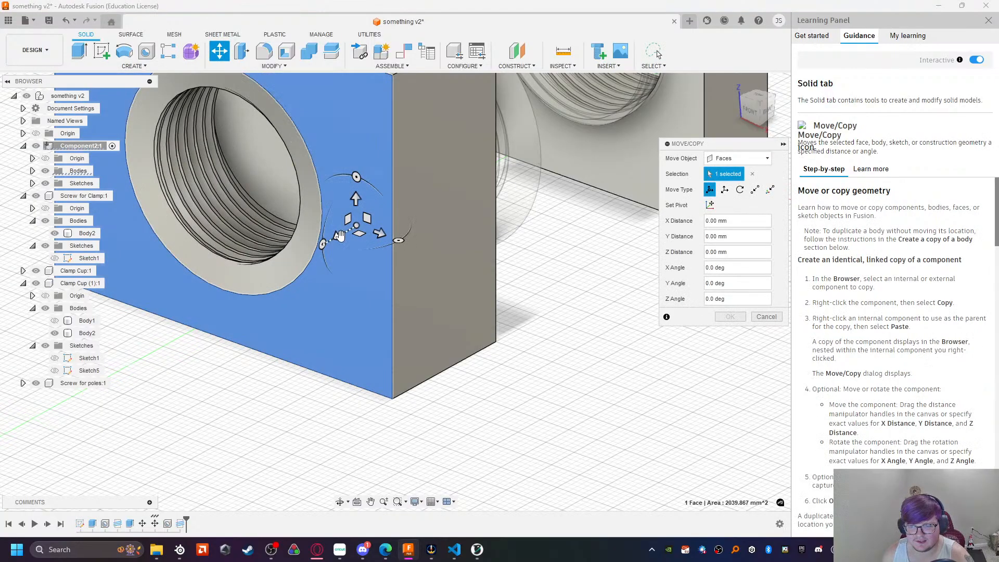
left_click_drag(337, 236, 401, 210)
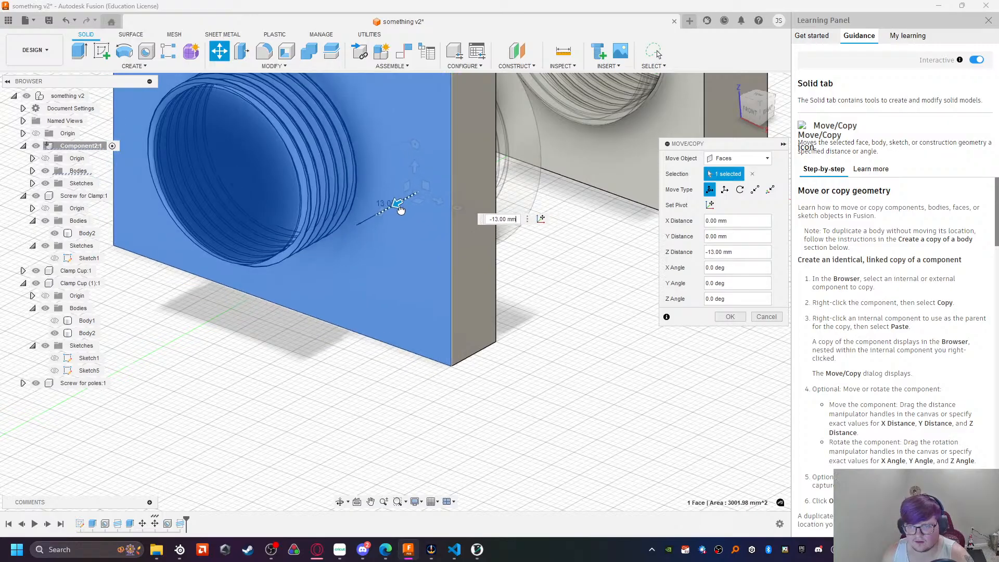
left_click_drag(400, 210, 408, 203)
mouse_move(487, 361)
middle_mouse_down("shift")
mouse_move(457, 348)
mouse_move(575, 284)
mouse_move(156, 234)
middle_mouse_up("shift")
middle_click_drag(468, 307, 167, 243)
middle_click_drag(468, 338, 208, 234)
middle_click_drag(497, 313, 412, 123)
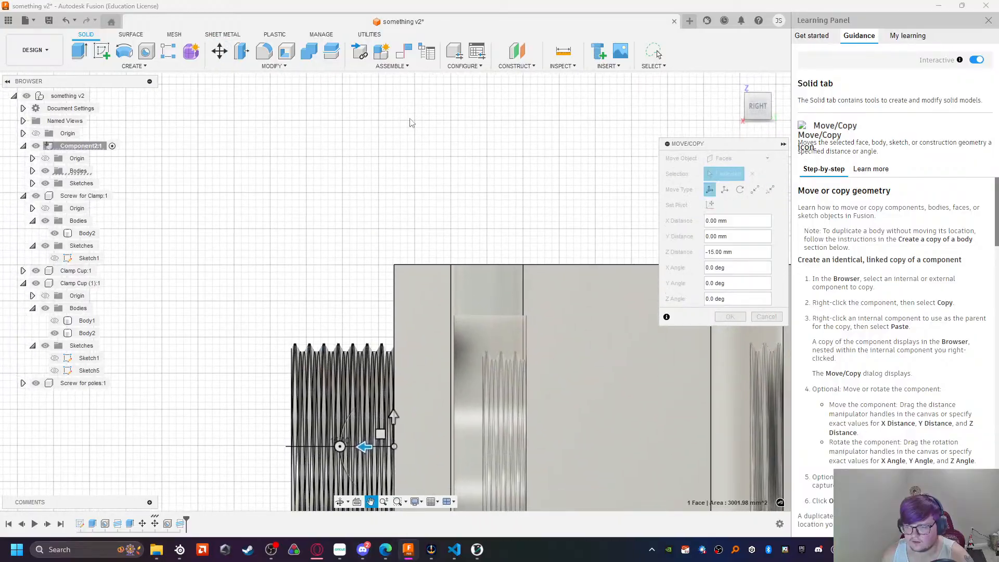
middle_click_drag(403, 260, 428, 143)
scroll(404, 330, "up", 2)
left_click_drag(390, 332, 393, 330)
left_click(770, 319)
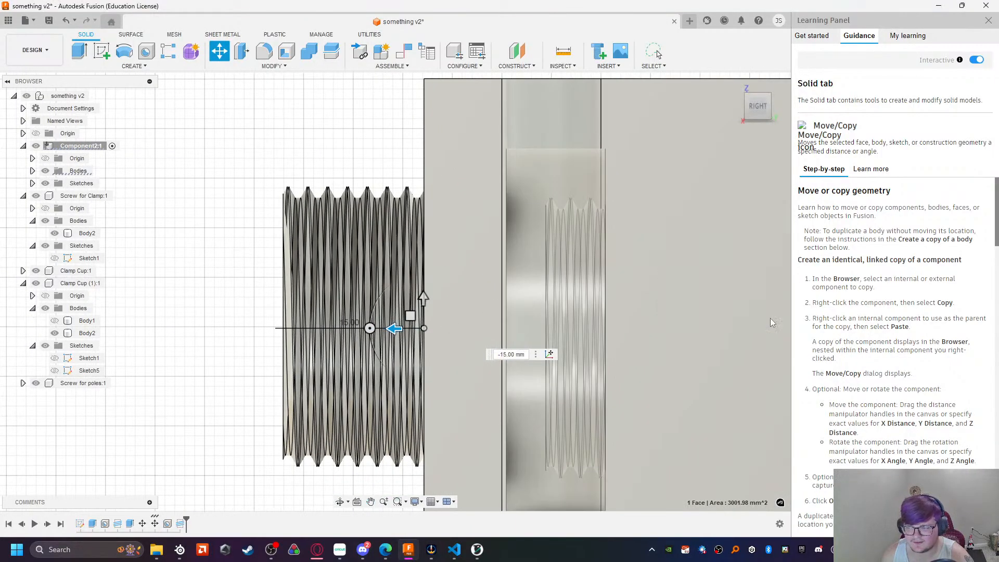
scroll(196, 314, "down", 5)
middle_click_drag(197, 341, 301, 316, "shift")
scroll(301, 302, "down", 3)
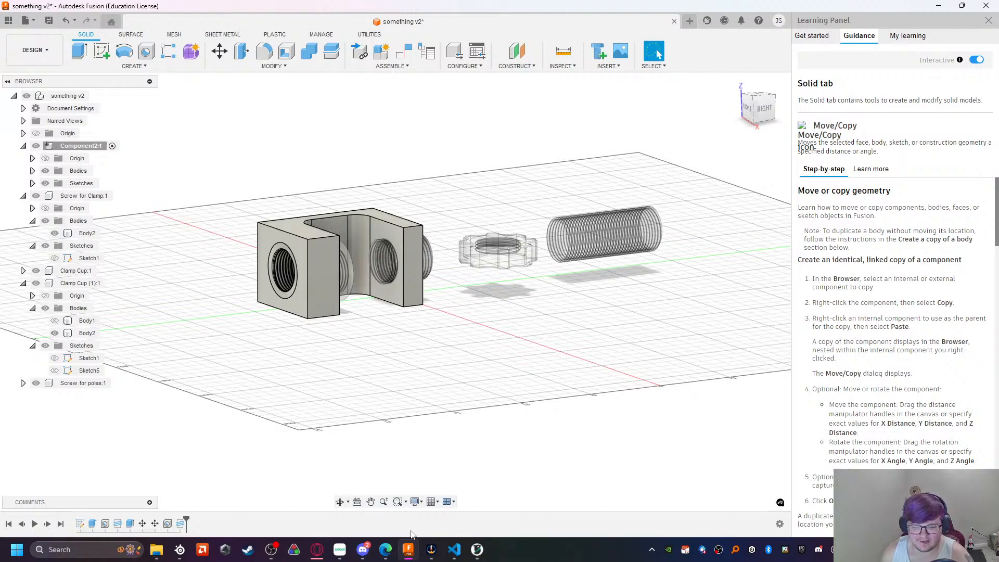
Step: Switch to Discord and open the Wordle game in the server's wordle channel
mouse_move(362, 549)
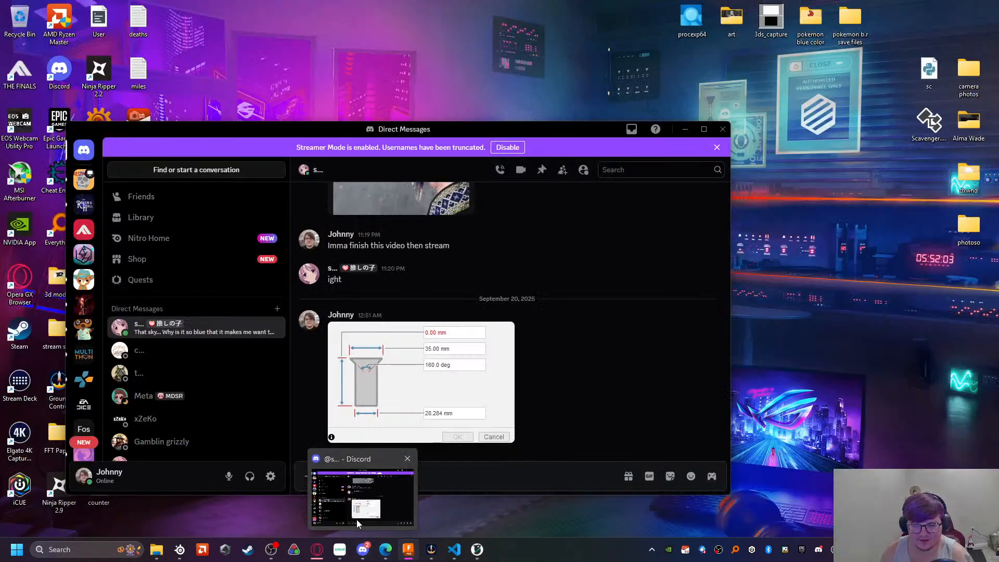
left_click(357, 522)
left_click_drag(204, 125, 0, 143)
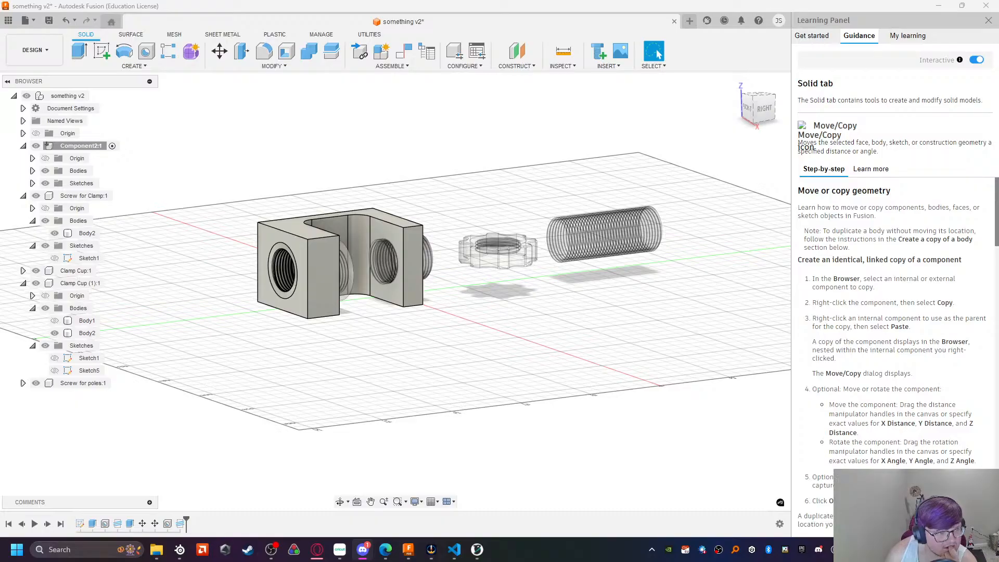
left_click_drag(0, 93, 403, 0)
left_click(574, 253)
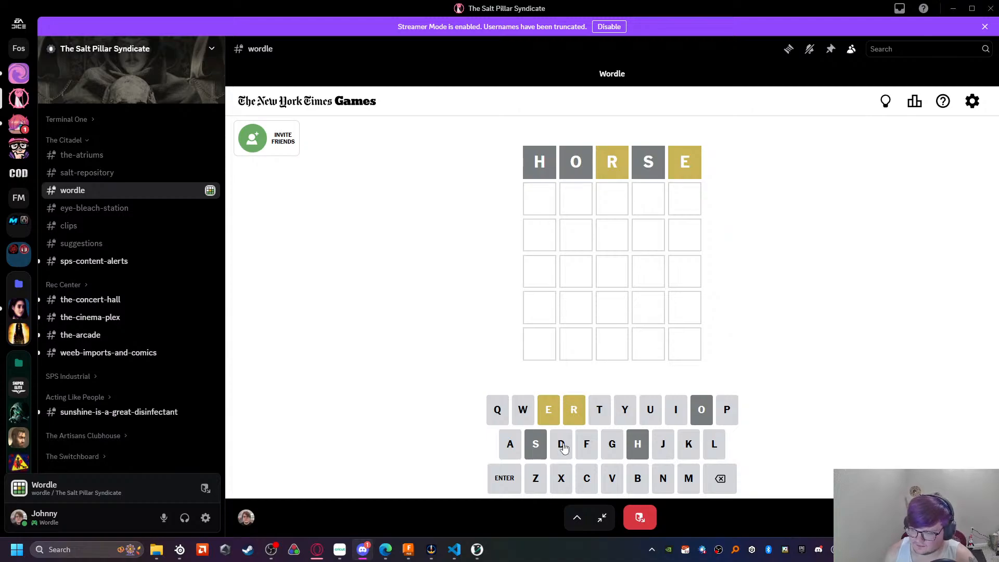
left_click(562, 445)
left_click(548, 410)
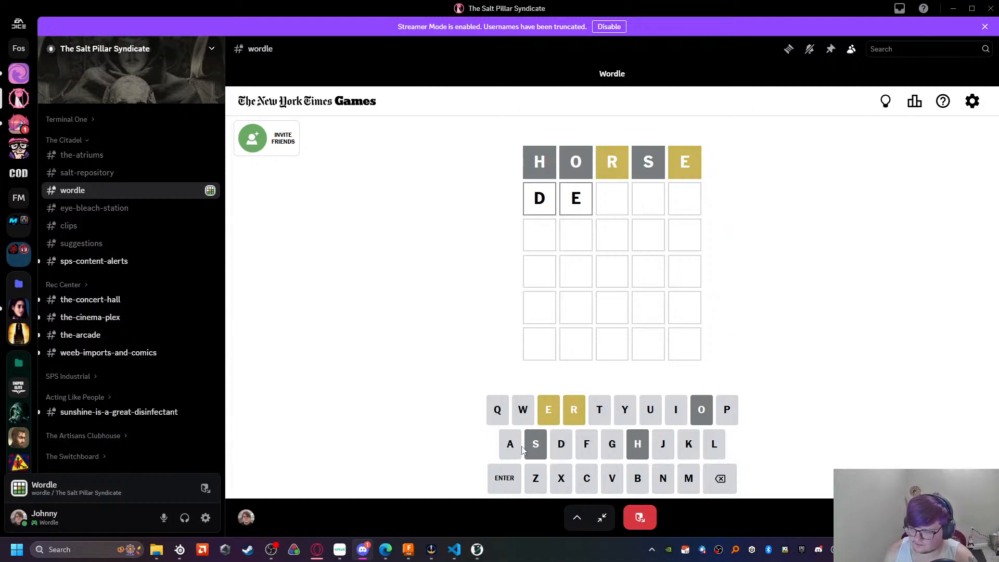
left_click(544, 415)
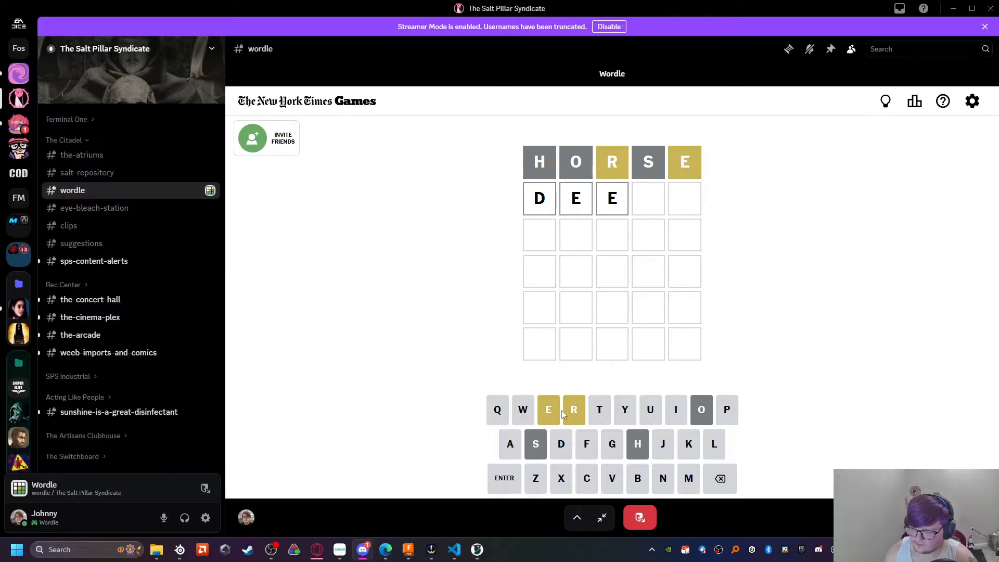
left_click(720, 479)
left_click(719, 479)
left_click(719, 480)
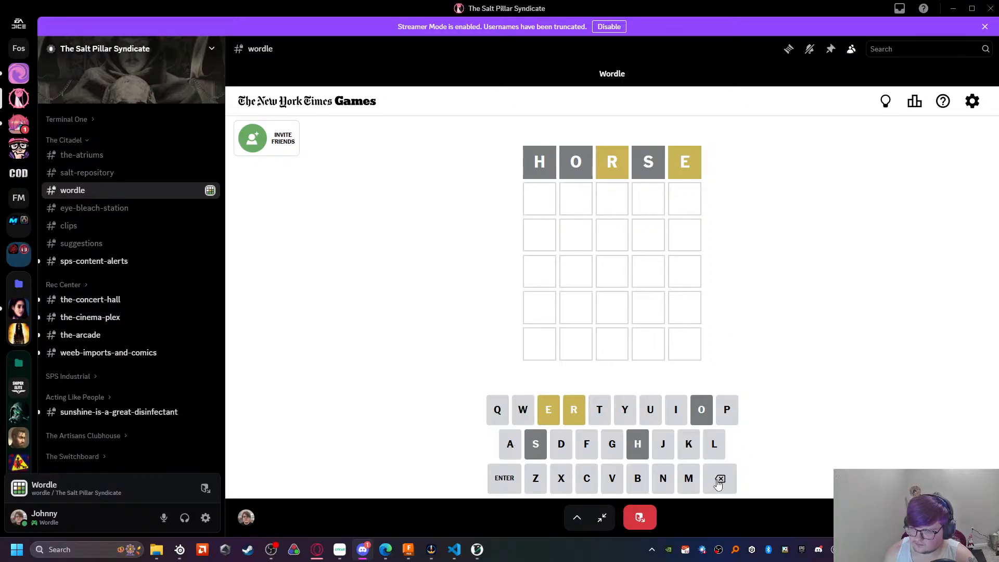
Step: Enter TREAD as the second Wordle guess and submit it
left_click(602, 413)
left_click(574, 412)
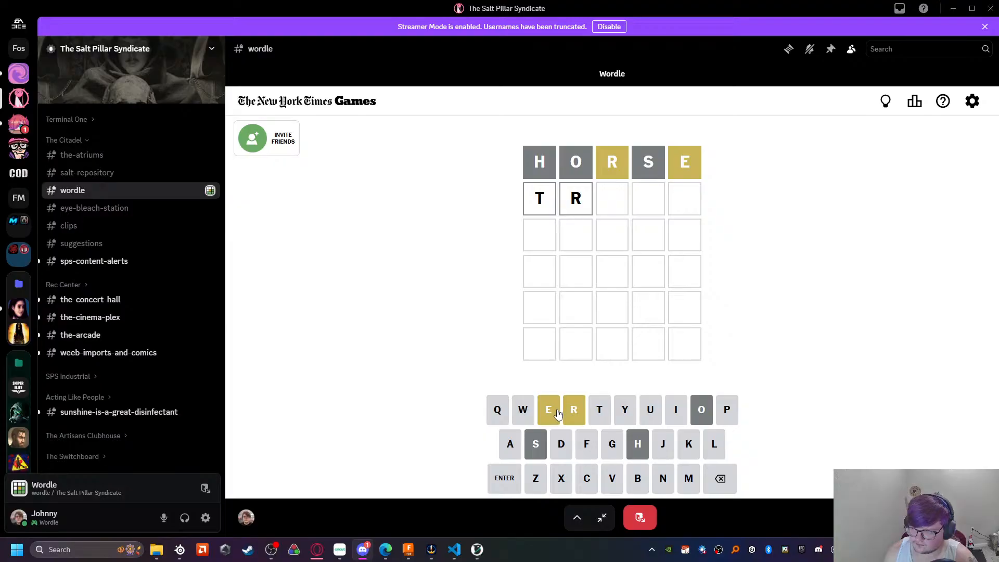
left_click(556, 414)
left_click(556, 413)
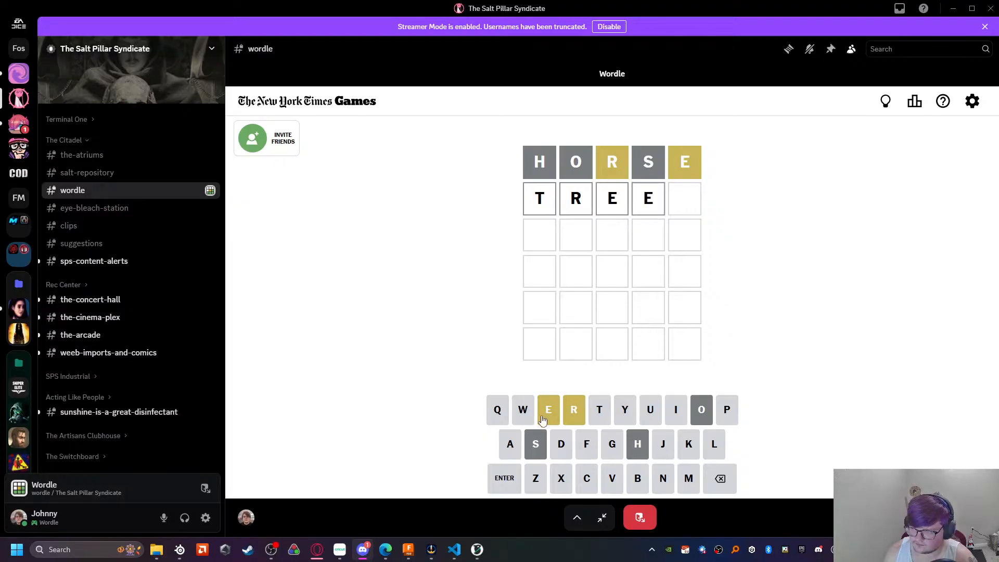
left_click(729, 488)
left_click(510, 444)
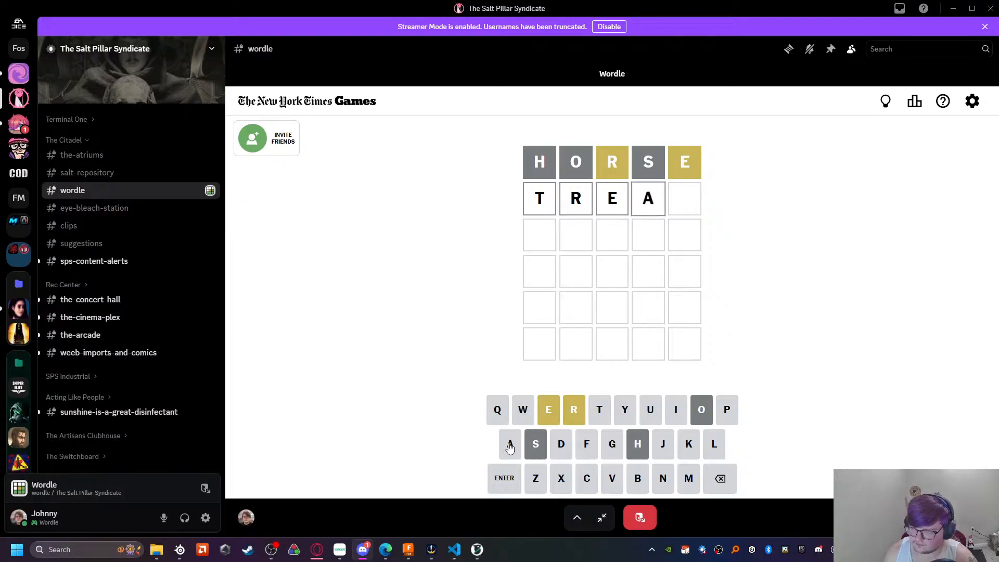
left_click(562, 447)
left_click(508, 478)
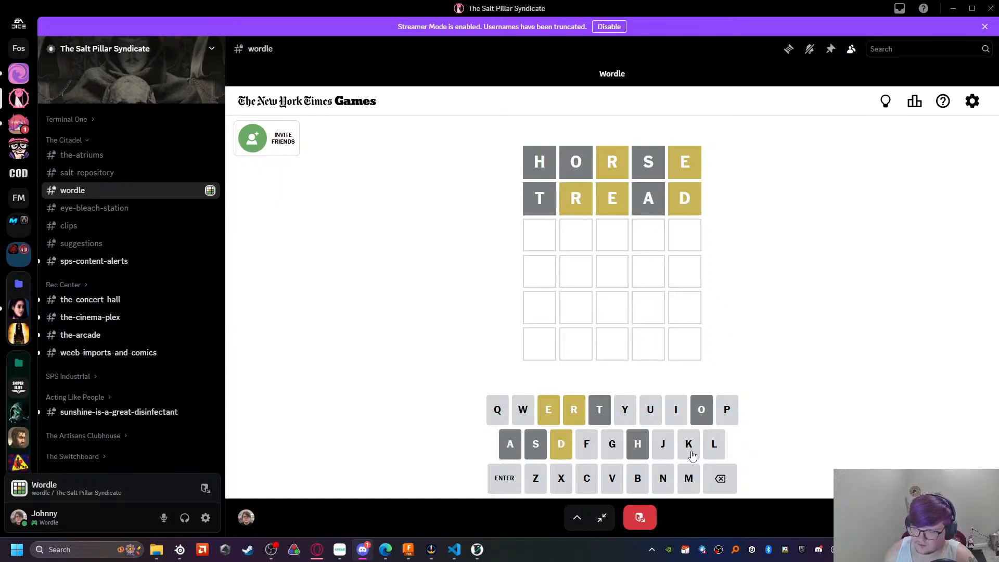
left_click(570, 451)
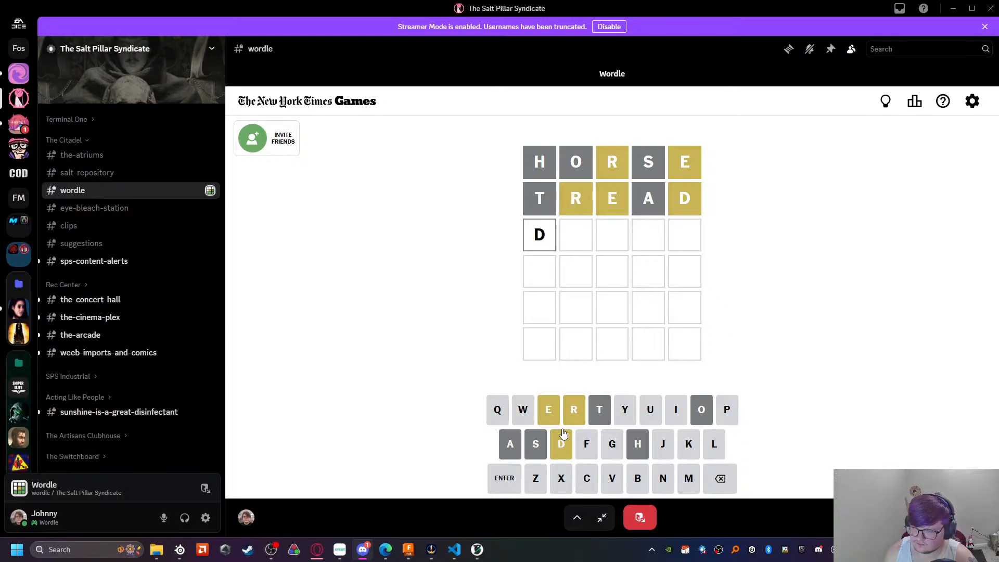
left_click(560, 418)
left_click(703, 486)
left_click(545, 414)
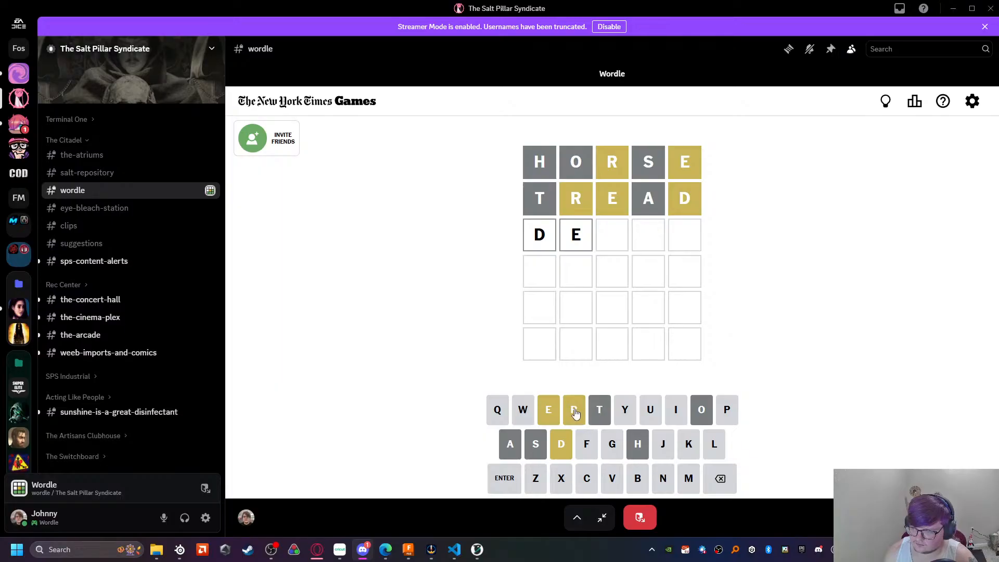
left_click(575, 412)
left_click(724, 486)
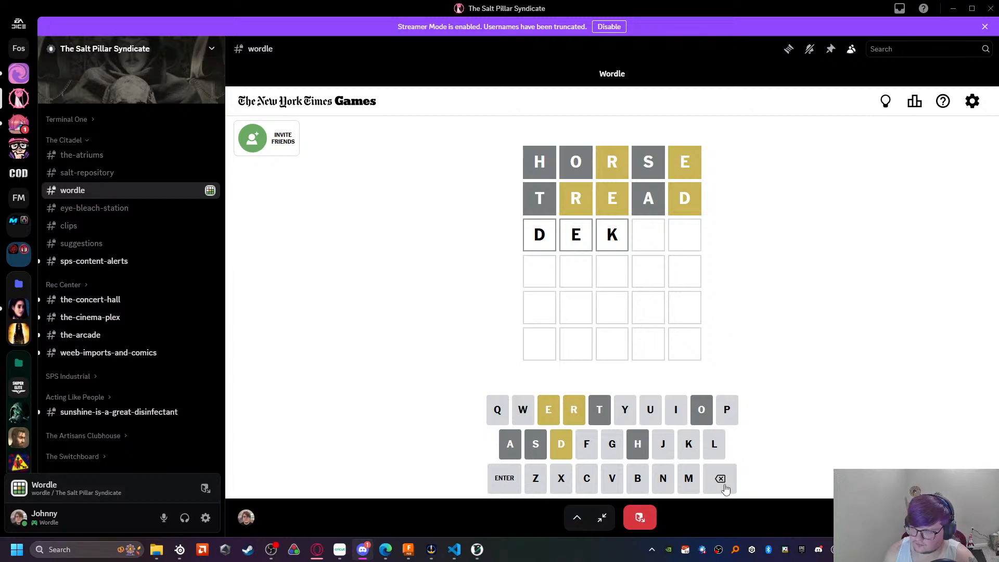
triple_click(724, 486)
left_click(725, 416)
left_click(555, 409)
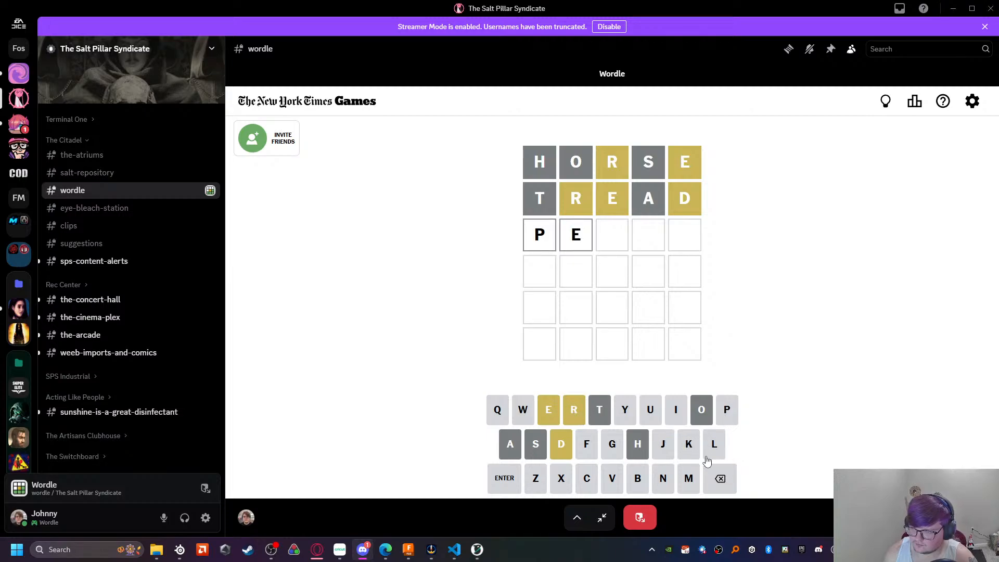
left_click(663, 478)
left_click(574, 411)
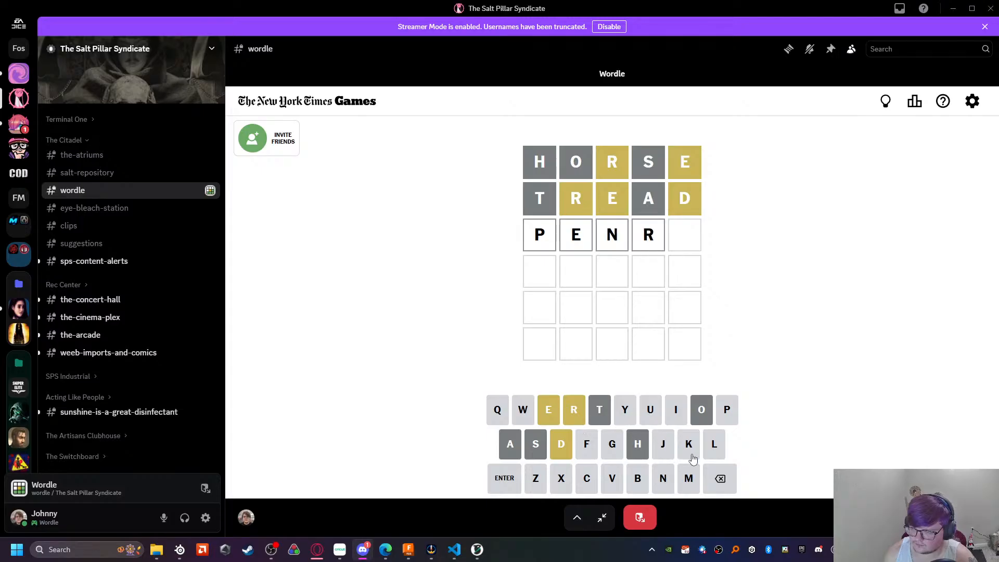
left_click(727, 487)
left_click(723, 486)
left_click(723, 486)
left_click(723, 487)
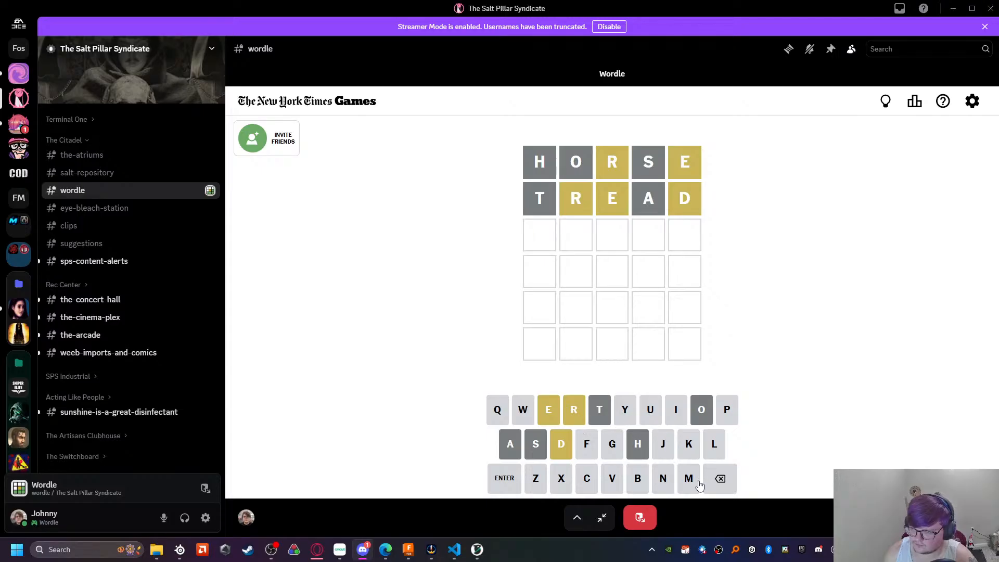
left_click(574, 411)
left_click(549, 411)
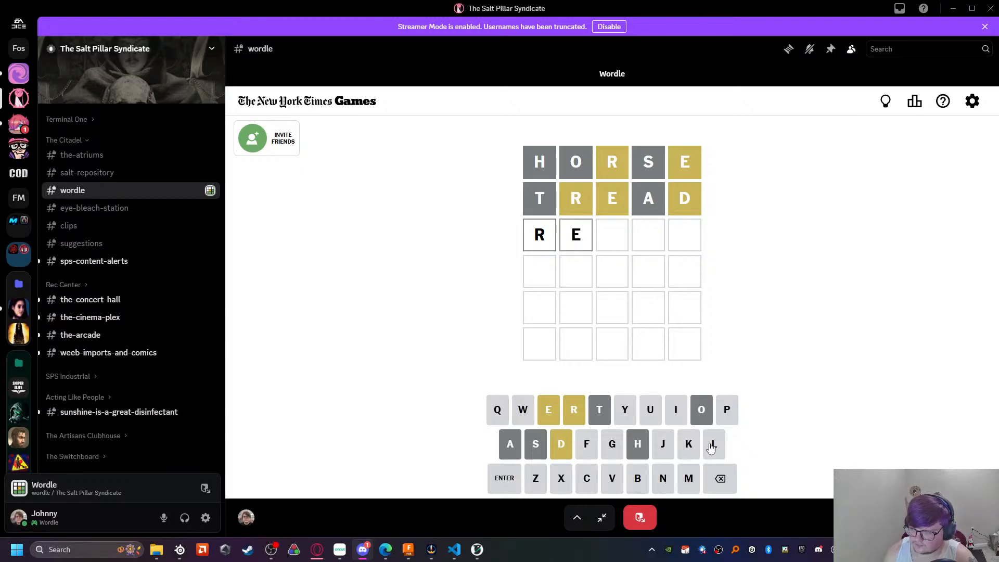
left_click(713, 445)
left_click(662, 478)
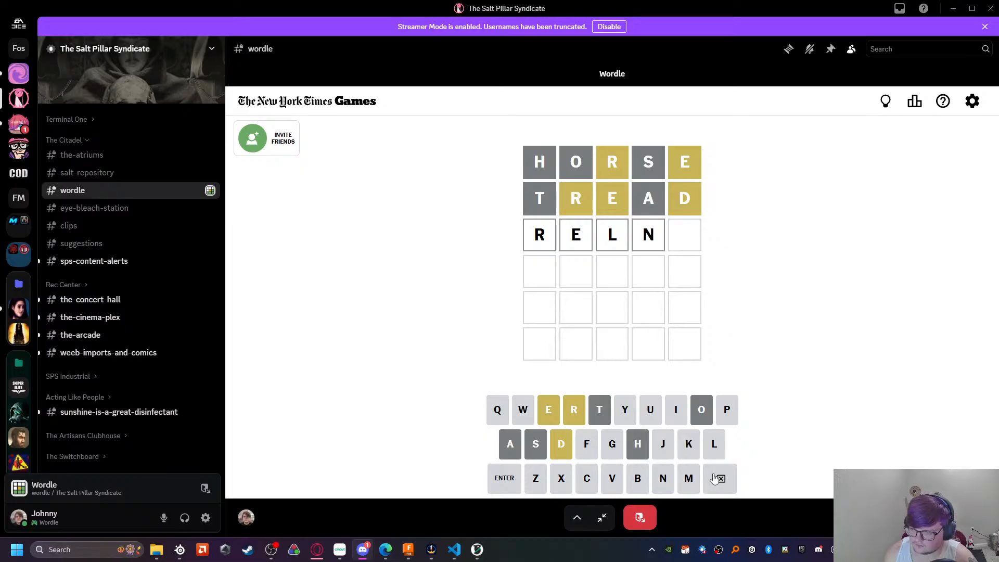
left_click(717, 478)
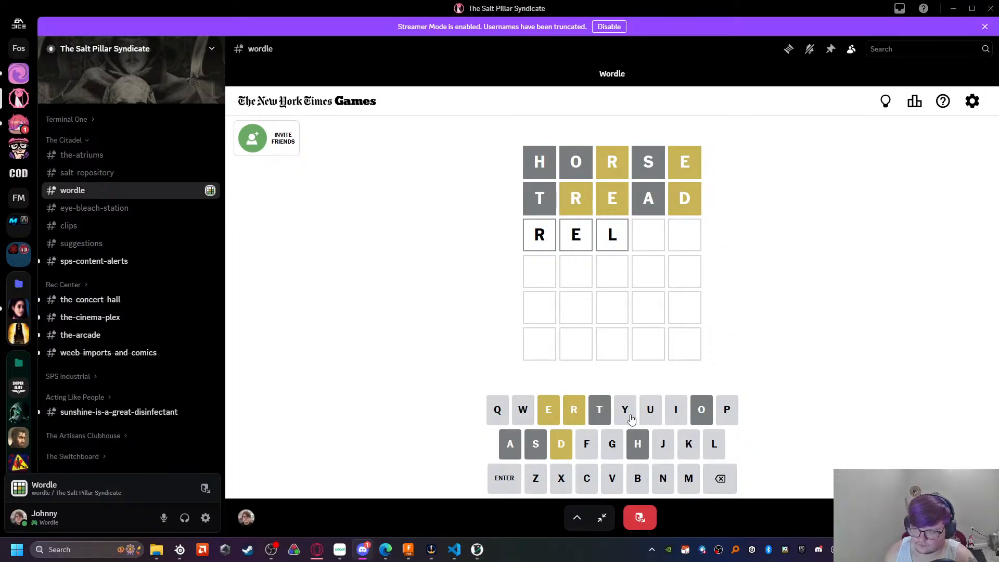
left_click(720, 478)
left_click(720, 478)
left_click(720, 478)
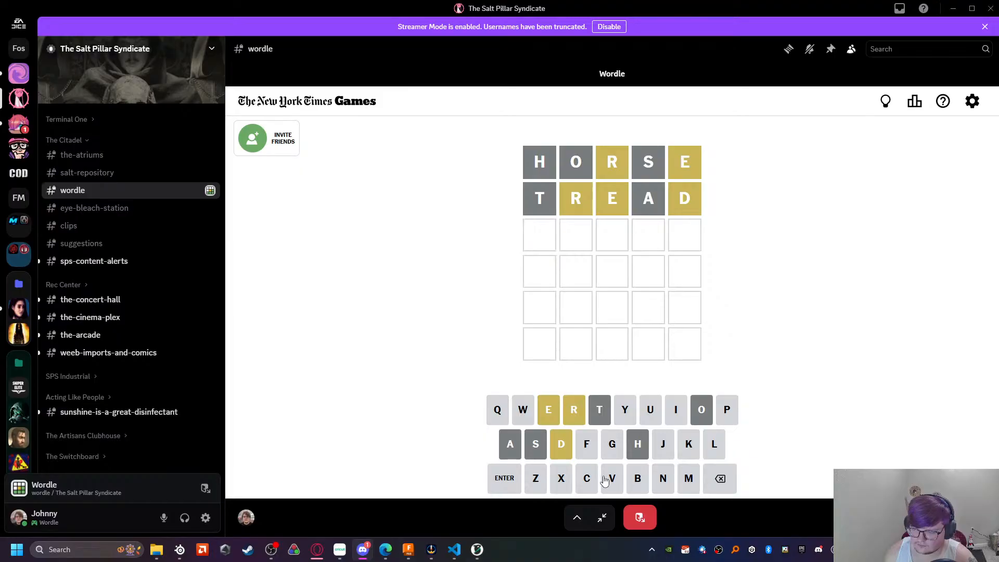
Step: Try CLIMP as the third Wordle guess
left_click(586, 478)
left_click(714, 443)
left_click(675, 410)
left_click(688, 478)
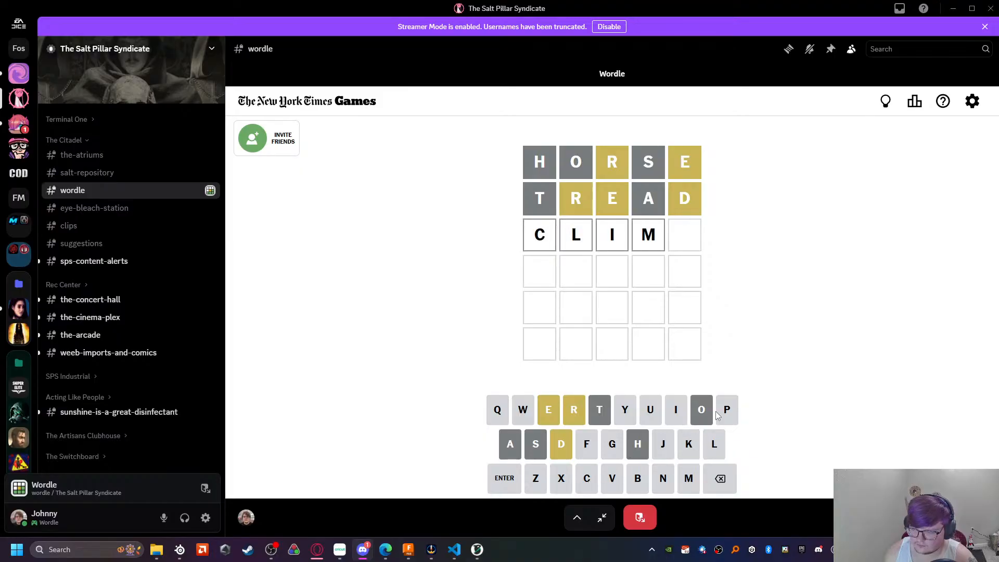
left_click(722, 411)
left_click(503, 478)
Step: Change the third guess to CLAMP by replacing its last three letters, and submit it
left_click(720, 478)
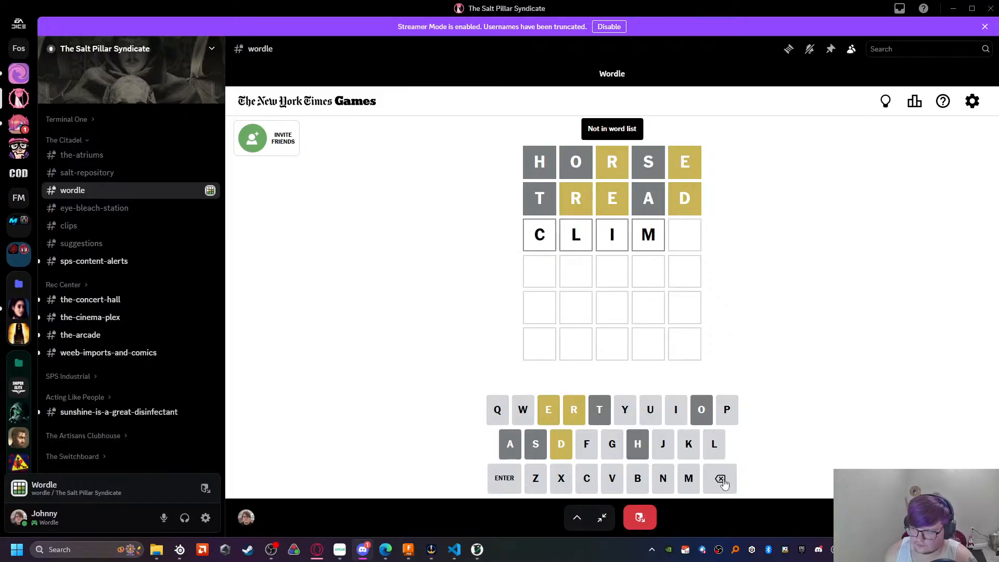
left_click(720, 478)
left_click(720, 478)
left_click(502, 447)
left_click(688, 478)
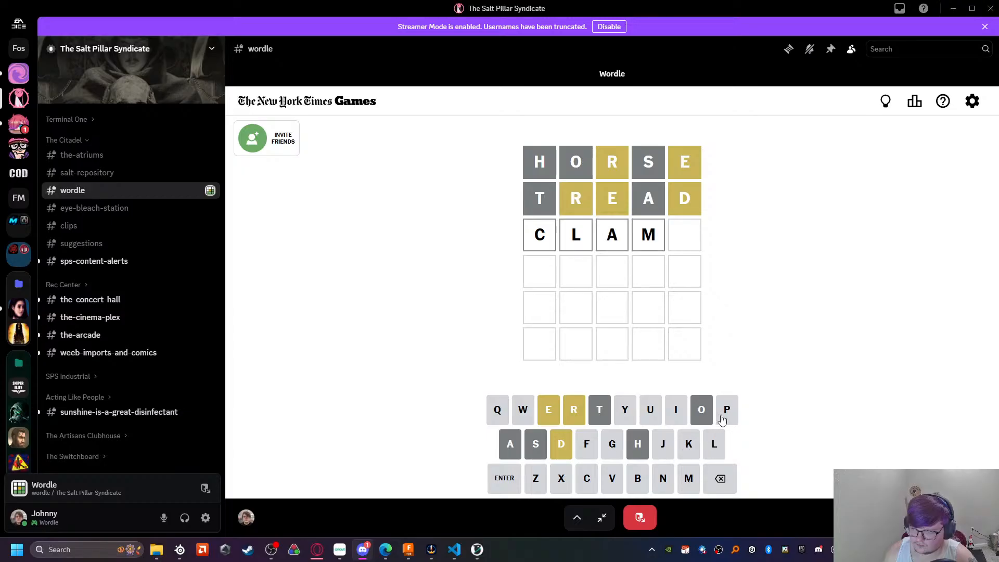
left_click(726, 409)
left_click(502, 478)
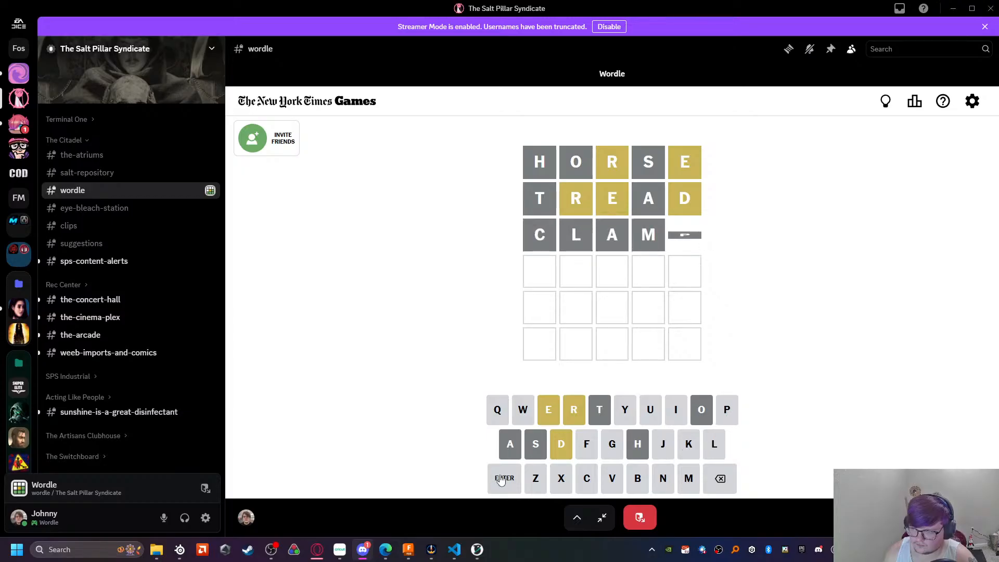
Step: Enter WEIRD as the fourth Wordle guess and submit it
left_click(637, 481)
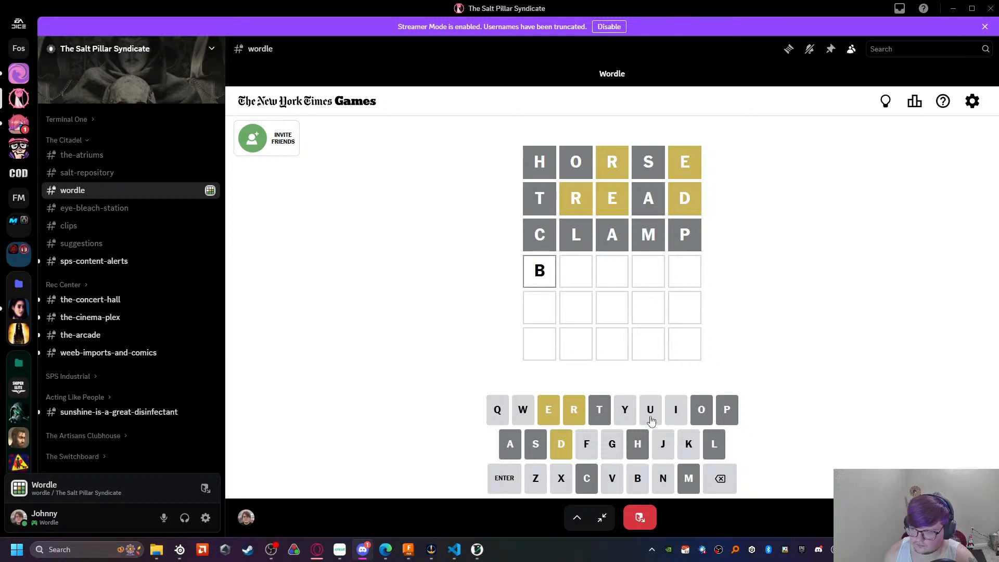
left_click(719, 479)
left_click(522, 412)
left_click(548, 417)
left_click(672, 416)
left_click(569, 415)
left_click(565, 442)
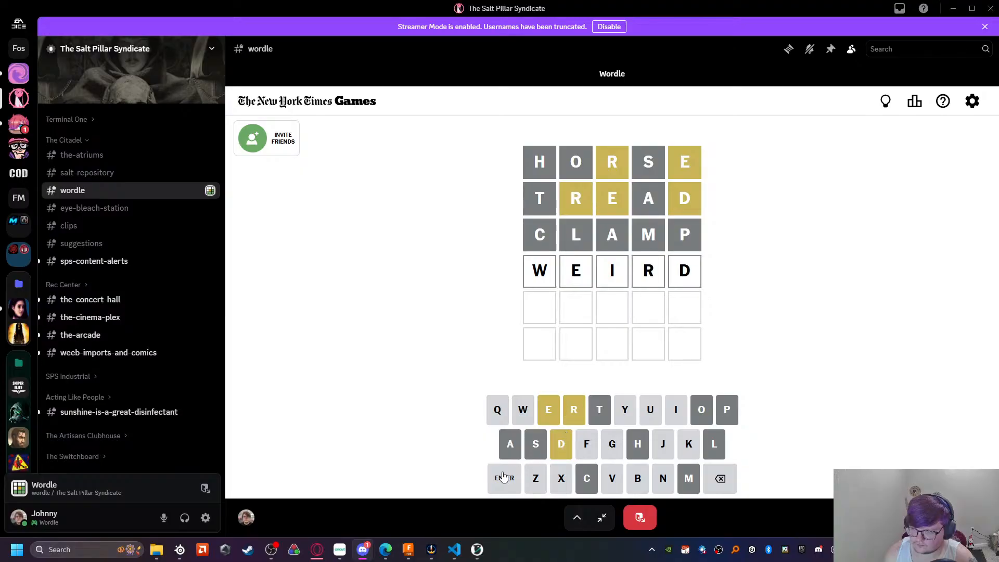
left_click(500, 477)
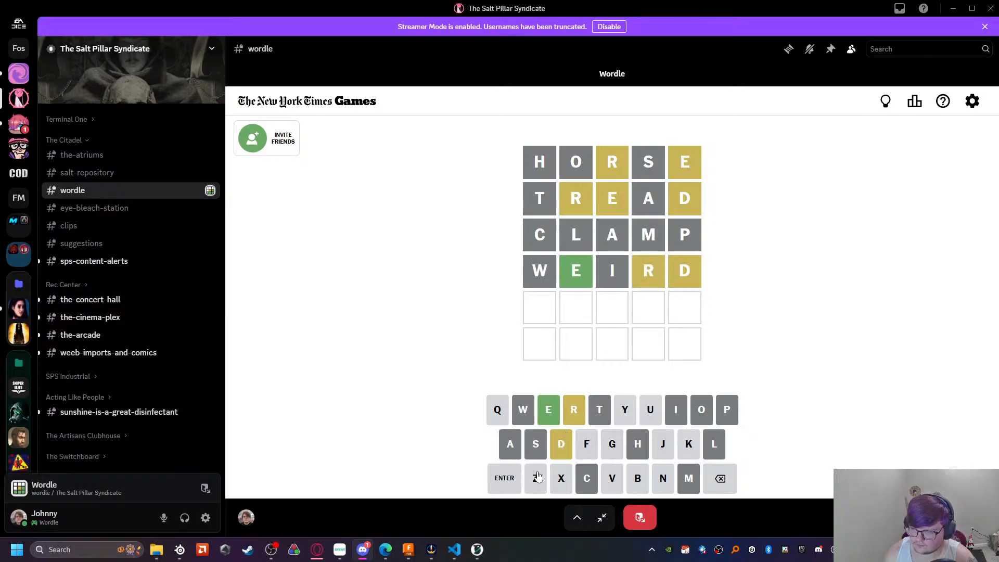
left_click(586, 447)
left_click(554, 416)
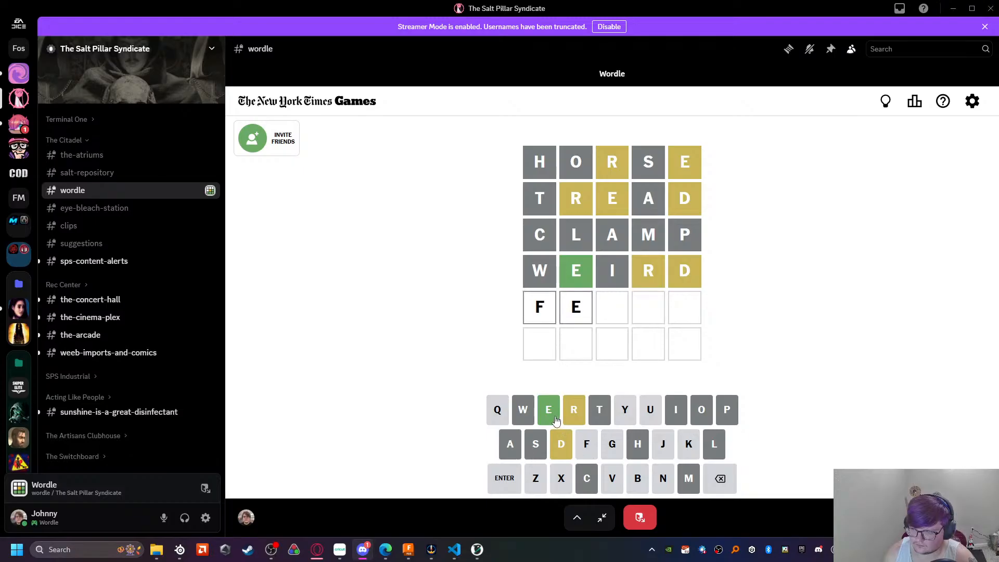
left_click(723, 474)
left_click(725, 477)
Step: Try REDER as the fifth Wordle guess and clear the row
left_click(563, 419)
left_click(555, 415)
left_click(565, 451)
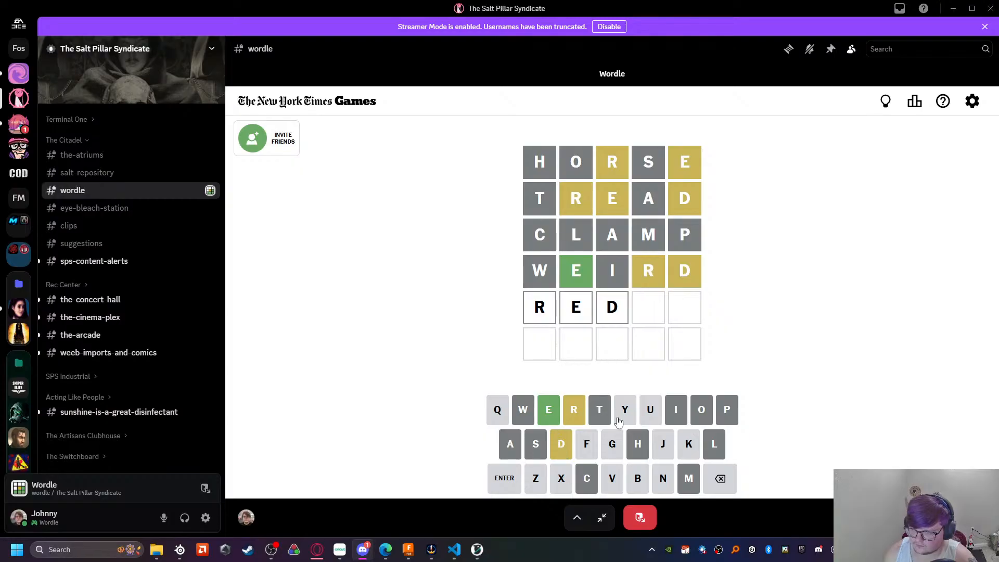
left_click(556, 417)
left_click(572, 416)
left_click(504, 477)
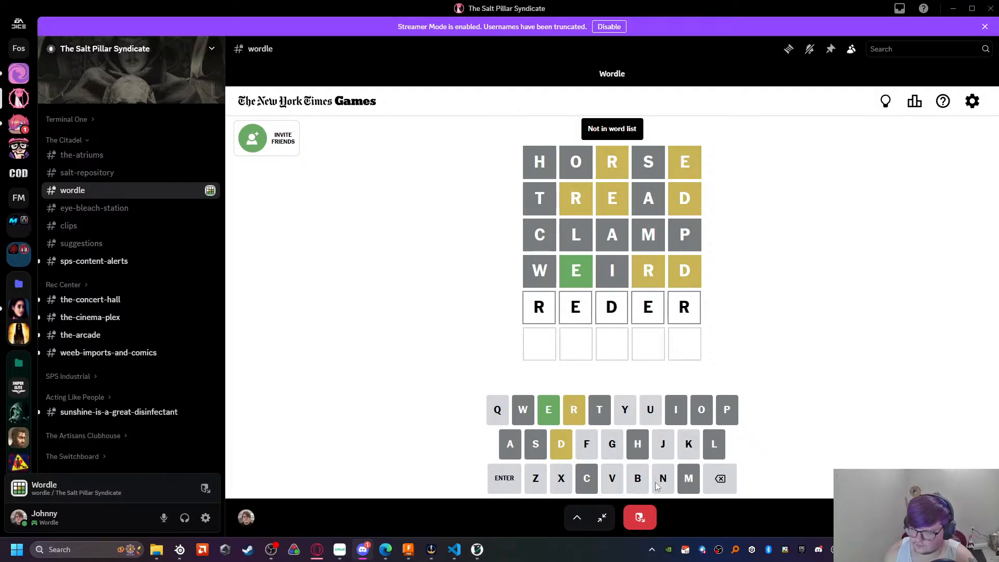
left_click(717, 482)
left_click(714, 484)
left_click(714, 484)
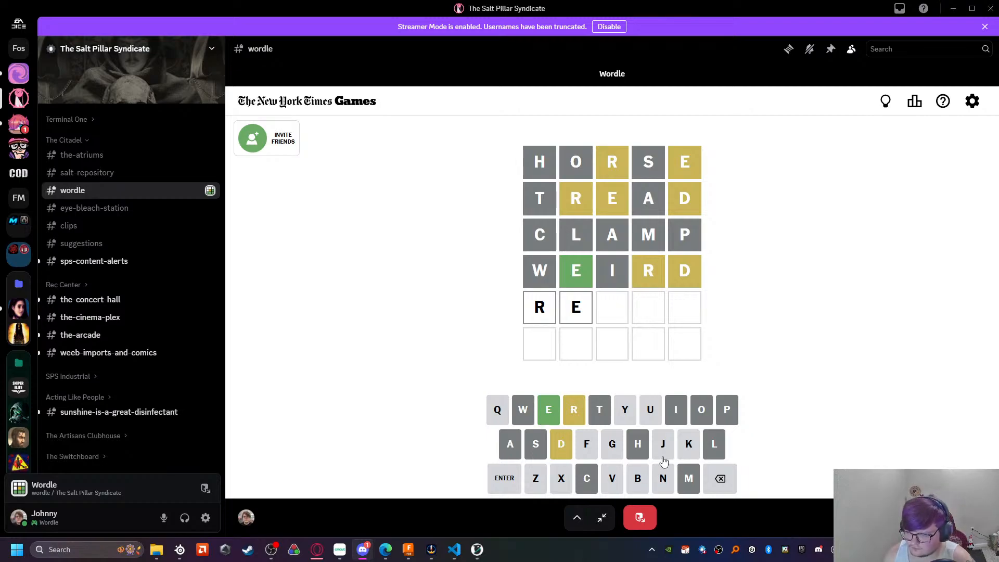
left_click(719, 476)
left_click(719, 476)
Step: Enter DRUNK as the fifth Wordle guess and submit it
left_click(554, 447)
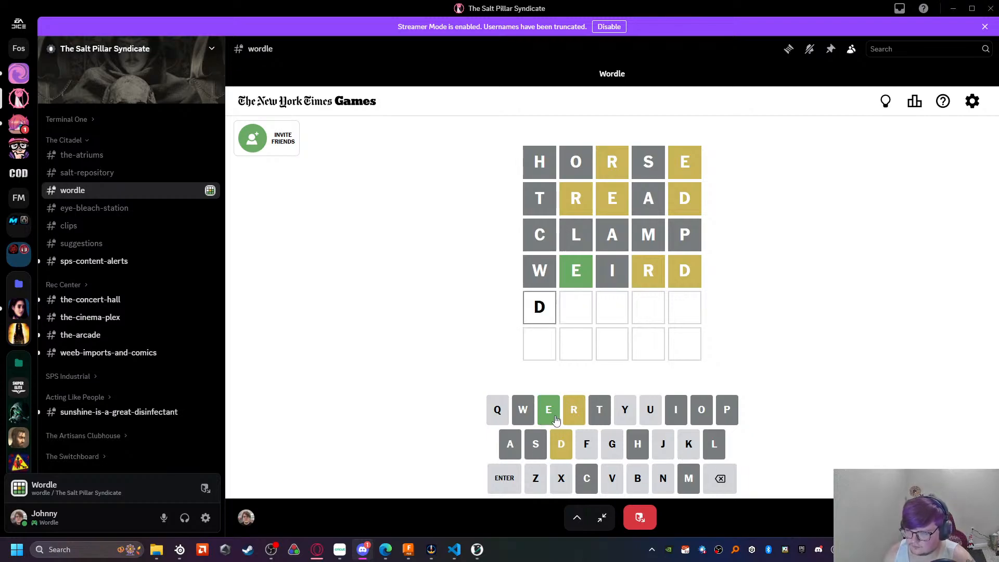
left_click(572, 412)
left_click(655, 416)
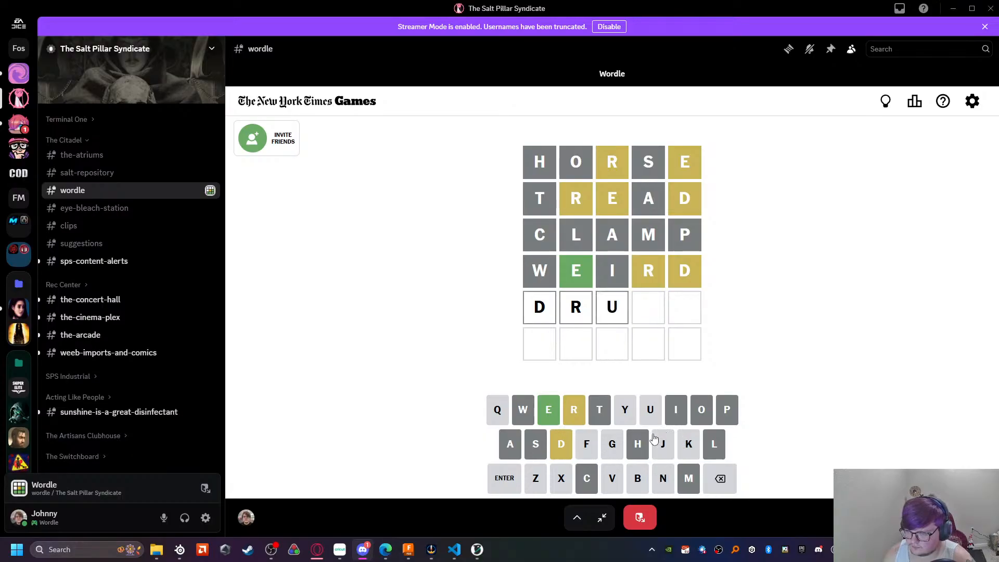
left_click(683, 455)
left_click(727, 482)
left_click(662, 478)
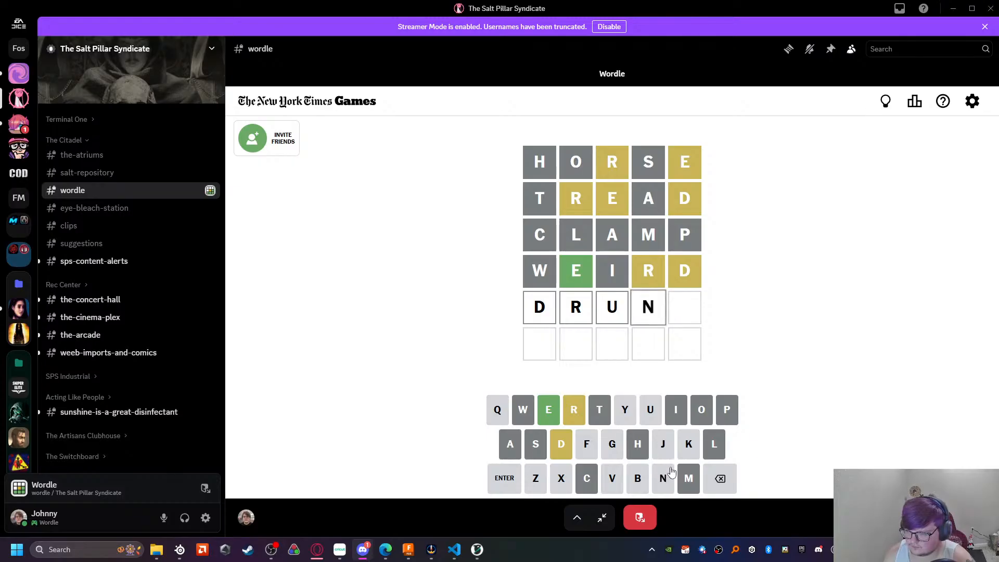
left_click(688, 444)
left_click(504, 481)
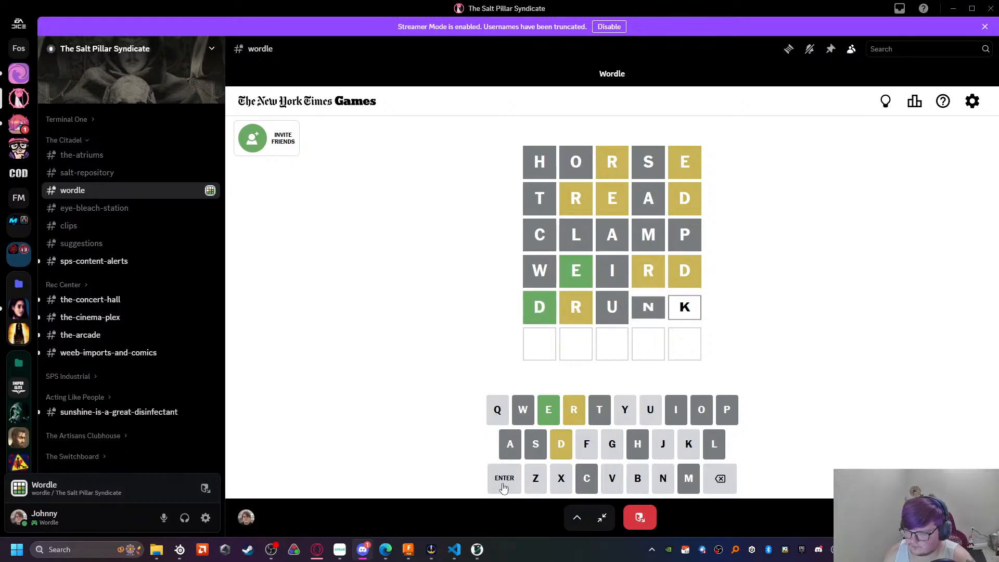
Step: Start the sixth Wordle guess with the letters DE, removing the trial third letters
left_click(559, 445)
left_click(552, 412)
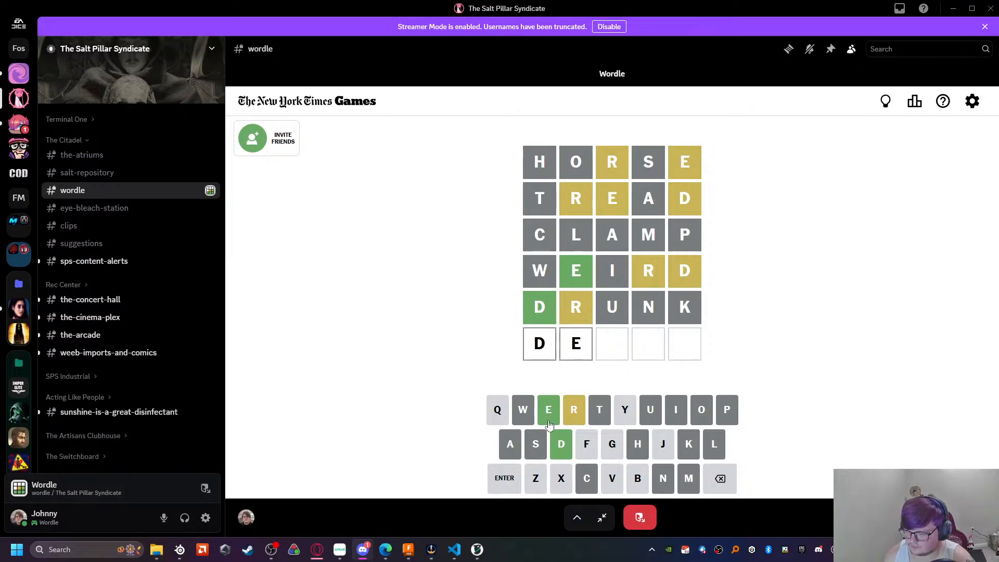
left_click(549, 423)
left_click(719, 480)
left_click(639, 476)
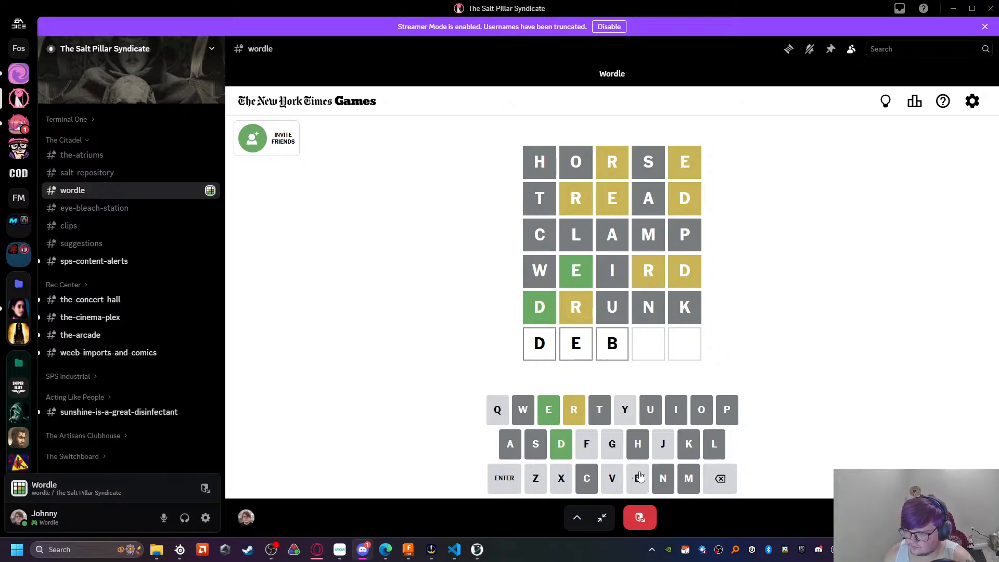
left_click(730, 480)
left_click(554, 413)
left_click(553, 412)
left_click(574, 411)
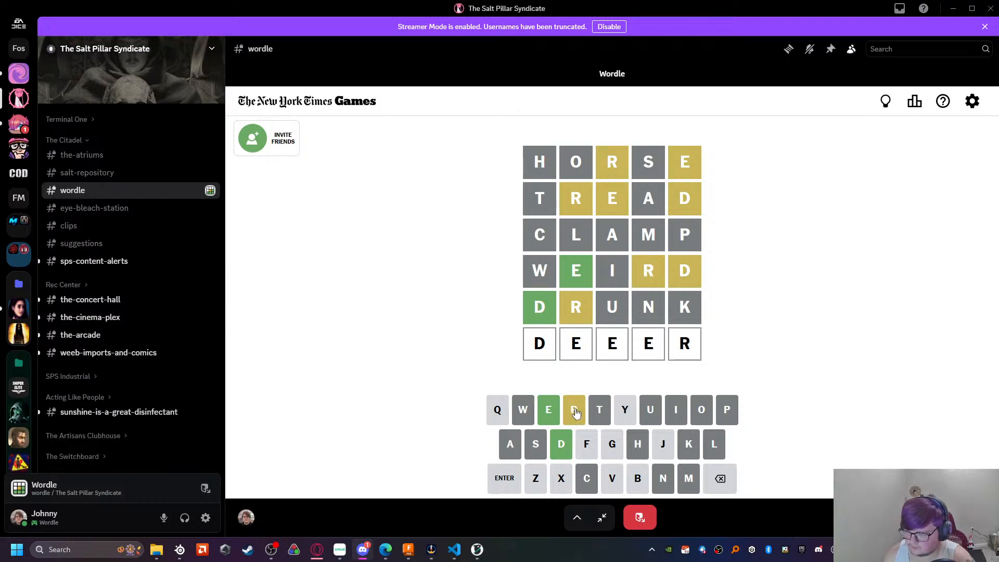
left_click(722, 478)
left_click(723, 478)
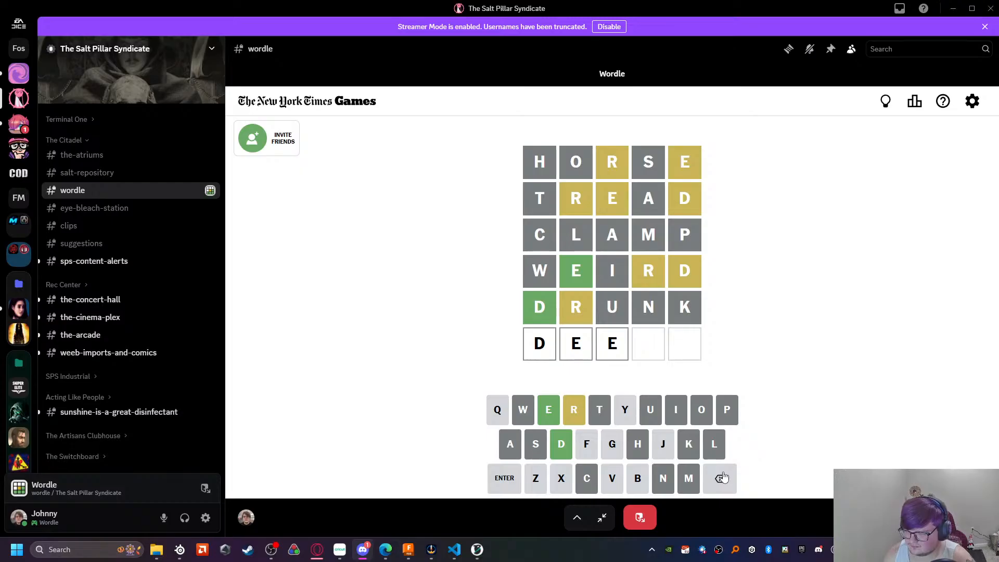
left_click(723, 477)
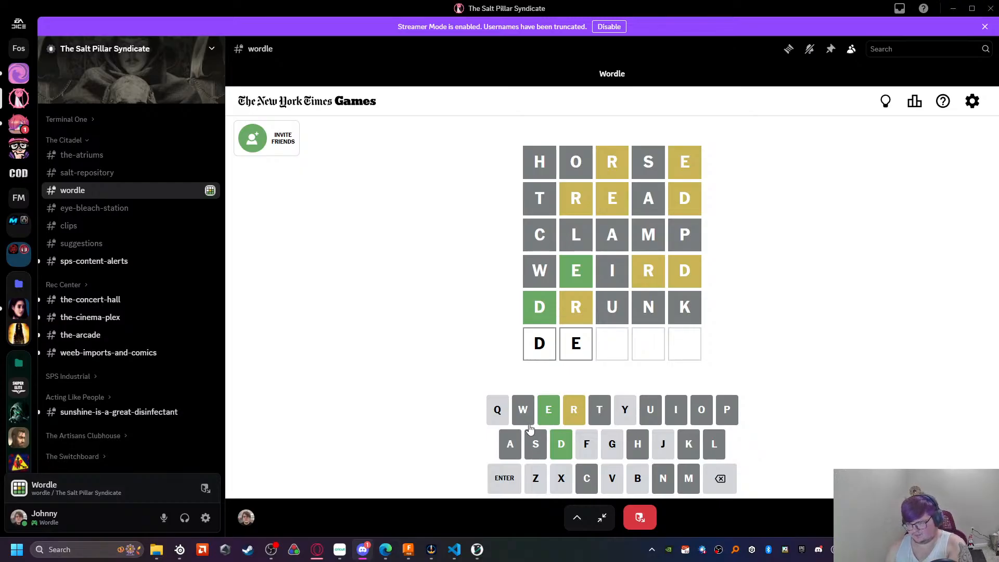
Step: Try DEDER as the sixth Wordle guess and remove its last three letters
left_click(561, 444)
left_click(548, 410)
left_click(574, 409)
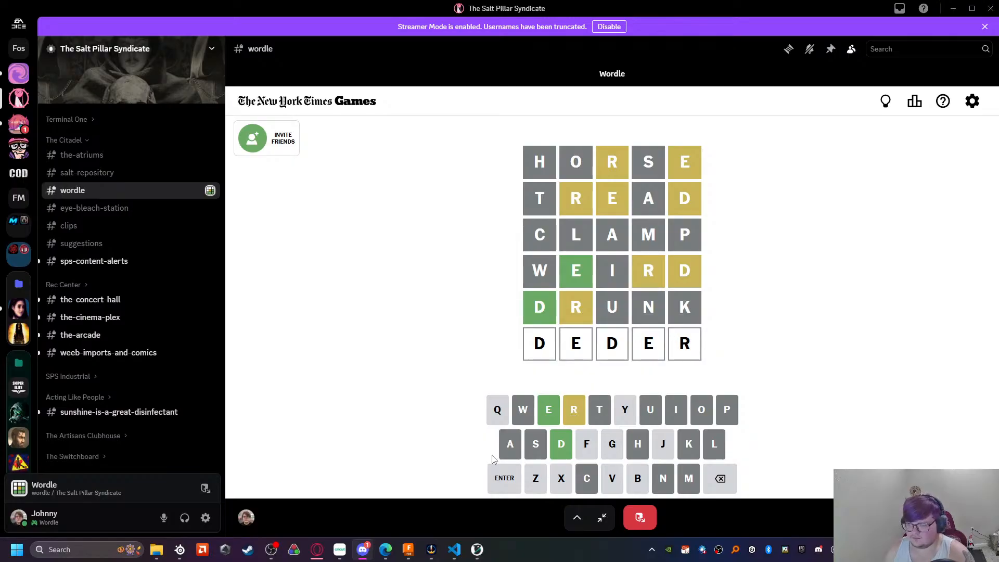
left_click(502, 475)
left_click(722, 477)
left_click(726, 478)
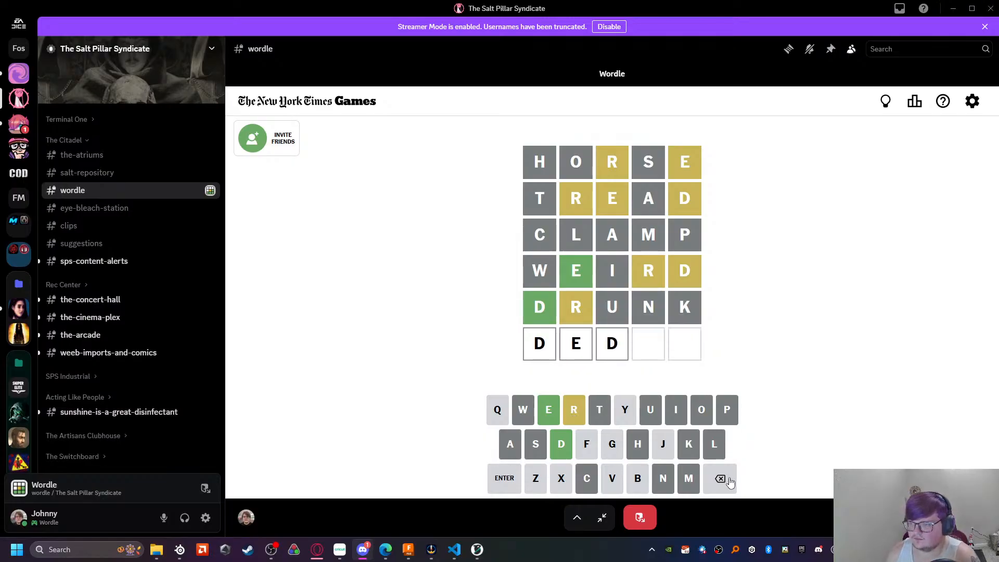
left_click(724, 478)
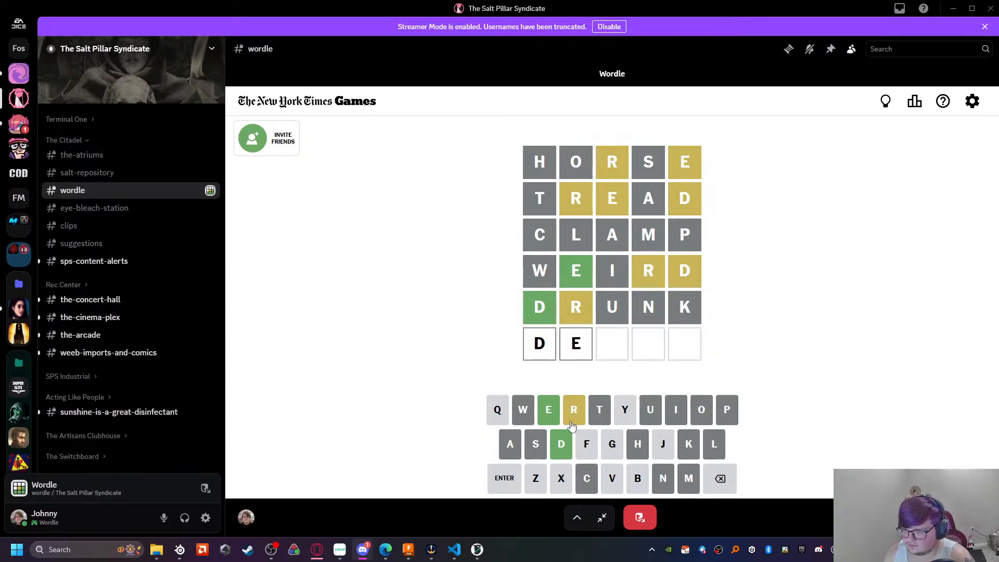
Step: Try DERER as the sixth Wordle guess and cut it back to DE
left_click(572, 423)
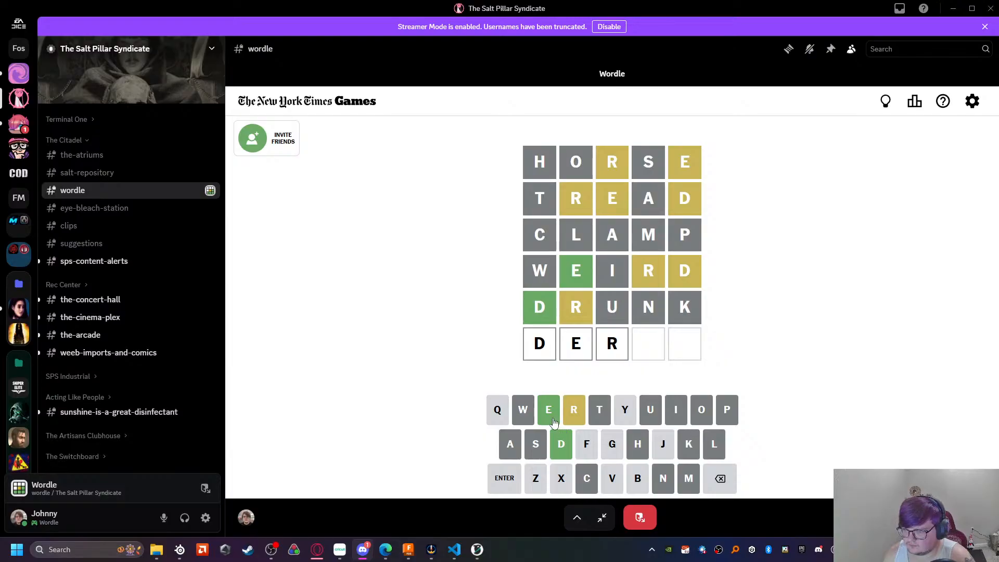
left_click(552, 419)
left_click(572, 416)
left_click(508, 476)
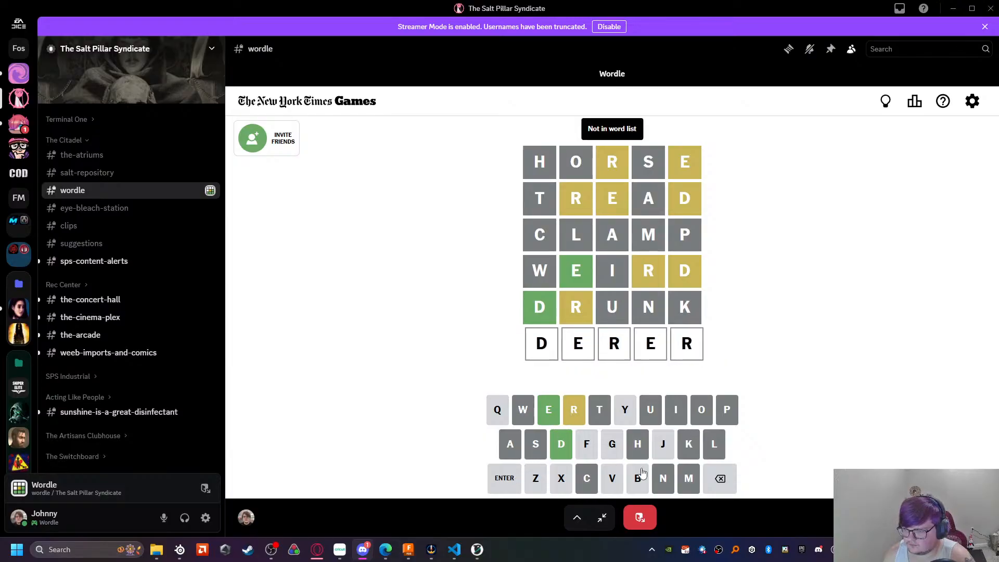
left_click(720, 479)
left_click(719, 478)
left_click(720, 478)
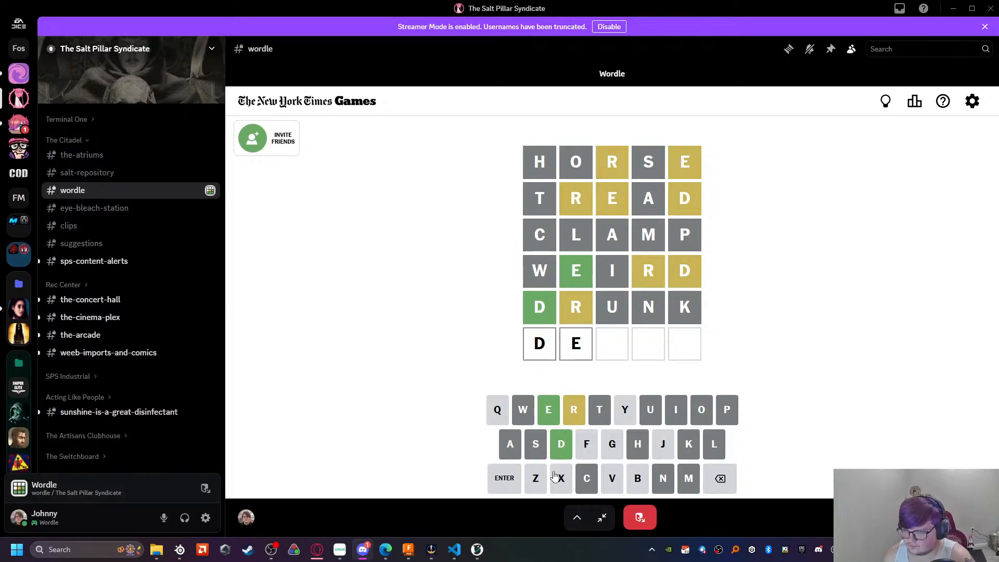
Step: Try B and G as the third letter, submit DEGER as the sixth Wordle guess, and remove its last two letters
left_click(634, 481)
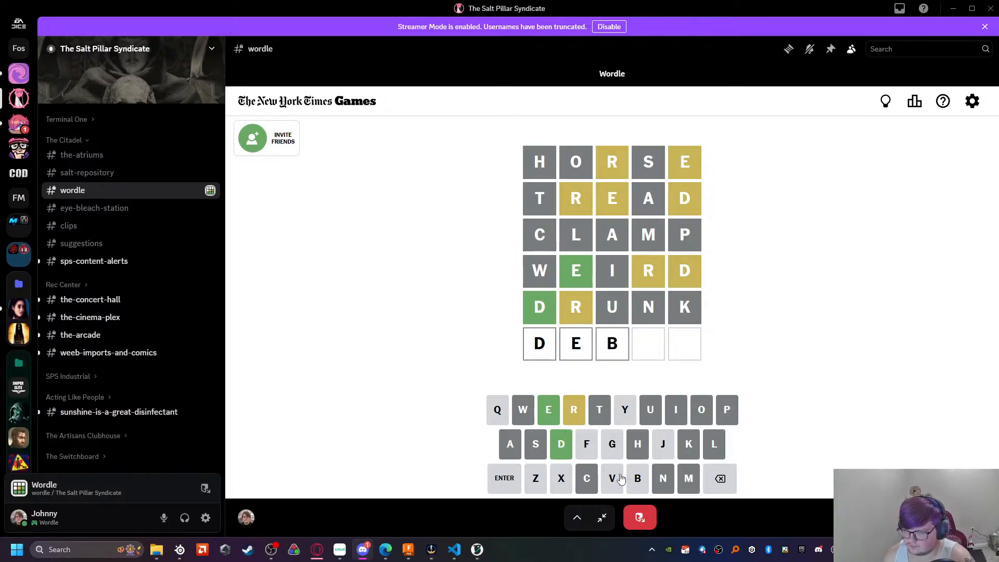
left_click(723, 483)
left_click(616, 452)
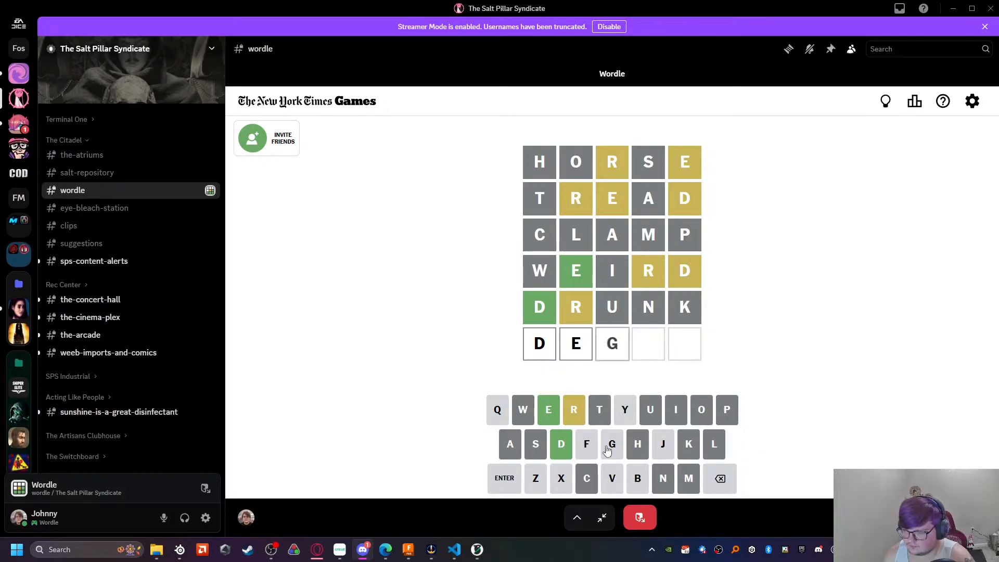
left_click(568, 411)
left_click(721, 479)
left_click(549, 415)
left_click(574, 414)
left_click(510, 485)
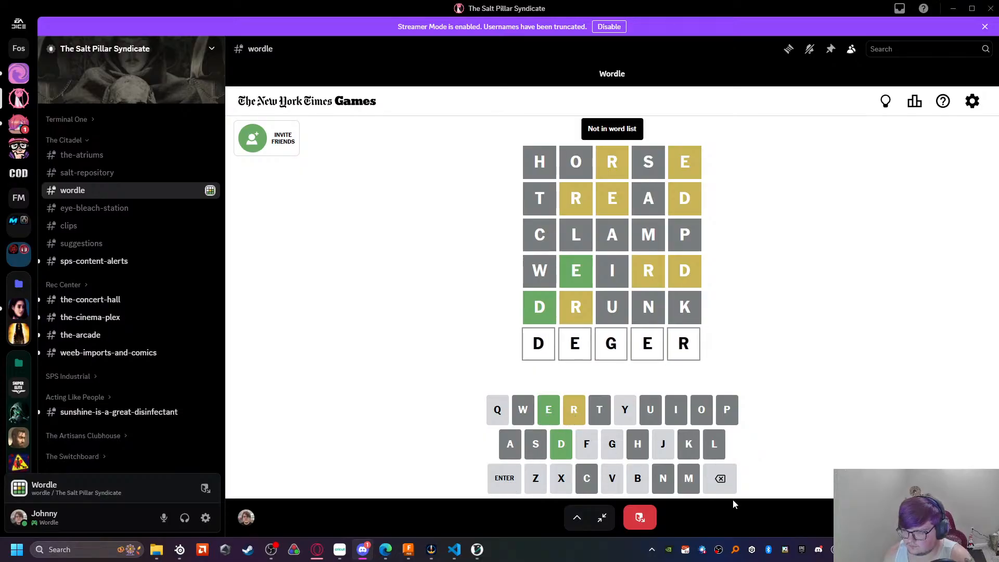
left_click(732, 490)
left_click(734, 490)
Step: Try extending the sixth Wordle guess to DEGGE and cut it back to DE
left_click(612, 451)
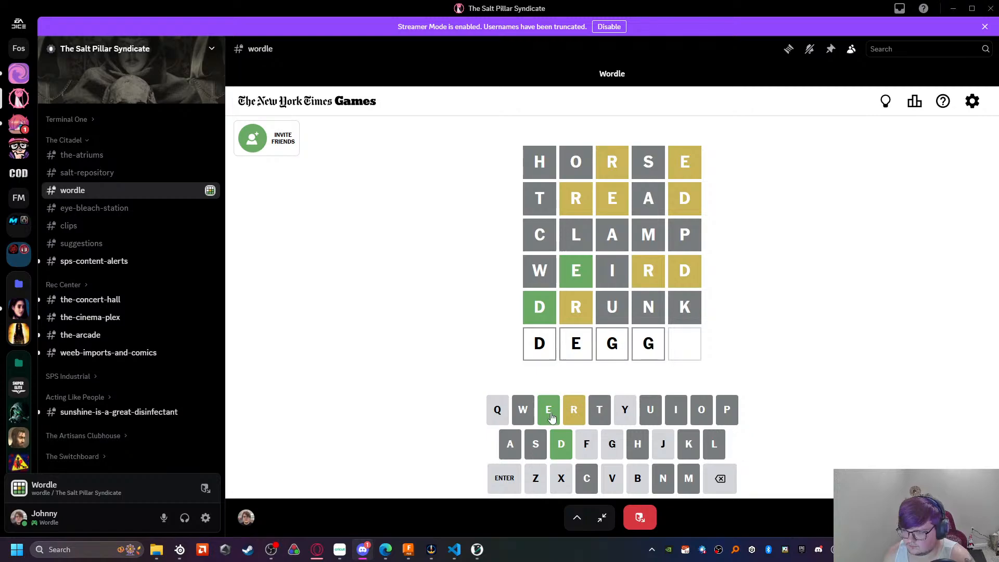
left_click(548, 411)
left_click(730, 477)
left_click(734, 478)
left_click(734, 477)
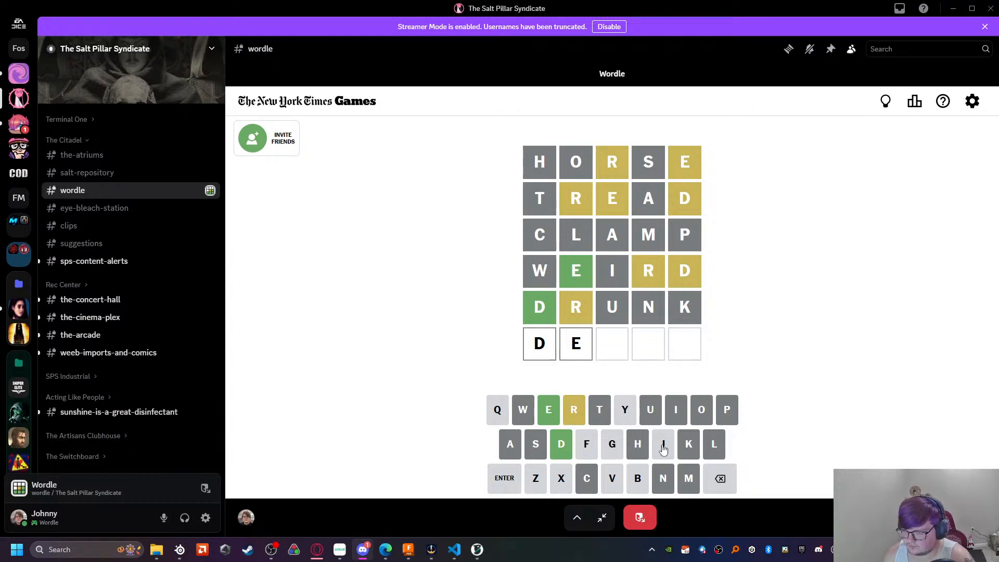
Step: Try DEJER as the sixth Wordle guess and cut it back to DE
left_click(662, 444)
left_click(549, 410)
left_click(573, 410)
left_click(512, 474)
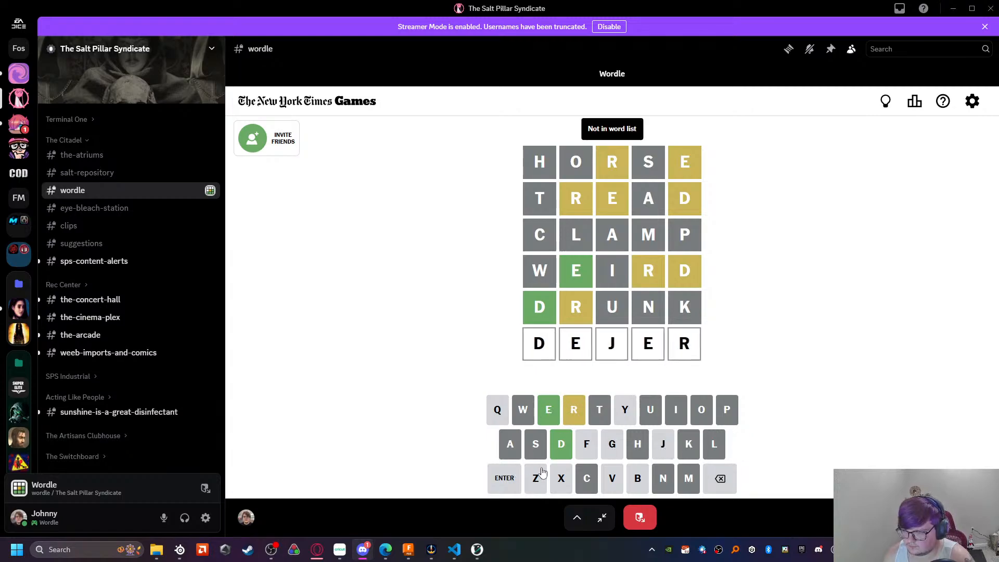
left_click(720, 479)
left_click(720, 478)
left_click(720, 479)
Step: Try DEYER as the sixth Wordle guess and cut it back to DE
left_click(619, 416)
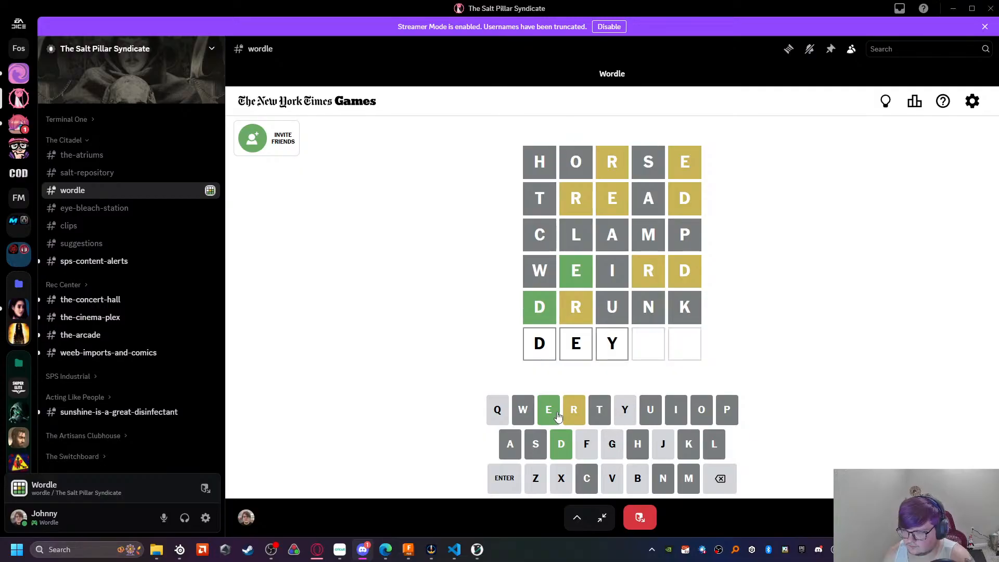
left_click(548, 409)
left_click(574, 410)
left_click(504, 477)
left_click(728, 481)
left_click(727, 481)
left_click(718, 480)
Step: Try DEVER as the sixth Wordle guess and cut it back to DE
left_click(609, 479)
left_click(548, 409)
left_click(574, 410)
left_click(504, 477)
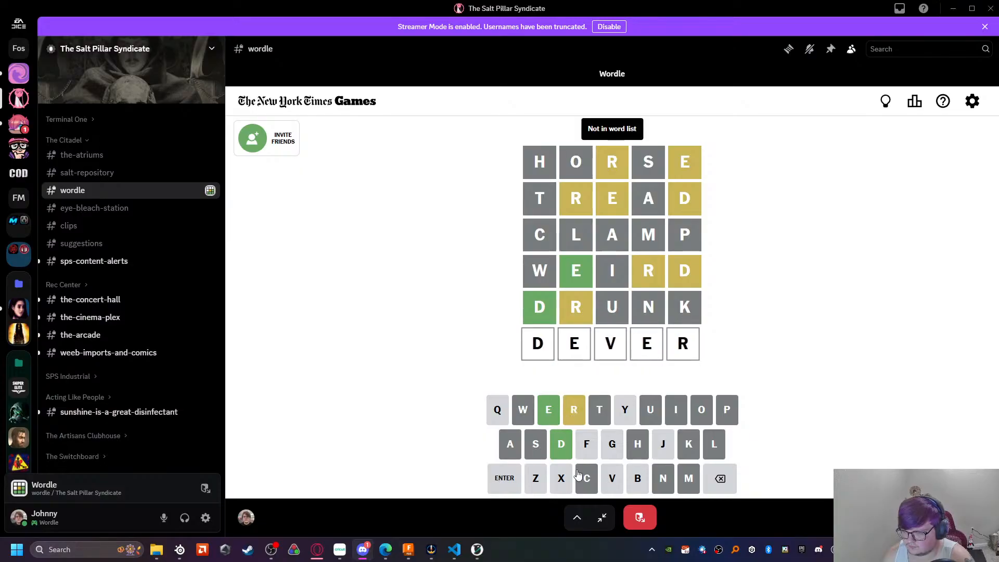
left_click(729, 484)
left_click(728, 485)
left_click(728, 484)
Step: Complete the sixth Wordle guess as DEFER and submit it
left_click(586, 443)
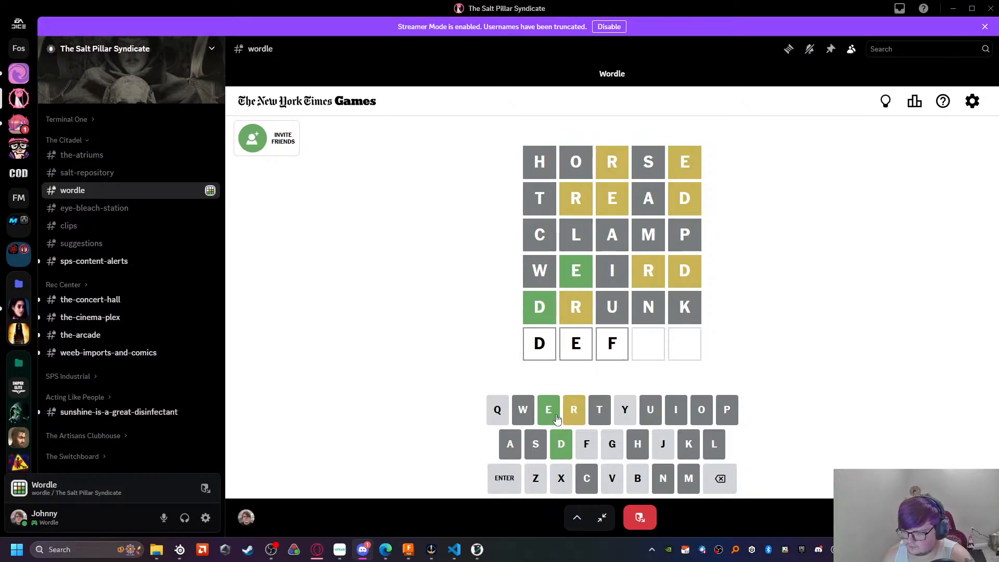
left_click(548, 409)
left_click(574, 409)
left_click(504, 477)
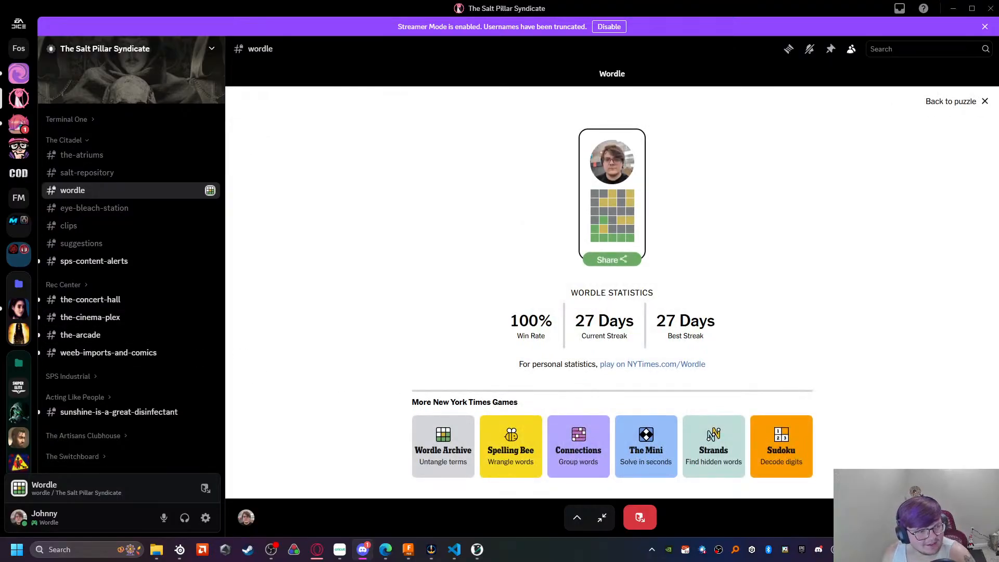
Step: Leave the Wordle activity in Discord and return to the clamp design in Fusion
left_click(639, 515)
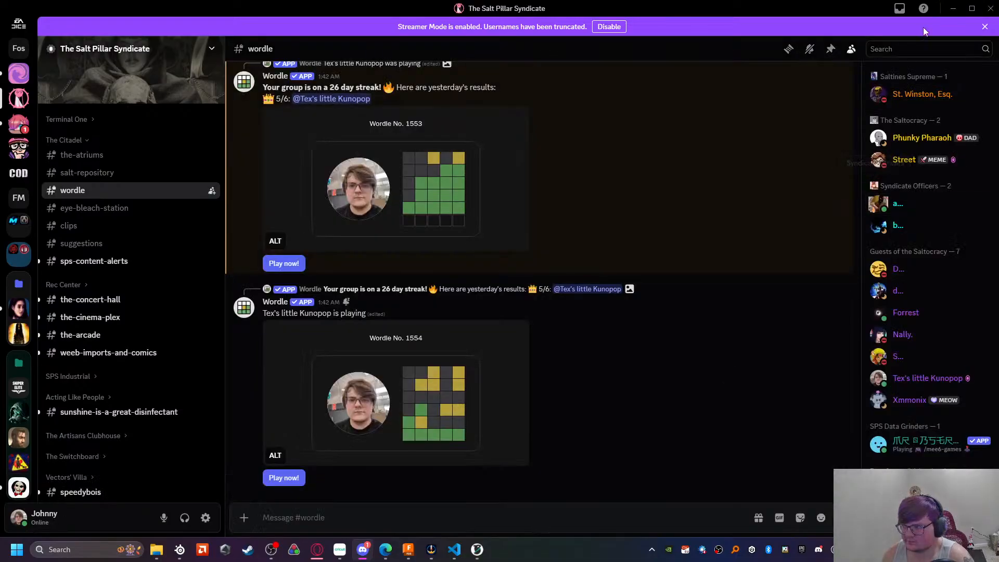
left_click(951, 11)
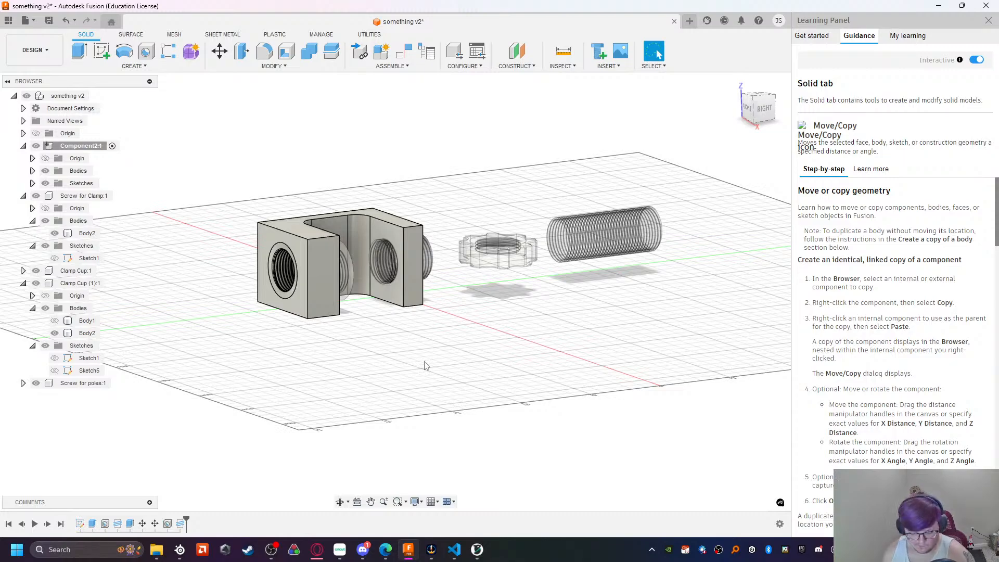
middle_click_drag(424, 364, 494, 301, "shift")
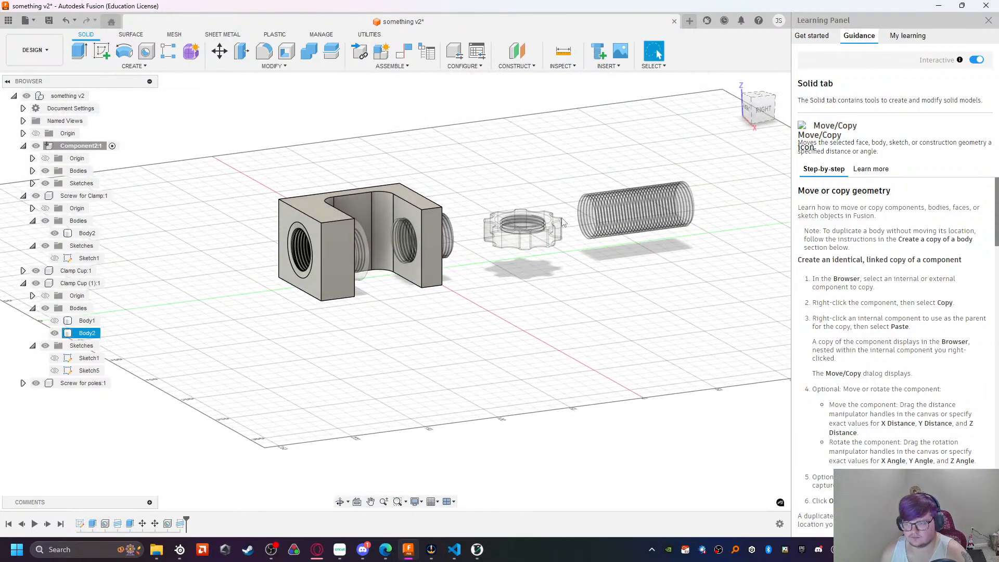
middle_click_drag(562, 222, 430, 266, "shift")
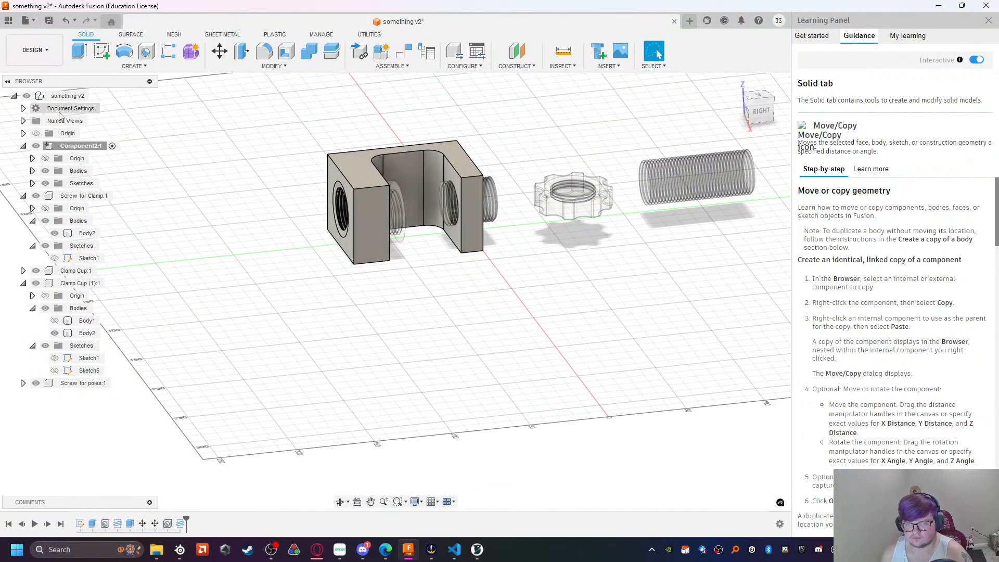
Step: Create a new internal standard component under the root of something v2 and keep it active
right_click(67, 97)
left_click(98, 121)
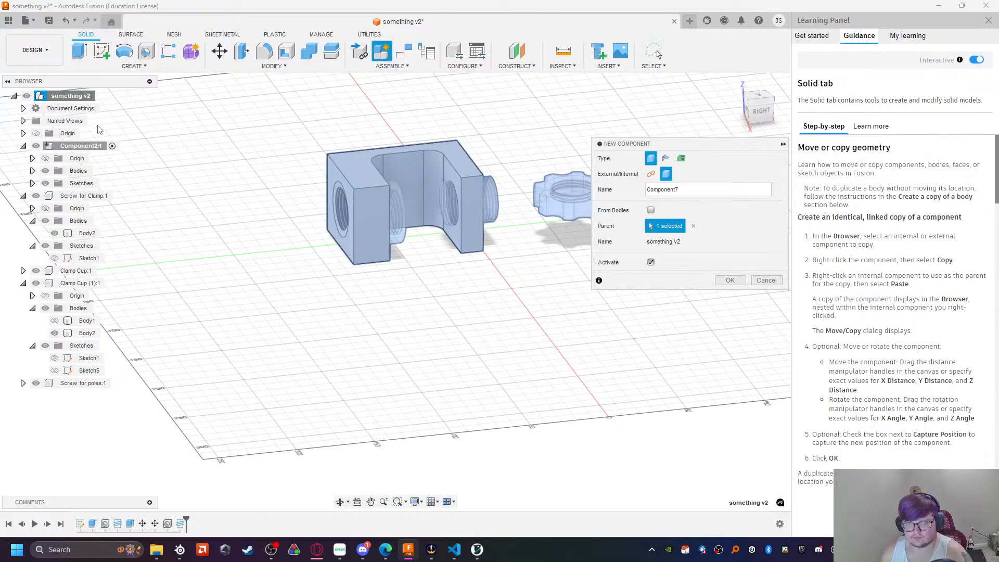
left_click(728, 280)
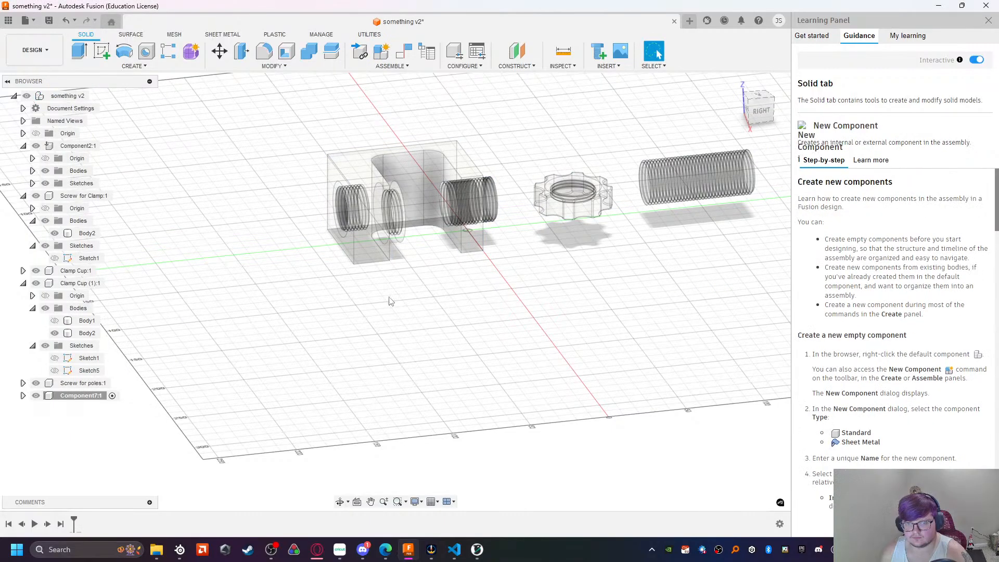
left_click(759, 99)
middle_click_drag(535, 208, 522, 239)
left_click(131, 34)
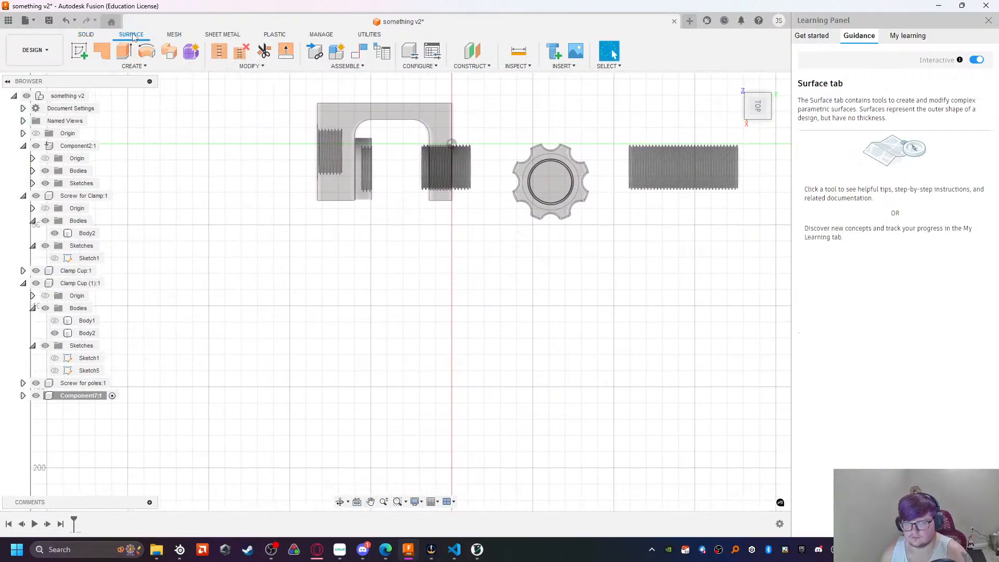
left_click(180, 35)
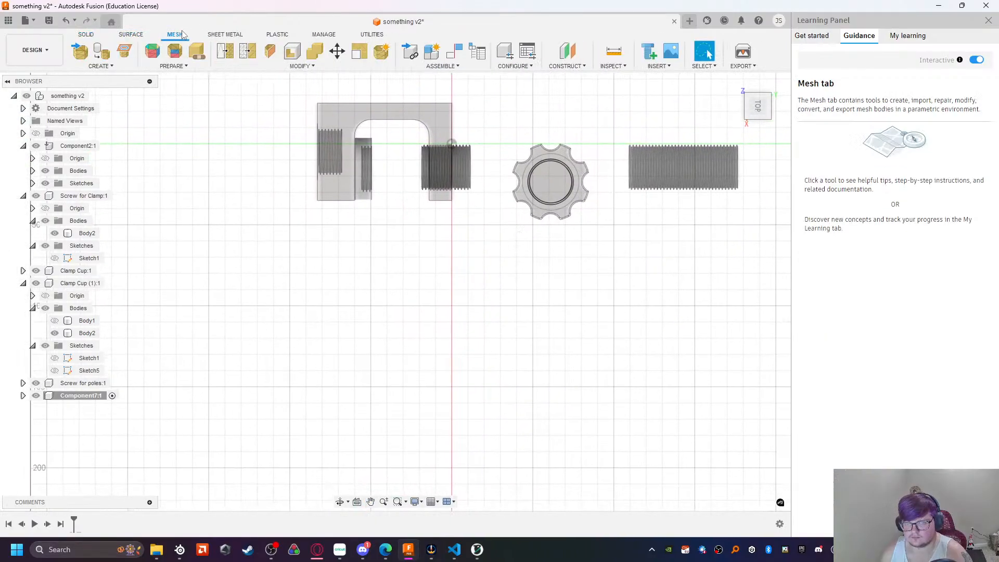
left_click(218, 35)
left_click(135, 35)
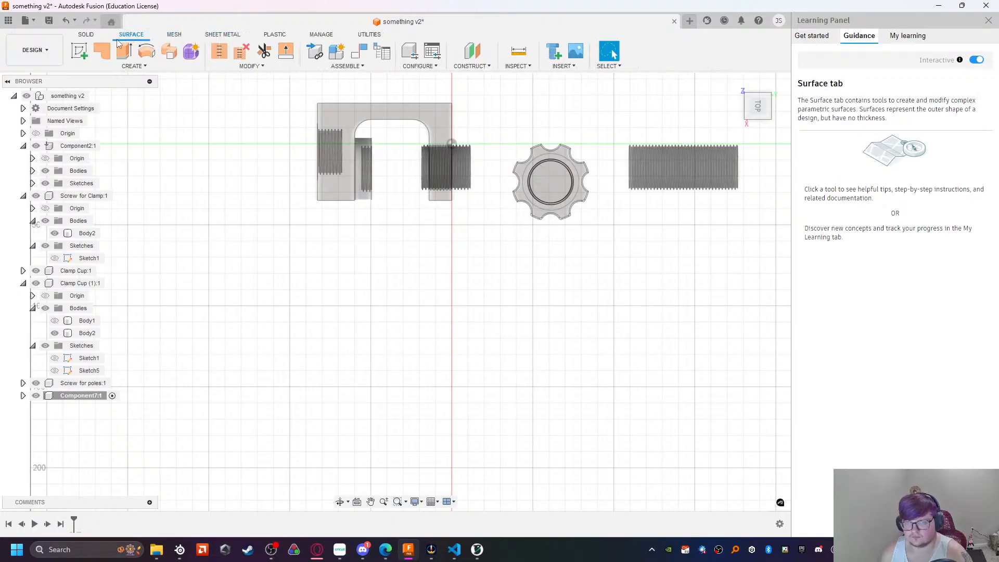
left_click(87, 35)
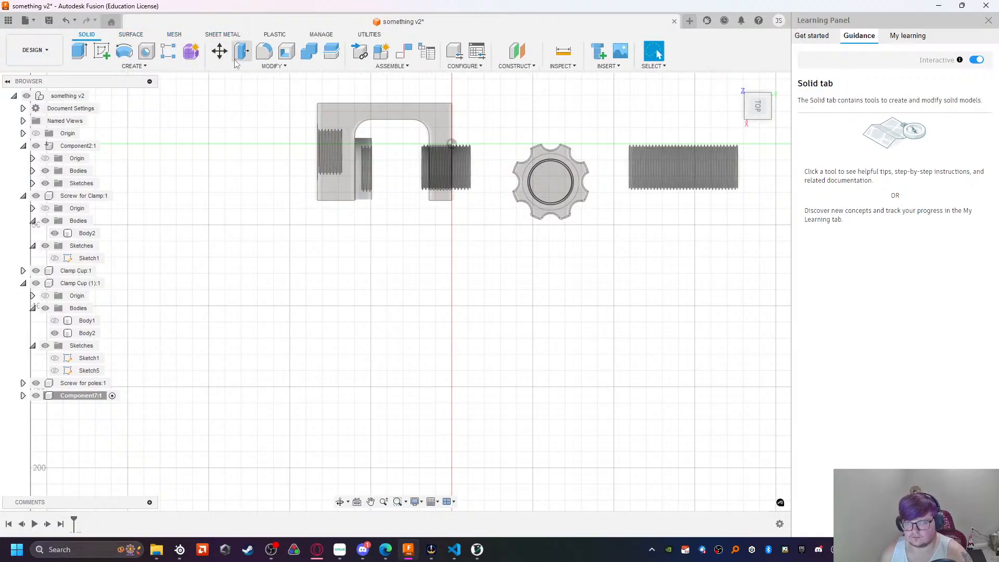
Step: Start a sketch on the horizontal XY plane in the new component and choose the Center Diameter Circle tool
left_click(176, 58)
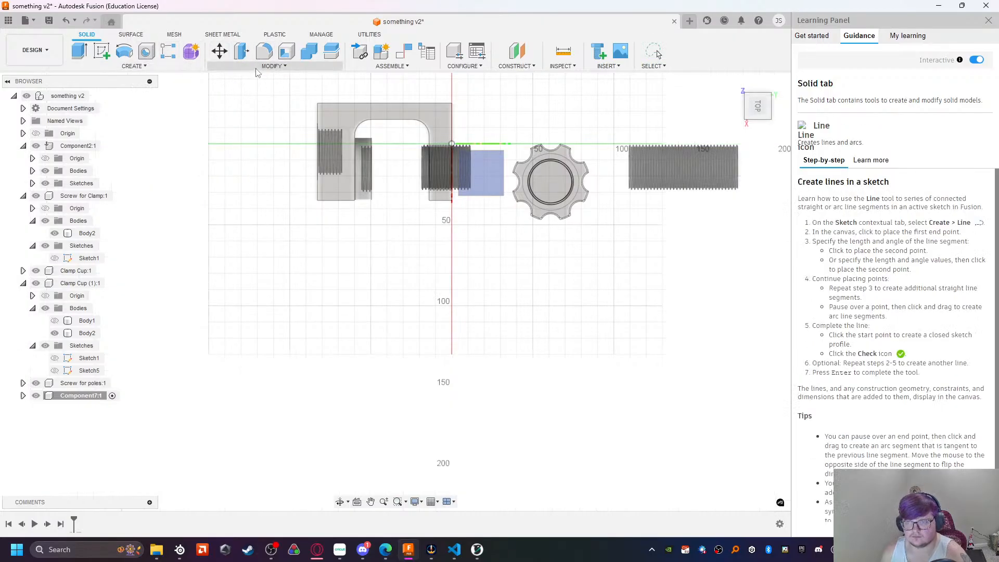
left_click(485, 180)
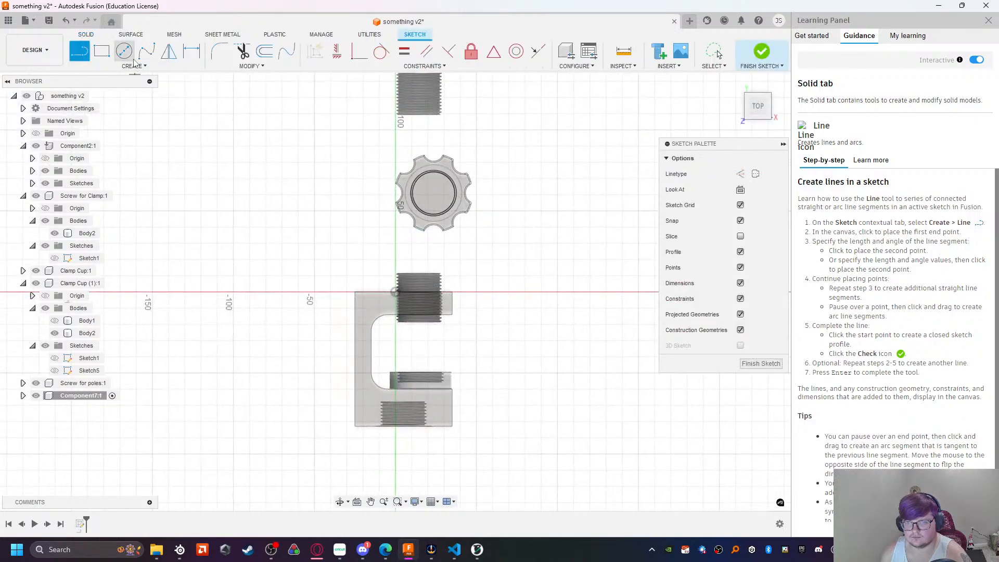
left_click(125, 52)
Step: Look up the knob diameter in the Visual Studio Code notes and return to the Fusion sketch
left_click(454, 549)
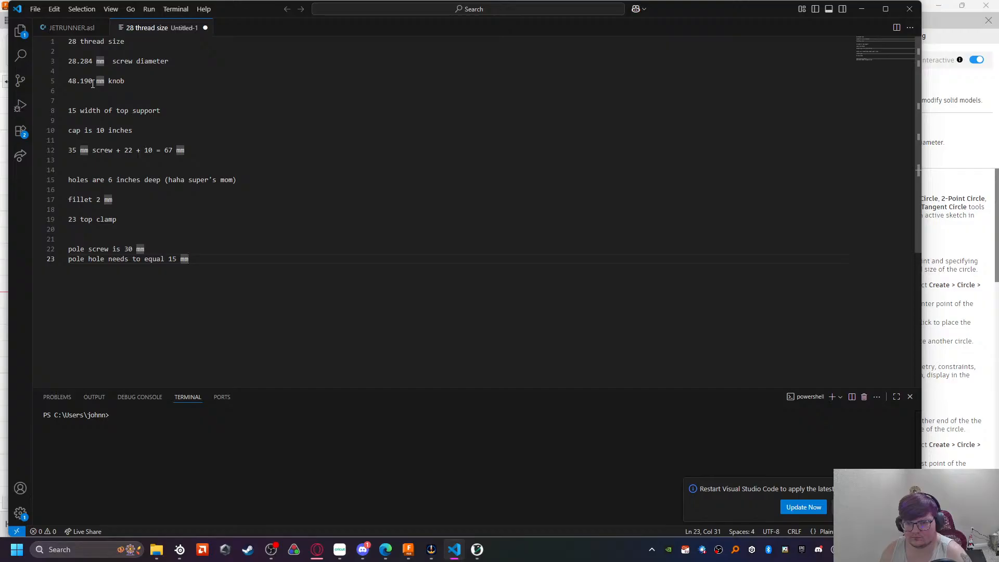
left_click_drag(93, 82, 68, 81)
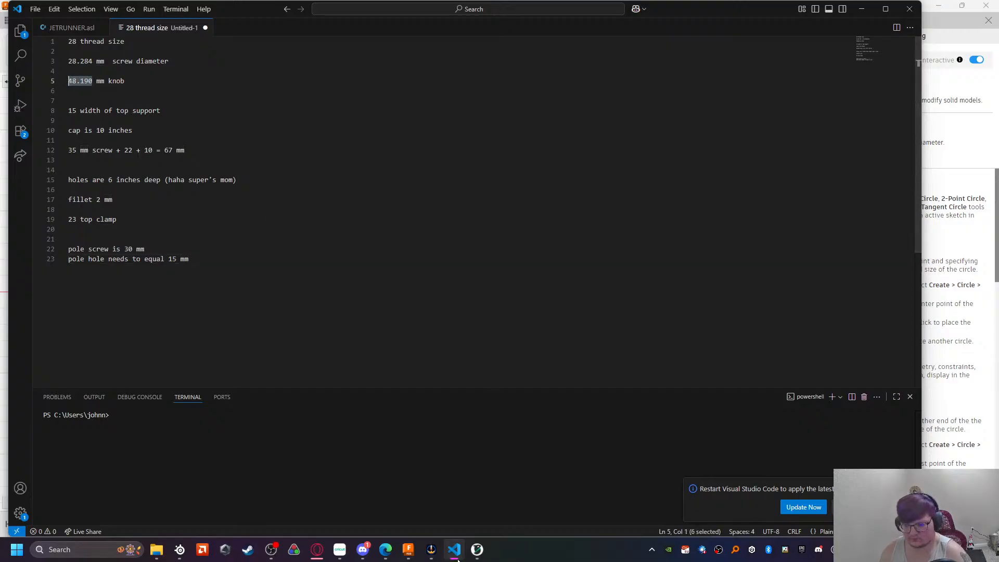
key("alt+Tab")
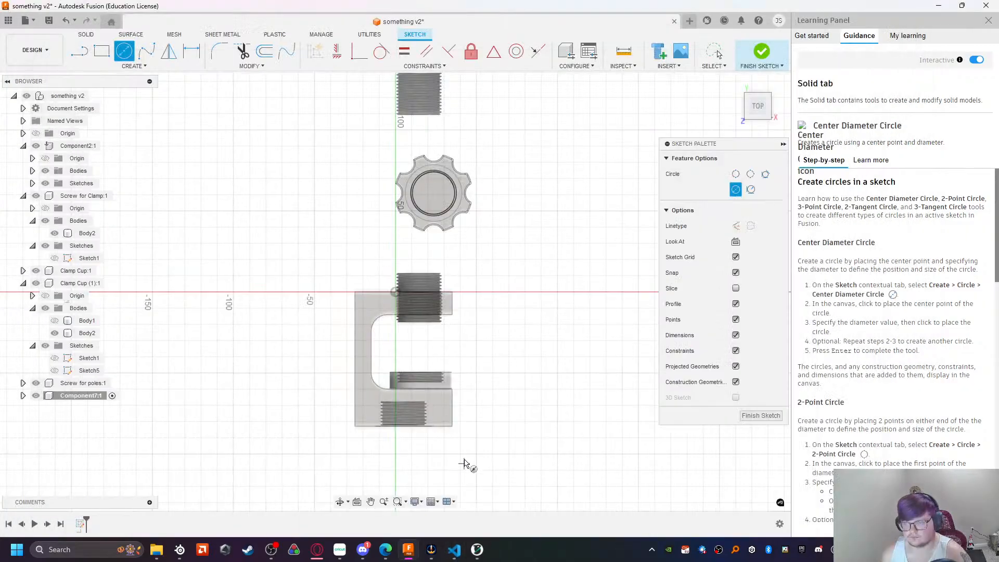
Step: Draw a center diameter circle of 48.19 mm beside the scalloped clamp cap
left_click(525, 194)
type("48.19")
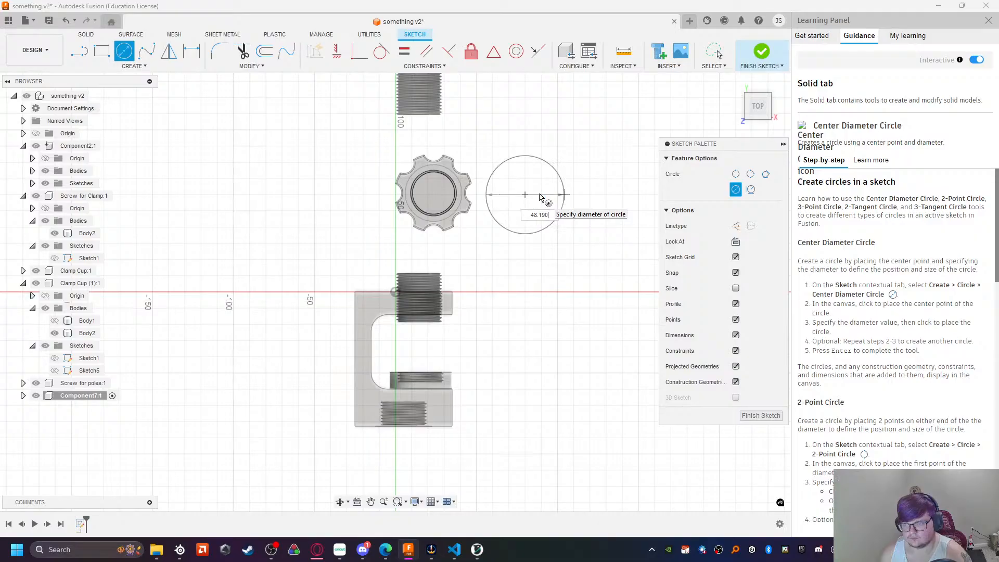
key("Return")
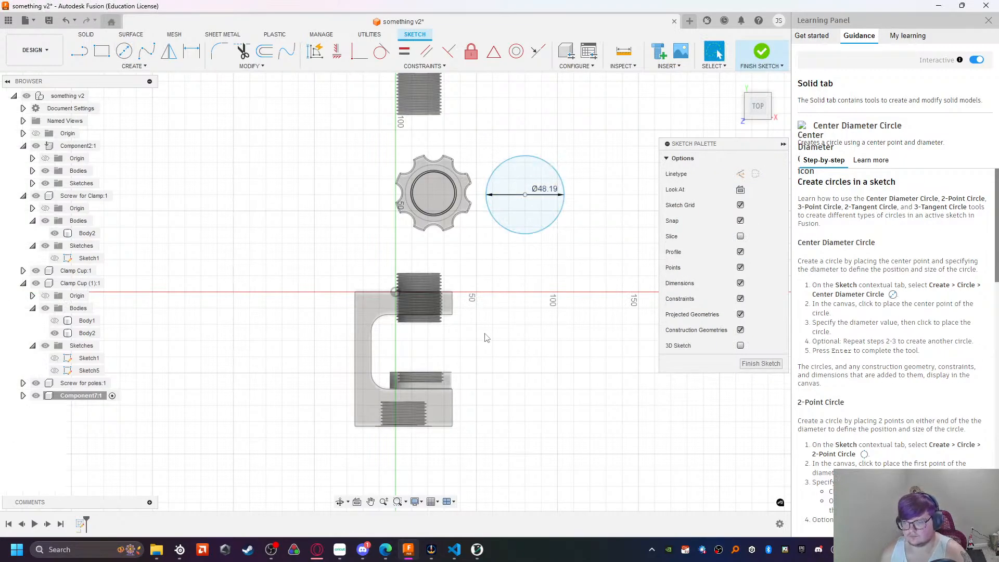
Step: Undo the new sketch containing the 48.19 mm circle
mouse_move(491, 322)
middle_mouse_down("shift")
mouse_move(491, 226)
mouse_move(486, 241)
mouse_move(565, 280)
middle_mouse_up("shift")
key("Escape")
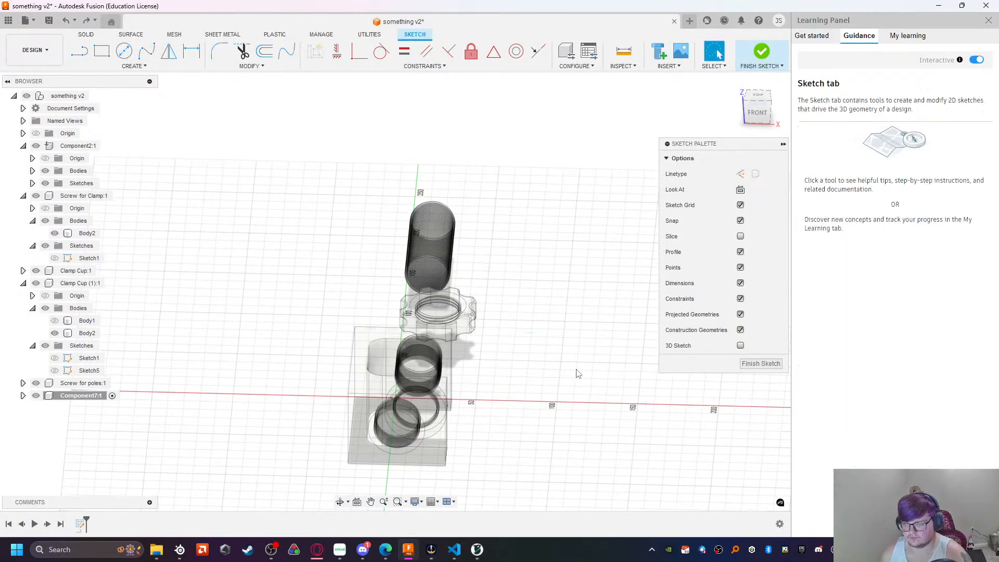
key("ctrl+z")
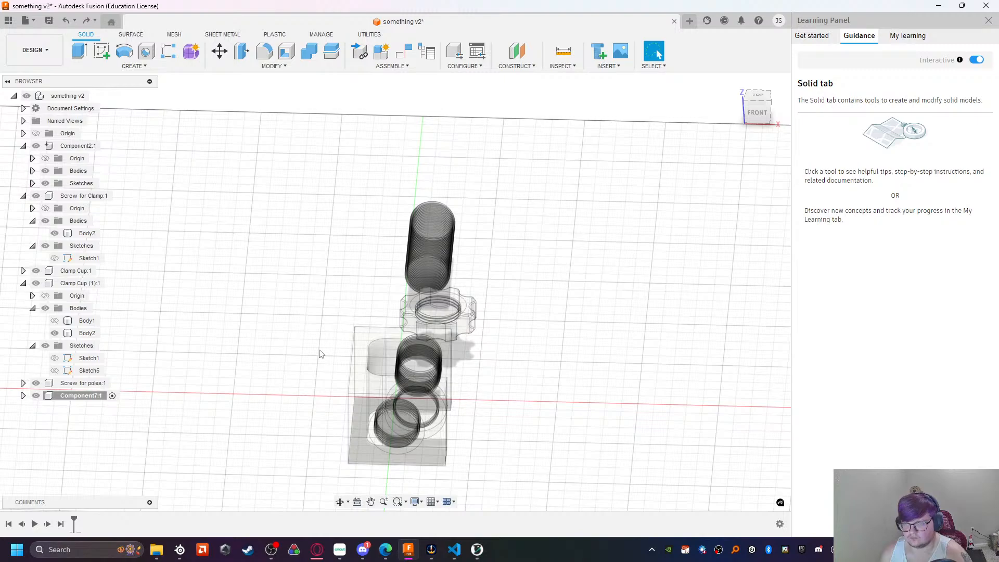
Step: Start a sketch on the front XZ plane in the new empty component
middle_click_drag(321, 353, 255, 181, "shift")
middle_click_drag(336, 347, 345, 315)
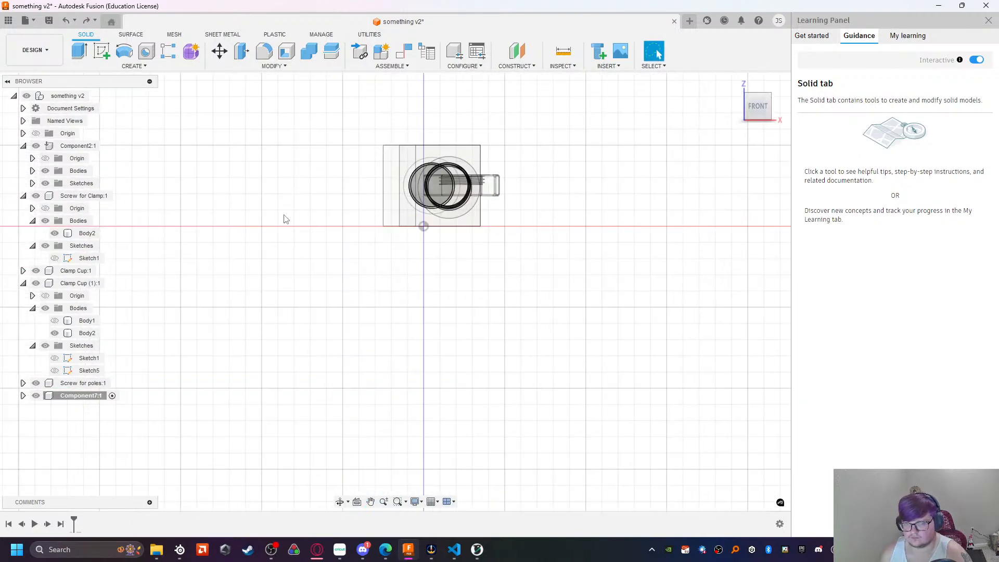
left_click(21, 396)
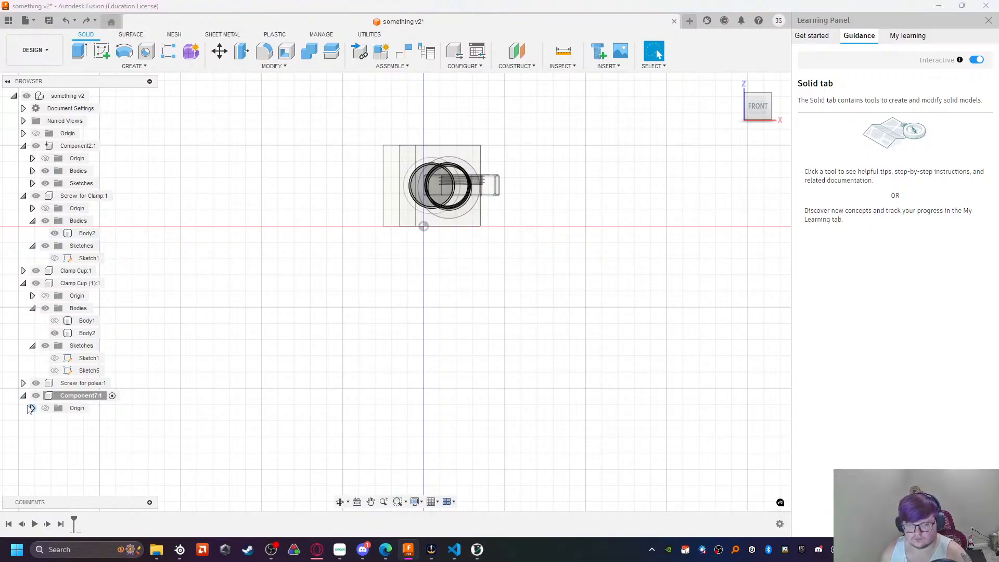
left_click(33, 409)
left_click(33, 396)
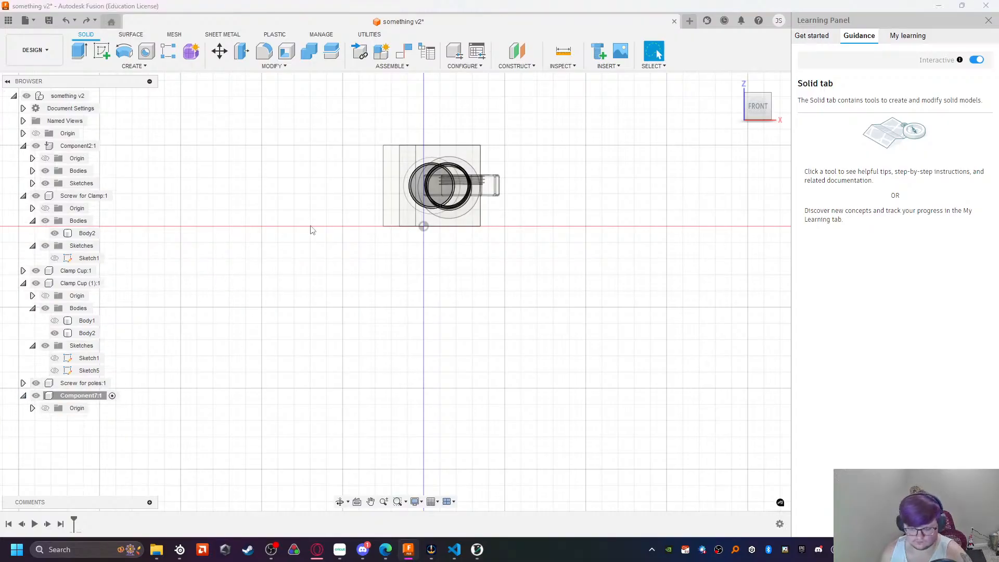
key("l")
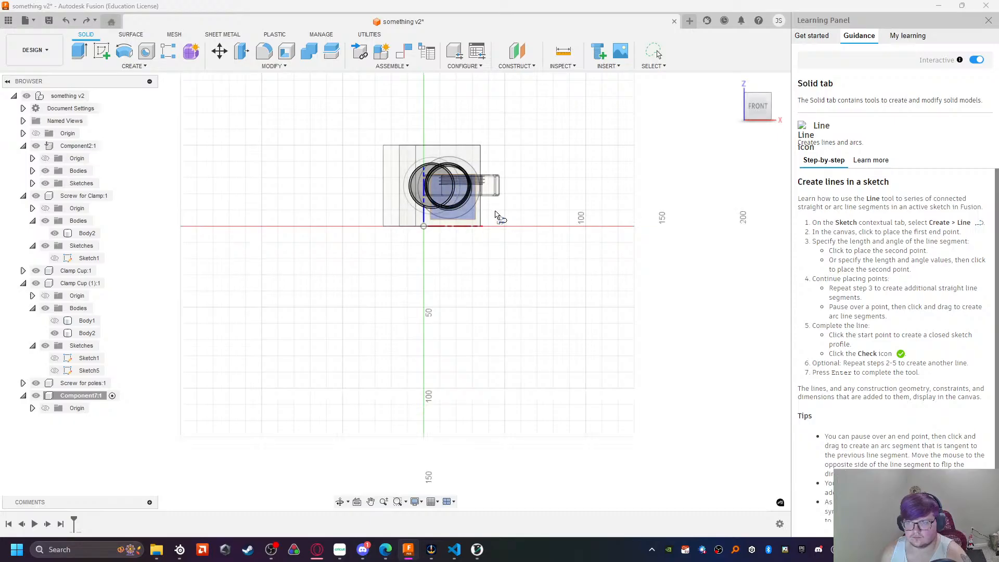
left_click(424, 198)
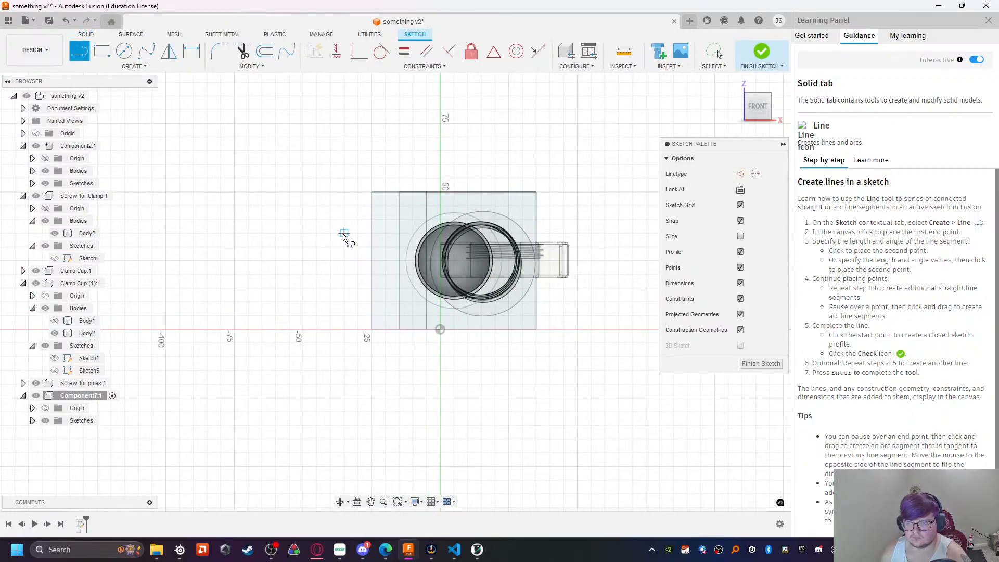
Step: Draw a 48.19 mm center diameter circle concentric with the clamp's threaded hole and finish the sketch
key("c")
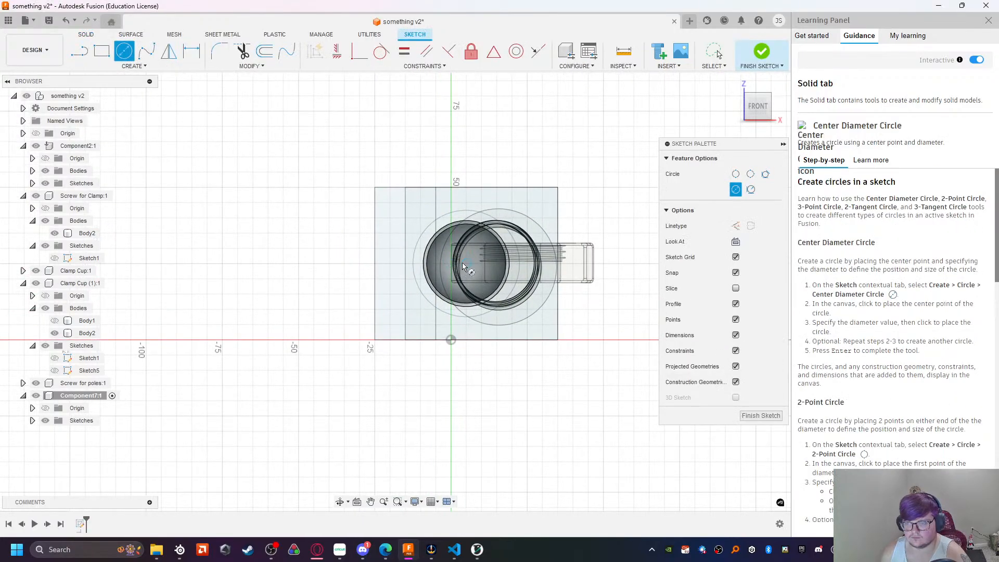
left_click(464, 263)
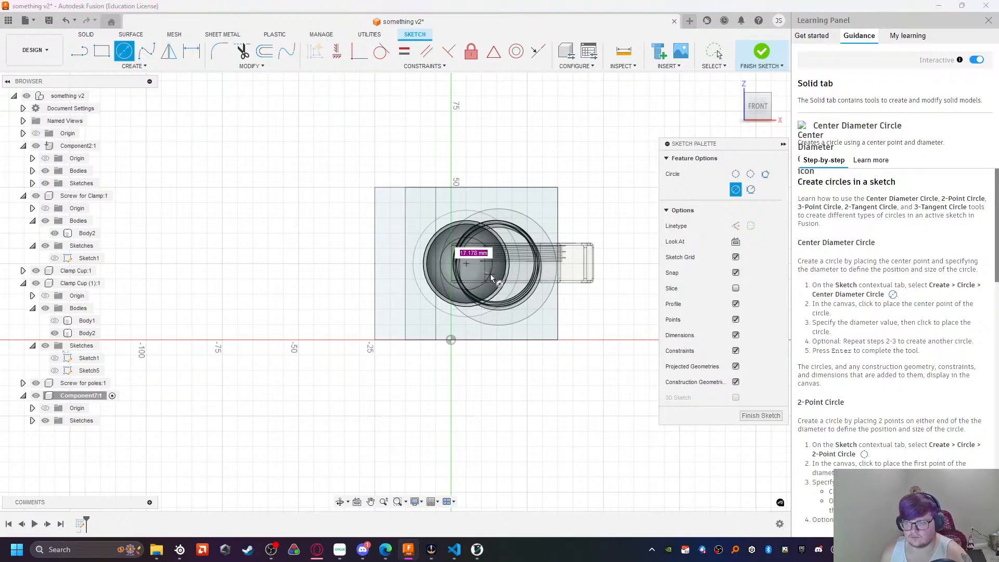
type("48.190")
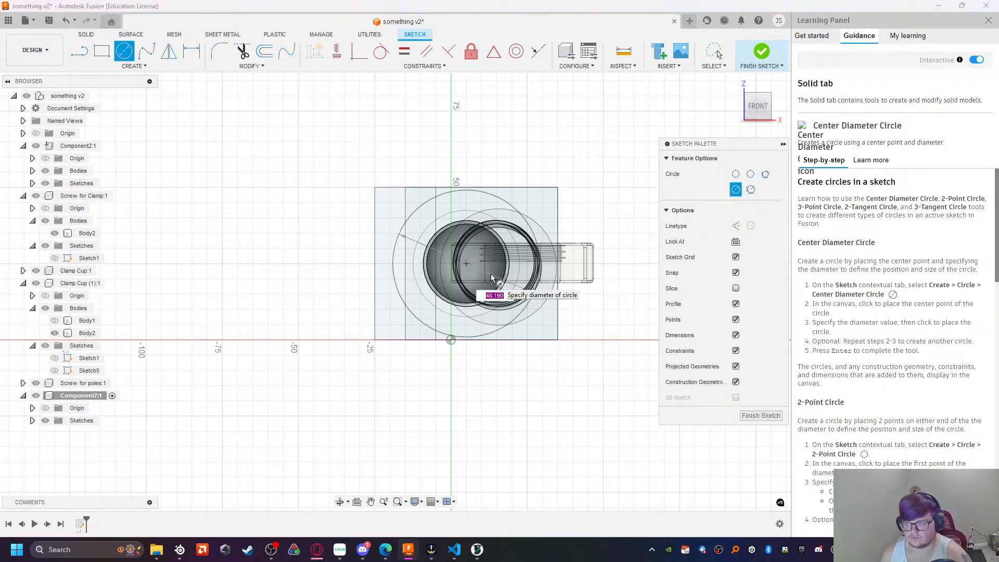
key("Return")
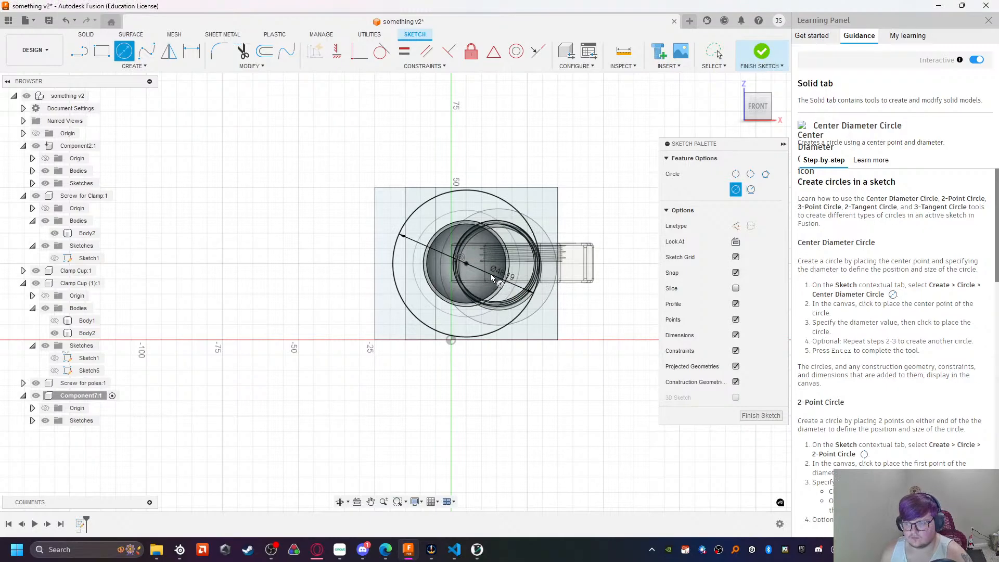
left_click(759, 416)
Step: Reopen the sketch from its ring profile, then undo the 48.19 mm circle and the whole sketch
middle_click_drag(599, 364, 496, 352, "shift")
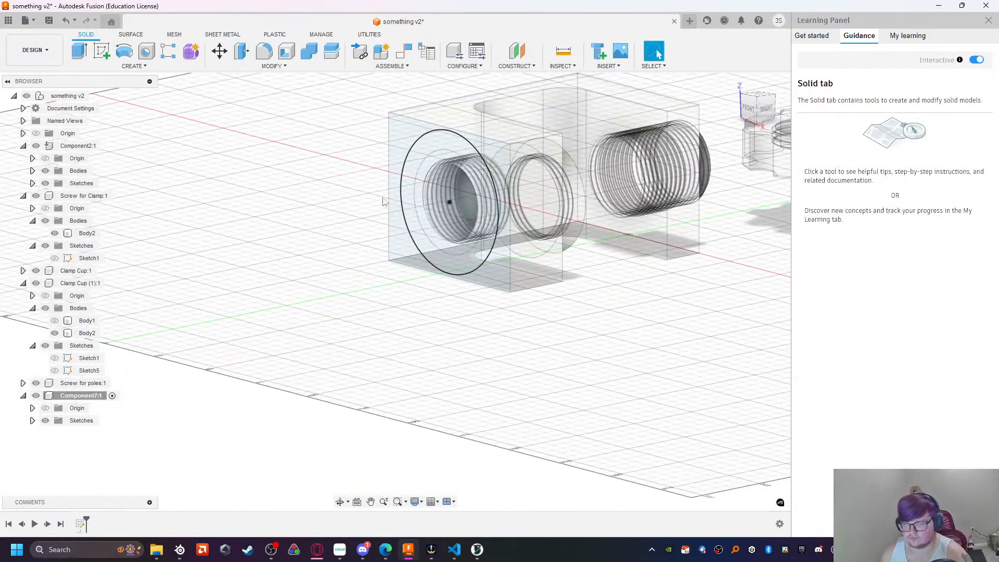
left_click(406, 186)
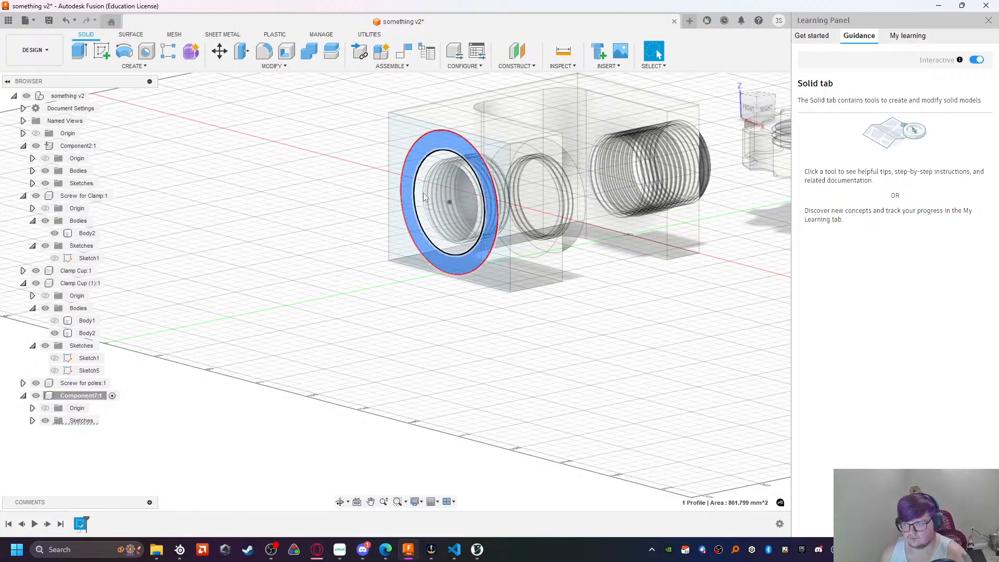
double_click(424, 197)
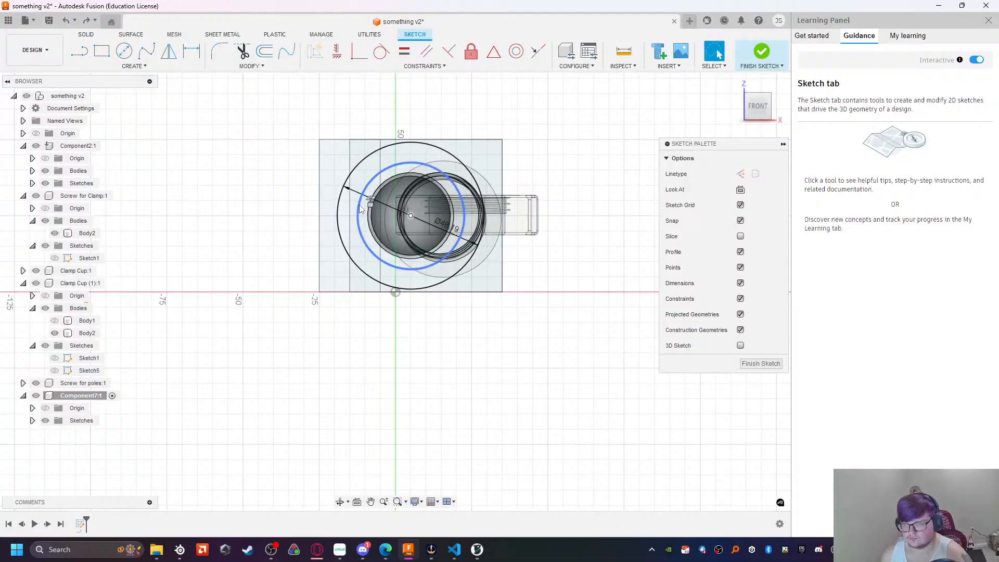
key("ctrl+z")
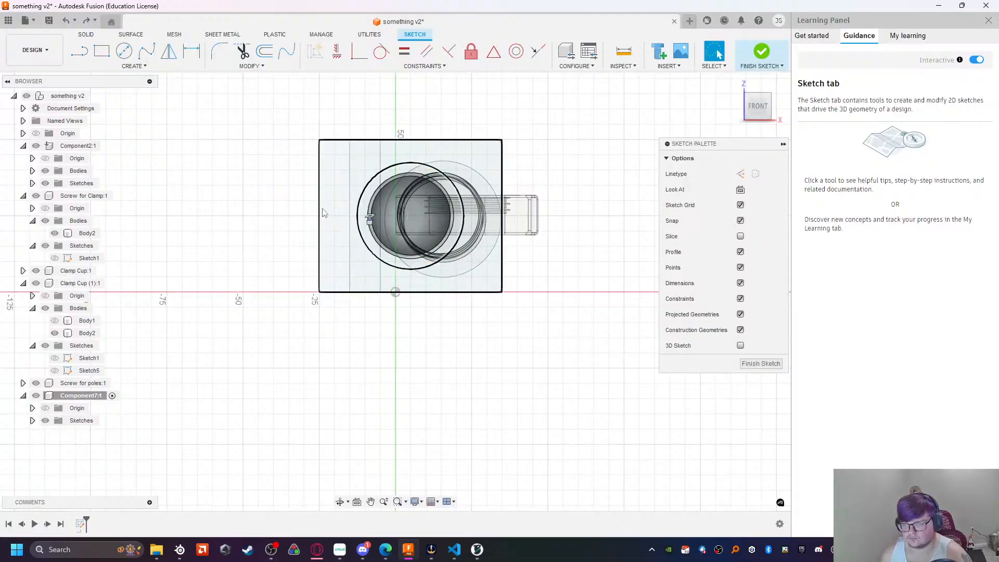
left_click(124, 50)
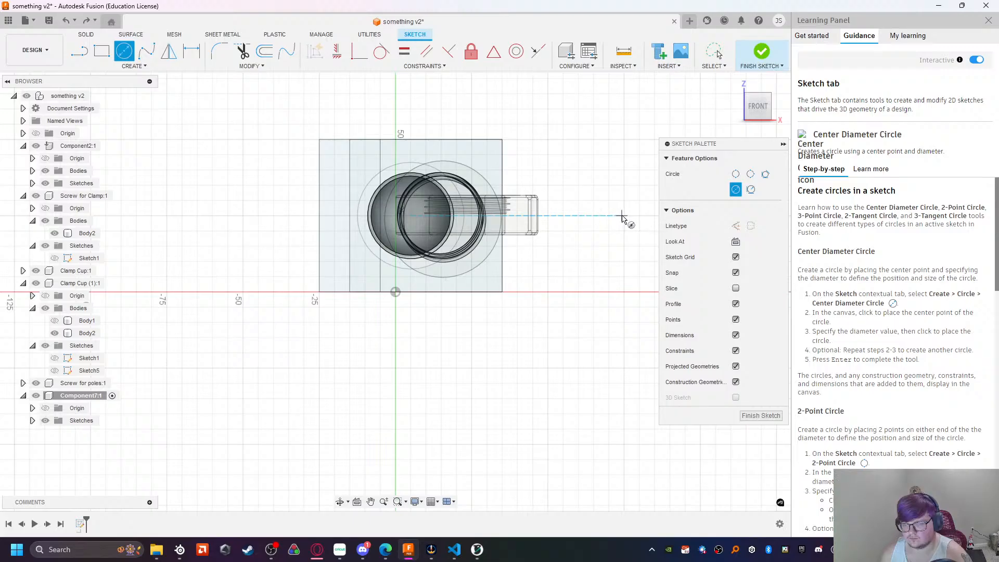
key("Escape")
key("ctrl+z")
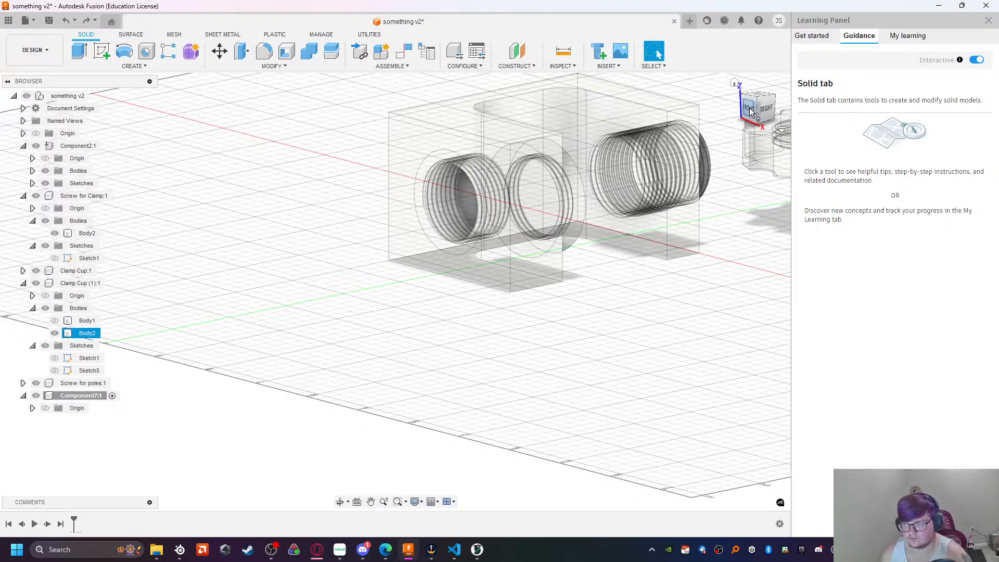
Step: Start a fresh sketch on the front XZ plane in the new component, without keeping any line
left_click(749, 111)
key("l")
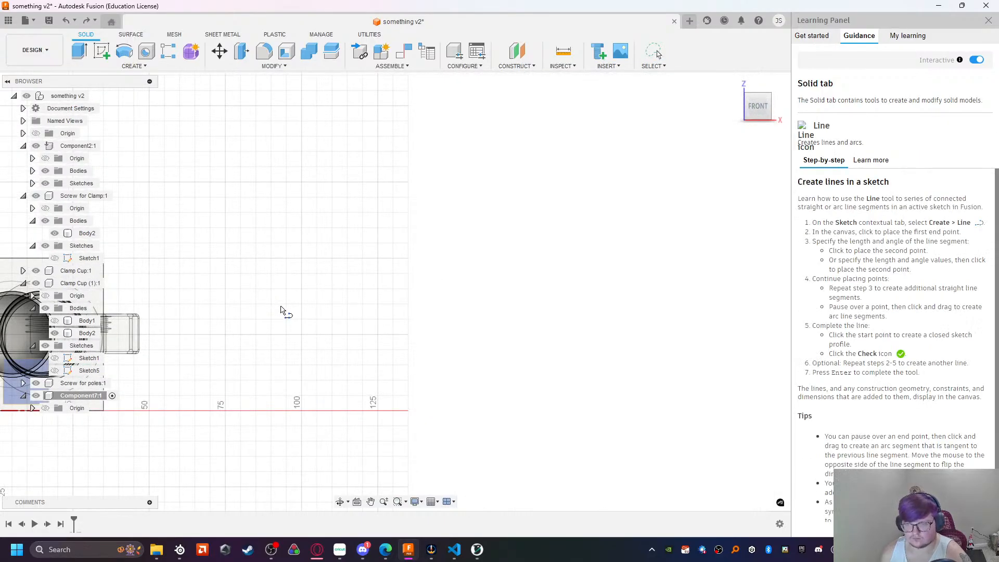
left_click(225, 338)
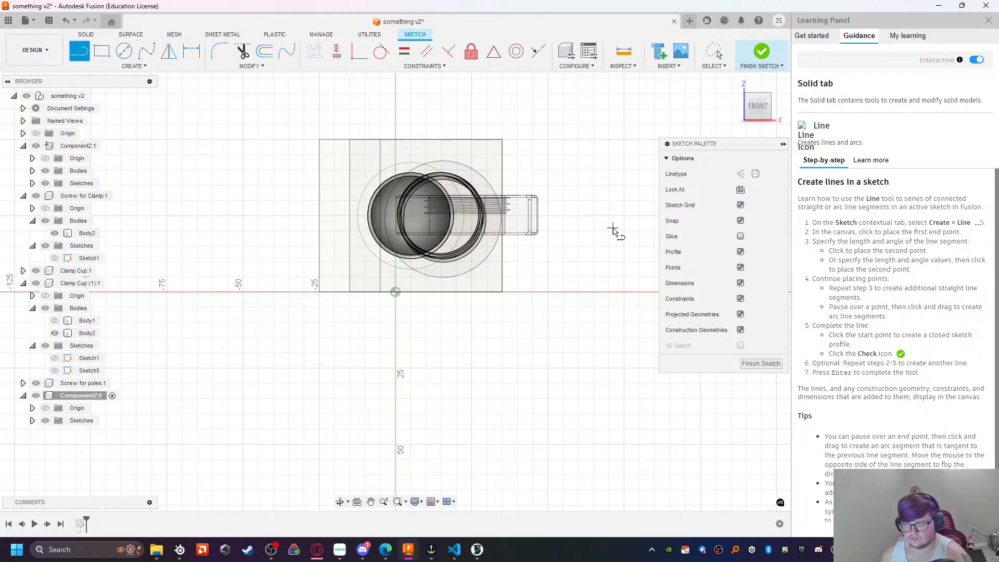
scroll(614, 228, "up", 3)
scroll(607, 223, "down", 5)
middle_click_drag(606, 221, 451, 226)
scroll(456, 224, "up", 4)
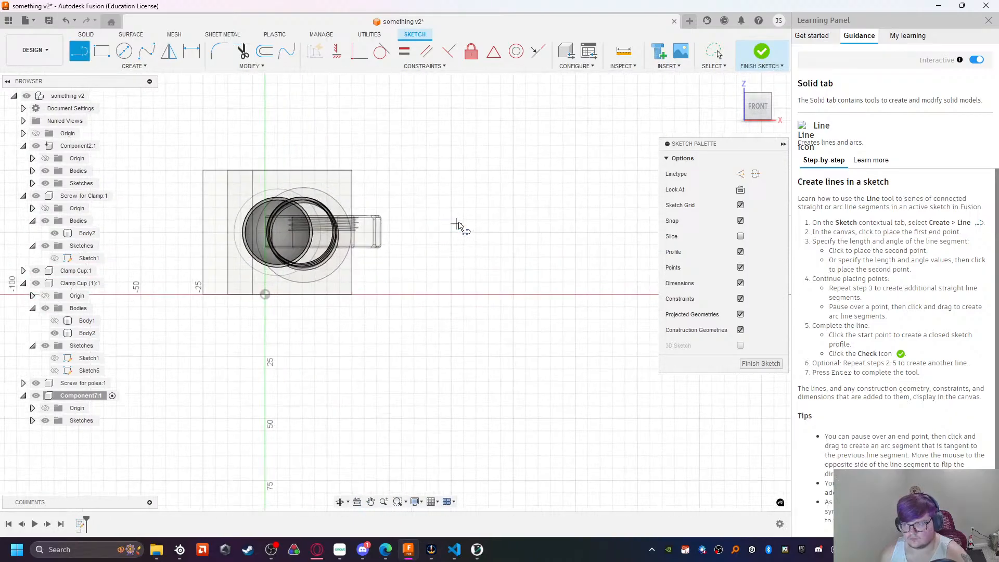
left_click(450, 220)
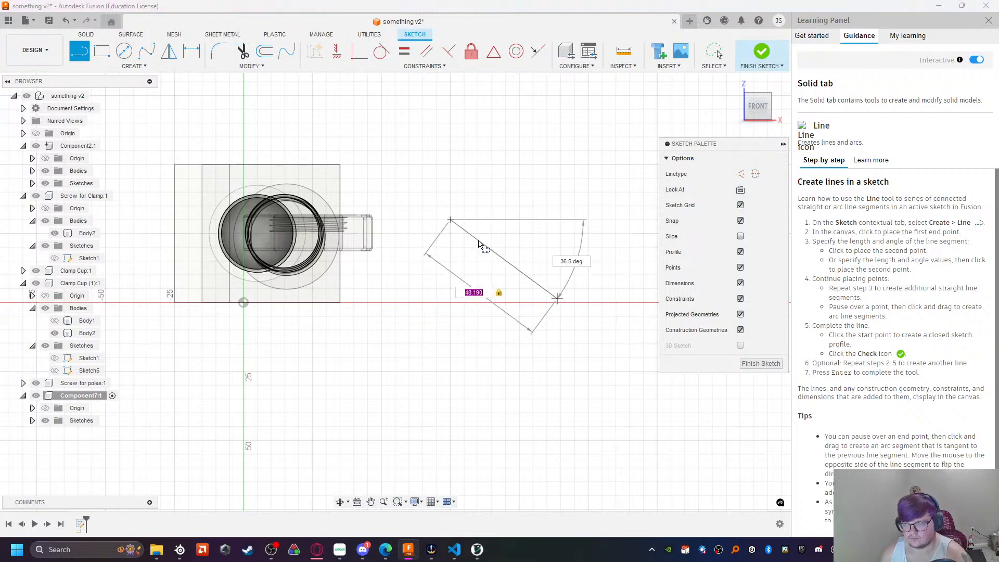
key("Escape")
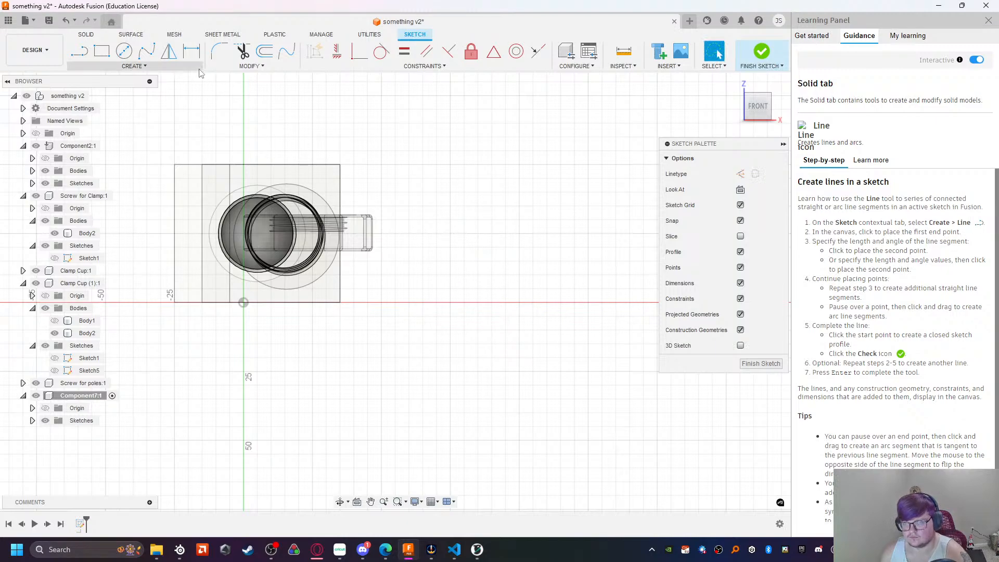
Step: Draw a 48.19 mm center diameter circle beside the clamp, about 75 mm across and 25 mm above the origin, and finish the sketch
key("c")
left_click(450, 233)
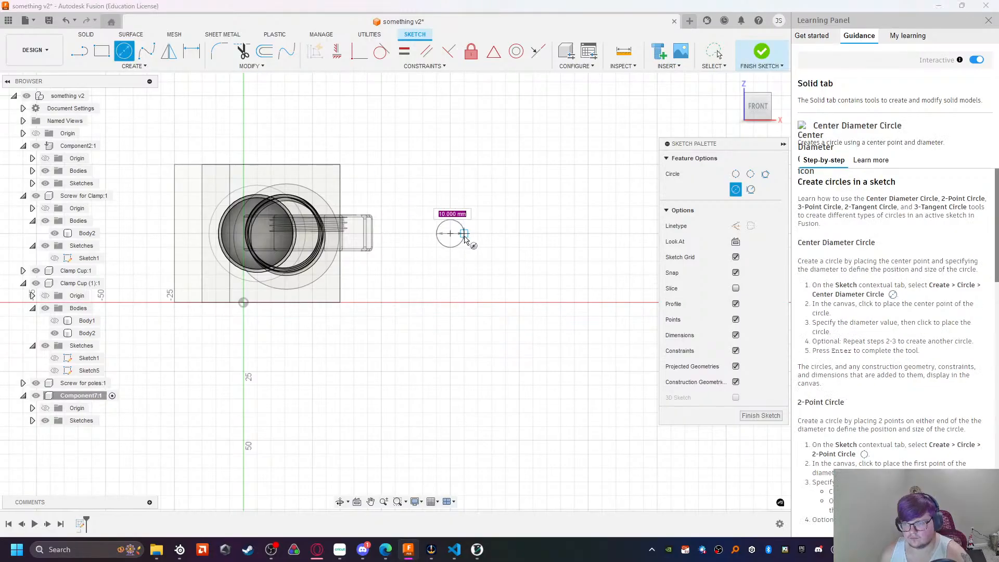
type("48.190")
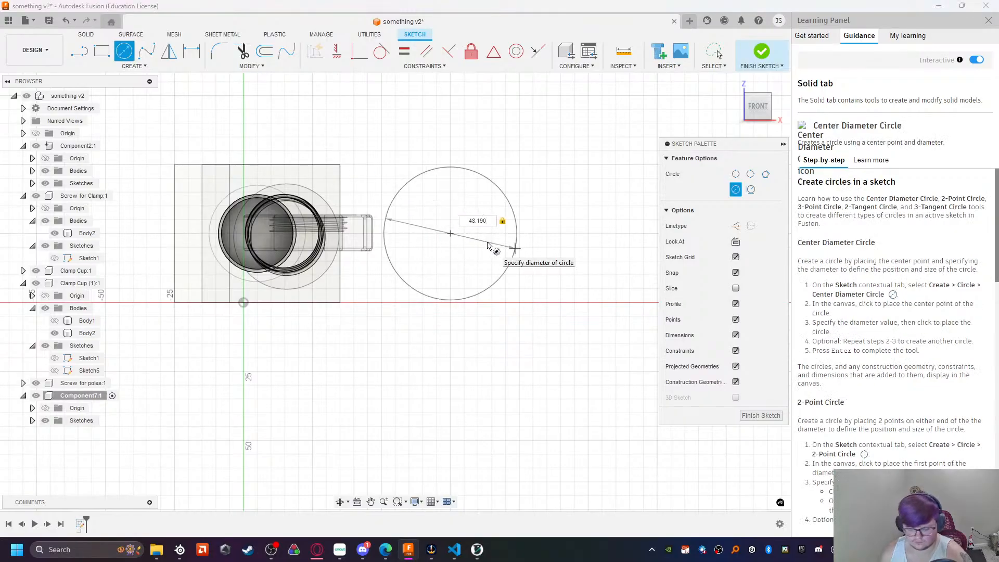
key("Return")
key("Return")
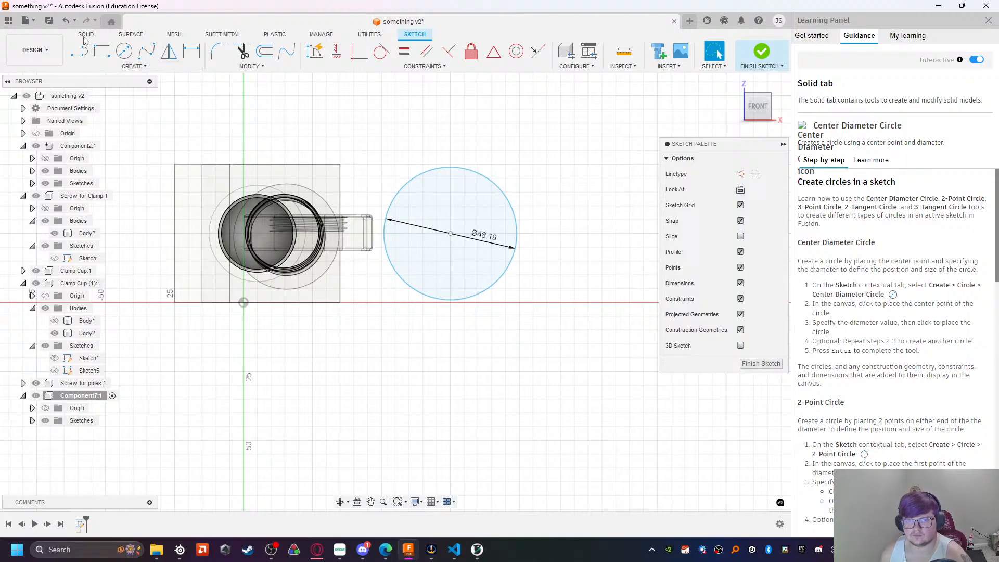
left_click(760, 363)
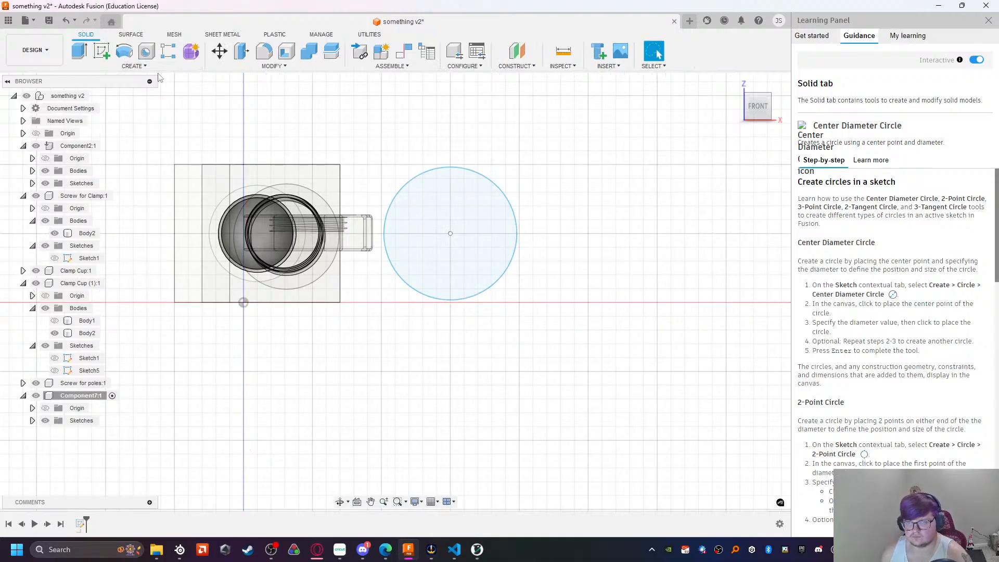
Step: Extrude the 48.19 mm circle 228 mm to one side as a new body
key("e")
middle_click_drag(535, 311, 443, 325)
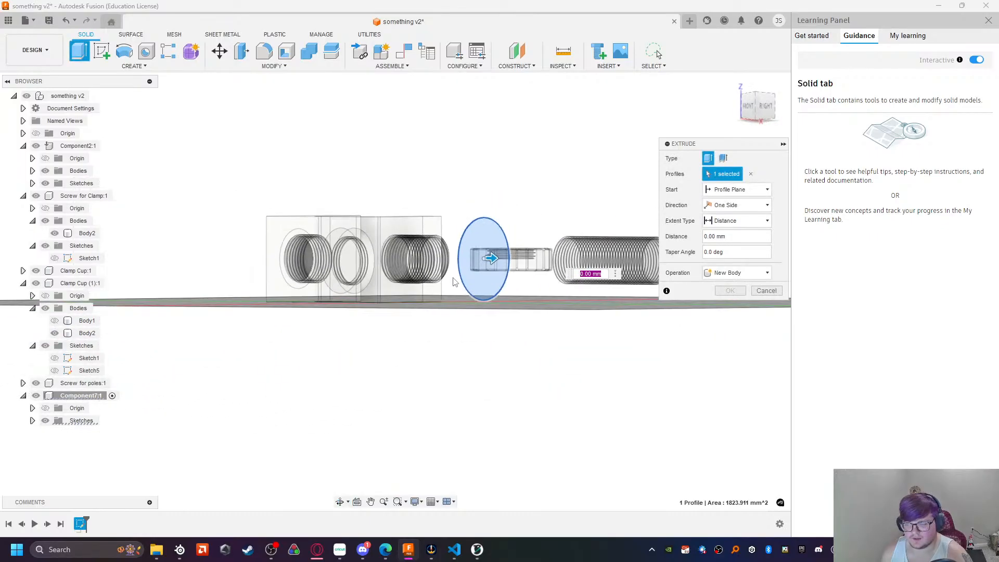
scroll(453, 281, "down", 5)
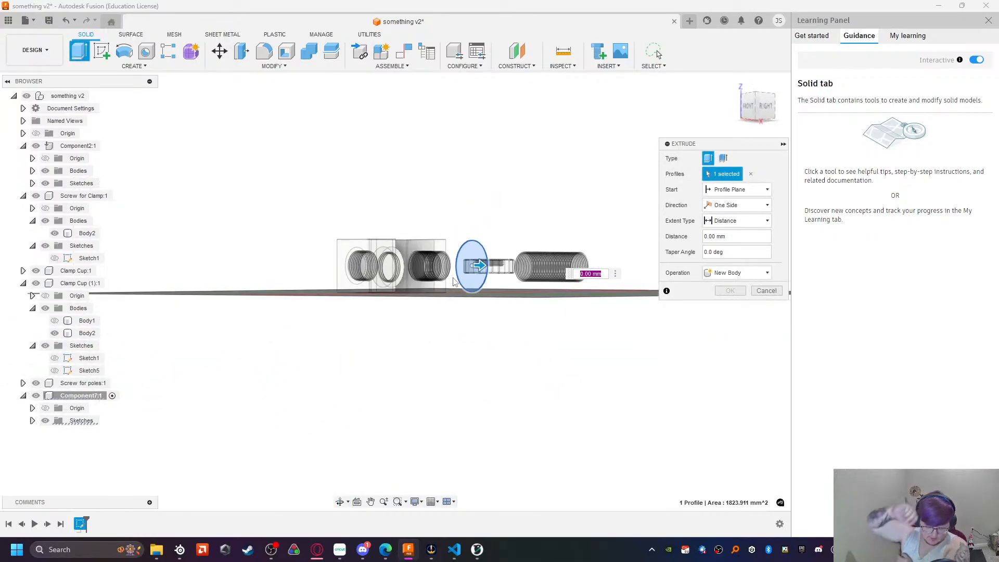
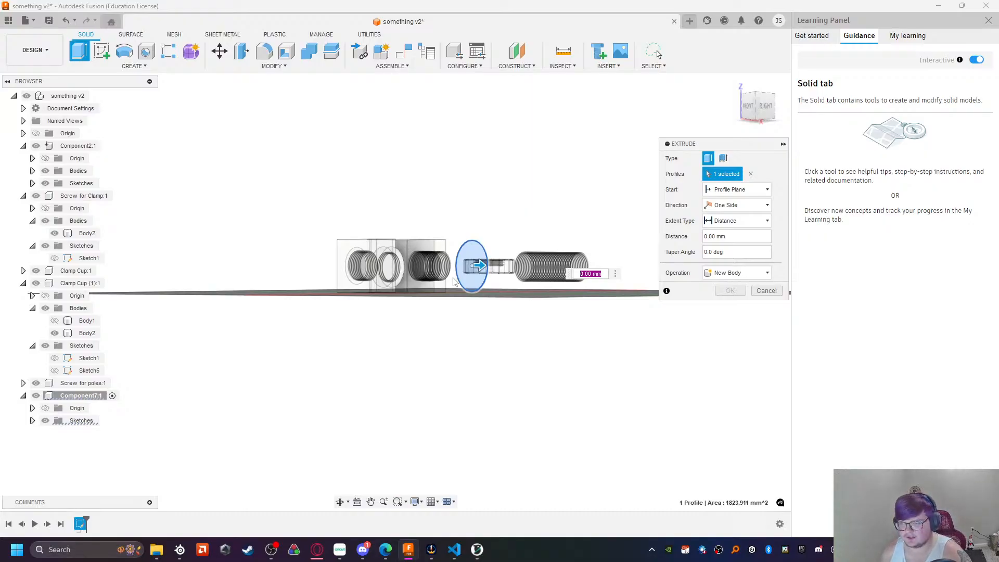
type("2")
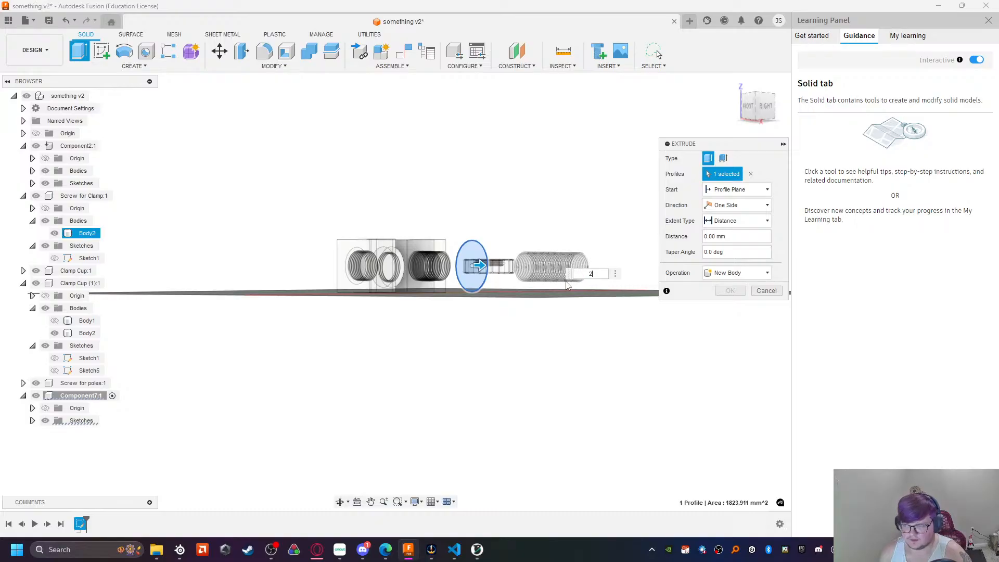
type("28")
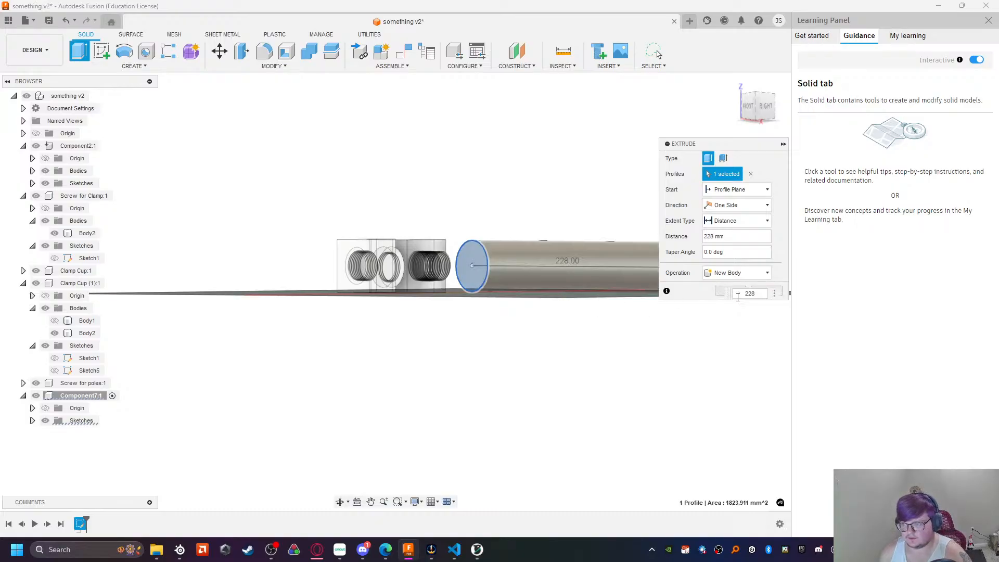
left_click(724, 291)
Step: Cut a countersunk hole 15 mm deep into the centre of the long cylinder's front end face
middle_click_drag(600, 299, 492, 346, "shift")
left_click(335, 280)
scroll(311, 320, "up", 5)
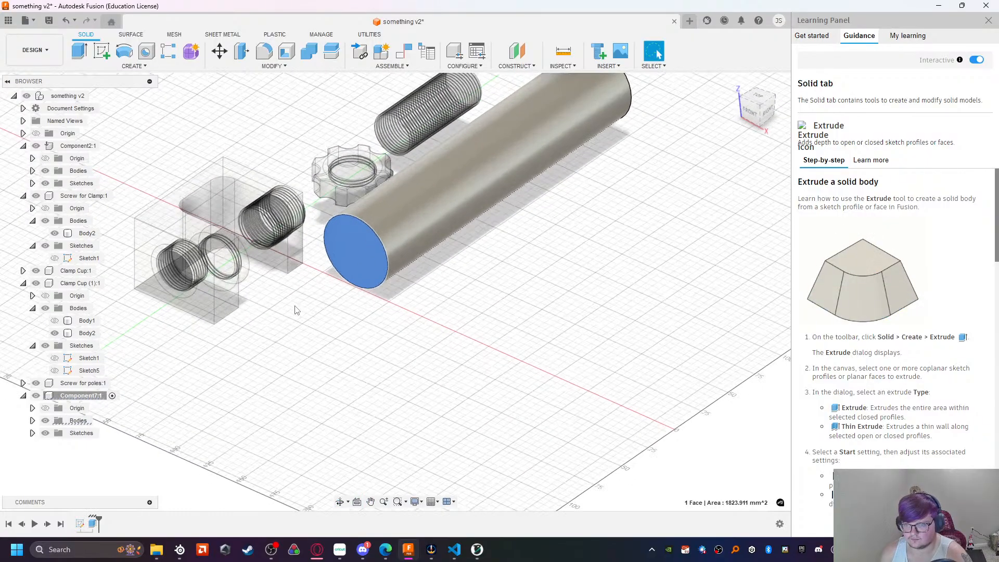
scroll(297, 283, "down", 2)
middle_click_drag(307, 275, 406, 377)
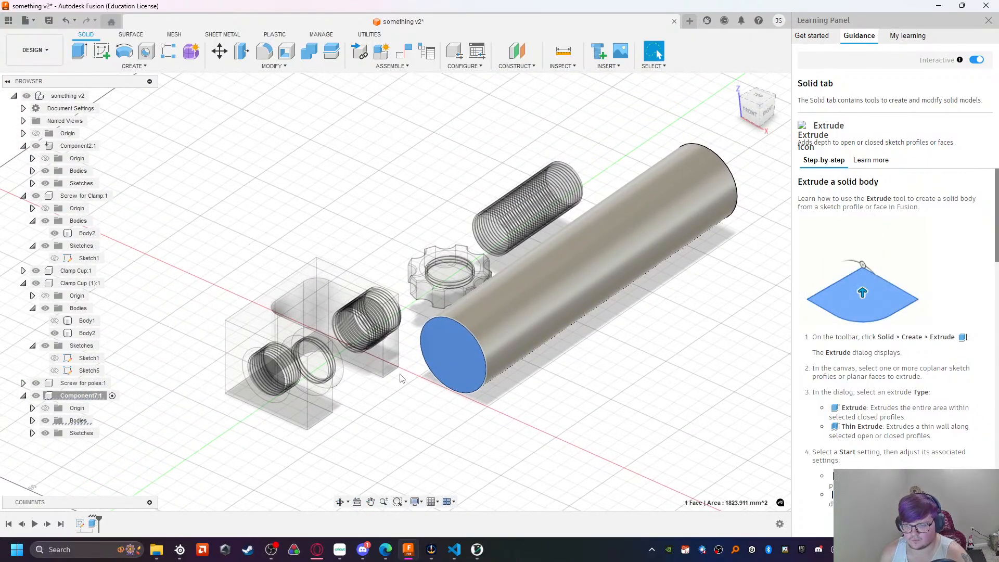
left_click(146, 51)
left_click_drag(448, 375, 452, 355)
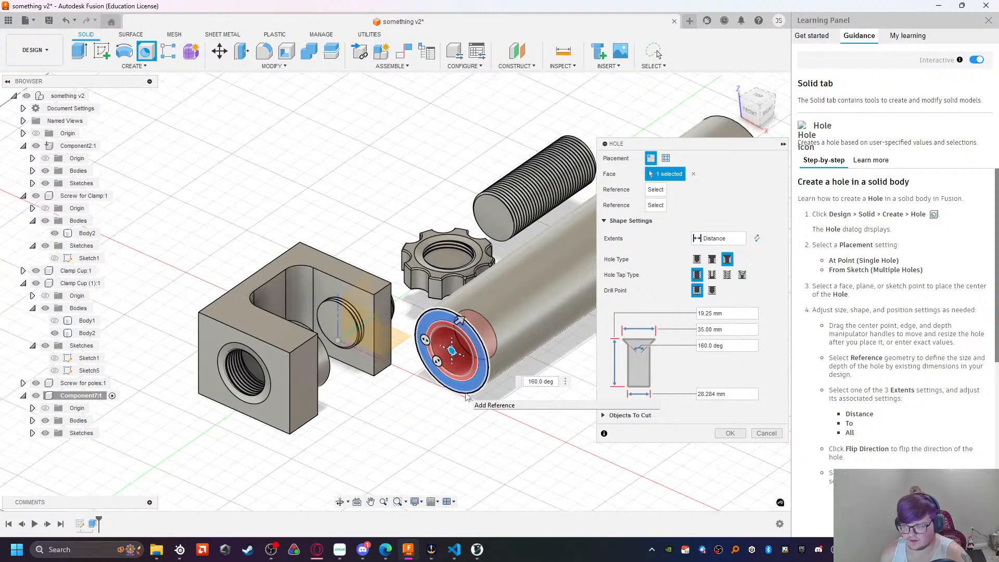
scroll(466, 397, "up", 5)
left_click(728, 329)
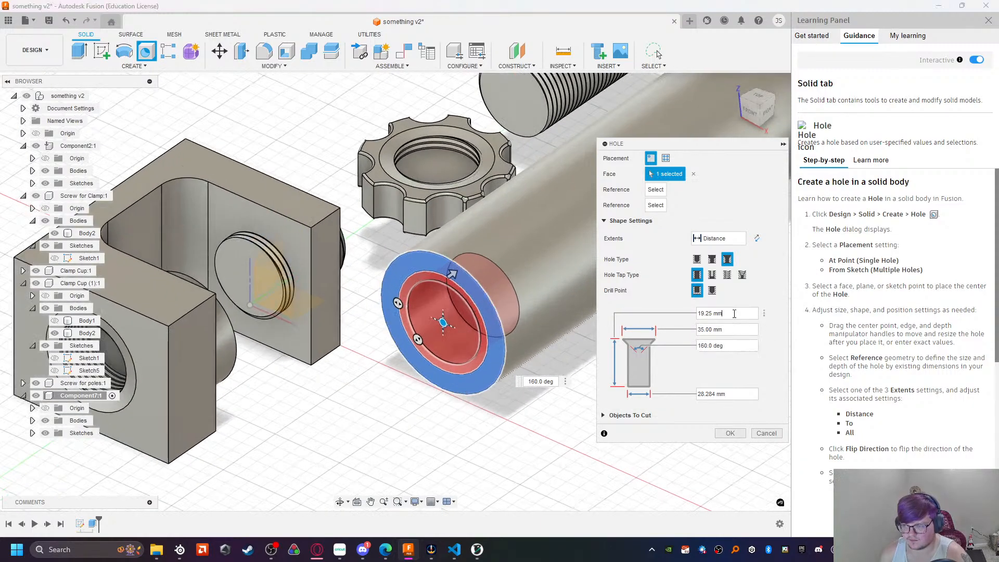
type("15")
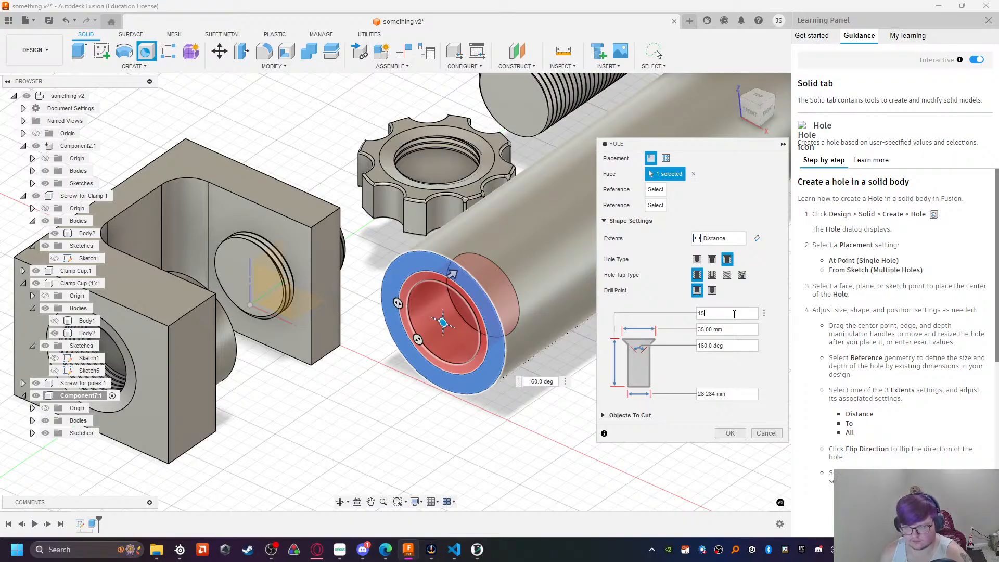
left_click(728, 433)
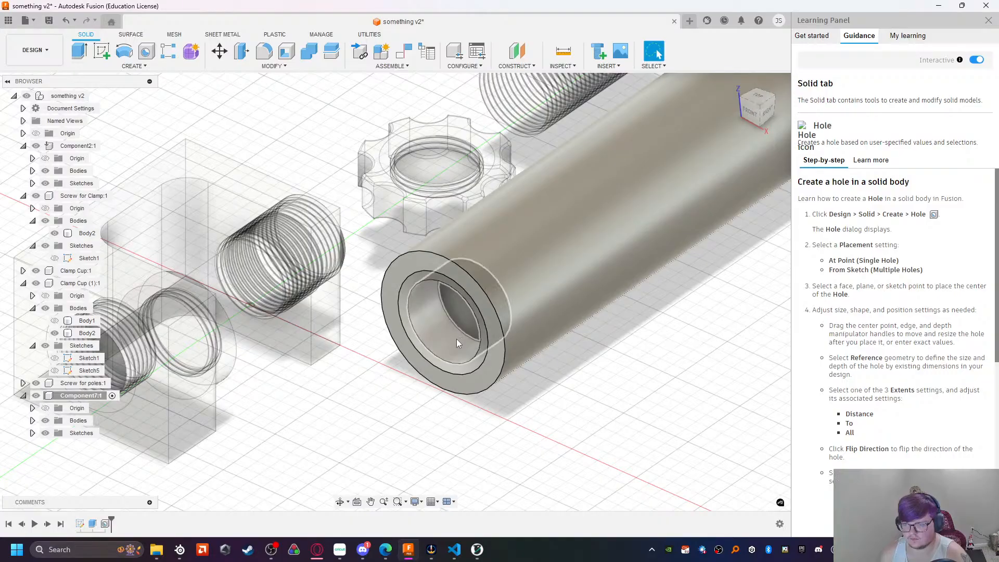
Step: Add a modeled full-length M28x2 ISO metric right-hand thread to the wall of the hole in the pole's front end
left_click(142, 66)
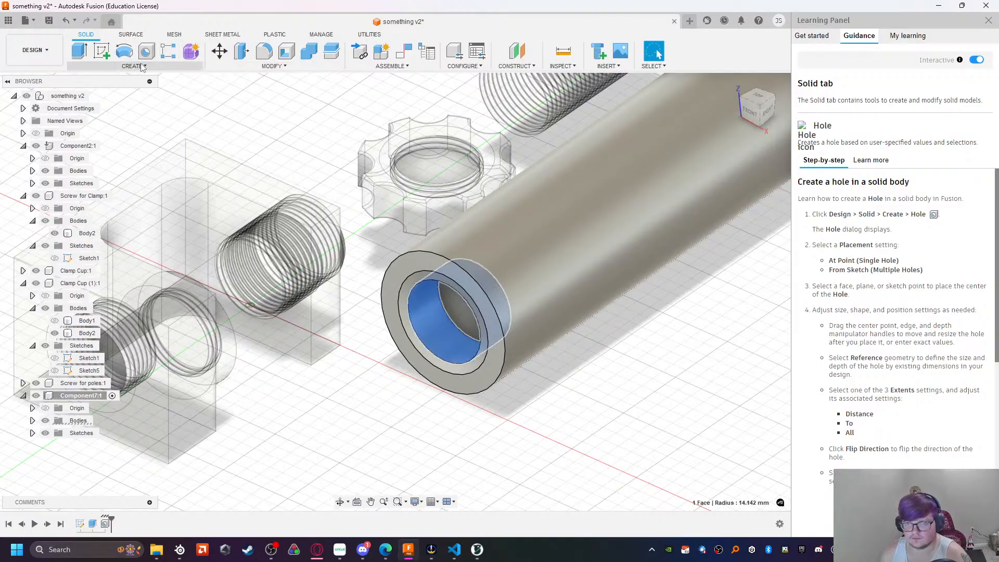
left_click(88, 214)
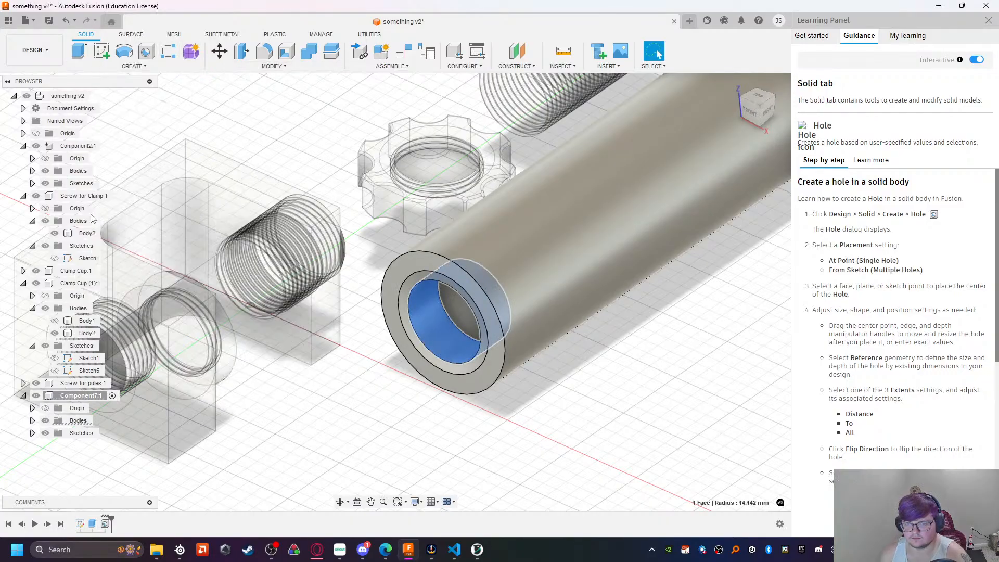
left_click(665, 174)
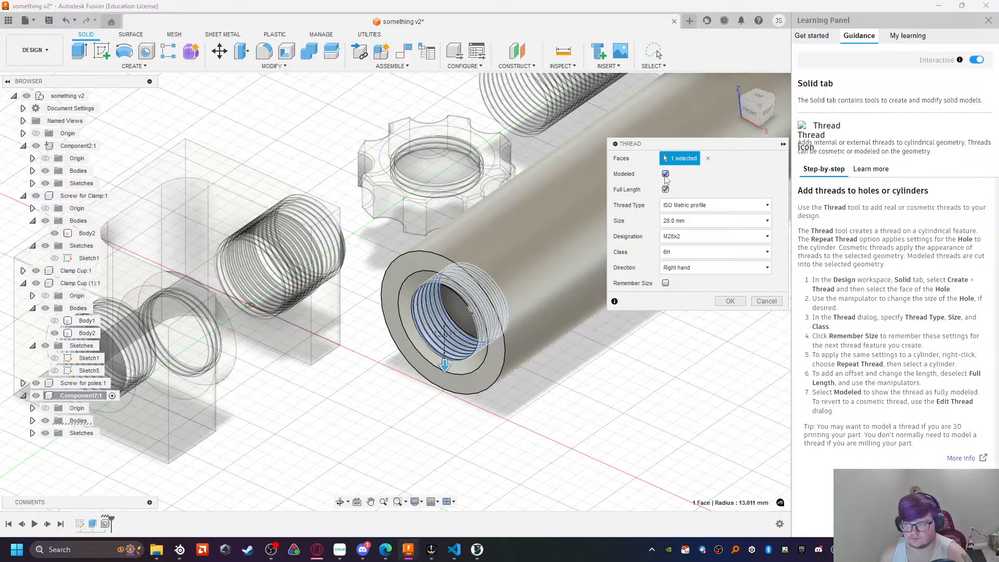
left_click(728, 302)
Step: Cut a countersunk hole 15 mm deep into the centre of the pole's plain rear end face
middle_click_drag(645, 369, 604, 356, "shift")
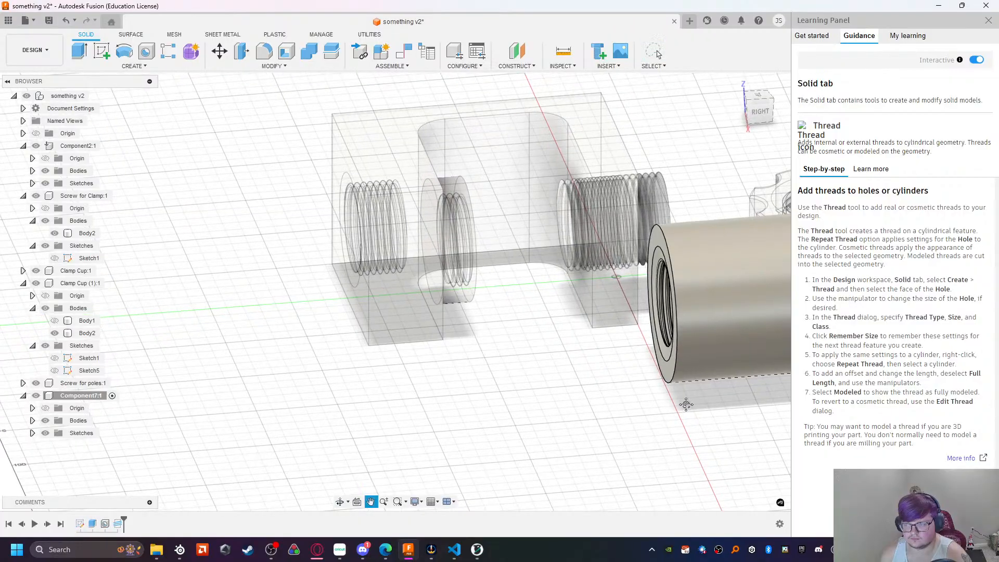
middle_click_drag(682, 404, 353, 361)
middle_click_drag(671, 359, 355, 324)
middle_click_drag(591, 308, 503, 268, "shift")
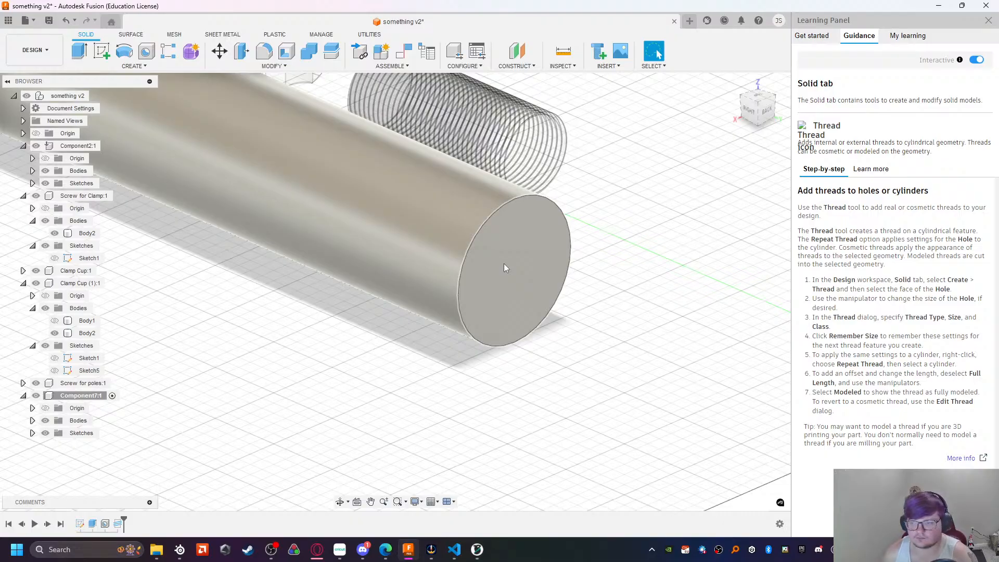
left_click(504, 263)
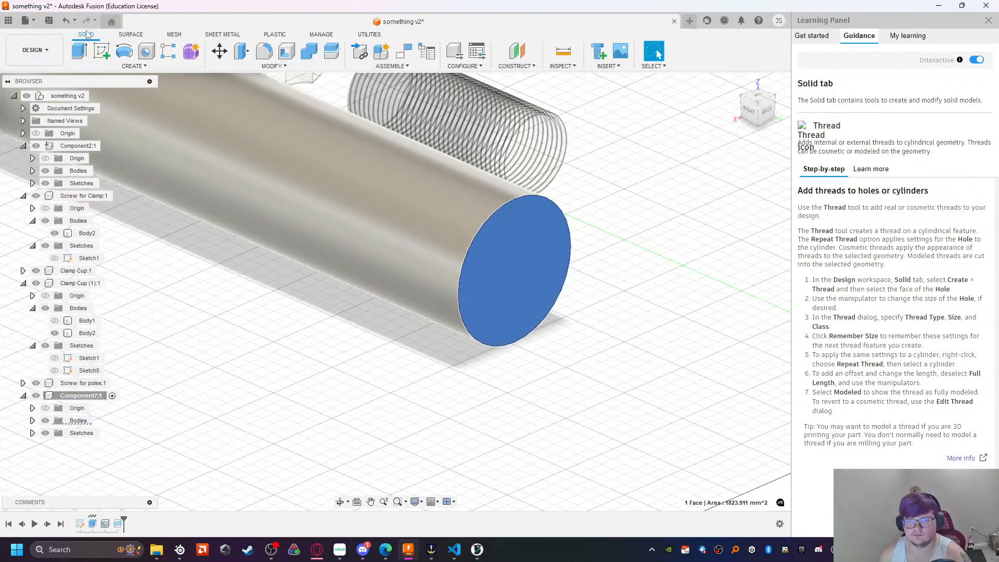
left_click(146, 51)
left_click_drag(484, 227, 513, 272)
left_click(718, 313)
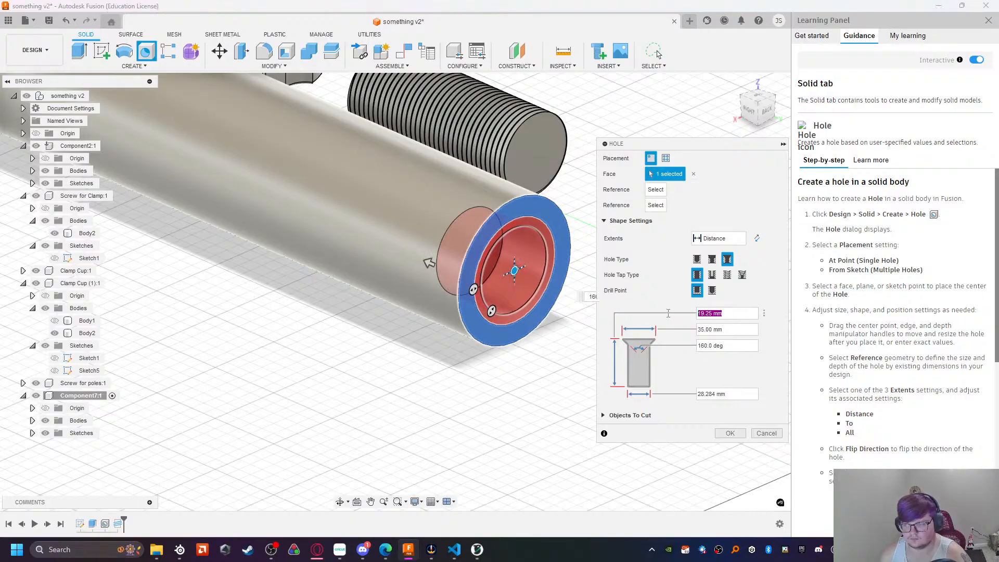
type("15")
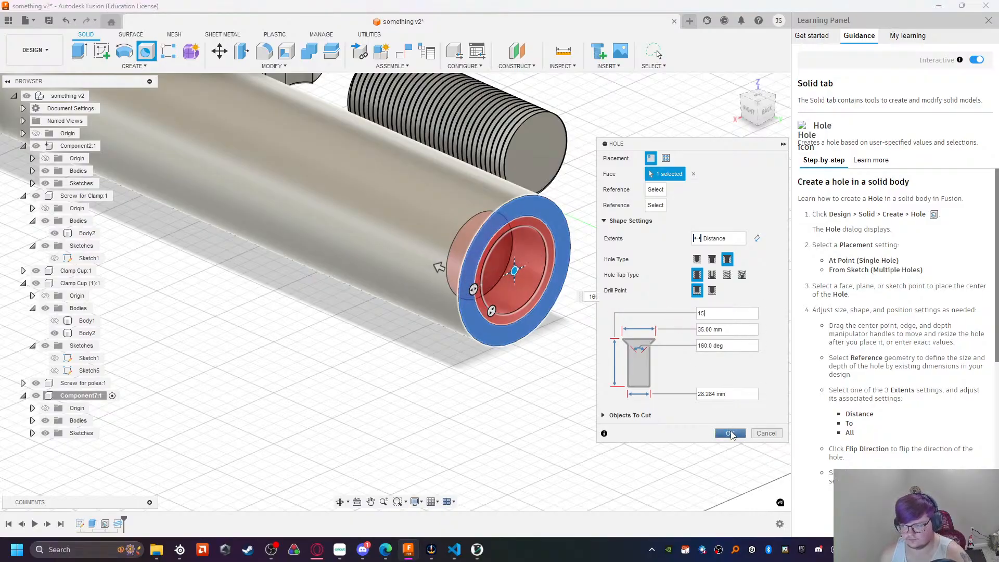
left_click(730, 434)
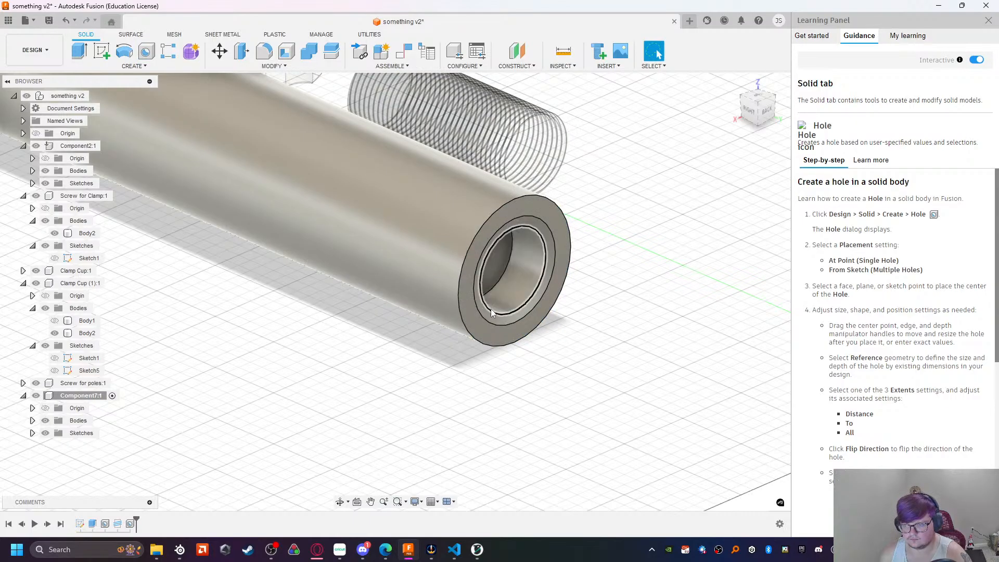
Step: Add a modeled full-length M28x2 ISO metric right-hand thread to the wall of the pole's rear end hole
left_click(510, 307)
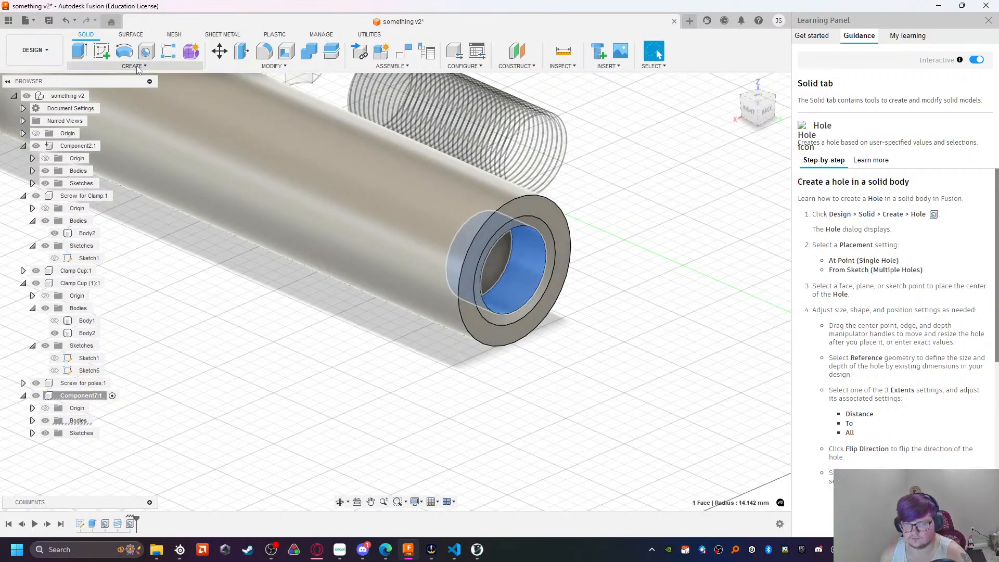
left_click(133, 65)
left_click(89, 214)
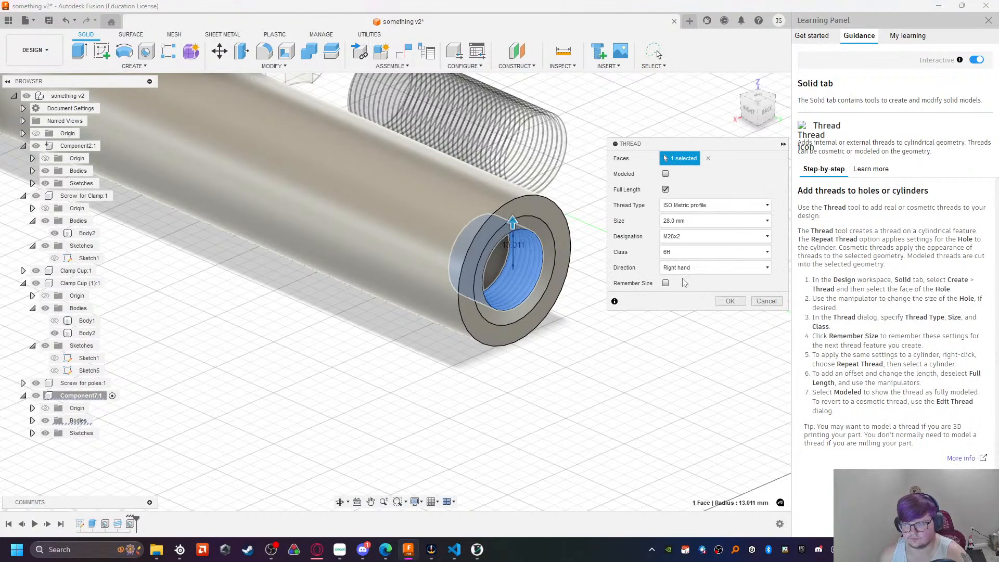
left_click(665, 174)
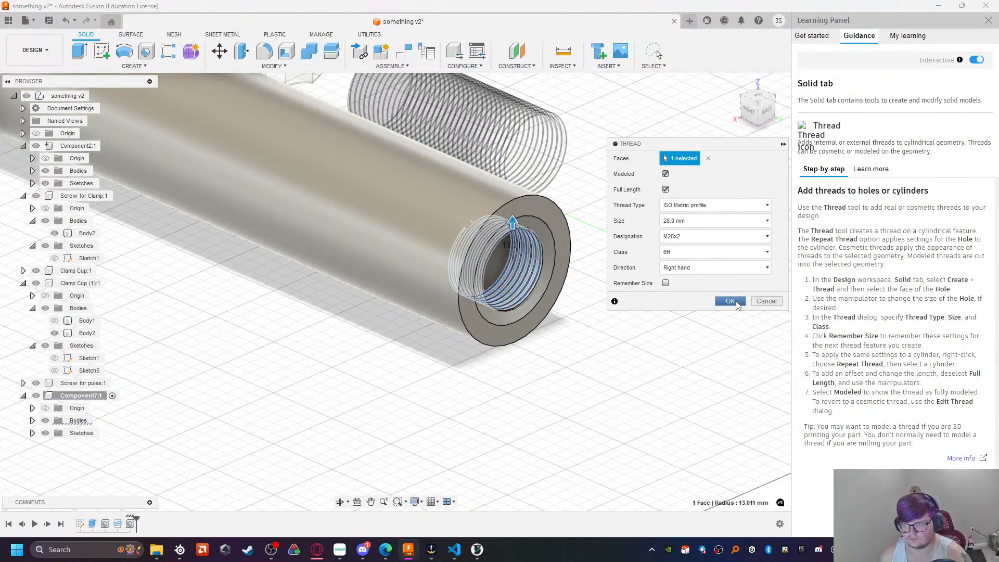
left_click(730, 300)
Step: Copy the pole component and paste the duplicate under the top-level assembly at its original position
middle_click_drag(585, 389, 635, 378, "shift")
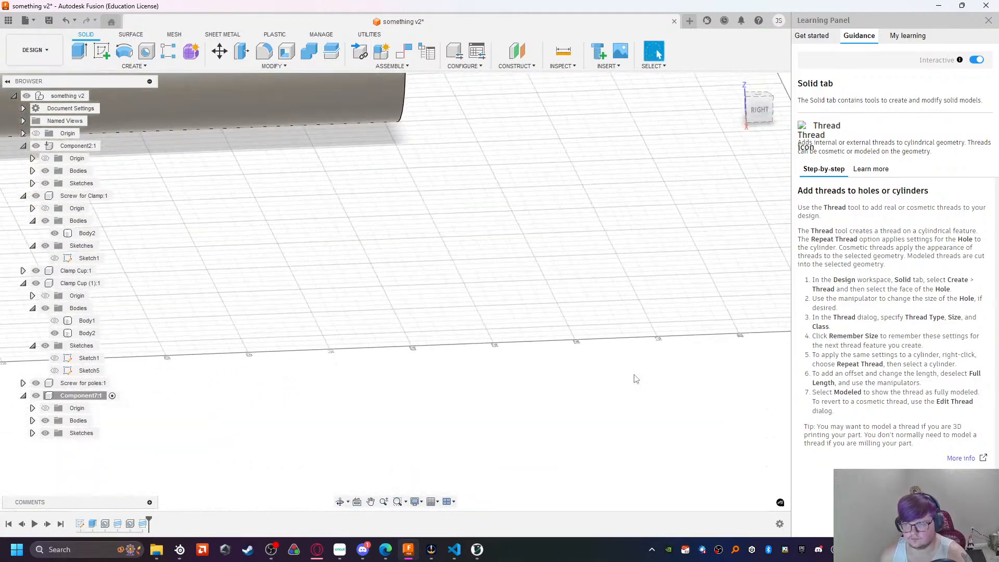
scroll(419, 290, "up", 2)
scroll(398, 270, "down", 5)
scroll(302, 292, "down", 3)
middle_click_drag(279, 292, 481, 351, "shift")
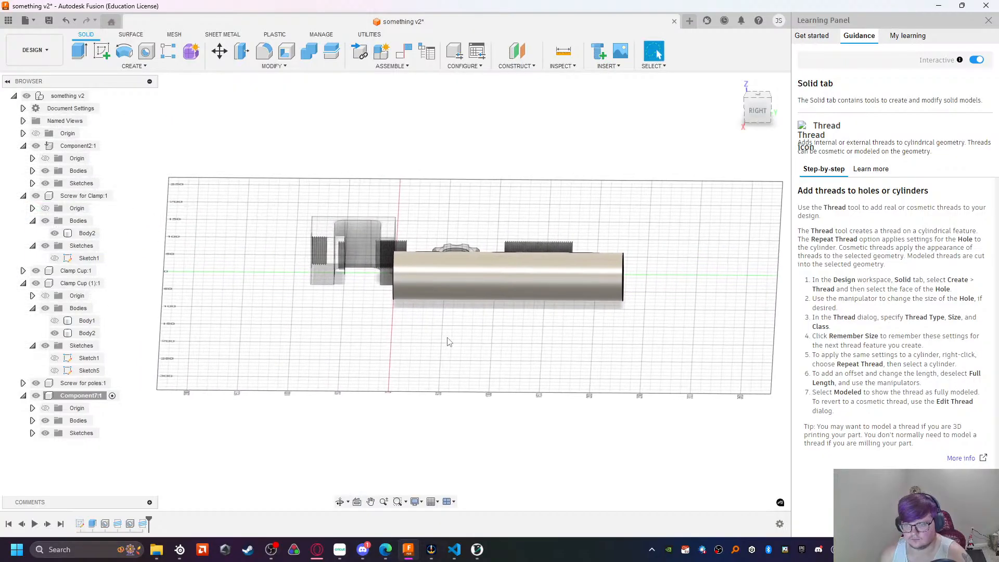
scroll(447, 338, "up", 2)
left_click(430, 276)
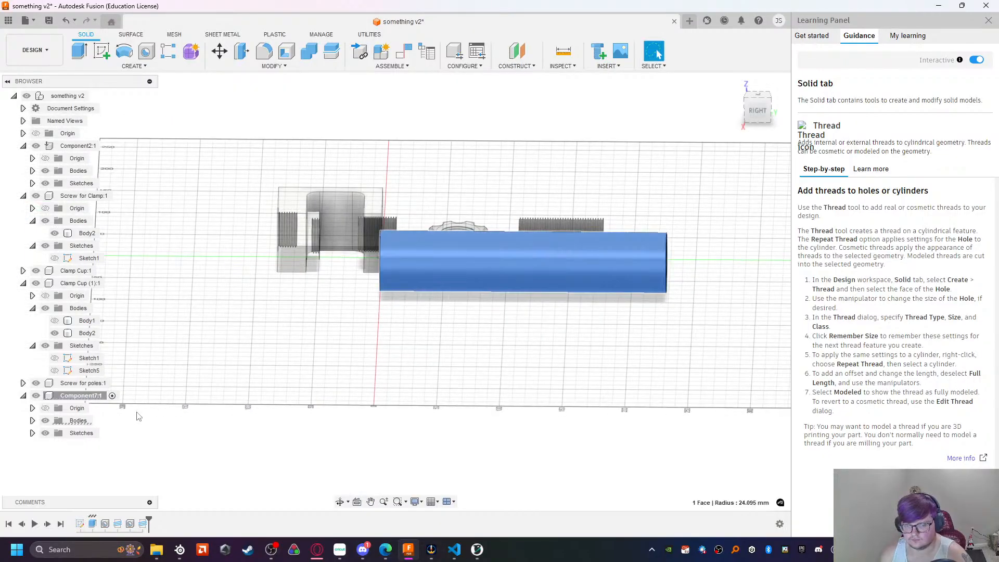
left_click(83, 395)
right_click(66, 101)
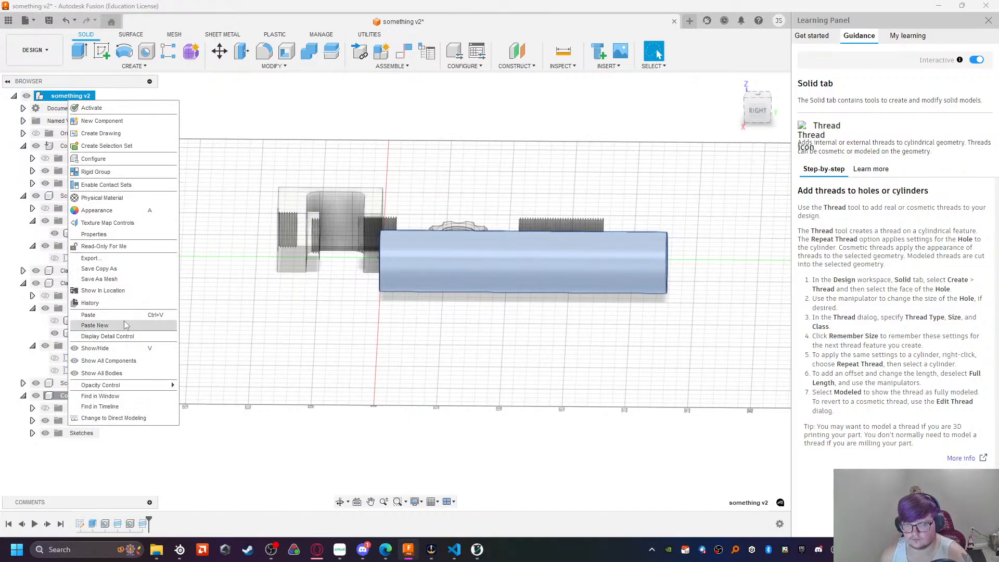
left_click(89, 315)
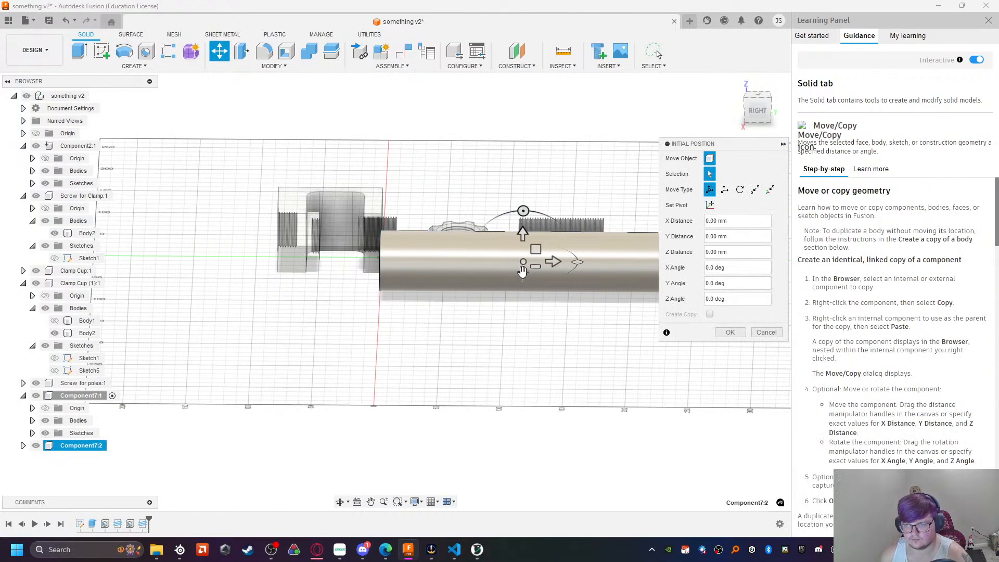
key("Return")
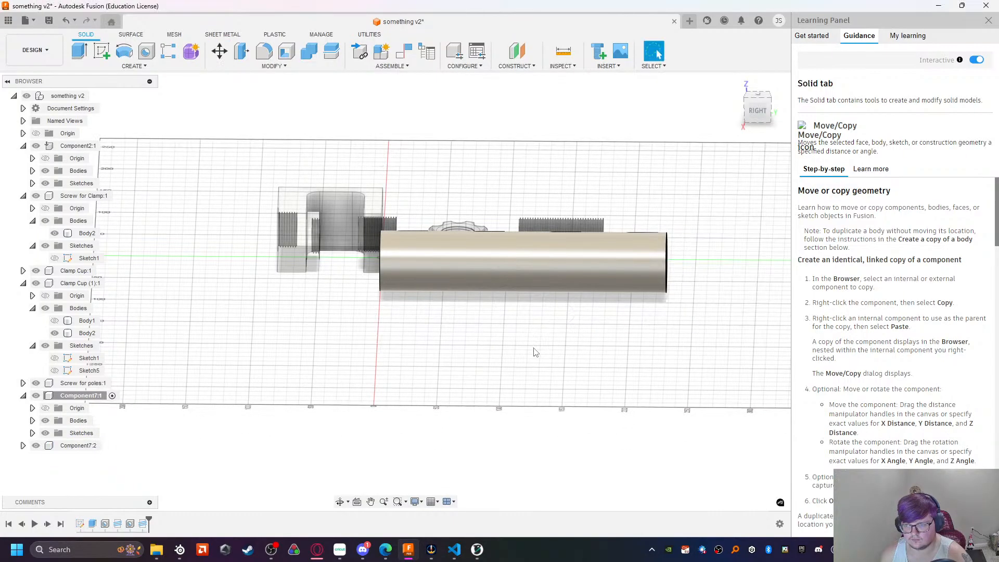
Step: Move the duplicated pole component 60 mm along X so it lies beside the original pole
left_click(758, 111)
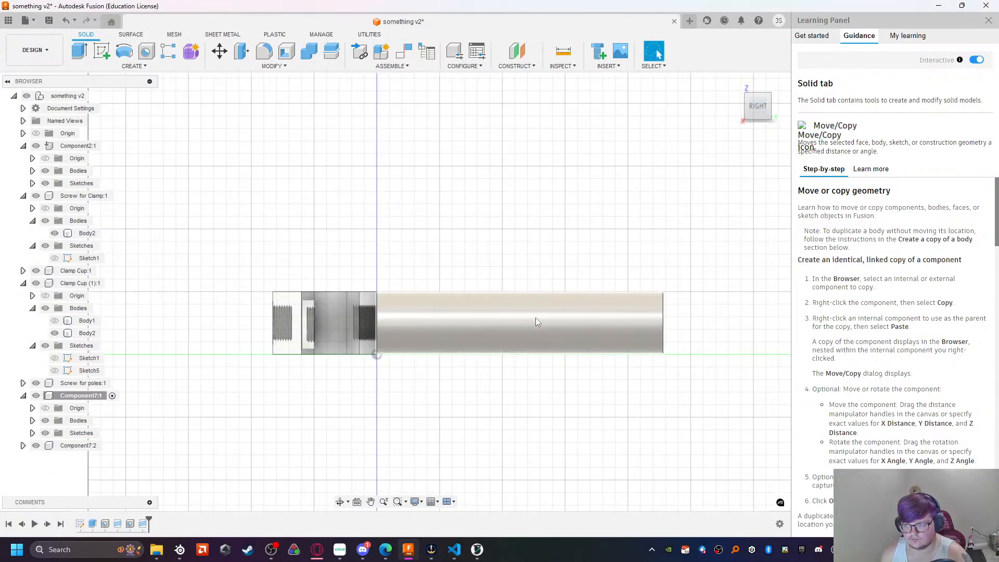
left_click(517, 325)
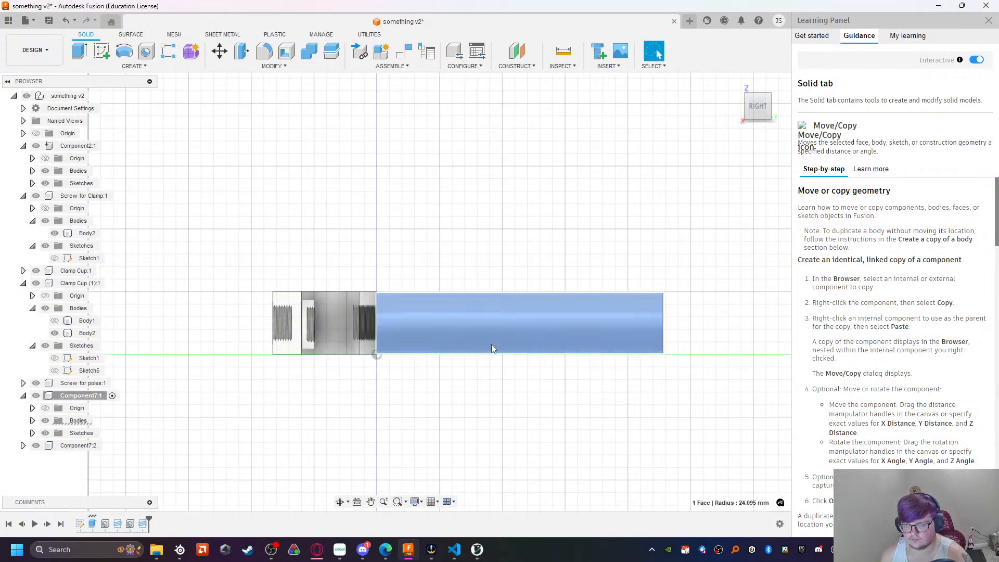
left_click(108, 449)
left_click(219, 51)
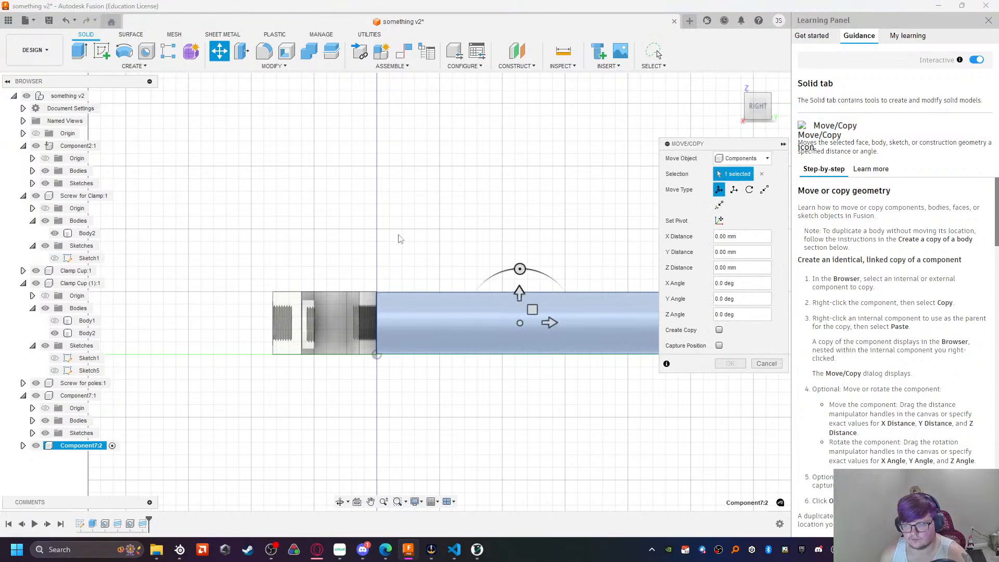
middle_click_drag(474, 374, 428, 330, "shift")
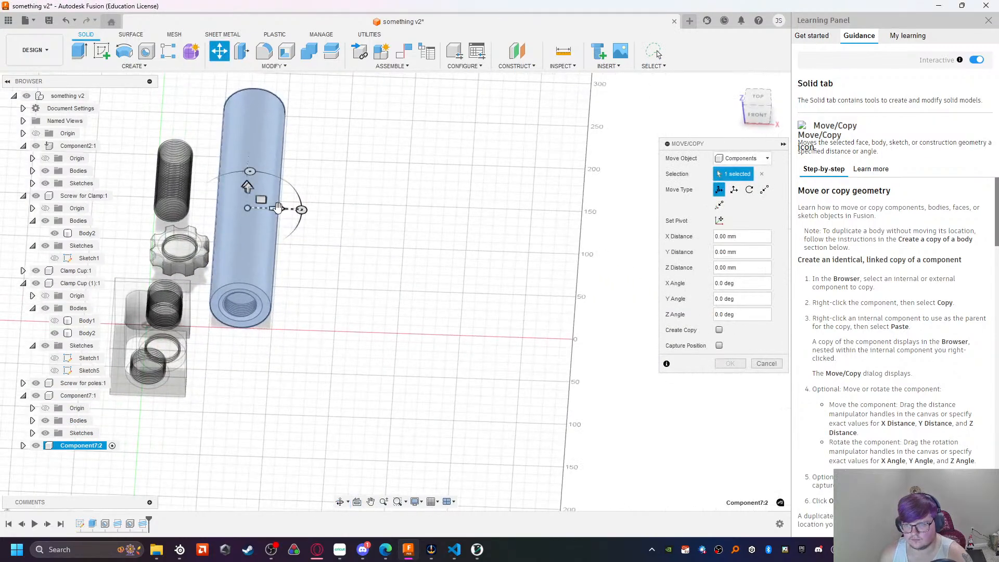
left_click_drag(278, 207, 357, 220)
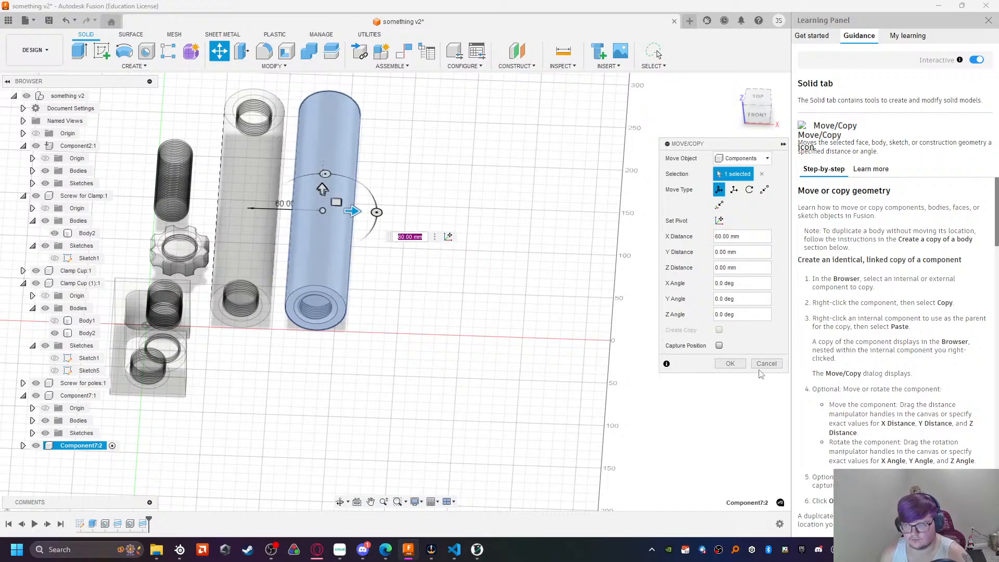
key("Return")
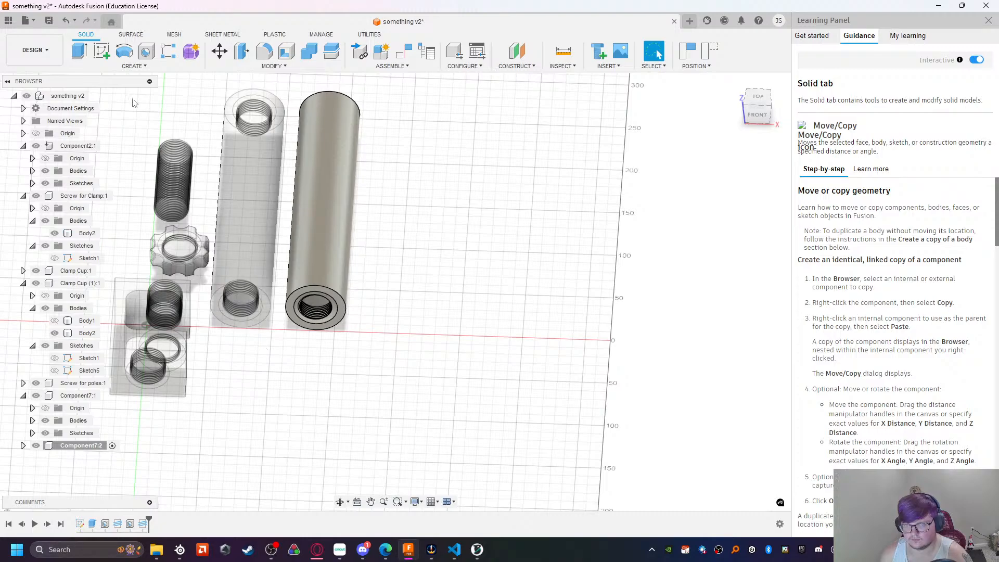
Step: Move the Screw for poles component 230 mm along Y, out of the clamp and past the longer screw
middle_click_drag(265, 374, 481, 350, "shift")
middle_click_drag(379, 321, 541, 326, "shift")
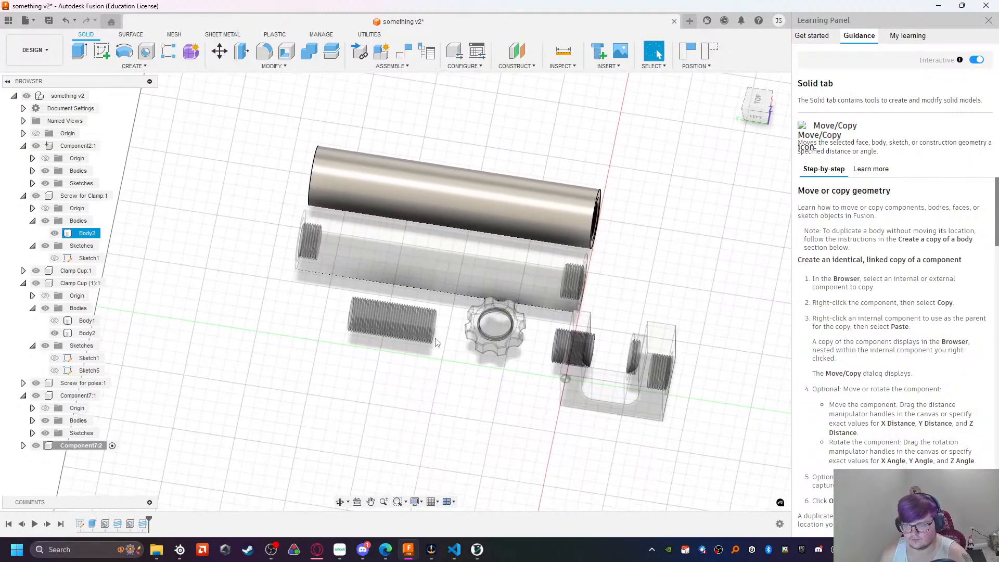
scroll(436, 342, "up", 2)
left_click(402, 328)
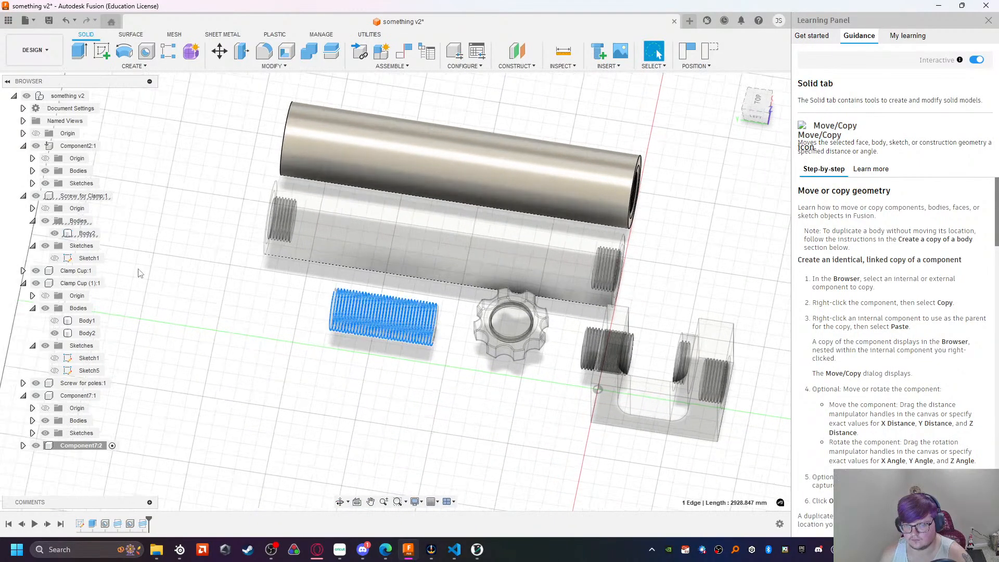
left_click(82, 283)
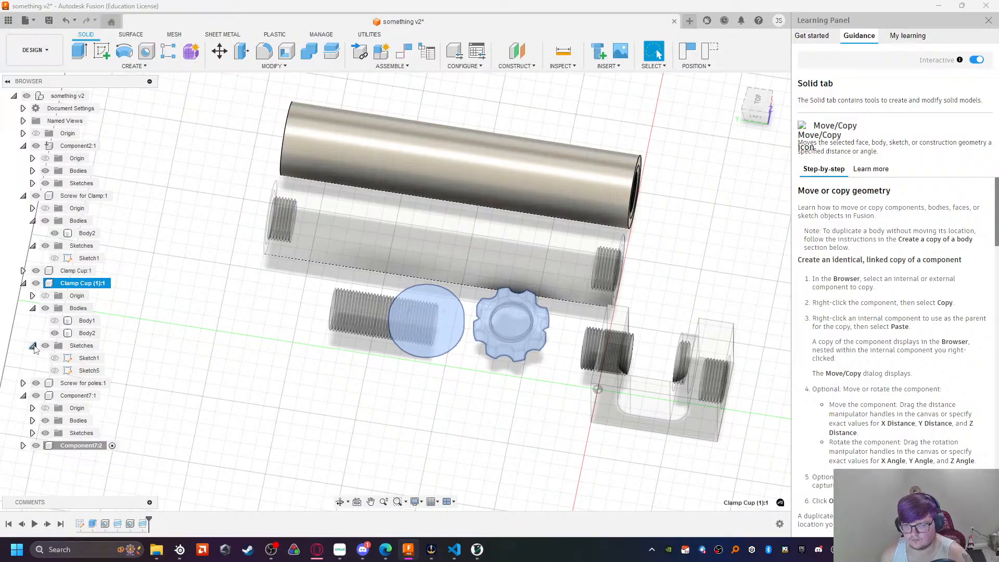
left_click(23, 283)
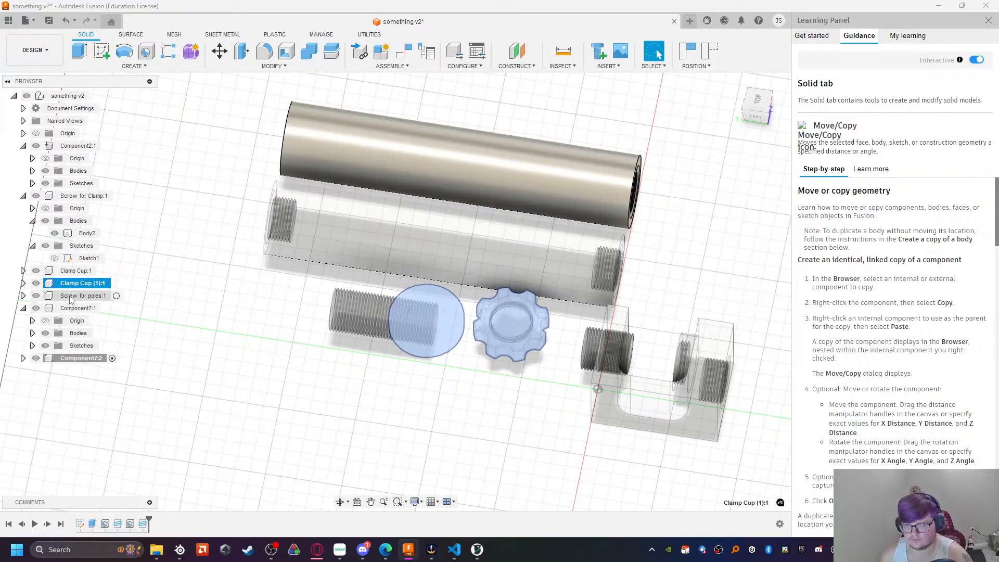
left_click(75, 296)
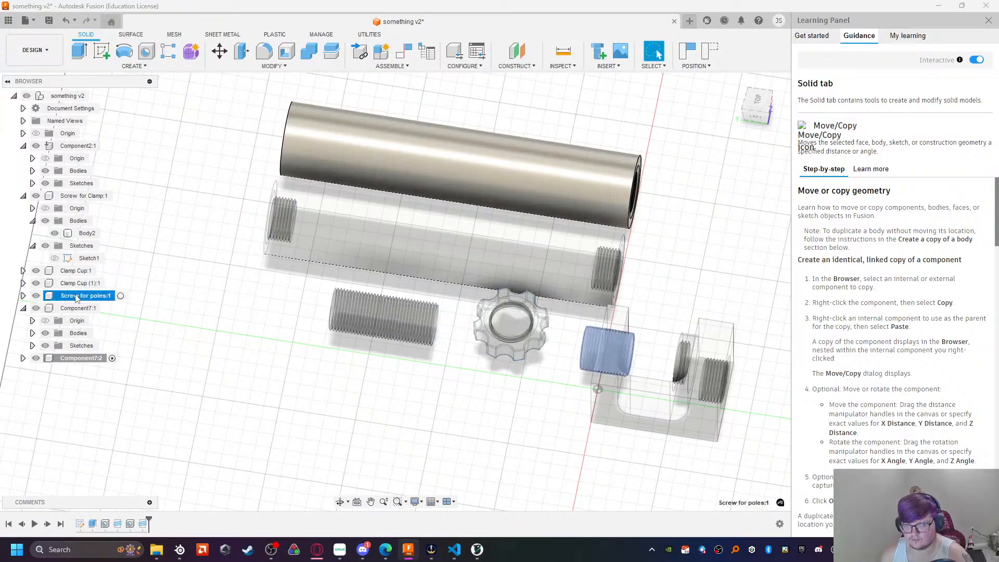
left_click(218, 52)
left_click_drag(578, 347, 231, 269)
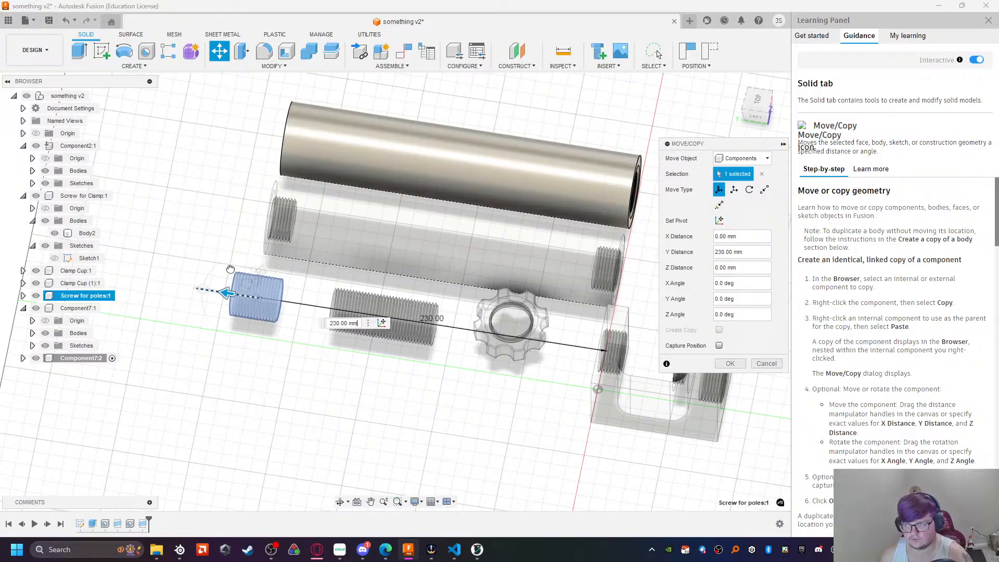
scroll(181, 318, "up", 5)
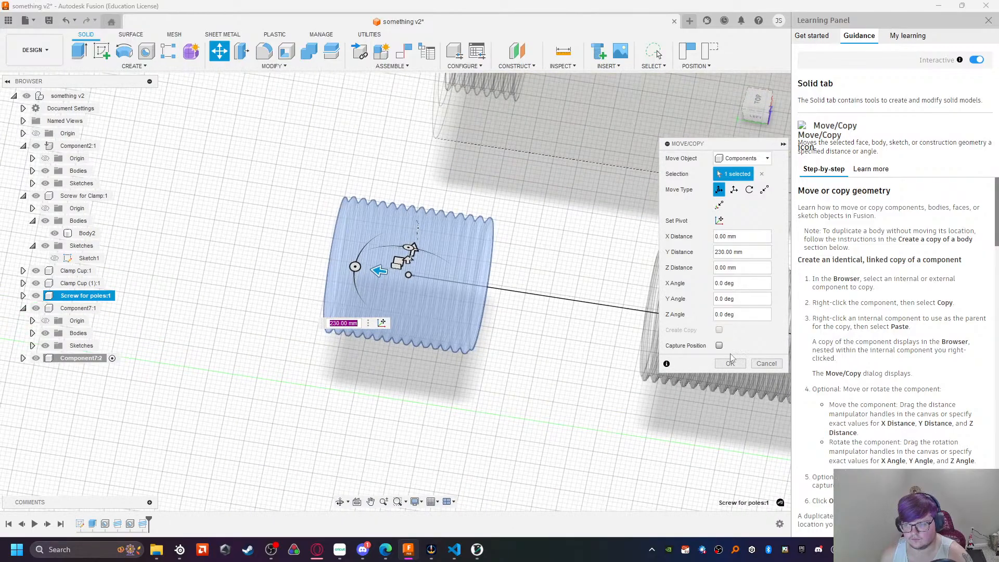
left_click(730, 363)
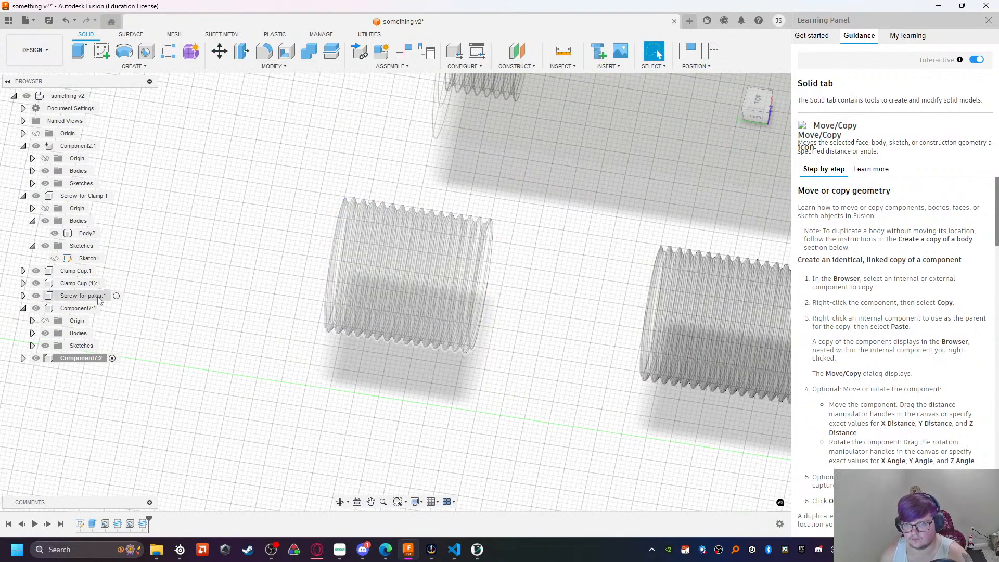
left_click(83, 296)
middle_click_drag(330, 354, 156, 190, "shift")
middle_click_drag(733, 396, 381, 282)
left_click(400, 402)
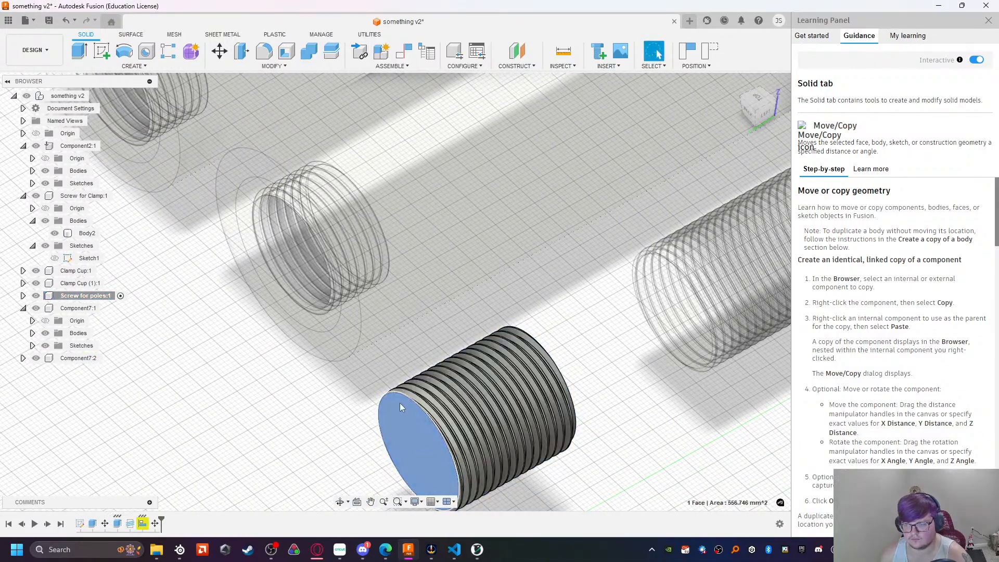
key("m")
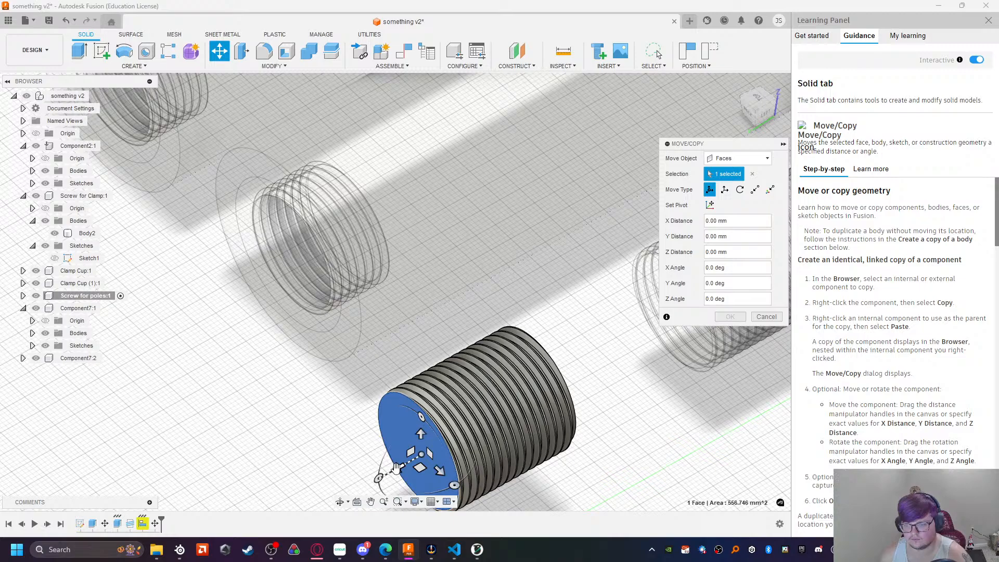
left_click_drag(396, 467, 524, 423)
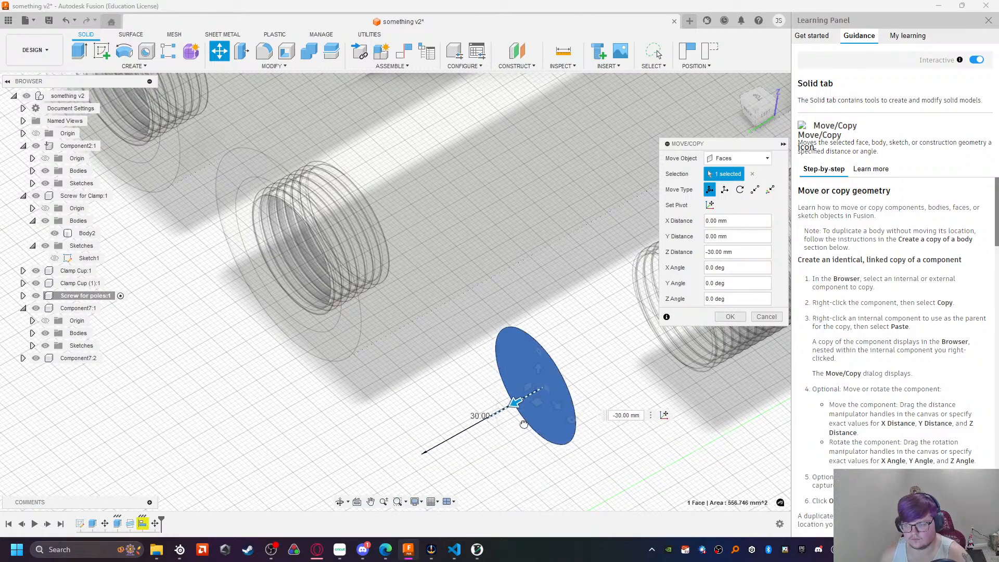
left_click(774, 316)
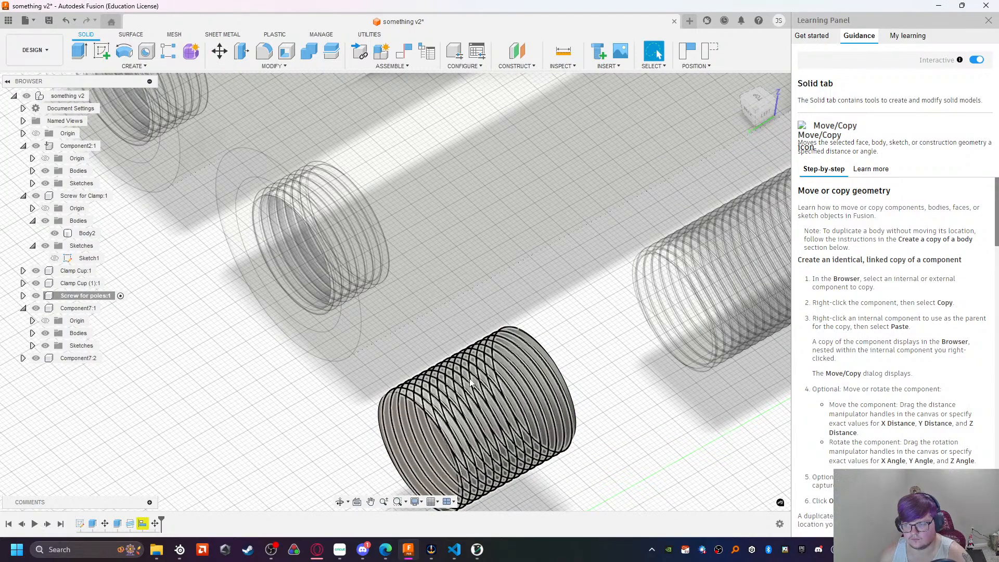
Step: Rotate the Screw for poles component 90 degrees about X so it stands upright
scroll(469, 382, "down", 5)
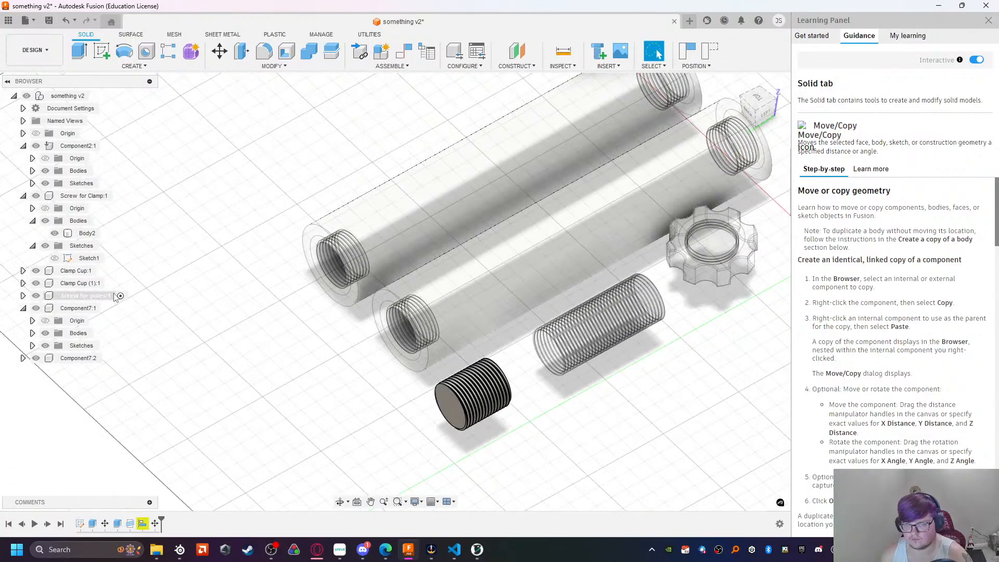
left_click(23, 296)
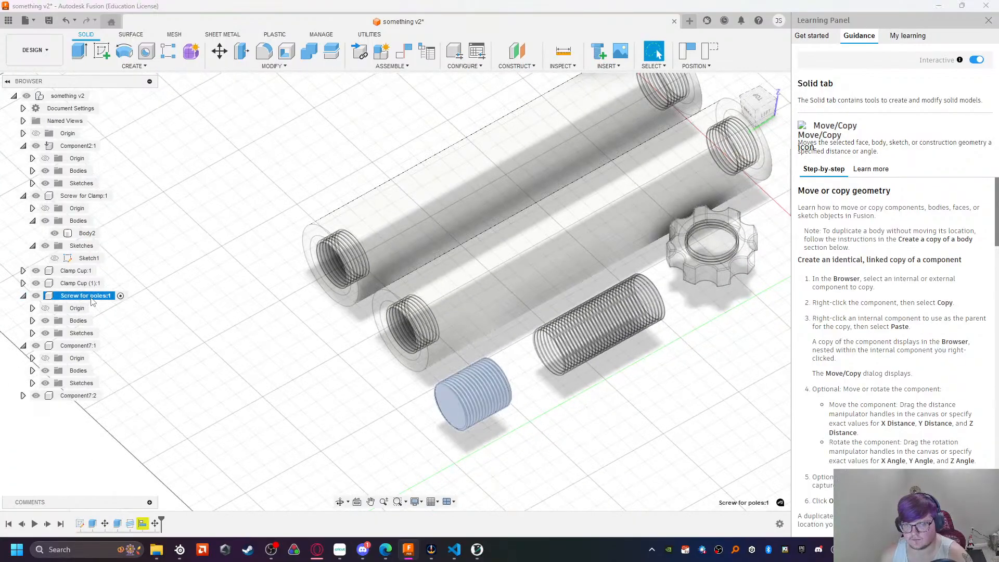
left_click(83, 295)
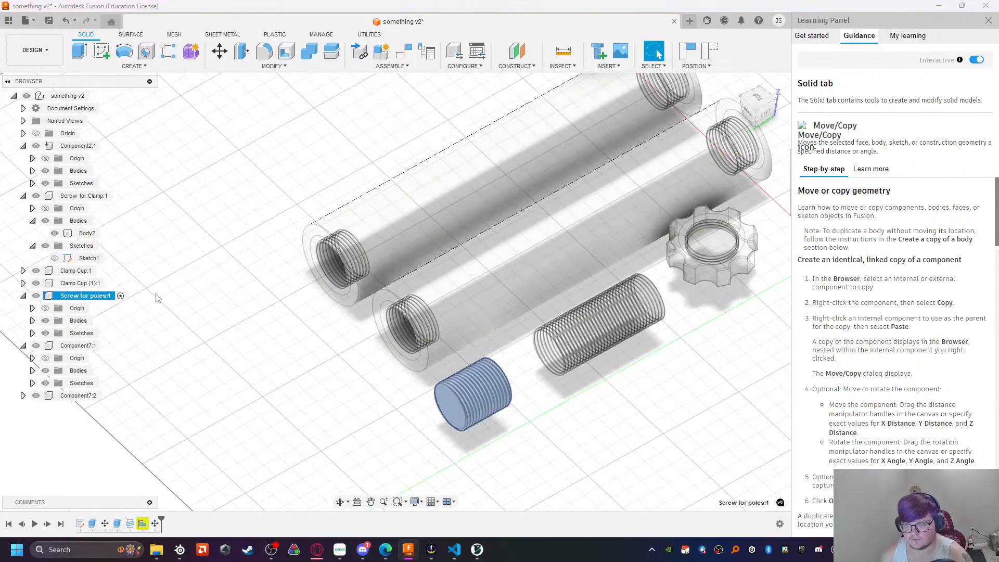
left_click(219, 50)
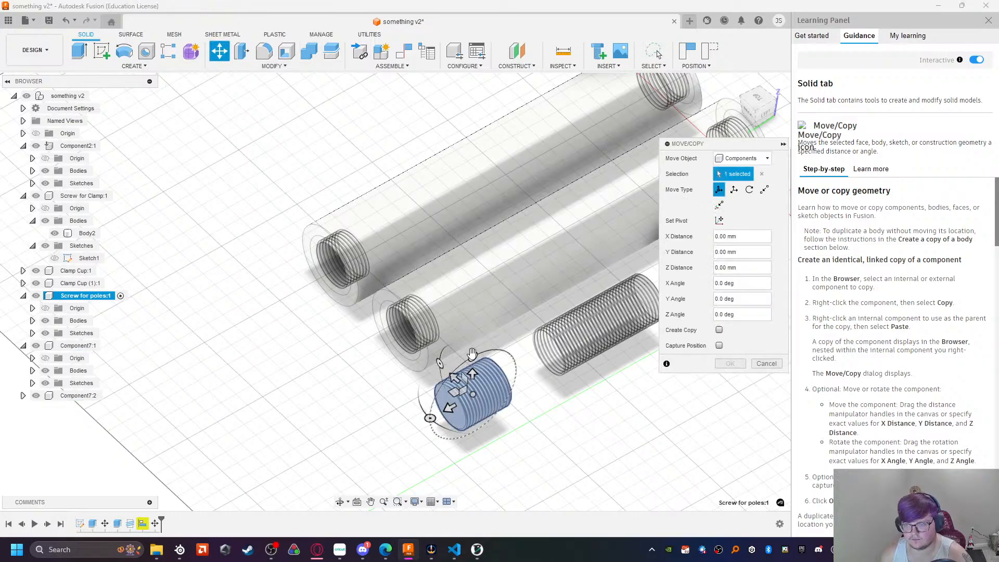
left_click_drag(430, 418, 522, 364)
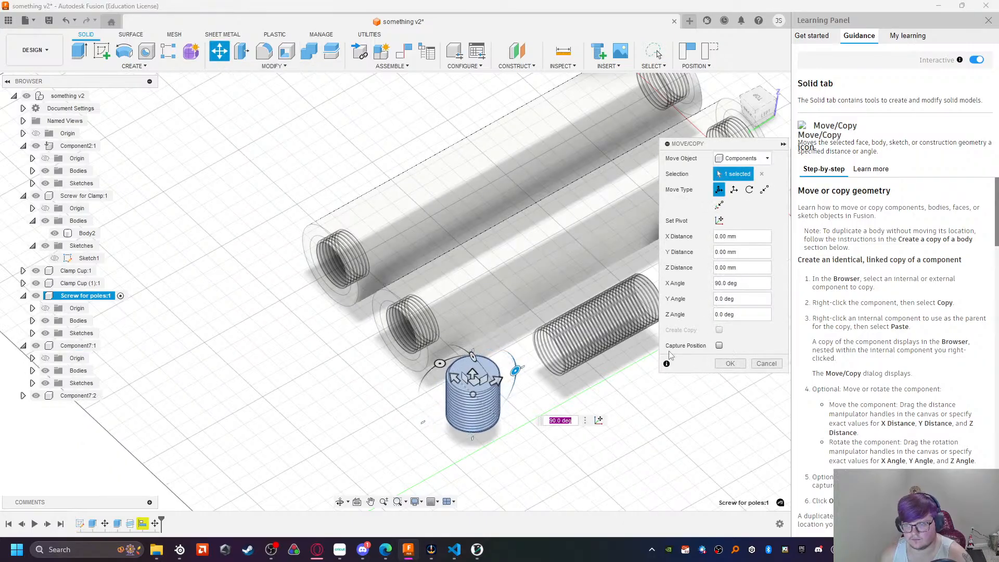
key("Return")
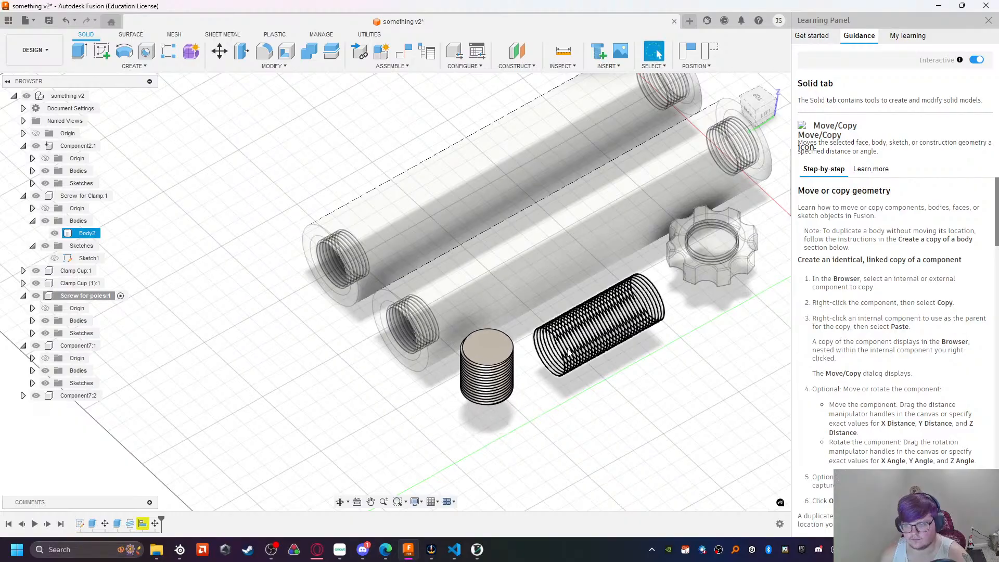
left_click(598, 346)
middle_click_drag(591, 404, 383, 411)
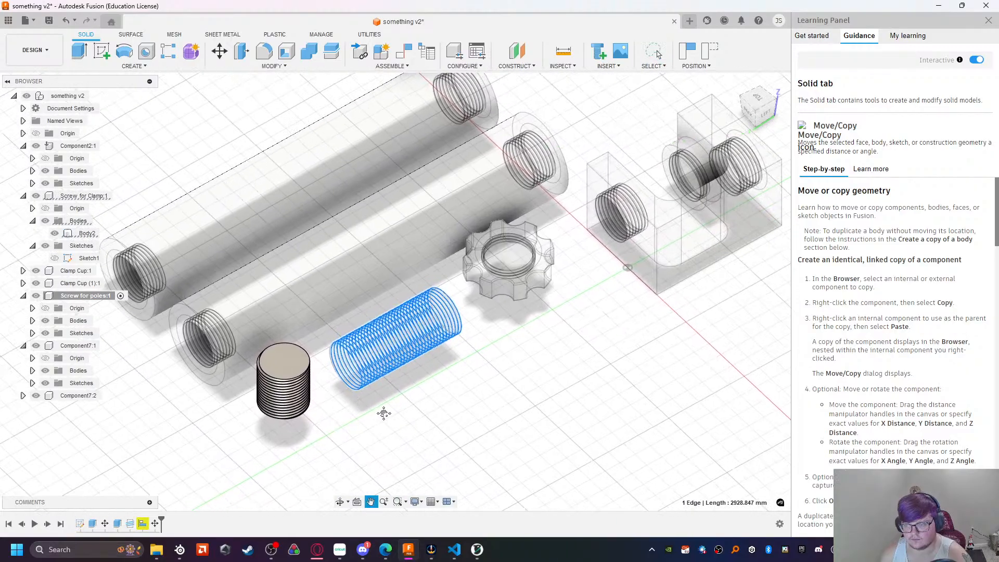
left_click(87, 233)
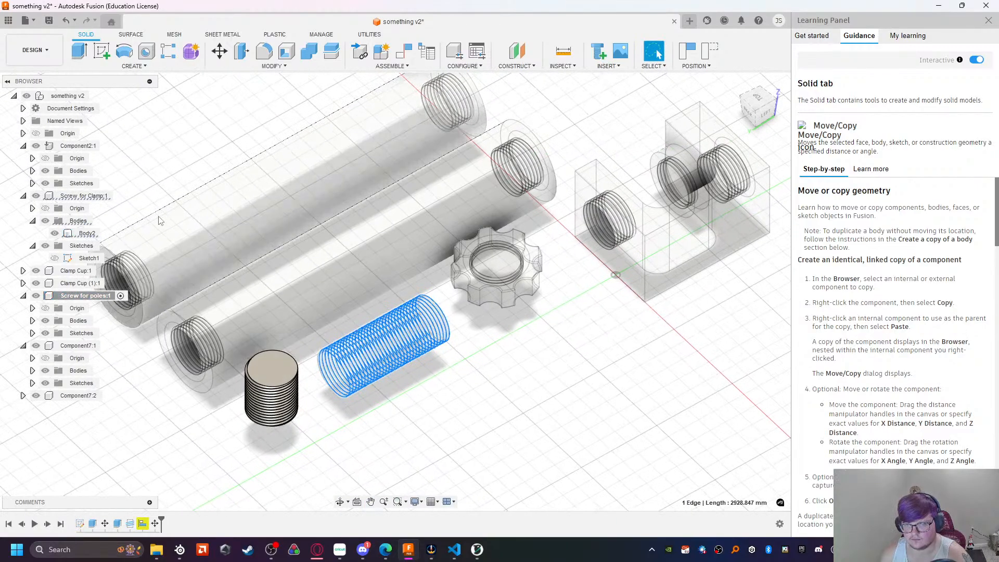
left_click(219, 51)
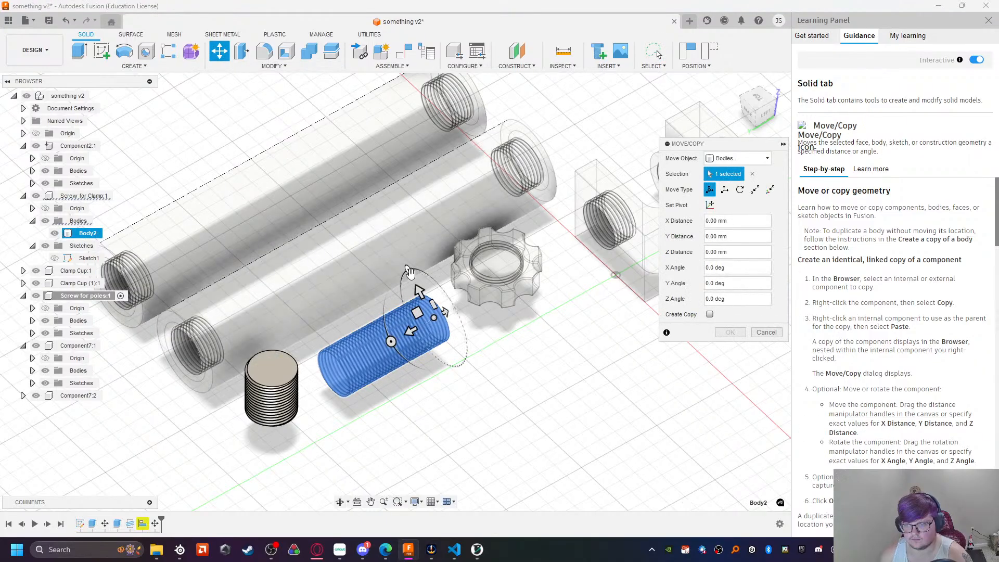
left_click(750, 113)
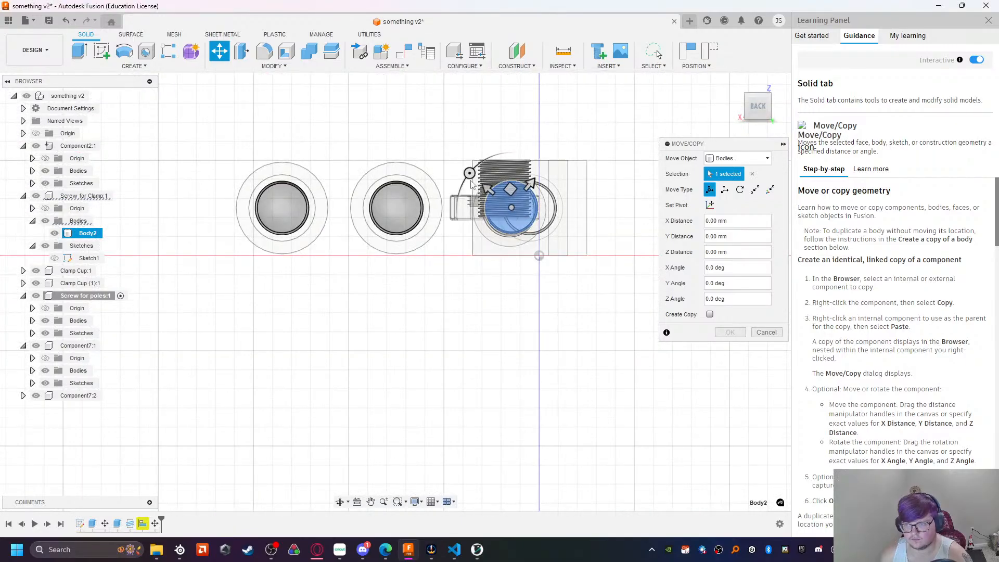
middle_click_drag(598, 276, 423, 360)
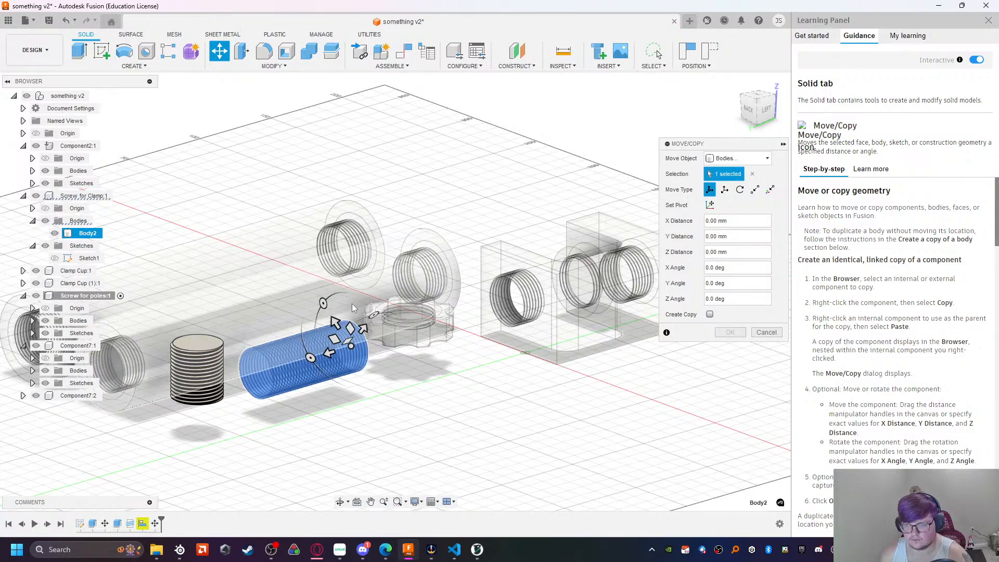
left_click_drag(373, 314, 513, 327)
left_click(766, 332)
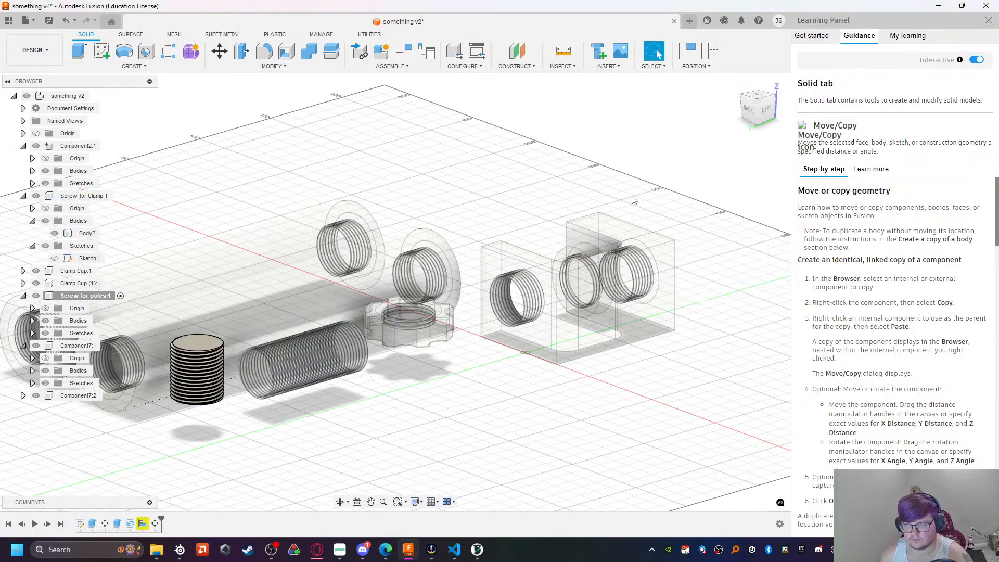
Step: Rotate the Screw for Clamp component to stand upright and raise it with a Y distance of 10 mm
left_click(749, 110)
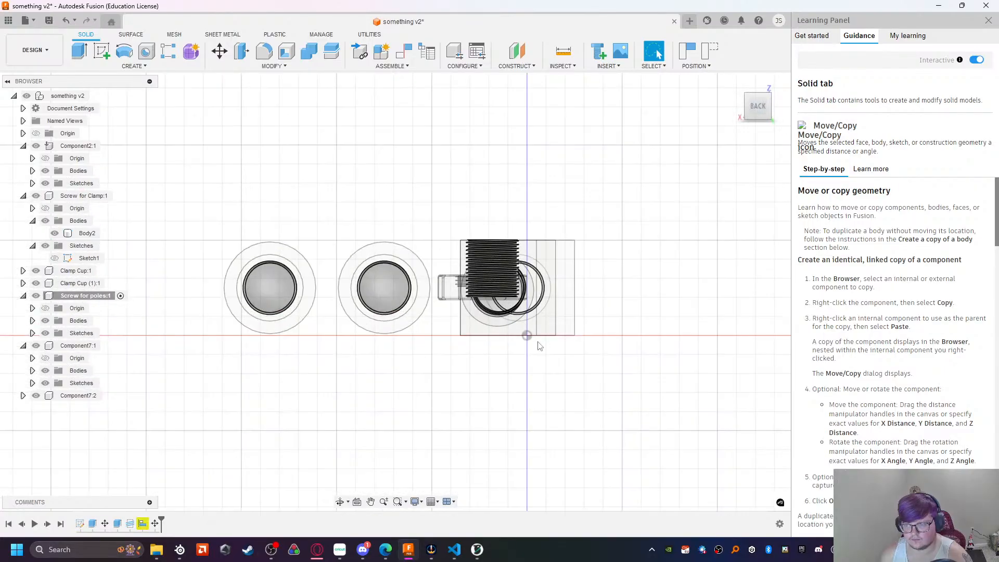
left_click(479, 311)
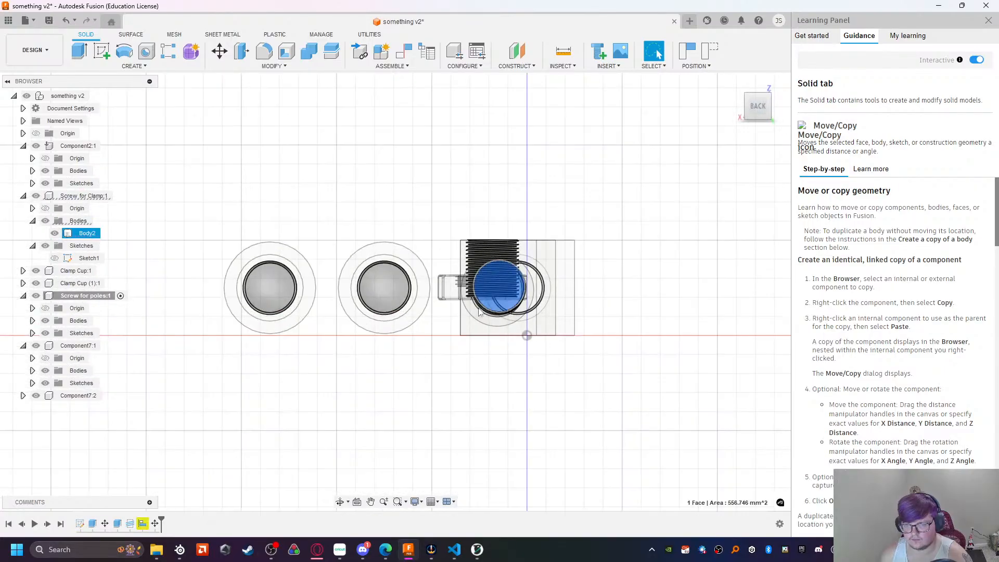
left_click(116, 197)
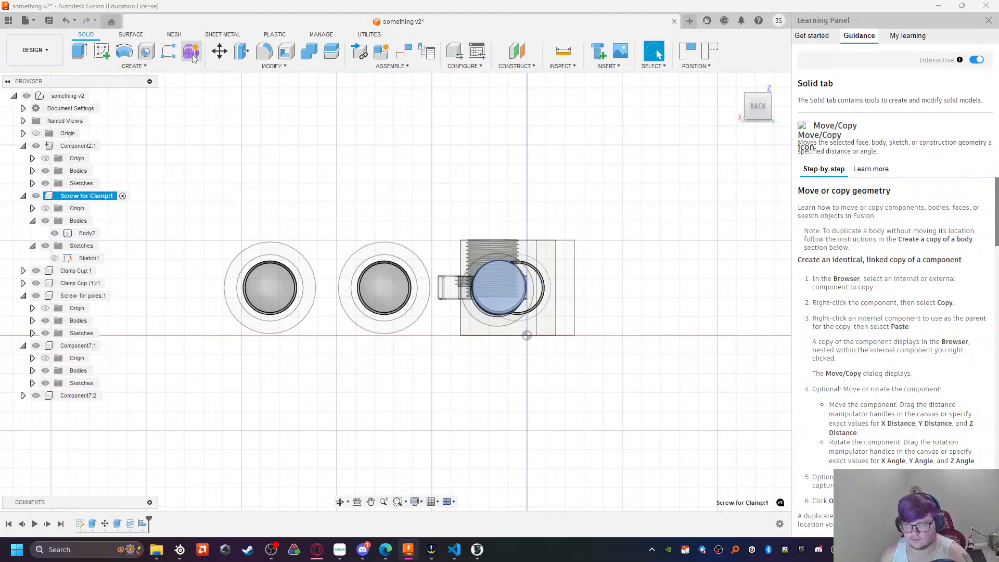
left_click(219, 52)
middle_click_drag(526, 393, 279, 279, "shift")
left_click_drag(276, 272, 364, 324)
left_click(273, 296)
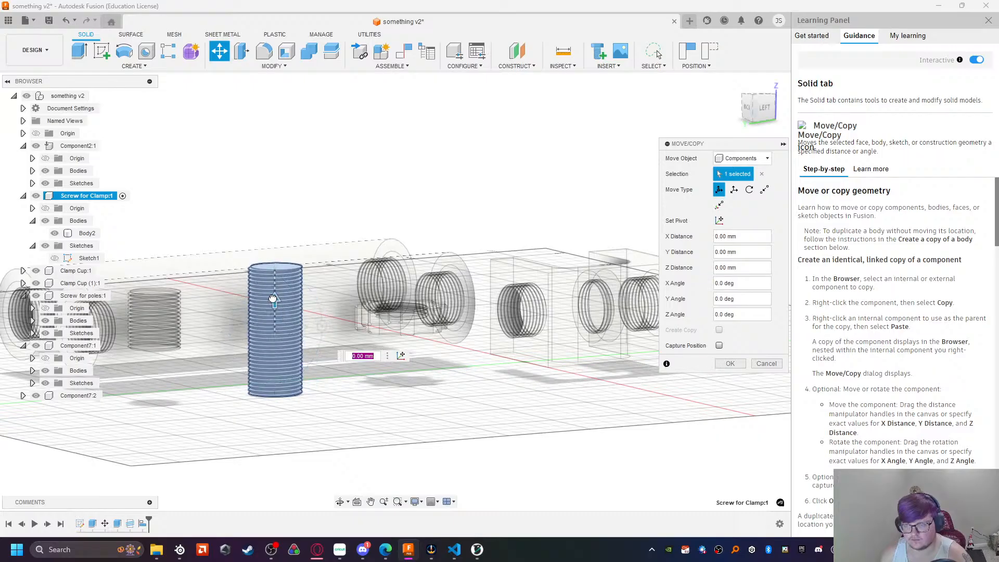
left_click_drag(271, 296, 269, 287)
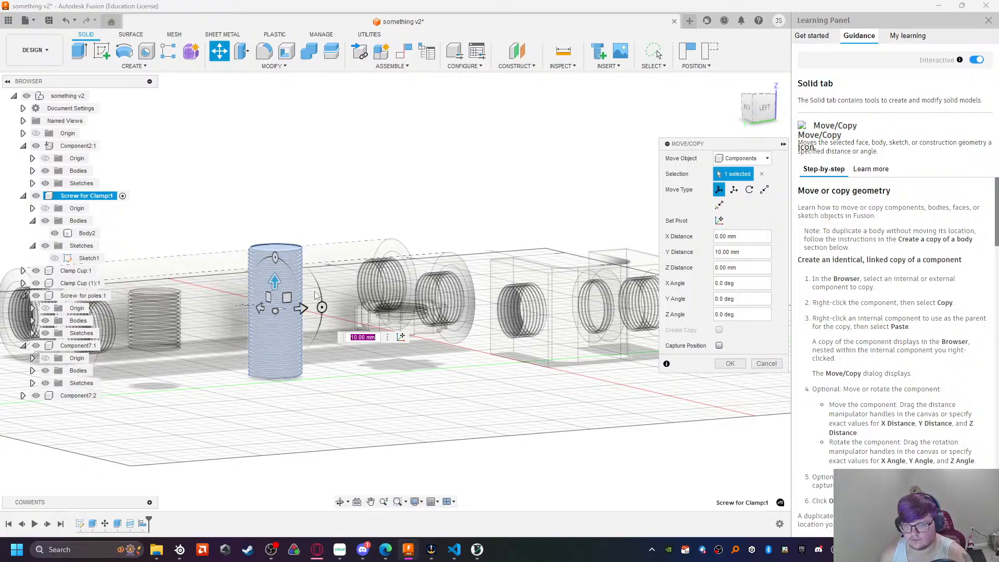
left_click(730, 364)
Step: Move the Clamp Cup (1) component down with a Y distance of 18.5 mm so its underside rests on the ground plane
middle_click_drag(520, 375, 570, 361, "shift")
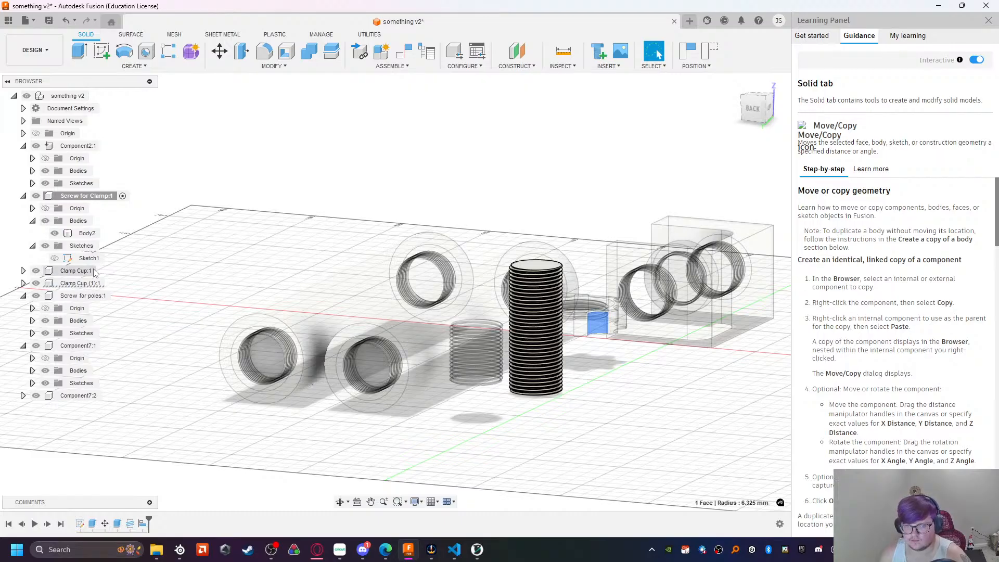
left_click(101, 288)
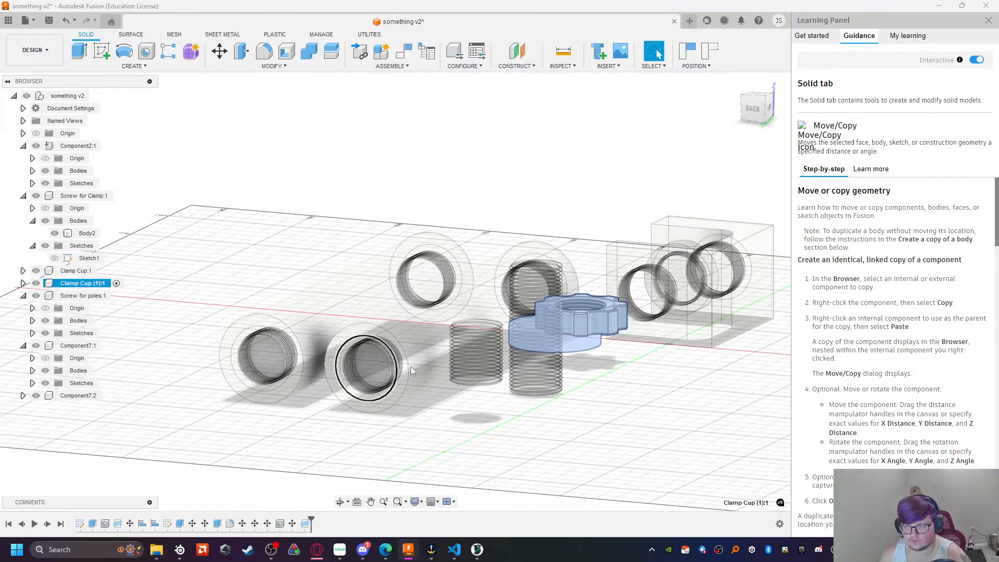
middle_click_drag(410, 366, 249, 364, "shift")
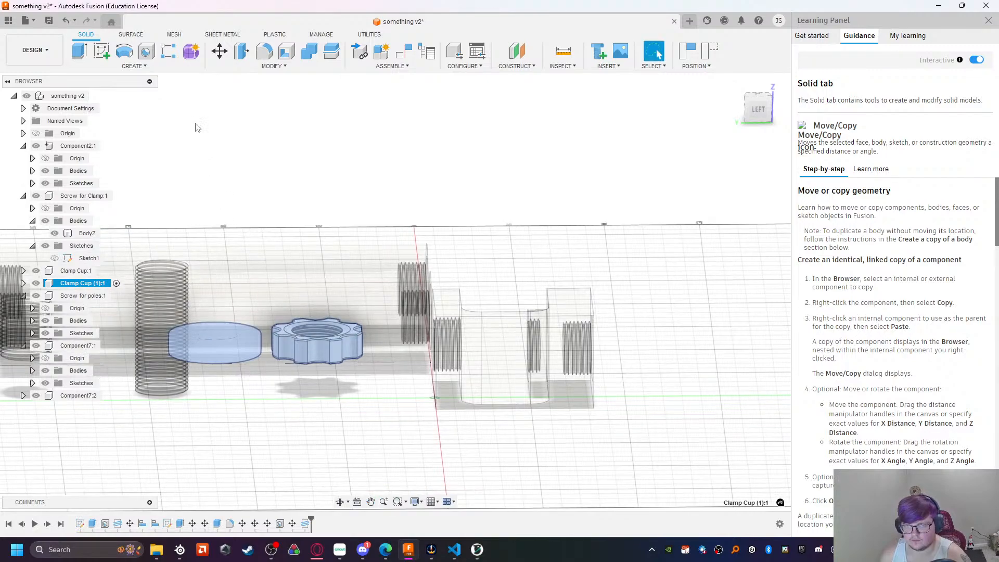
left_click(219, 62)
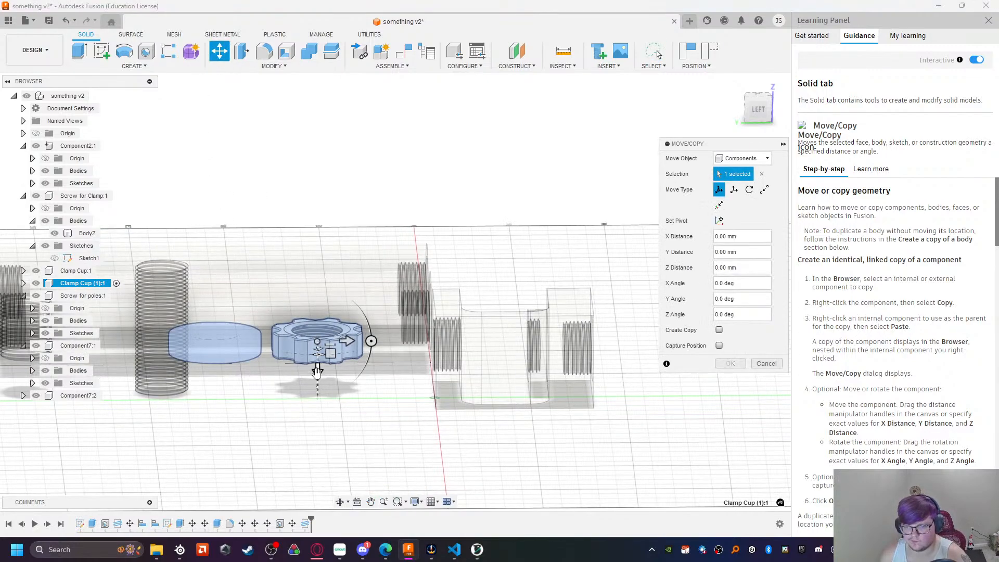
left_click_drag(316, 370, 318, 399)
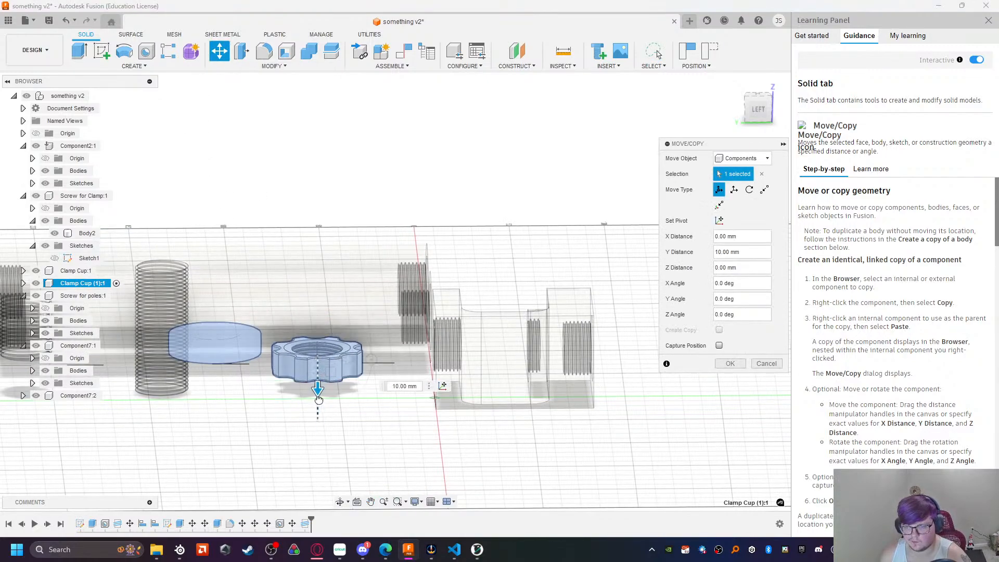
scroll(293, 424, "up", 5)
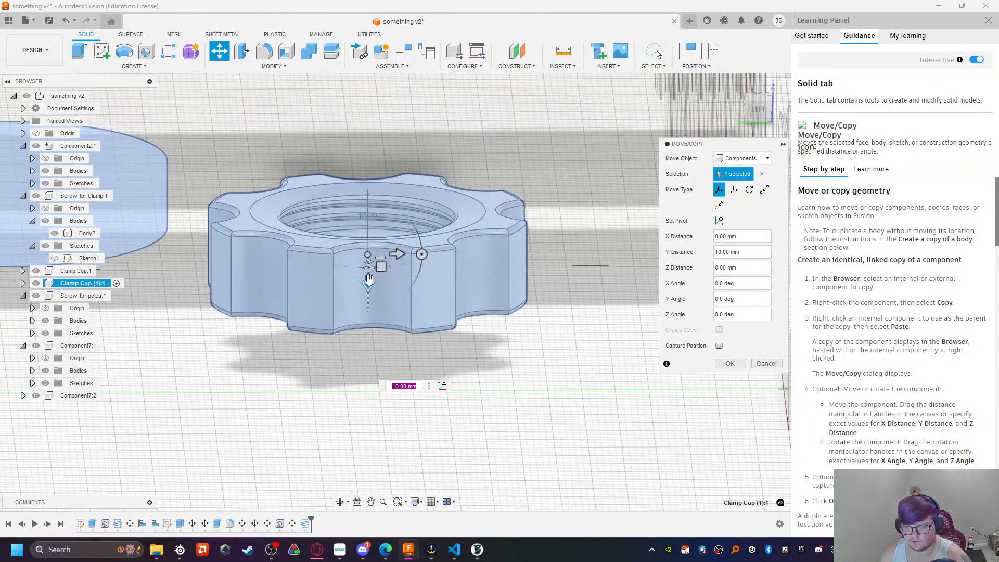
left_click_drag(368, 279, 375, 345)
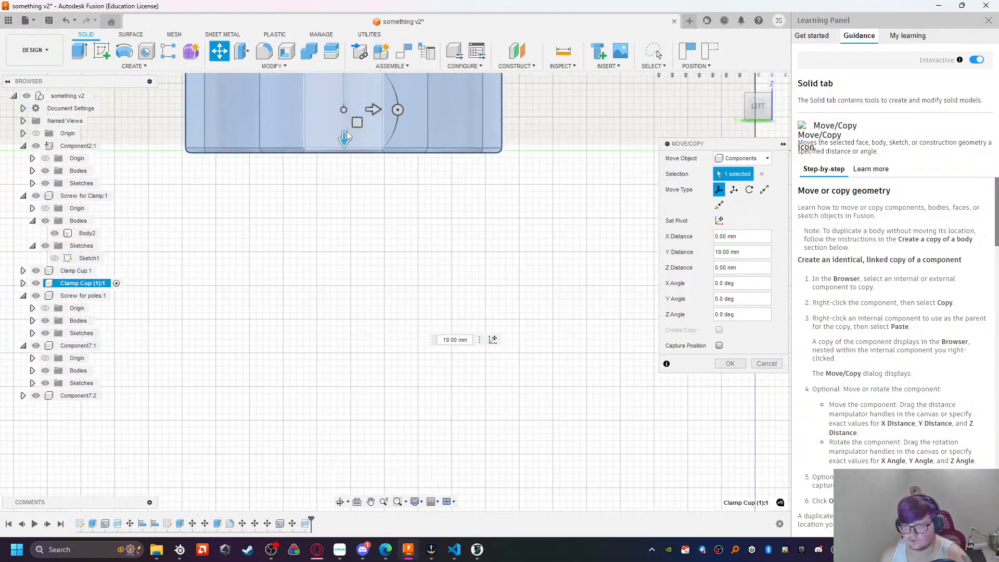
left_click_drag(346, 137, 344, 140)
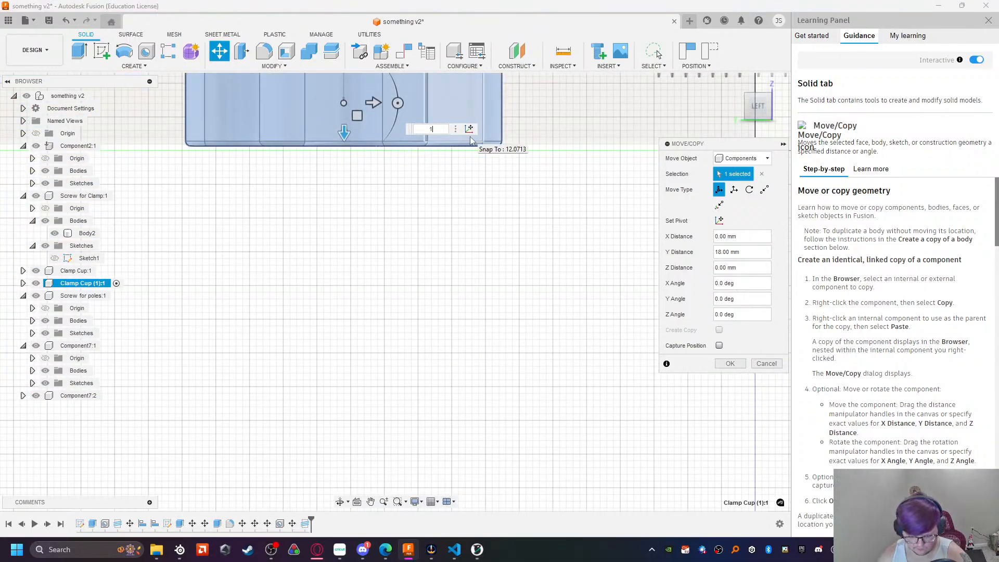
type("8.5")
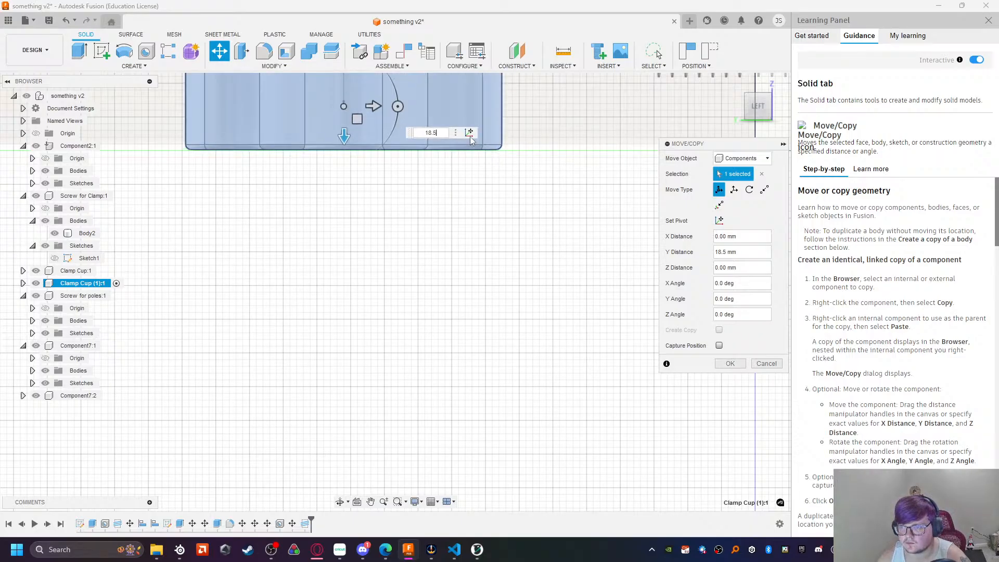
key("Return")
Step: Lower the Screw for Clamp component with a Y distance of -1.5 mm so its base rests on the ground plane
scroll(470, 136, "down", 5)
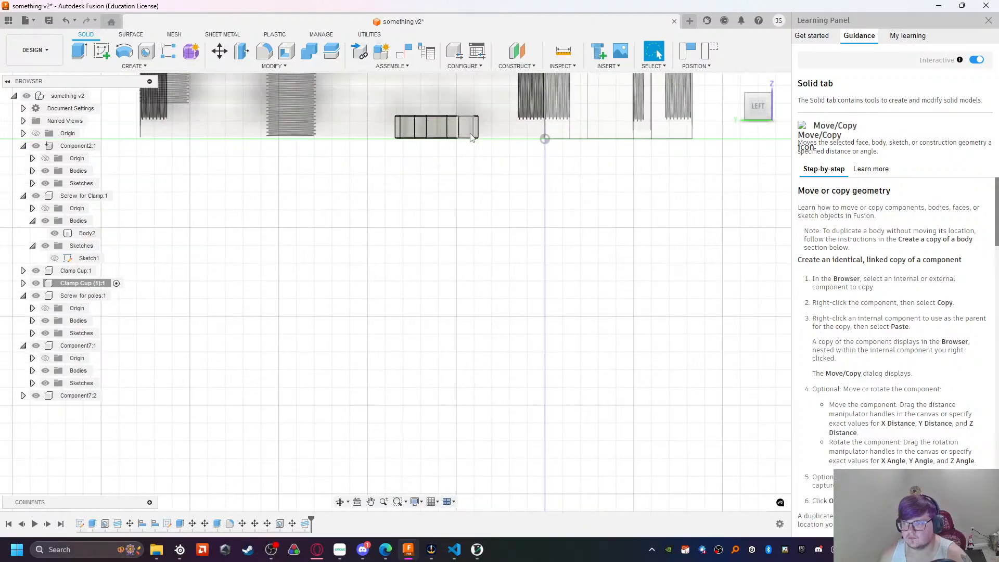
scroll(388, 136, "down", 4)
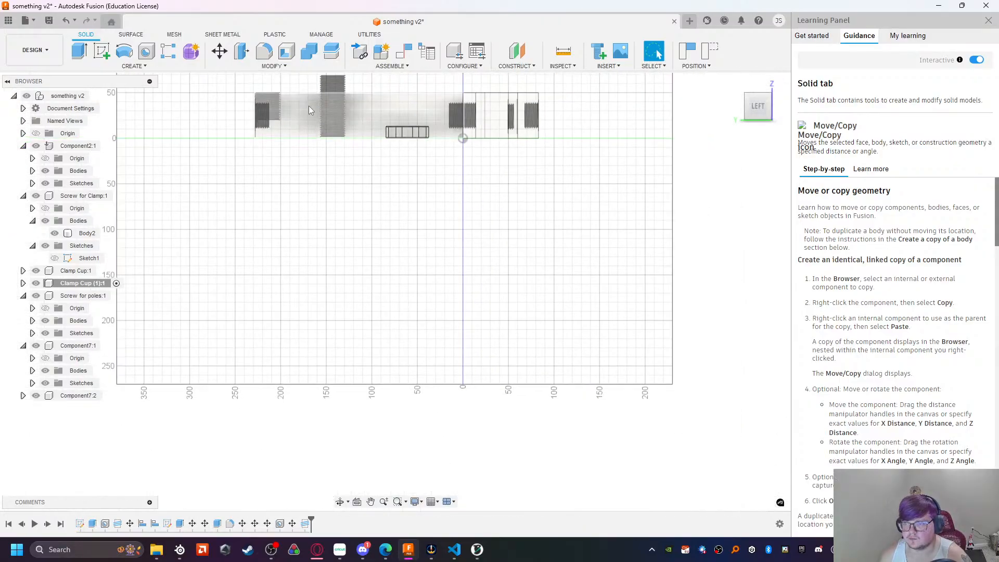
scroll(308, 105, "up", 6)
left_click(352, 223)
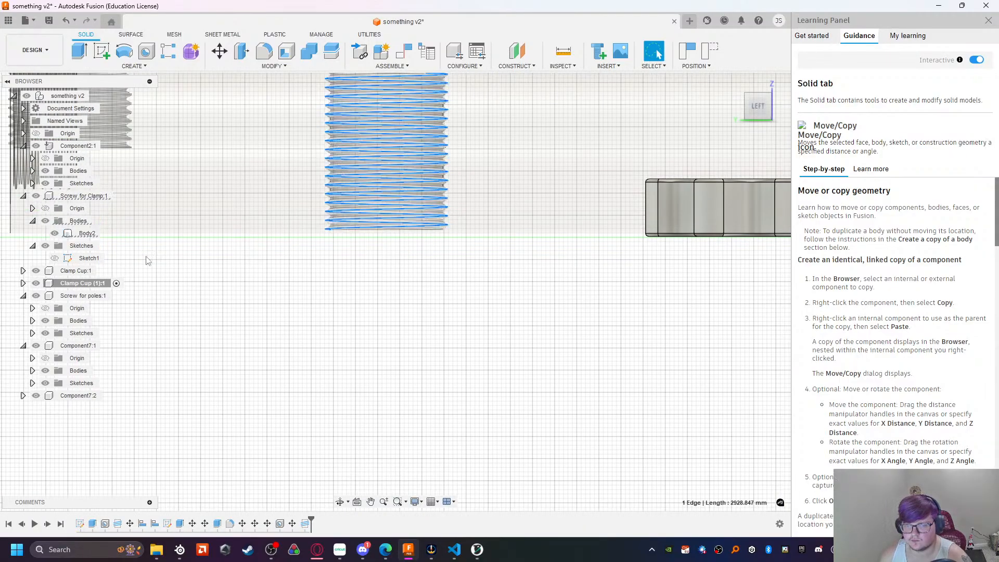
left_click(117, 196)
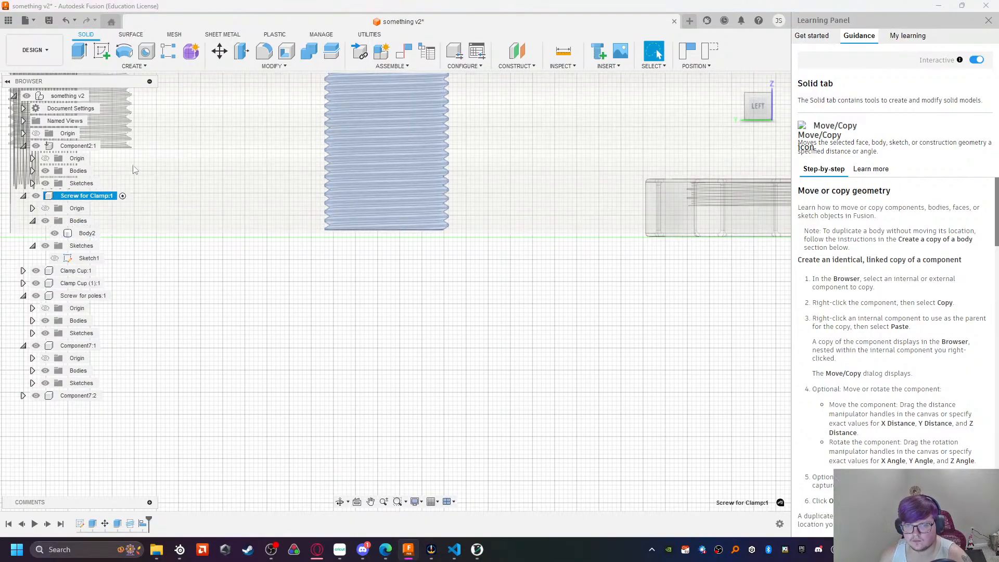
key("m")
scroll(391, 103, "down", 5)
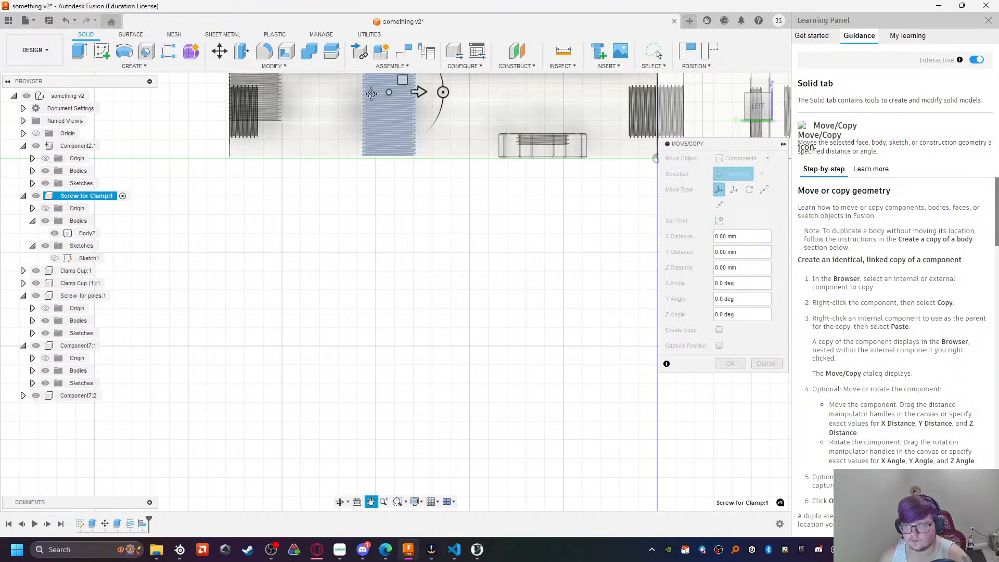
scroll(382, 158, "up", 5)
left_click(406, 127)
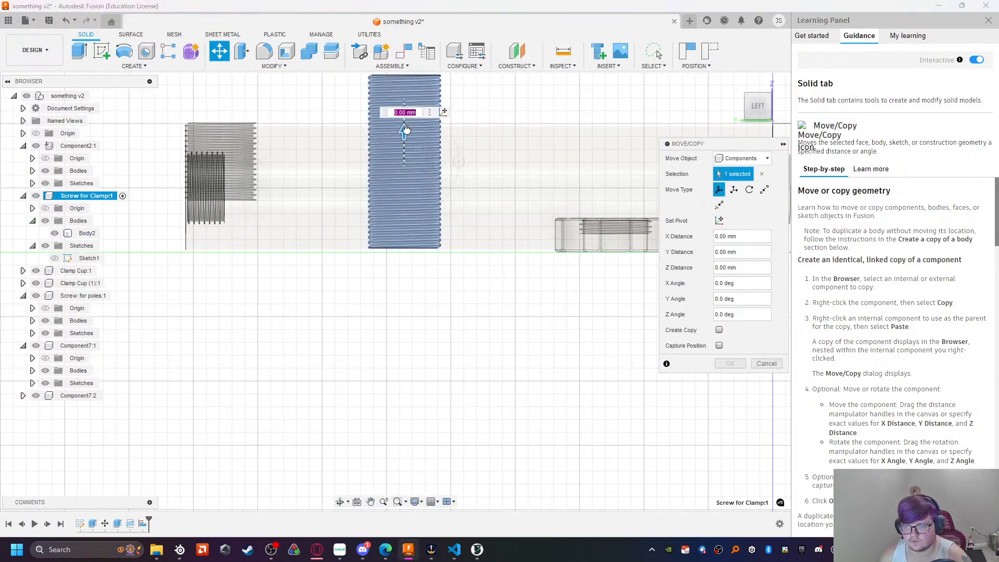
left_click_drag(405, 132, 408, 136)
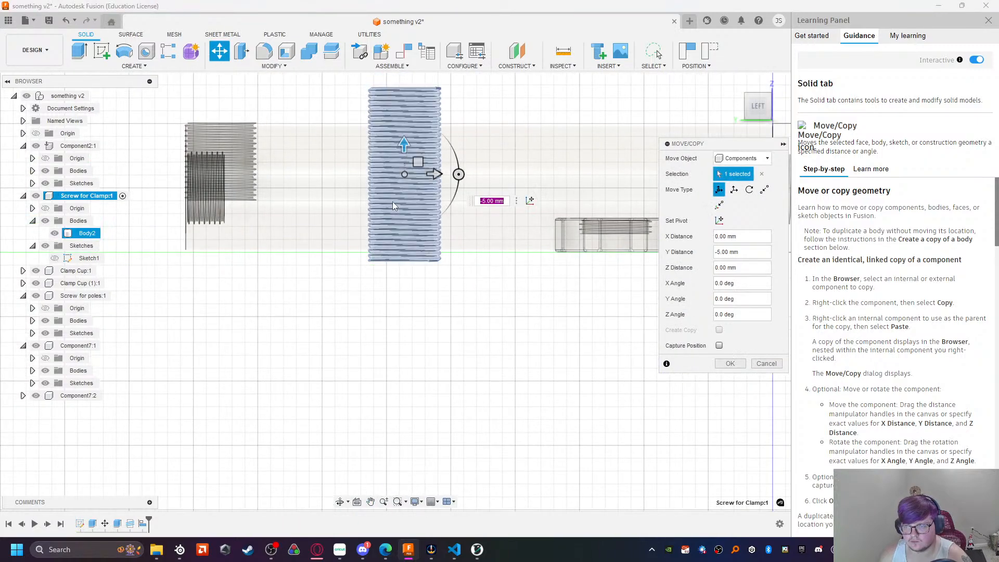
scroll(392, 178, "up", 4)
left_click_drag(416, 143, 418, 122)
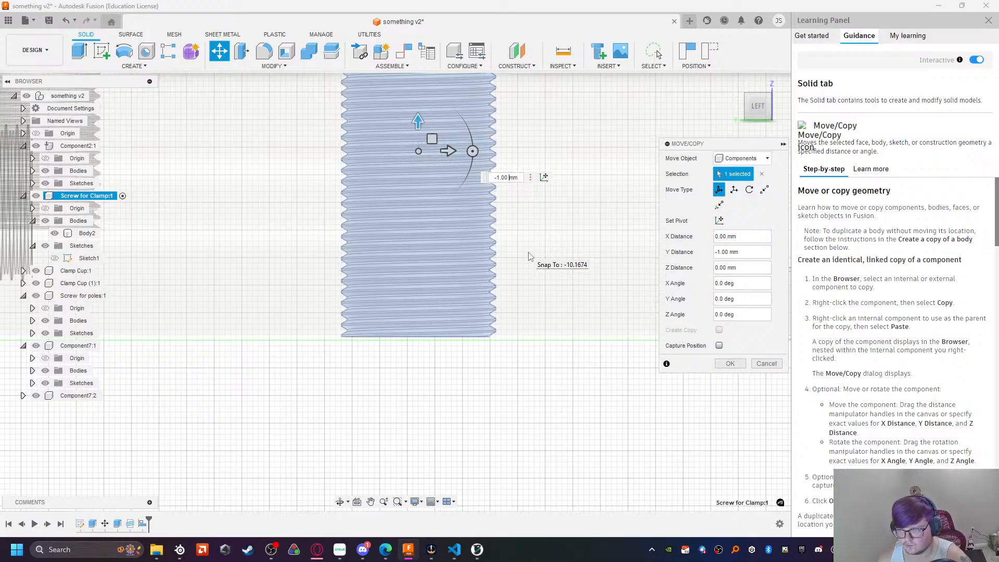
type("-.5")
key("Return")
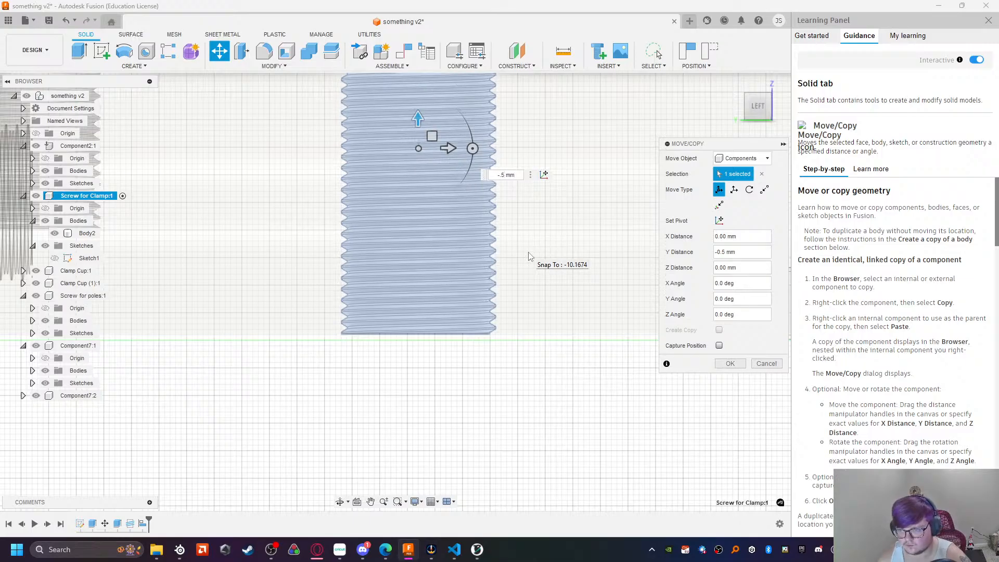
type("-1")
key("Return")
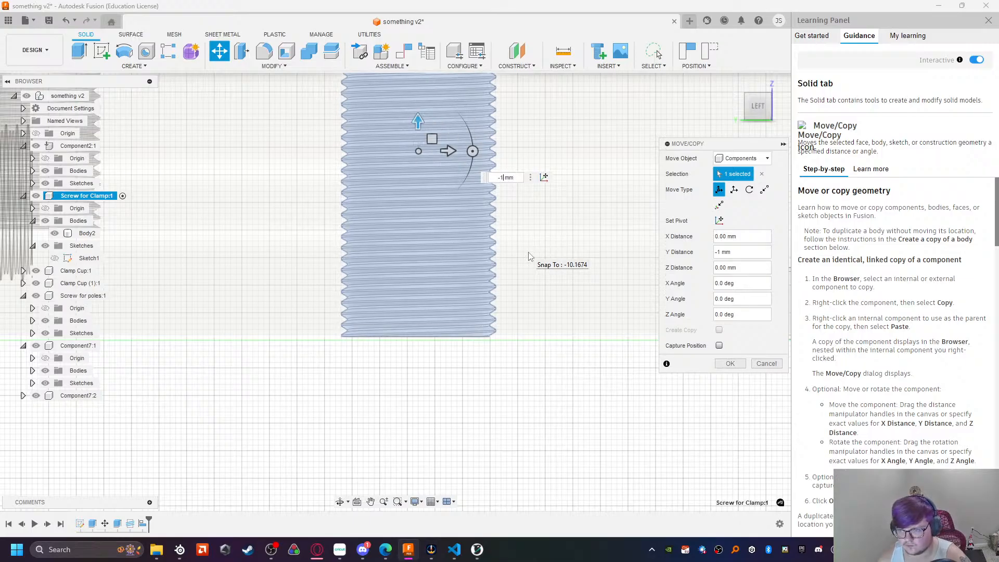
key("Return")
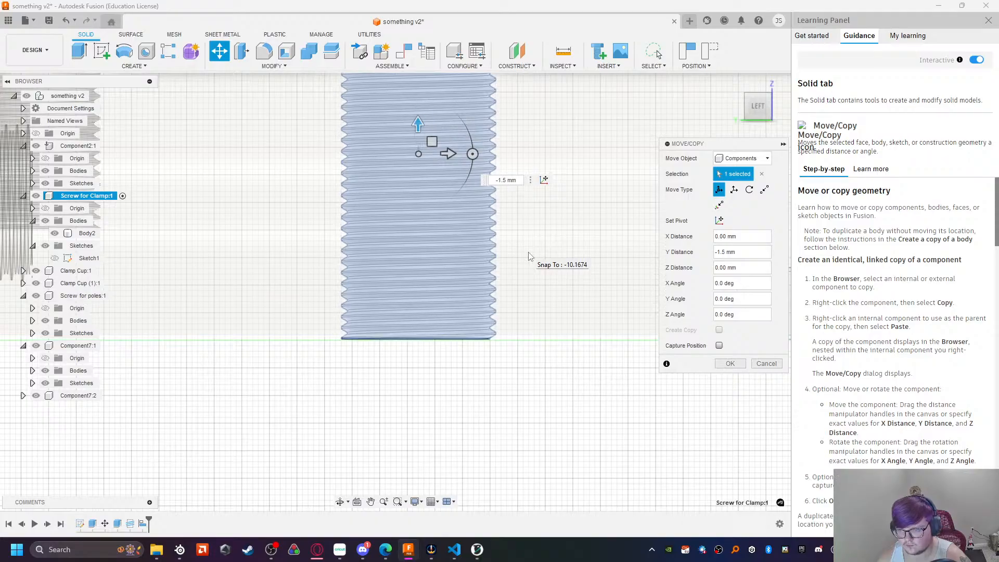
key("Return")
Step: Lower the Screw for poles component with a Y distance of -20 mm so its base sits on the ground plane
scroll(529, 256, "down", 5)
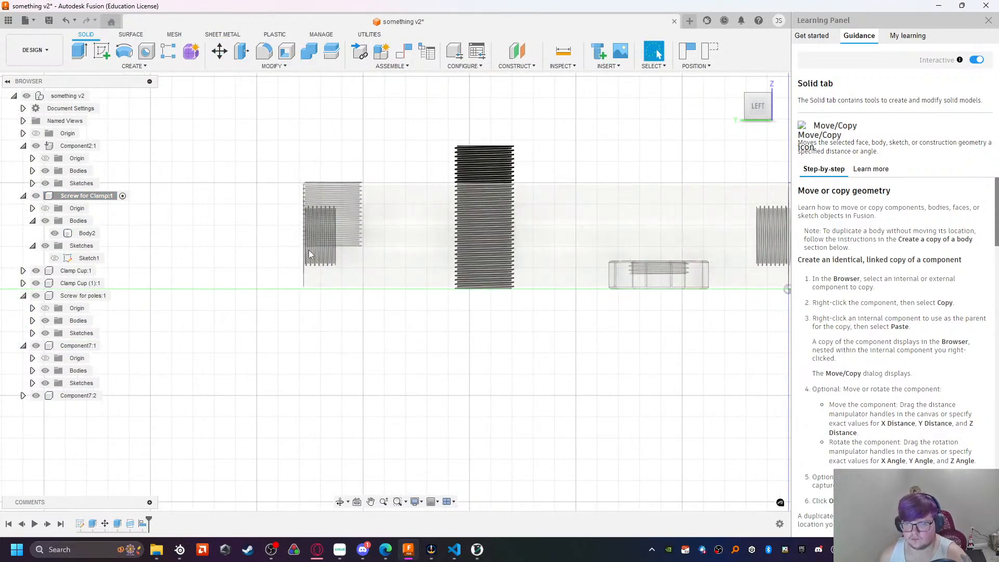
scroll(307, 251, "up", 4)
left_click(354, 202)
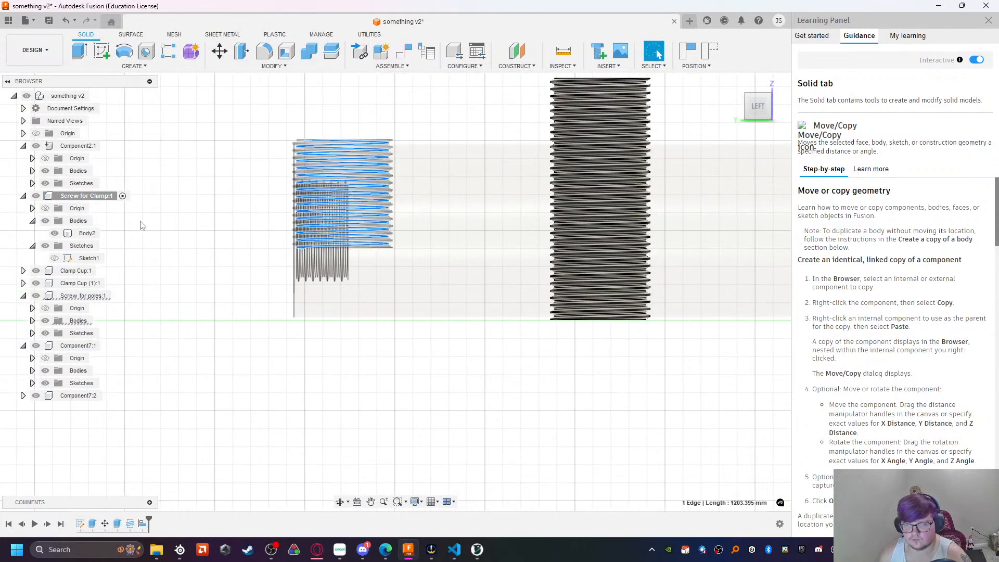
left_click(99, 298)
left_click(219, 52)
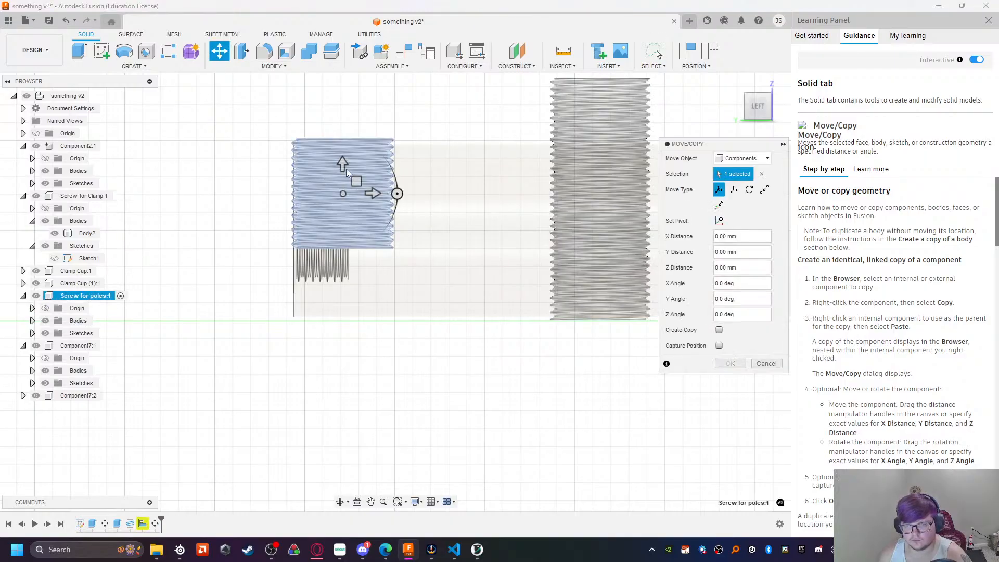
left_click_drag(345, 171, 341, 235)
scroll(338, 312, "up", 5)
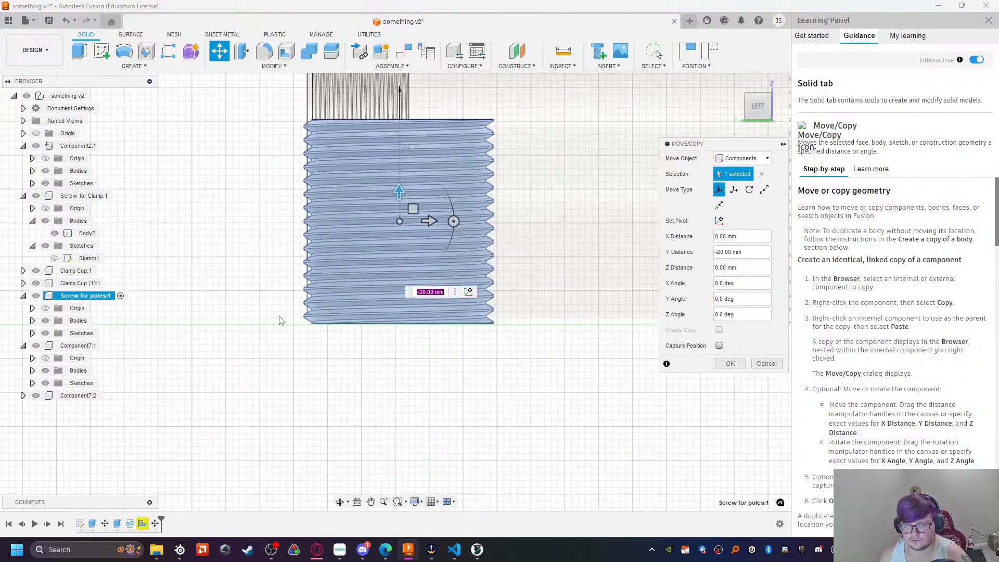
scroll(561, 371, "down", 5)
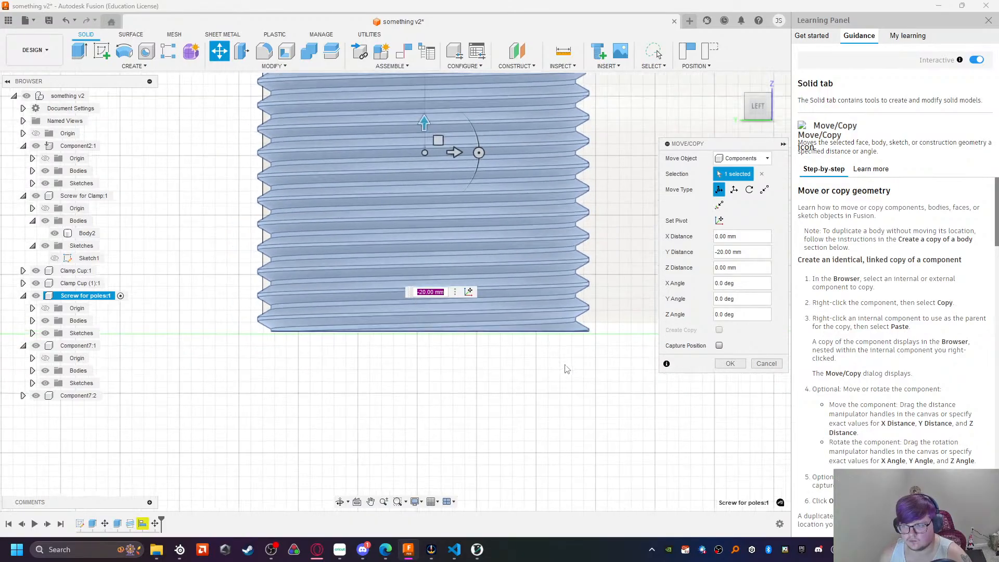
key("Return")
scroll(566, 373, "down", 3)
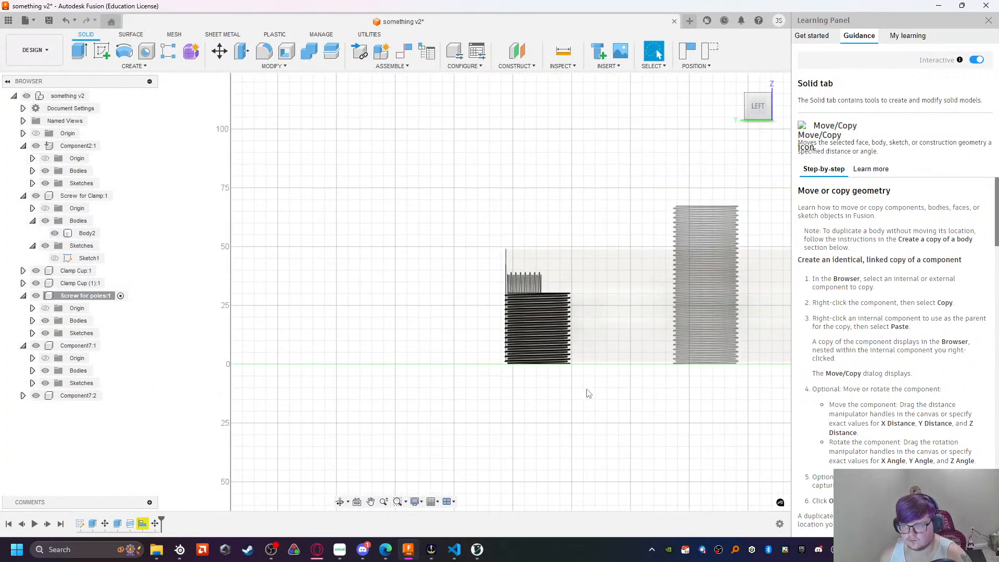
Step: Activate the clamp component and gauge its threaded arm's thickness with a trial Z move of the outer end face by -23 mm
middle_click_drag(588, 394, 470, 330, "shift")
scroll(411, 298, "up", 5)
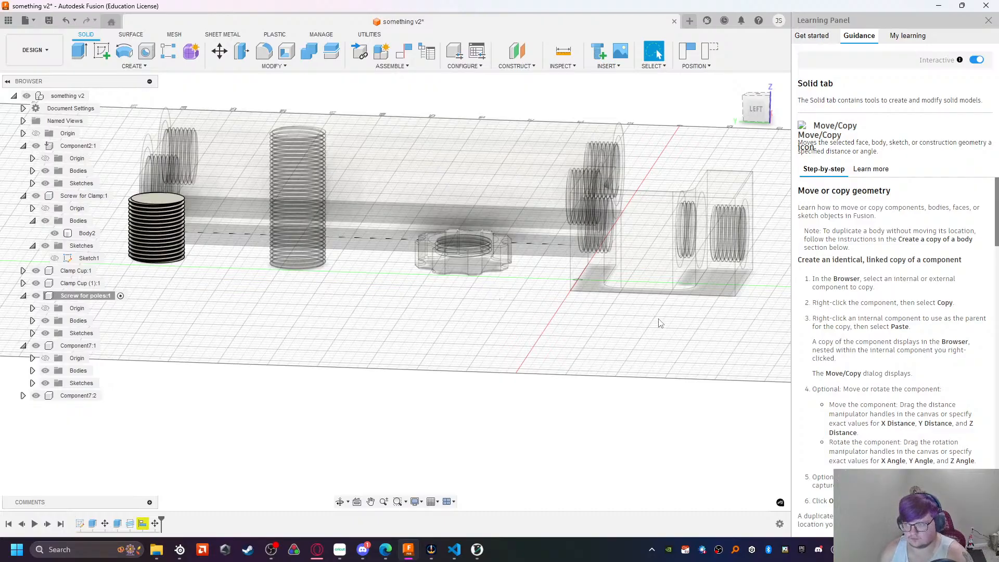
middle_click_drag(657, 379, 577, 335, "shift")
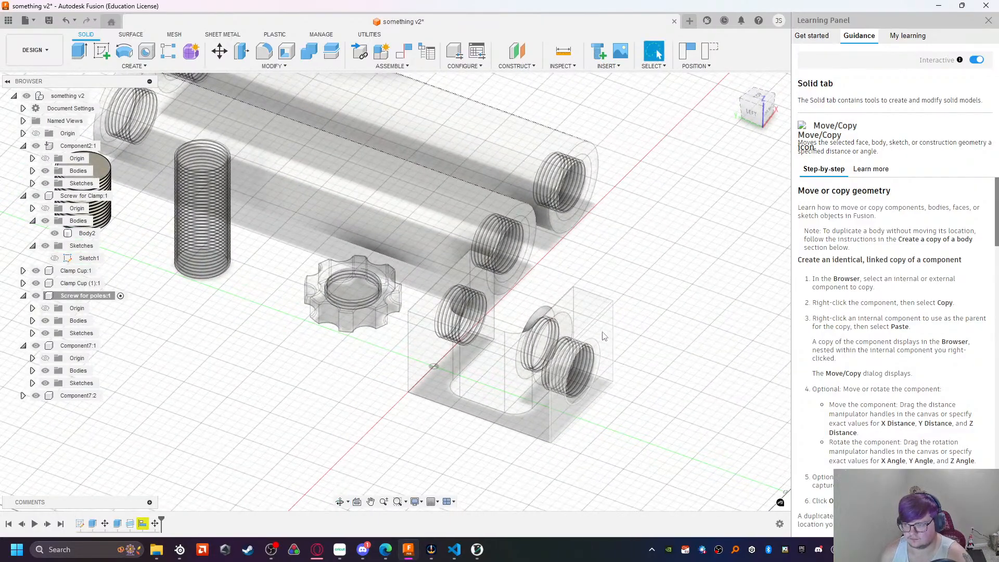
left_click(572, 331)
left_click(219, 50)
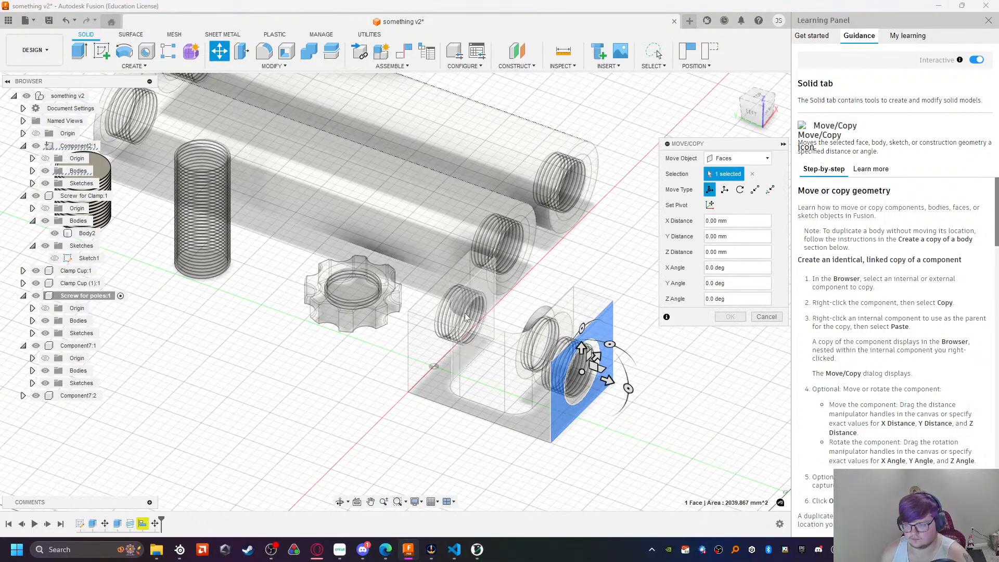
left_click(106, 146)
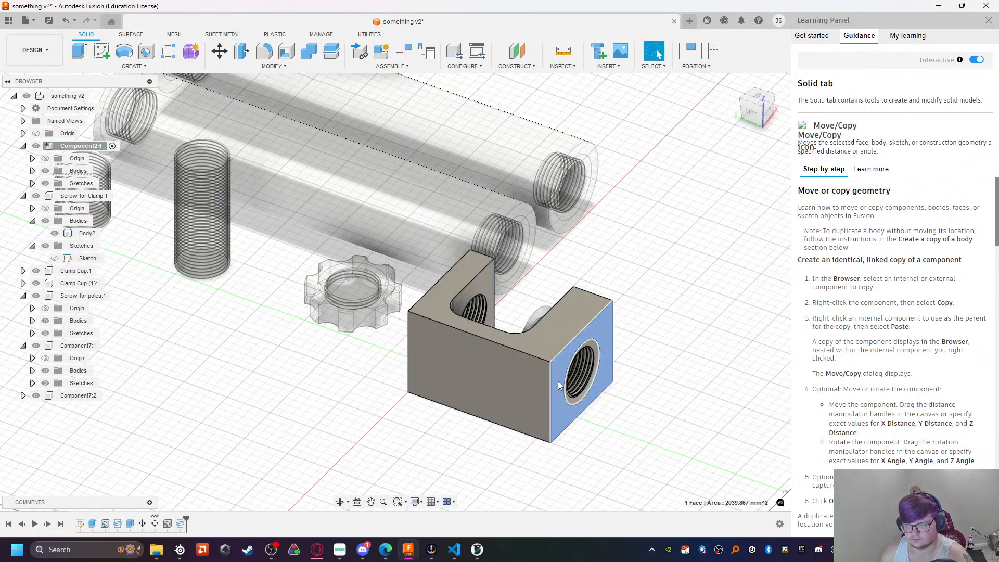
left_click(219, 52)
scroll(551, 396, "up", 3)
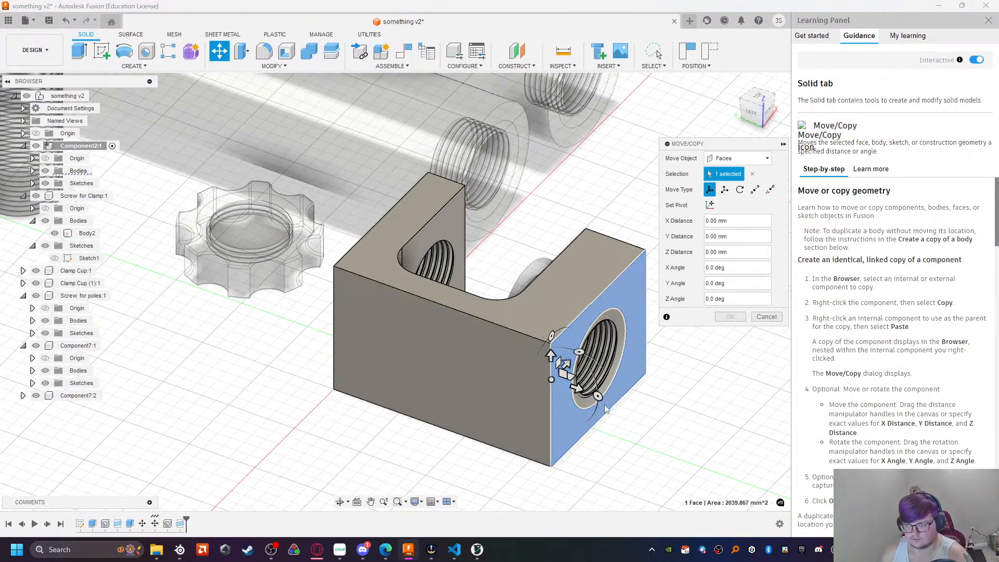
left_click_drag(576, 387, 489, 364)
scroll(532, 360, "up", 3)
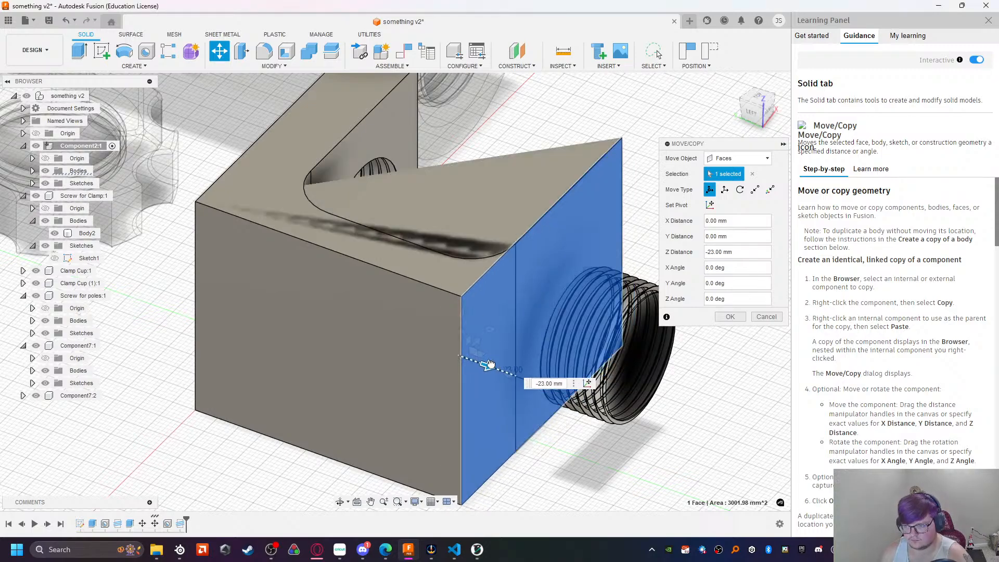
key("Return")
scroll(384, 366, "down", 8)
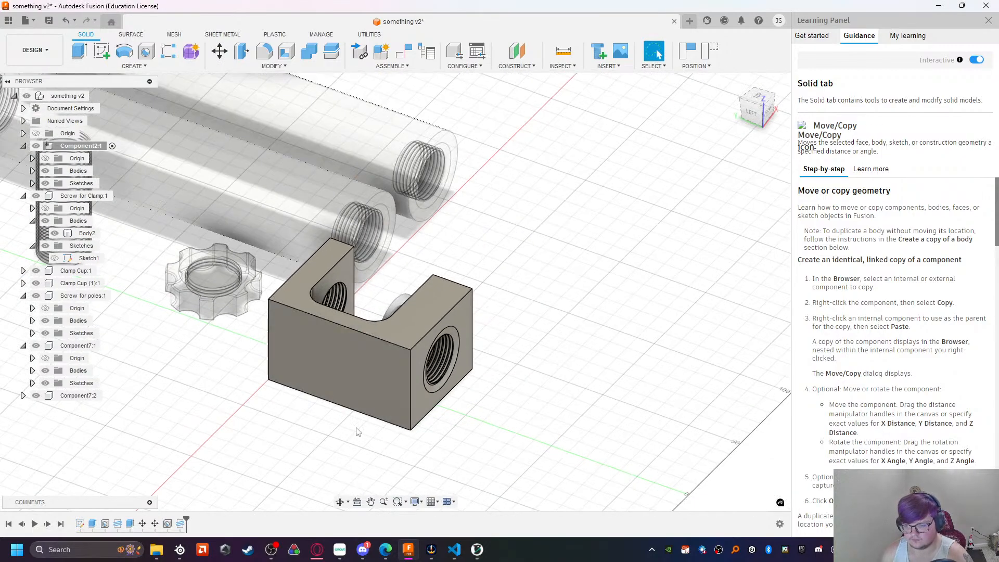
Step: Switch to the notes file in Visual Studio Code and add the line "camera connection grabber is 23 mm thick"
left_click(452, 551)
left_click(239, 306)
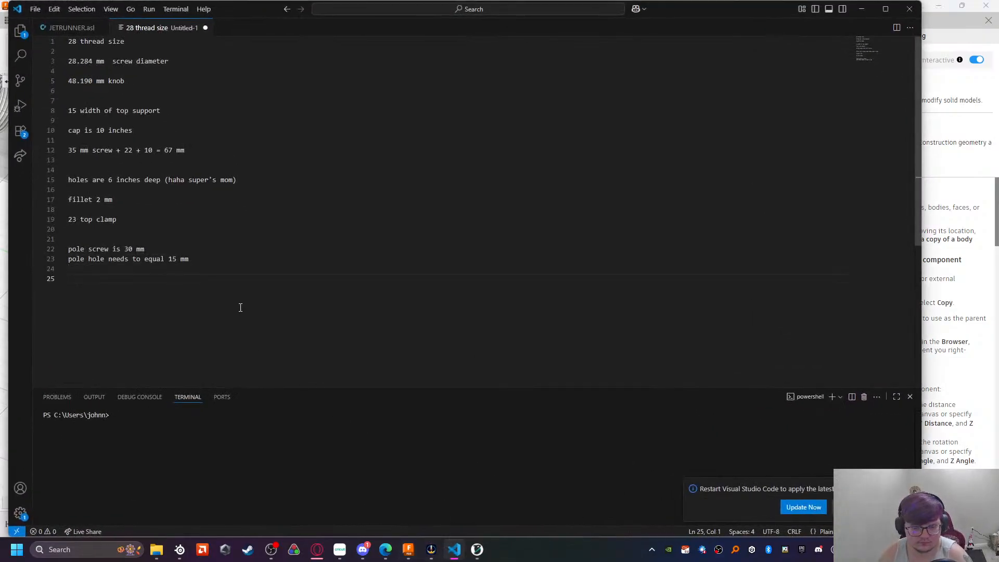
type("camera connection grab")
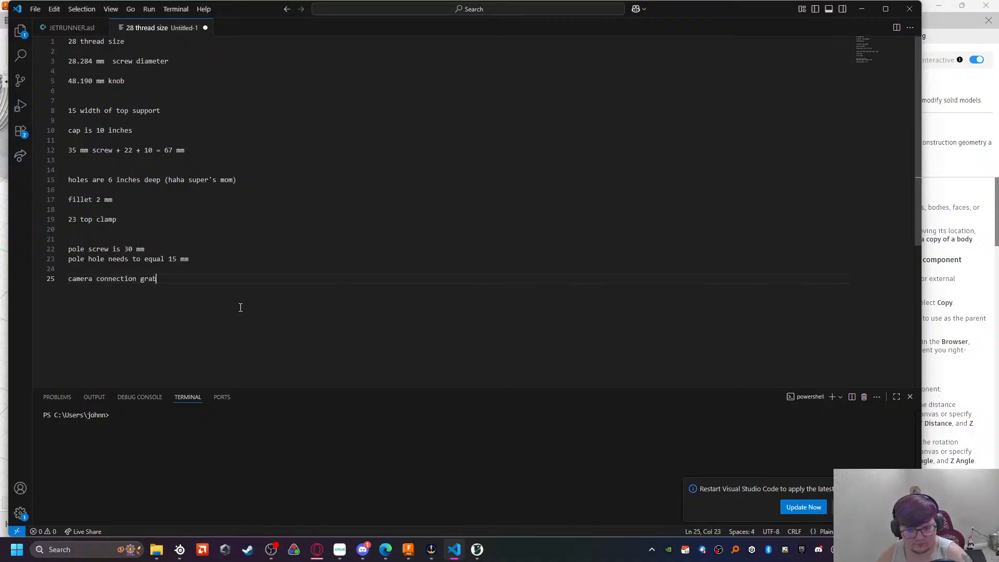
type("is 23 inche")
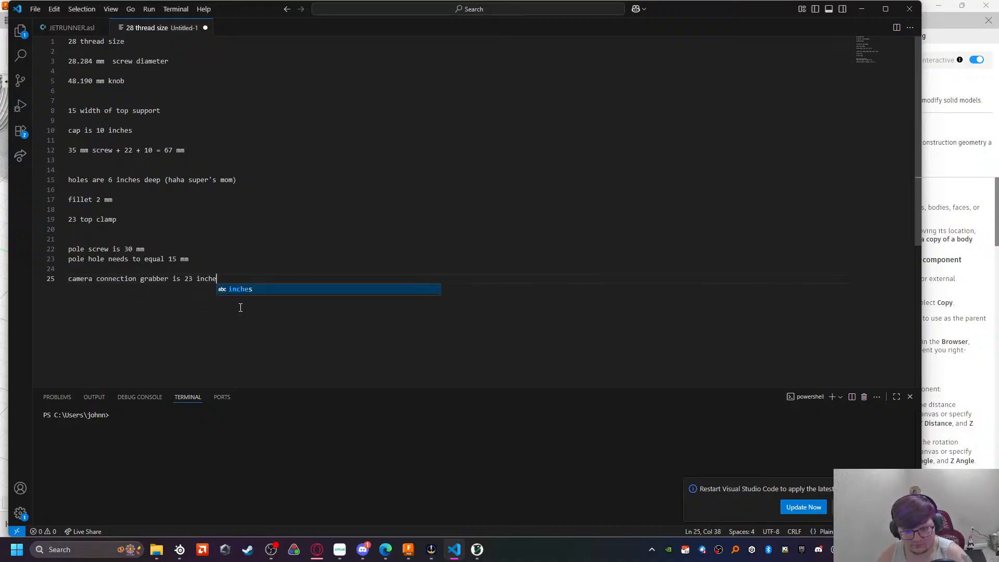
key("BackSpace")
key("BackSpace")
key("BackSpace")
key("BackSpace")
key("BackSpace")
type("mm thick")
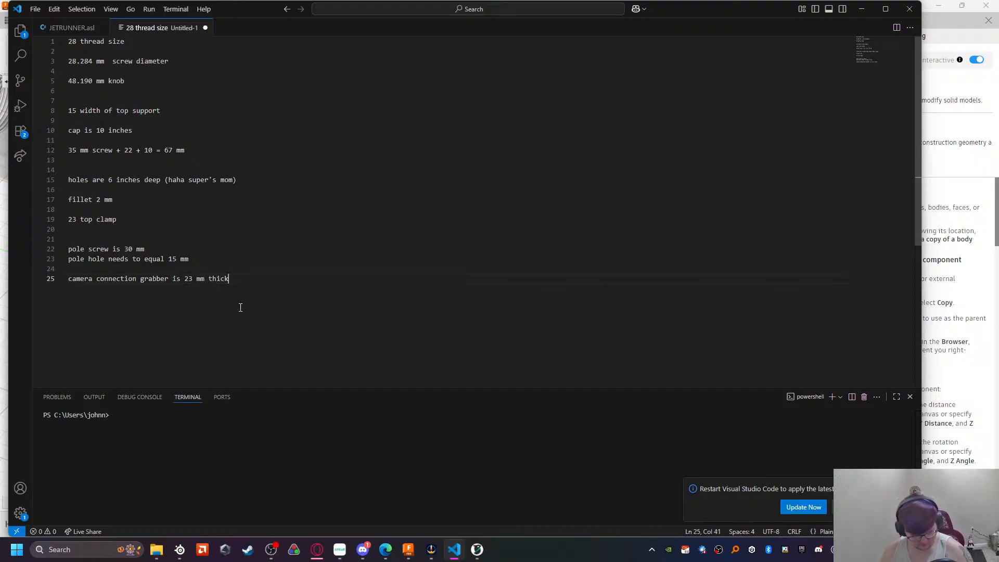
Step: Return to Fusion and collapse all expanded components in the browser tree
left_click(408, 549)
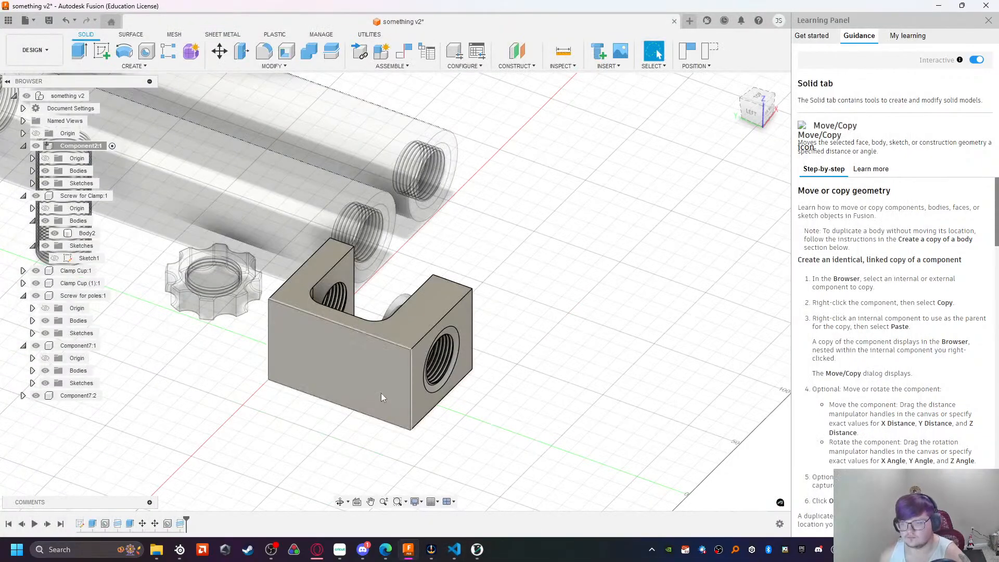
middle_click_drag(385, 367, 328, 386, "shift")
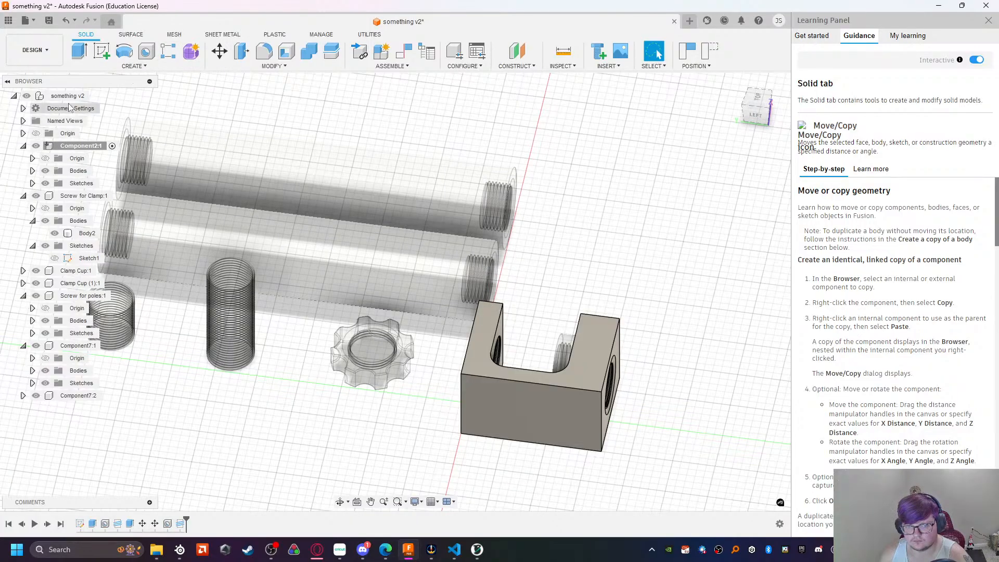
left_click(22, 145)
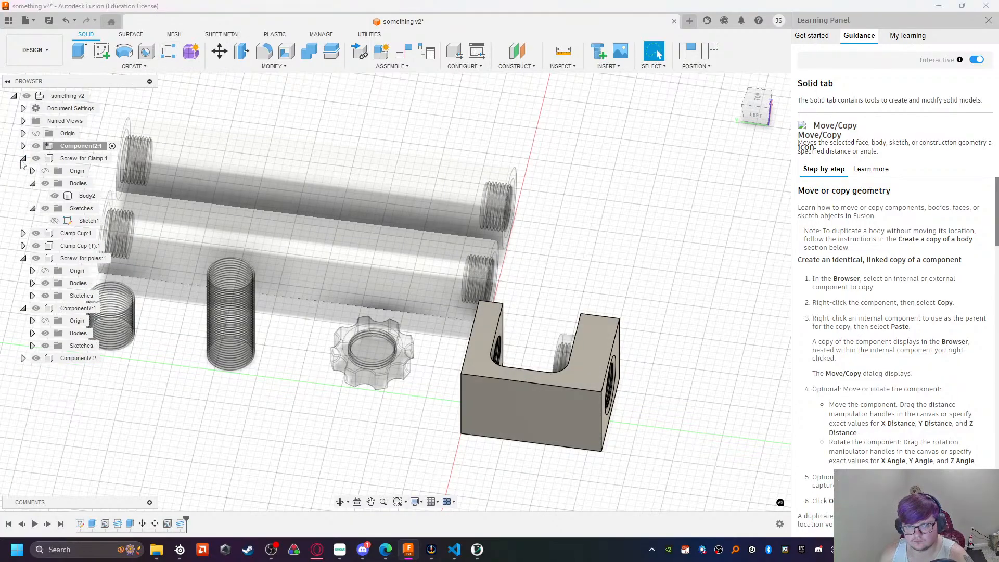
left_click(23, 159)
left_click(23, 196)
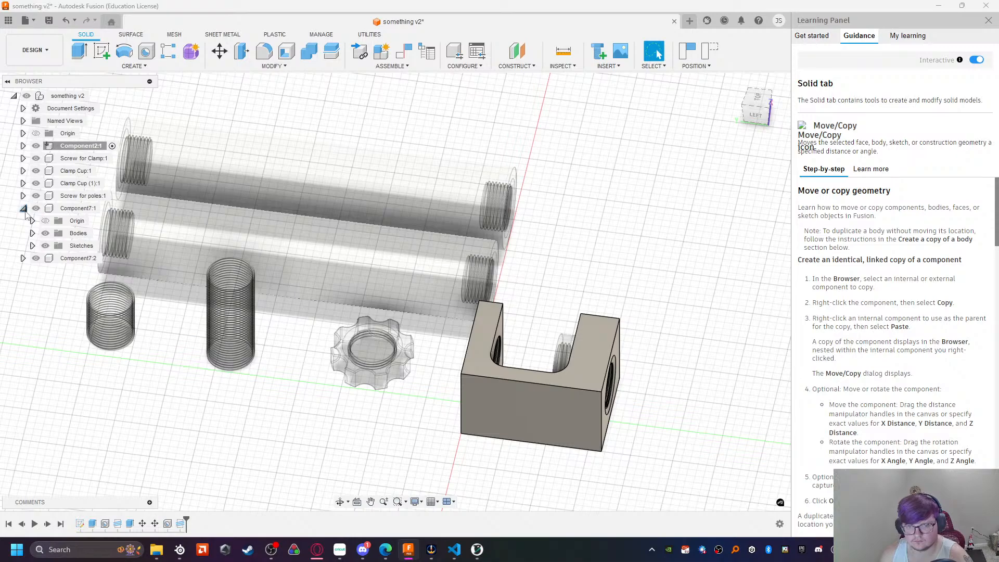
left_click(23, 208)
Step: Rename the clamp component Component2 as "Clamp body"
left_click(81, 146)
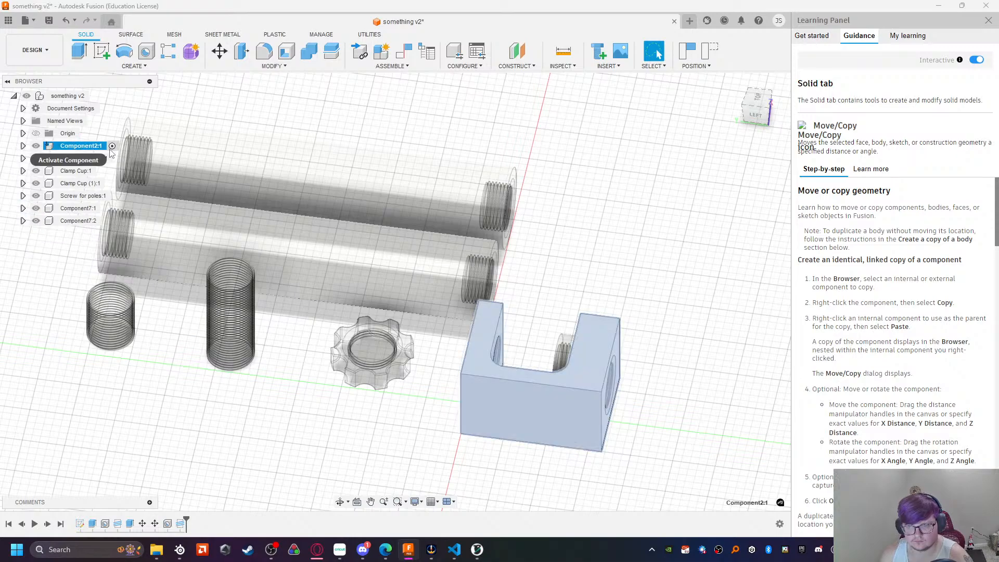
double_click(95, 146)
type("Cl")
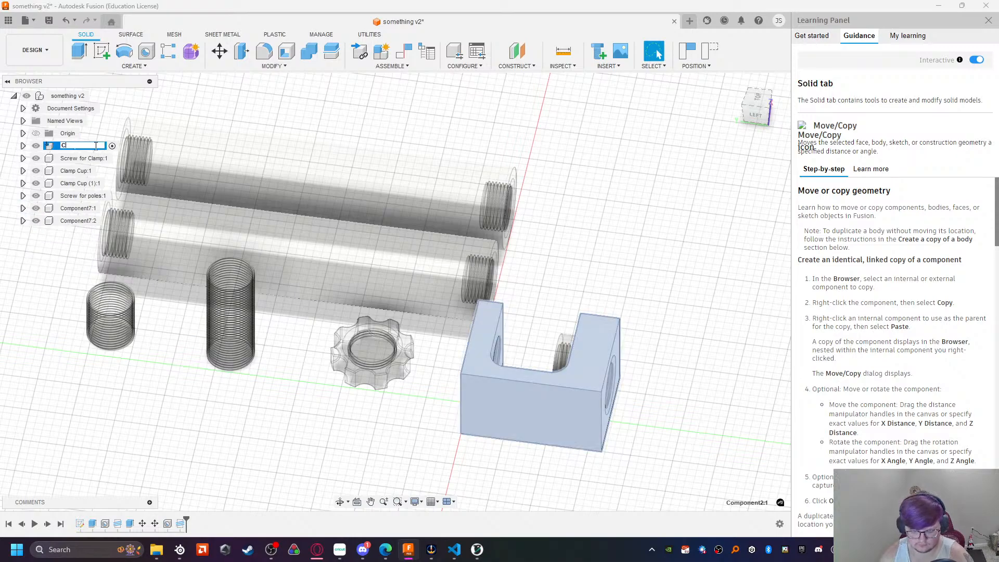
type("amp")
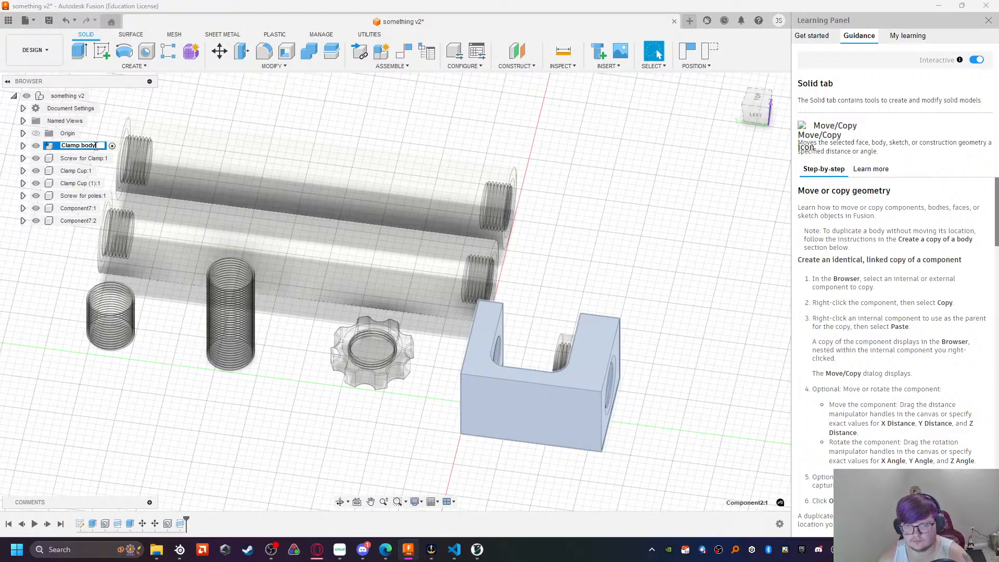
type(" body")
key("Return")
Step: Activate the round Clamp Cup component inside the clamp and rename it "Clamp Cup for Screw"
left_click(560, 358)
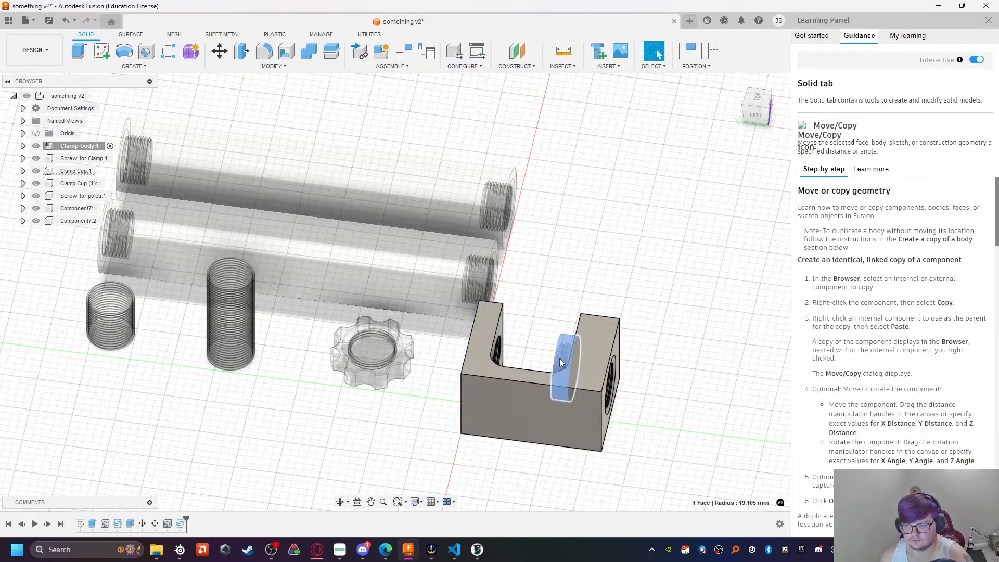
left_click(102, 147)
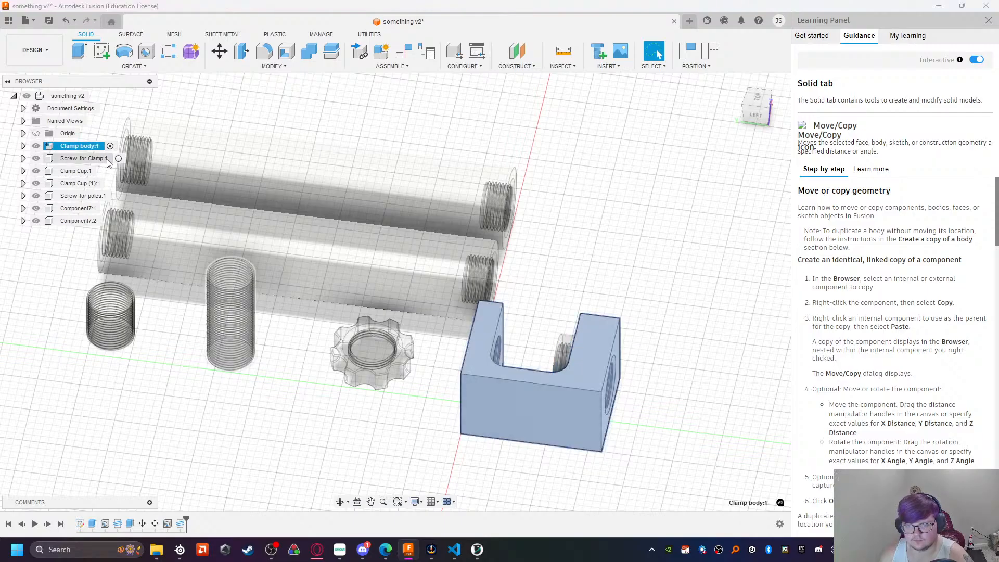
left_click(71, 136)
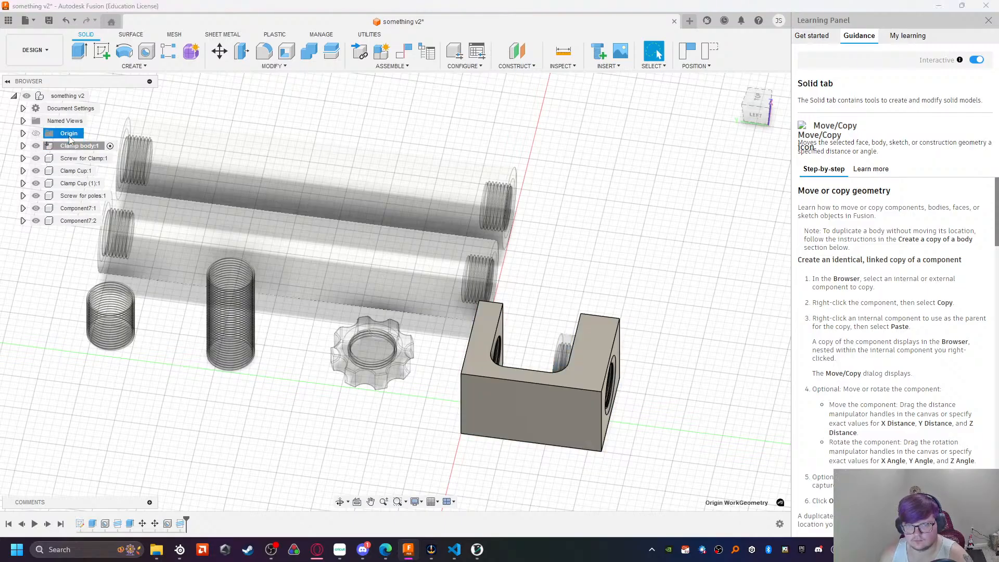
left_click(113, 158)
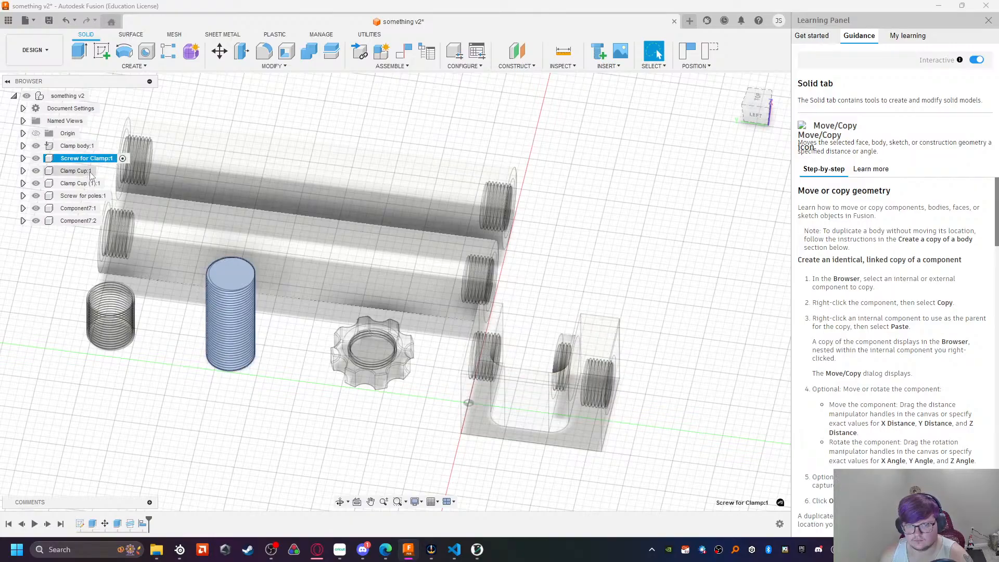
left_click(106, 172)
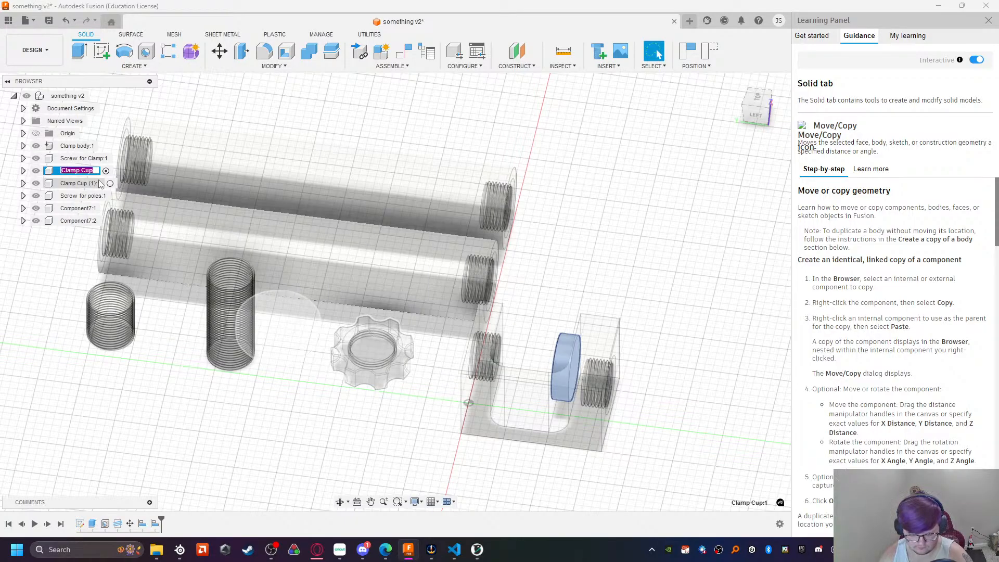
type("Clam")
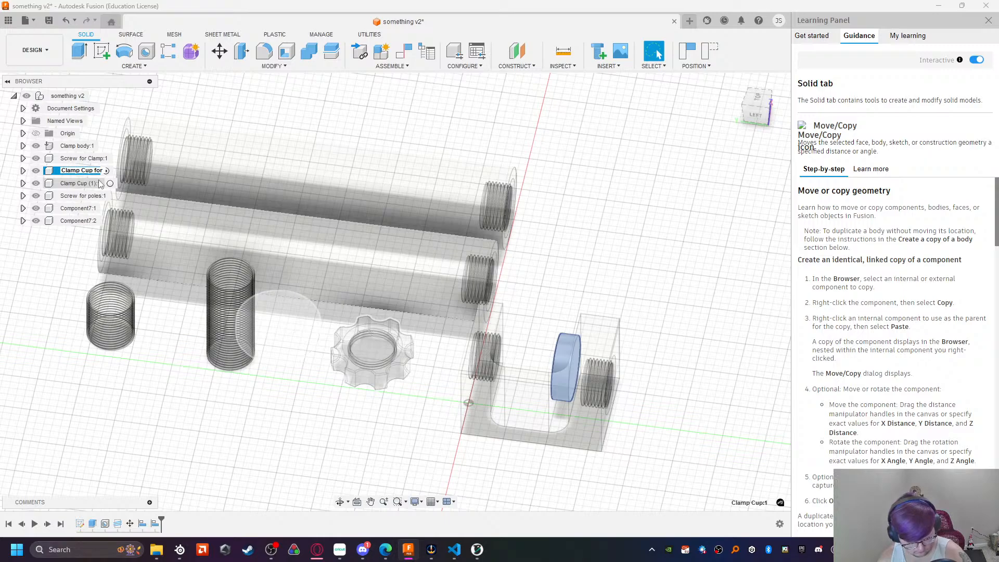
type("Screw:1")
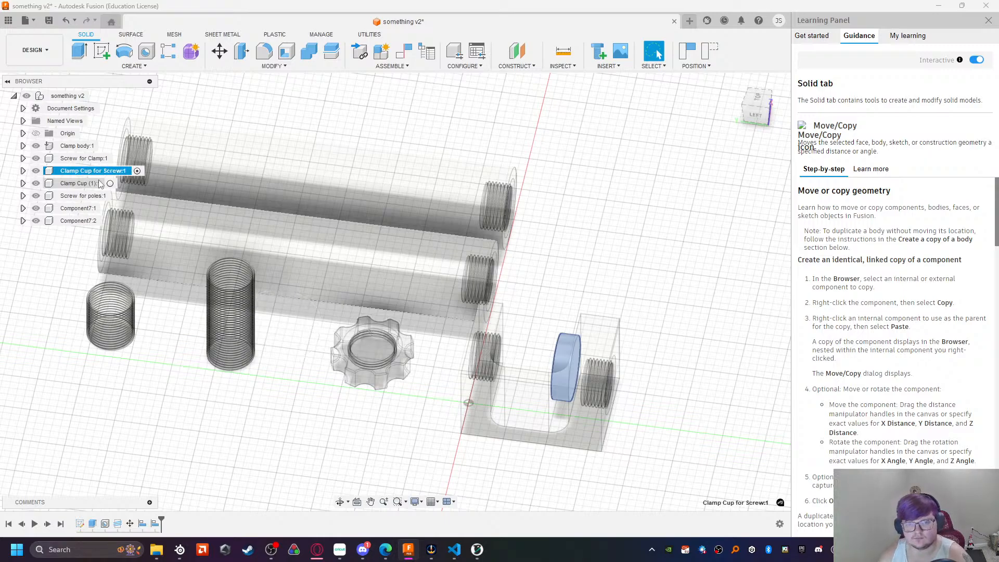
key("Return")
Step: Move the Clamp Cup for Screw component out of the clamp to beside the tall screw and rotate it 90° about X
left_click(219, 52)
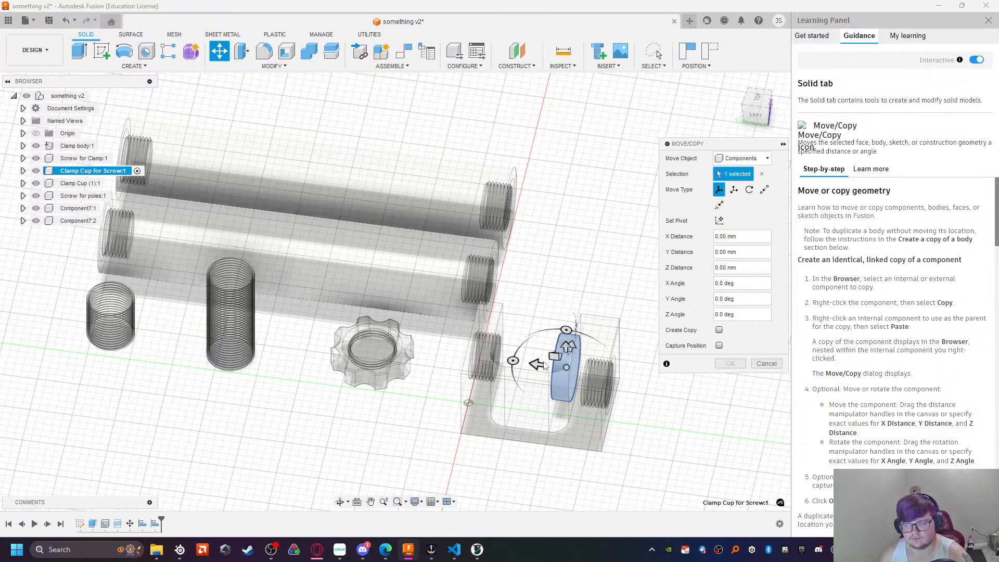
left_click_drag(543, 353, 348, 338)
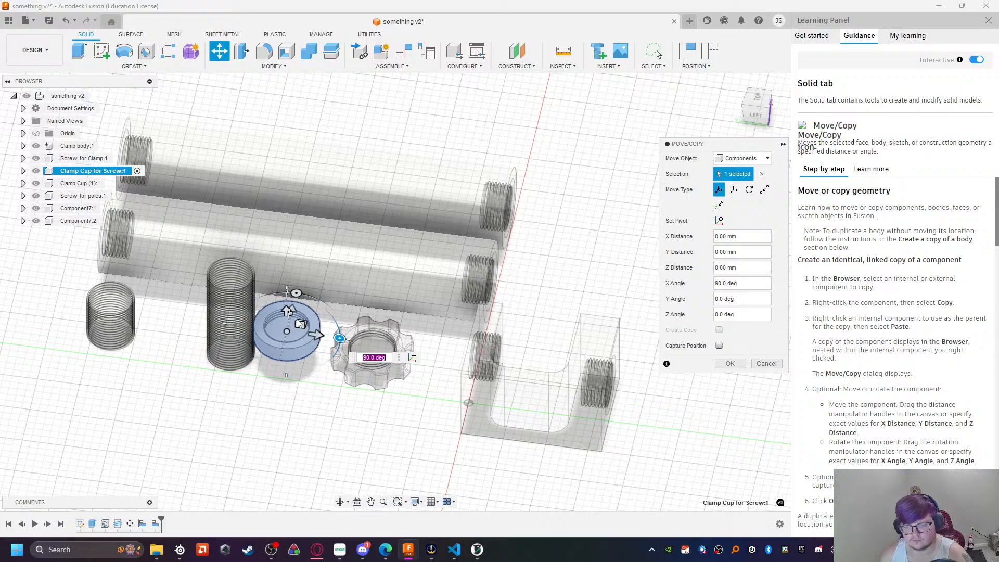
Step: Lower the Clamp Cup for Screw component with a Y distance of -19.25 mm so its base rests on the ground plane
left_click_drag(286, 309, 294, 333)
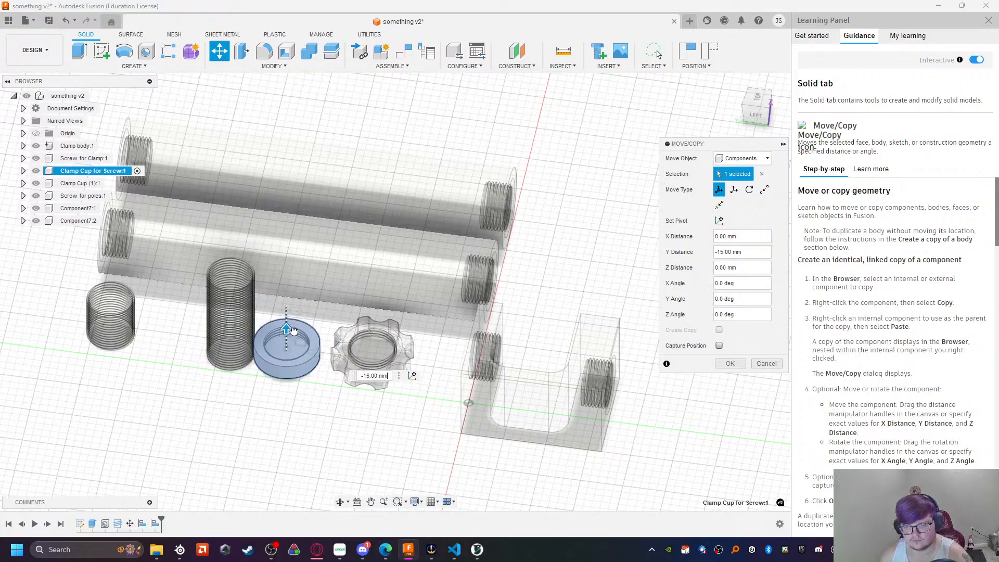
left_click_drag(295, 331, 295, 331)
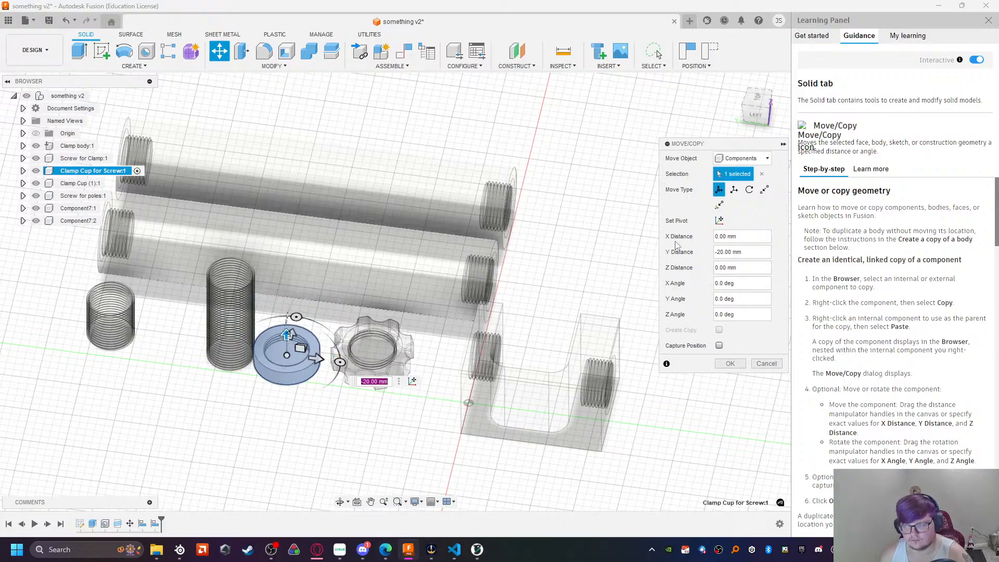
left_click(754, 116)
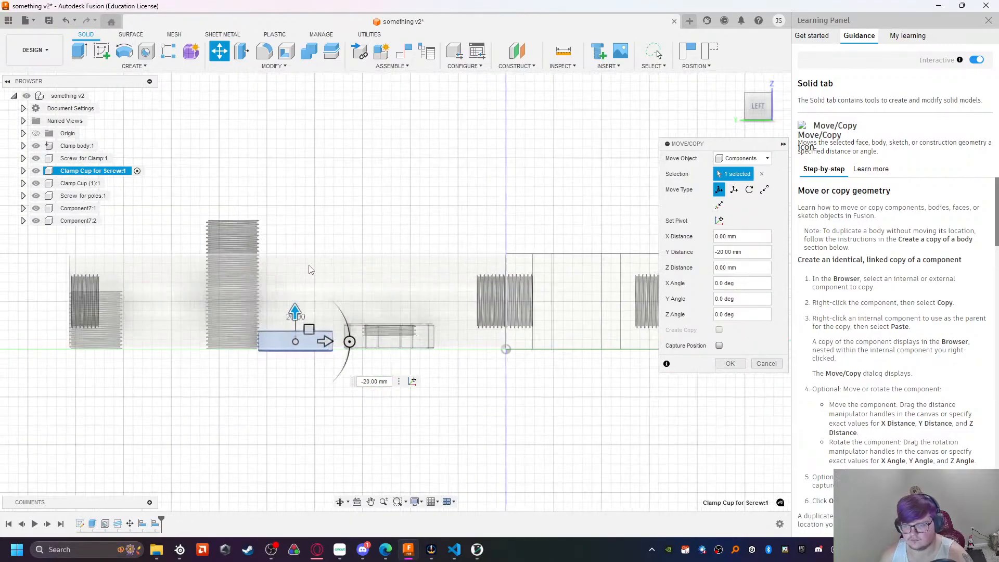
scroll(298, 396, "up", 5)
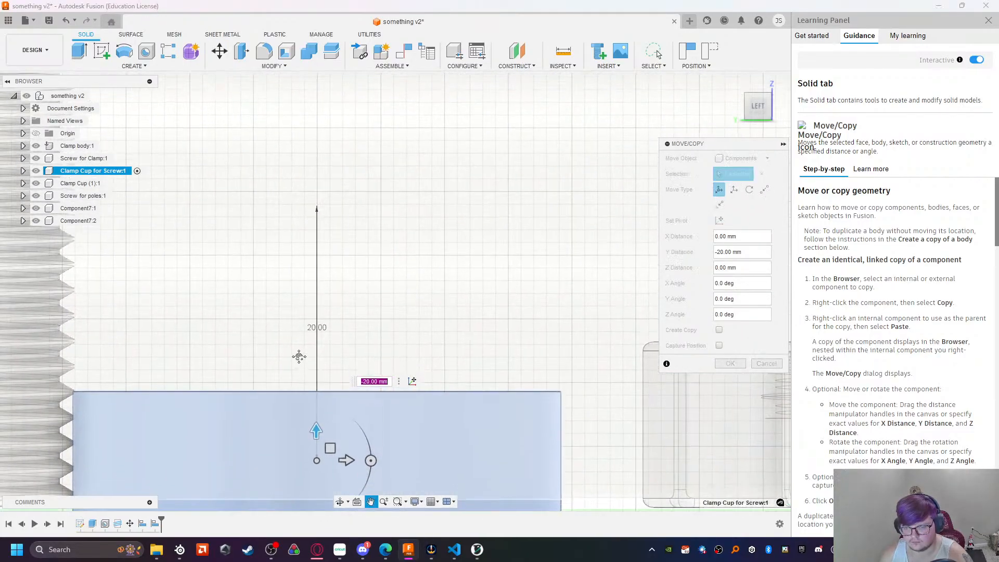
left_click_drag(321, 316, 321, 305)
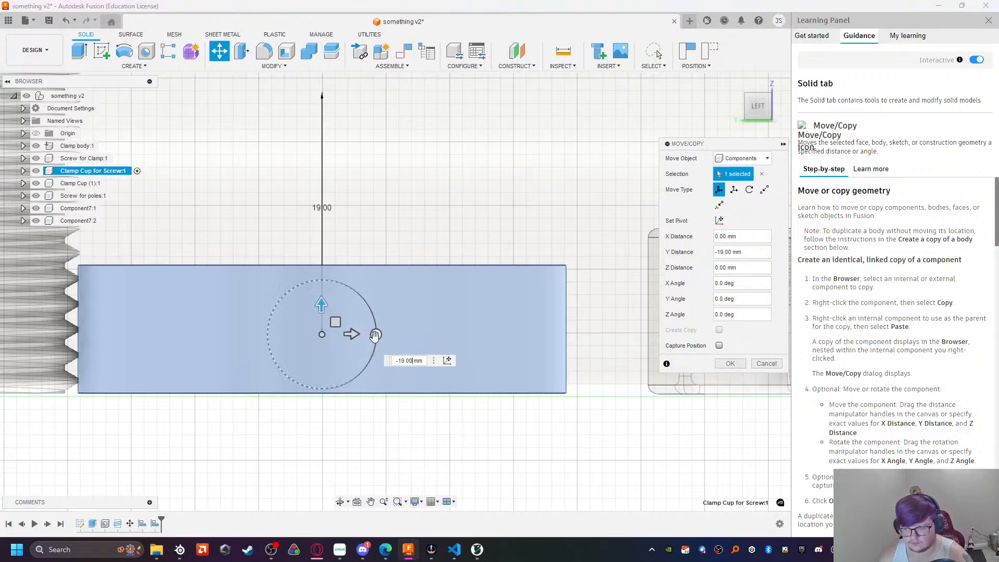
key("BackSpace")
type("5")
key("Return")
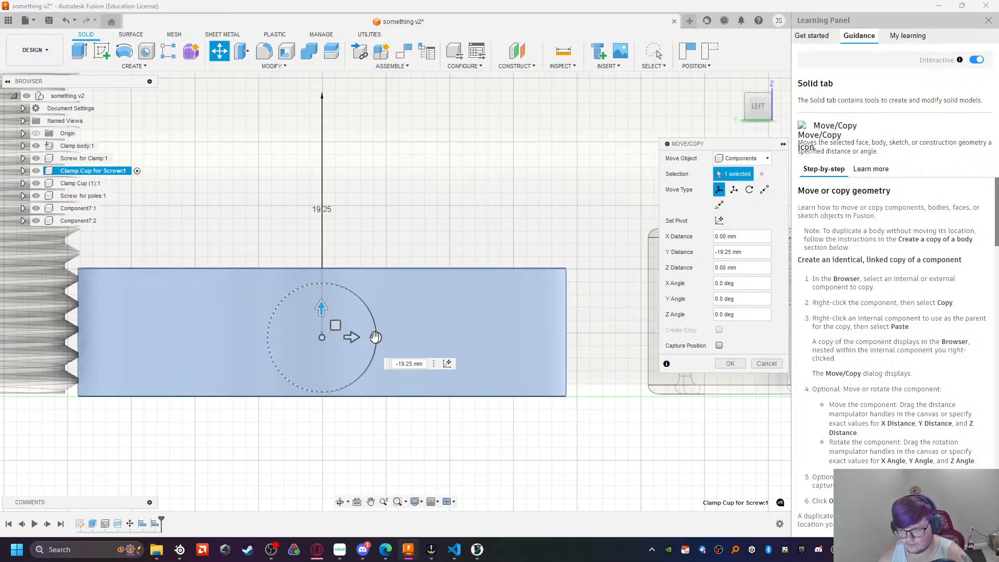
key("Return")
Step: Shift the Clamp Cup for Screw component away from the tall screw with a Z distance of 2 mm
scroll(375, 336, "down", 3)
middle_click_drag(375, 336, 365, 229, "shift")
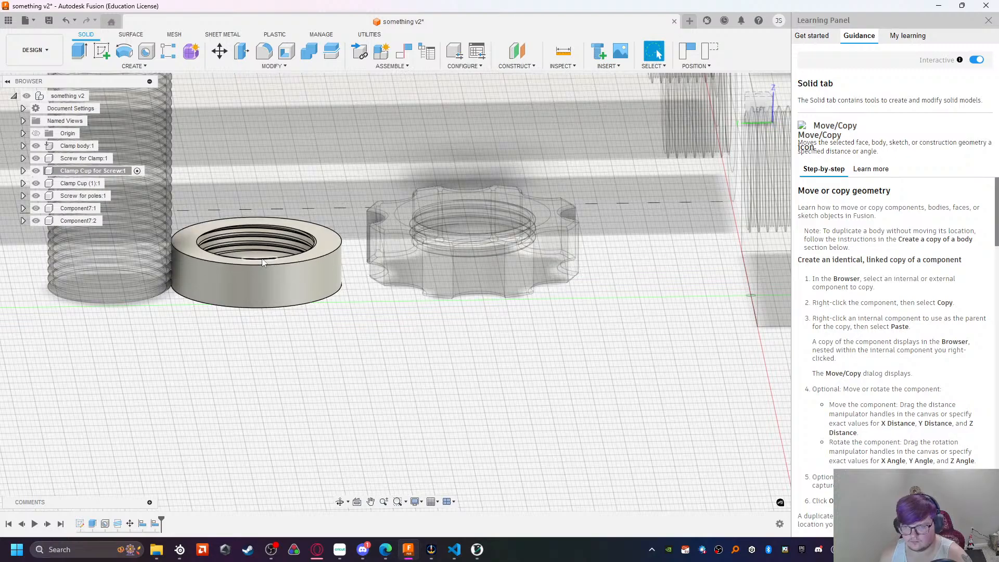
left_click(223, 278)
left_click(138, 171)
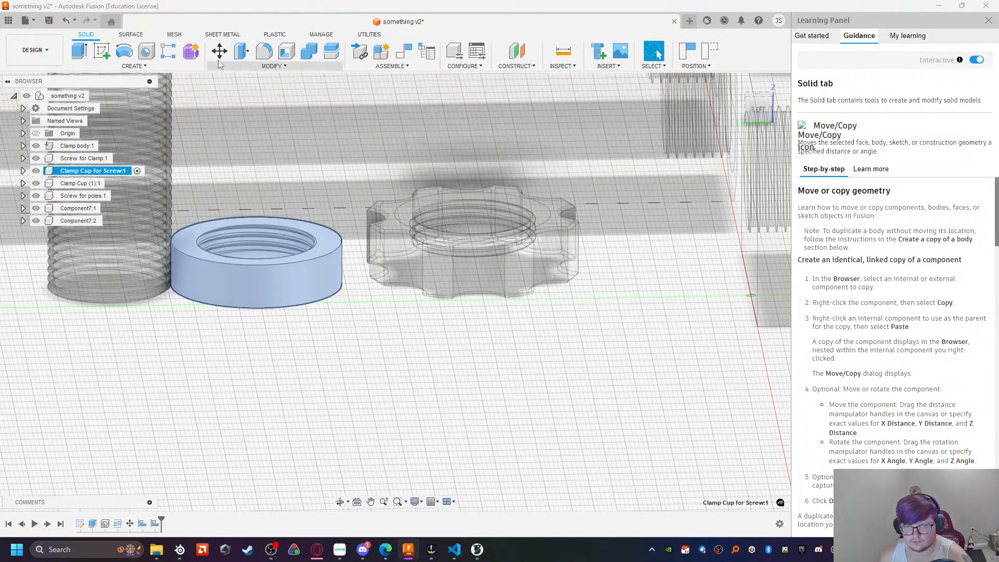
left_click(219, 52)
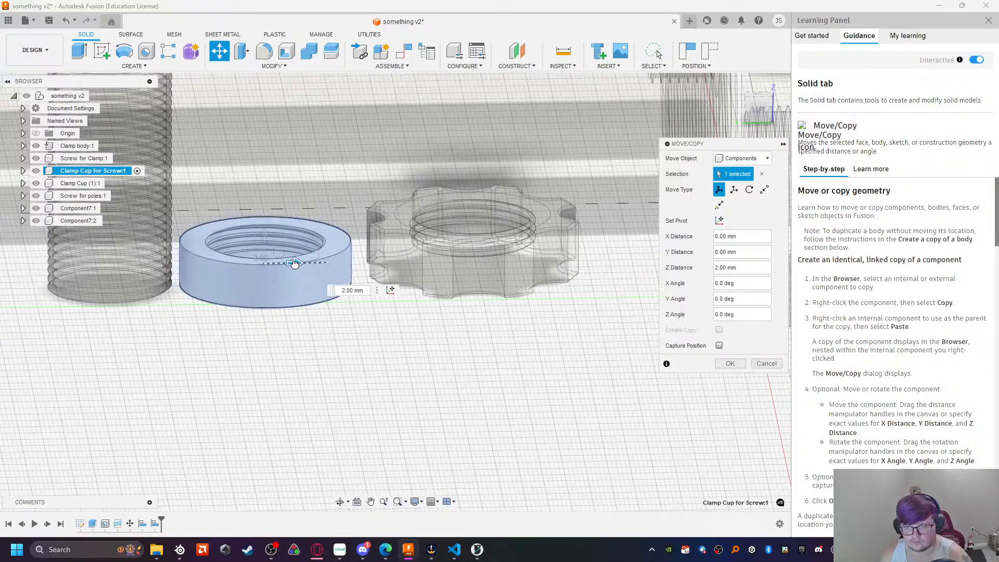
left_click(730, 363)
scroll(475, 335, "down", 5)
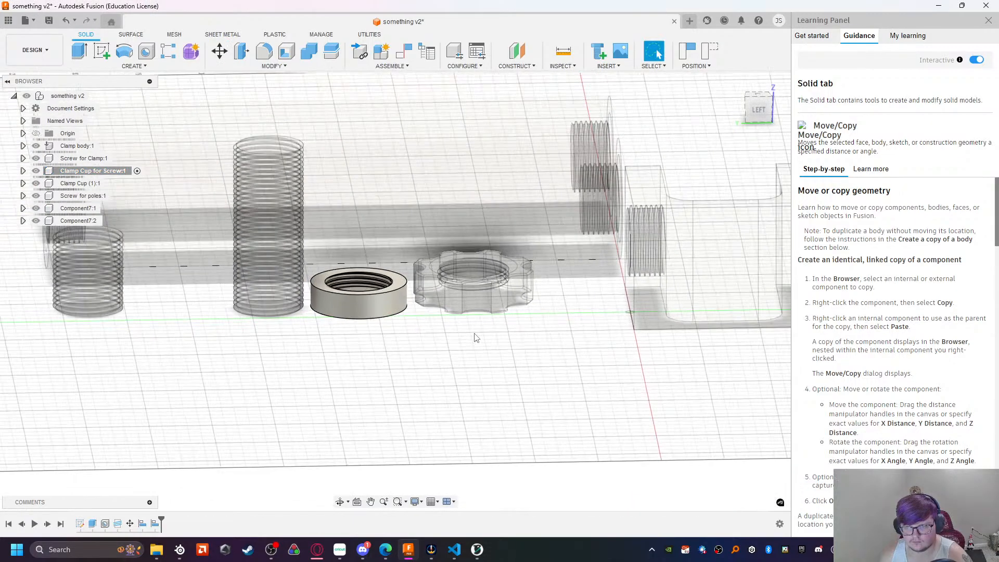
middle_click_drag(481, 367, 456, 405)
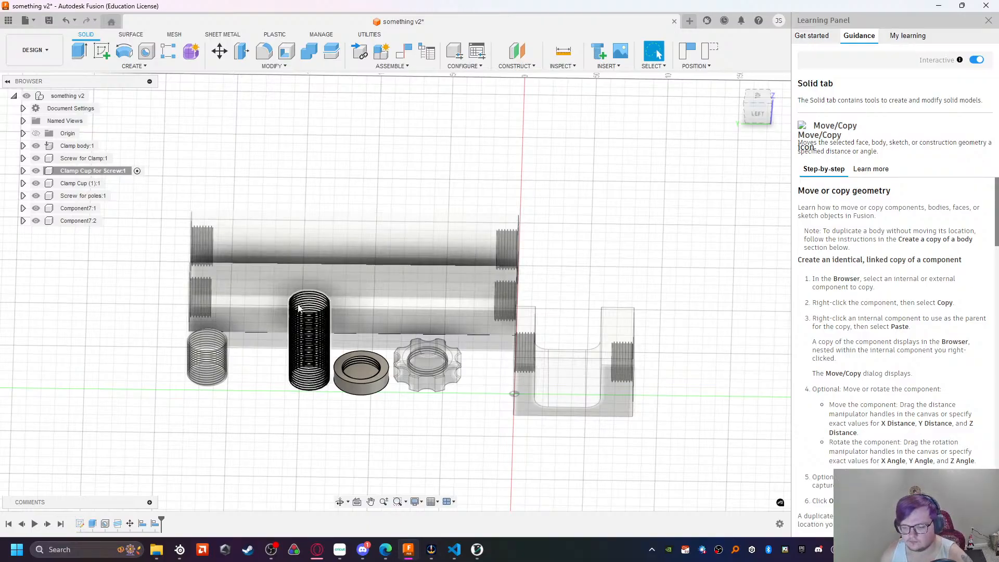
middle_click_drag(416, 424, 379, 346, "shift")
left_click(213, 308)
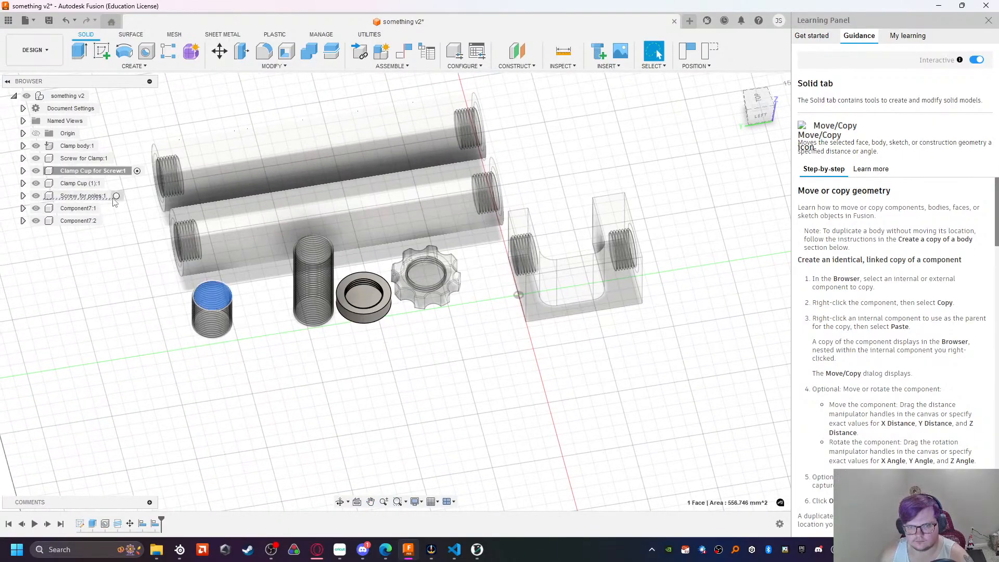
left_click(99, 197)
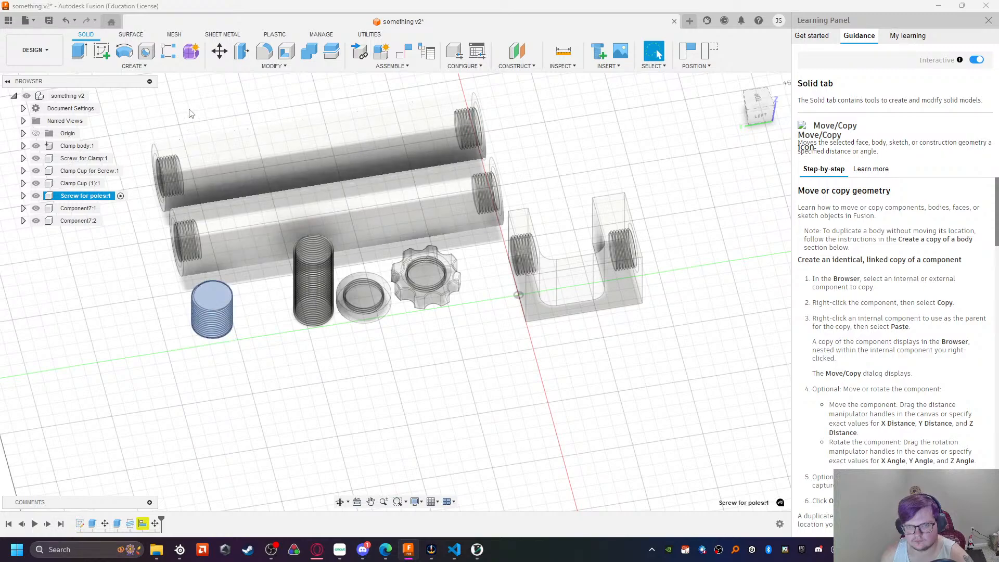
left_click(219, 51)
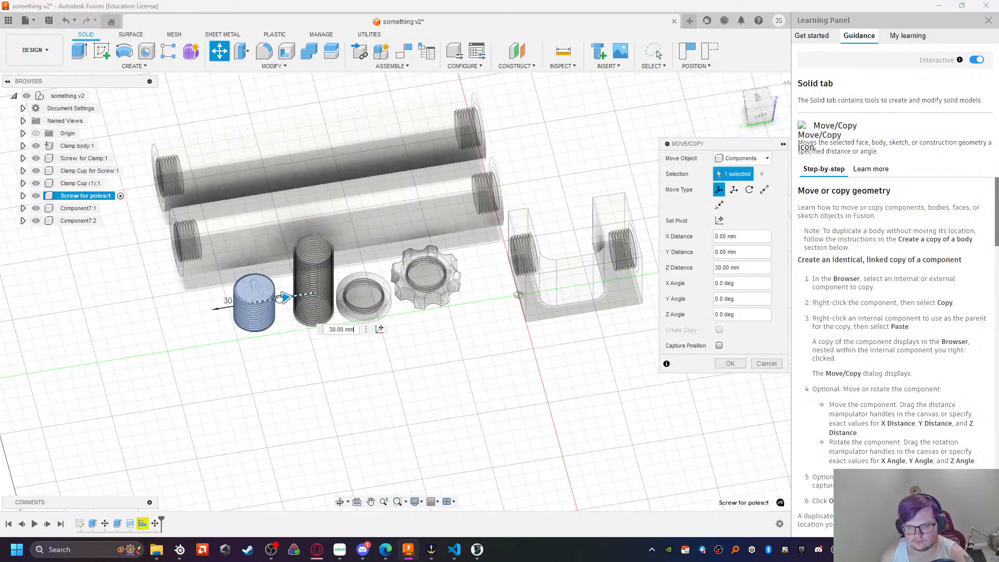
key("Escape")
key("Escape")
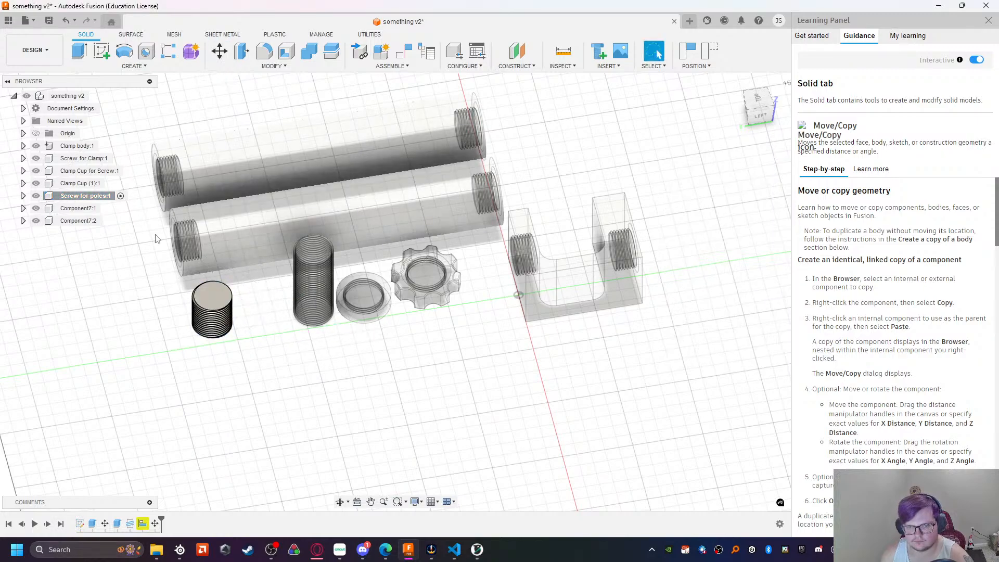
Step: Paste an independent new copy of the Screw for poles component into the design and offset it with a Z distance of 30 mm
left_click(68, 95)
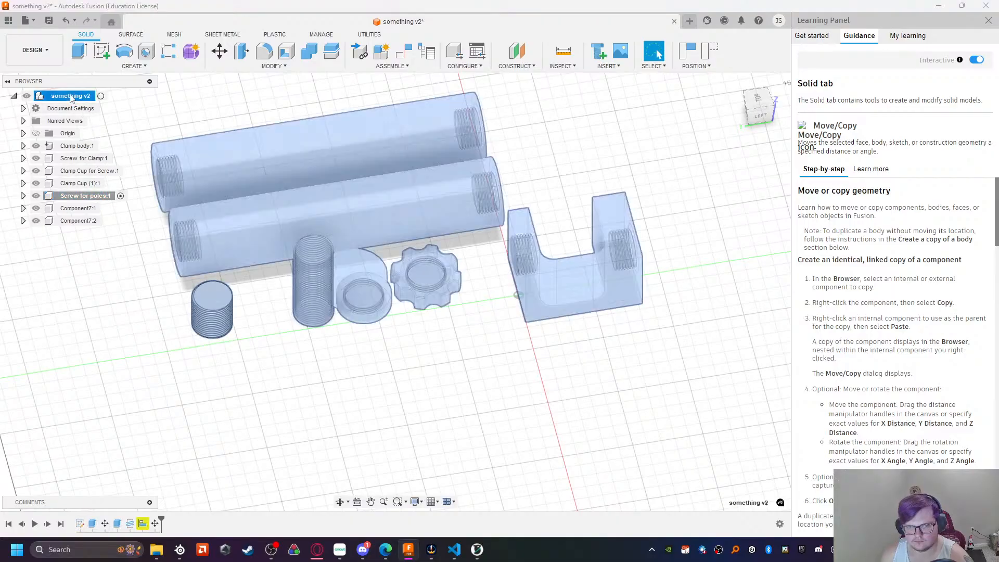
right_click(71, 97)
left_click(97, 321)
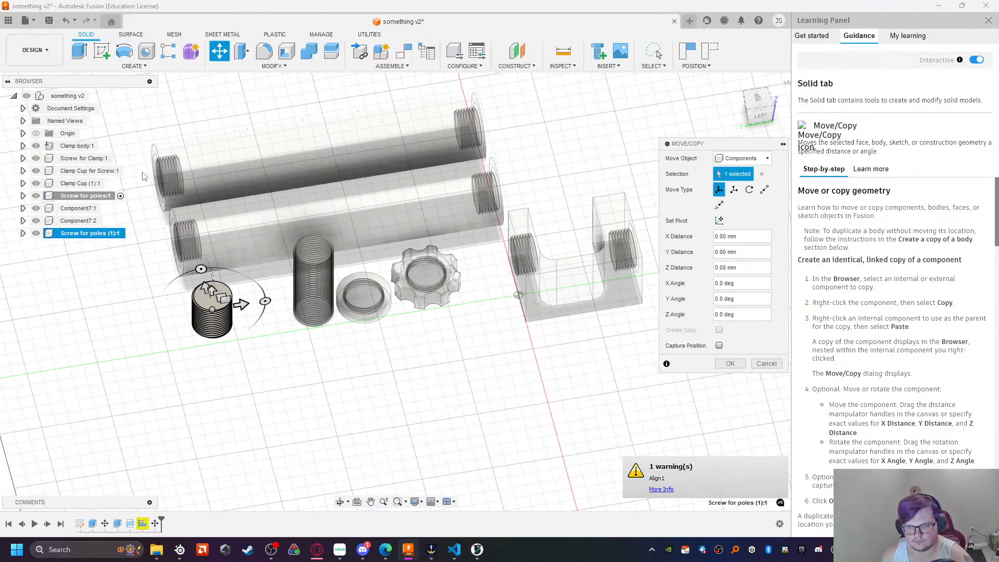
left_click_drag(240, 303, 289, 306)
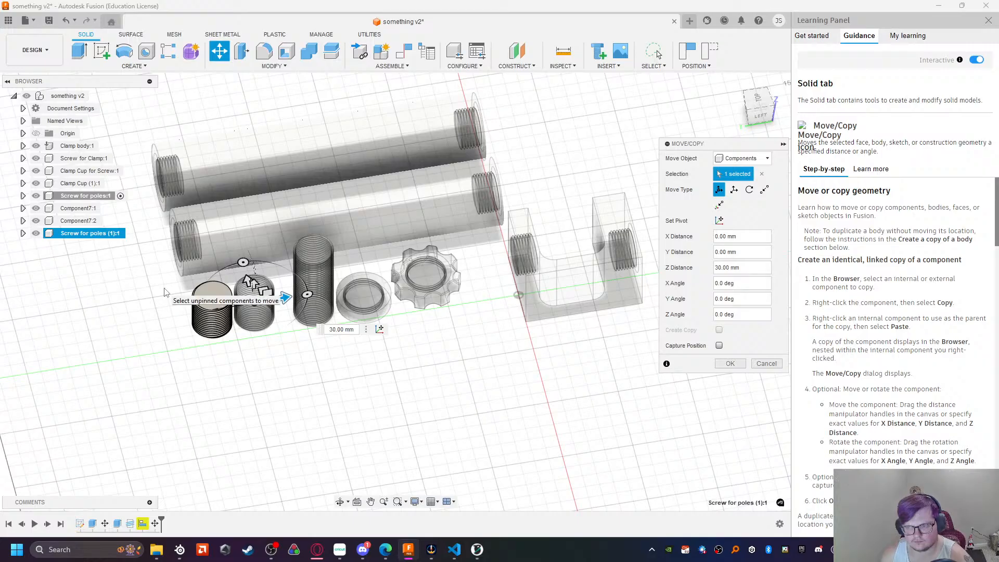
Step: Paste a second independent copy of the Screw for poles component into the root design and offset it with an X distance of -40 mm
right_click(76, 100)
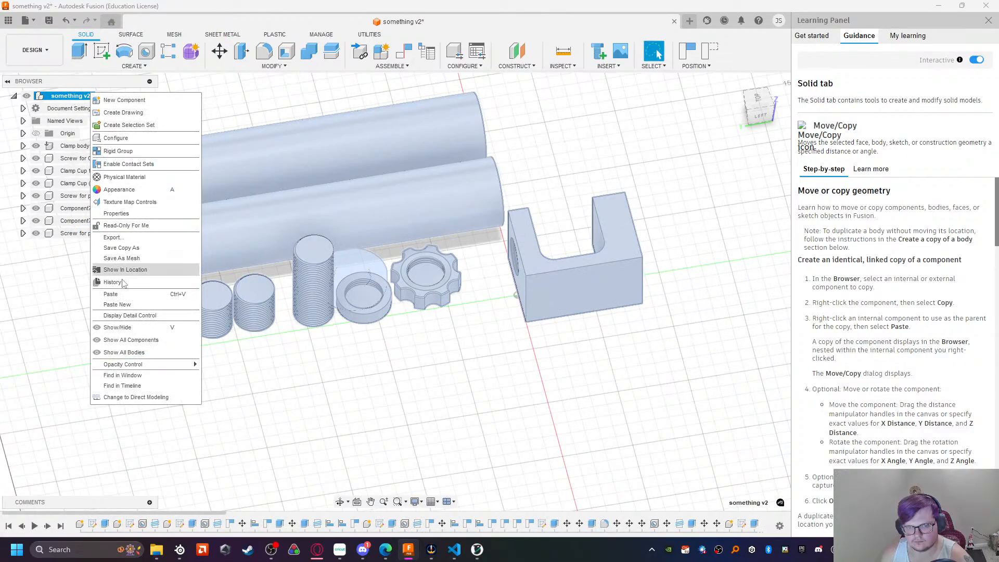
left_click(117, 305)
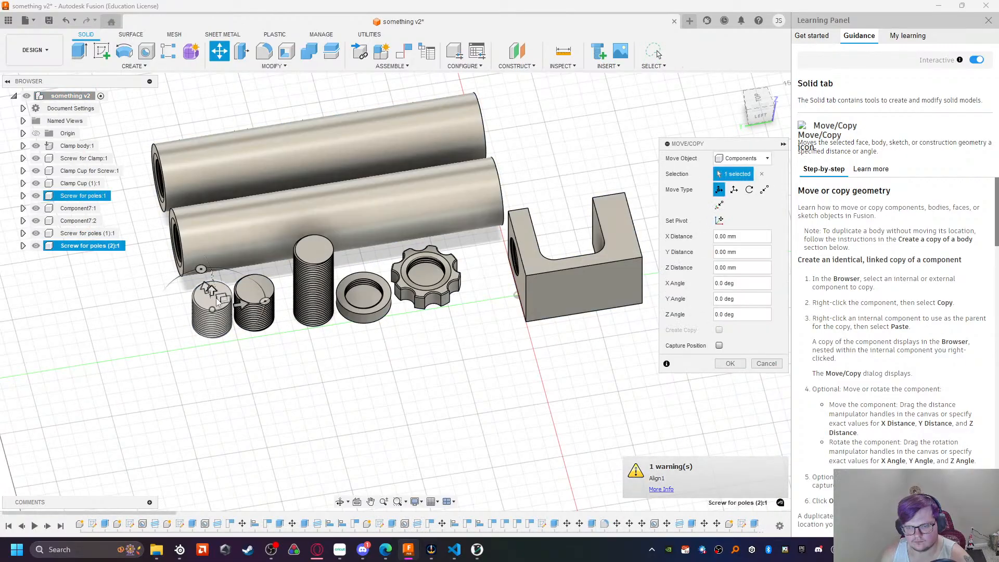
left_click_drag(205, 287, 218, 328)
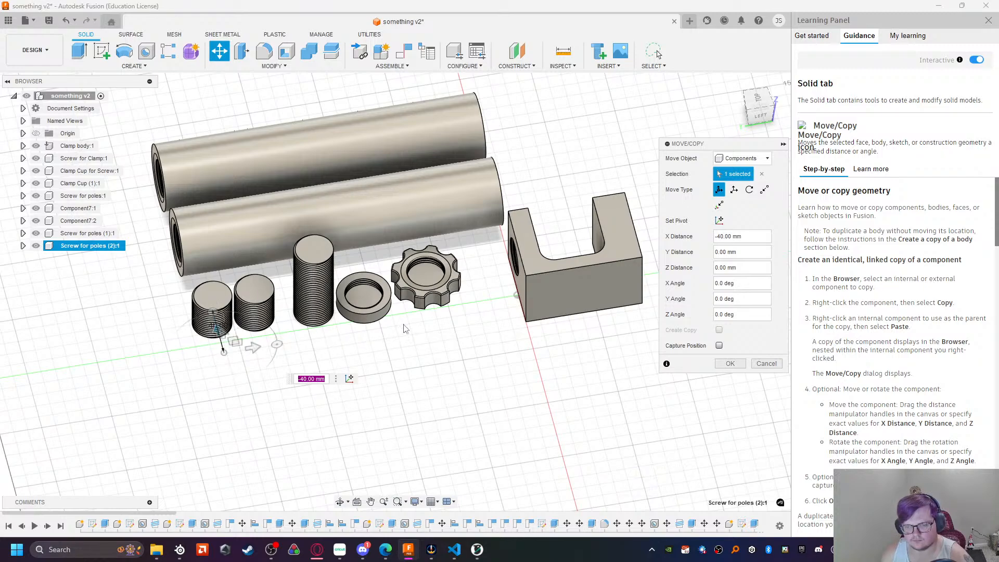
left_click(730, 363)
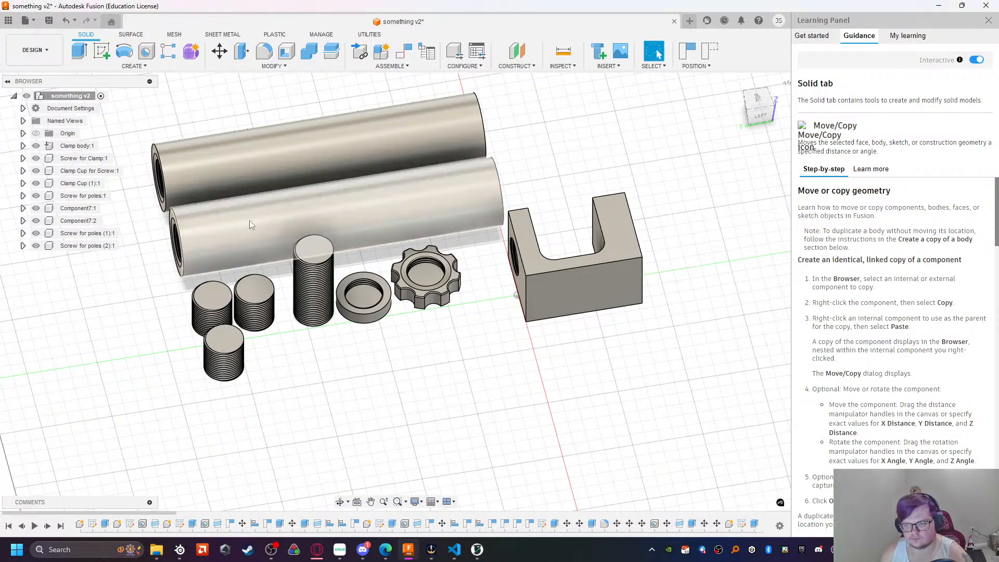
Step: Capture a screenshot of the viewport area showing all the modeled parts
key("super+shift+s")
left_click_drag(125, 69, 711, 407)
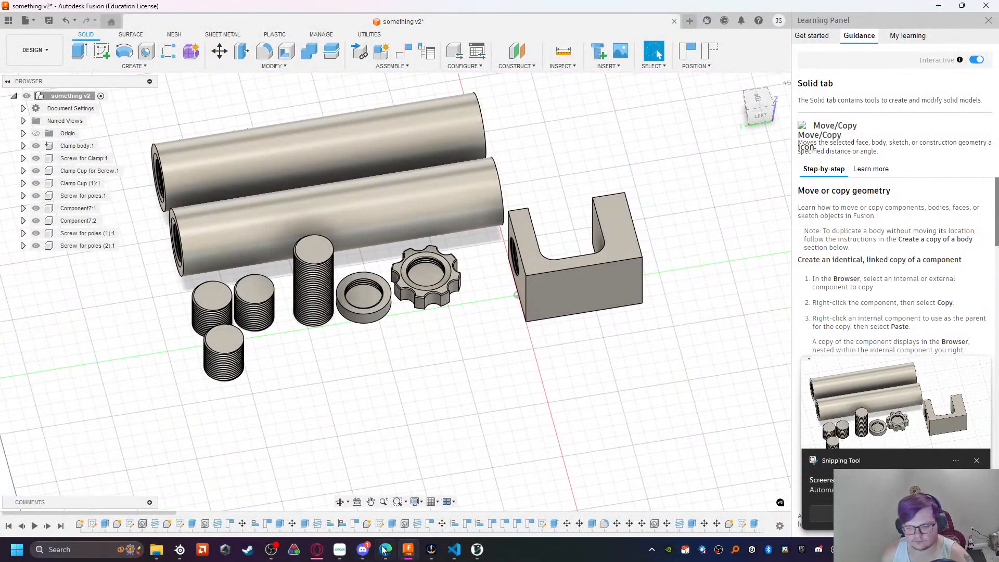
left_click(363, 549)
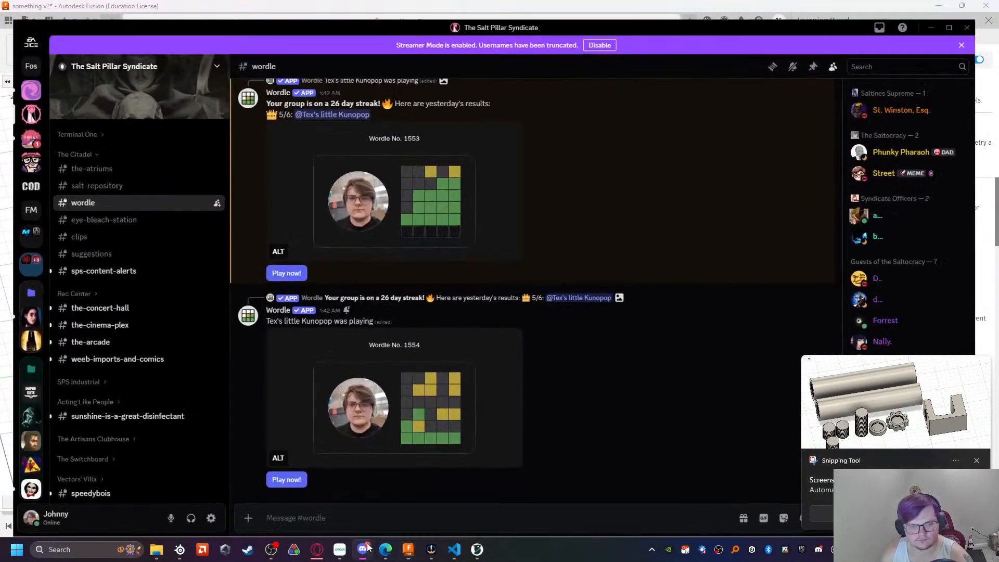
left_click_drag(204, 11, 0, 70)
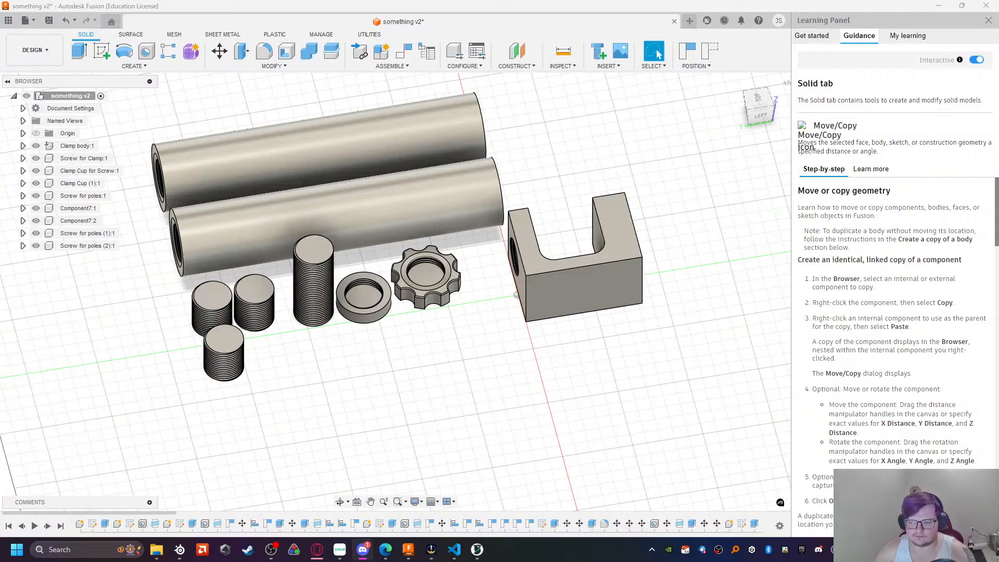
Step: Start a constant-radius fillet of 3 mm on the clamp body's top face, bottom face and two arm end faces
scroll(626, 351, "up", 5)
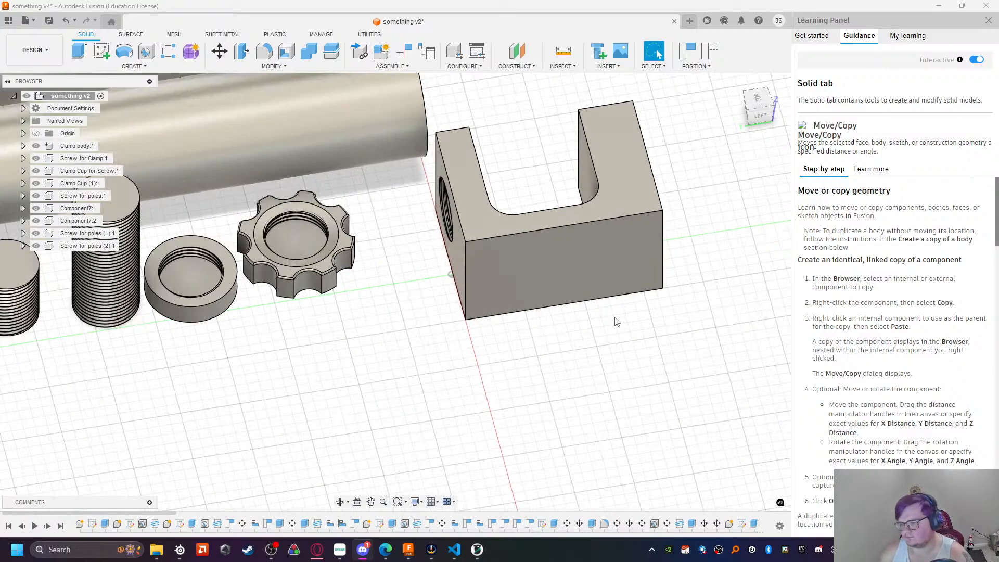
middle_click_drag(626, 351, 515, 333, "shift")
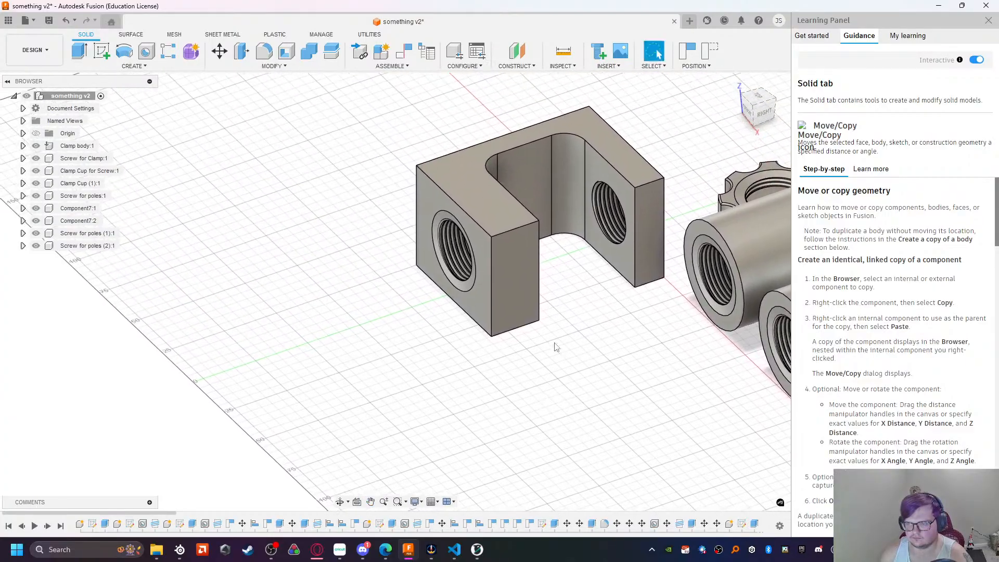
scroll(515, 333, "up", 3)
left_click(509, 244)
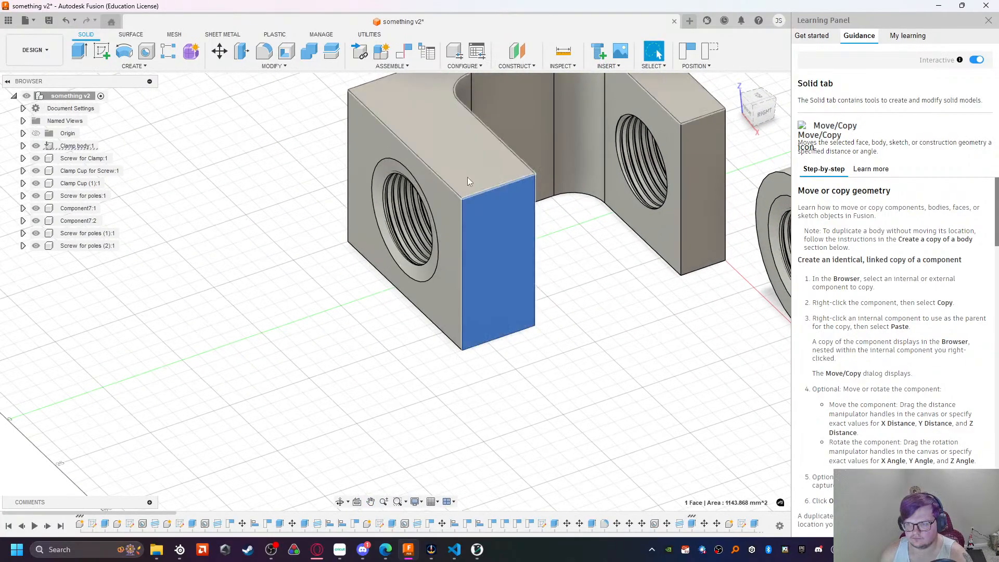
left_click(464, 165, "ctrl")
left_click(708, 188, "ctrl")
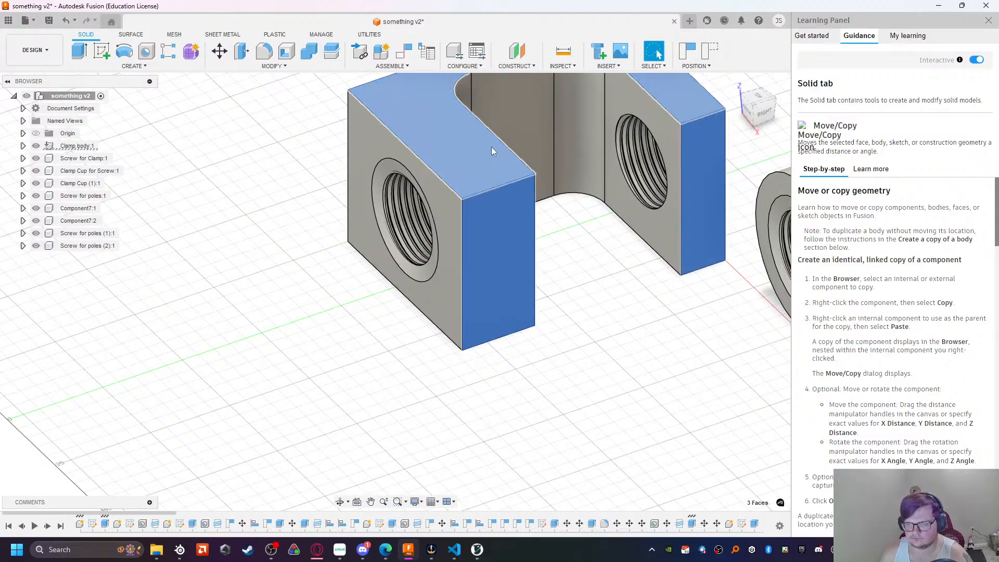
middle_click_drag(520, 312, 449, 419, "shift")
left_click(439, 450, "ctrl")
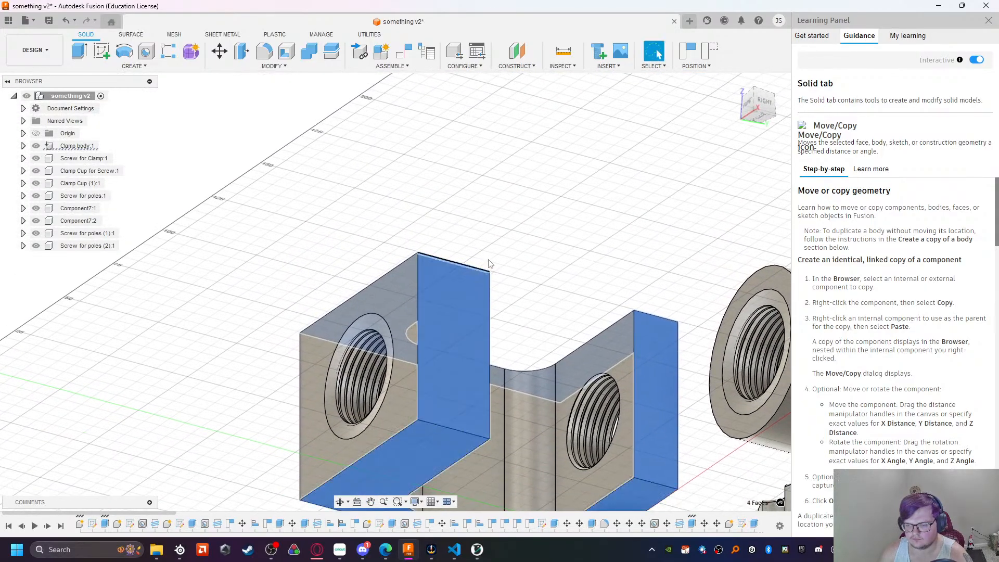
middle_click_drag(518, 205, 513, 310, "shift")
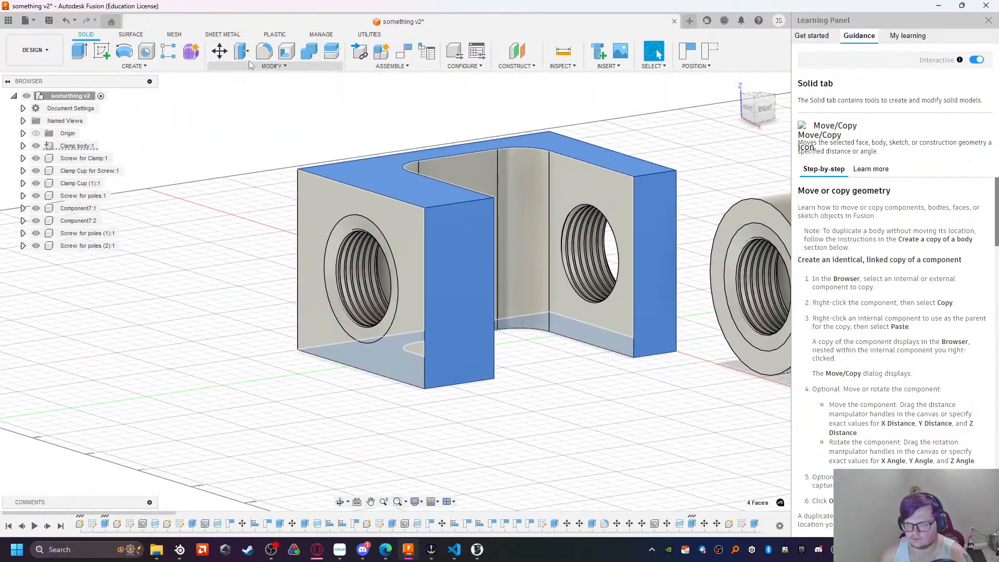
left_click(264, 51)
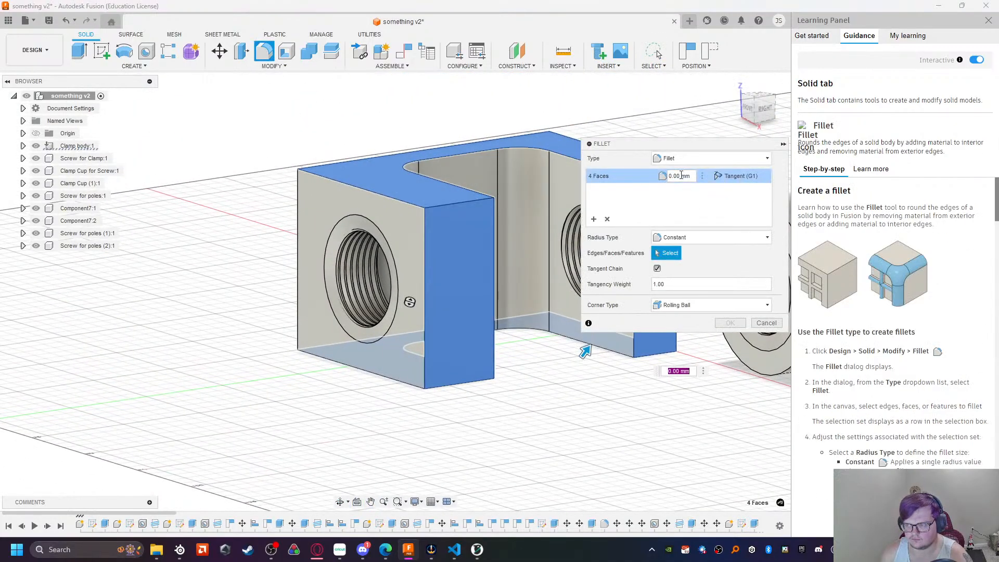
type("3")
key("Return")
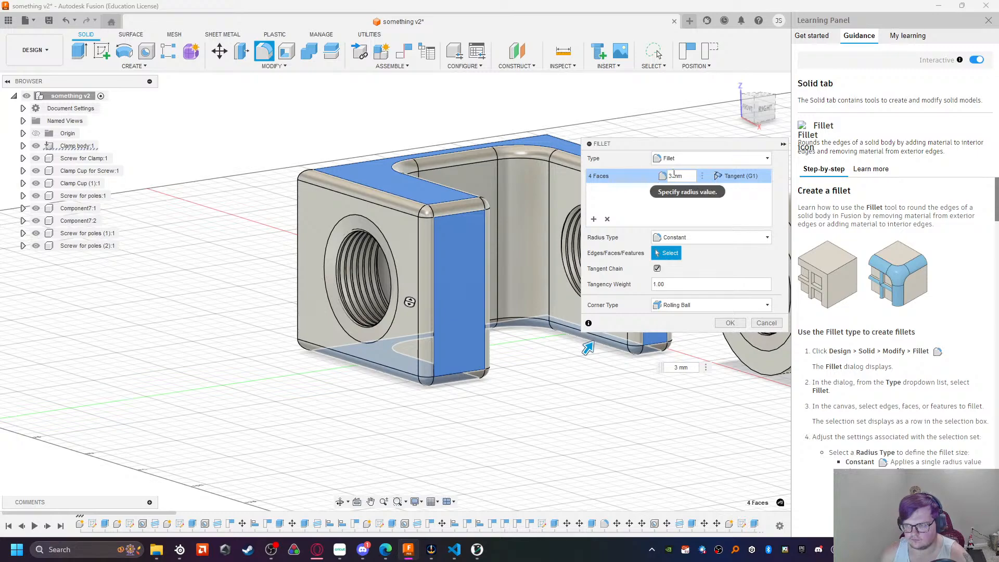
Step: Try fillet radii of 4 mm and 5 mm and the Setback corner type, returning the corner type to Rolling Ball
key("Up")
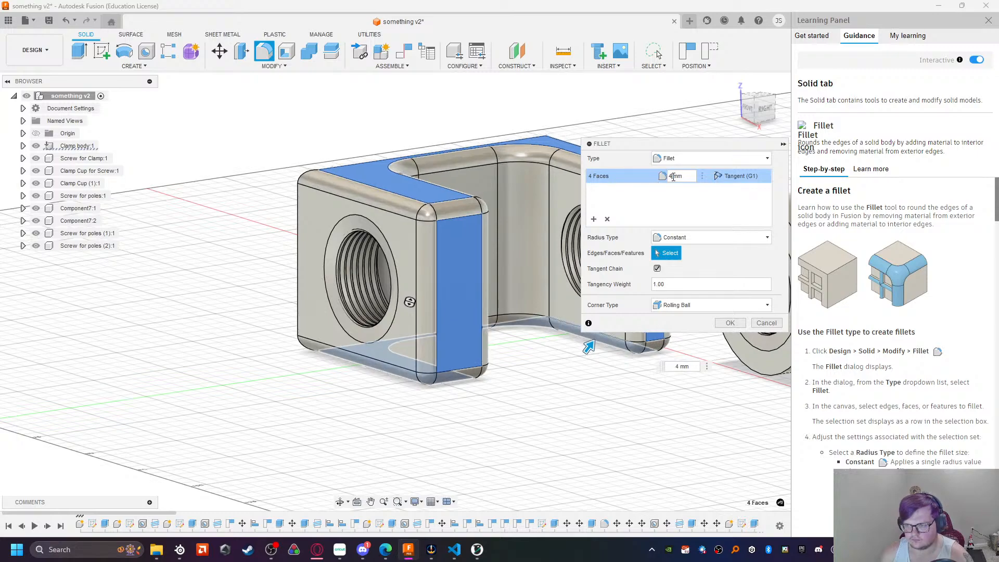
key("Up")
left_click(671, 305)
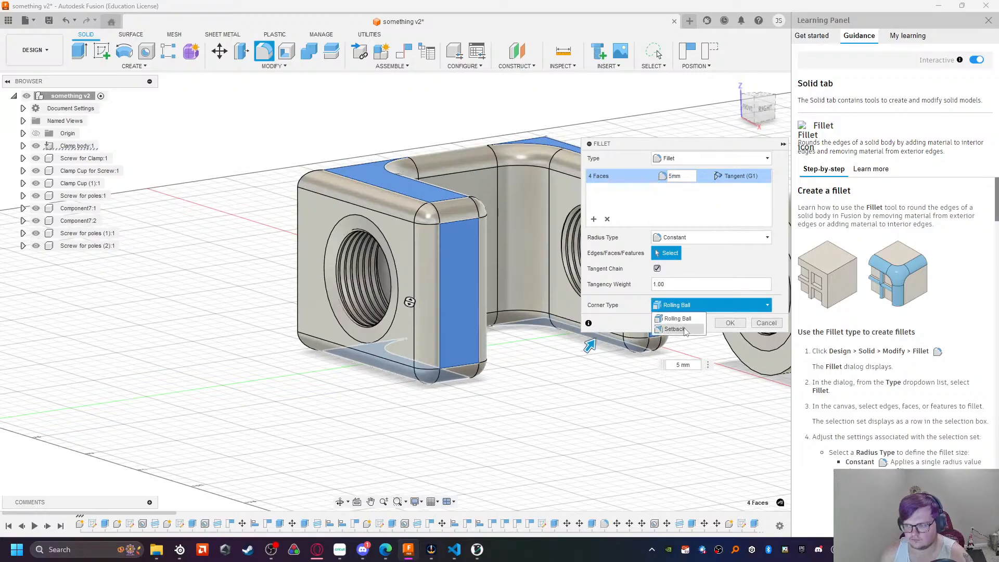
left_click(685, 326)
left_click(682, 306)
left_click(684, 318)
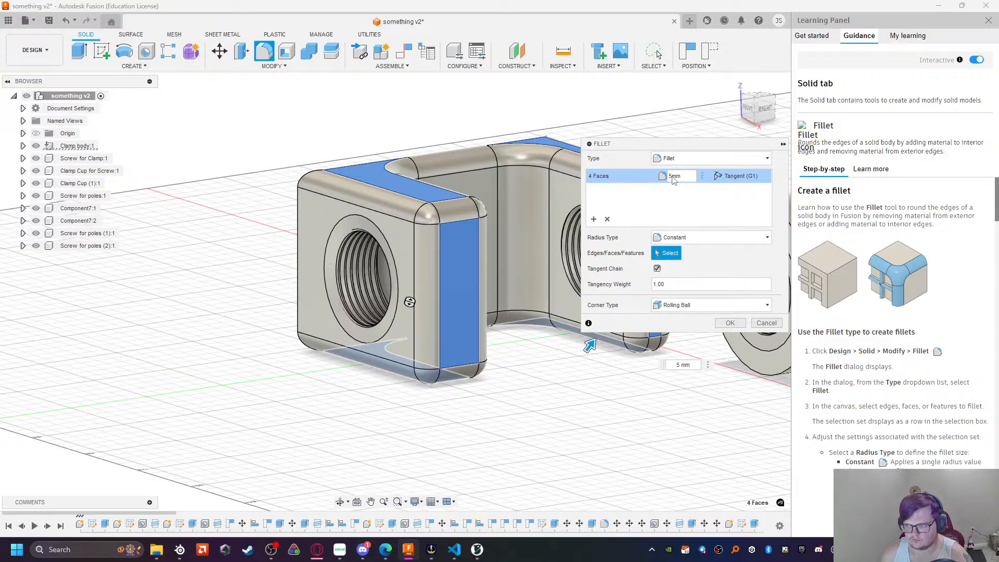
Step: Set the radius of the clamp body's face fillet to 3 mm and apply it
type("3")
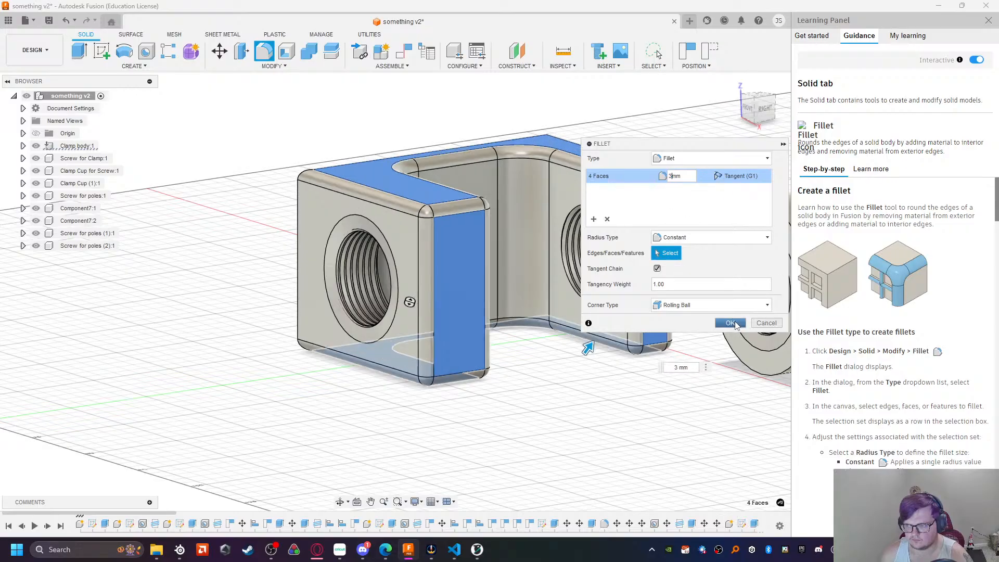
left_click(735, 325)
Step: Try a 30 mm fillet on the two outer vertical edges at the closed back of the clamp body
middle_click_drag(551, 410, 591, 420, "shift")
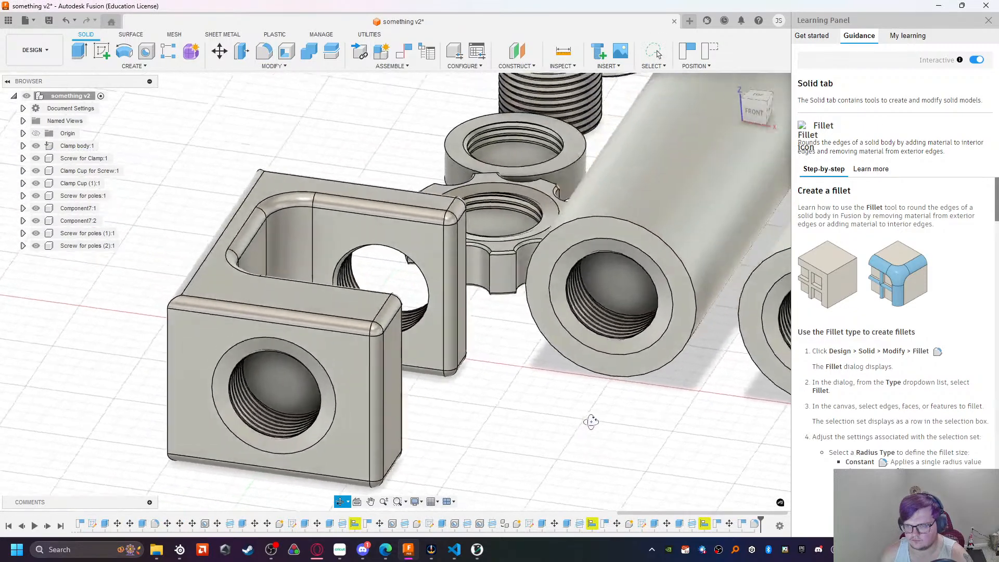
middle_click_drag(447, 401, 321, 147, "shift")
middle_click_drag(624, 299, 445, 243)
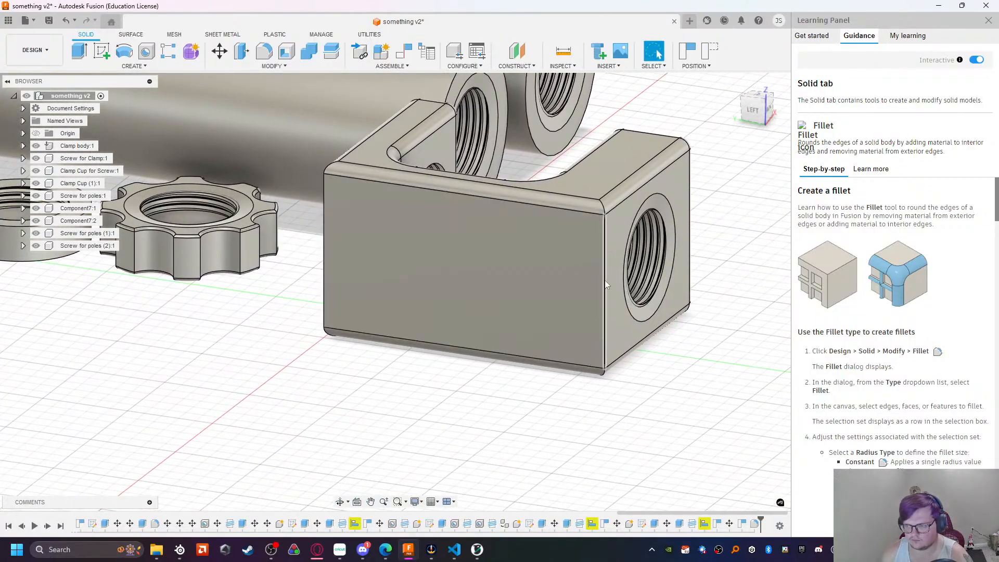
left_click(323, 242, "ctrl")
left_click(265, 50)
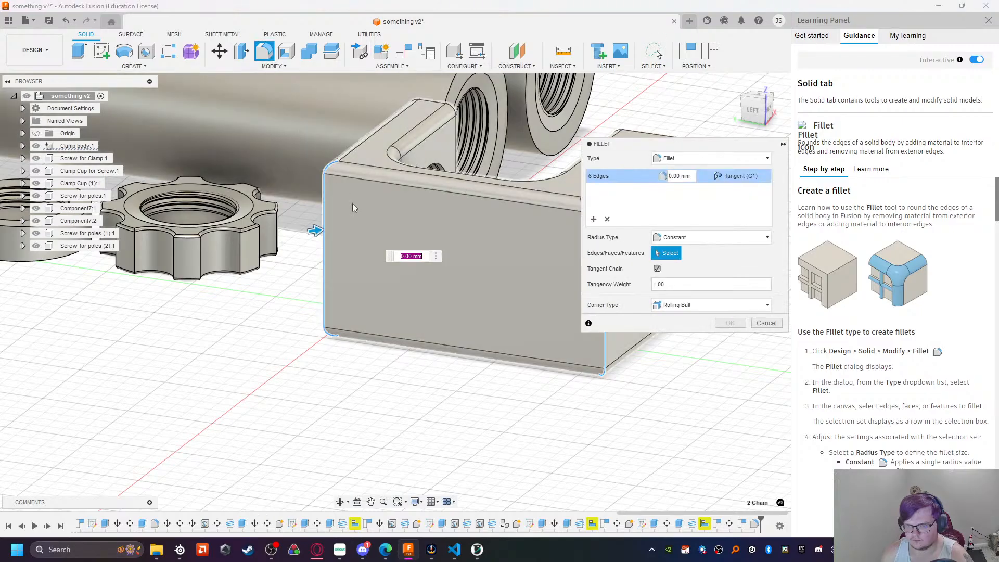
left_click(675, 176)
type("30")
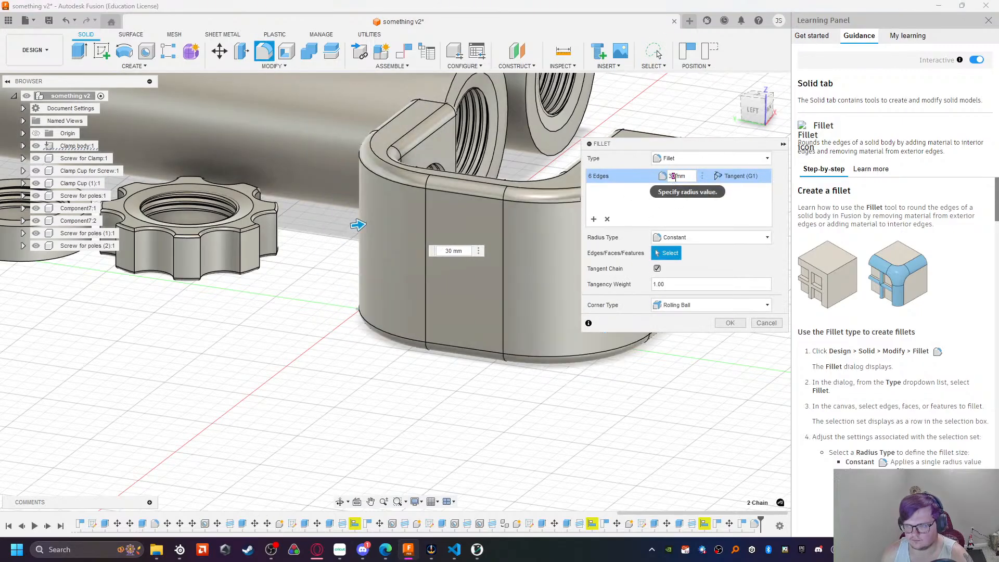
Step: Try radii of 34, 4, 100 and 90 mm for the fillet on the clamp body's back edges
type("4")
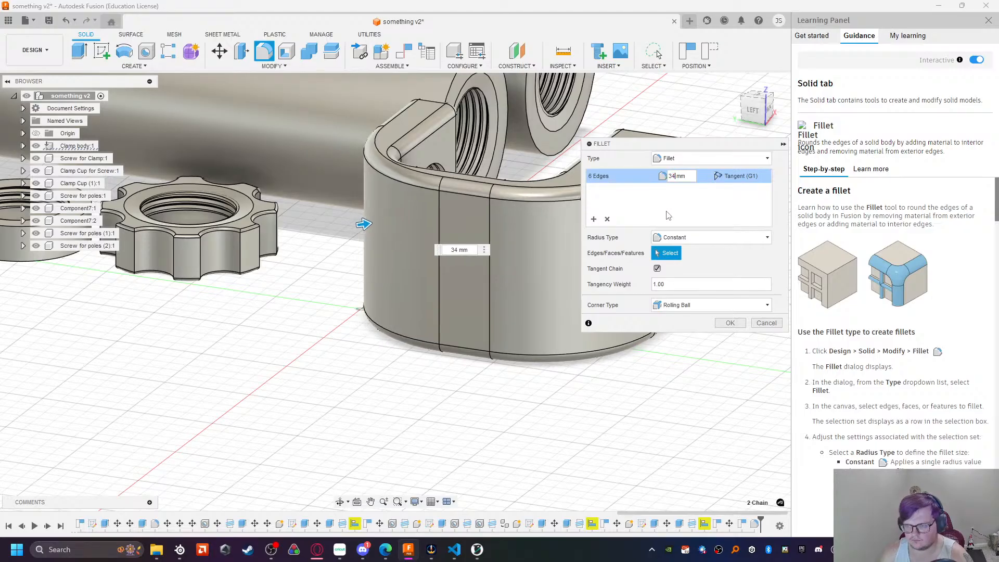
key("BackSpace")
key("BackSpace")
type("4")
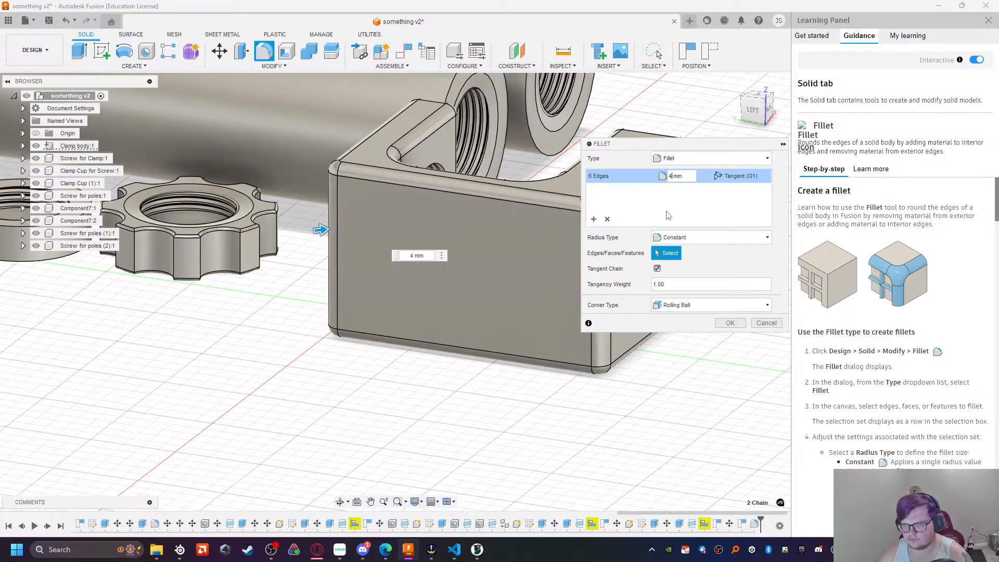
key("BackSpace")
type("100")
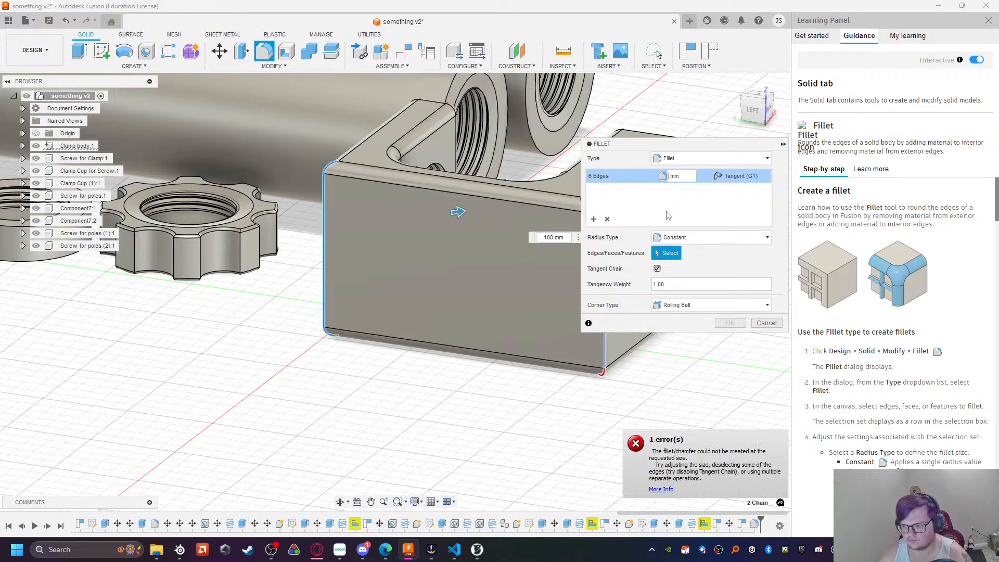
type("9")
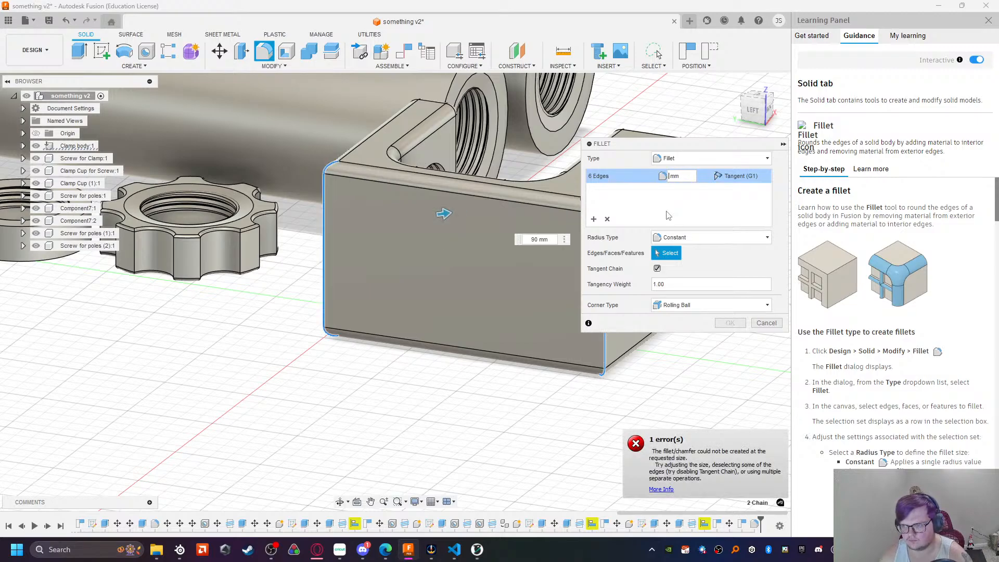
Step: Retry a 30 mm radius on the back edge fillet, then set it to 15 mm and apply it
key("BackSpace")
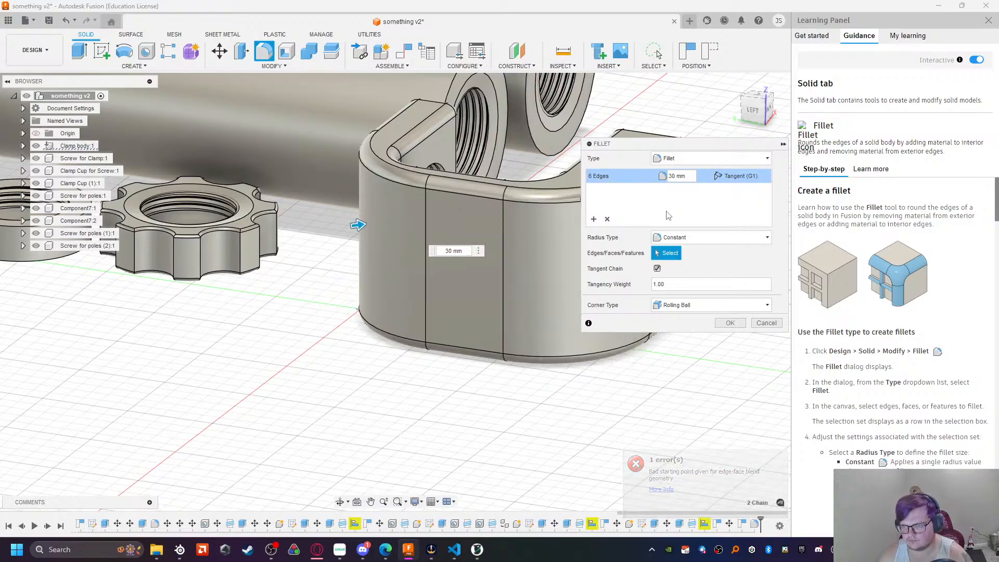
key("BackSpace")
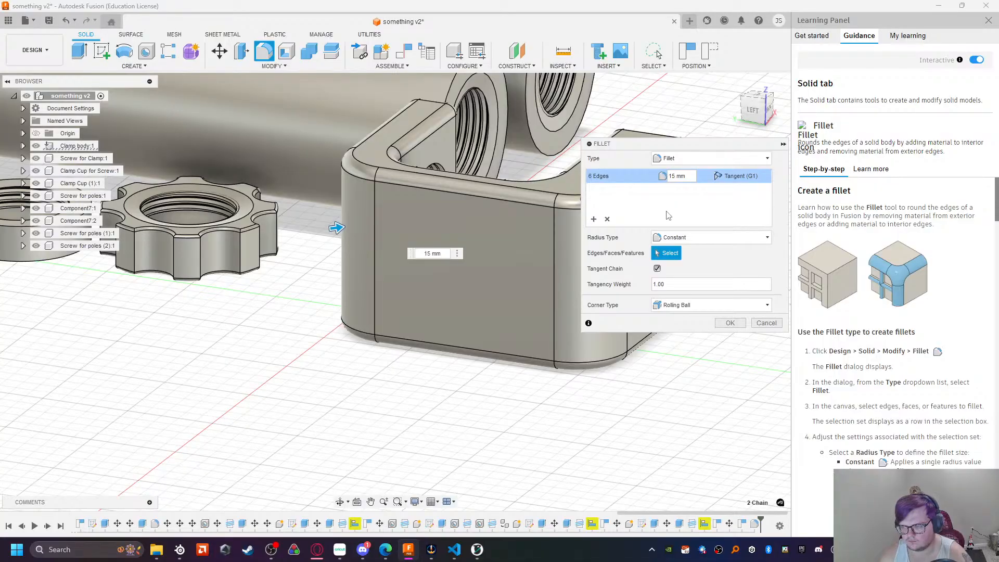
key("Return")
Step: Inspect the clamp body's rounded back corners and undo the last fillet
middle_click_drag(619, 277, 588, 372, "shift")
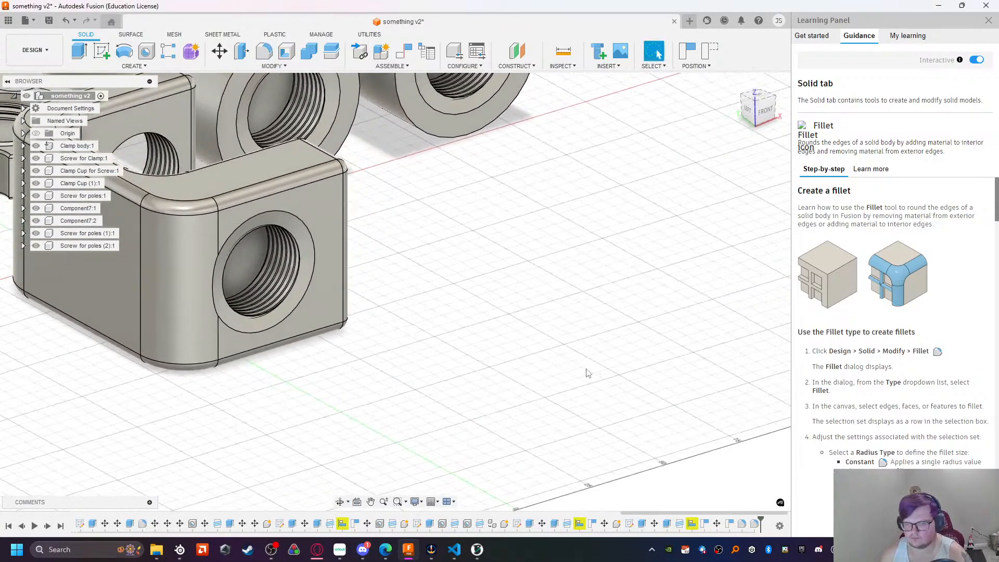
middle_click_drag(446, 331, 433, 352, "shift")
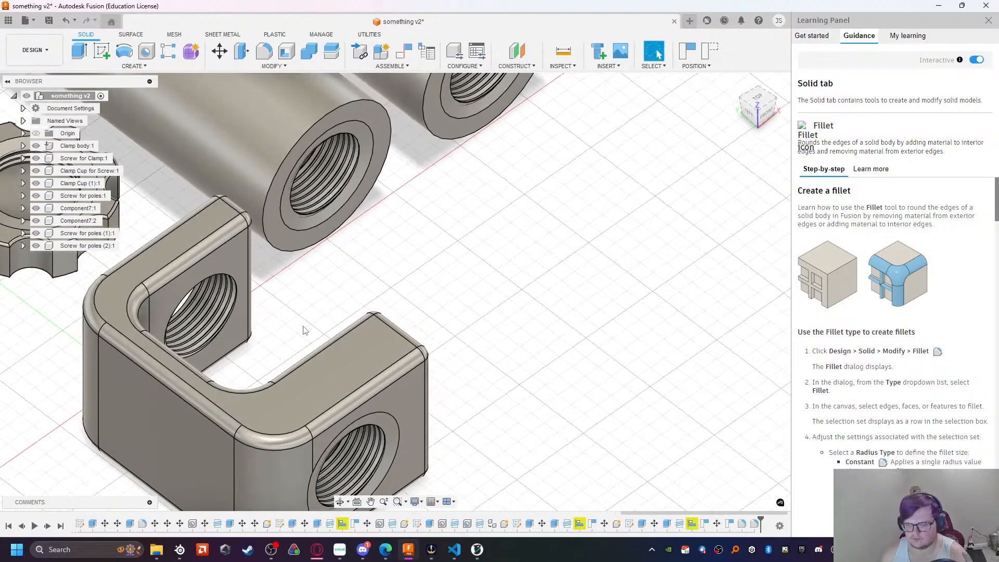
middle_click_drag(303, 327, 486, 279)
key("ctrl+z")
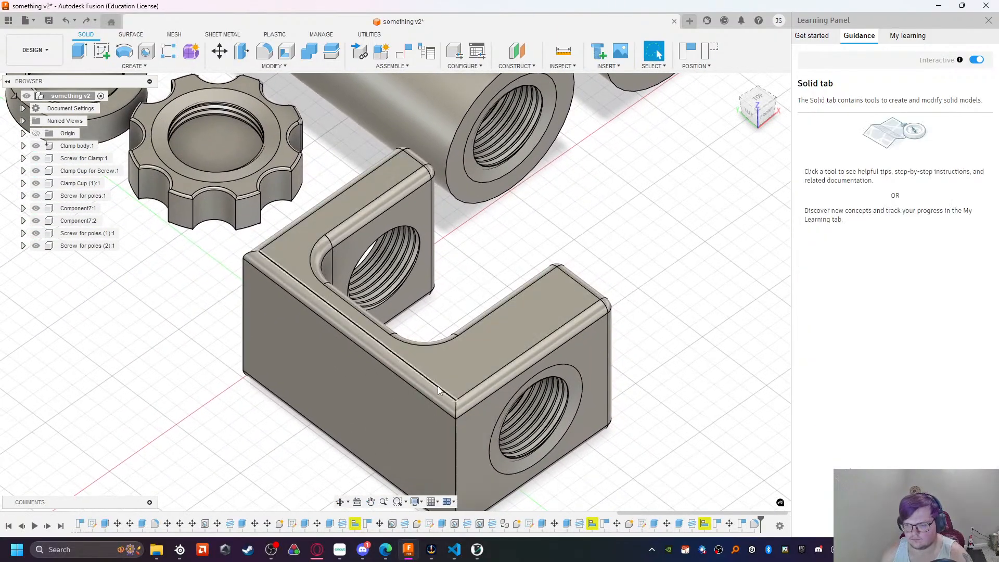
Step: Start a new fillet on the clamp body's two outer vertical back edges with a radius of 4 mm
left_click(456, 445)
left_click(243, 309, "ctrl")
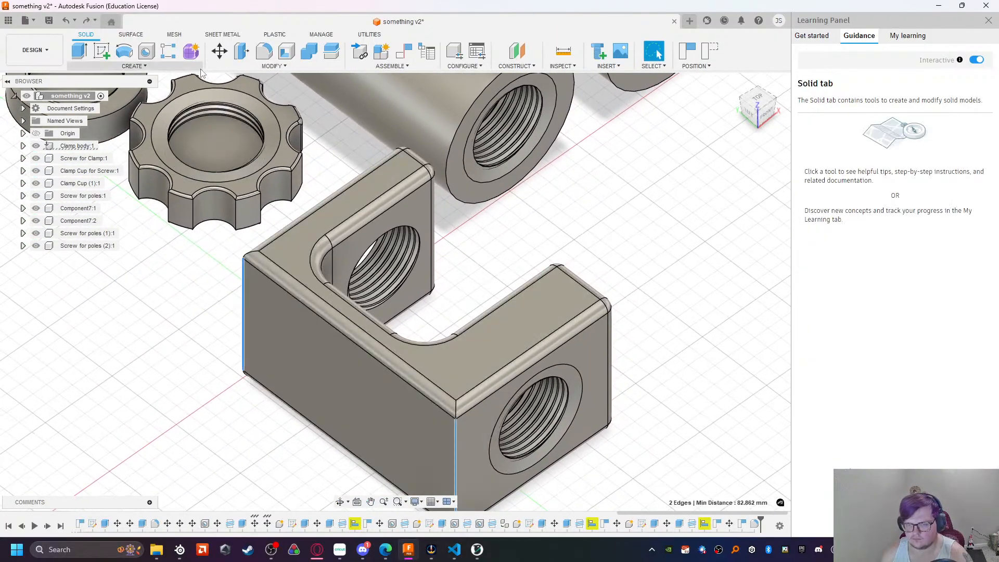
left_click(246, 54)
left_click(260, 58)
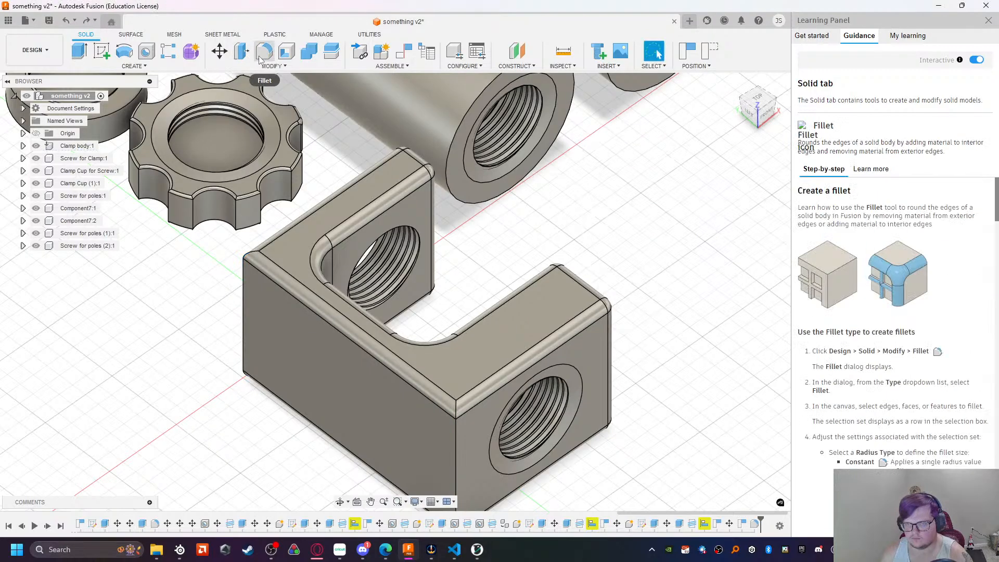
left_click(260, 58)
left_click(244, 281)
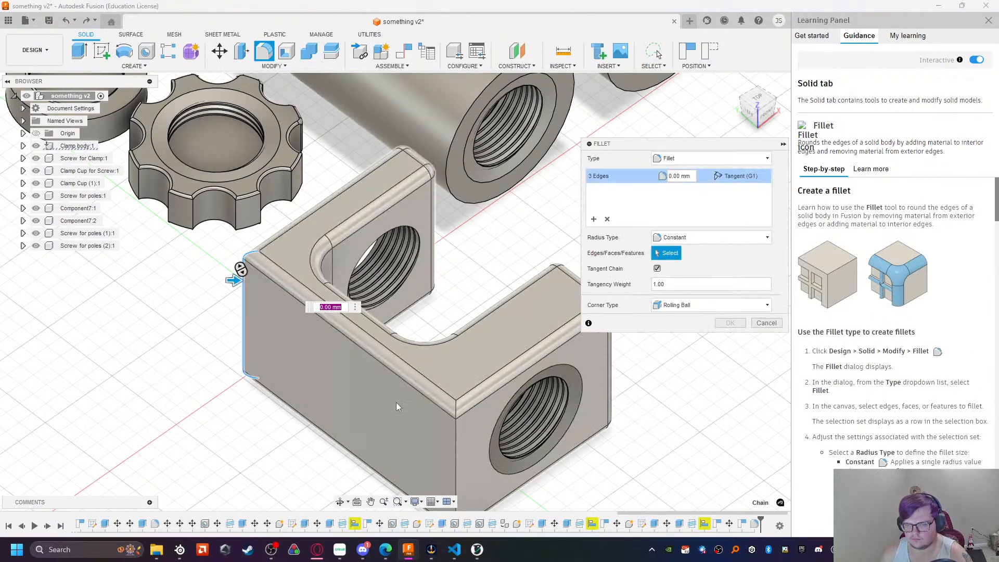
left_click(456, 437)
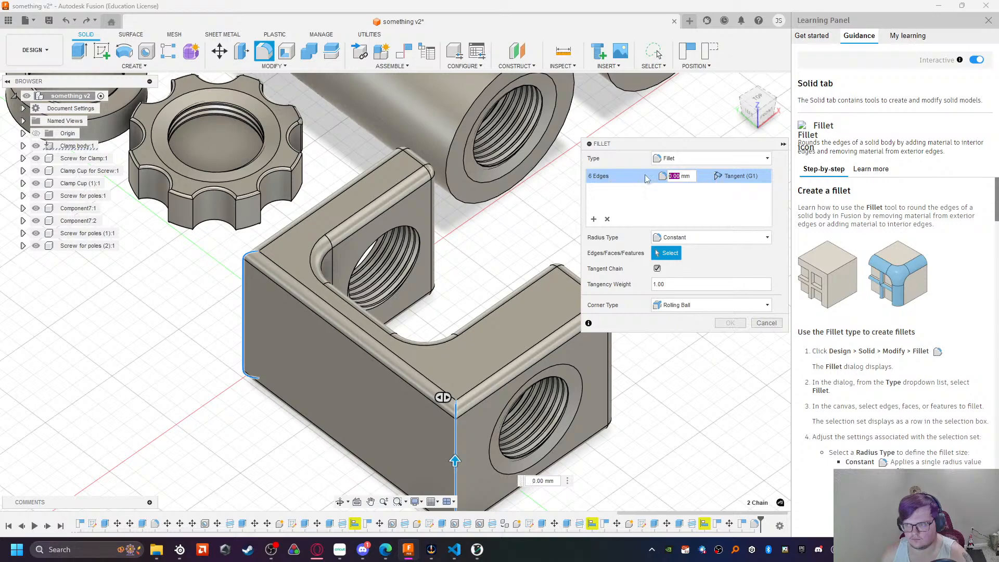
type("4")
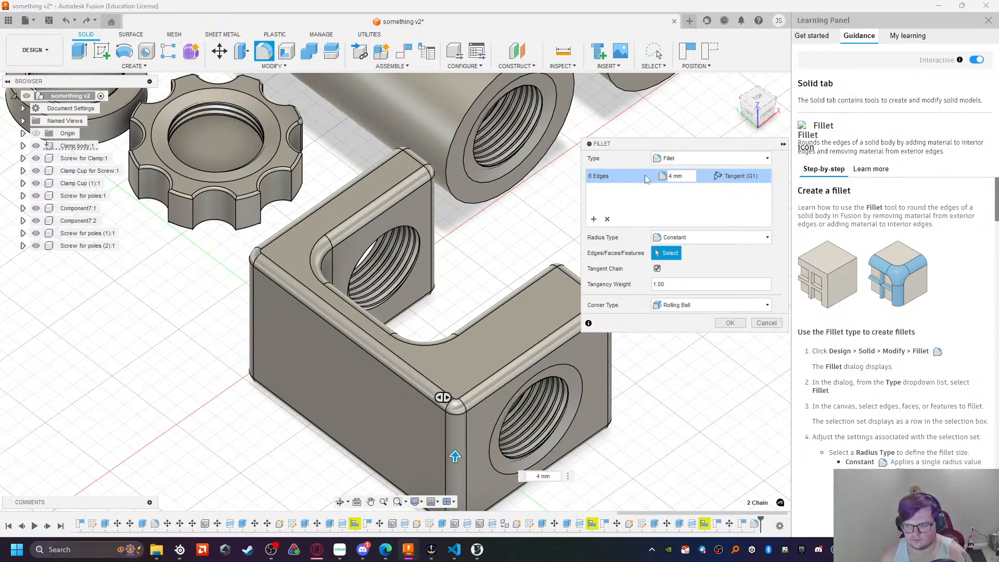
Step: Try radii of 6, 20, 15 and 10 mm for the back edge fillet and cancel the command
key("BackSpace")
type("6")
key("BackSpace")
type("20")
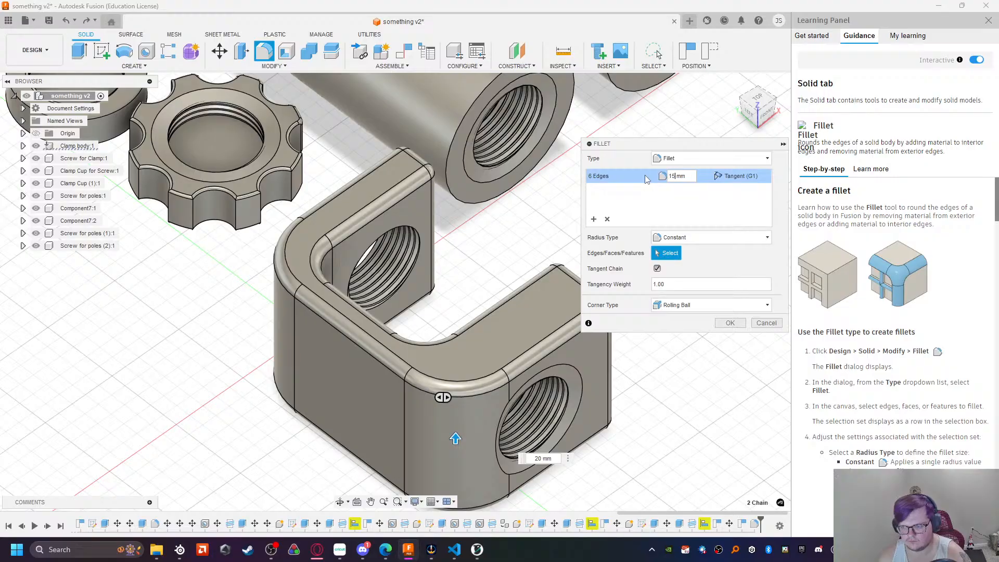
type("15")
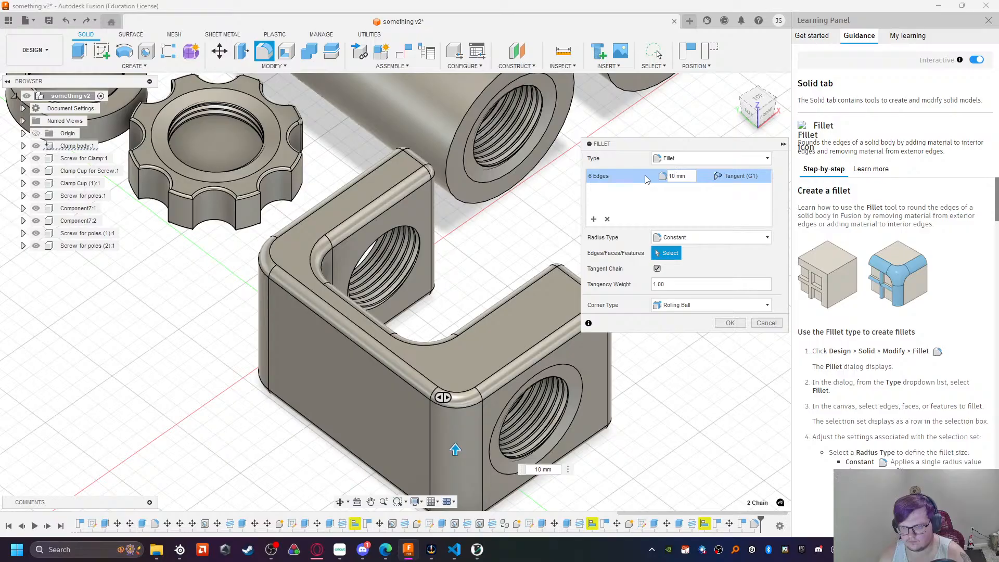
key("Escape")
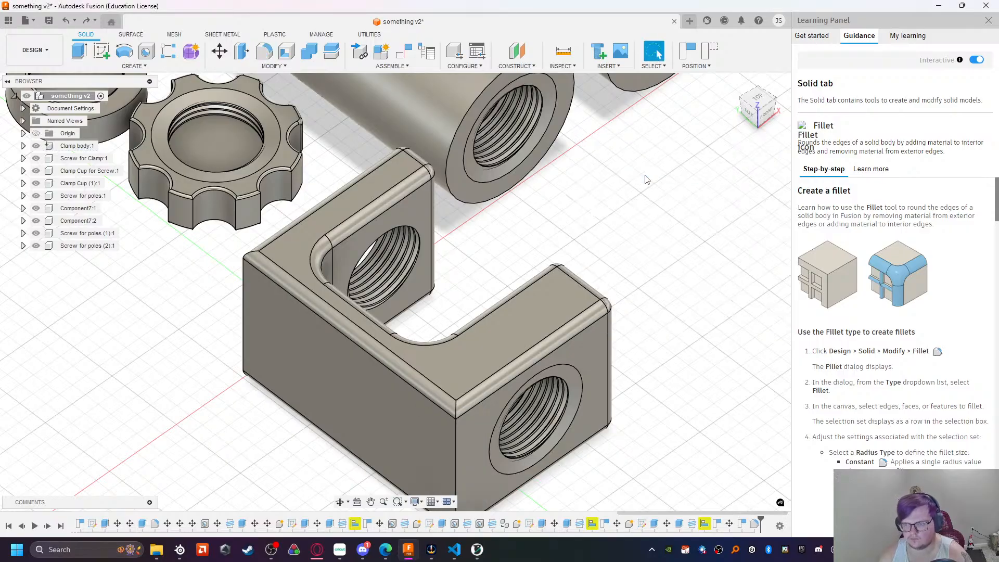
Step: Try a 40 mm fillet on the upper end edges of the clamp body's two arms and cancel the command
left_click(592, 283)
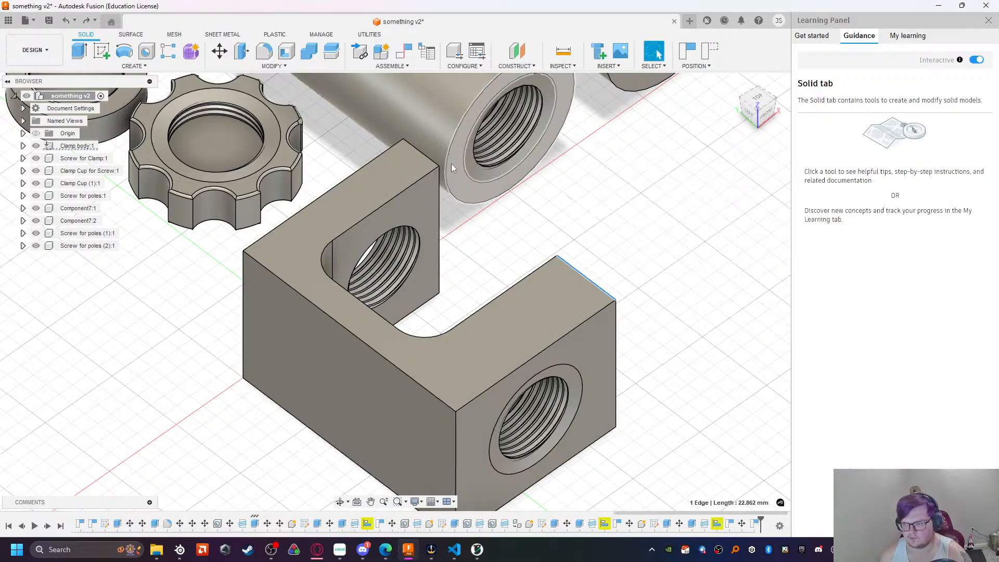
left_click(423, 153, "ctrl")
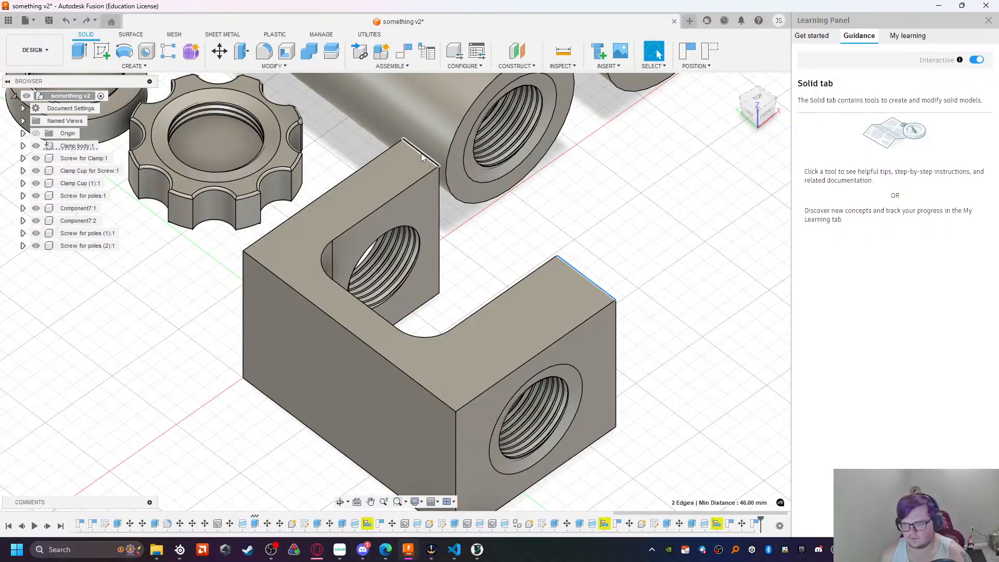
left_click(264, 51)
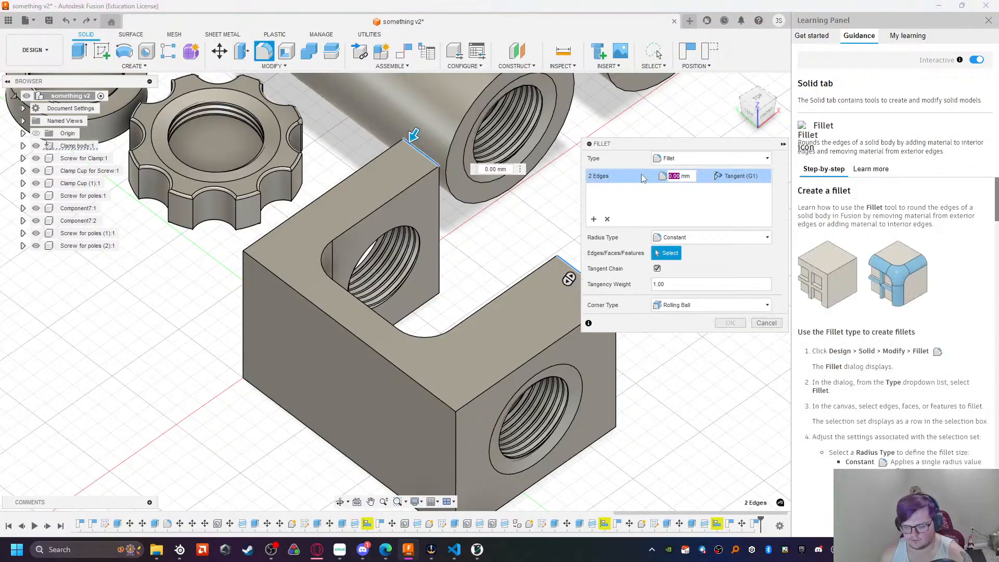
type("40")
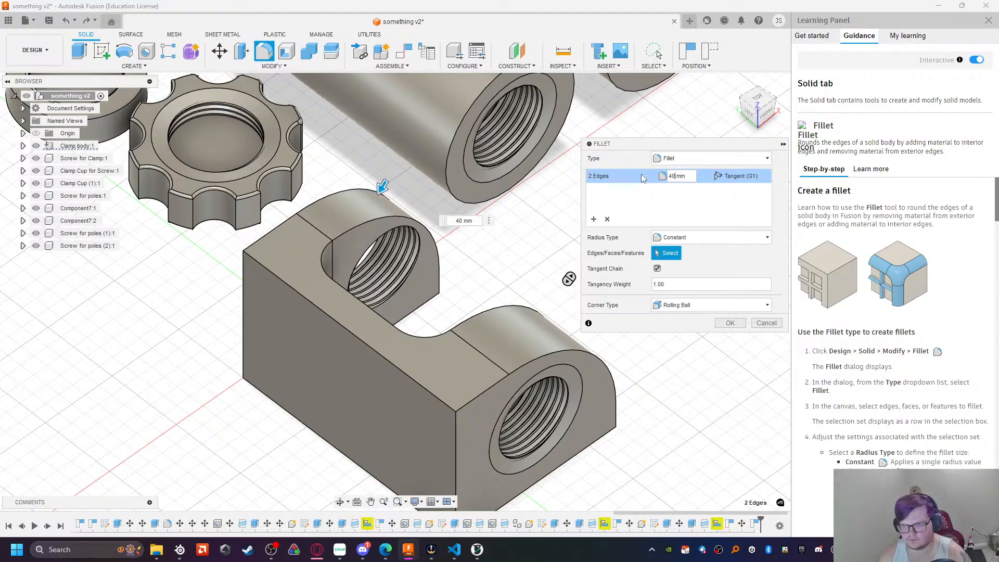
key("Escape")
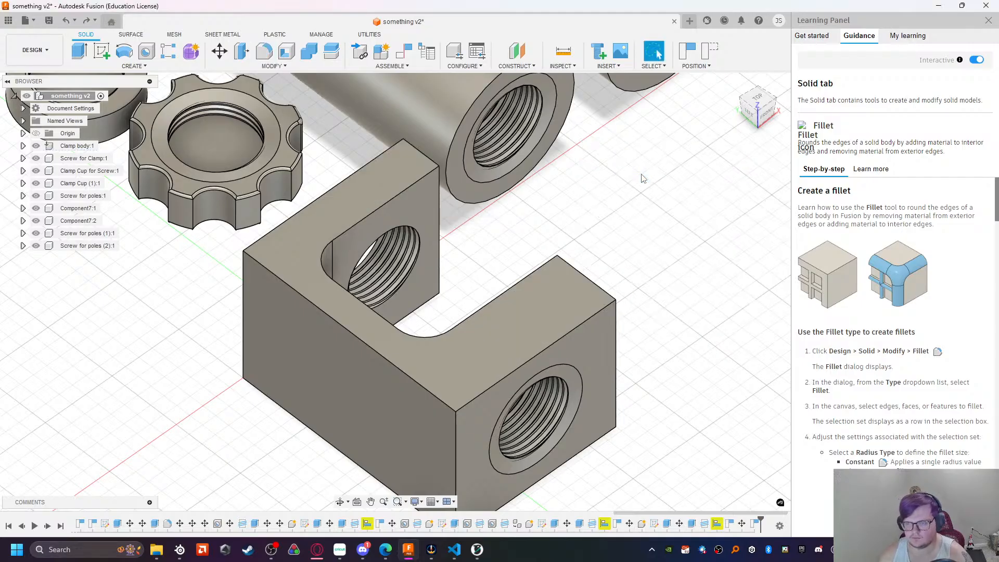
Step: Start a fillet on the upper and lower end edges of both clamp arms with a radius of 30 mm
left_click(438, 162)
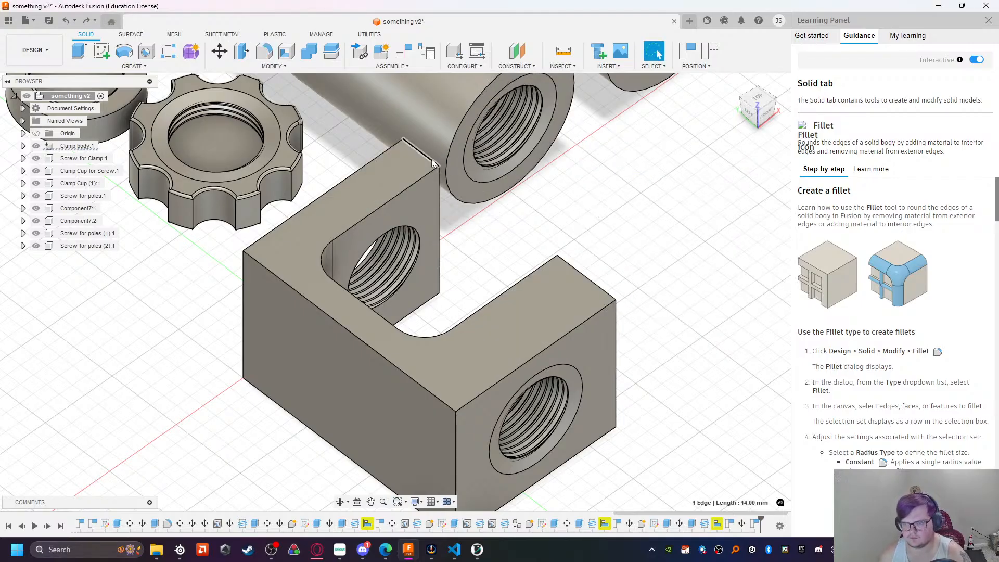
left_click(439, 293, "ctrl")
middle_click_drag(465, 306, 401, 285, "shift")
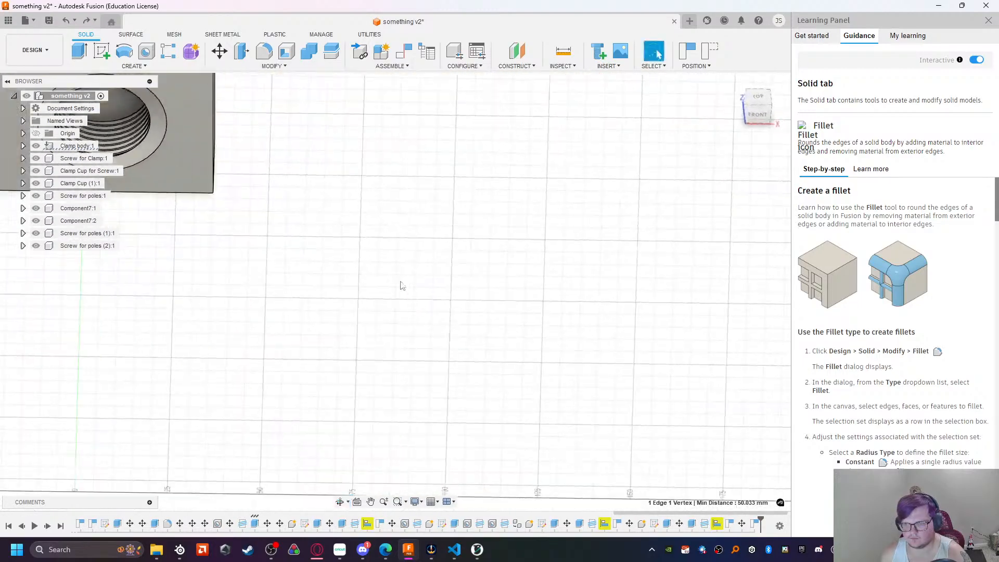
middle_click_drag(375, 143, 521, 365)
left_click(484, 321)
middle_click_drag(520, 307, 450, 286, "shift")
middle_click_drag(414, 109, 456, 417)
left_click(434, 377)
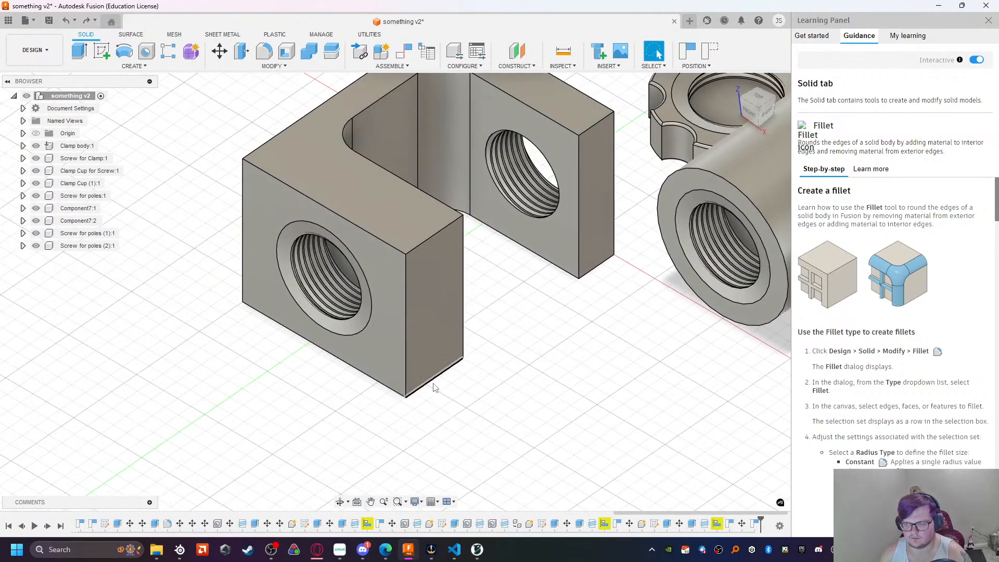
left_click(425, 241, "ctrl")
left_click(603, 119, "ctrl")
left_click(593, 269, "ctrl")
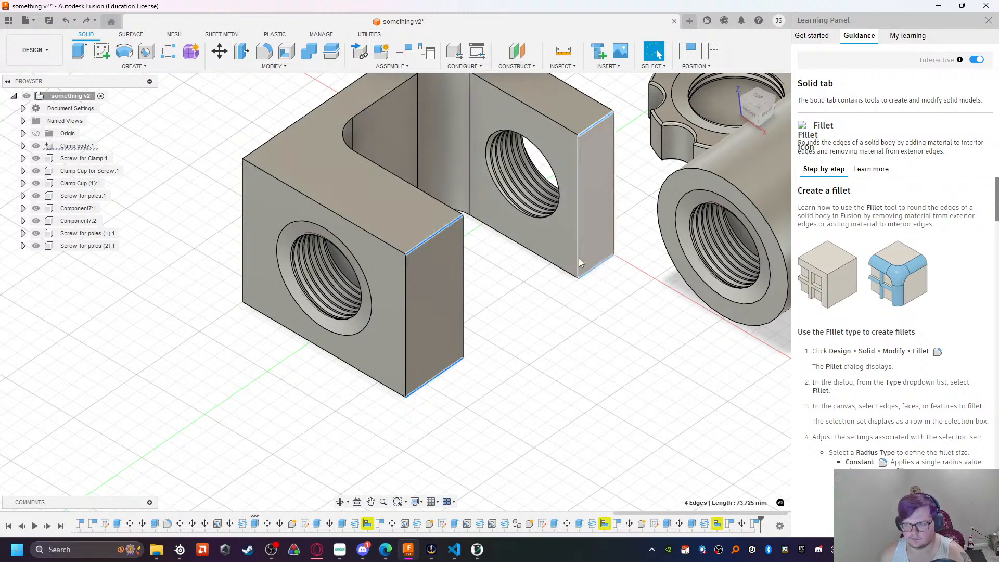
left_click(264, 52)
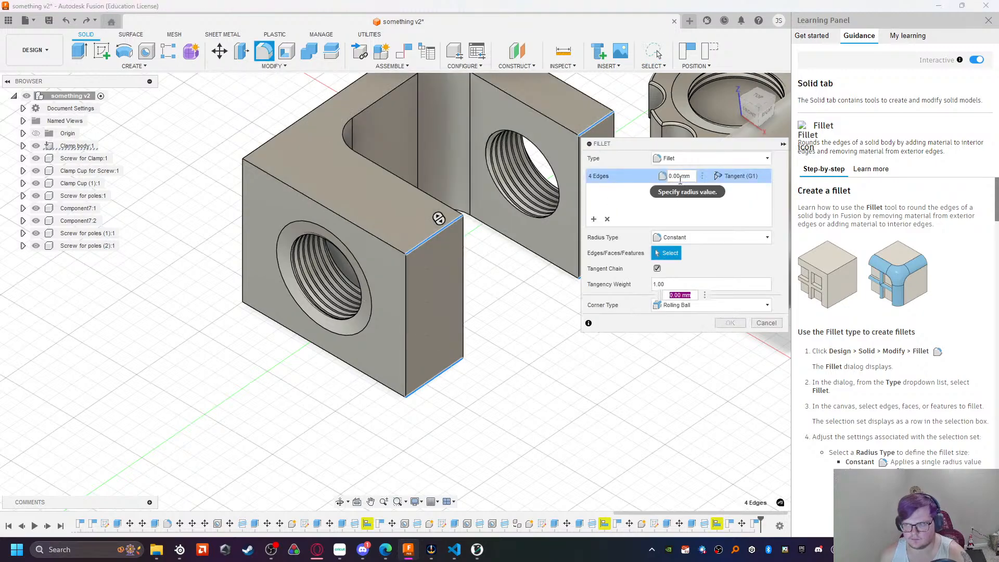
type("30")
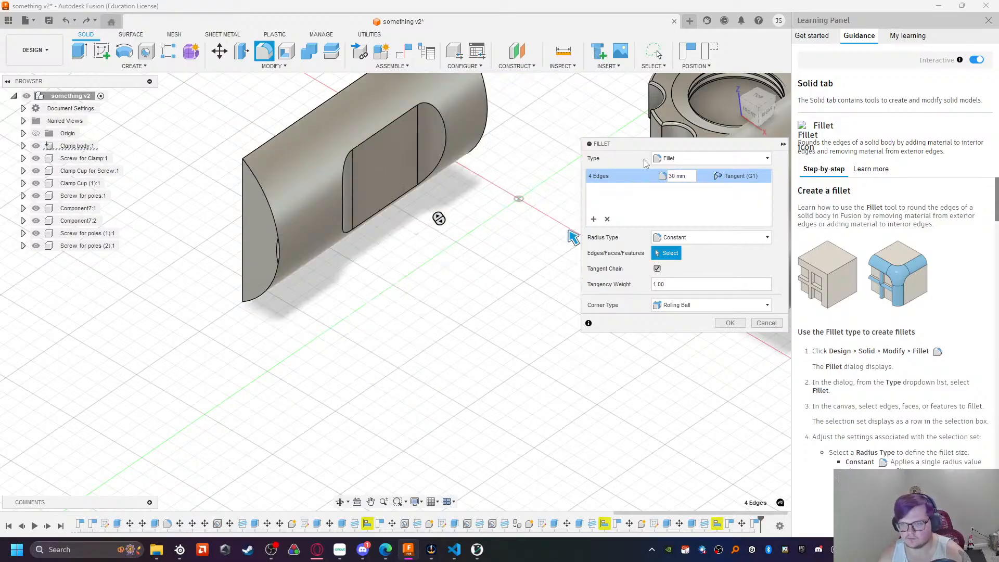
Step: Try radii of 10, 25 and 23 mm for the fillet on both arm ends and cancel the command
key("BackSpace")
key("BackSpace")
type("20")
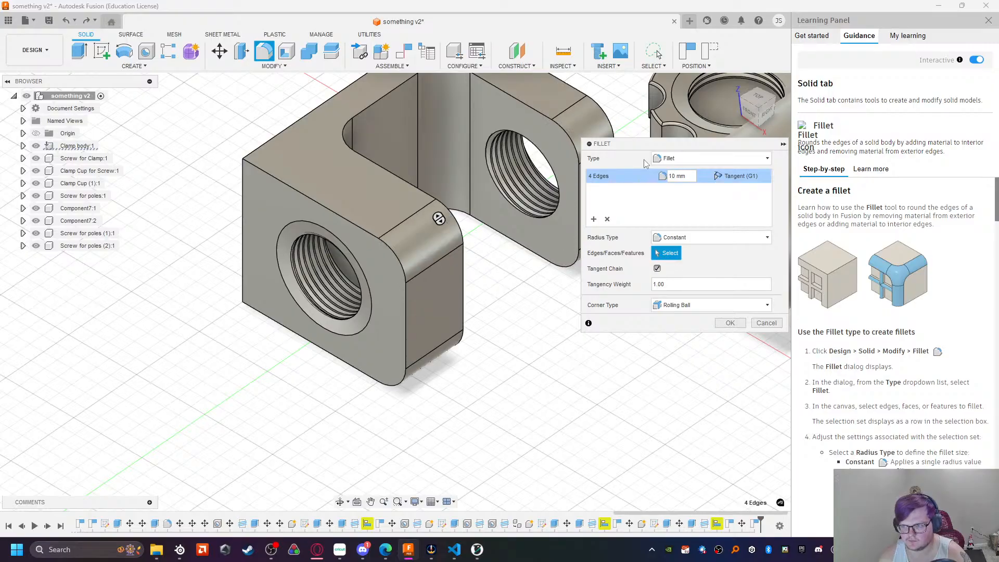
key("BackSpace")
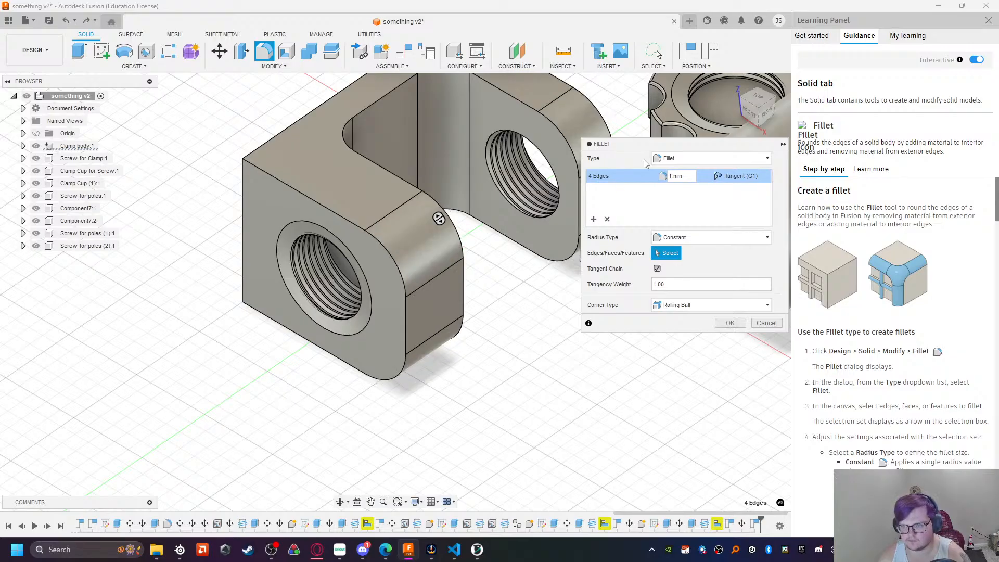
key("BackSpace")
type("20")
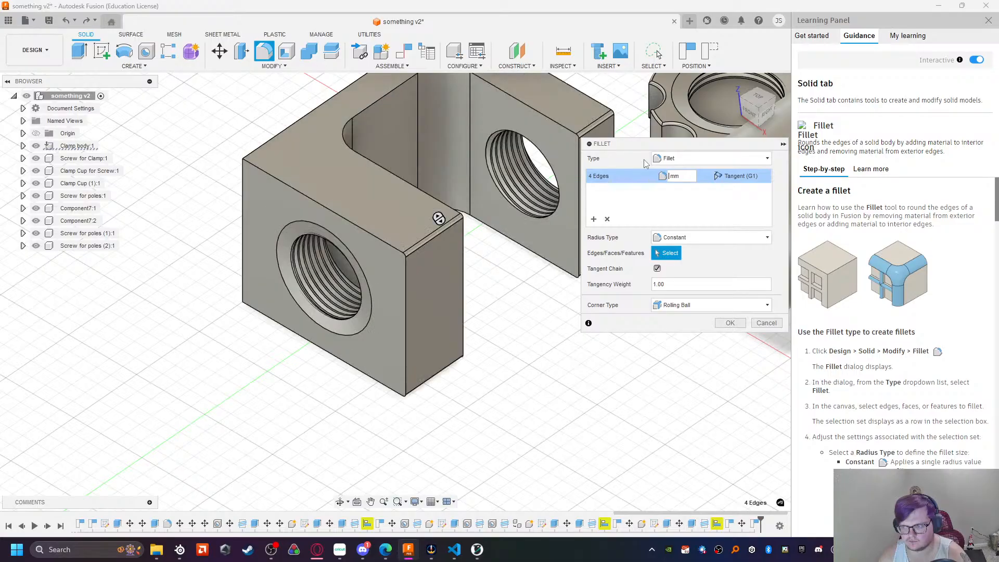
type("25")
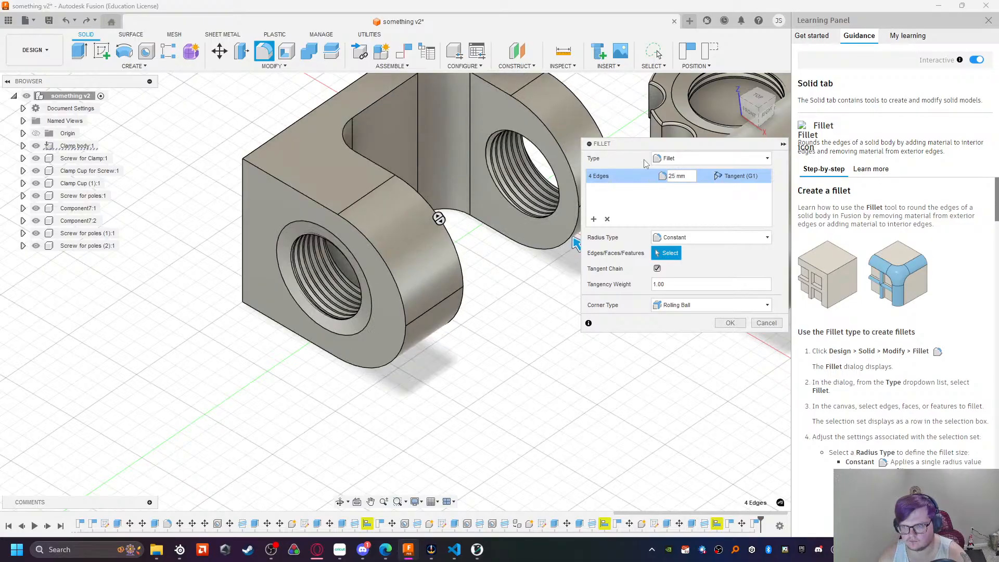
key("BackSpace")
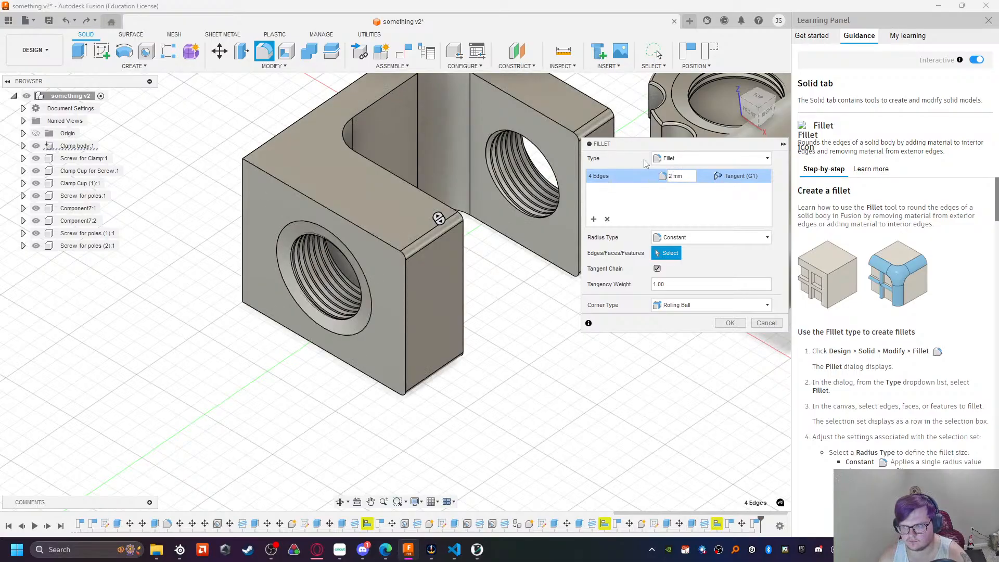
key("BackSpace")
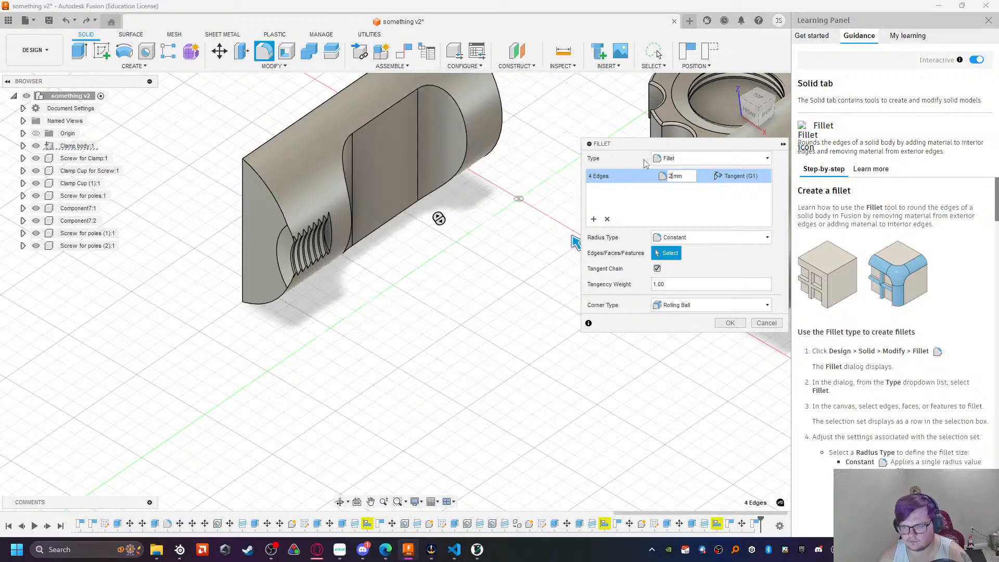
key("BackSpace")
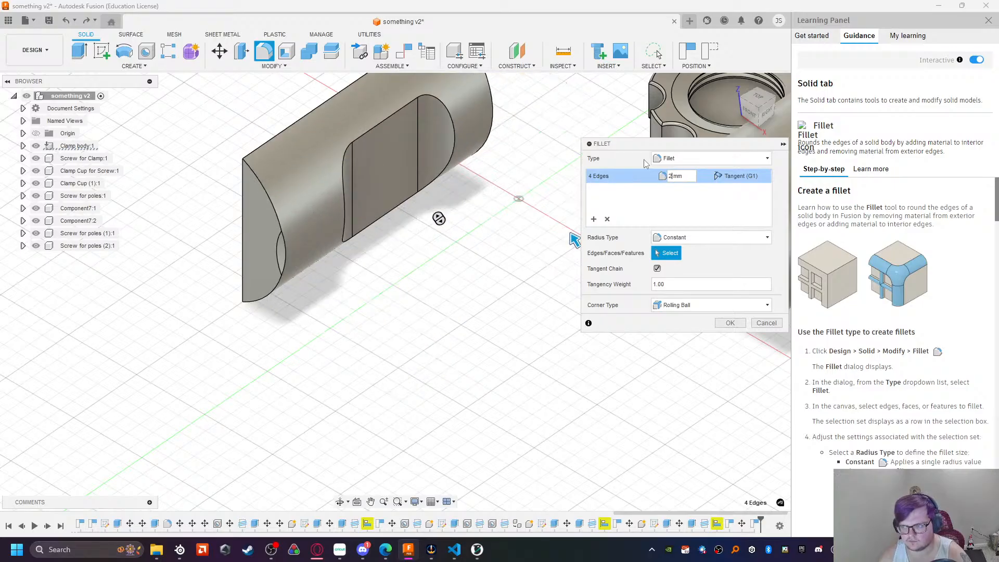
key("BackSpace")
type("4")
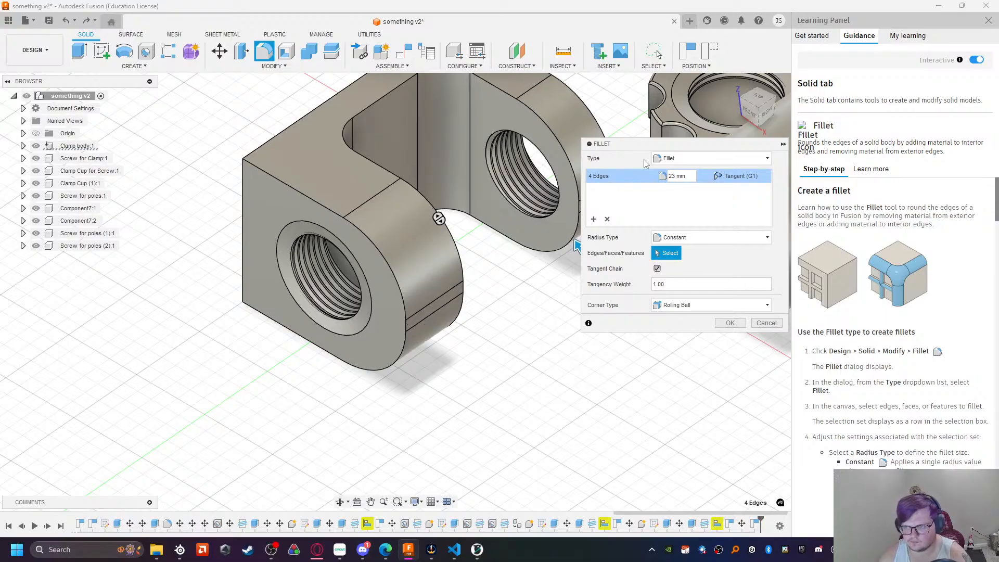
key("Escape")
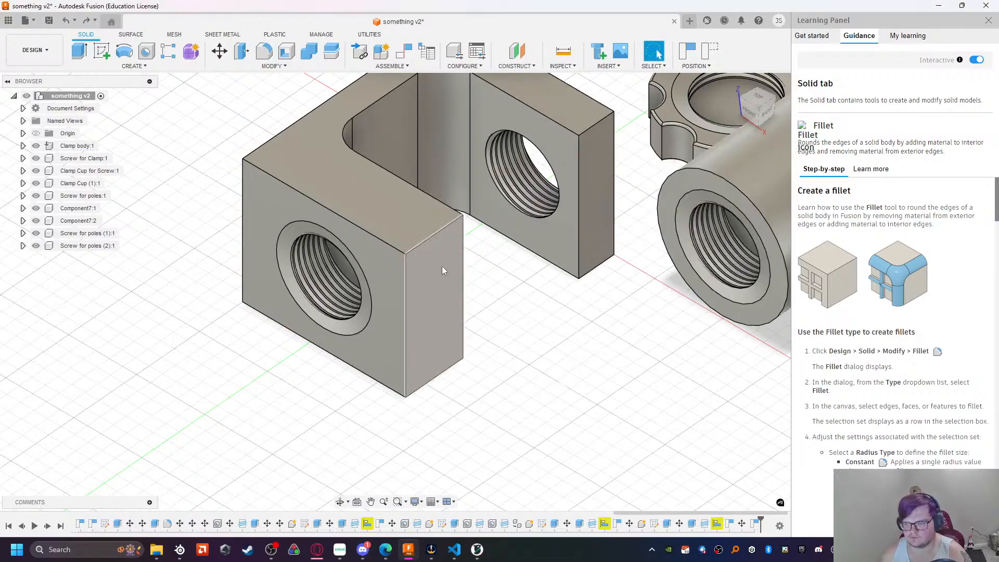
Step: Try to move the end face of the clamp body's thinner arm inward by 6 mm
left_click(441, 230)
left_click(439, 374)
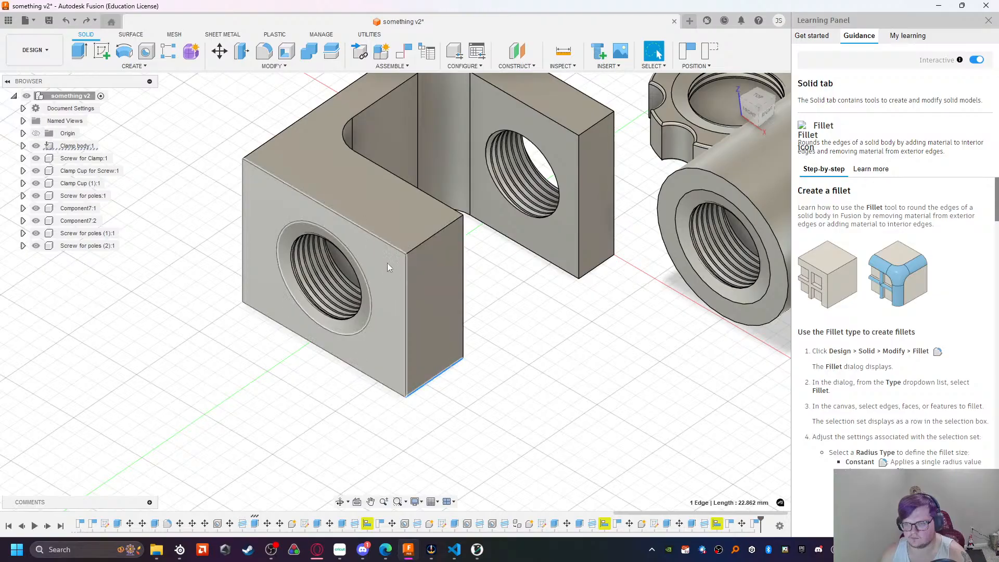
left_click(442, 307)
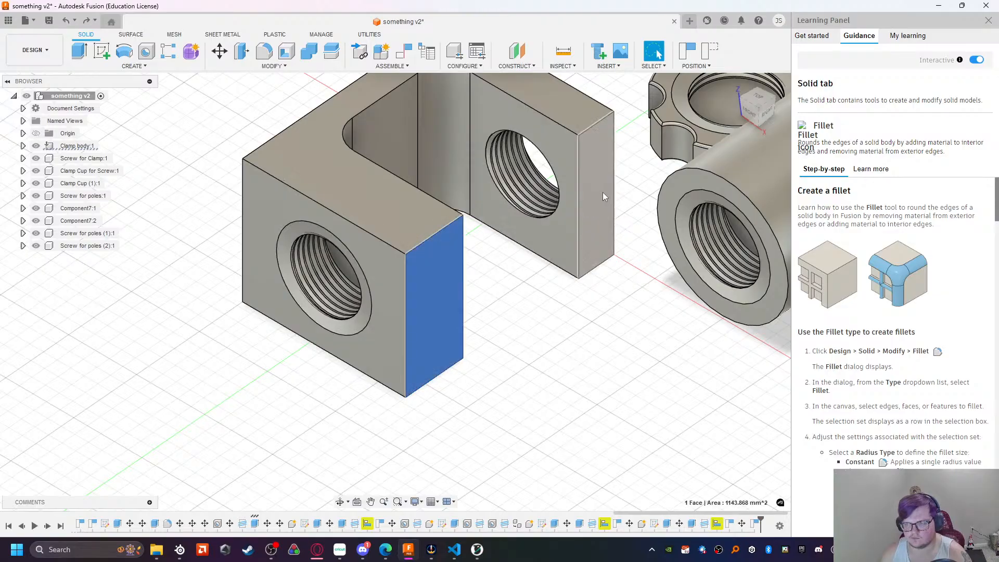
left_click(603, 191)
left_click(221, 53)
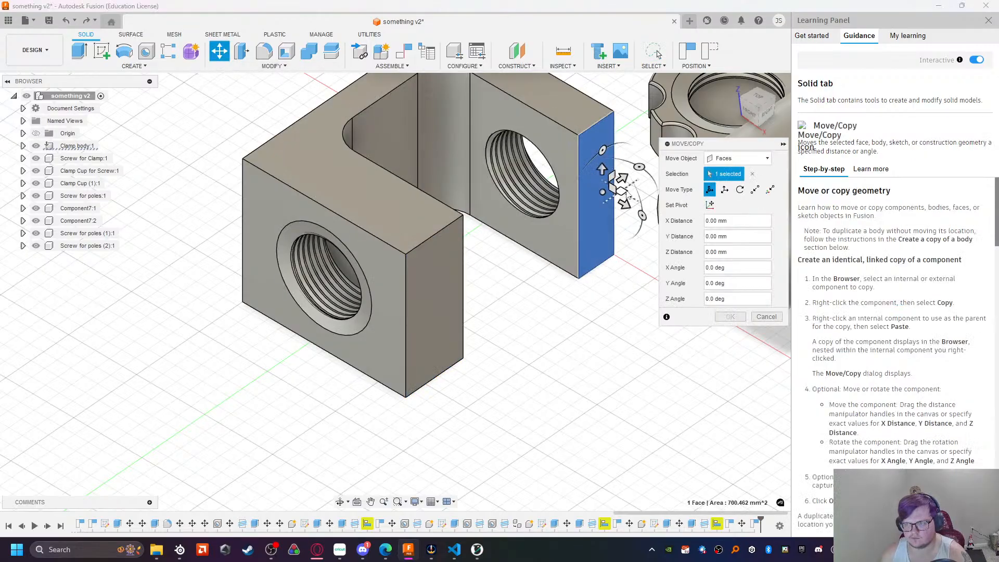
left_click(621, 203)
mouse_move(621, 203)
left_mouse_down()
mouse_move(597, 190)
mouse_move(630, 200)
left_mouse_up()
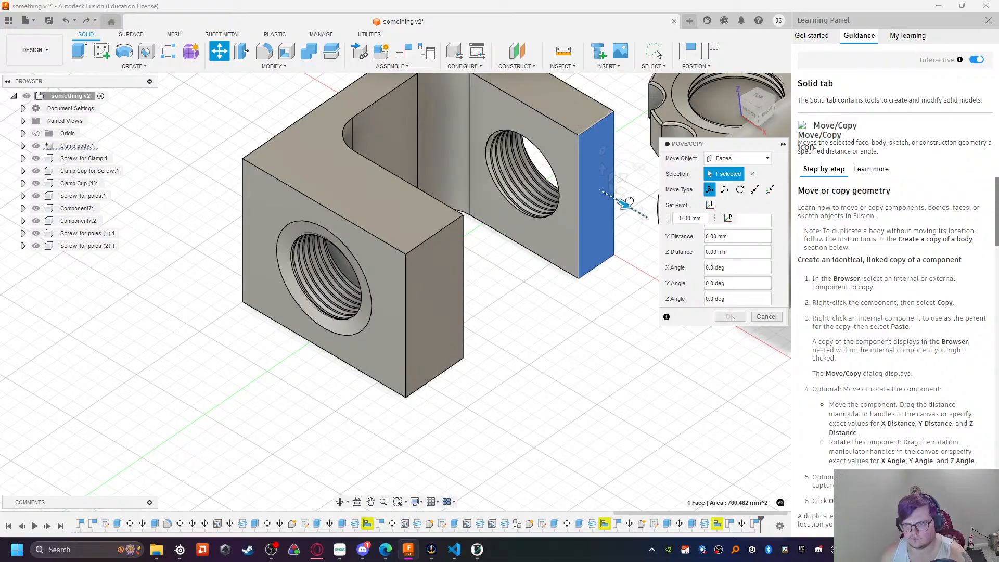
scroll(627, 200, "up", 5)
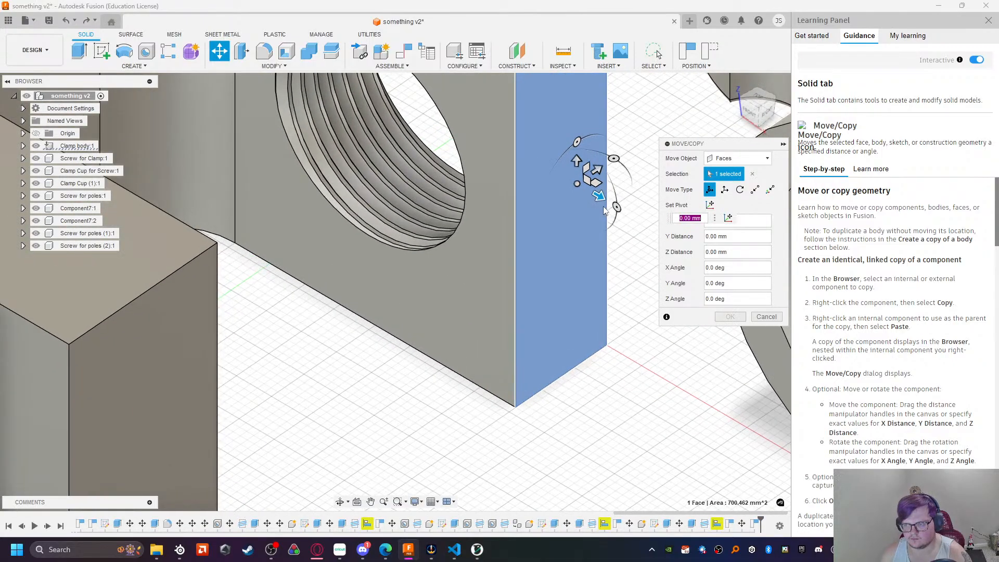
left_click_drag(600, 193, 554, 175)
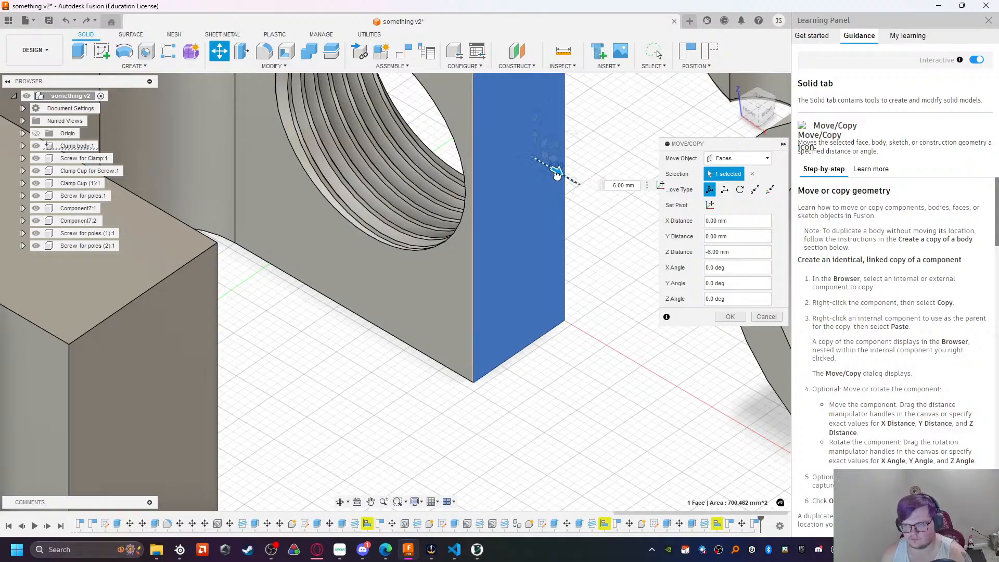
Step: Adjust the thinner arm's end face offset to -1 mm and cancel the move
left_click_drag(557, 175, 572, 181)
left_click_drag(571, 179, 557, 173)
left_click_drag(556, 171, 603, 179)
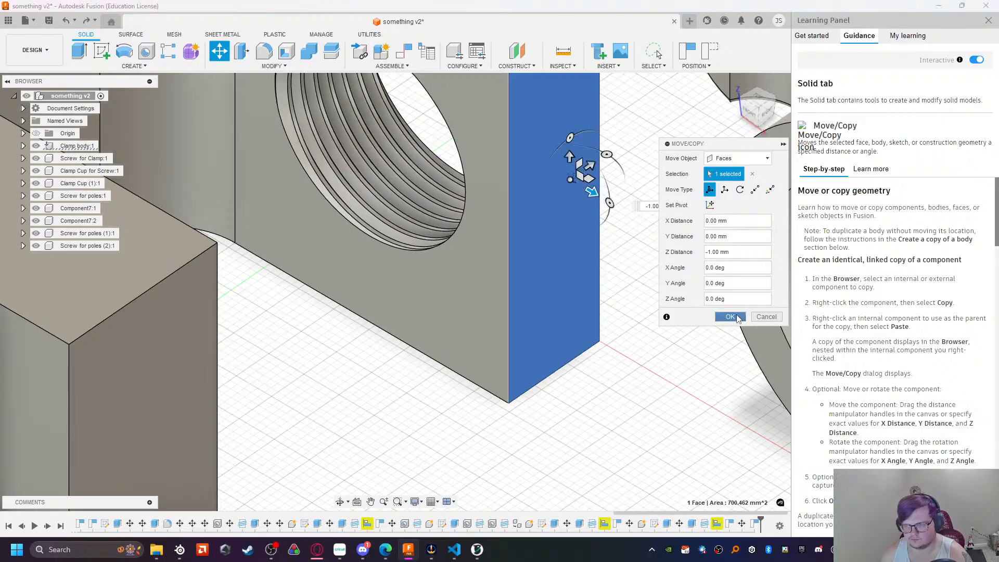
left_click(764, 316)
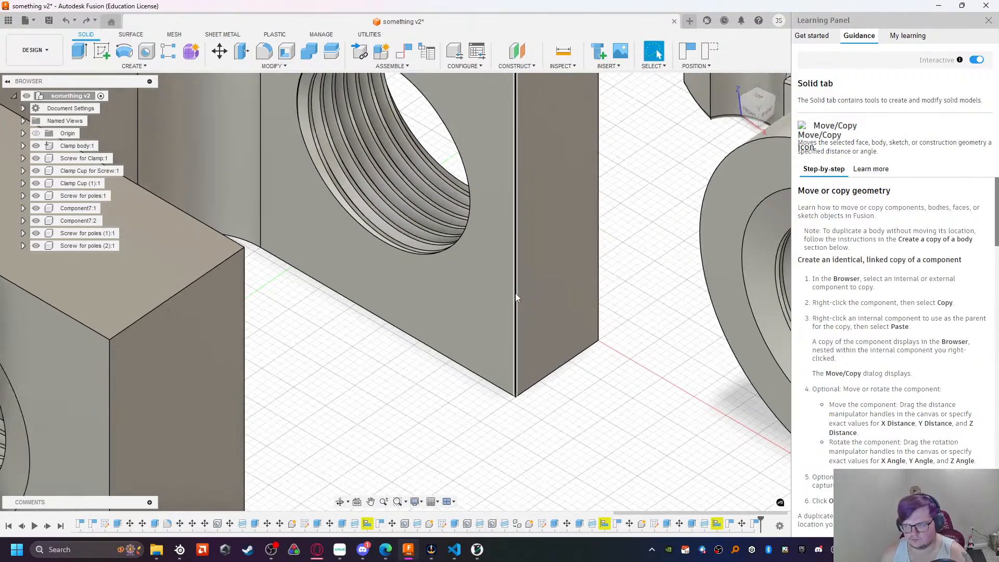
scroll(515, 293, "down", 5)
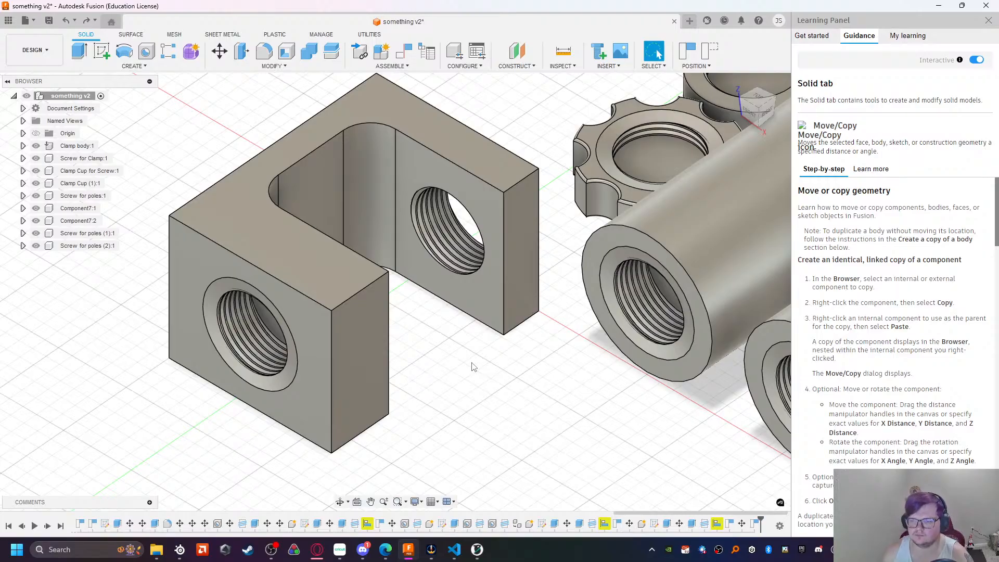
left_click(348, 306)
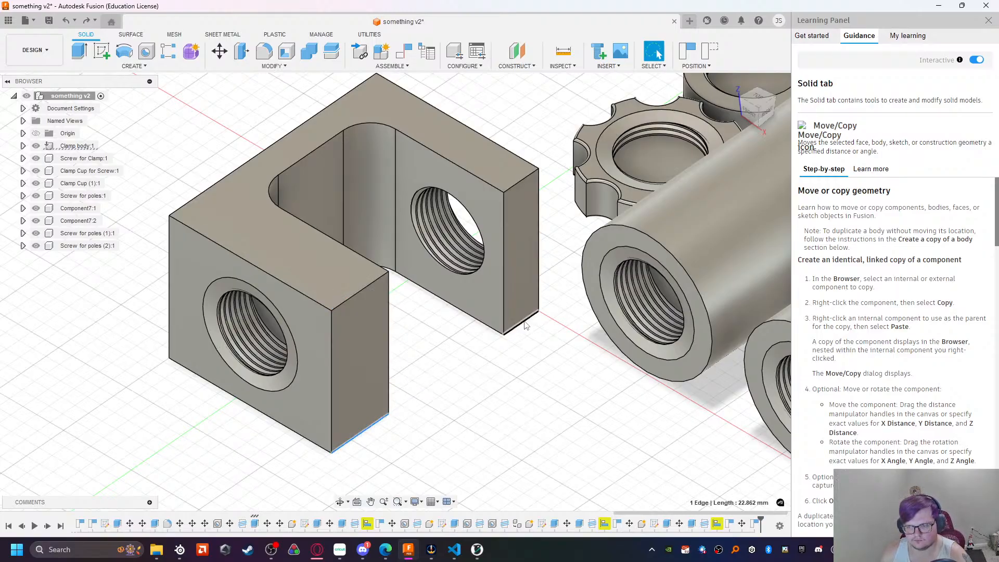
left_click(520, 186)
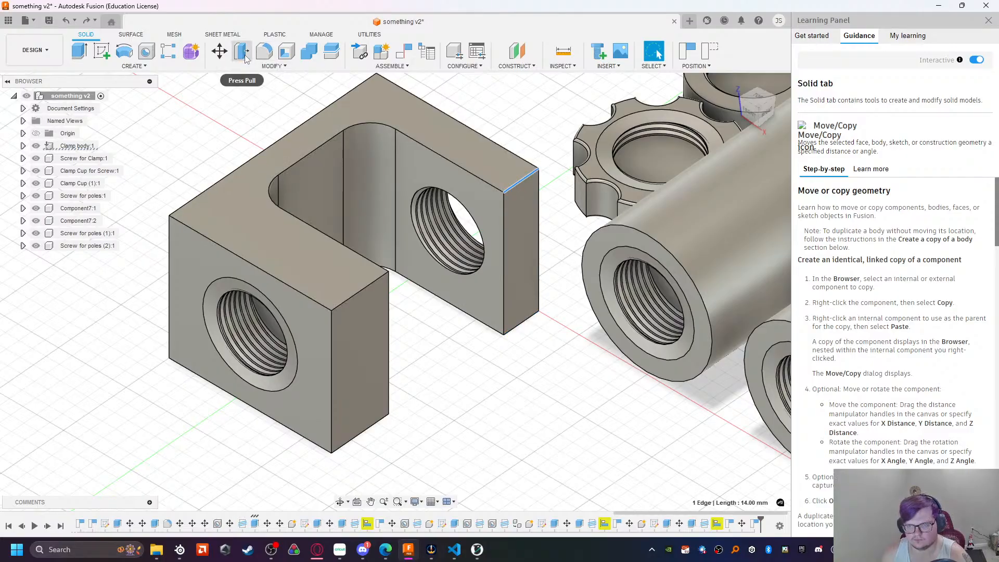
left_click(356, 292)
key("Escape")
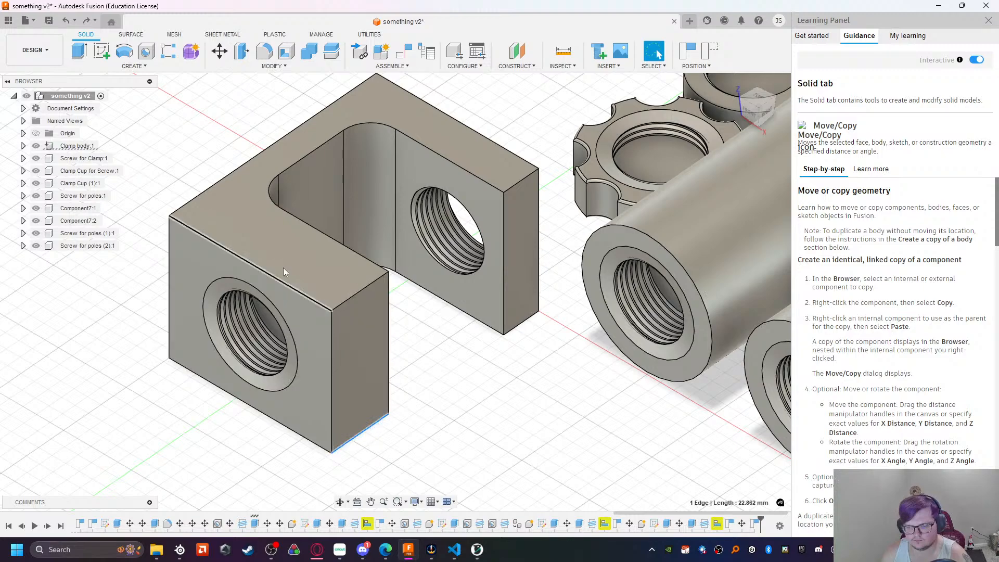
Step: Try a 20 mm fillet on the upper and lower end edges of the clamp body's thicker arm
left_click(348, 297)
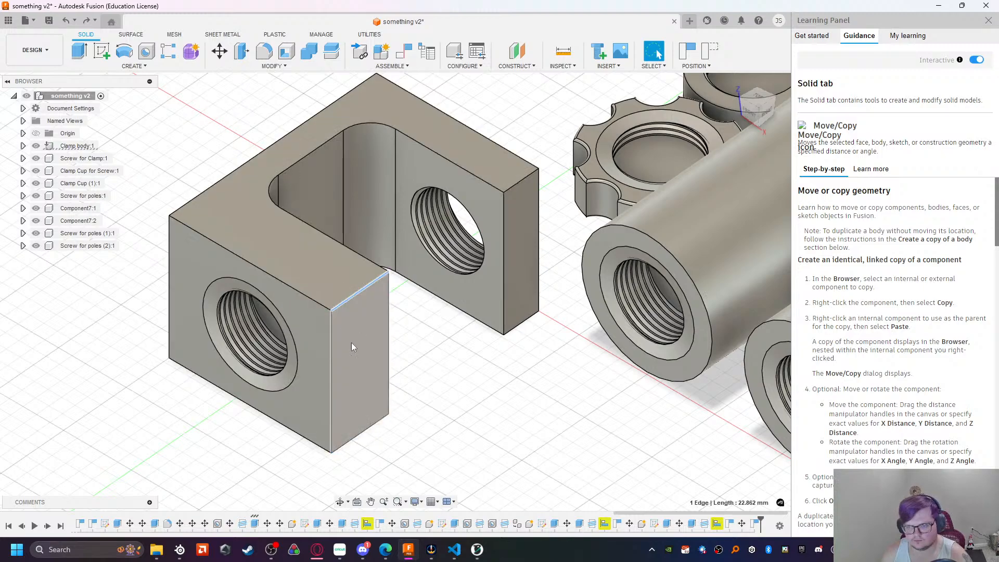
left_click(366, 429, "shift")
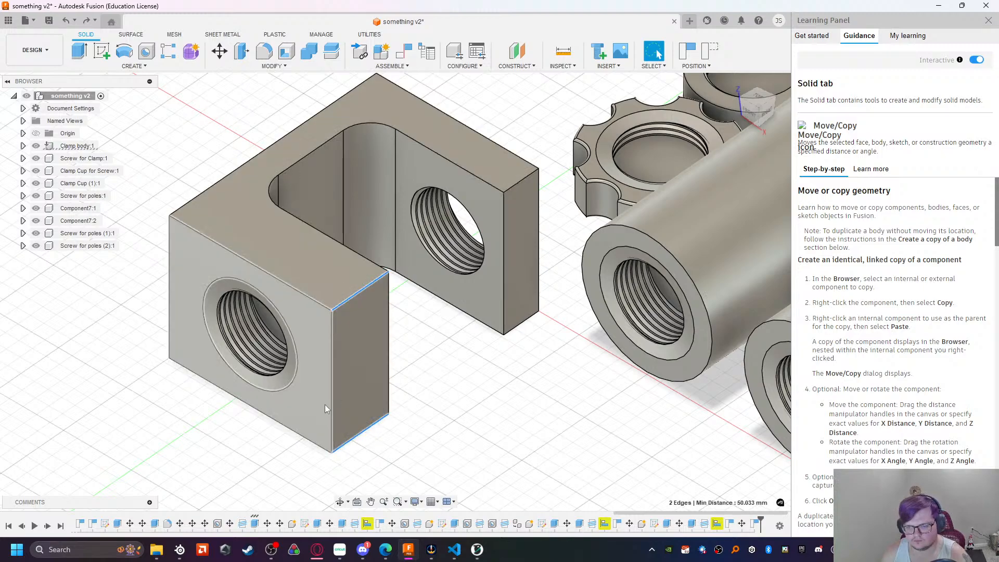
left_click(264, 51)
left_click(690, 177)
type("30")
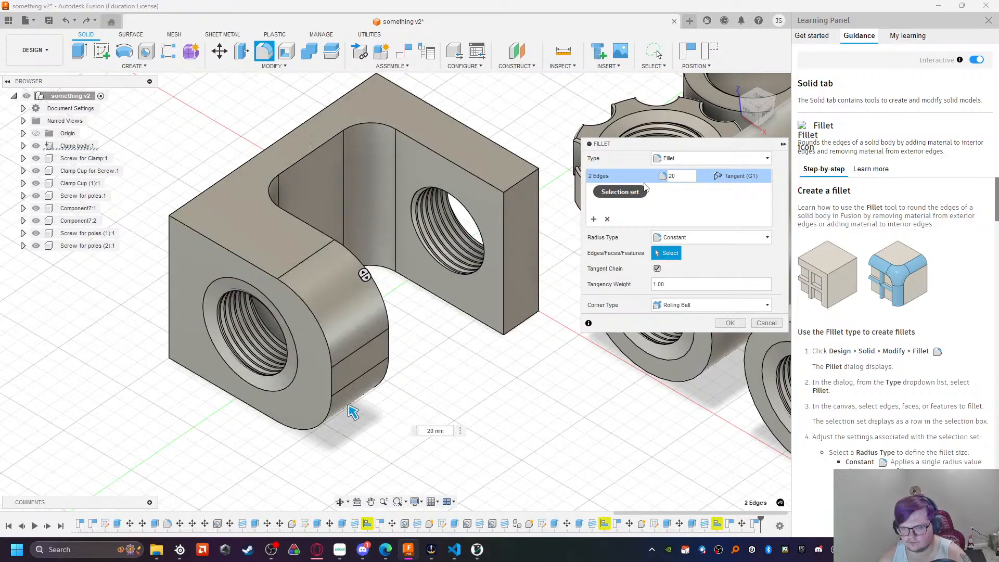
key("BackSpace")
type("6")
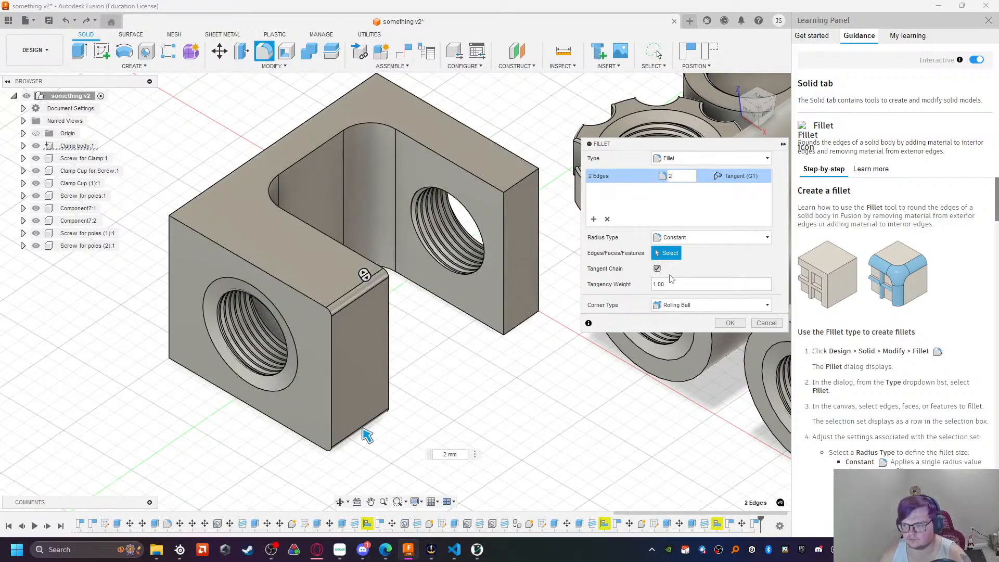
Step: Switch the fillet's corner type to Setback and try radii of 30 and 25 mm
left_click(686, 305)
left_click(674, 329)
double_click(685, 177)
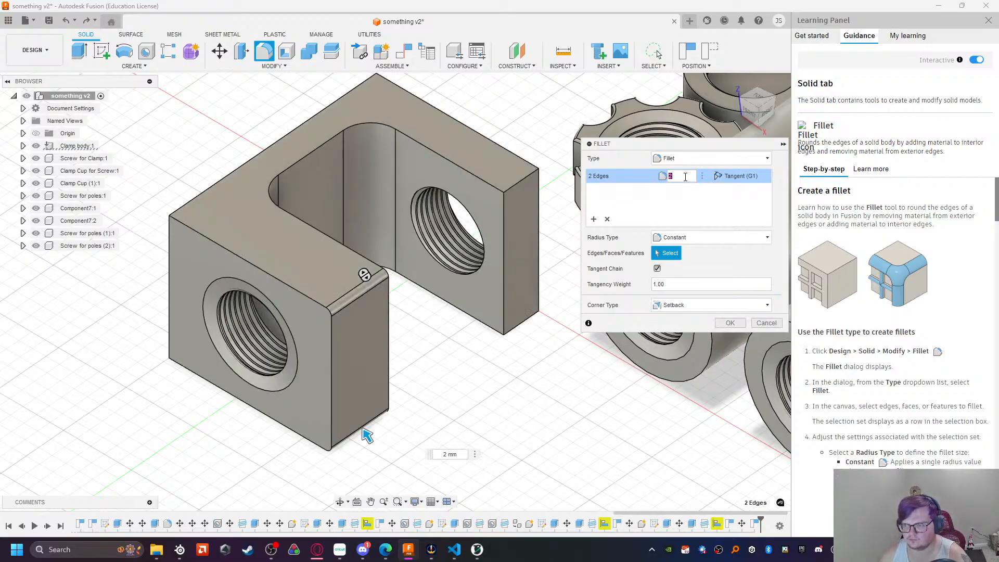
type("2")
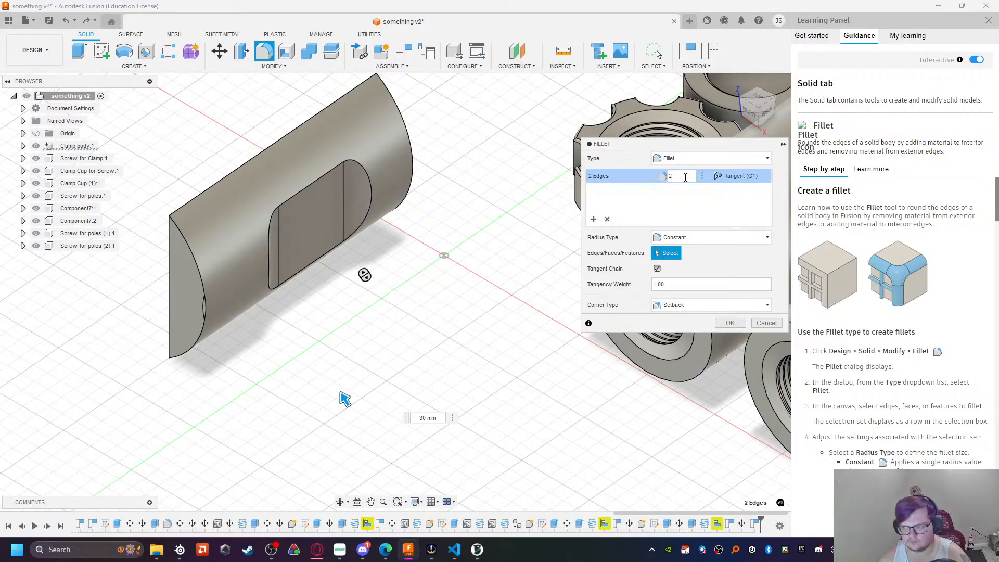
type("0")
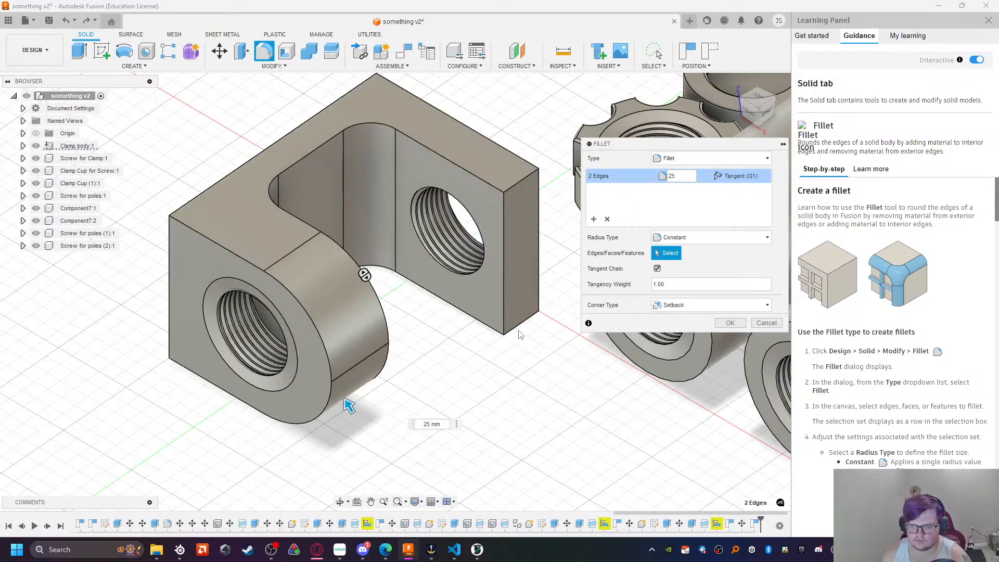
Step: Try a 22.5 mm fillet radius with tangency weights of 0.10 and 1.572, and cancel the command
left_click_drag(346, 404, 350, 409)
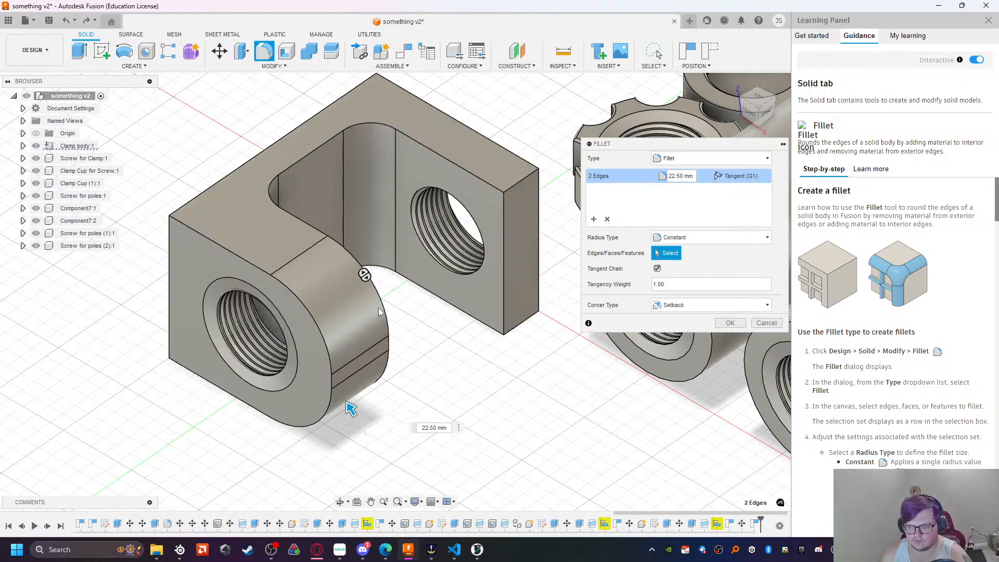
left_click_drag(364, 274, 382, 316)
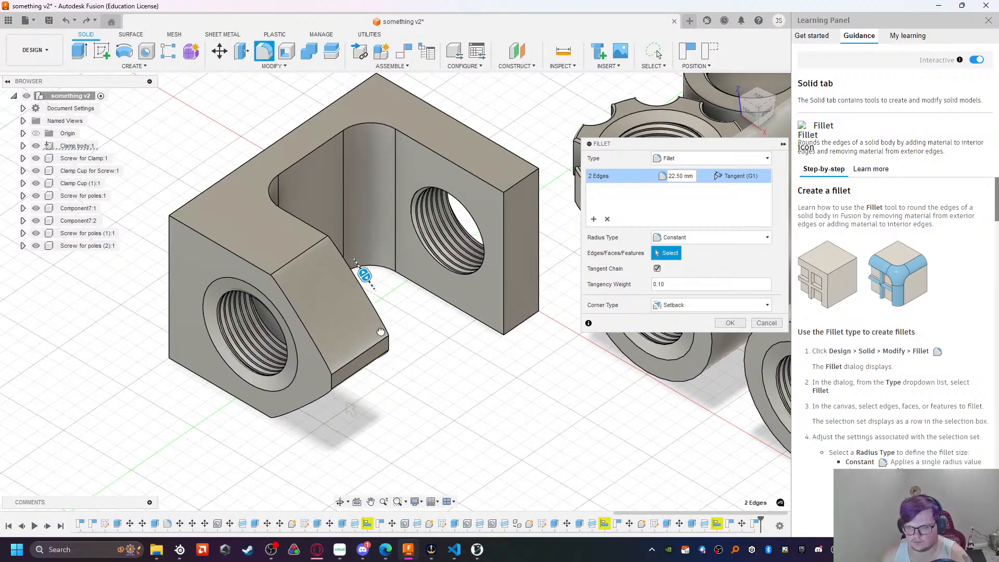
left_click_drag(365, 275, 365, 248)
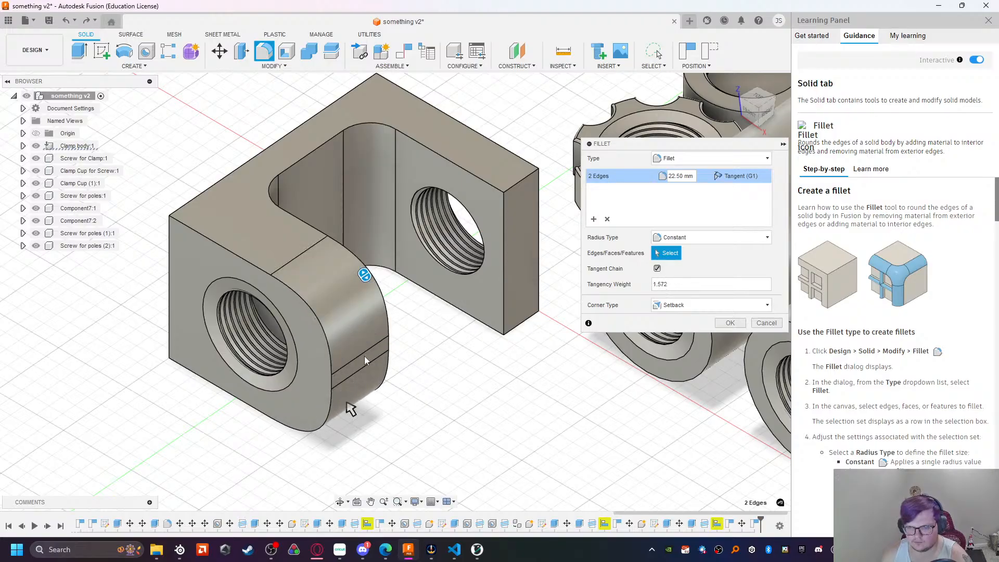
left_click(767, 322)
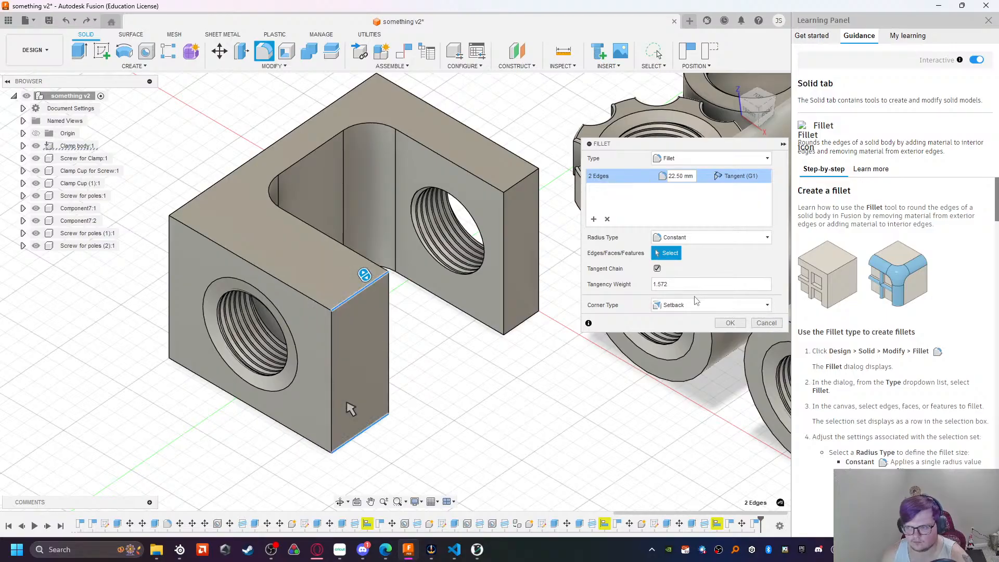
Step: Fillet the upper and lower end edges of the thicker clamp arm with a 24 mm radius and Rolling Ball corners
left_click(352, 297)
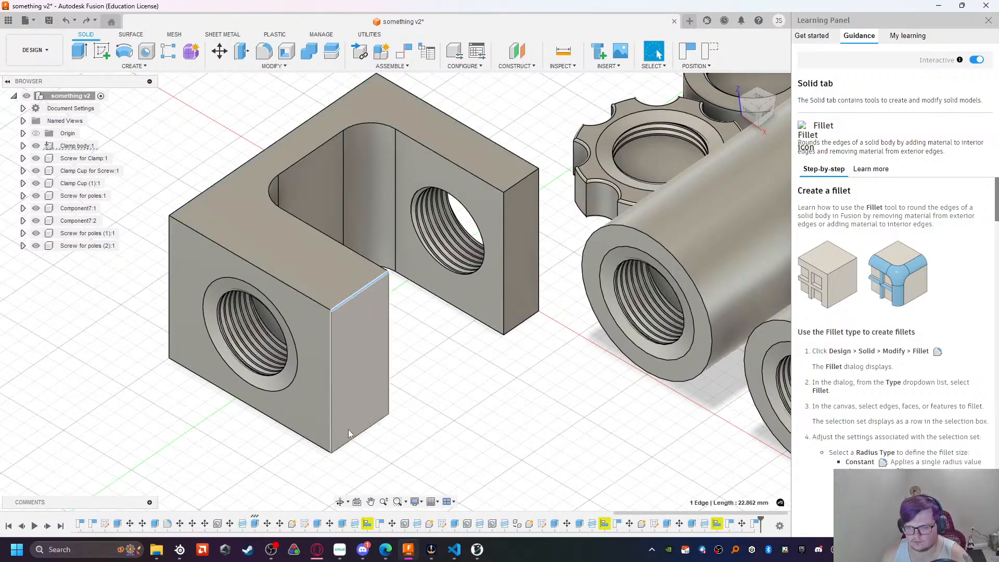
left_click(358, 443, "ctrl")
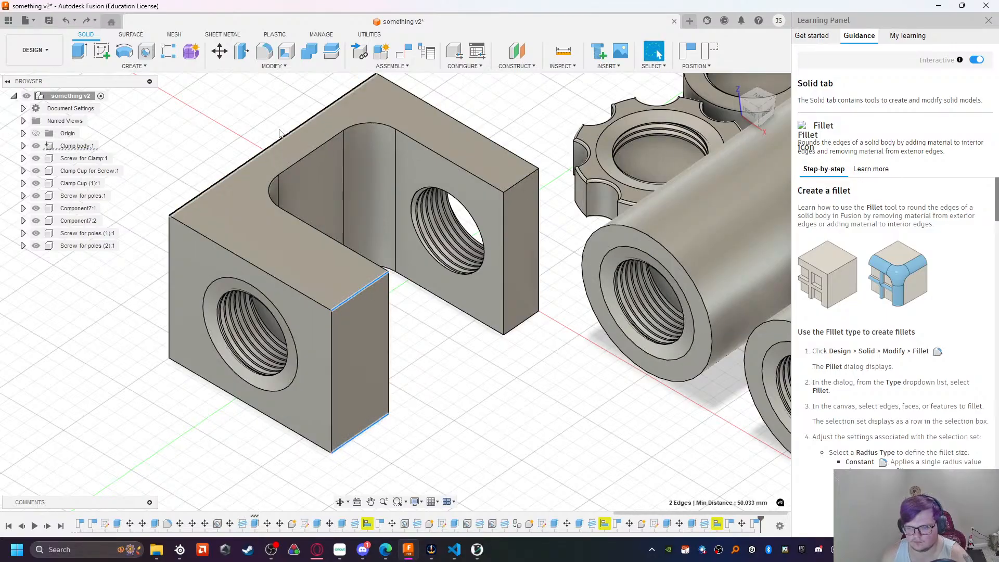
left_click(264, 50)
left_click(691, 176)
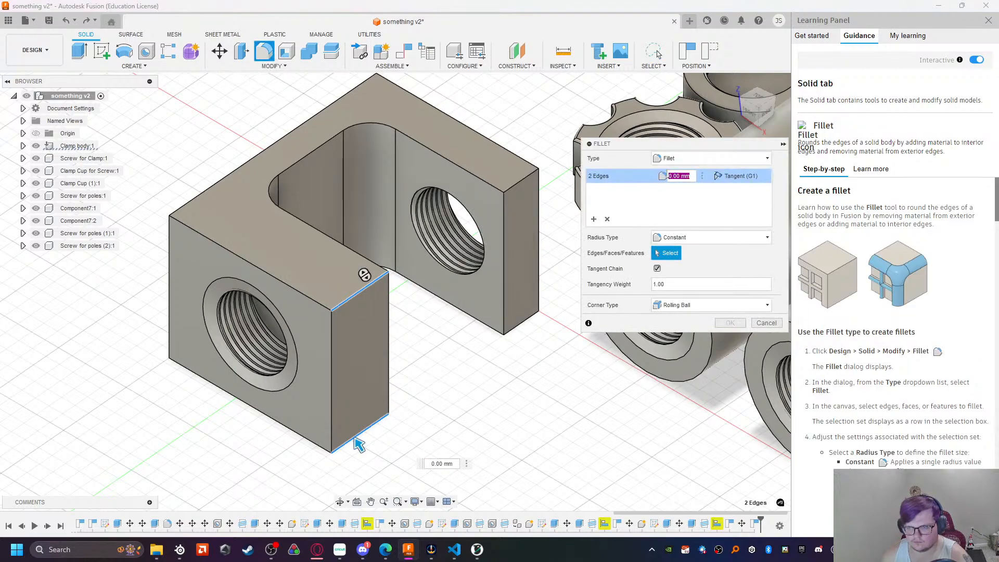
type("24")
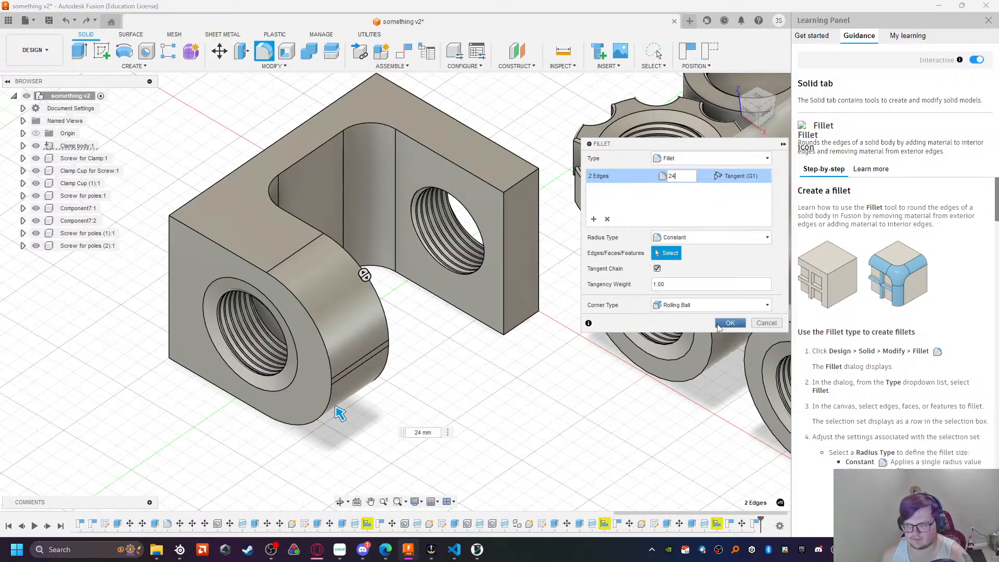
left_click(692, 305)
left_click(682, 318)
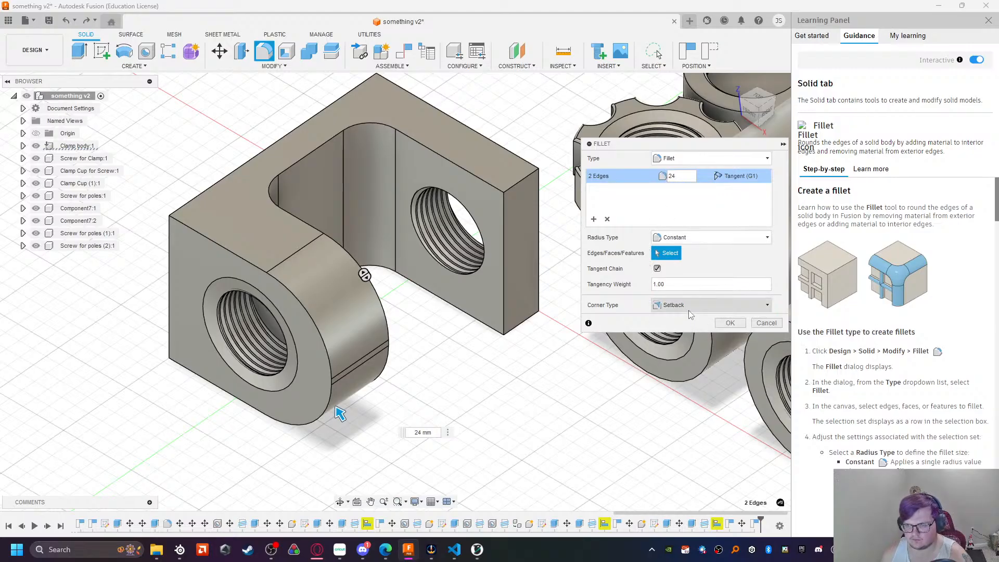
left_click(688, 307)
left_click(691, 319)
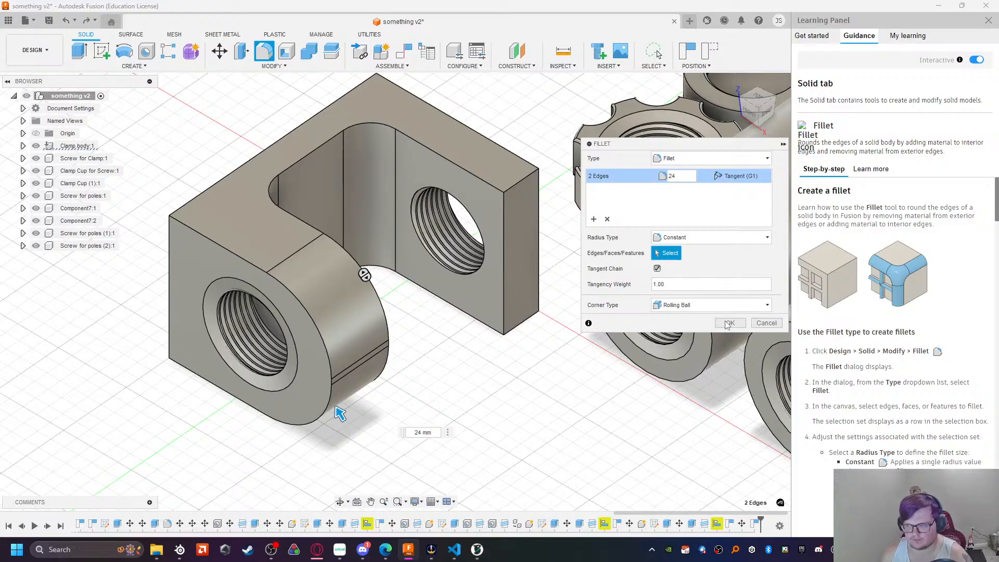
left_click(728, 323)
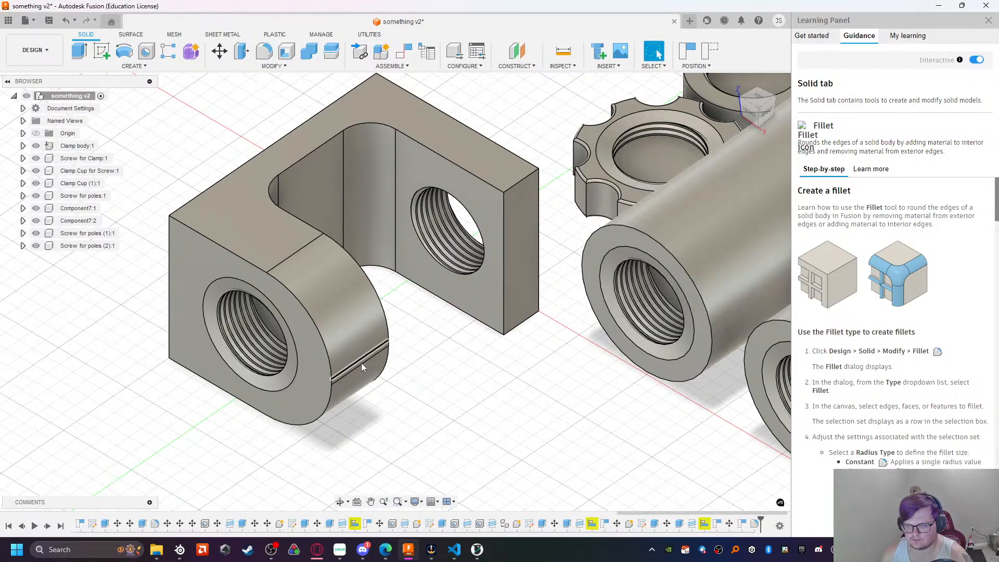
Step: Try to move the narrow flat face between the two fillets inward by 7 and 6 mm, and cancel the move
key("m")
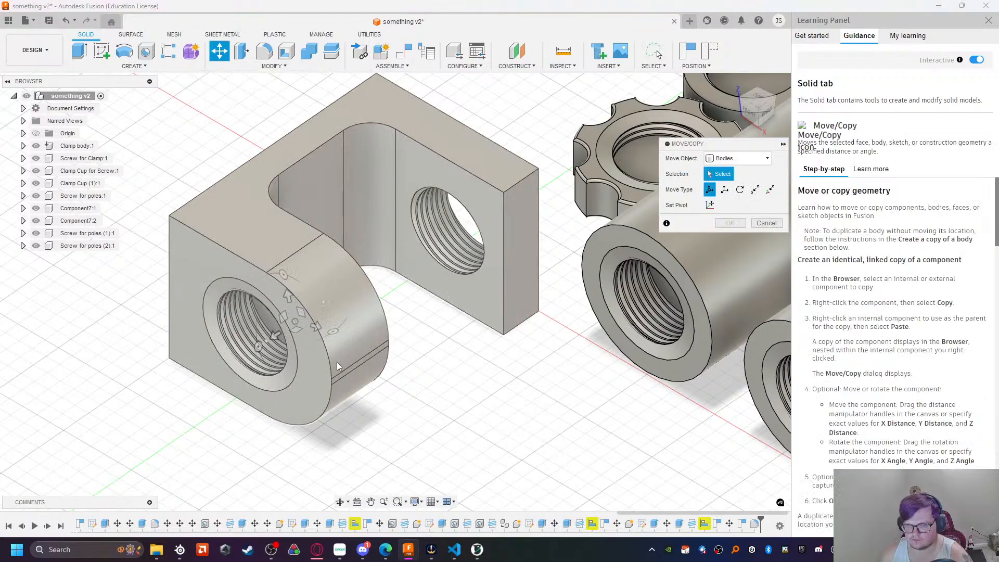
scroll(354, 364, "up", 5)
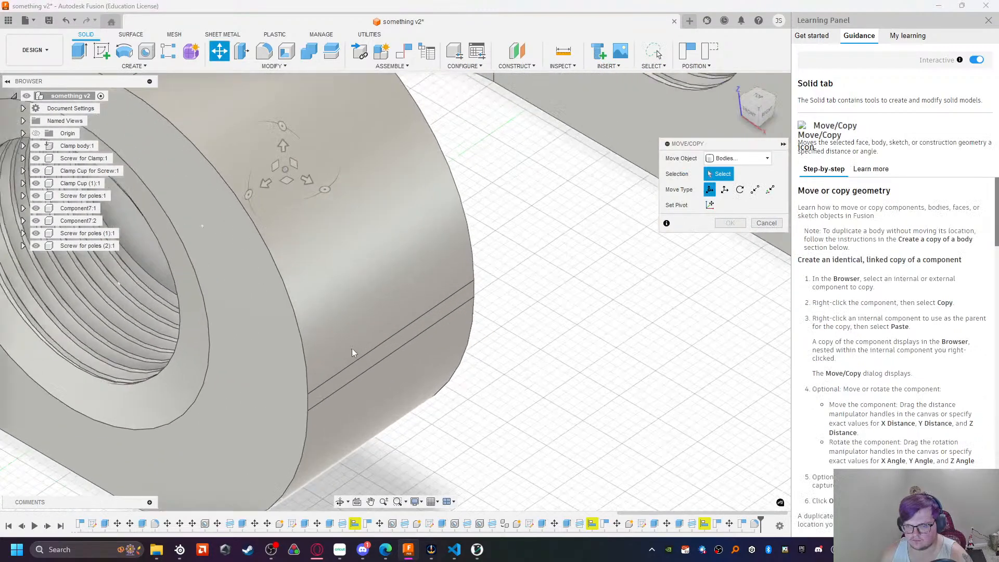
key("Escape")
left_click(381, 351)
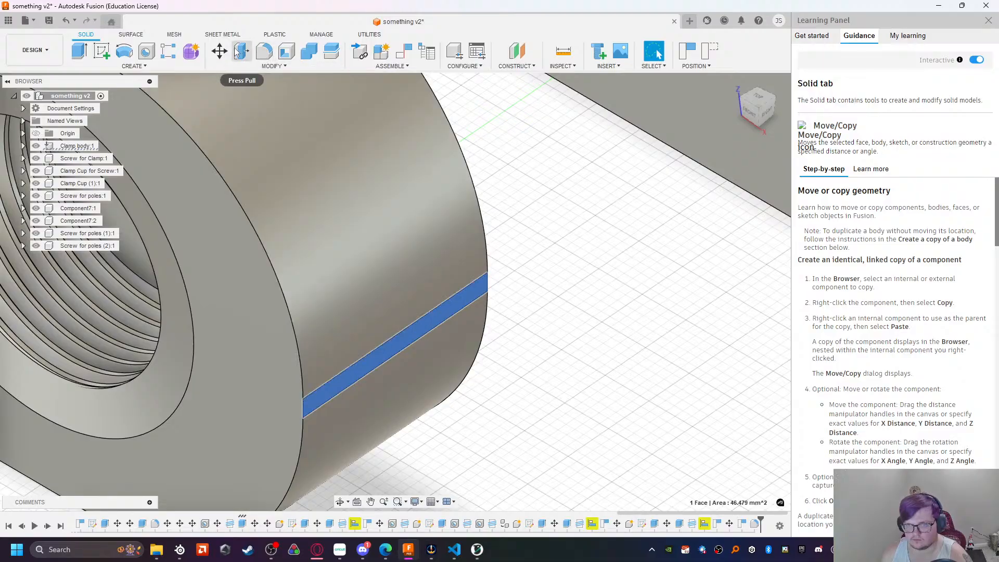
left_click(219, 52)
left_click_drag(404, 355, 341, 318)
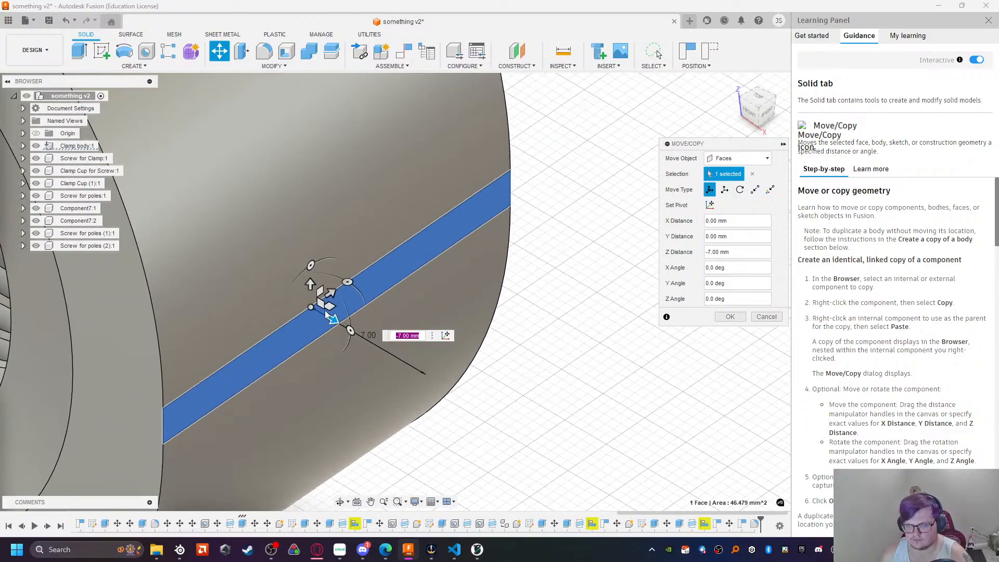
scroll(300, 297, "down", 5)
middle_click_drag(339, 282, 441, 336, "shift")
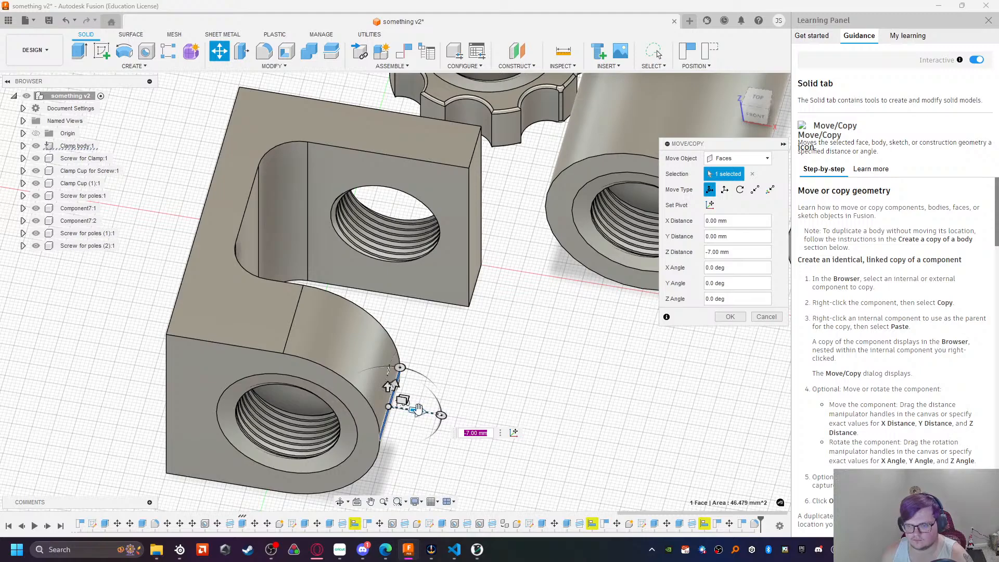
left_click_drag(420, 409, 422, 411)
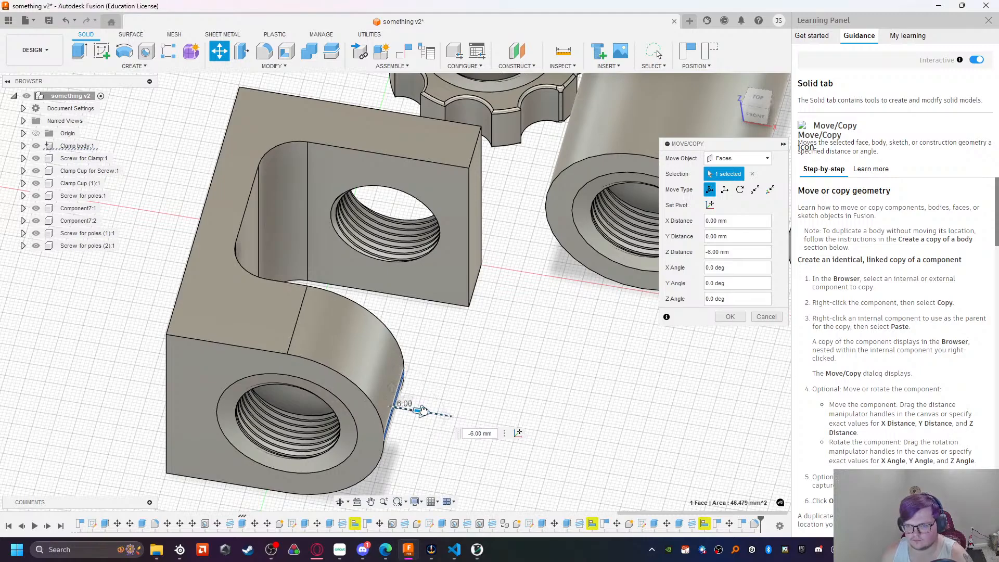
left_click_drag(424, 411, 430, 408)
key("Escape")
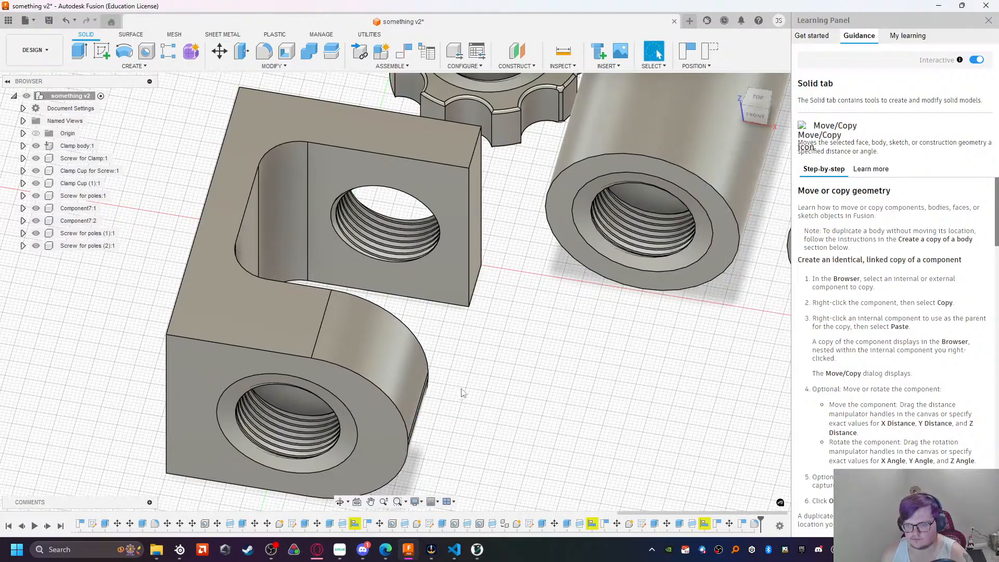
Step: Rename the pole component Component7 as Pole
scroll(477, 384, "down", 3)
scroll(478, 384, "down", 3)
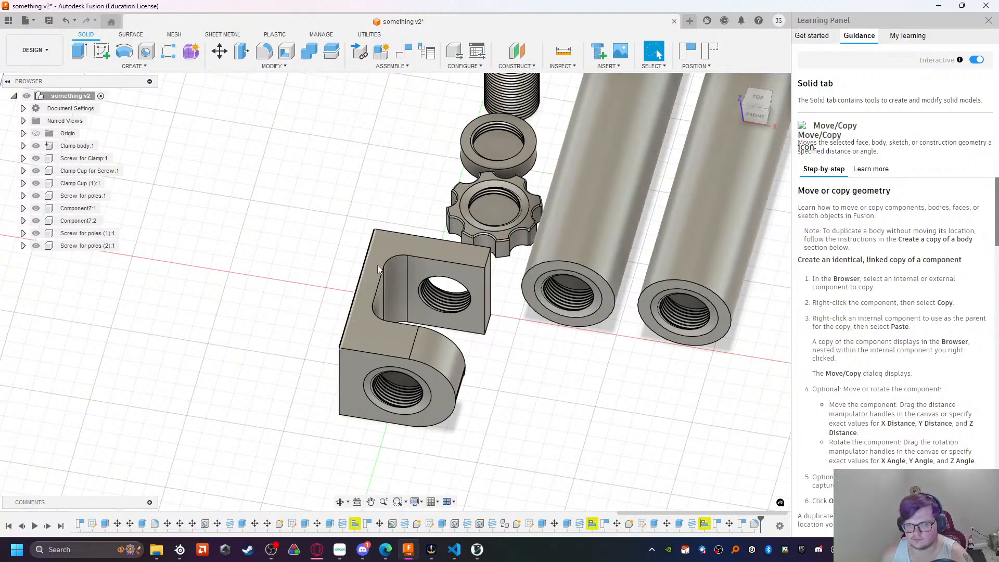
left_click(92, 220)
left_click(73, 208)
double_click(73, 208)
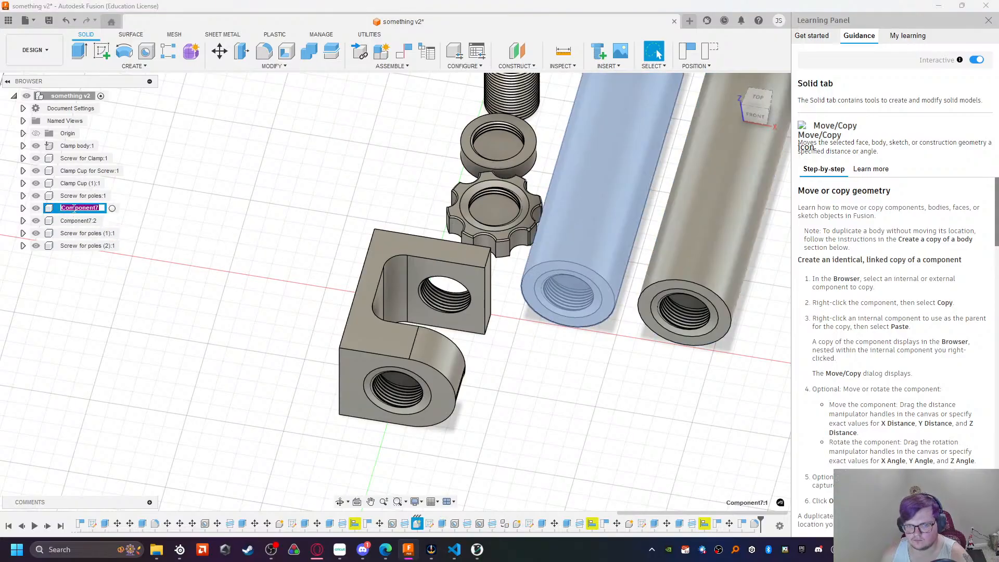
type("po")
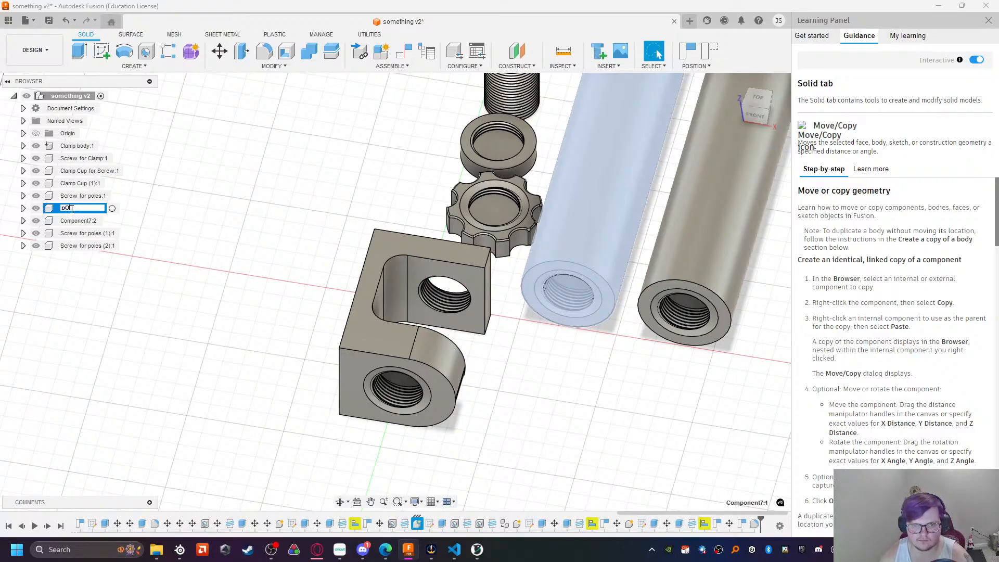
type("le")
key("Return")
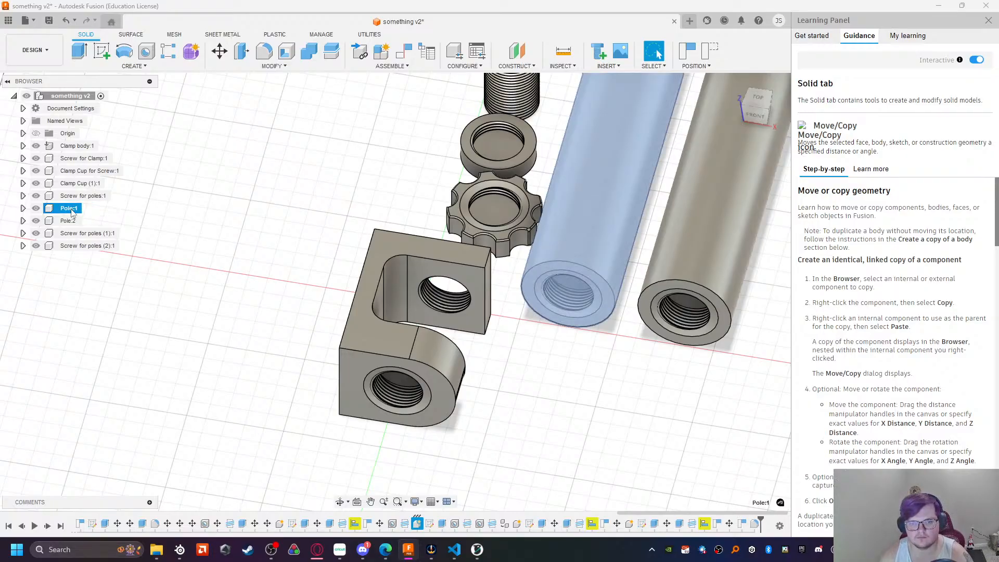
Step: Start moving the first pole component, offsetting it -300 mm along Y to the front of the clamp body
left_click(218, 52)
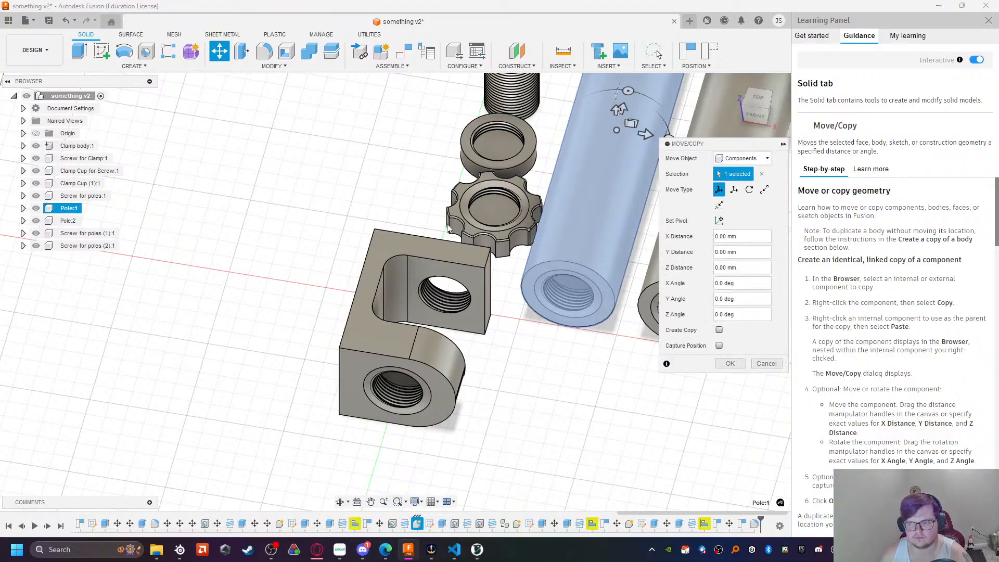
left_click_drag(623, 108, 386, 507)
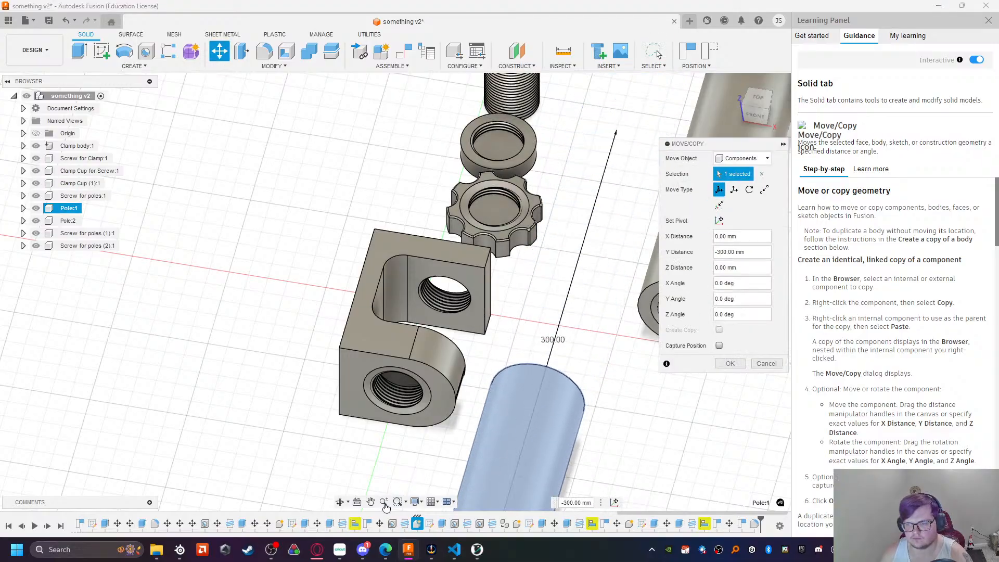
scroll(327, 424, "up", 1)
scroll(326, 423, "down", 4)
middle_click_drag(421, 412, 390, 249, "shift")
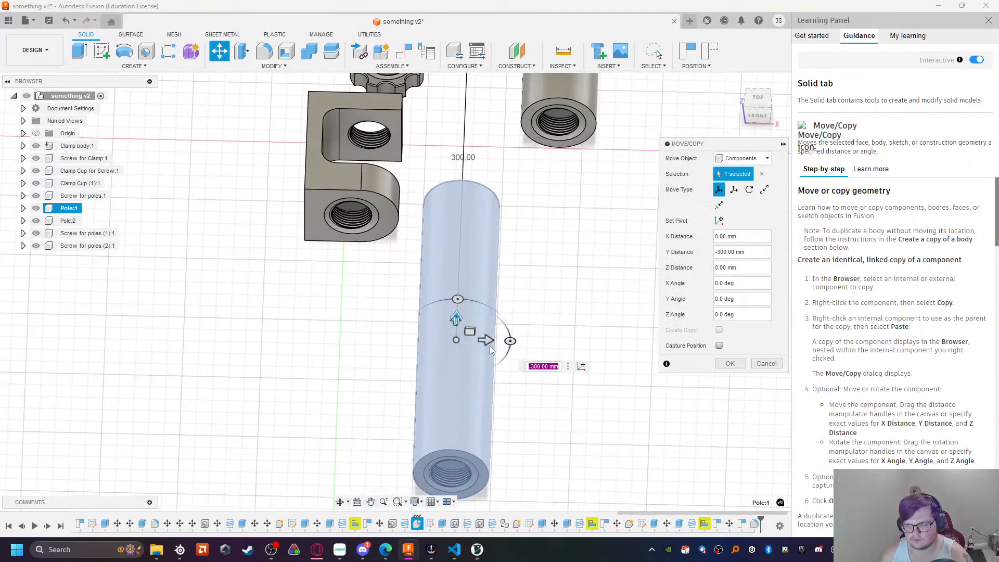
Step: Shift the first pole -70 mm along X in line with the thicker clamp arm, and -10 mm along Y toward its front face
left_click_drag(487, 340, 376, 327)
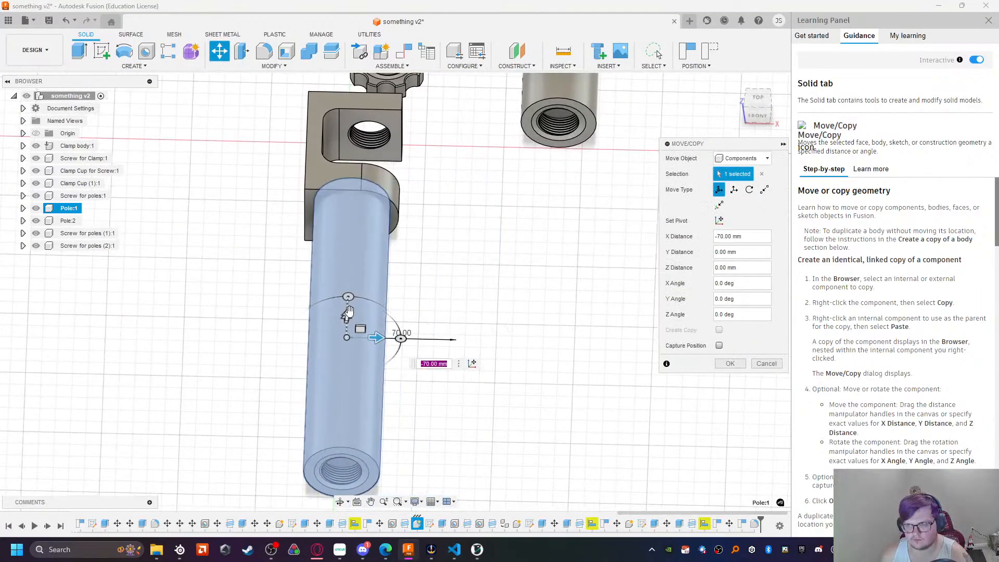
left_click(758, 98)
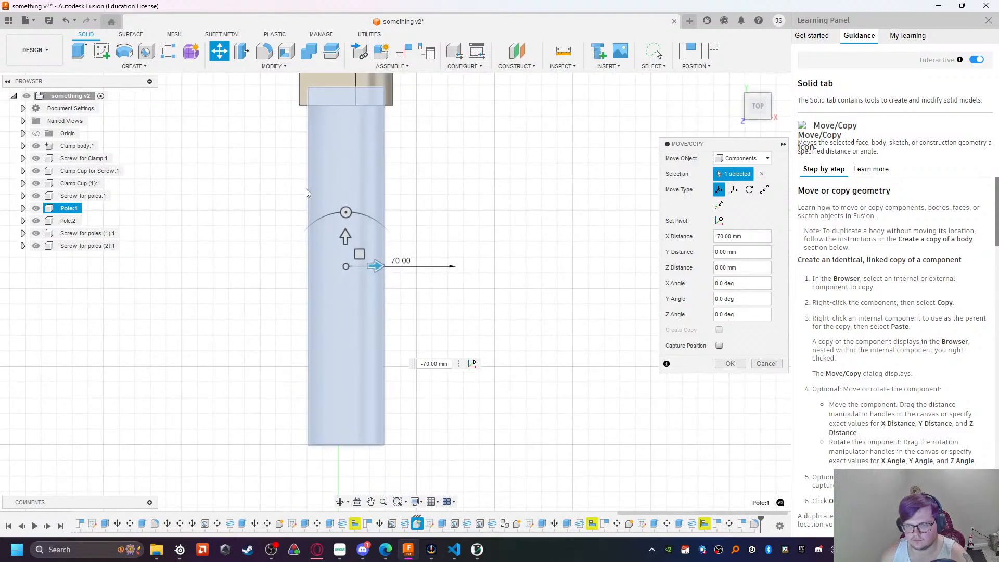
left_click_drag(345, 235, 348, 236)
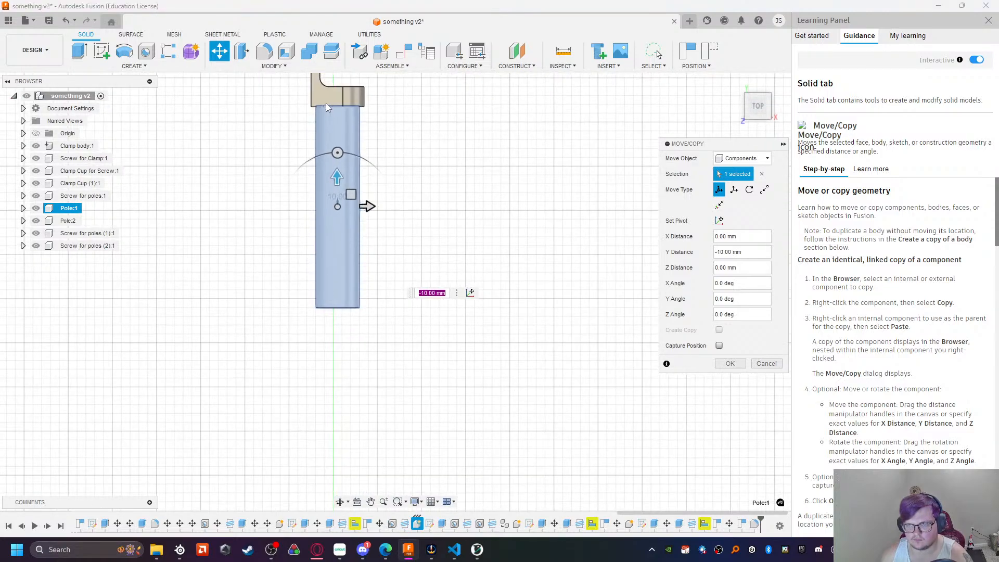
scroll(325, 104, "up", 3)
mouse_move(363, 399)
left_mouse_down()
mouse_move(371, 406)
mouse_move(370, 392)
left_mouse_up()
scroll(347, 92, "up", 5)
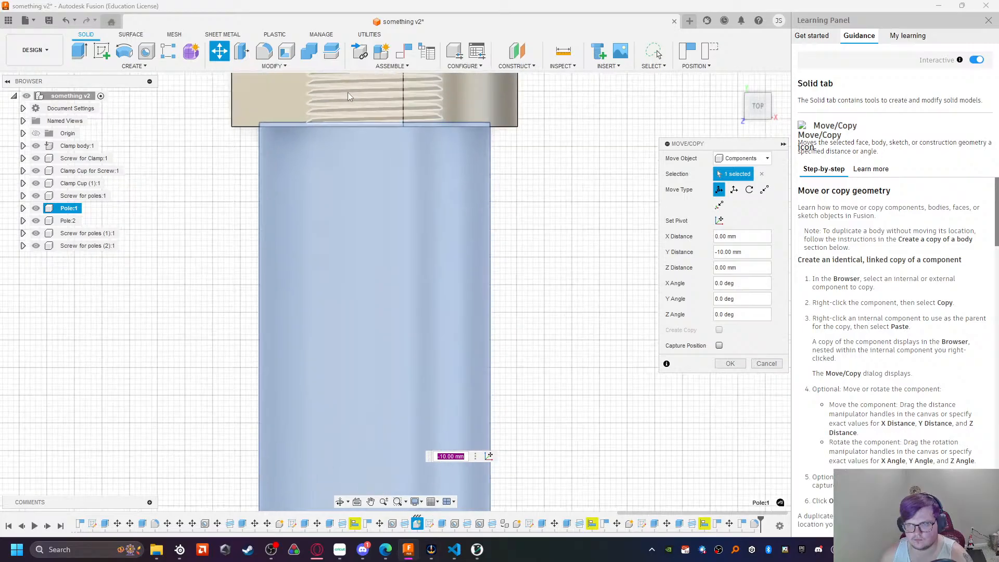
scroll(411, 143, "down", 2)
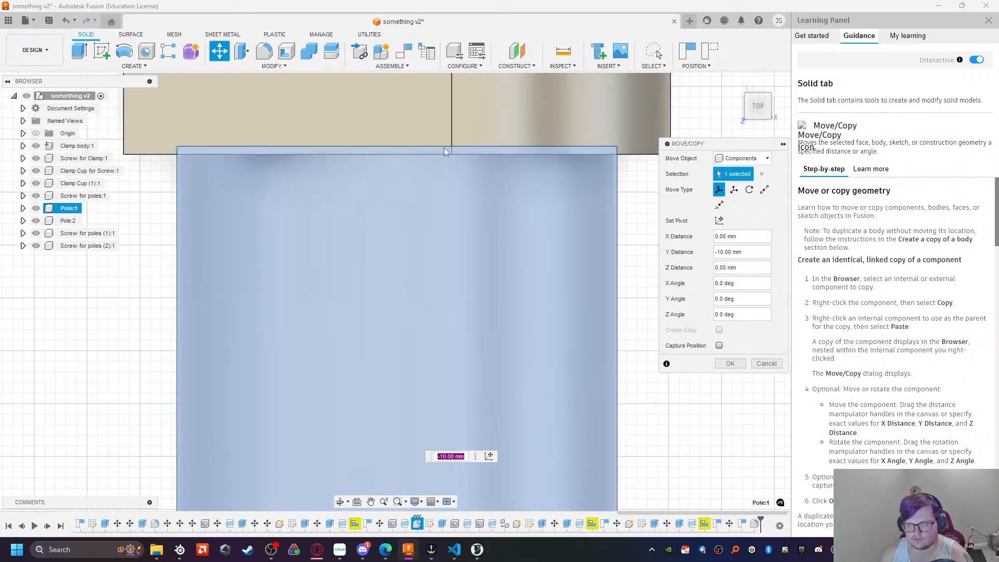
Step: Refine the pole's Y offset to -10.9 mm so its end meets the clamp arm's front face, and apply the move
left_click(469, 452)
key("BackSpace")
type("5")
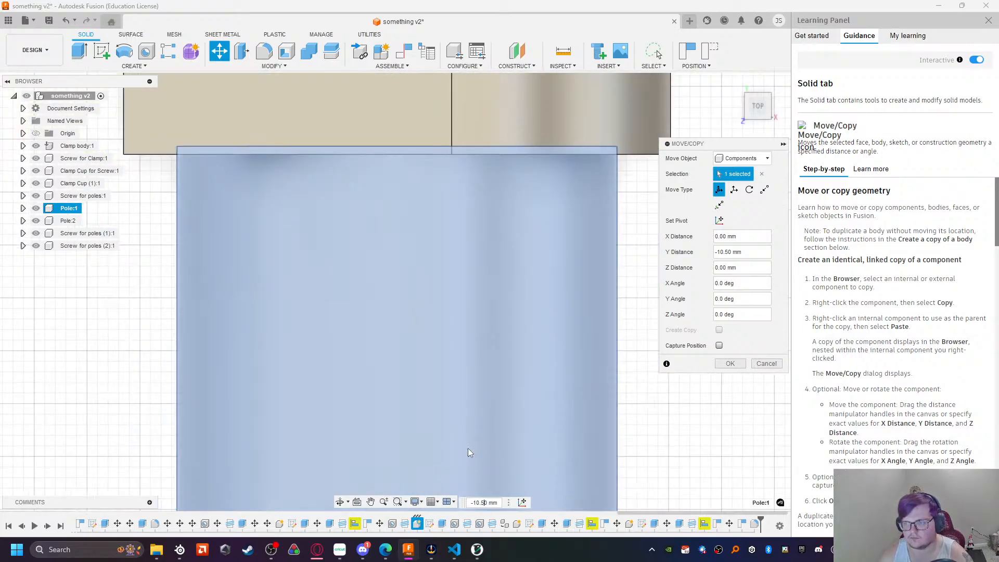
key("BackSpace")
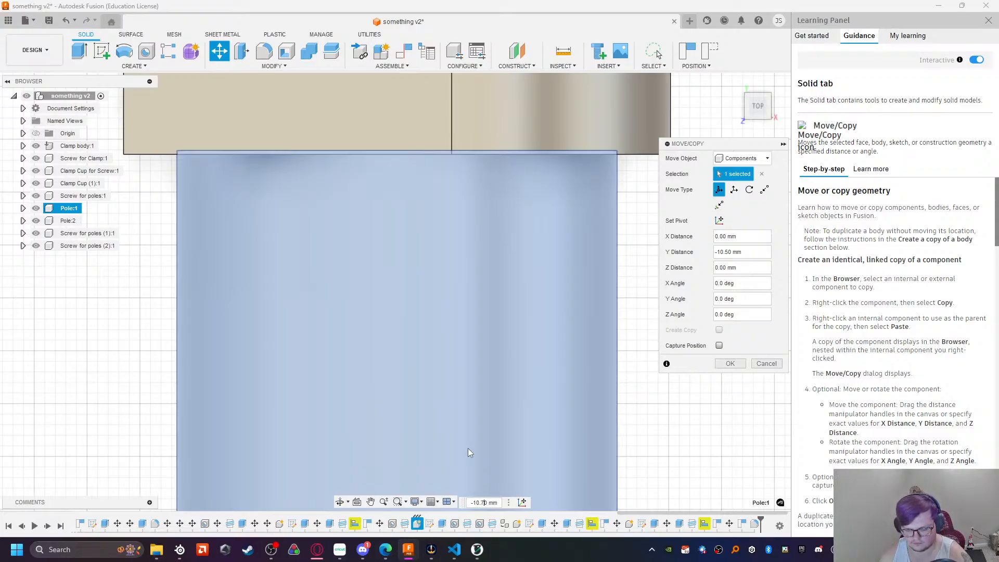
type("750")
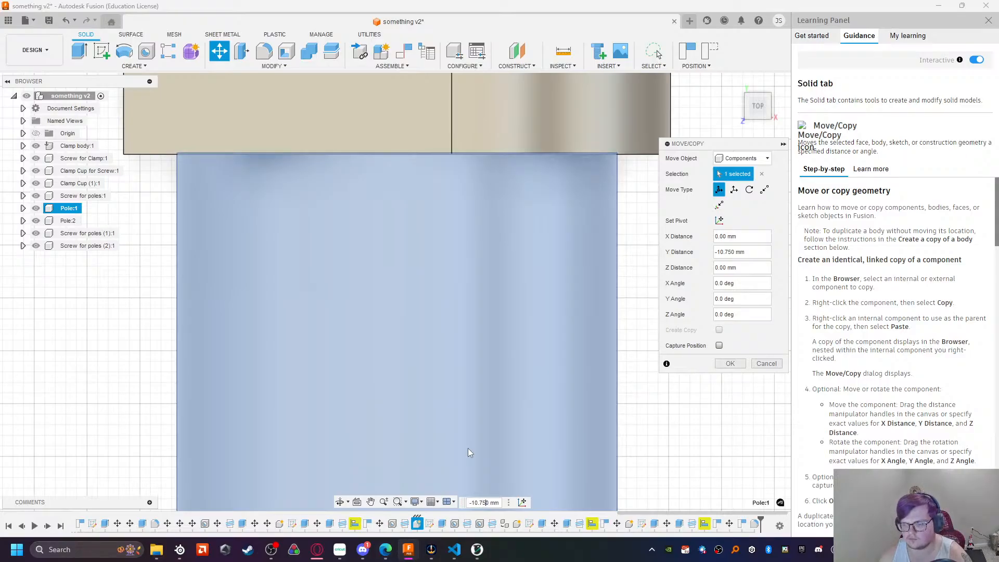
key("BackSpace")
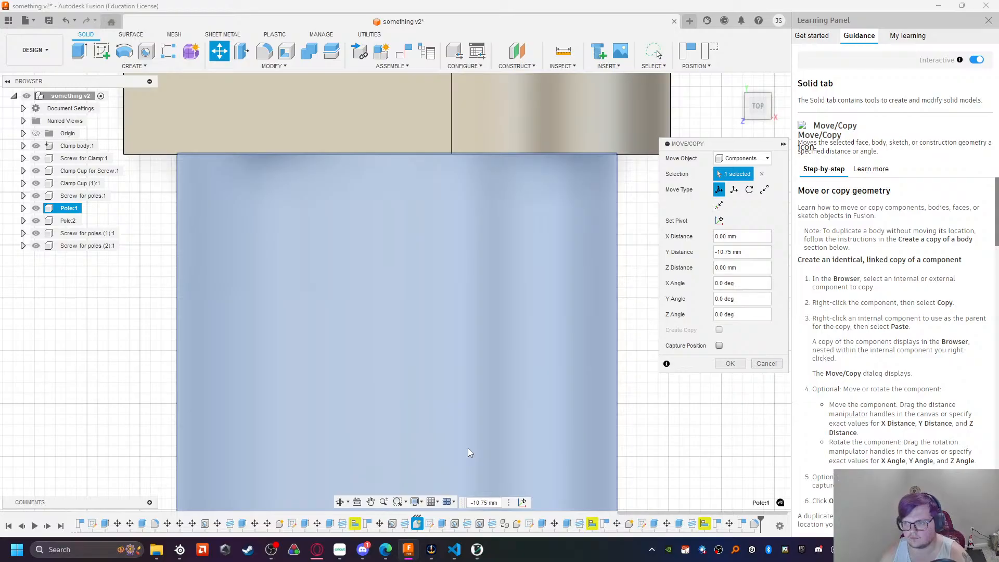
key("BackSpace")
key("BackSpace")
type("8")
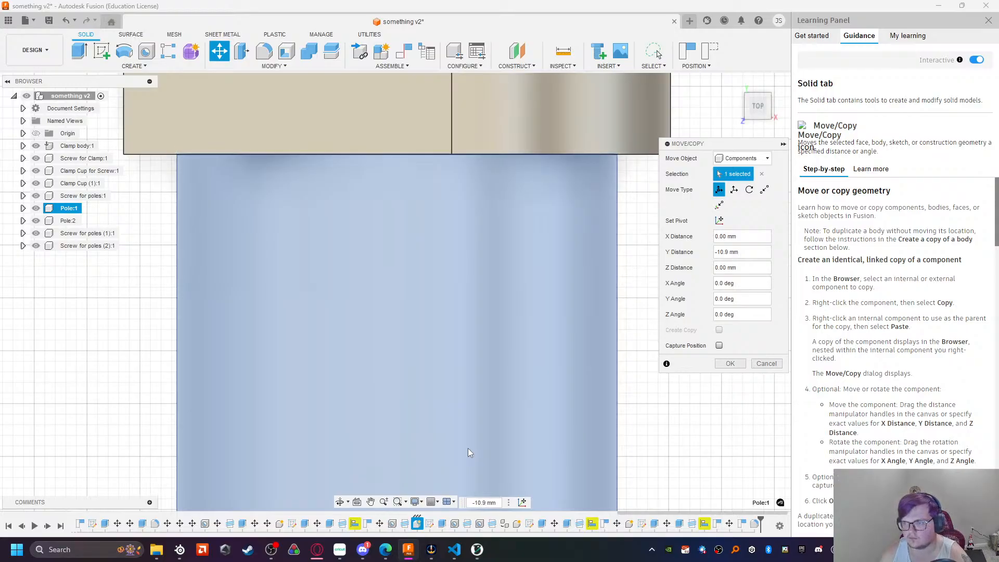
key("Return")
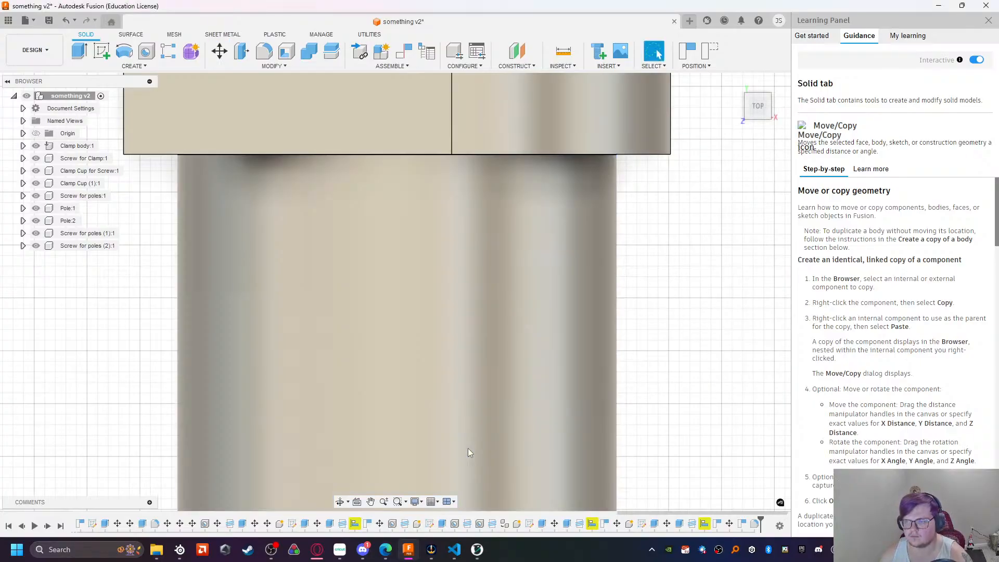
Step: Try to move the narrow flat face between the two clamp arm fillets inward by -3 mm along Z
scroll(497, 322, "down", 5)
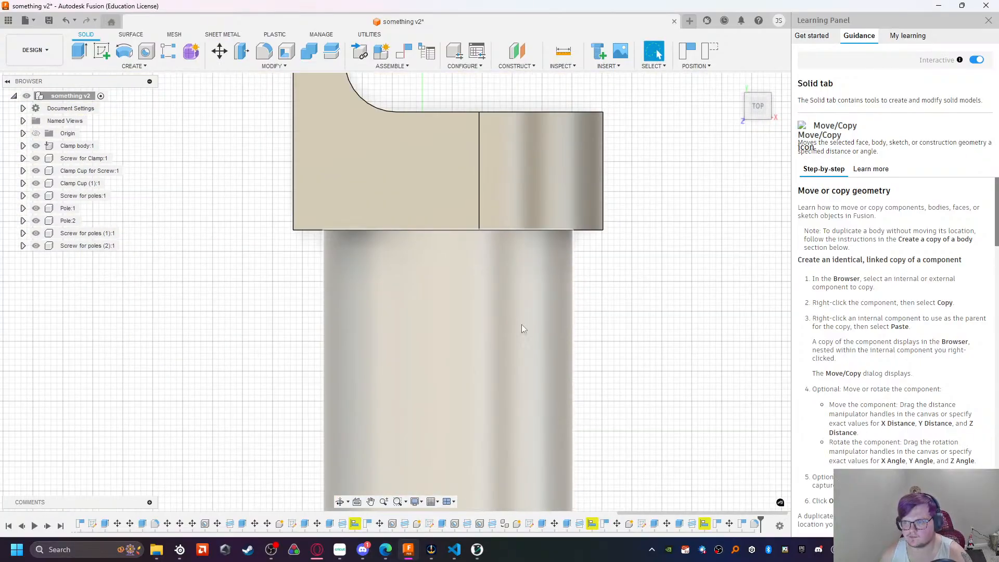
middle_click_drag(651, 408, 642, 345, "shift")
scroll(642, 346, "up", 8)
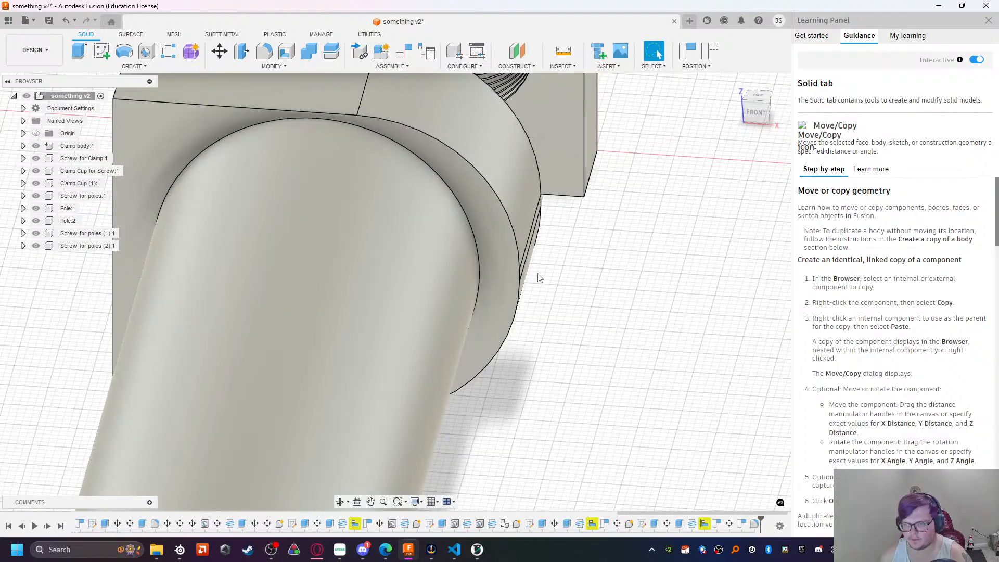
middle_click_drag(538, 278, 488, 224, "shift")
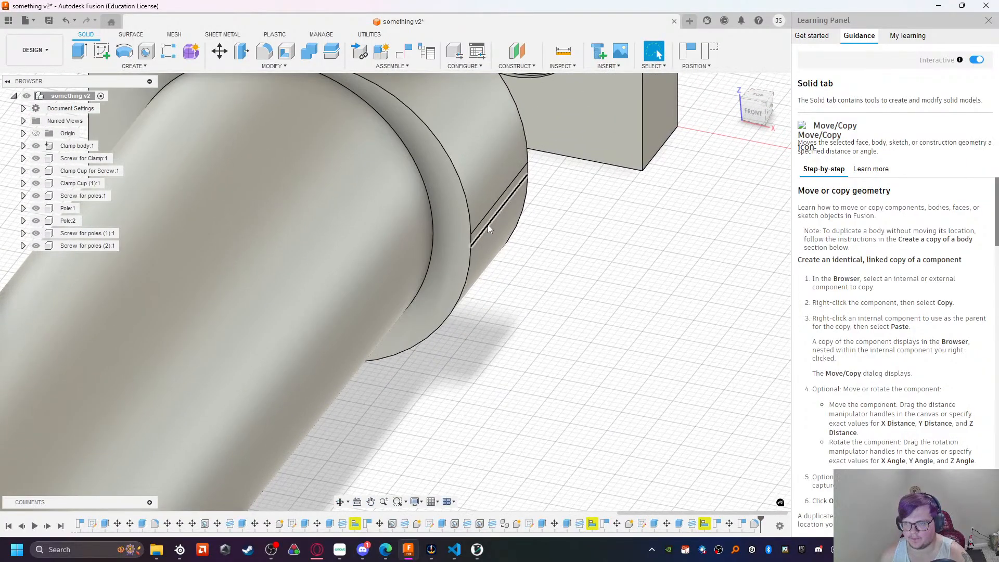
left_click(505, 197)
scroll(505, 213, "up", 5)
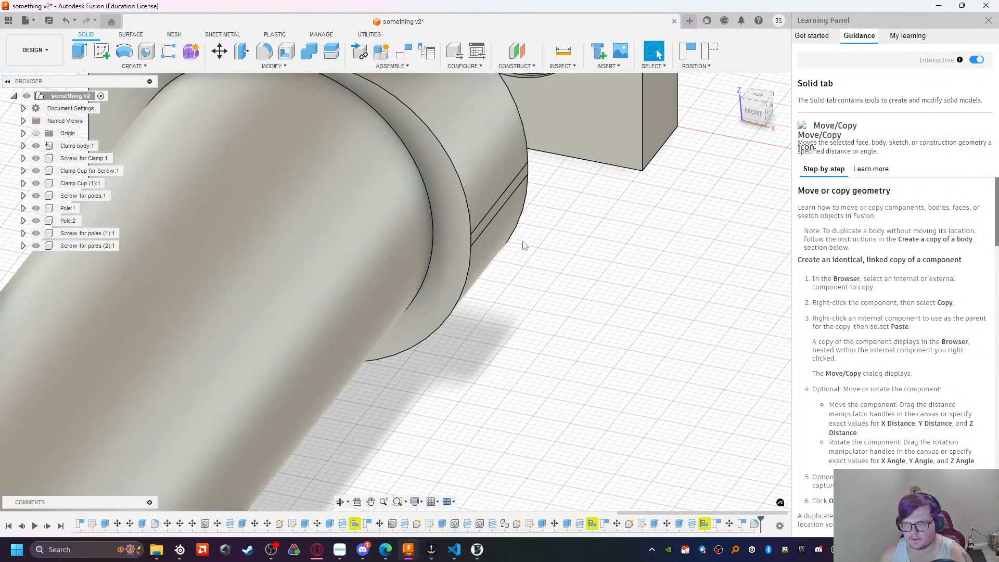
left_click(495, 245)
scroll(484, 236, "down", 5)
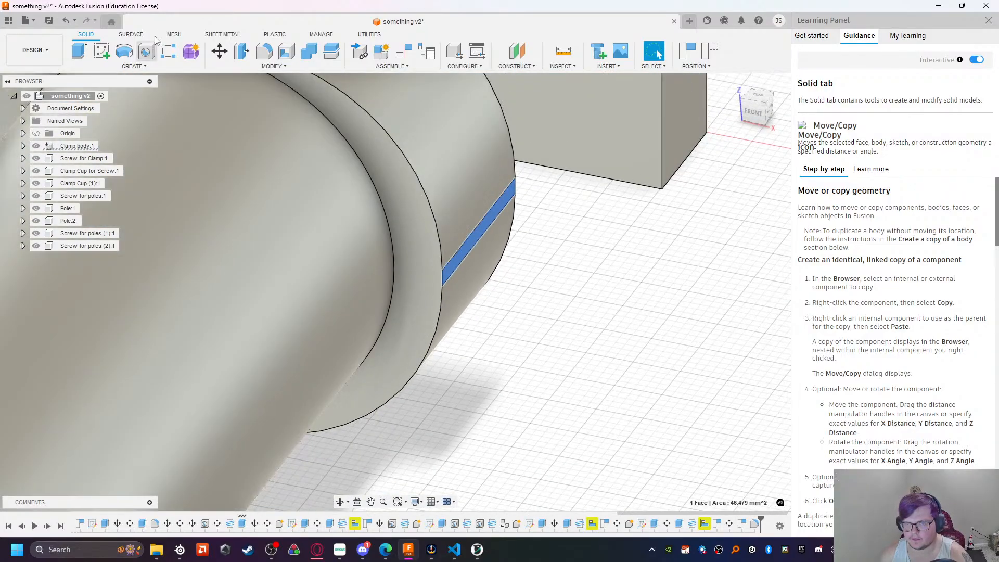
left_click(220, 50)
left_click_drag(507, 235, 483, 227)
scroll(484, 227, "down", 8)
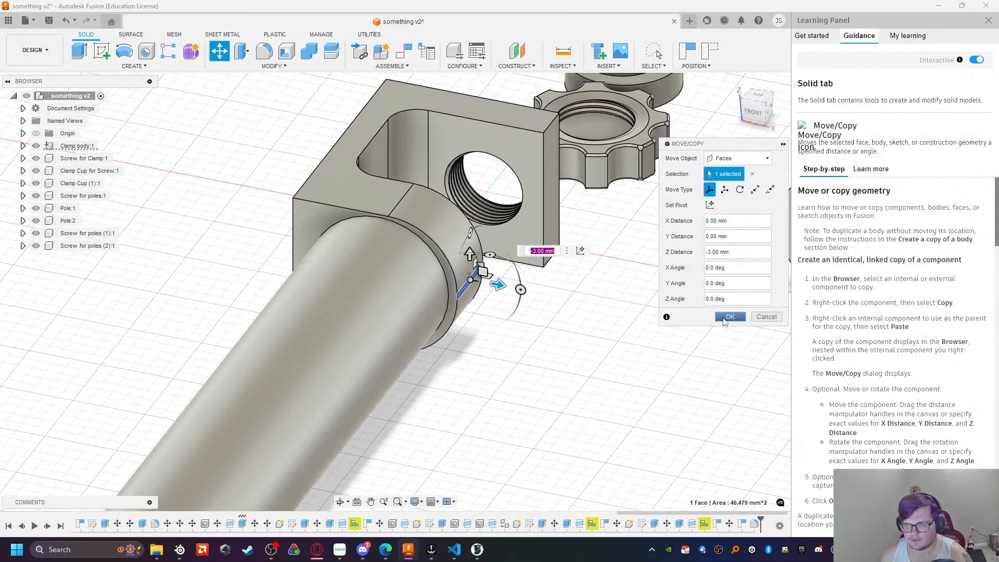
left_click(729, 317)
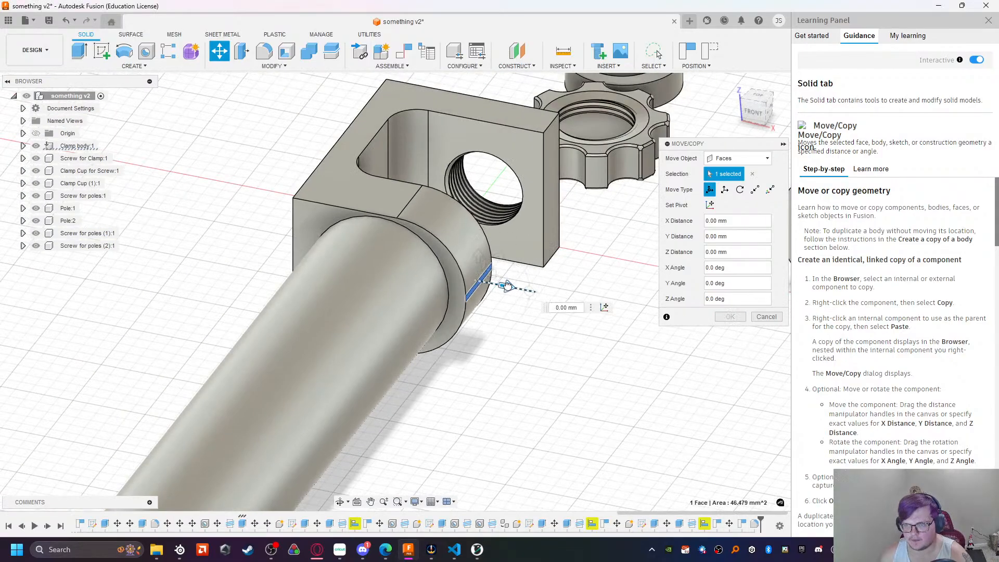
Step: Try to move the narrow flat face on the rounded end of the clamp body's front arm 5 mm inward
left_click_drag(505, 285, 497, 282)
key("Return")
left_click_drag(501, 283, 498, 281)
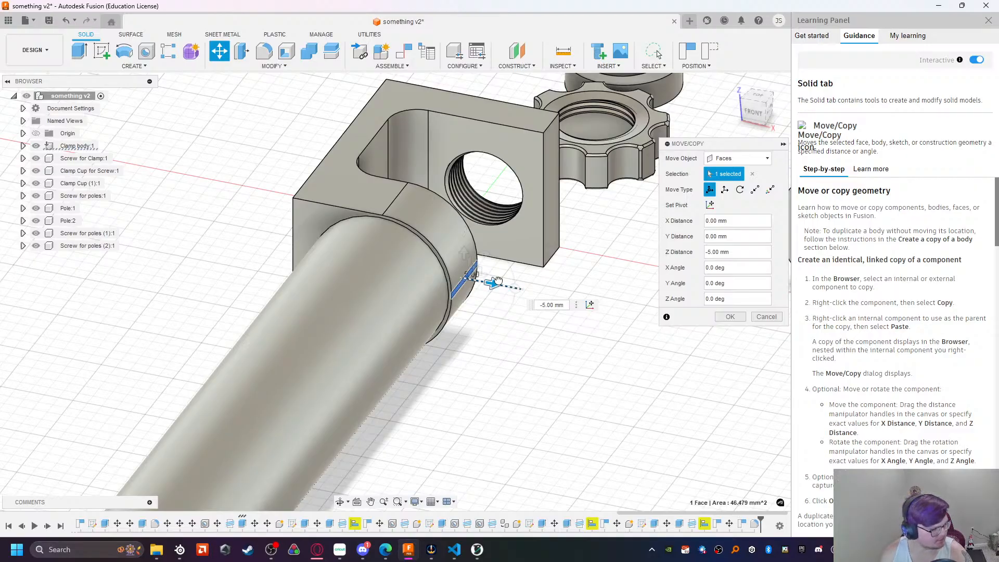
left_click_drag(497, 282, 539, 289)
key("Return")
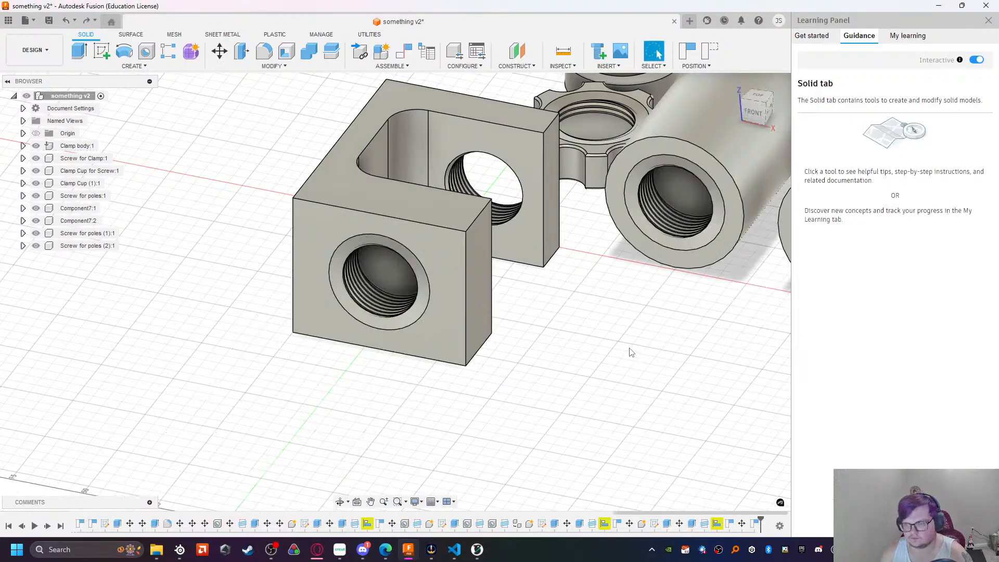
Step: Undo the large end fillet on the clamp body's front arm so its end is square
key("ctrl+z")
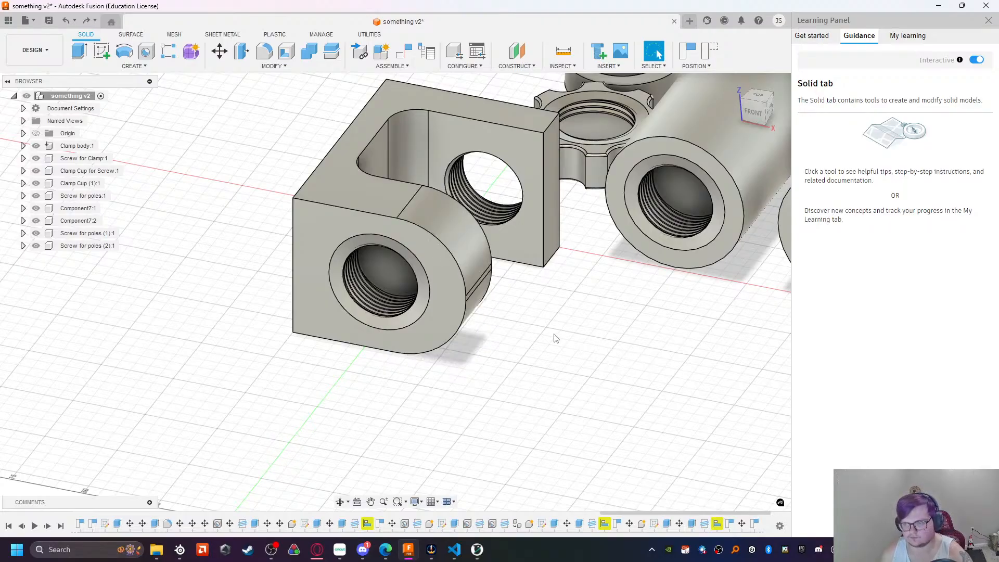
middle_click_drag(507, 334, 525, 312, "shift")
key("ctrl+y")
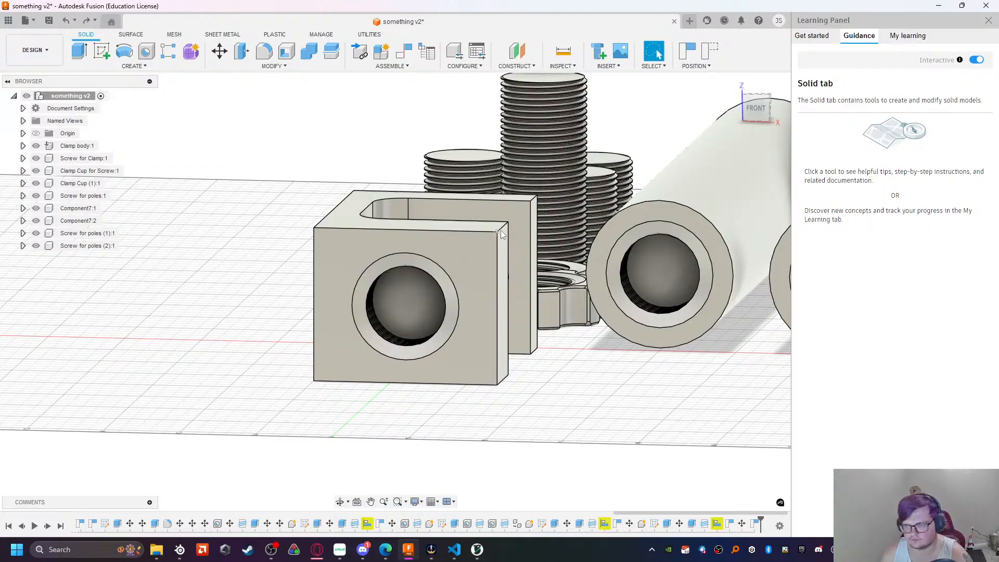
Step: Fillet the upper and lower end edges of the clamp body's thick front arm with a 5 mm radius
left_click(499, 263)
left_click(502, 382, "ctrl")
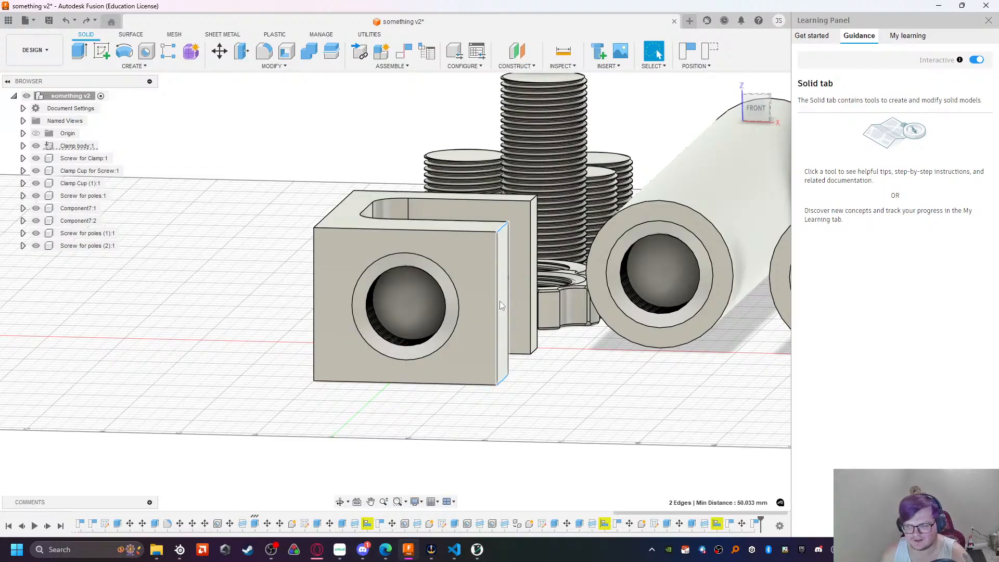
scroll(416, 224, "up", 1)
left_click(264, 52)
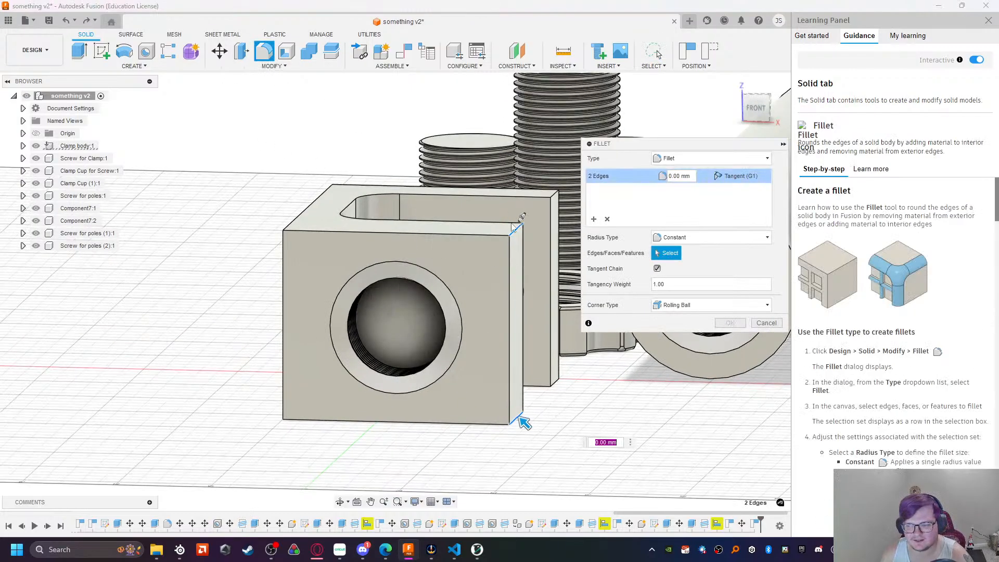
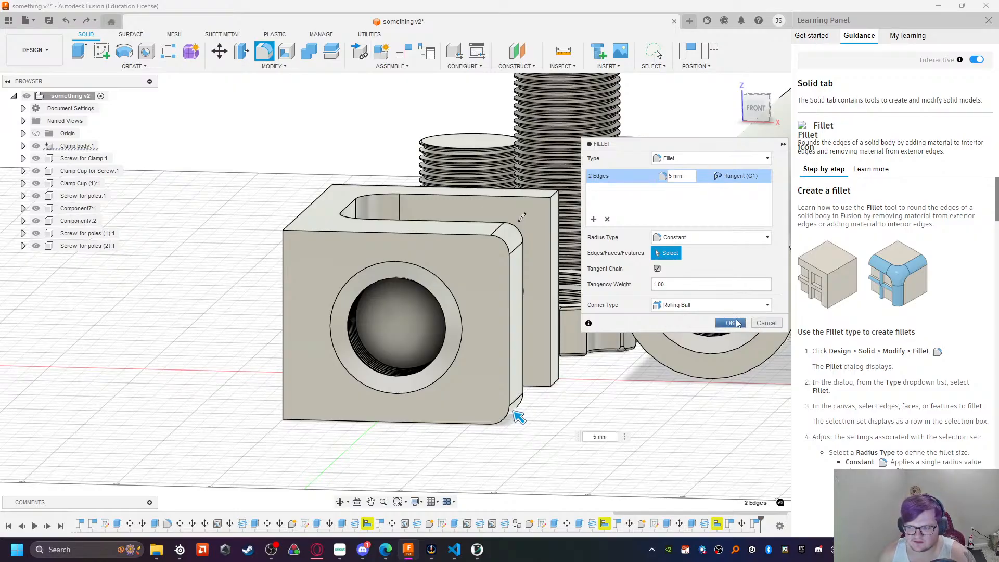
left_click(735, 322)
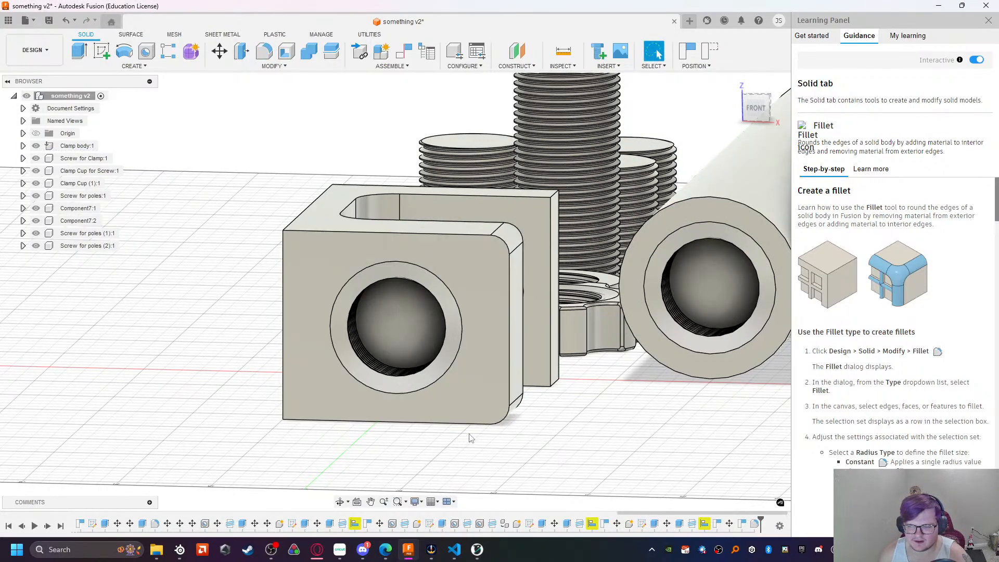
Step: Fillet the upper and lower end edges of the clamp body's thinner rear arm with a 24 mm radius
middle_click_drag(492, 448, 568, 282, "shift")
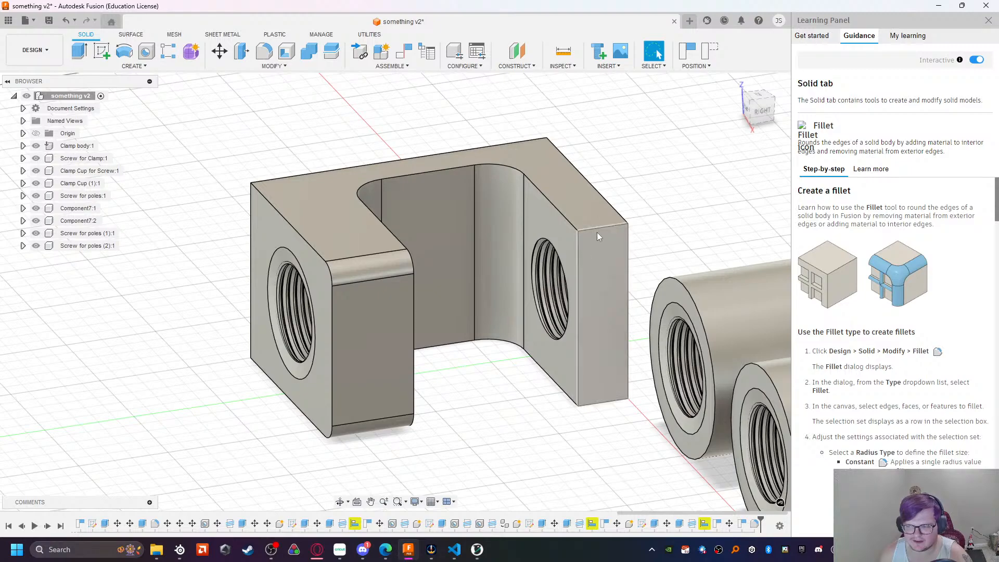
left_click(611, 401)
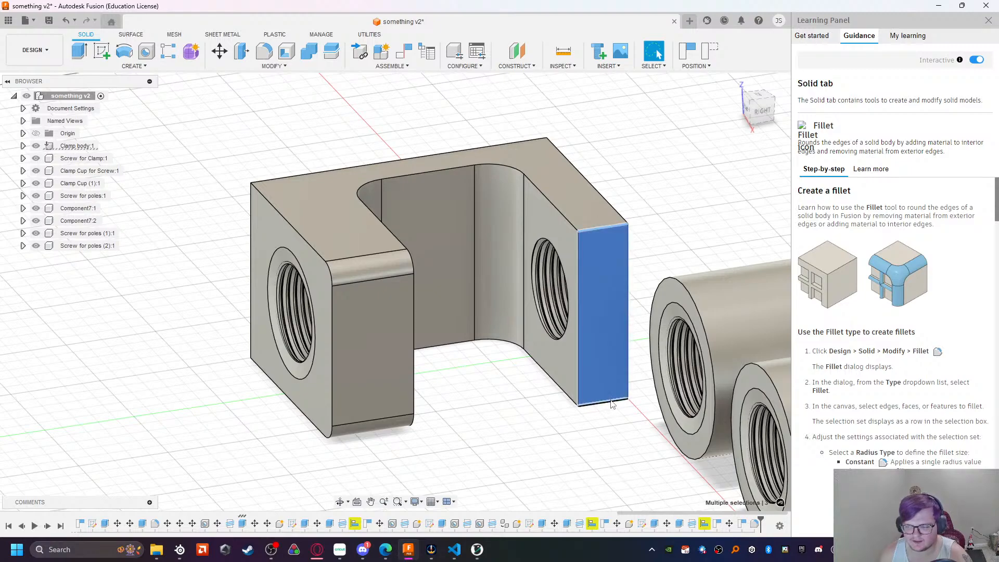
left_click(602, 228)
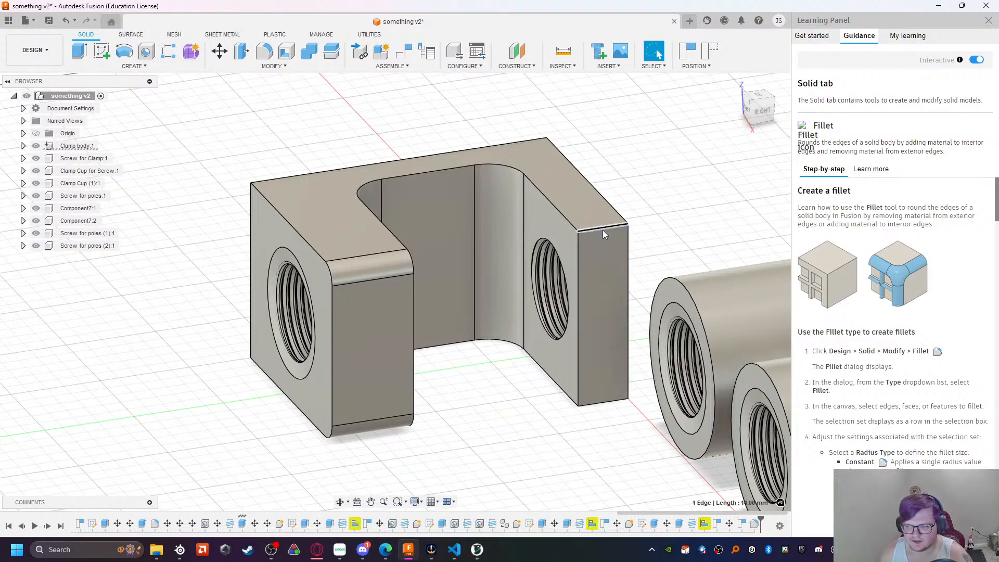
left_click(605, 404, "ctrl")
key("f")
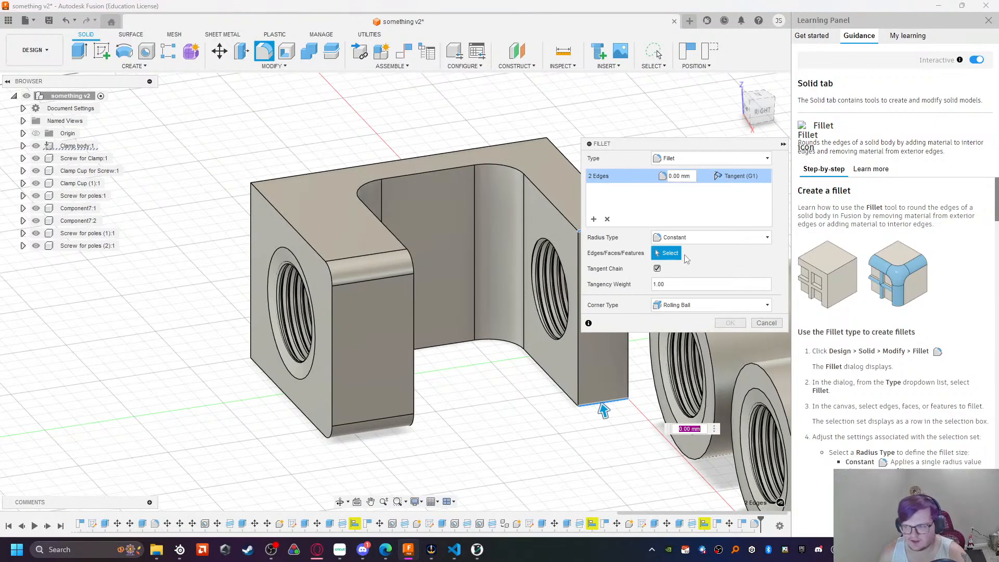
left_click(675, 176)
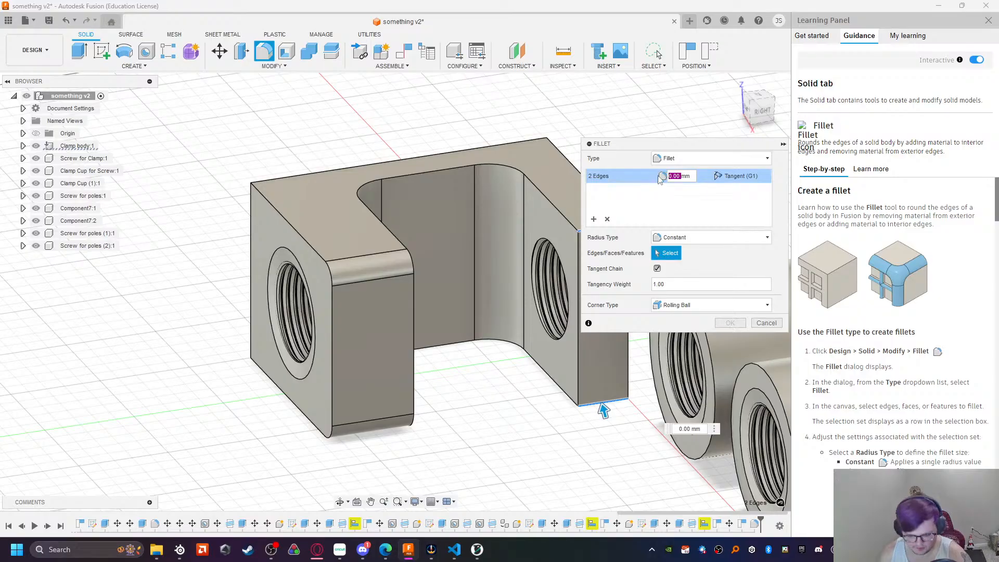
type("24")
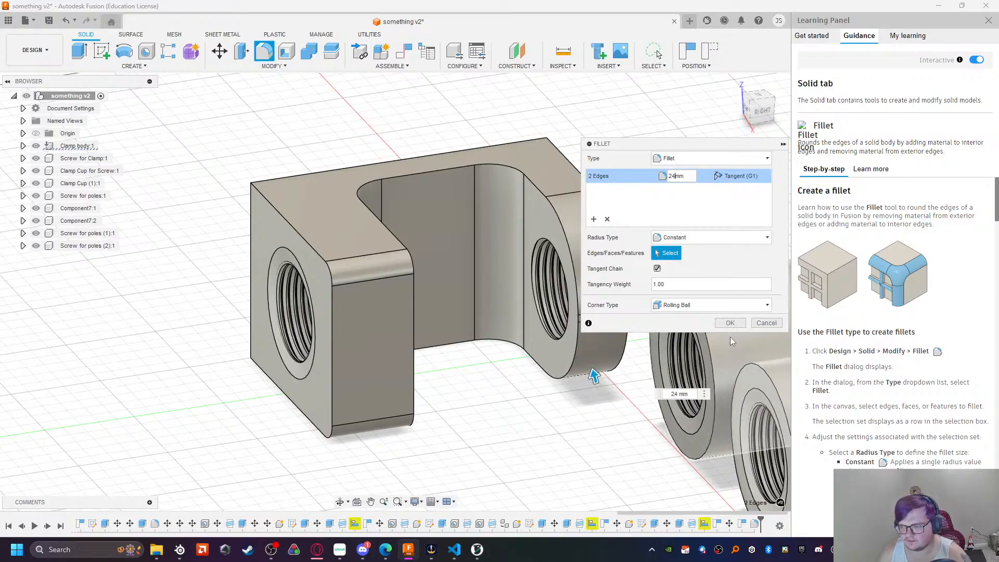
left_click(730, 323)
Step: Move the narrow flat face between the rear arm's two end fillets slightly inward toward the threaded hole
scroll(598, 316, "up", 5)
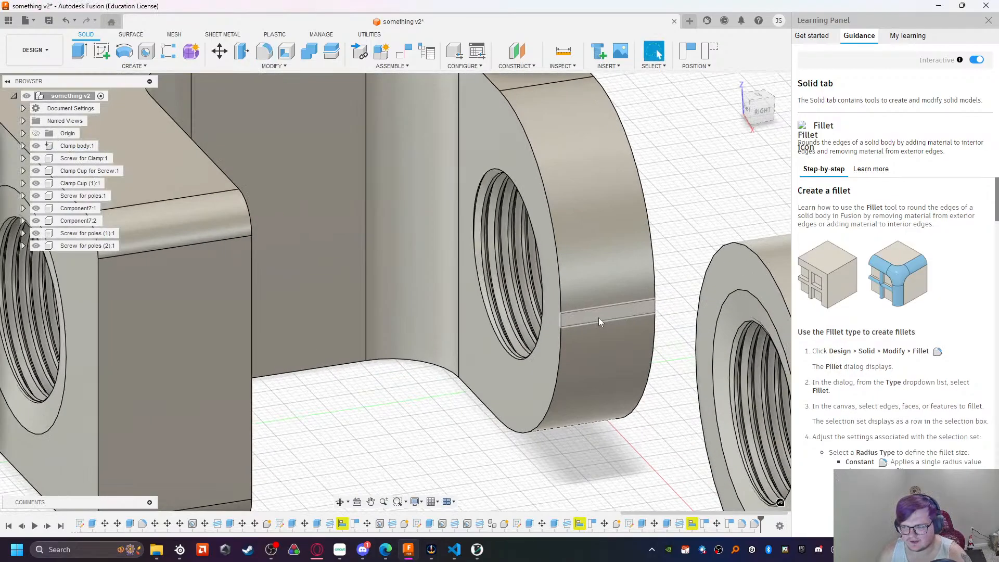
left_click(595, 312)
scroll(470, 380, "down", 5)
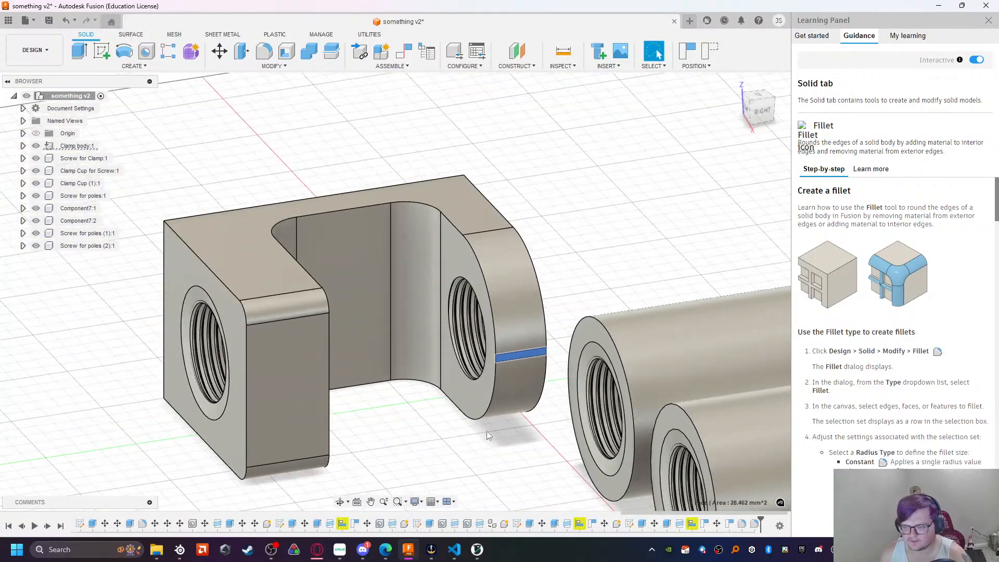
middle_click_drag(486, 430, 447, 422, "shift")
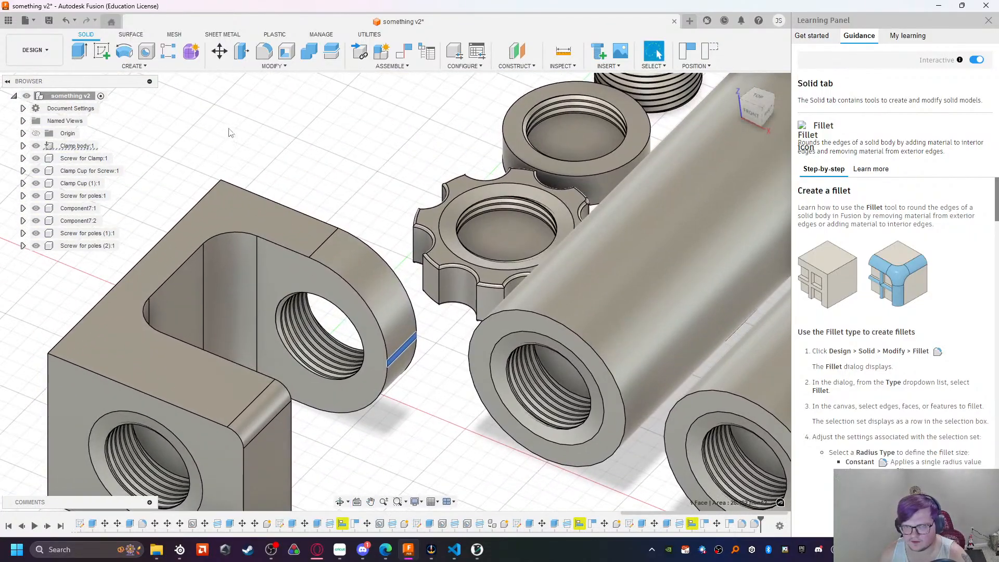
left_click(219, 51)
mouse_move(424, 361)
left_mouse_down()
mouse_move(414, 355)
mouse_move(424, 359)
left_mouse_up()
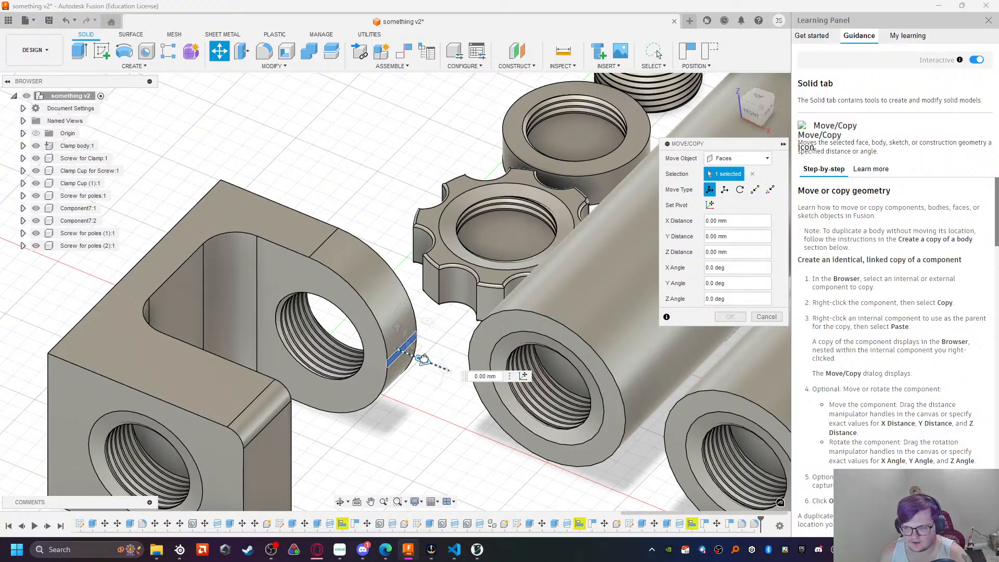
scroll(370, 381, "up", 5)
left_click_drag(450, 315, 434, 301)
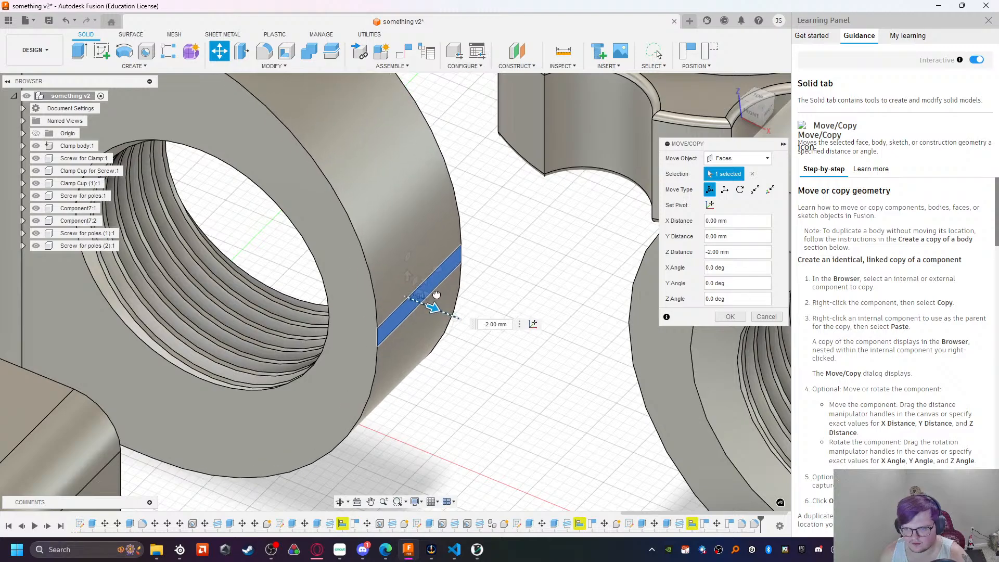
mouse_move(438, 293)
left_mouse_down()
mouse_move(386, 283)
mouse_move(394, 282)
mouse_move(325, 244)
mouse_move(398, 285)
mouse_move(439, 293)
mouse_move(430, 288)
left_mouse_up()
left_click(732, 320)
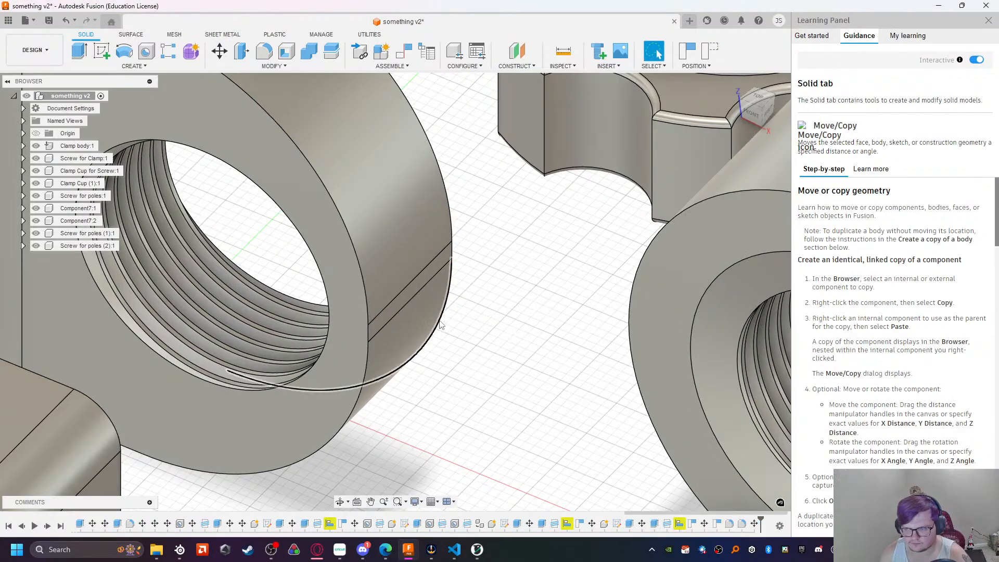
Step: Move the clamp body's flat back face outward by 5 mm to thicken the spine
scroll(439, 327, "down", 6)
middle_click_drag(452, 383, 538, 303, "shift")
middle_click_drag(525, 373, 549, 313)
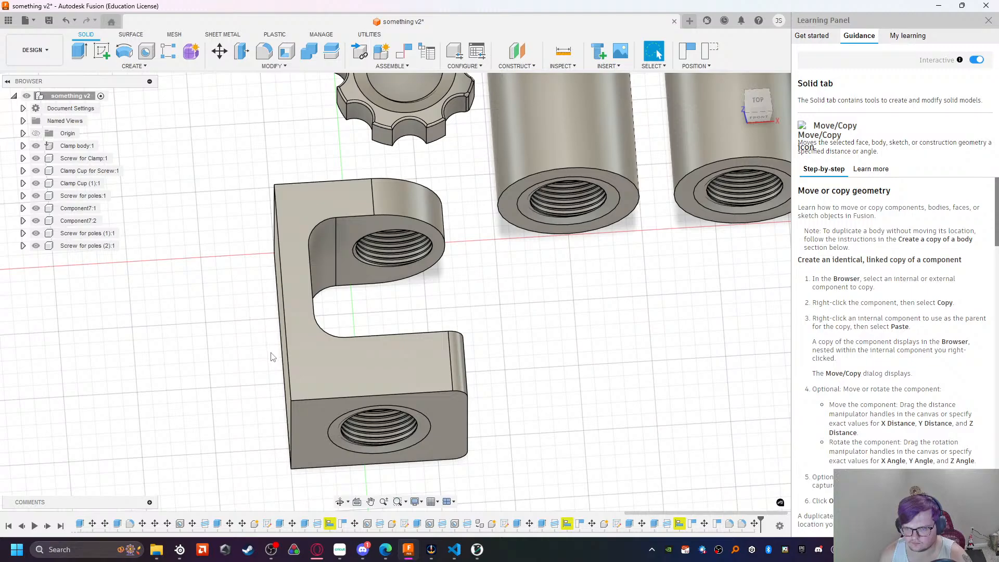
scroll(310, 330, "up", 1)
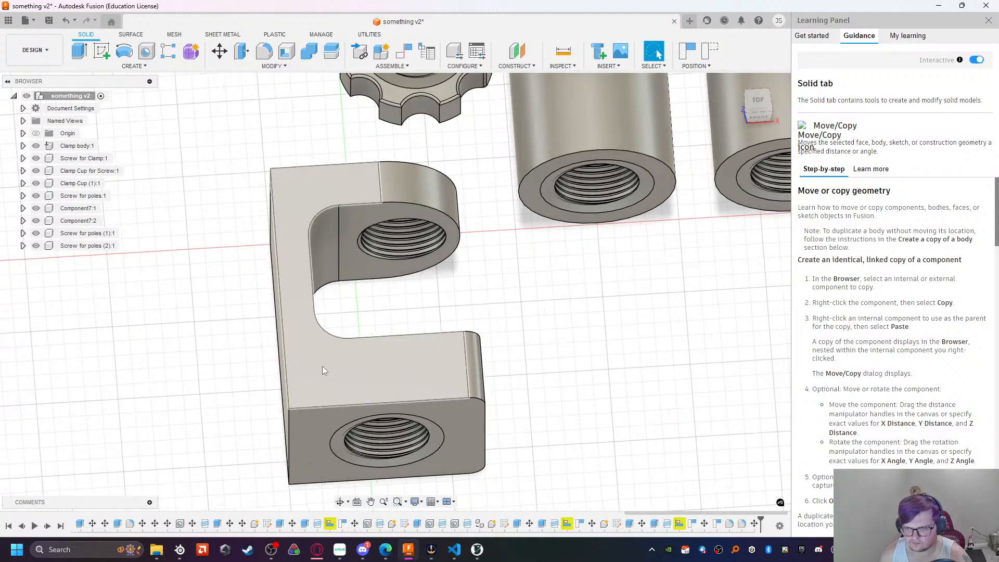
middle_click_drag(333, 368, 598, 416, "shift")
middle_click_drag(598, 416, 328, 119)
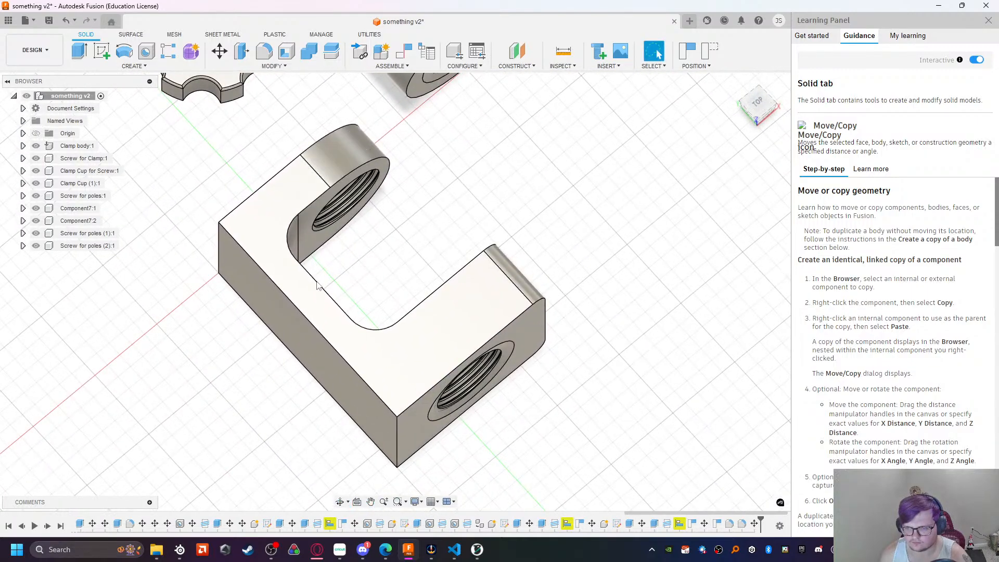
left_click(304, 351)
key("m")
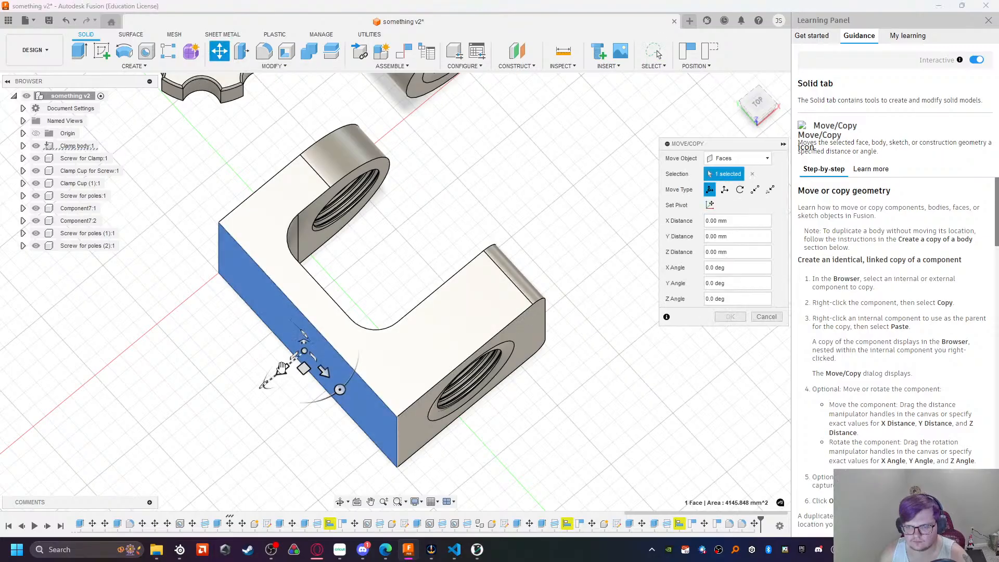
left_click_drag(282, 369, 273, 369)
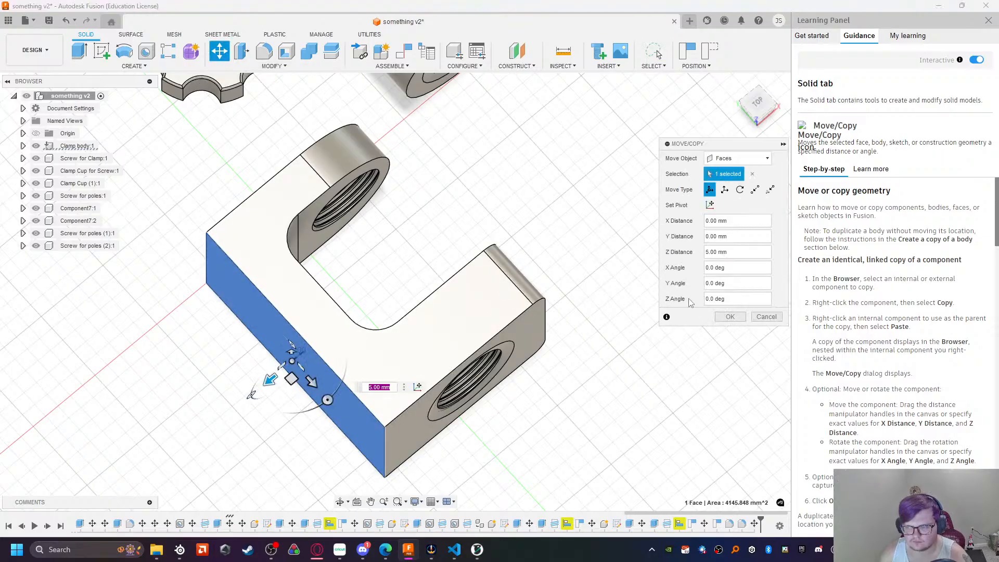
left_click(728, 318)
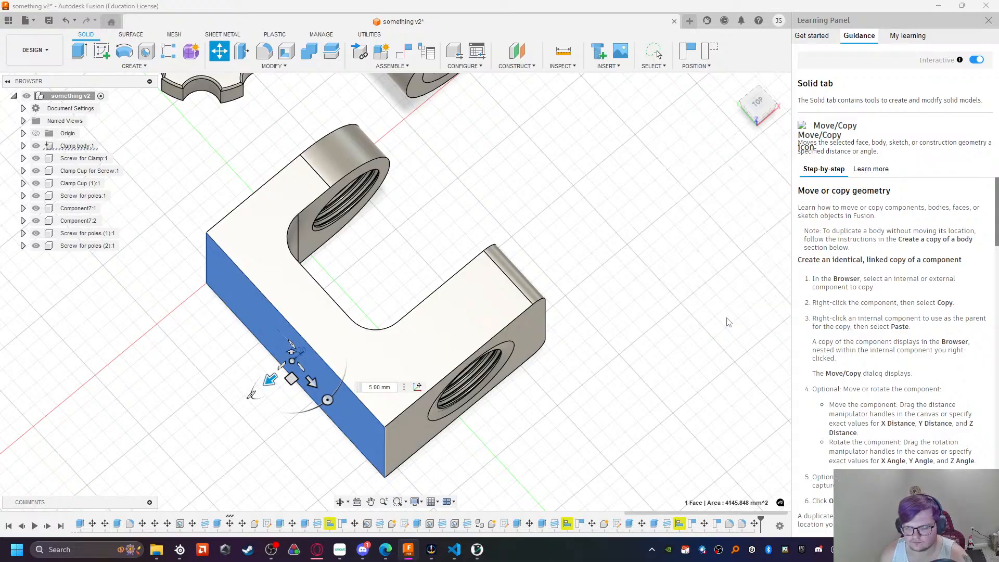
Step: Fillet the two outer vertical edges of the clamp body's back face with a 15 mm radius
left_click(206, 262, "shift")
key("f")
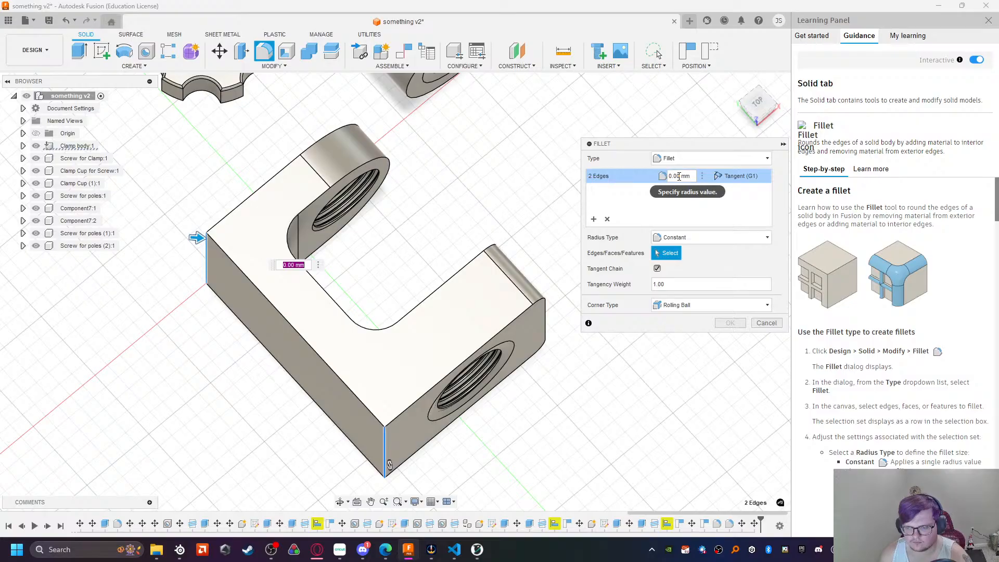
left_click_drag(678, 176, 663, 176)
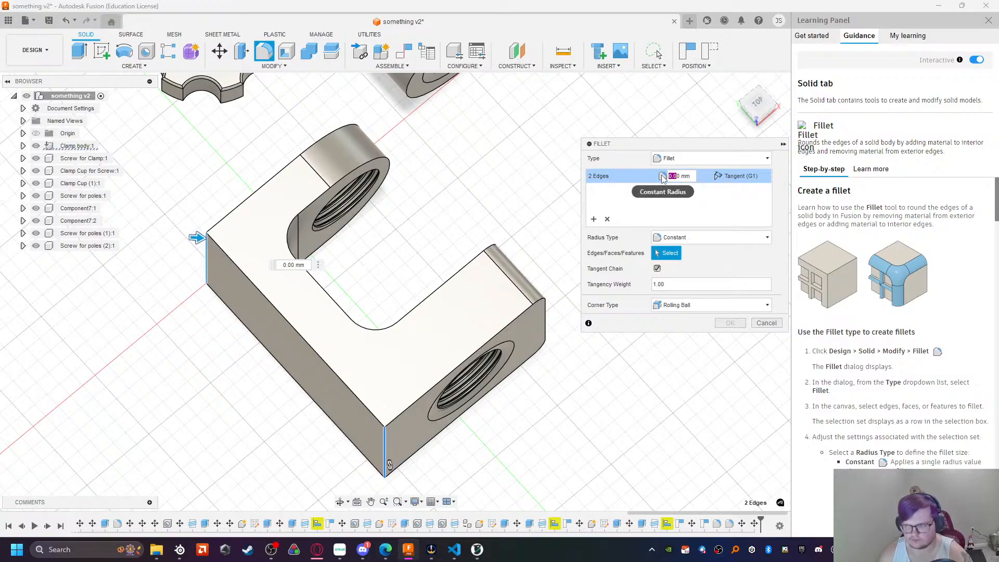
key("Right")
key("Right")
key("BackSpace")
key("BackSpace")
key("BackSpace")
key("BackSpace")
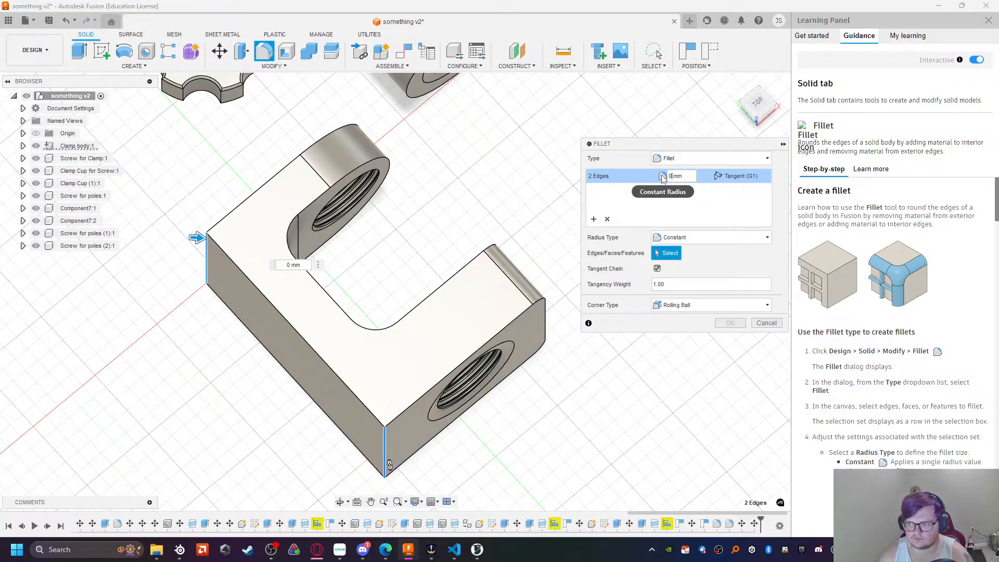
type("309")
key("BackSpace")
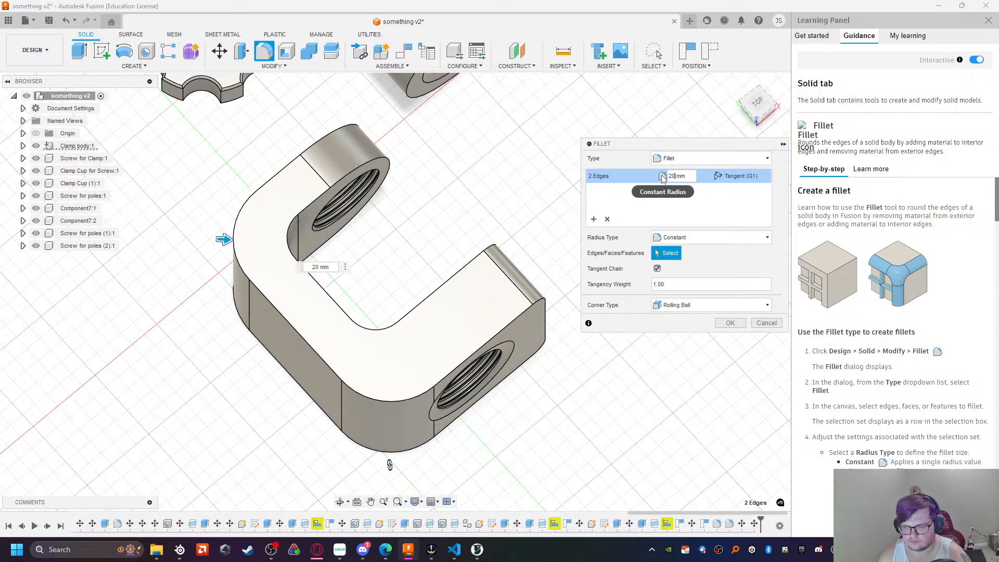
type("15")
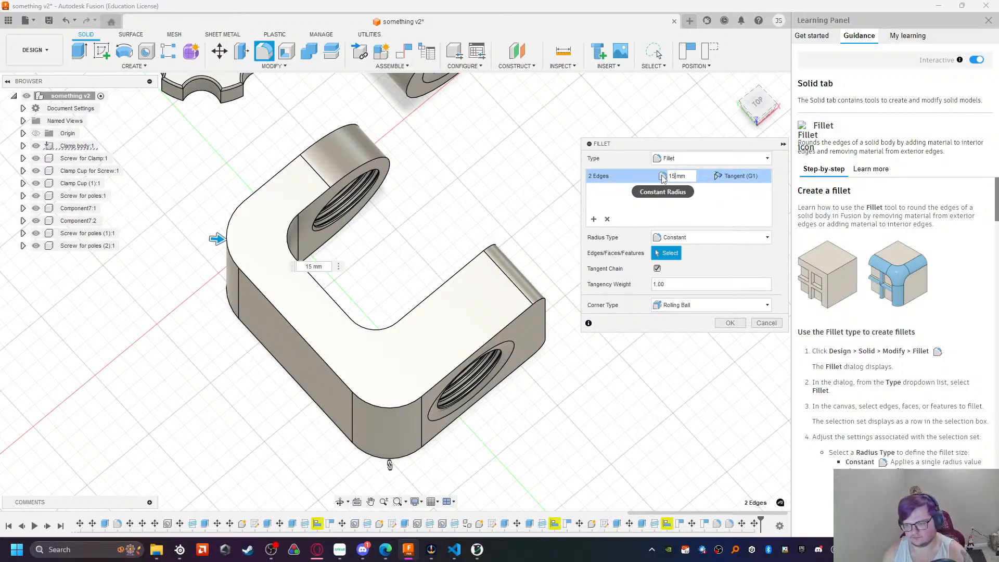
key("Return")
Step: Fillet the outer edges of the whole clamp body, including those around its U-shaped face, with a 2 mm radius
middle_click_drag(542, 297, 548, 238, "shift")
left_click(544, 234)
scroll(551, 268, "up", 2)
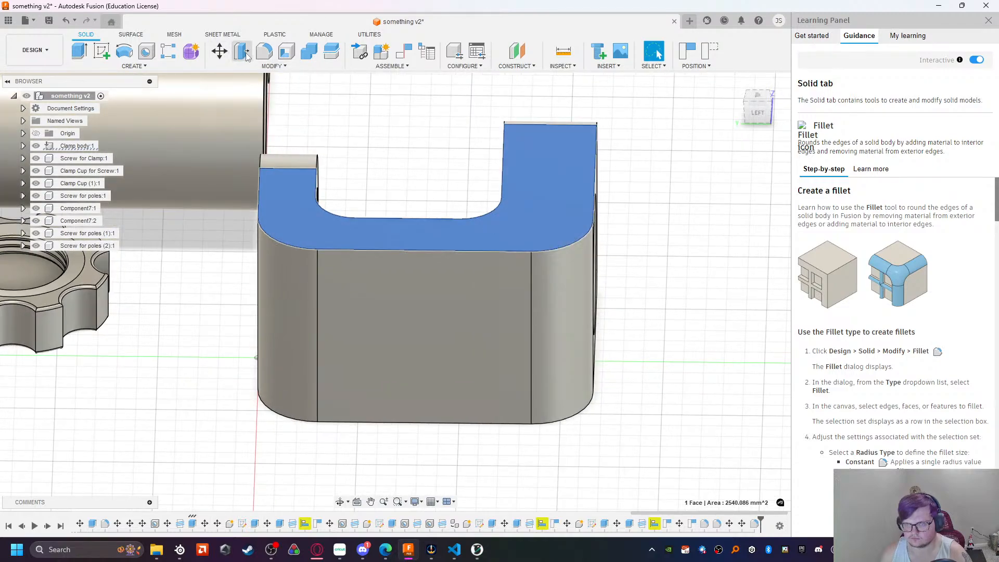
left_click(265, 50)
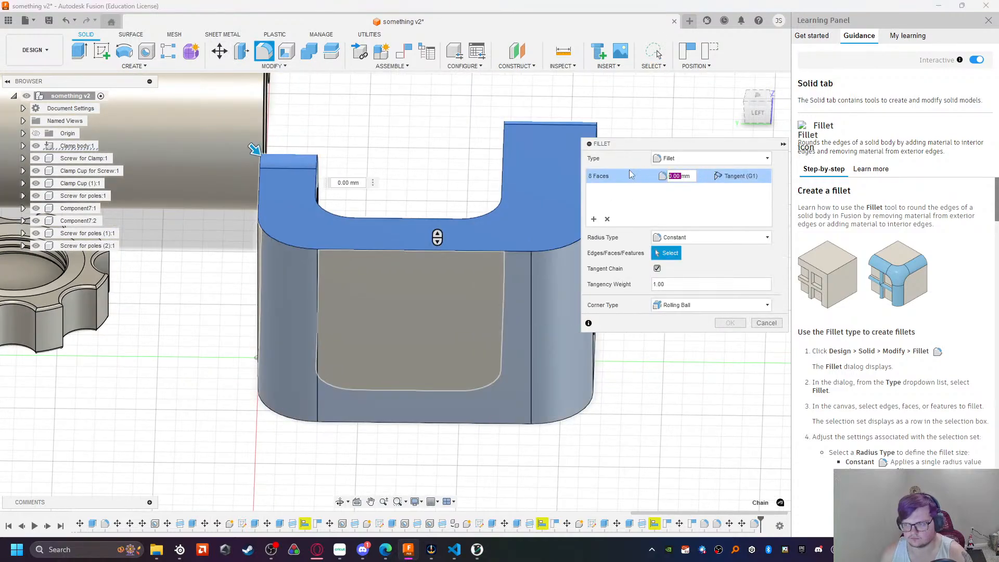
type("34")
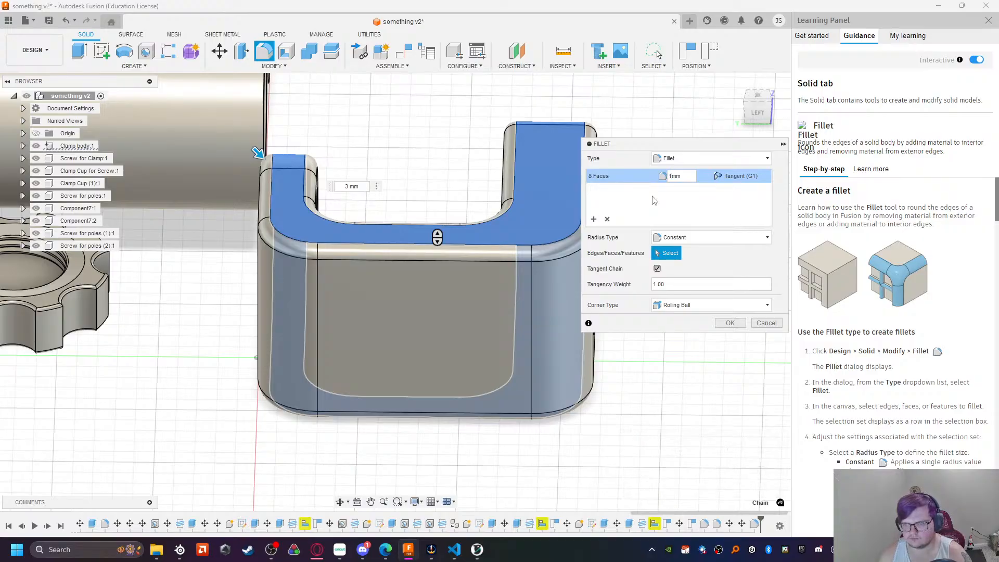
type("3")
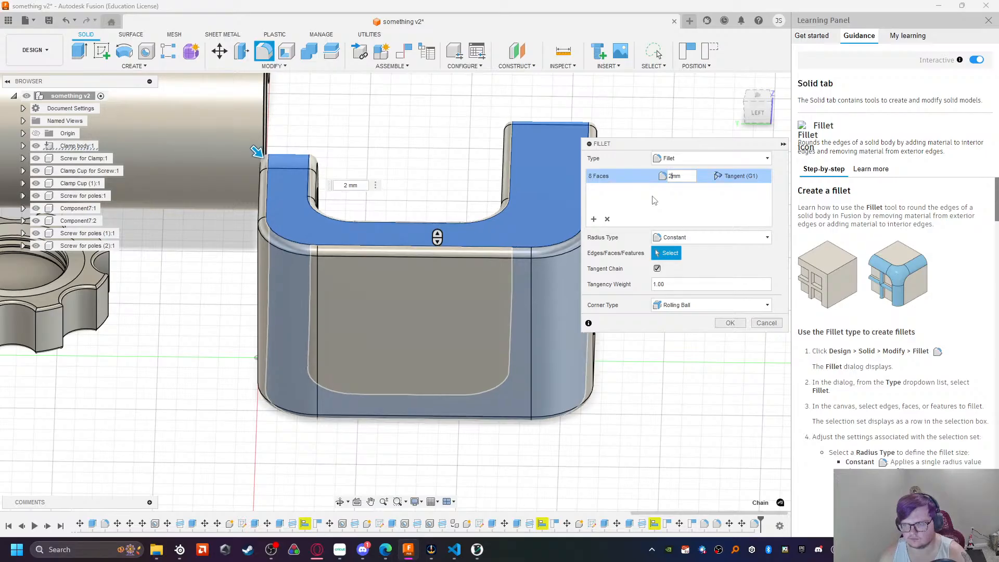
key("Return")
Step: Align the near end face of the adjacent threaded pole flush with the clamp body's outer face around the threaded hole
middle_click_drag(654, 200, 583, 209, "shift")
scroll(473, 187, "down", 5)
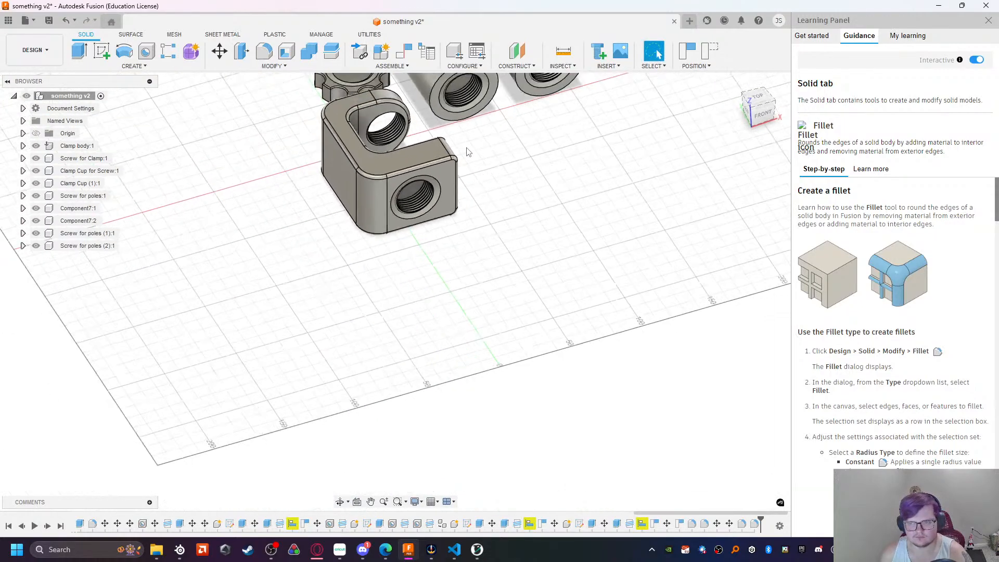
left_click(440, 174)
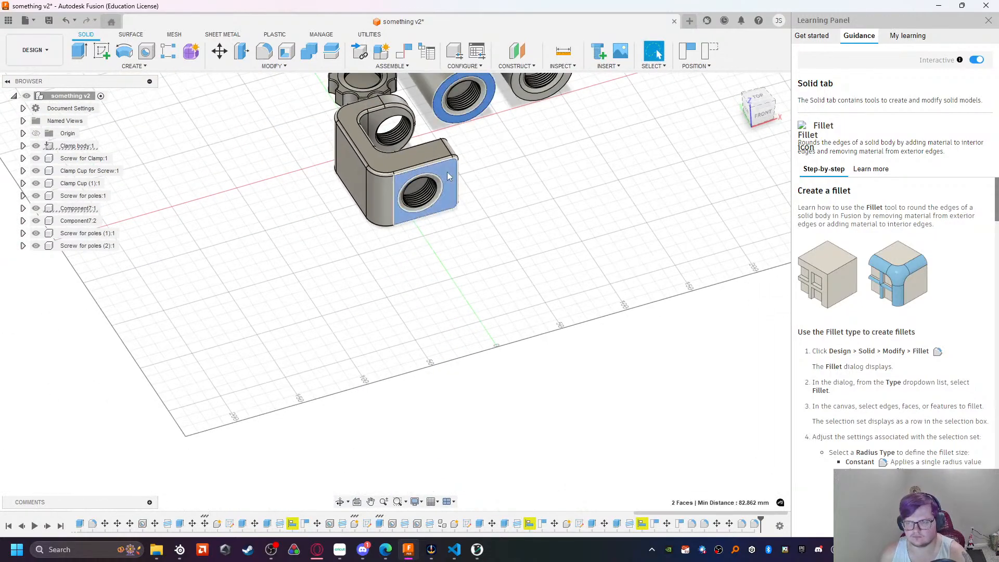
right_click(448, 175)
left_click(450, 238)
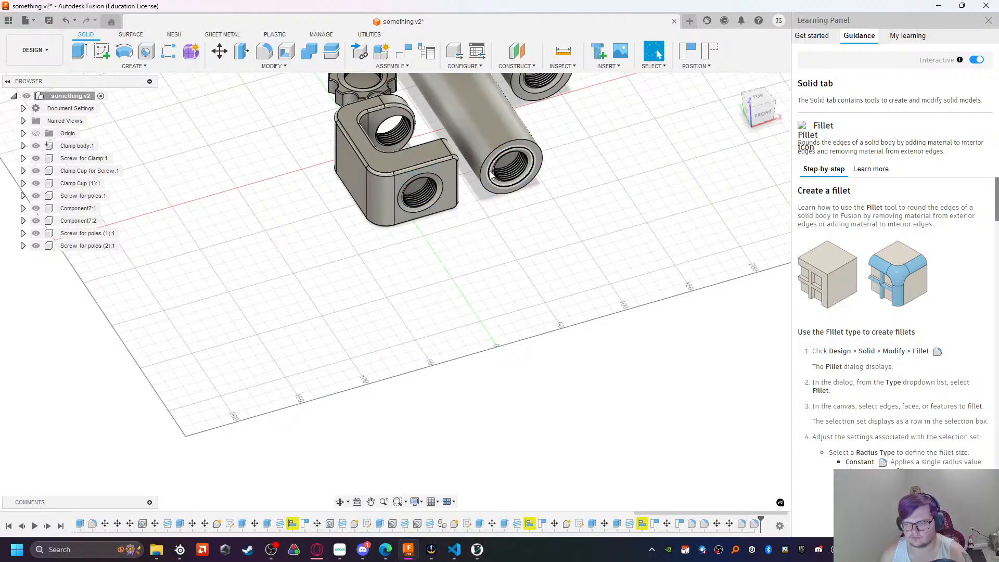
left_click(470, 148)
Step: Move the pole Component7:1 lengthwise past the clamp body so it lies in front of the threaded outer face
left_click(97, 235)
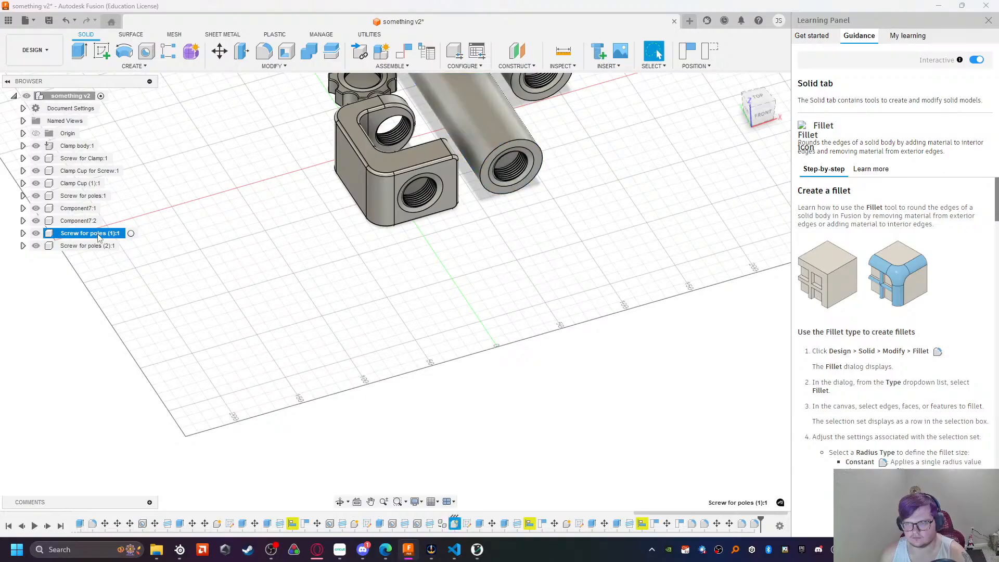
left_click(97, 208)
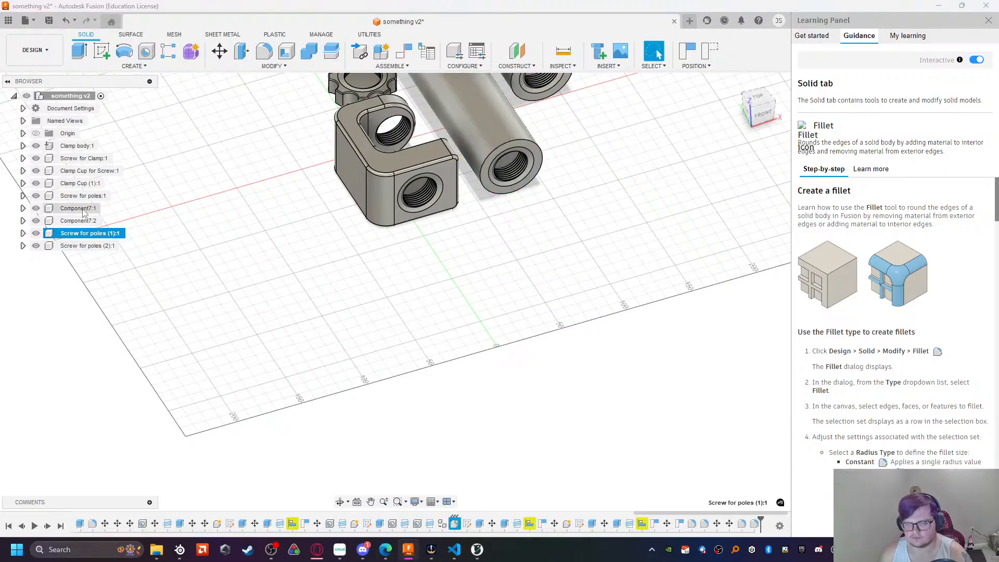
left_click(219, 51)
scroll(468, 141, "up", 2)
scroll(428, 139, "down", 5)
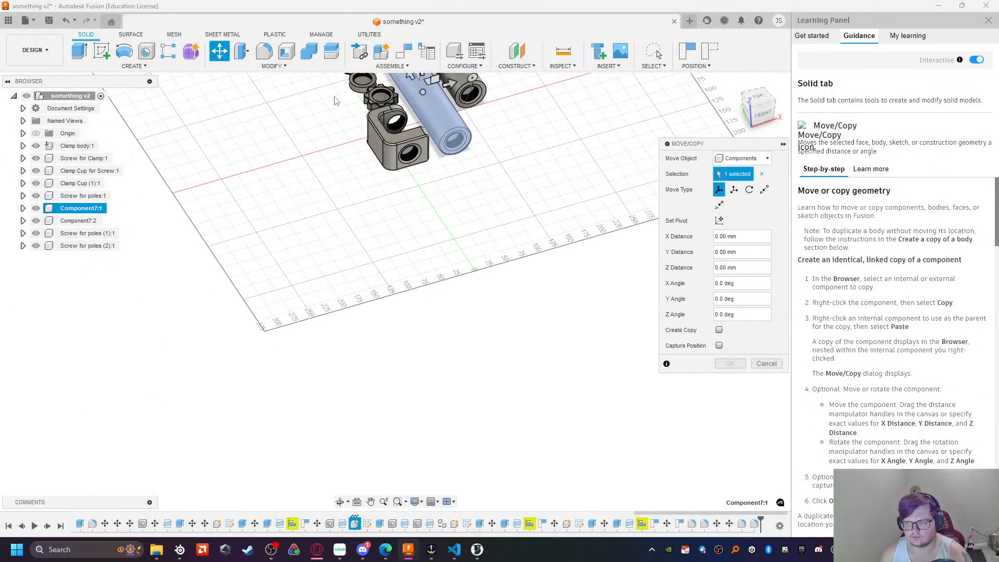
middle_click_drag(323, 96, 401, 237)
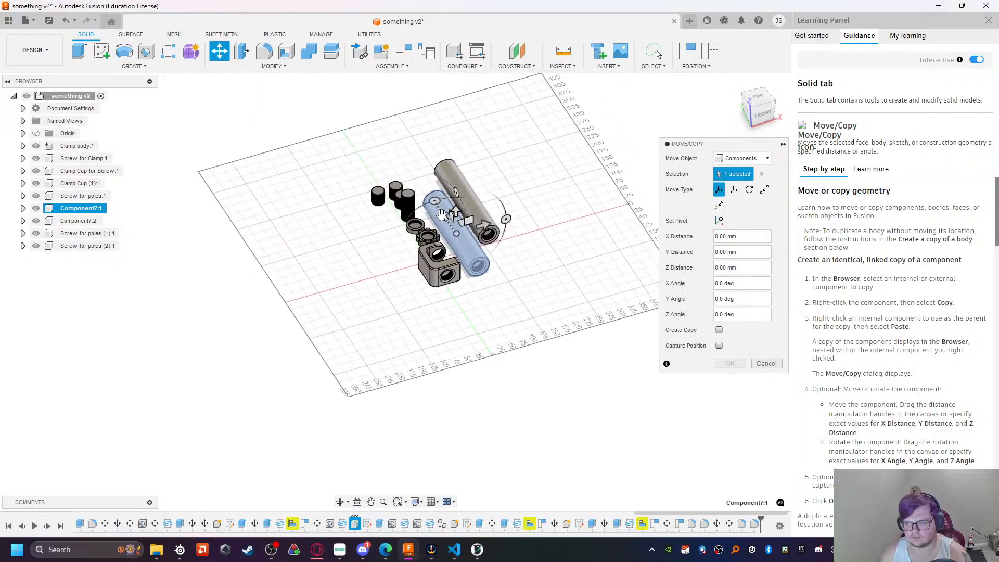
left_click_drag(441, 213, 541, 356)
left_click(730, 364)
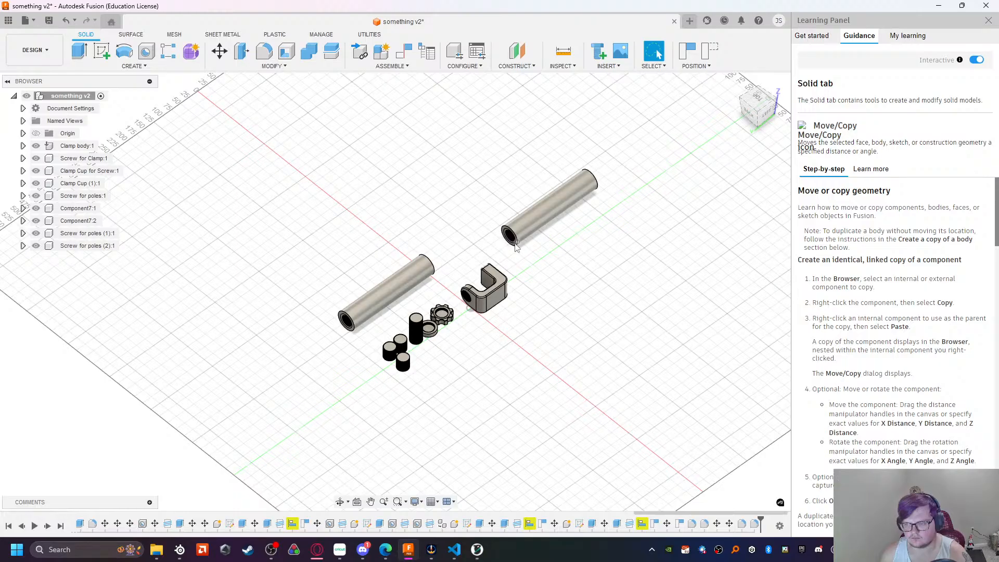
Step: Align the moved pole's end face nearest the clamp flush with the clamp body's outer threaded face
scroll(514, 249, "up", 5)
left_click(517, 242)
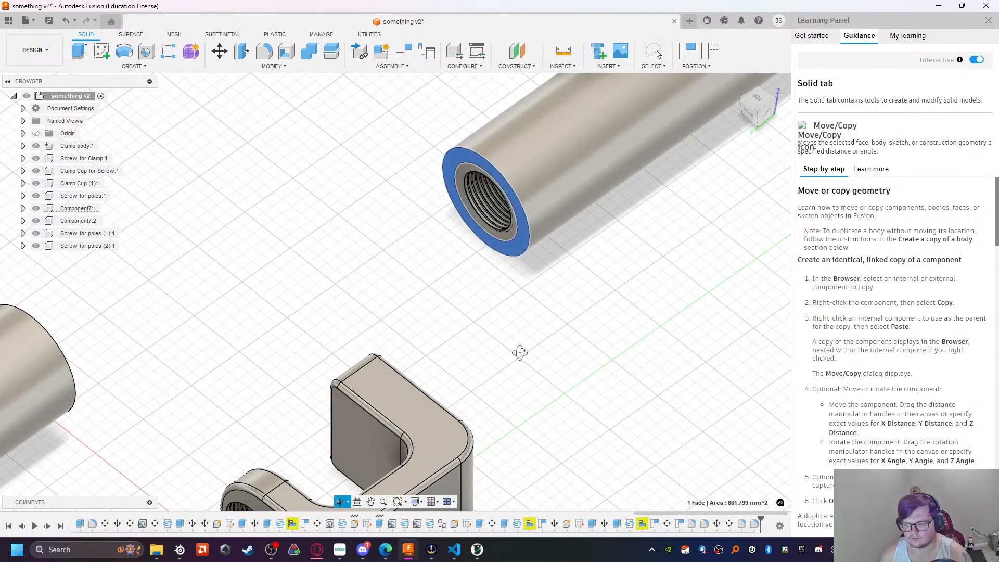
middle_click_drag(517, 242, 364, 354, "shift")
left_click(210, 358)
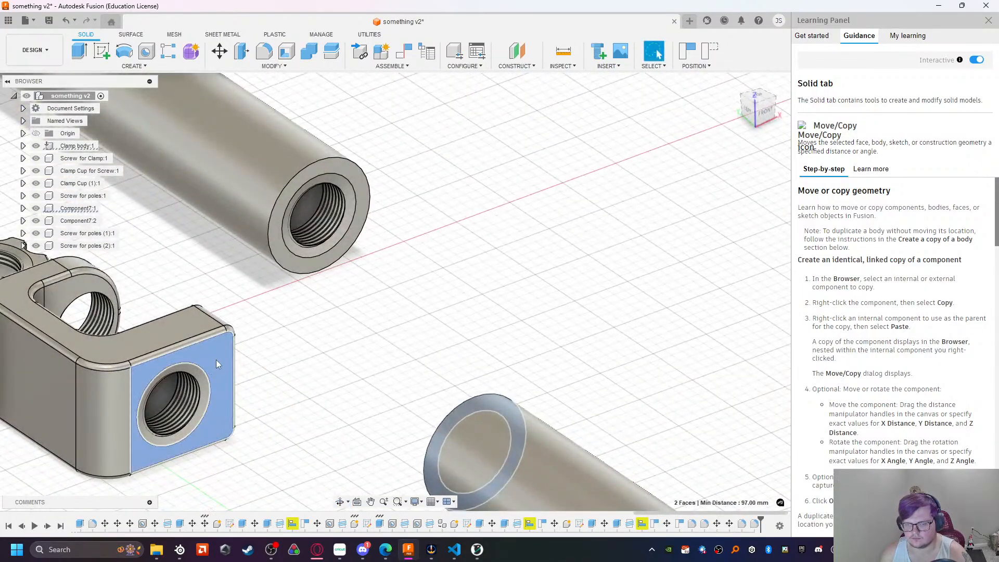
right_click(217, 359)
left_click(193, 208)
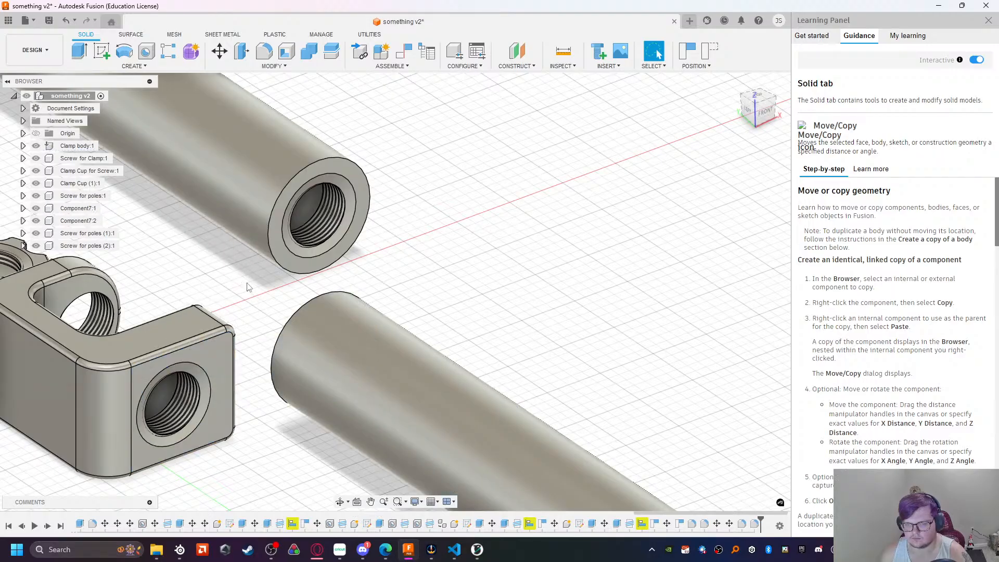
Step: Move the pole Component7:1 sideways by -75 mm in X to sit against the clamp body's threaded hole
left_click(84, 161)
scroll(251, 327, "down", 4)
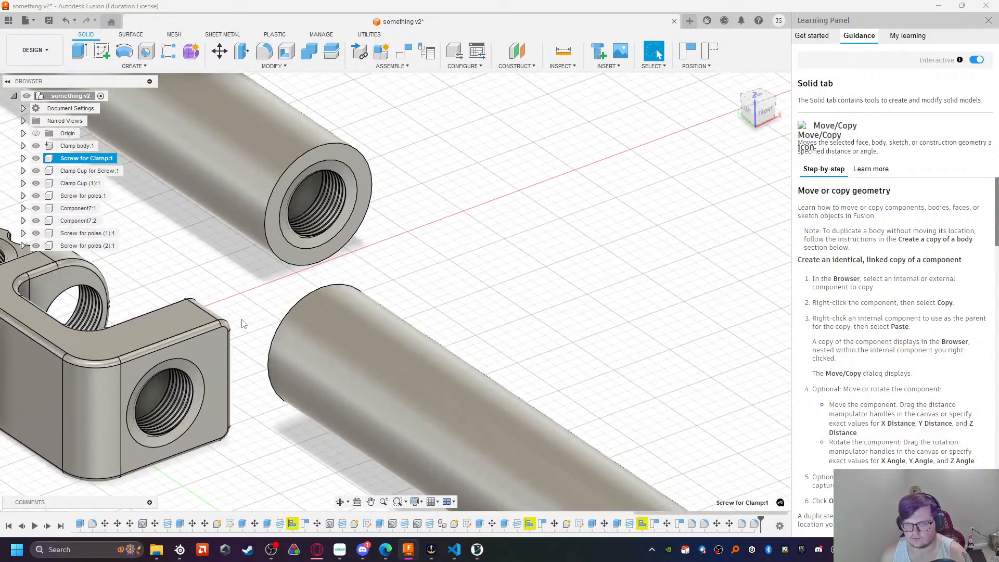
left_click(273, 374)
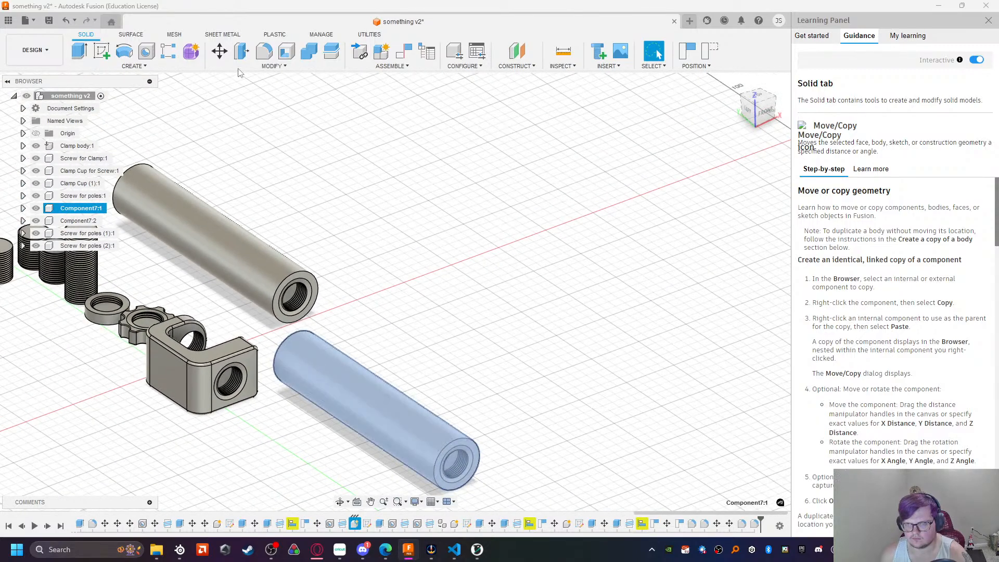
key("m")
left_click_drag(399, 400, 337, 422)
scroll(183, 403, "up", 4)
scroll(249, 405, "up", 2)
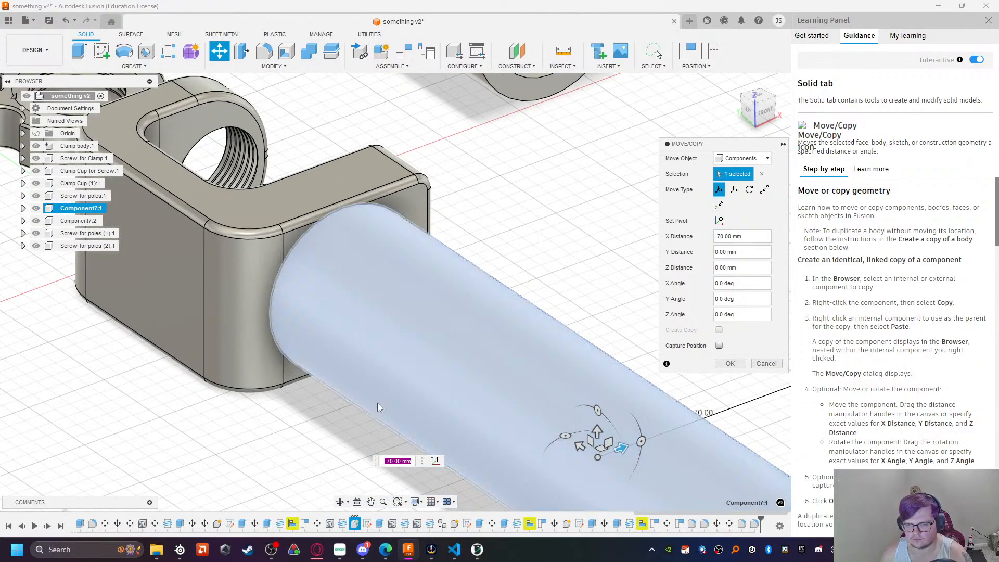
mouse_move(621, 449)
left_mouse_down()
mouse_move(641, 442)
mouse_move(608, 447)
left_mouse_up()
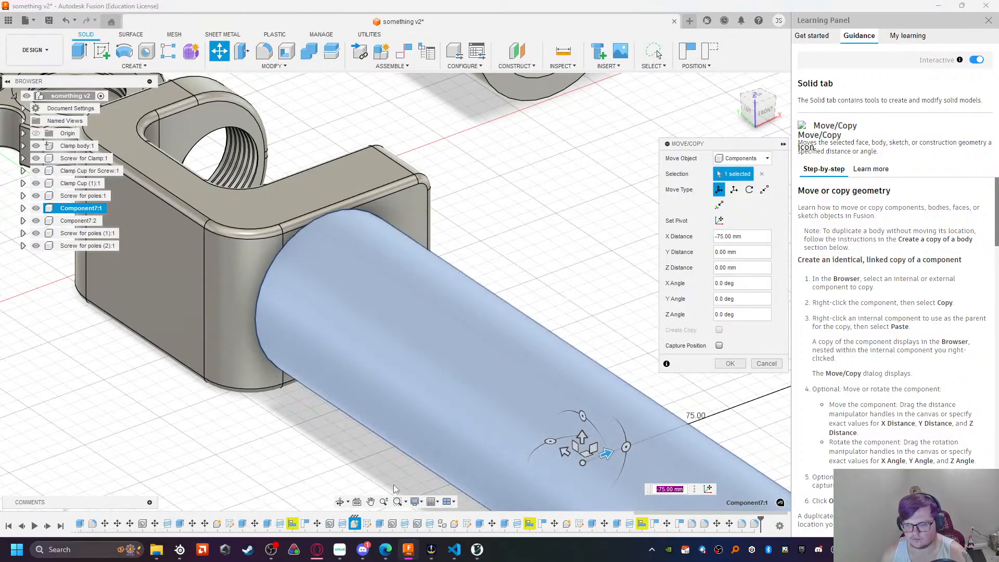
Step: Display the model in Wireframe and adjust the pole's X distance to -70 mm to line up the threaded holes
left_click(424, 505)
mouse_move(442, 419)
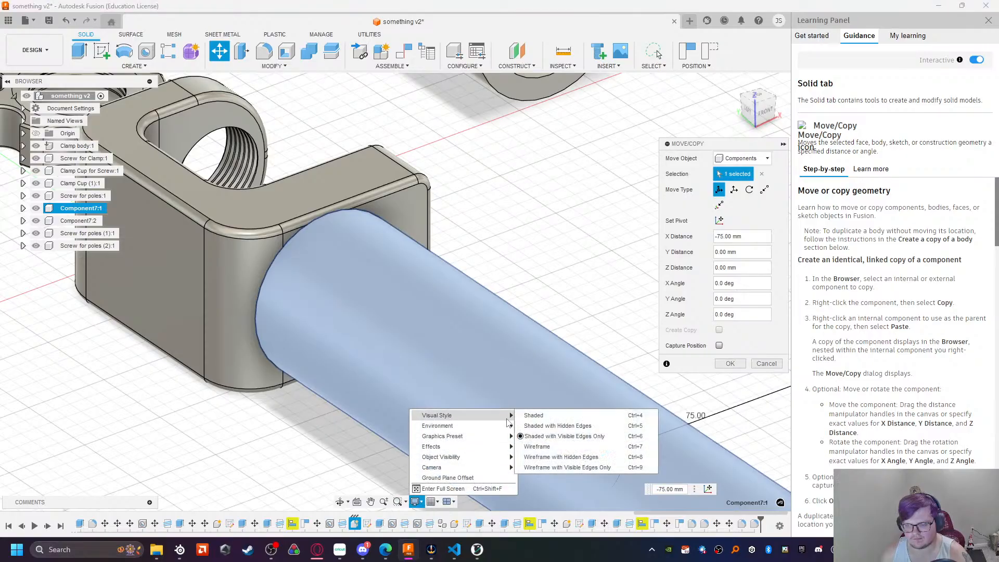
left_click(558, 447)
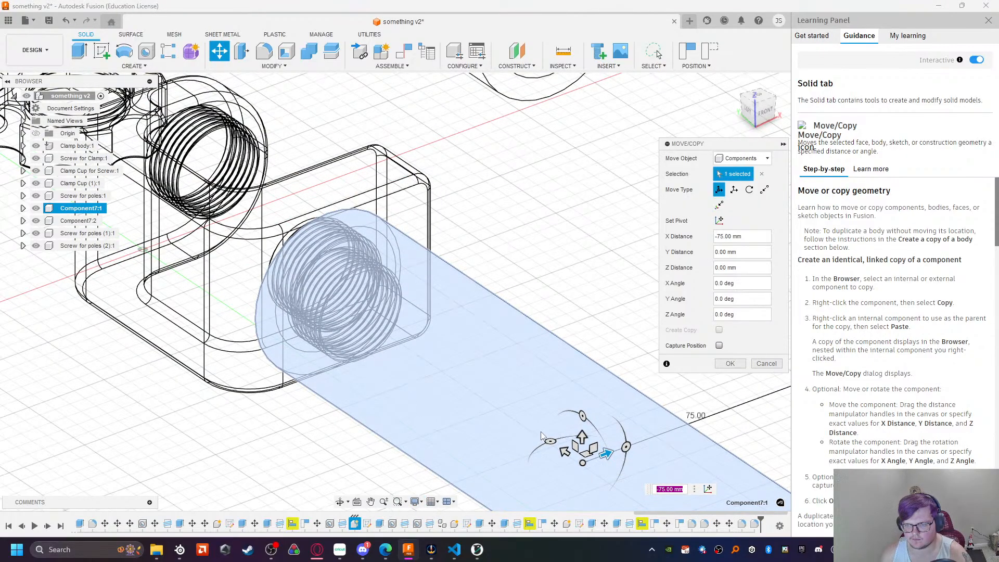
left_click_drag(607, 455, 618, 452)
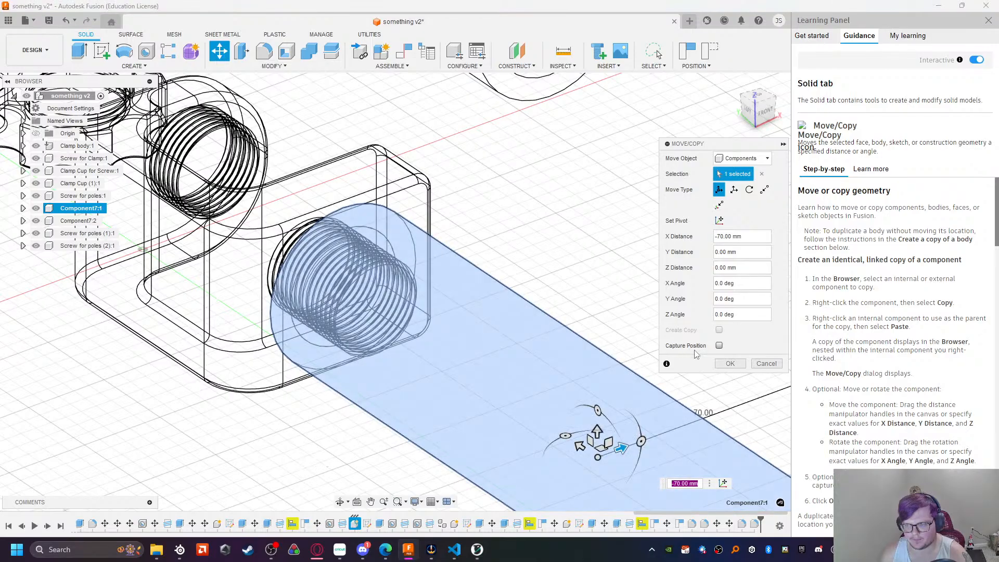
left_click(729, 364)
Step: Return the visual style to Shaded with Visible Edges Only
left_click(415, 501)
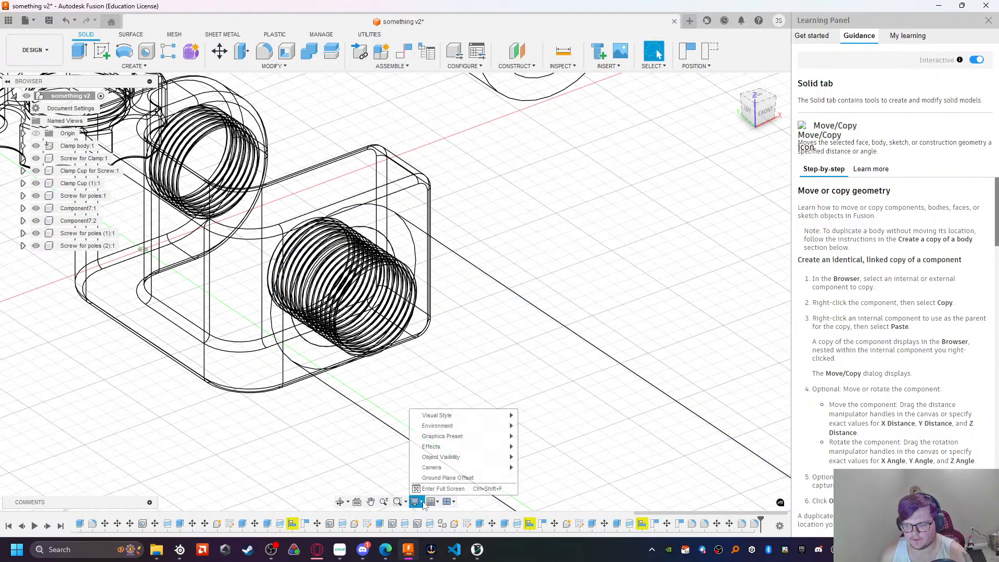
mouse_move(468, 415)
left_click(541, 436)
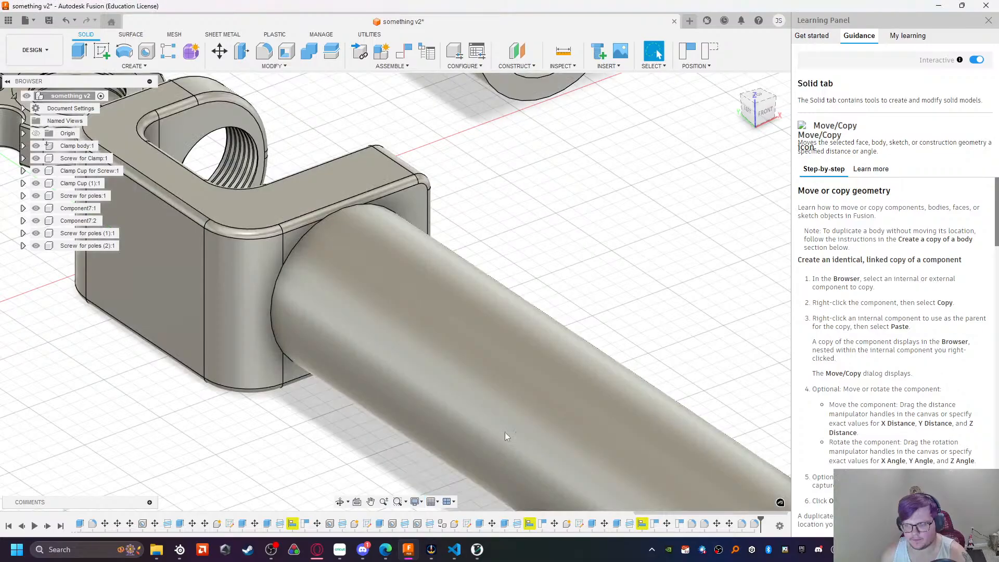
Step: Examine from several angles how the pole's end meets the clamp body's rounded back corner
scroll(308, 376, "down", 4)
middle_click_drag(321, 435, 417, 417)
scroll(384, 457, "up", 5)
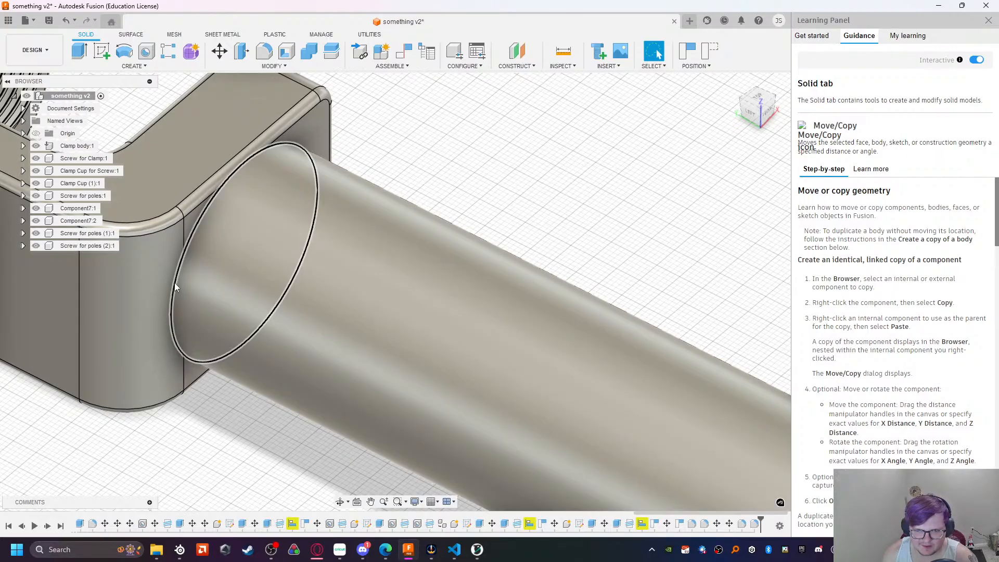
scroll(168, 283, "up", 5)
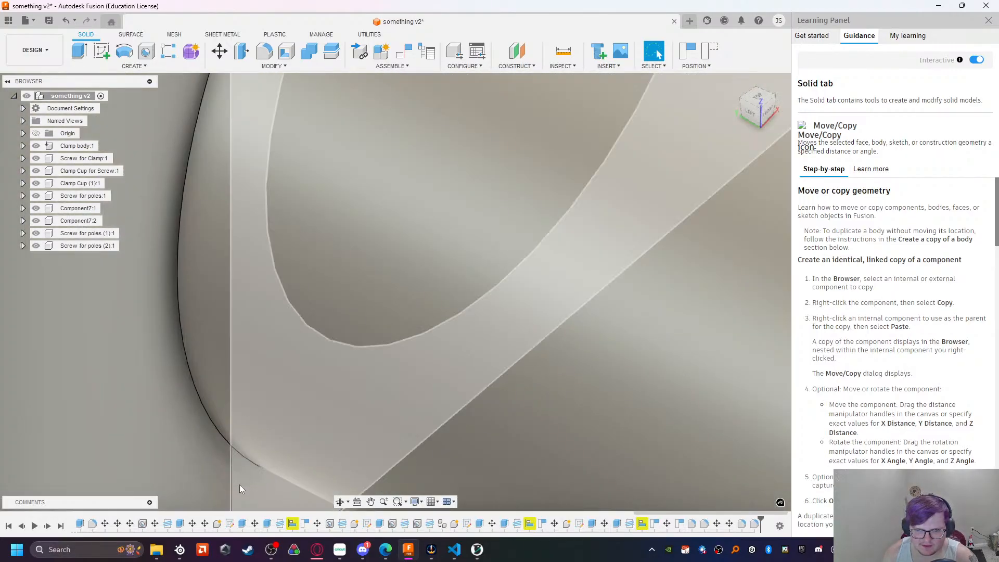
scroll(253, 464, "down", 6)
scroll(336, 282, "up", 2)
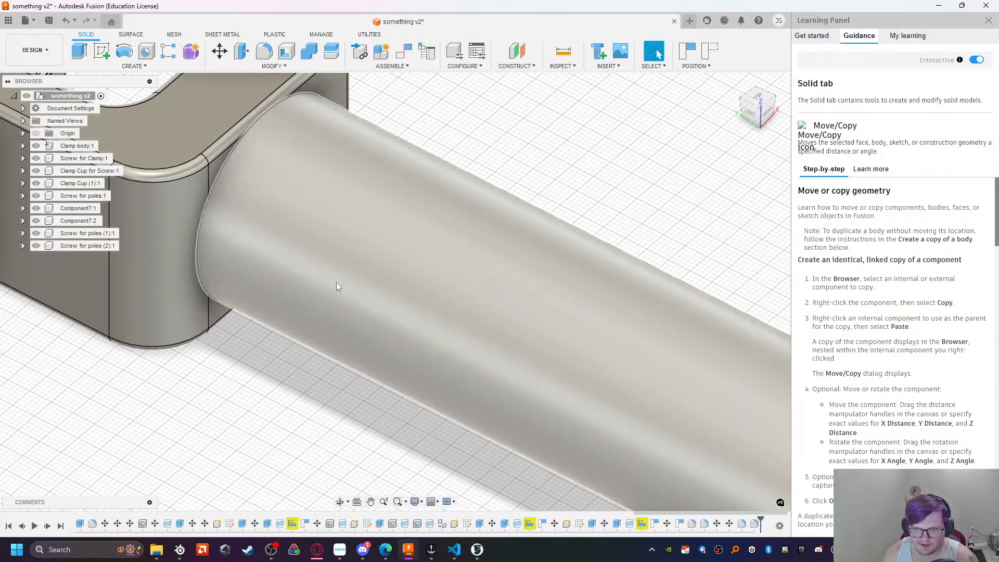
middle_click_drag(324, 425, 349, 420, "shift")
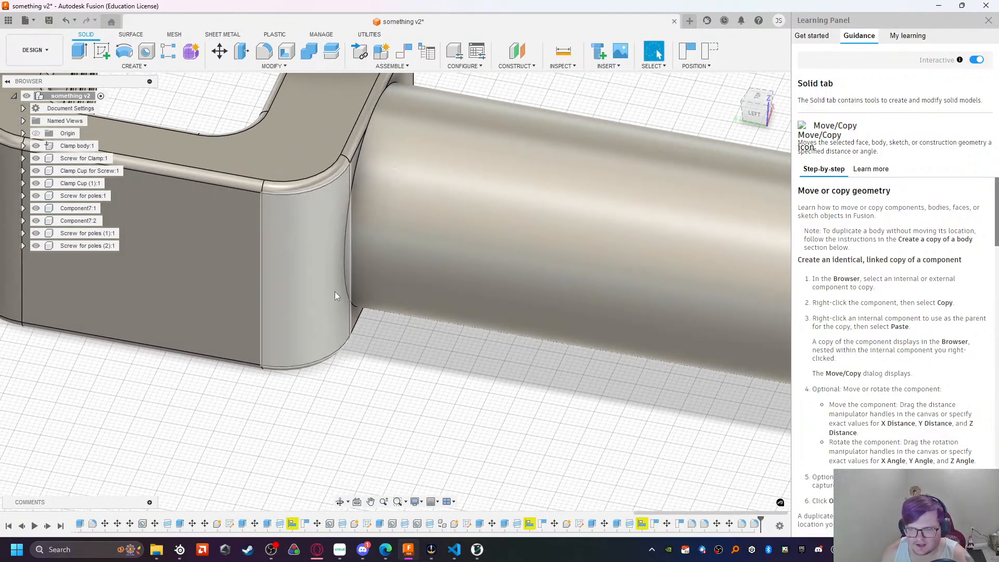
scroll(341, 243, "up", 5)
scroll(352, 246, "up", 5)
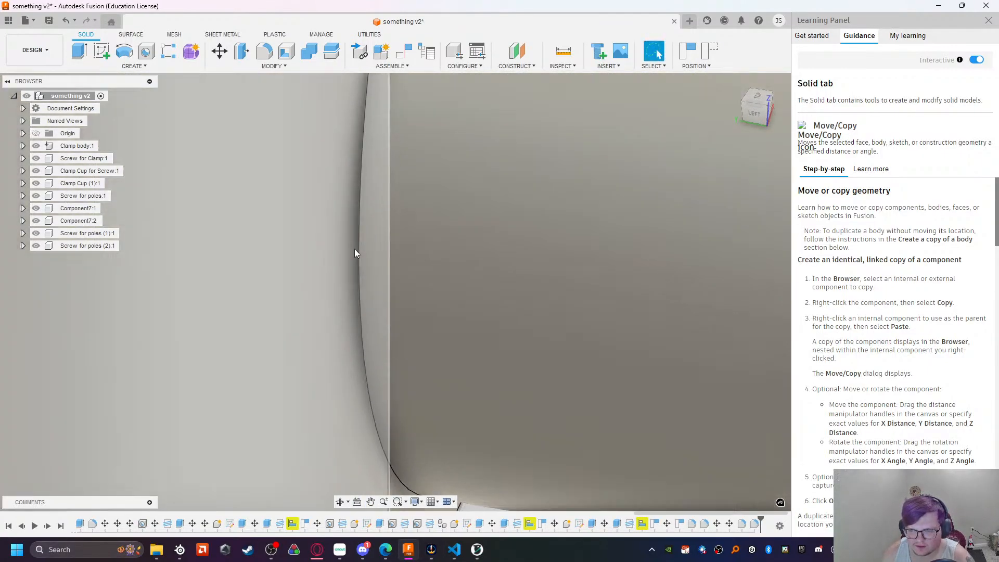
middle_click_drag(328, 271, 370, 264, "shift")
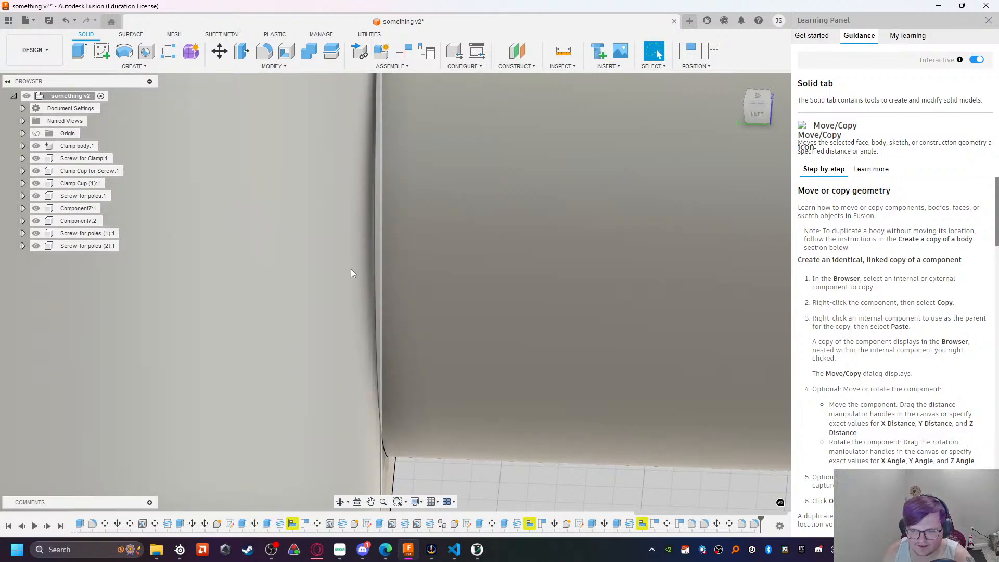
scroll(416, 395, "down", 10)
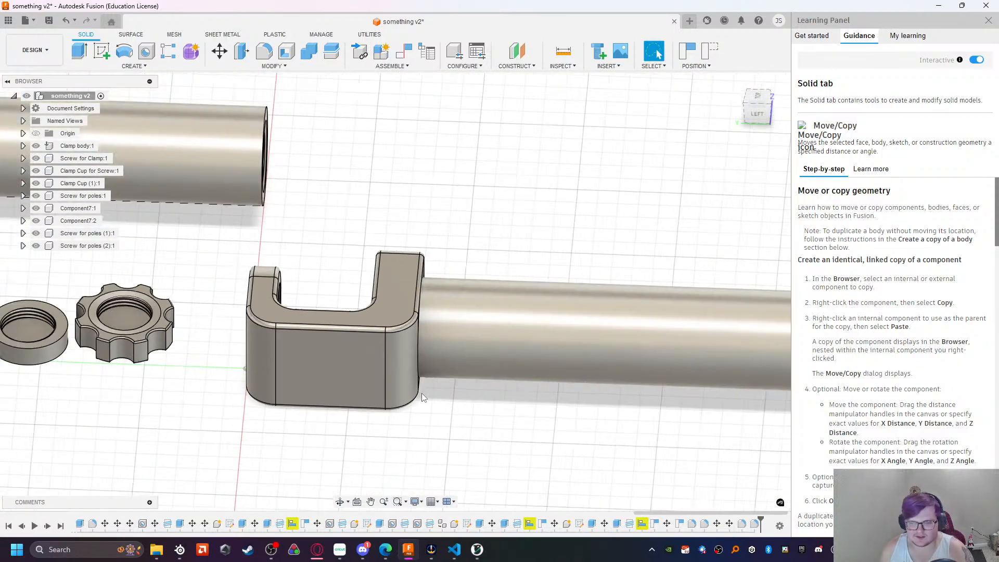
middle_click_drag(474, 421, 422, 394, "shift")
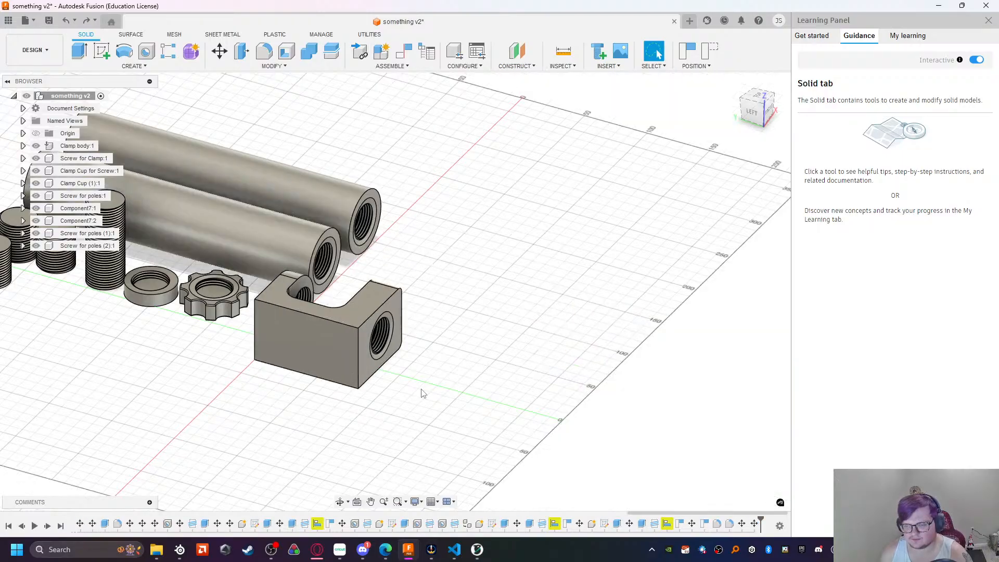
Step: Try a 10 mm fillet on the two vertical edges of the clamp body's flat back
scroll(343, 359, "up", 6)
left_click(410, 314)
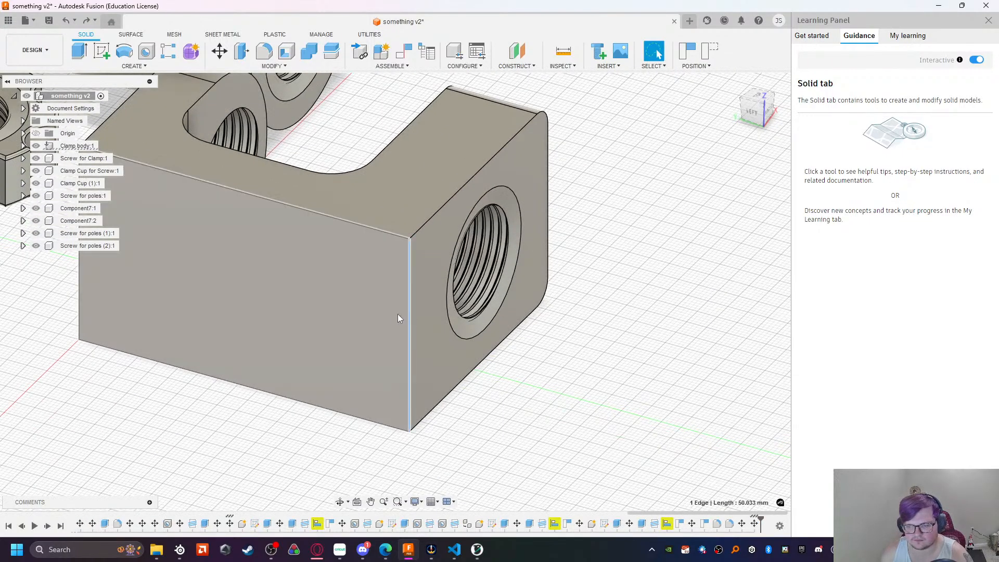
left_click(79, 289, "ctrl")
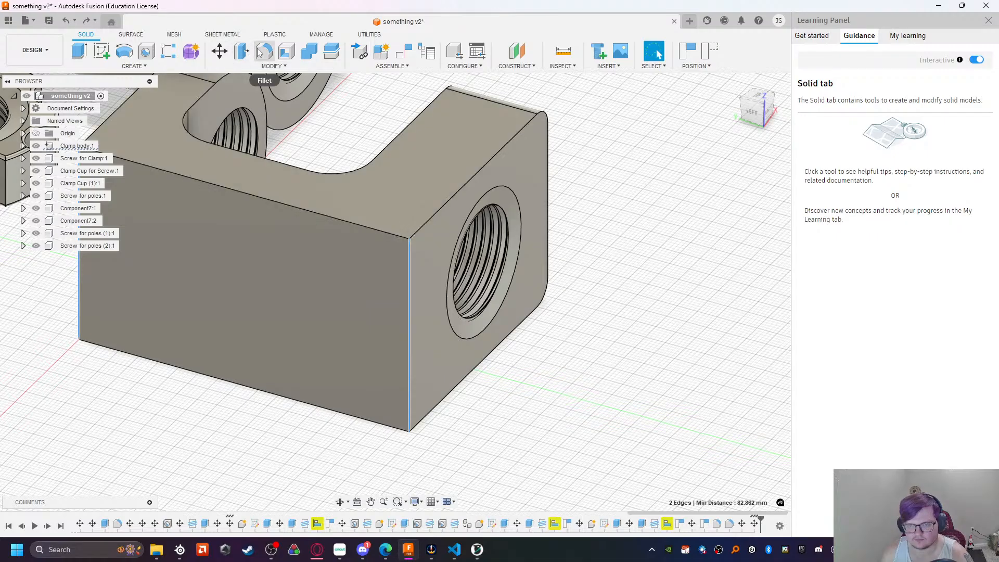
left_click(263, 51)
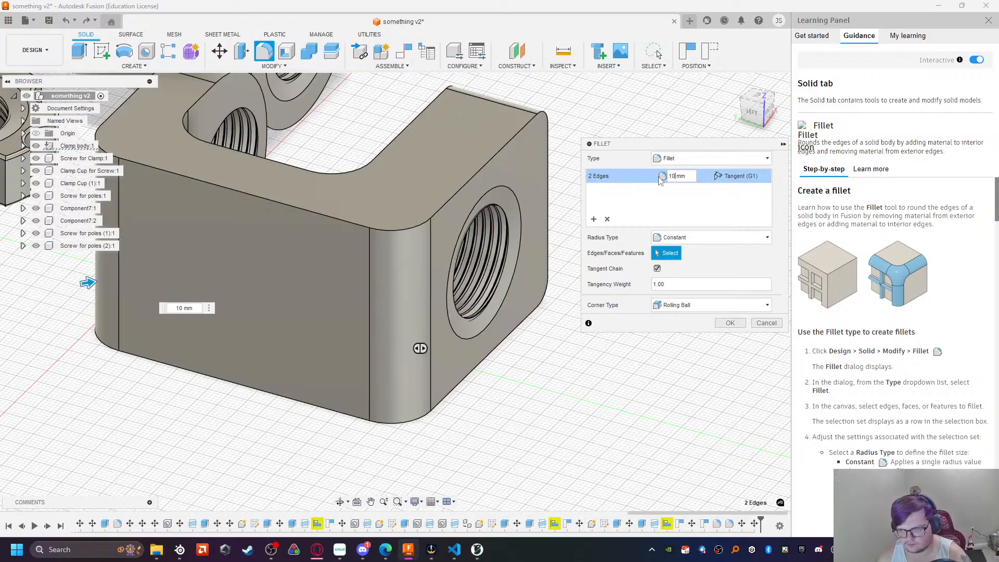
key("Return")
scroll(624, 180, "down", 5)
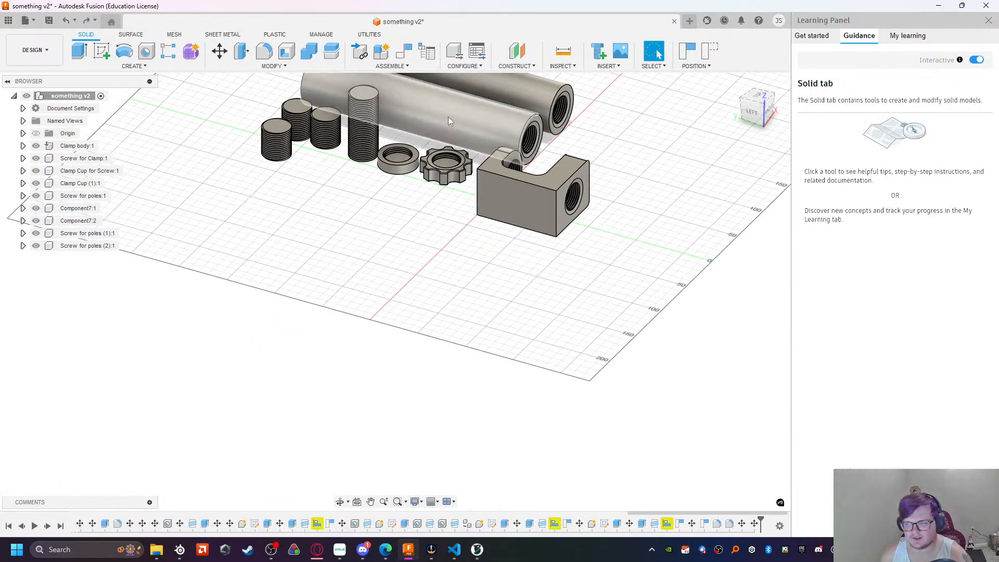
Step: Move the pole Component7:1 by -70 mm in X and -15 mm in Y so it sits just off the clamp body's threaded hole
left_click(442, 140)
left_click(78, 208)
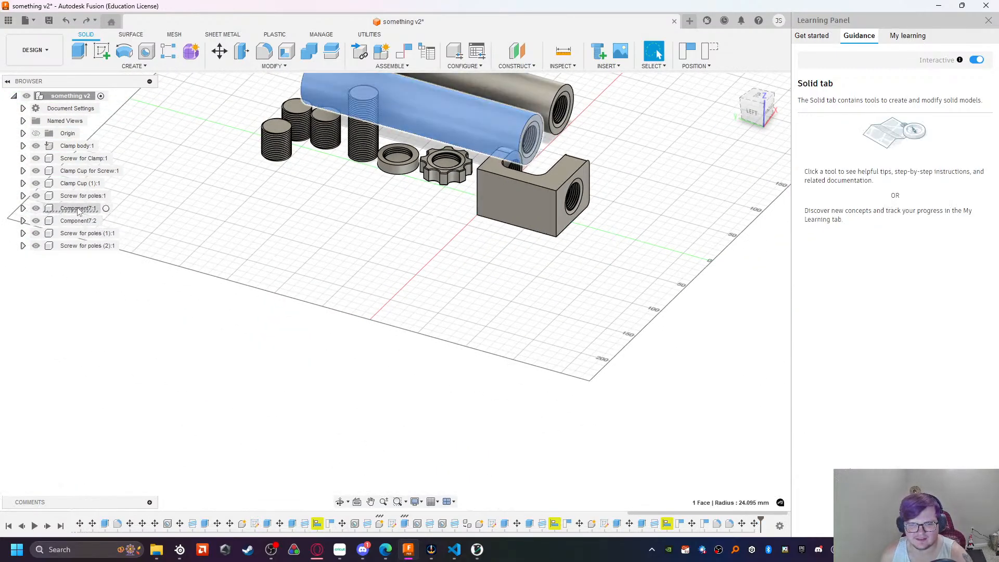
left_click(219, 50)
left_click_drag(396, 103, 677, 222)
middle_click_drag(598, 236, 375, 225, "shift")
left_click_drag(487, 156, 487, 208)
scroll(310, 203, "up", 5)
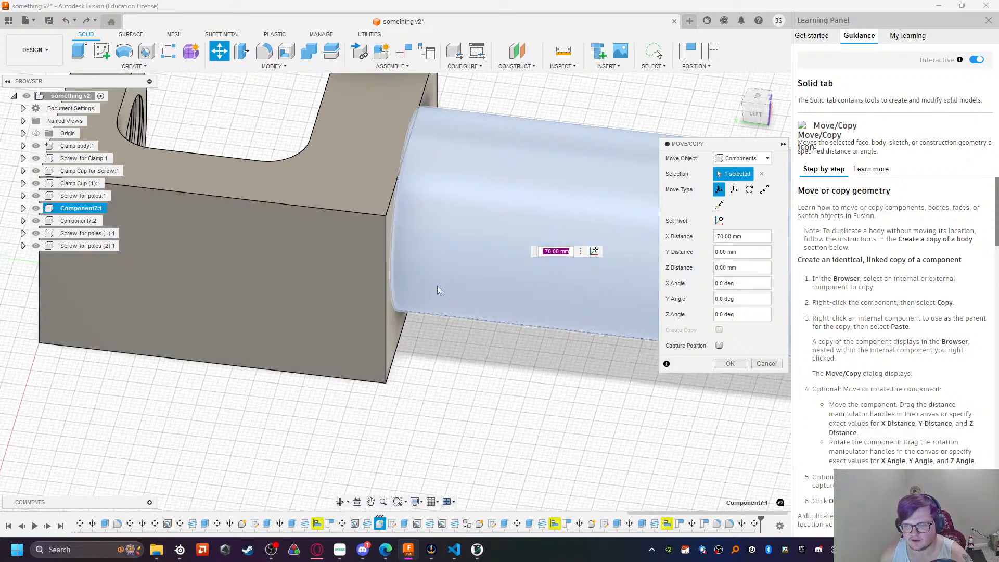
scroll(507, 289, "down", 3)
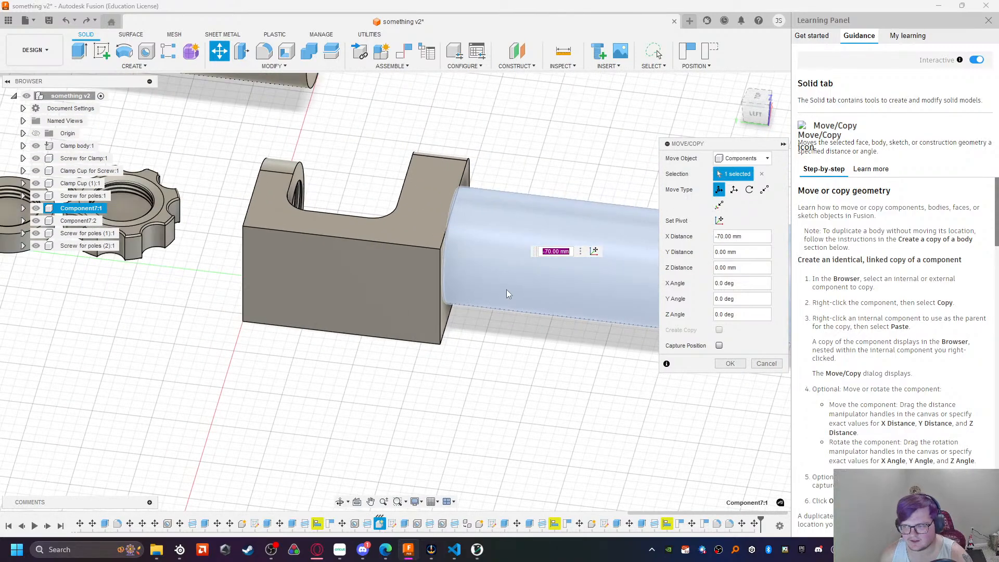
middle_click_drag(529, 326, 348, 305)
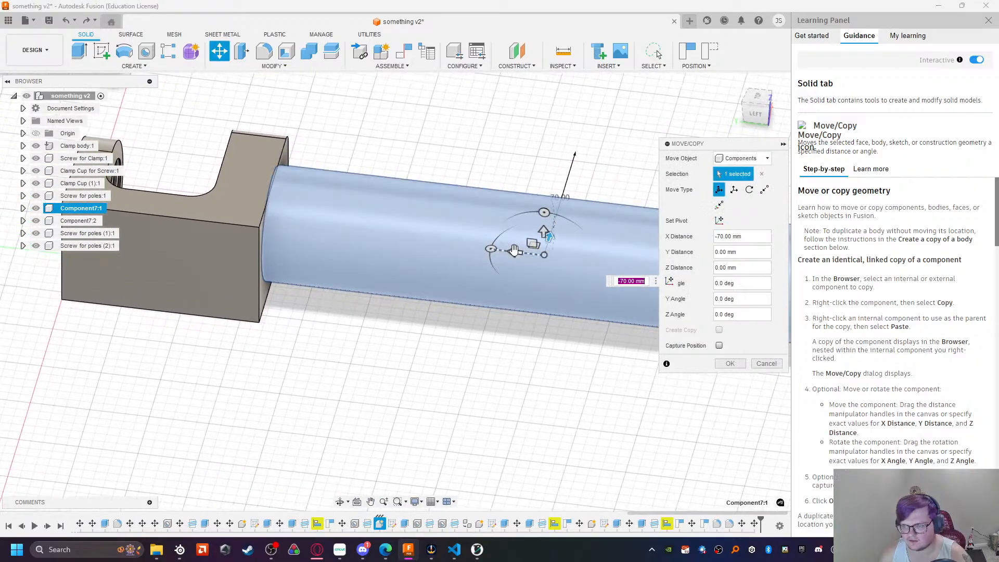
left_click_drag(515, 252, 551, 256)
middle_click_drag(426, 368, 488, 354, "shift")
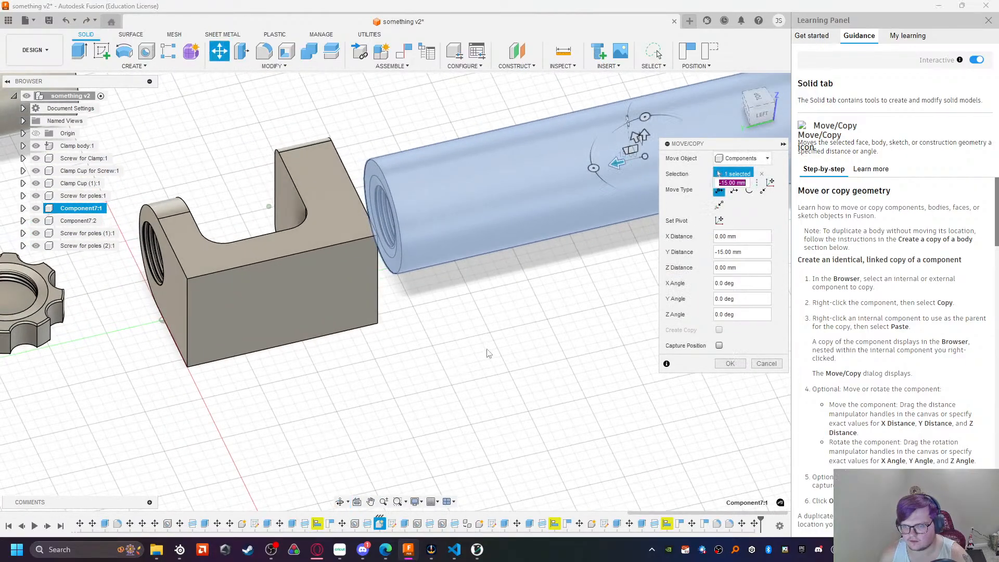
left_click(718, 364)
Step: Bring the pole's end face flush against the clamp body's face around the threaded hole
middle_click_drag(391, 263, 198, 252, "shift")
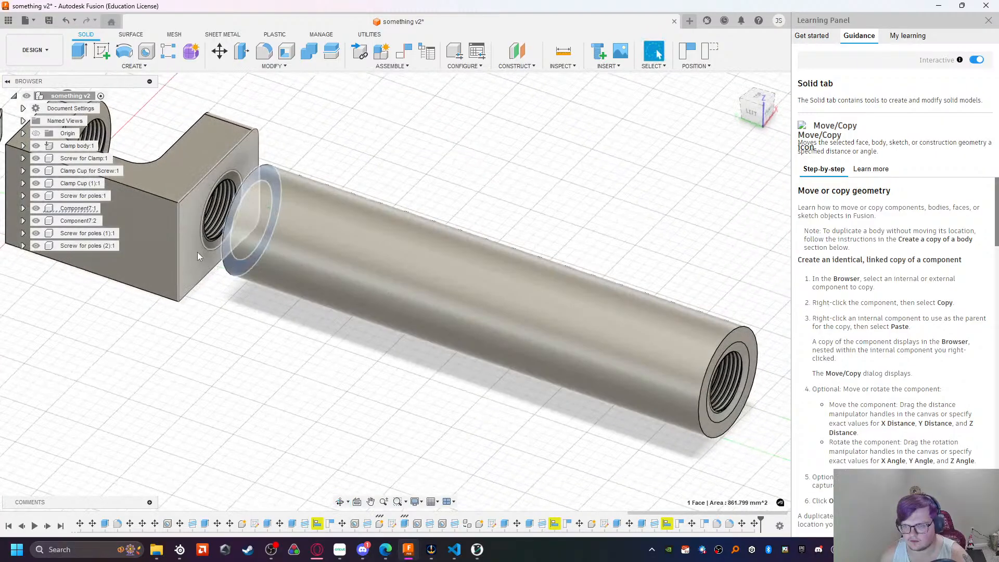
left_click(194, 252, "ctrl")
right_click(192, 251)
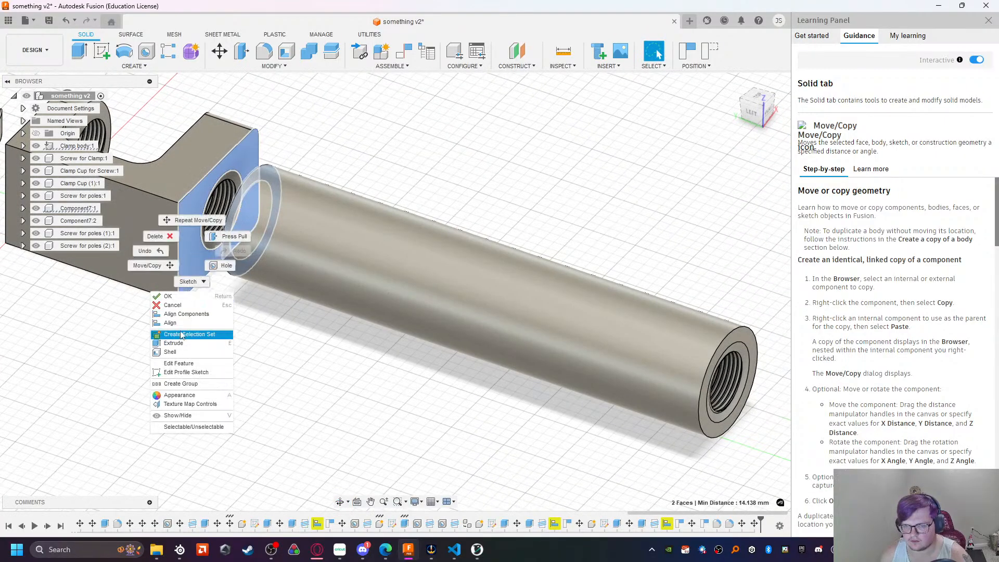
key("Escape")
Step: Check the joint between pole and clamp body threads in Wireframe, and return to Shaded with Visible Edges Only
scroll(200, 279, "up", 5)
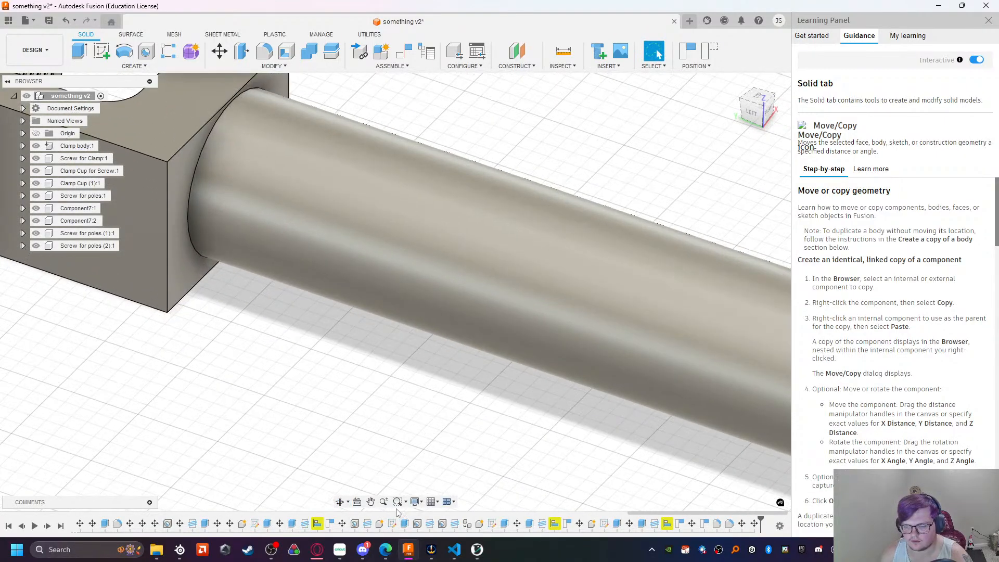
left_click(415, 501)
mouse_move(509, 416)
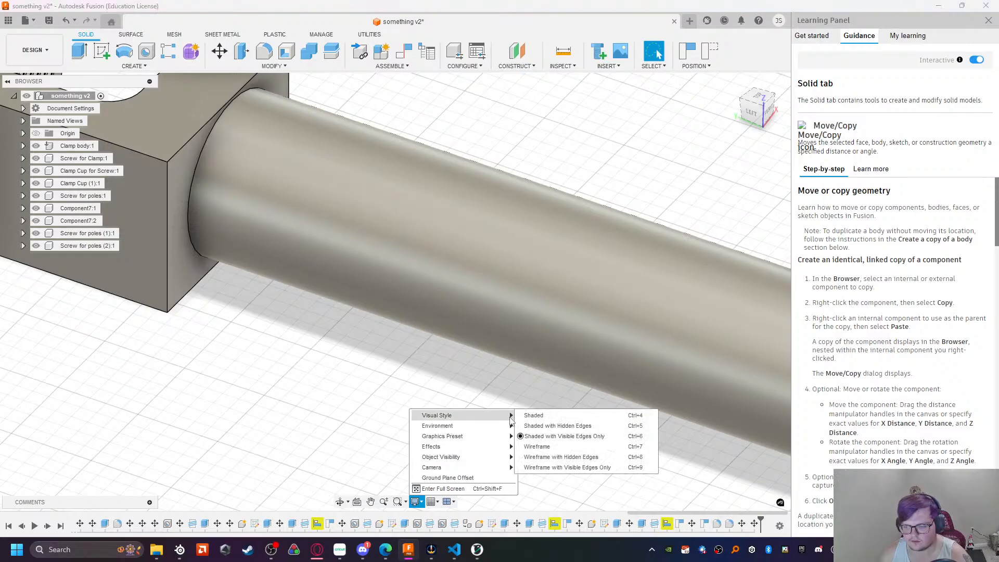
left_click(536, 446)
scroll(217, 247, "down", 5)
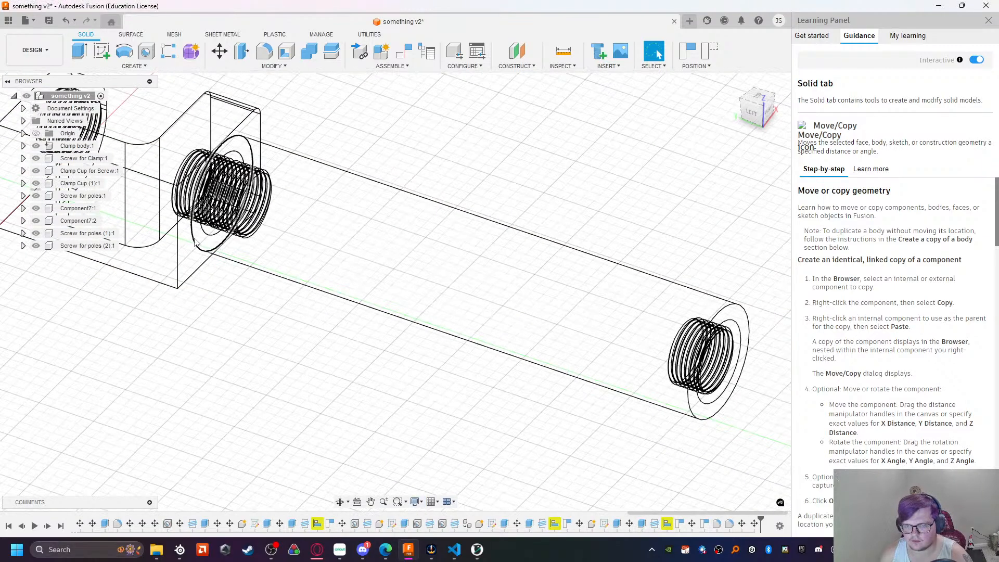
scroll(217, 240, "up", 6)
middle_click_drag(221, 265, 297, 371, "shift")
left_click(415, 501)
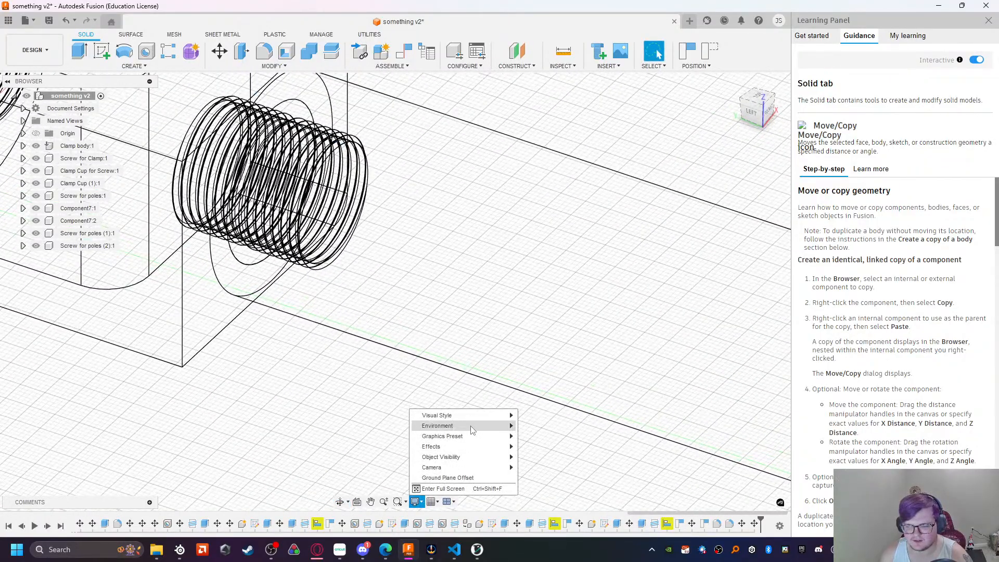
mouse_move(499, 415)
left_click(523, 427)
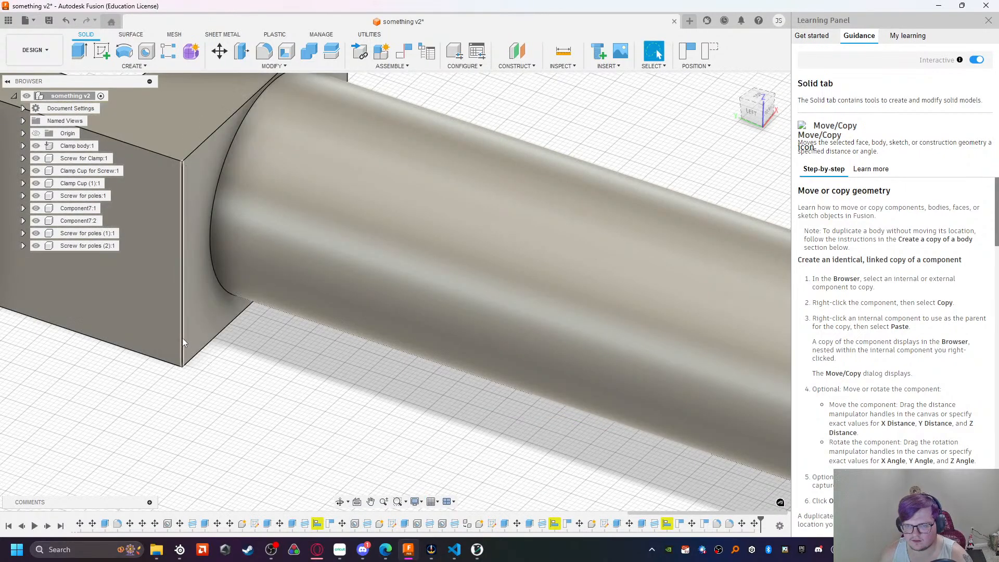
Step: Fillet the two vertical edges of the clamp body's flat back with a 9 mm radius
middle_click_drag(276, 370, 595, 411)
left_click(148, 204)
left_click(263, 50)
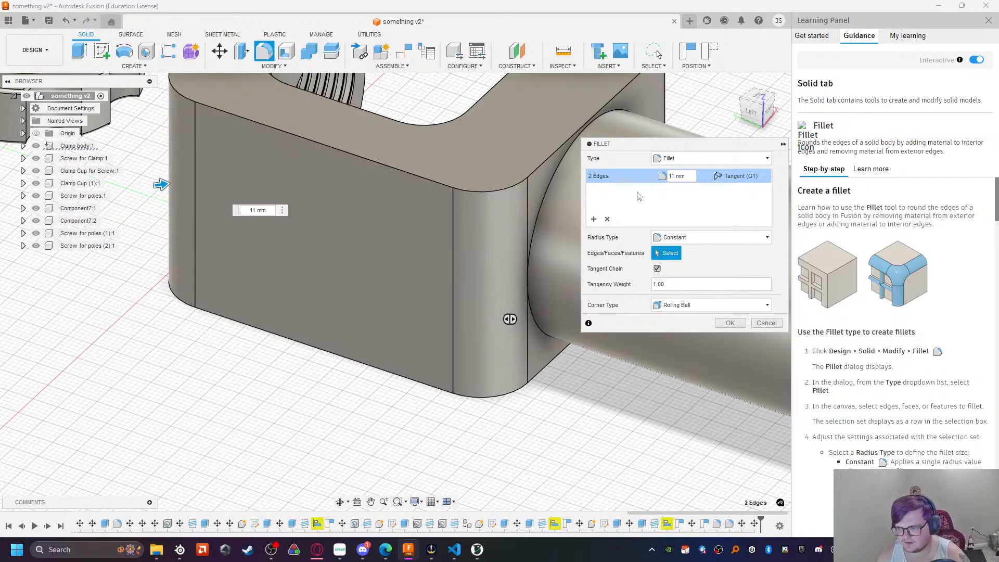
key("BackSpace")
type("0")
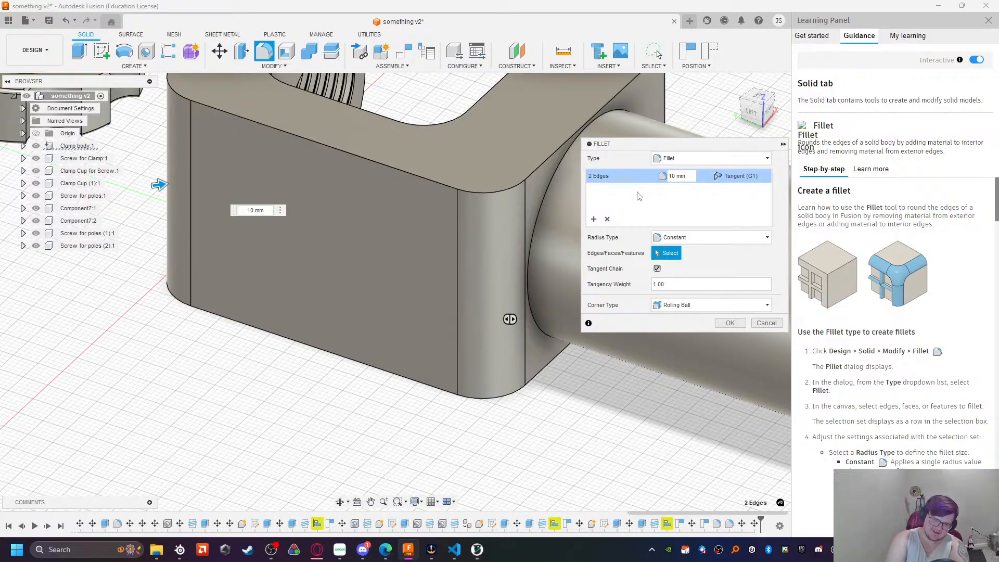
type("90")
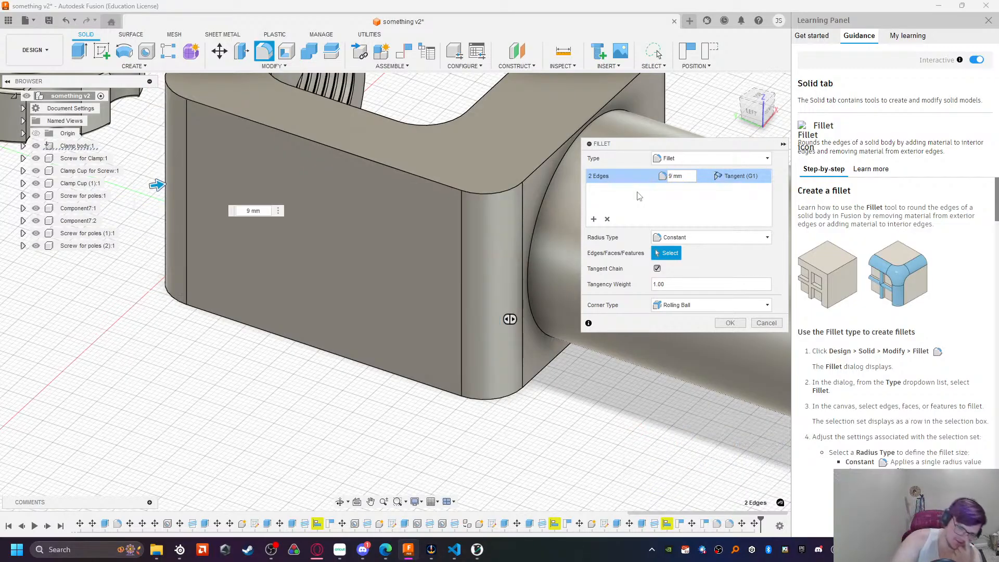
key("Return")
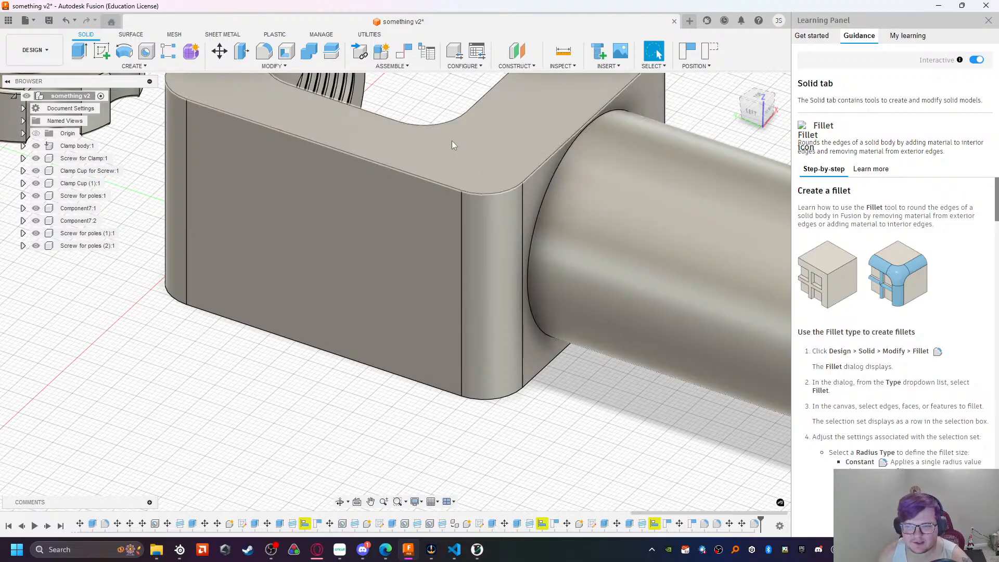
Step: Try rounding the edges around the clamp body's U-shaped face with small fillet radii such as 3 and 4 mm
left_click(451, 145)
left_click(264, 51)
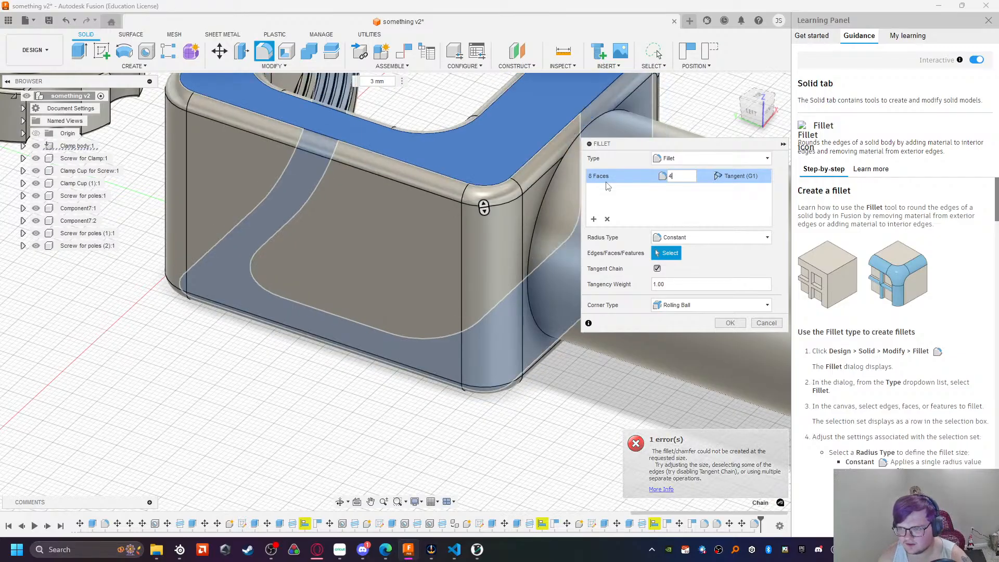
key("BackSpace")
type("4")
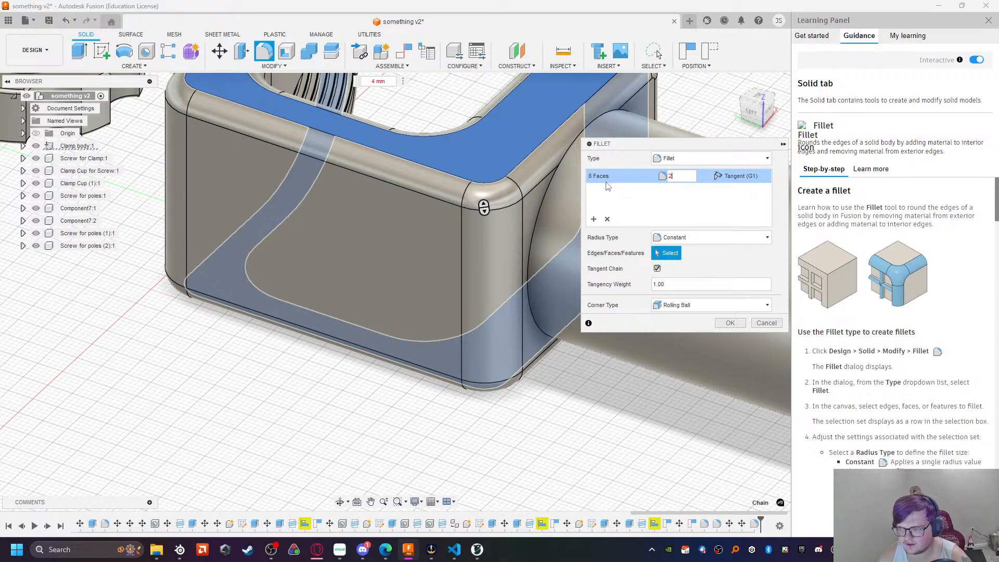
type("1")
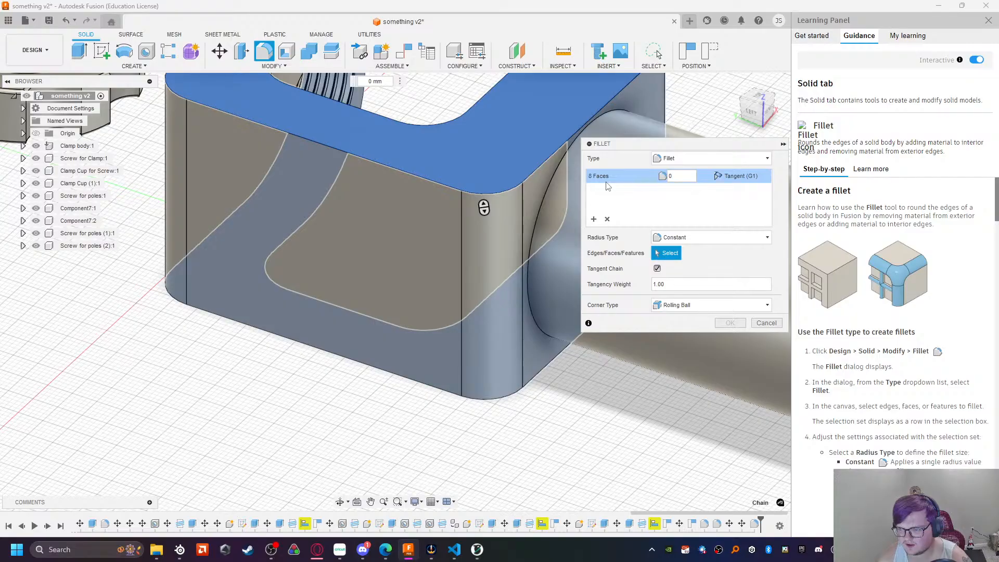
key("Escape")
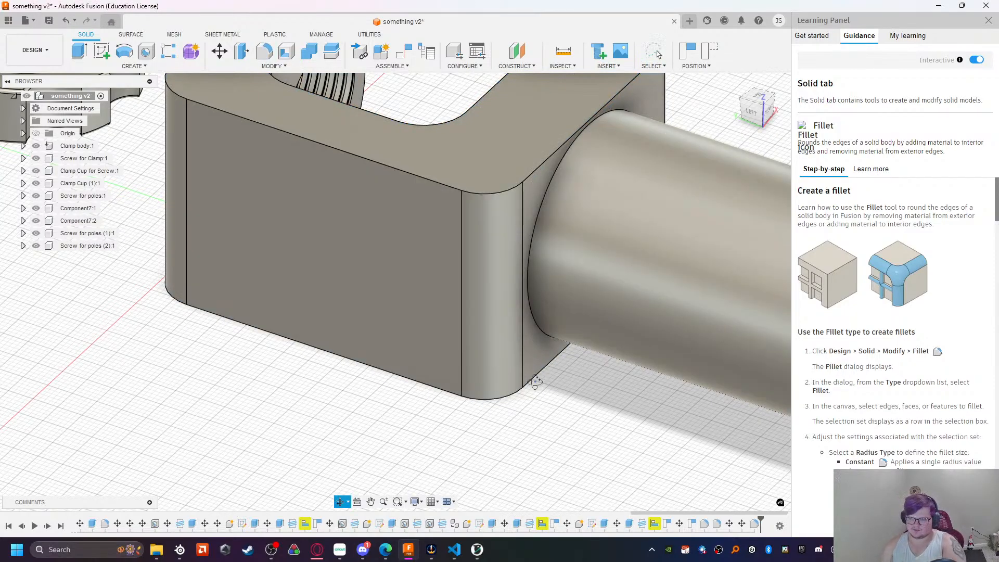
middle_click_drag(479, 317, 534, 372, "shift")
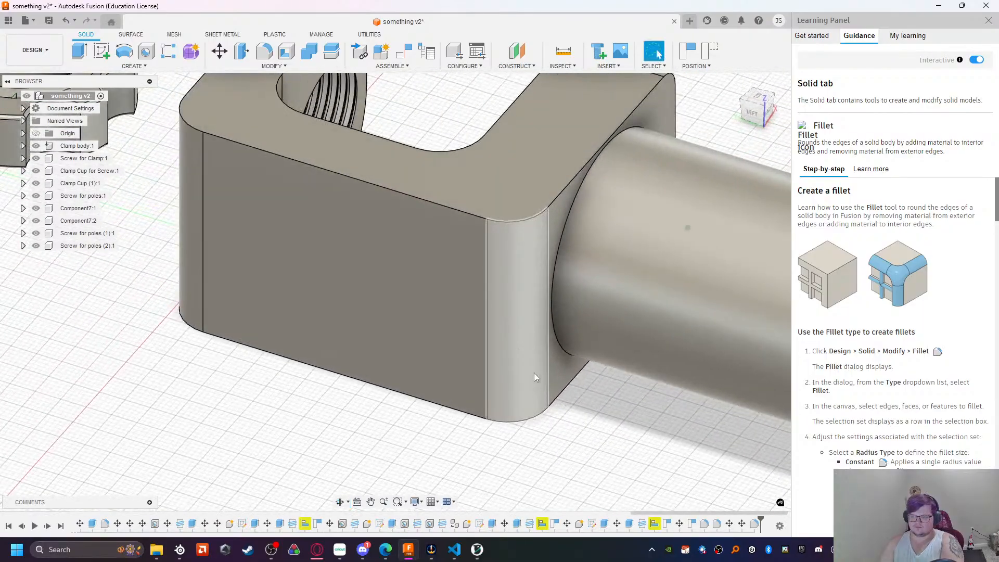
left_click(535, 192)
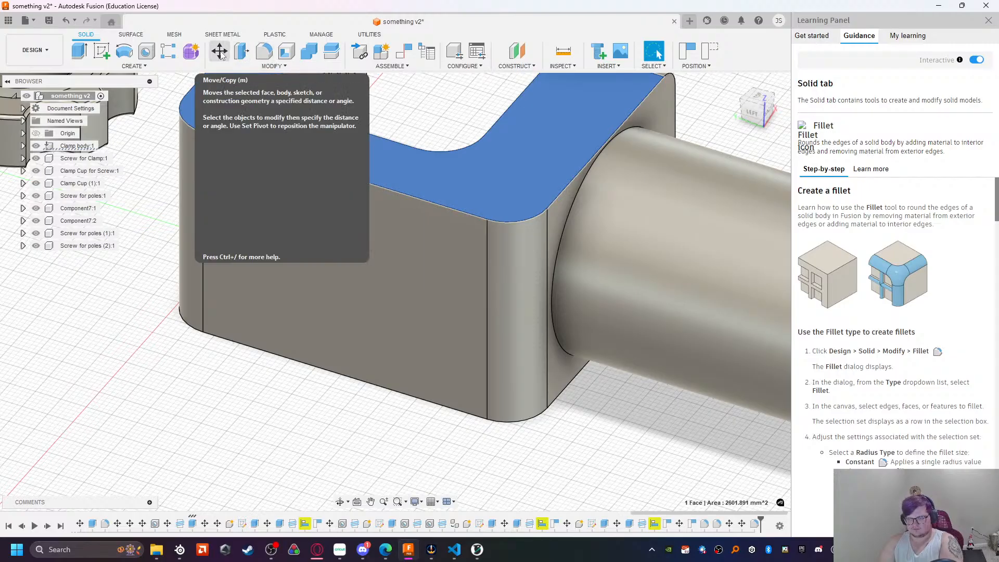
left_click(81, 52)
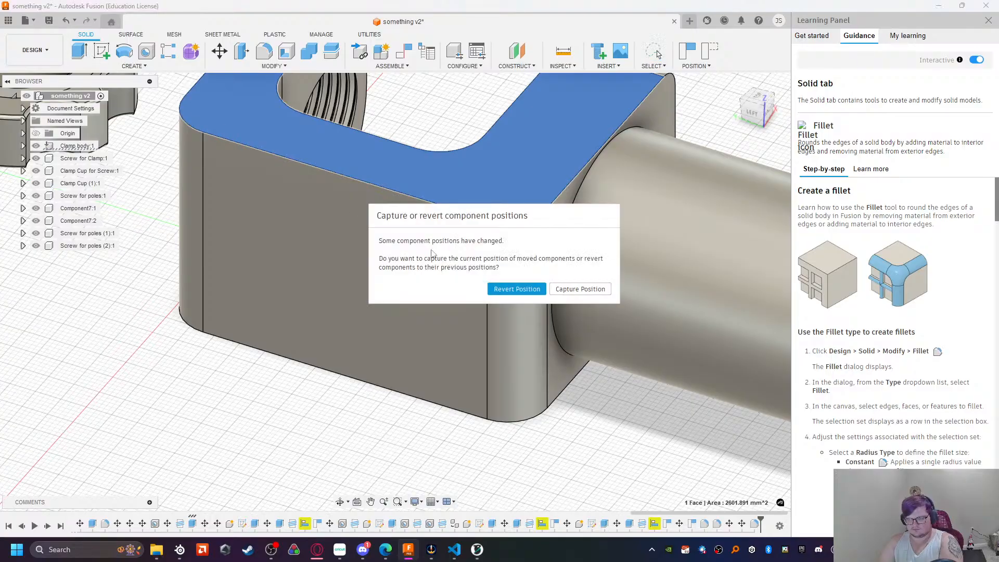
left_click(543, 289)
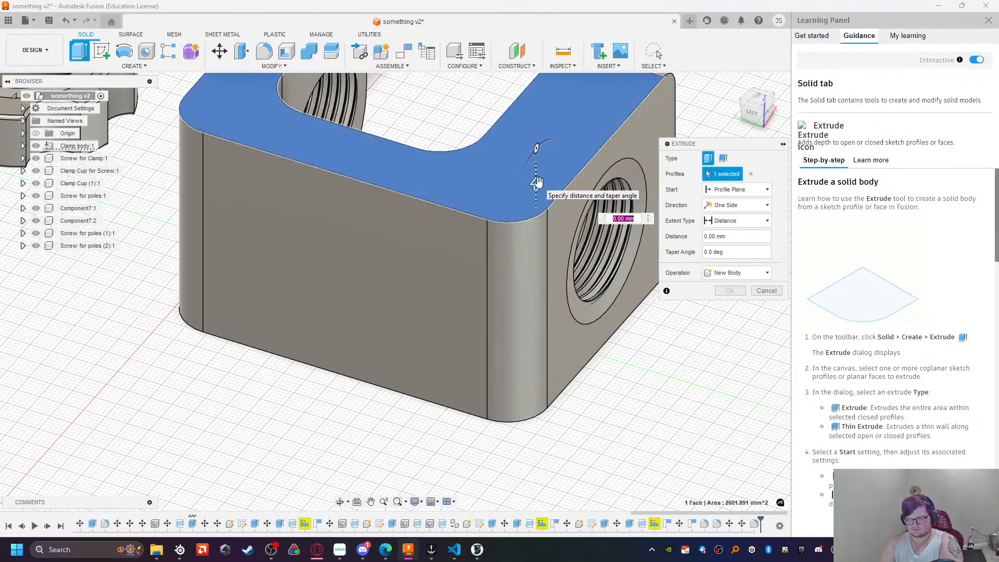
key("Escape")
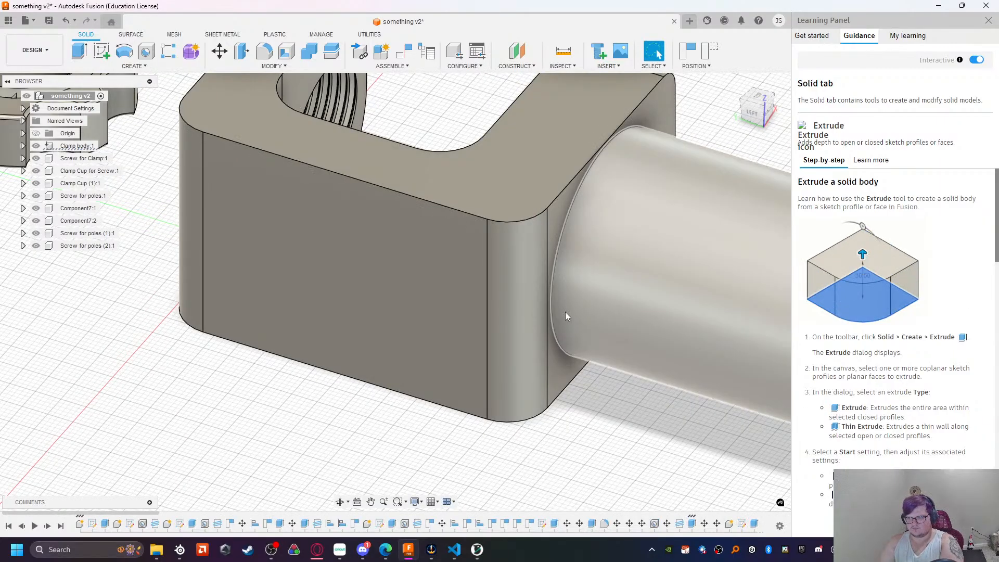
Step: Undo the pole move, the back thickening and the fillets until the clamp body has sharp outer edges again
scroll(565, 311, "down", 1)
scroll(566, 316, "down", 3)
middle_click_drag(585, 359, 530, 306, "shift")
key("ctrl+z")
key("ctrl+z")
key("ctrl+z")
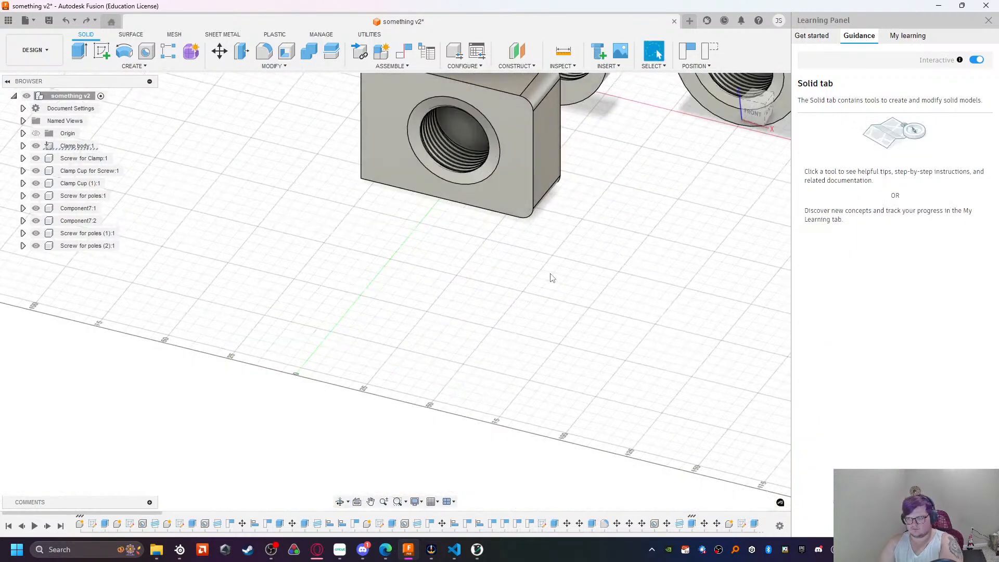
key("ctrl+z")
key("ctrl+z")
key("ctrl+z")
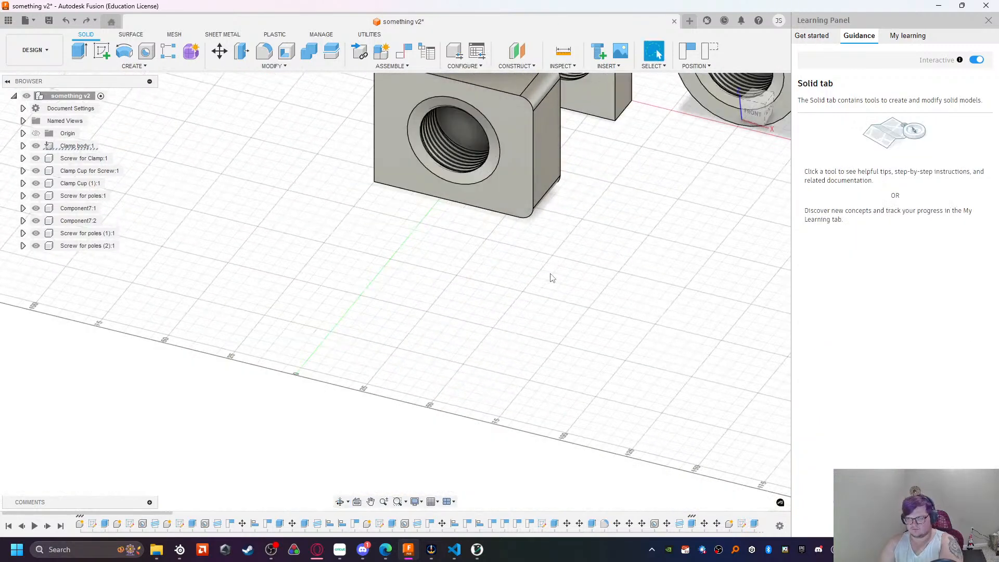
key("ctrl+y")
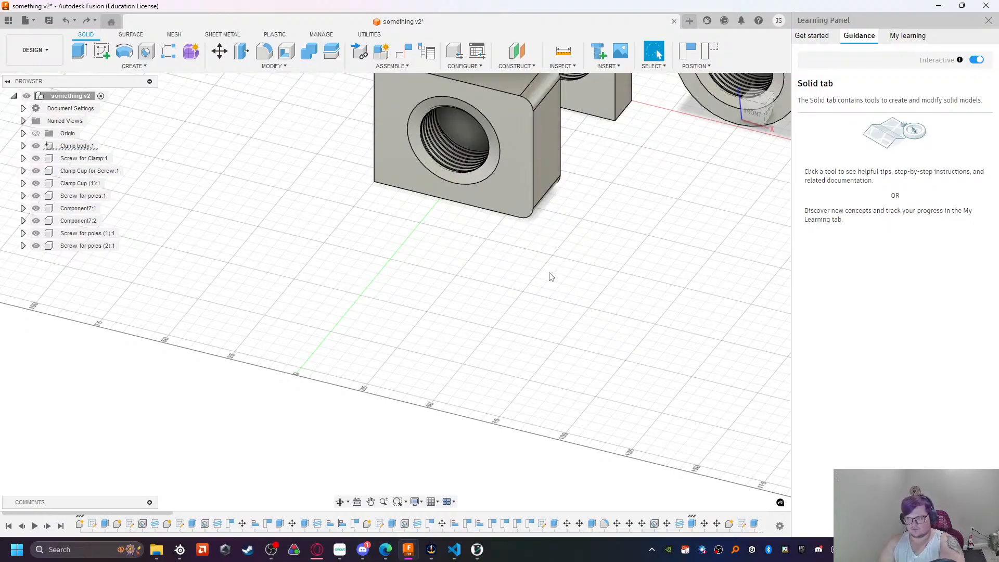
key("ctrl+y")
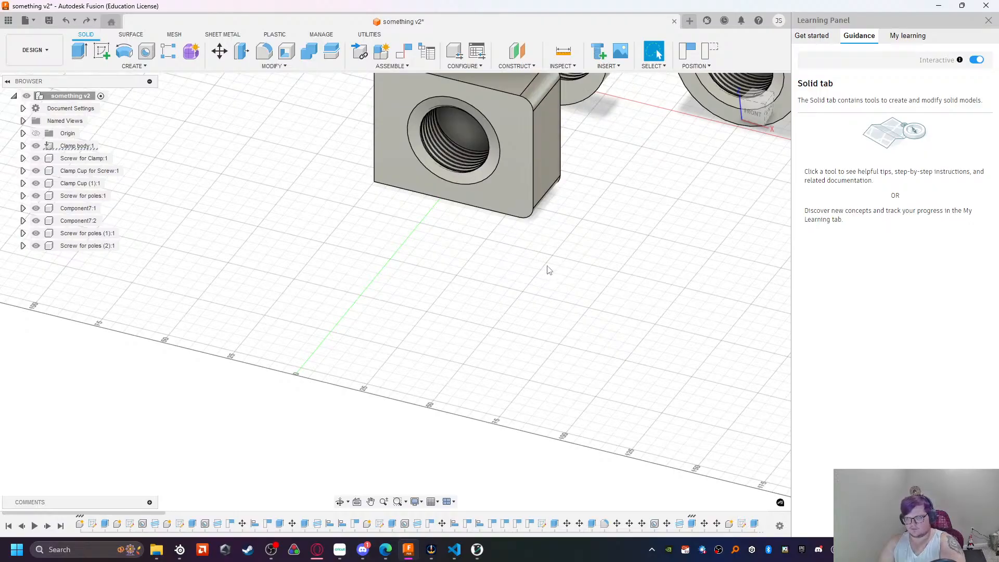
key("ctrl+z")
key("ctrl+z")
key("ctrl+z")
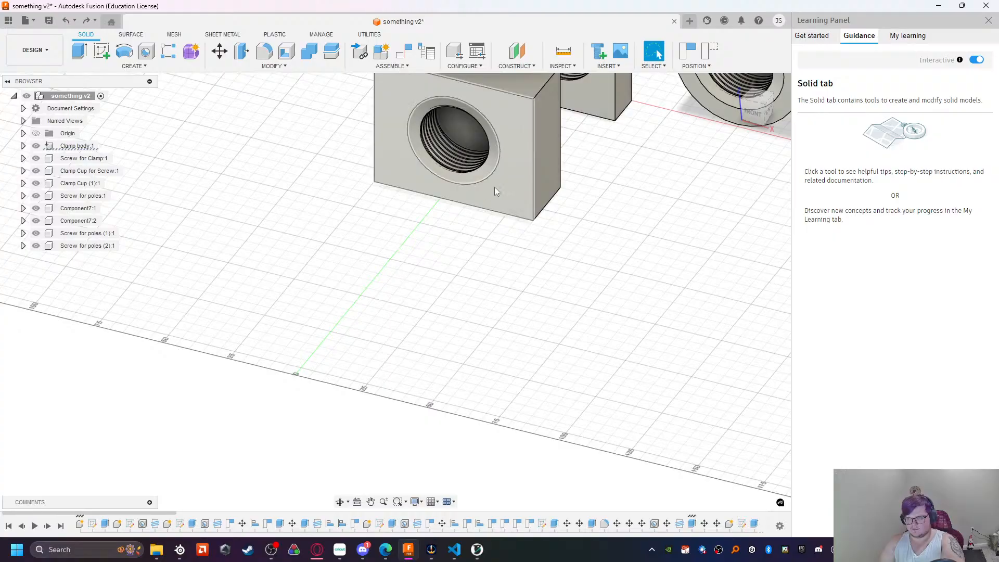
Step: Move the clamp body's upper U-shaped face outward by 2 mm along Z
middle_click_drag(402, 253, 455, 223, "shift")
left_click(439, 173)
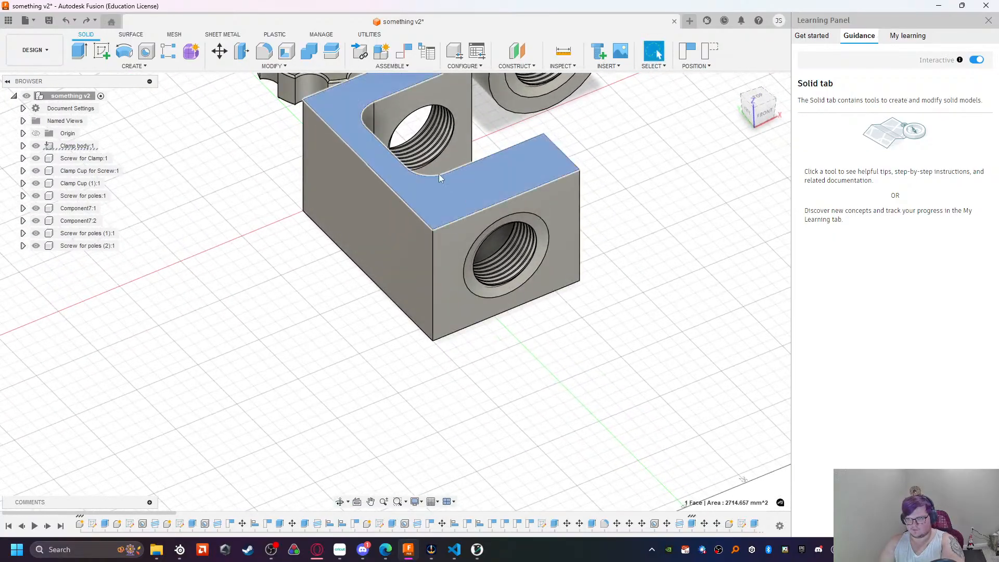
left_click(219, 51)
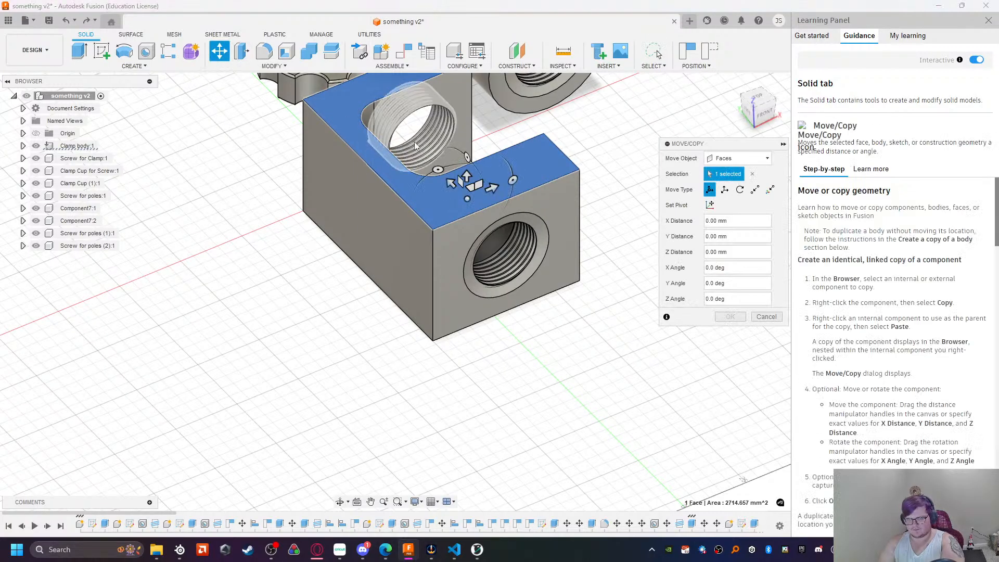
left_click(467, 173)
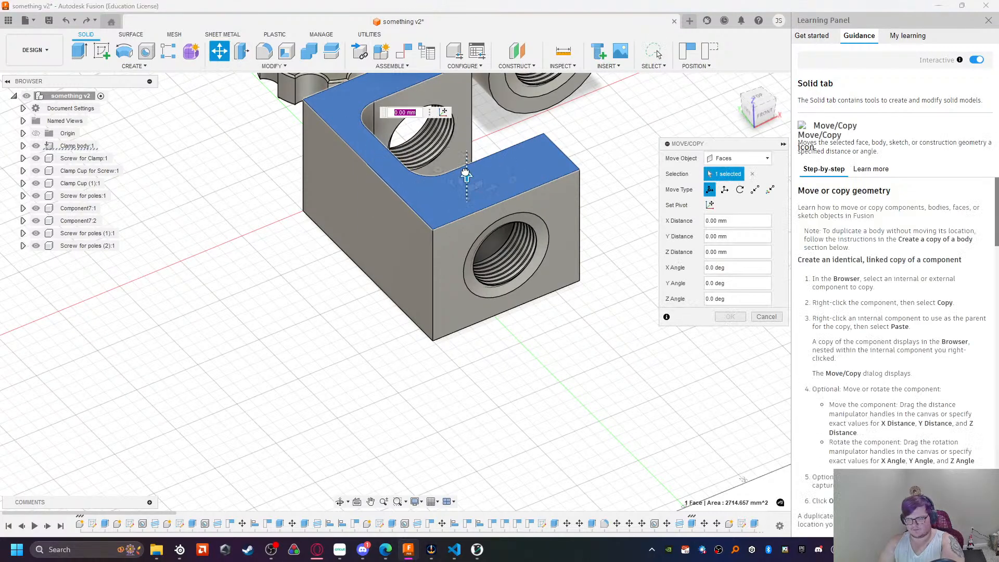
left_click_drag(465, 174, 466, 174)
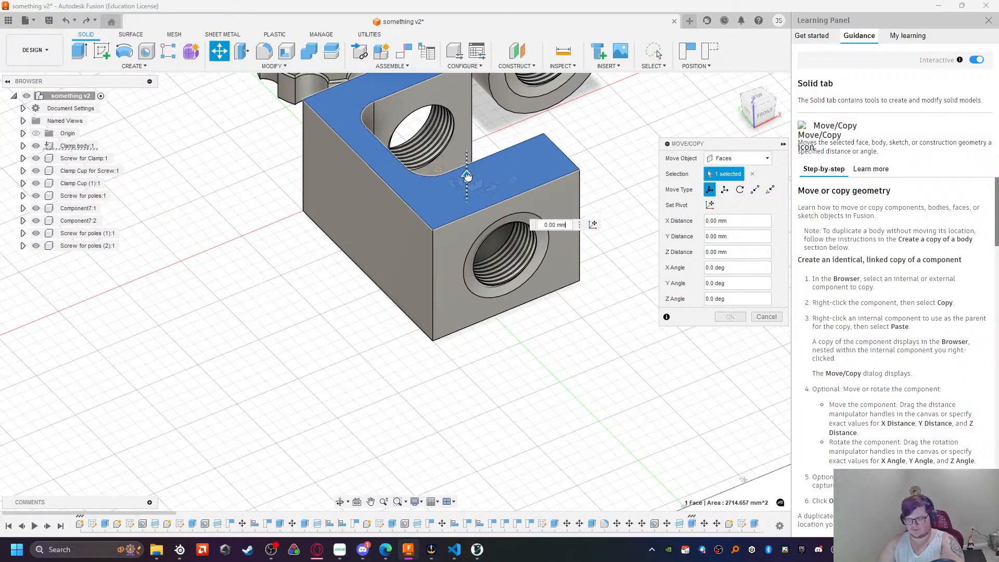
left_click(544, 224)
type("1")
key("BackSpace")
type("2")
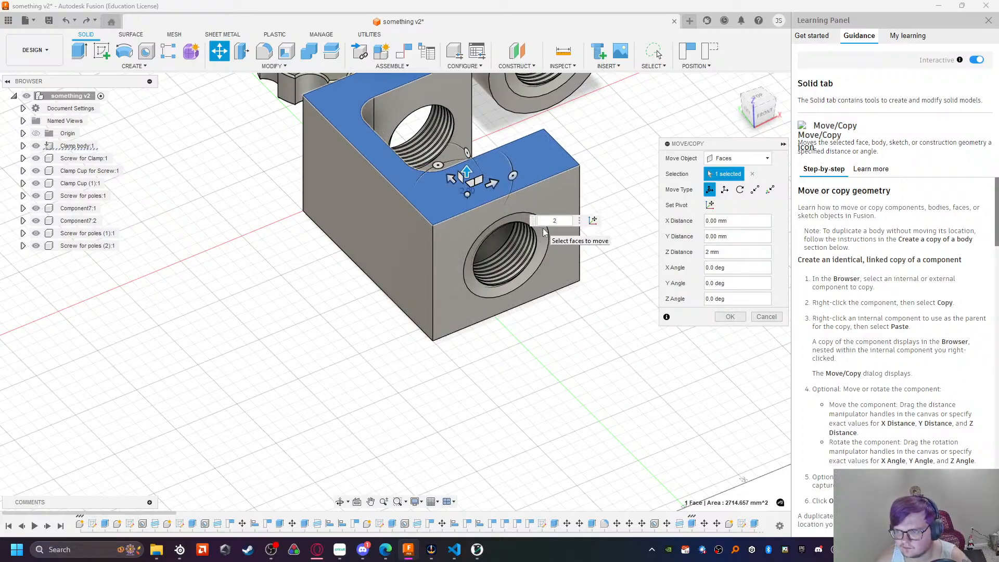
key("Return")
Step: Try to move the clamp body's lower U-shaped face outward by 2 mm with Move/Copy
middle_click_drag(542, 228, 435, 195, "shift")
left_click(436, 195)
left_click(219, 50)
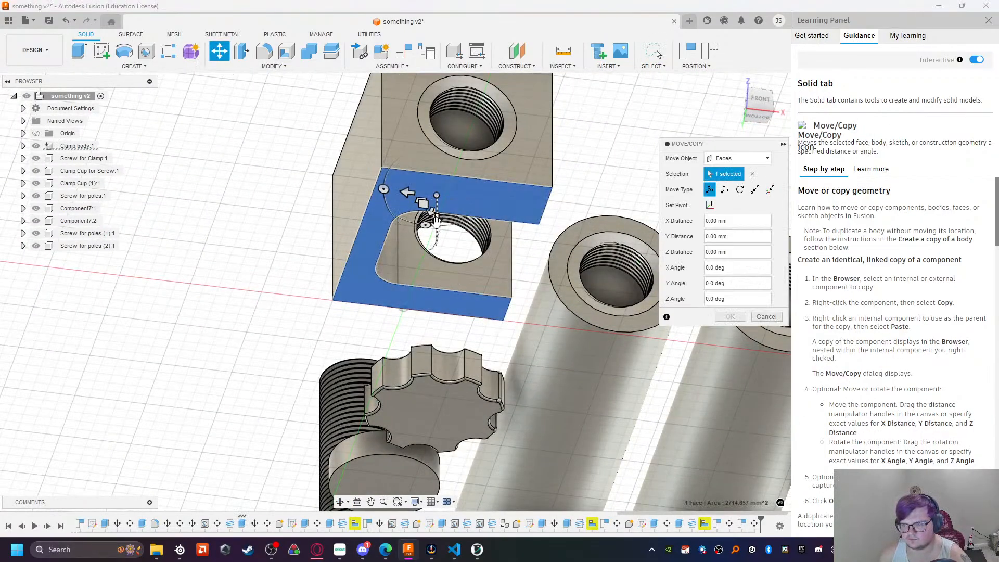
type("2")
key("Return")
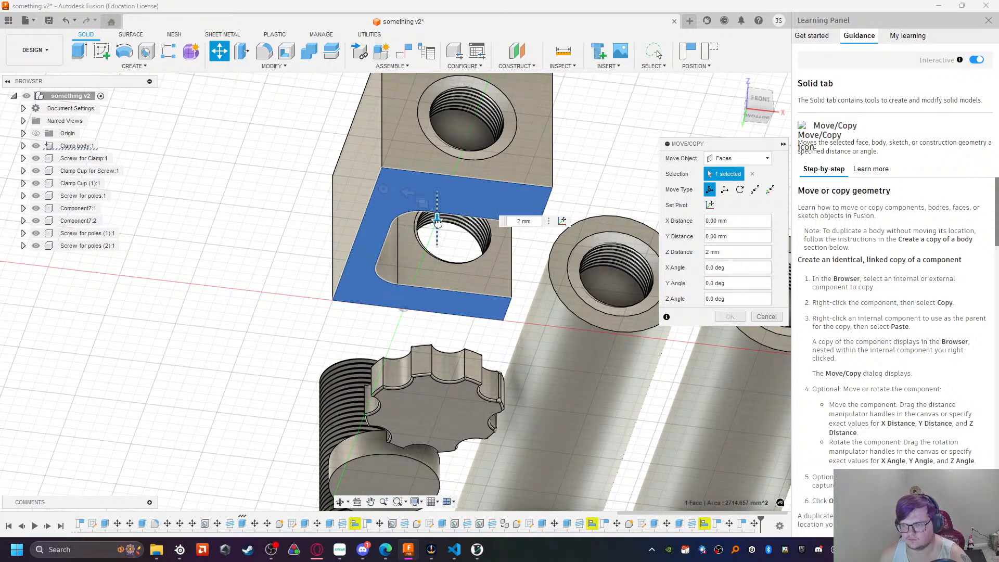
mouse_move(437, 218)
left_mouse_down()
mouse_move(437, 187)
mouse_move(446, 290)
mouse_move(436, 232)
left_mouse_up()
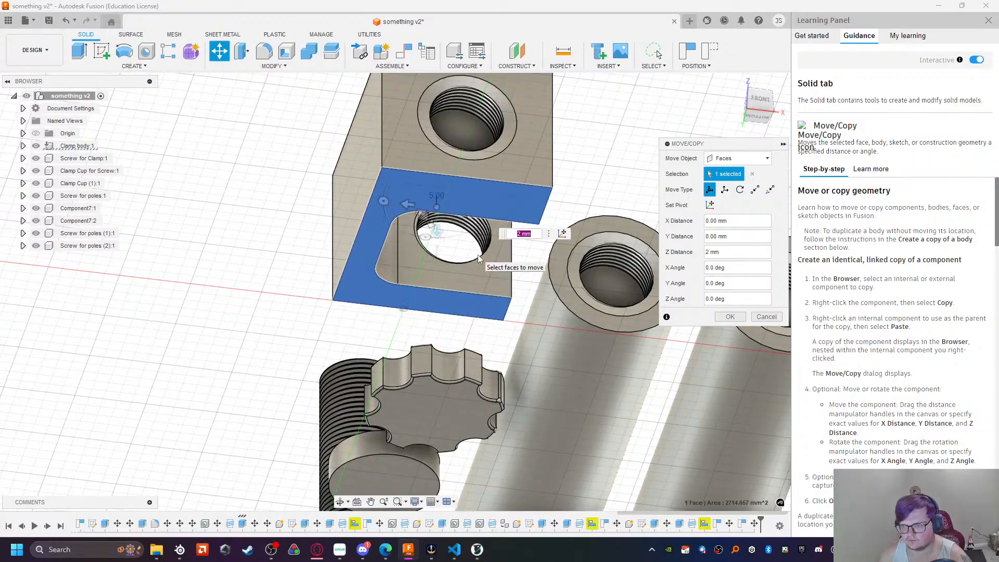
key("Return")
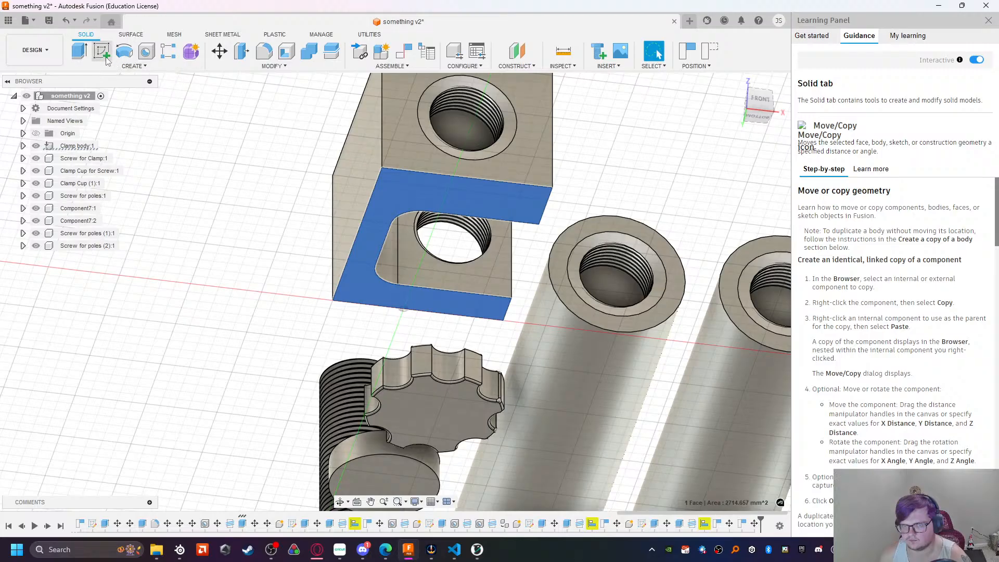
Step: Extrude the clamp body's lower U-shaped face outward by 2 mm
left_click(83, 54)
left_click(516, 289)
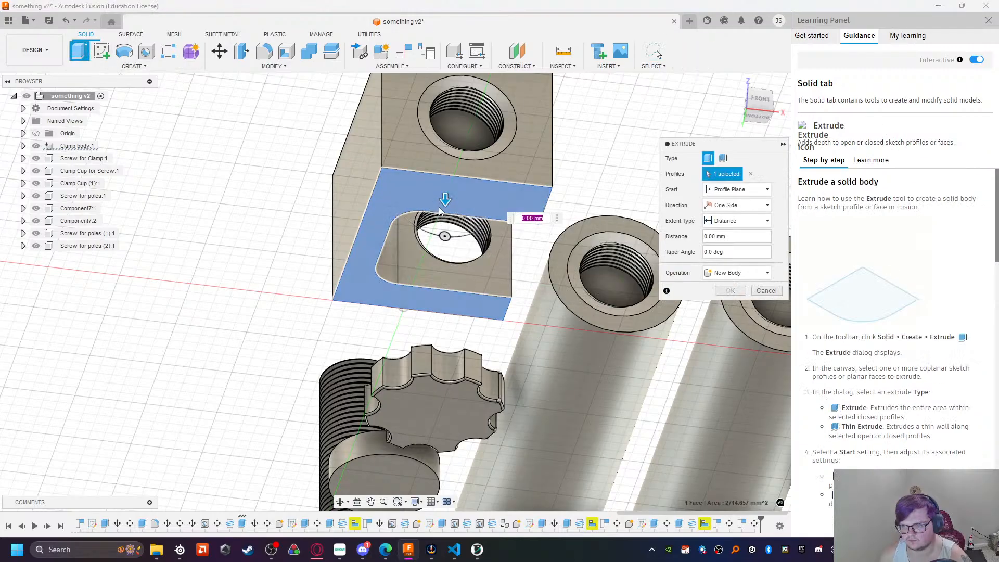
type("2")
left_click(727, 290)
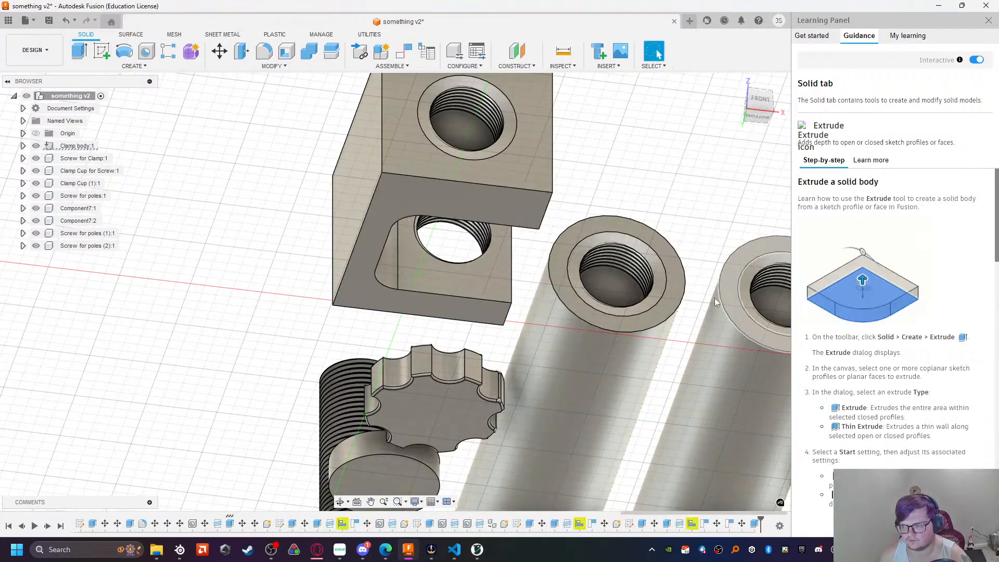
Step: Activate the Clamp body component for editing
middle_click_drag(270, 223, 257, 271, "shift")
middle_click_drag(296, 180, 276, 317)
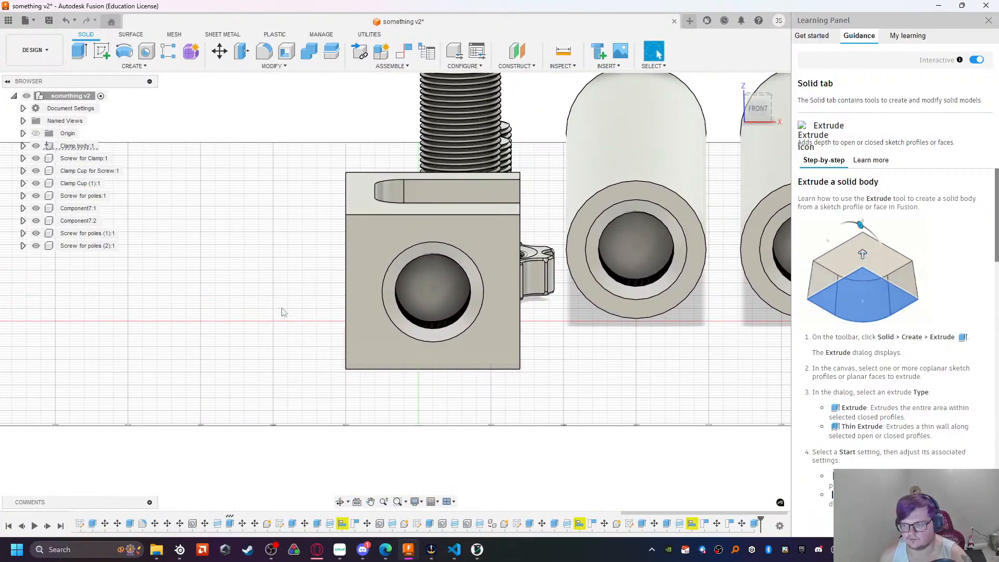
left_click(79, 146)
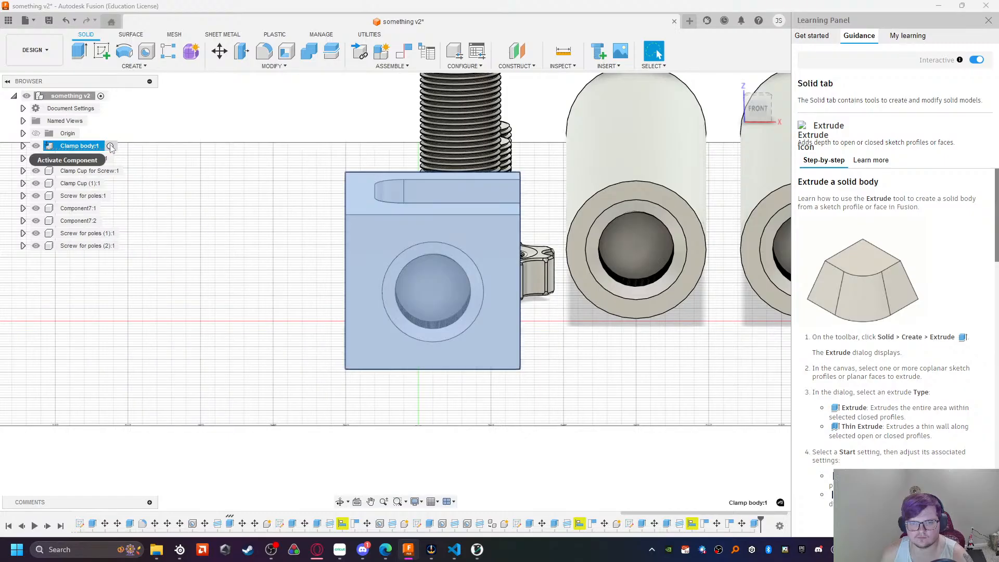
left_click(109, 145)
left_click(218, 53)
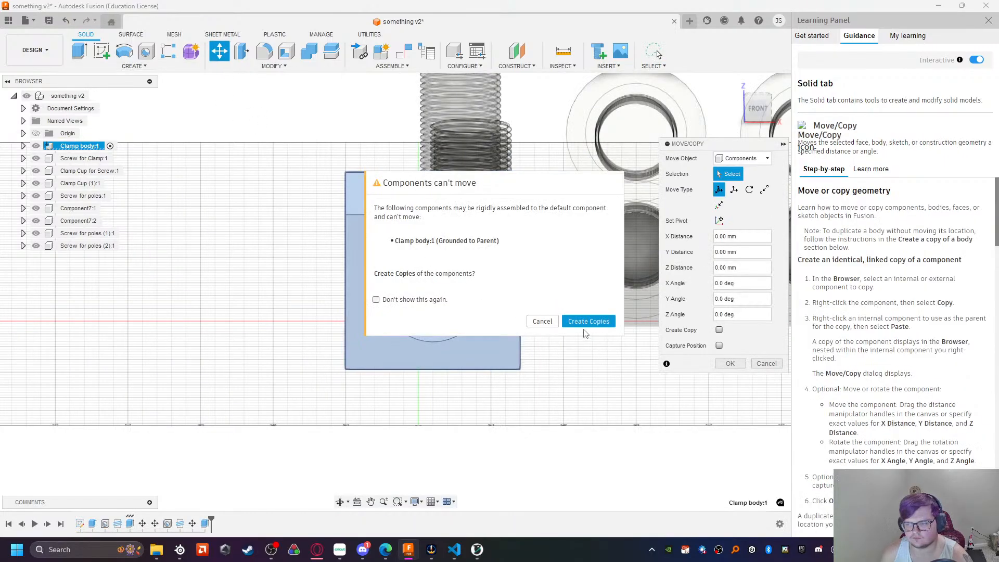
left_click(542, 321)
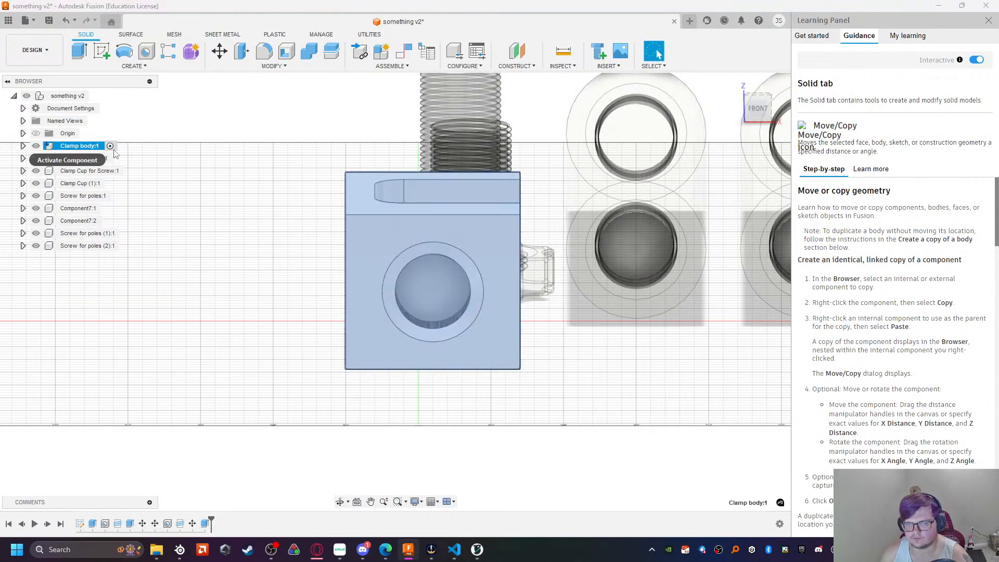
left_click(219, 52)
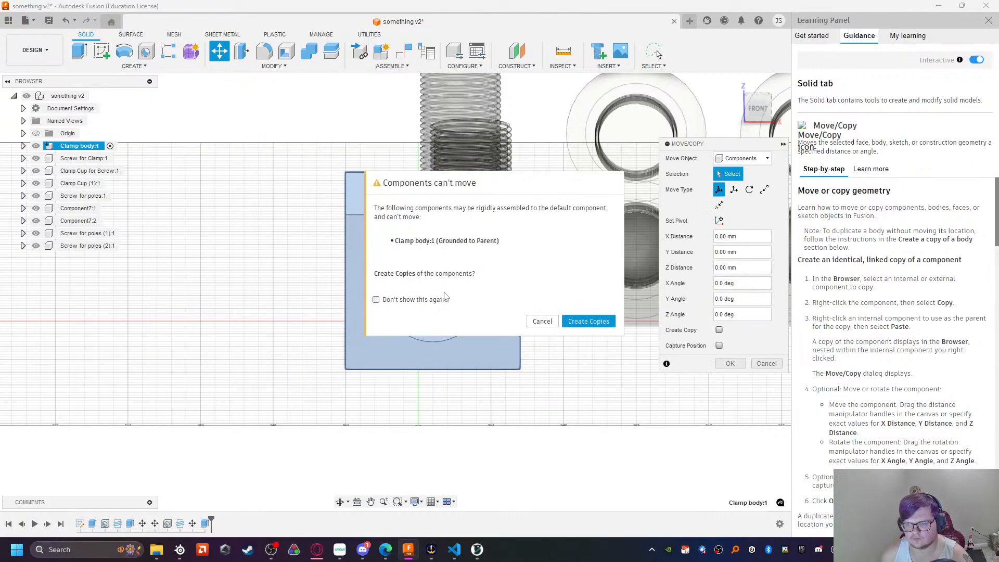
left_click(543, 321)
middle_click_drag(494, 425, 537, 282, "shift")
left_click(507, 263)
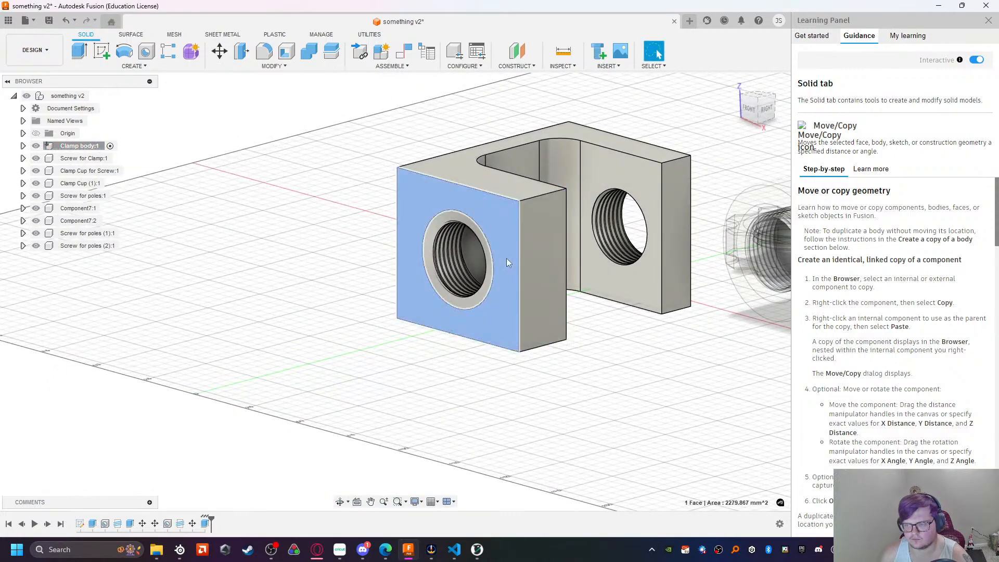
key("m")
left_click_drag(506, 223, 504, 214)
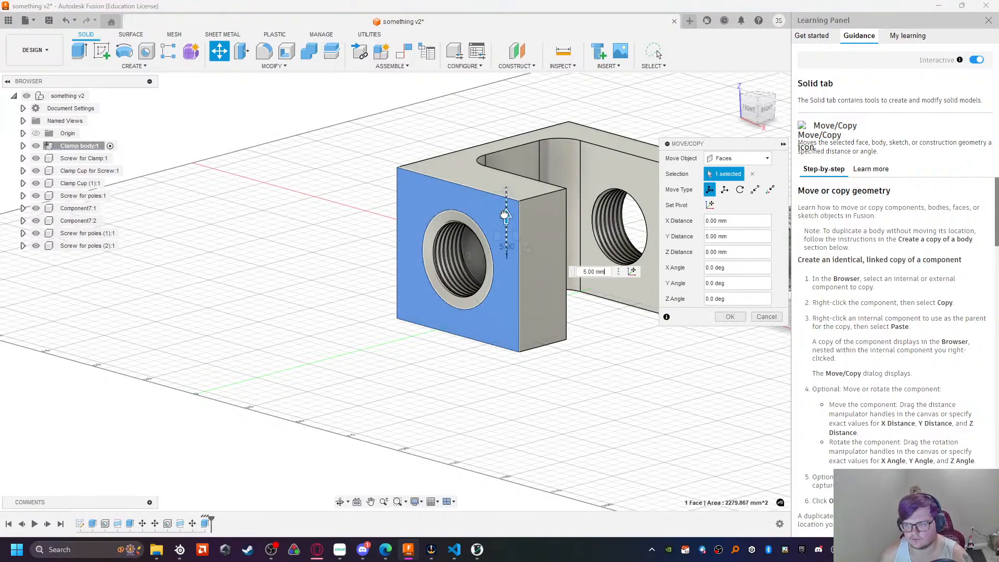
key("Escape")
Step: Move Body1 of the Clamp body component upward by 2 mm
left_click(23, 146)
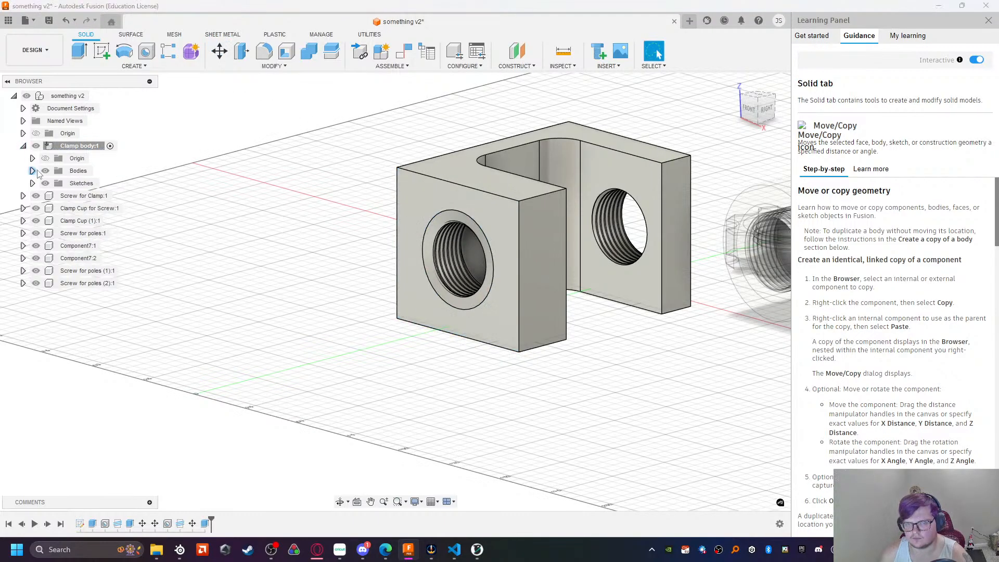
left_click(33, 171)
left_click(87, 183)
left_click(220, 51)
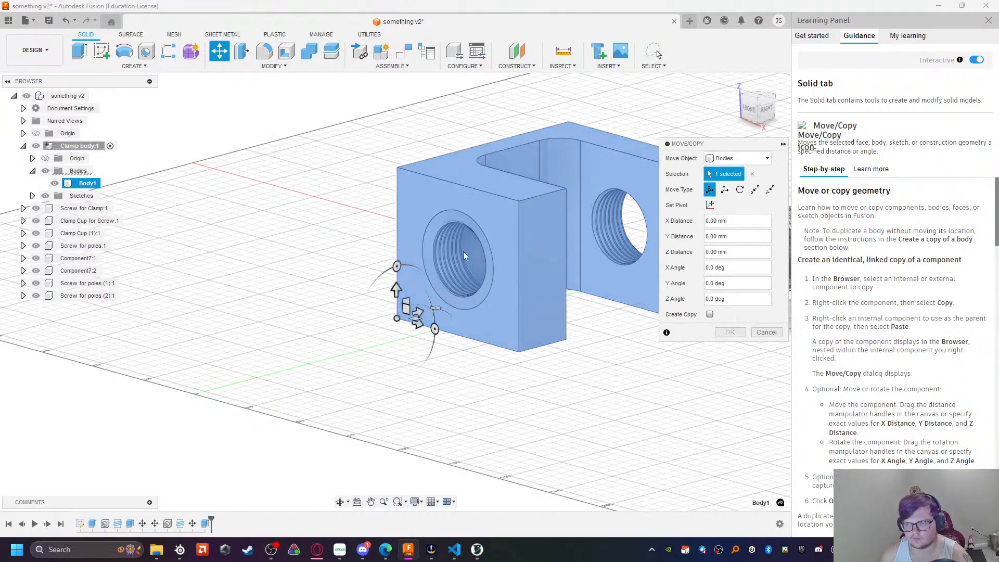
left_click(396, 286)
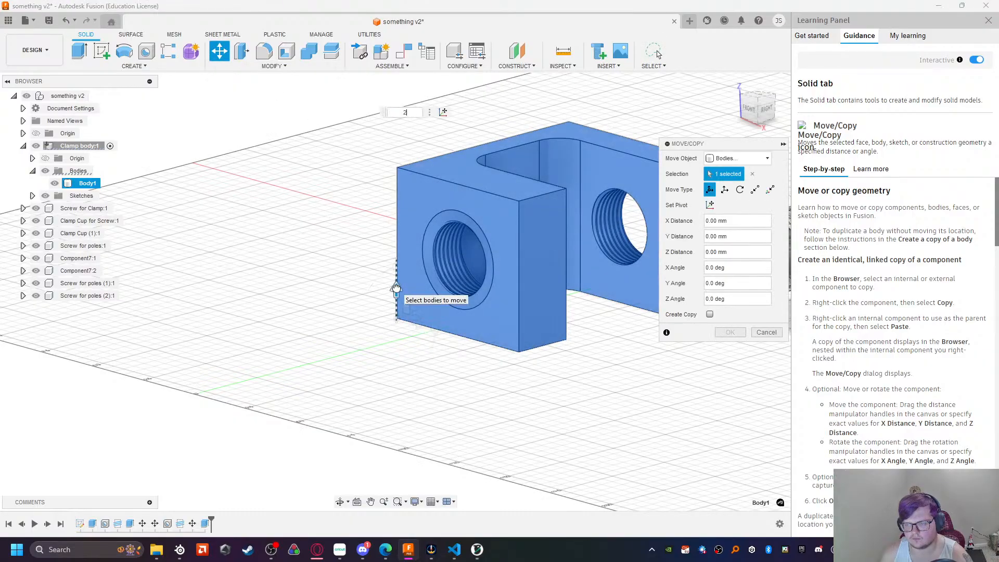
type("2")
key("Return")
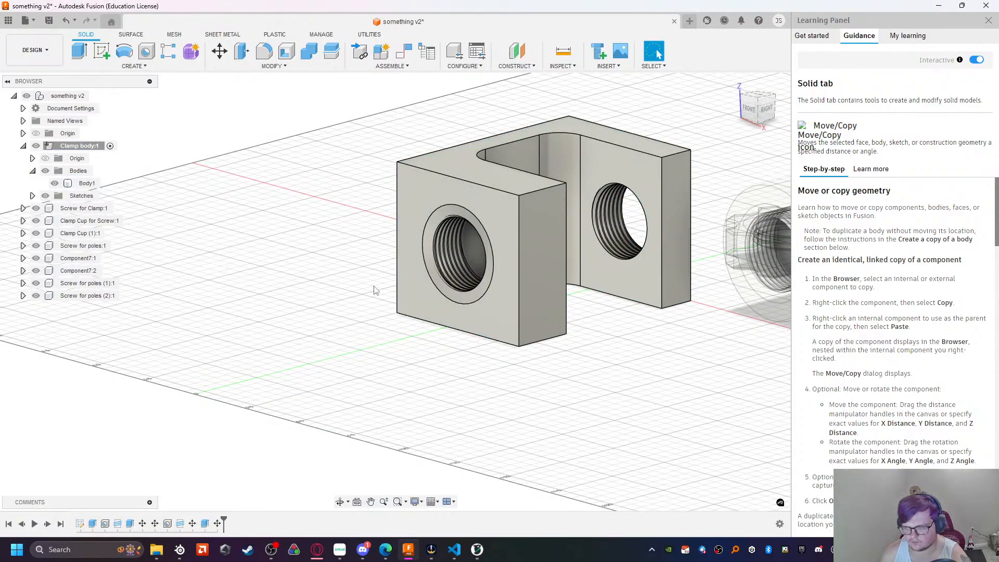
left_click(23, 146)
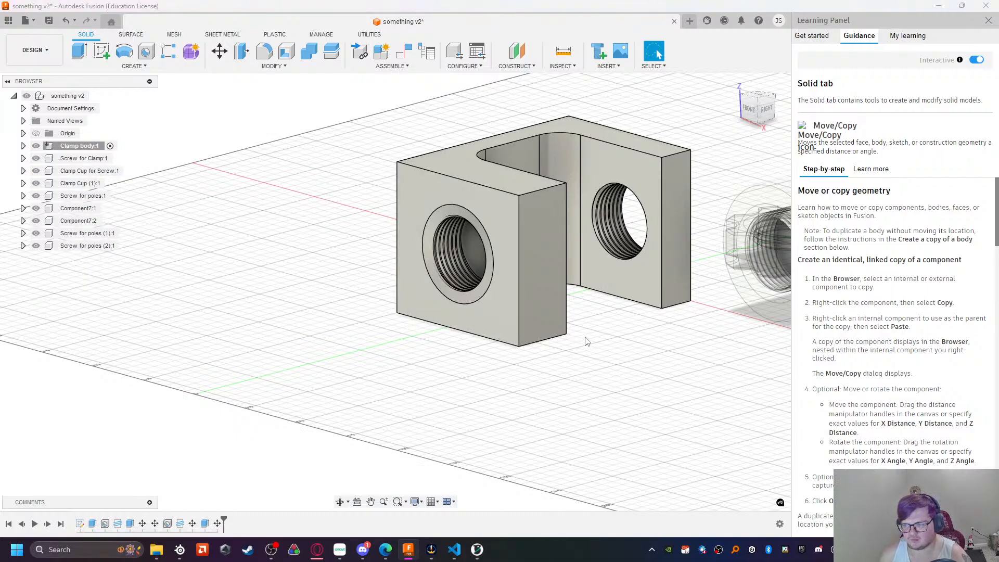
Step: Fillet the upper and lower end edges of the clamp arm with the recessed-rim threaded hole using a 5 mm radius
left_click(539, 192)
left_click(544, 341, "ctrl")
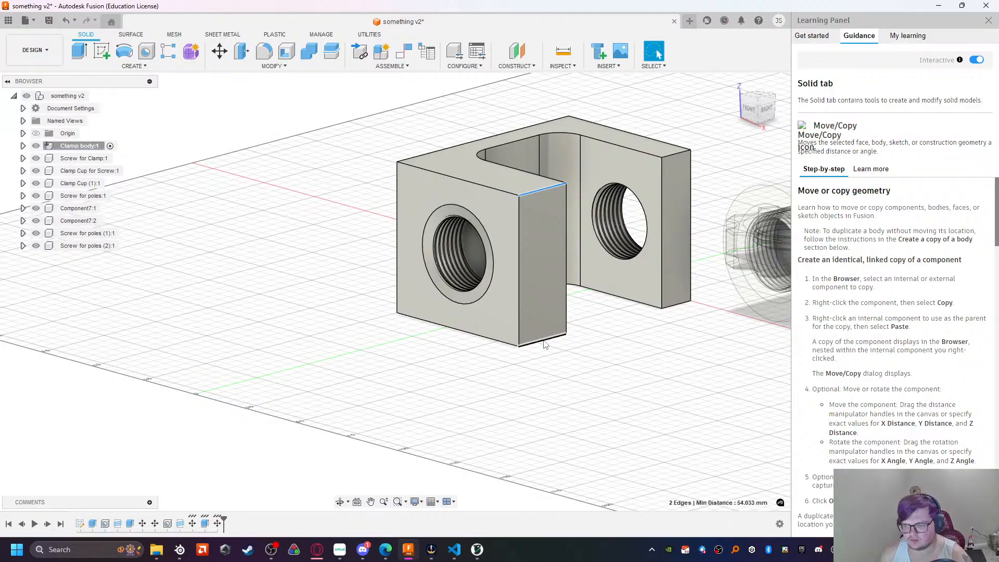
left_click(264, 52)
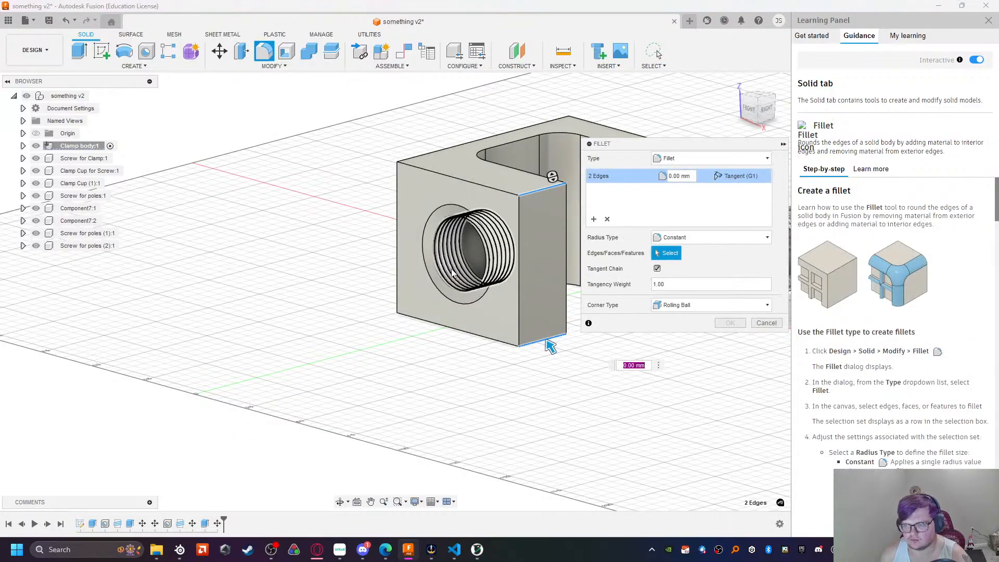
type("23")
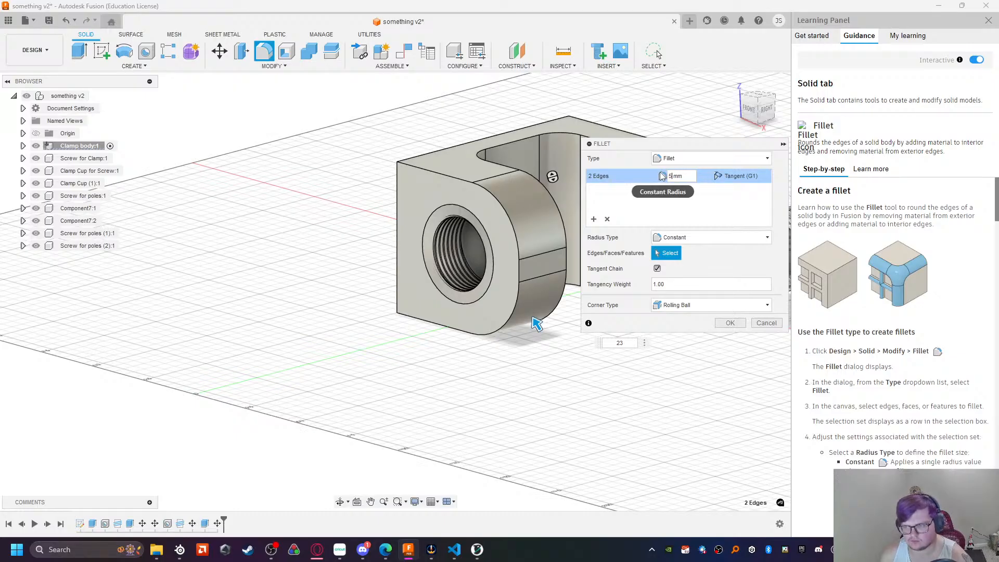
type("5")
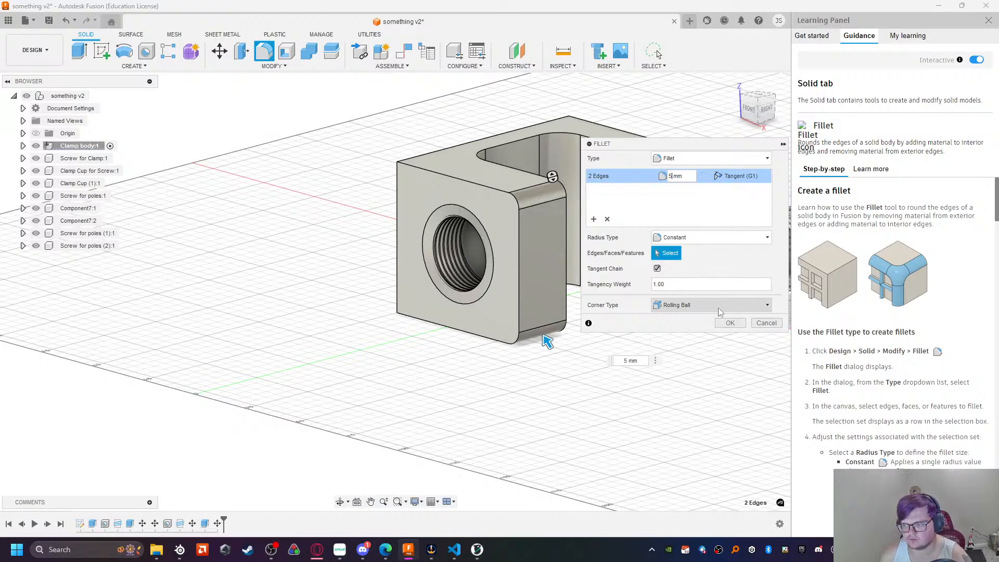
left_click(730, 323)
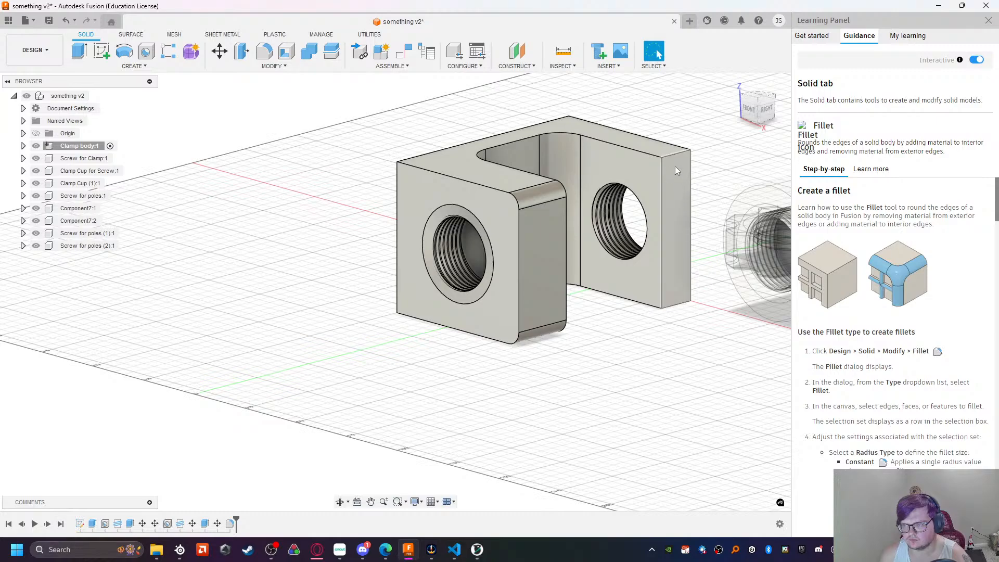
Step: Fillet the upper and lower end edges of the opposite clamp arm, with the through threaded hole, using a 23 mm radius
left_click(676, 152)
left_click(678, 306, "ctrl")
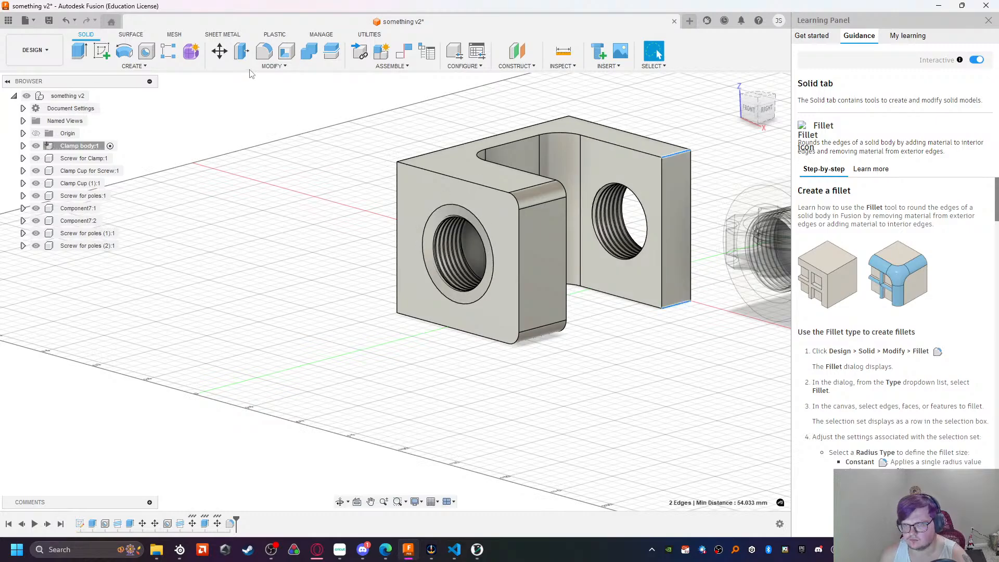
type("f2")
left_click(679, 176)
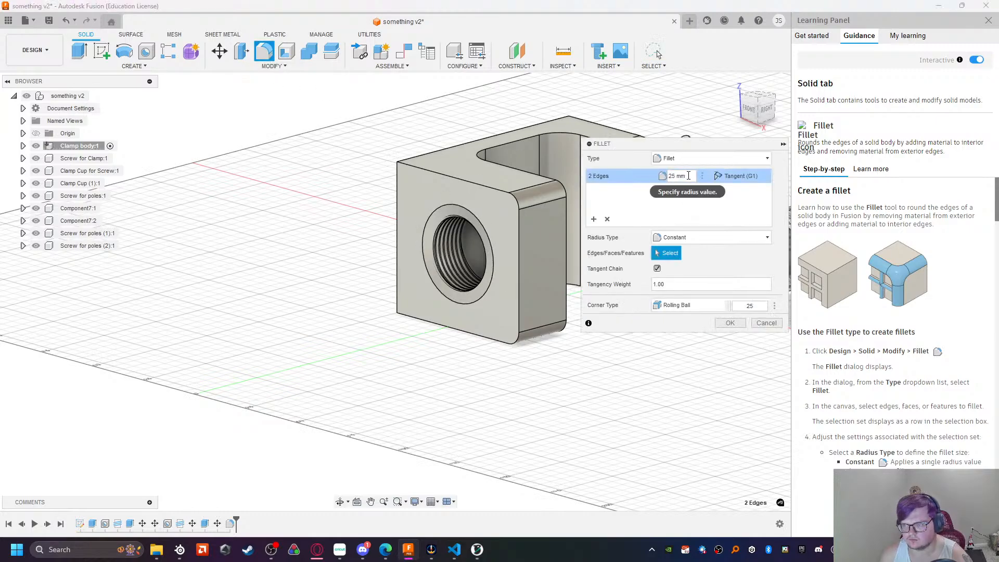
type("23")
left_click(730, 323)
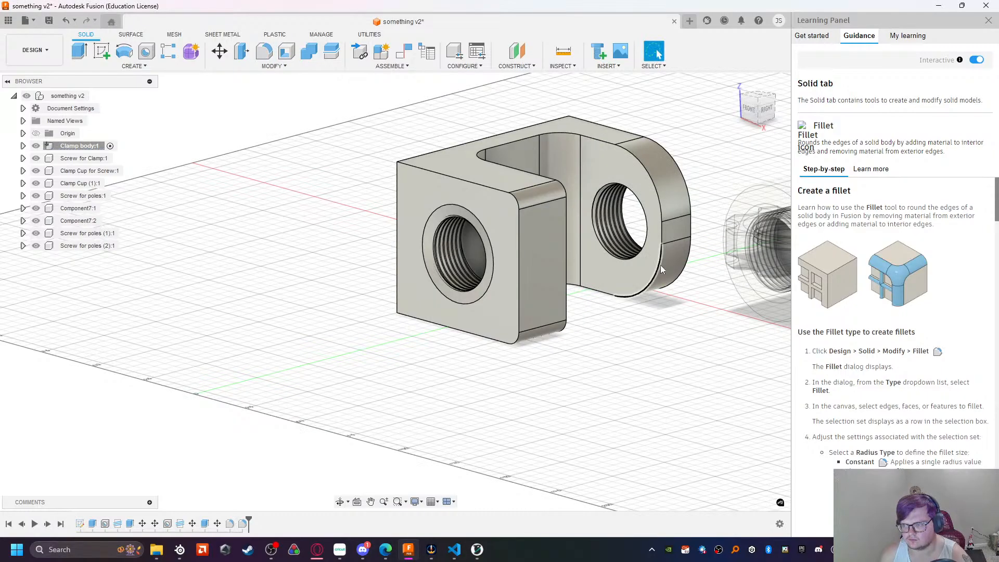
Step: Move the flat end face of the through-hole clamp arm inward by 4 mm
key("m")
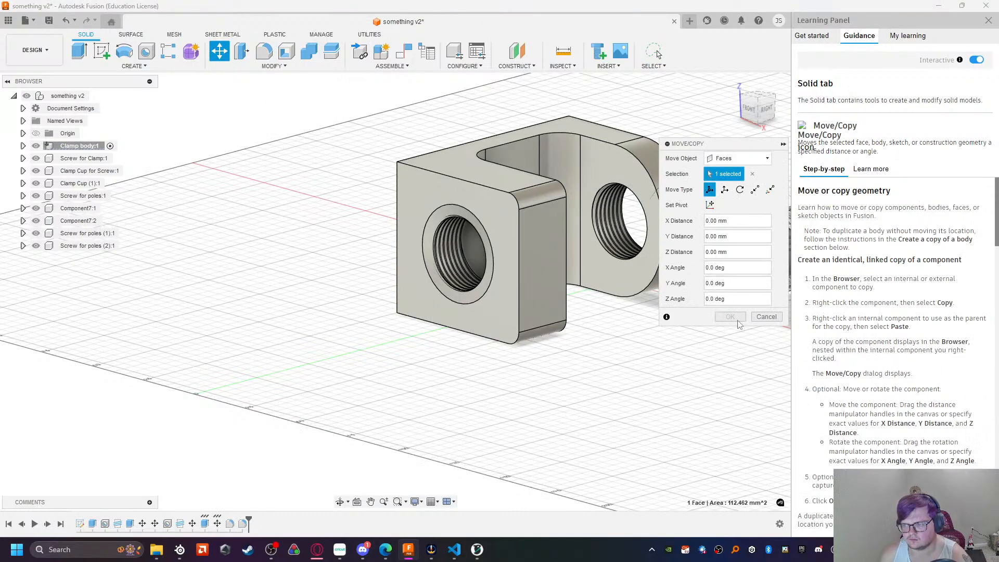
middle_click_drag(592, 80, 380, 116)
scroll(465, 261, "up", 2)
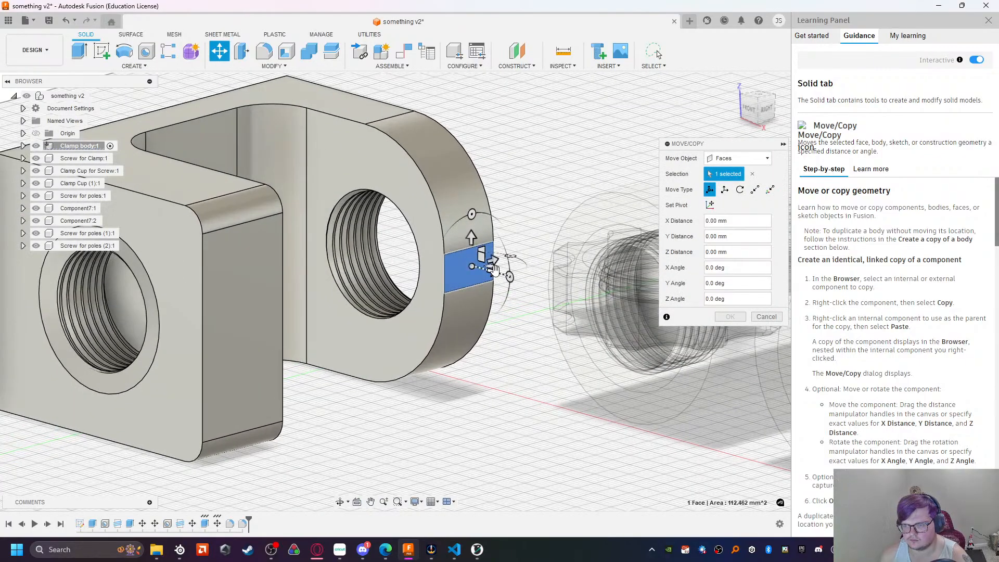
left_click_drag(493, 268, 475, 263)
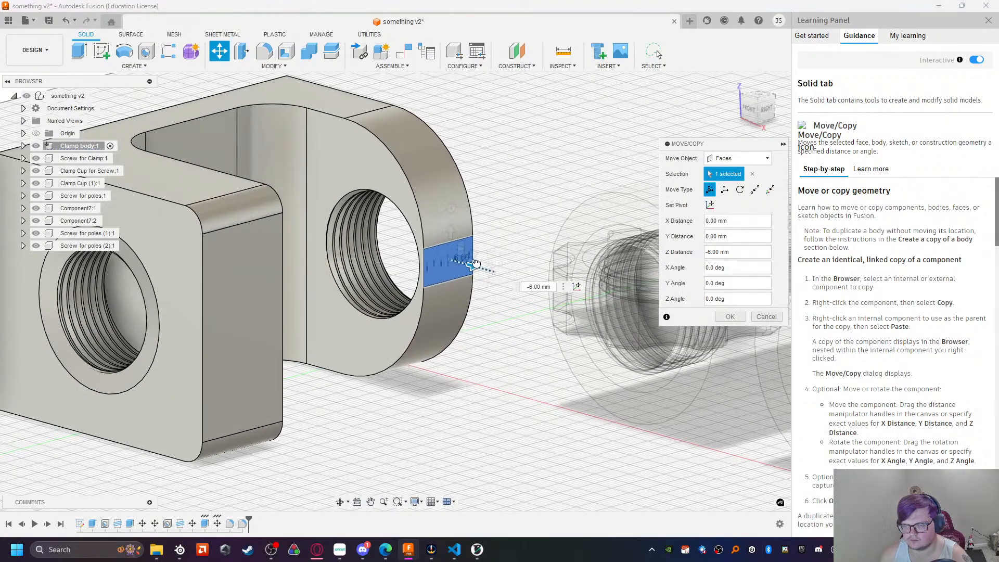
left_click_drag(476, 264, 483, 263)
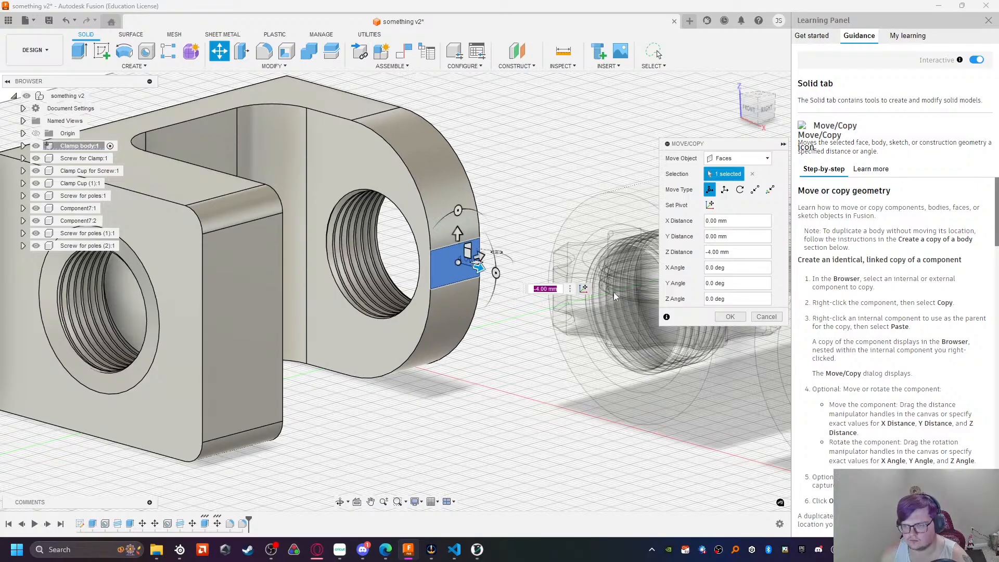
left_click(719, 315)
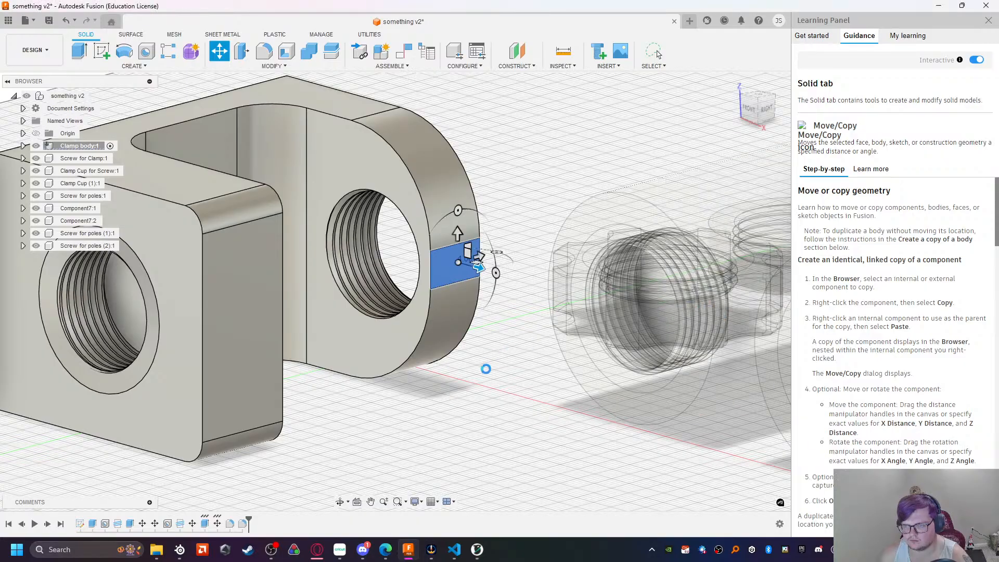
Step: Fillet the two vertical outer edges of the clamp body's closed side with a 9 mm radius
middle_click_drag(491, 384, 351, 416, "shift")
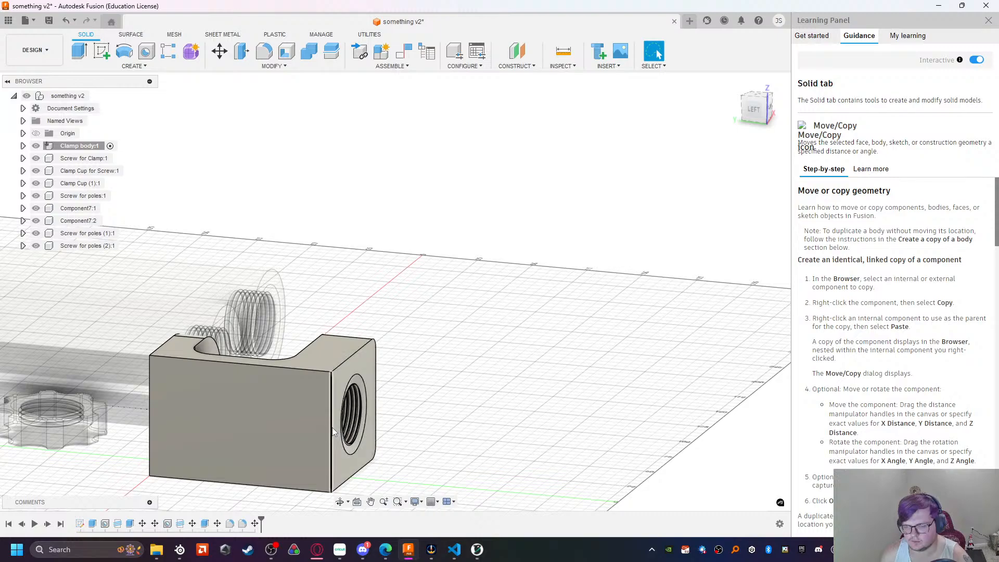
left_click(332, 431)
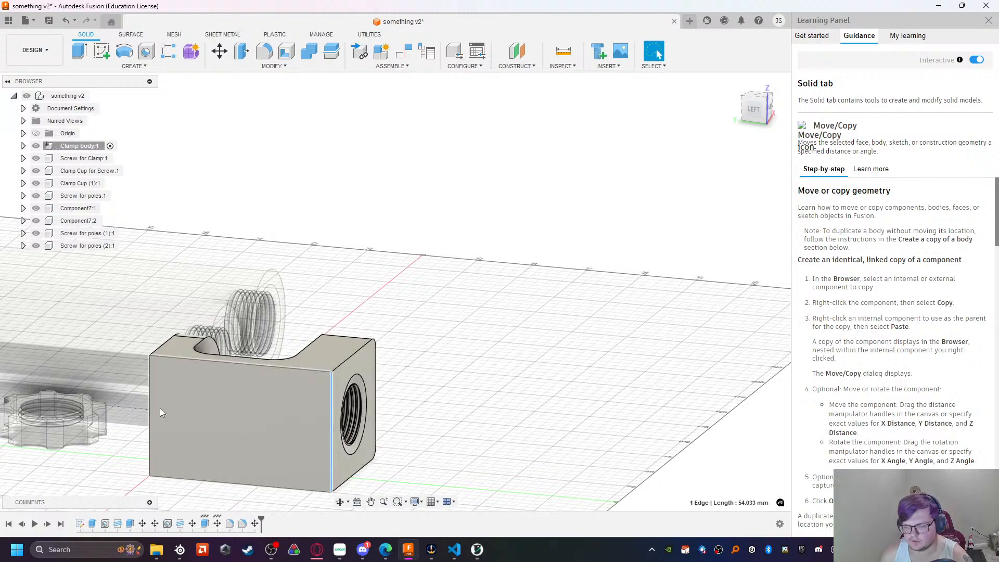
left_click(263, 55)
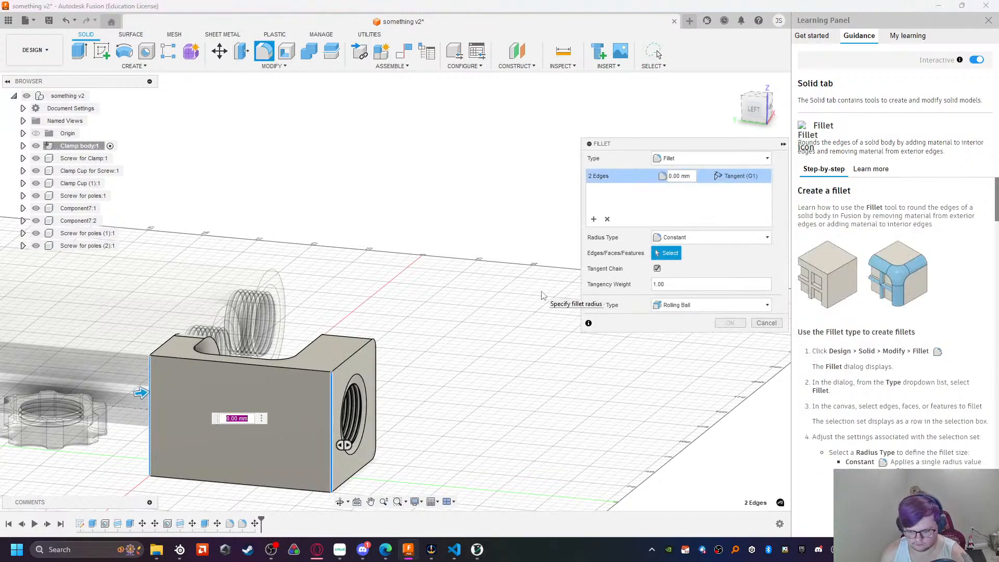
type("9")
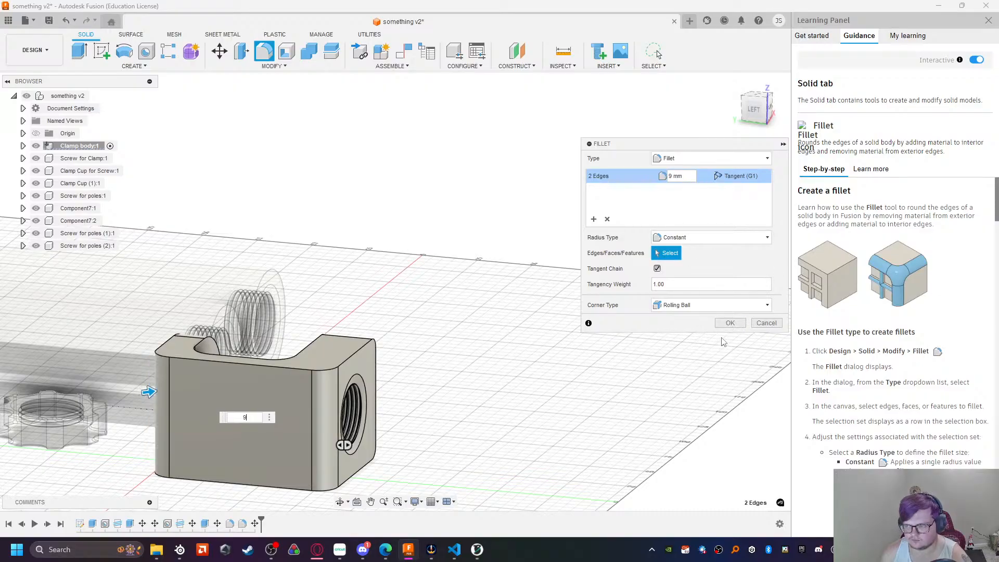
left_click(726, 329)
Step: Move the pole Component7:1 by -335 mm along the Y axis, out in front of the clamp body
middle_click_drag(441, 457, 346, 420, "shift")
middle_click_drag(346, 421, 469, 410)
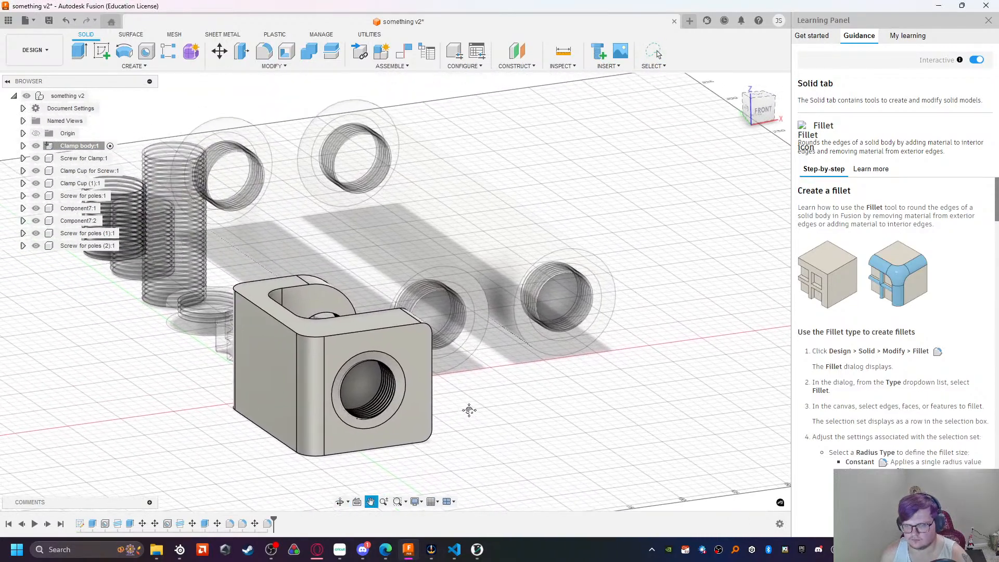
left_click(81, 208)
left_click(219, 51)
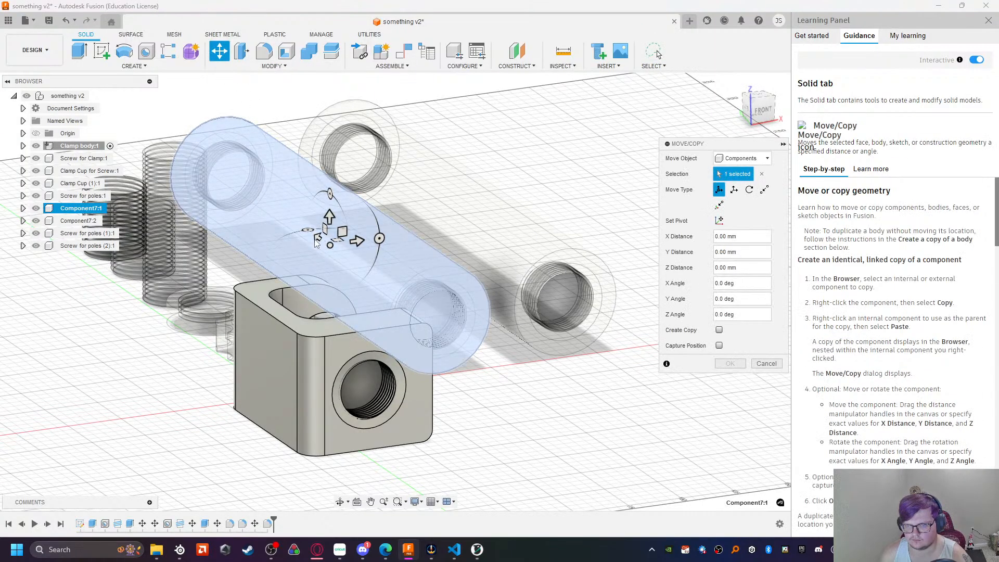
left_click_drag(316, 242, 474, 456)
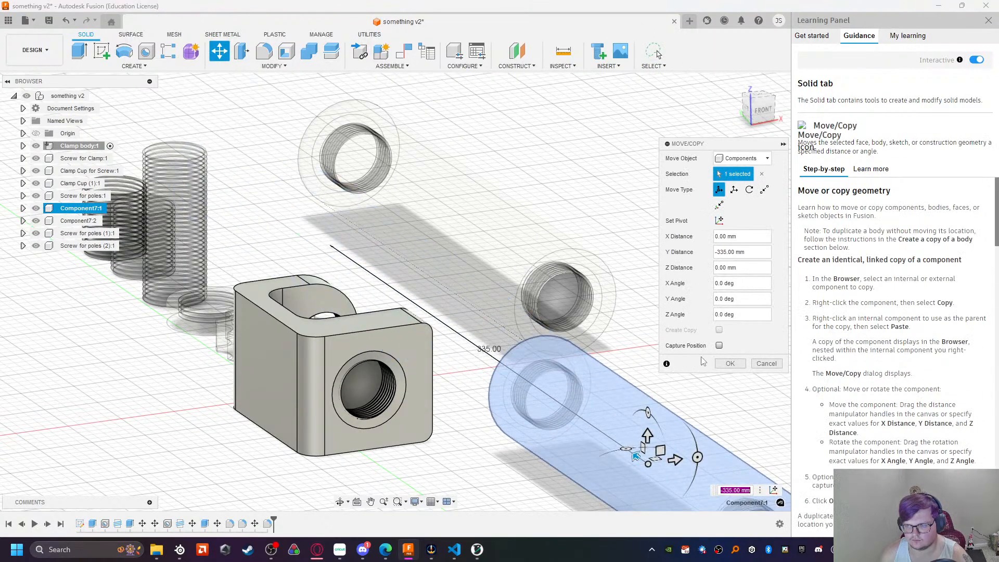
left_click(726, 363)
Step: Align Component7:1 to the clamp body using the pole's ring-shaped end face and the arm face around the recessed-rim hole
middle_click_drag(499, 471, 431, 354, "shift")
left_click(562, 359)
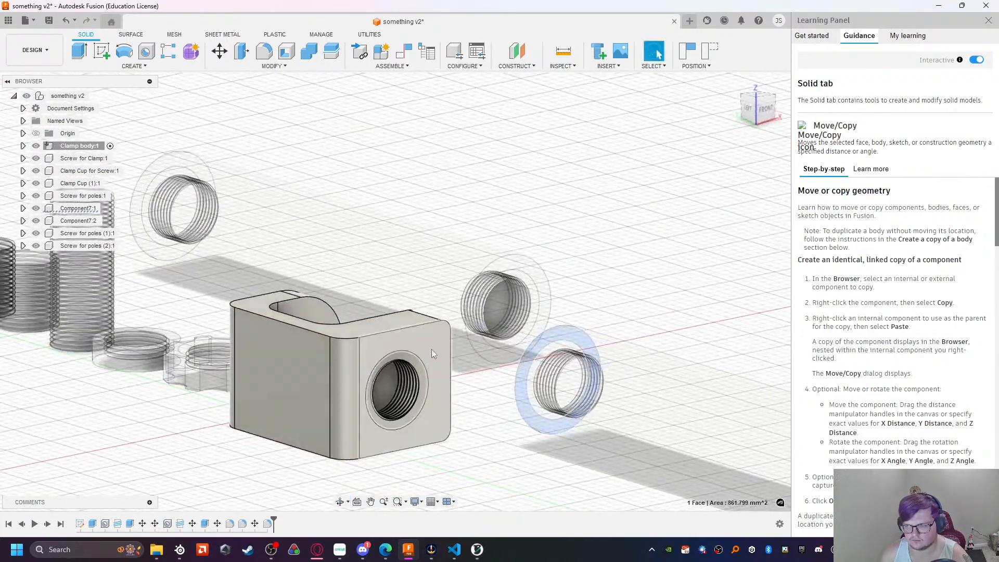
left_click(432, 354)
right_click(432, 351)
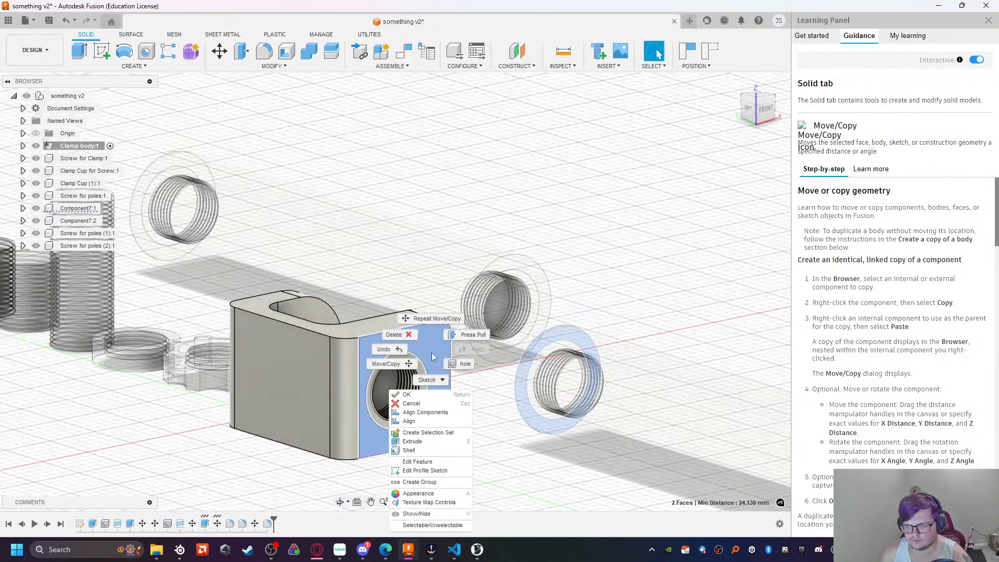
left_click(419, 414)
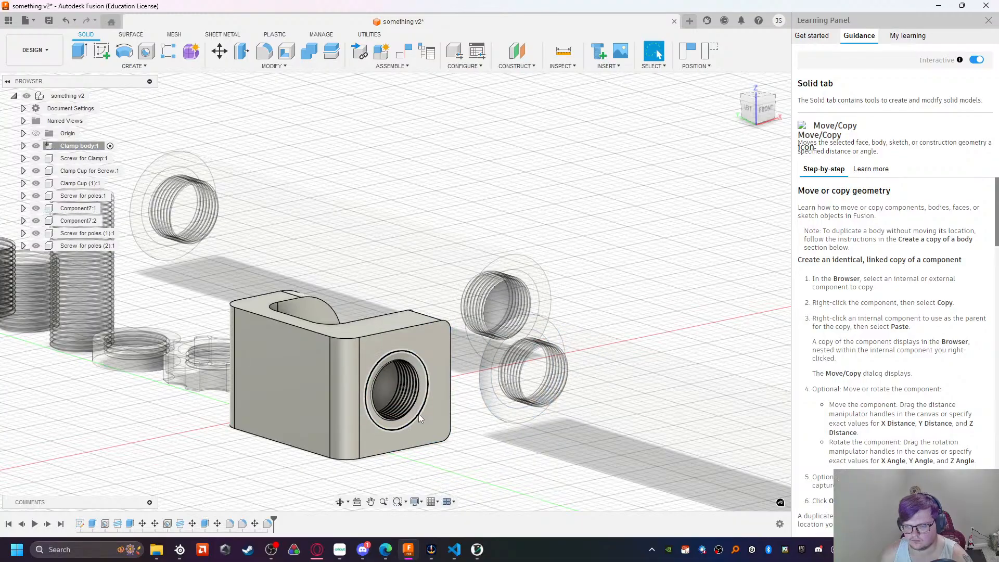
Step: Try to move the pole's outer cylindrical face 70 mm in X and -5 mm in Y, and undo it
left_click(601, 409)
left_click(219, 52)
middle_click_drag(428, 267, 220, 133)
left_click_drag(632, 336, 506, 401)
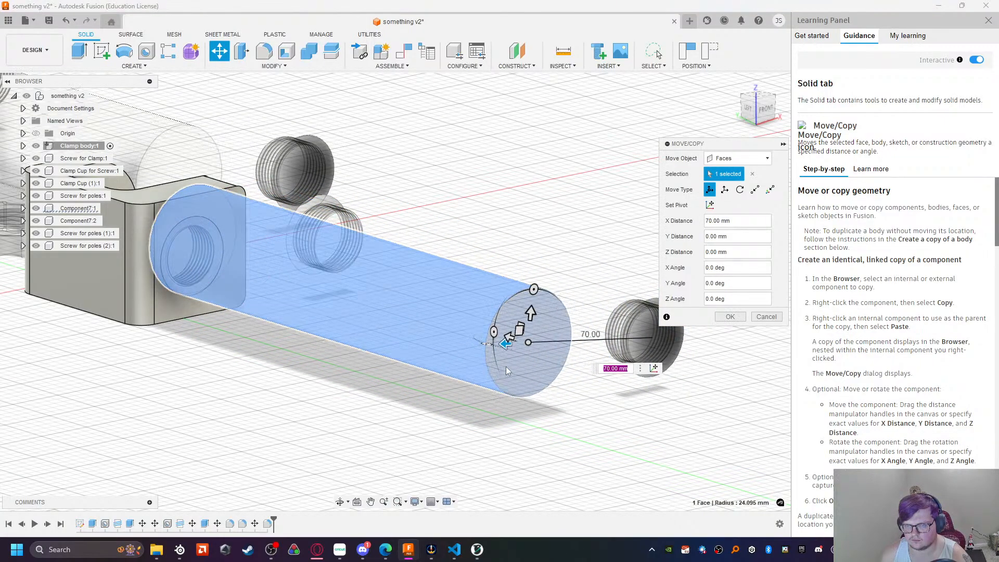
mouse_move(532, 315)
left_mouse_down()
mouse_move(532, 337)
mouse_move(529, 324)
left_mouse_up()
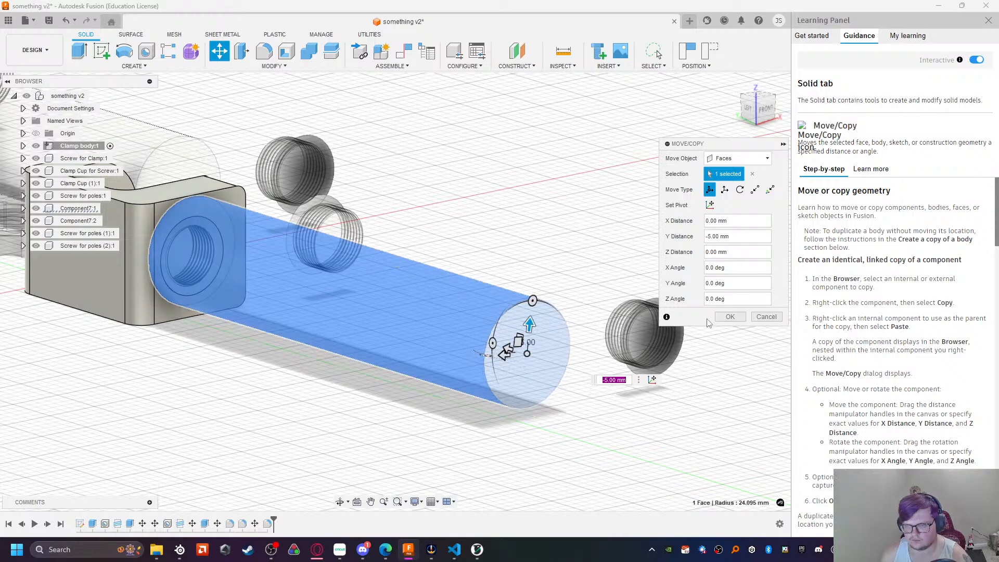
left_click(730, 317)
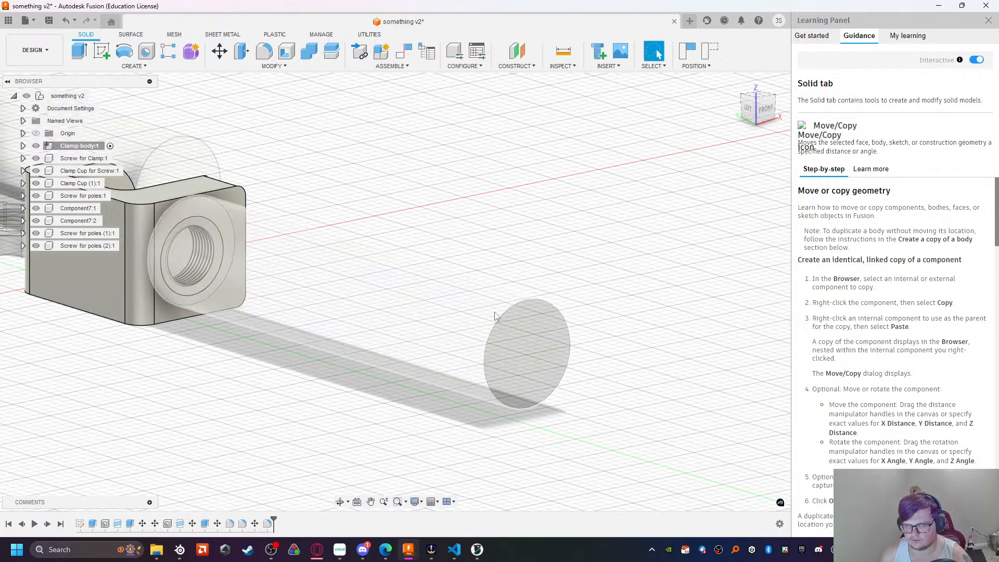
left_click(415, 273)
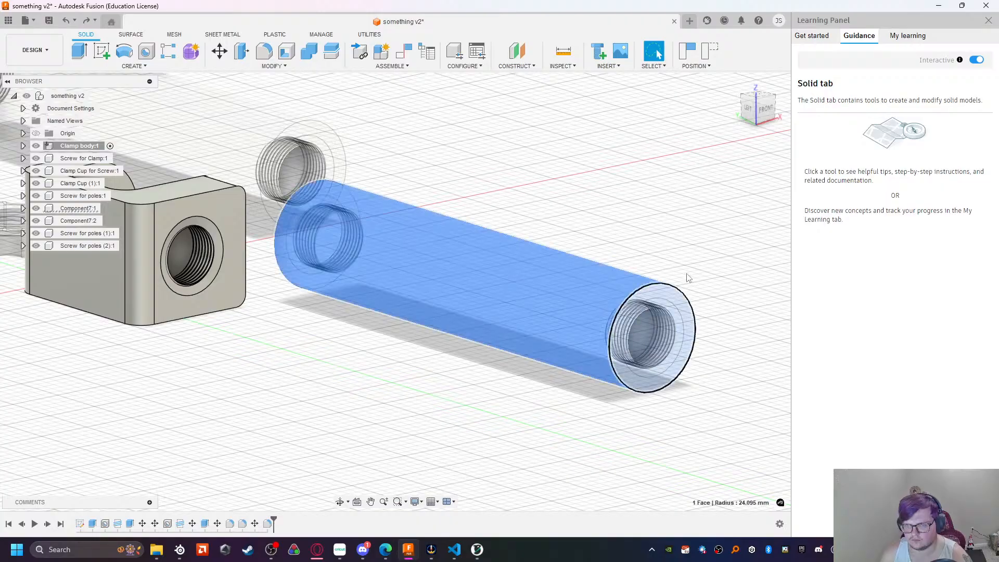
Step: Move Component7:1 sideways onto the axis of the clamp body's recessed-rim threaded hole and raise it 2 mm in Z
left_click(765, 118)
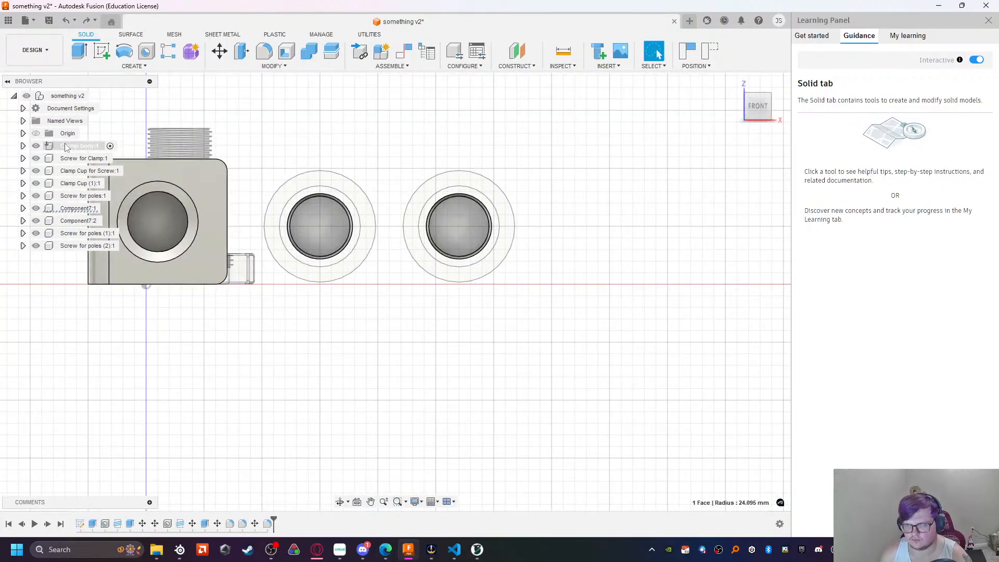
left_click(78, 208)
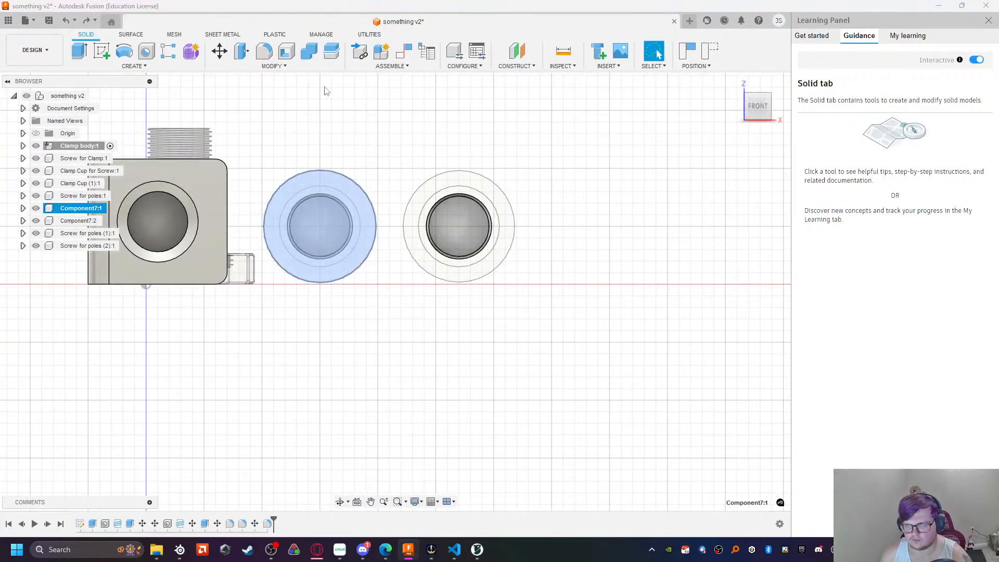
left_click(219, 51)
left_click_drag(348, 225, 157, 197)
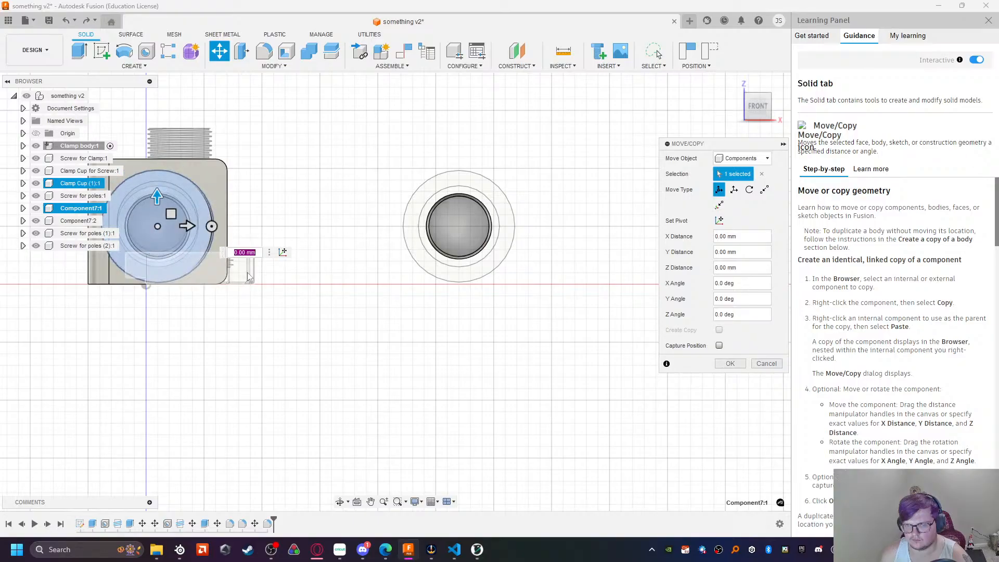
scroll(172, 226, "up", 3)
scroll(159, 198, "up", 3)
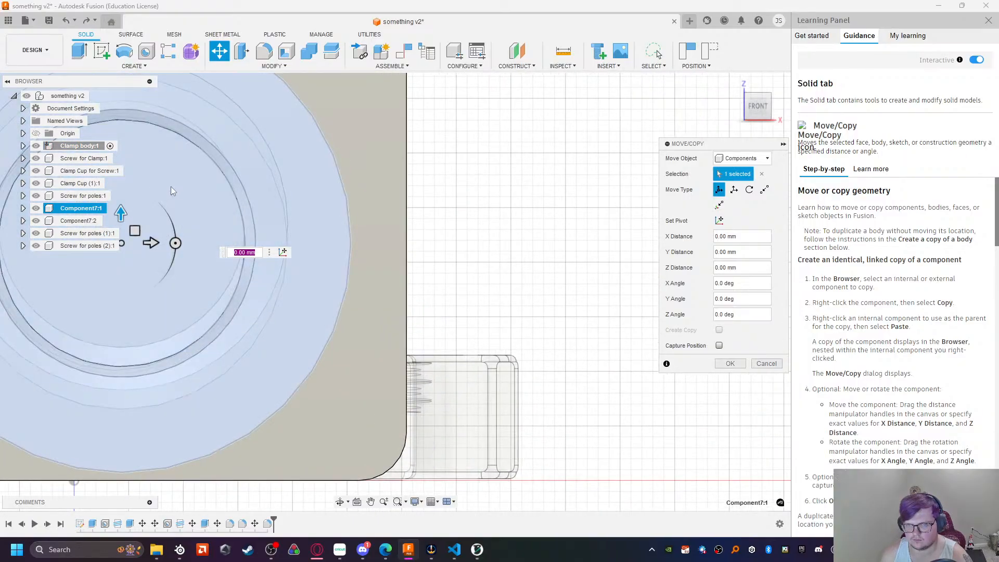
middle_click_drag(173, 190, 415, 256)
left_click_drag(366, 283, 367, 276)
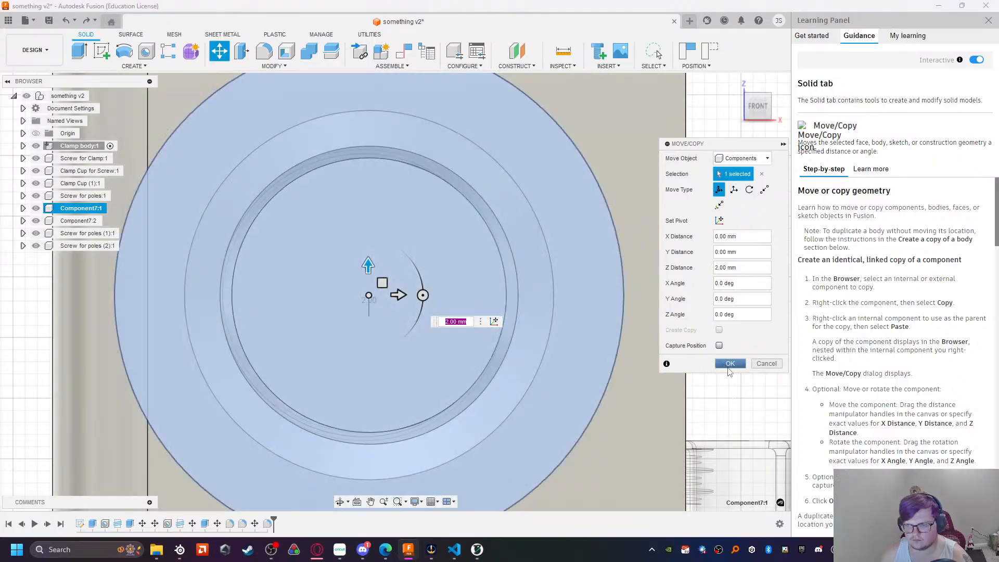
left_click(729, 363)
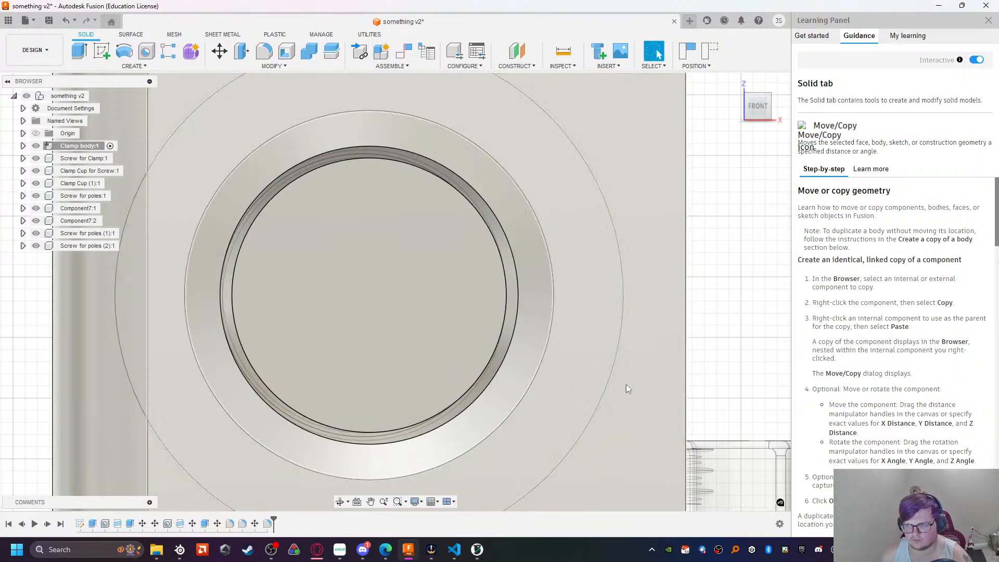
Step: Activate Component7:1, and return to the top-level something v2 component
scroll(671, 386, "down", 5)
middle_click_drag(706, 370, 553, 223, "shift")
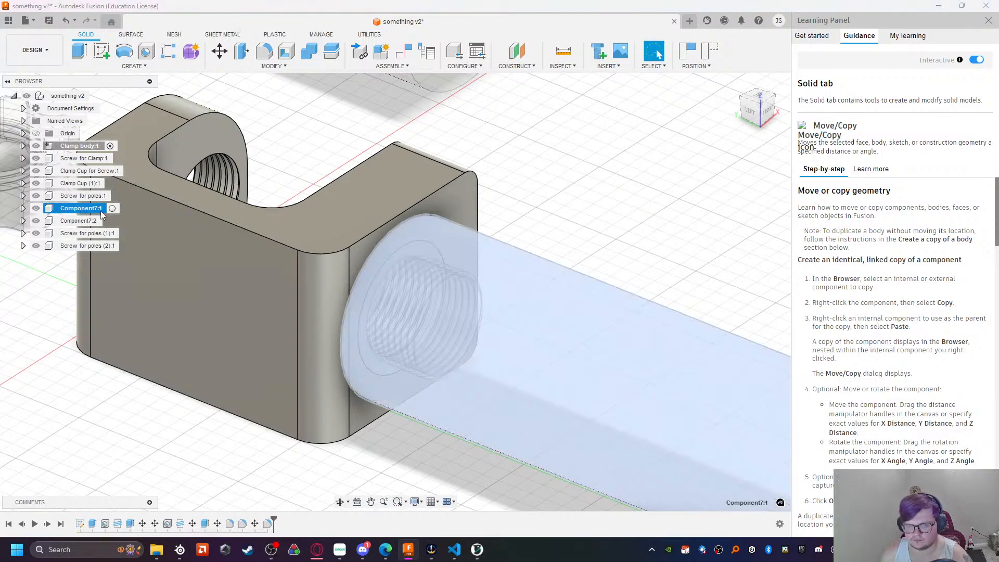
left_click(112, 208)
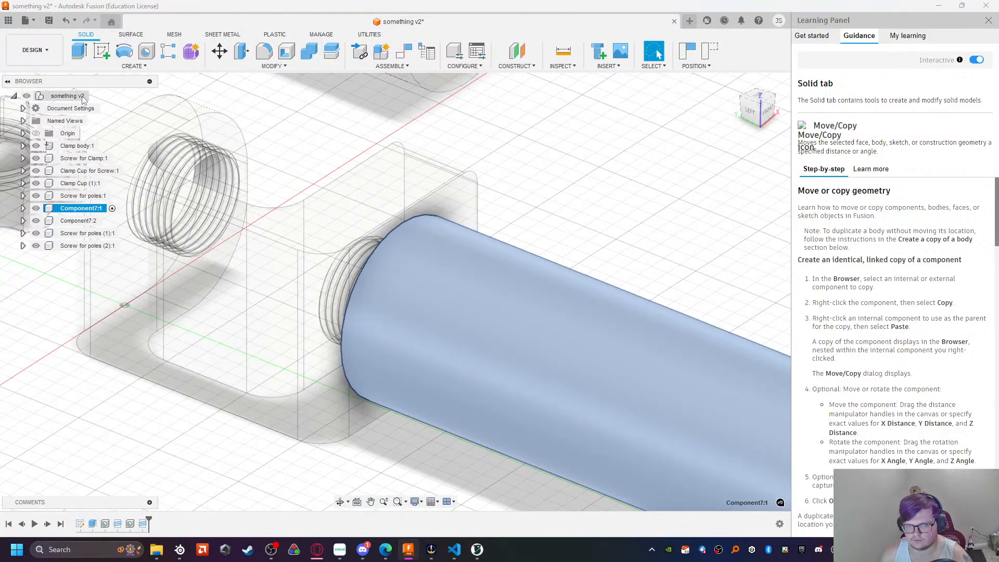
left_click(101, 95)
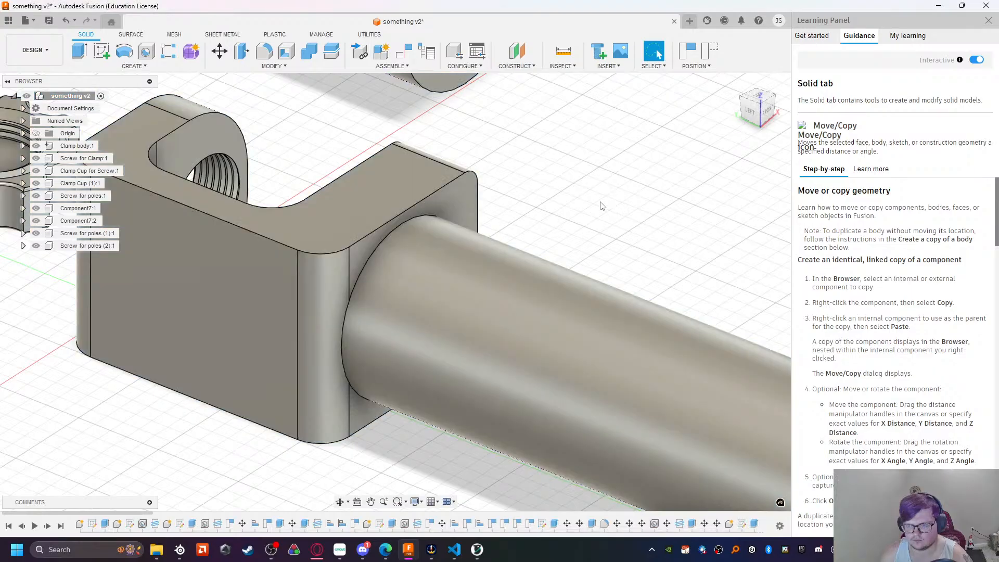
Step: Try a 2 mm fillet around the clamp body's top and bottom faces, and undo it
left_click(375, 198)
left_click(263, 54)
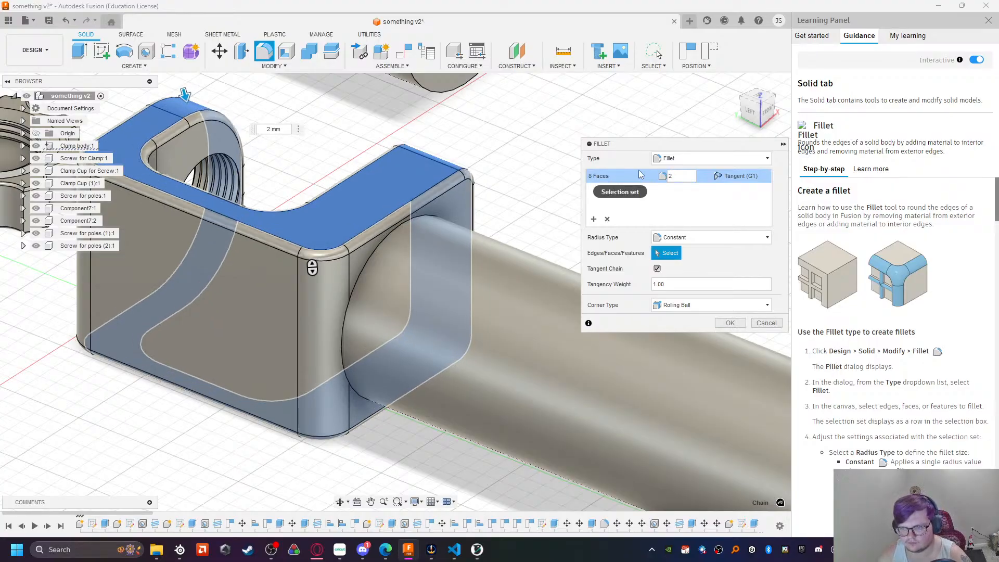
key("Return")
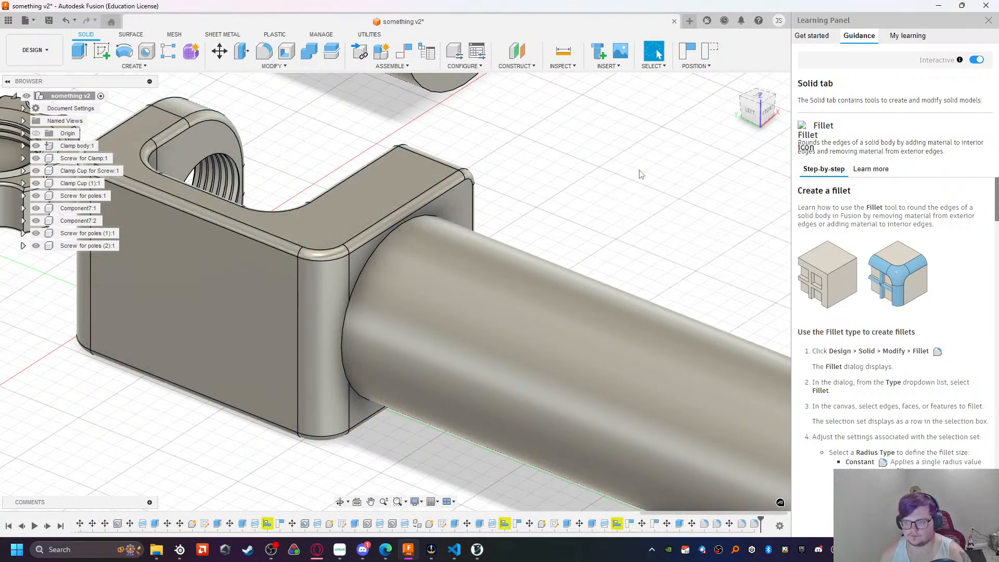
middle_click_drag(641, 174, 586, 173, "shift")
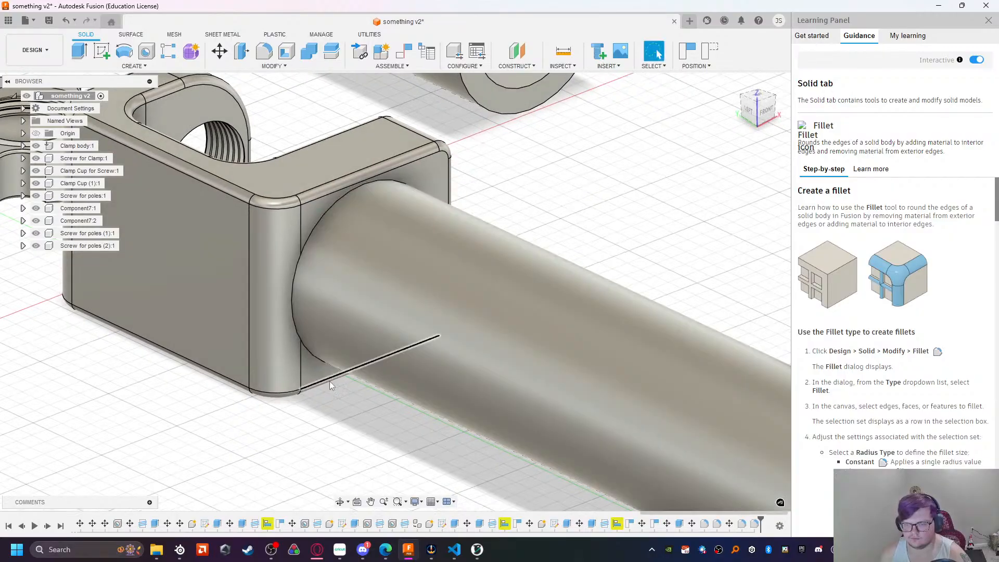
key("ctrl+z")
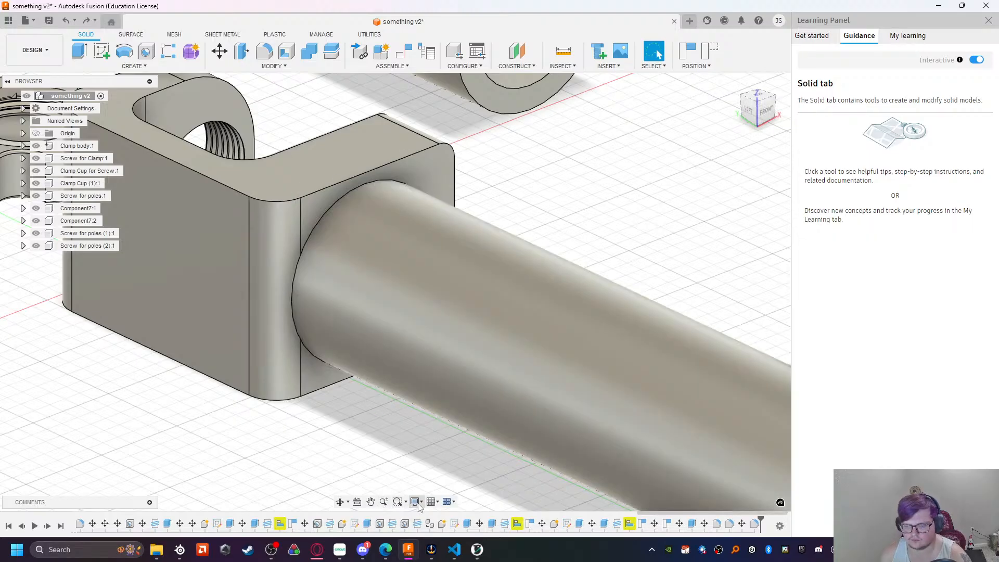
Step: Switch the visual style to Wireframe and examine how the pole's thread lines up with the clamp body's threaded hole
left_click(418, 503)
mouse_move(437, 412)
left_click(546, 449)
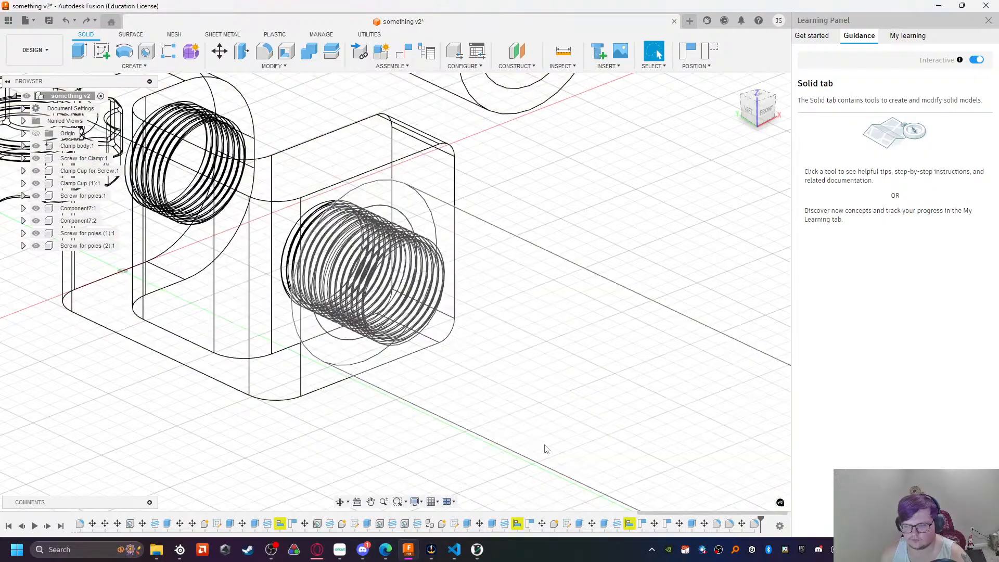
mouse_move(345, 437)
middle_mouse_down("shift")
mouse_move(375, 439)
mouse_move(390, 426)
mouse_move(354, 431)
middle_mouse_up("shift")
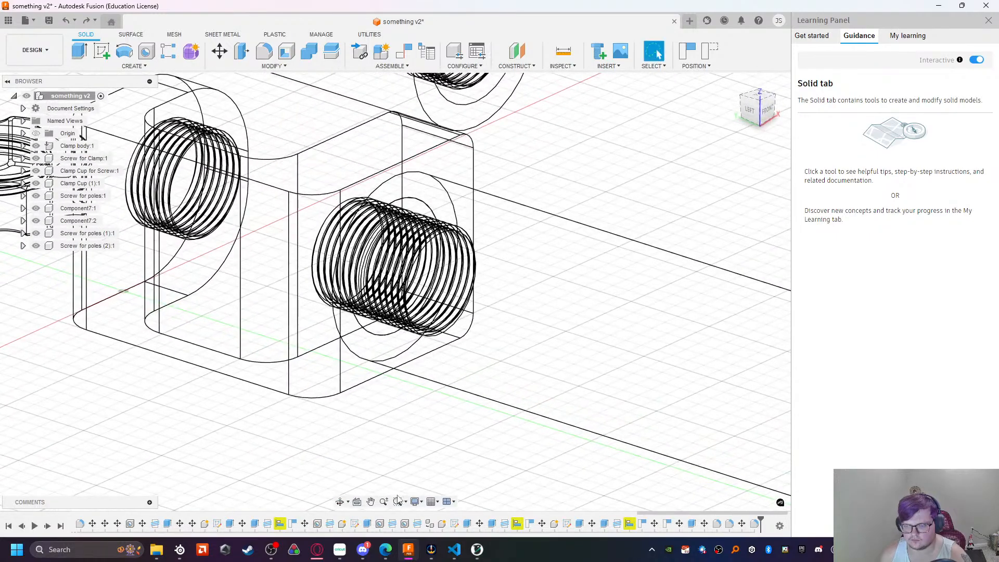
Step: Set the visual style to Shaded with Visible Edges Only
left_click(418, 500)
mouse_move(468, 425)
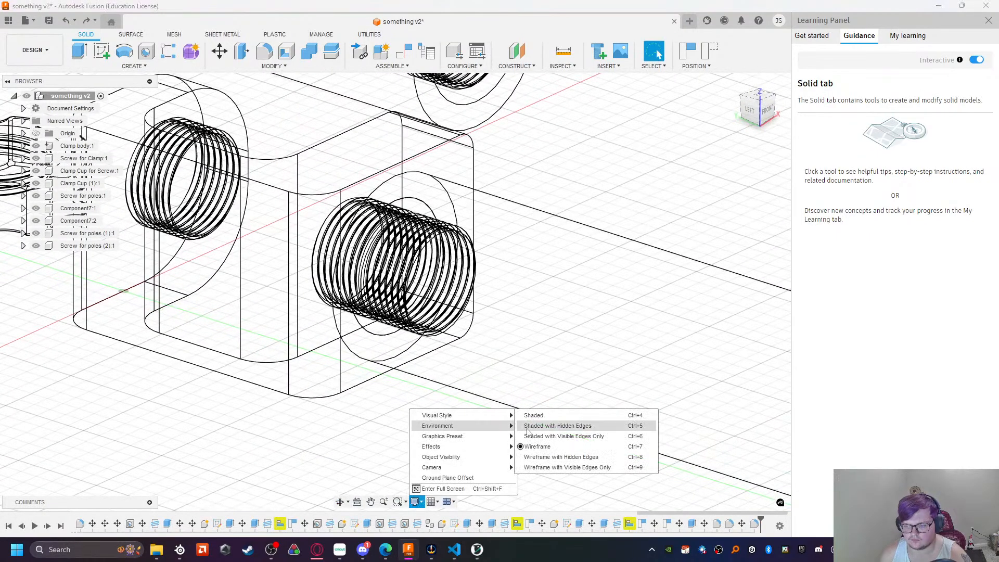
mouse_move(499, 415)
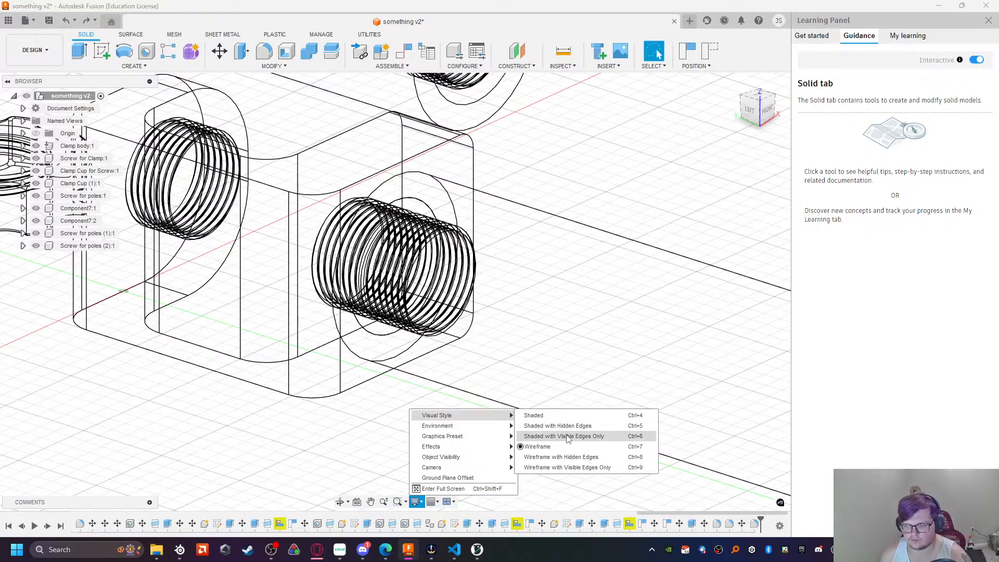
left_click(546, 436)
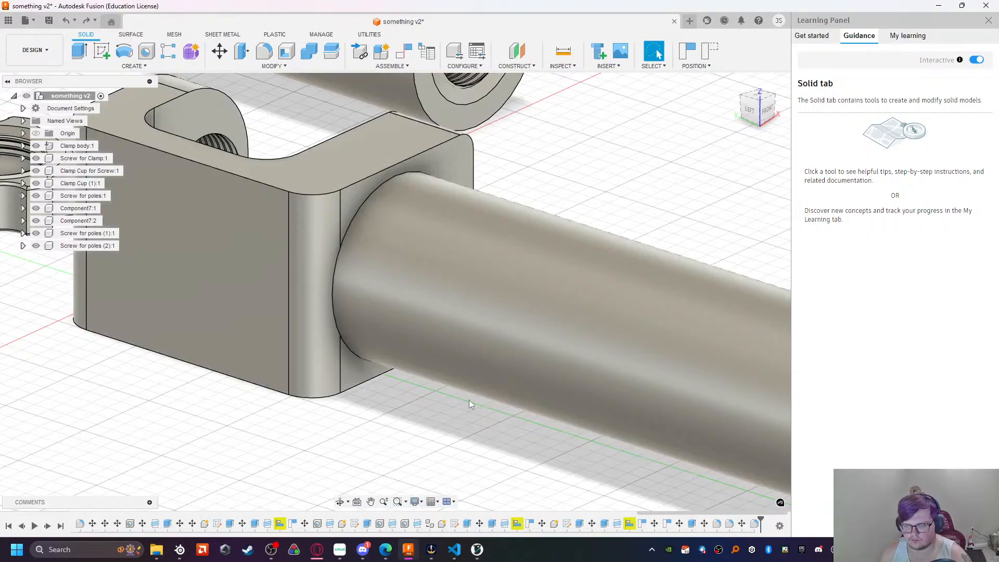
Step: Undo the recent changes back past the repositioning of Component7:1 and the fillet on the clamp body's vertical corner edges
double_click(333, 388)
key("ctrl+z")
key("ctrl+z")
key("ctrl+z")
key("ctrl+z")
key("ctrl+z")
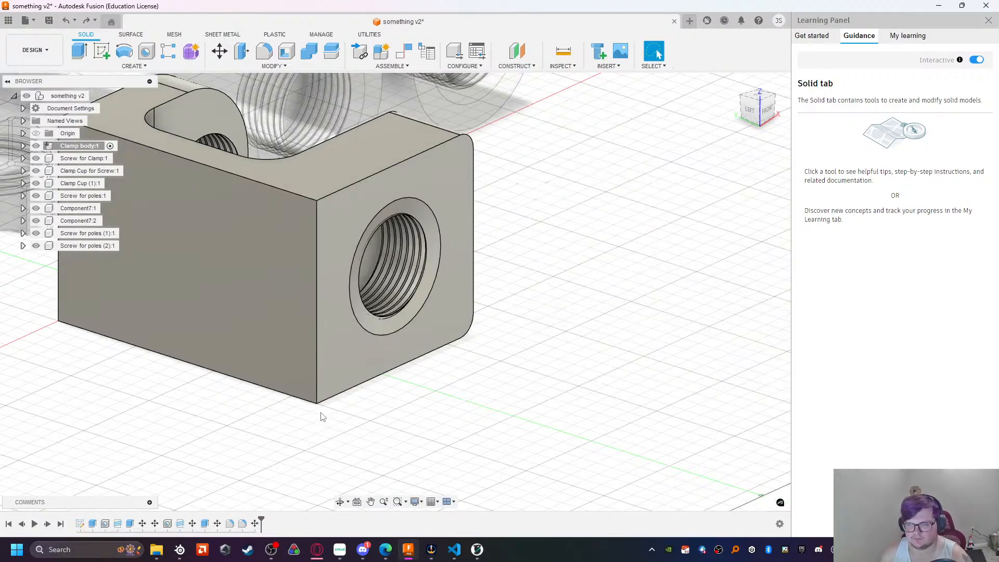
Step: Move Component7:1 lengthwise to just beyond the clamp body's recessed-rim threaded hole, and shift it by -70 mm in X
left_click(311, 318)
scroll(263, 316, "down", 5)
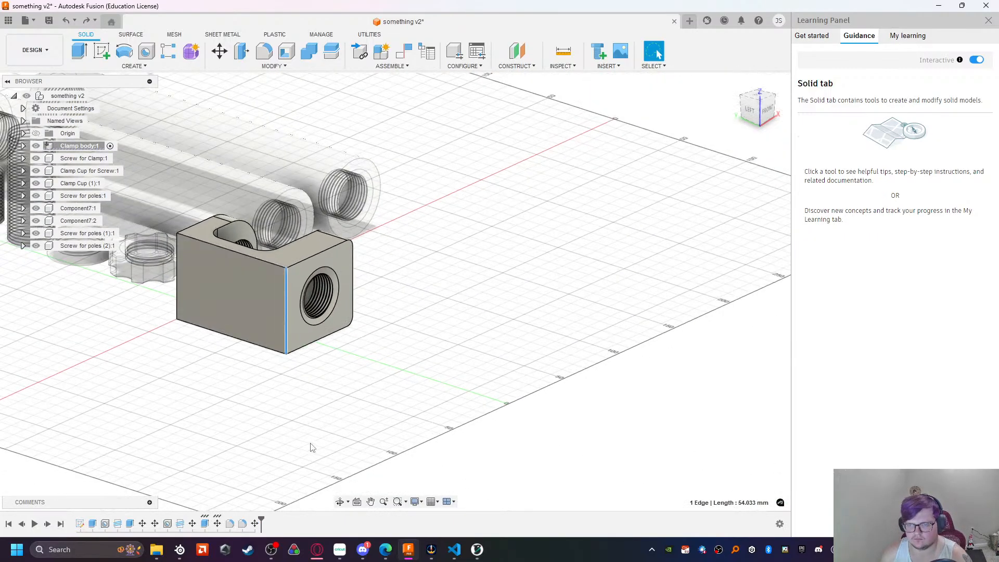
middle_click_drag(308, 414, 373, 430)
middle_click_drag(338, 414, 372, 286, "shift")
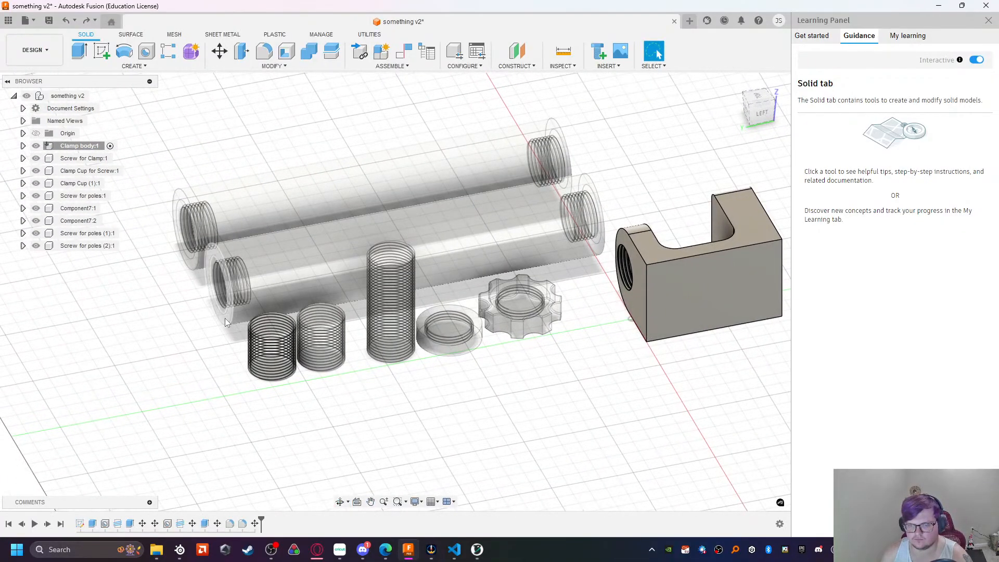
left_click(81, 208)
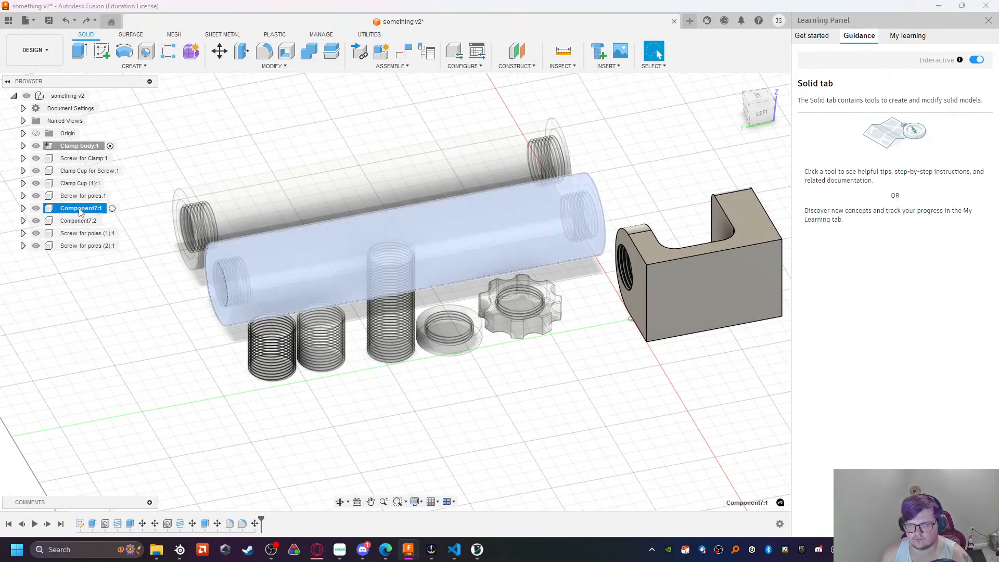
left_click(231, 53)
left_click_drag(401, 225, 790, 158)
middle_click_drag(519, 267, 118, 303)
left_click_drag(404, 212, 547, 246)
middle_click_drag(450, 370, 425, 373, "shift")
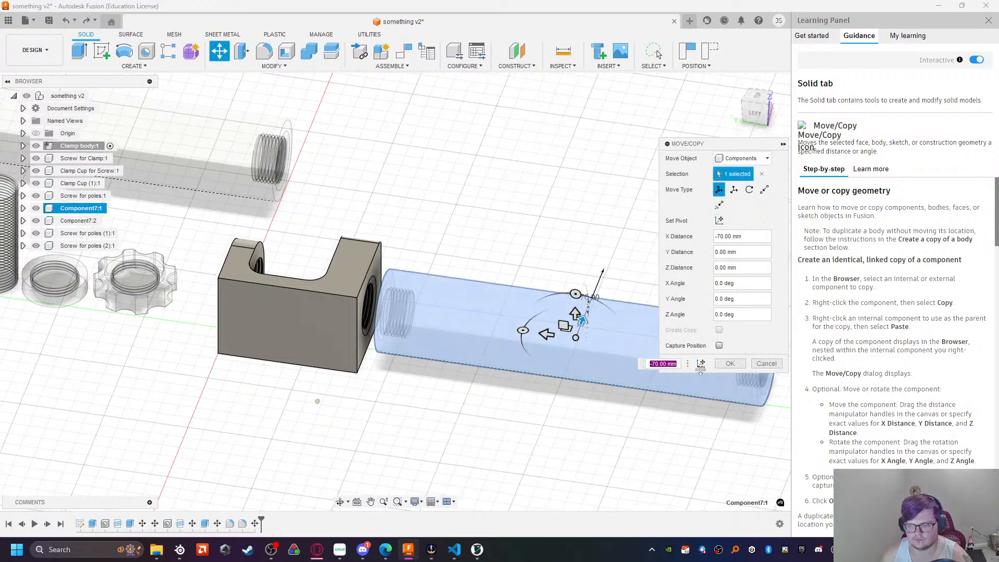
left_click(730, 363)
Step: Bring the end face of Component7:1 flush against the clamp body's flat face around the recessed-rim threaded hole
scroll(358, 414, "down", 3)
scroll(358, 414, "up", 5)
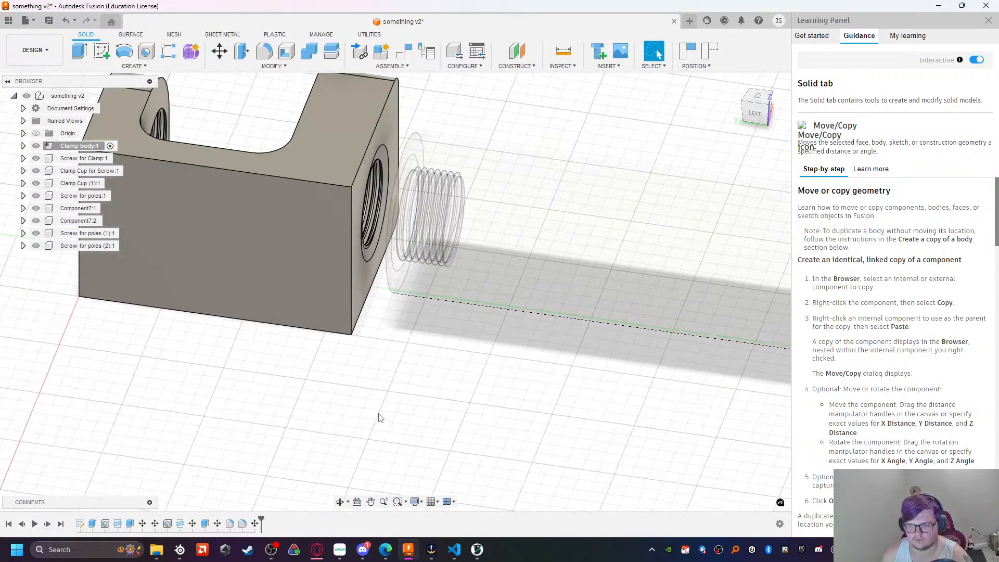
middle_click_drag(431, 396, 504, 384)
left_click(444, 264)
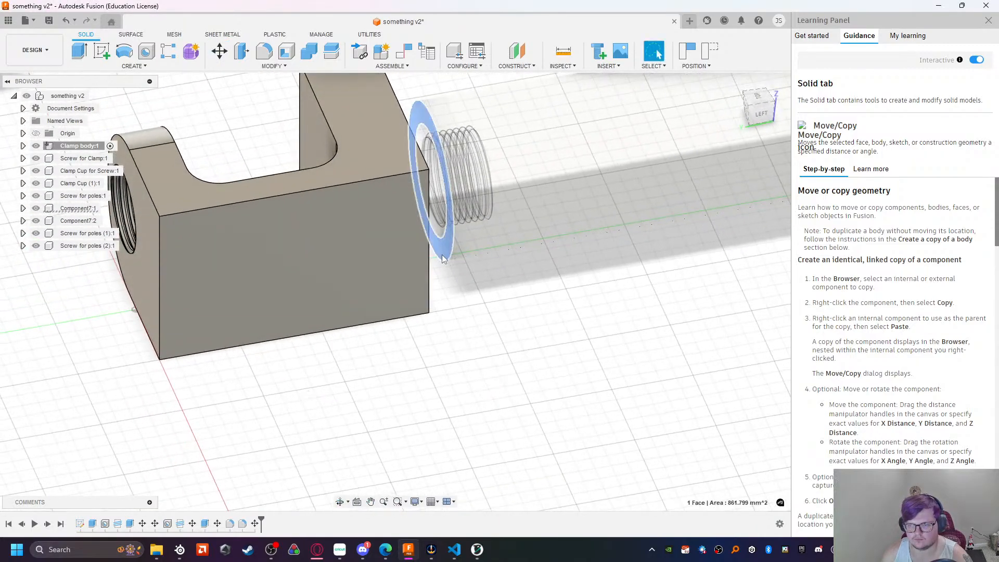
middle_click_drag(442, 255, 364, 314, "shift")
left_click(361, 321, "ctrl")
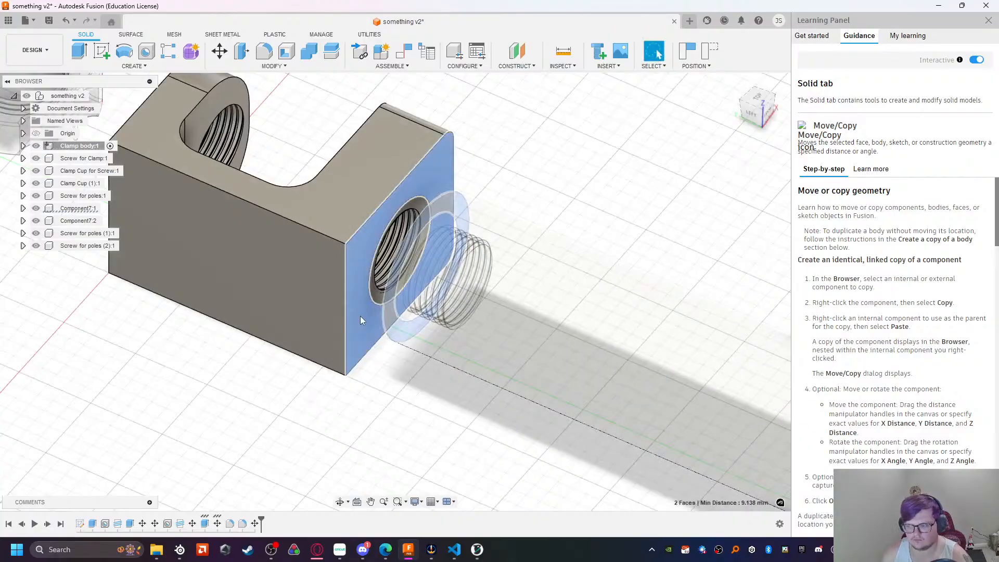
right_click(359, 316)
left_click(367, 381)
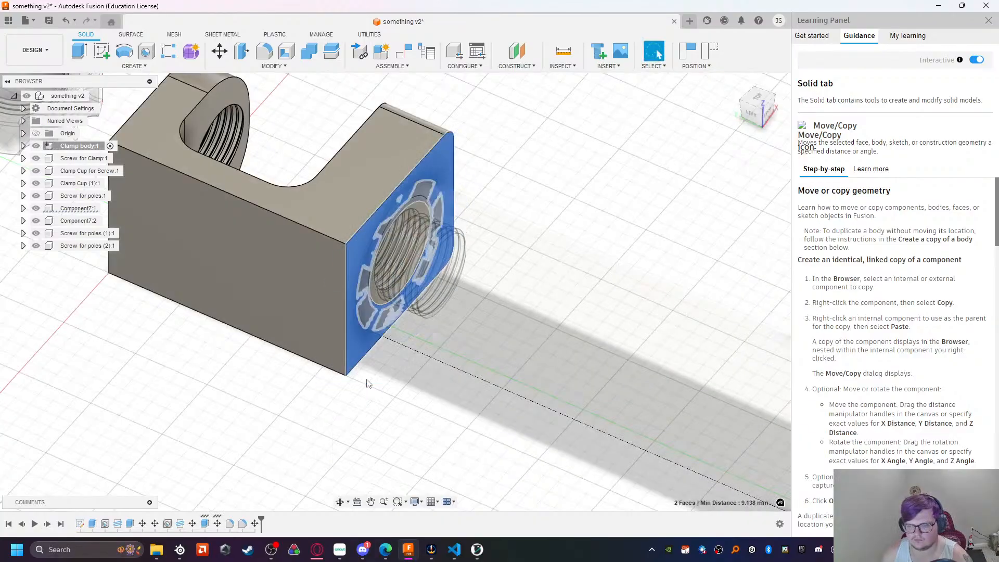
Step: Raise Component7:1 by 2 mm in Z to centre it on the clamp body's threaded hole, working in the front view
middle_click_drag(432, 415, 378, 358, "shift")
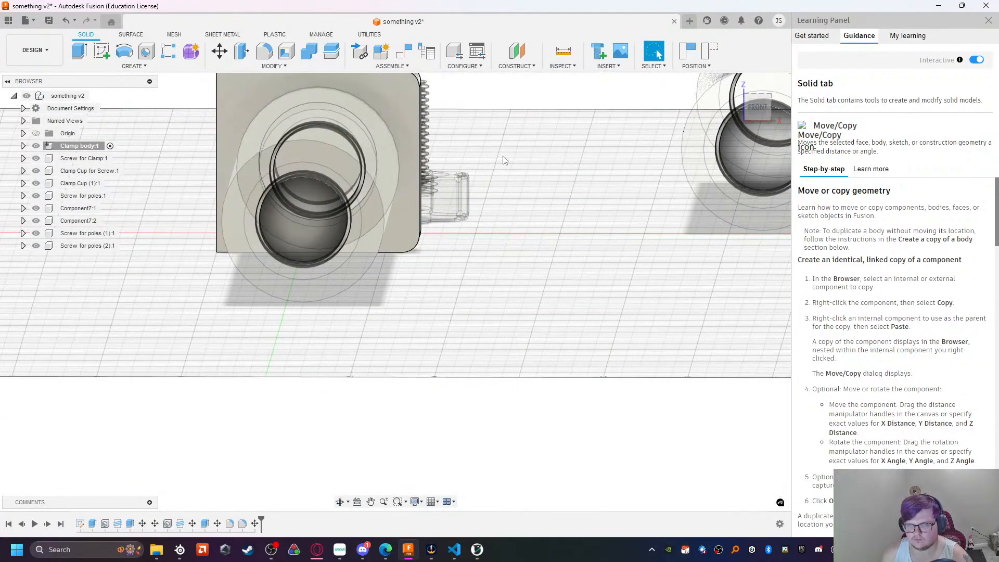
left_click(749, 105)
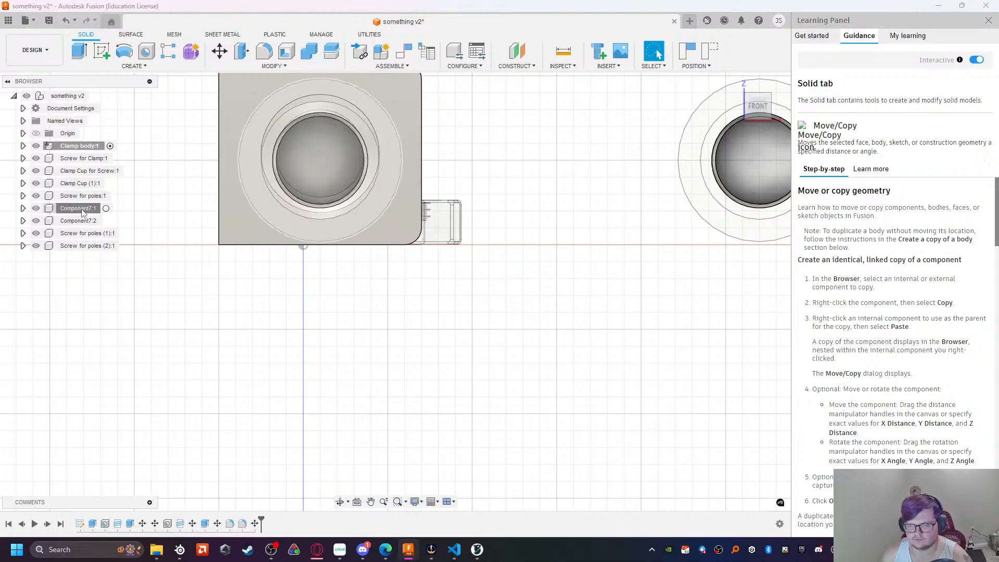
left_click(83, 209)
middle_click_drag(212, 148, 319, 270)
scroll(332, 235, "up", 3)
scroll(491, 323, "up", 5)
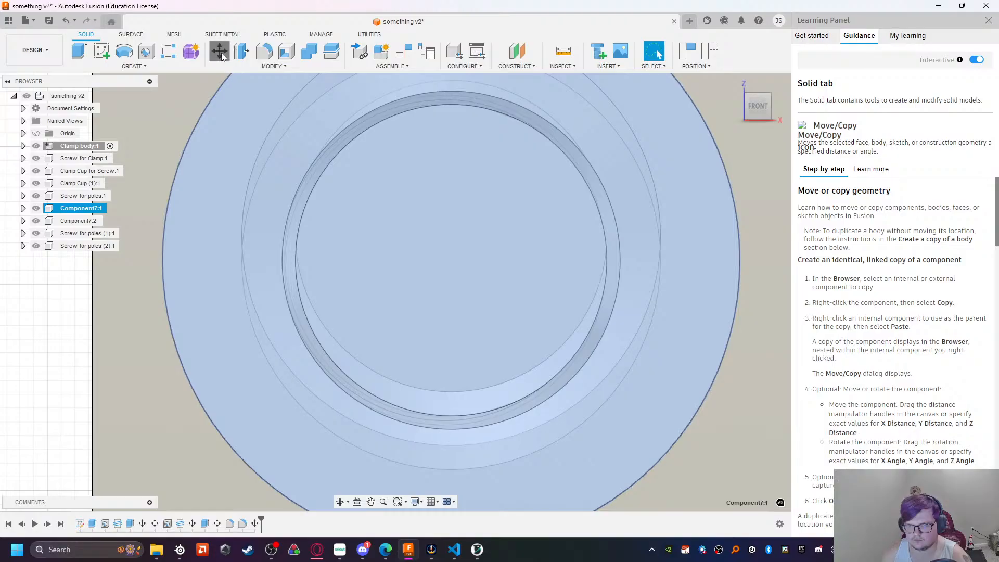
left_click(220, 52)
left_click_drag(450, 231, 464, 213)
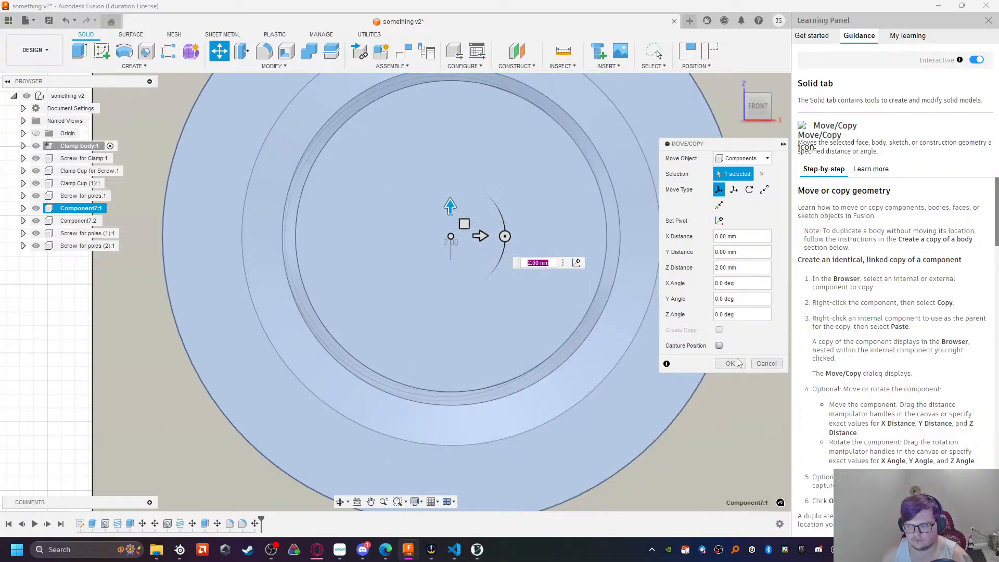
left_click(727, 363)
Step: Examine in Wireframe how the pole's thread lines up with the clamp body's hole, and return to Shaded with Visible Edges Only
scroll(223, 342, "down", 5)
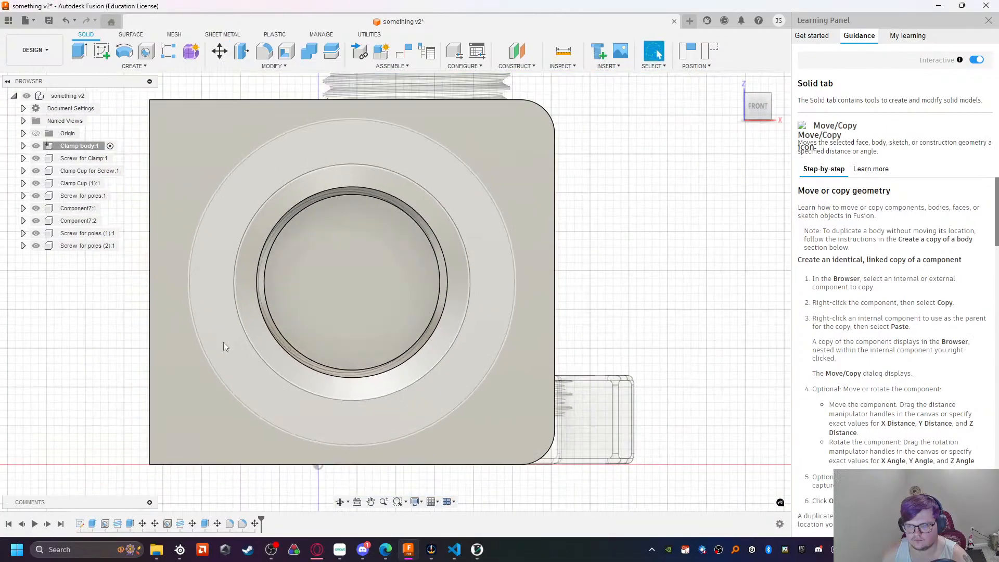
middle_click_drag(117, 376, 275, 478, "shift")
left_click(416, 501)
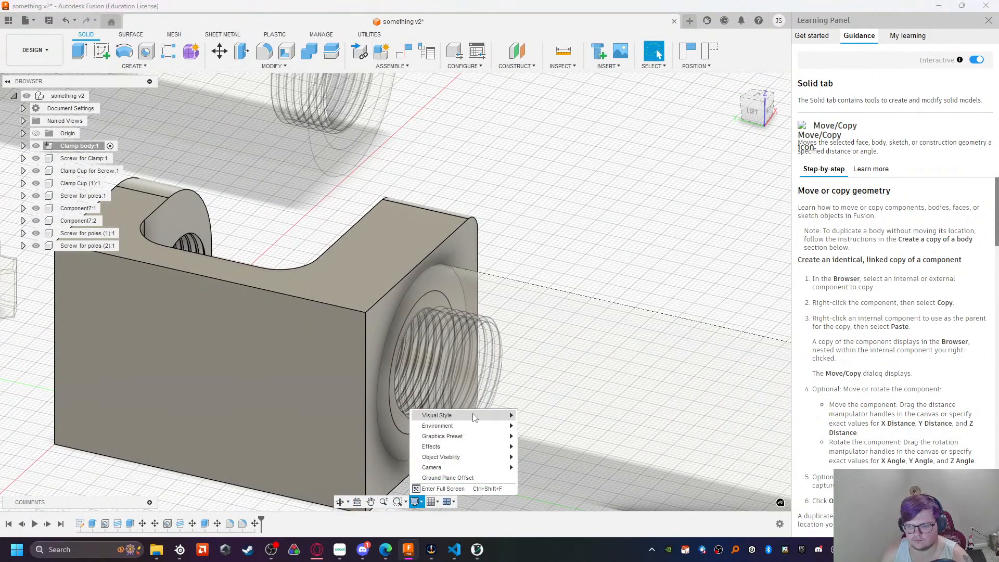
mouse_move(468, 415)
left_click(530, 436)
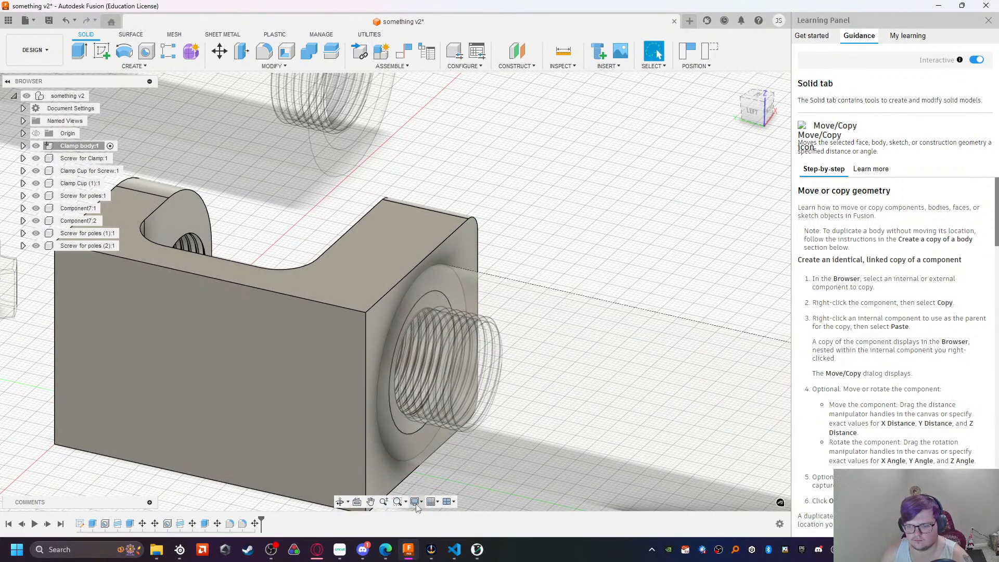
left_click(416, 502)
left_click(544, 448)
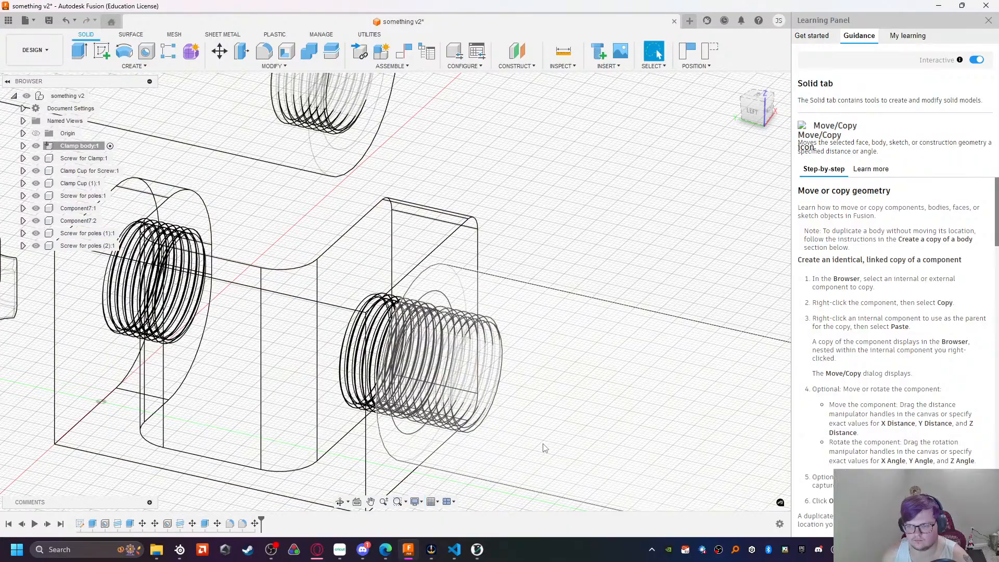
scroll(402, 432, "up", 3)
middle_click_drag(386, 438, 403, 502, "shift")
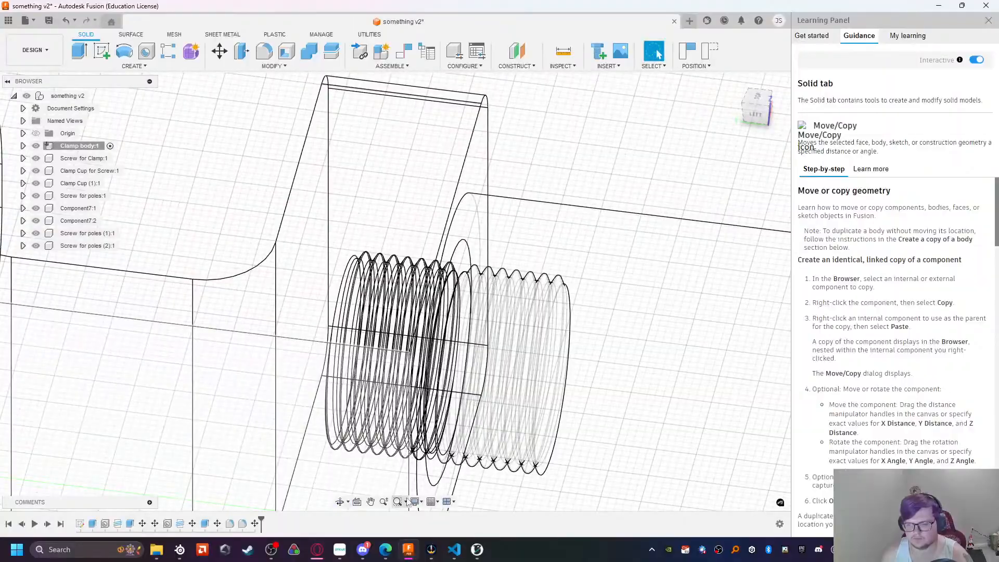
left_click(414, 501)
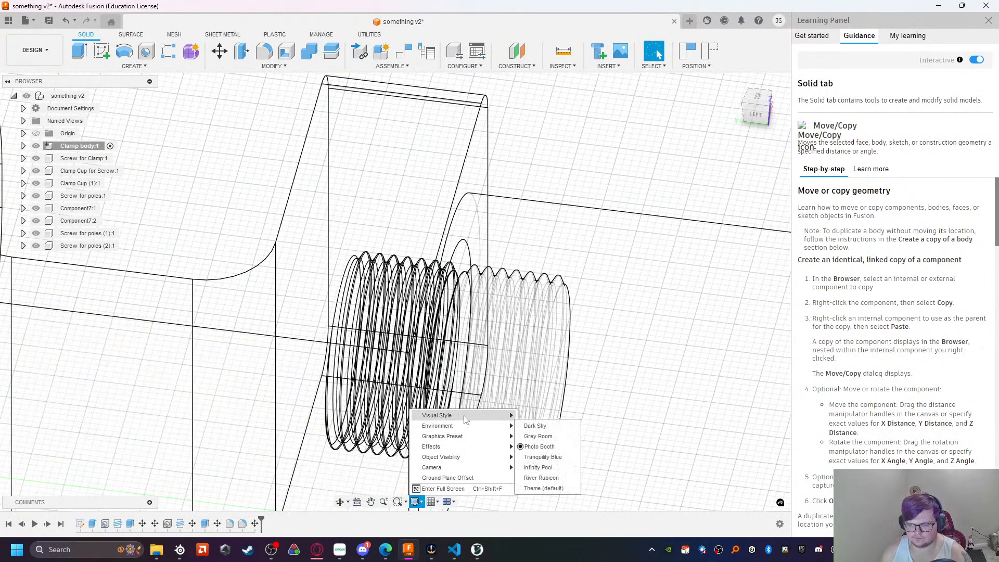
mouse_move(467, 420)
left_click(541, 437)
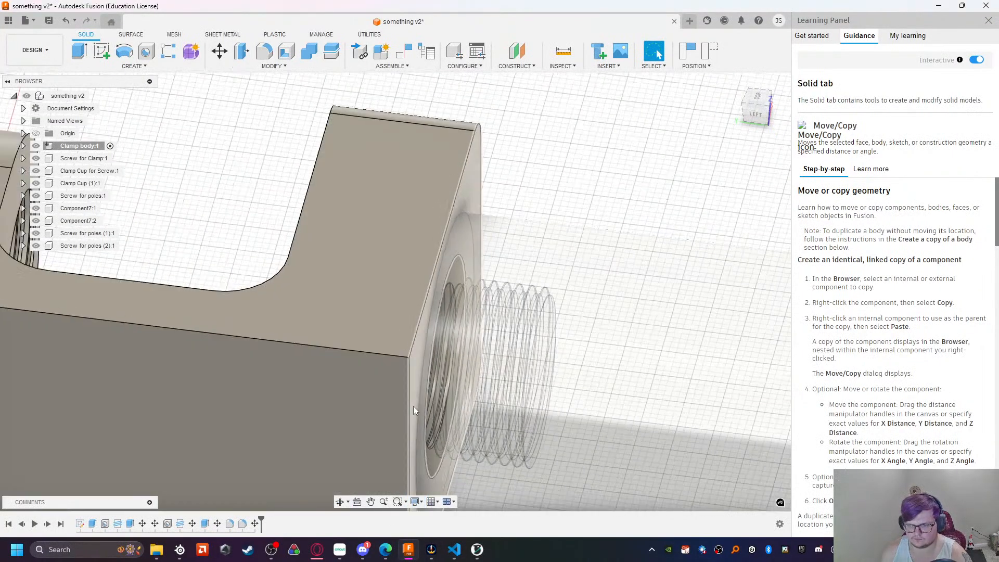
scroll(410, 417, "down", 2)
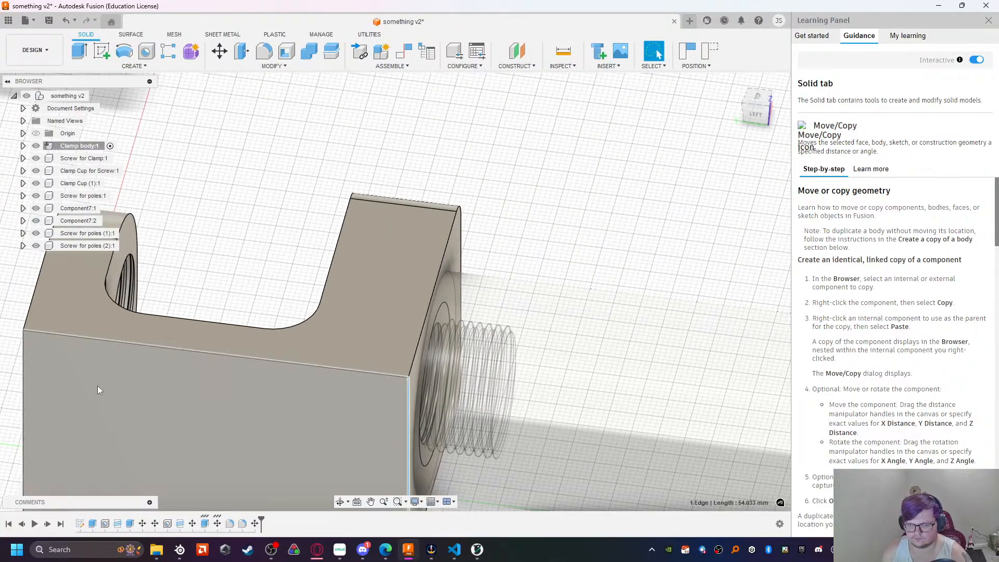
left_click(24, 385, "ctrl")
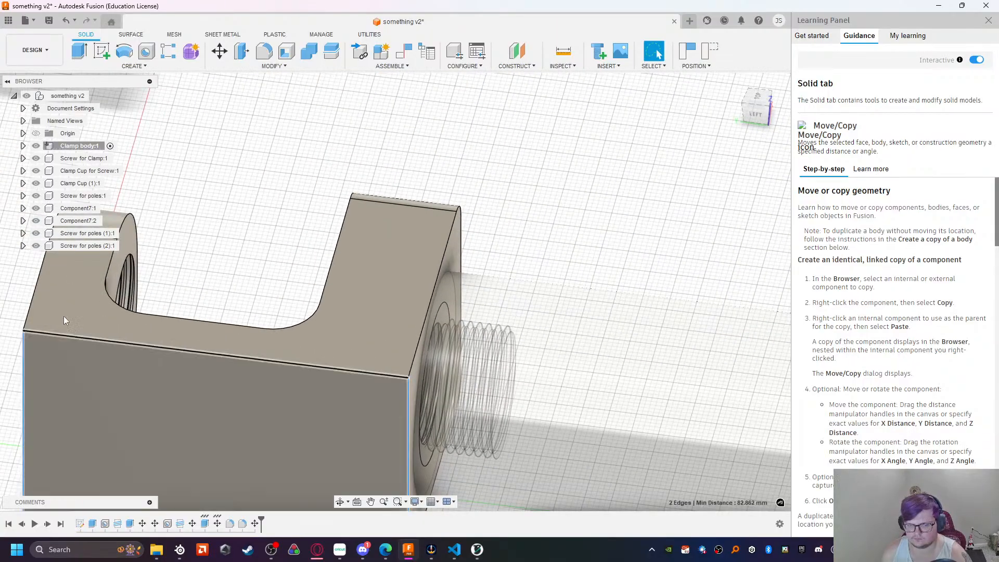
left_click(264, 50)
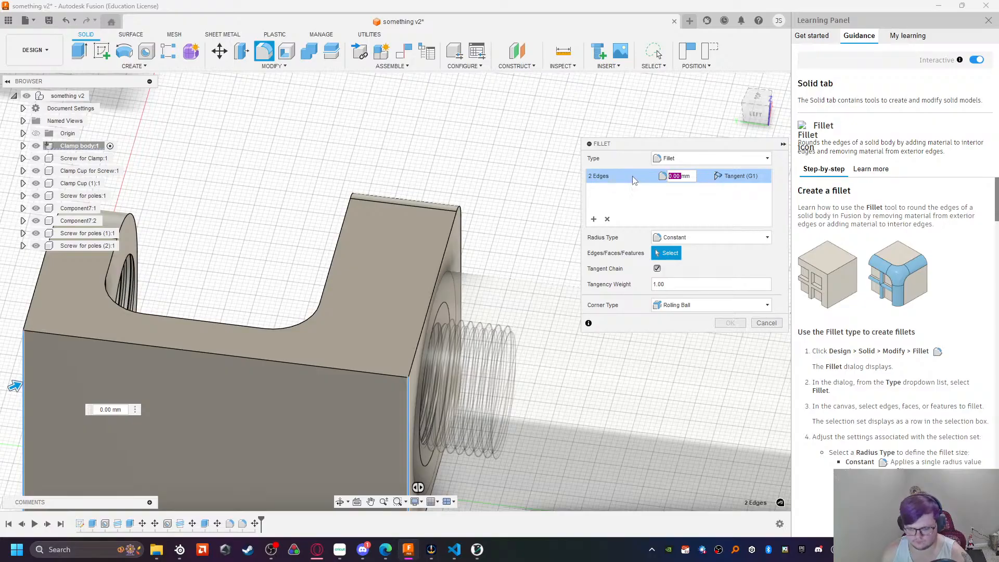
type("9")
middle_click_drag(563, 281, 434, 399, "shift")
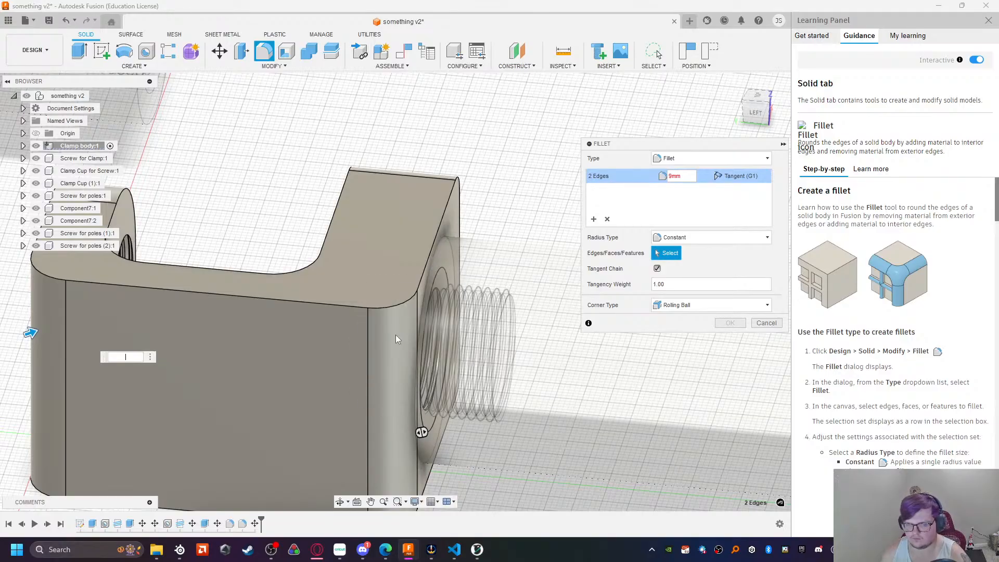
key("Escape")
Step: Fillet the two vertical outer edges of the clamp body's long flat side with a 4 mm radius
left_click(410, 372)
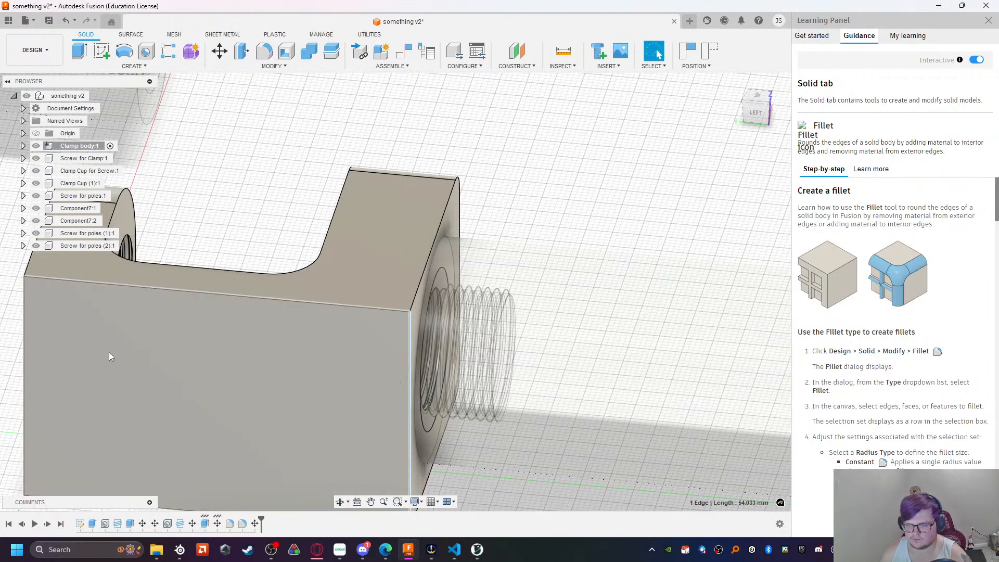
left_click(25, 342, "shift")
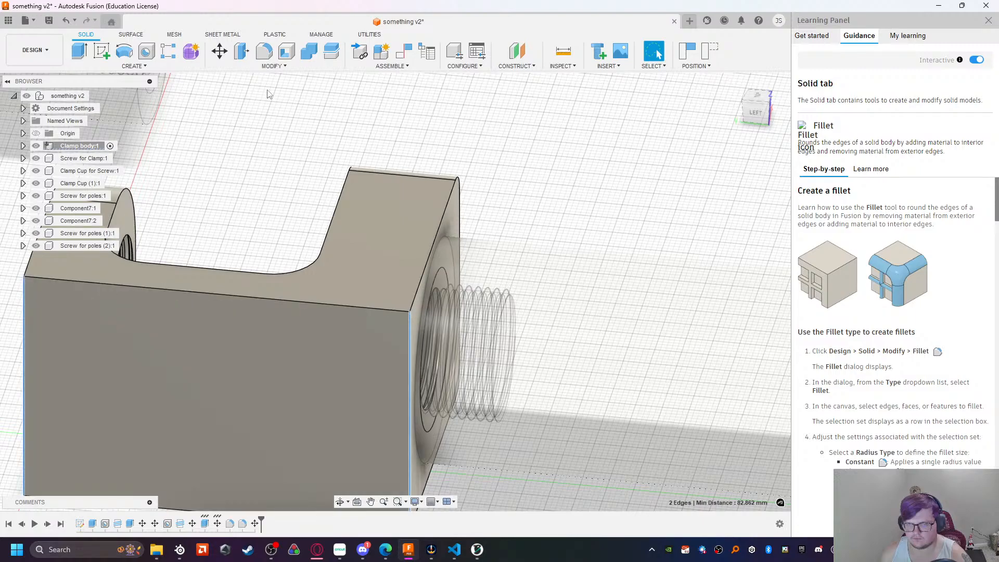
left_click(265, 52)
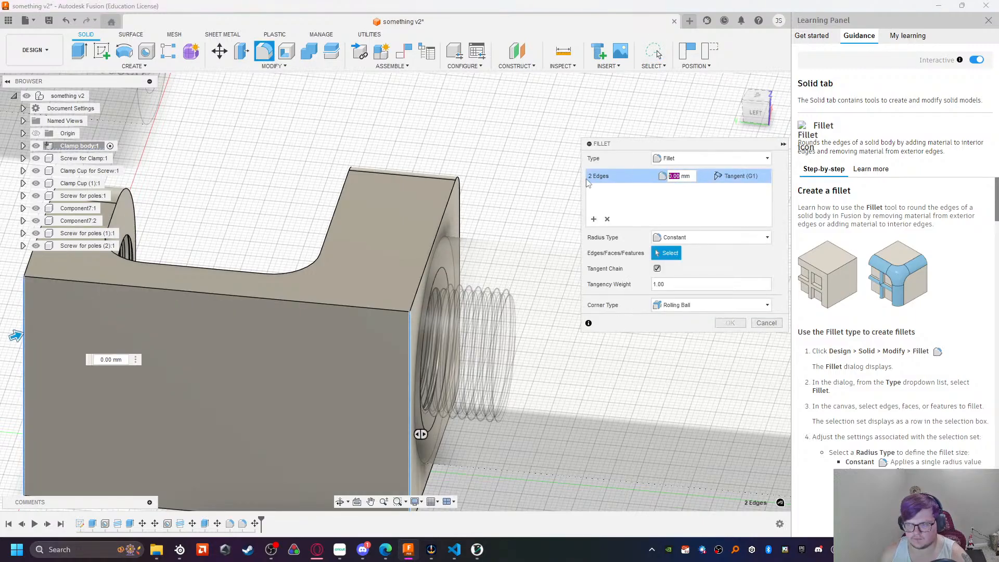
type("8")
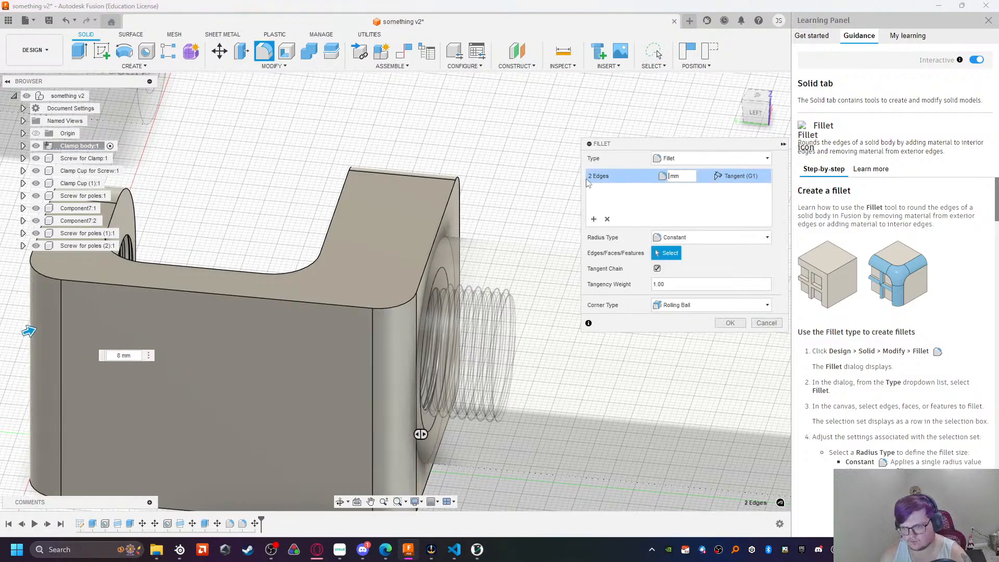
key("BackSpace")
type("5")
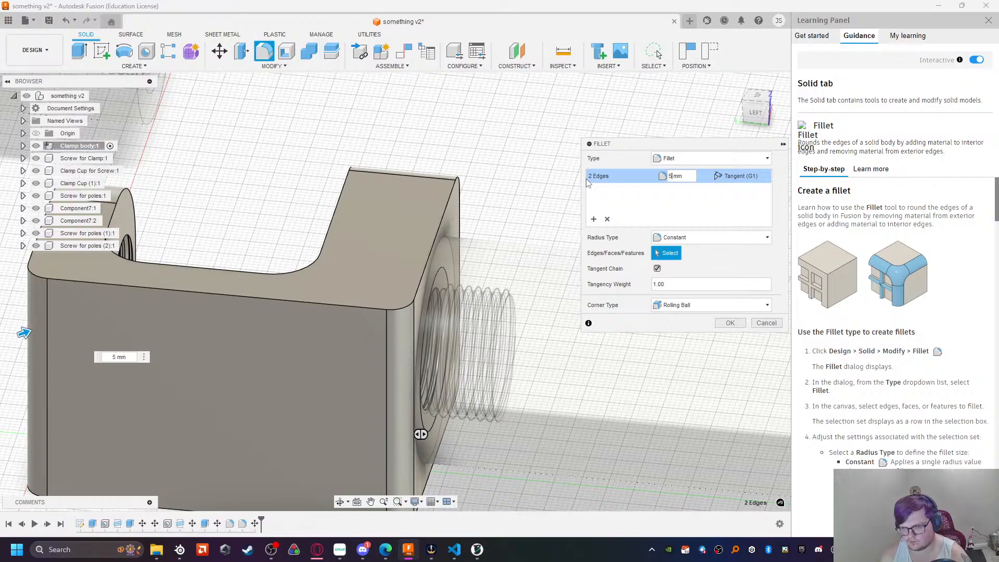
key("BackSpace")
type("4")
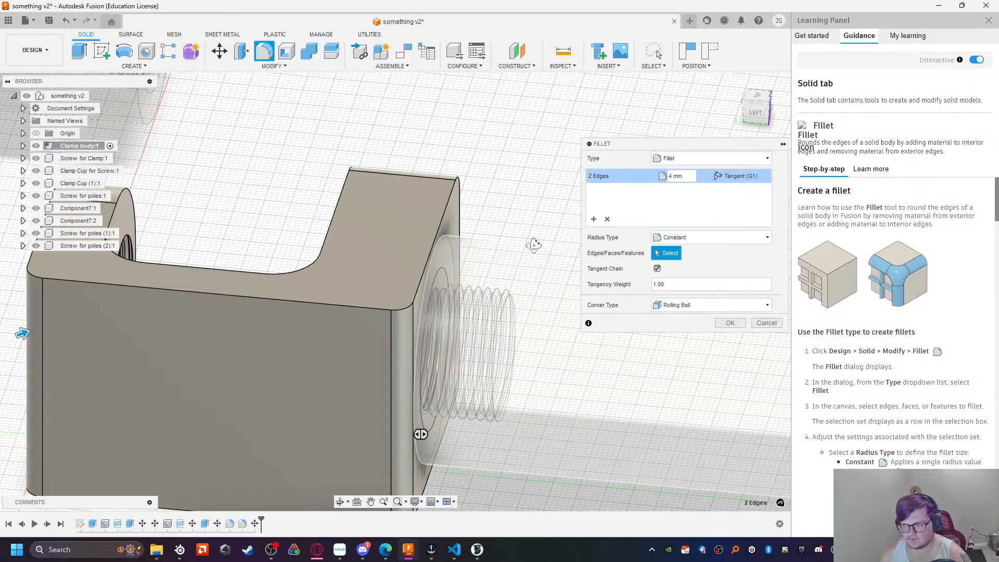
middle_click_drag(585, 179, 568, 216, "shift")
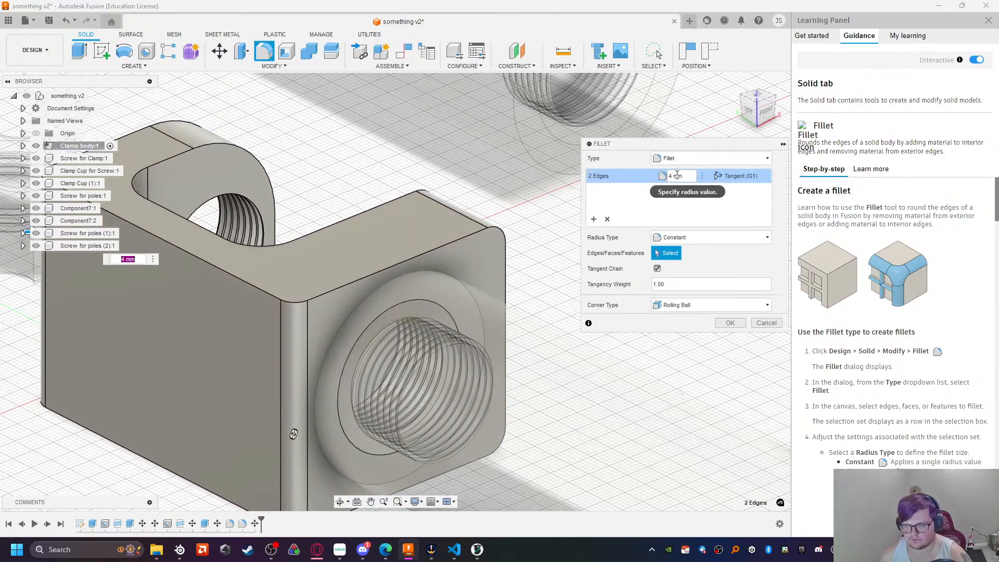
left_click(730, 323)
Step: Fillet the edges around both U-shaped faces of the clamp body with a 2 mm radius
left_click(395, 248)
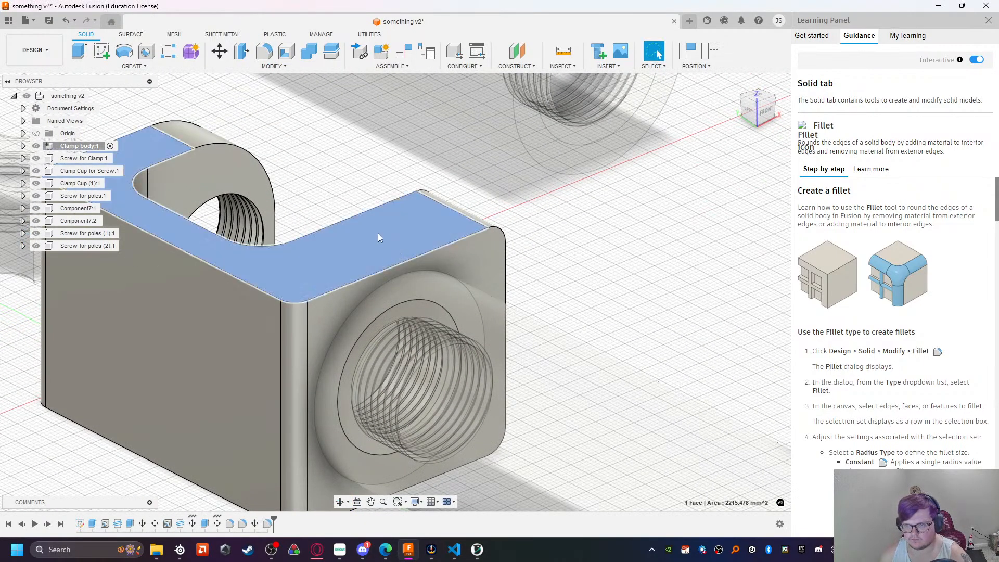
left_click(264, 52)
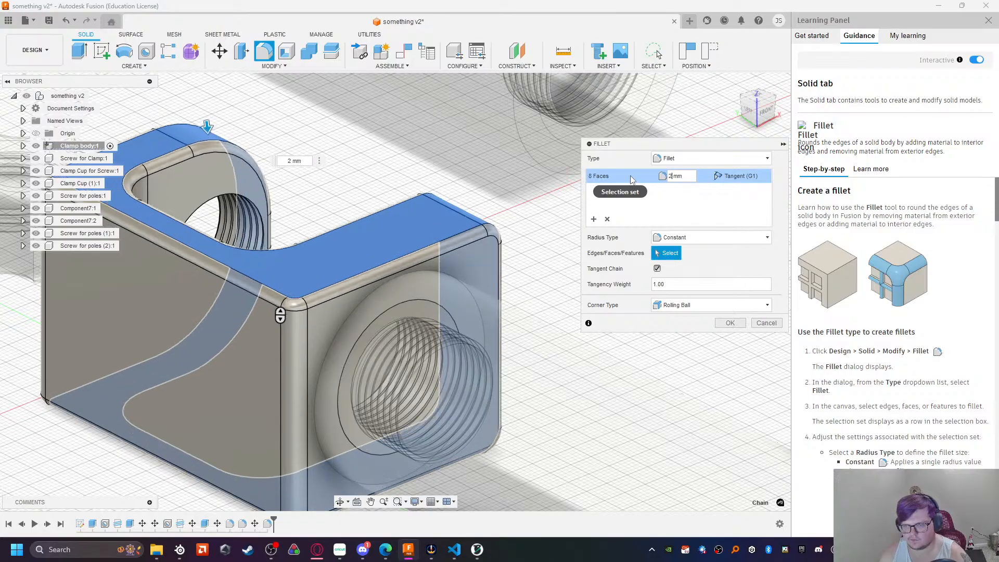
key("Return")
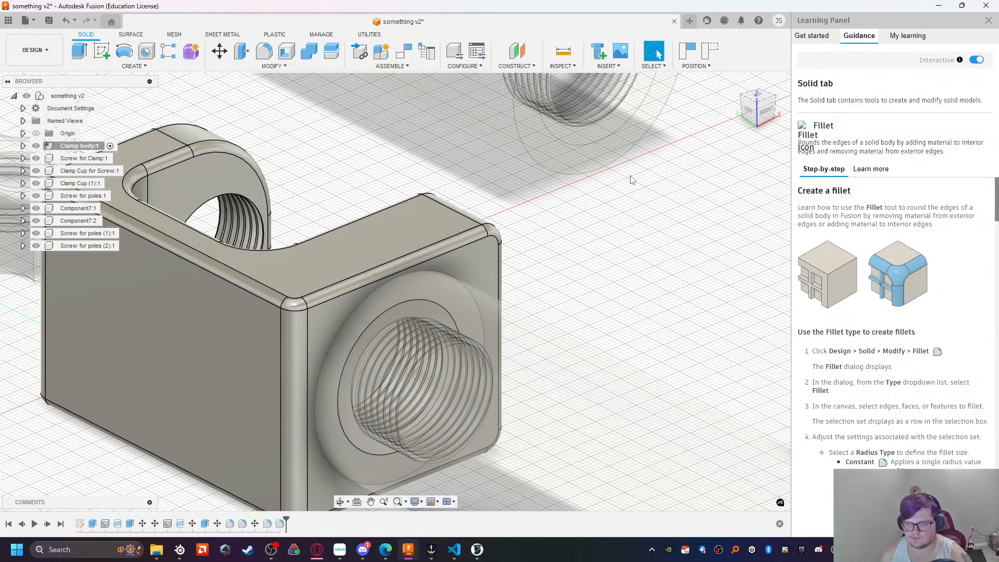
Step: Try to move the clamp body's rounded long flat side face inward by 11 mm
middle_click_drag(631, 179, 588, 424, "shift")
scroll(466, 354, "up", 4)
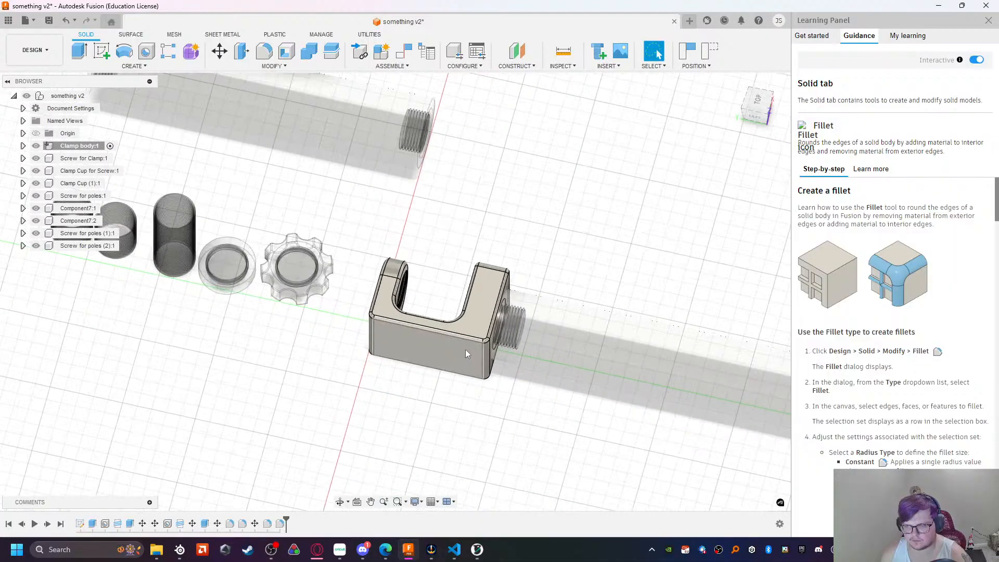
scroll(467, 354, "up", 5)
left_click(466, 359)
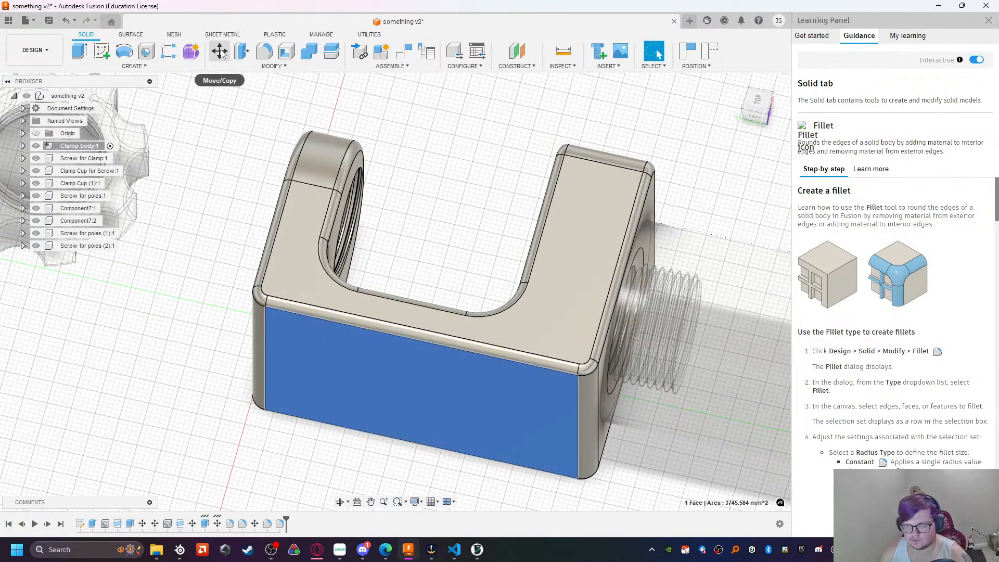
left_click(219, 52)
mouse_move(409, 374)
left_mouse_down()
mouse_move(402, 394)
mouse_move(408, 372)
left_mouse_up()
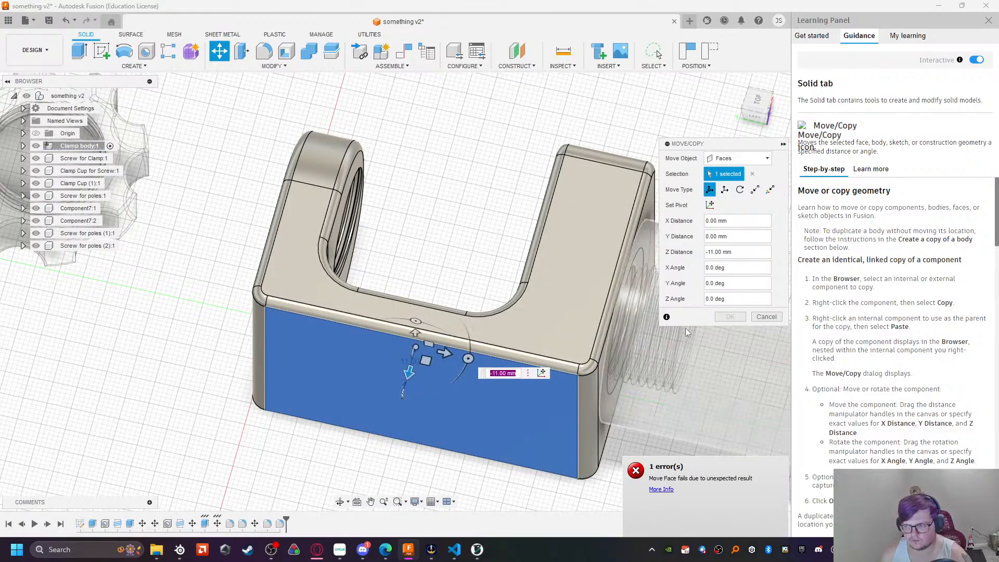
left_click(766, 316)
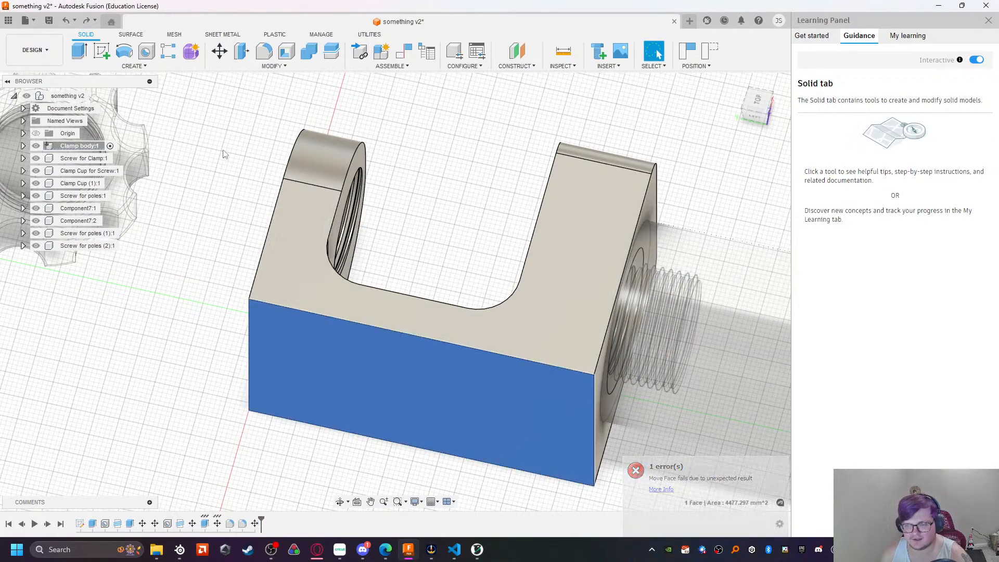
Step: Move the clamp body's long flat side face outward by 5 mm
left_click(219, 51)
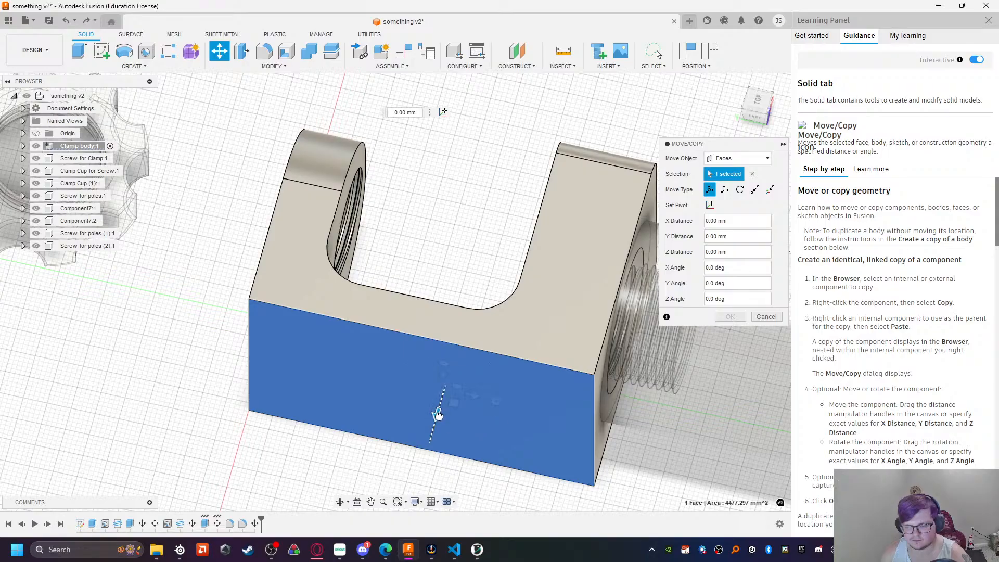
left_click_drag(438, 416, 431, 433)
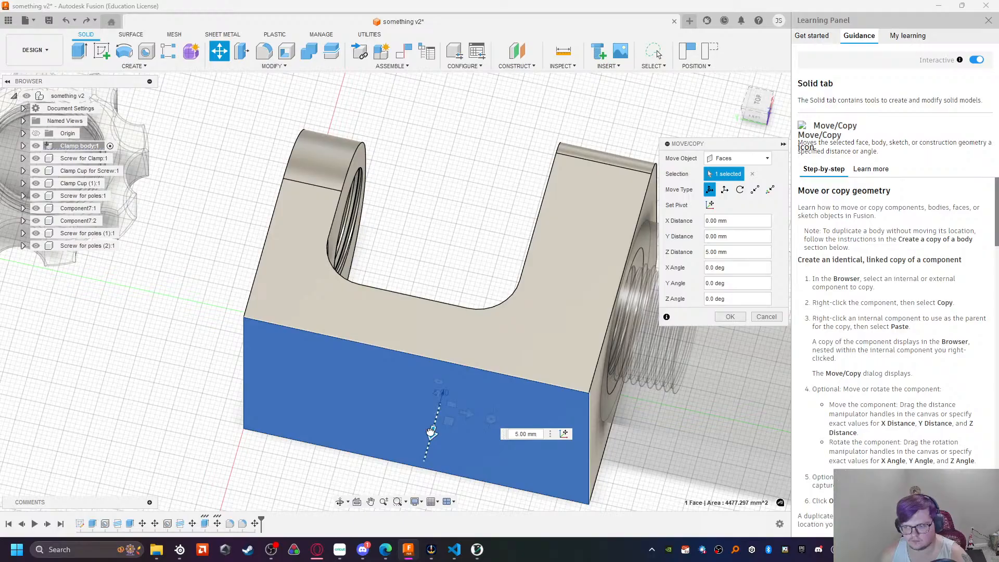
key("Return")
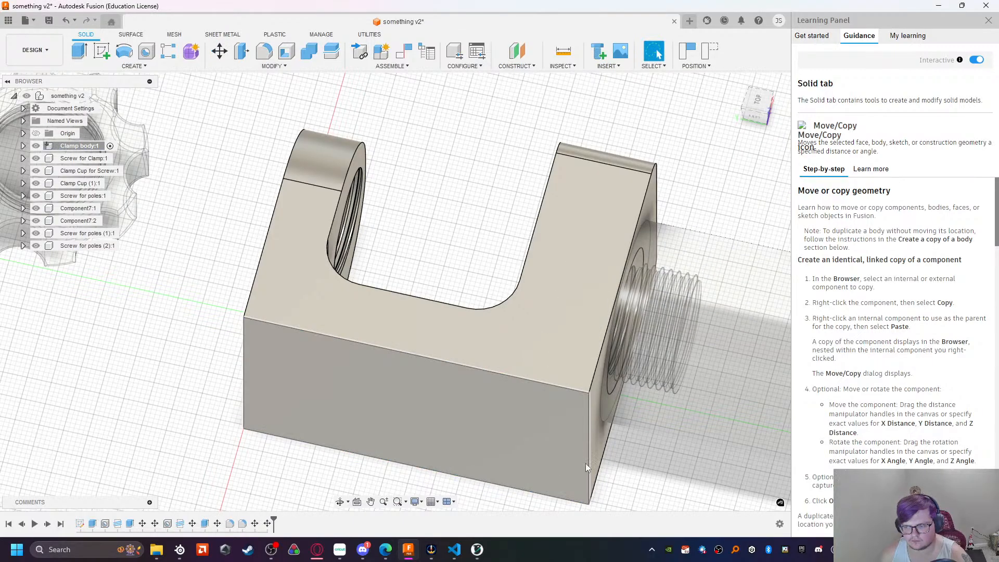
Step: Move the narrow end face of the clamp arm holding the pole hole inward by 6 mm
middle_click_drag(601, 442, 532, 280, "shift")
left_click(507, 304)
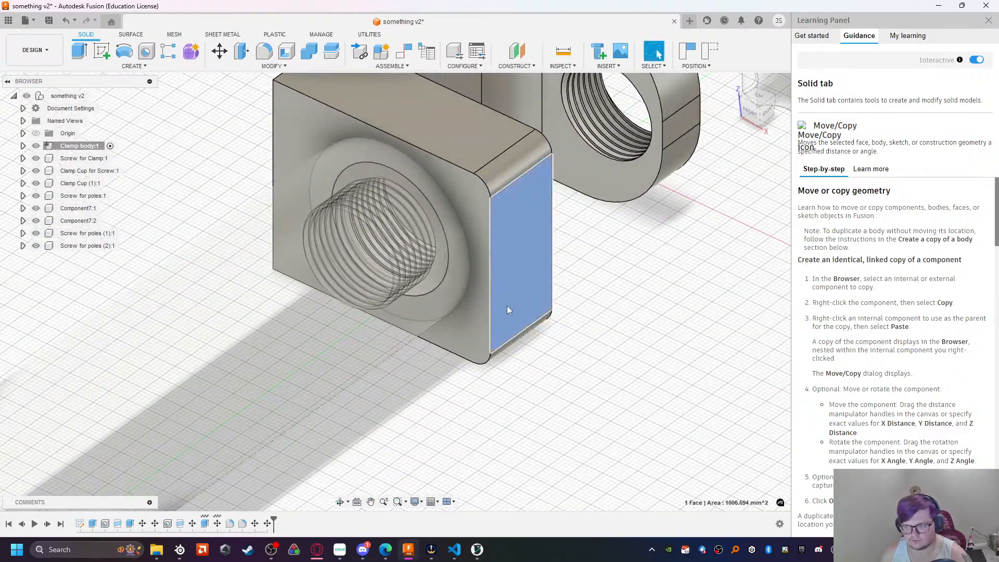
left_click(219, 50)
left_click_drag(510, 279, 532, 275)
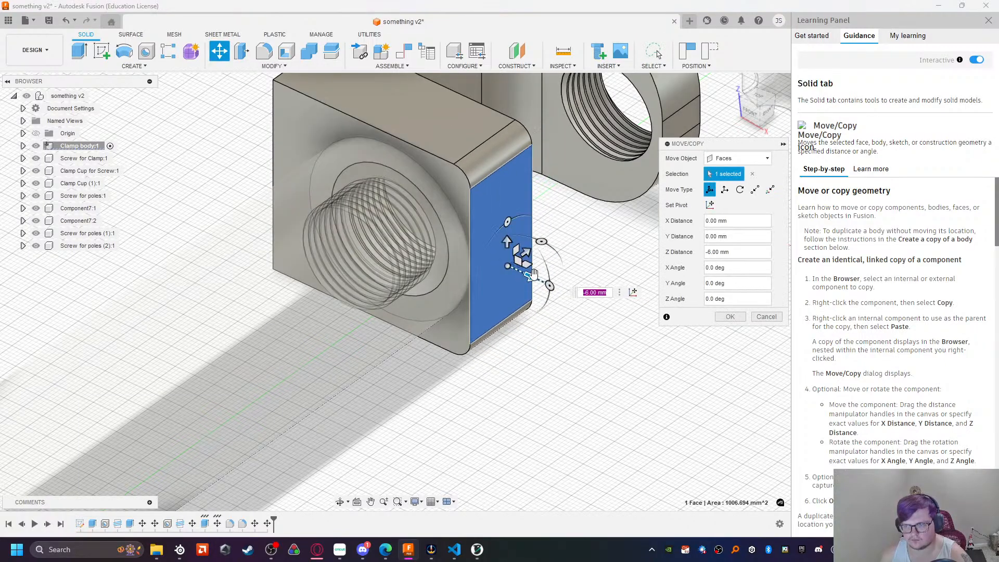
key("Return")
Step: Move the clamp body's long flat side face outward by 2 mm
middle_click_drag(503, 402, 546, 395, "shift")
left_click(466, 362)
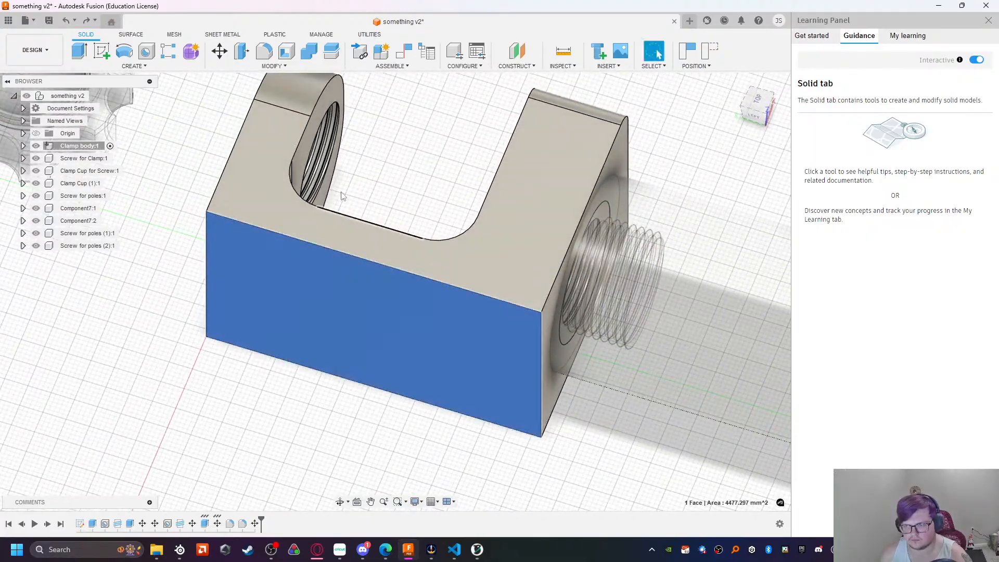
left_click(219, 51)
mouse_move(455, 383)
left_mouse_down()
mouse_move(465, 364)
mouse_move(445, 389)
left_mouse_up()
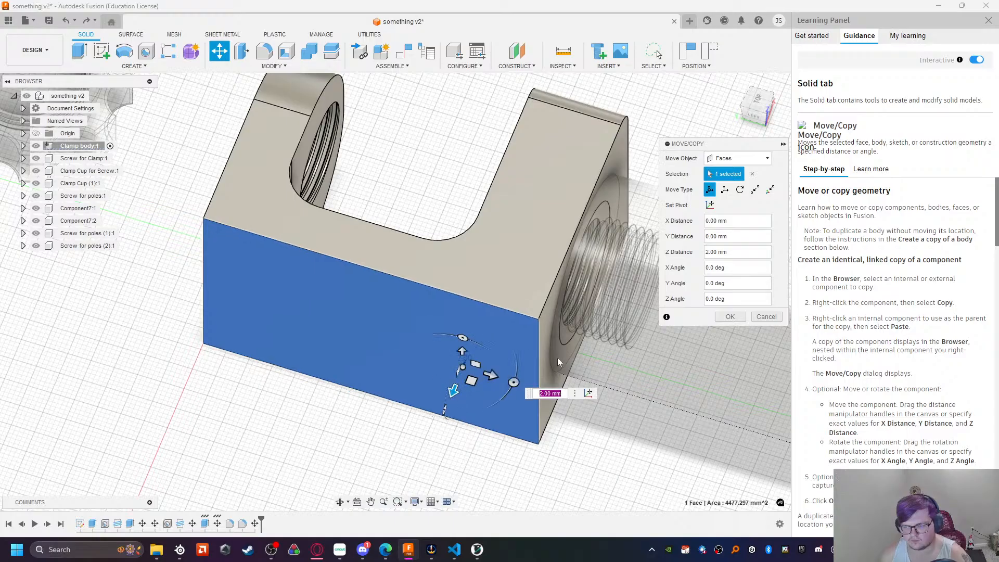
left_click(728, 316)
Step: Fillet the two vertical outer edges of the long flat side, trying 9, 8 and 7 mm before settling on a slightly smaller radius
left_click(535, 363)
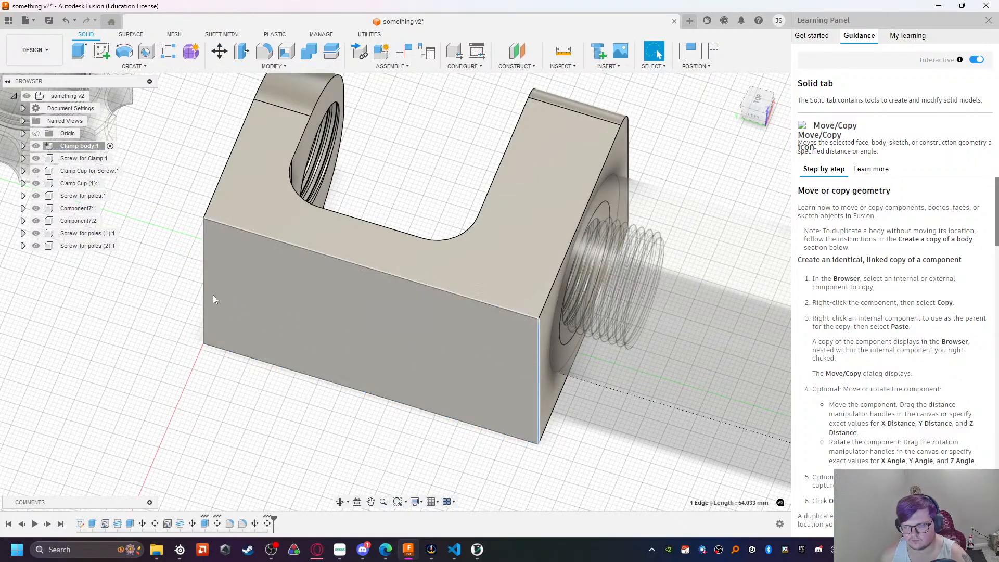
left_click(202, 278)
left_click(262, 51)
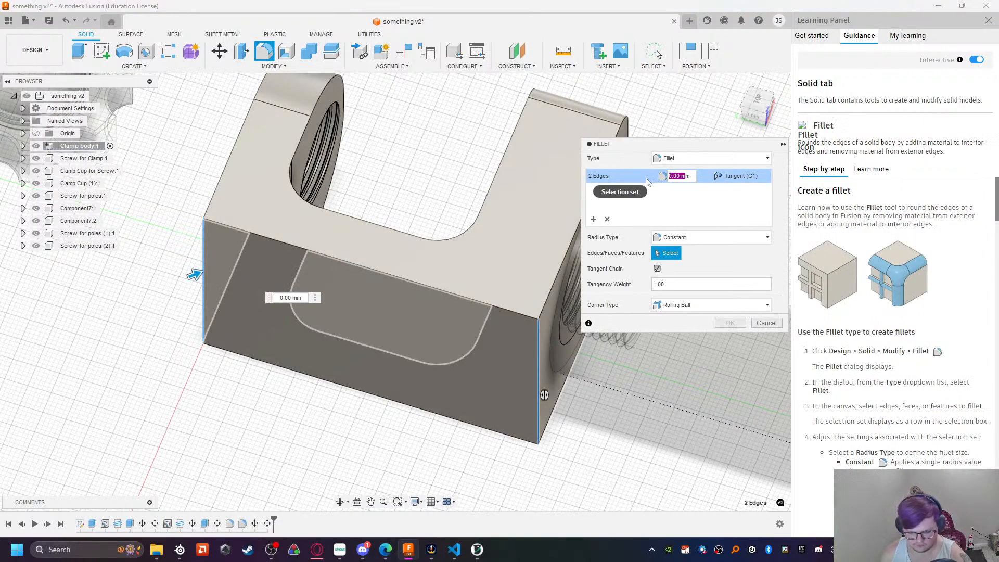
type("9mm")
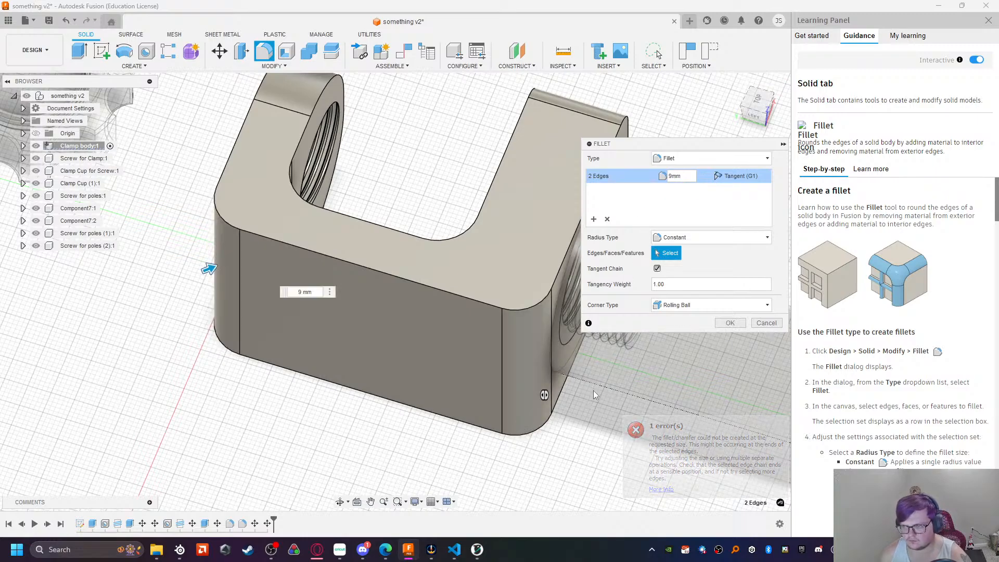
middle_click_drag(593, 394, 551, 375, "shift")
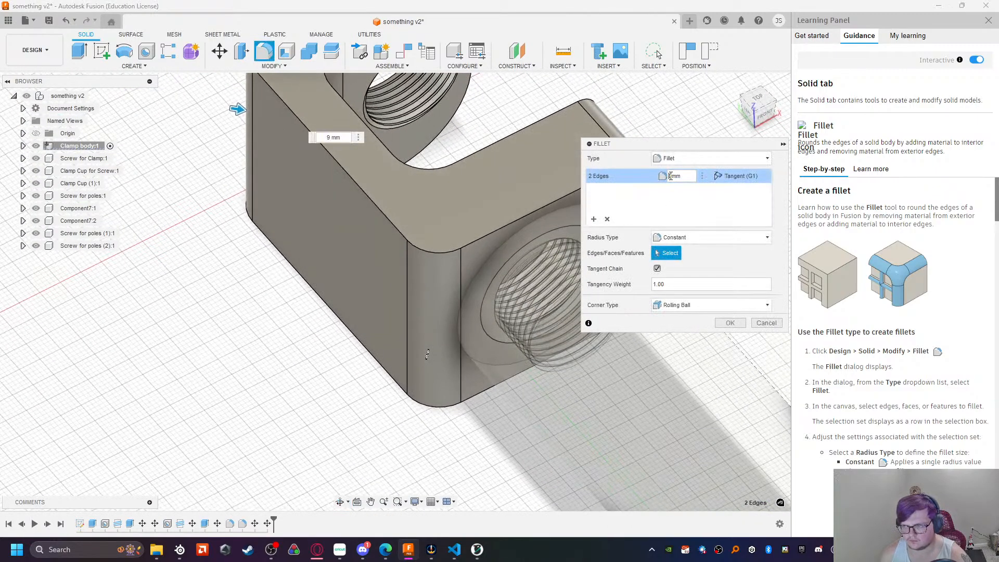
key("Delete")
type("8")
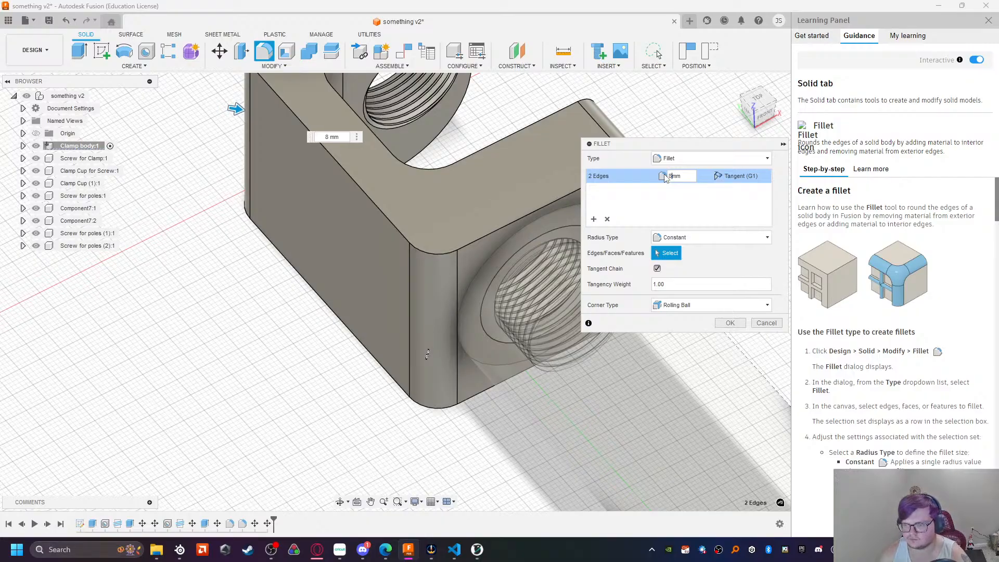
type("7")
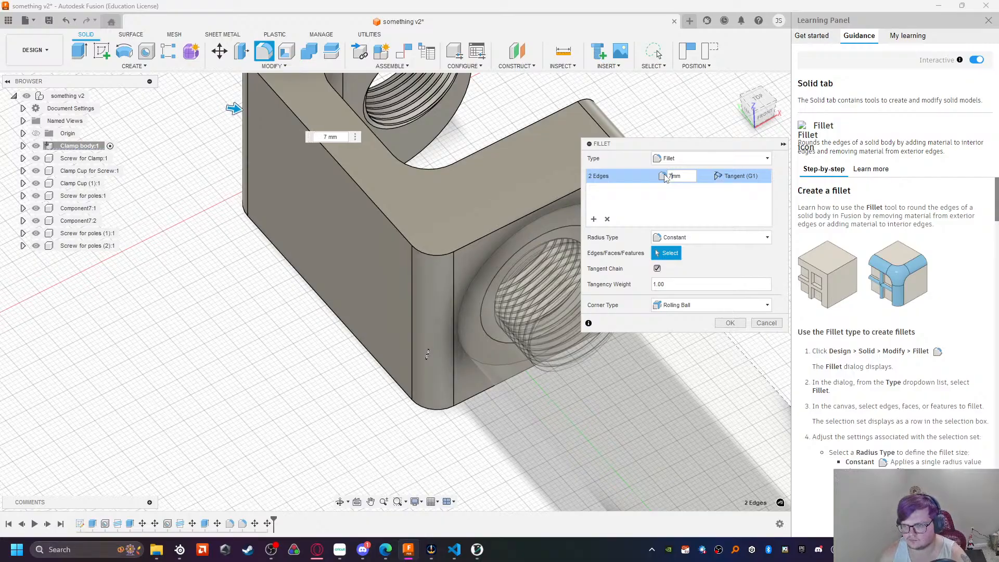
key("Return")
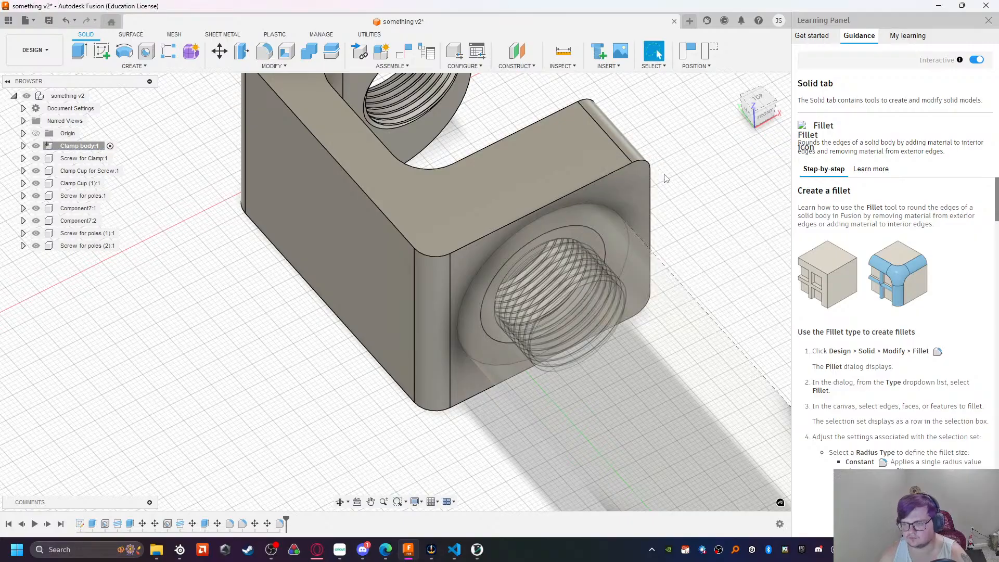
Step: Fillet the edges around both U-shaped faces of the clamp body with a 2 mm radius
left_click(490, 184)
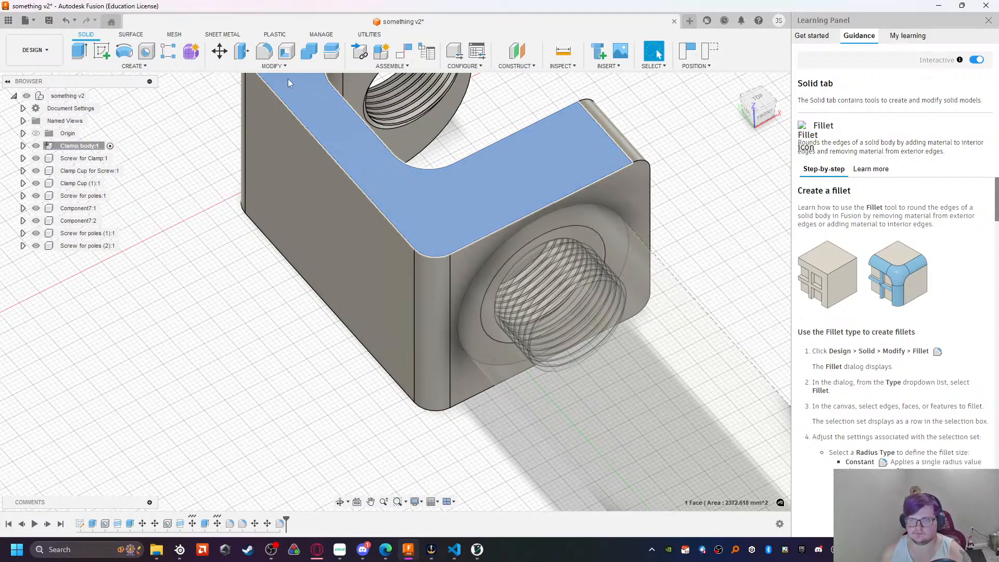
key("f")
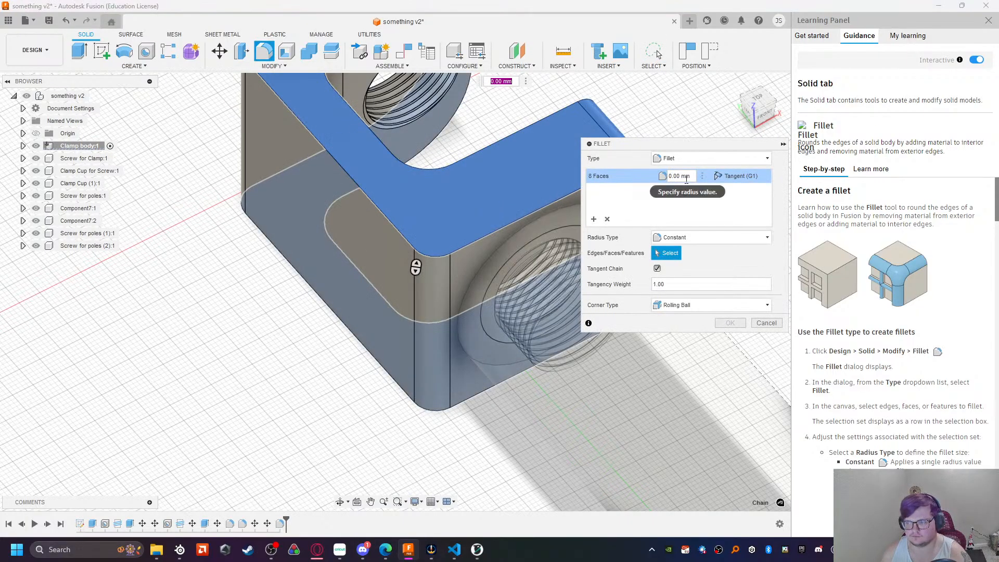
left_click(680, 175)
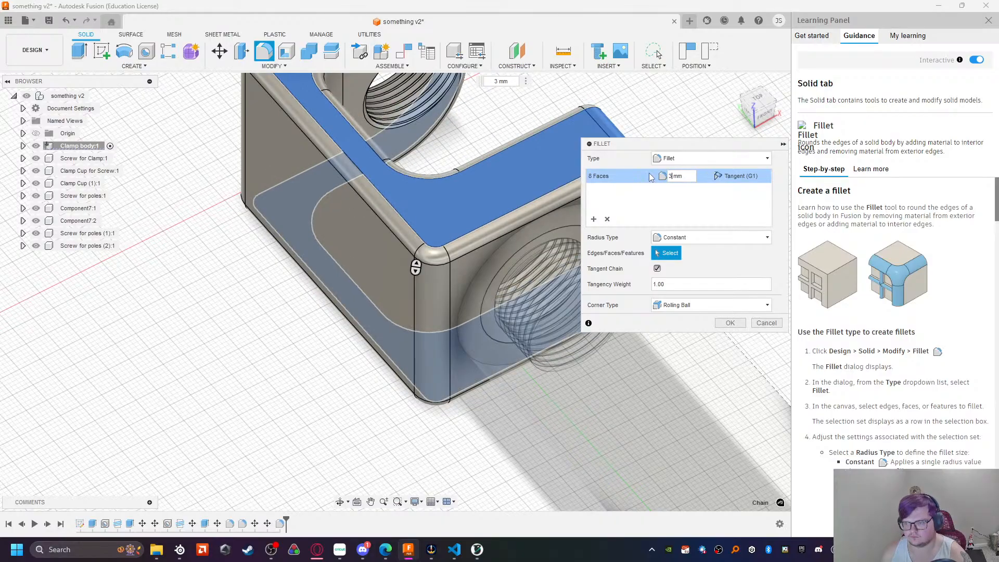
type("2")
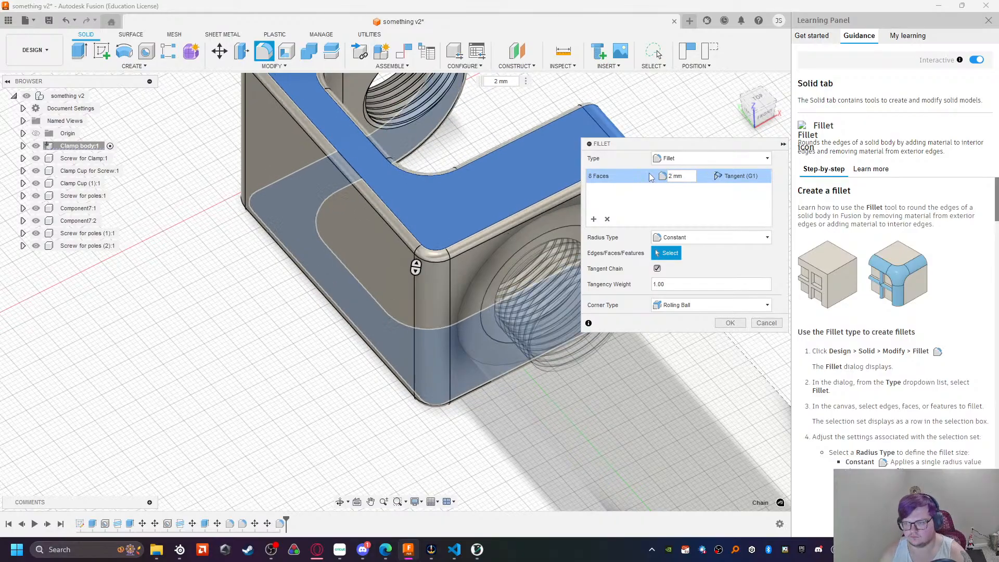
key("Return")
Step: Try moving the filleted clamp body's long flat side face inward by 11 mm
middle_click_drag(650, 177, 617, 257, "shift")
left_click_drag(616, 257, 651, 251, "shift")
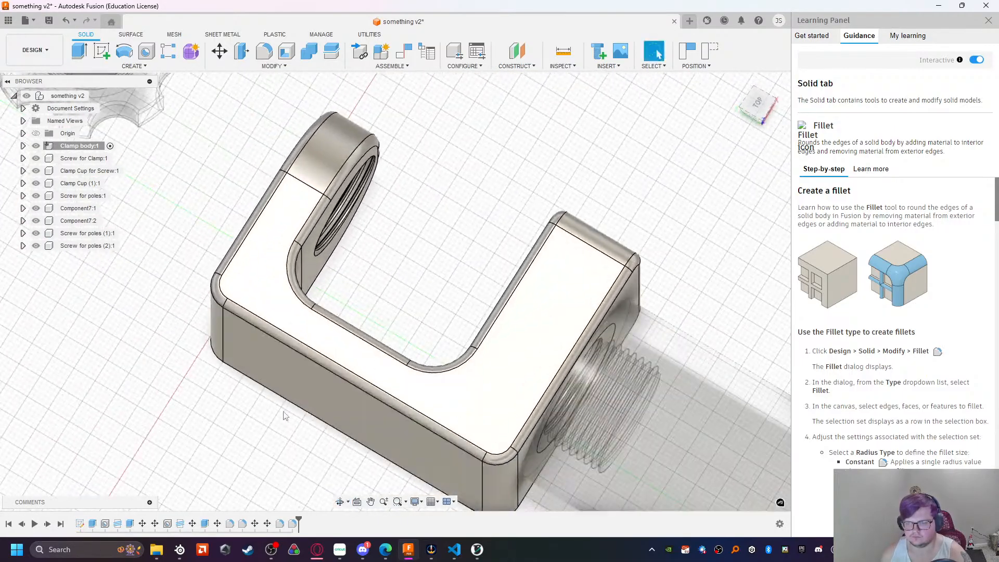
left_click(312, 396)
left_click(219, 51)
left_click_drag(312, 412, 314, 382)
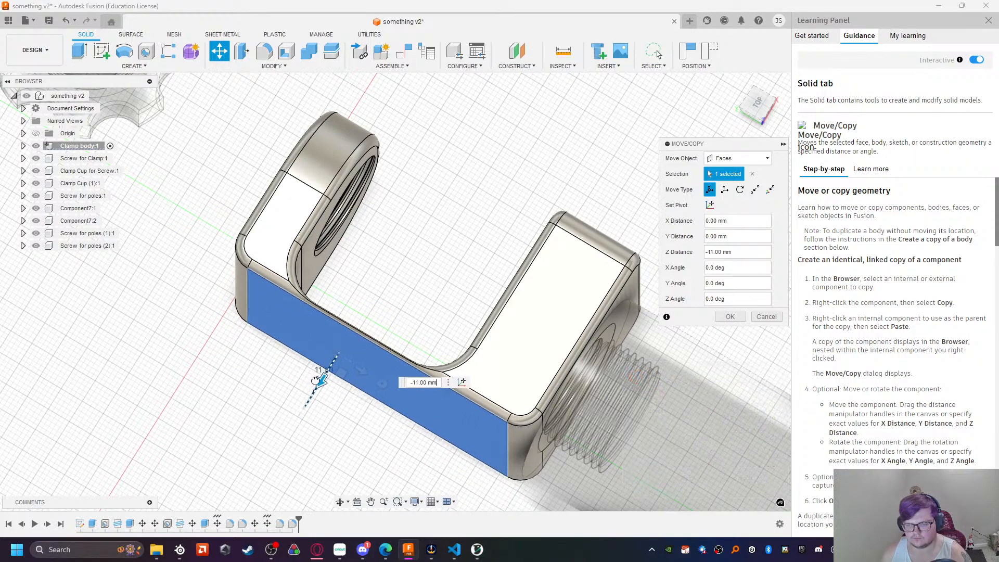
left_click(730, 316)
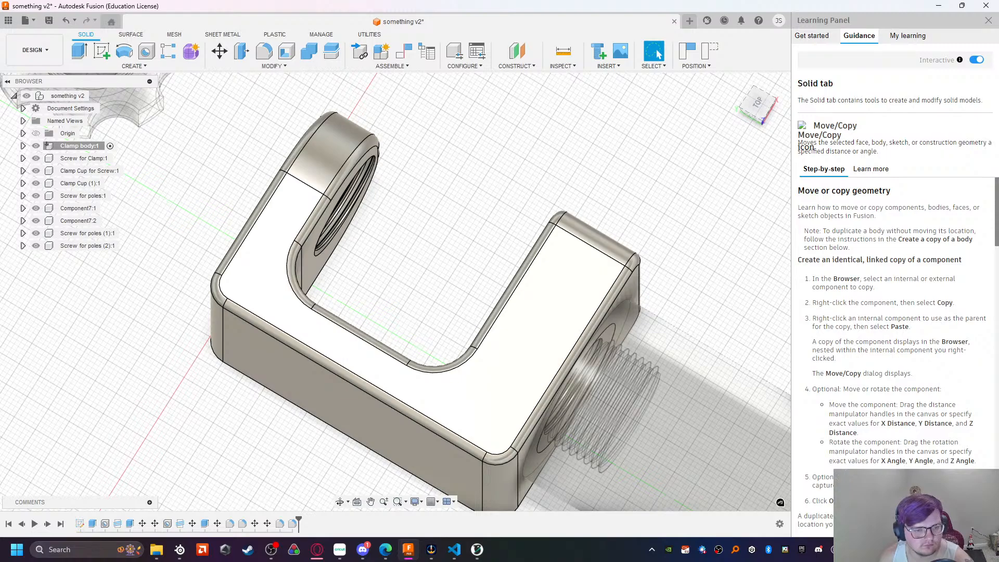
Step: Save the design as a new version with the description User Saved
scroll(318, 305, "down", 8)
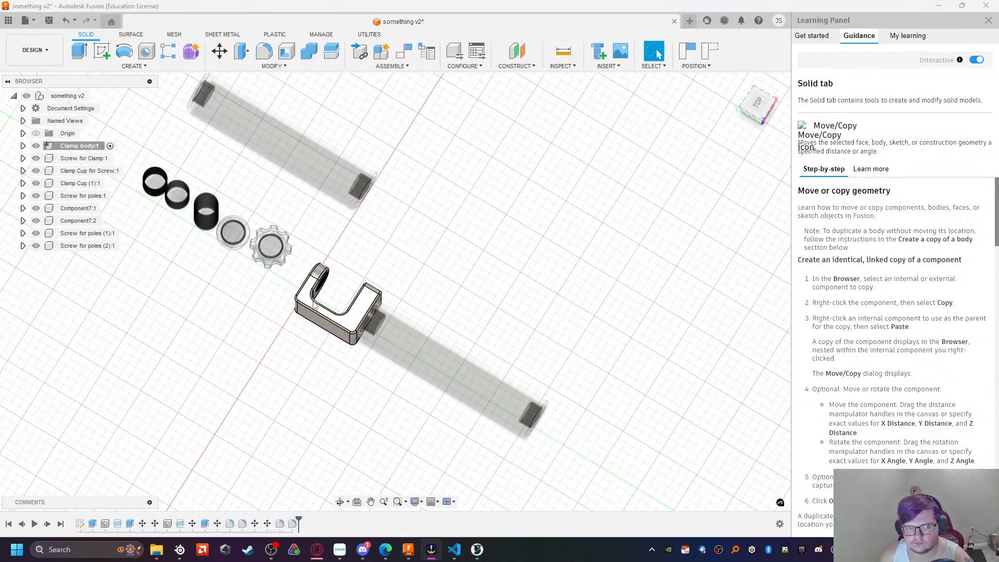
left_click(327, 241)
key("ctrl+s")
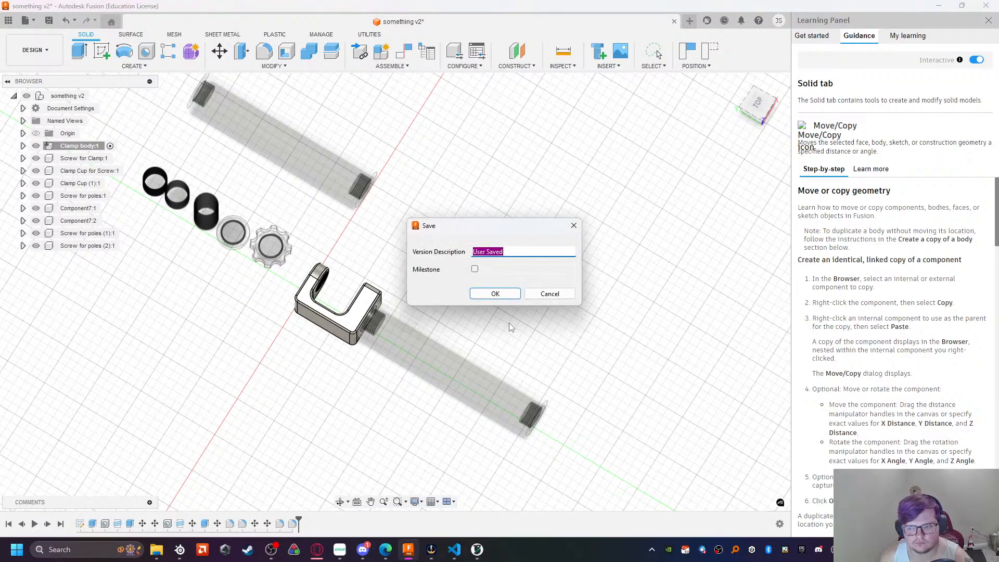
left_click(495, 294)
Step: Move the loose pole Component7:2 beyond the free end of Component7:1, roughly in line with it
middle_click_drag(293, 317, 318, 300, "shift")
left_click(210, 187)
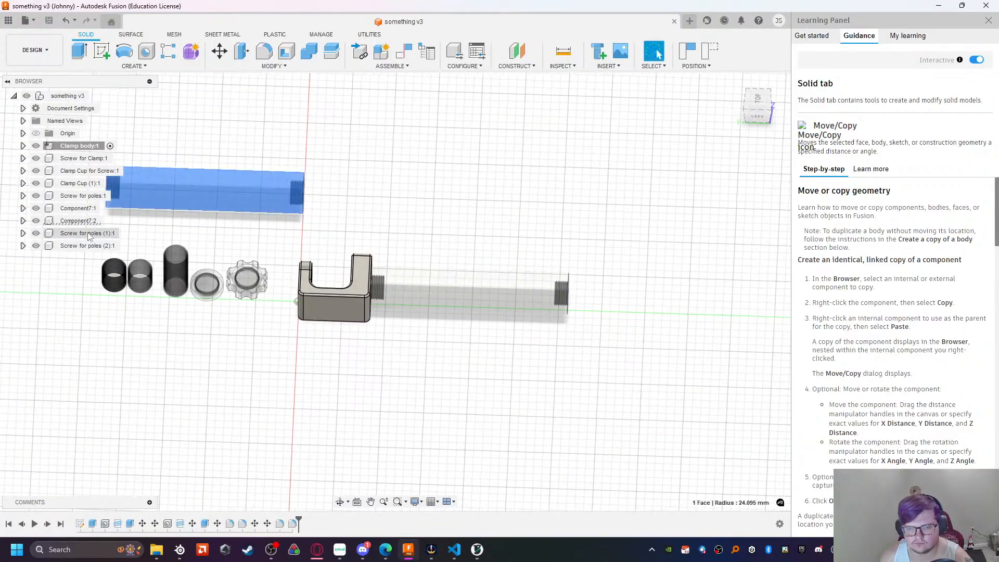
left_click_drag(174, 191, 664, 299)
Step: Try to align the facing end faces of Component7:1 and Component7:2 with Align Components
middle_click_drag(664, 300, 479, 337, "shift")
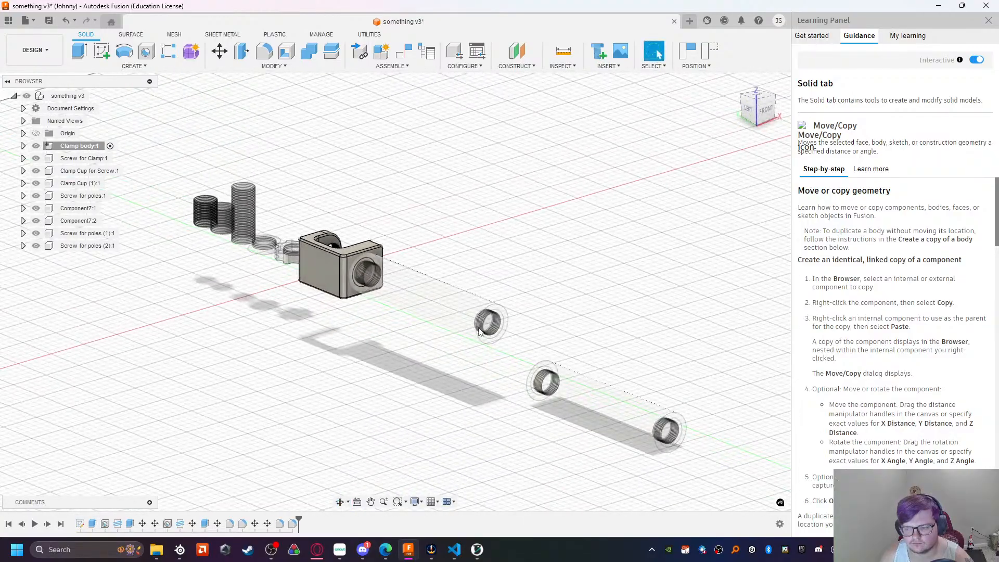
left_click(489, 346)
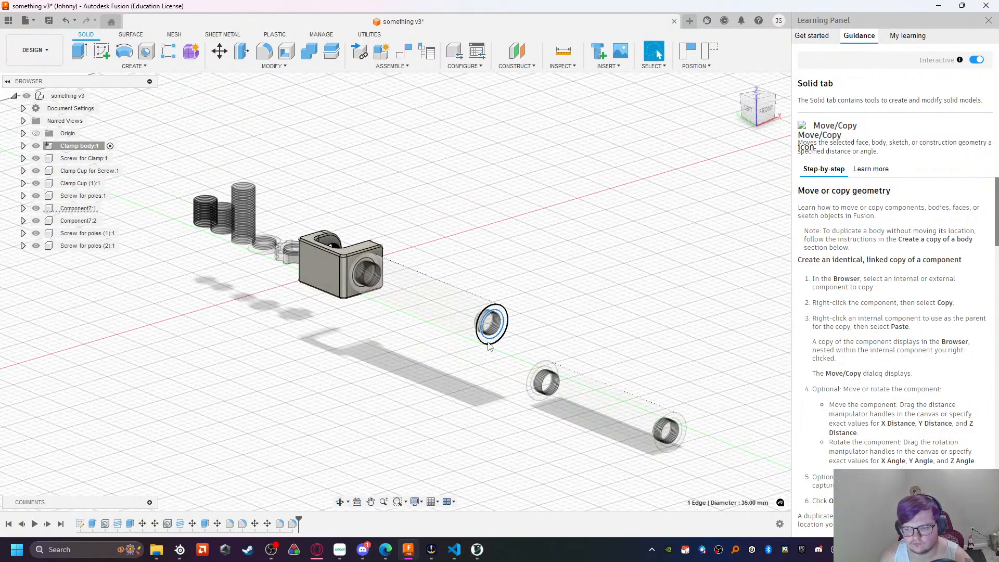
left_click(487, 345, "ctrl")
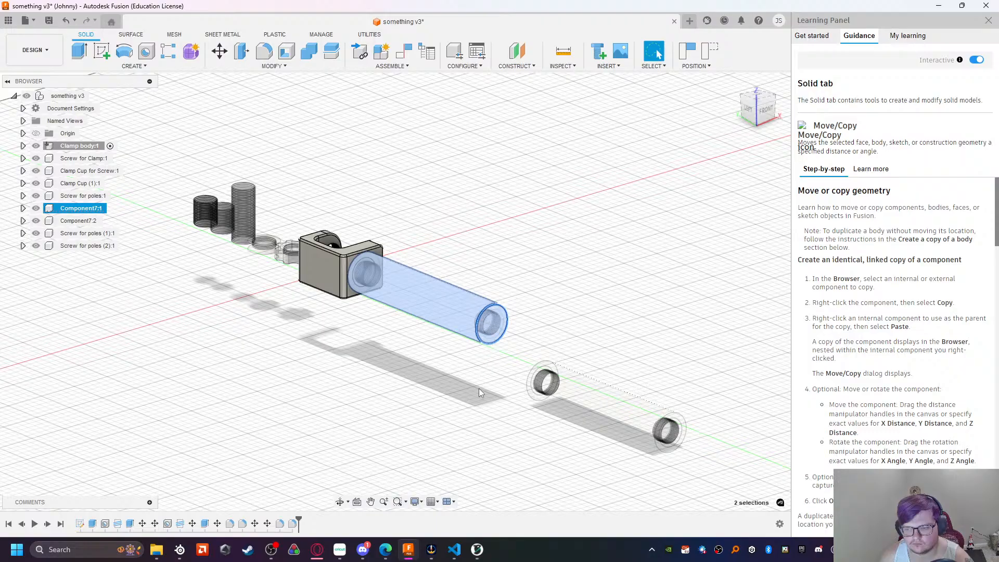
left_click(546, 330)
scroll(536, 344, "up", 5)
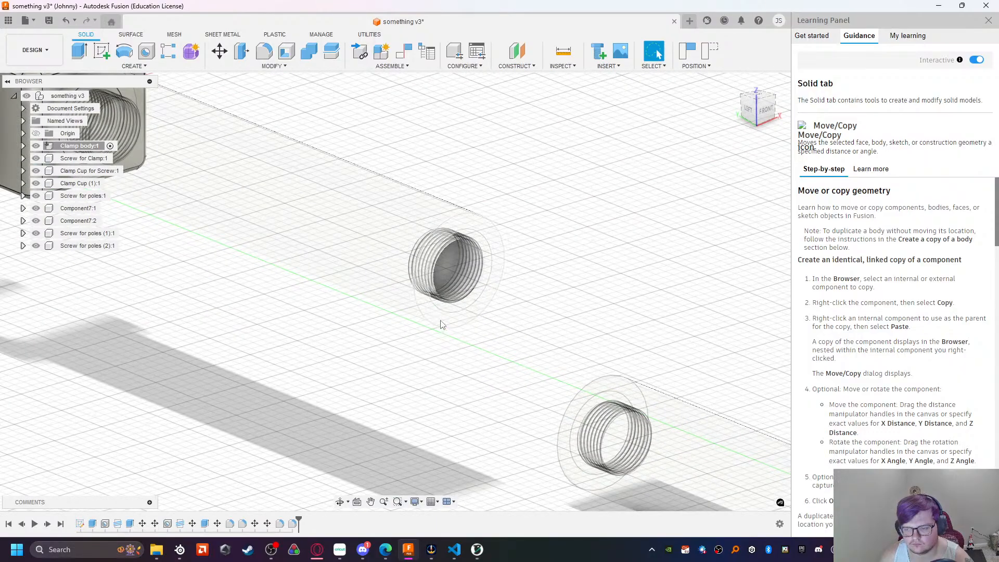
left_click(438, 323)
middle_click_drag(460, 381, 515, 327, "shift")
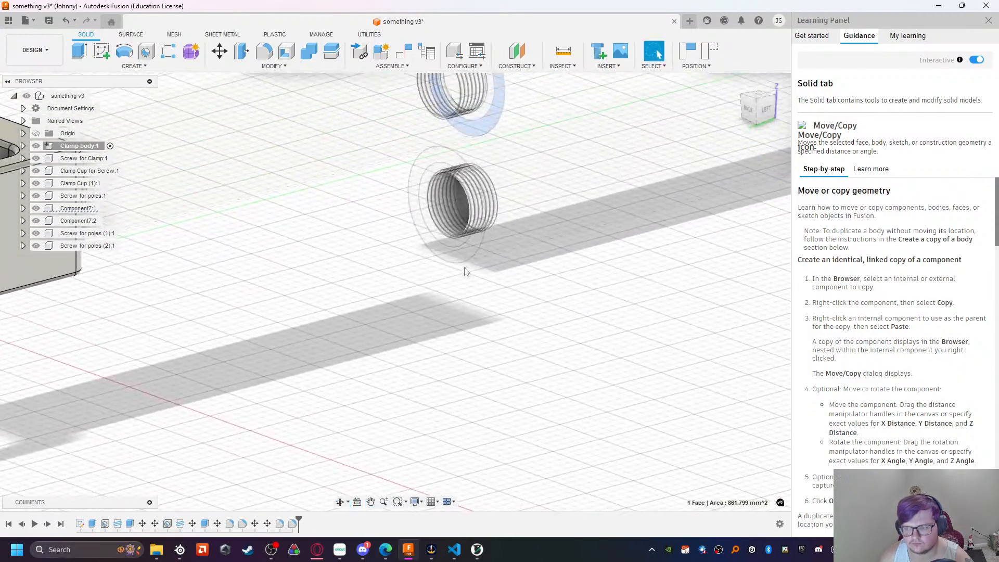
left_click(464, 252, "ctrl")
right_click(464, 252)
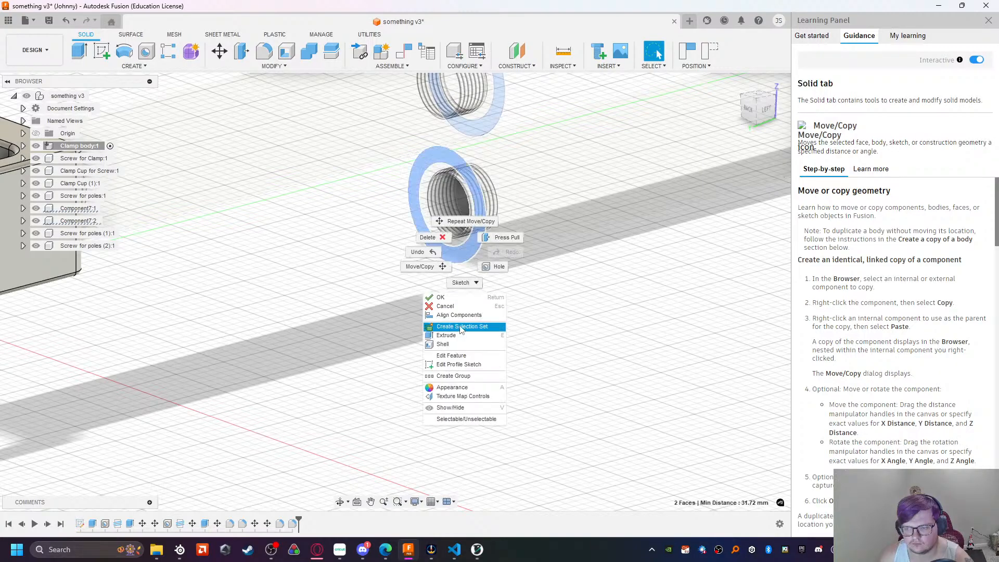
left_click(459, 318)
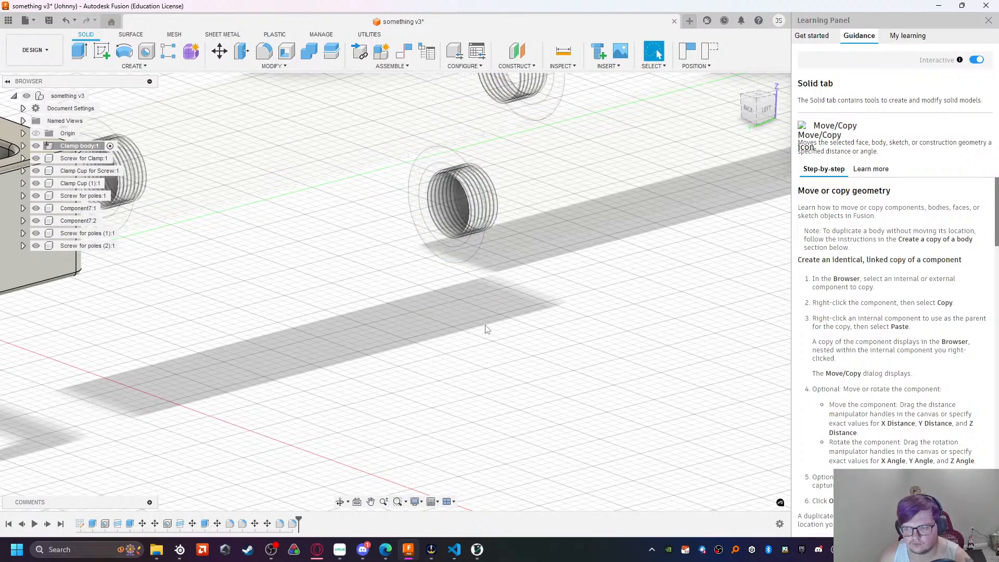
left_click(468, 246)
middle_click_drag(469, 247, 496, 352, "shift")
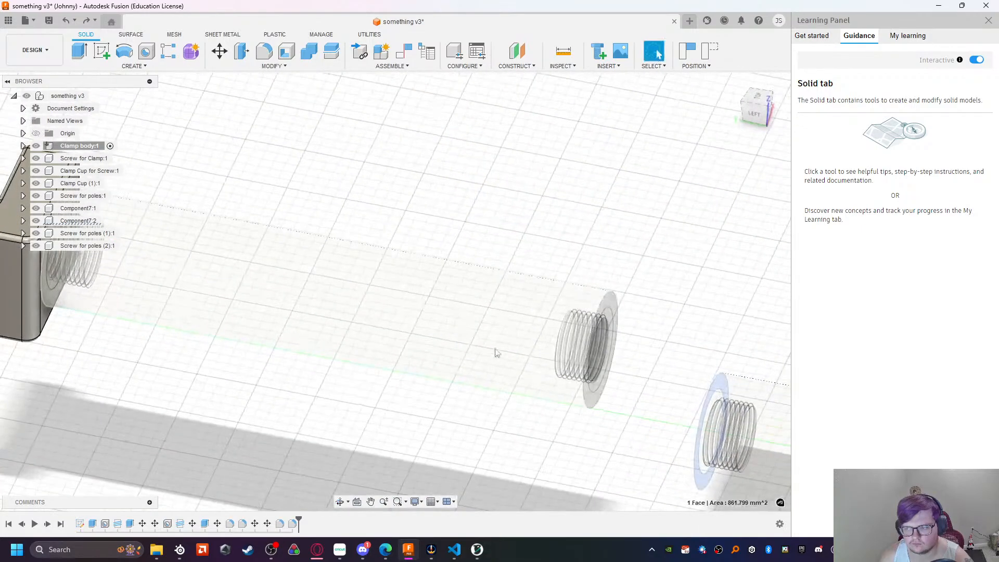
left_click(592, 396, "ctrl")
right_click(592, 395)
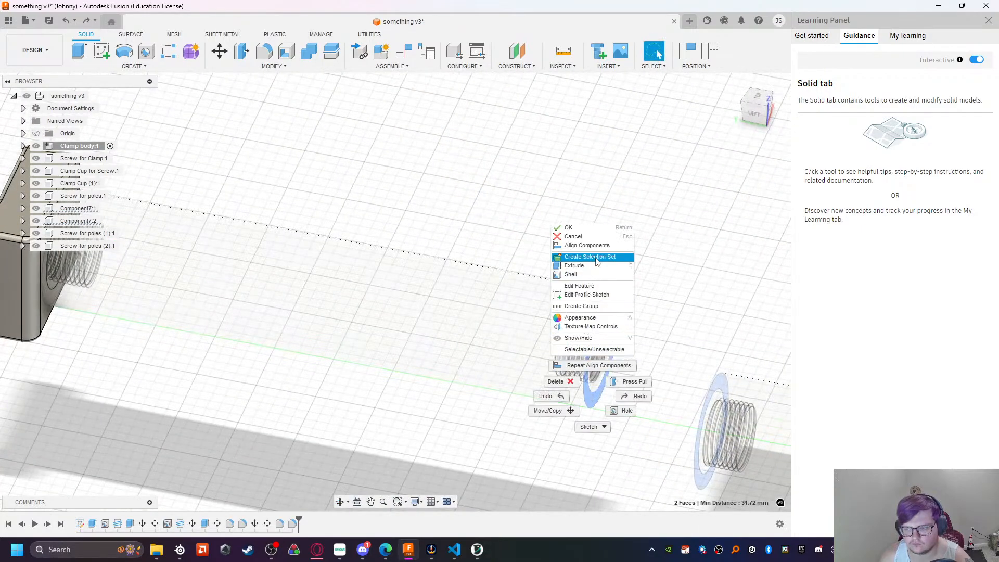
left_click(463, 447)
Step: Activate Component7:2 and raise it 50 mm in Z with Move/Copy
scroll(556, 445, "down", 3)
left_click(567, 443)
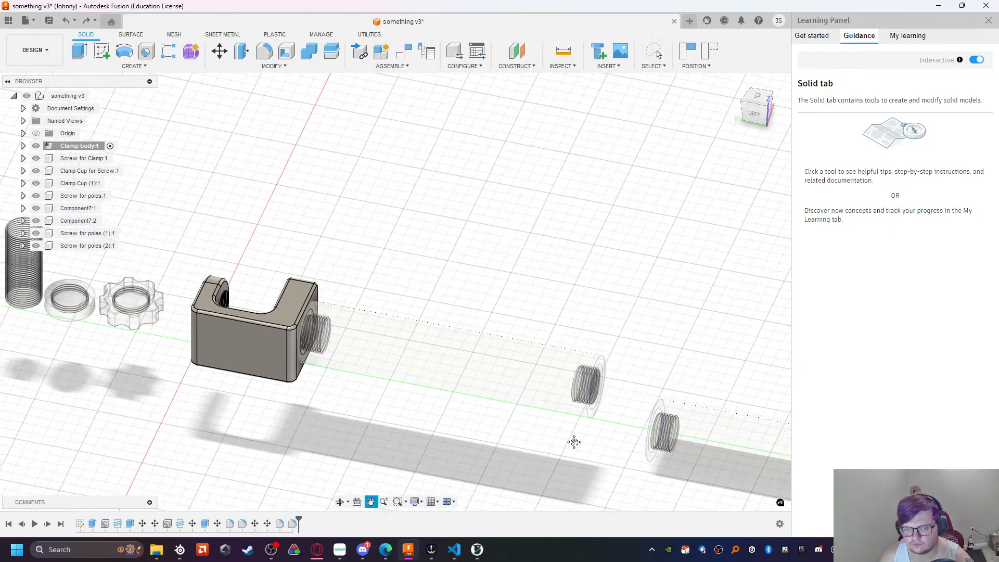
middle_click_drag(572, 439, 406, 485, "shift")
left_click(440, 330)
left_click(81, 221)
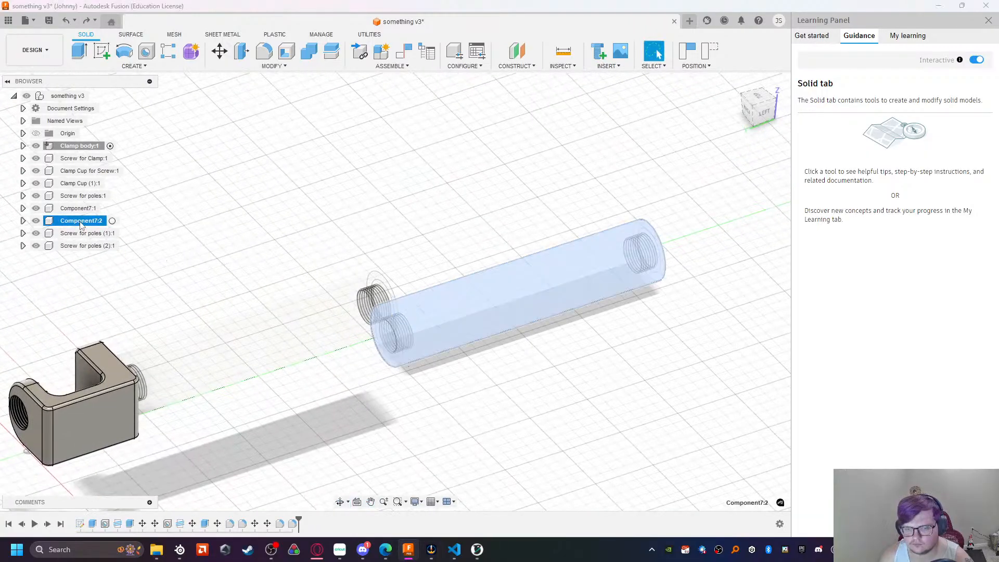
left_click(112, 221)
left_click(219, 51)
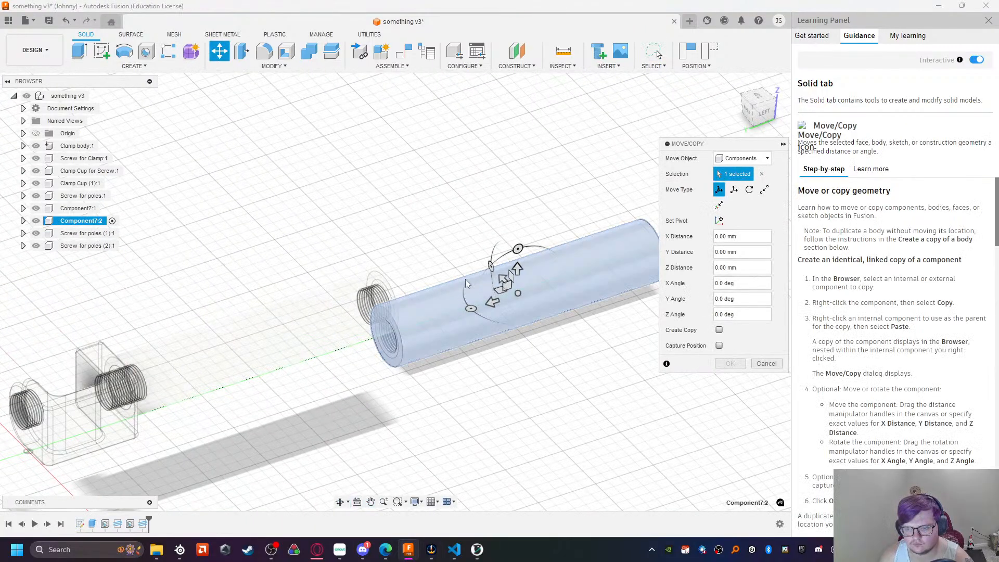
left_click_drag(519, 269, 539, 213)
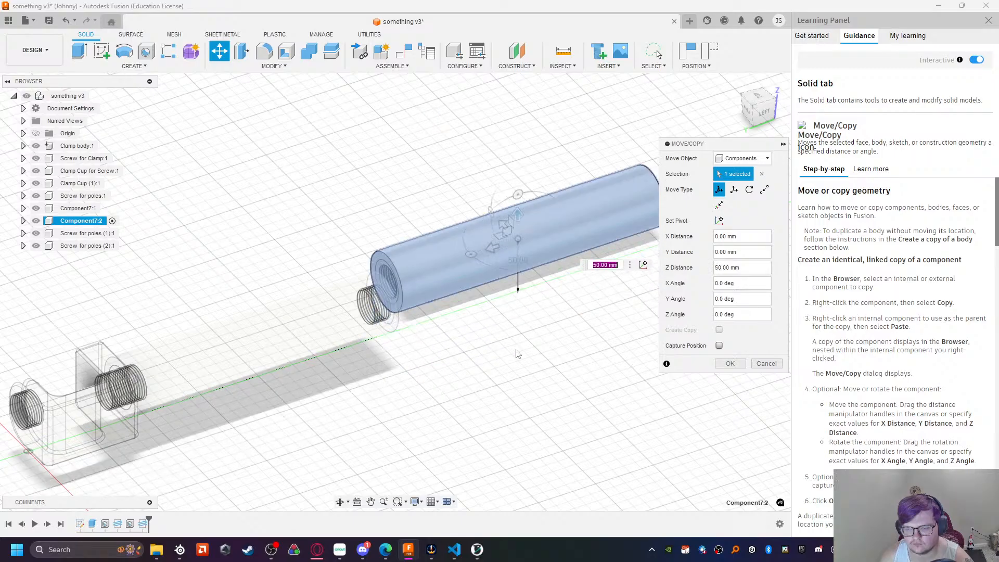
middle_click_drag(517, 352, 431, 336, "shift")
middle_click_drag(339, 416, 331, 257)
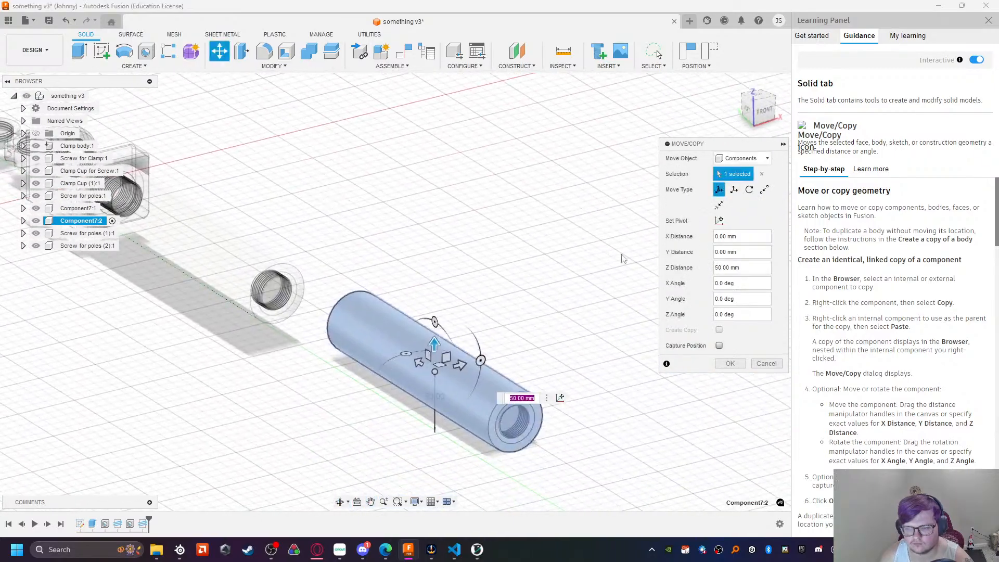
Step: Line Component7:2 up with the round outline of Component7:1 in the front view, shifting it -40 mm in X and finally 3 mm up
left_click(762, 111)
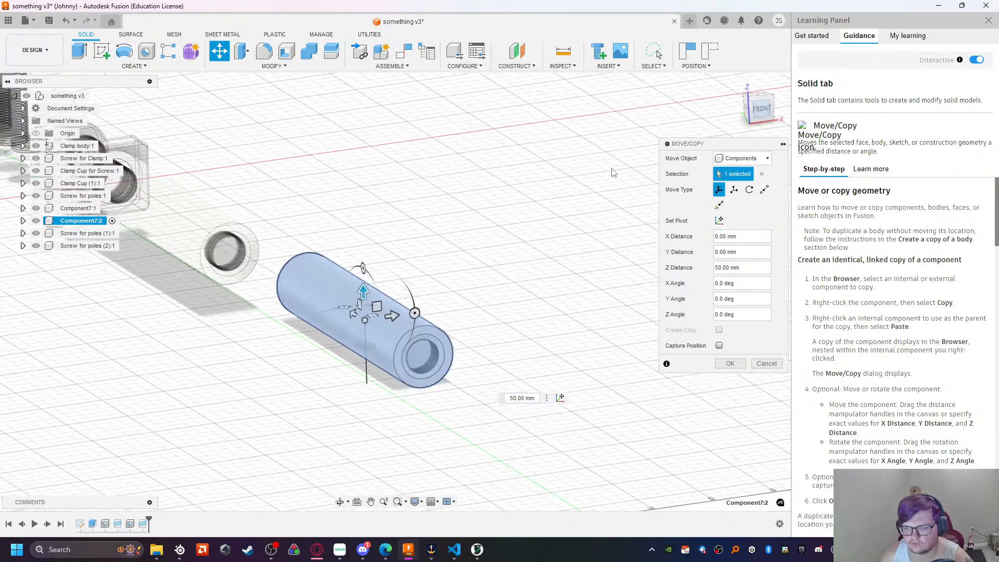
middle_click_drag(241, 202, 396, 267)
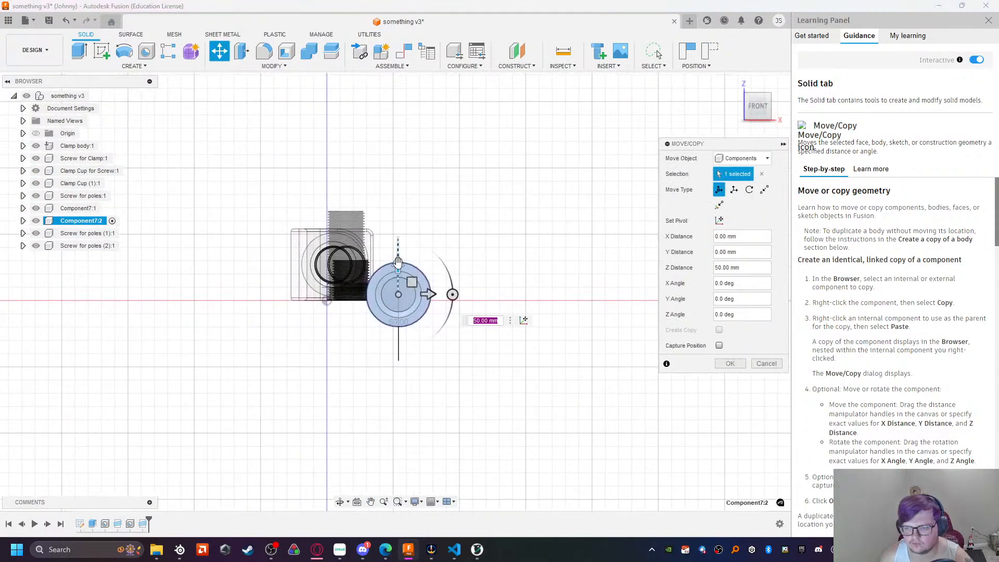
mouse_move(396, 265)
left_mouse_down()
mouse_move(397, 244)
mouse_move(406, 264)
mouse_move(367, 262)
mouse_move(389, 265)
left_mouse_up()
scroll(456, 305, "up", 6)
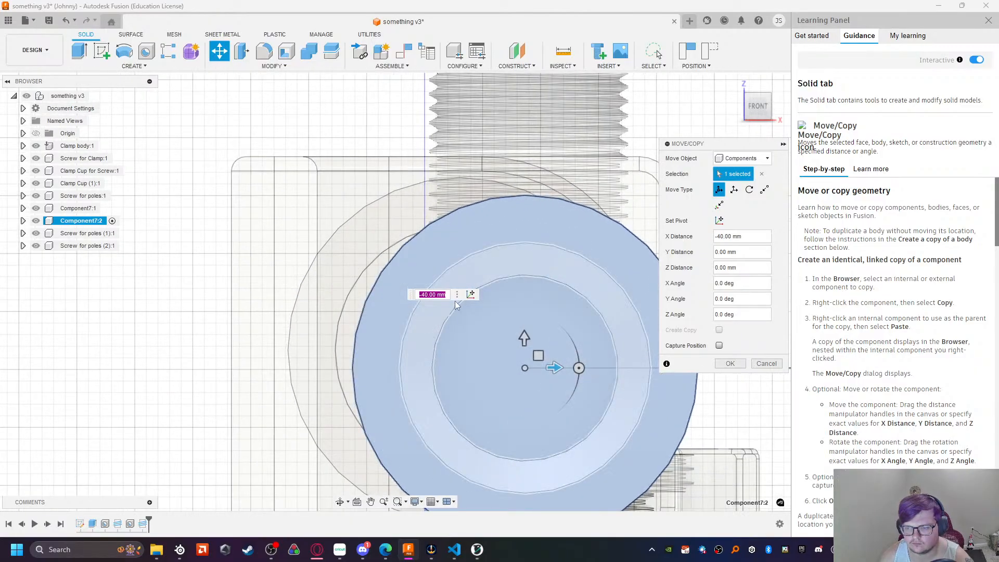
left_click_drag(555, 356, 455, 321)
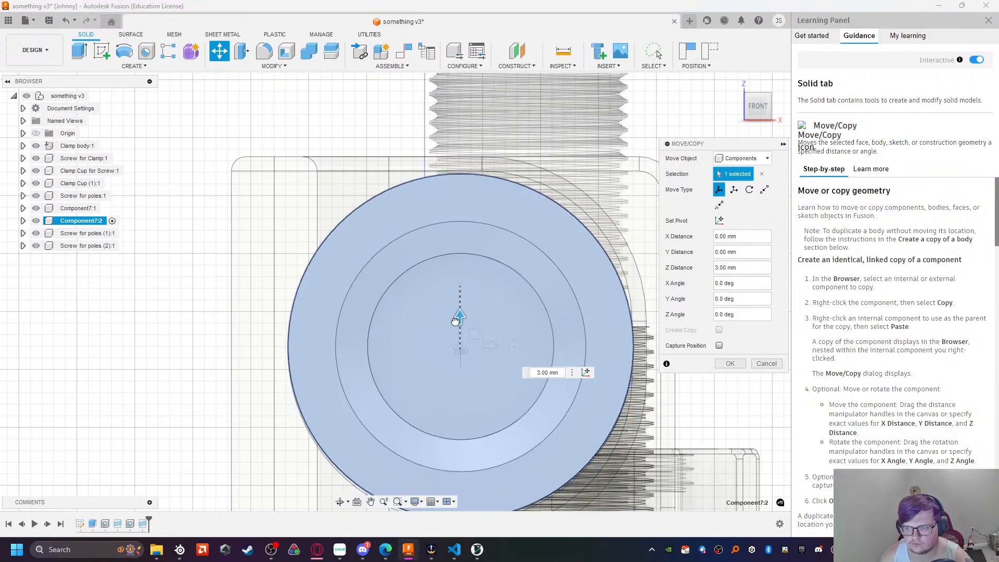
left_click(730, 363)
Step: Move Component7:2 by 30 mm along Y toward the free end of Component7:1, working in the left view
middle_click_drag(182, 364, 551, 363, "shift")
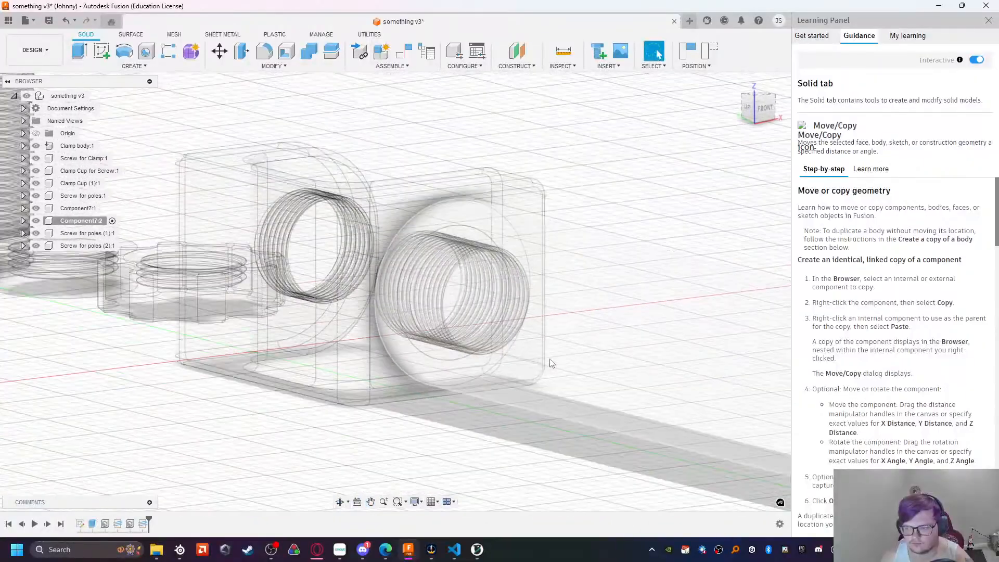
scroll(598, 332, "down", 7)
middle_click_drag(695, 274, 447, 177)
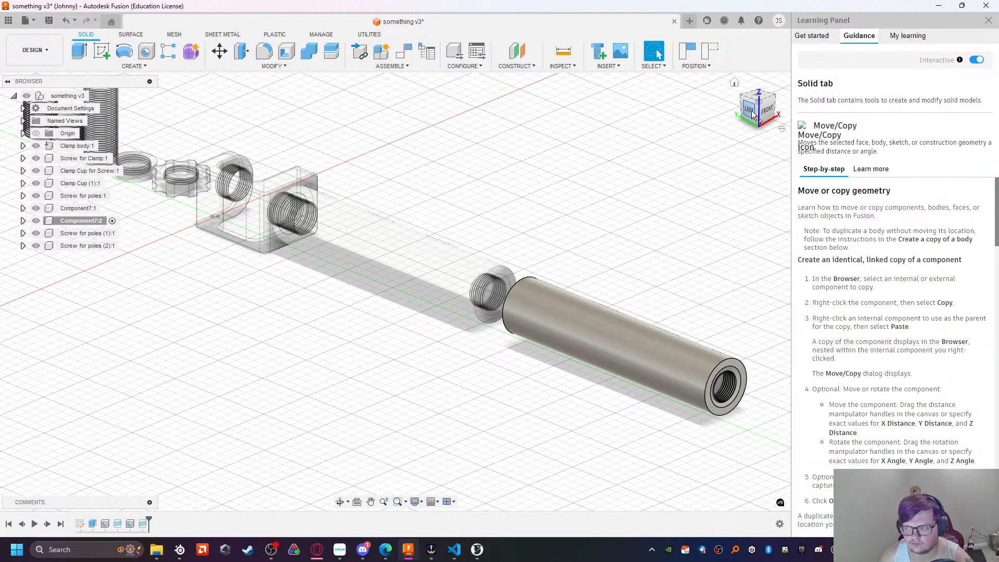
left_click(750, 111)
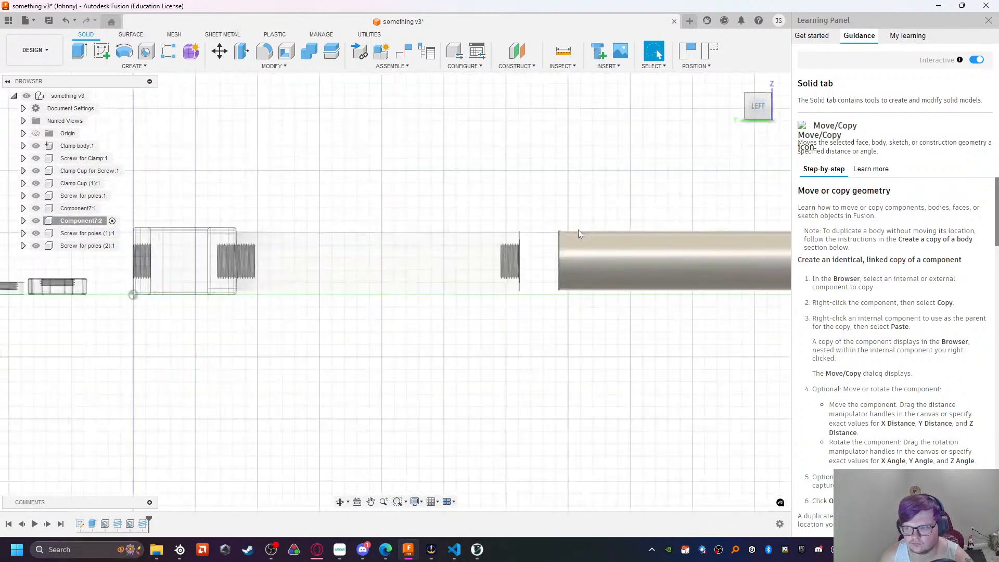
left_click(113, 221)
left_click(219, 50)
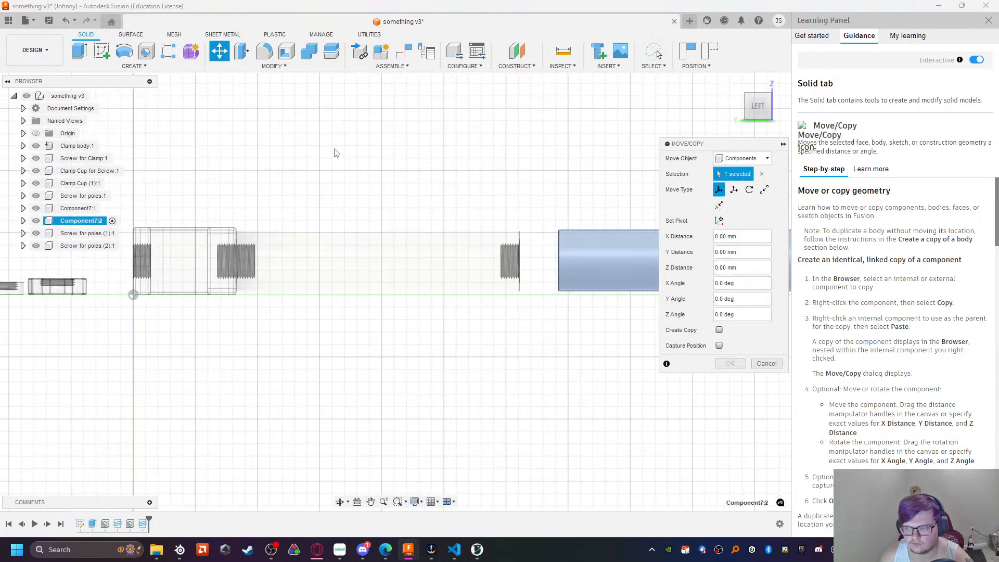
middle_click_drag(591, 193, 433, 196)
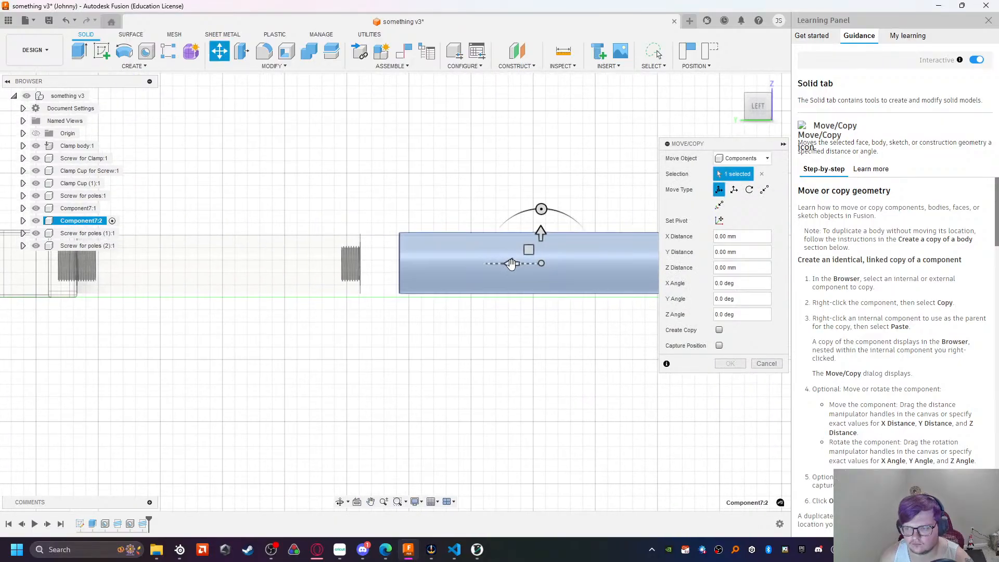
left_click_drag(511, 264, 453, 263)
scroll(371, 235, "up", 5)
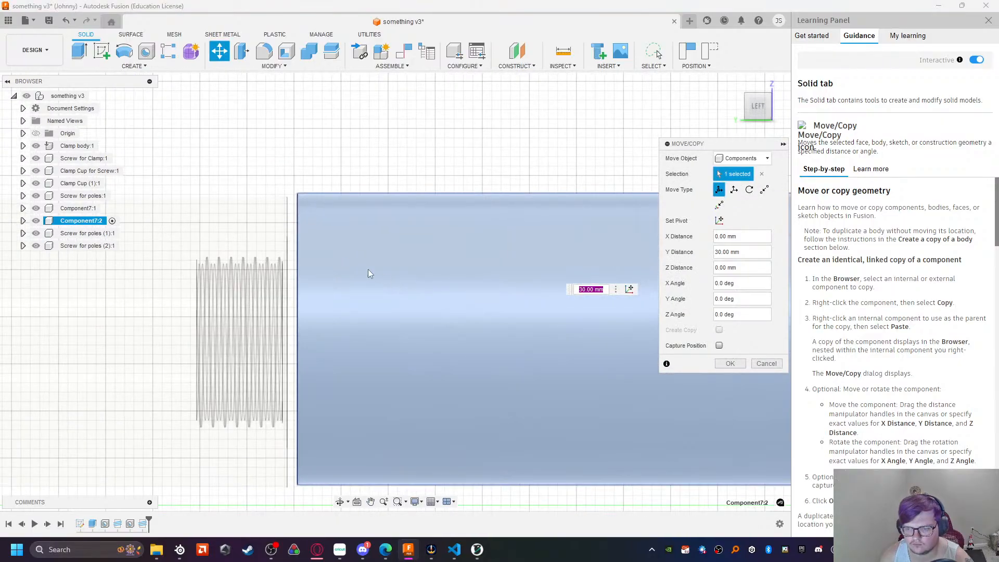
Step: Increase the Y distance of Component7:2's move to 31 mm to narrow the gap between the poles
scroll(472, 232, "down", 8)
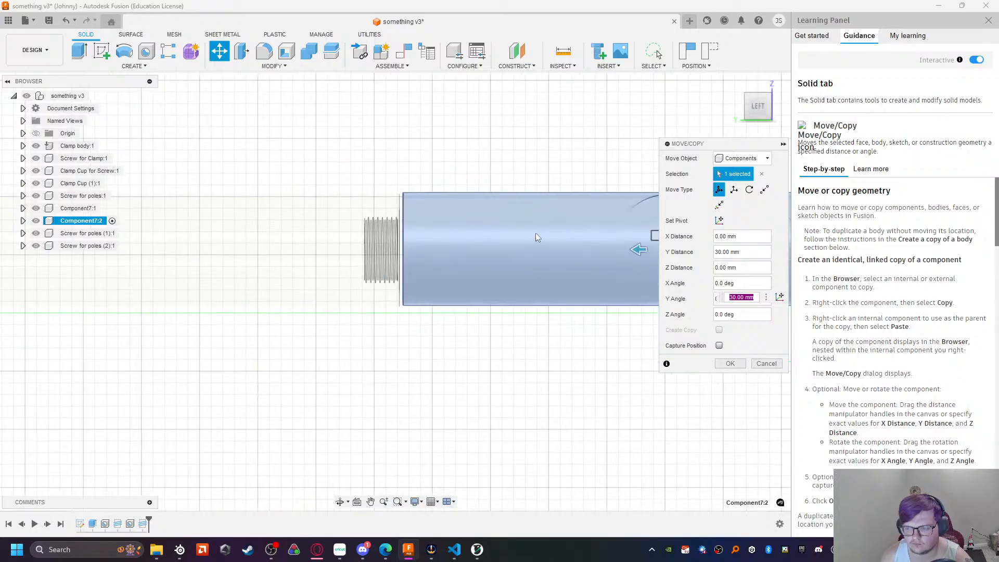
middle_click_drag(551, 150, 357, 172)
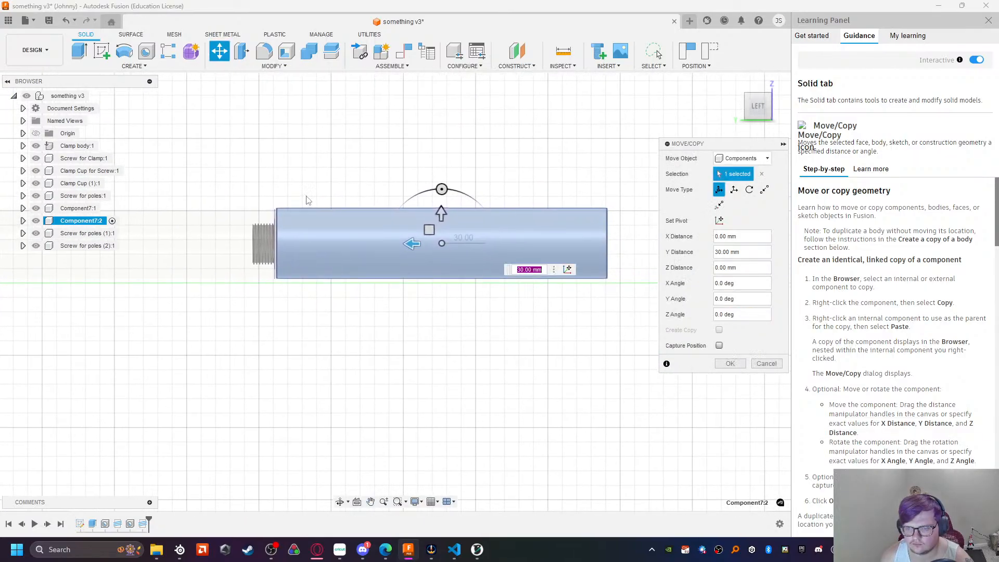
scroll(308, 189, "up", 4)
scroll(385, 259, "up", 2)
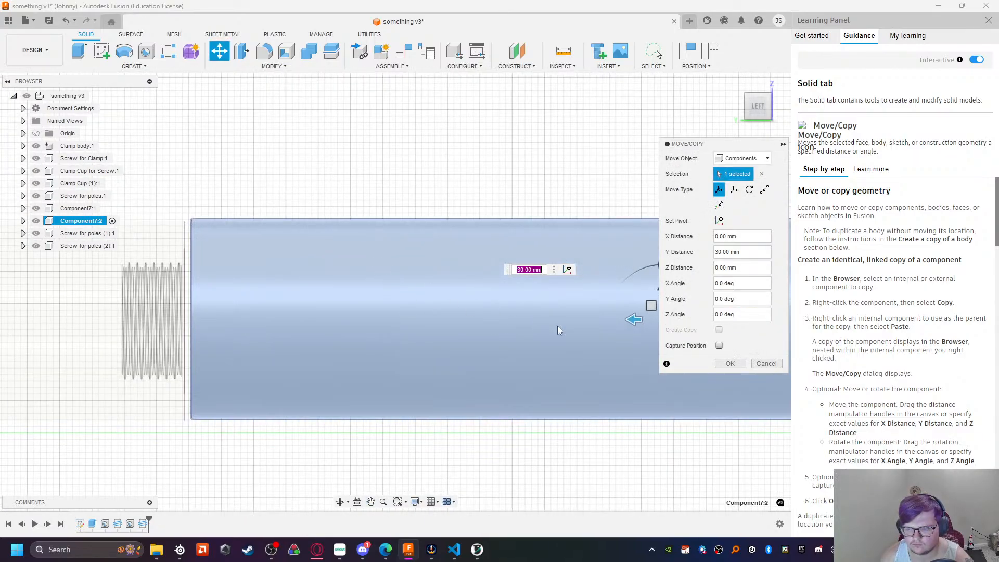
left_click_drag(633, 320, 629, 319)
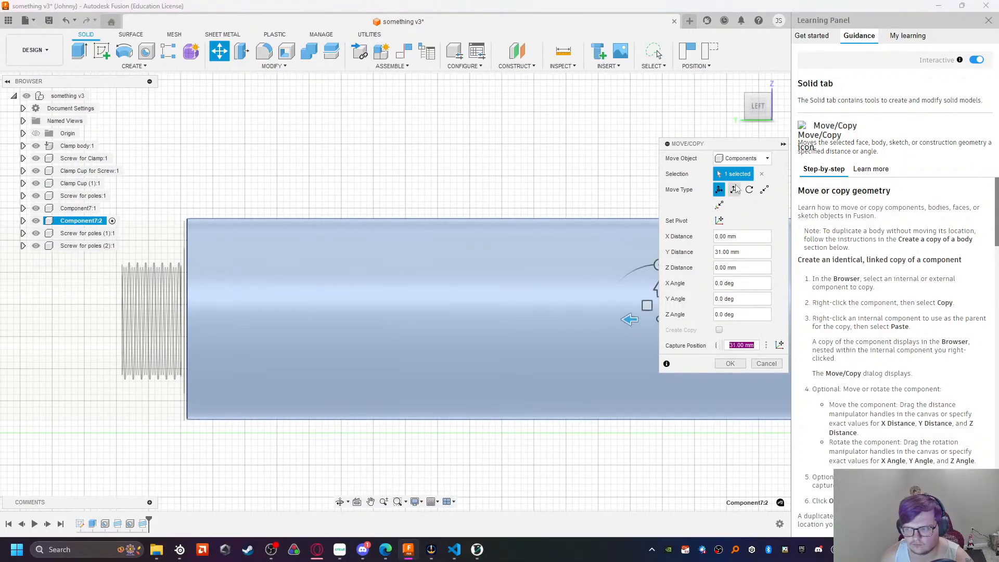
Step: Close the Learning Panel and set the Y distance of Component7:2's move to 31.5 mm
left_click_drag(739, 146, 941, 164)
left_click(988, 21)
scroll(422, 354, "up", 3)
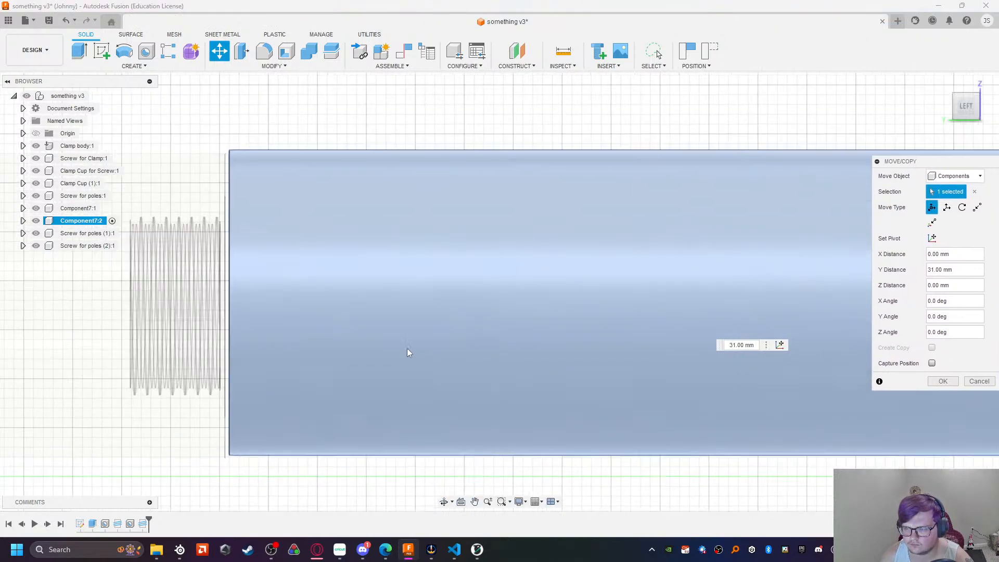
left_click_drag(913, 162, 615, 200)
left_click_drag(978, 298, 977, 298)
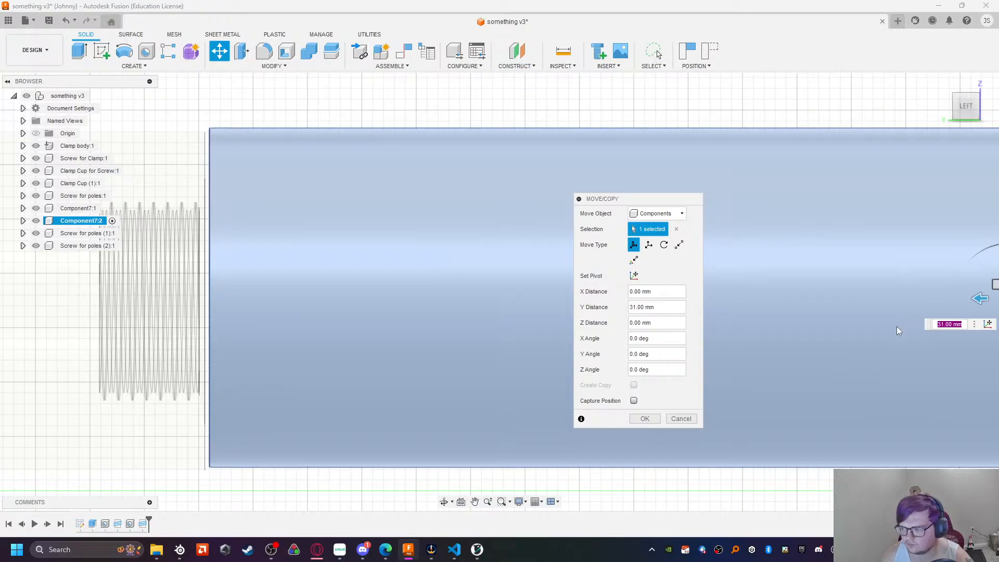
key("Right")
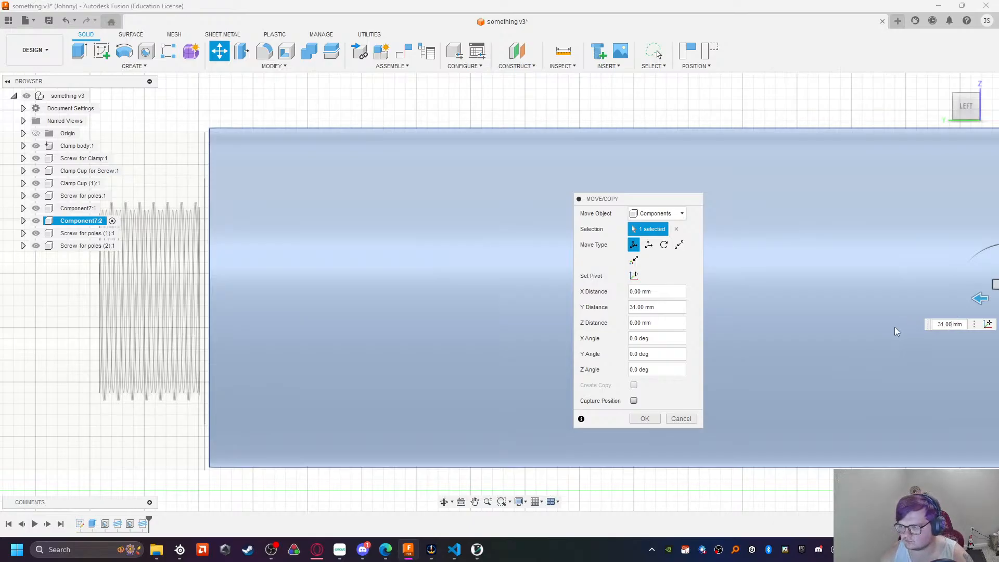
key("BackSpace")
key("BackSpace")
type("5")
key("Return")
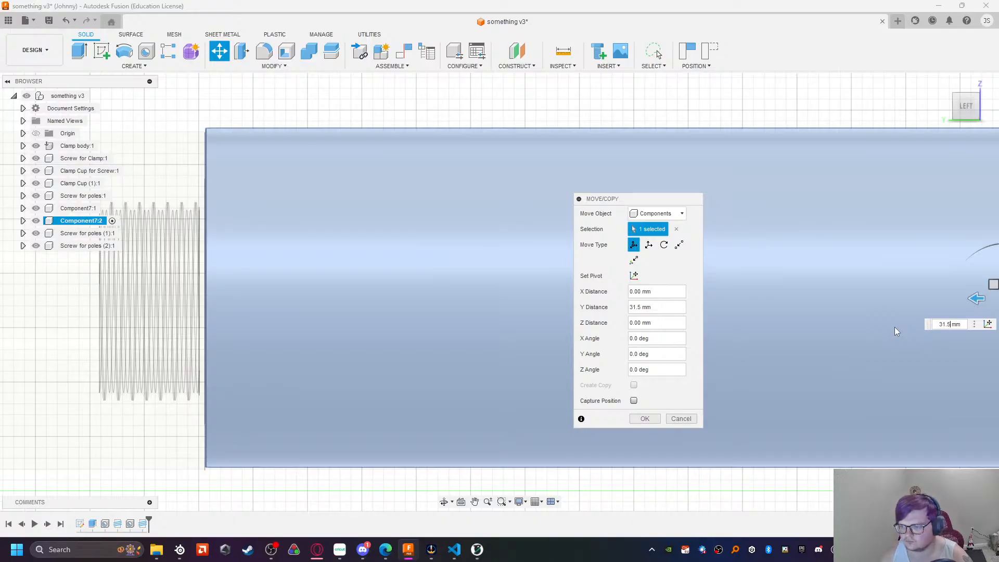
Step: Set the Z distance of Component7:2's move to -0.5 mm and complete the move
left_click(662, 290)
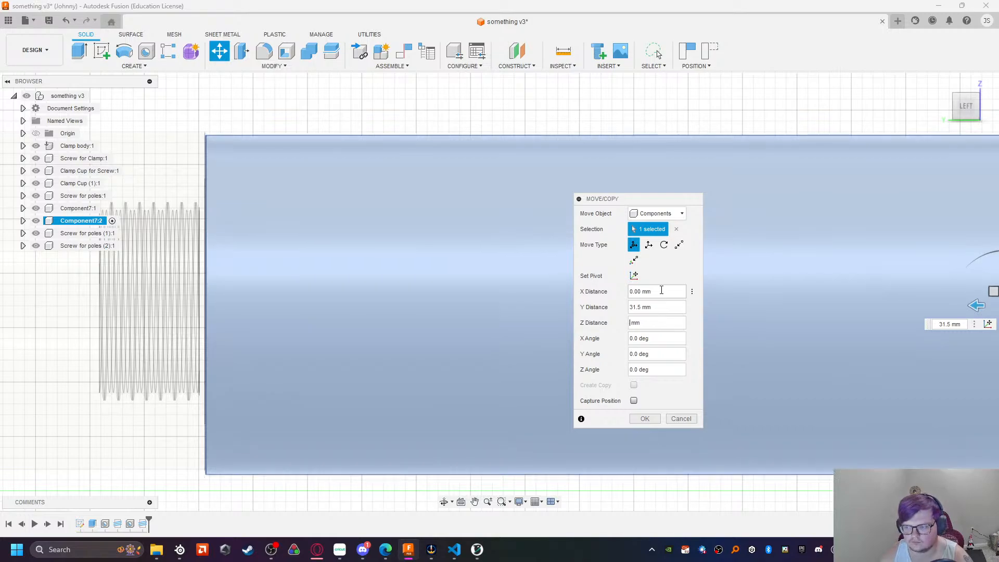
type("-.5")
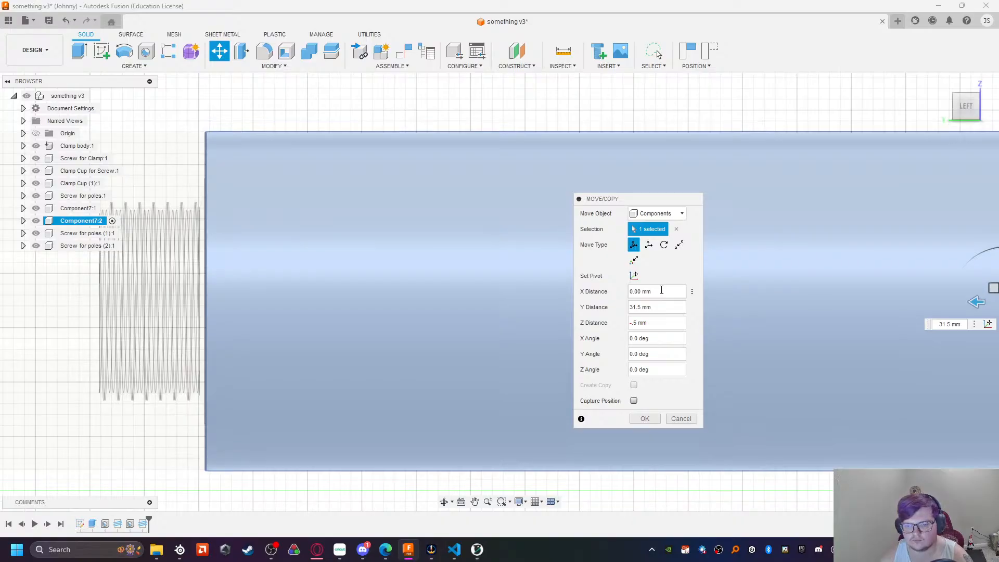
key("Return")
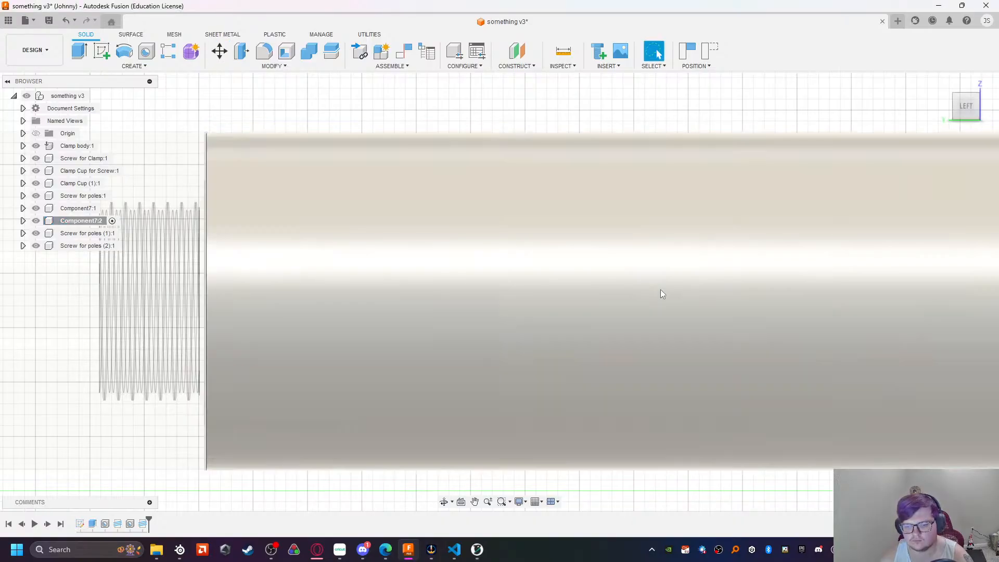
Step: Activate the top-level component something v3 and inspect the two poles lined up with the clamp body
scroll(470, 297, "down", 6)
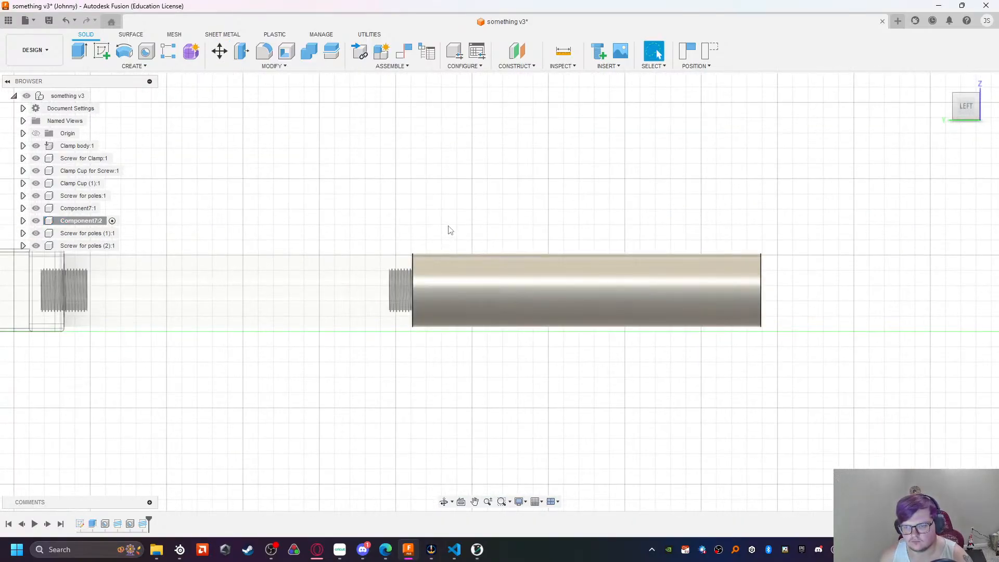
left_click(94, 96)
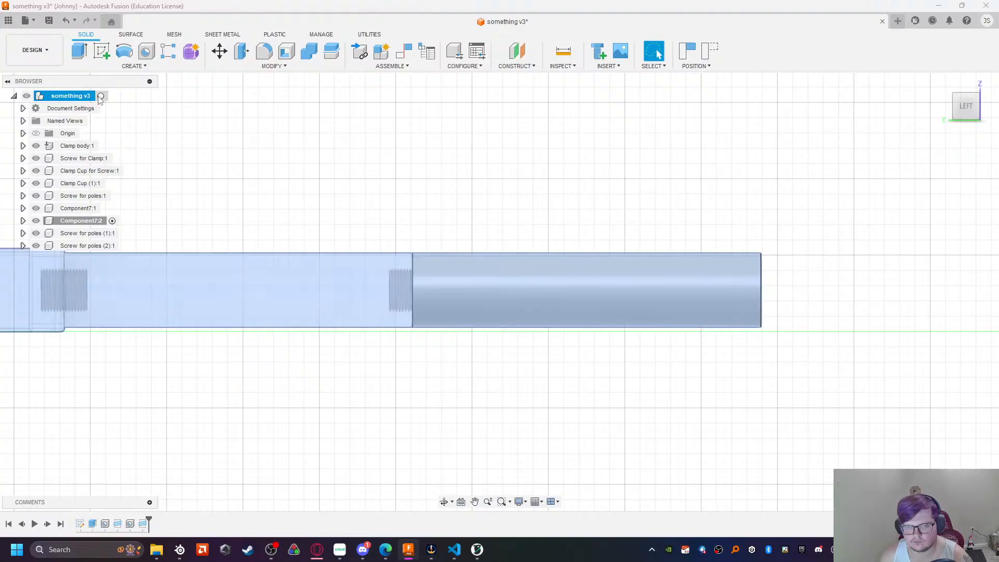
left_click(288, 192)
middle_click_drag(421, 401, 583, 364, "shift")
scroll(434, 344, "down", 6)
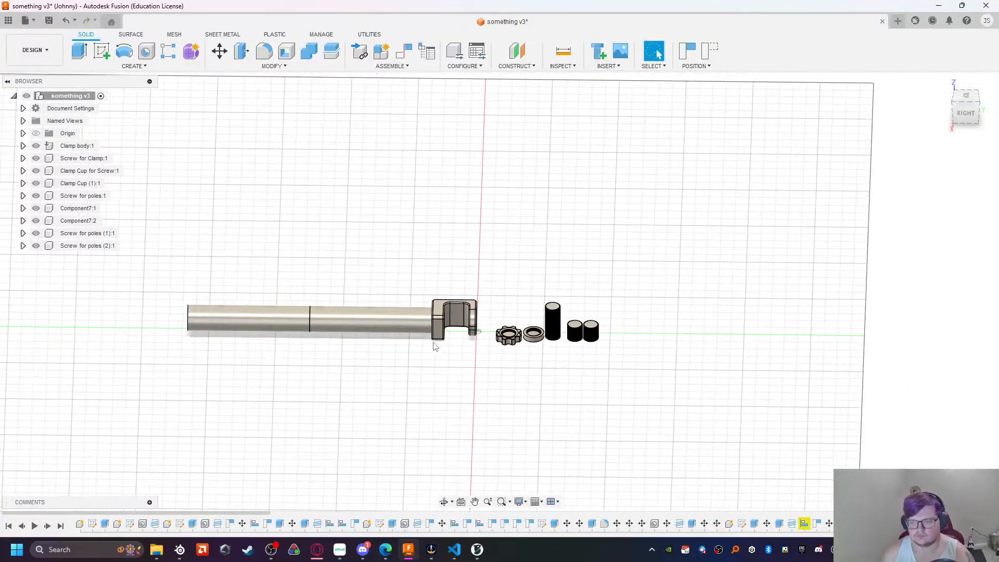
scroll(403, 374, "up", 1)
scroll(405, 377, "up", 2)
middle_click_drag(381, 361, 363, 339, "shift")
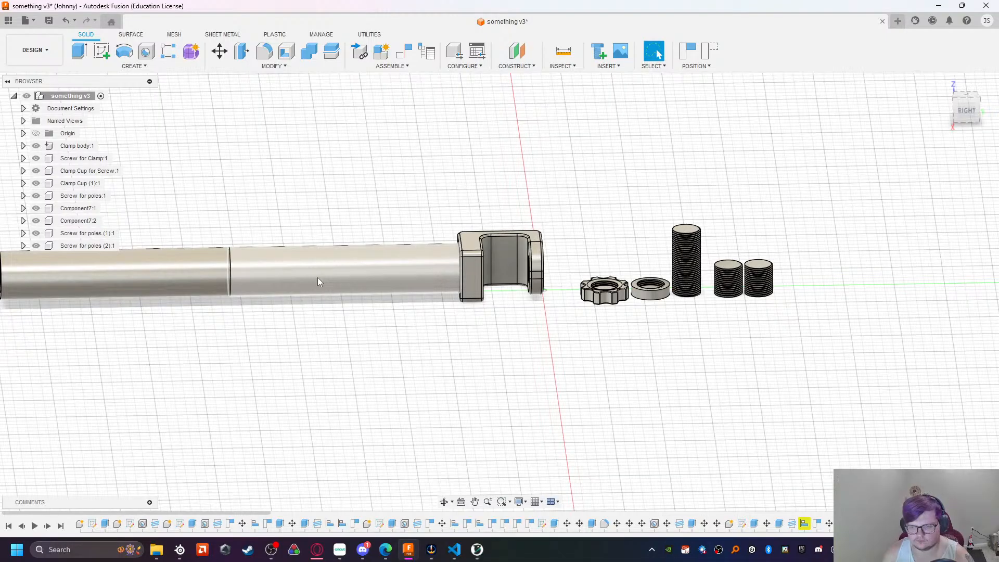
middle_click_drag(304, 329, 503, 336)
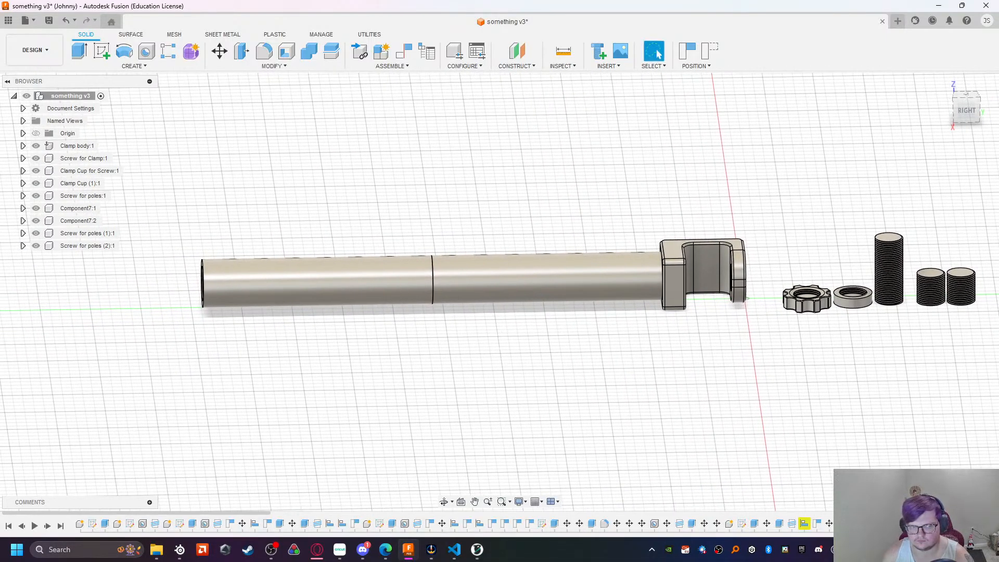
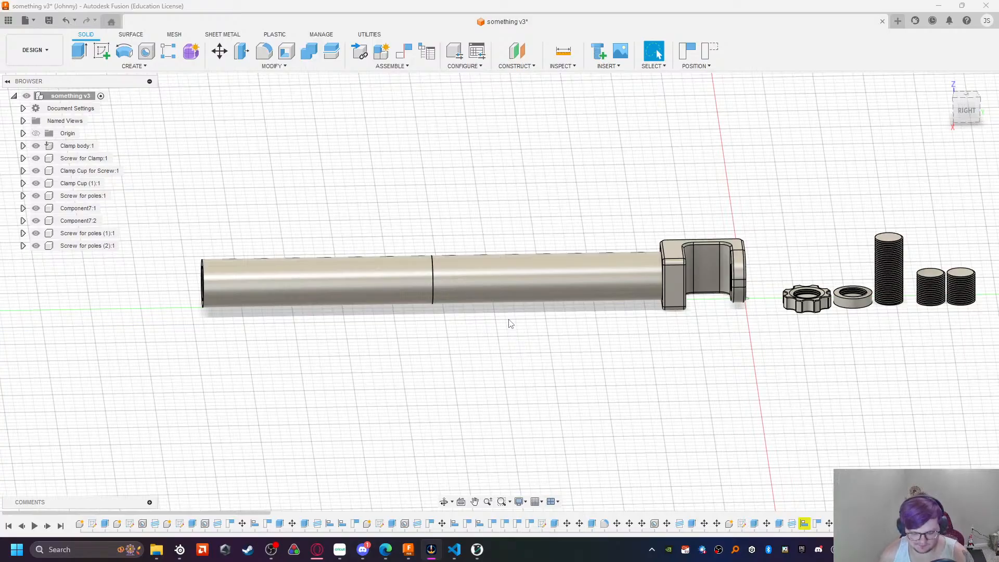
Step: Start a hole on the flat face inside Component7:2's open end, reverting the moved components to their previous positions
middle_click_drag(197, 277, 286, 322, "shift")
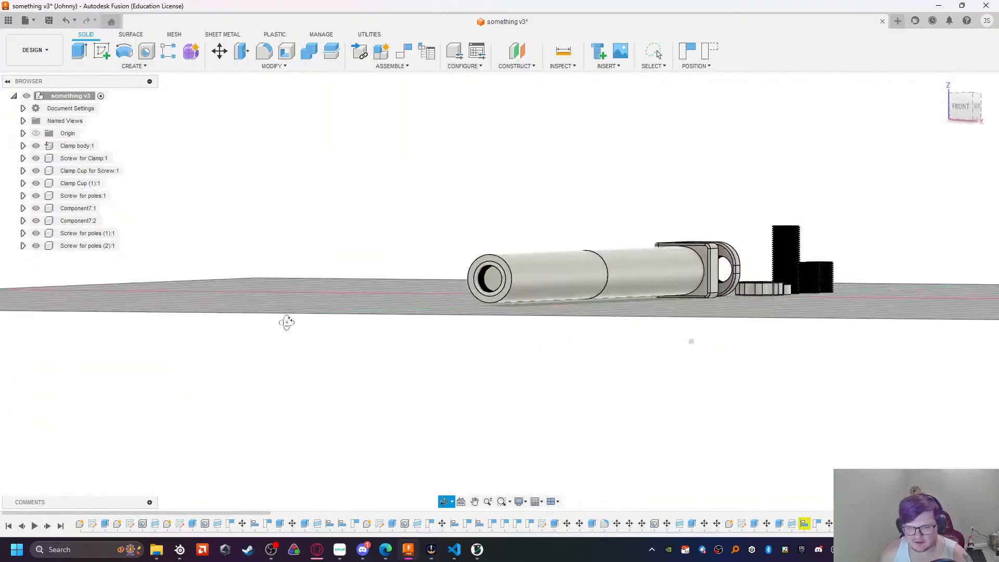
left_click(497, 285)
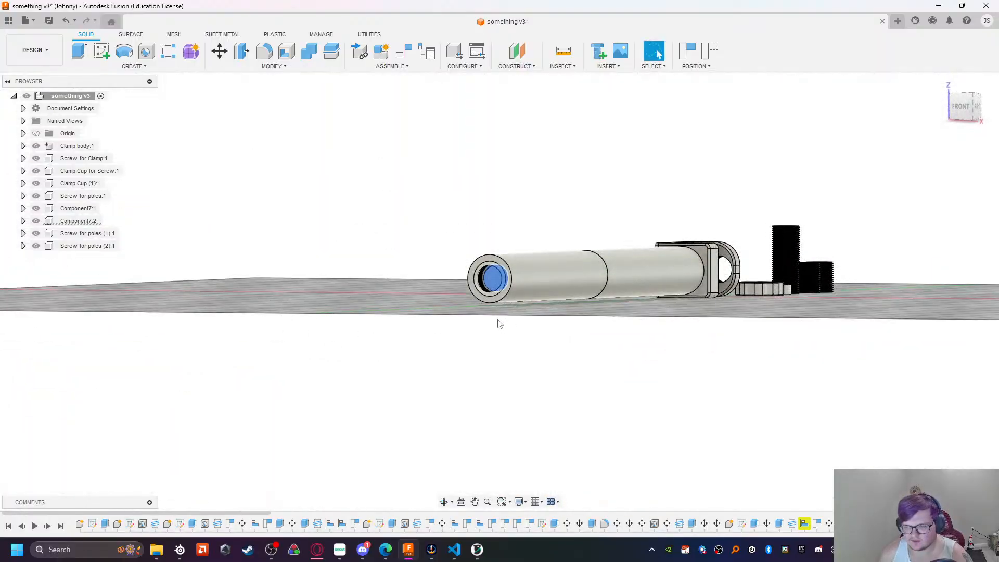
left_click(146, 51)
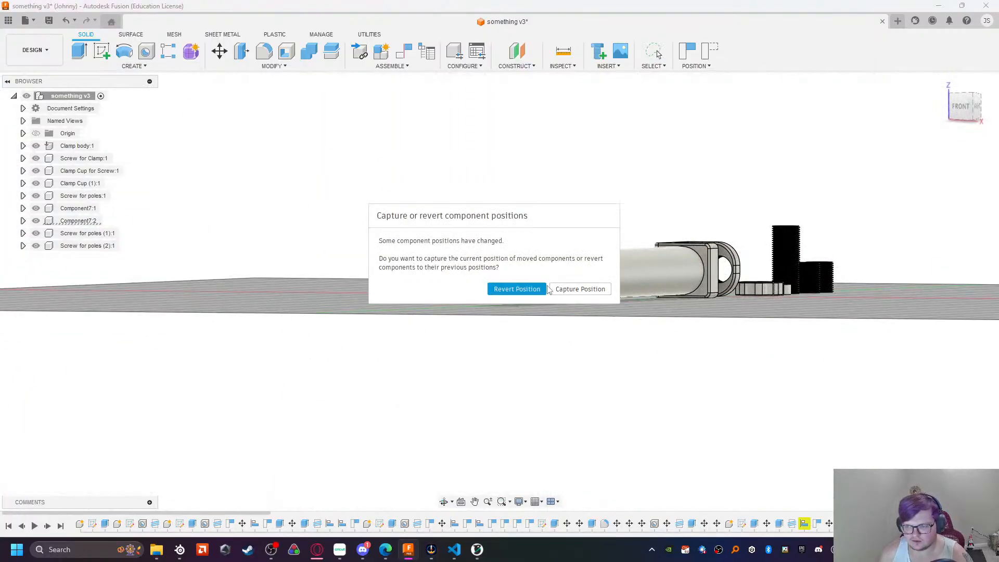
left_click(500, 294)
Step: Place the countersink hole's centre on the axis of Component7:2, working in the front view
middle_click_drag(610, 305, 598, 322, "shift")
middle_click_drag(698, 324, 458, 328, "shift")
scroll(356, 304, "up", 5)
middle_click_drag(322, 319, 421, 299, "shift")
left_click(963, 111)
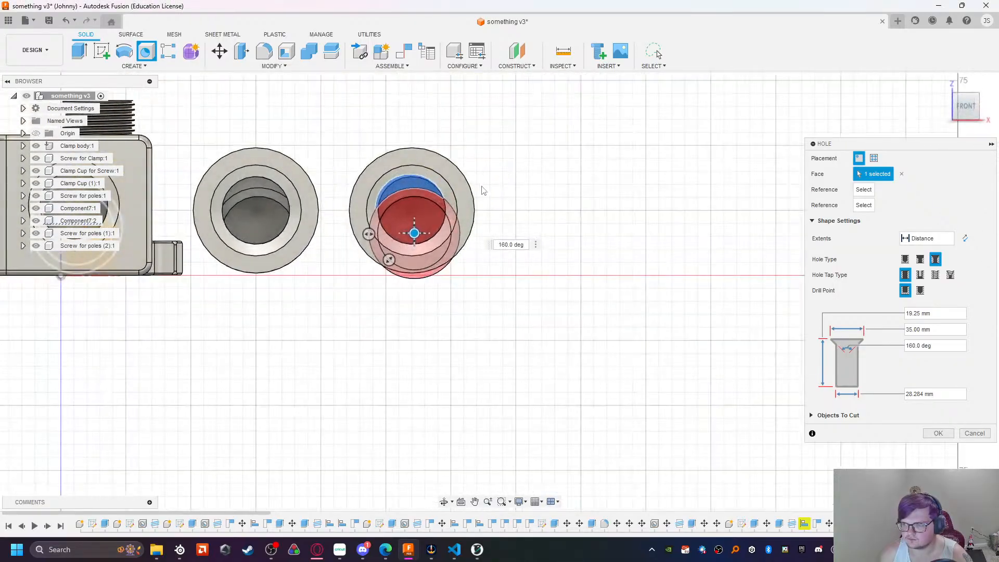
left_click_drag(414, 233, 411, 211)
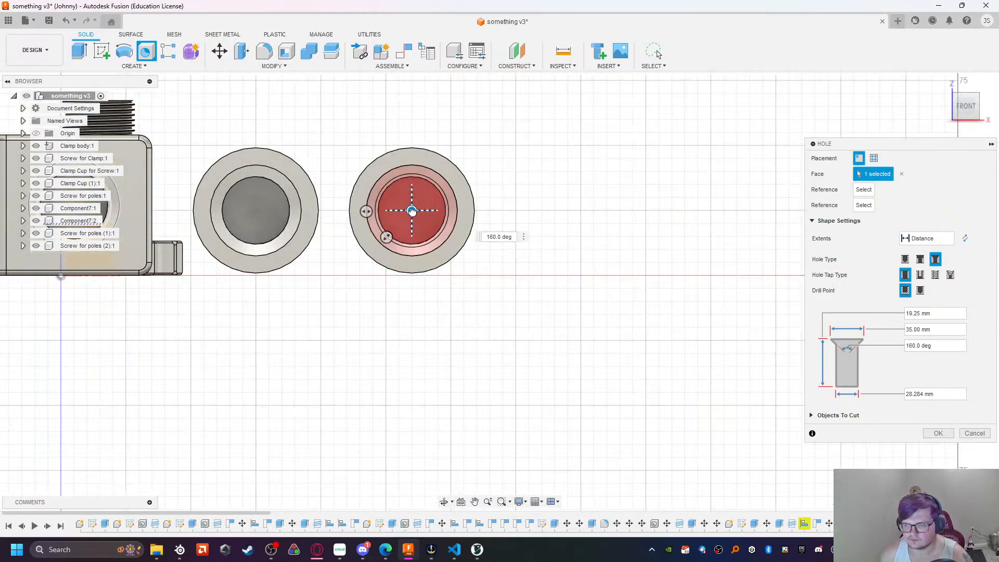
Step: Extend the hole's depth along Component7:2 to 220 mm
middle_click_drag(417, 223, 354, 326, "shift")
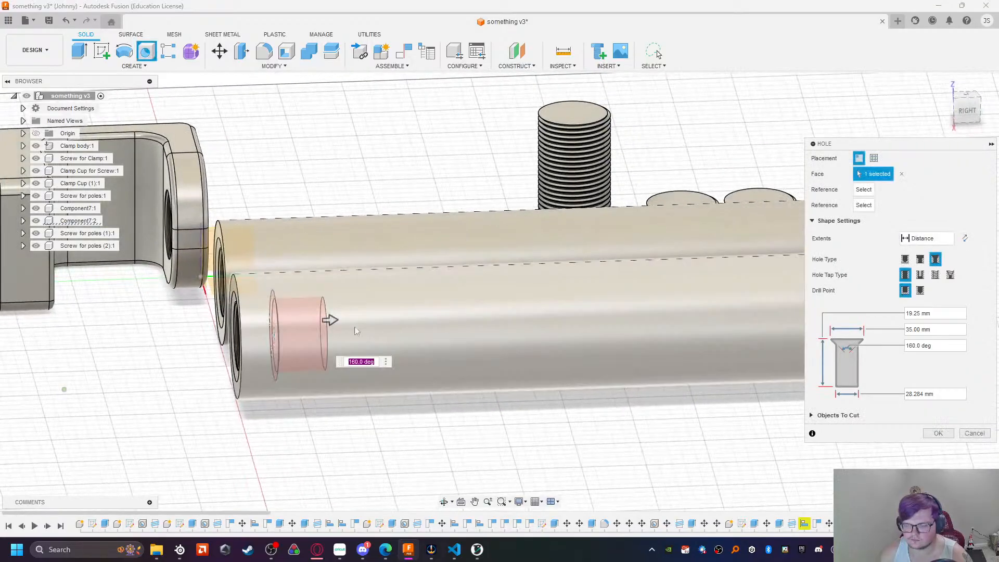
left_click_drag(329, 319, 728, 314)
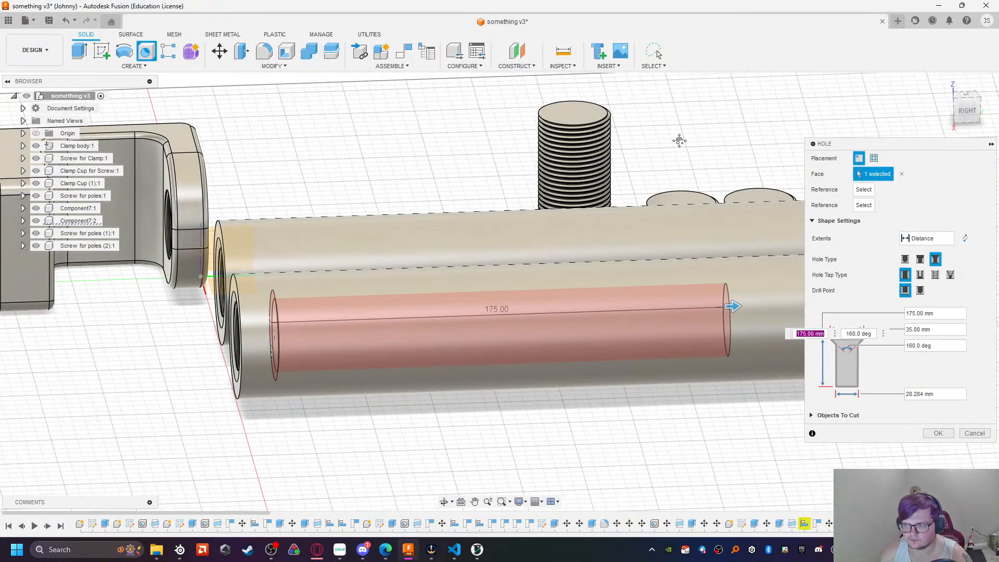
middle_click_drag(680, 140, 407, 192)
left_click_drag(450, 319, 575, 305)
middle_click_drag(575, 305, 367, 318, "shift")
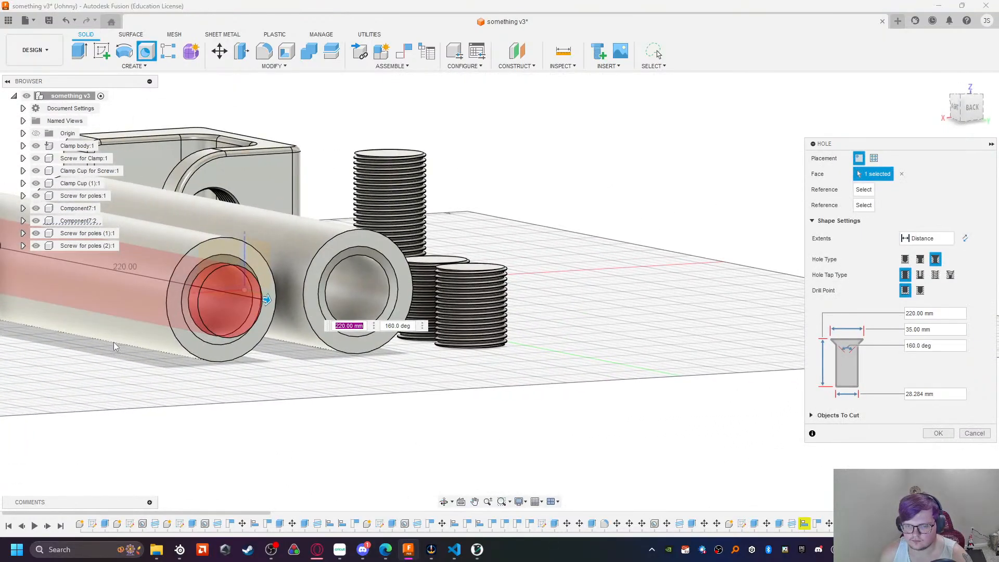
Step: Set the hole's depth to 198 mm at the far end of Component7:2 and create the hole
scroll(113, 341, "up", 3)
middle_click_drag(424, 394, 378, 396)
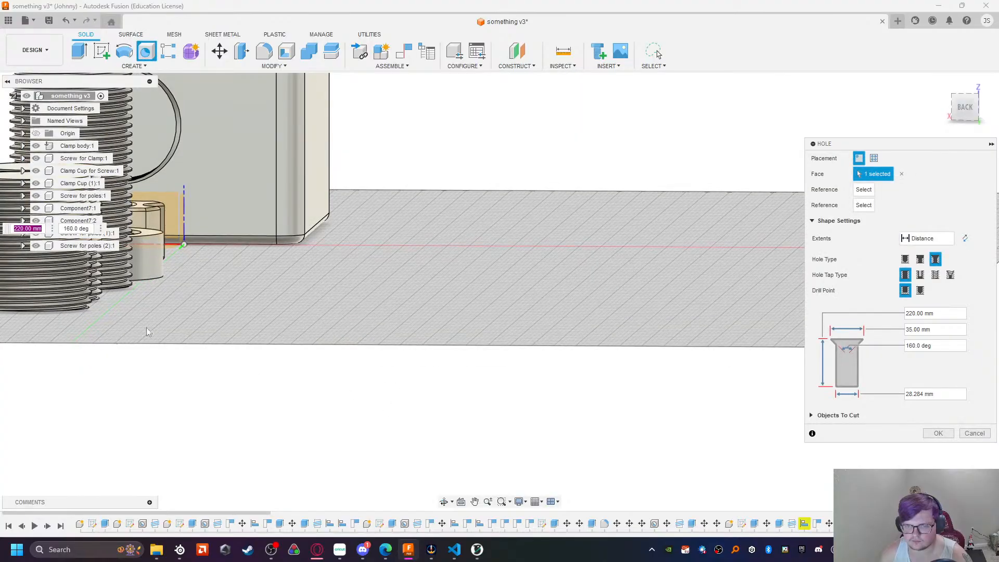
middle_click_drag(148, 329, 707, 398)
mouse_move(382, 365)
middle_mouse_down()
mouse_move(397, 365)
mouse_move(392, 357)
middle_mouse_up()
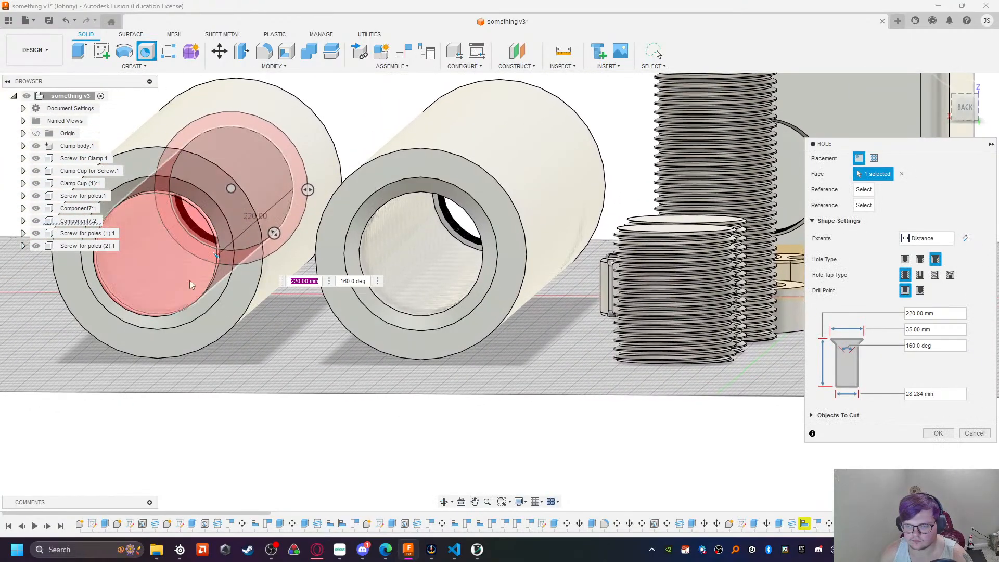
middle_click_drag(283, 324, 417, 337)
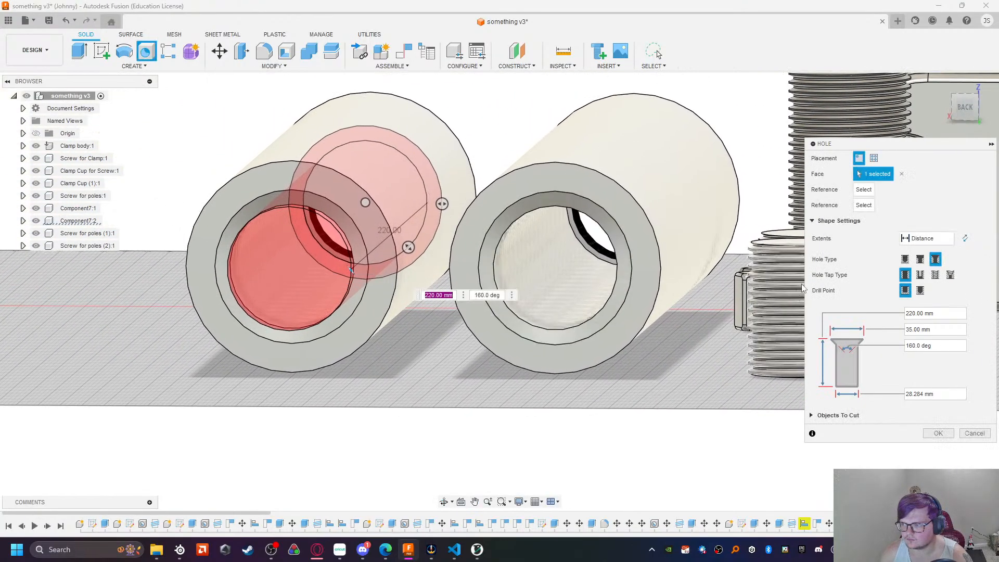
scroll(386, 338, "up", 2)
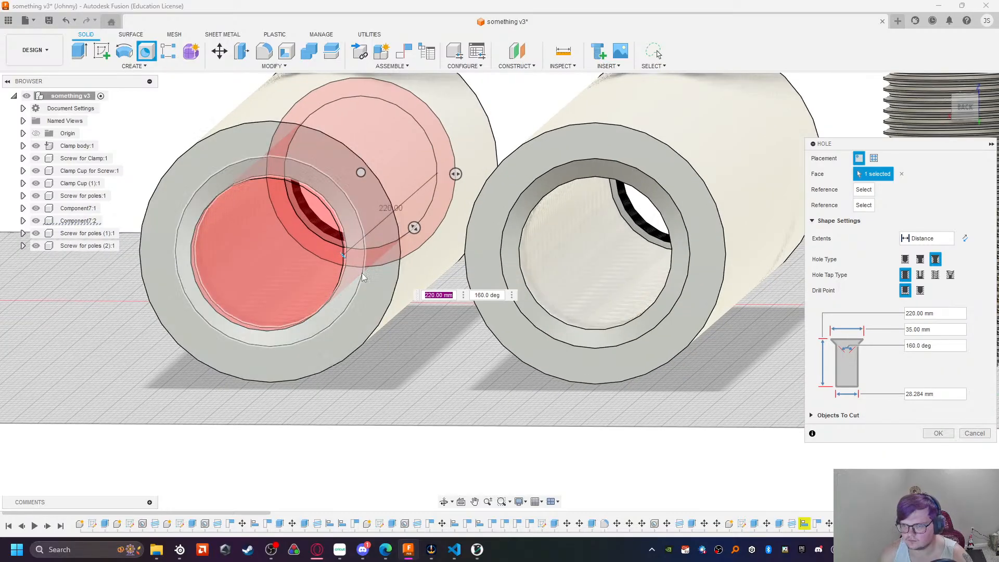
mouse_move(343, 254)
left_mouse_down()
mouse_move(405, 224)
mouse_move(360, 255)
left_mouse_up()
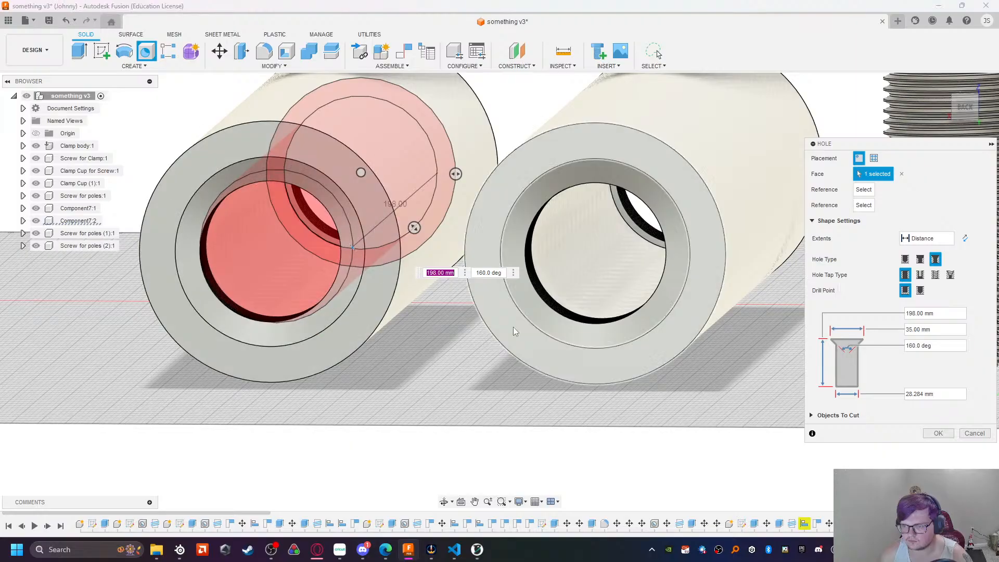
left_click(937, 433)
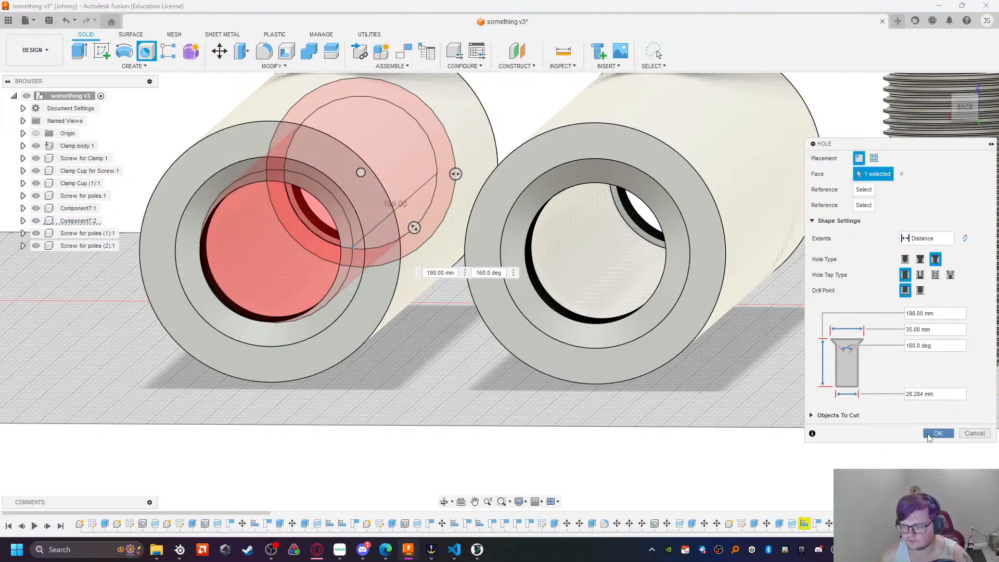
Step: Examine the bore and threads inside Component7:2 and compare both ends of the two poles
middle_click_drag(377, 401, 111, 311, "shift")
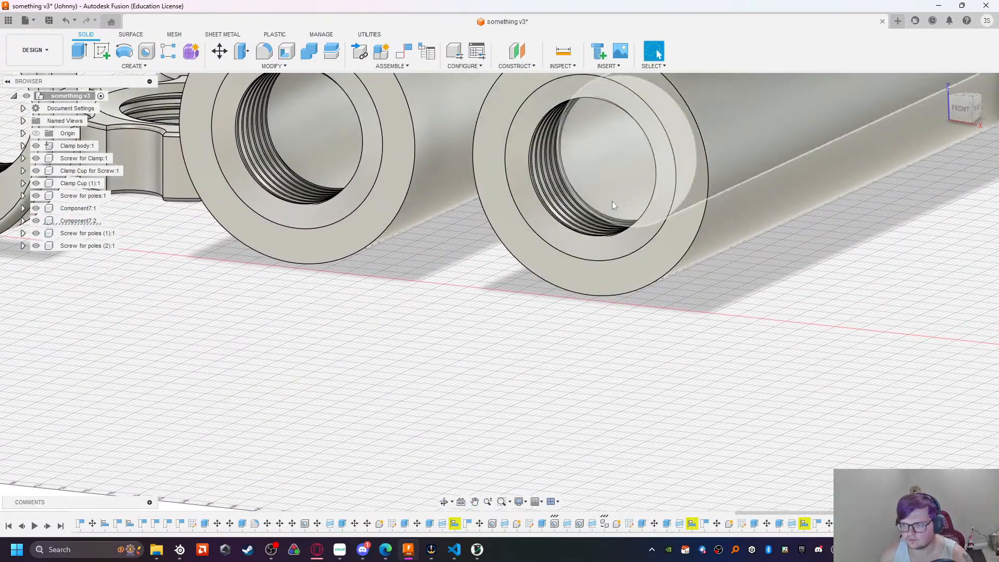
scroll(618, 198, "up", 6)
scroll(630, 235, "down", 3)
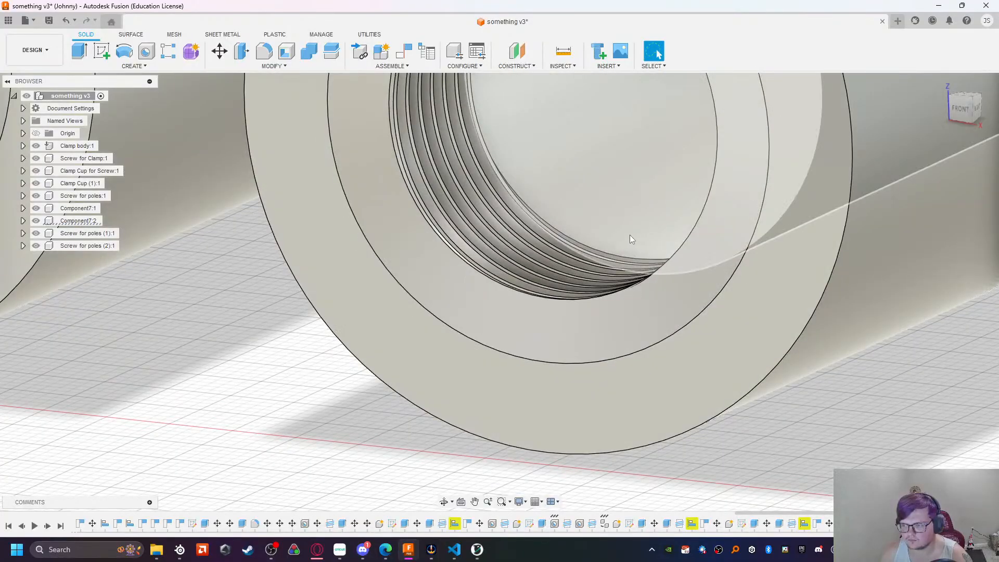
left_click(629, 235)
scroll(635, 385, "down", 4)
scroll(646, 398, "down", 2)
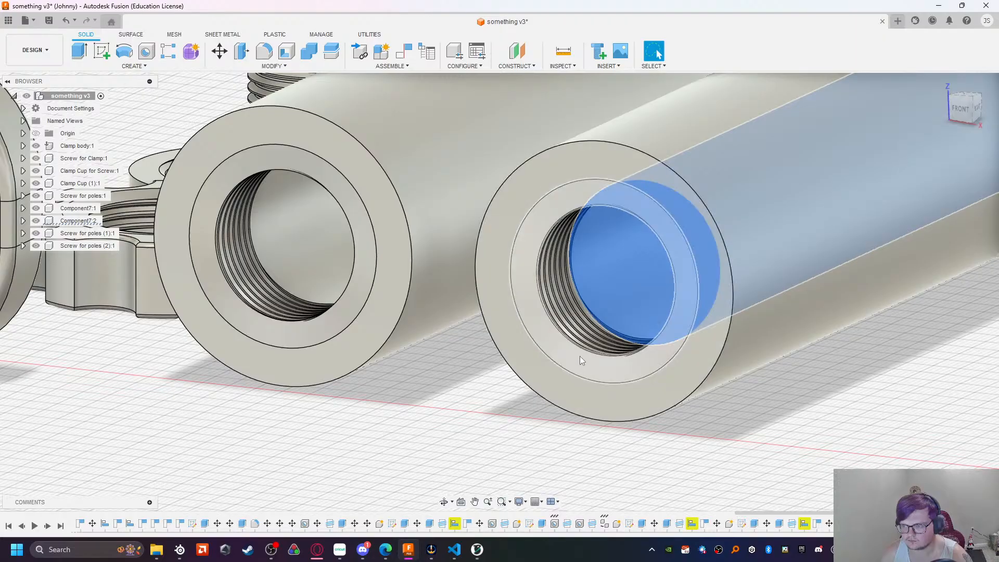
scroll(598, 327, "up", 7)
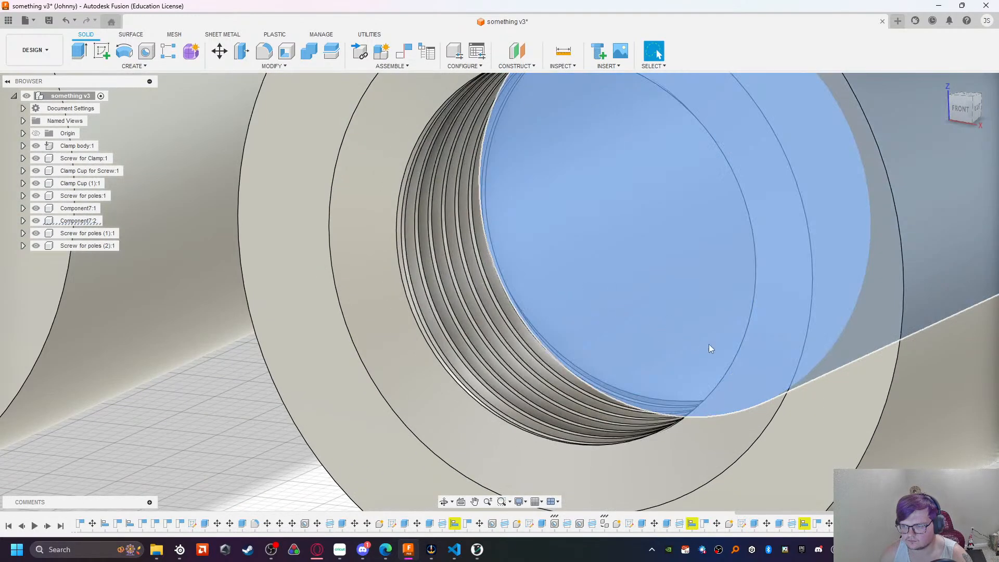
scroll(710, 348, "down", 10)
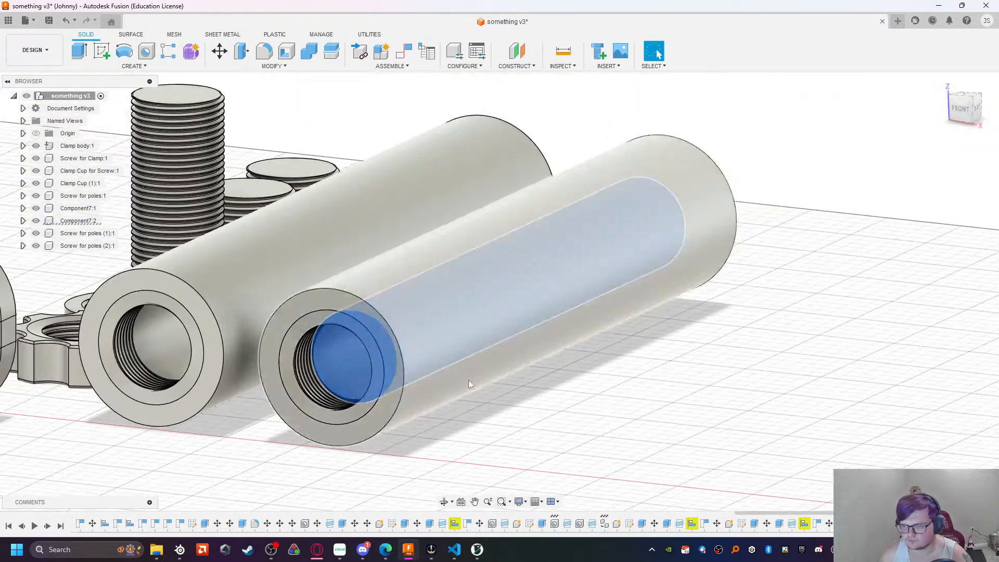
middle_click_drag(566, 423, 682, 316, "shift")
middle_click_drag(342, 381, 495, 362, "shift")
mouse_move(390, 370)
middle_mouse_down("shift")
mouse_move(392, 355)
mouse_move(409, 359)
mouse_move(390, 364)
middle_mouse_up("shift")
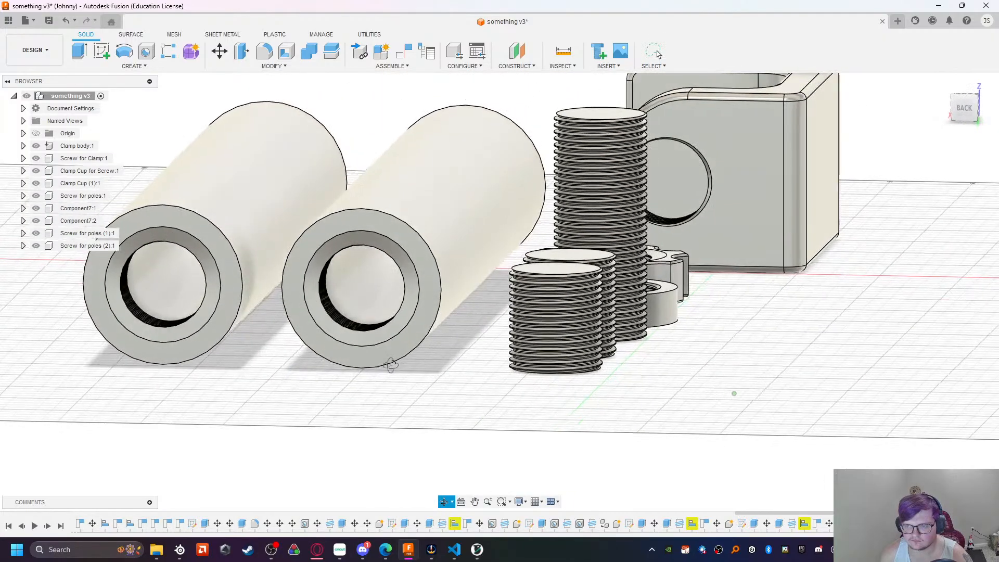
Step: Save the design as a new version
scroll(394, 348, "down", 3)
left_click(49, 21)
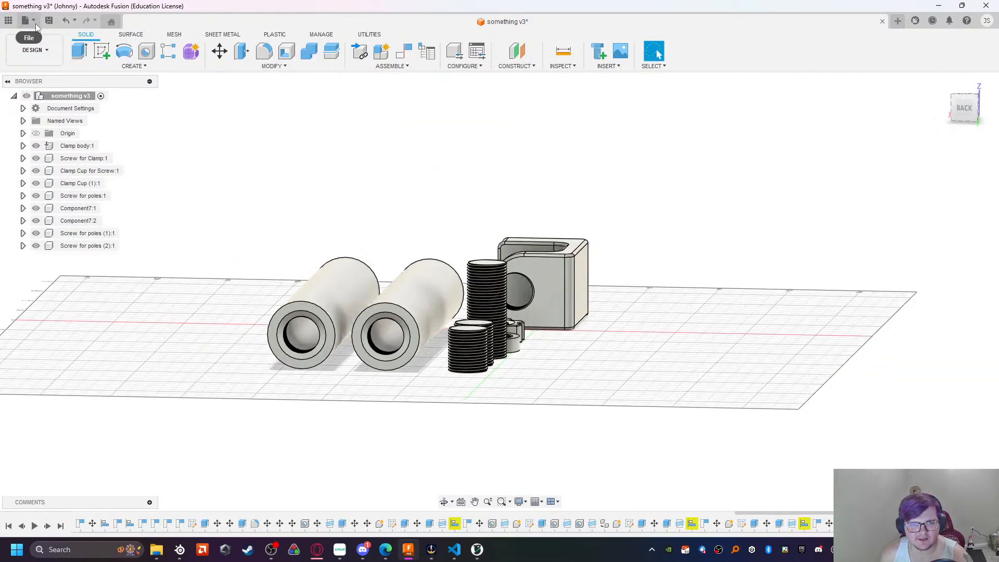
left_click(494, 294)
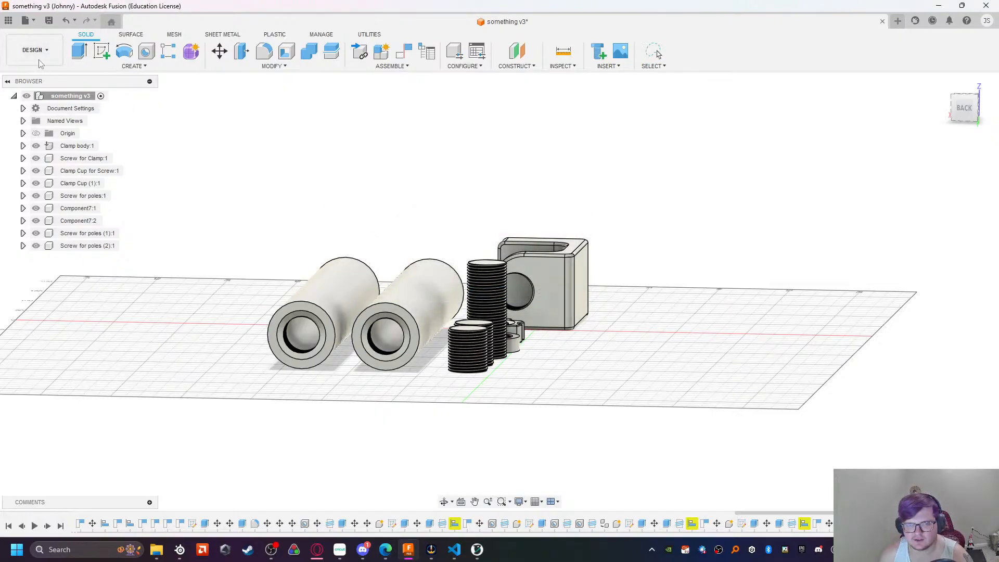
Step: Export the design to the Downloads folder as a STEP file named something v4
left_click(33, 21)
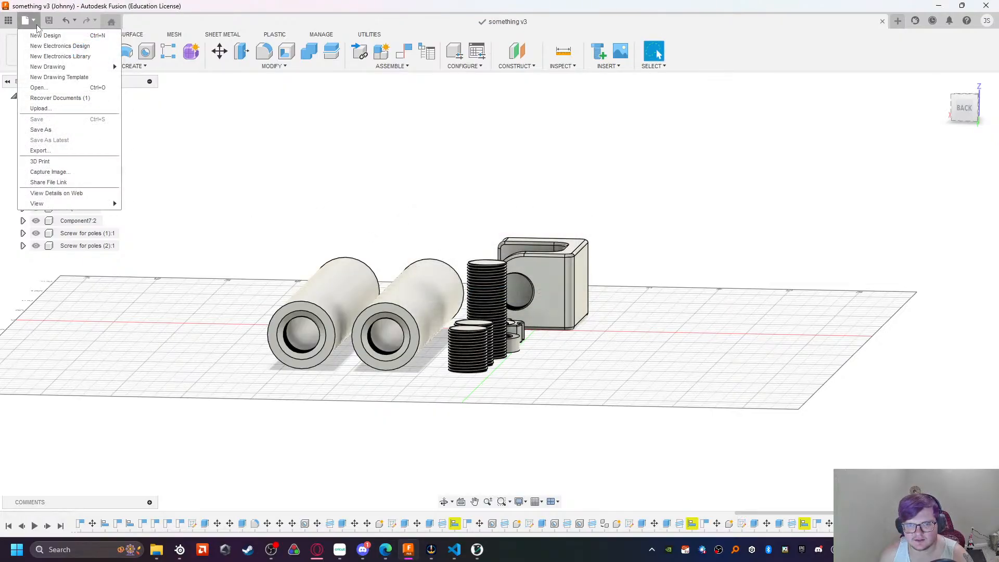
left_click(40, 151)
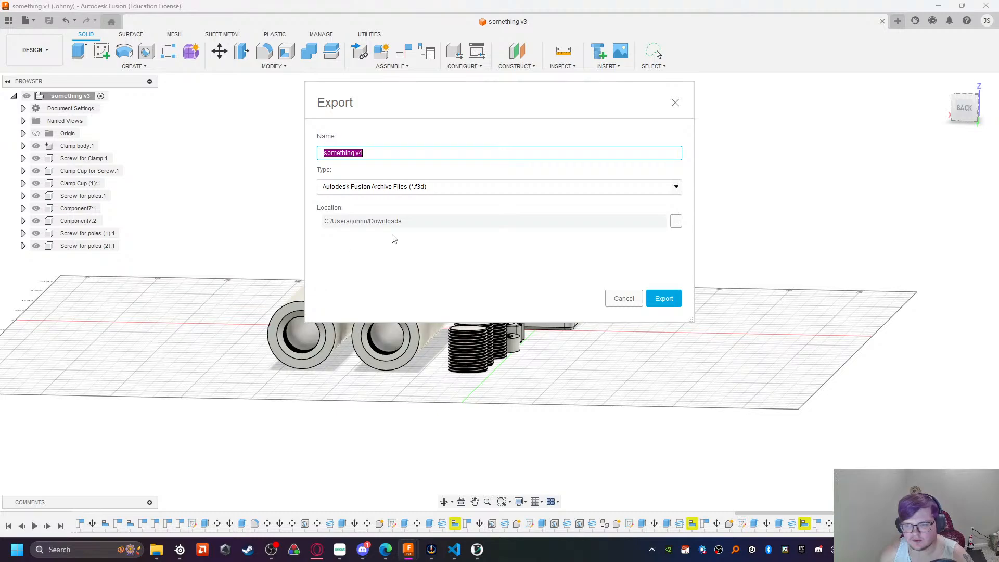
left_click(454, 189)
scroll(437, 261, "down", 2)
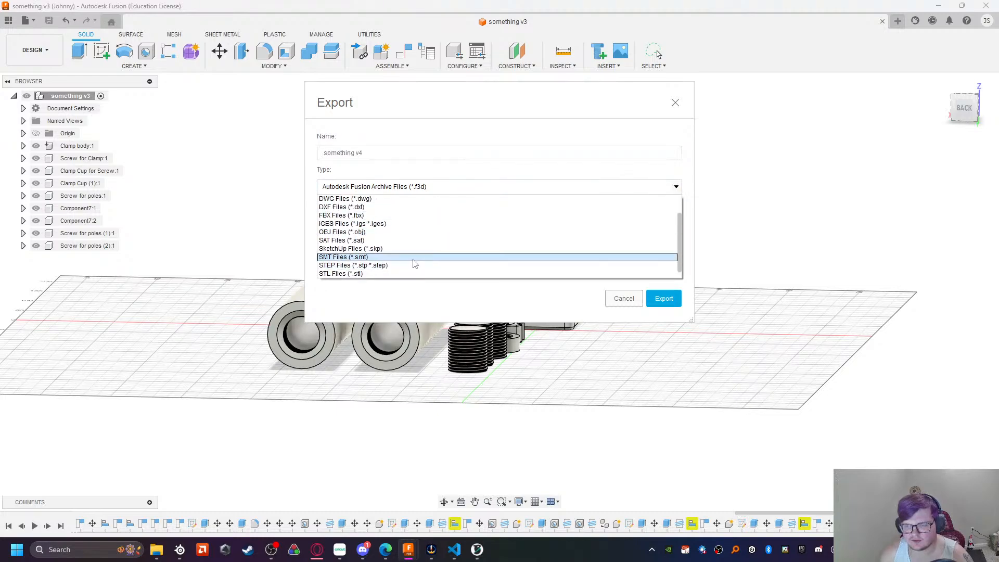
left_click(400, 268)
left_click(658, 299)
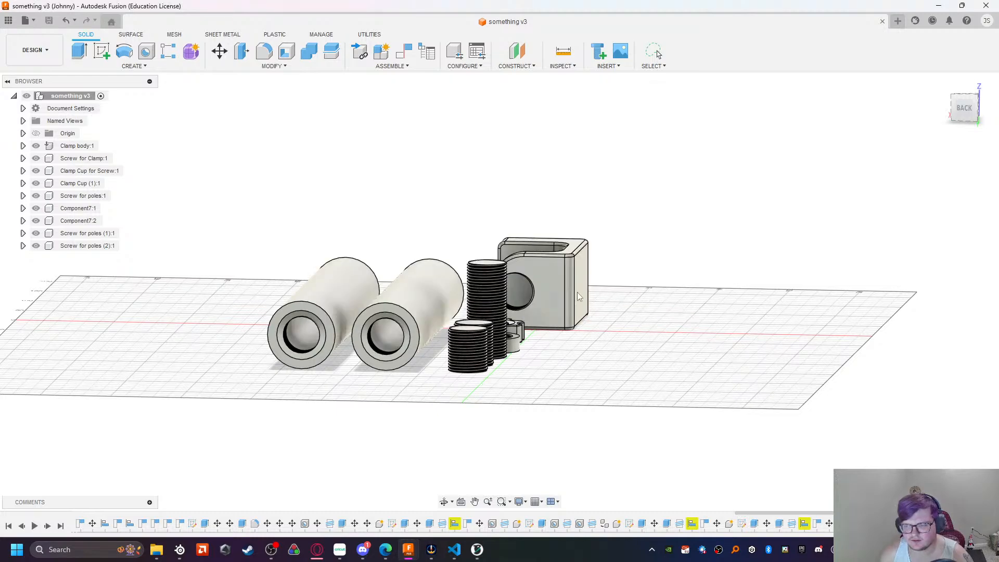
Step: Switch to the slicer, close the open distance measurement and delete all old models from the plate
left_click(476, 552)
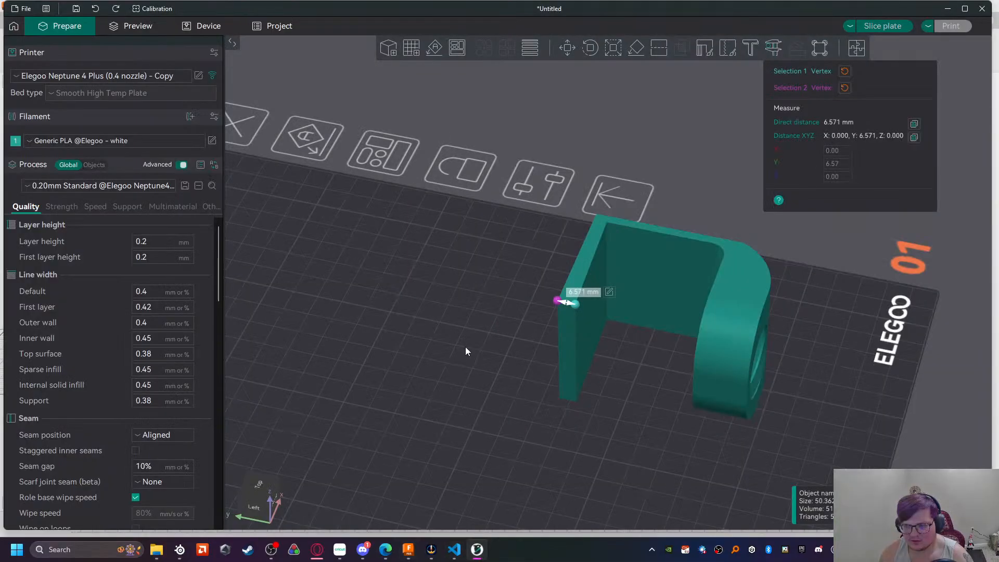
scroll(465, 347, "up", 3)
scroll(466, 346, "down", 12)
scroll(520, 297, "down", 3)
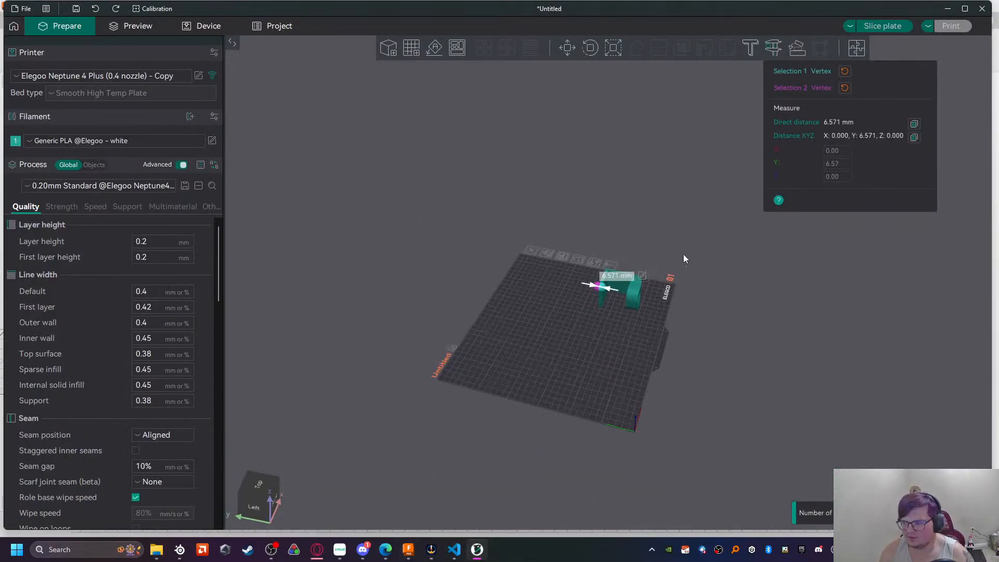
key("Escape")
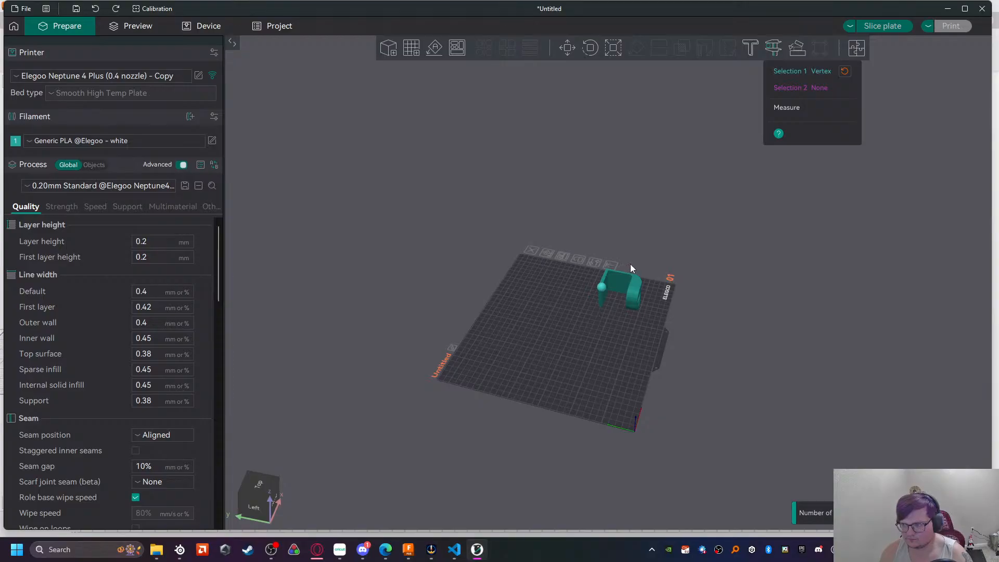
key("Escape")
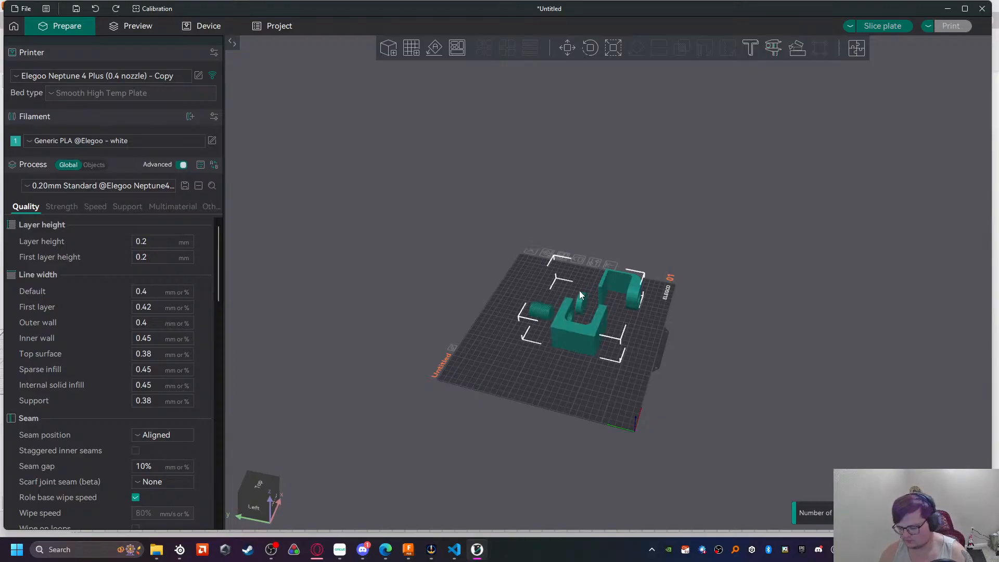
key("Delete")
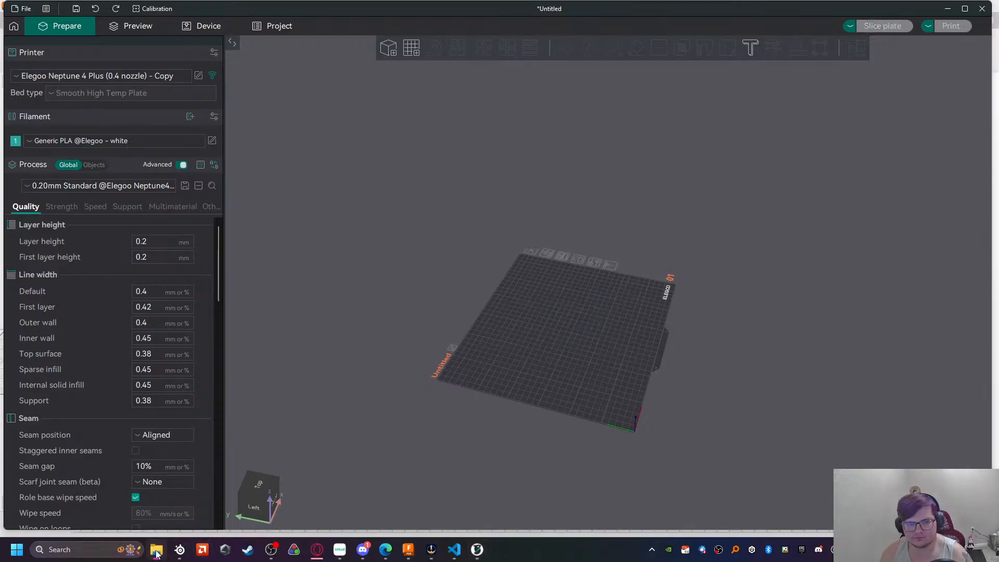
Step: Import the exported something v4 file from the file explorer onto the empty plate
left_click_drag(1, 275, 519, 370)
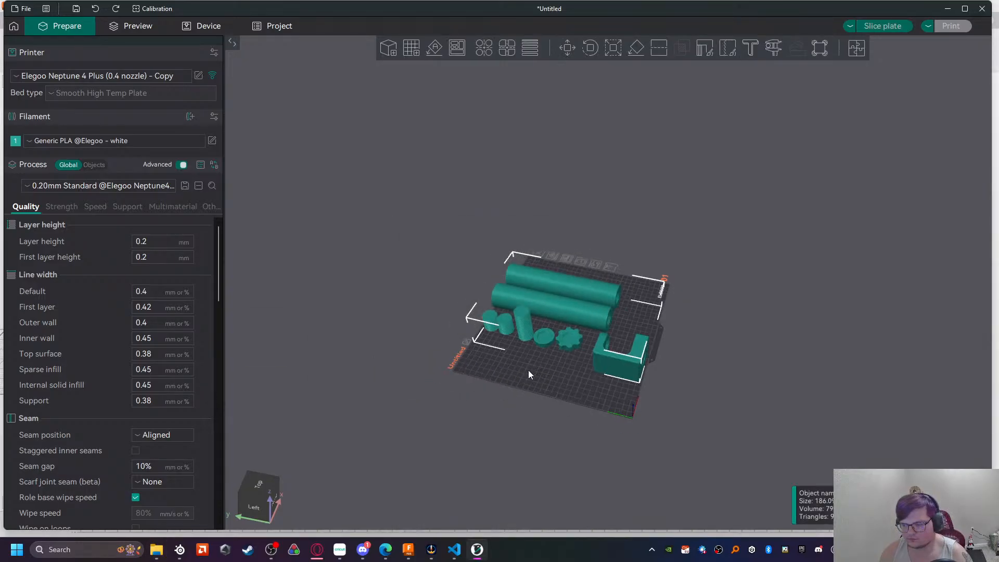
scroll(526, 424, "up", 3)
left_click_drag(576, 438, 573, 444)
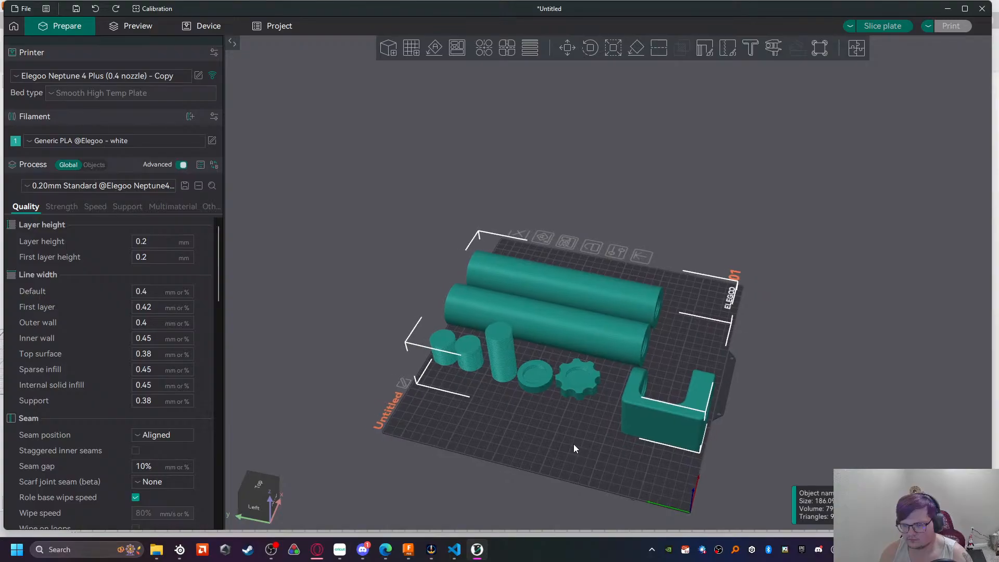
left_click(576, 445)
Step: Check the multimaterial and support settings, leave support disabled, and slice the plate
left_click(170, 207)
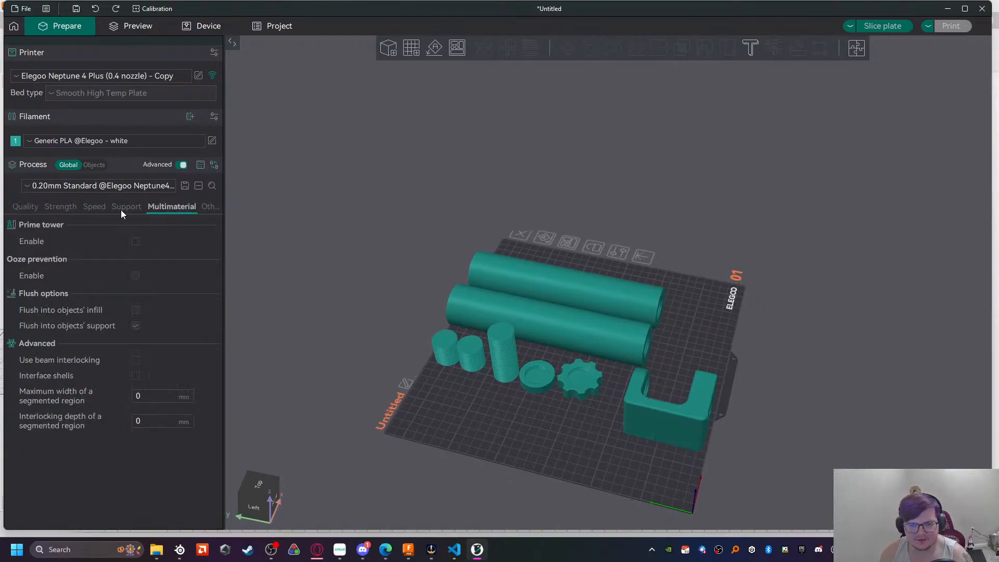
left_click(124, 208)
left_click(883, 26)
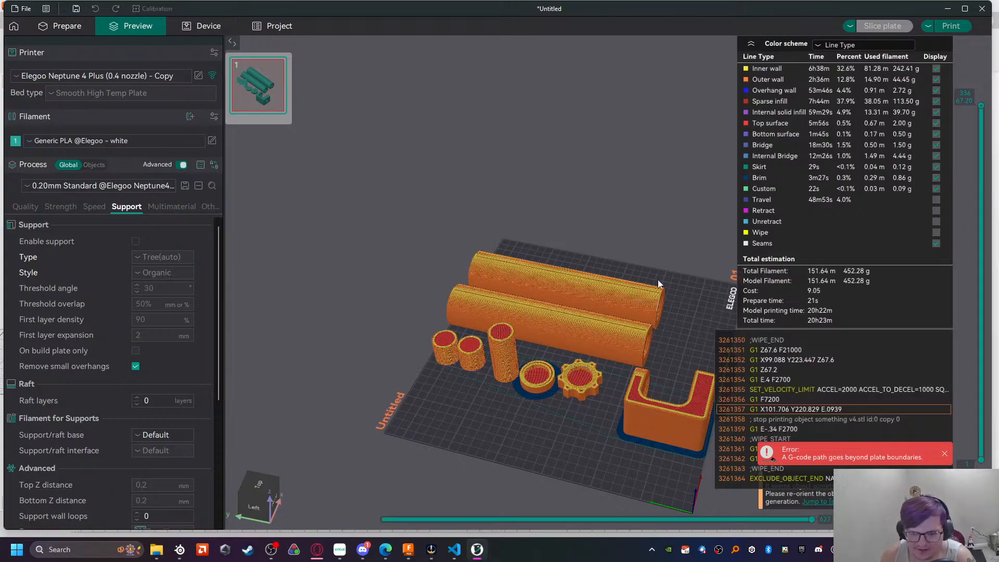
Step: Set the number of wall loops to 3 in the global strength settings
left_click(67, 208)
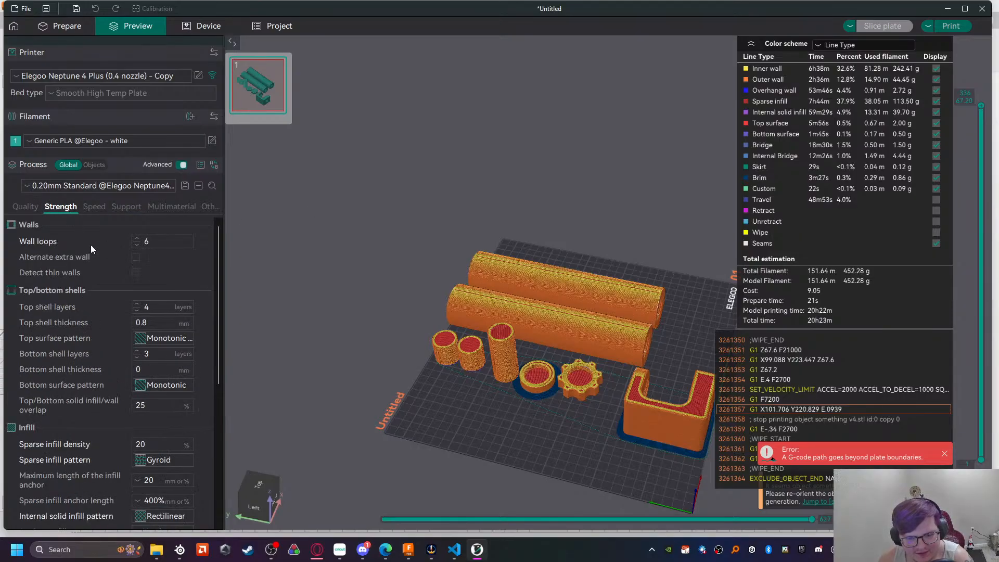
left_click(137, 245)
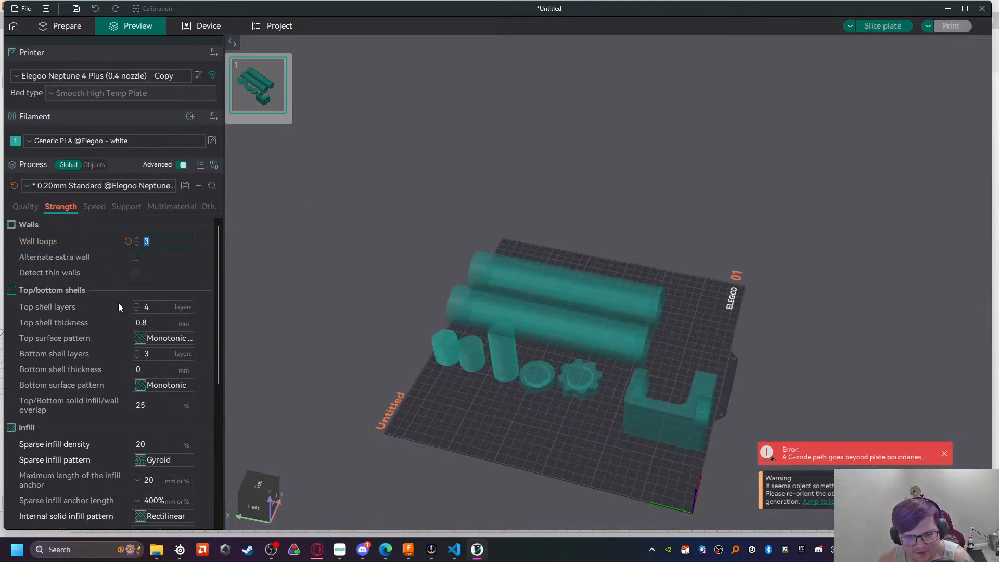
Step: Examine the infill and advanced strength settings, including gap fill and the sparse infill anchor length
scroll(99, 327, "down", 3)
scroll(83, 354, "down", 4)
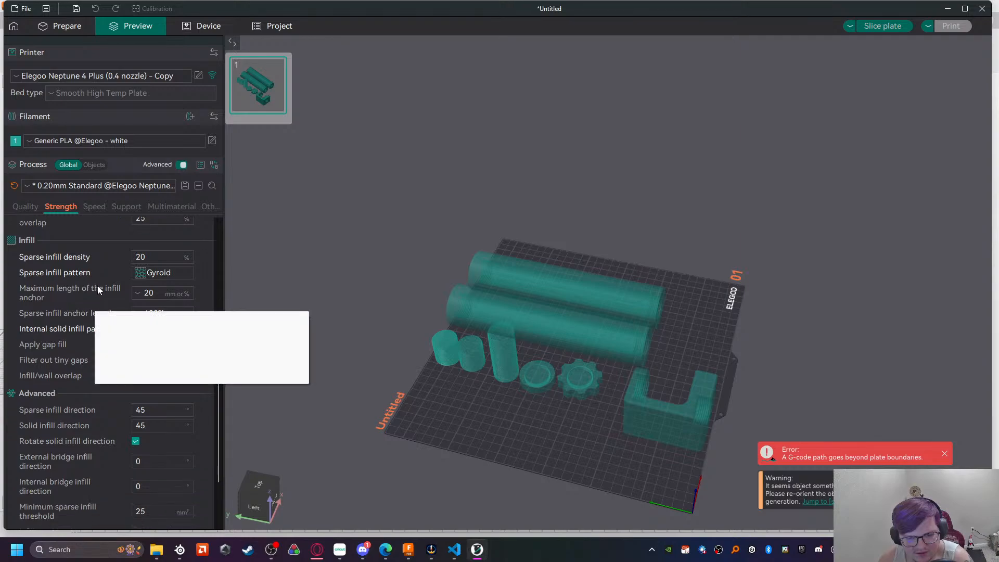
scroll(125, 350, "down", 1)
scroll(117, 351, "up", 3)
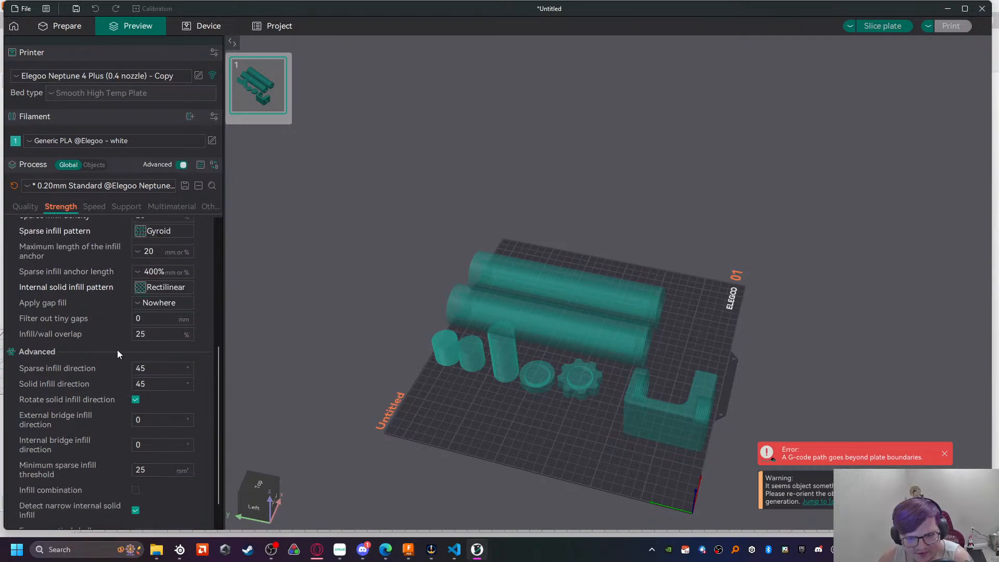
scroll(125, 380, "up", 5)
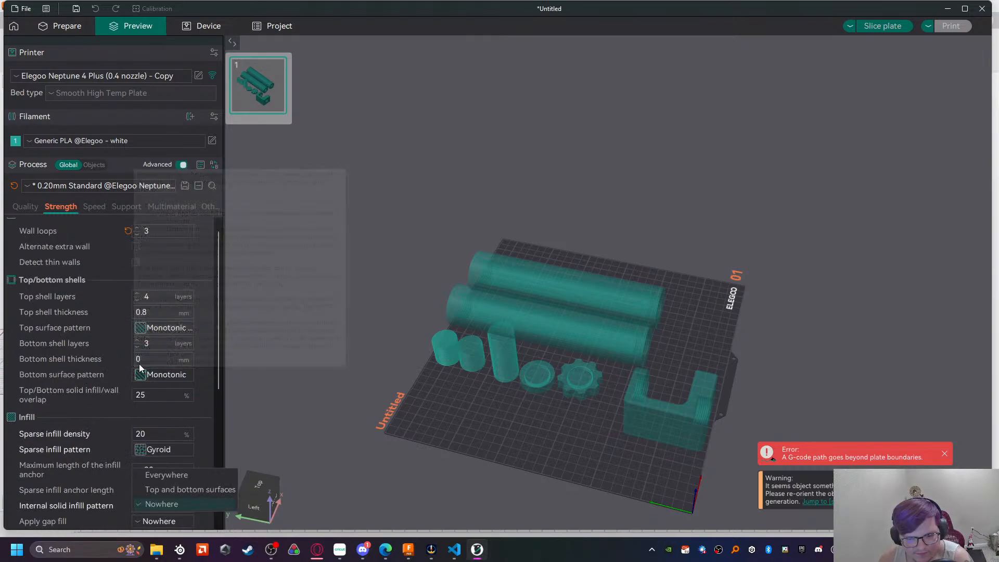
scroll(117, 410, "down", 4)
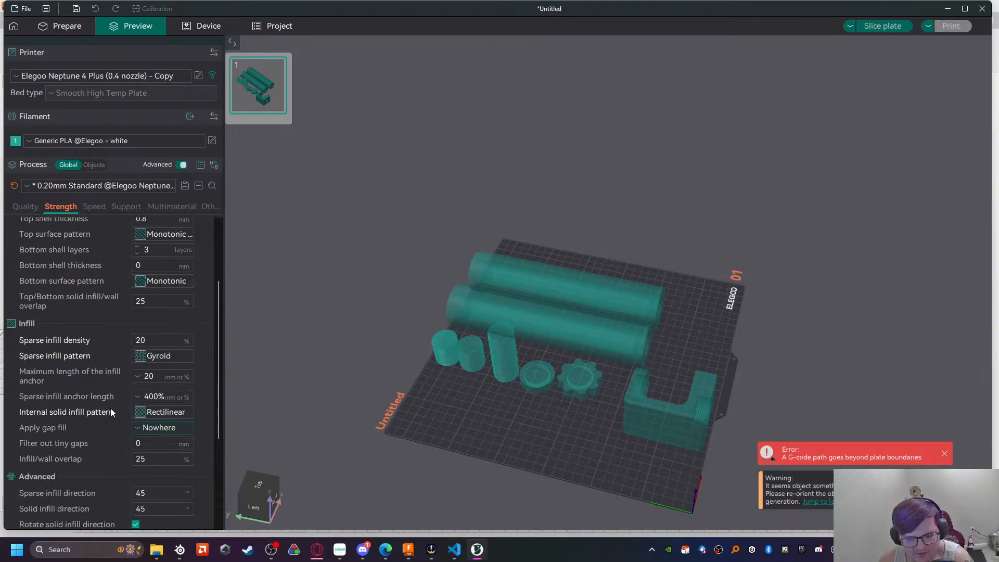
left_click(138, 365)
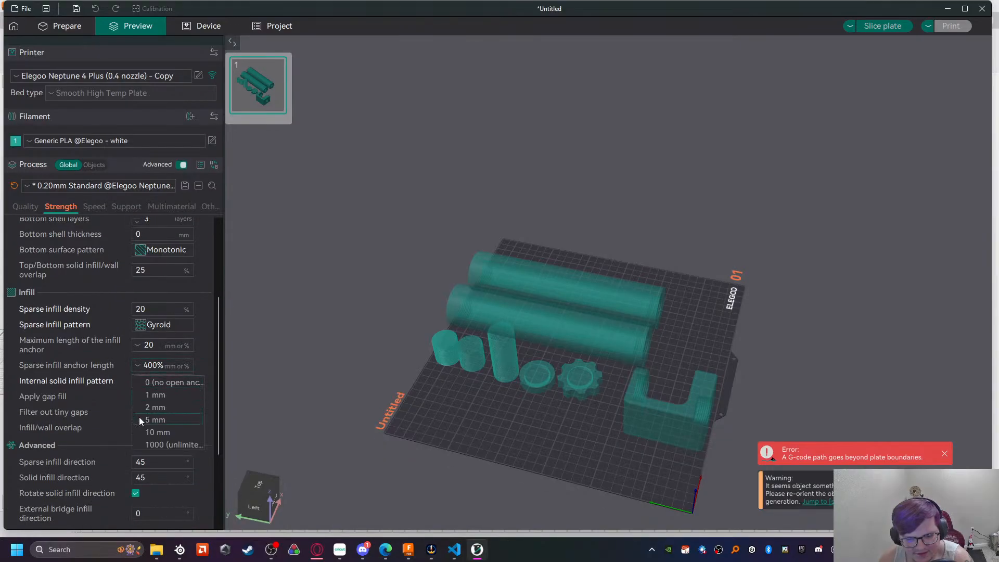
left_click(151, 444)
left_click(128, 365)
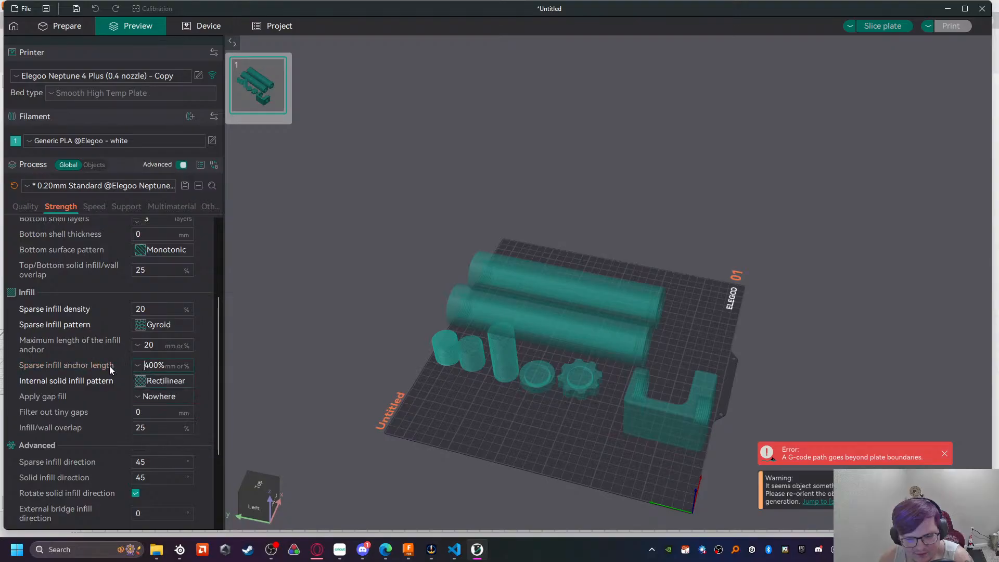
scroll(124, 440, "down", 5)
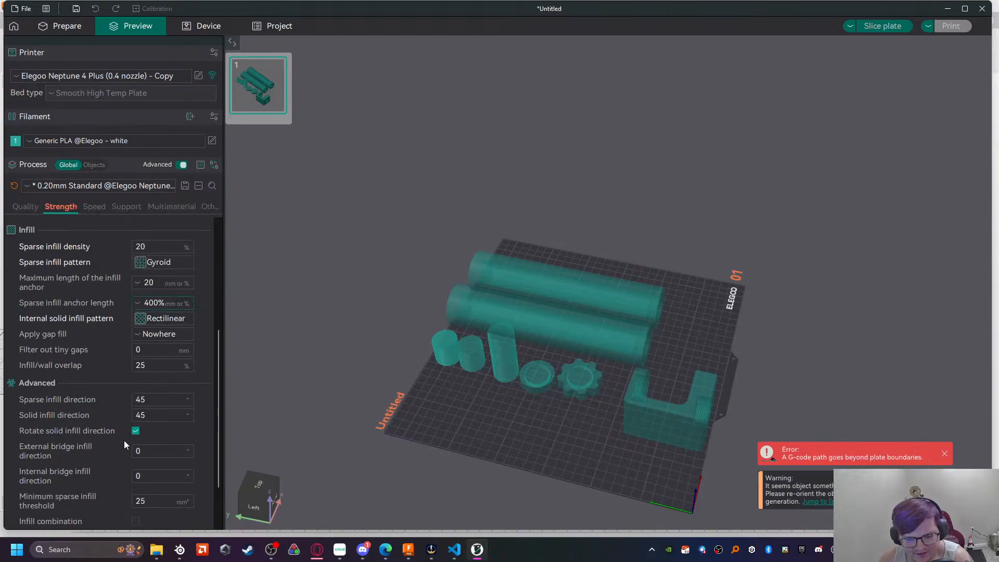
scroll(80, 426, "up", 6)
scroll(80, 426, "up", 3)
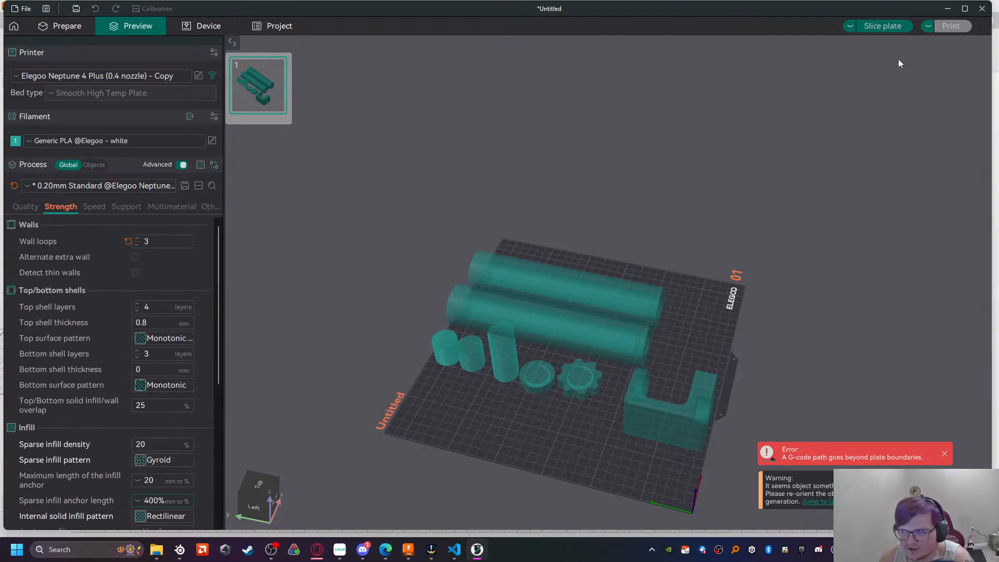
Step: Slice the plate again with the new wall loop setting
left_click(882, 28)
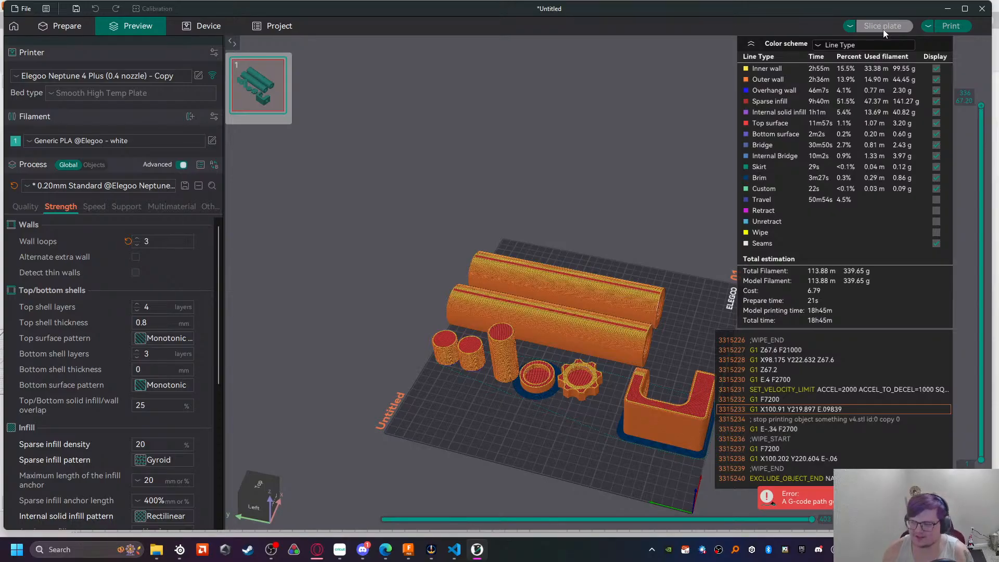
Step: Split something v4.stl into separate objects and clear the selection
left_click(94, 164)
left_click(61, 214)
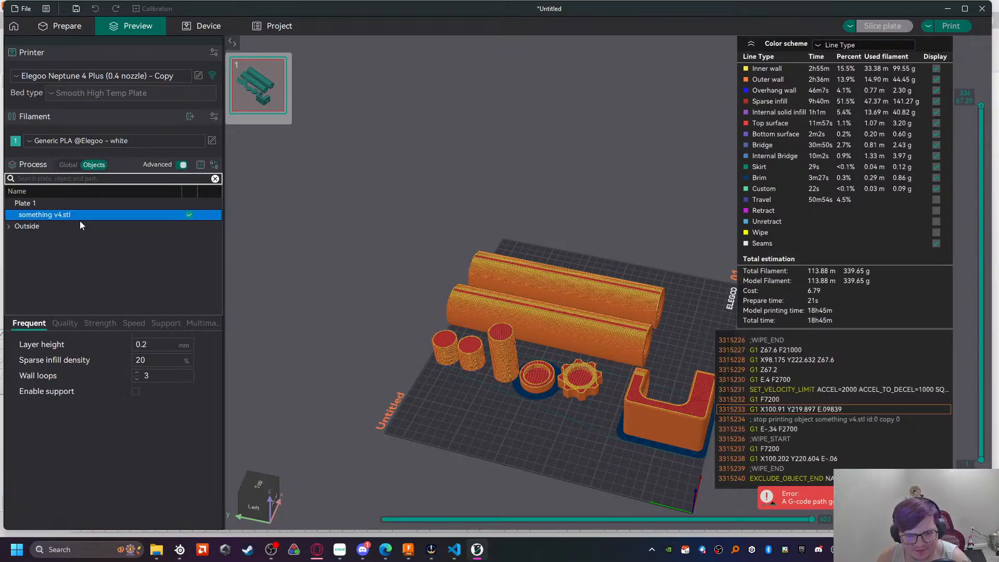
left_click(67, 26)
right_click(57, 216)
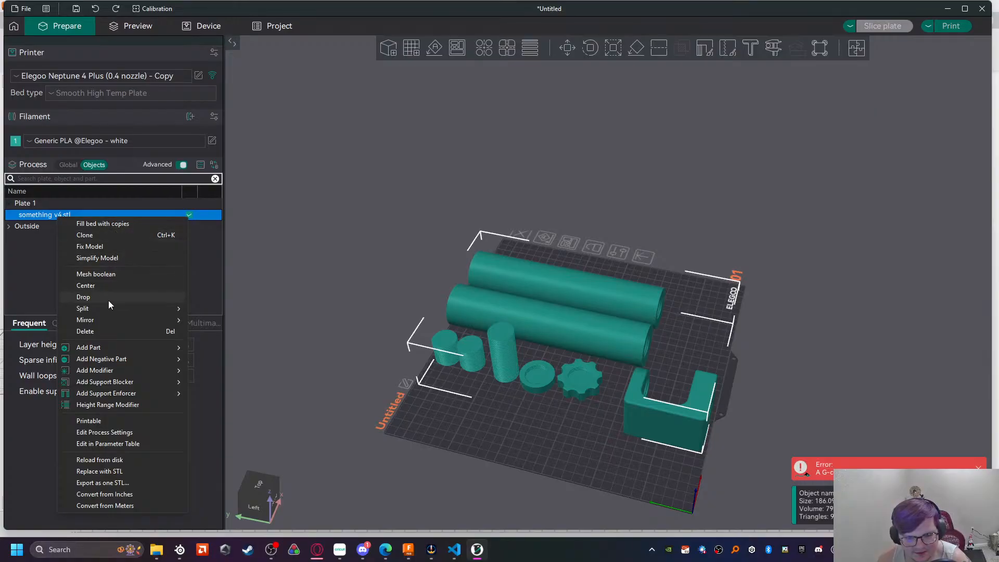
mouse_move(107, 305)
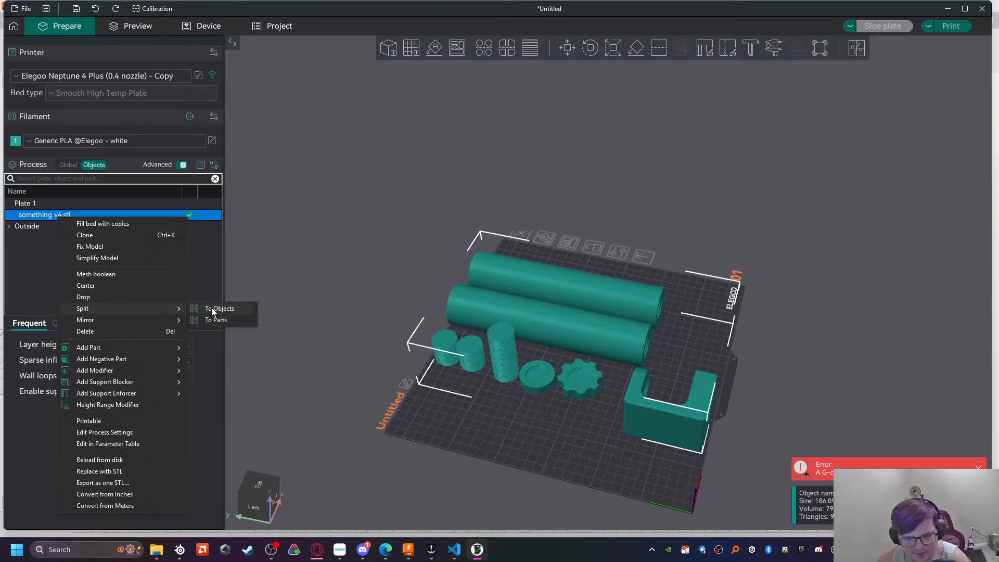
left_click(216, 308)
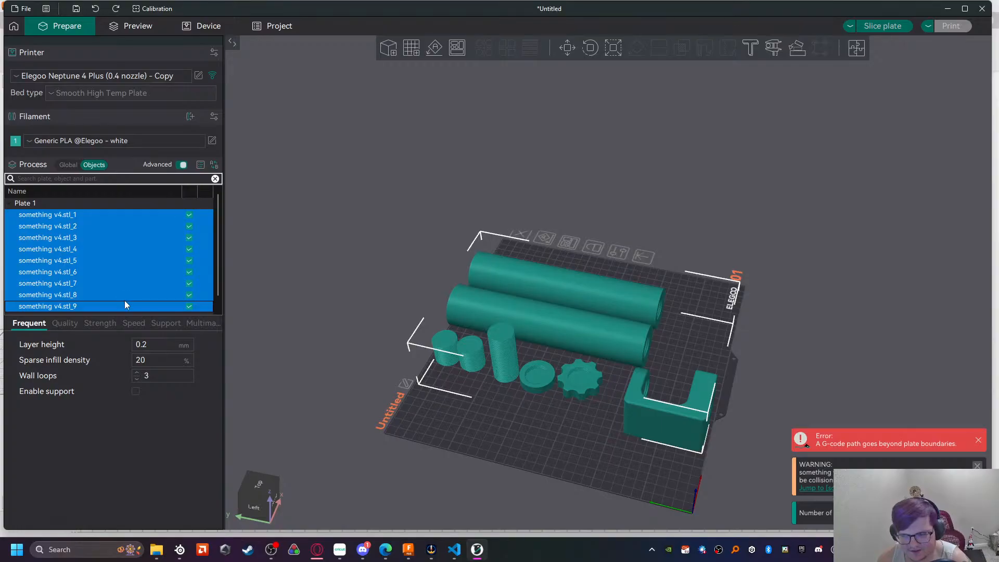
left_click(335, 382)
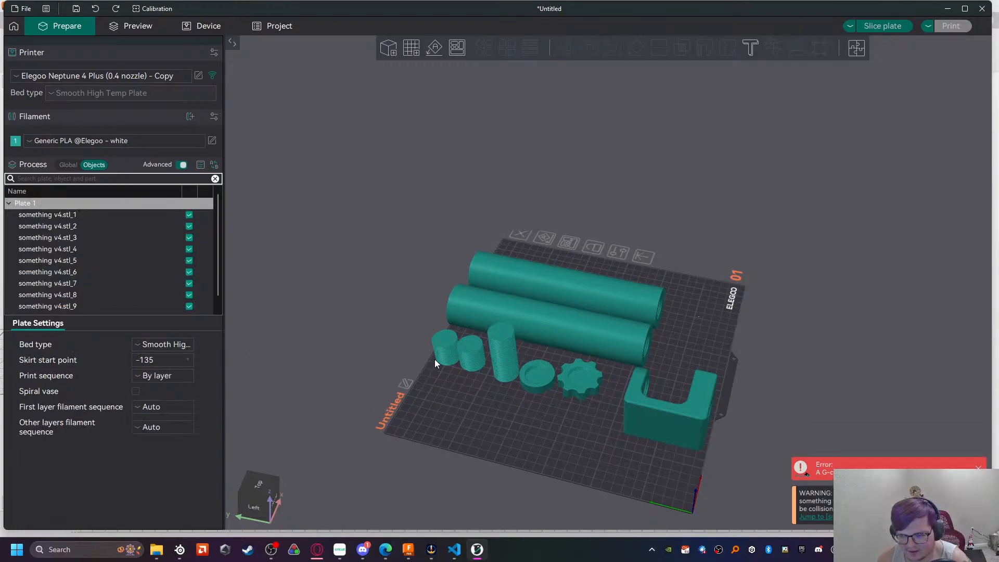
Step: Check that the screws, cup parts and poles can each be selected as individual objects
left_click(440, 357)
left_click(468, 358)
left_click(508, 360)
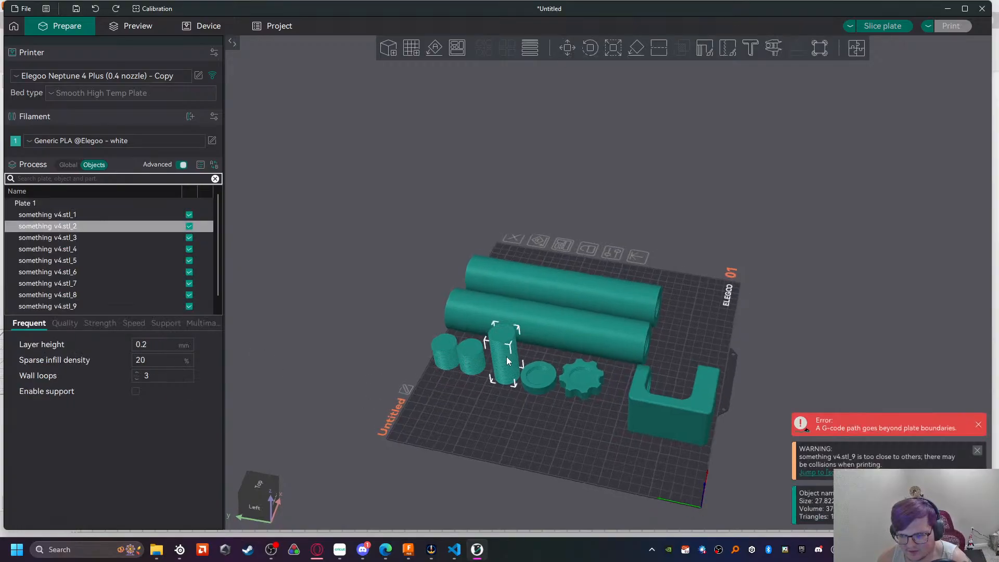
left_click(536, 380)
left_click(576, 376)
left_click(592, 332)
left_click(627, 302)
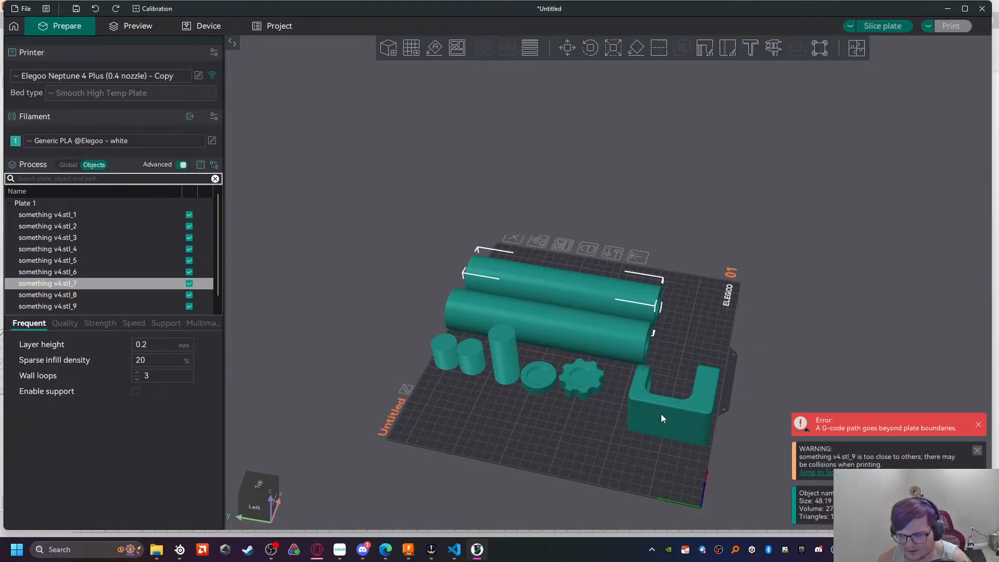
Step: Move the clamp body closer to the plate's front edge and shift both poles toward the side with the ELEGOO label
left_click_drag(661, 414, 634, 442)
mouse_move(612, 297)
left_mouse_down()
mouse_move(674, 287)
mouse_move(626, 293)
left_mouse_up()
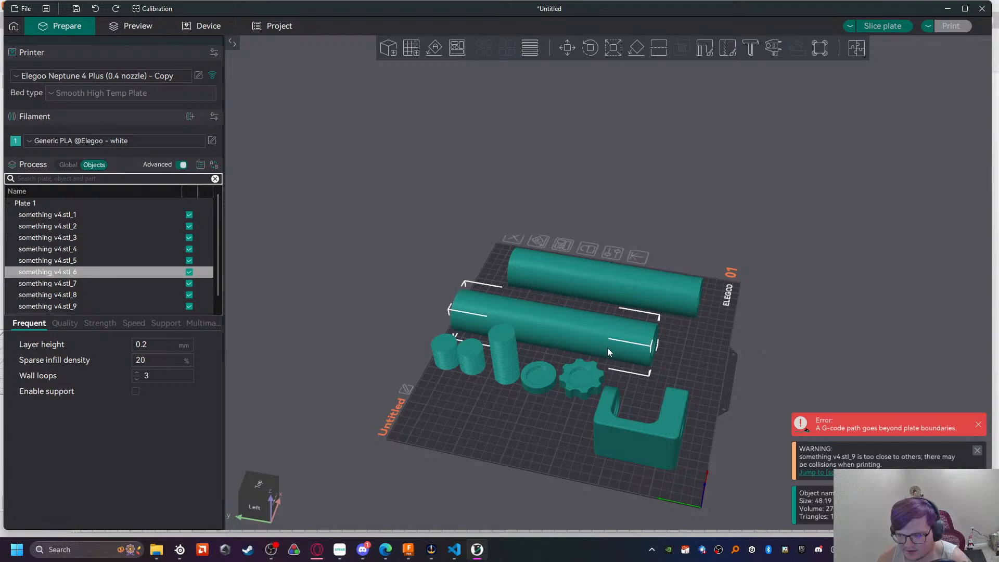
left_click_drag(607, 347, 641, 353)
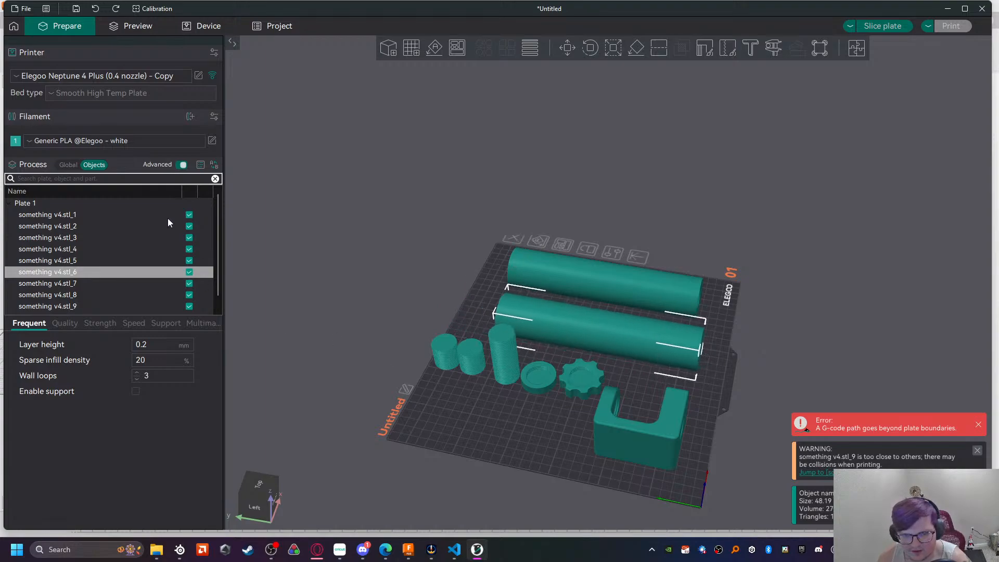
Step: Exclude every object from printing except the rear pole, something v4.stl_7
left_click(189, 214)
left_click(189, 226)
left_click(188, 238)
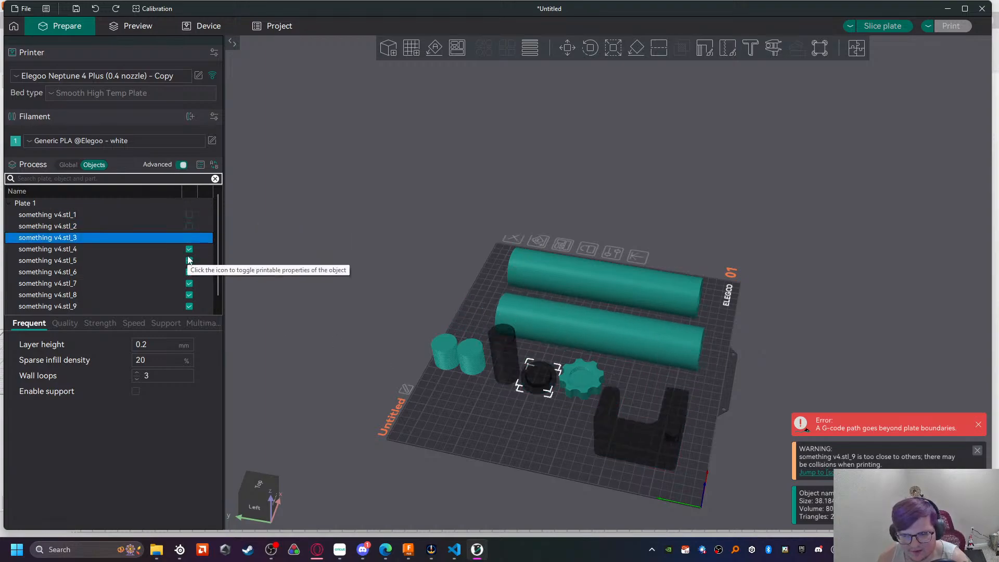
left_click(189, 249)
left_click(189, 260)
left_click(189, 271)
left_click(189, 283)
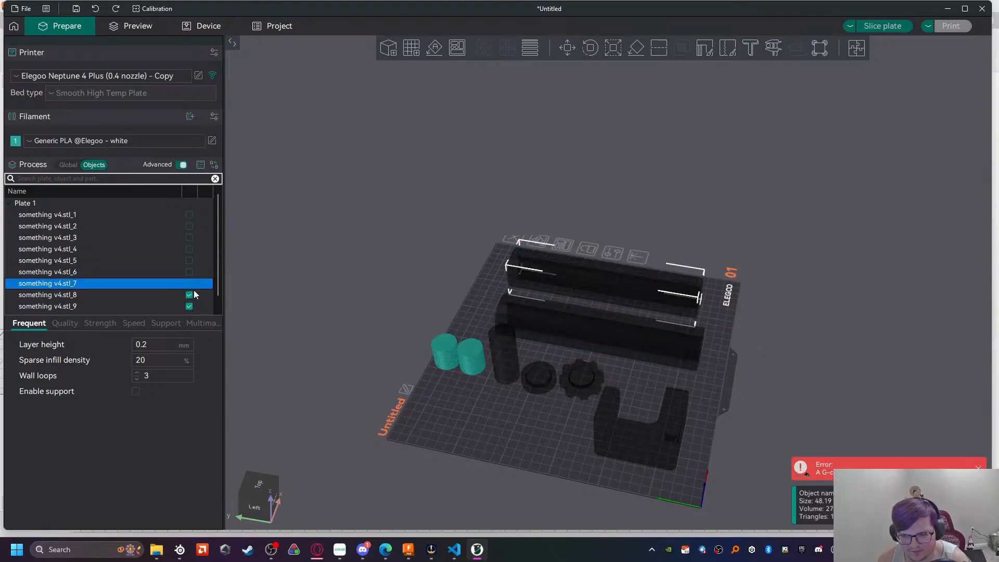
left_click(189, 294)
left_click(188, 306)
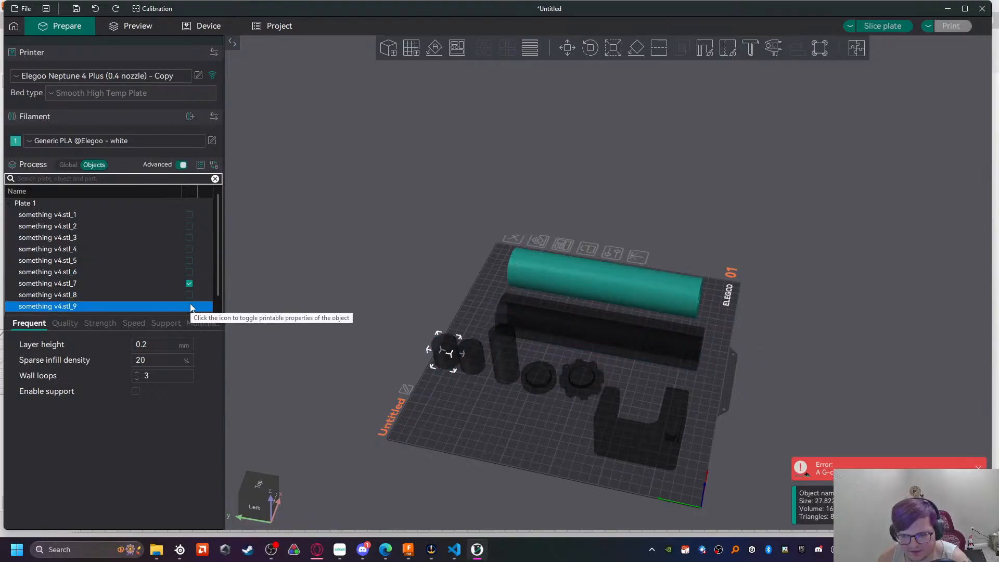
scroll(185, 299, "down", 1)
scroll(187, 304, "up", 1)
Step: Slice the plate with only the rear pole and inspect its toolpath preview
left_click(896, 26)
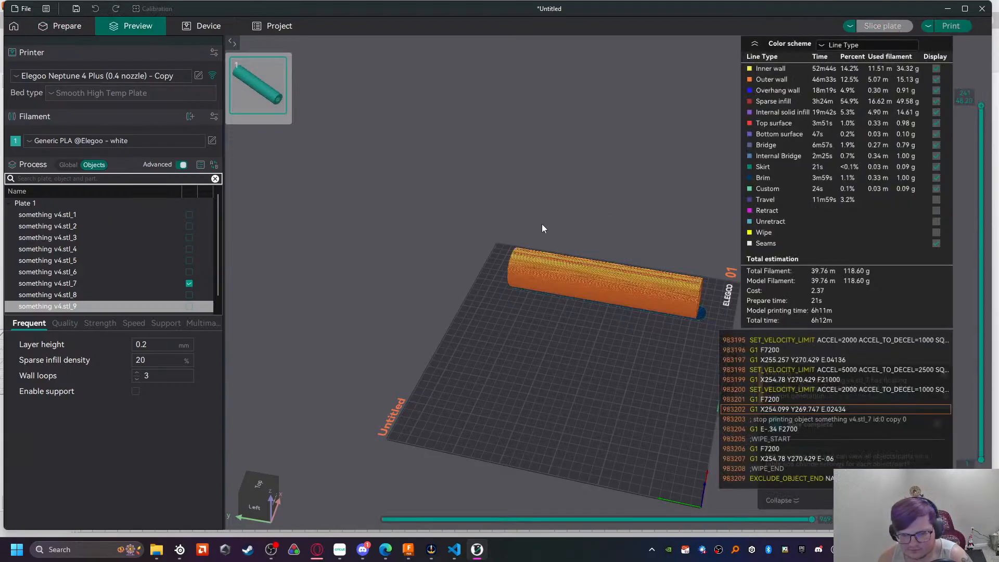
middle_click_drag(577, 320, 555, 321)
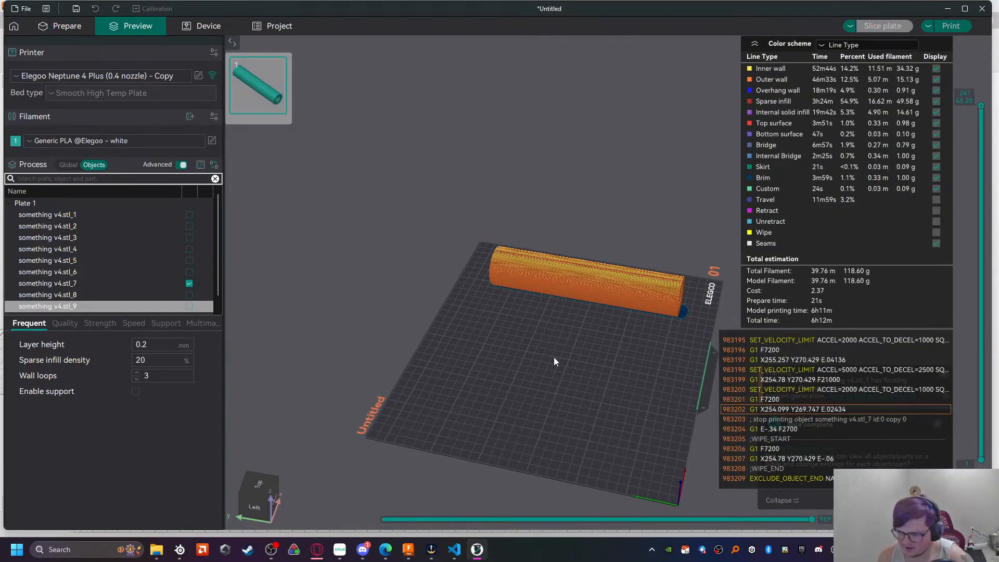
left_click_drag(557, 370, 595, 299)
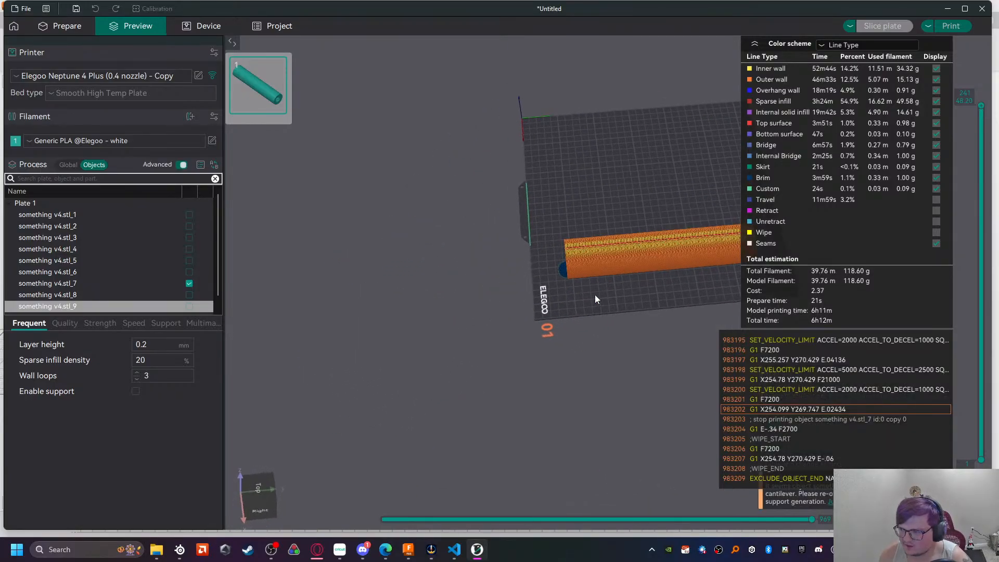
Step: Include all of the excluded objects on Plate 1 in the print again
middle_click_drag(594, 296, 403, 319)
left_click_drag(981, 109, 976, 54)
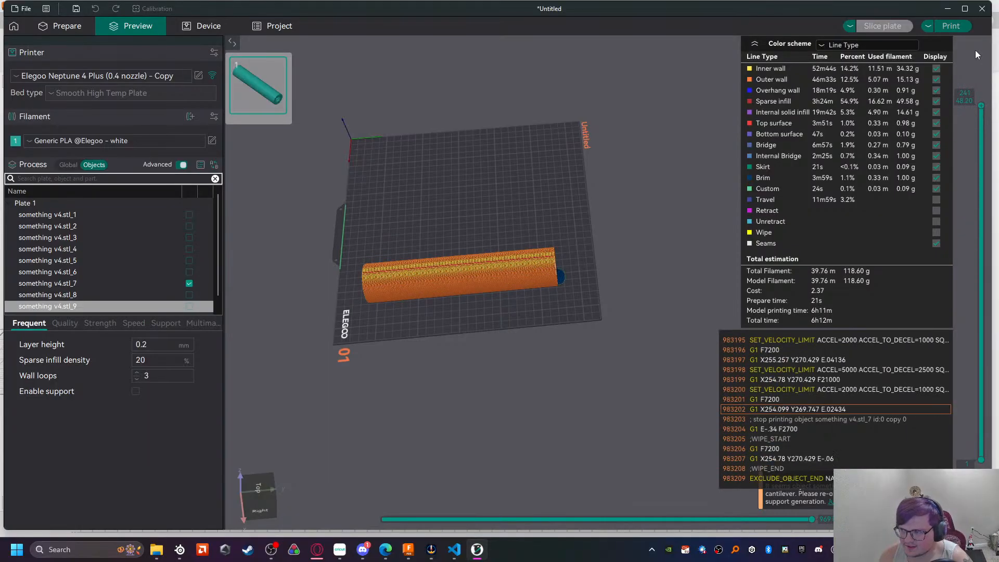
left_click(189, 214)
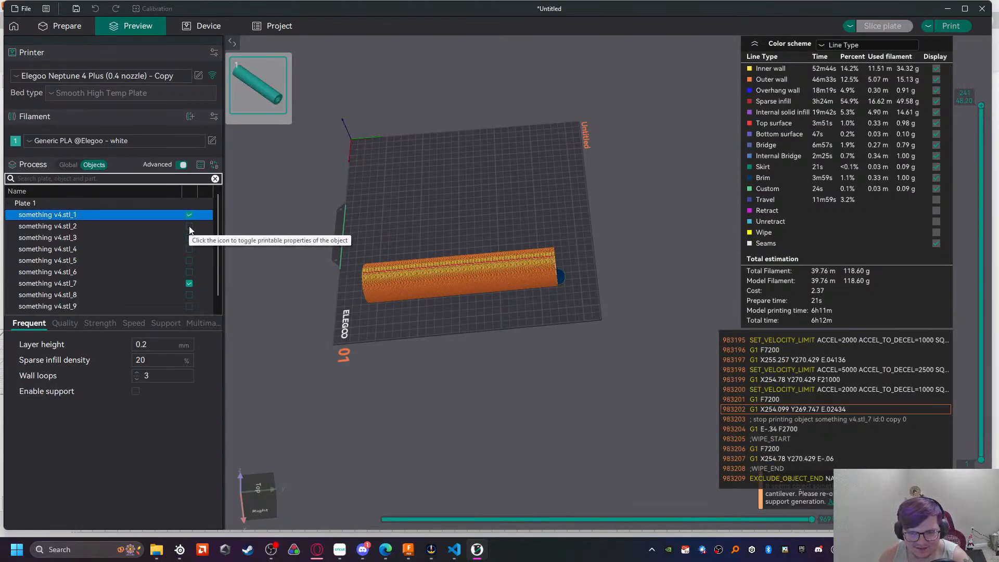
left_click(188, 225)
left_click(189, 237)
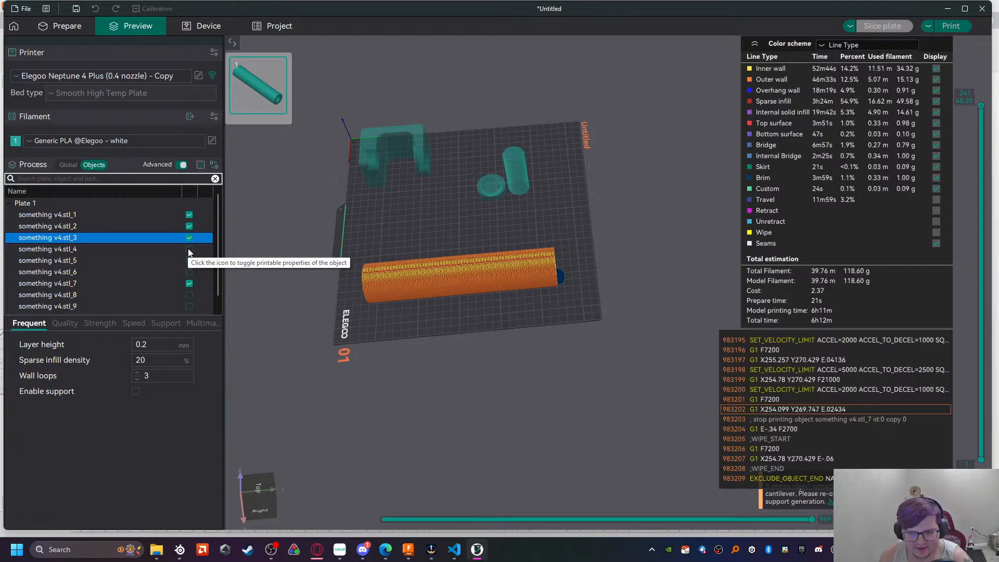
left_click(189, 249)
left_click(189, 260)
left_click(188, 271)
left_click(189, 294)
left_click(189, 306)
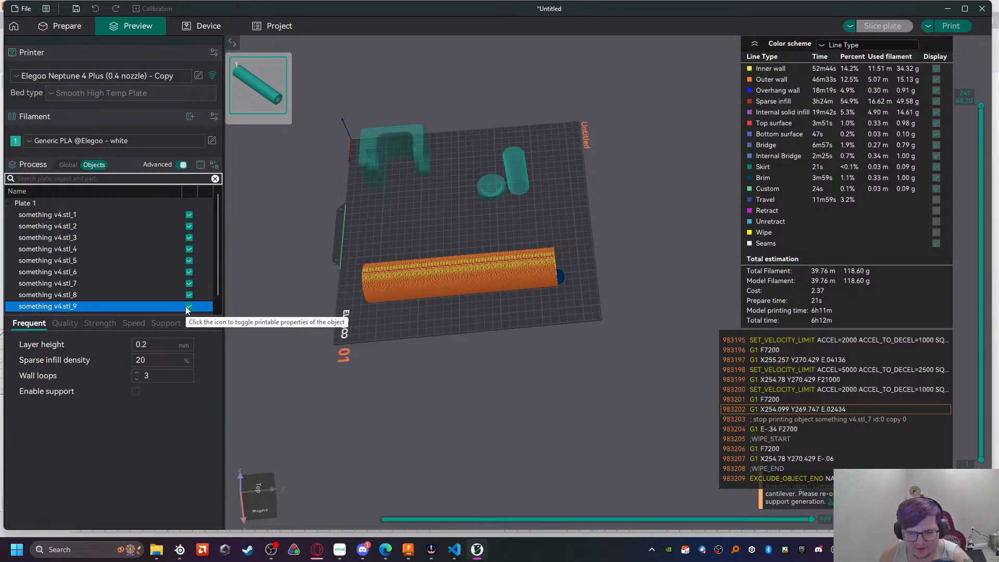
Step: Set the sparse infill density of the pole something v4.stl_6 to 15% as an object-specific setting
left_click(71, 29)
left_click(67, 165)
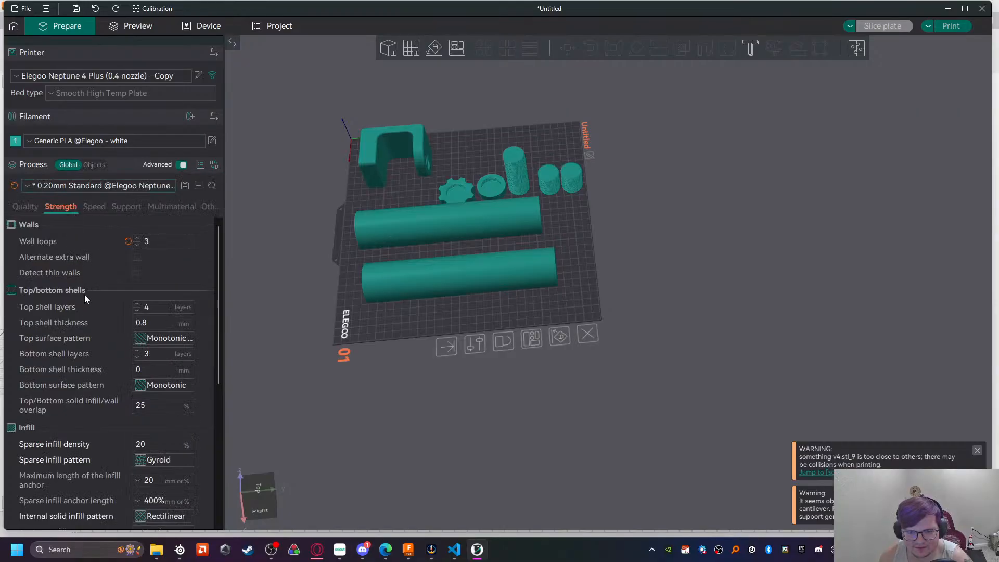
scroll(126, 457, "down", 3)
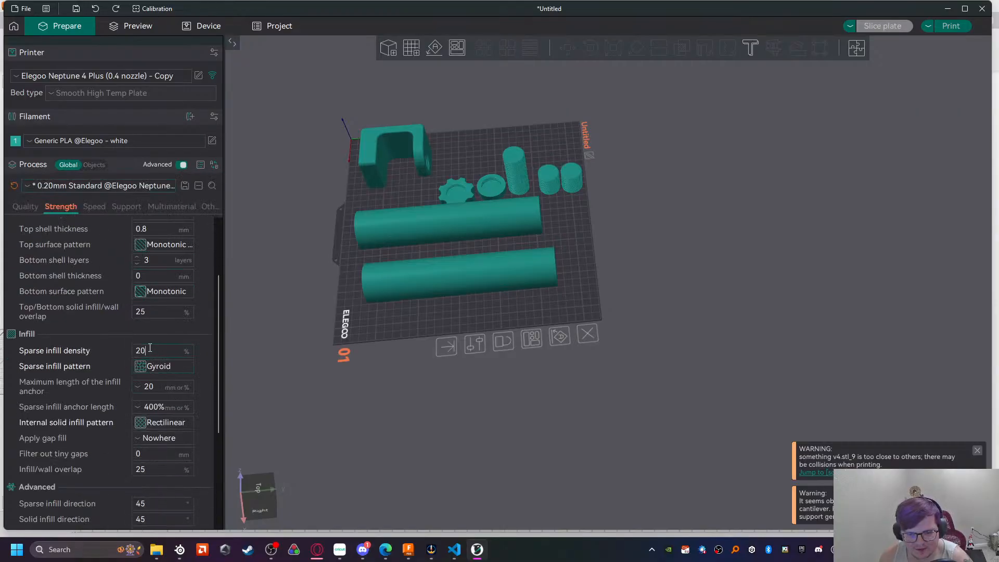
left_click(407, 232)
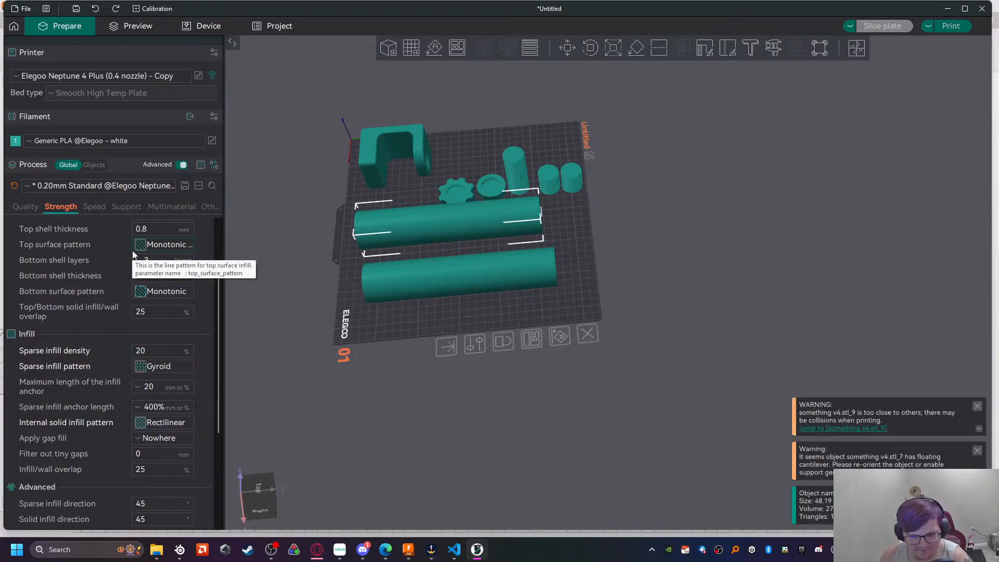
left_click(95, 165)
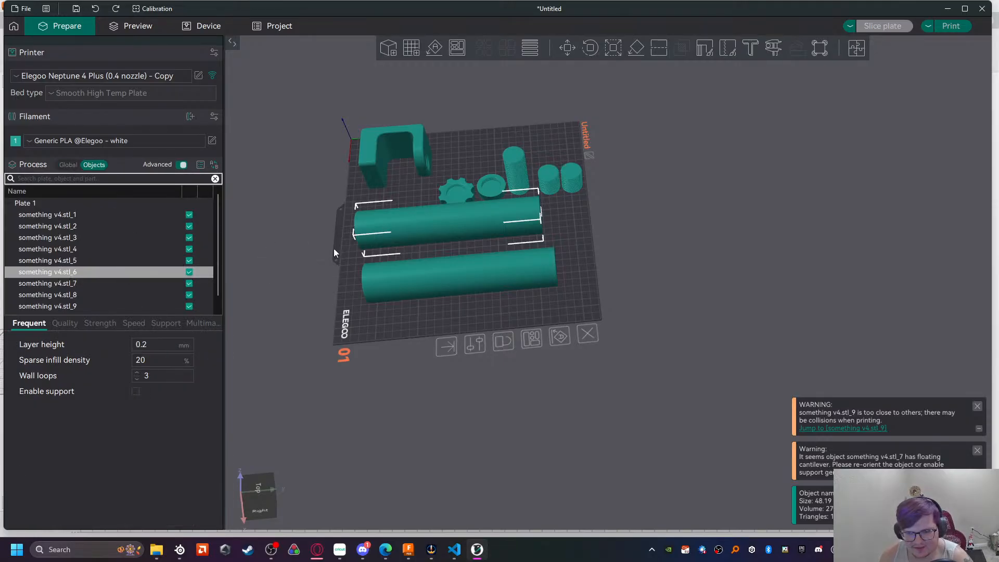
left_click(99, 323)
scroll(130, 403, "down", 3)
scroll(127, 428, "up", 3)
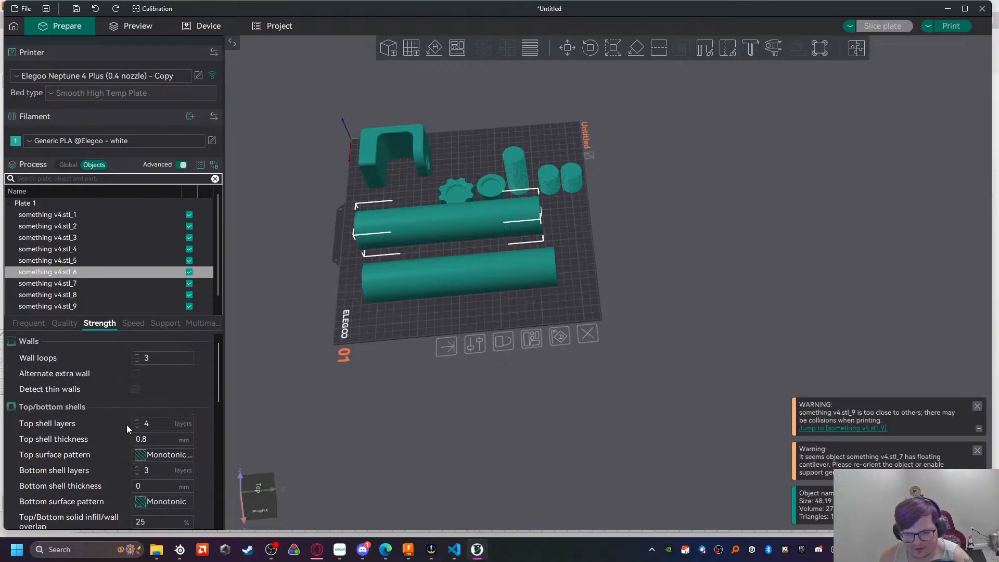
scroll(127, 428, "down", 3)
double_click(140, 404)
type("1")
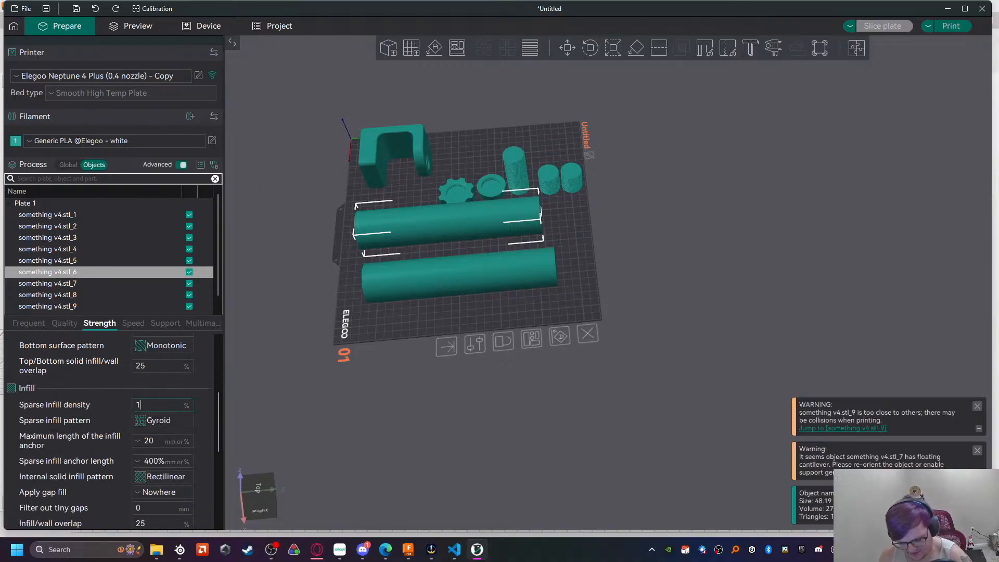
type("5")
Step: Set the sparse infill density of the other pole, something v4.stl_7, to 15%
left_click(150, 283)
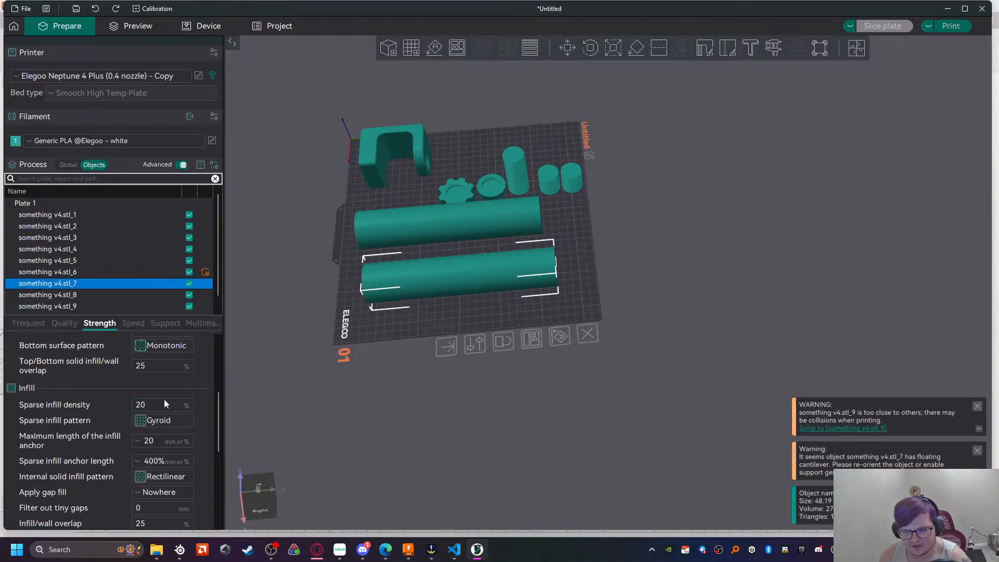
double_click(166, 404)
type("15")
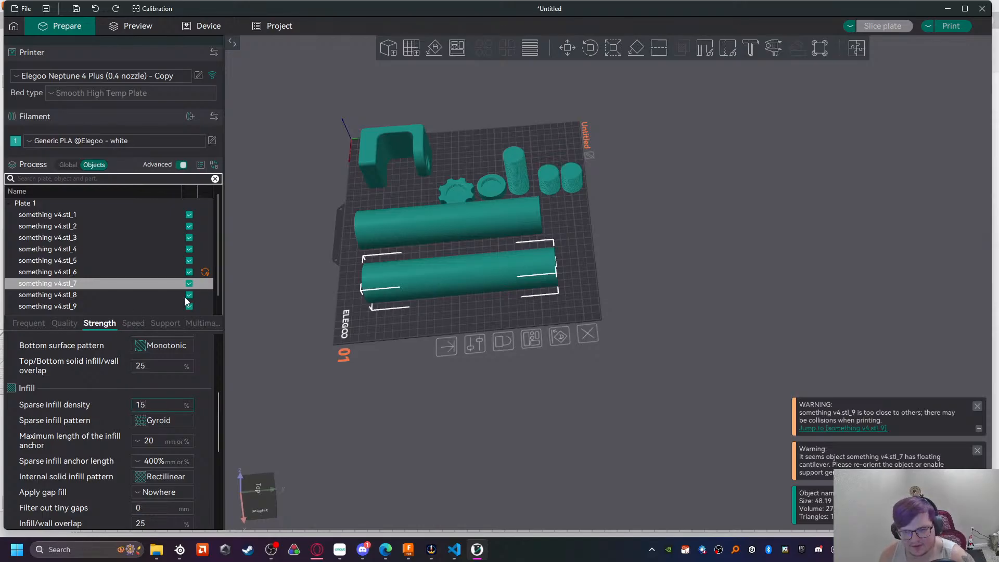
Step: Exclude every object from printing except the pole something v4.stl_6
left_click(189, 306)
left_click(190, 284)
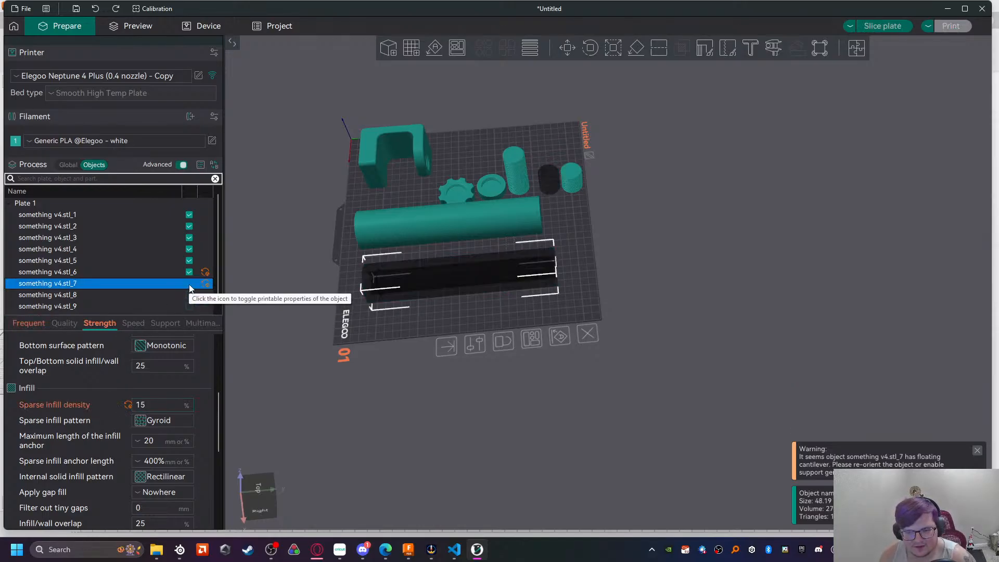
left_click(189, 260)
left_click(189, 249)
left_click(188, 226)
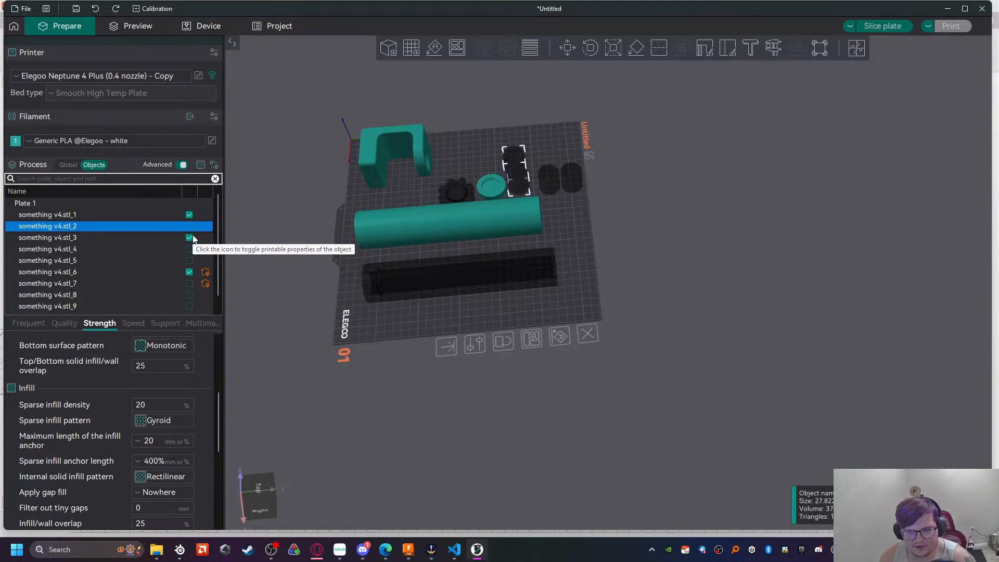
left_click(188, 238)
left_click(189, 215)
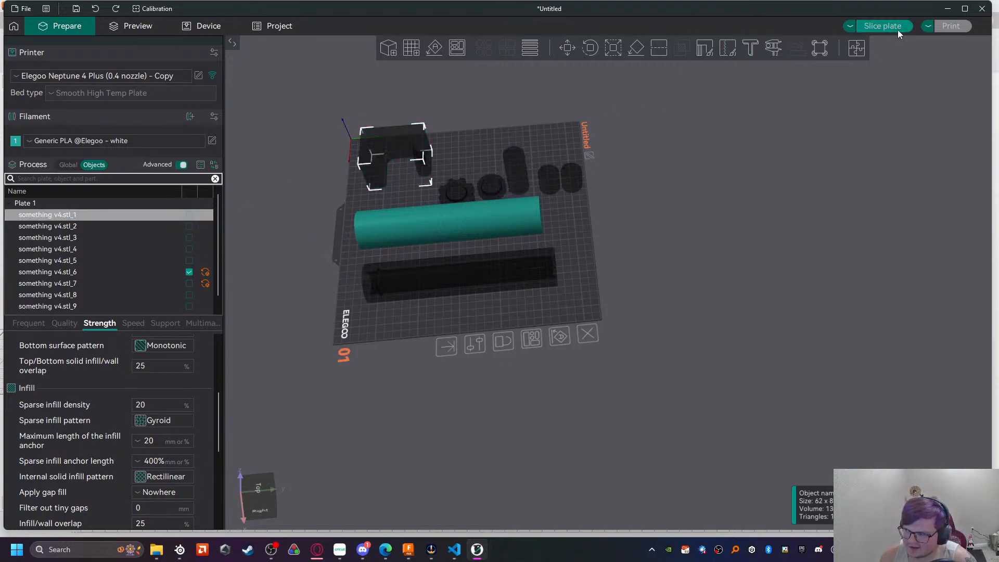
Step: Slice the plate with only the pole something v4.stl_6 and inspect its toolpath preview up close
left_click(882, 26)
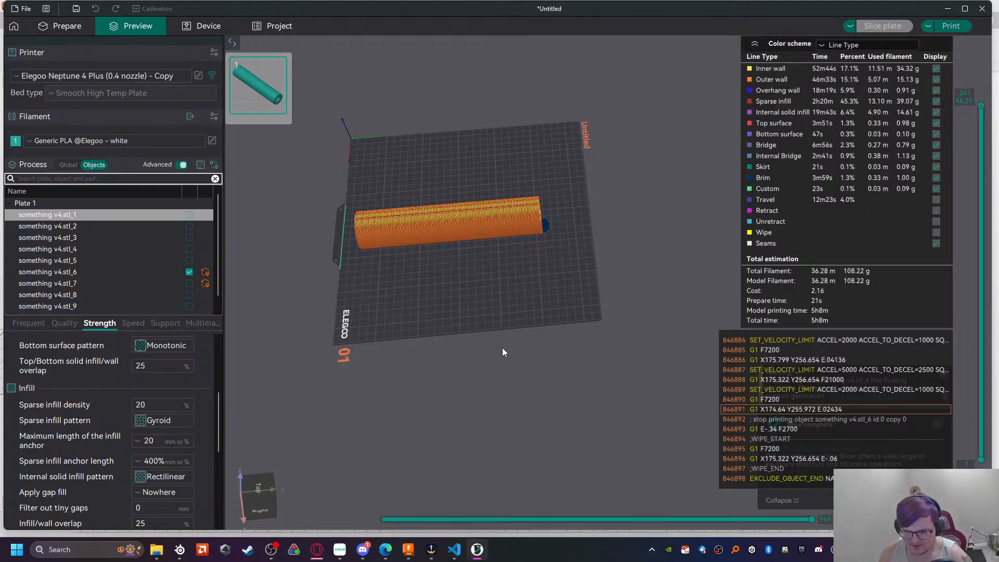
left_click_drag(502, 348, 637, 323)
scroll(473, 269, "up", 6)
scroll(368, 207, "down", 5)
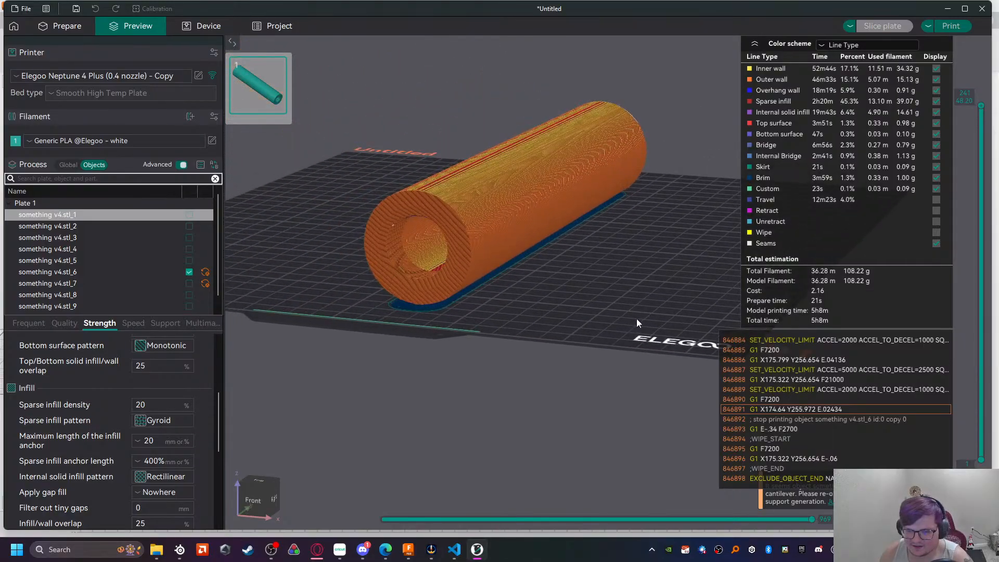
Step: Reset the sparse infill density of something v4.stl_6 to 20% and slice the plate again
left_click(166, 271)
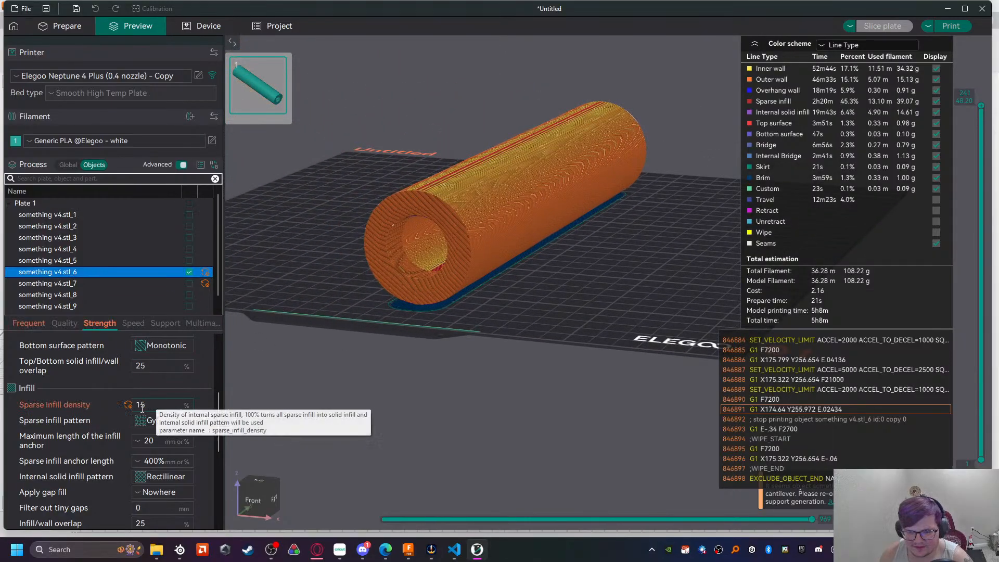
left_click(136, 404)
left_click(883, 26)
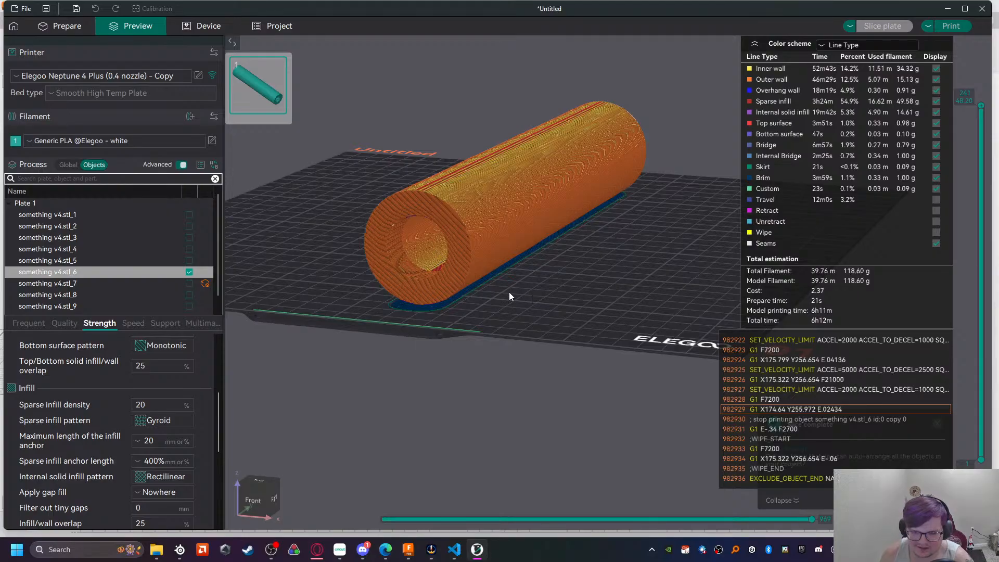
Step: Set the sparse infill anchor length of something v4.stl_6 to 0 and re-slice the plate
double_click(162, 404)
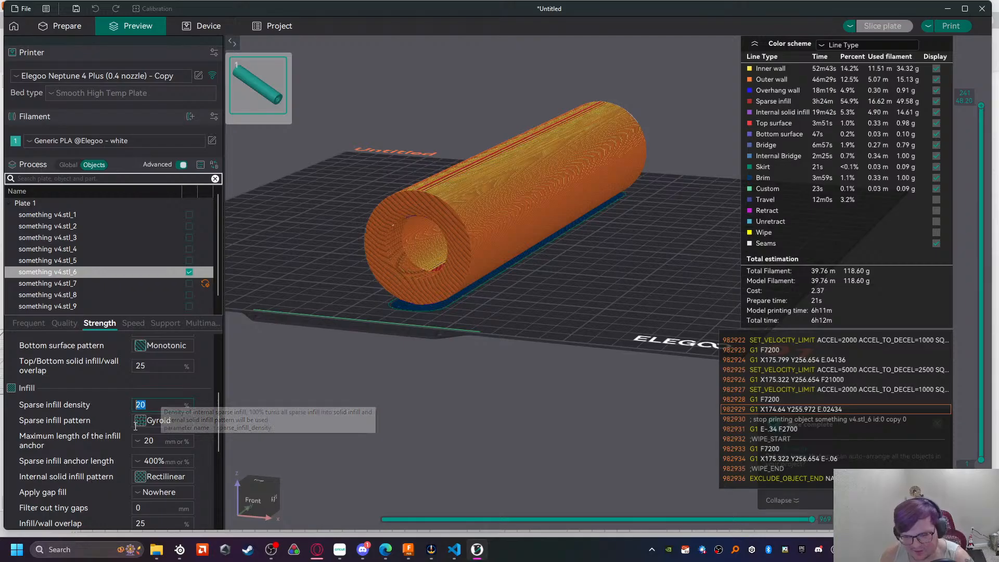
left_click(146, 460)
left_click(156, 478)
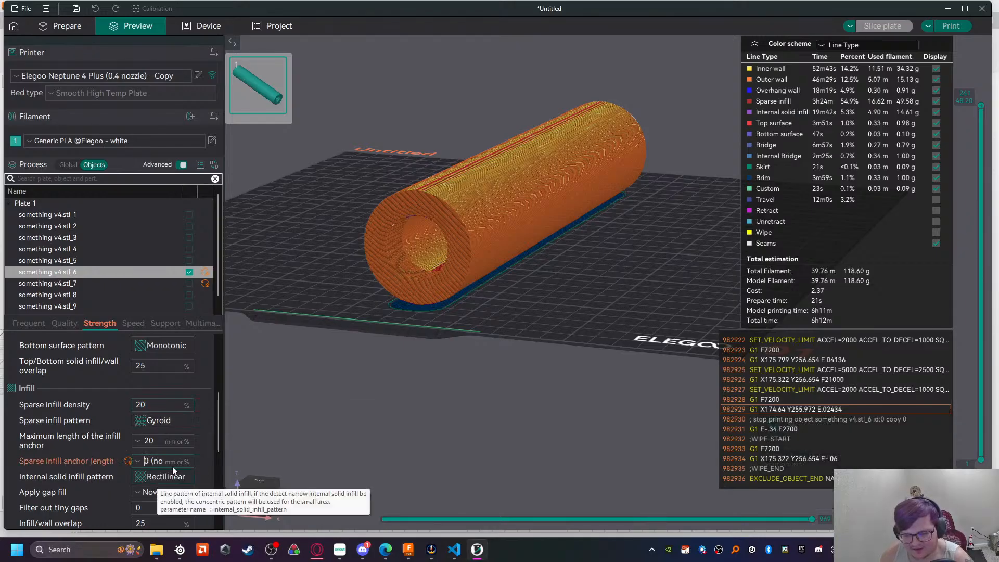
left_click(880, 32)
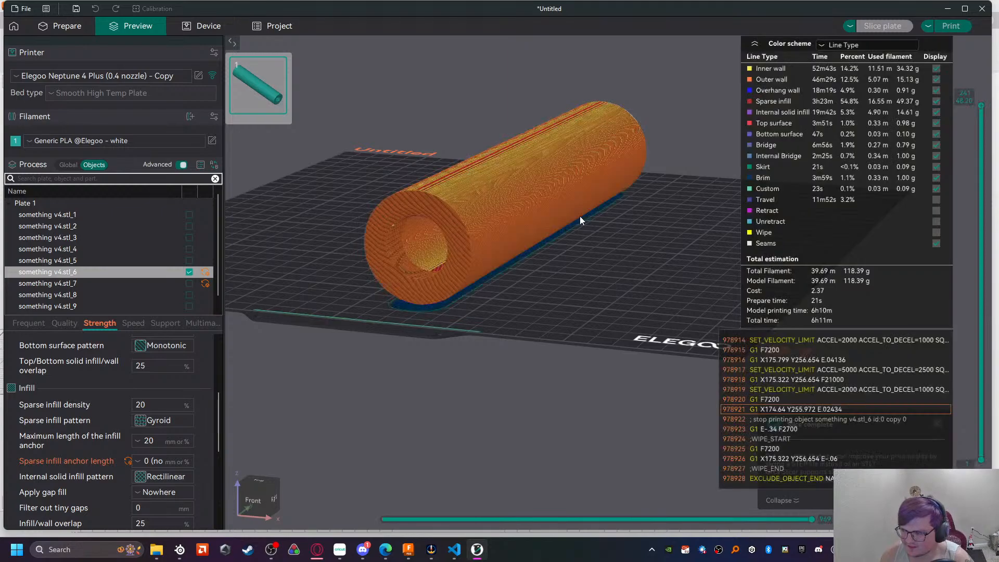
Step: Reset the pole's sparse infill anchor length to 400% and slice it with 5% sparse infill density
left_click(136, 461)
left_click(128, 461)
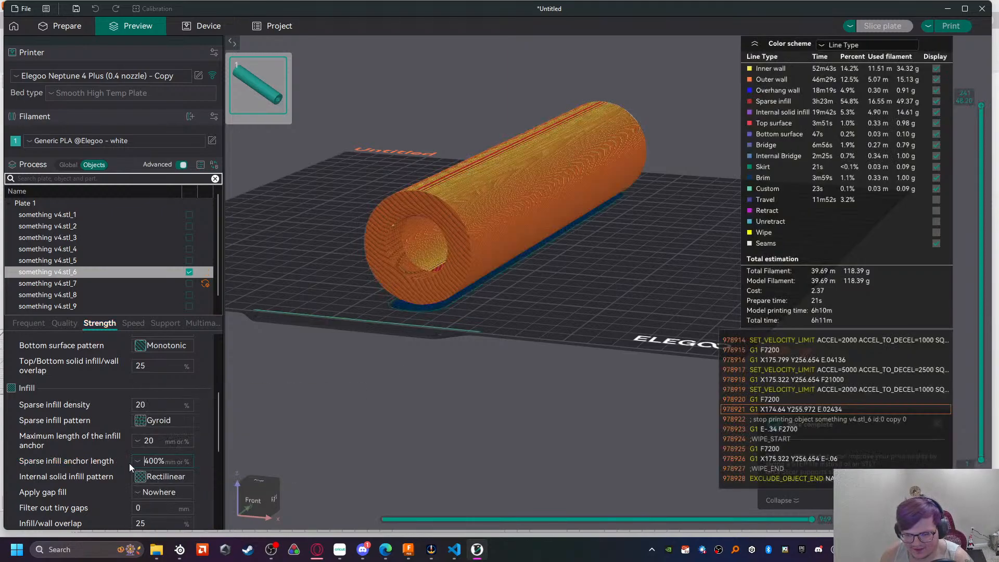
double_click(139, 404)
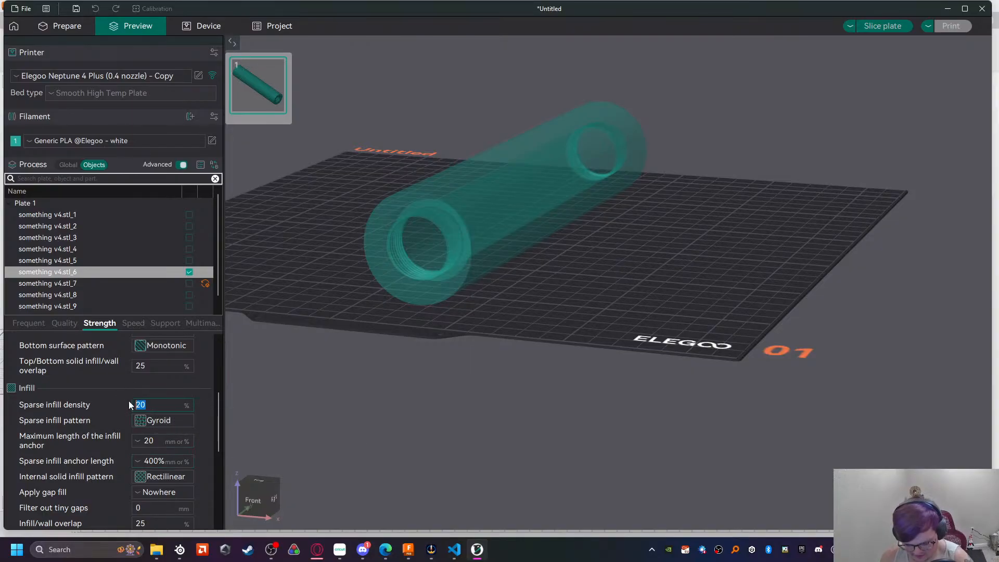
left_click(894, 27)
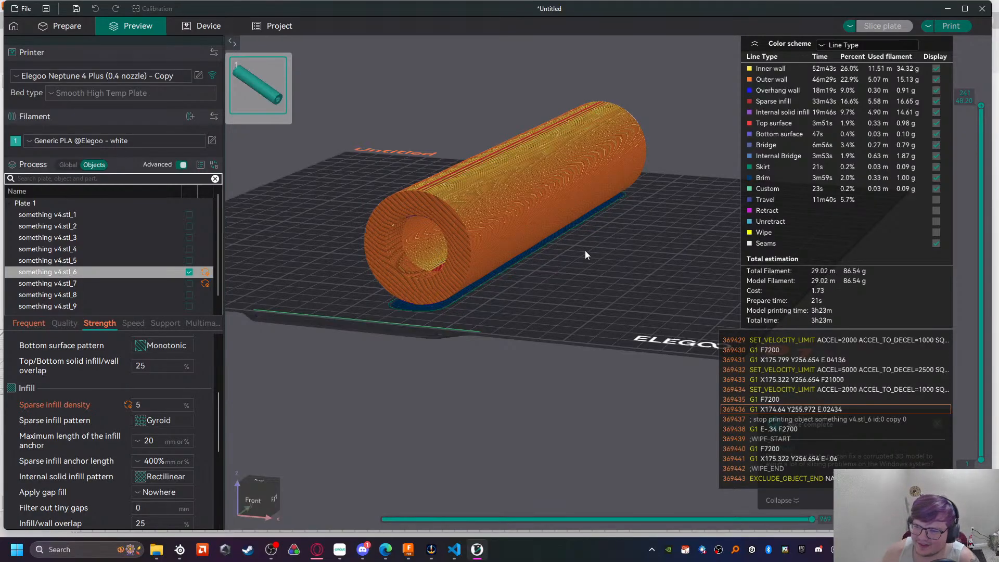
Step: Examine the gyroid infill, walls and bore inside the sliced pole at several layer heights
left_click_drag(981, 113, 980, 164)
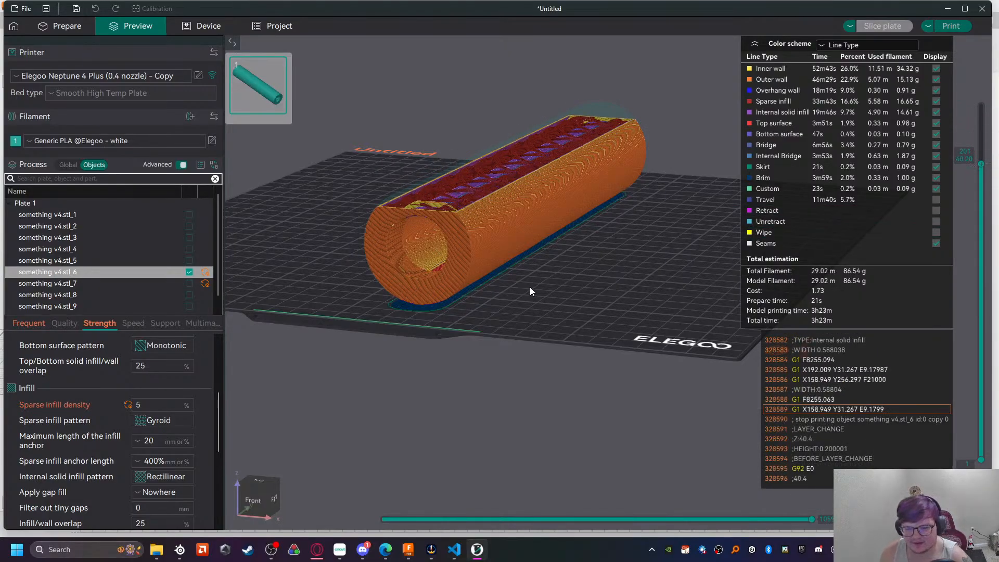
right_click_drag(530, 286, 543, 323)
left_click_drag(543, 323, 562, 343)
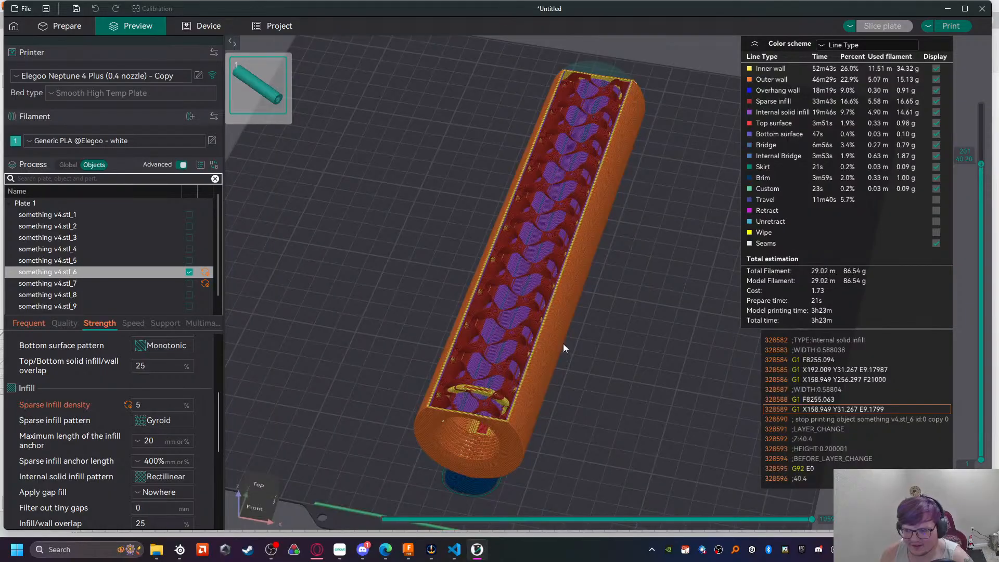
left_click_drag(981, 165, 981, 301)
left_click_drag(994, 391, 966, 225)
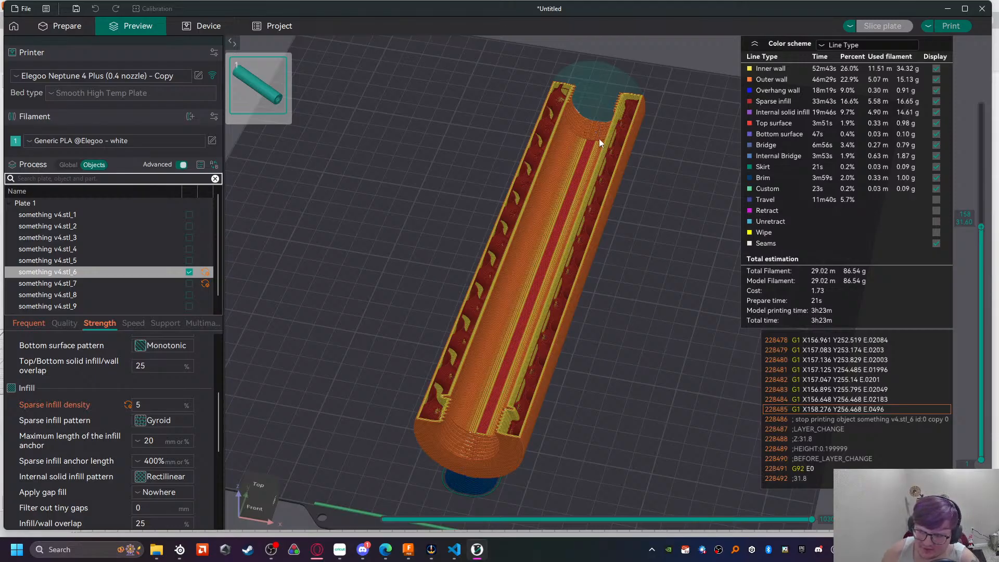
left_click_drag(566, 427, 602, 421)
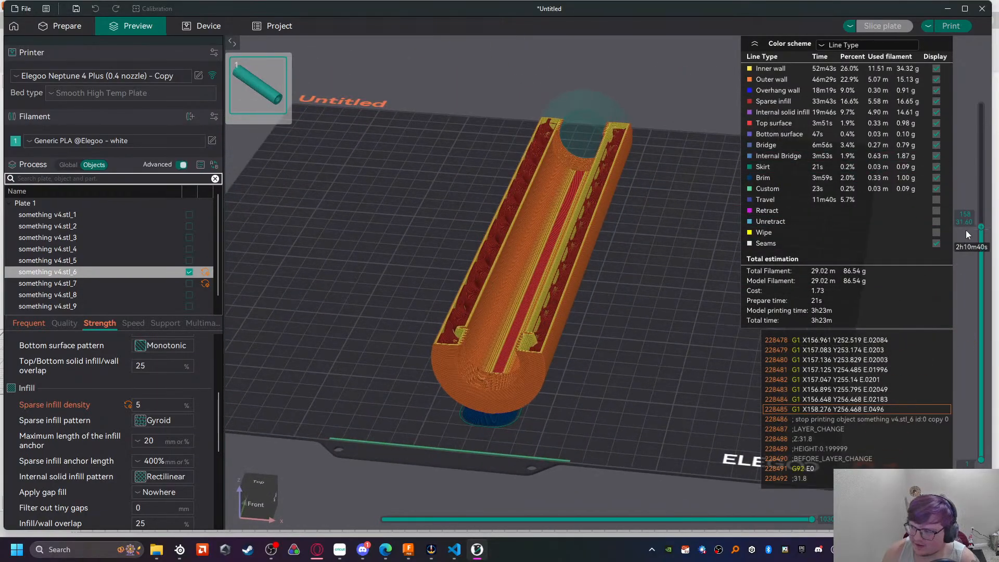
left_click_drag(980, 227, 983, 89)
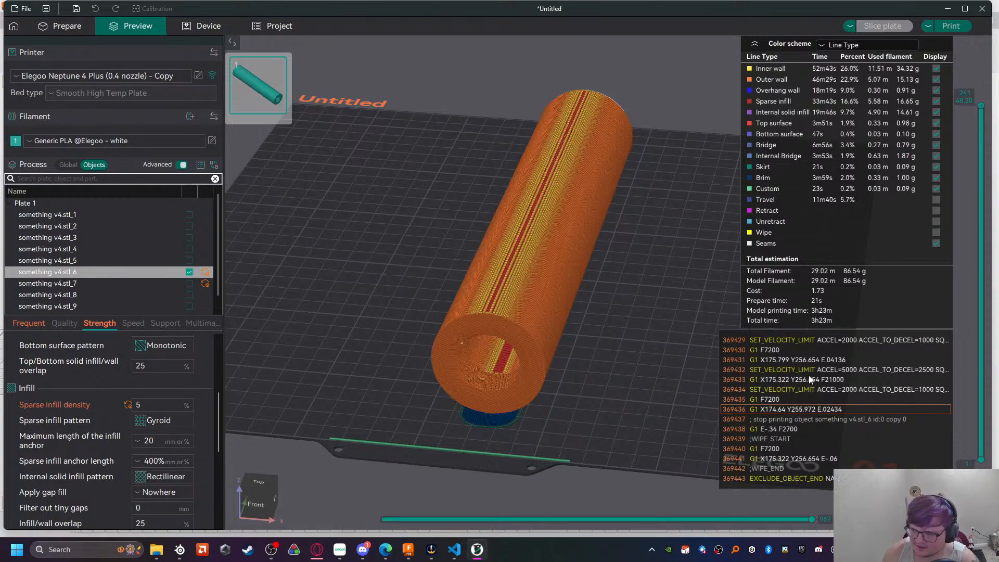
Step: Shift the pole something v4.stl_6 slightly toward the other pole and slice the plate again
key("Tab")
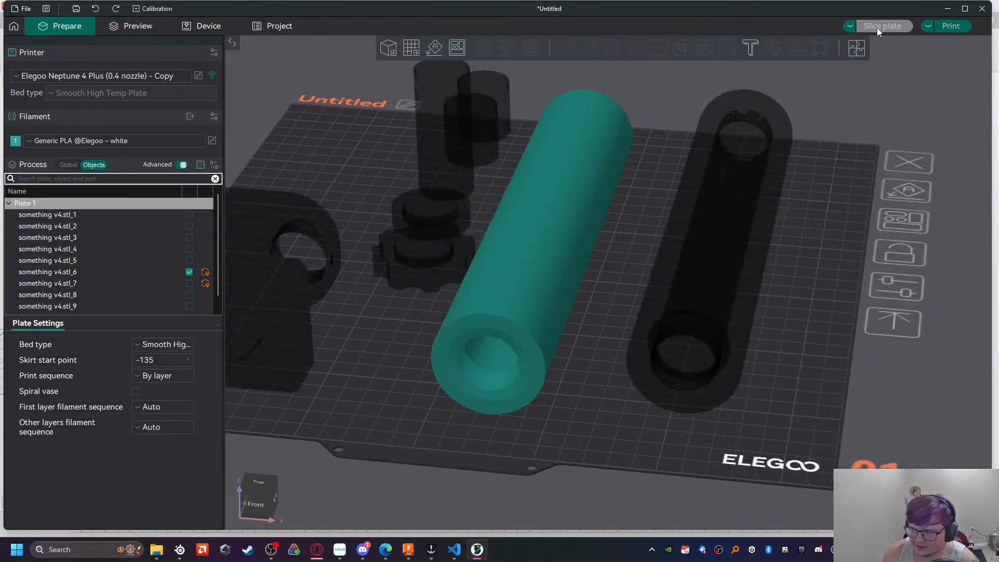
left_click(132, 273)
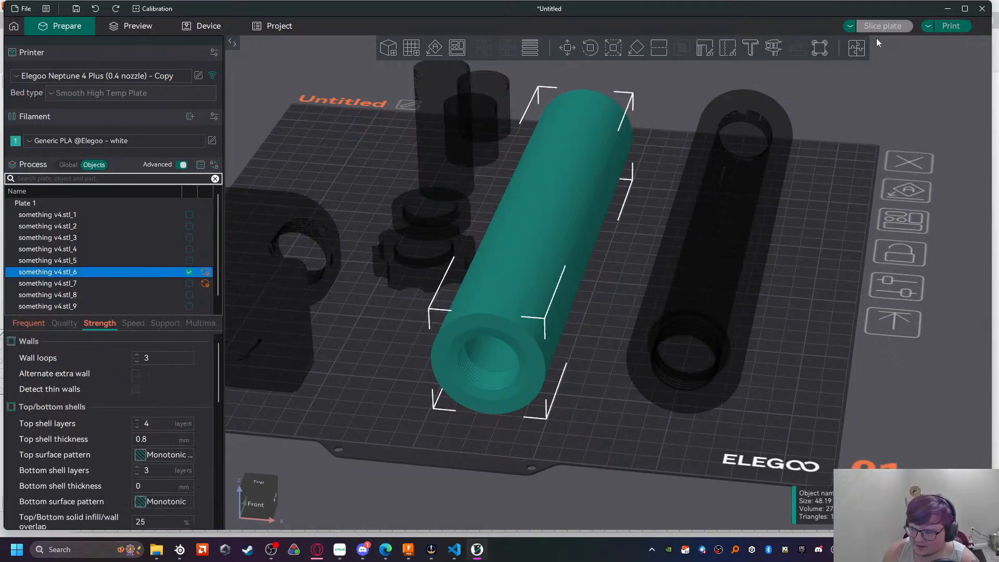
left_click_drag(519, 330, 530, 337)
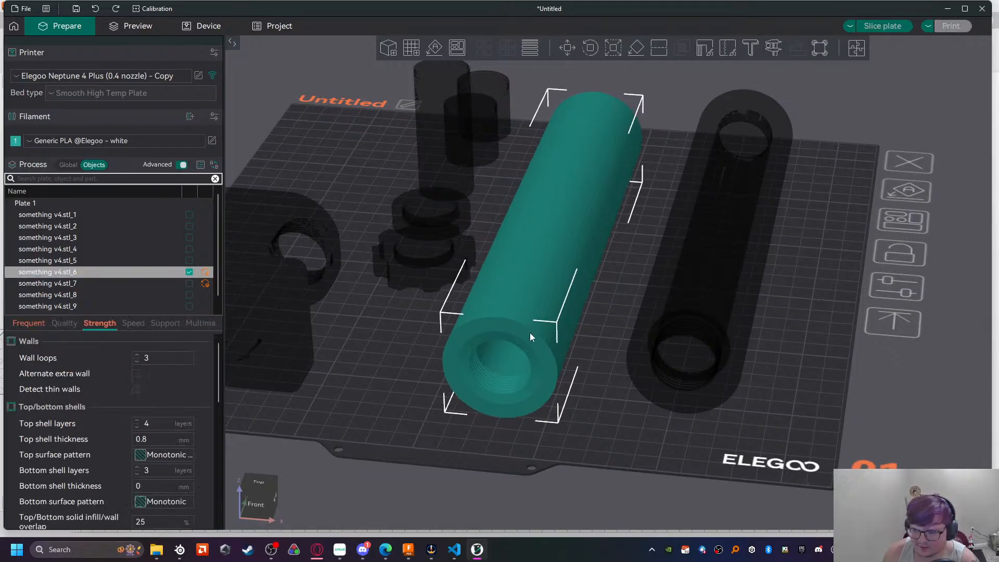
left_click(880, 27)
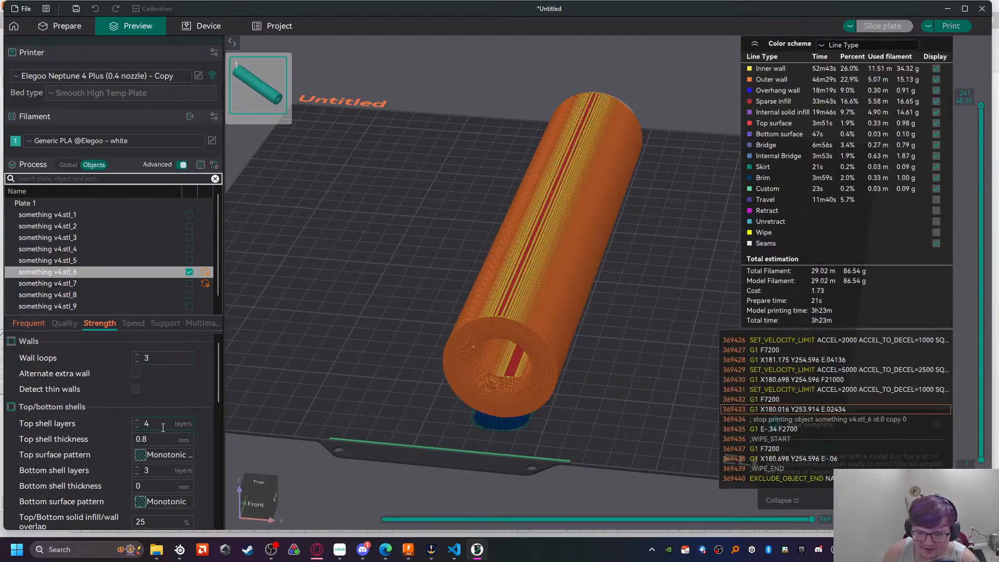
Step: Reset the sparse infill density of something v4.stl_6 to the global 20% and slice the plate again
scroll(163, 427, "down", 6)
left_click(127, 374)
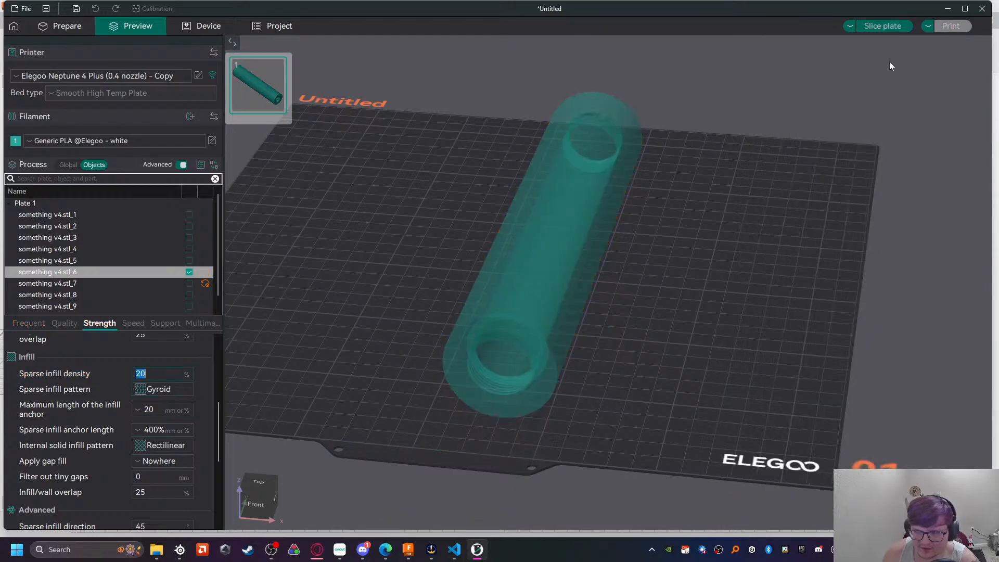
left_click(884, 27)
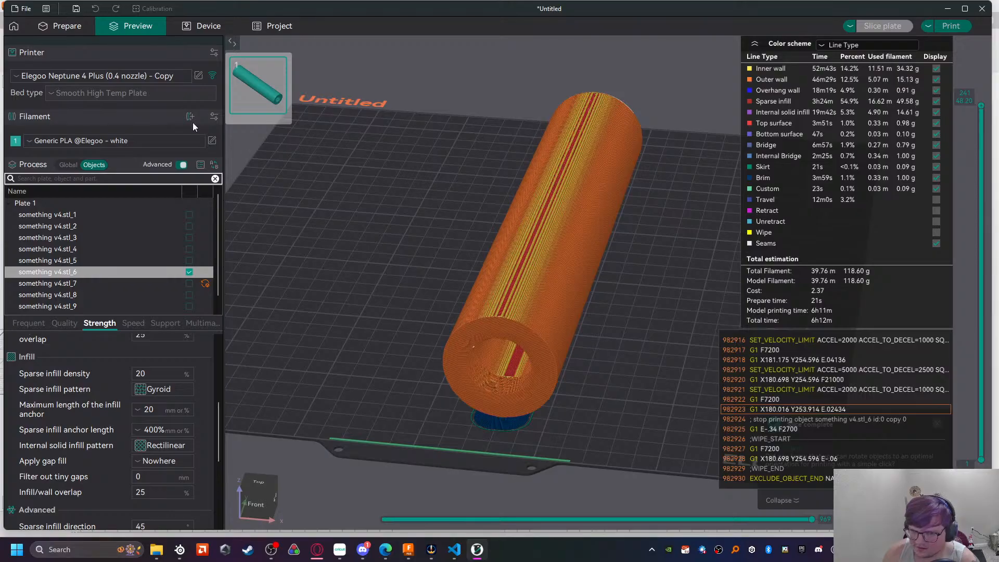
Step: Make something v4.stl_5 and the second pole something v4.stl_7 printable, slicing the plate after each addition
left_click(60, 26)
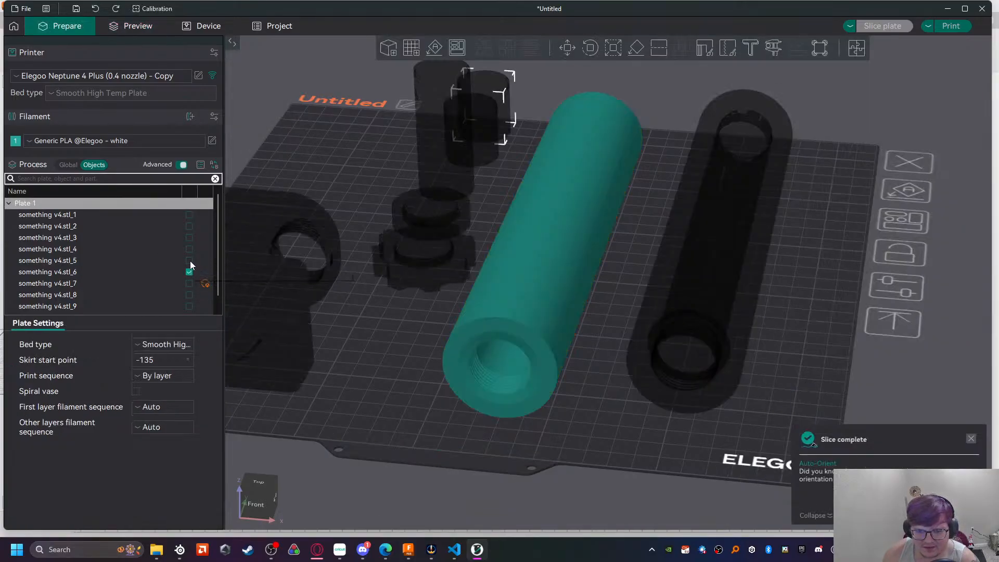
left_click(190, 261)
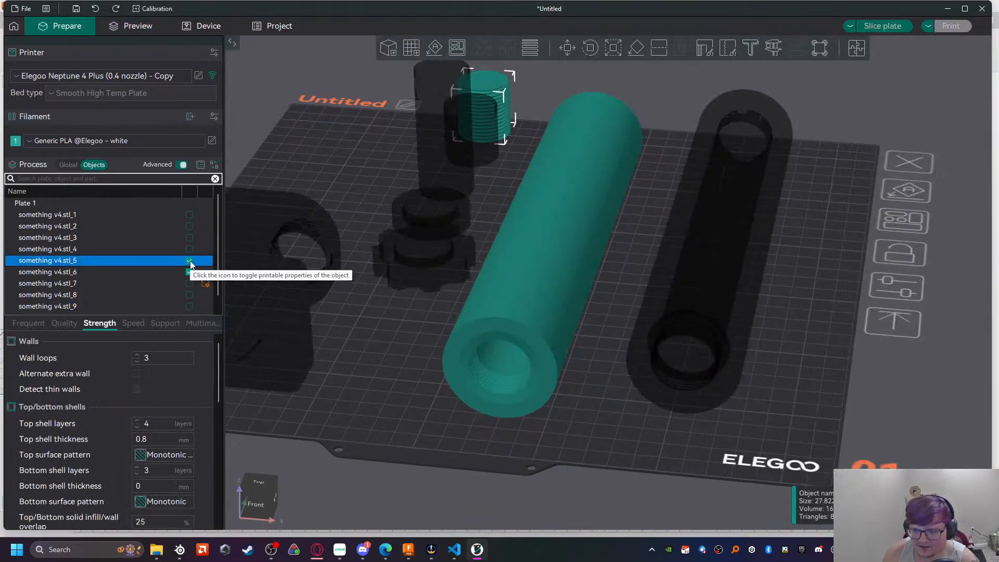
left_click(882, 26)
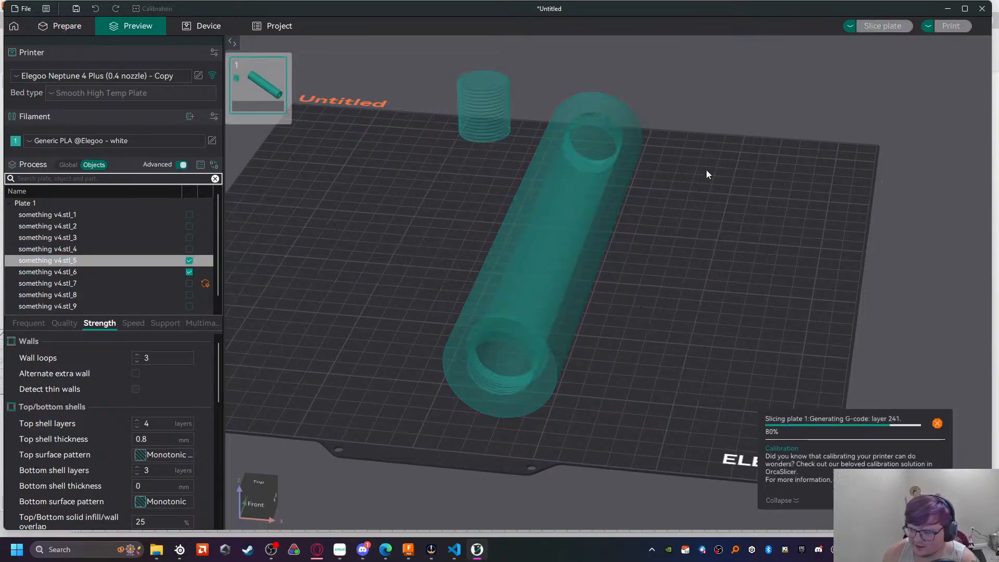
left_click(190, 283)
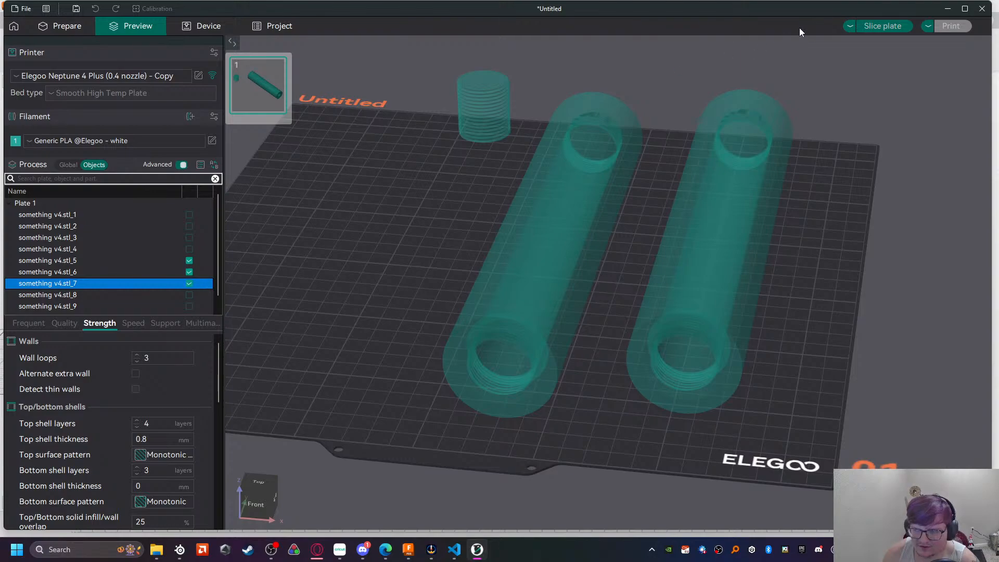
left_click(879, 26)
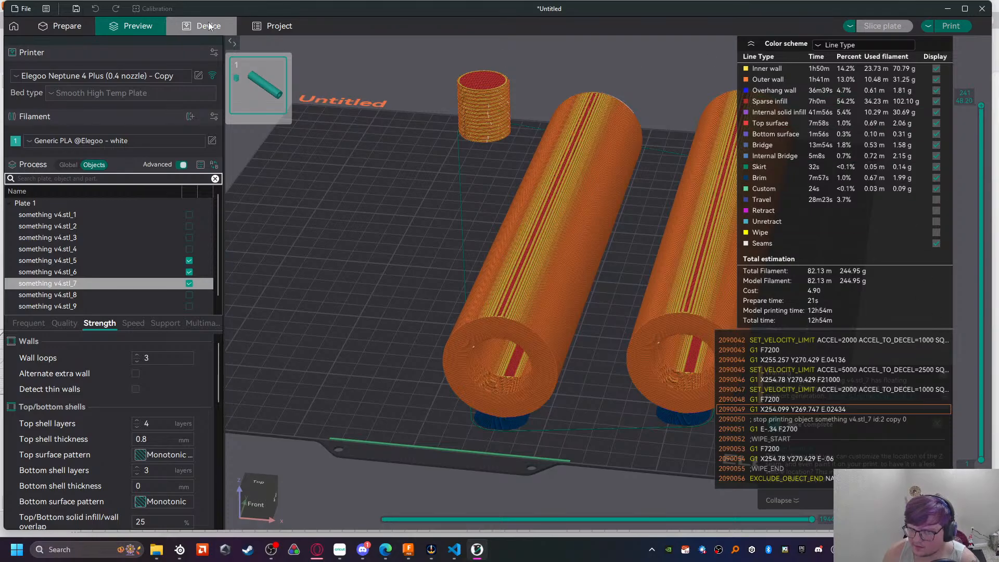
Step: Enable Tree(auto) supports with Organic style for something v4.stl_7, slice the plate and inspect the supports inside the bore
left_click(70, 27)
left_click(892, 413)
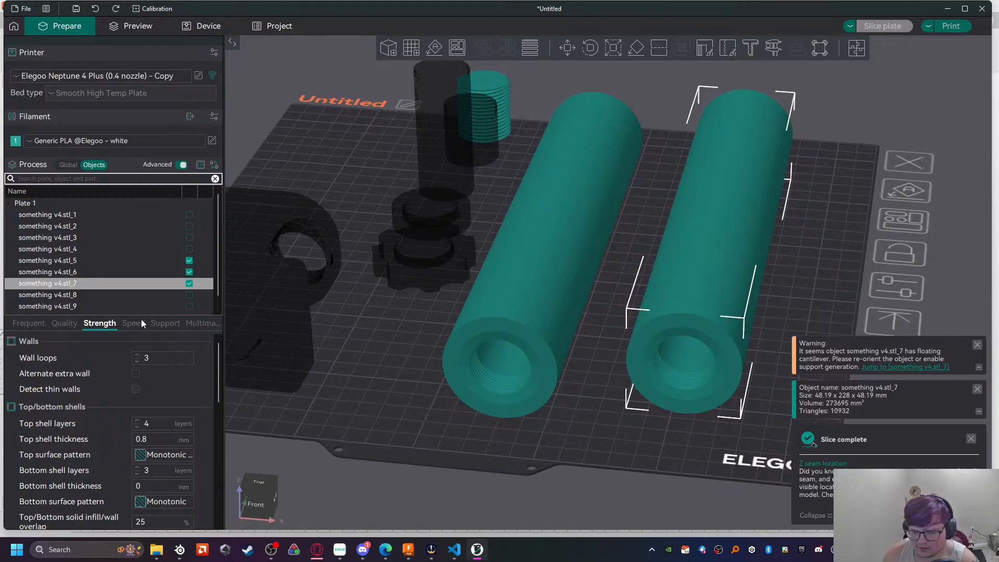
left_click(165, 323)
left_click(135, 357)
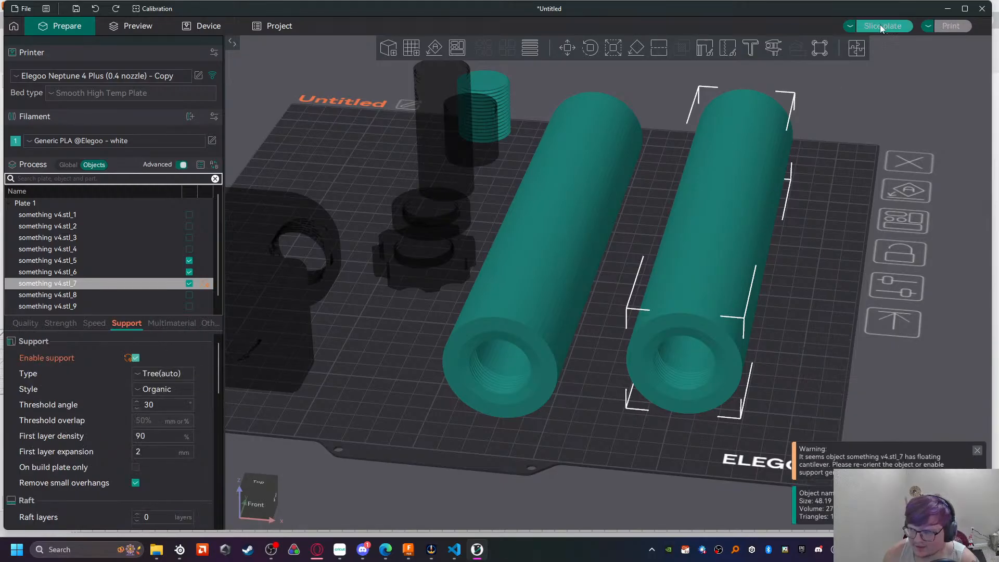
left_click(882, 26)
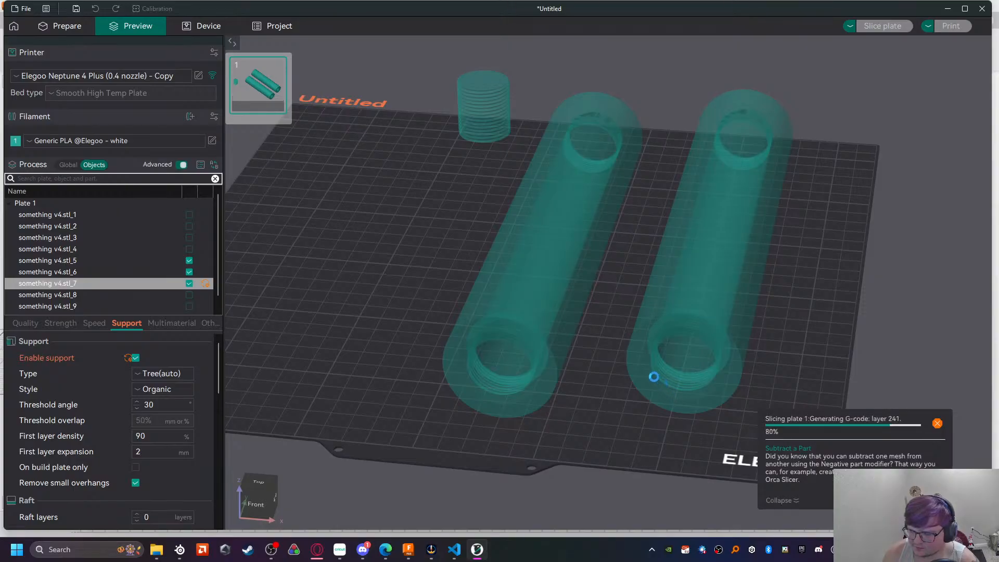
left_click_drag(604, 379, 610, 357)
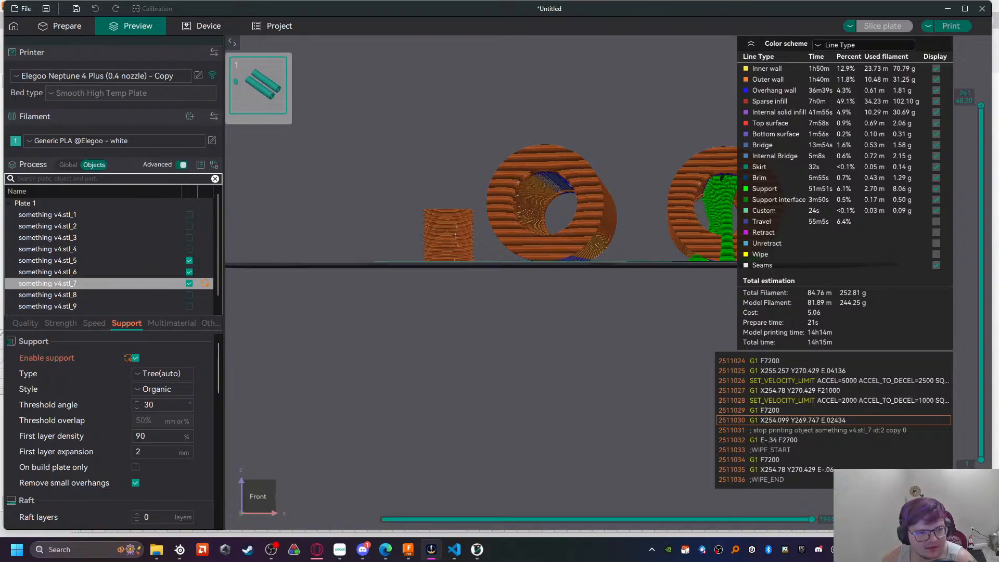
left_click_drag(638, 238, 256, 266)
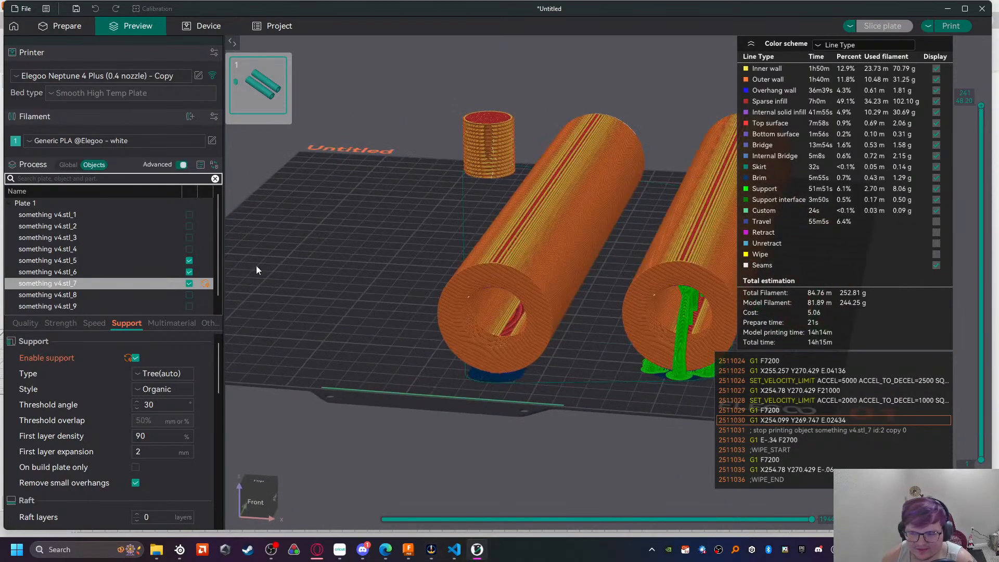
Step: Disable supports for something v4.stl_7 and clear the object's setting override
left_click(136, 358)
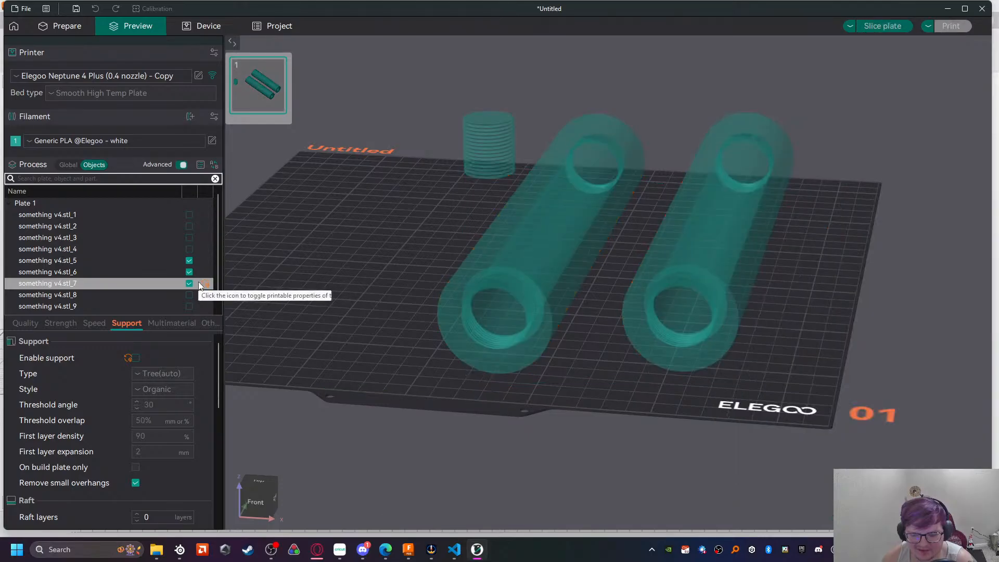
left_click(205, 283)
Step: Make the remaining parts printable: something v4.stl_1, stl_2, stl_3, stl_4, stl_8 and stl_9
left_click(86, 29)
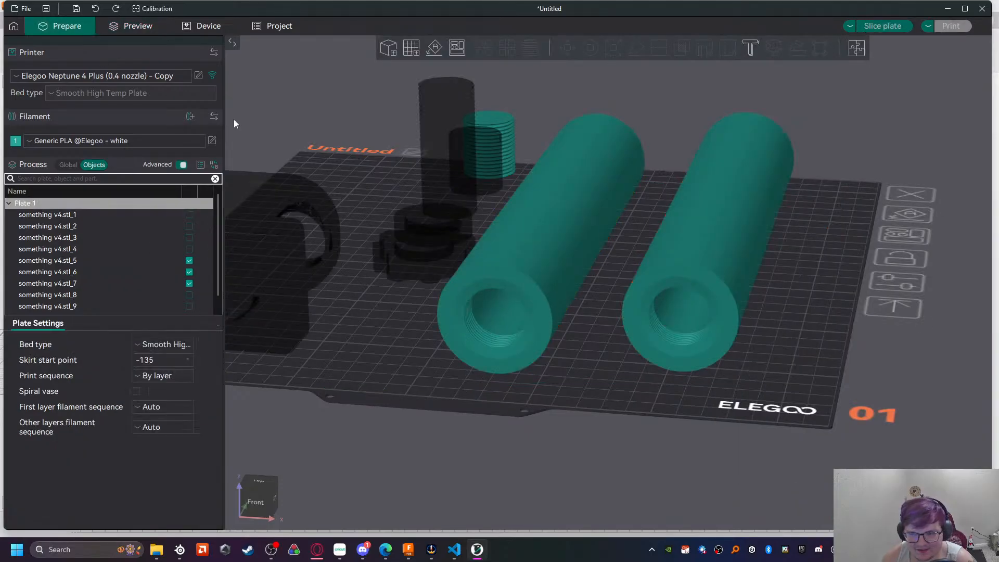
left_click(189, 294)
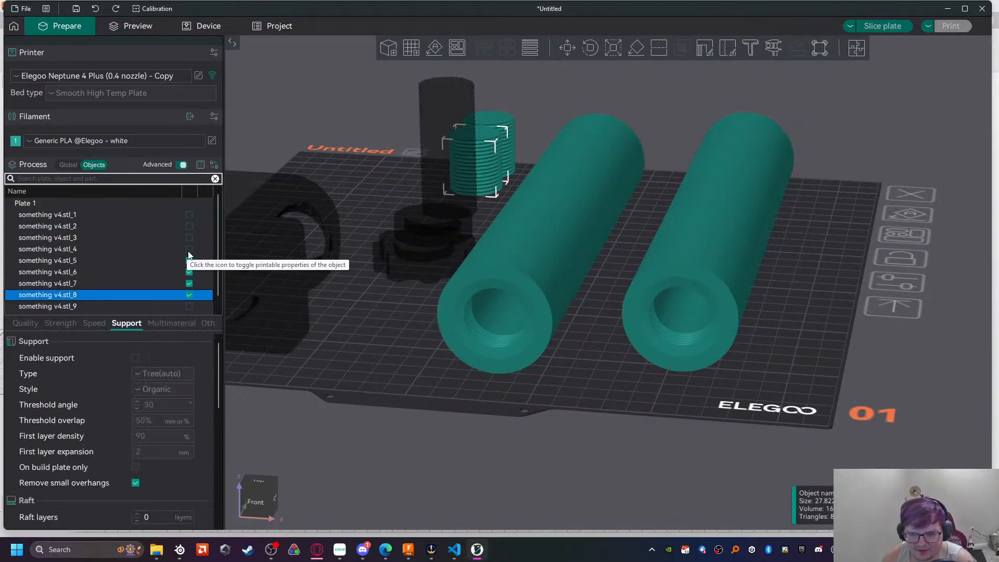
left_click(189, 249)
left_click(188, 238)
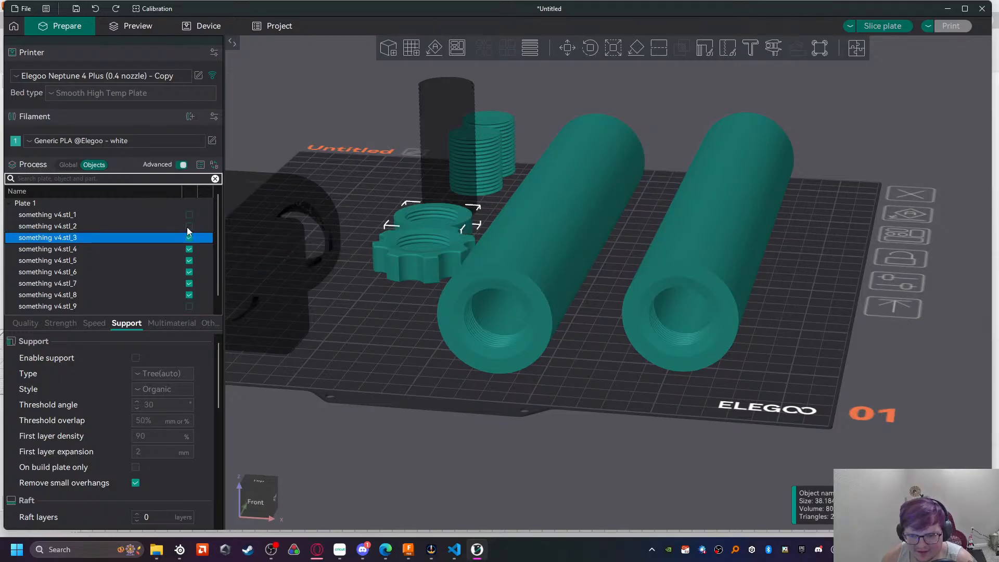
left_click(188, 226)
left_click(188, 214)
left_click(189, 306)
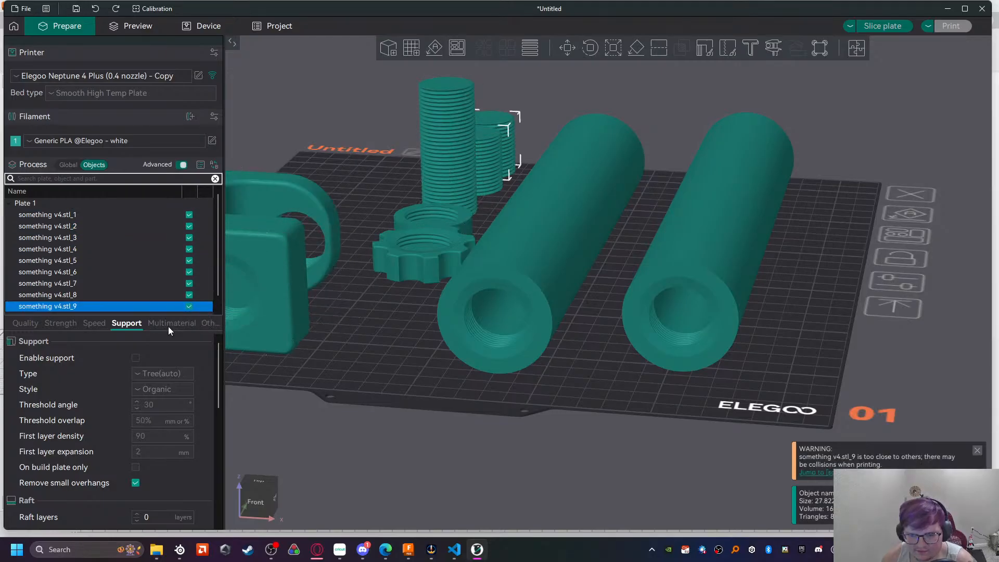
Step: Enter a new sparse infill density in the global strength settings for all parts
left_click(74, 321)
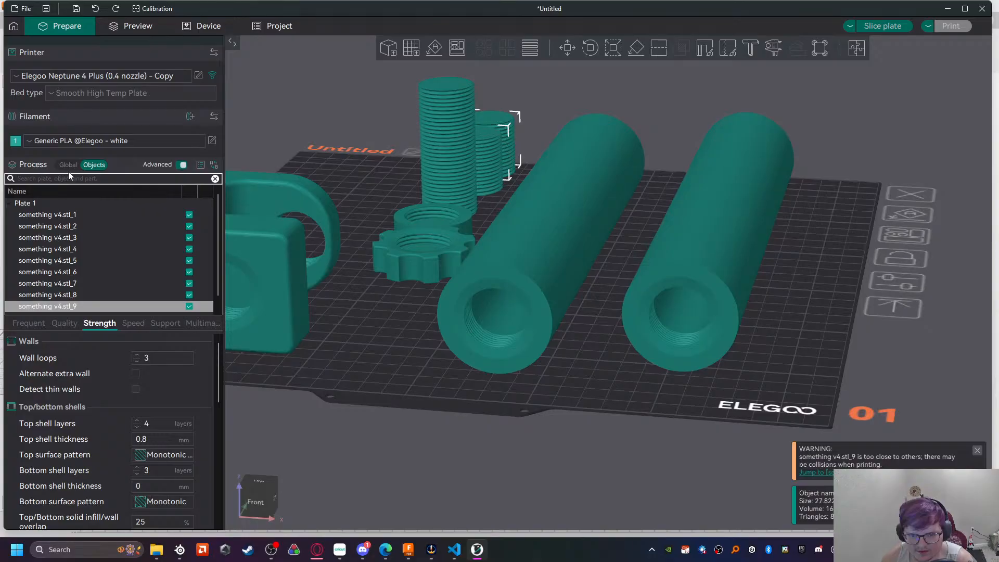
left_click(68, 166)
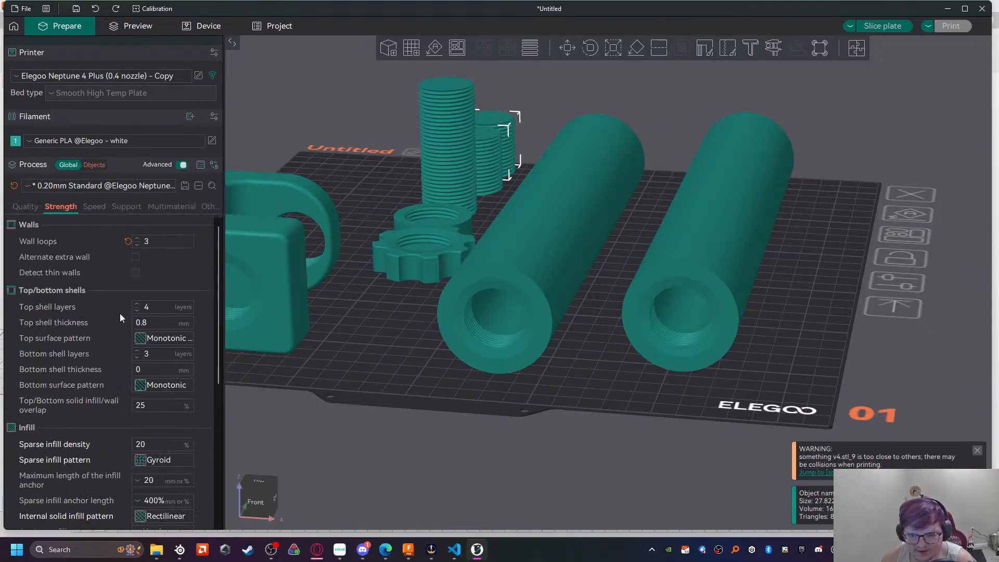
scroll(120, 314, "down", 3)
double_click(156, 351)
type("1")
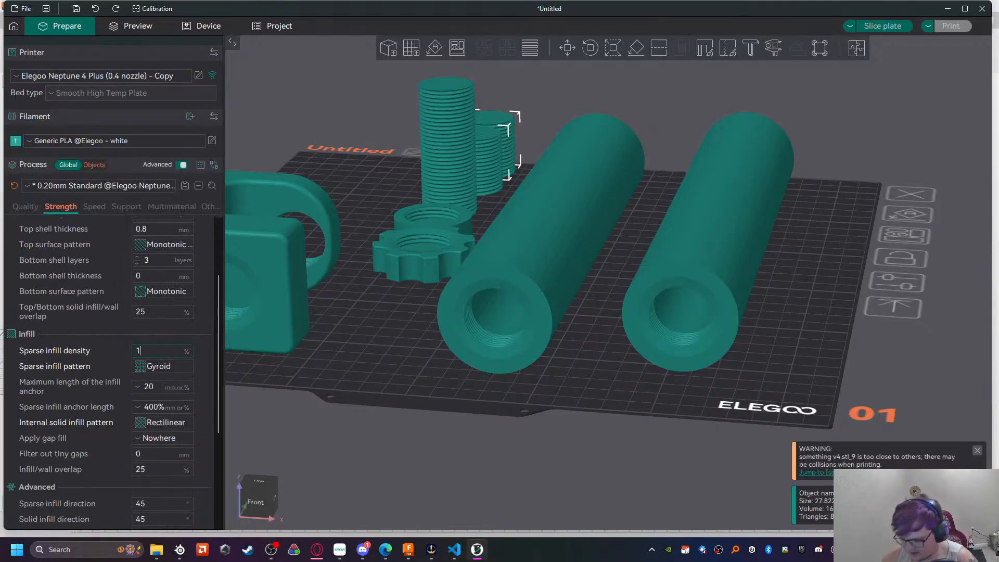